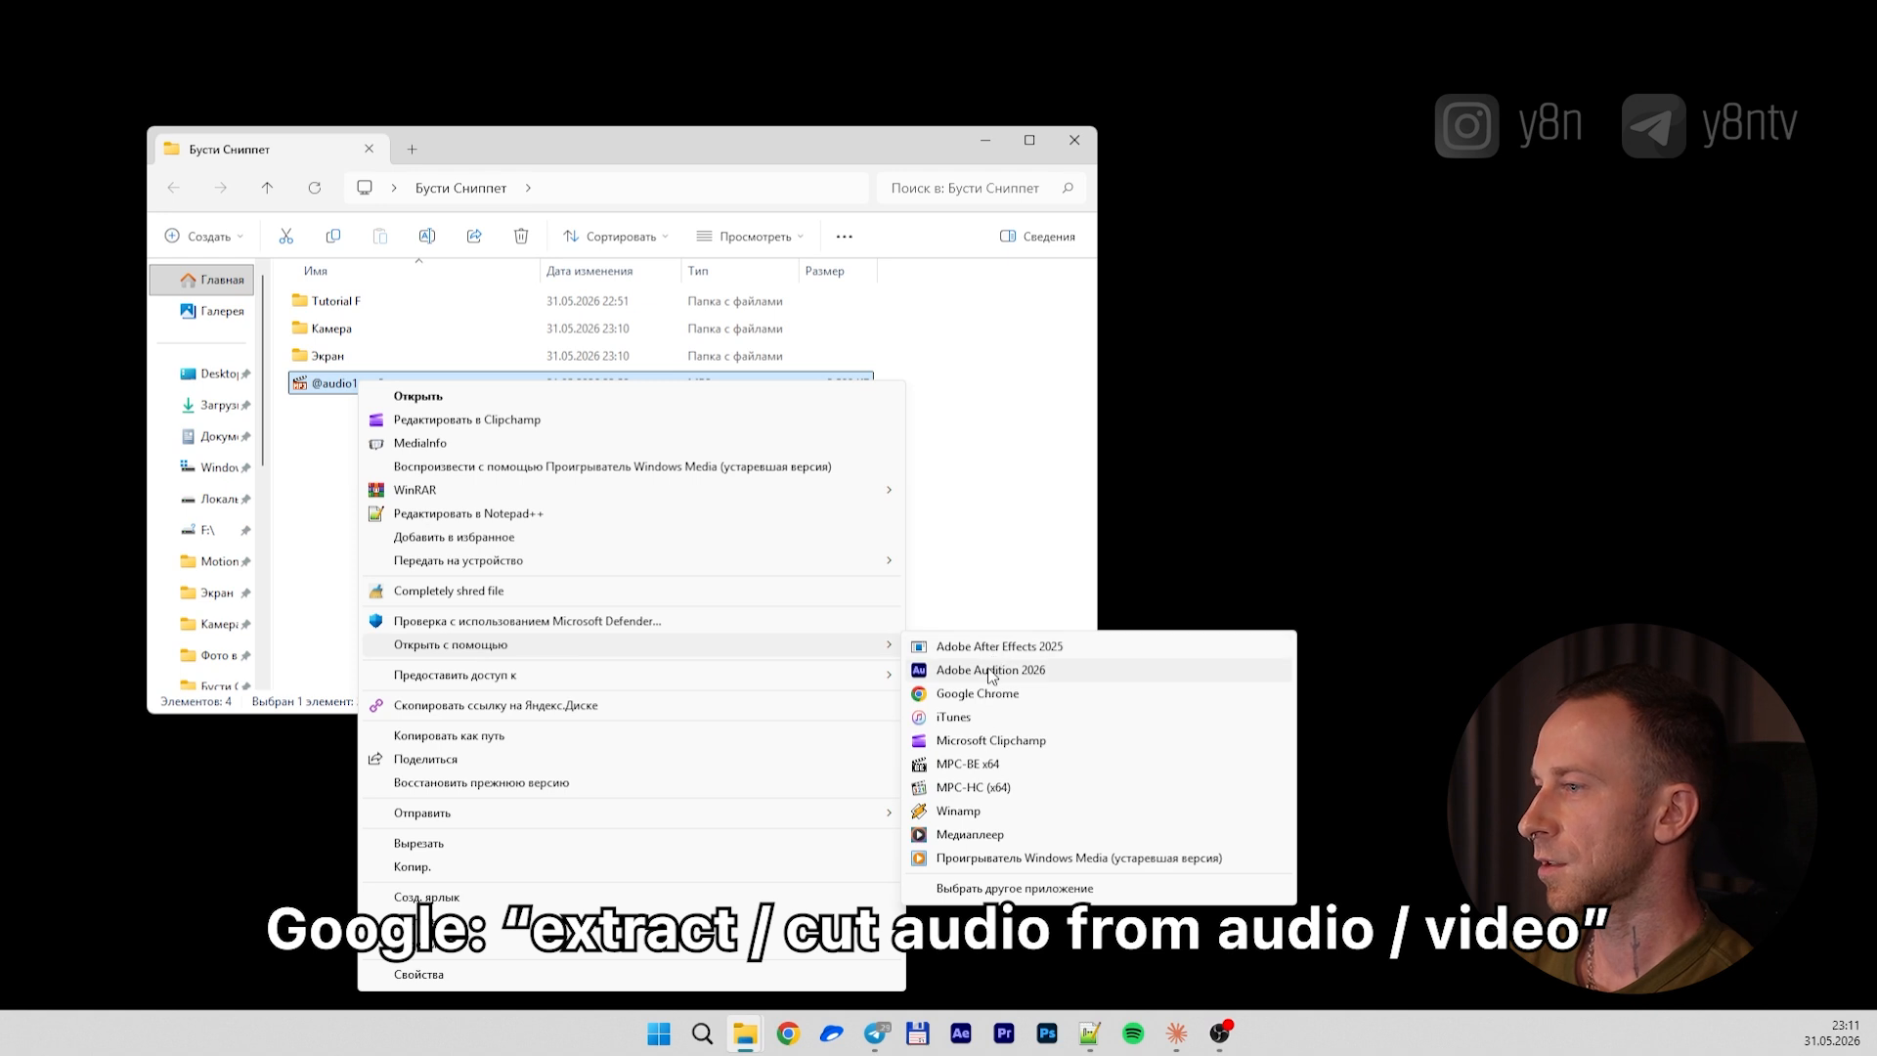
click(992, 670)
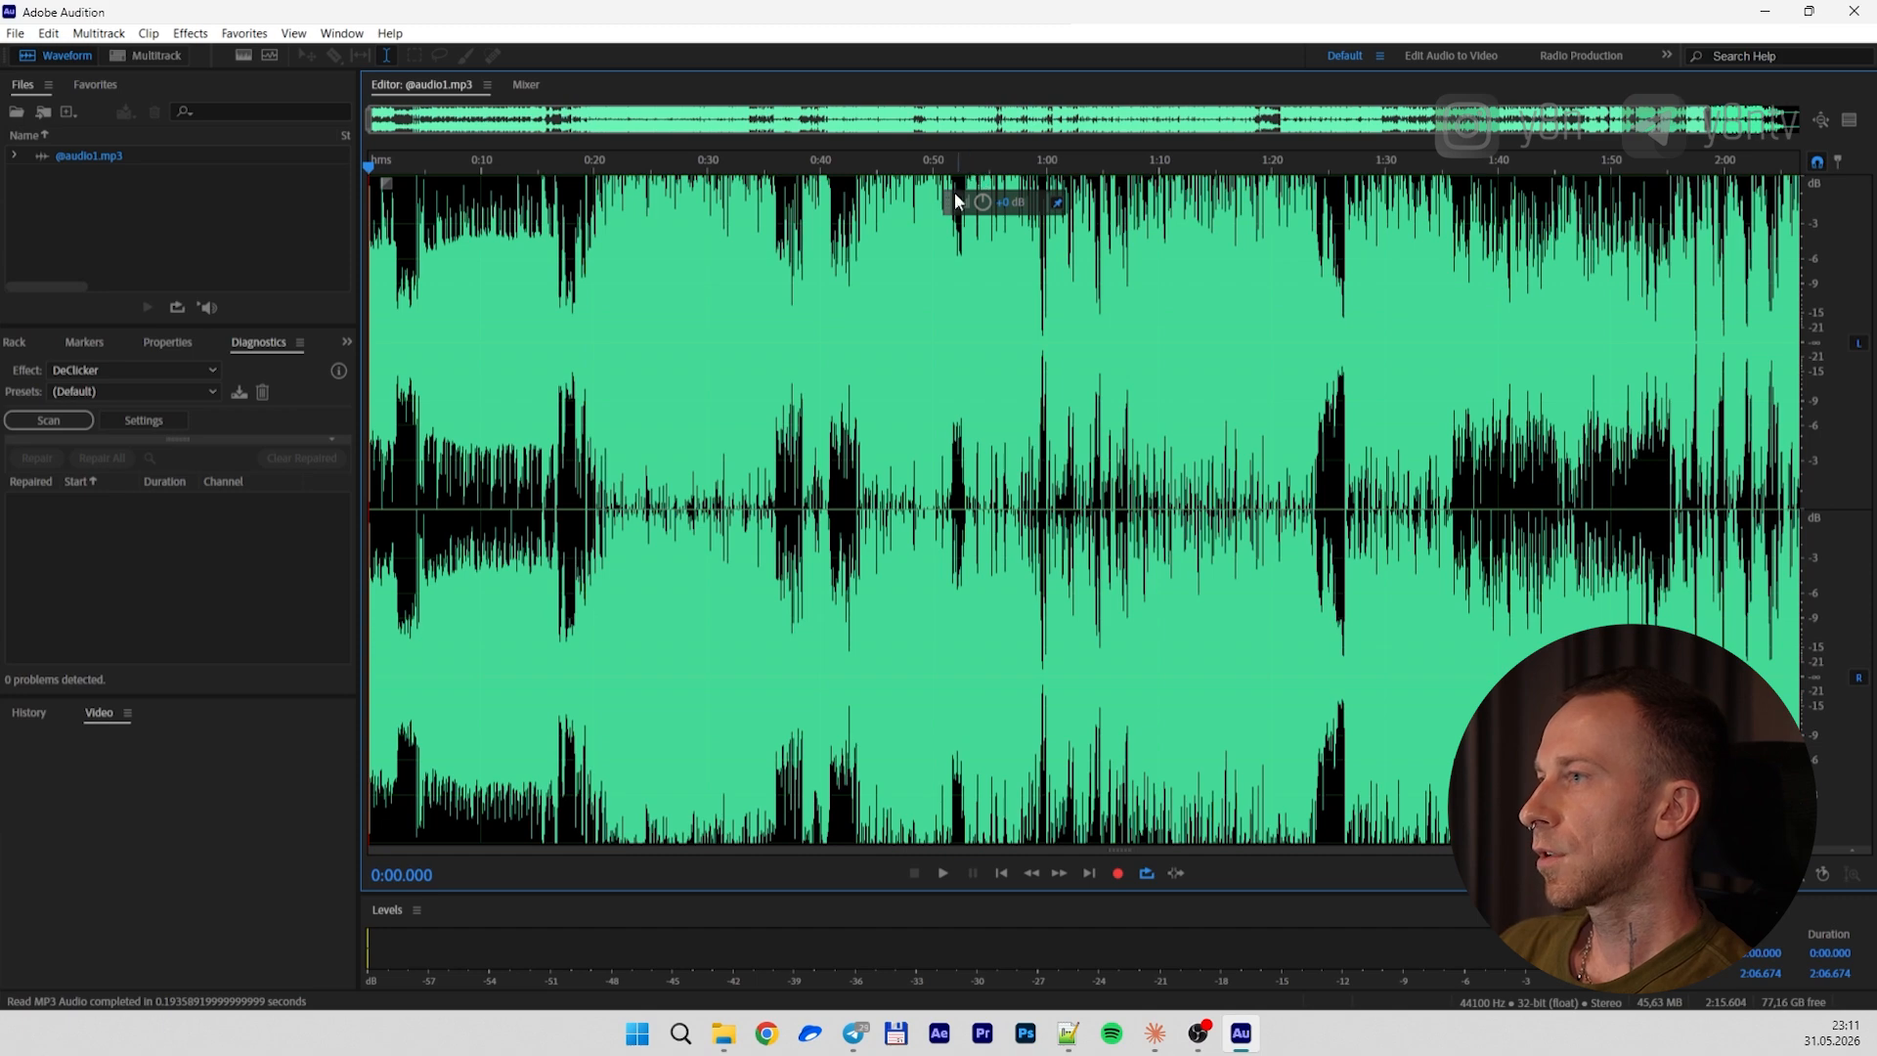
click(854, 176)
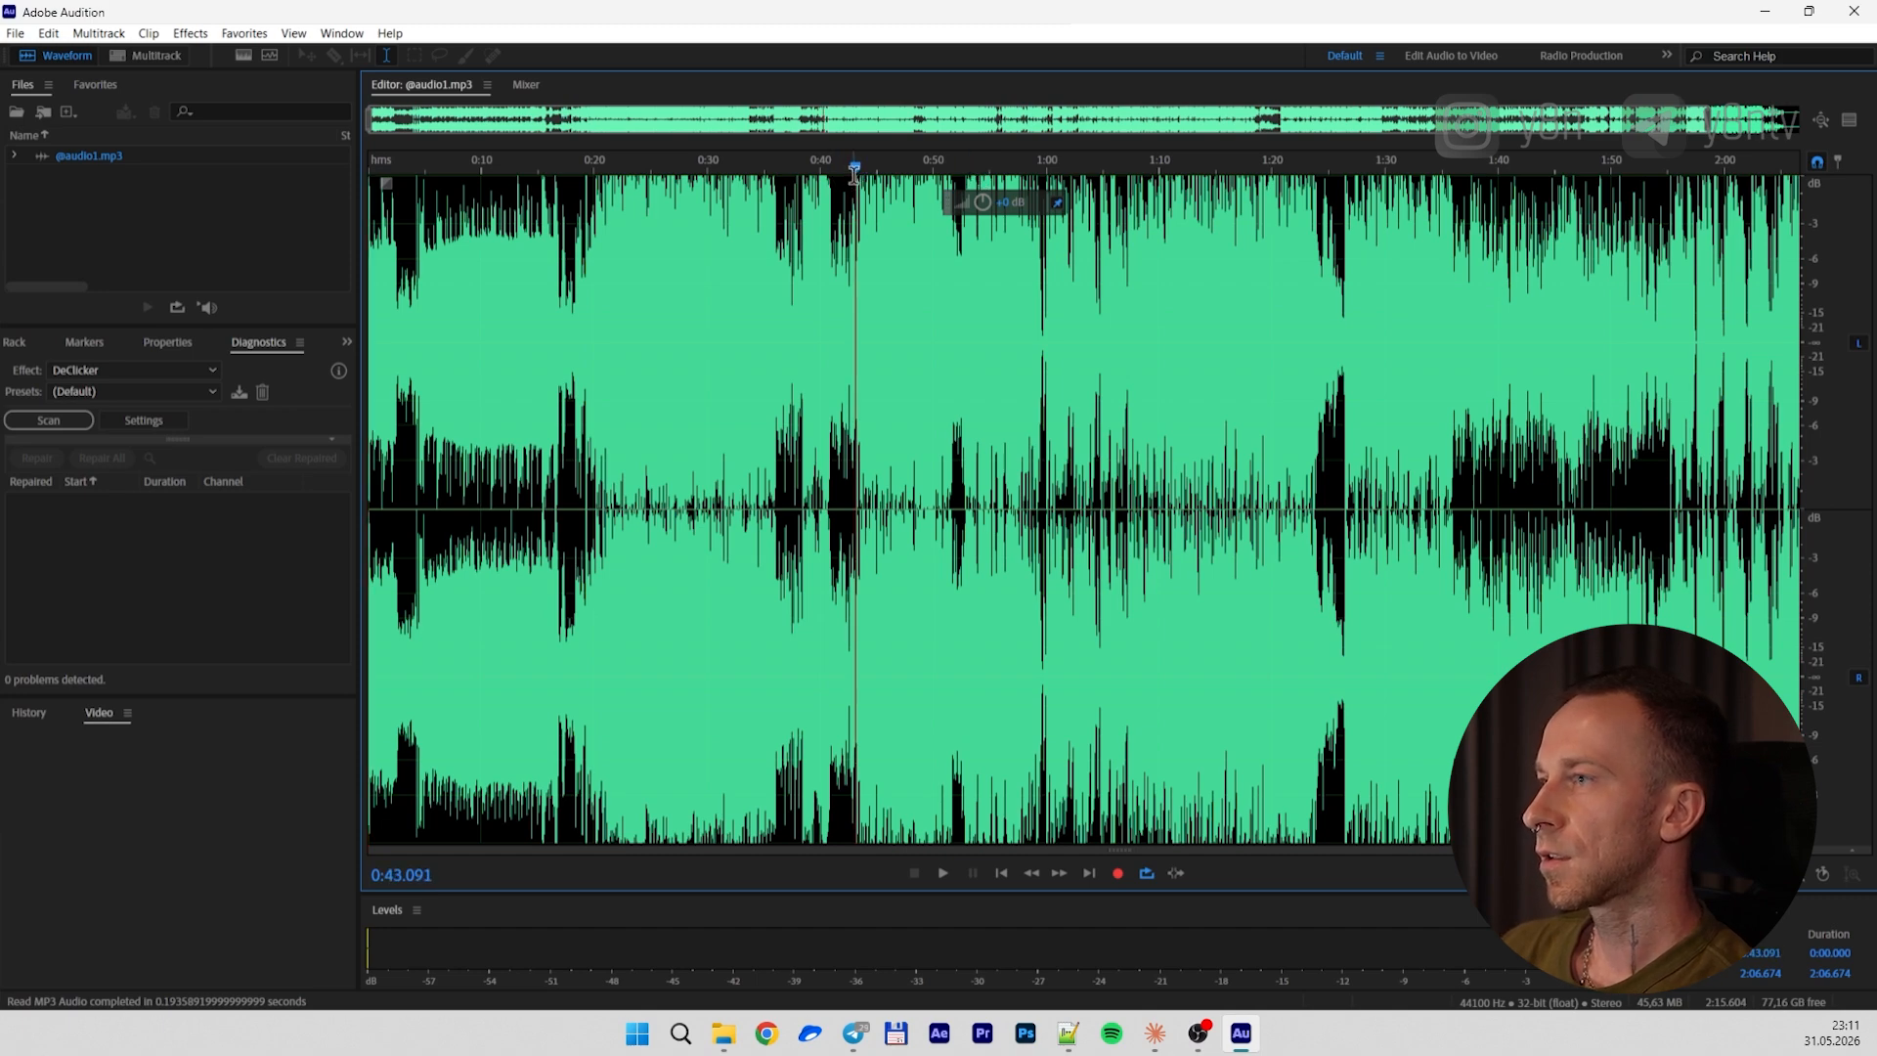
click(260, 35)
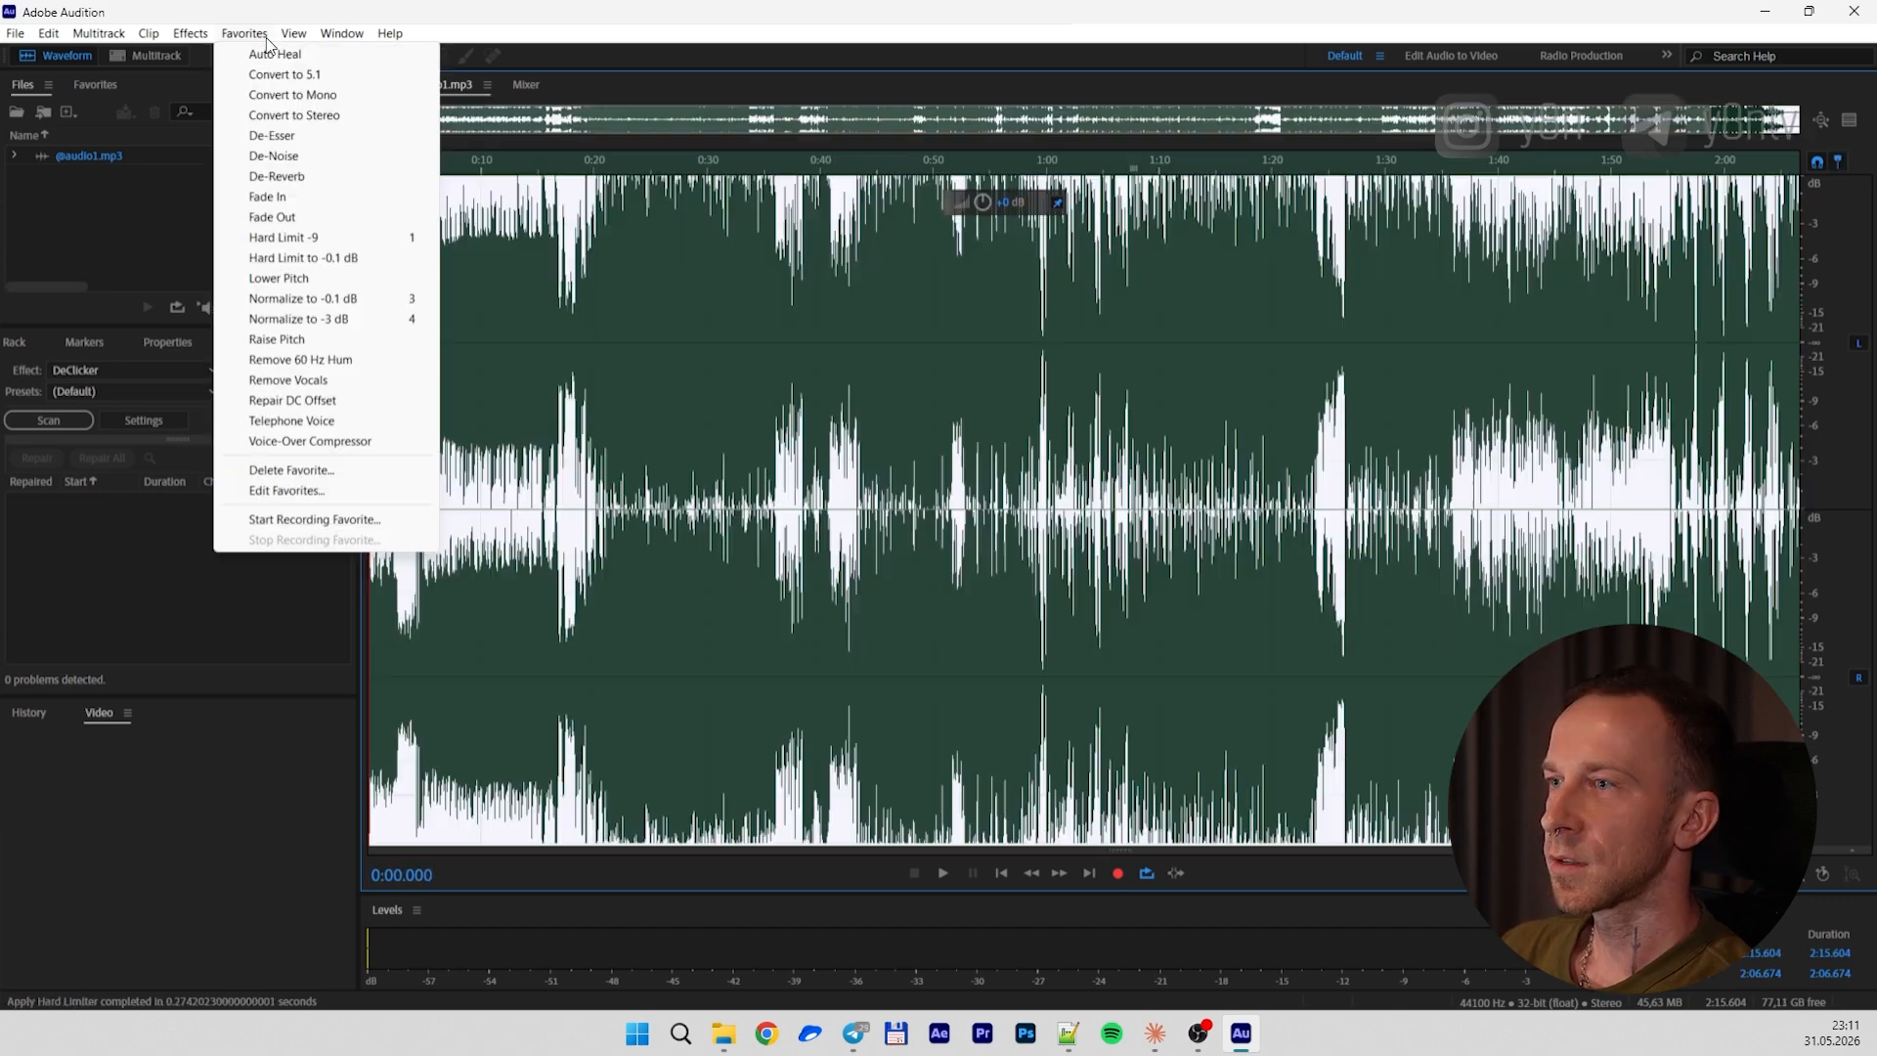
click(358, 320)
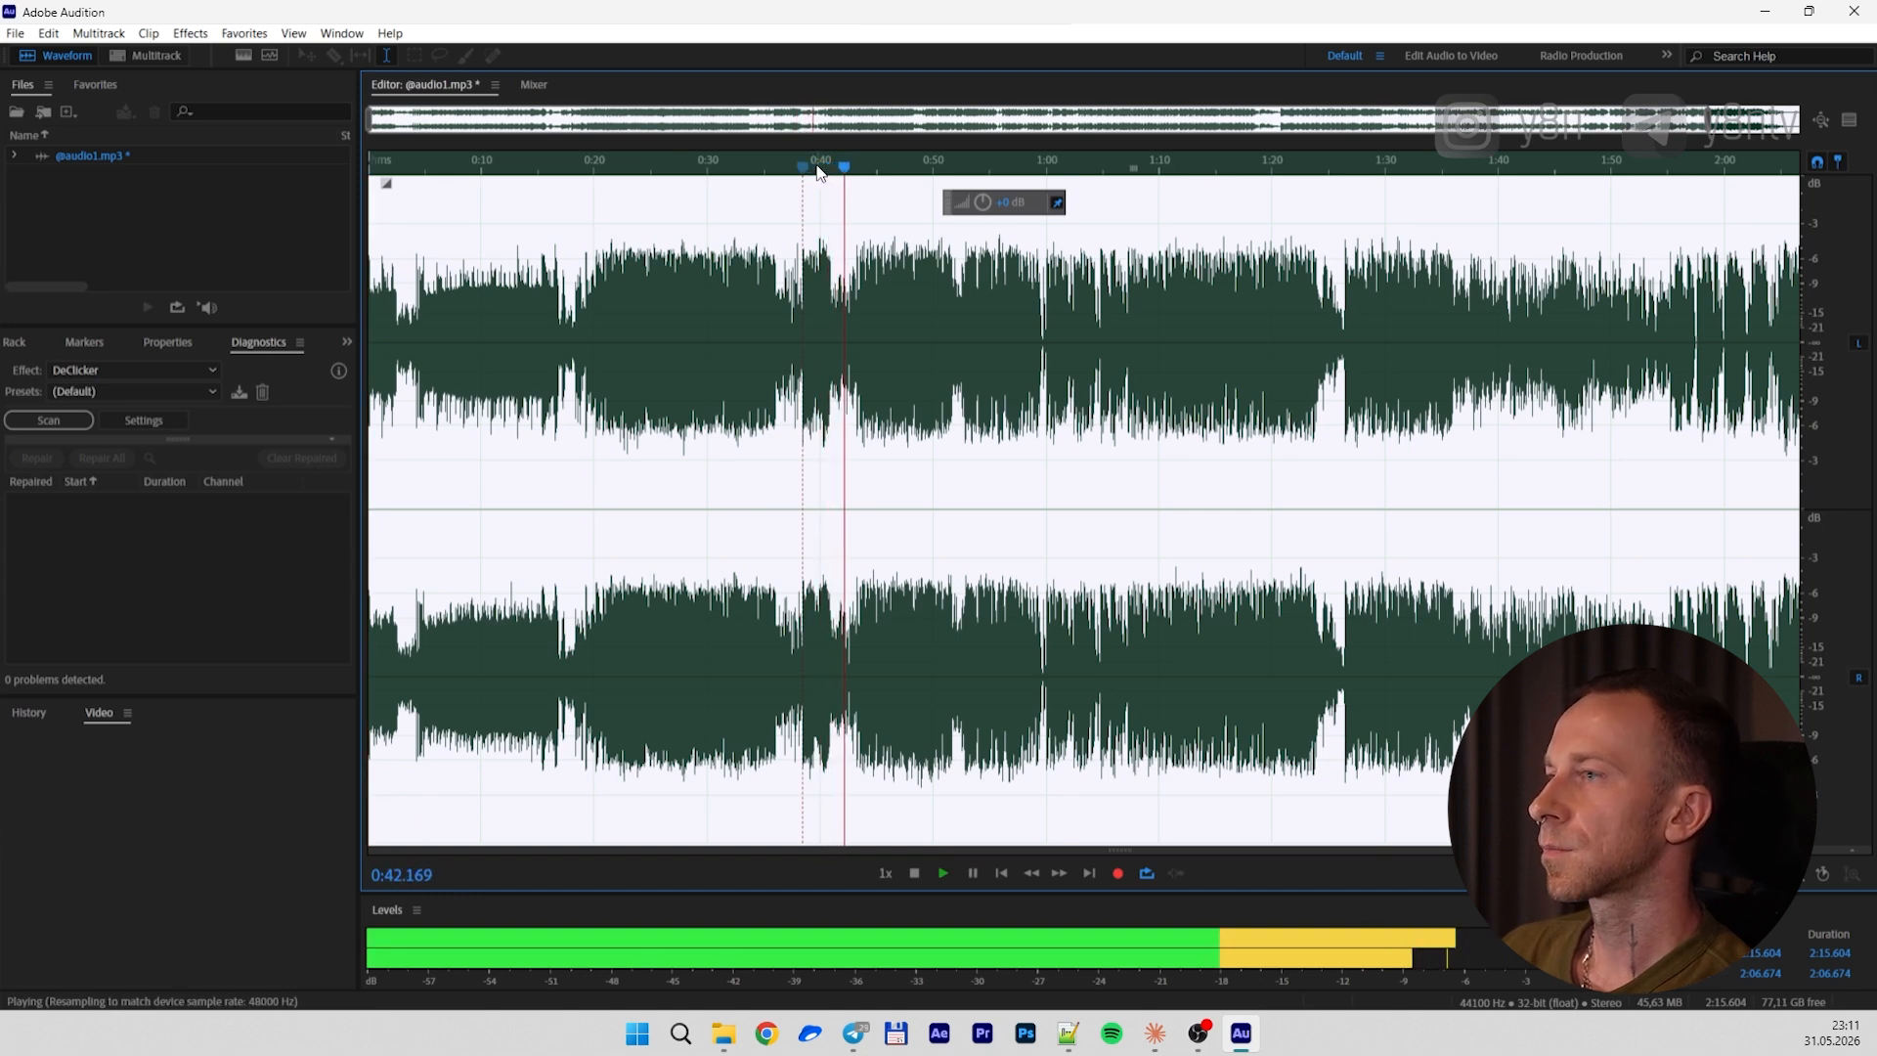
Cut out the audio before about 0:39.7, as well as everything after 0:20 in the remaining track
click(817, 174)
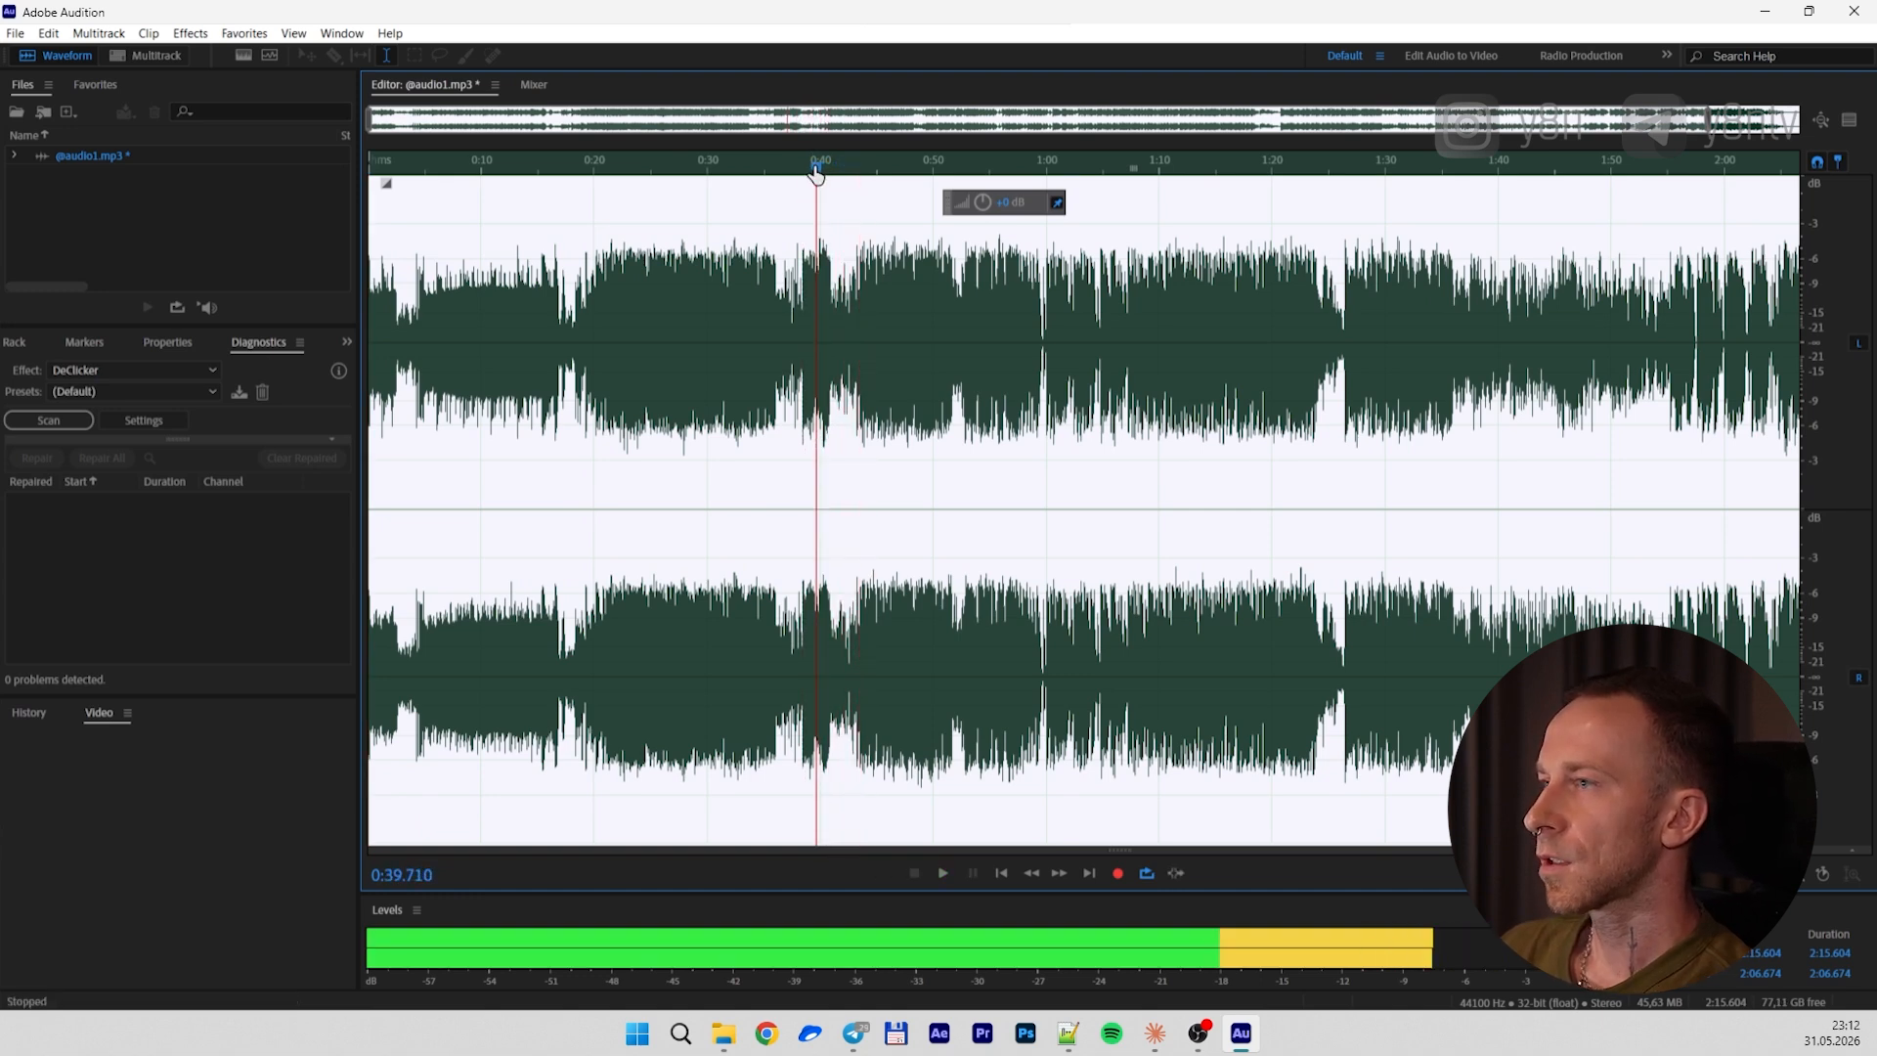
key(shift+Home)
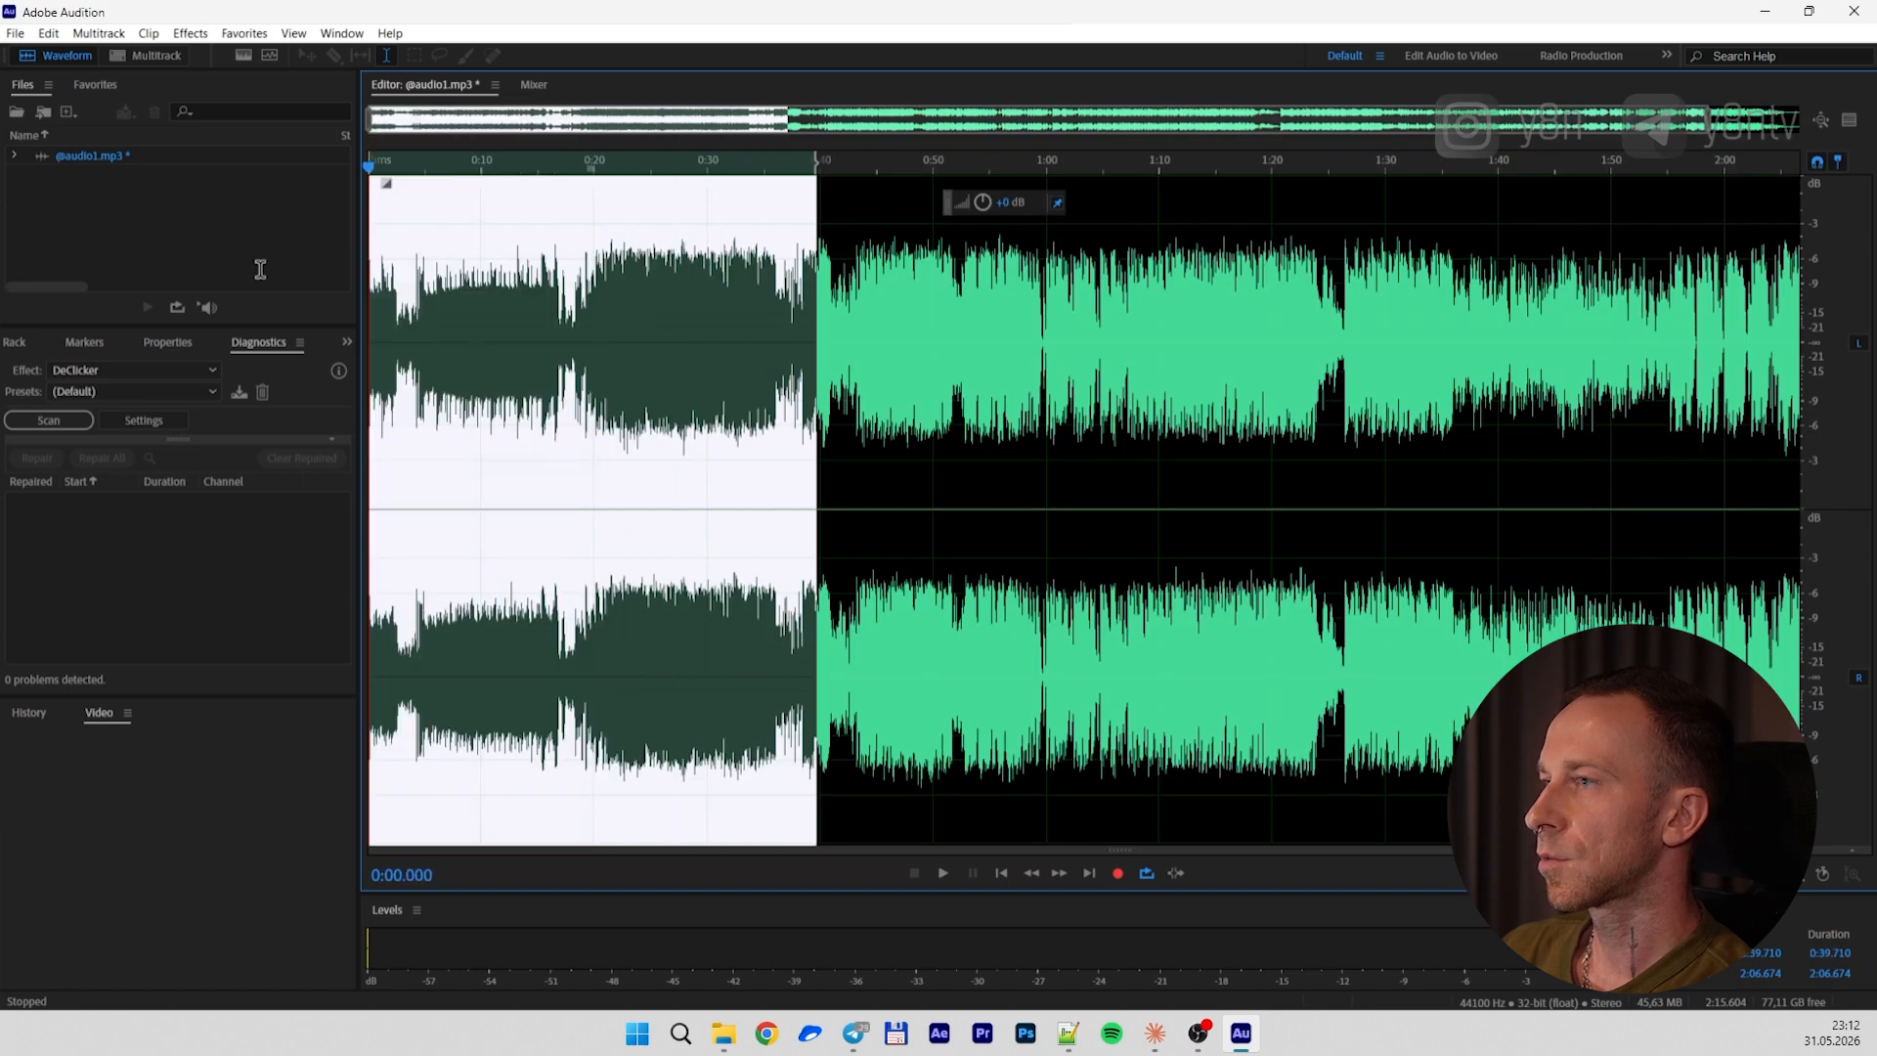
key(ctrl+x)
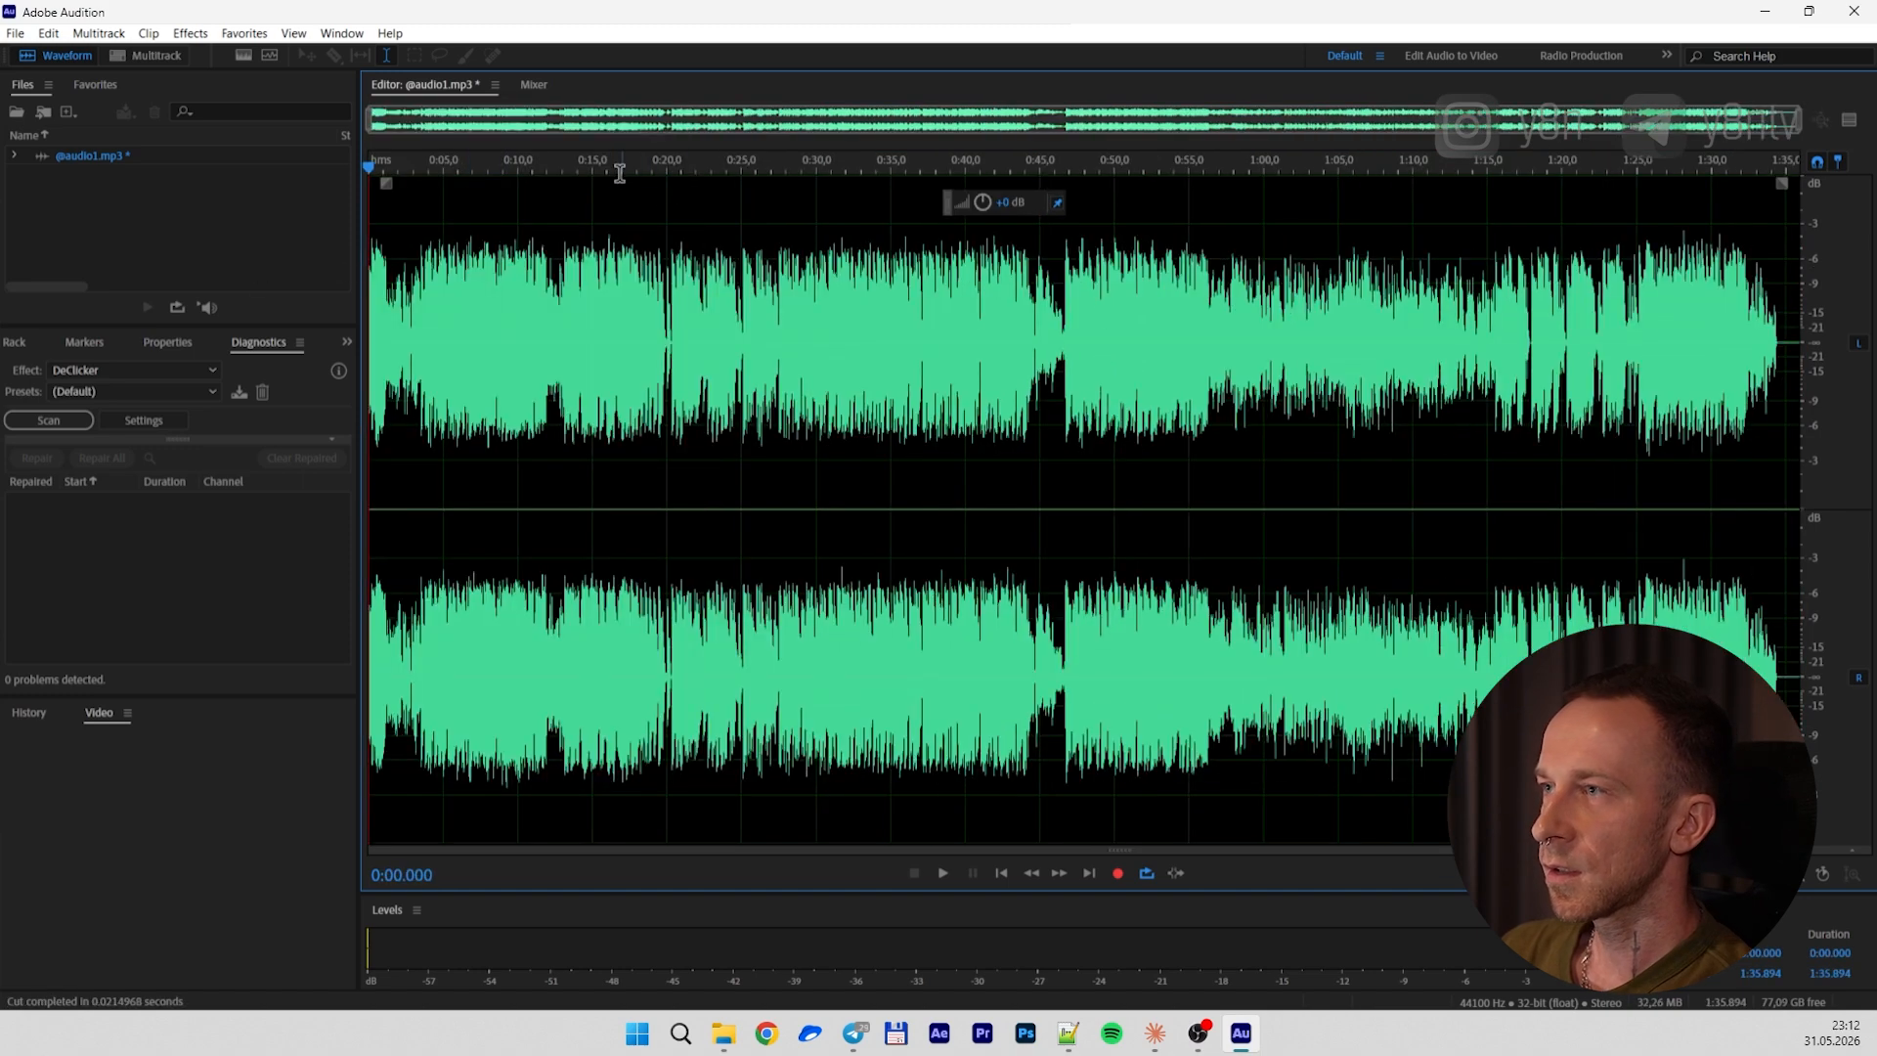
drag(667, 266, 1793, 279)
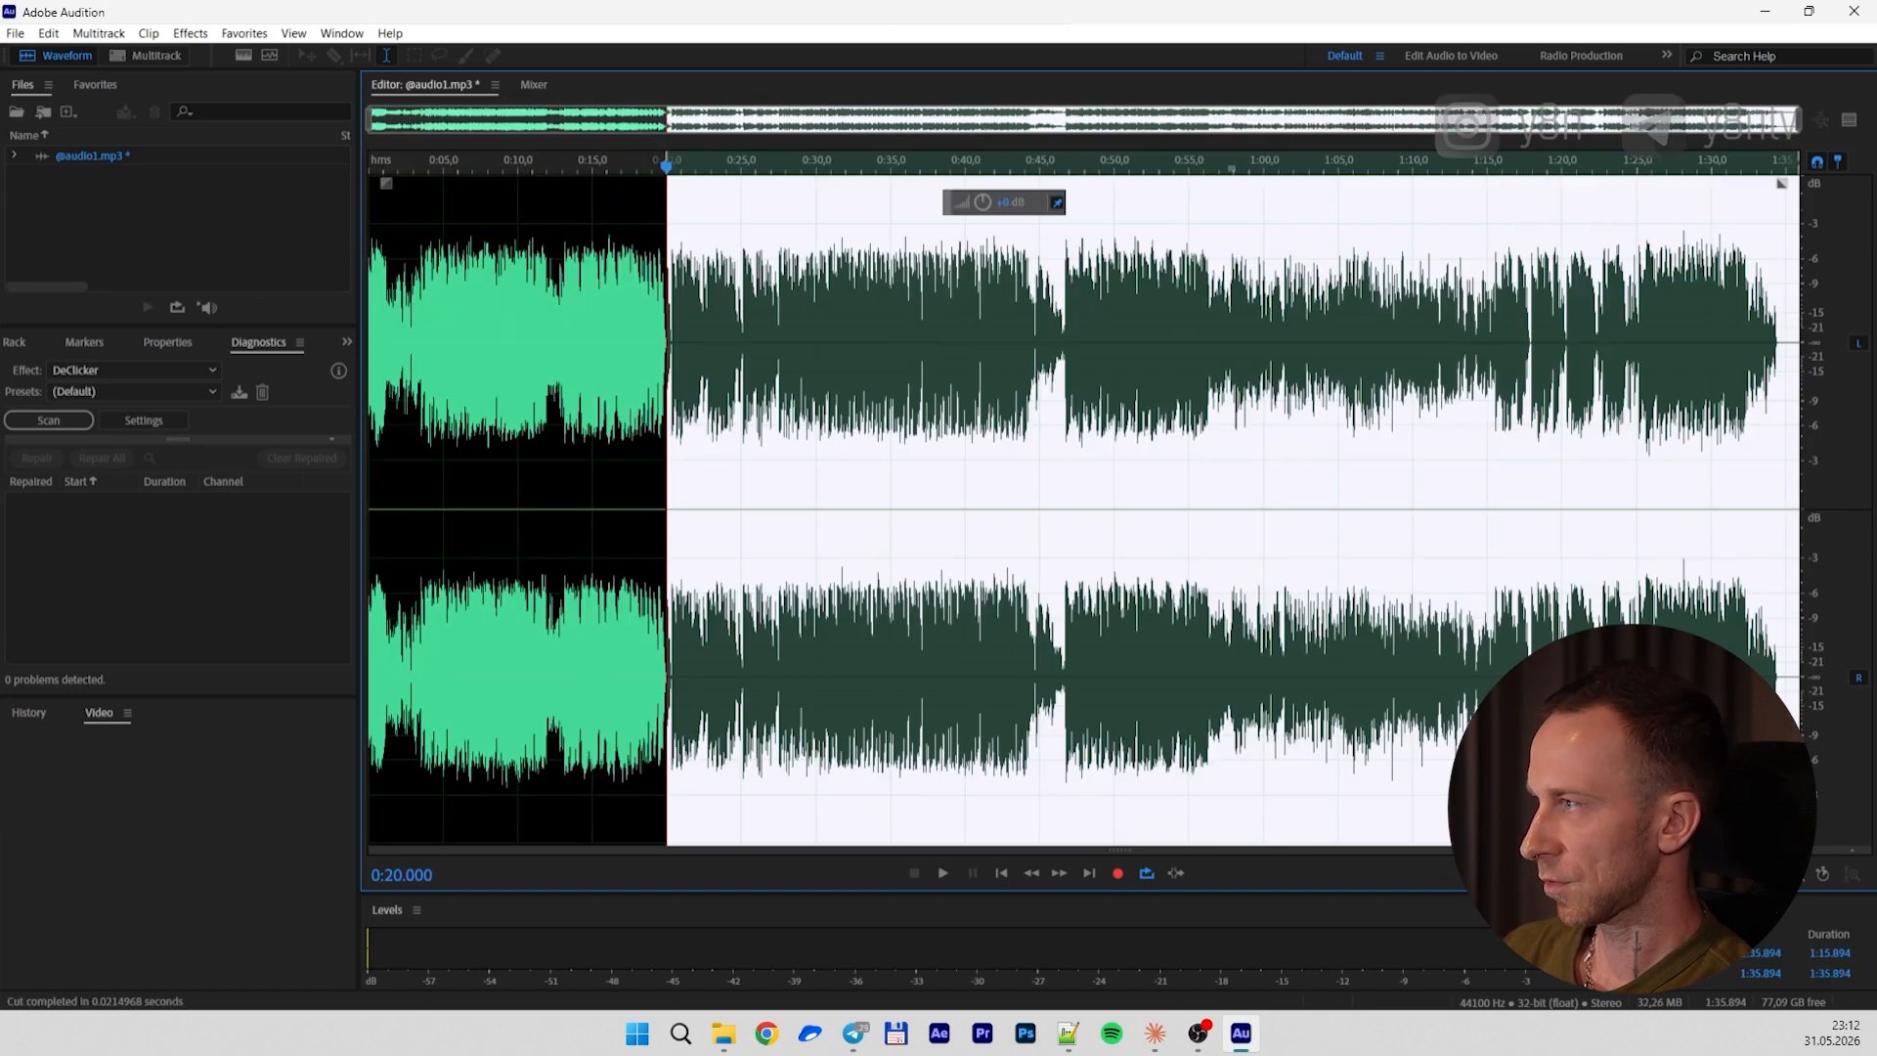
key(ctrl+x)
click(1273, 171)
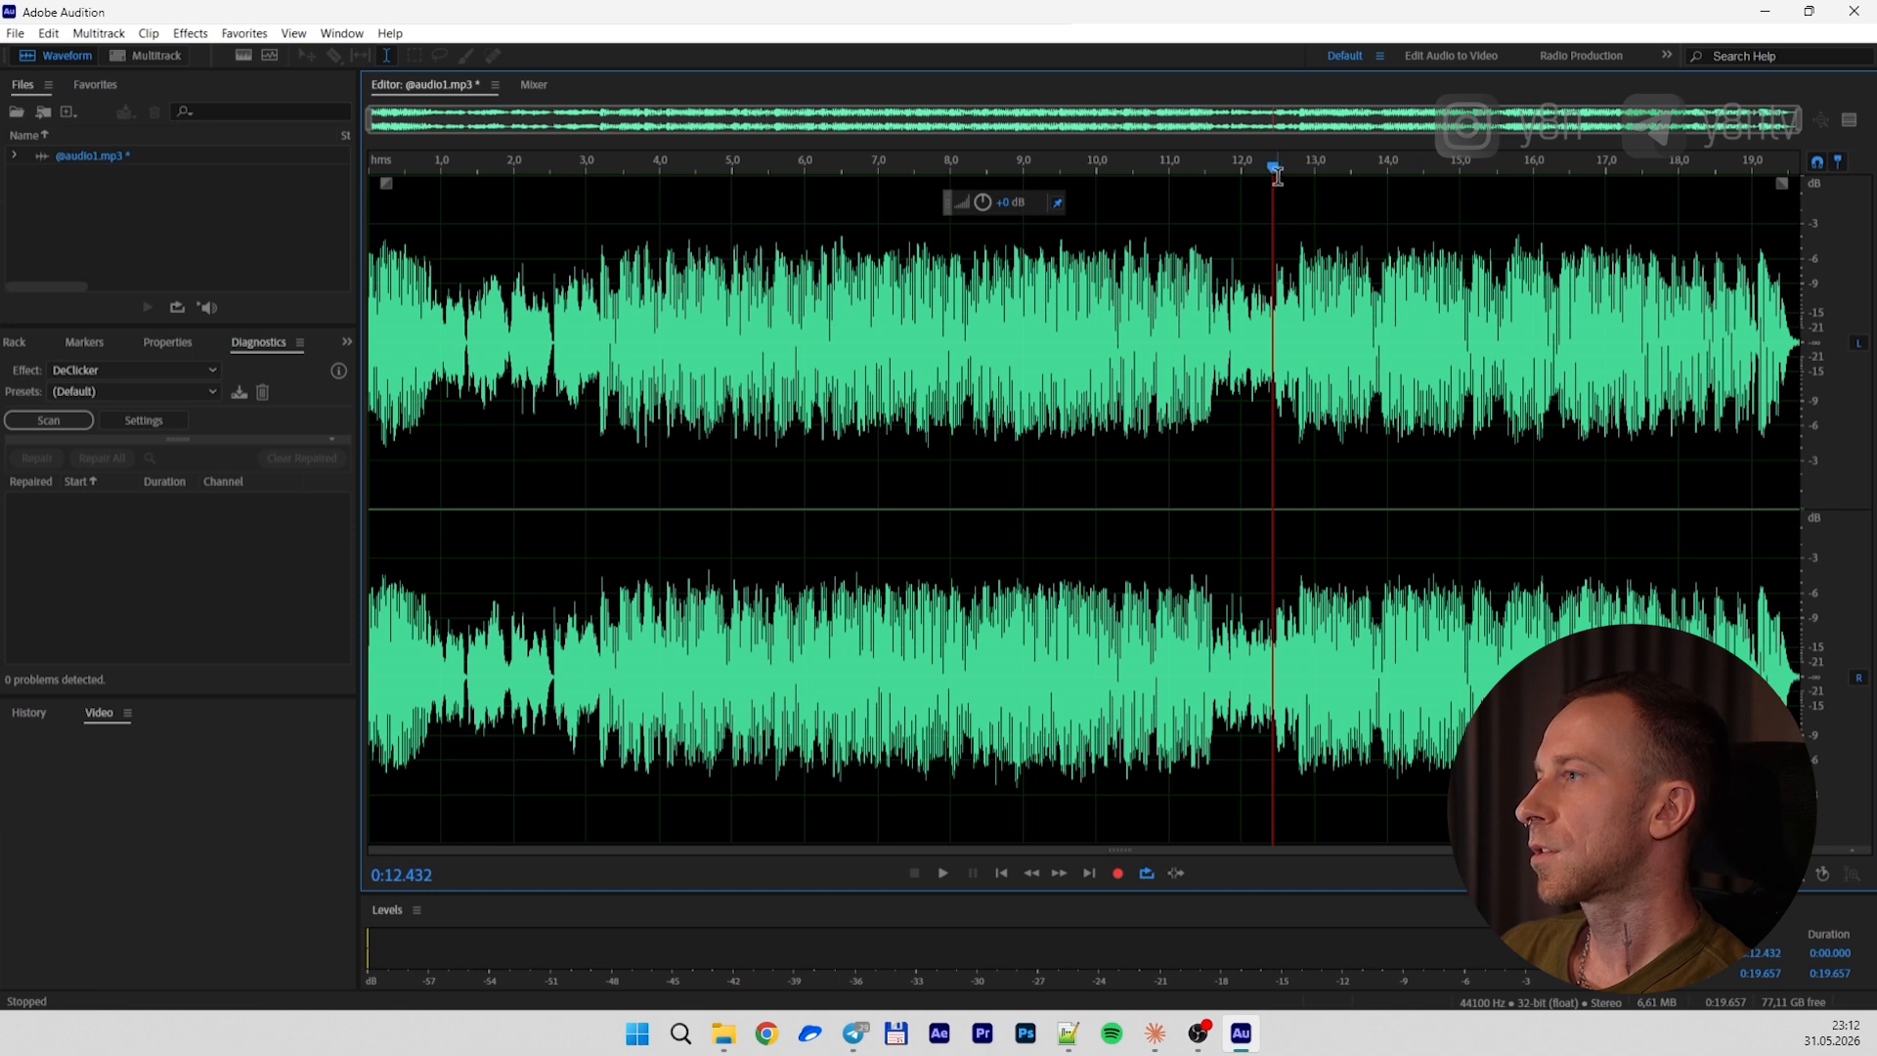
drag(1278, 176, 1275, 181)
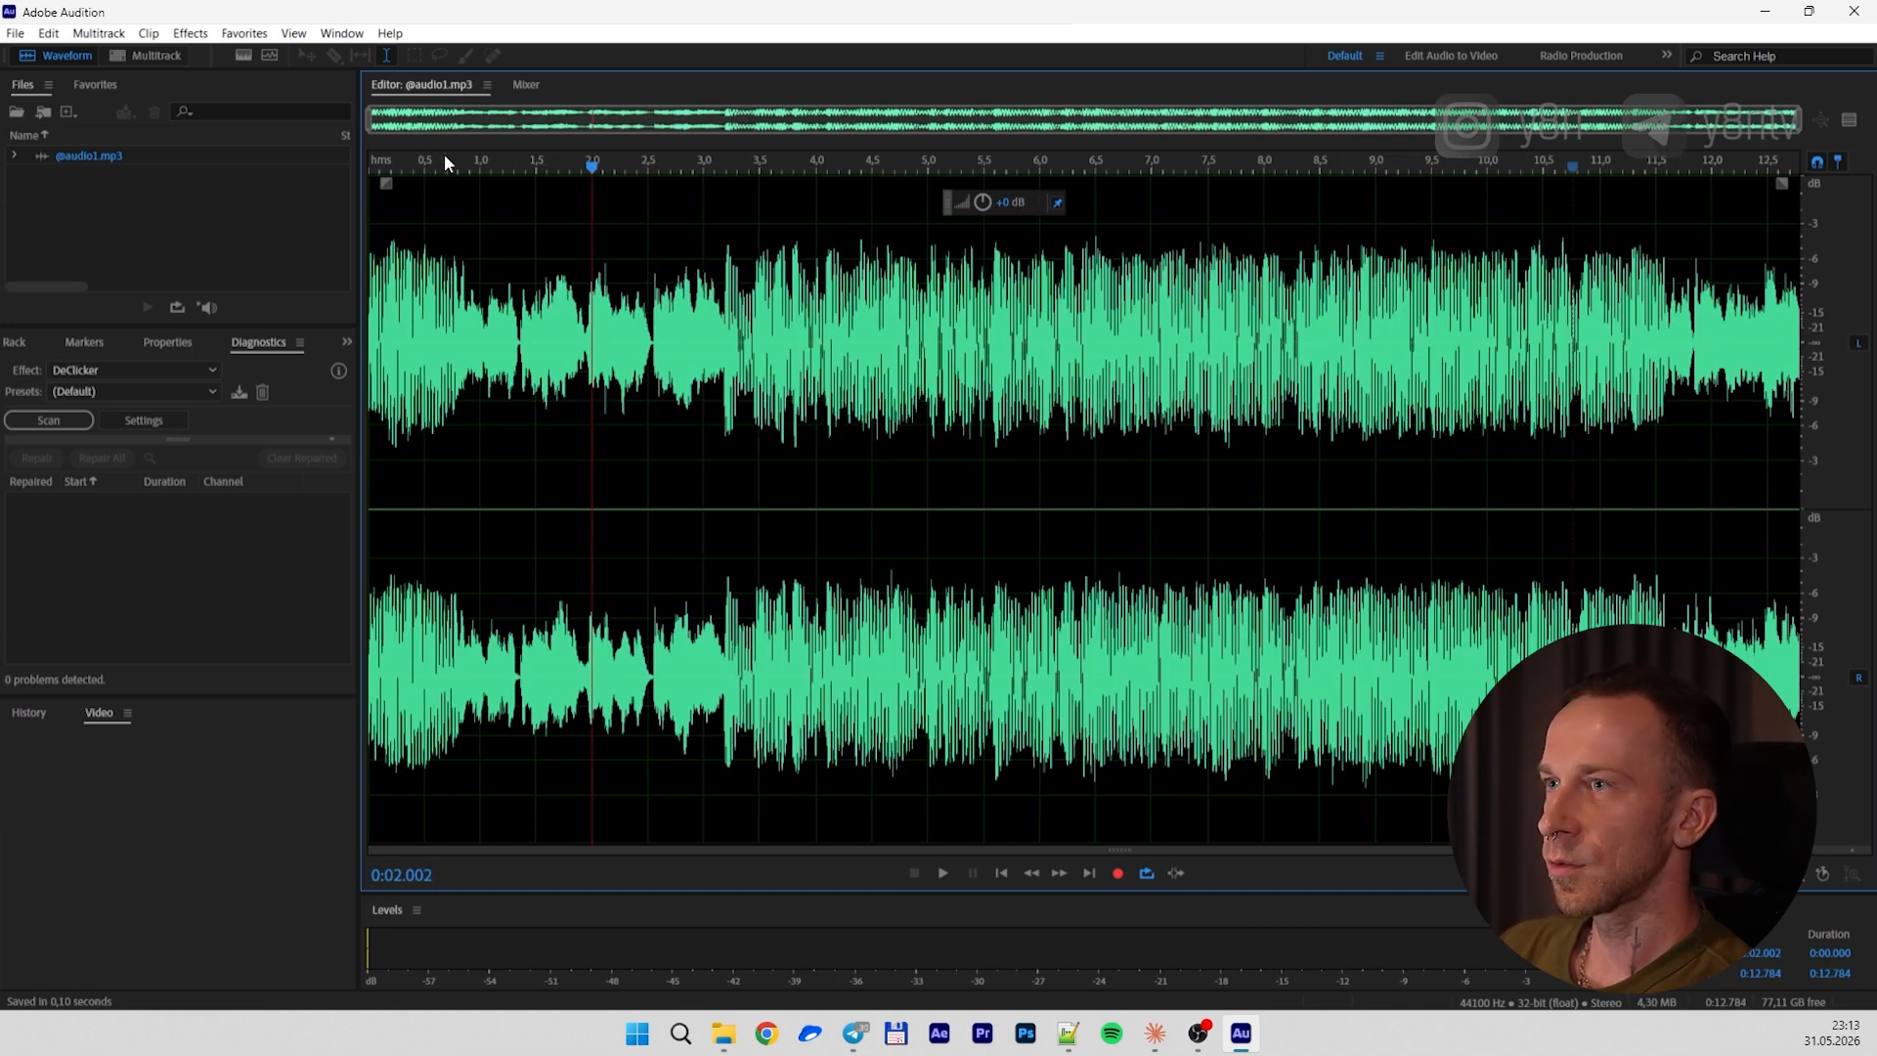
click(1854, 11)
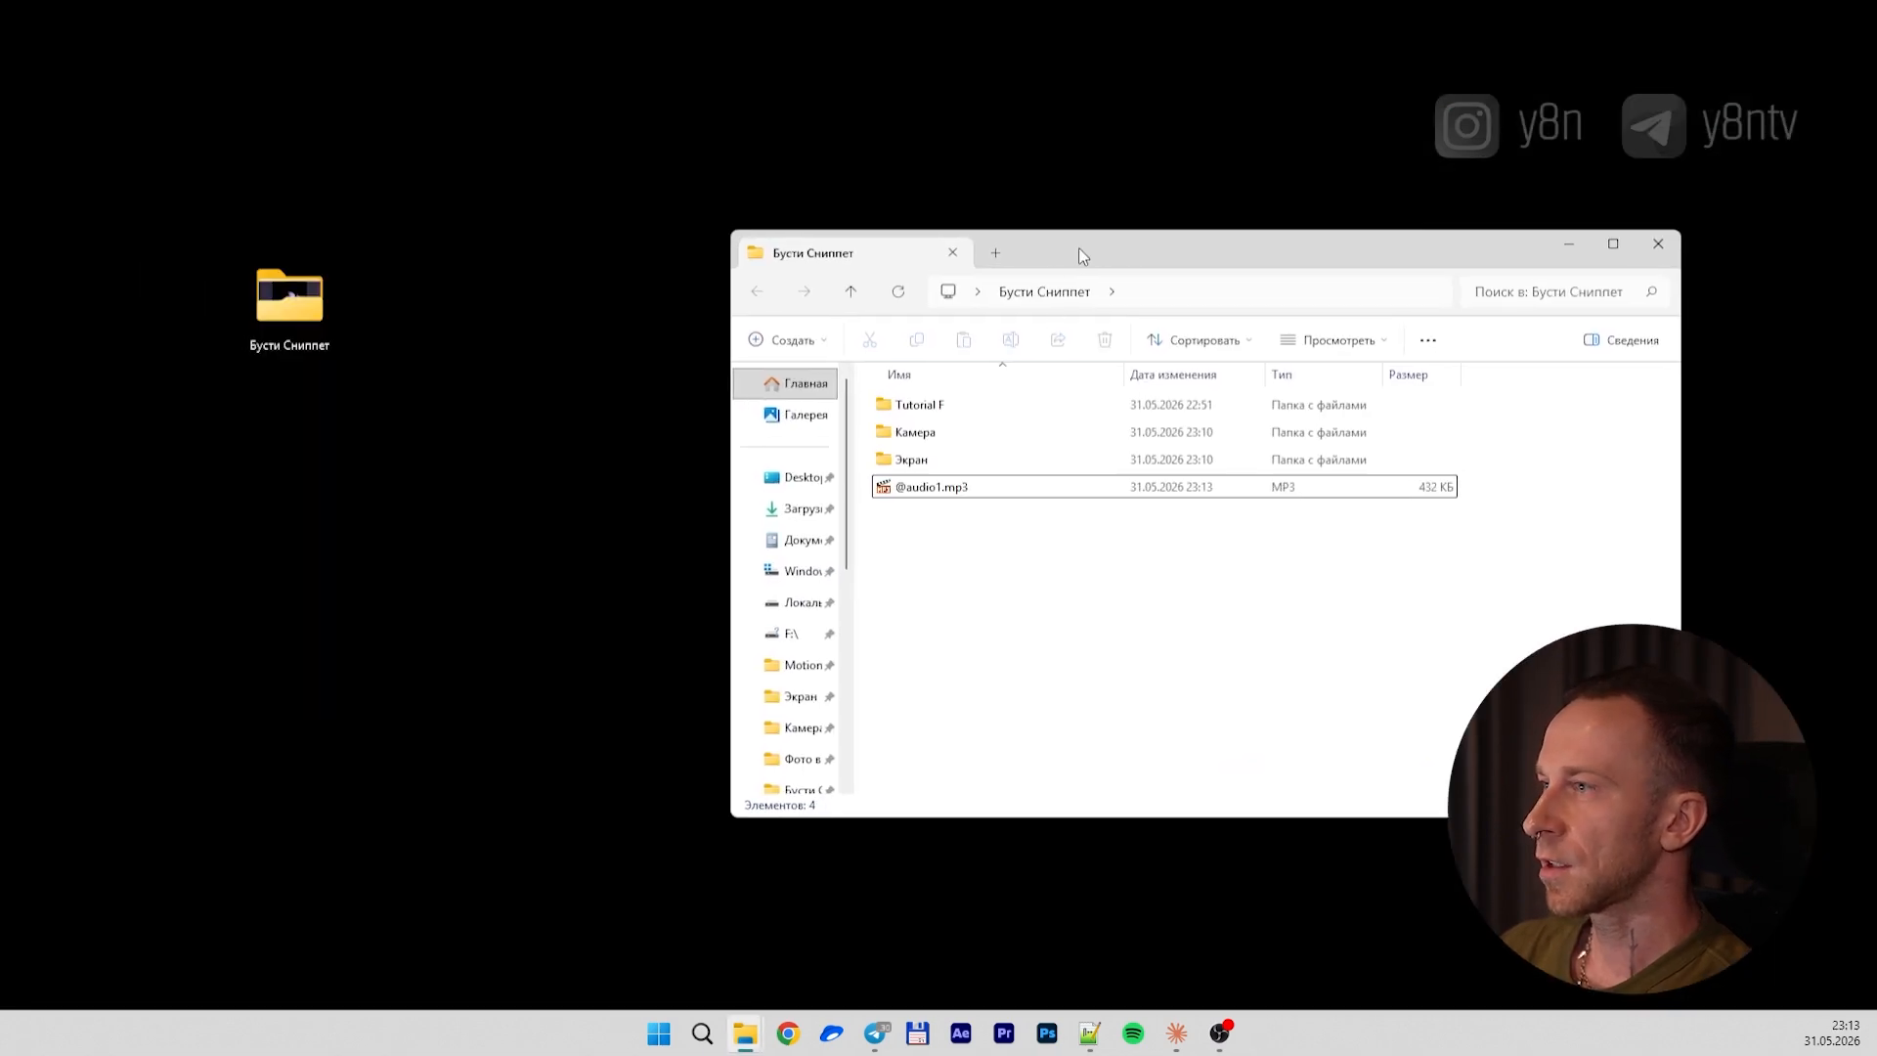
drag(1077, 256, 975, 244)
click(826, 479)
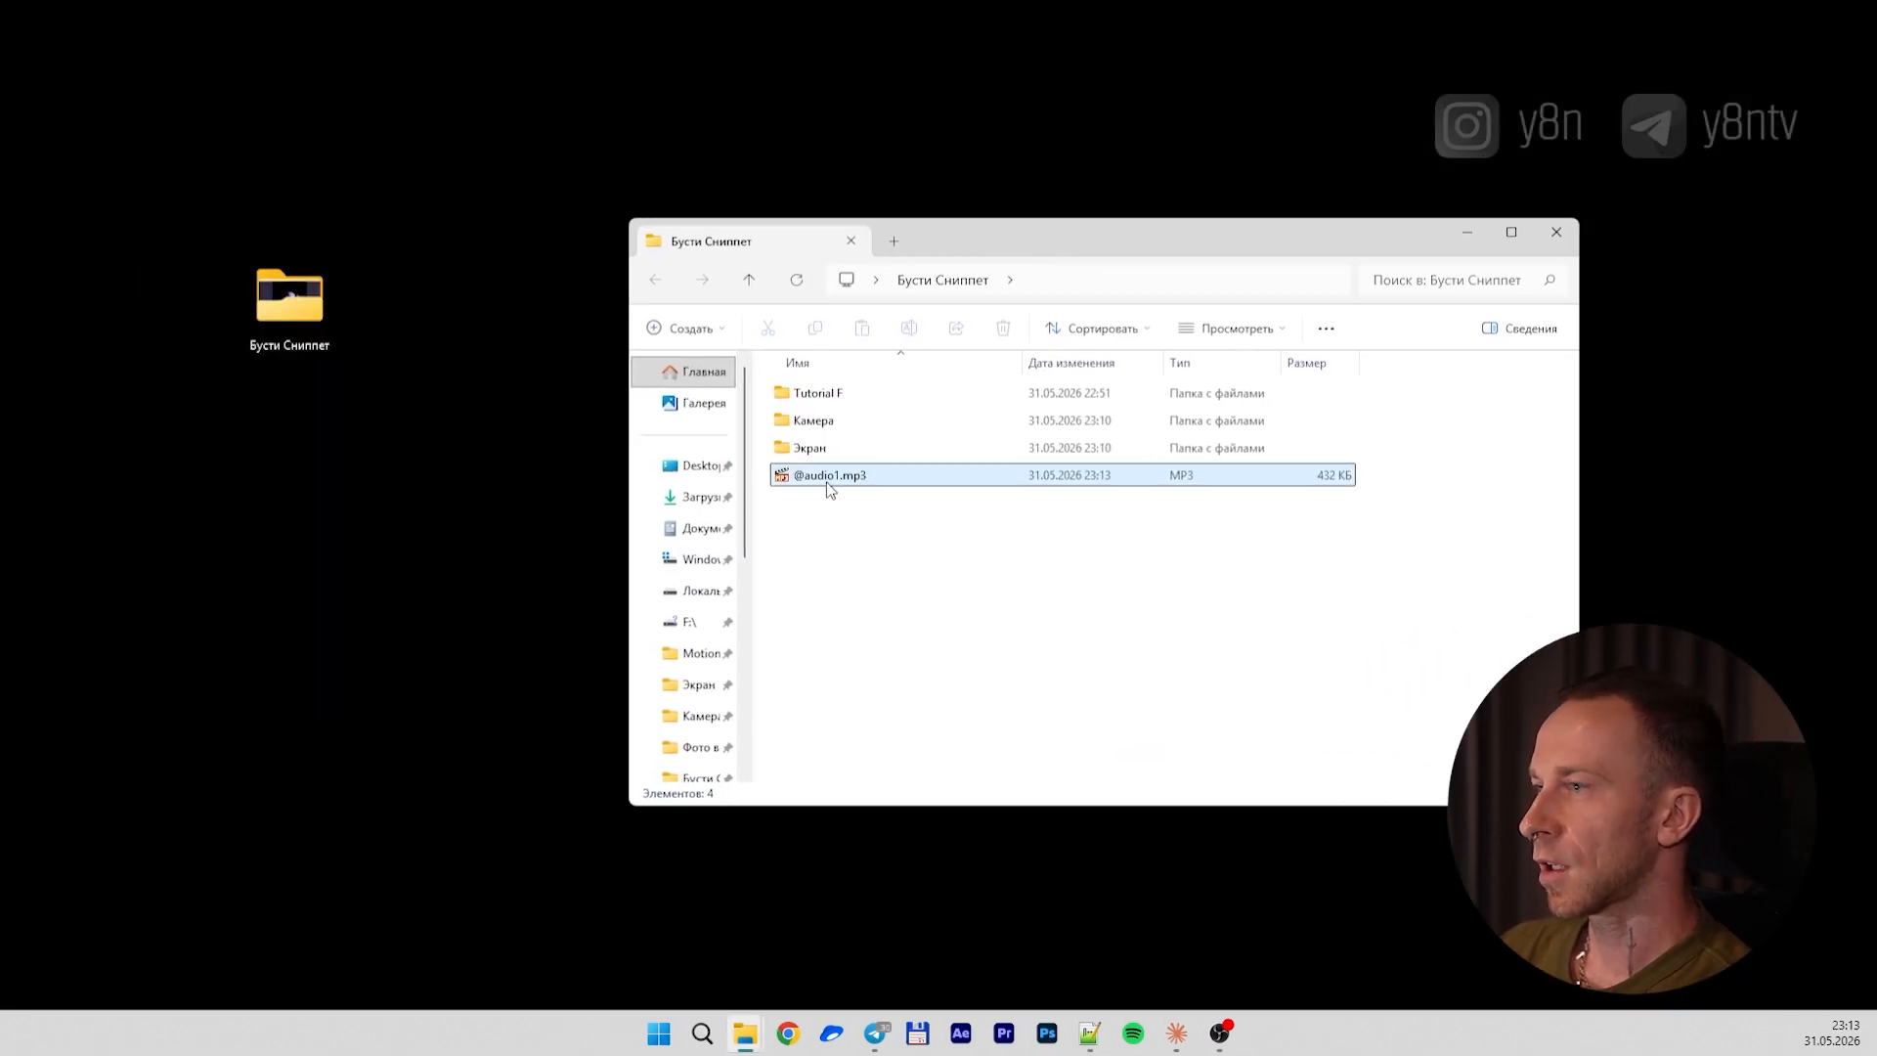
right_click(819, 475)
click(873, 993)
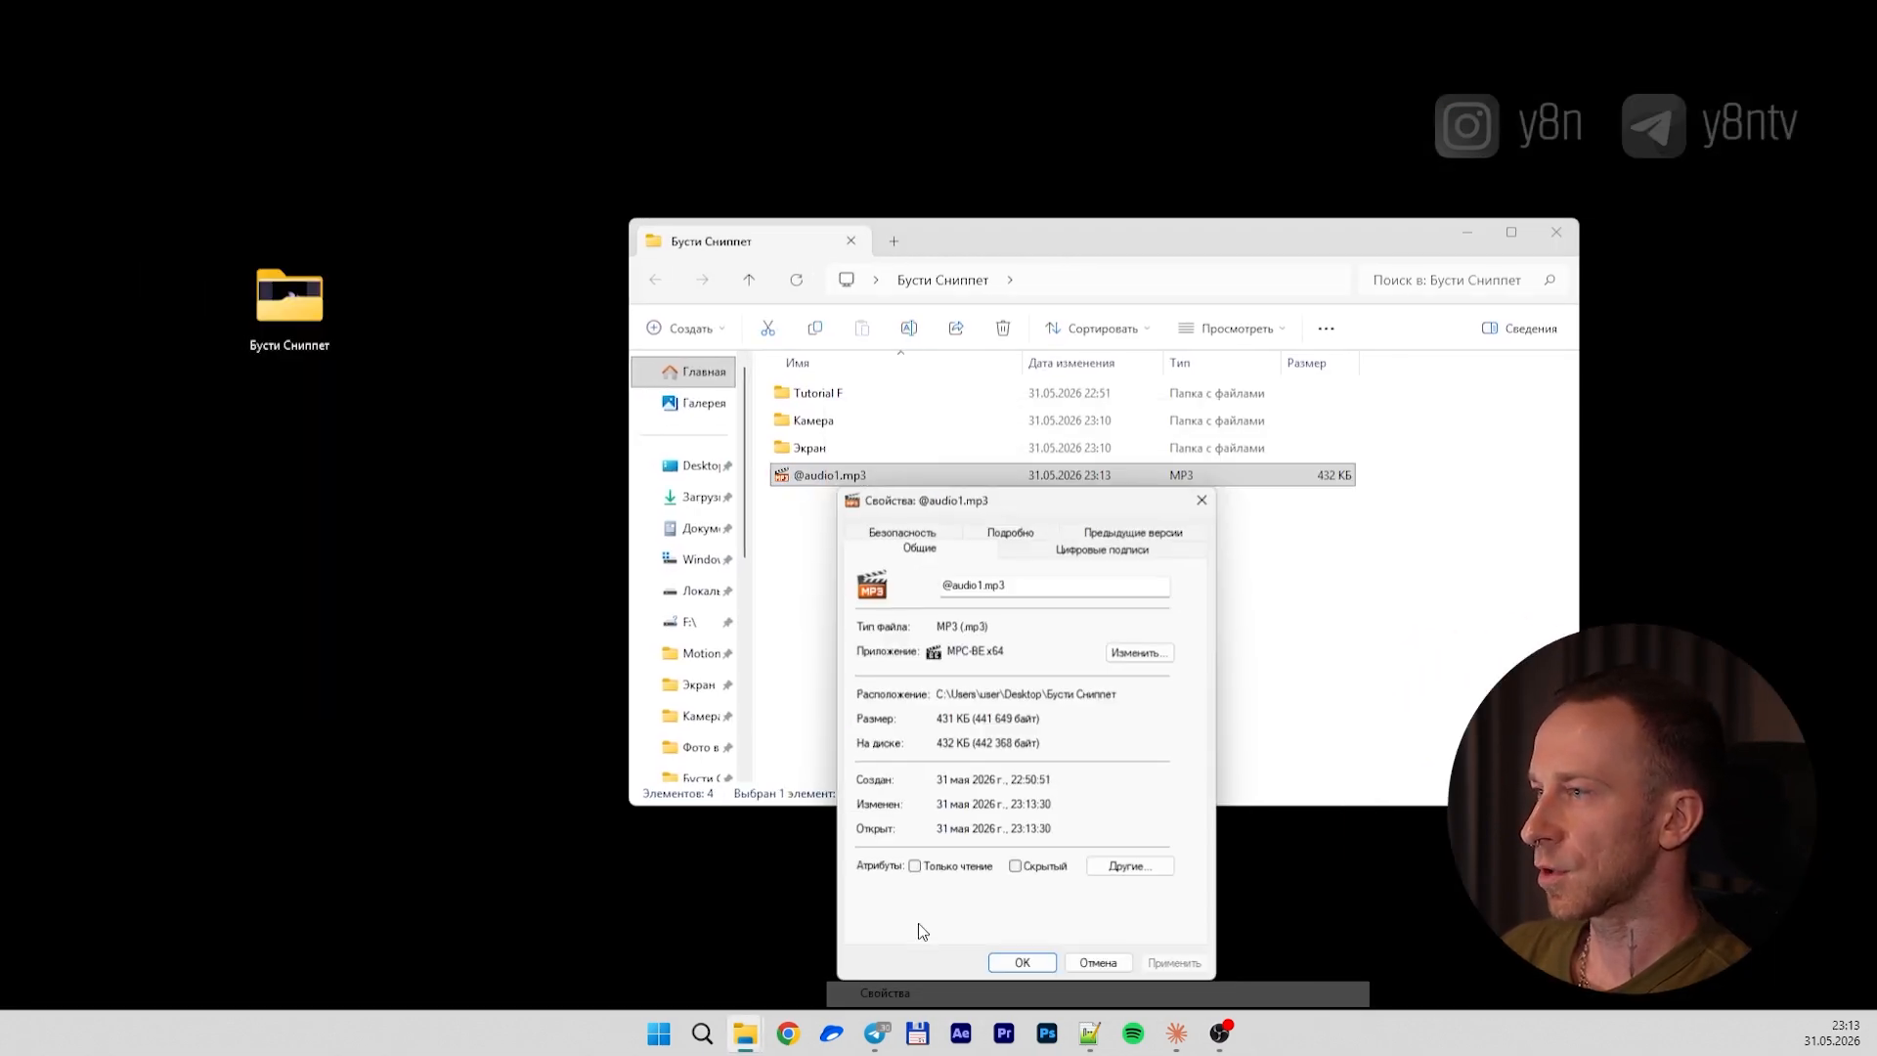
drag(1034, 497, 933, 217)
click(995, 451)
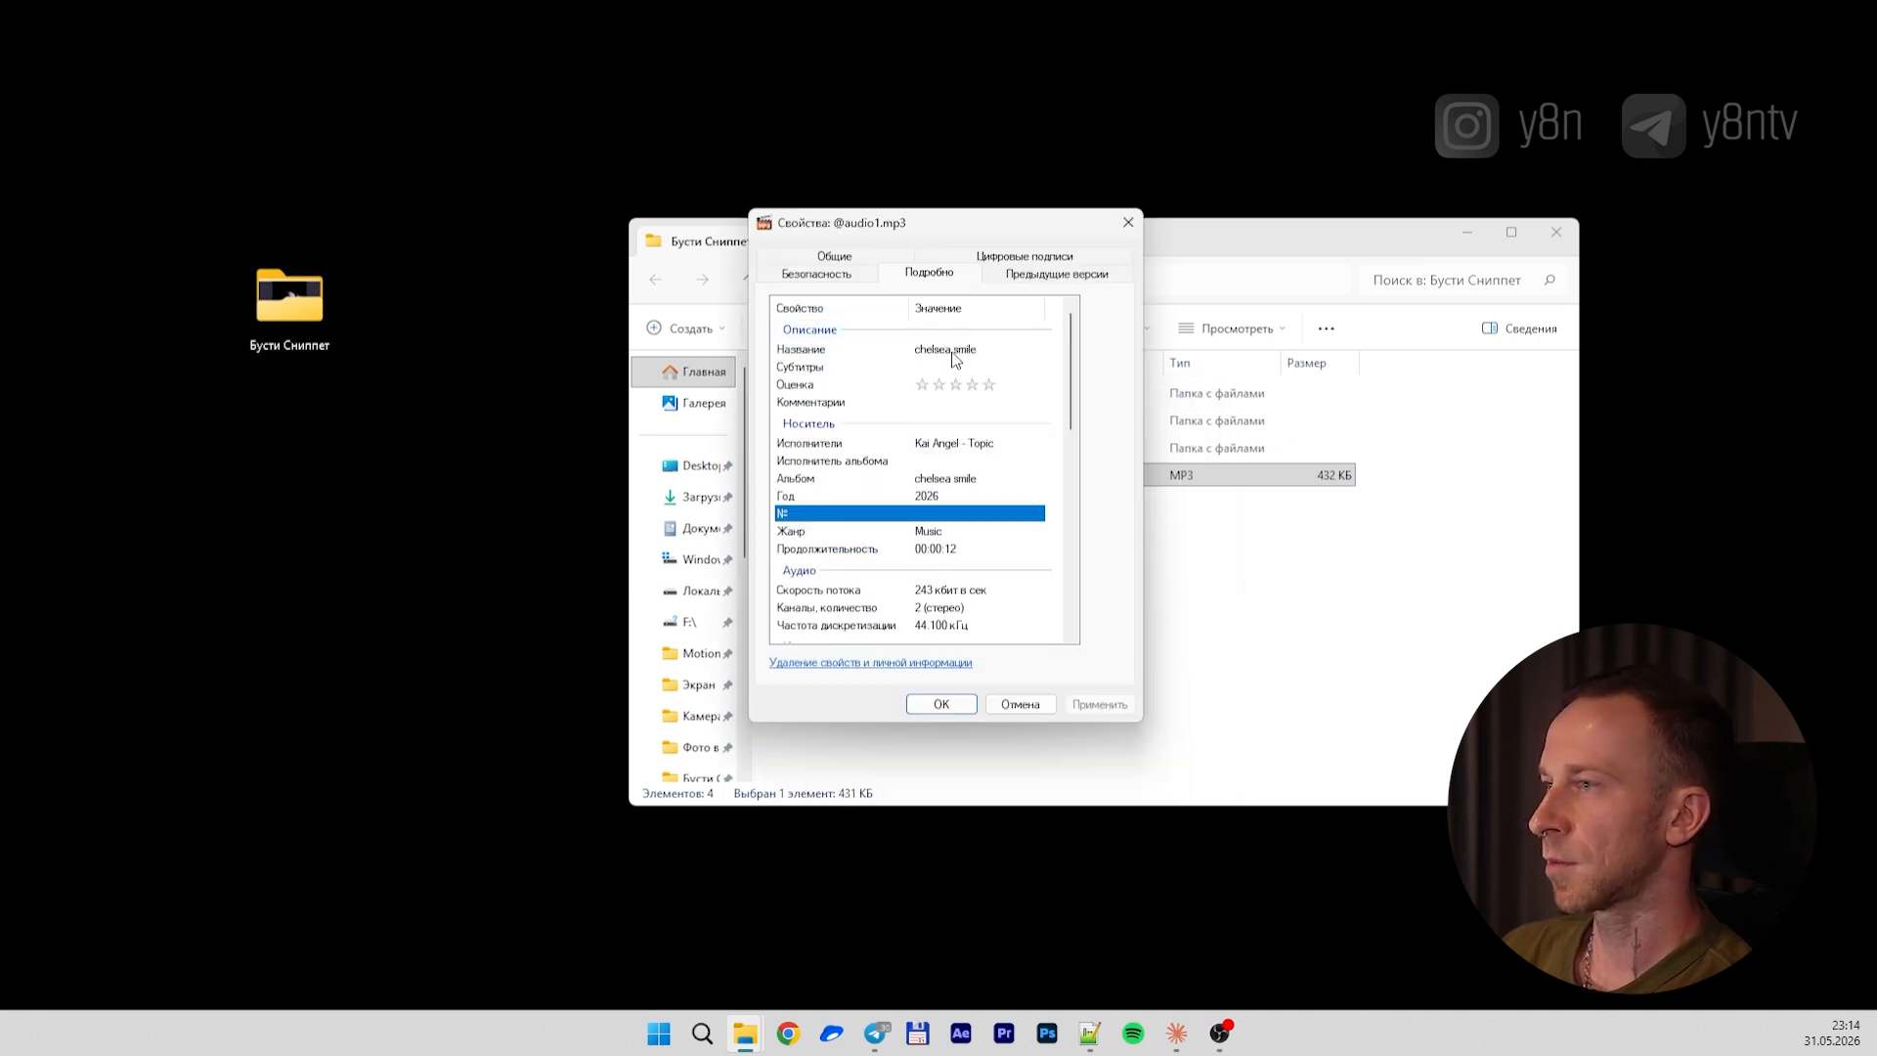
click(819, 665)
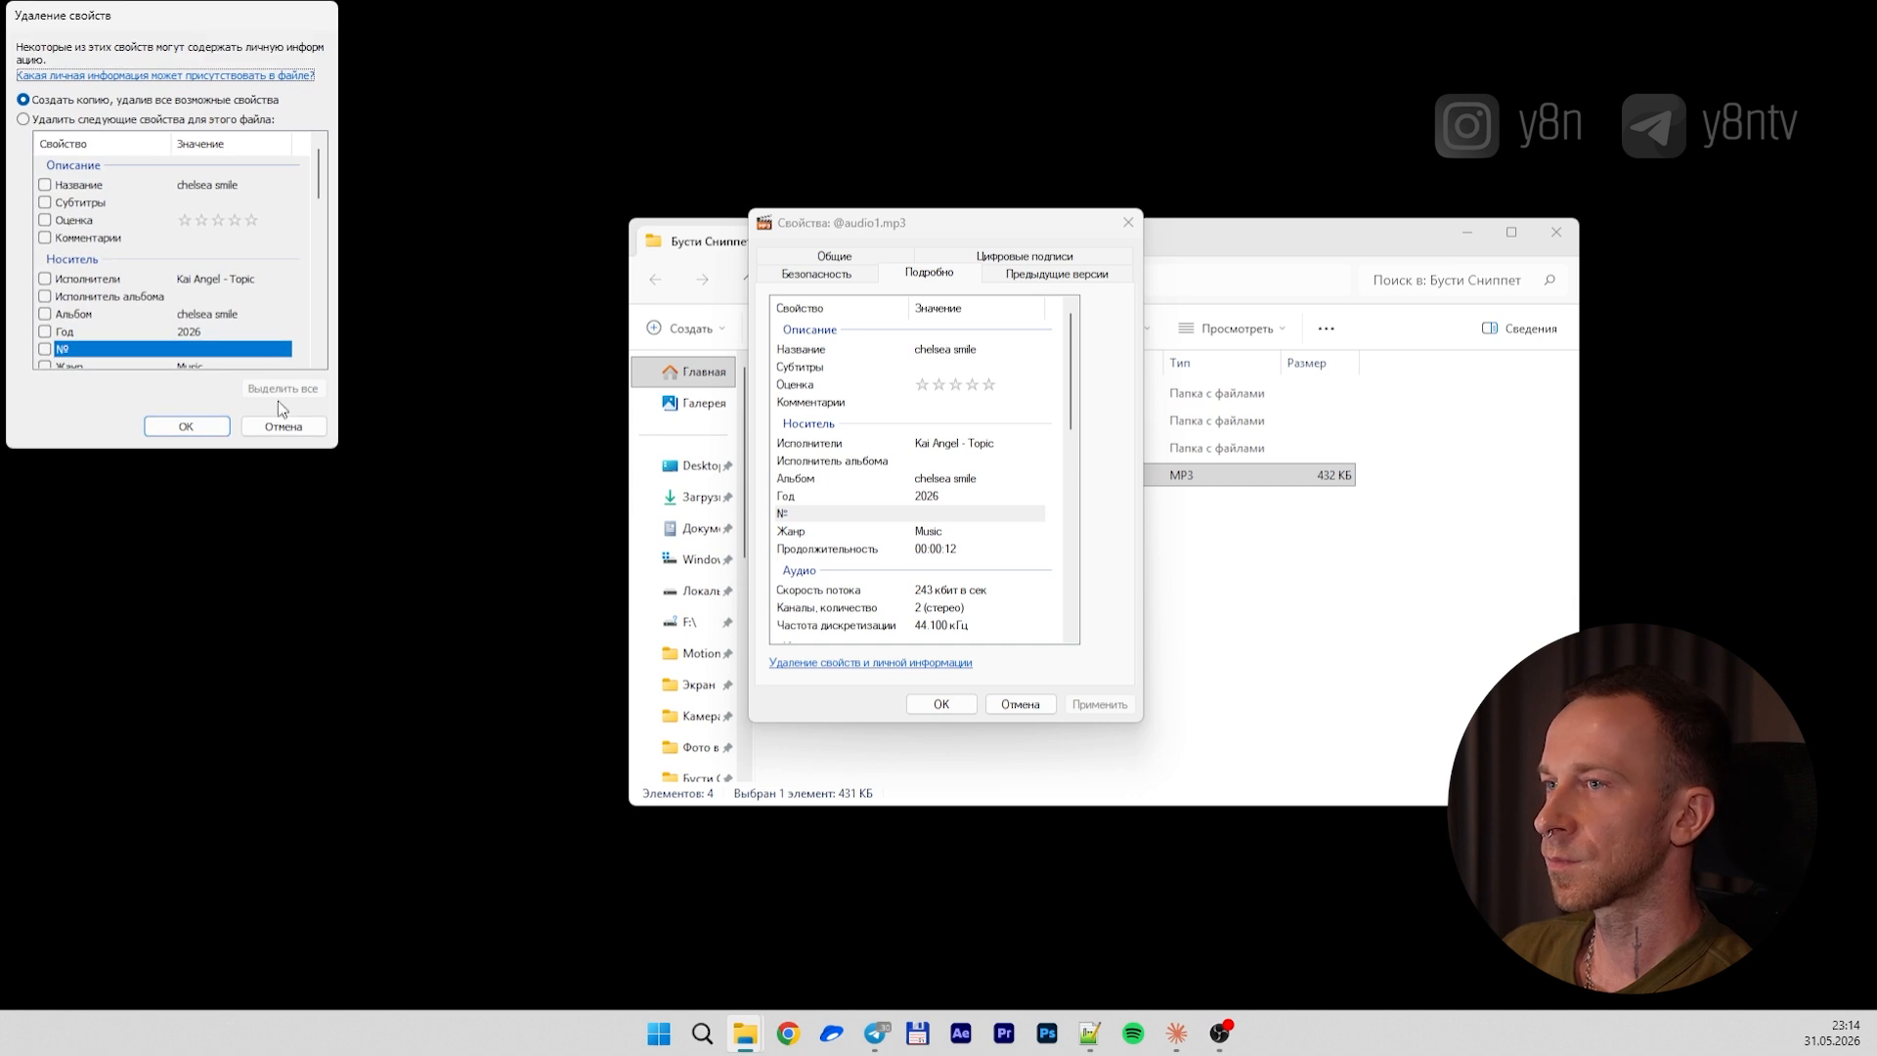
click(929, 387)
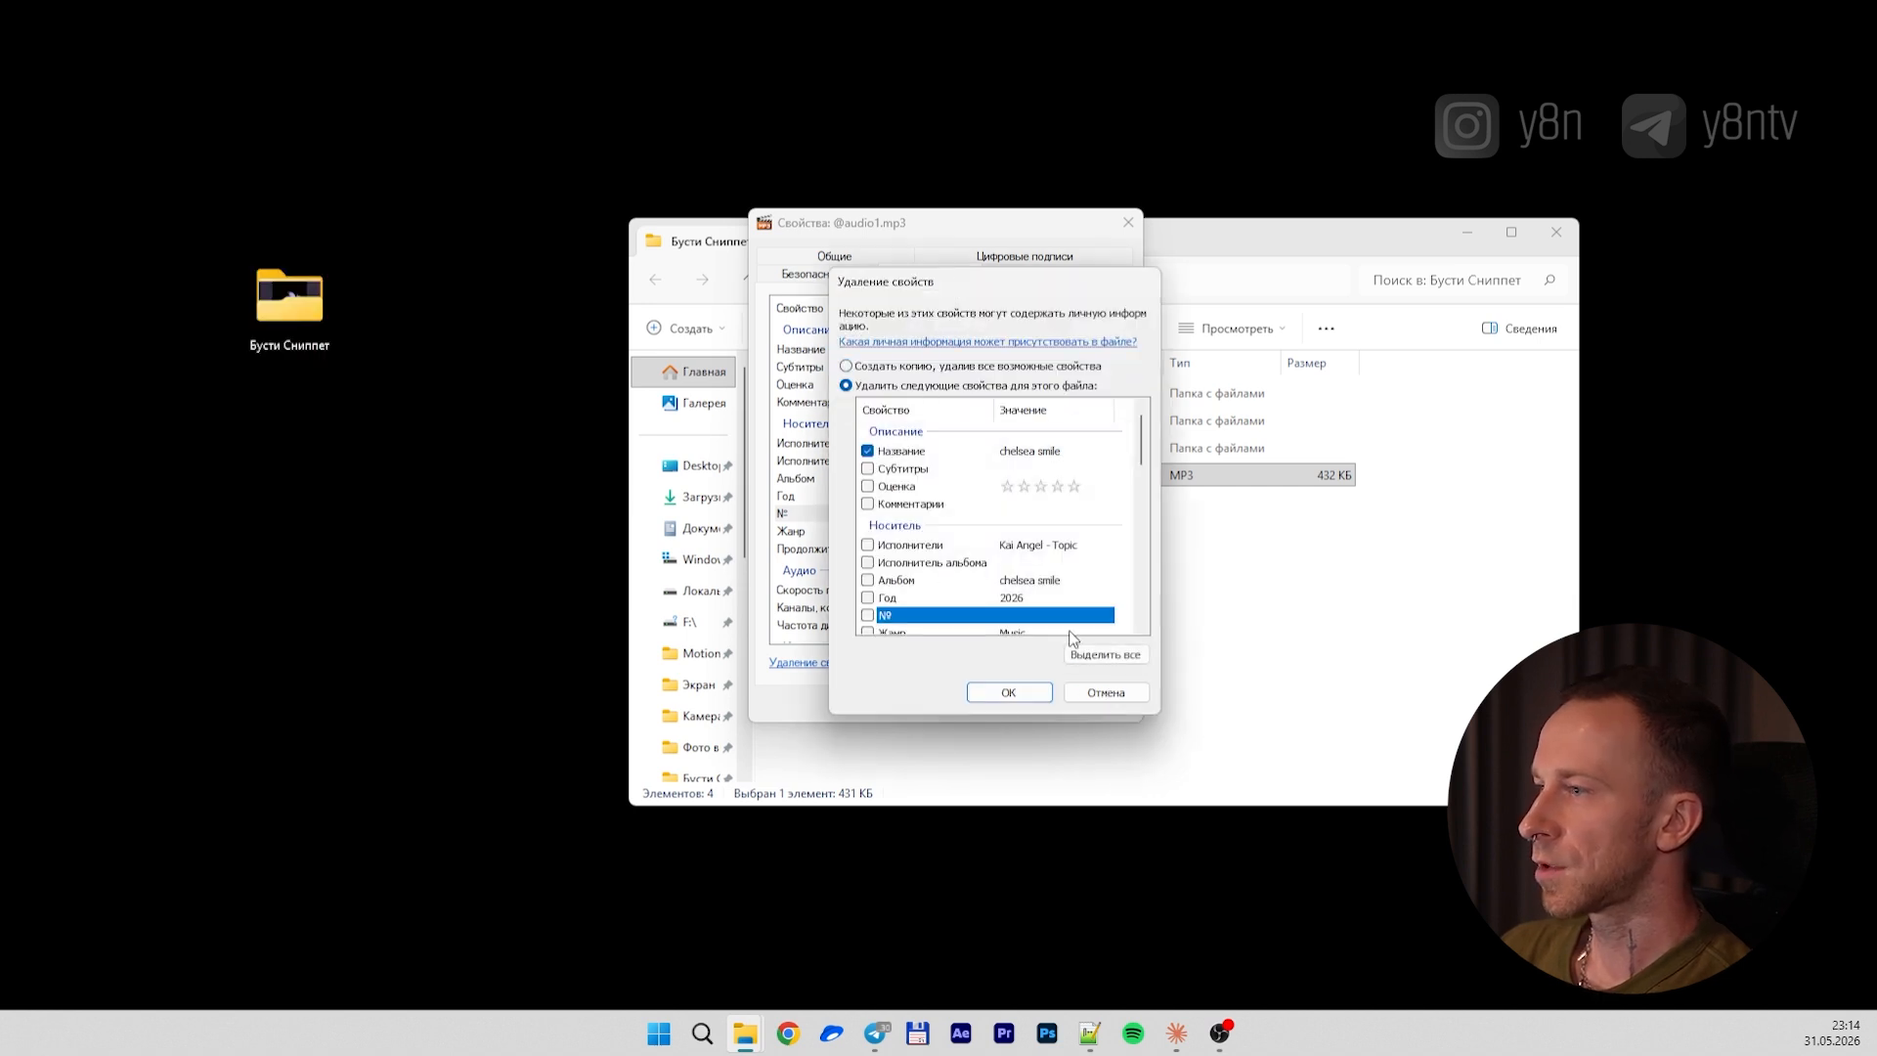
click(1101, 655)
click(1017, 694)
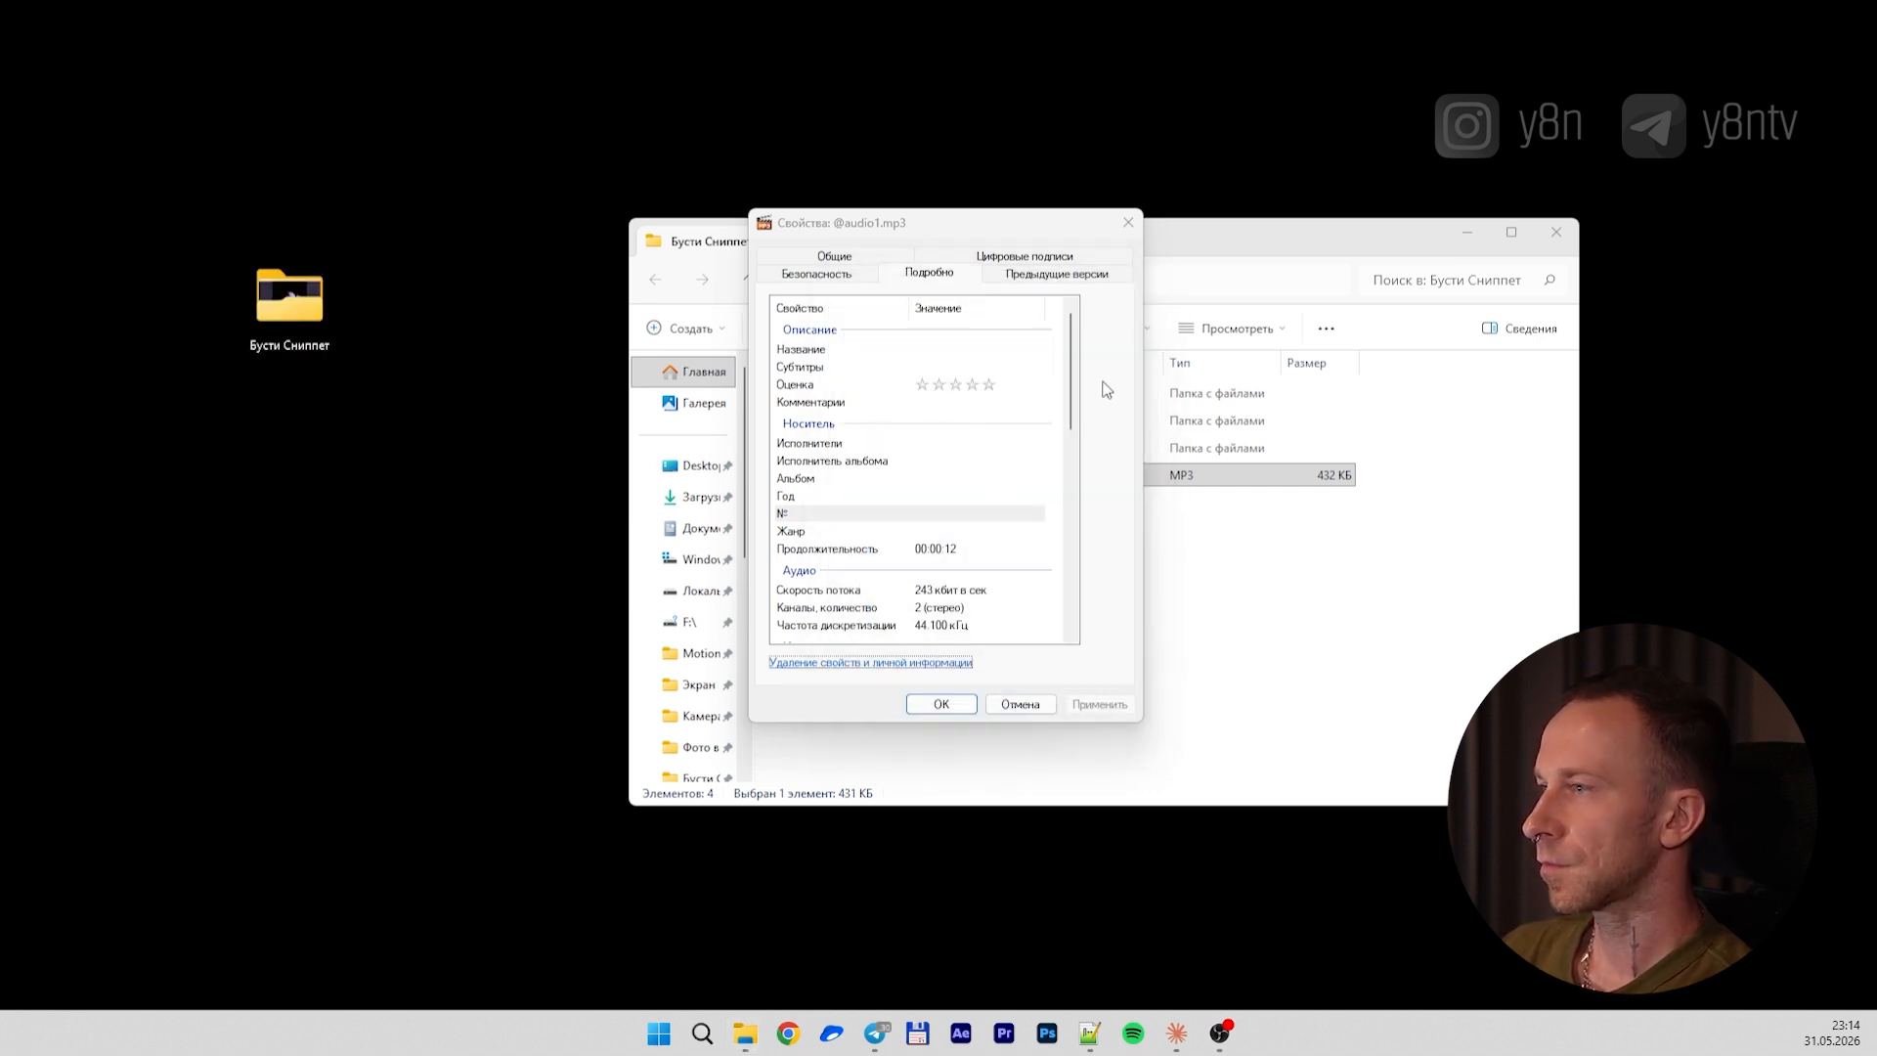
mouse_move(1070, 390)
mouse_down()
mouse_move(1066, 573)
mouse_move(1071, 383)
mouse_up()
scroll(1073, 359, down, 5)
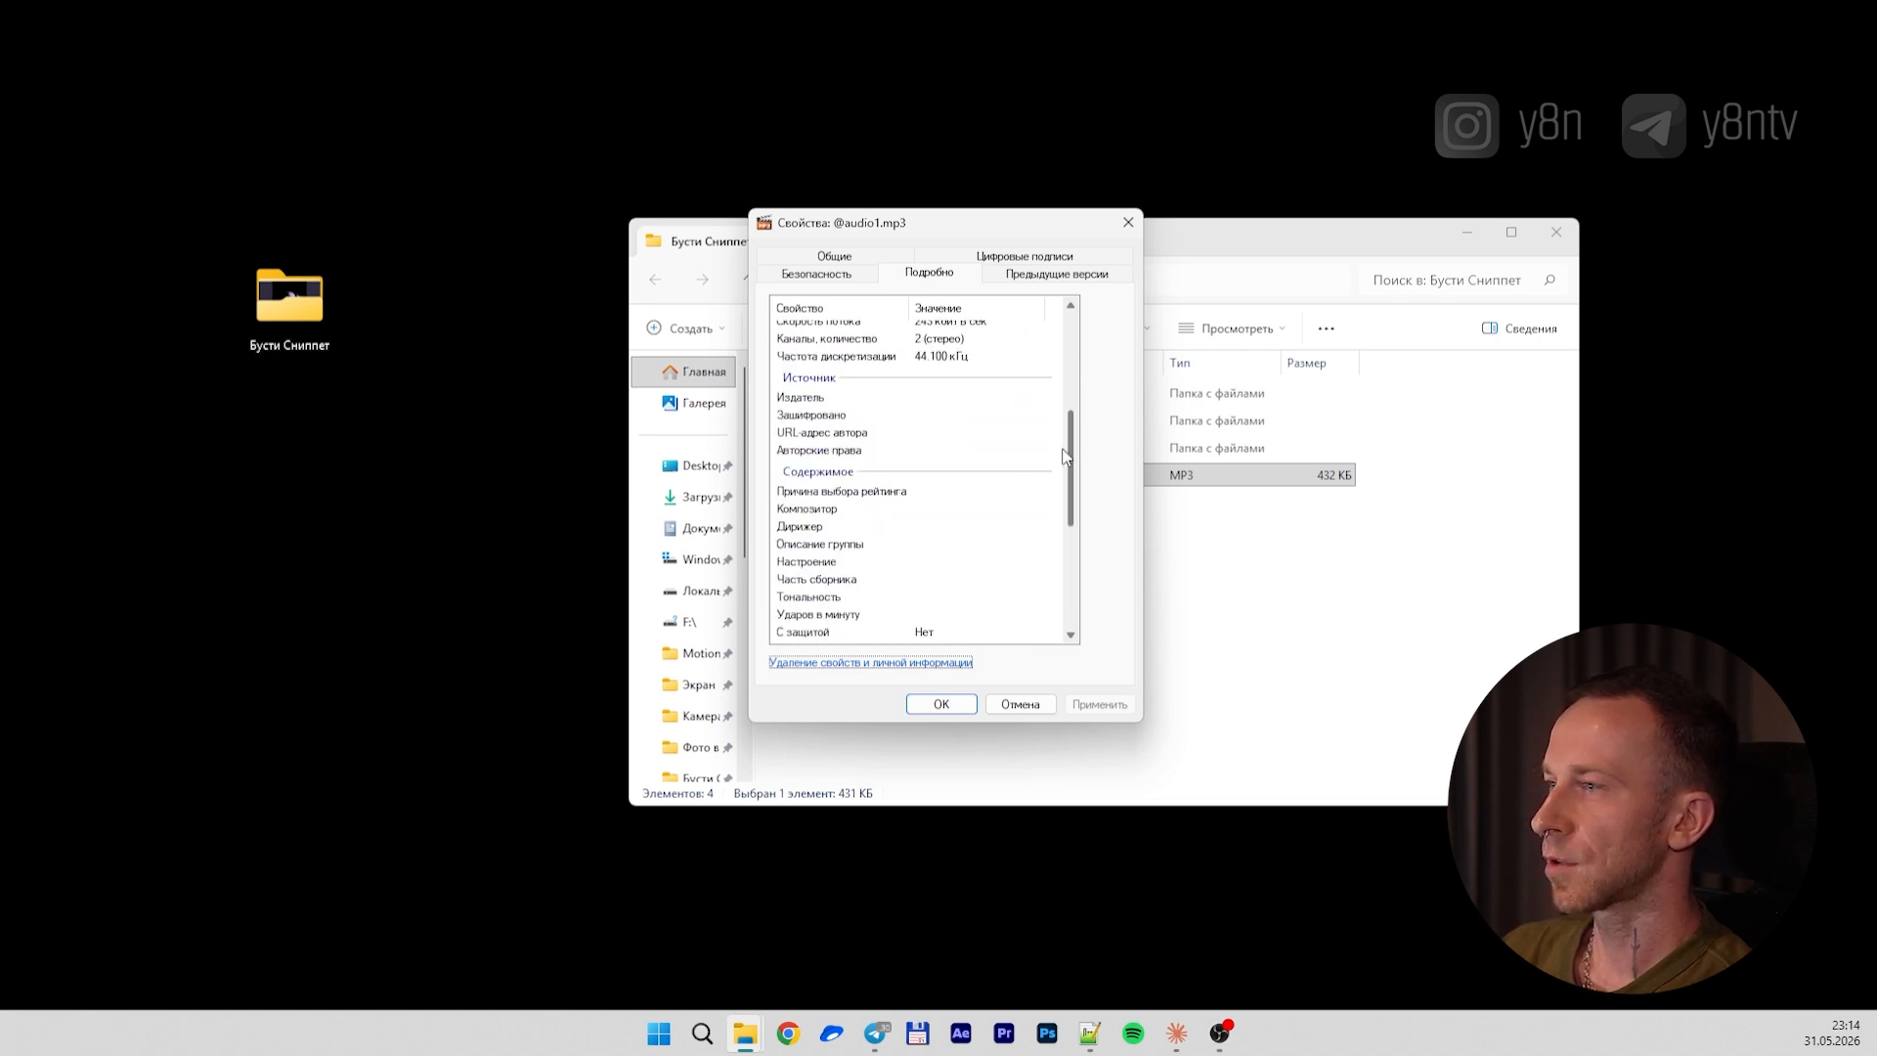
scroll(1066, 352, up, 5)
scroll(1047, 384, down, 1)
scroll(1047, 352, up, 1)
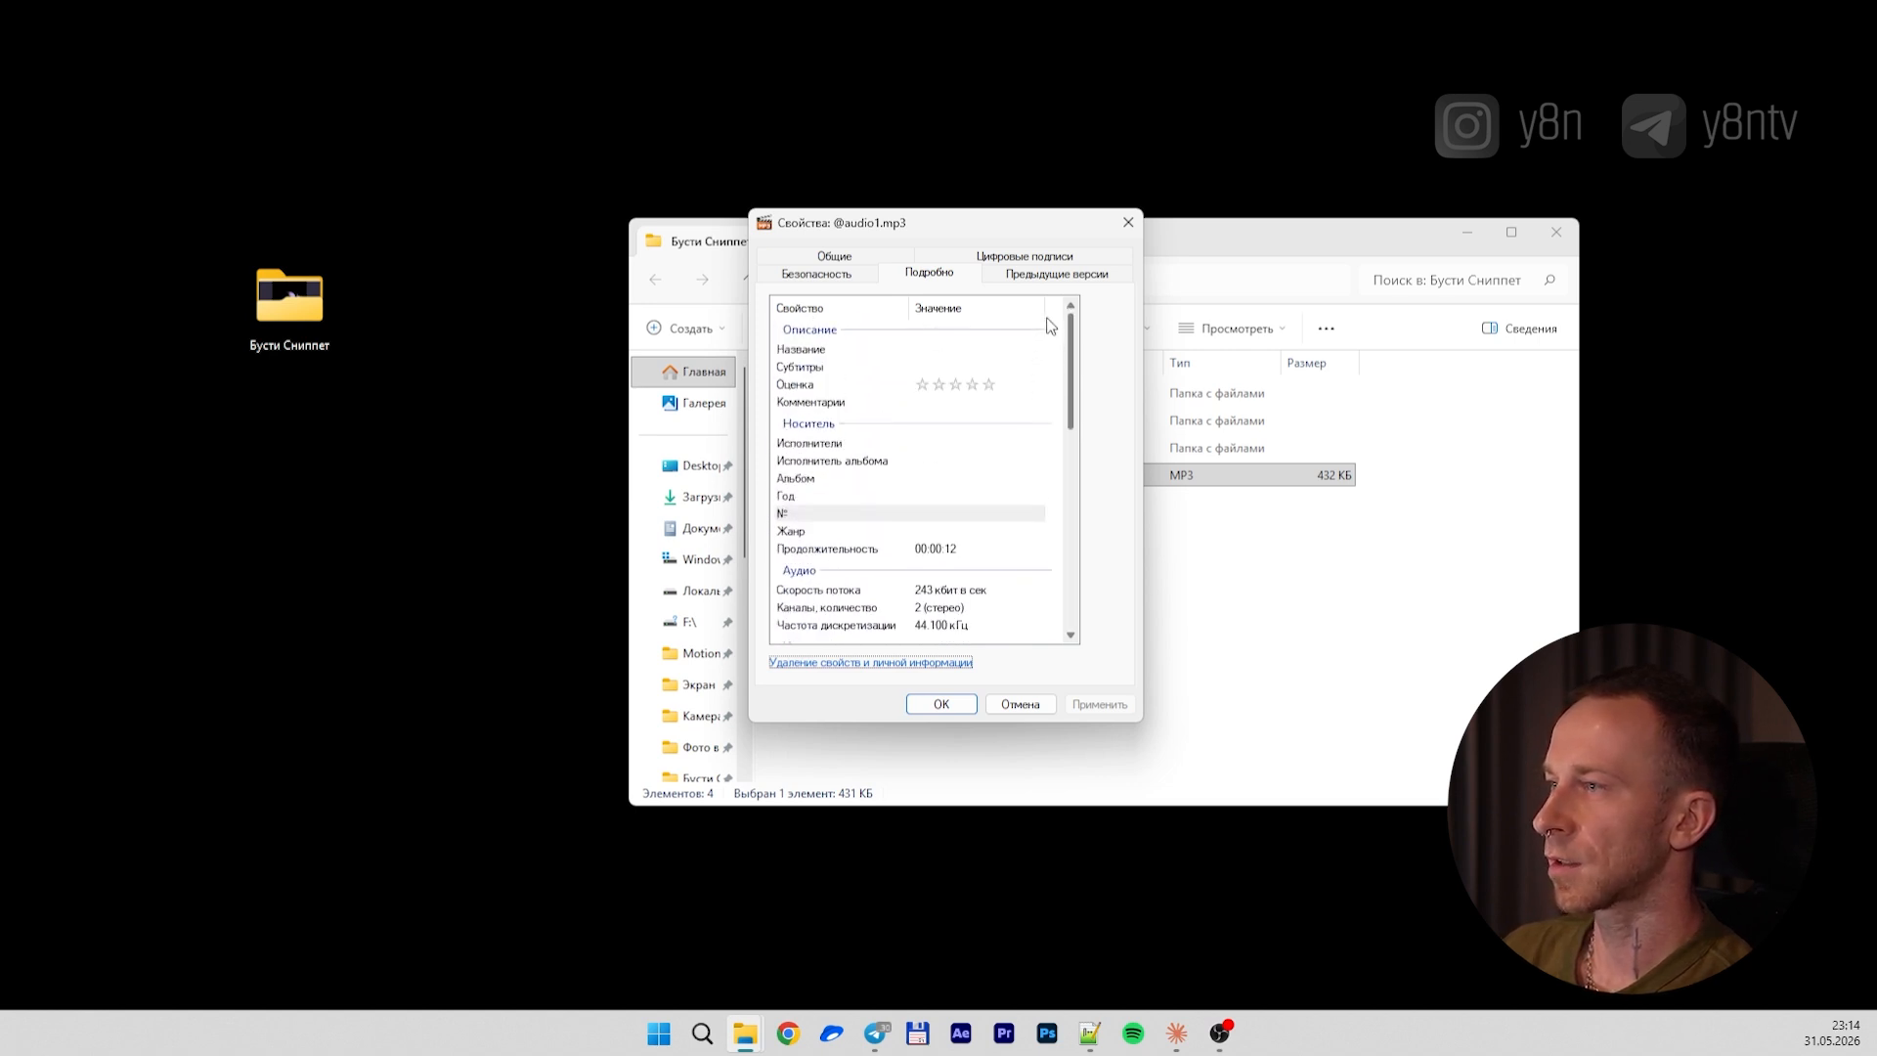
scroll(1044, 344, down, 3)
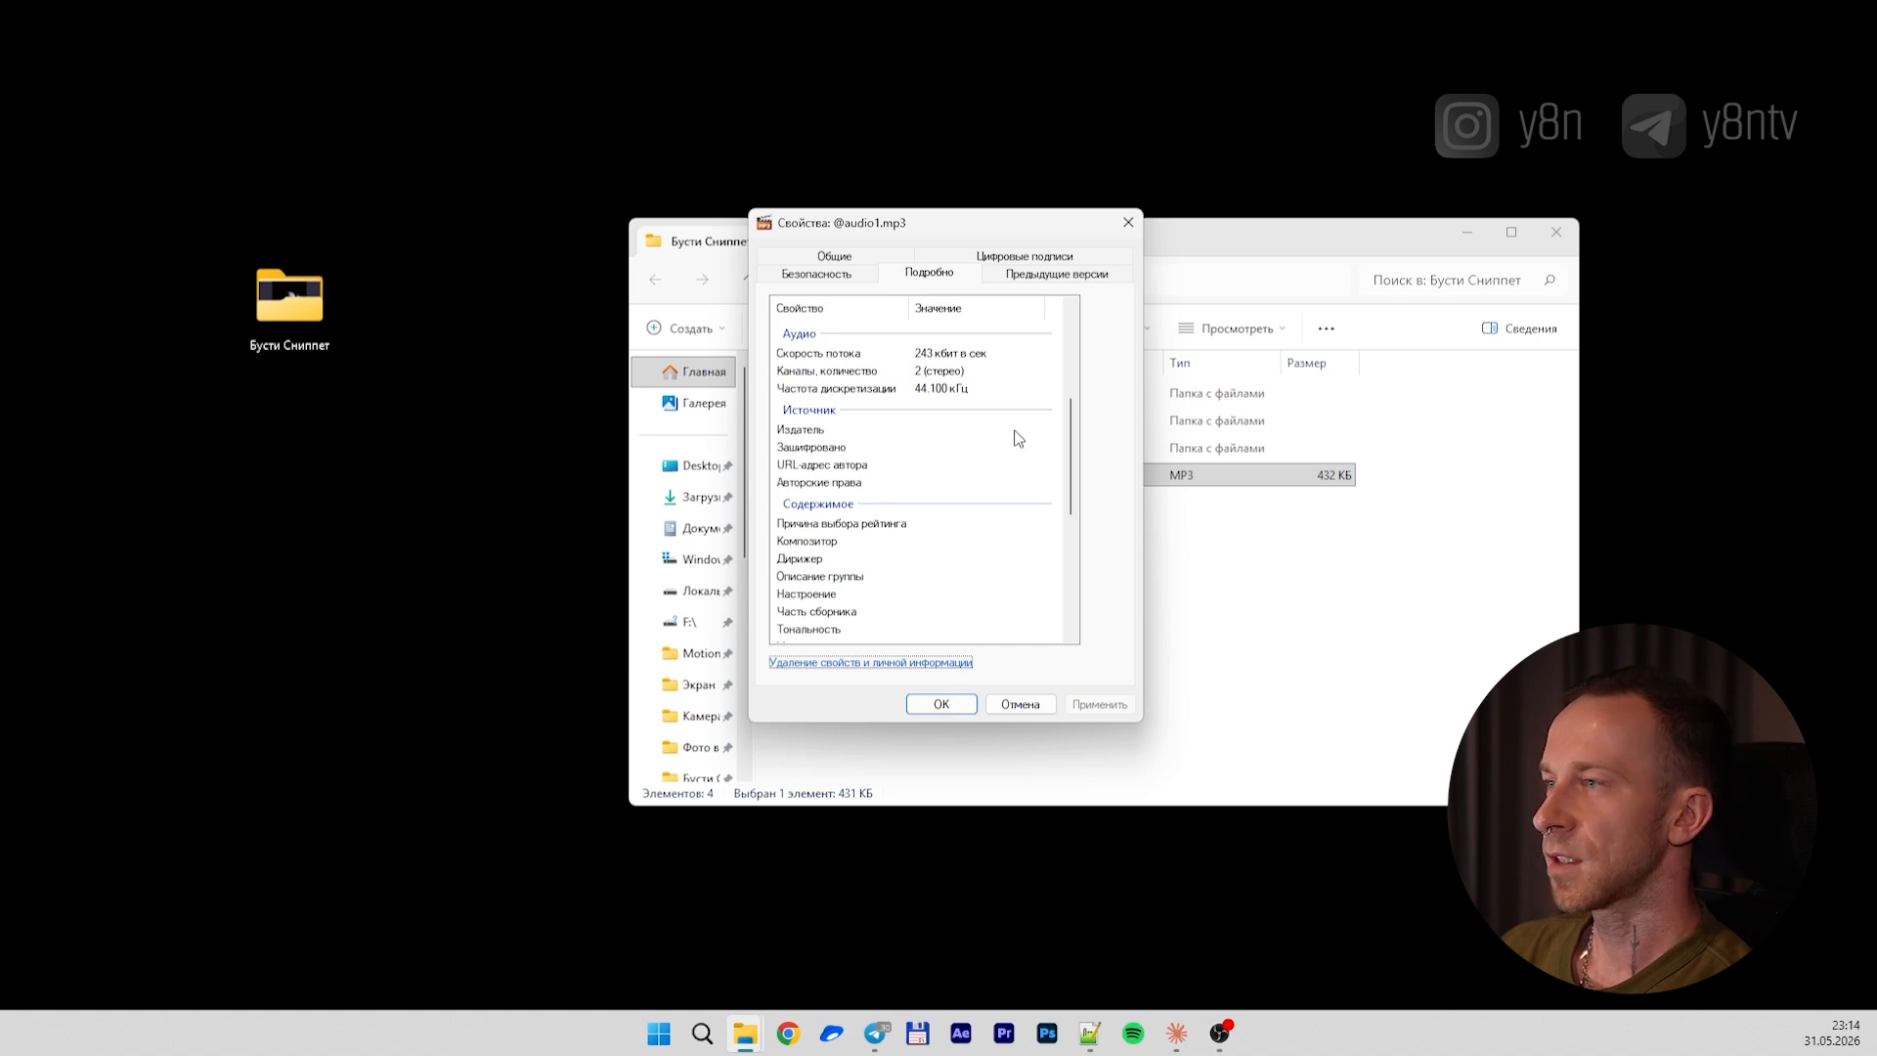
click(942, 705)
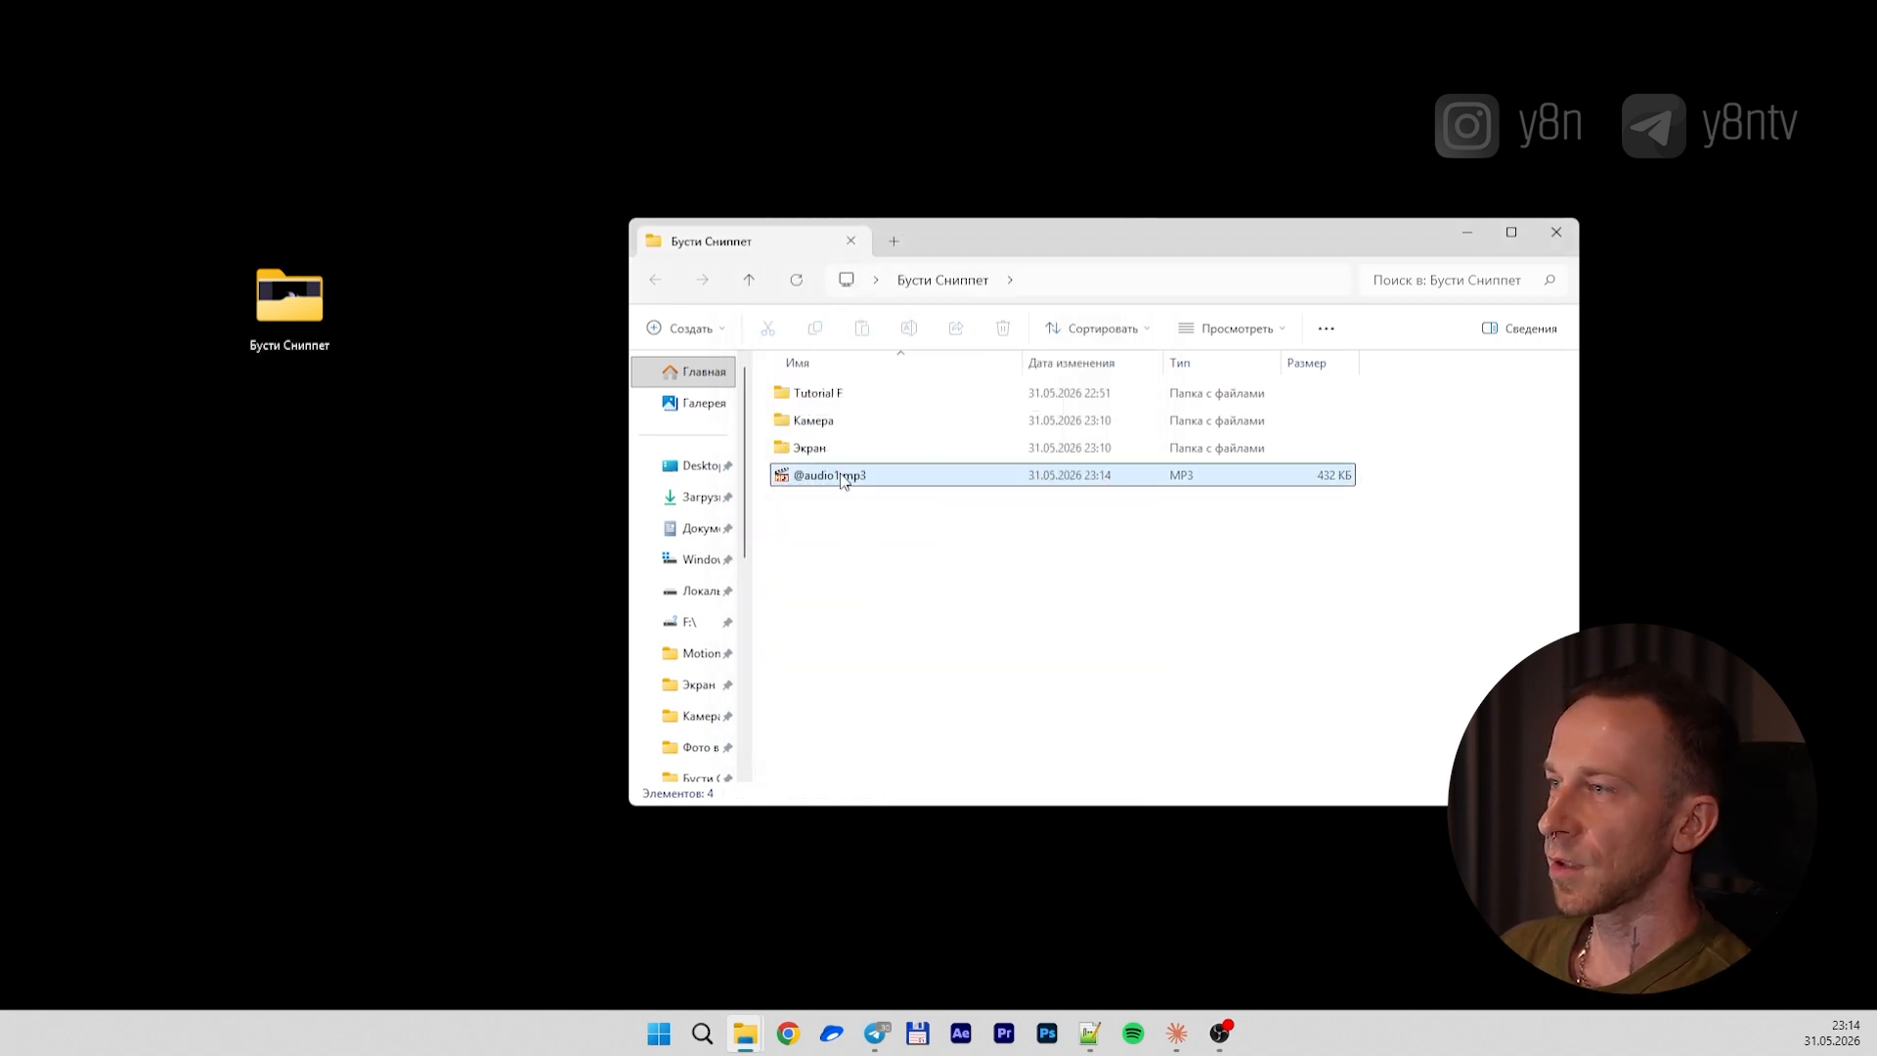
mouse_move(835, 476)
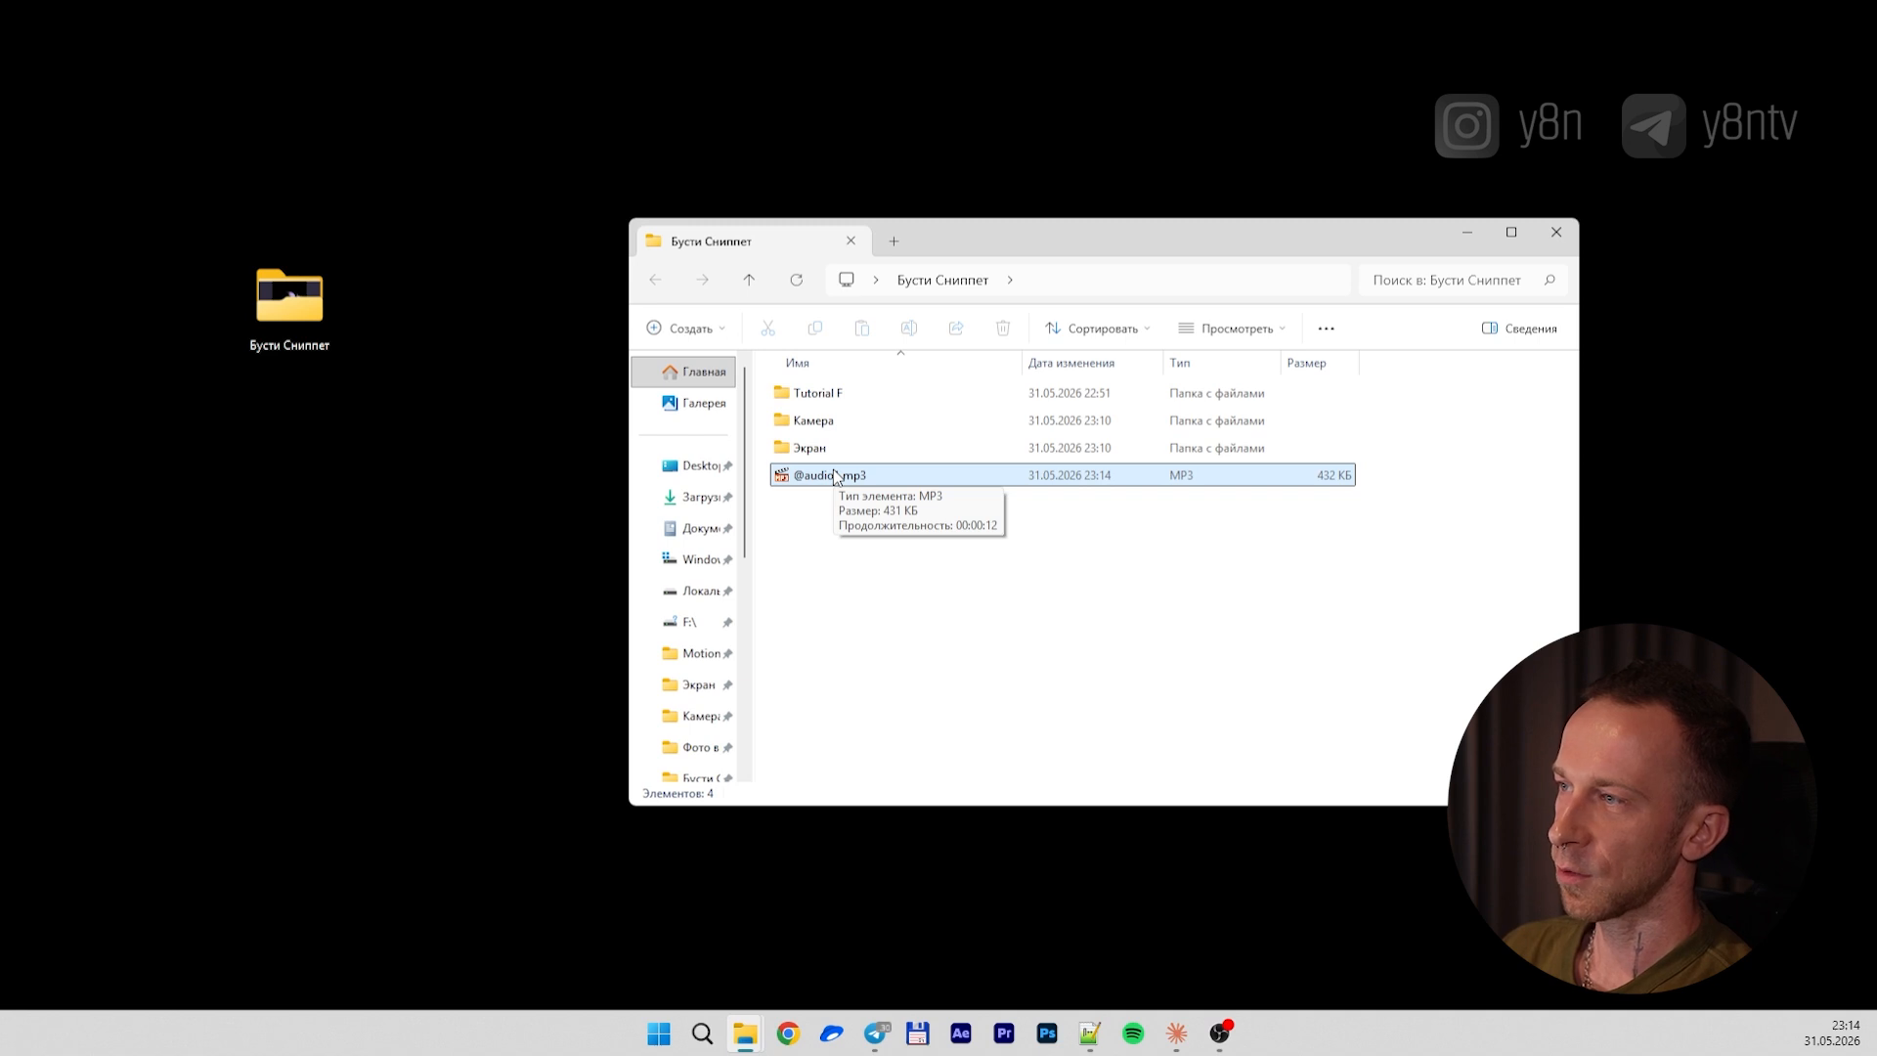
click(838, 508)
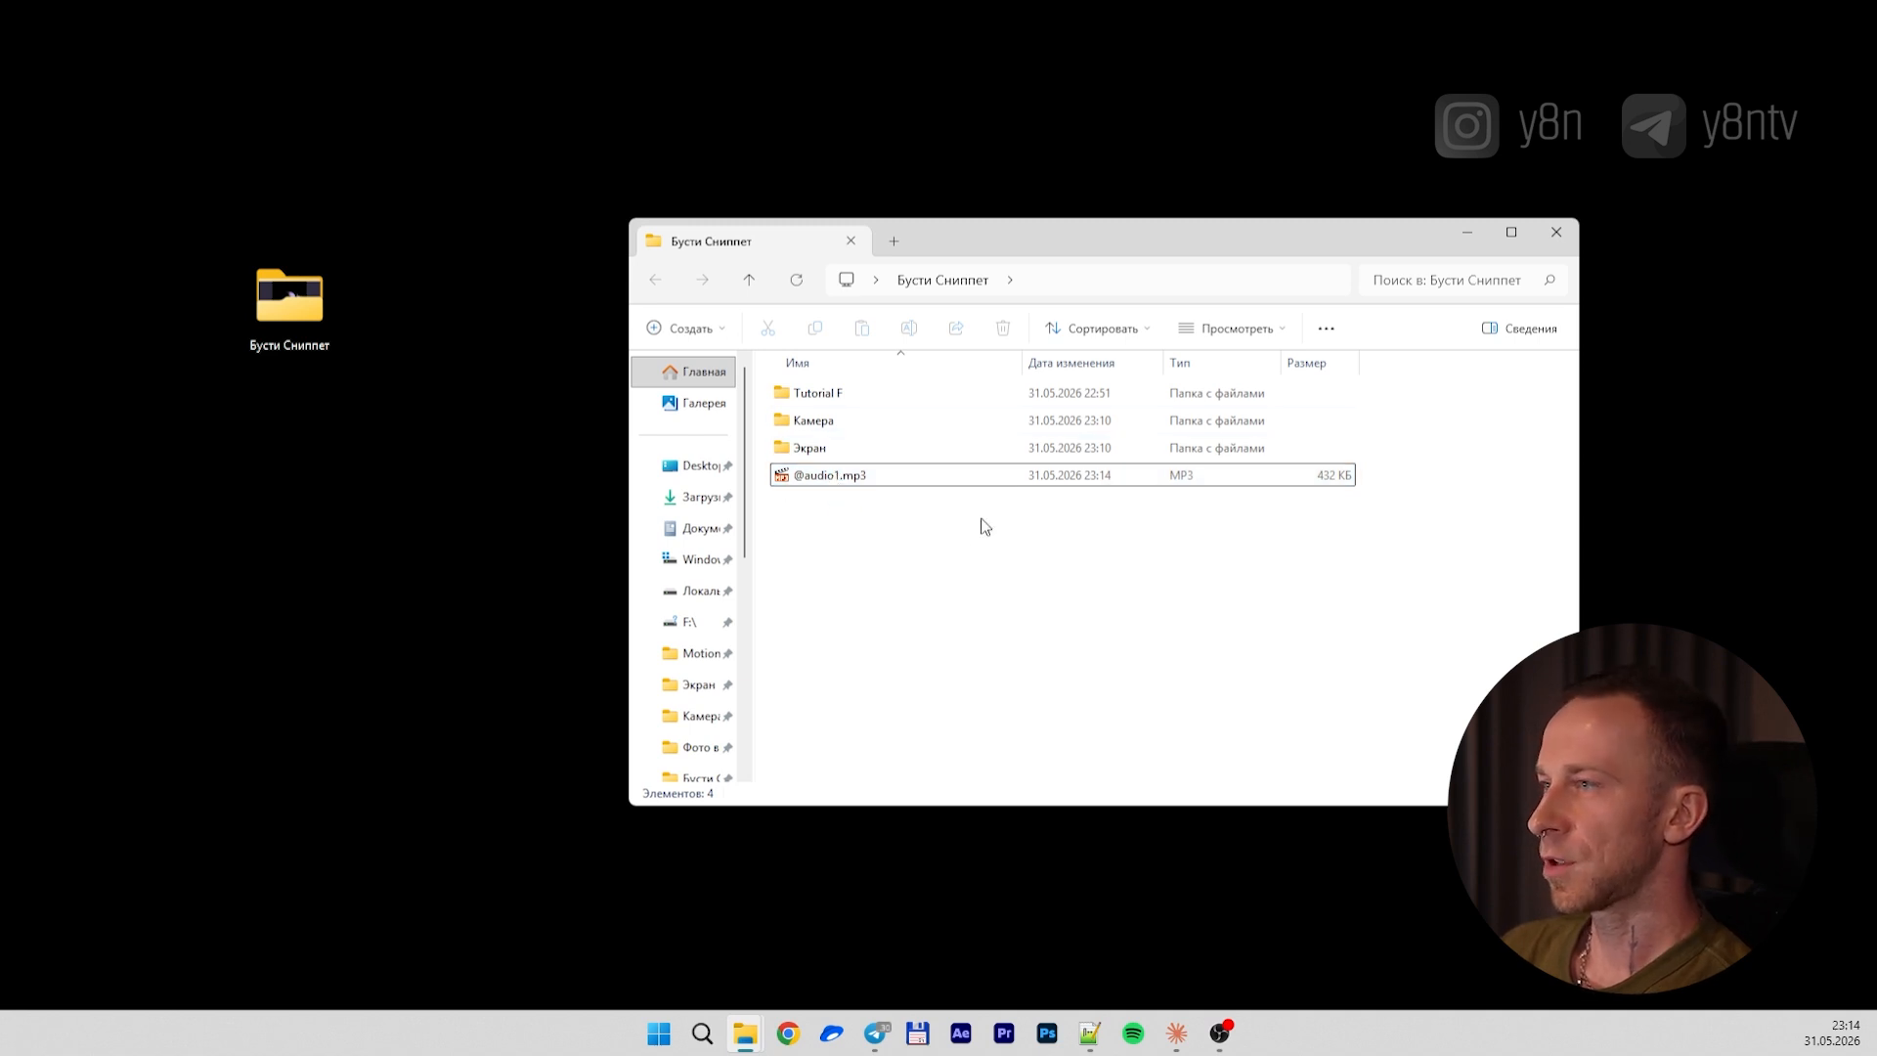
Create a folder named "Фото исходники" inside the Бусти Сниппет folder
right_click(892, 520)
mouse_move(1035, 890)
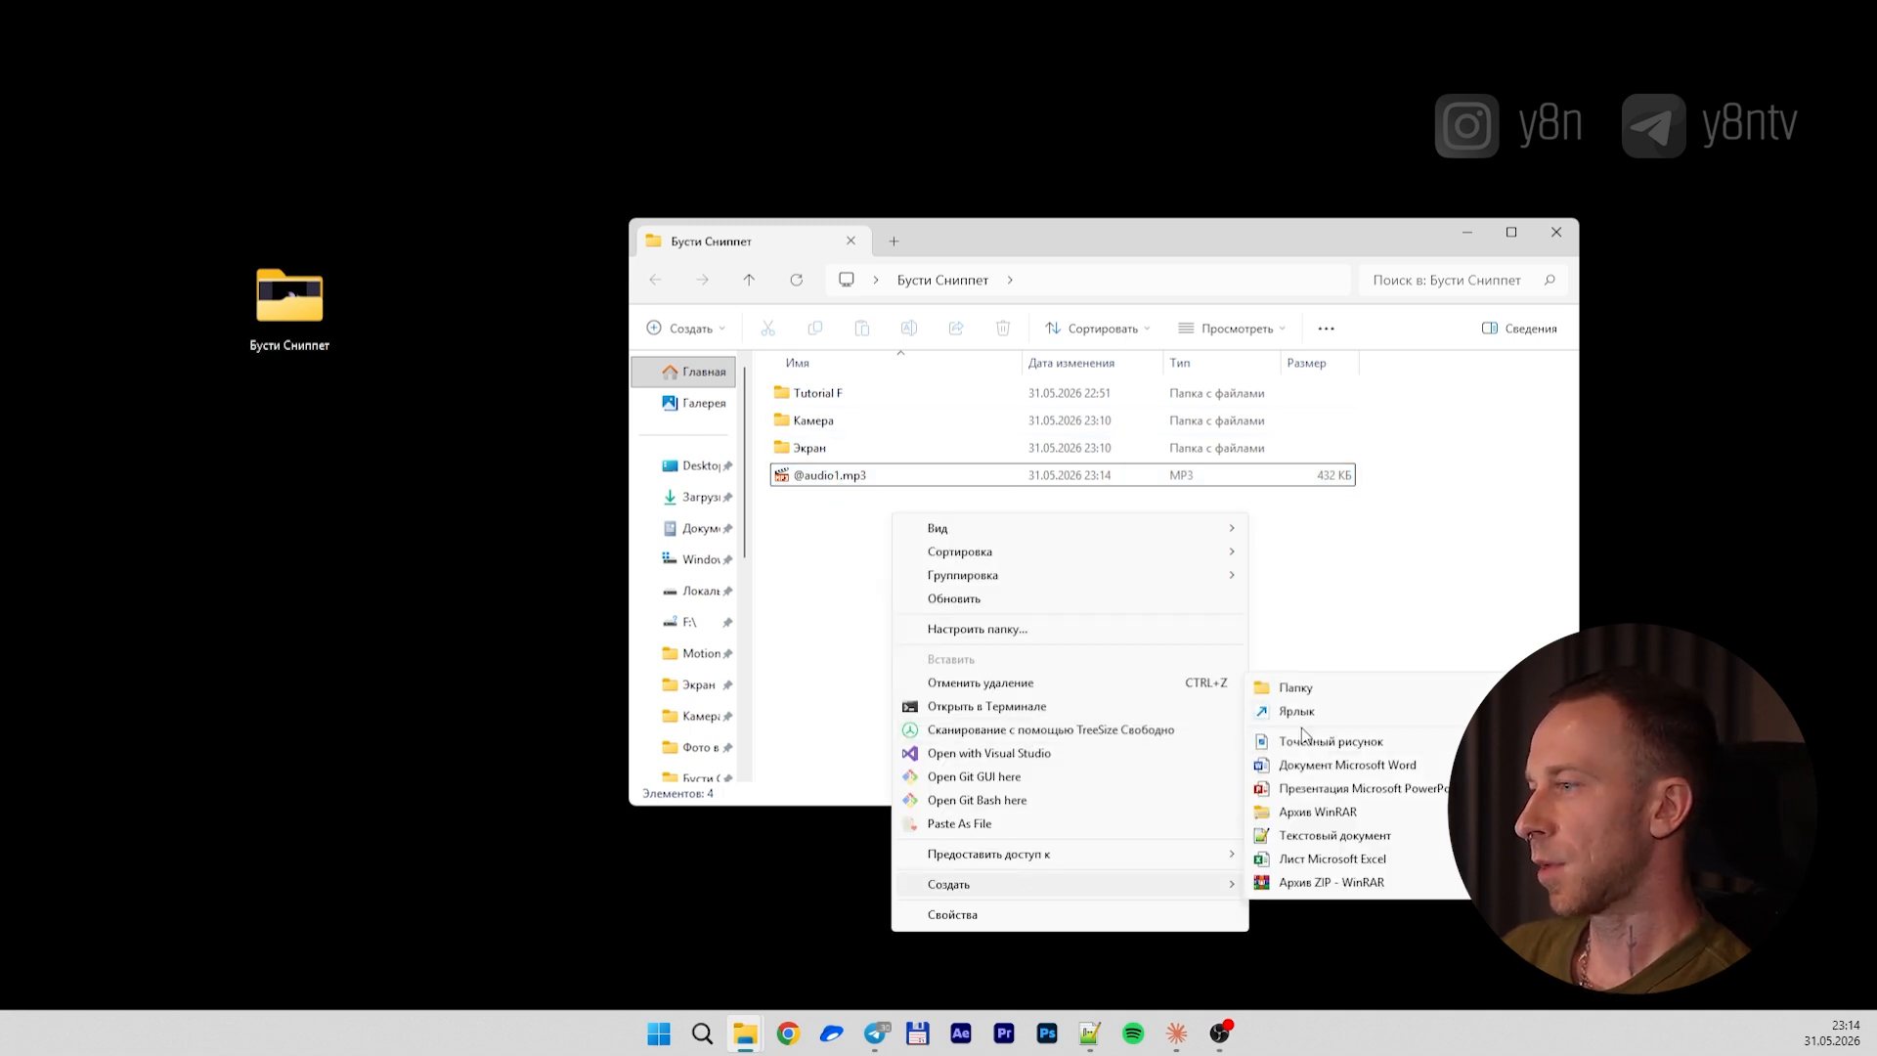
click(1299, 689)
text(Фото)
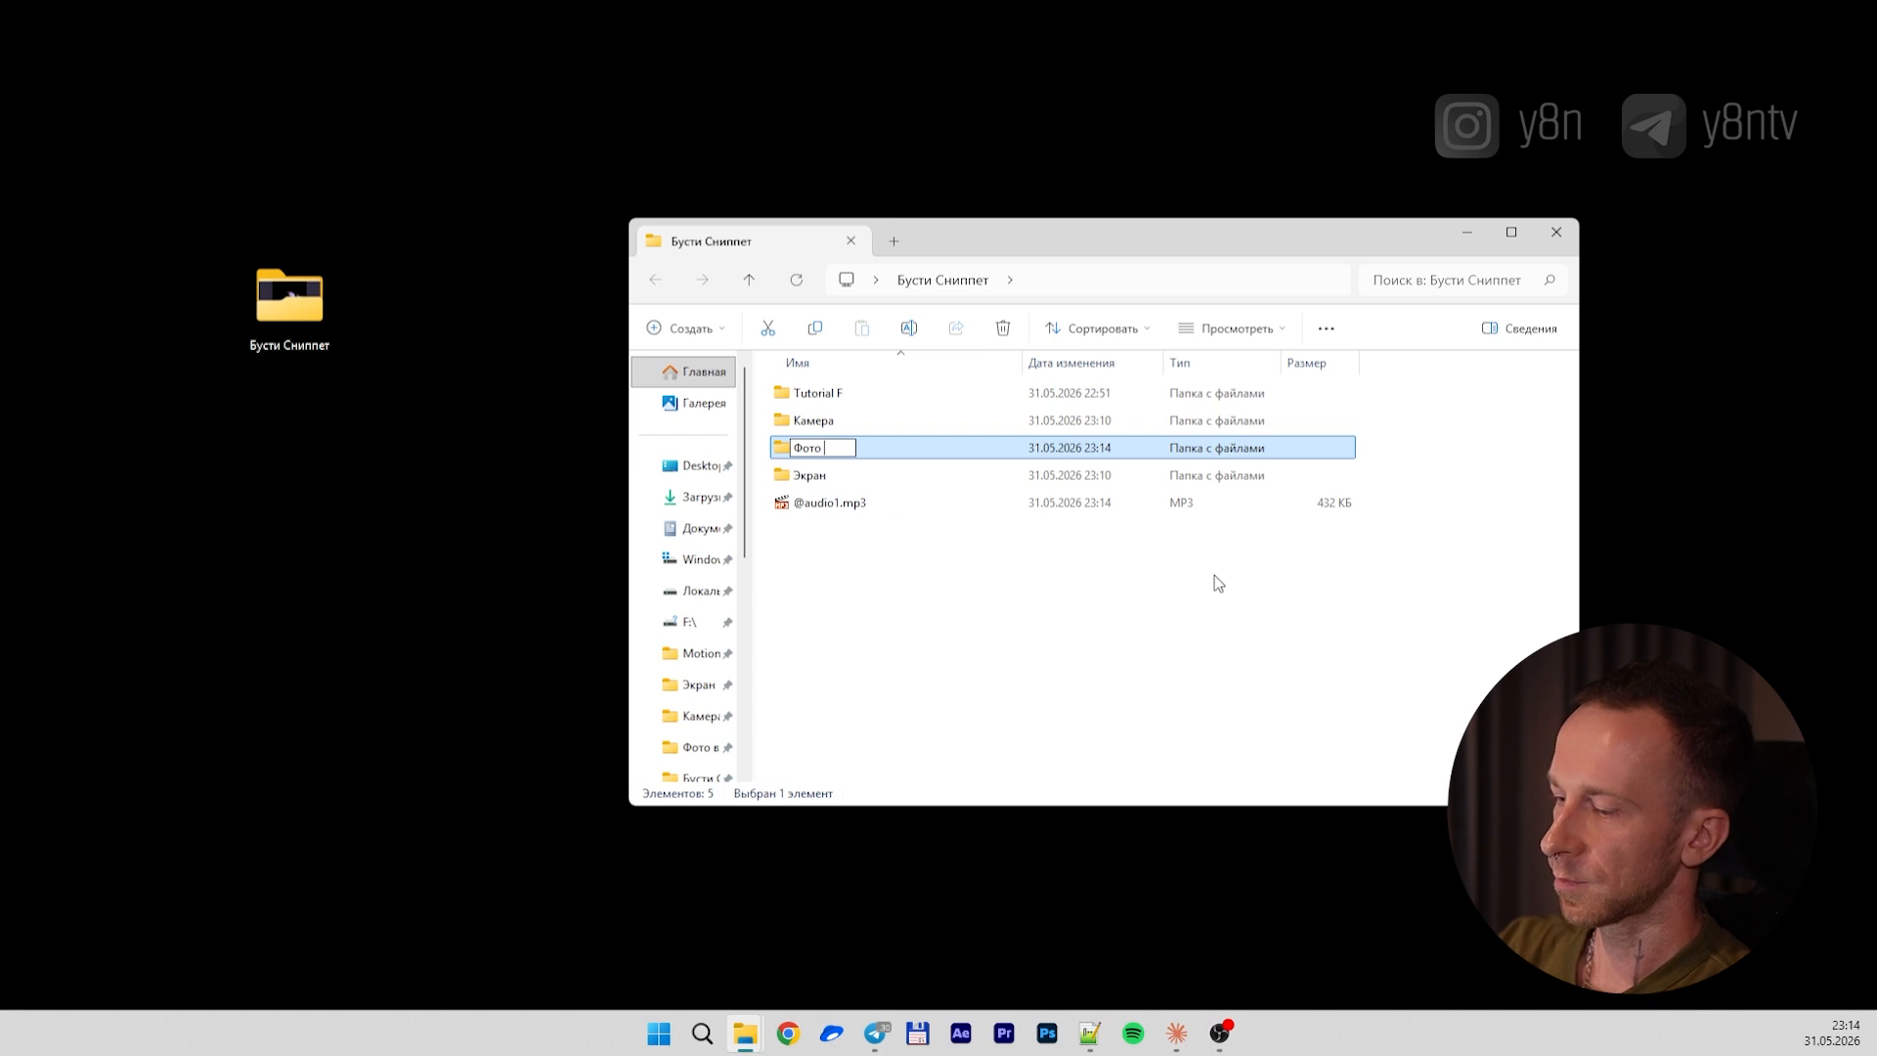
text( исходники)
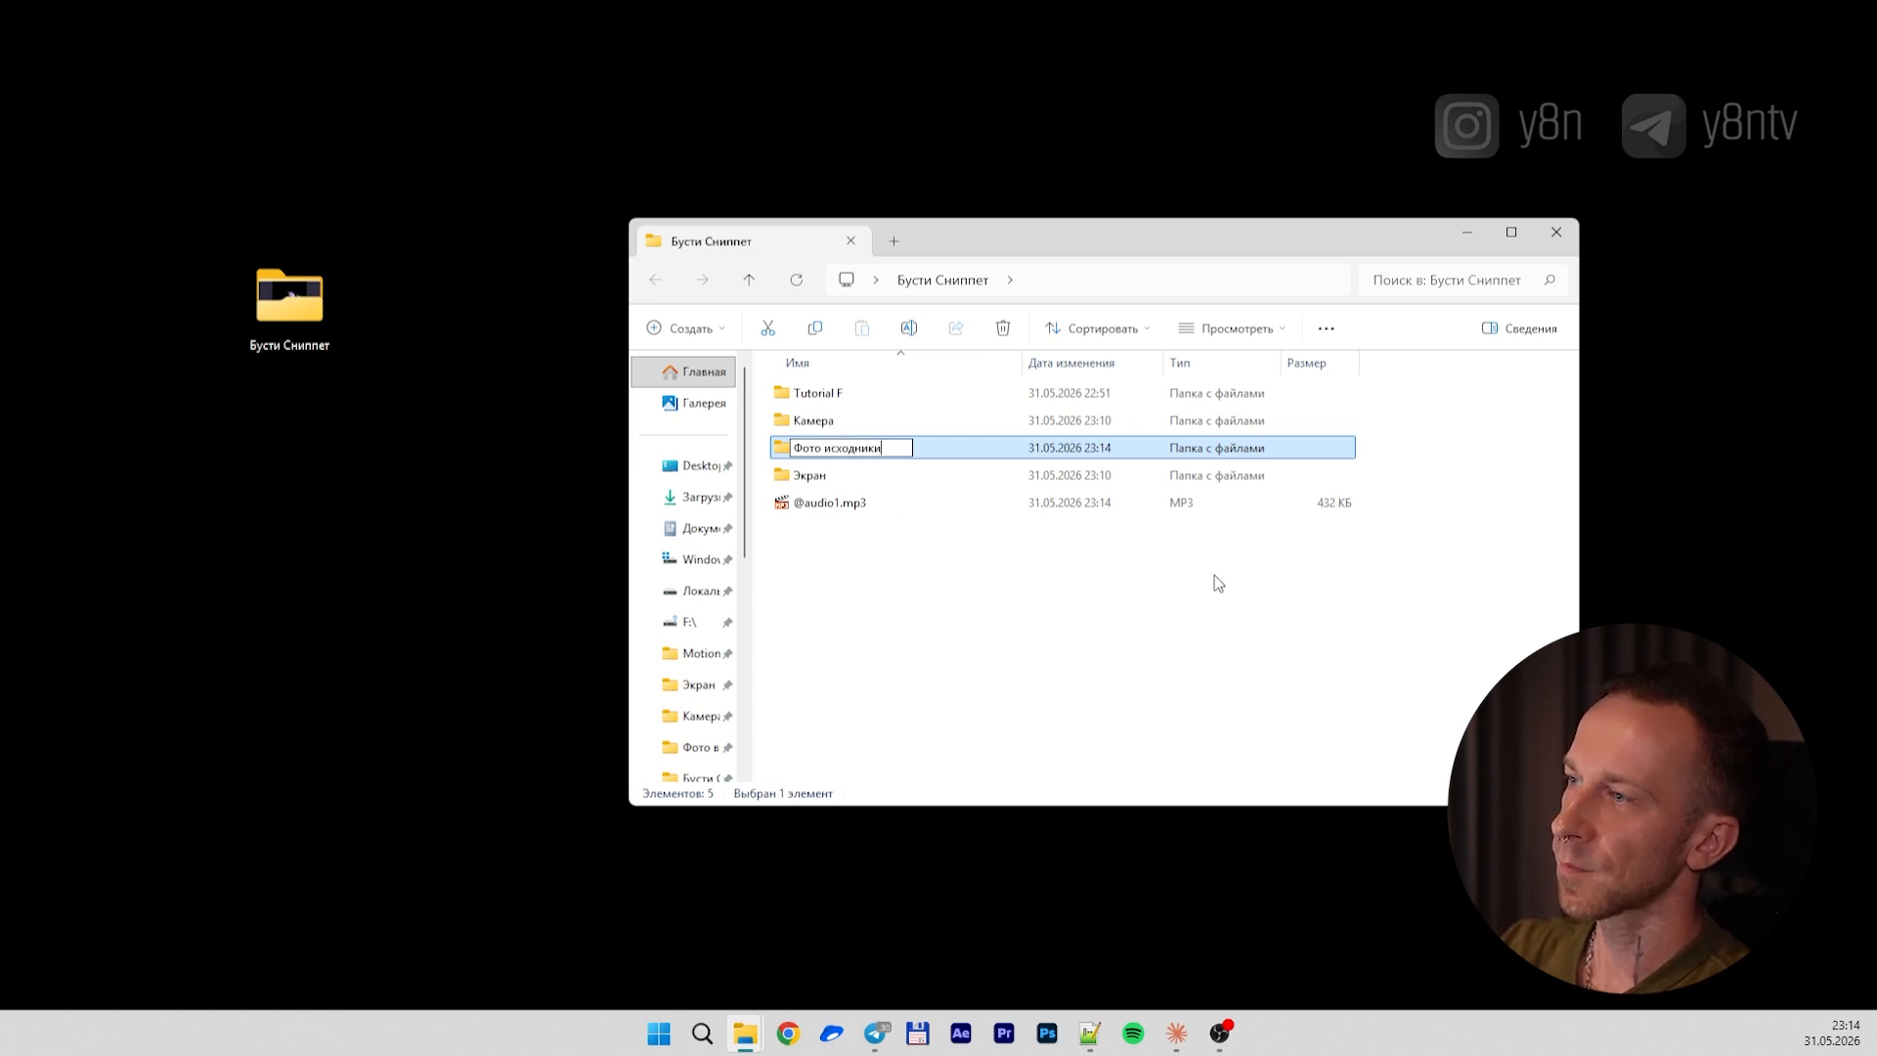
key(Return)
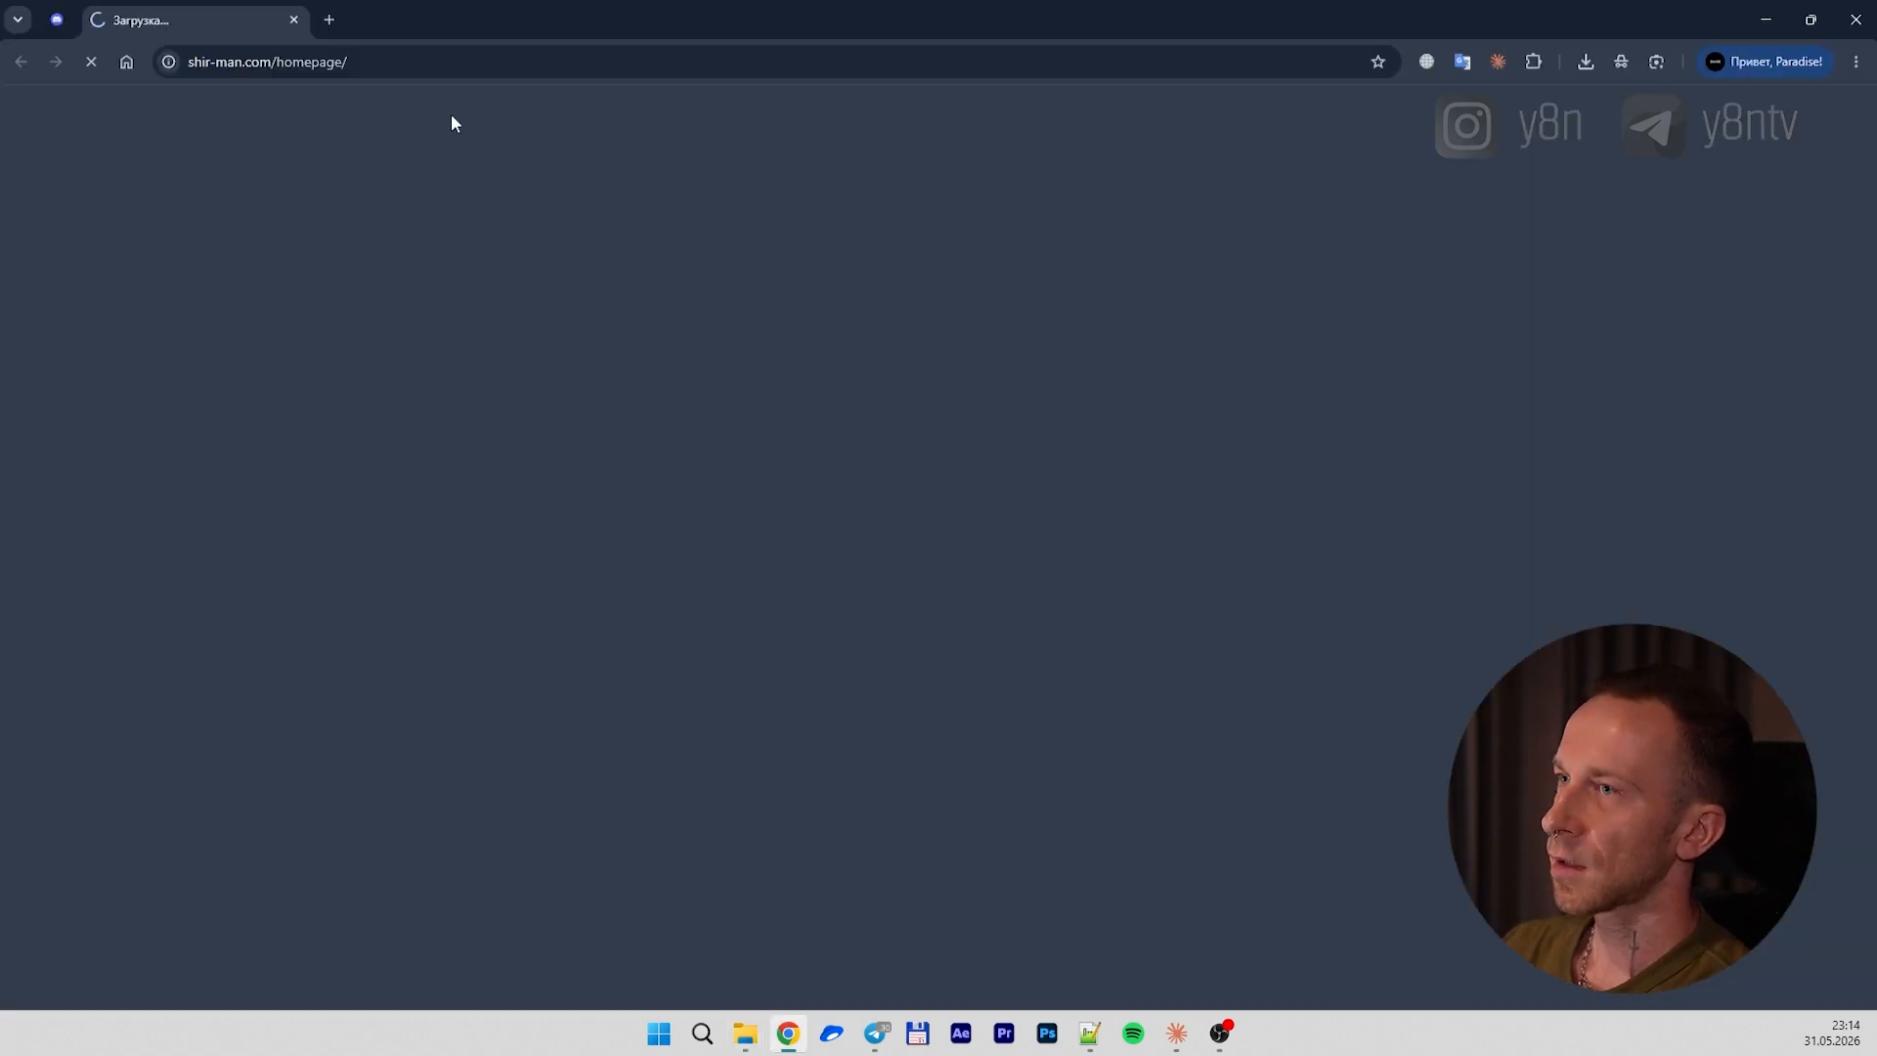
Switch to Chrome and search Google Images for "kai angel face"
click(405, 60)
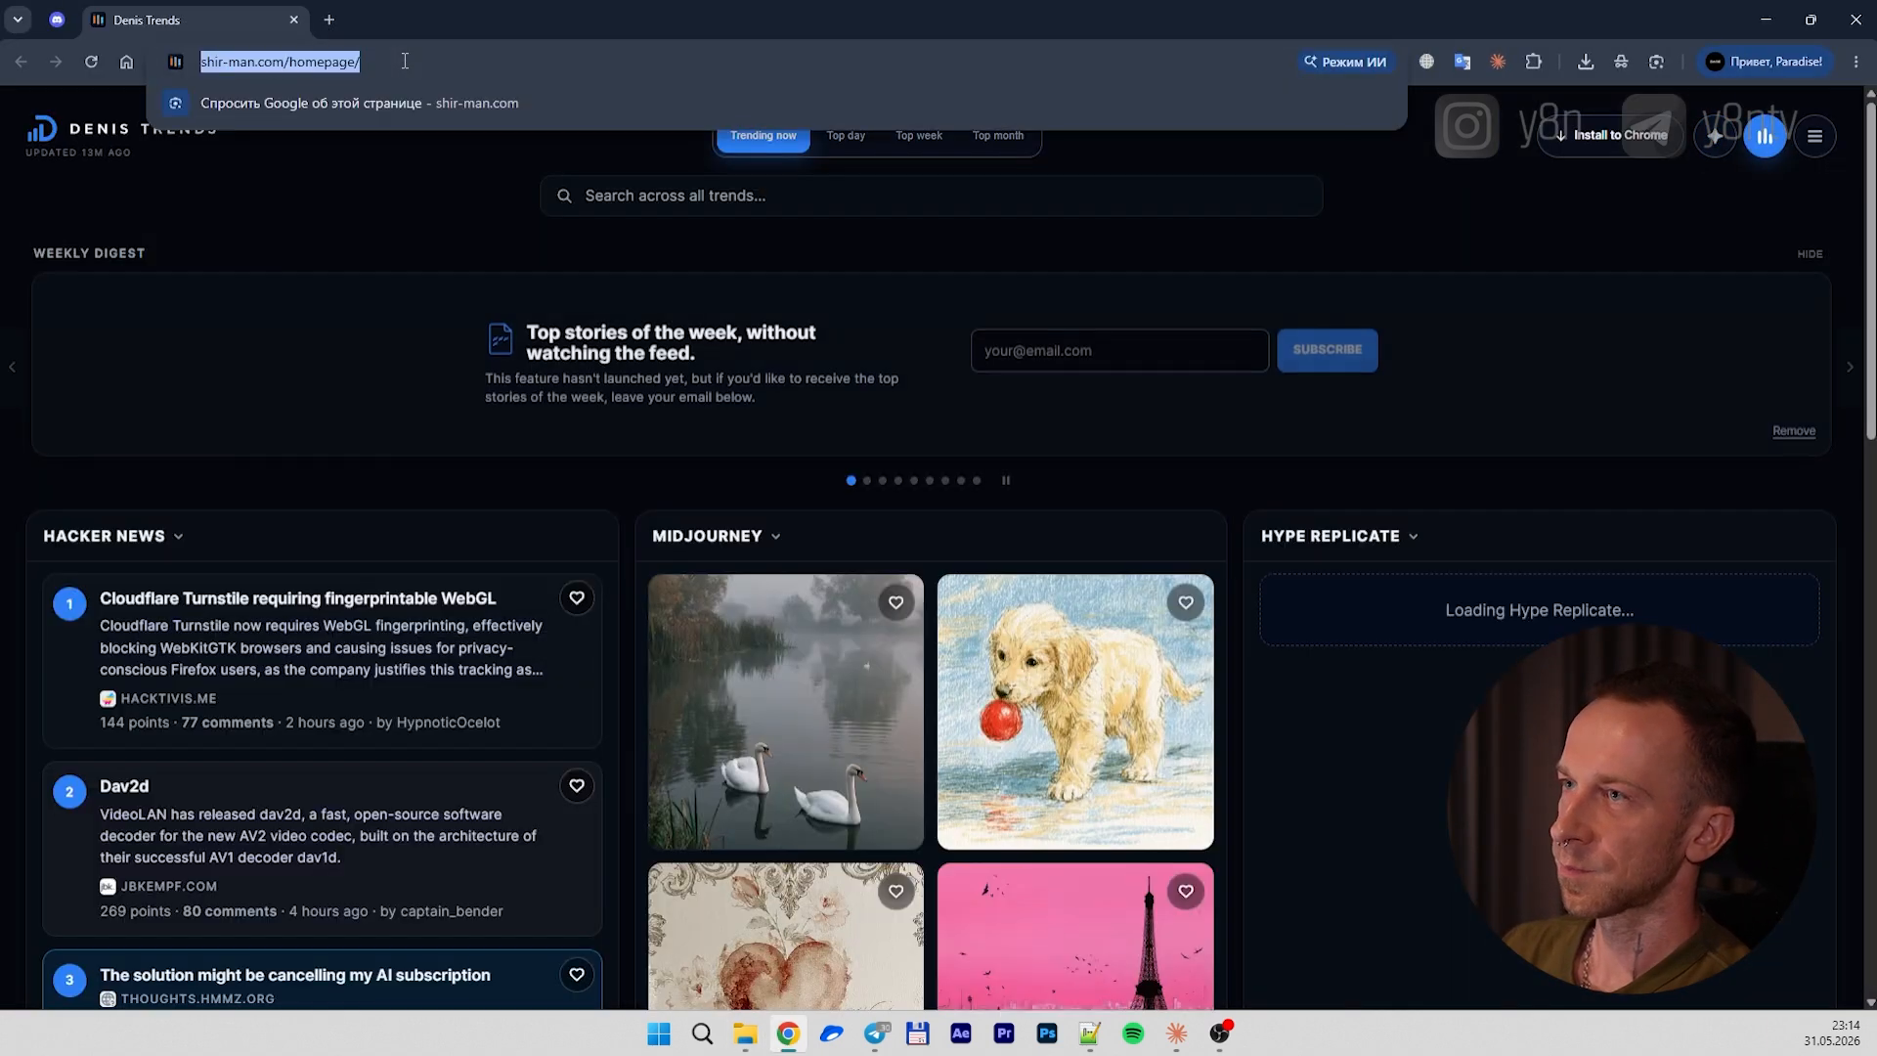
text(kai a)
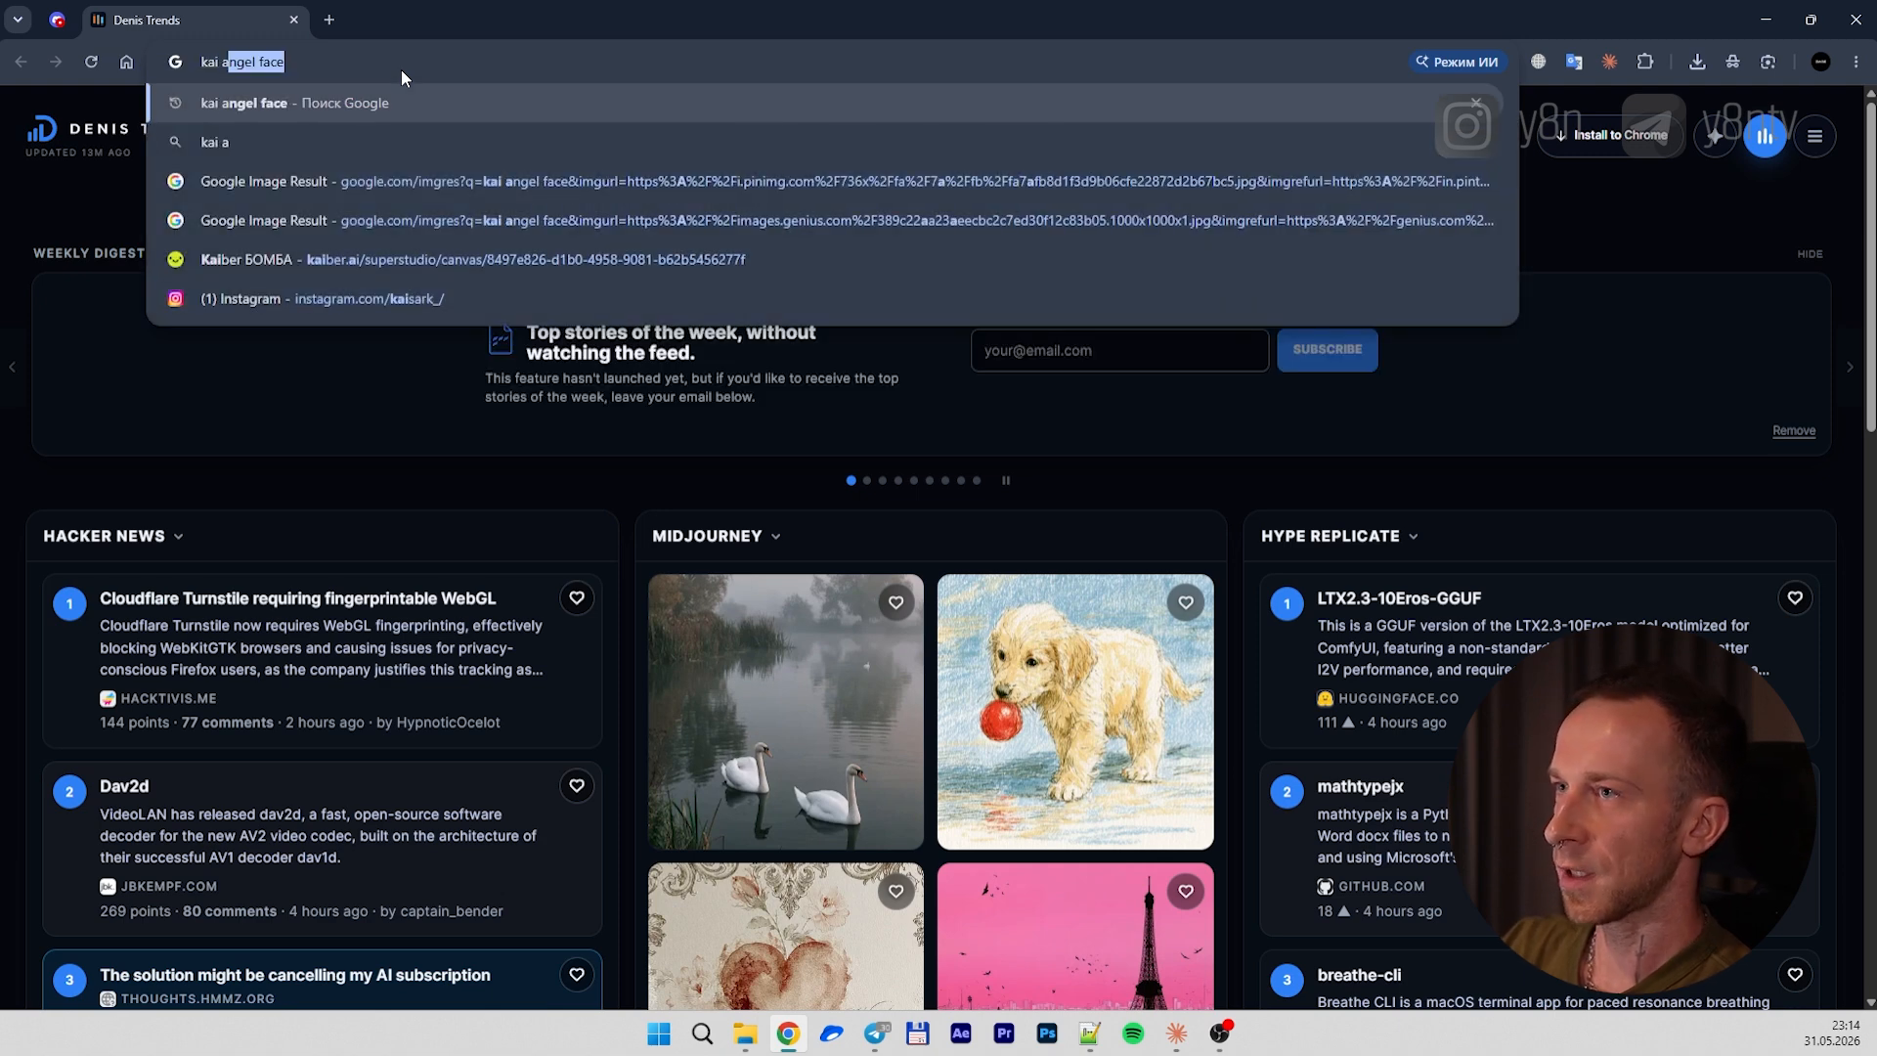
key(Return)
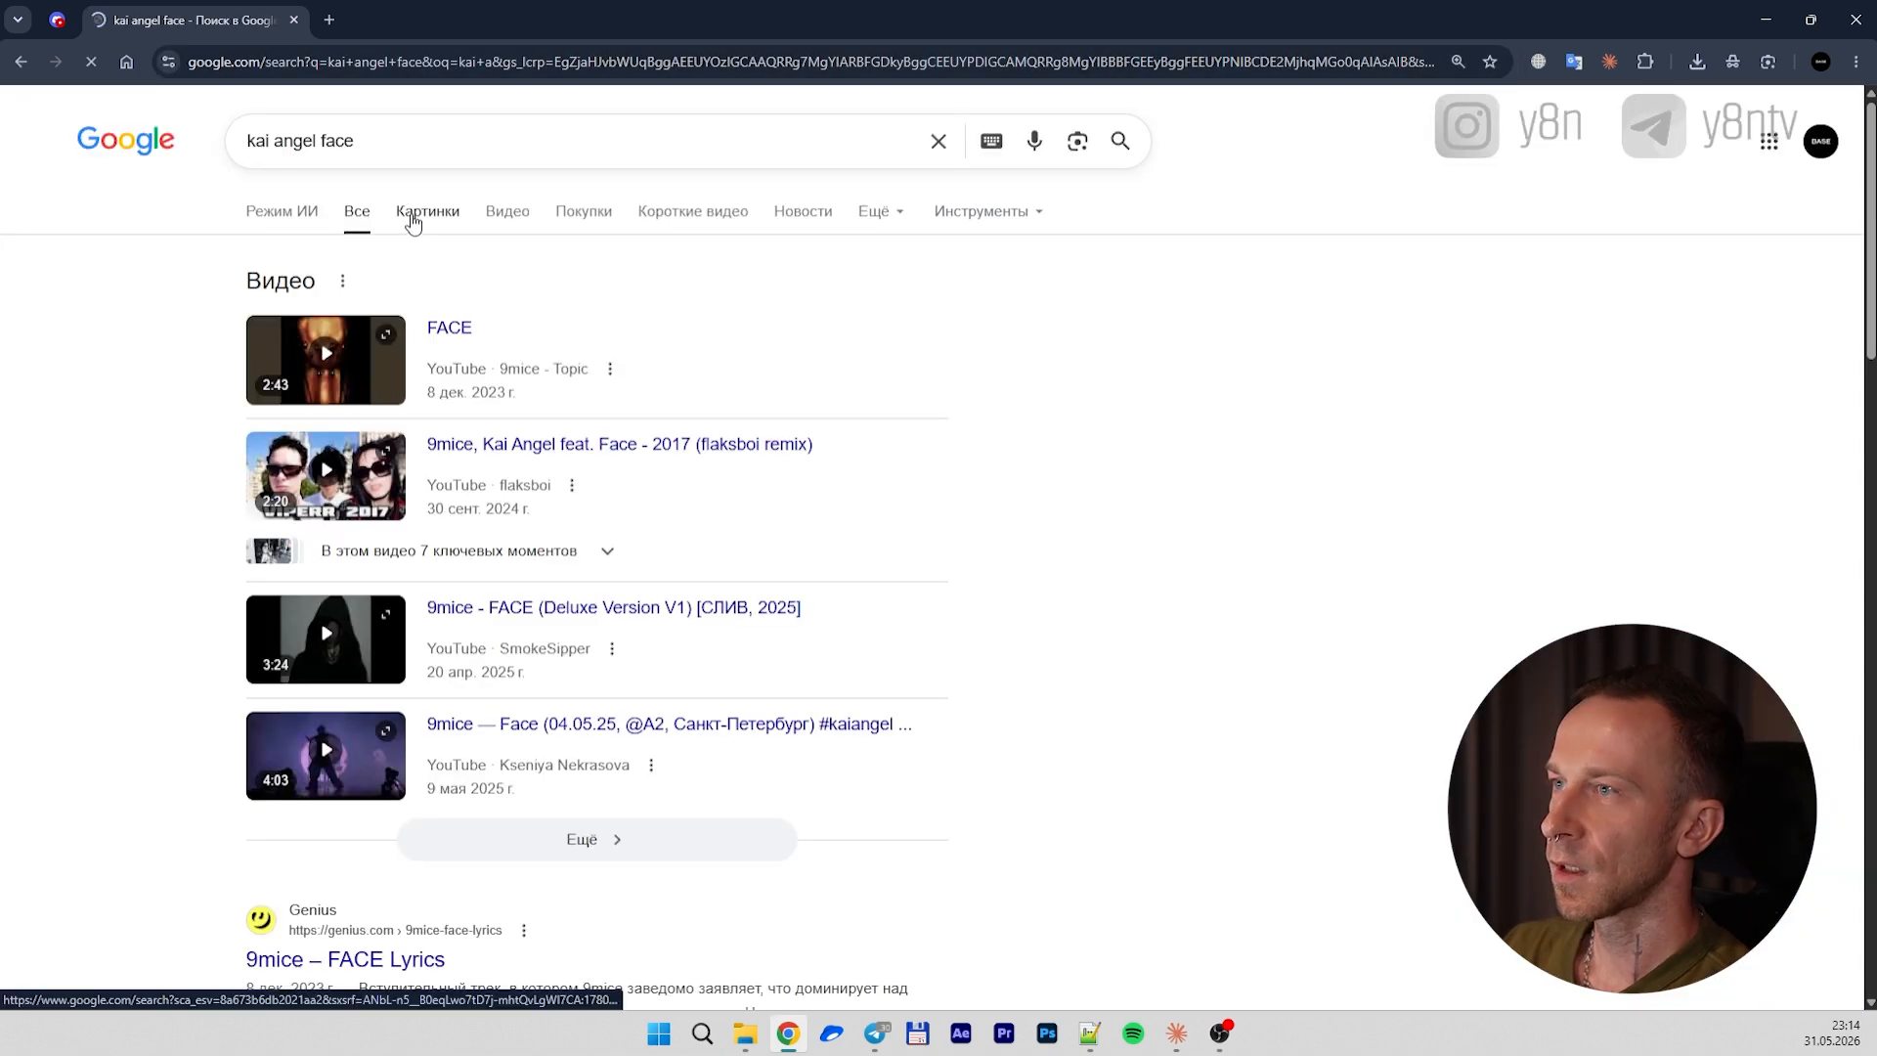
click(410, 216)
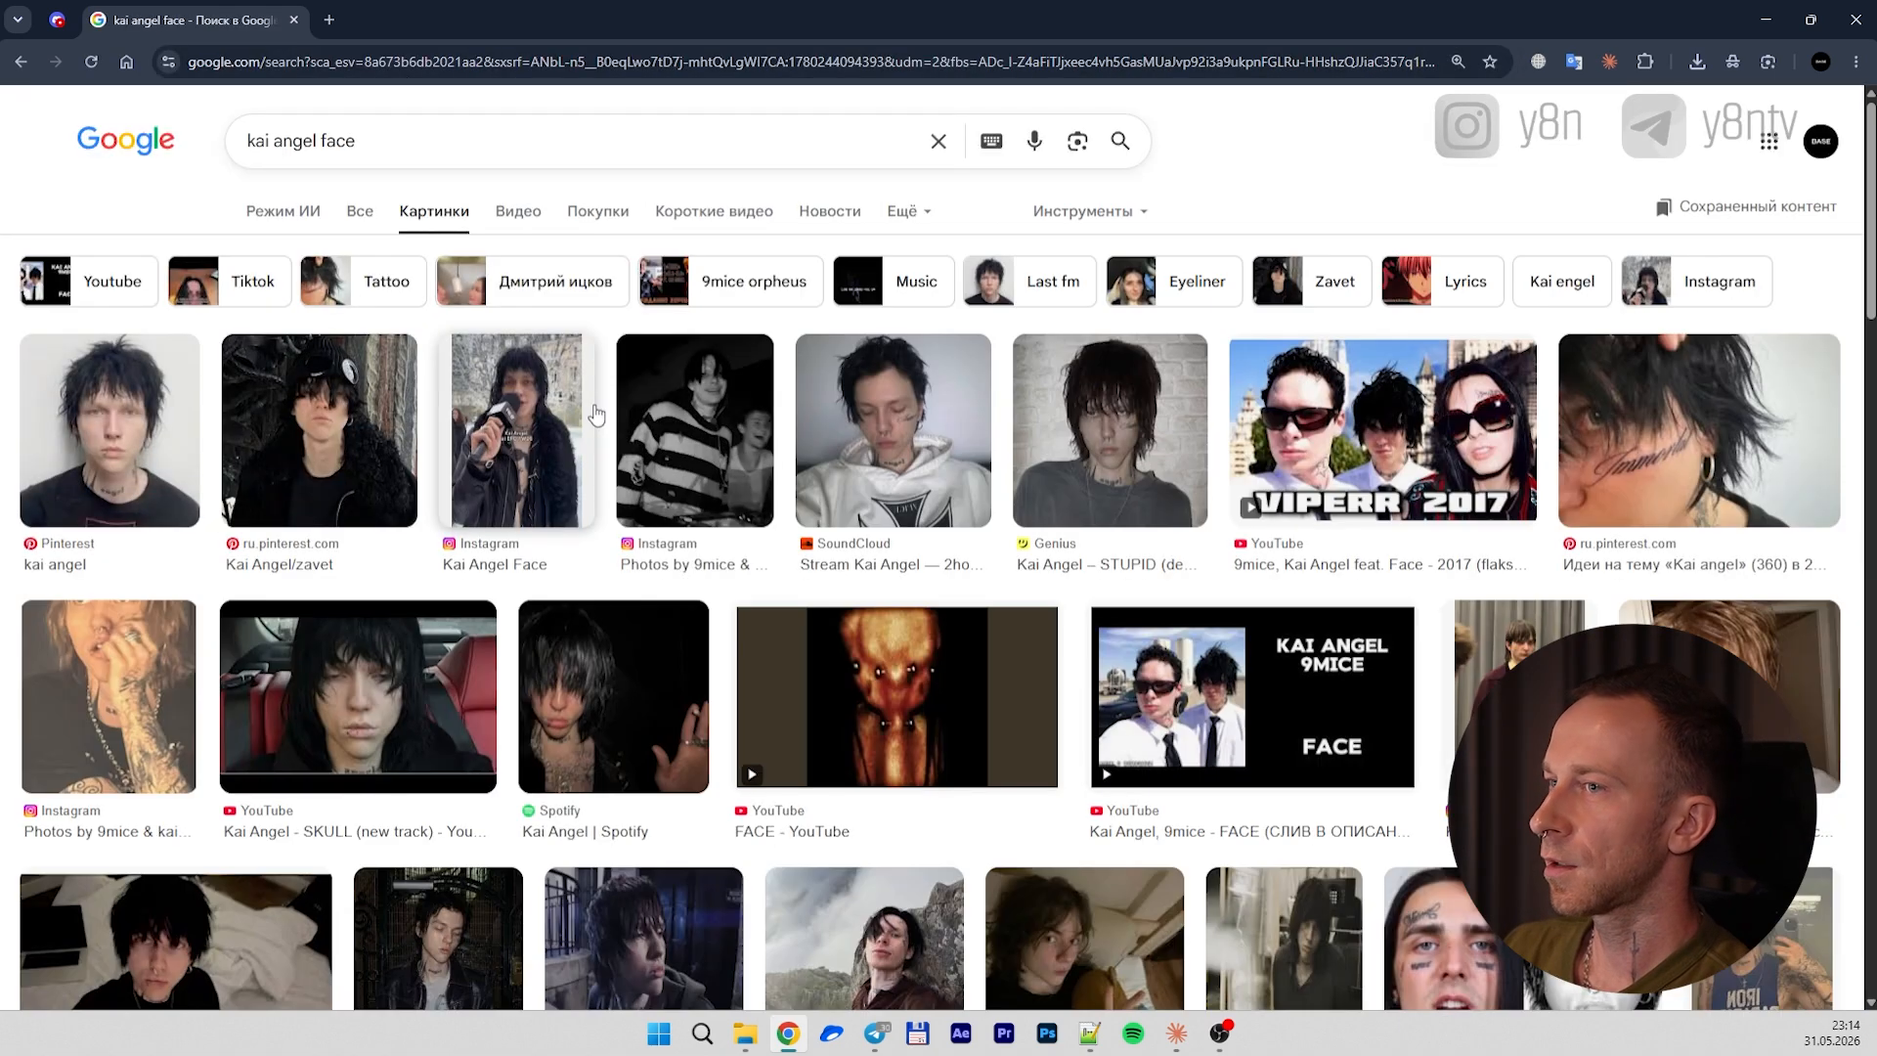
Open four Kai Angel portraits from the first row of image results in separate background tabs
middle_click(132, 425)
middle_click(537, 439)
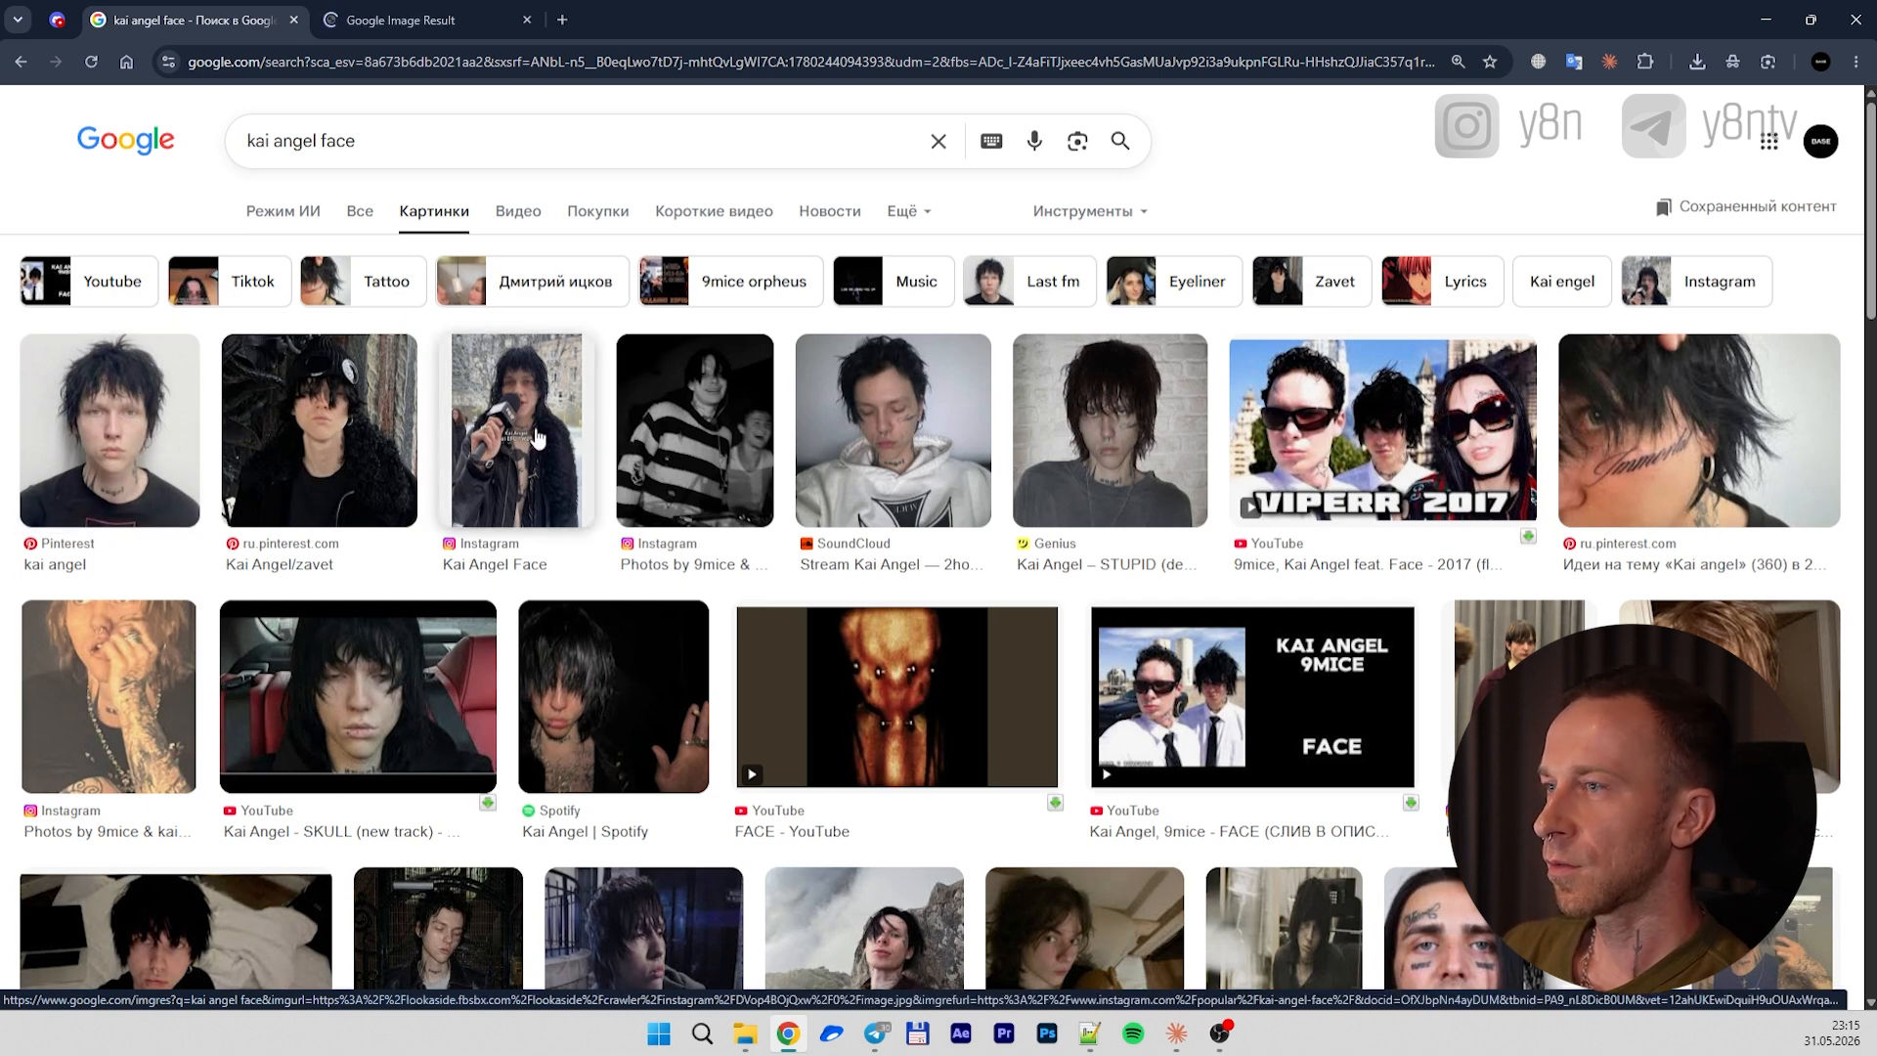
middle_click(1122, 432)
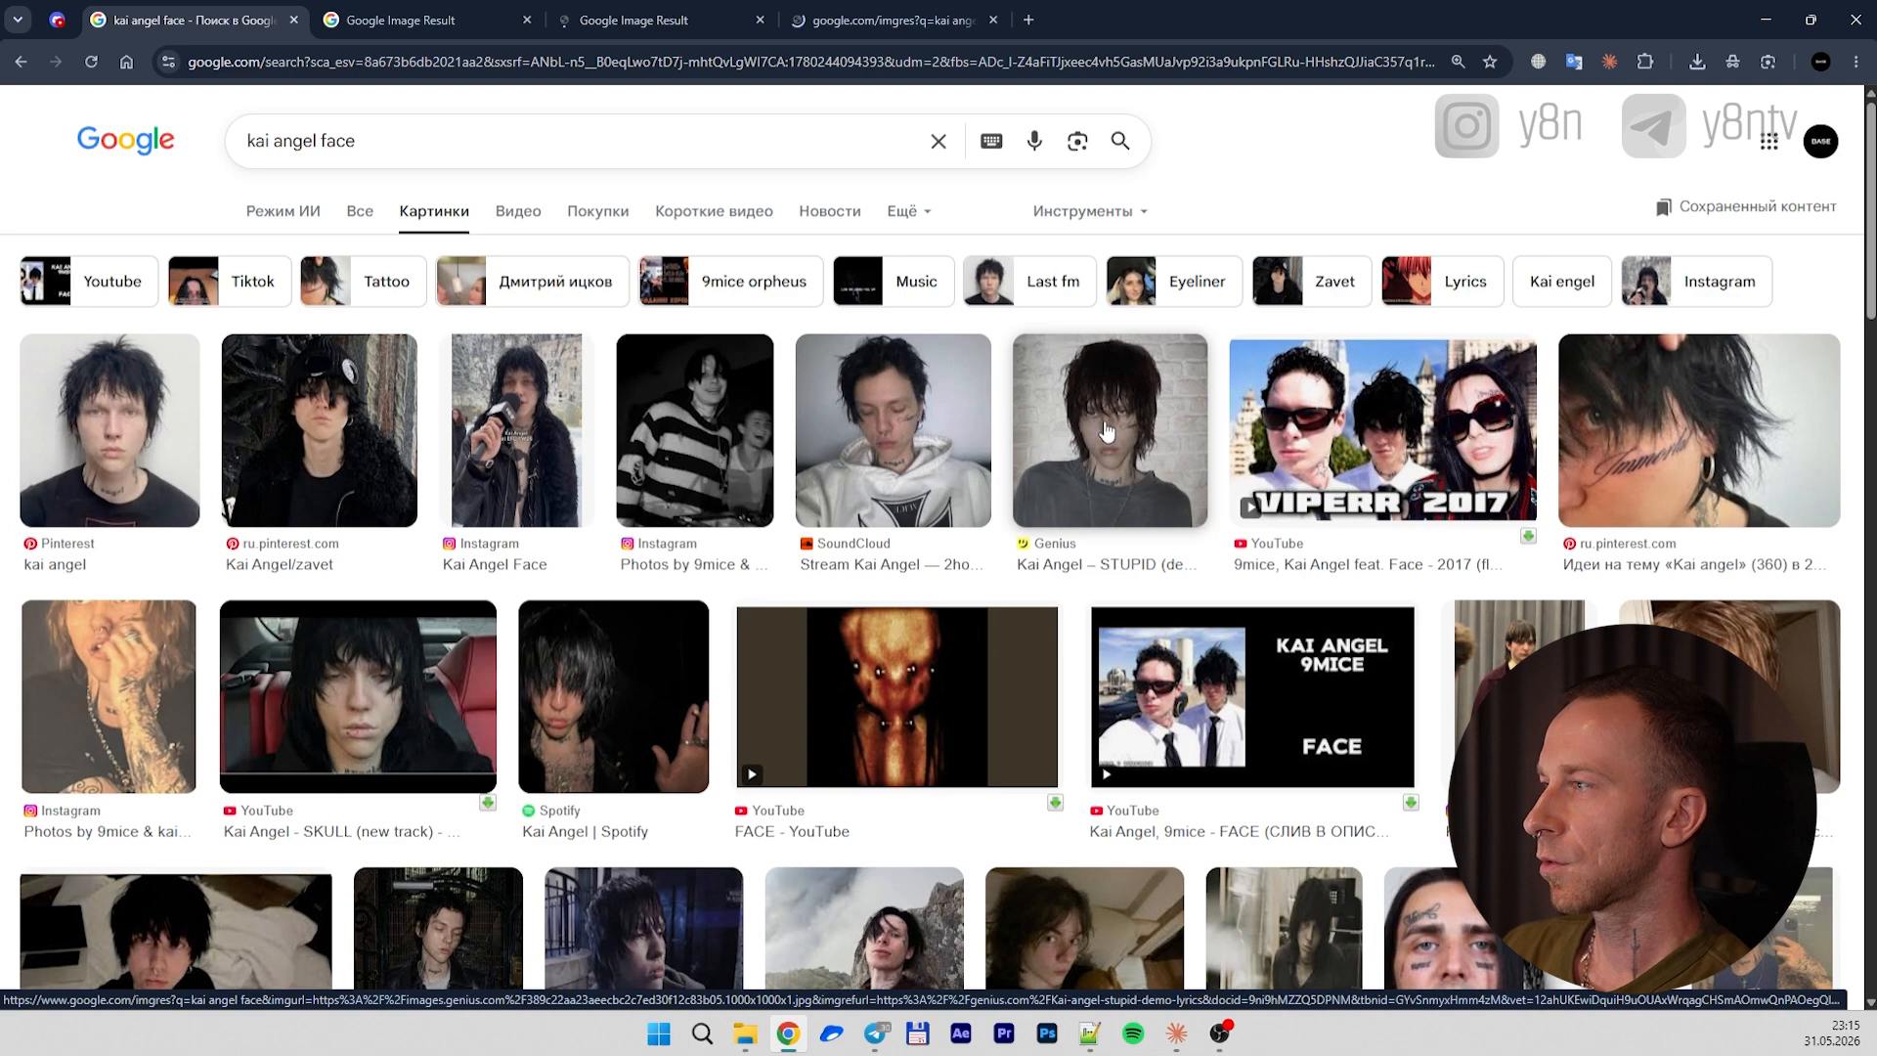
middle_click(1627, 471)
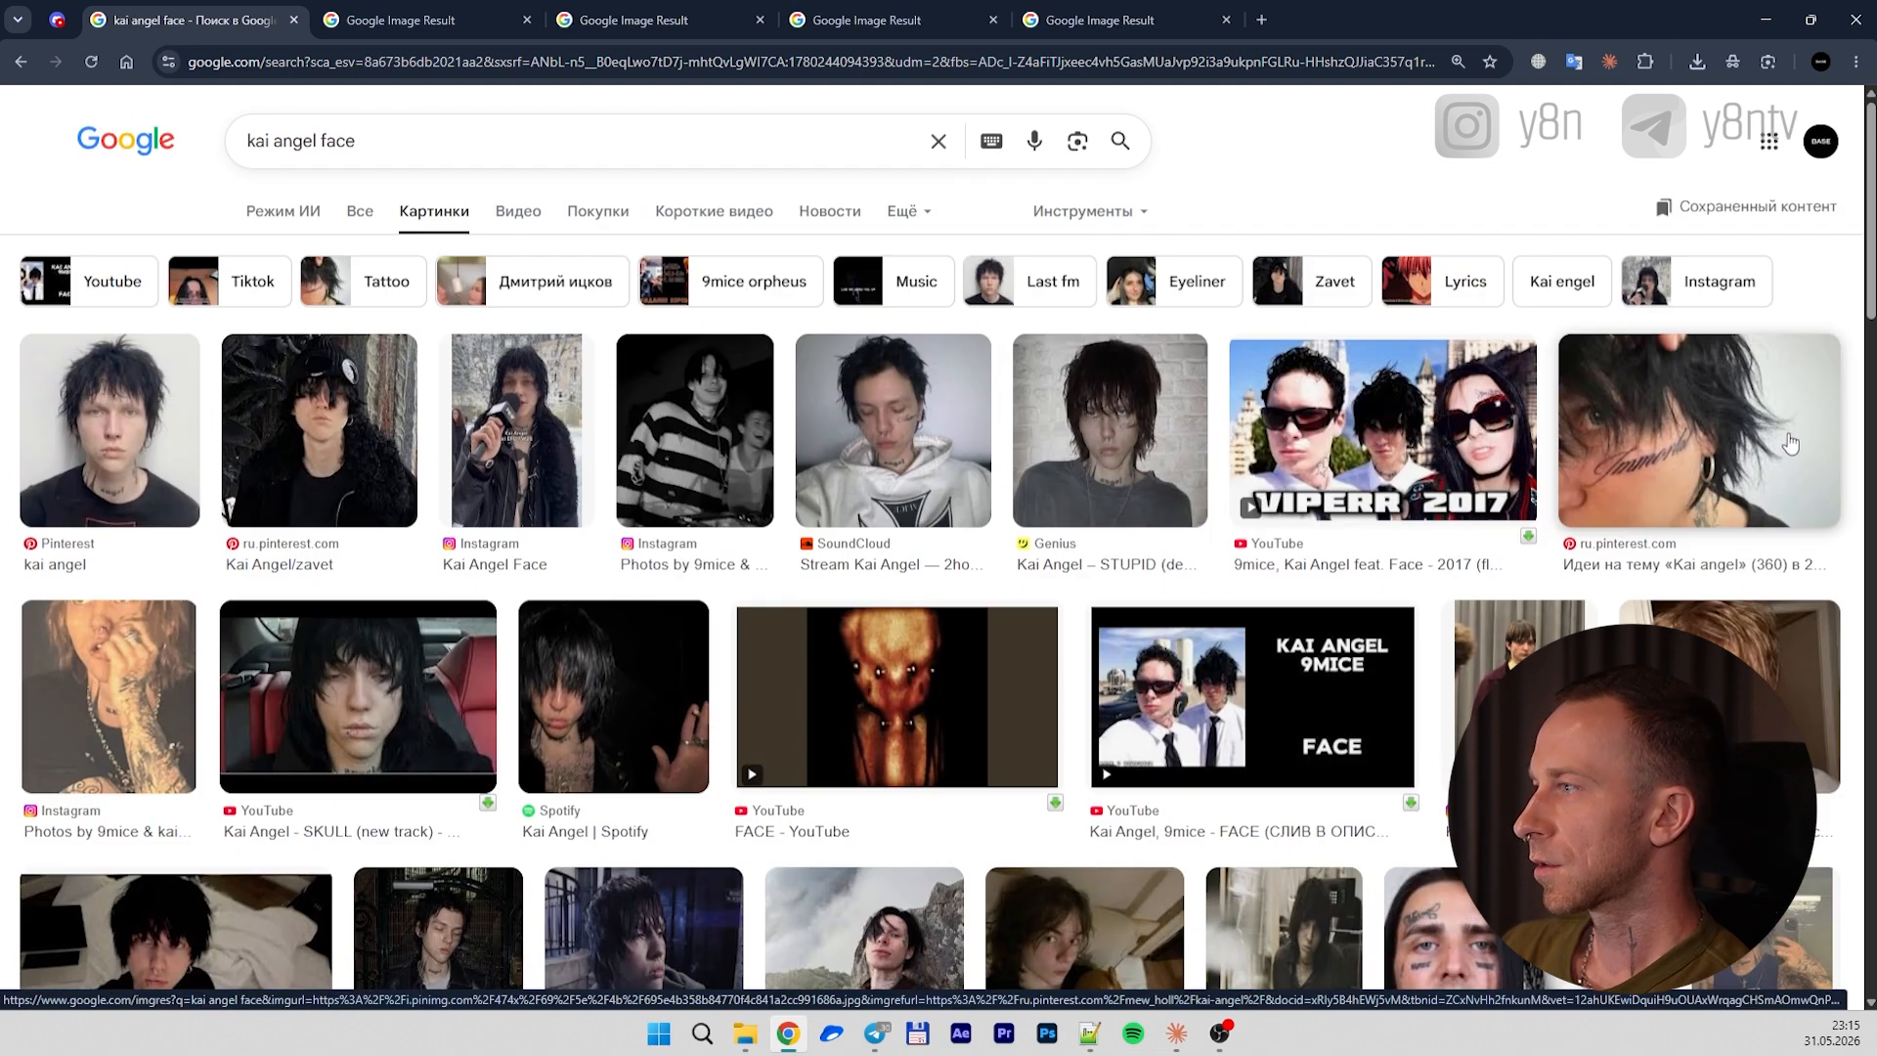
Look through more image results and open the portrait in the light printed T-shirt in another background tab
scroll(1865, 293, down, 3)
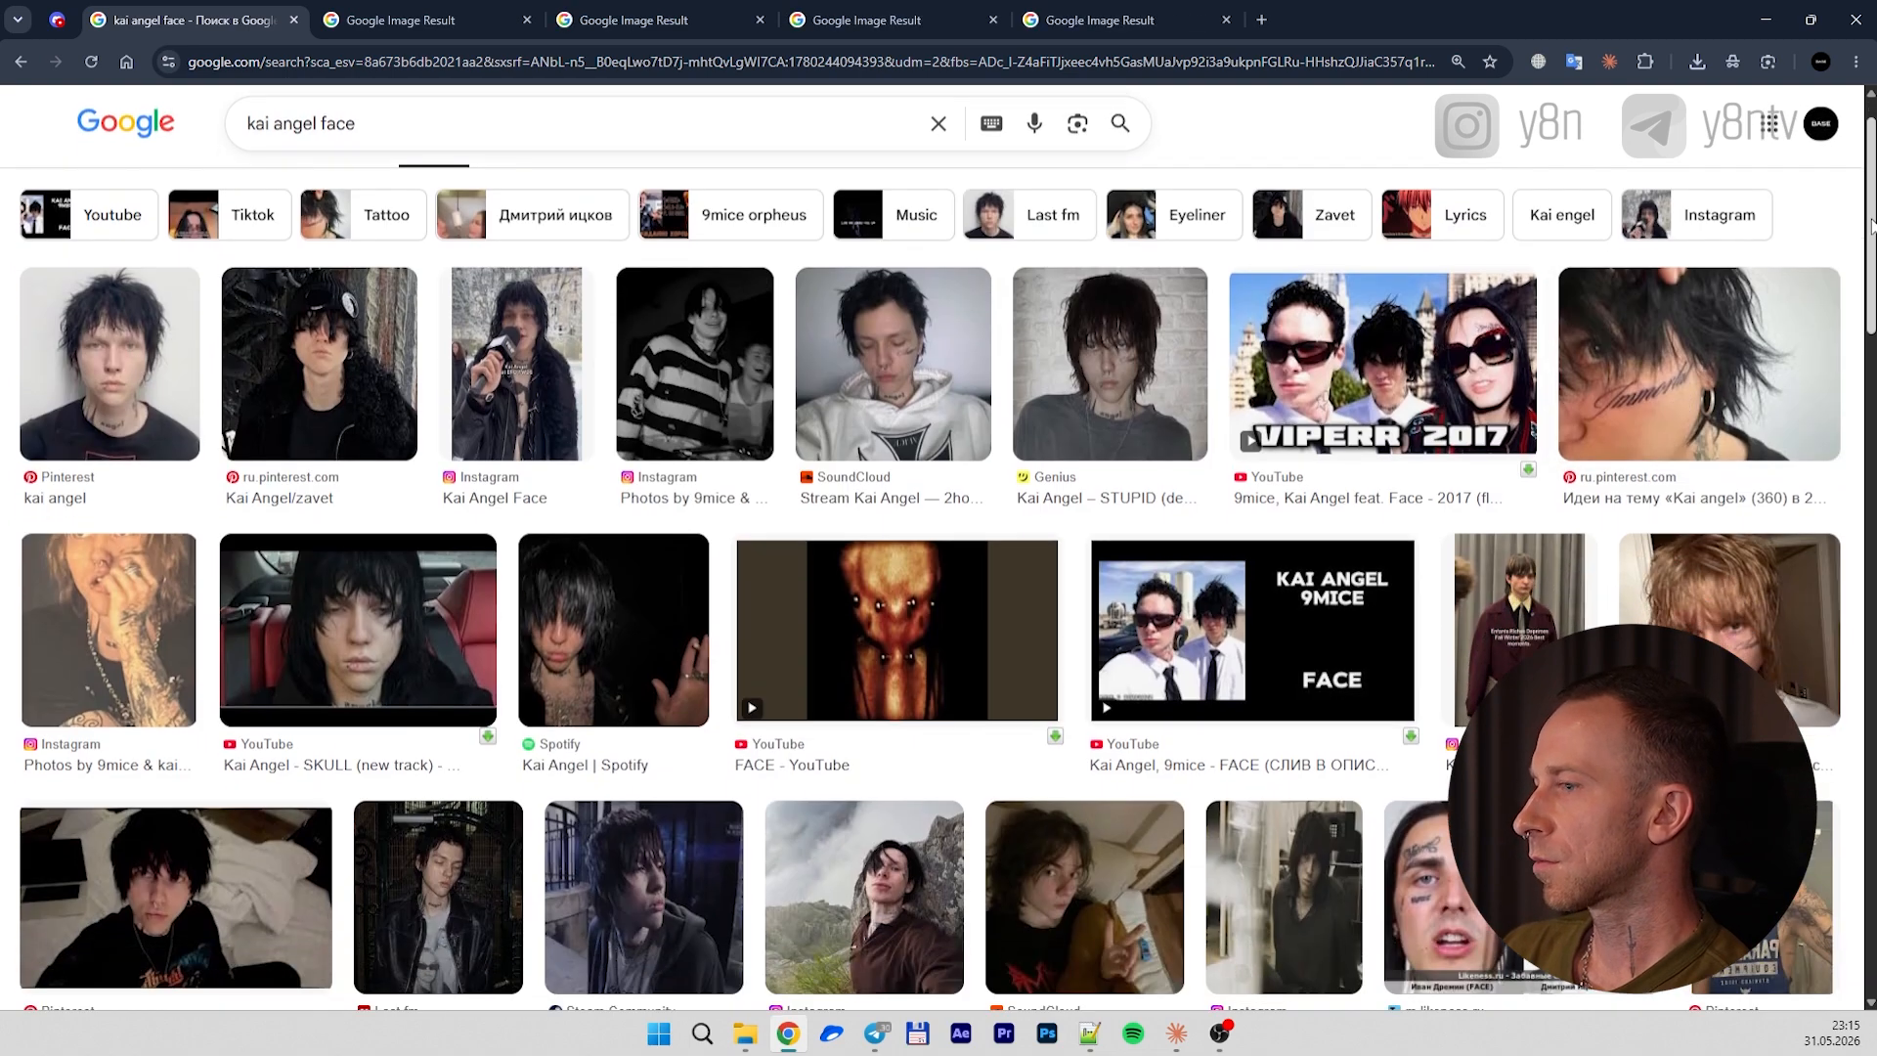
scroll(1865, 294, down, 6)
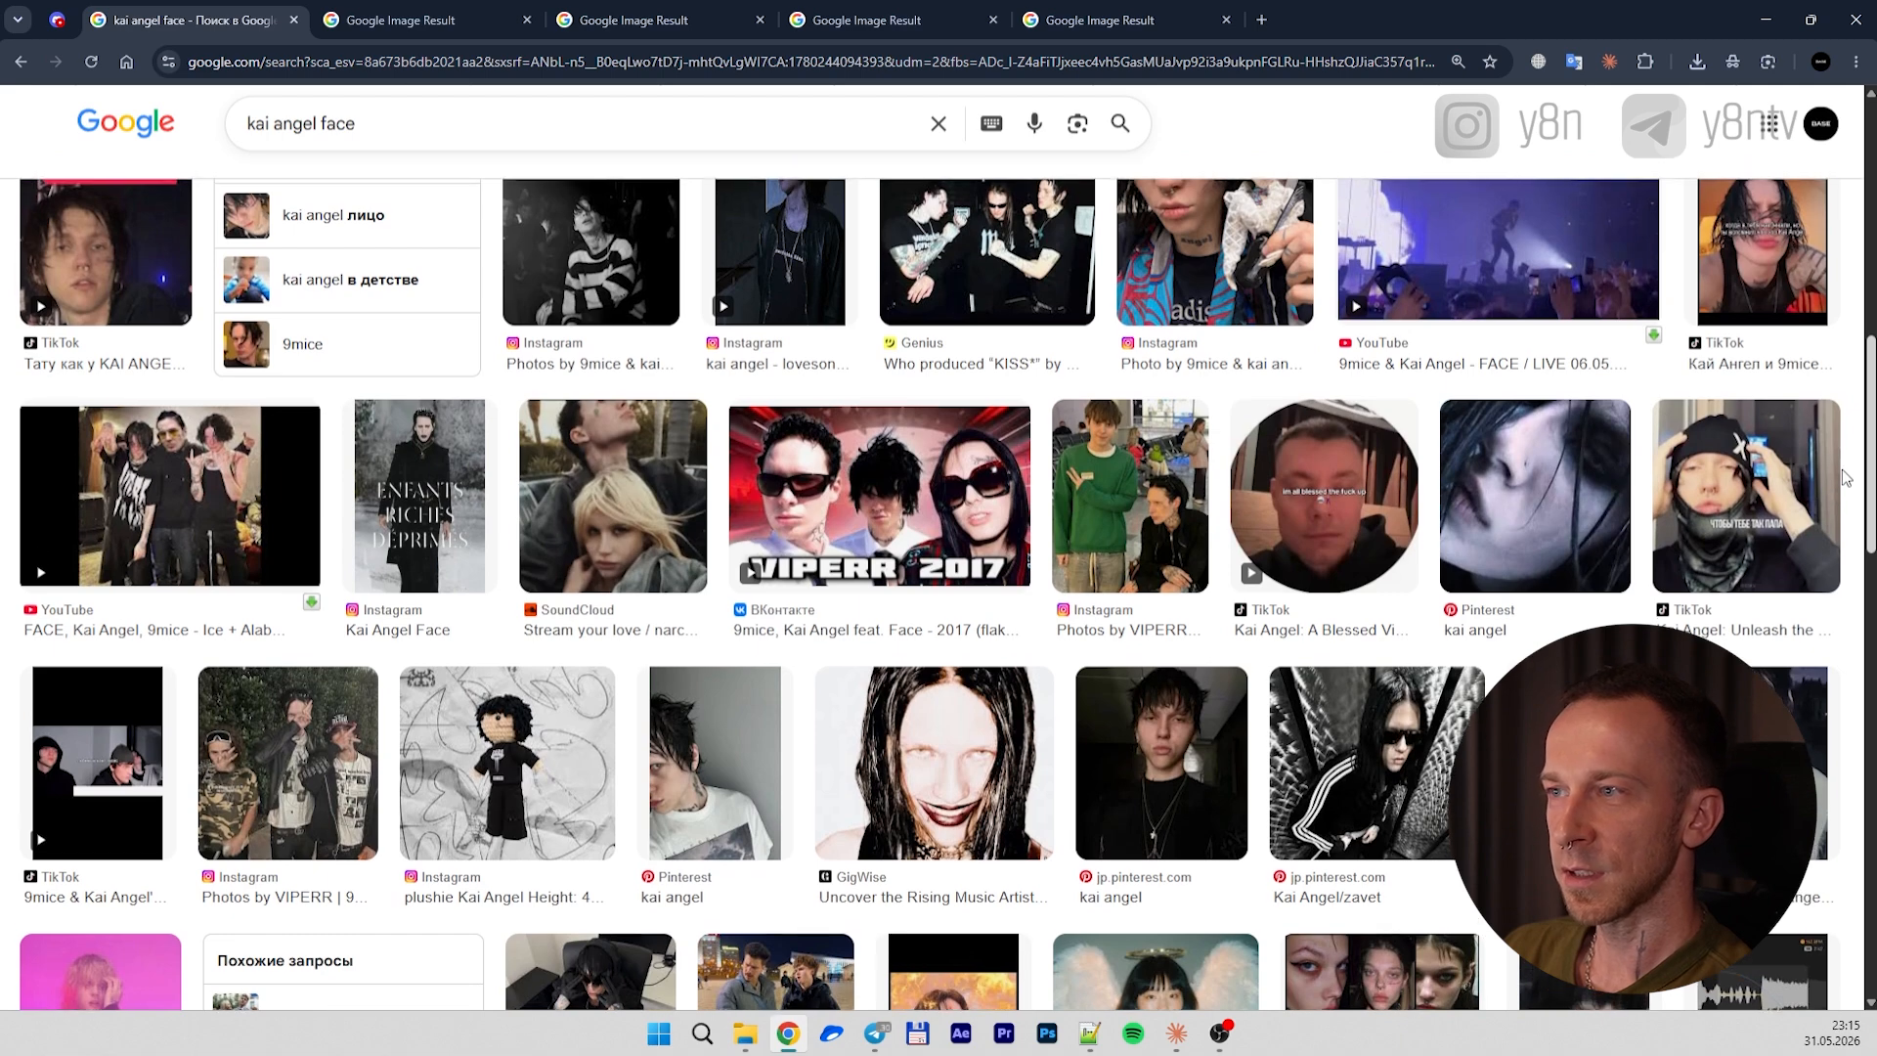
scroll(1845, 473, down, 3)
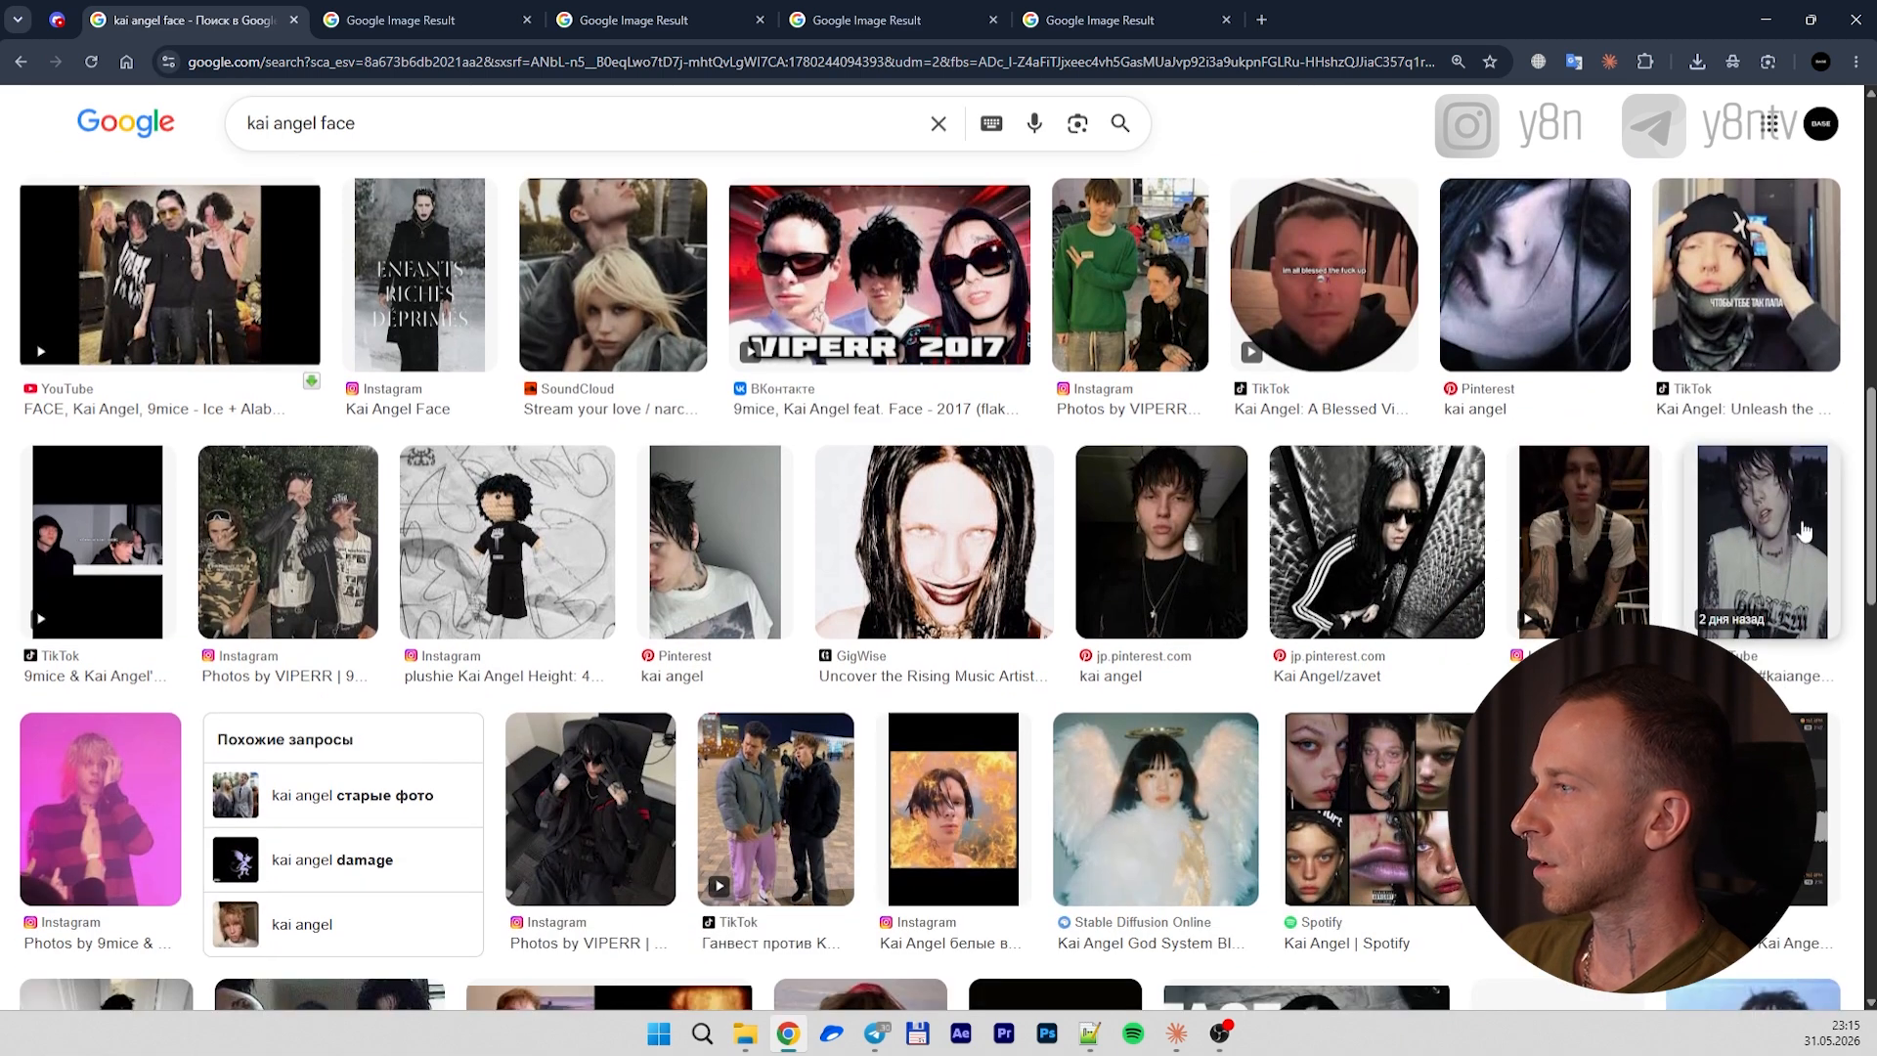
middle_click(1804, 531)
scroll(1855, 590, down, 6)
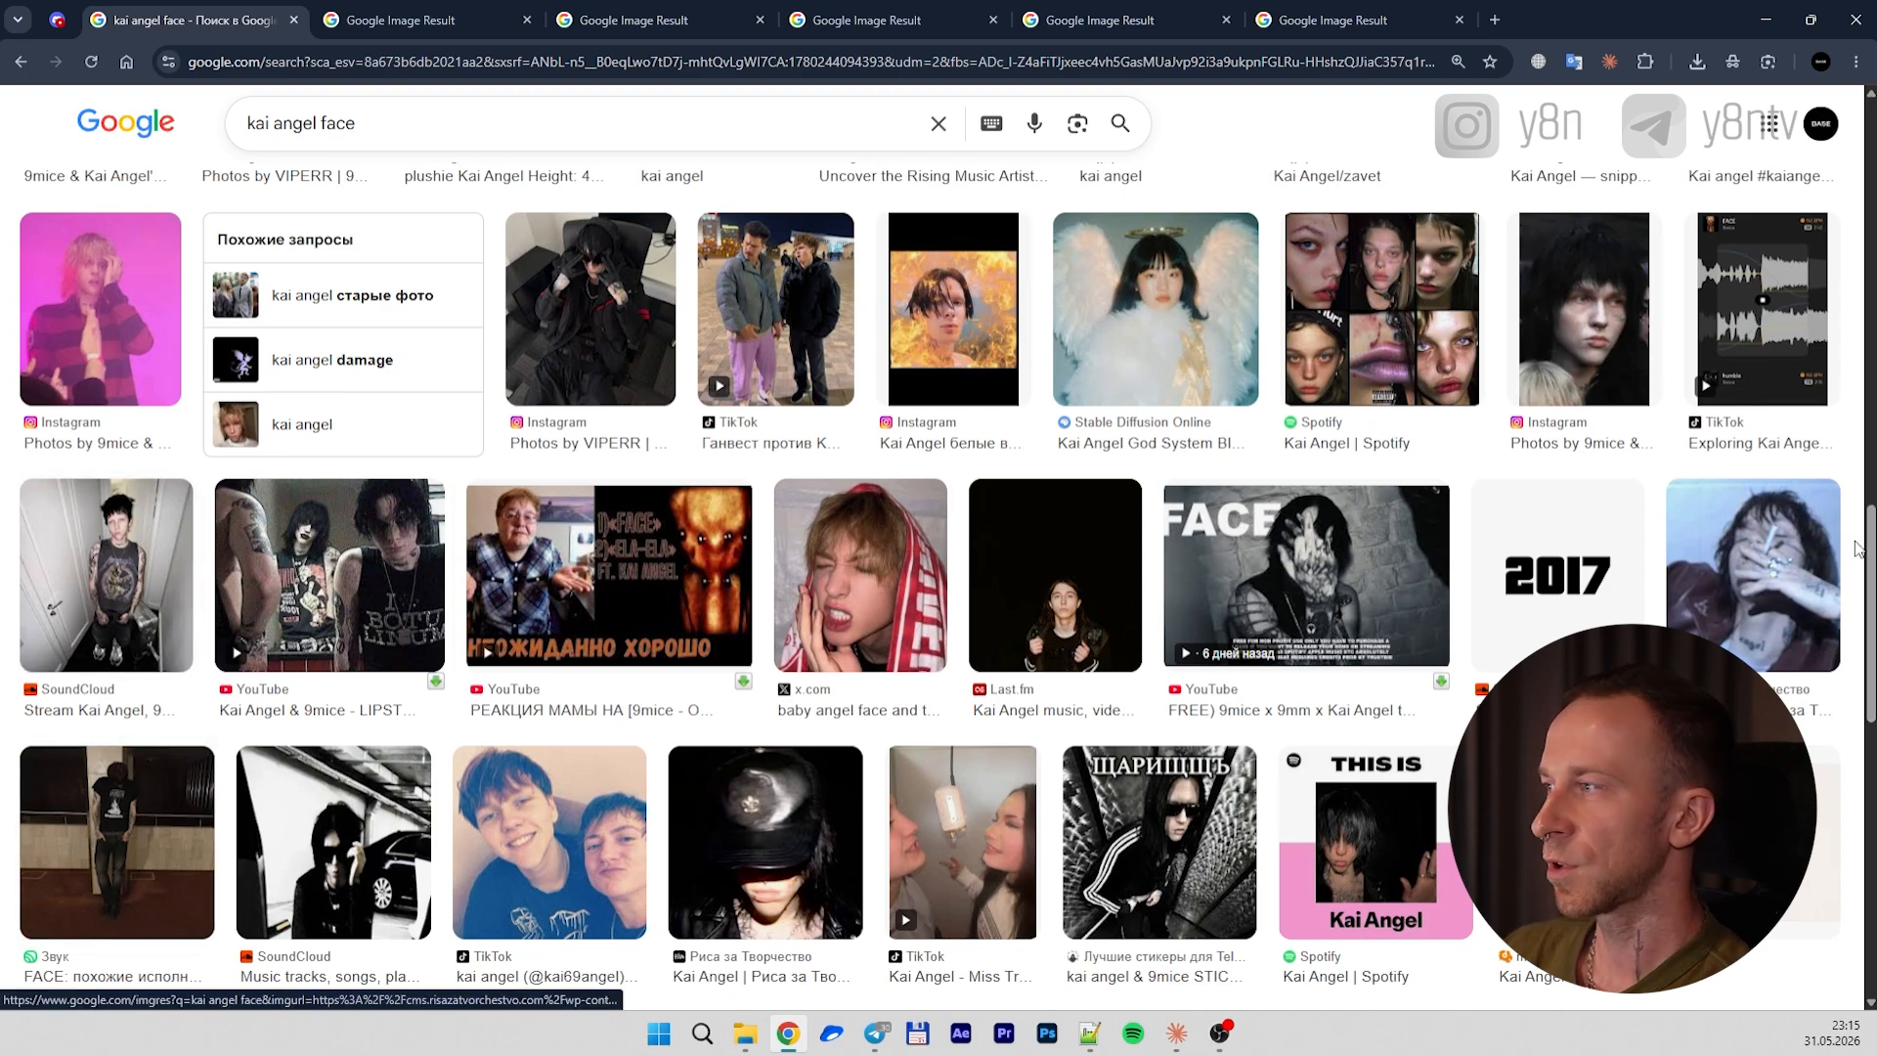
scroll(934, 474, up, 10)
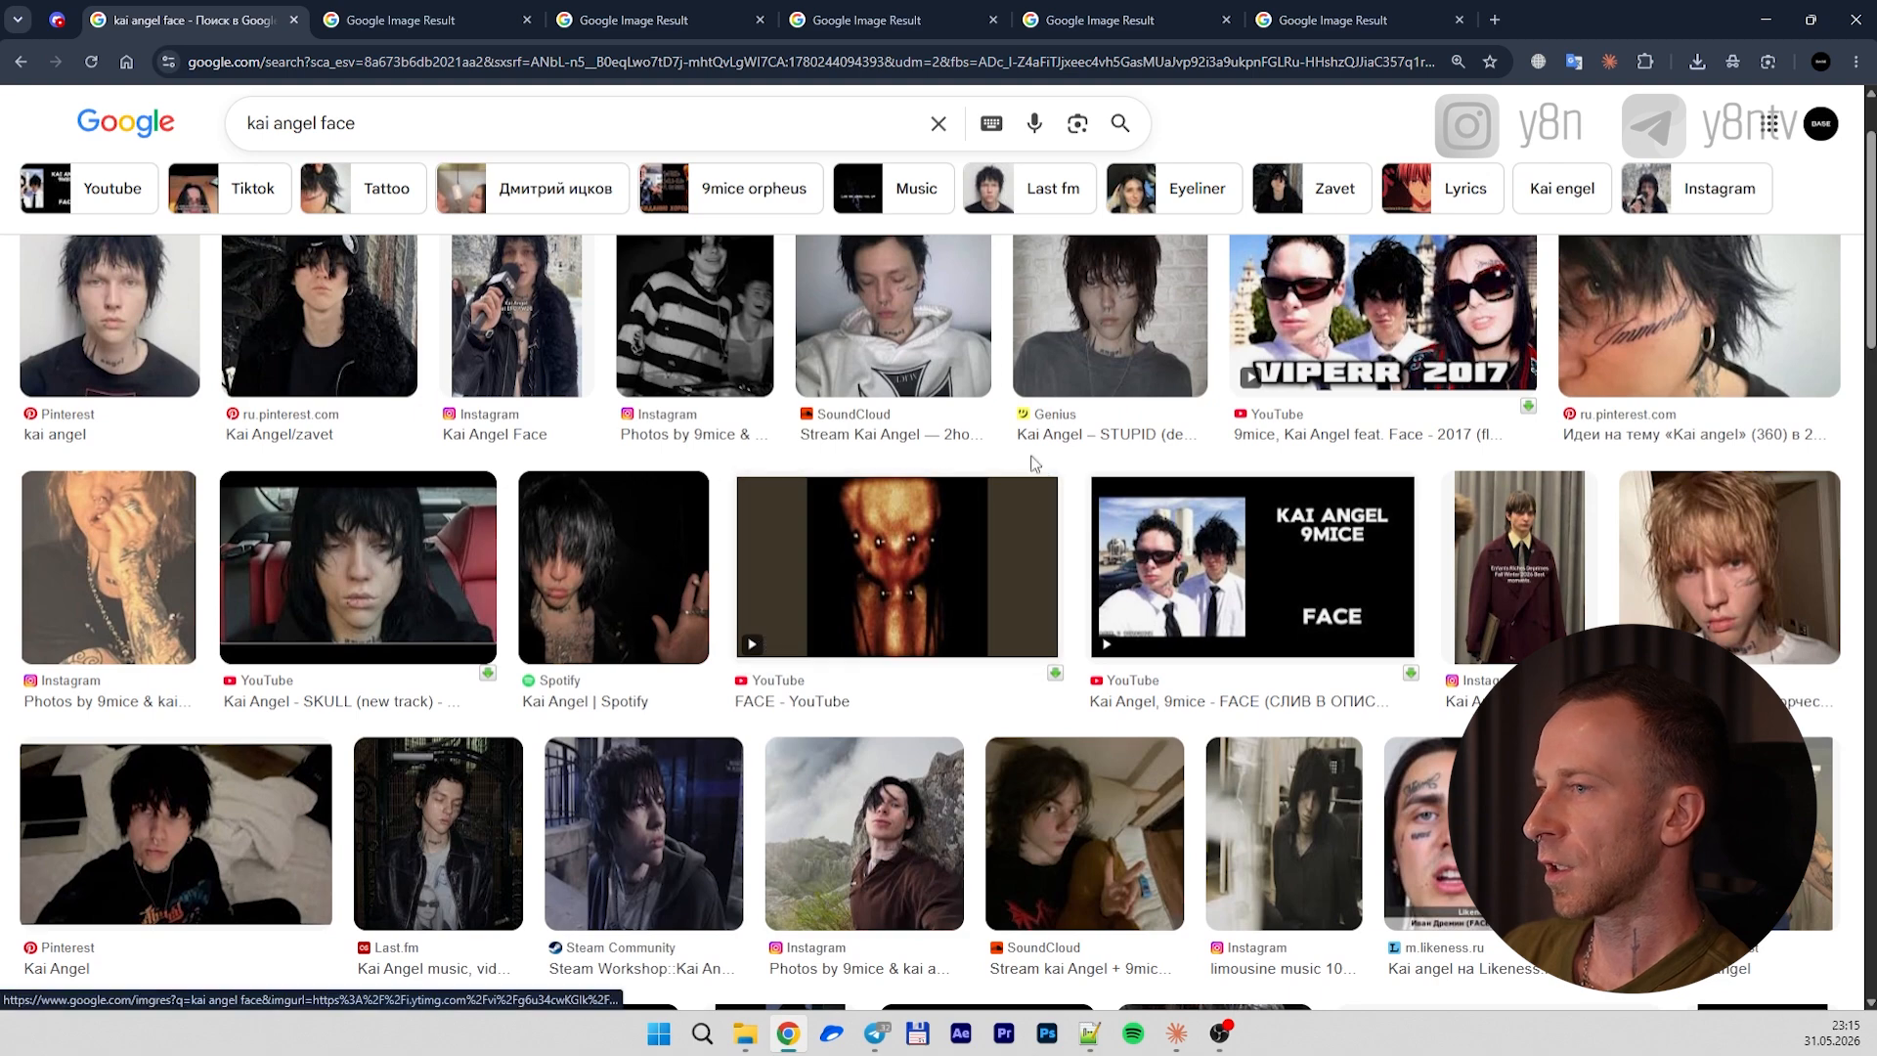
scroll(933, 474, up, 2)
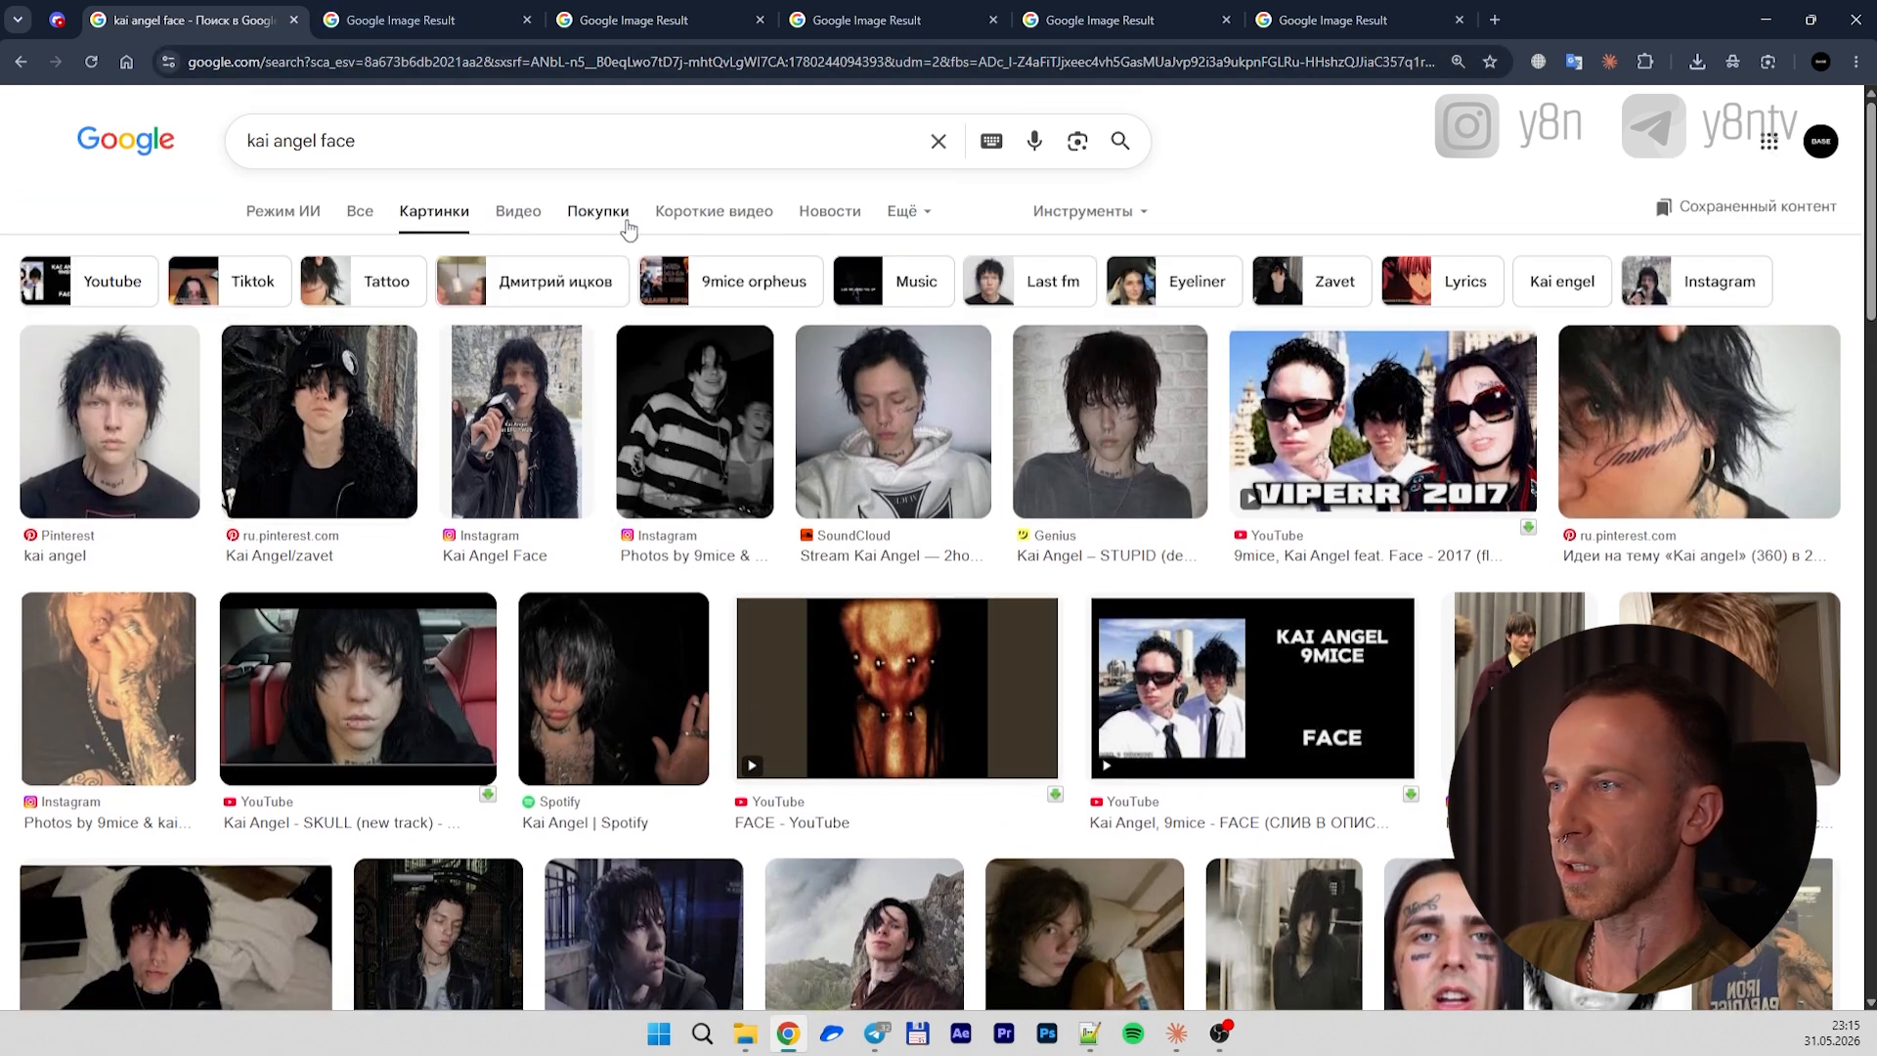
Save the Pinterest face portrait into the "Фото исходники" folder under its original file name
key(ctrl+Tab)
right_click(985, 400)
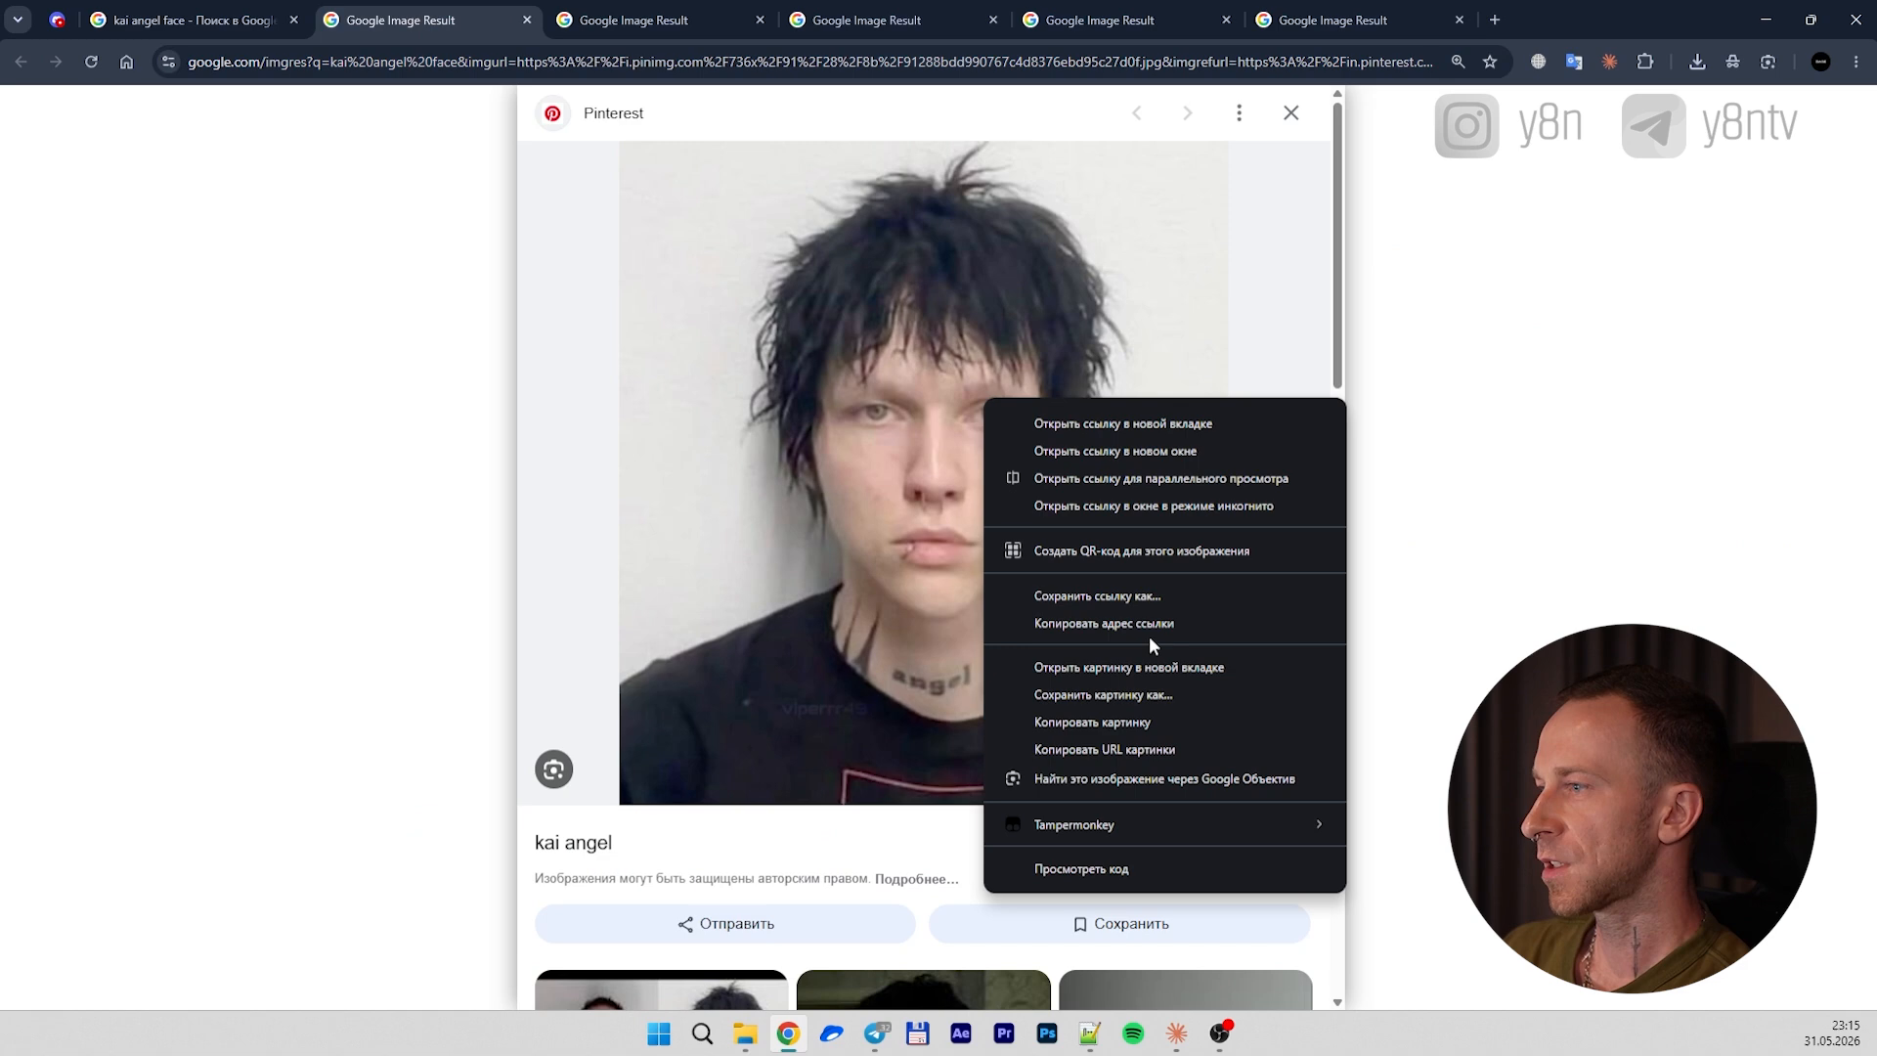
click(1151, 695)
double_click(285, 212)
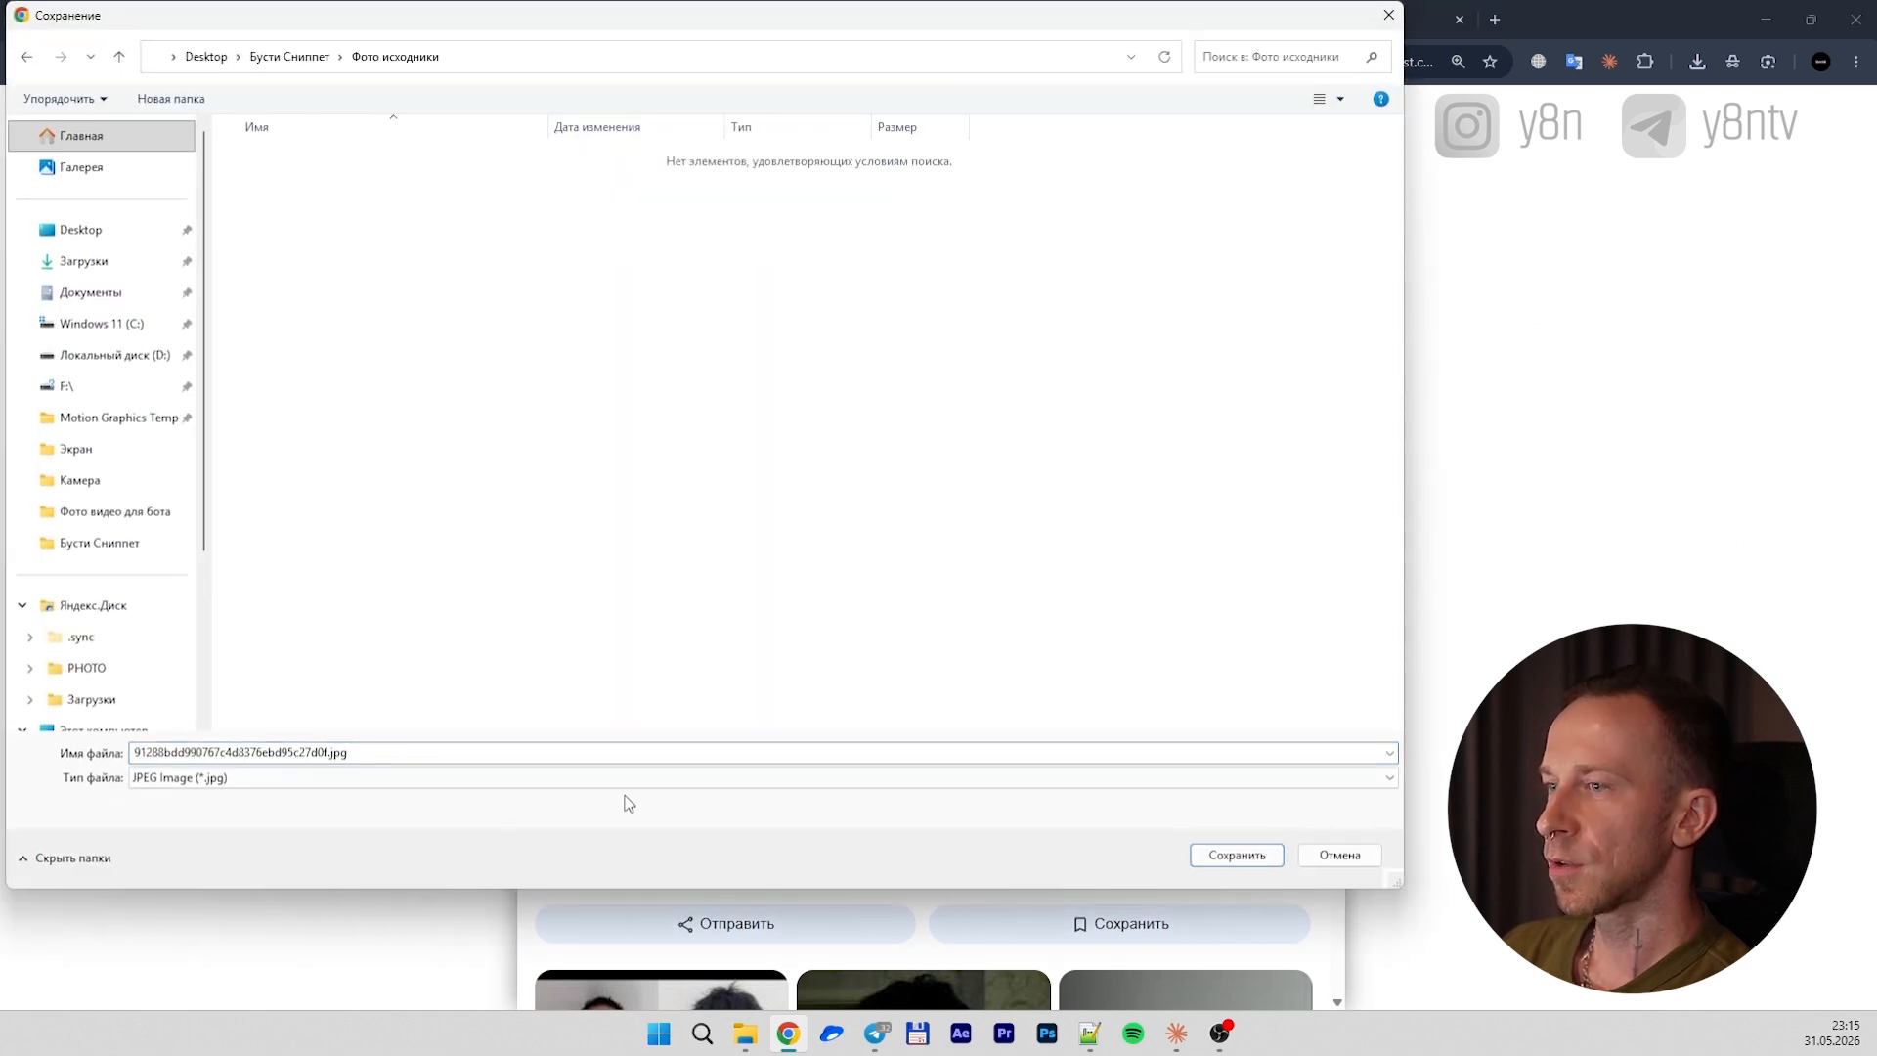
click(1224, 864)
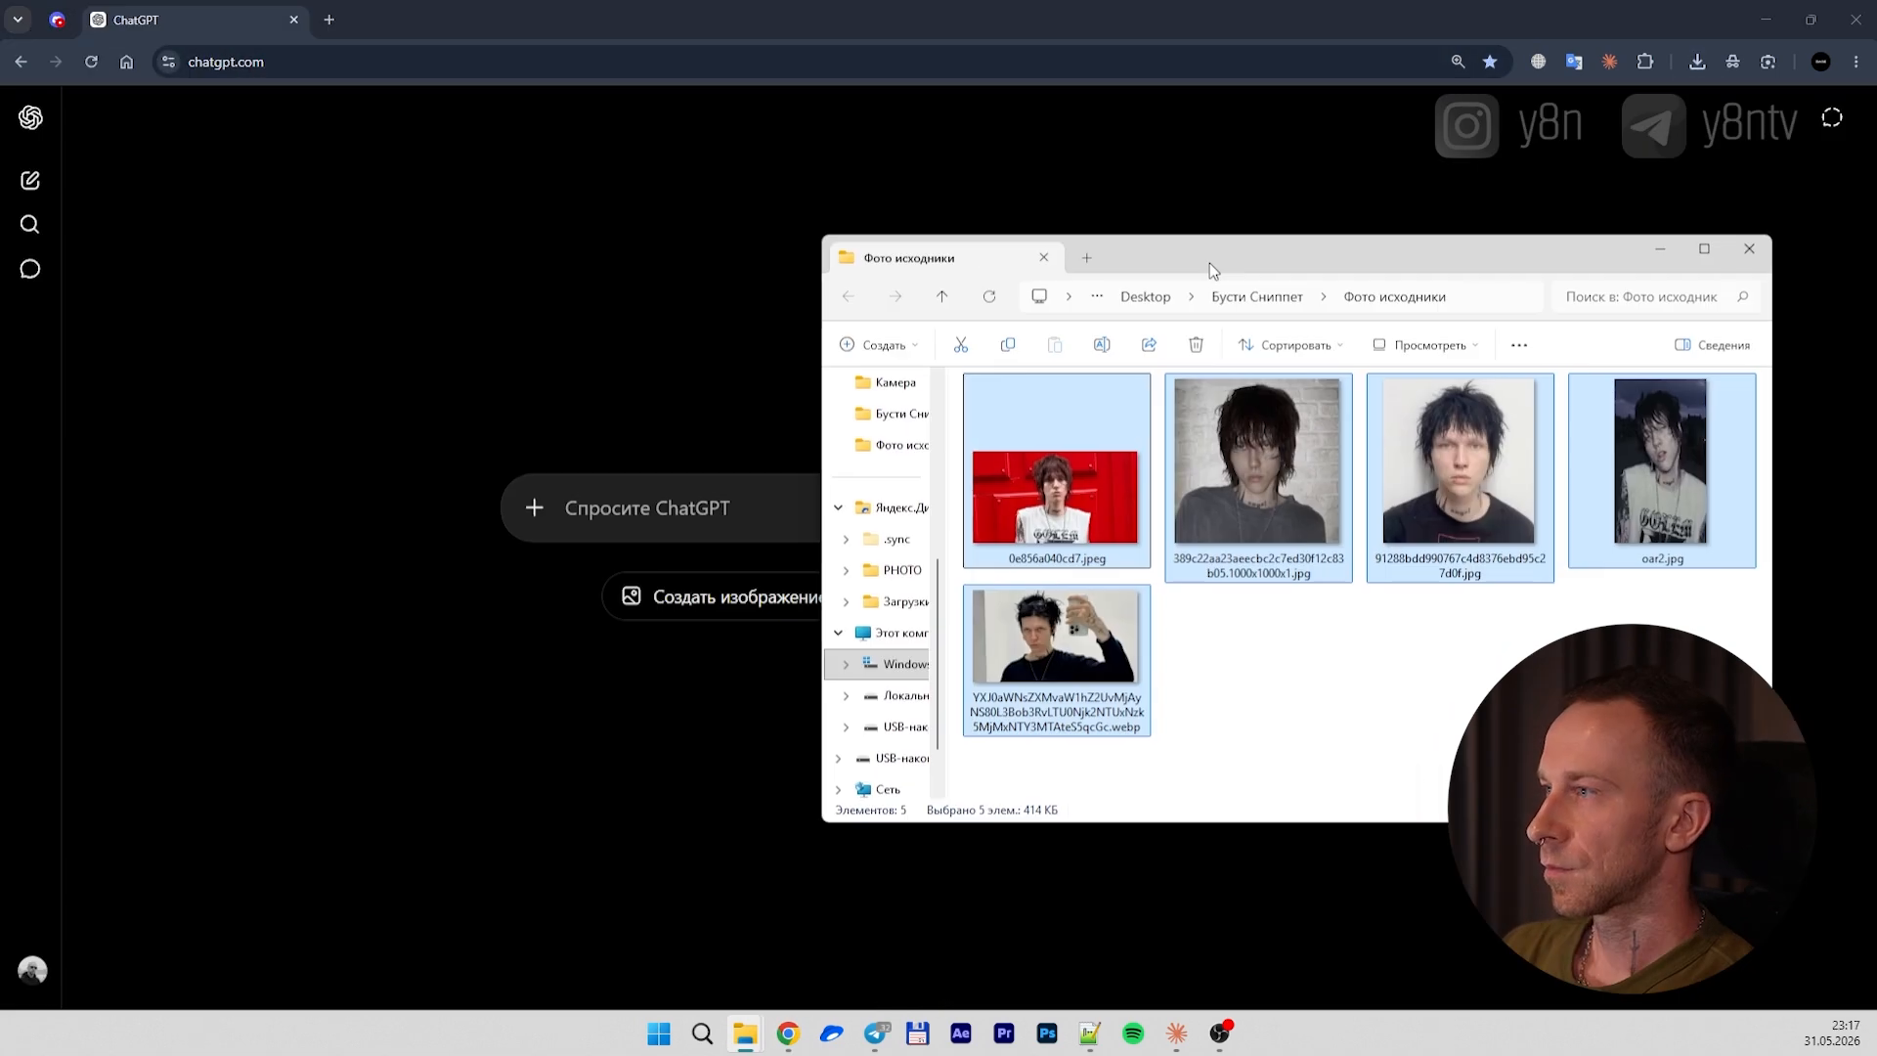
Open Pinterest in a new browser tab and search for "viper outfit"
drag(1208, 262, 905, 245)
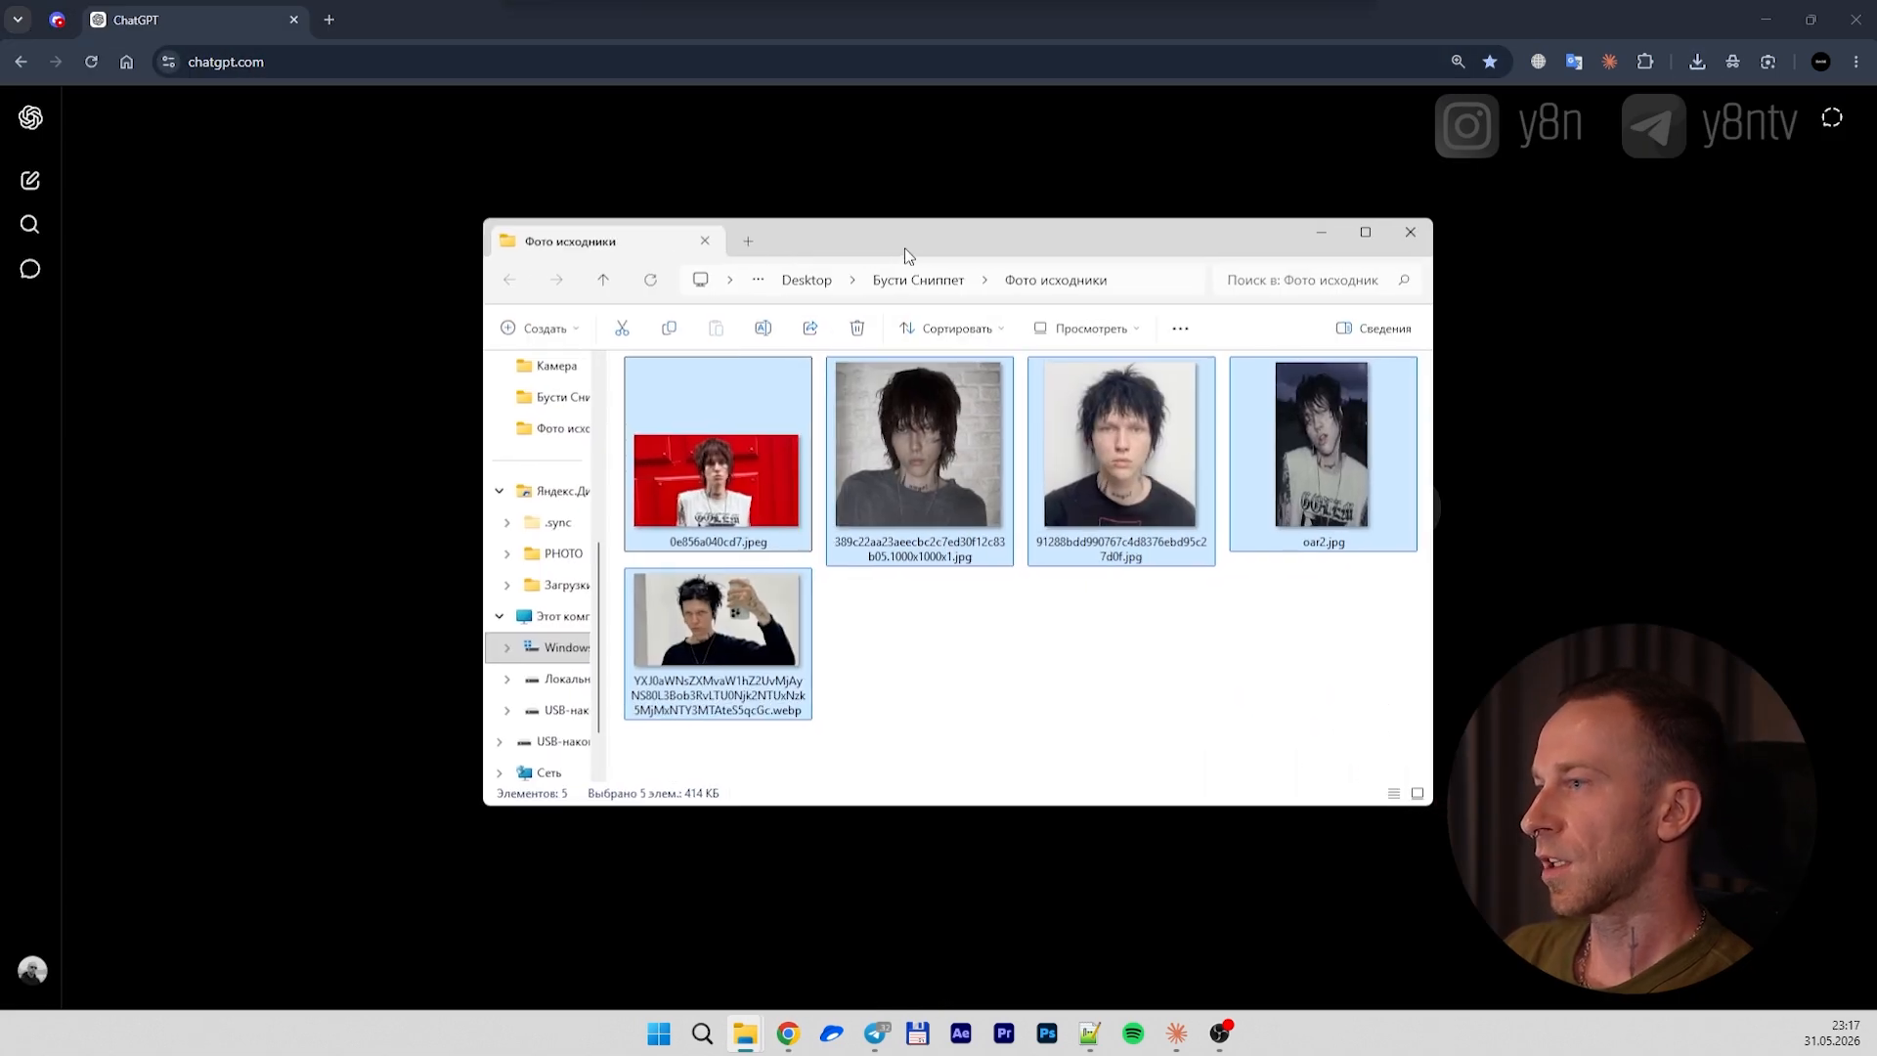
click(329, 19)
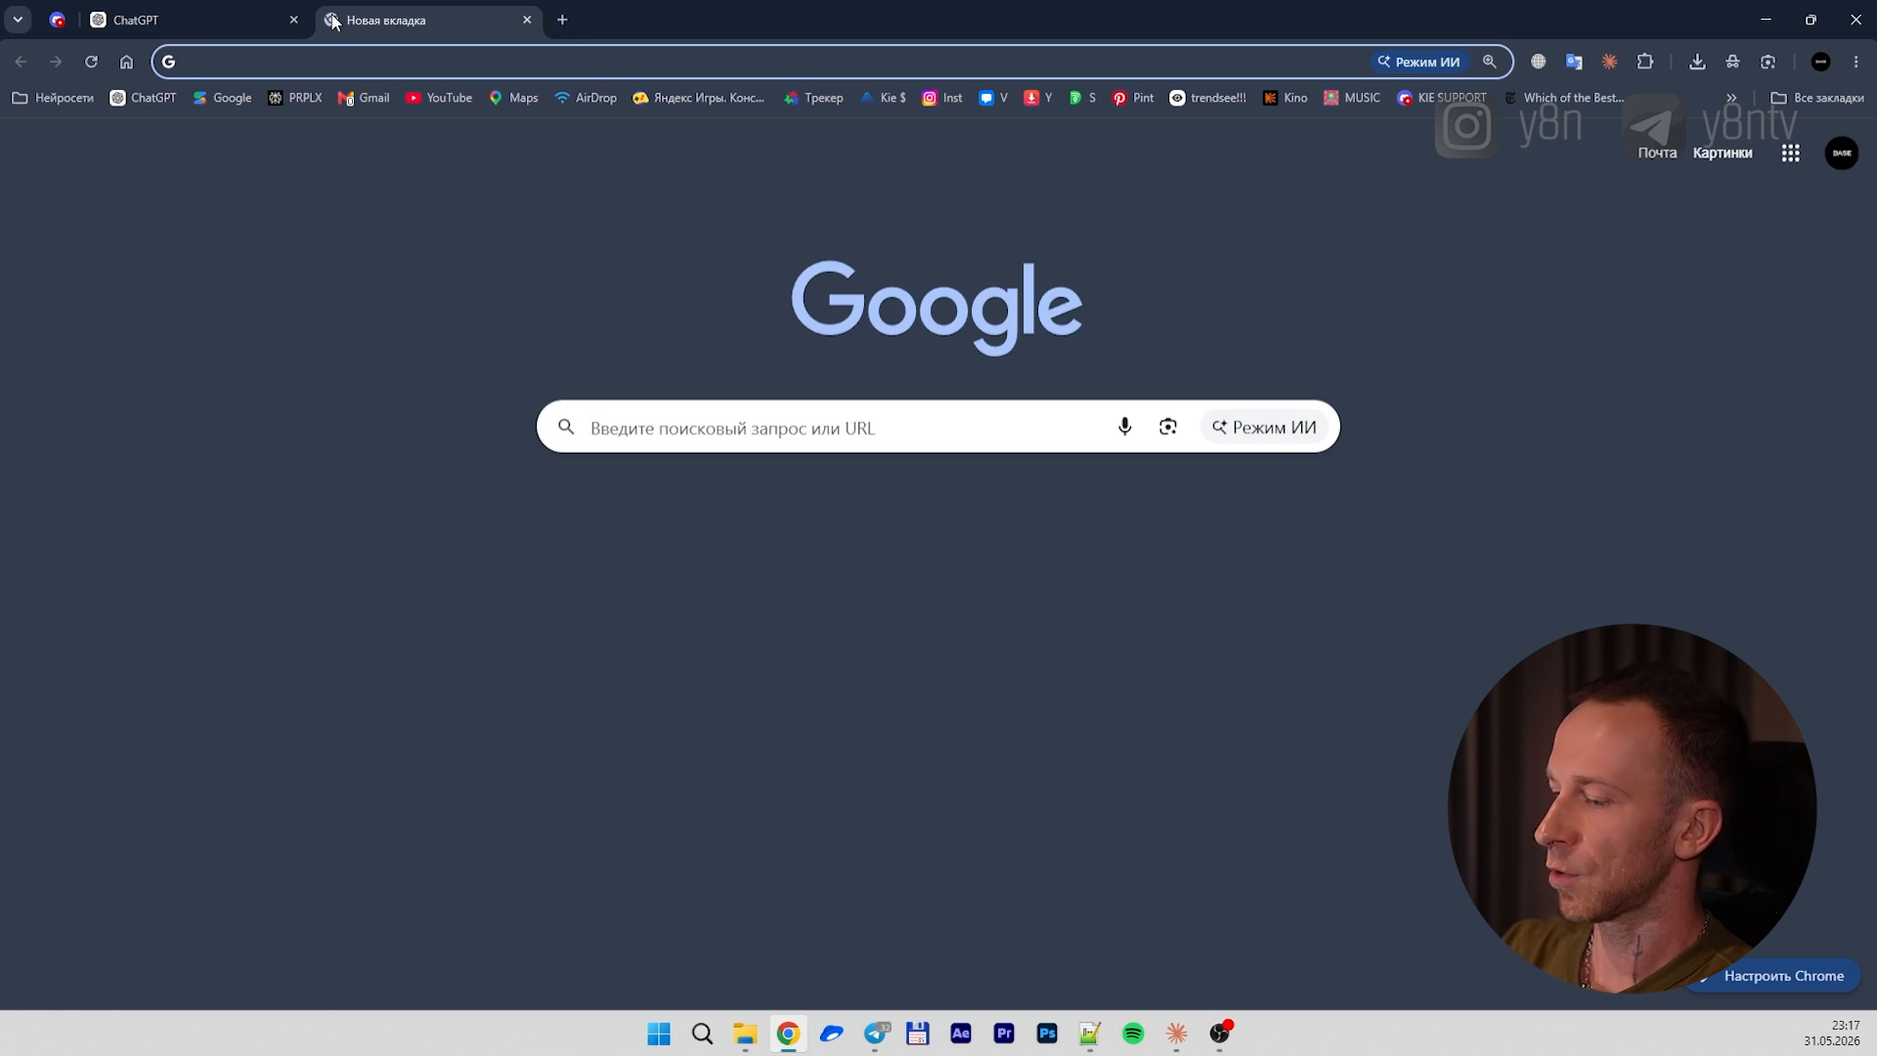
text(pin)
key(Return)
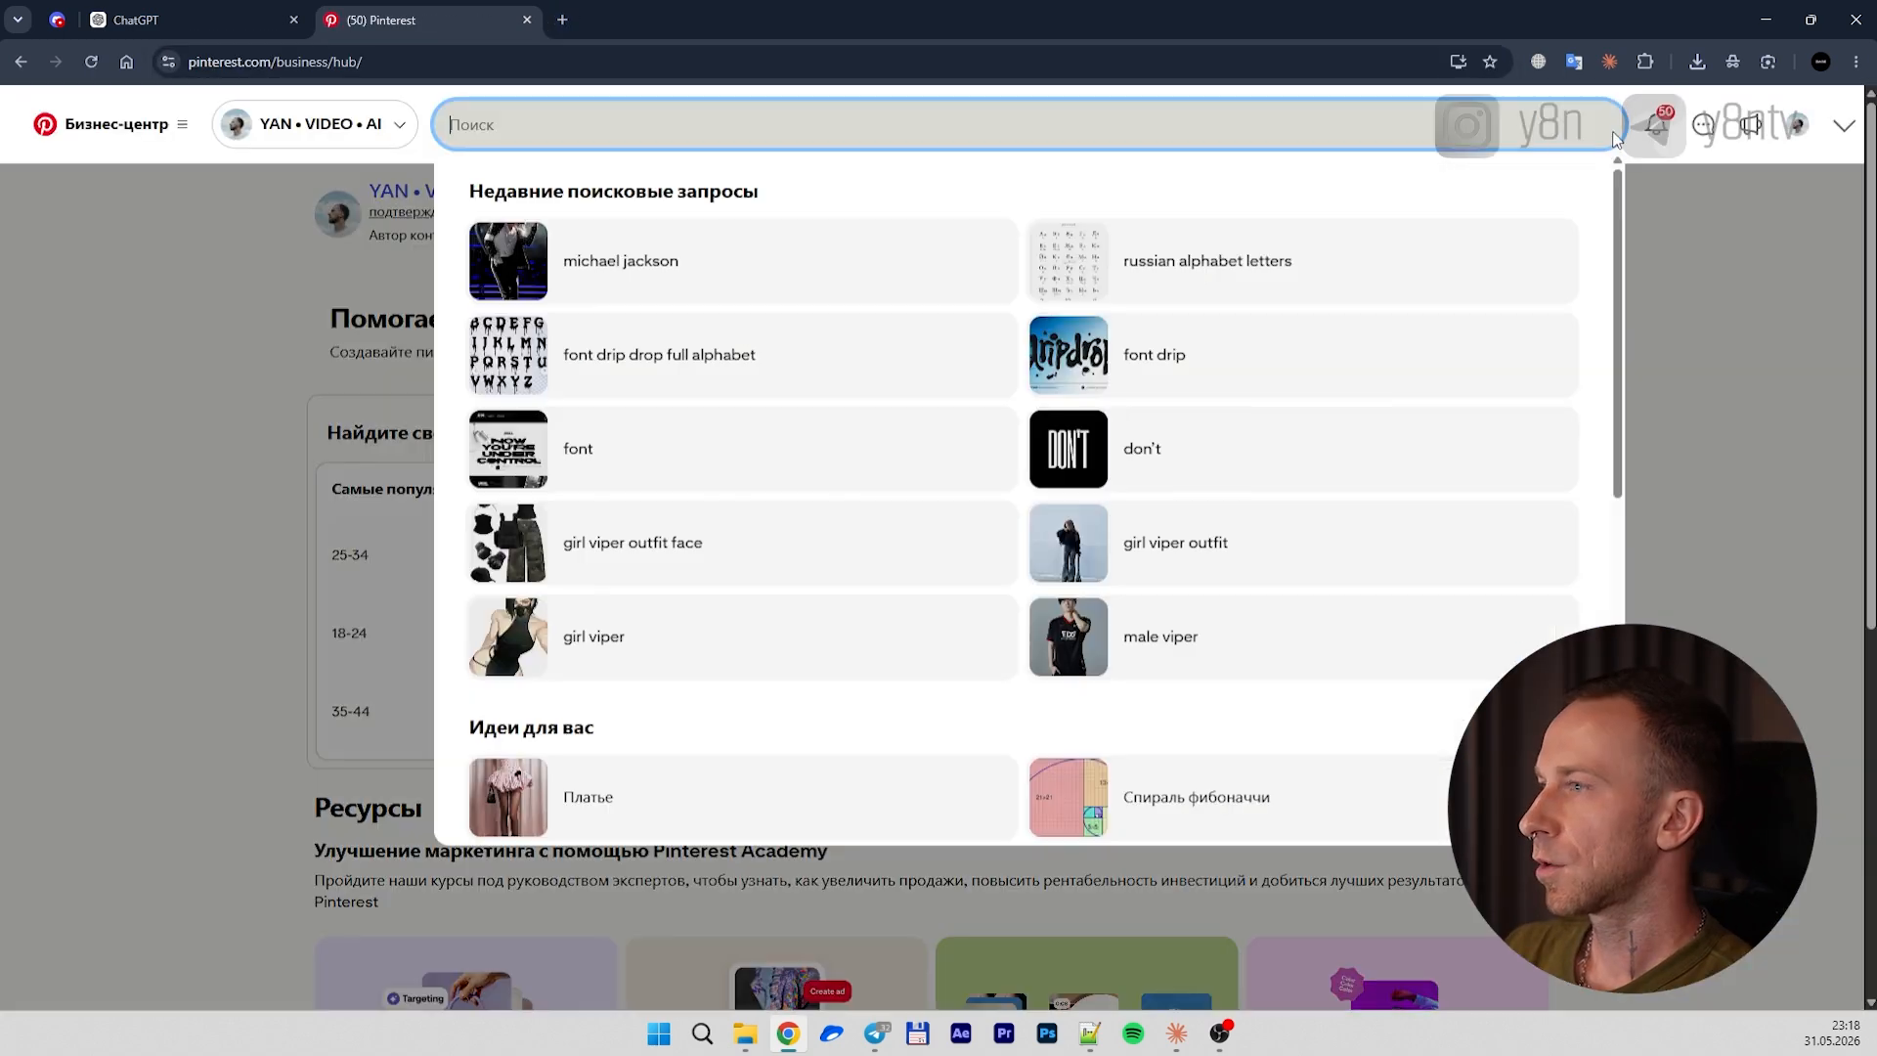
text(viper )
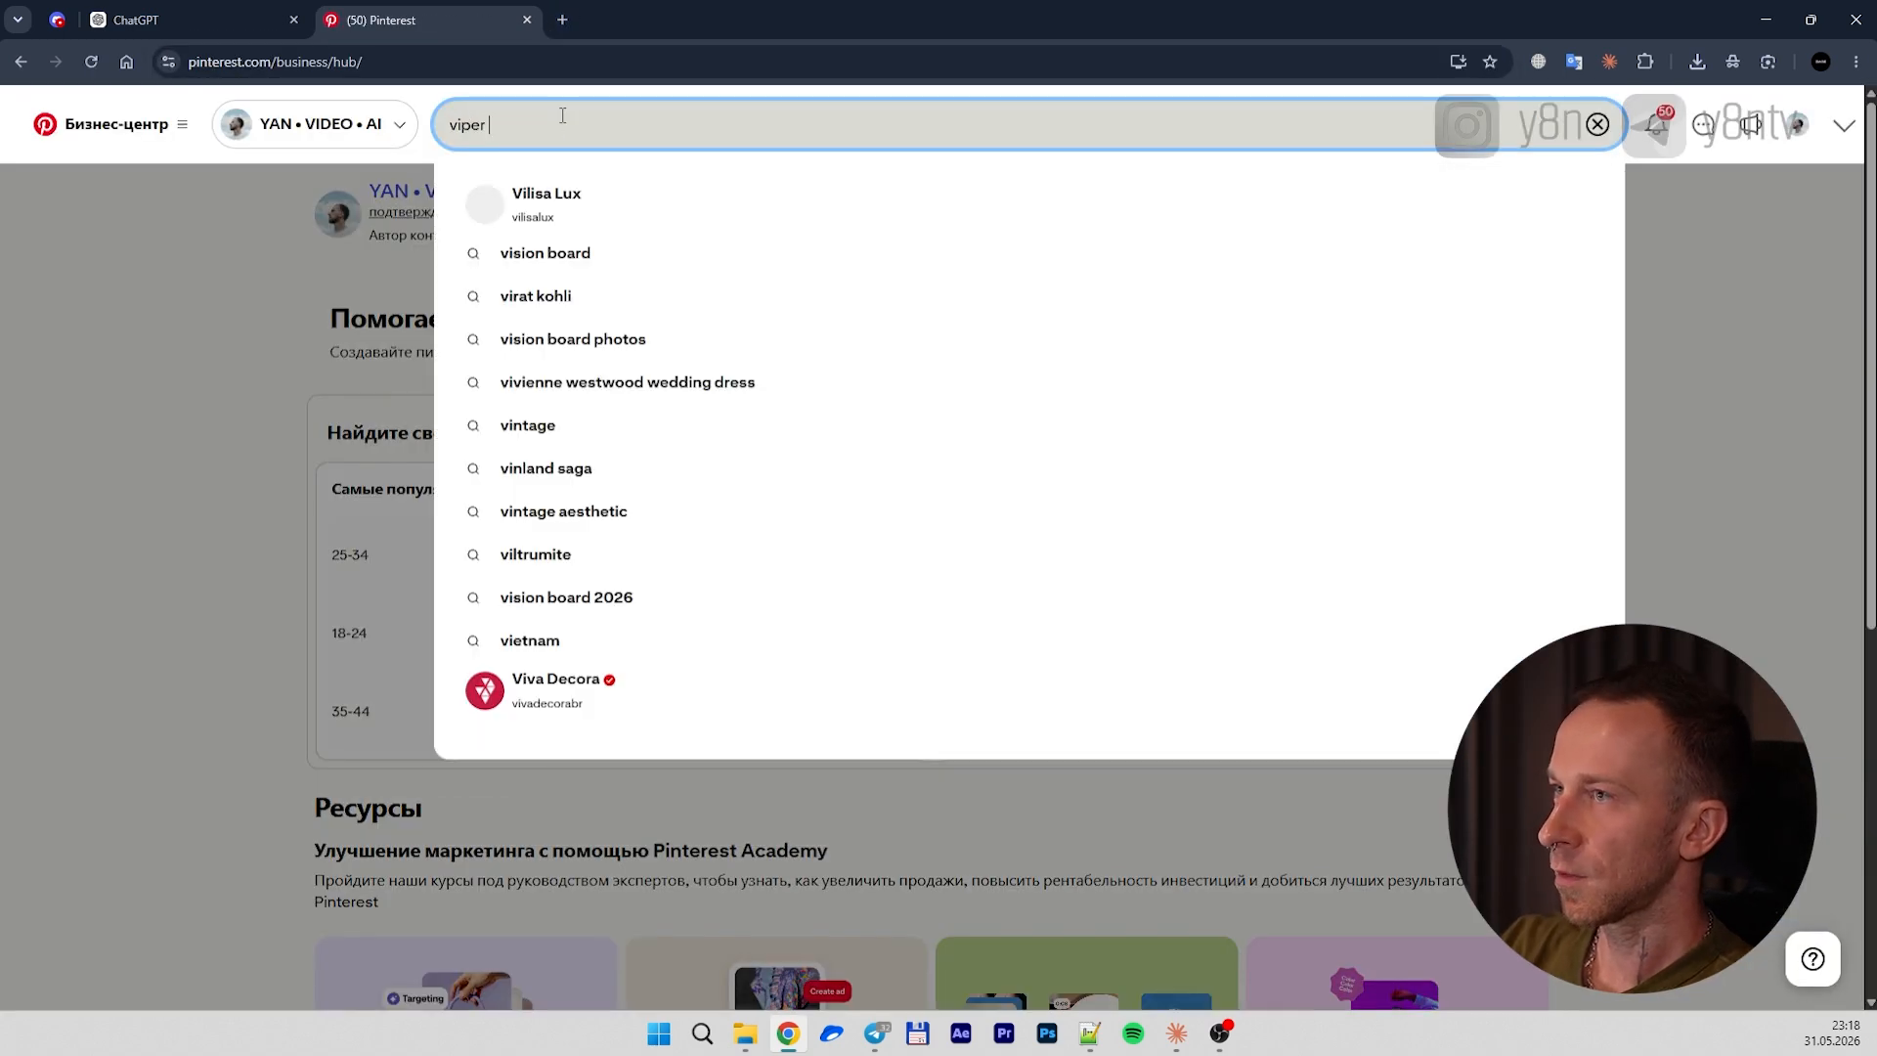
text(outfit)
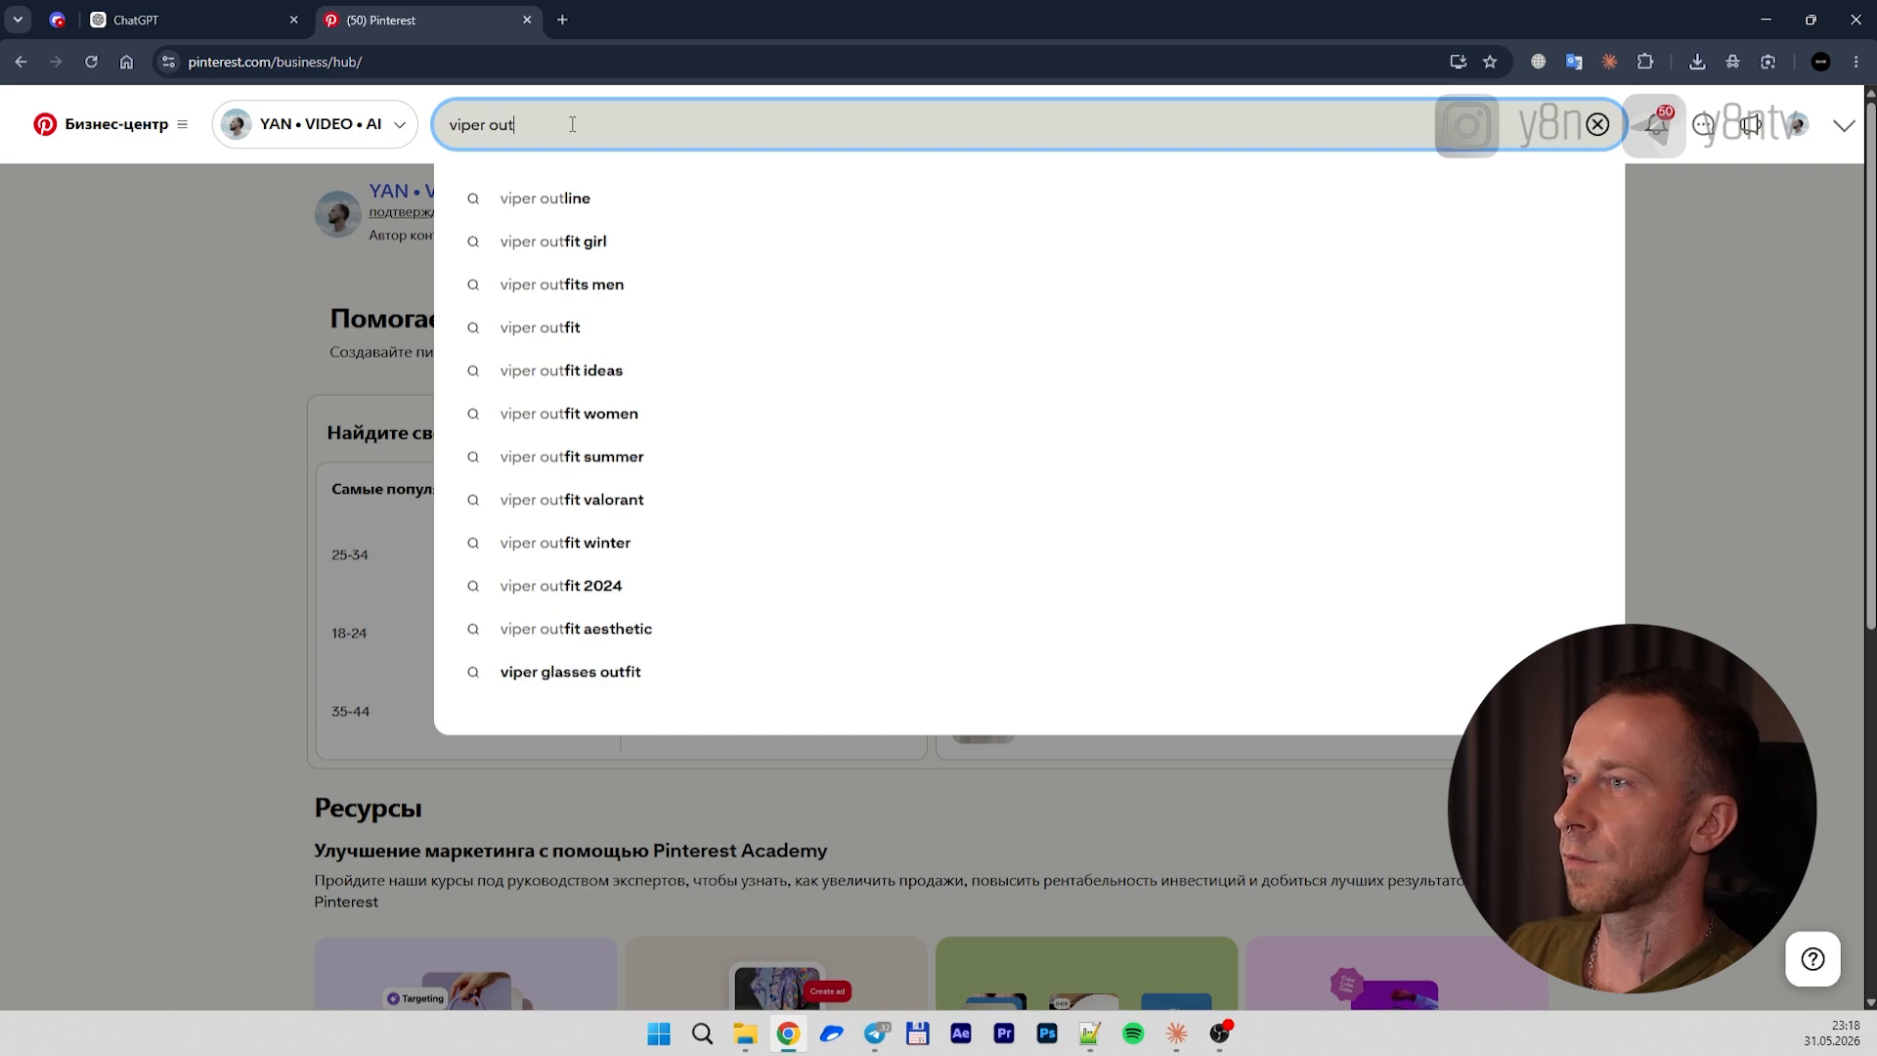
key(Return)
Refine the Pinterest search to "viper outfit man" and open the pin with the grey hoodie and black ripped pants in its own tab
text(m)
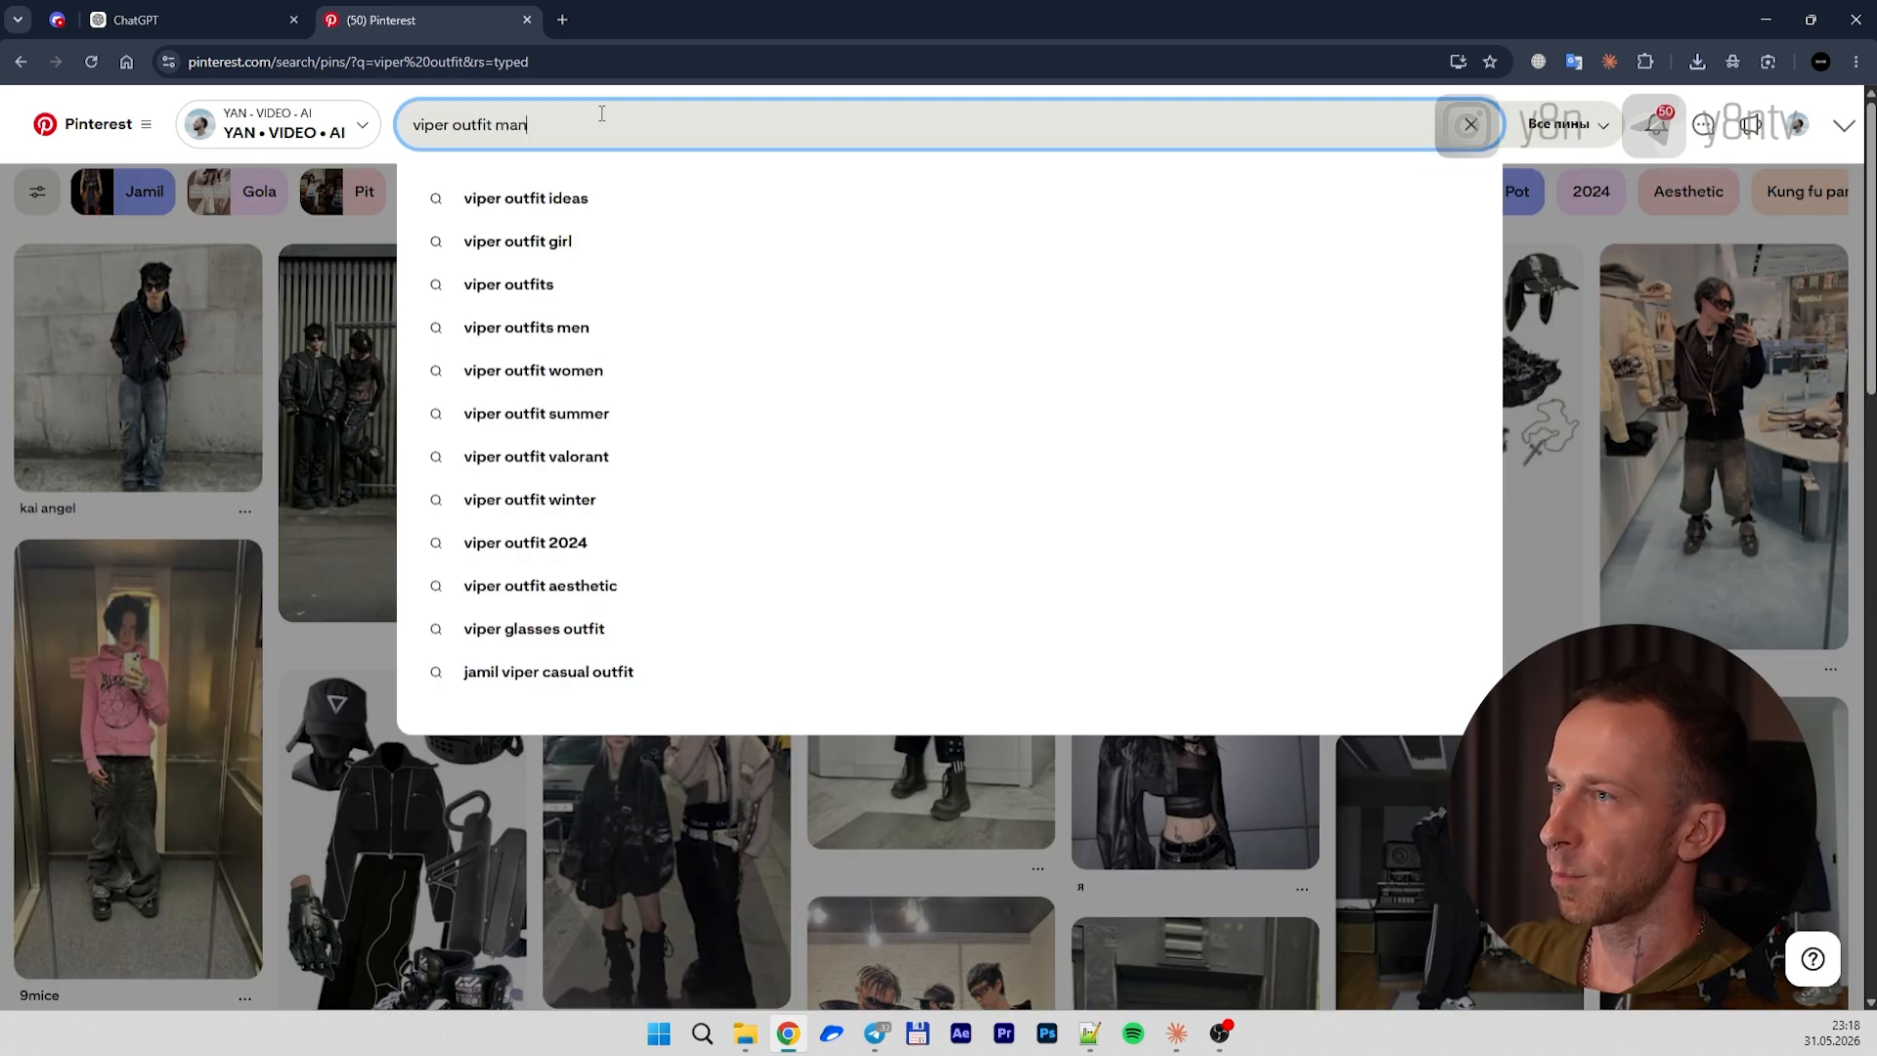
text(an)
key(Return)
middle_click(1466, 586)
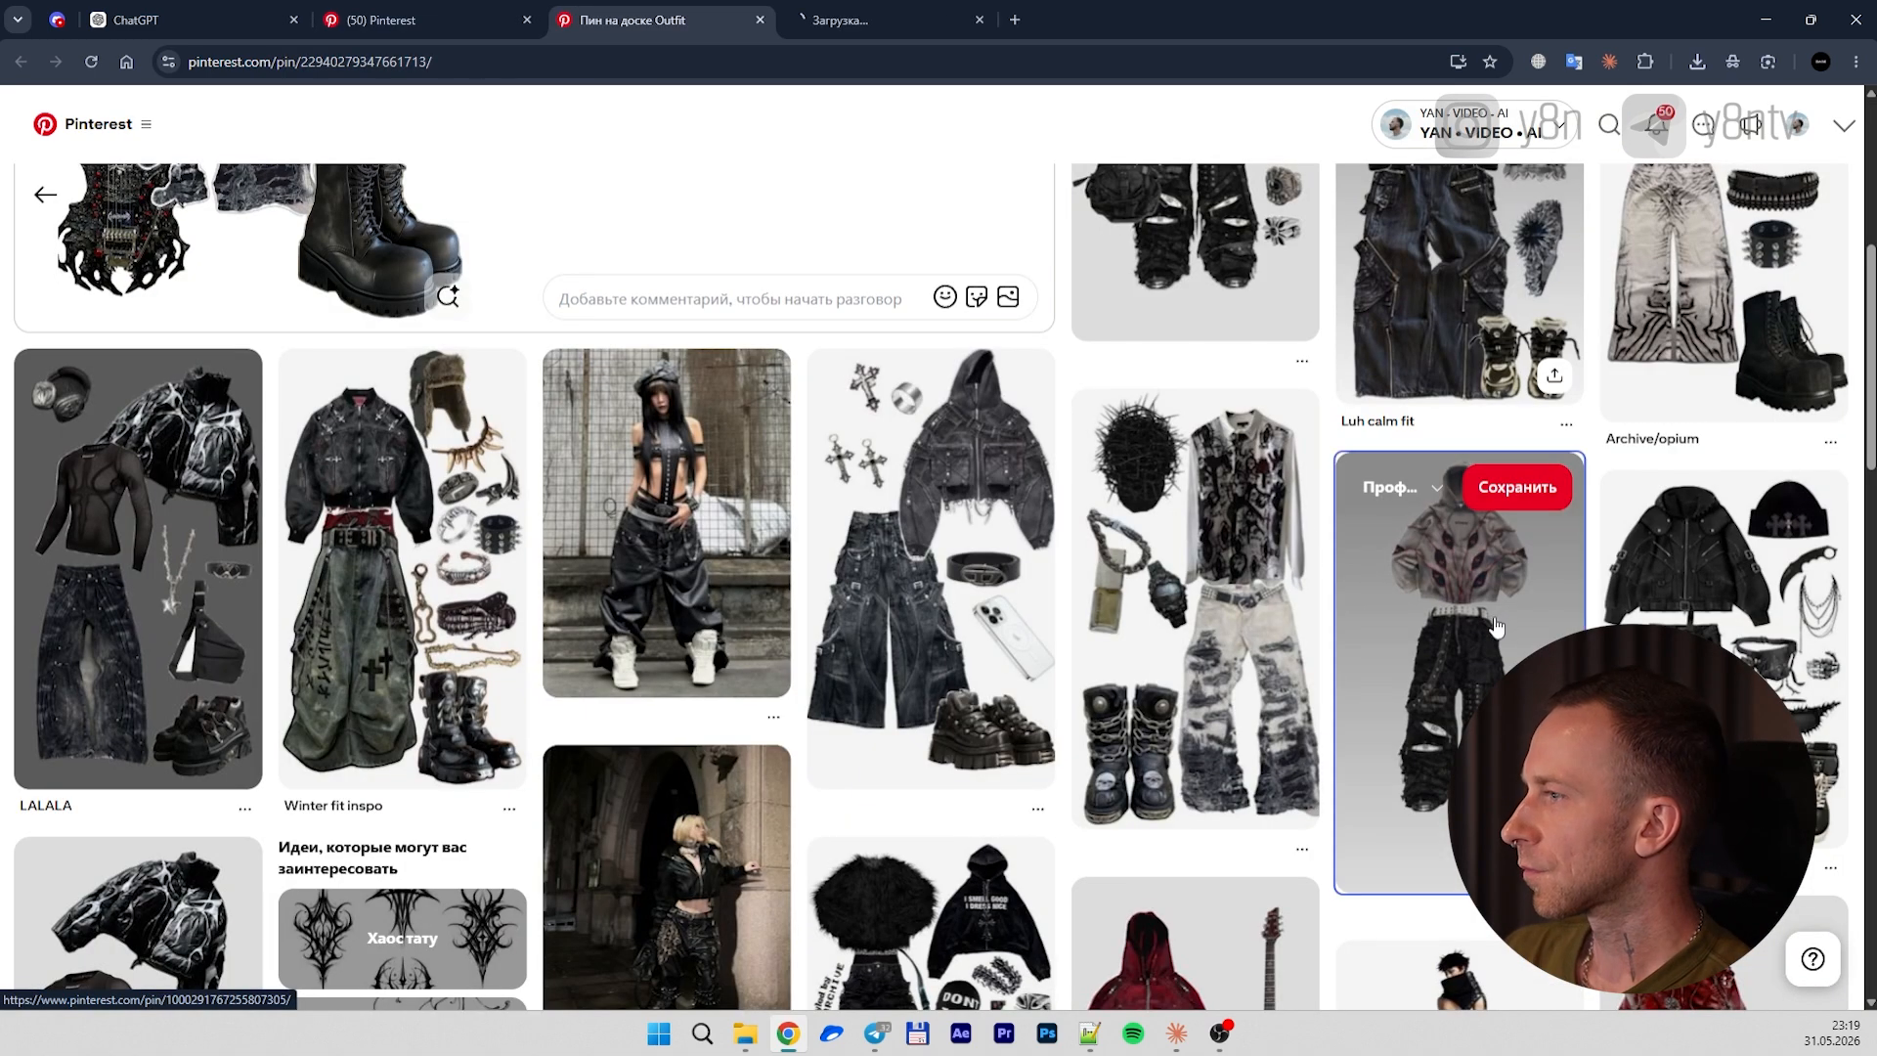
click(929, 15)
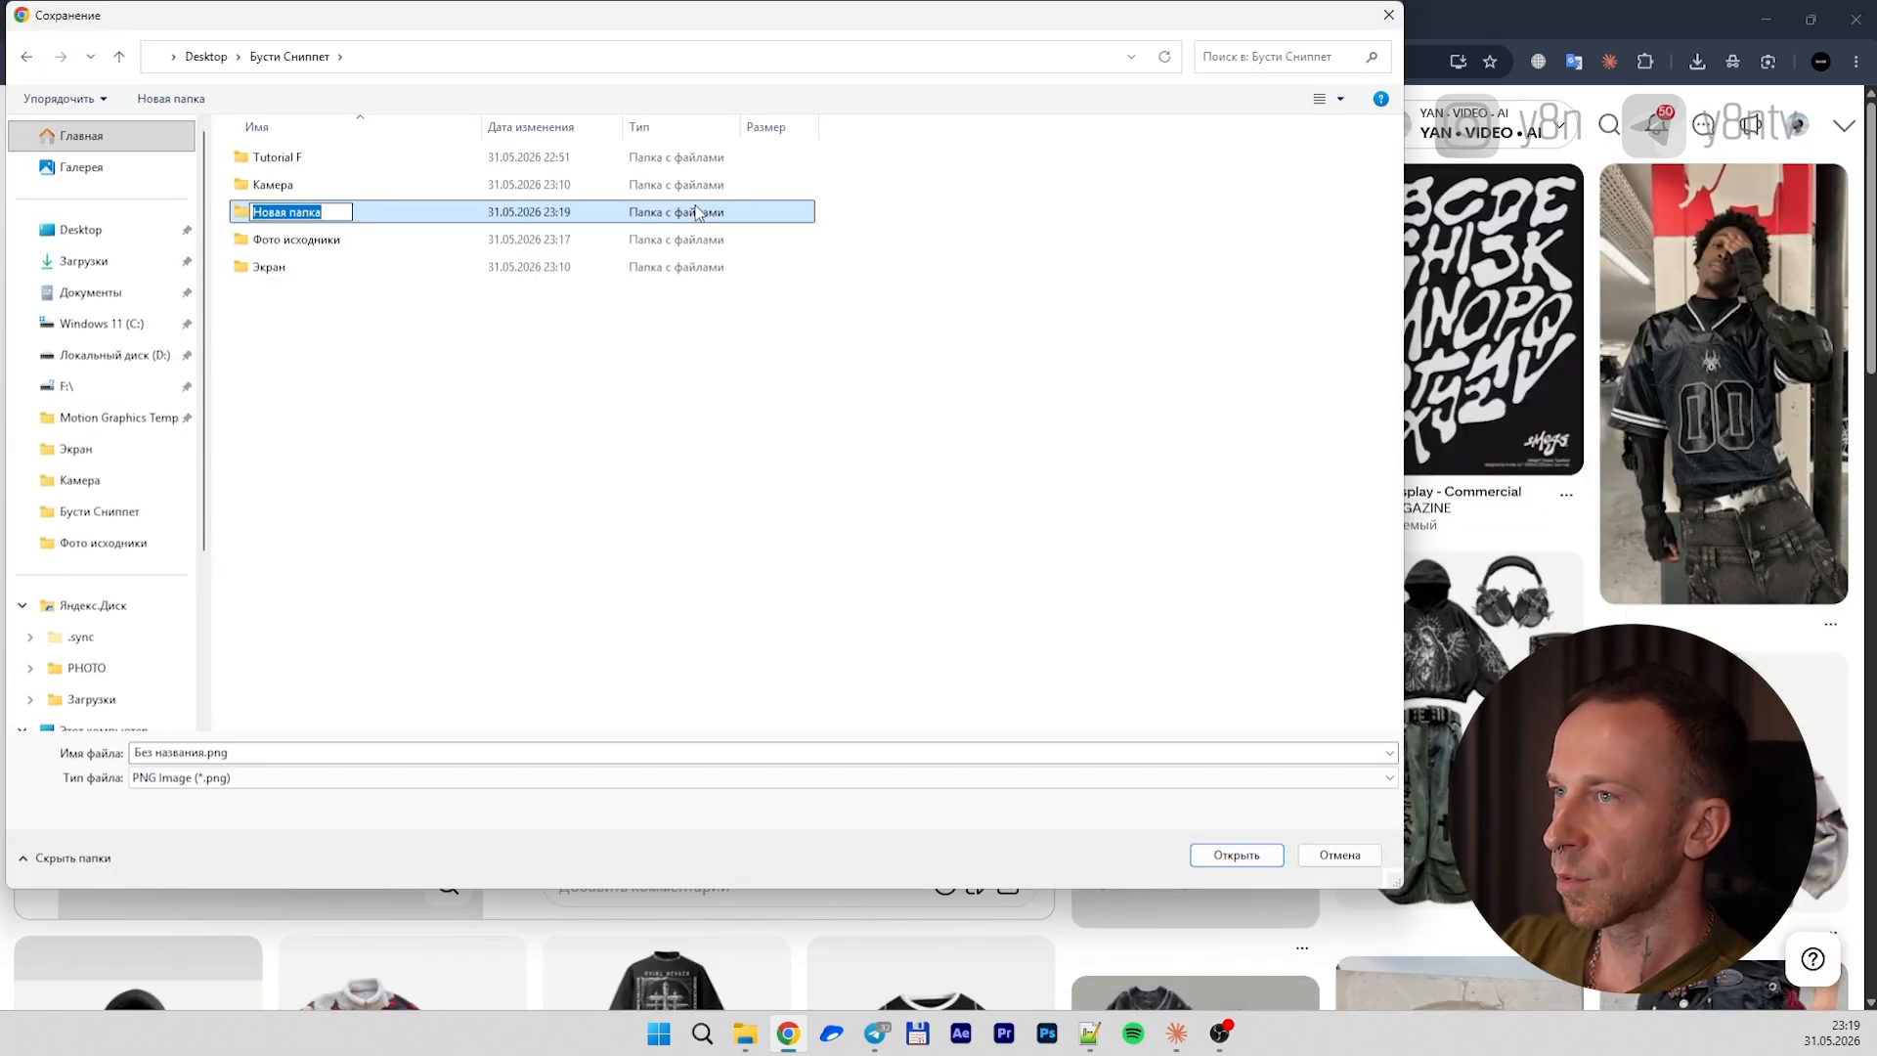
Name the new folder in Бусти Сниппет "Одежда" and save the outfit image there as a PNG named 1
text(Л)
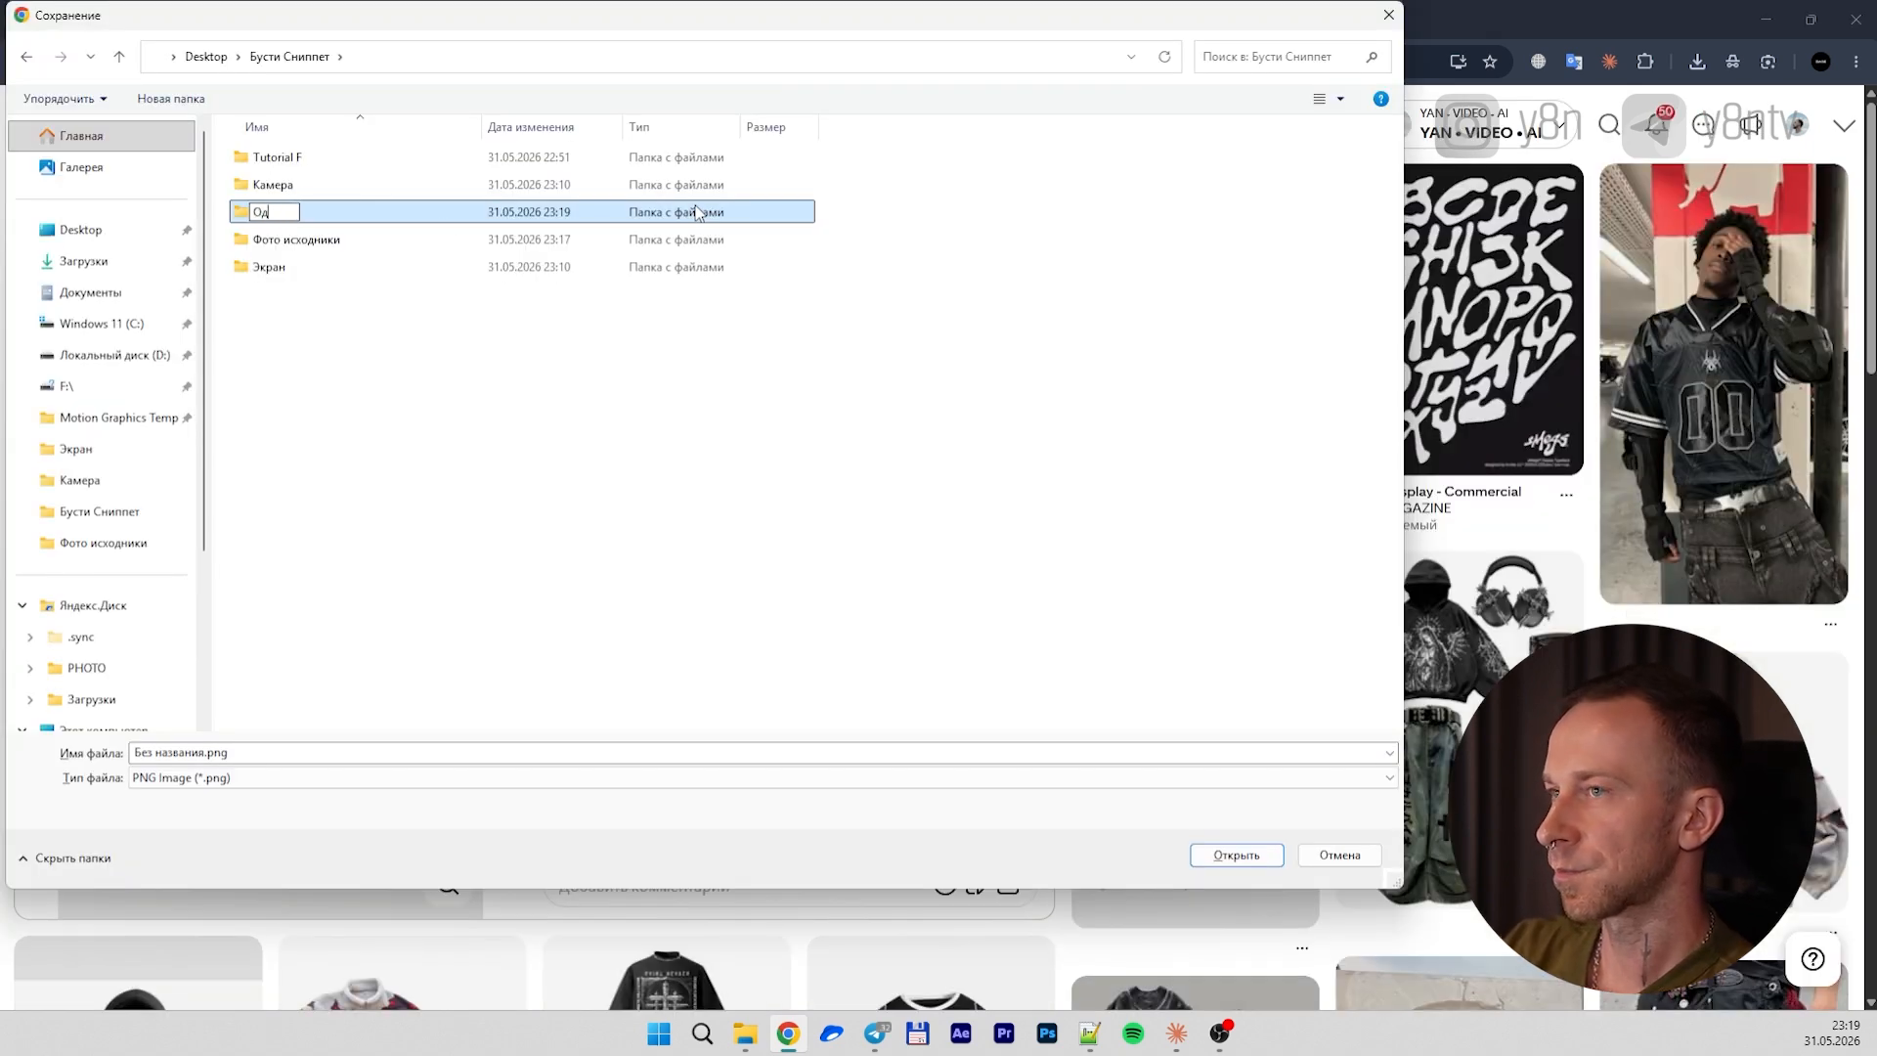
text(дежда)
key(Return)
key(Return)
text(1)
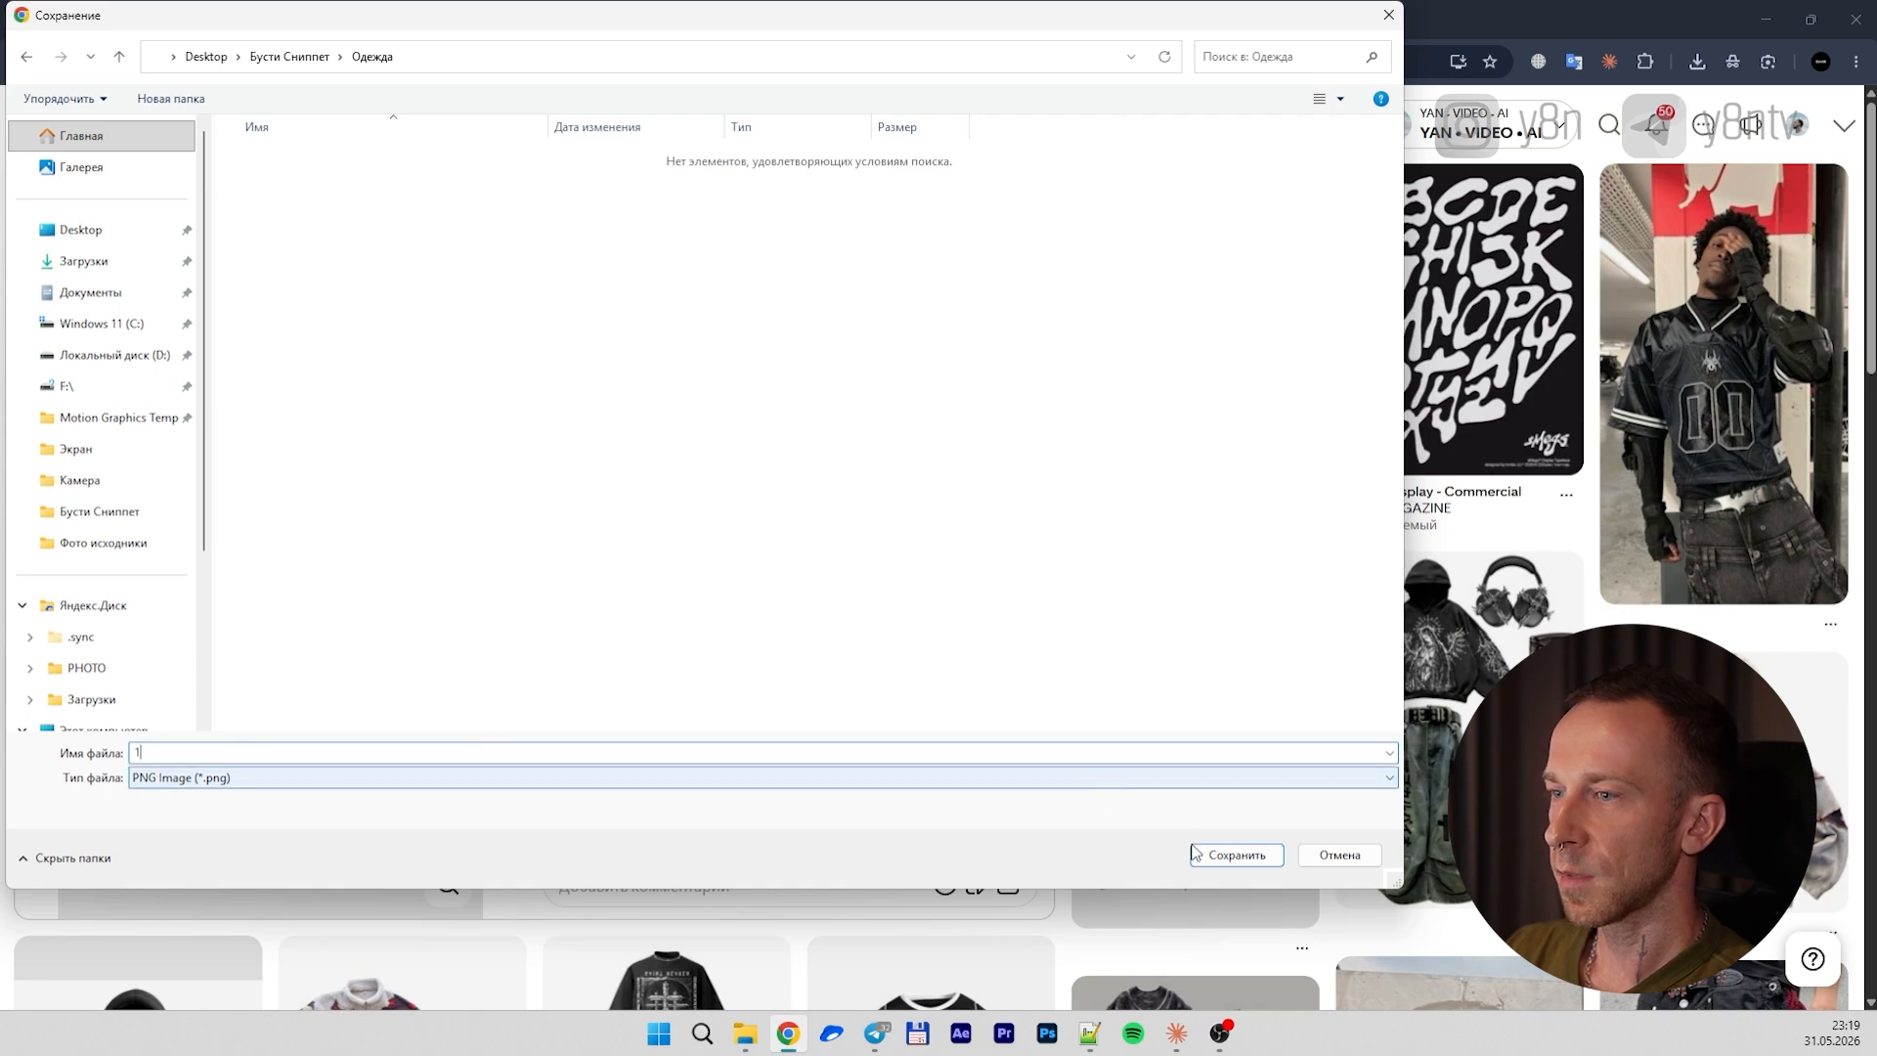
click(1261, 855)
Open the pin with the black hoodie, headphones and green wide pants and save its image as 2 in the Одежда folder
click(1447, 631)
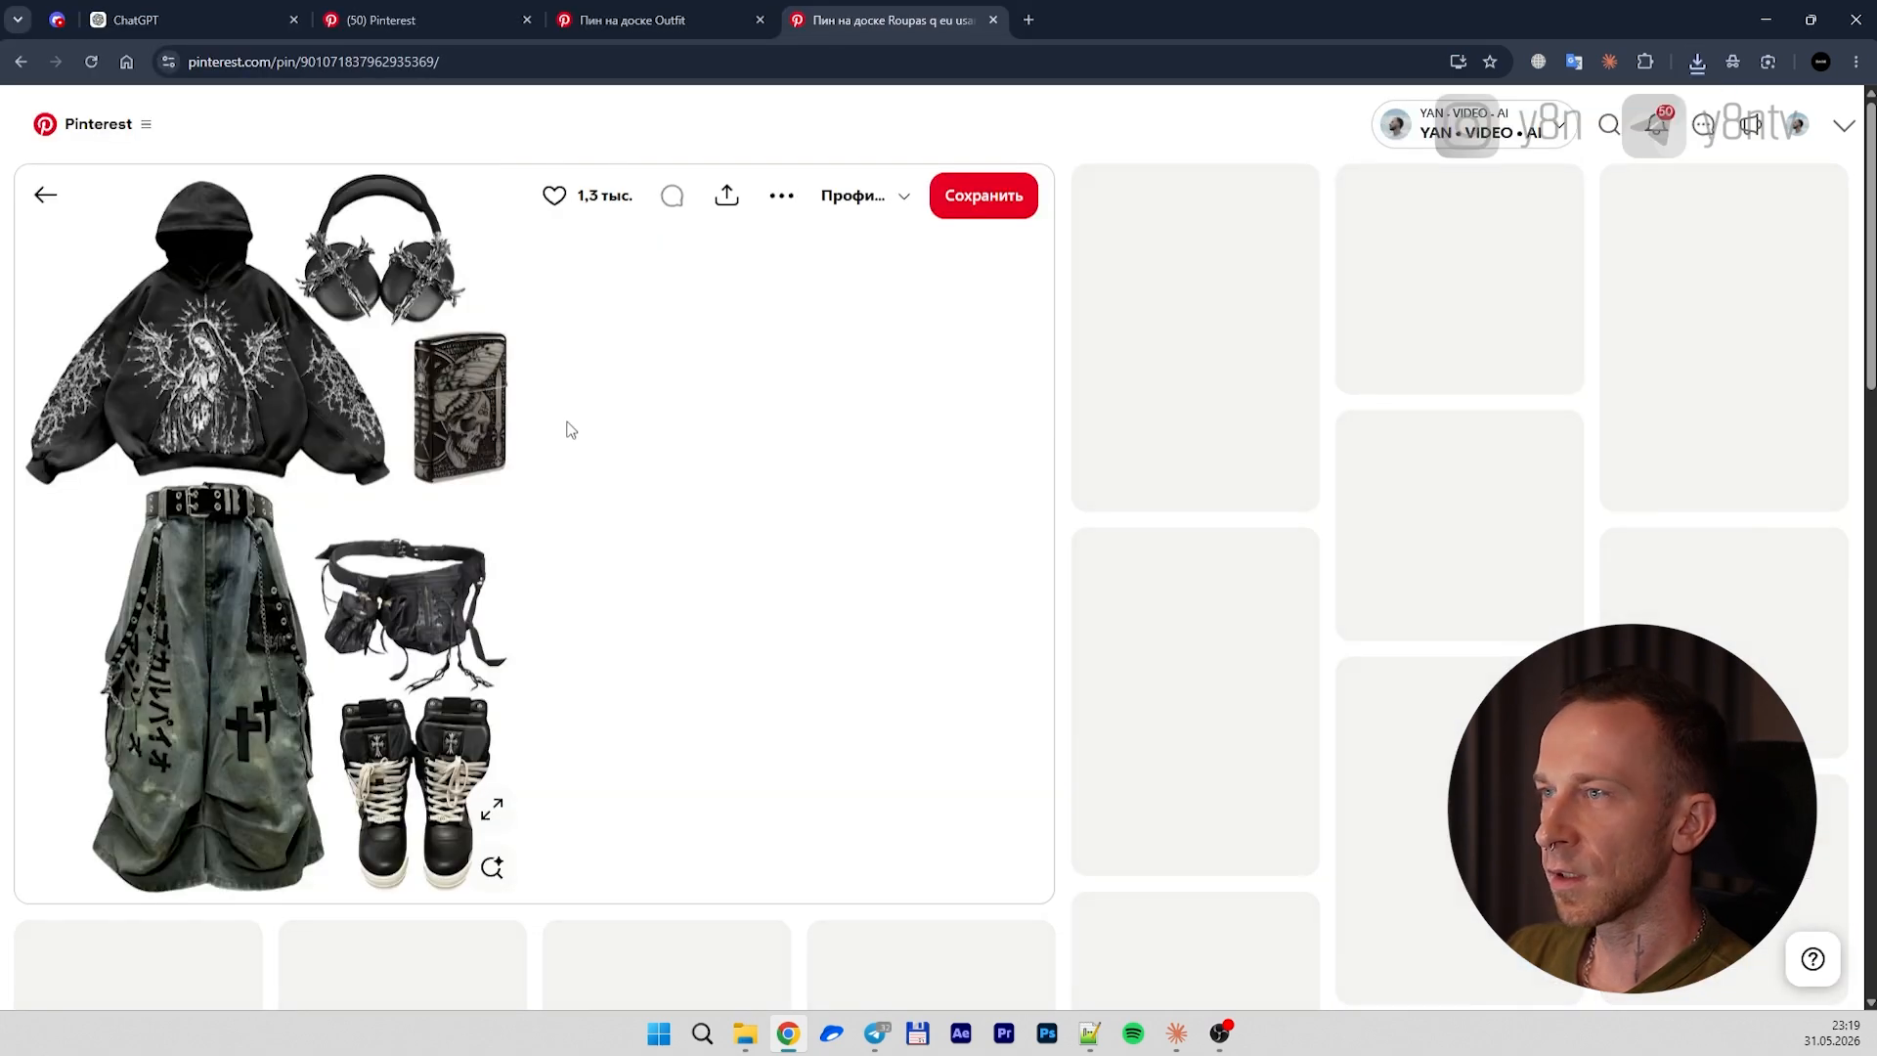
right_click(283, 389)
click(391, 448)
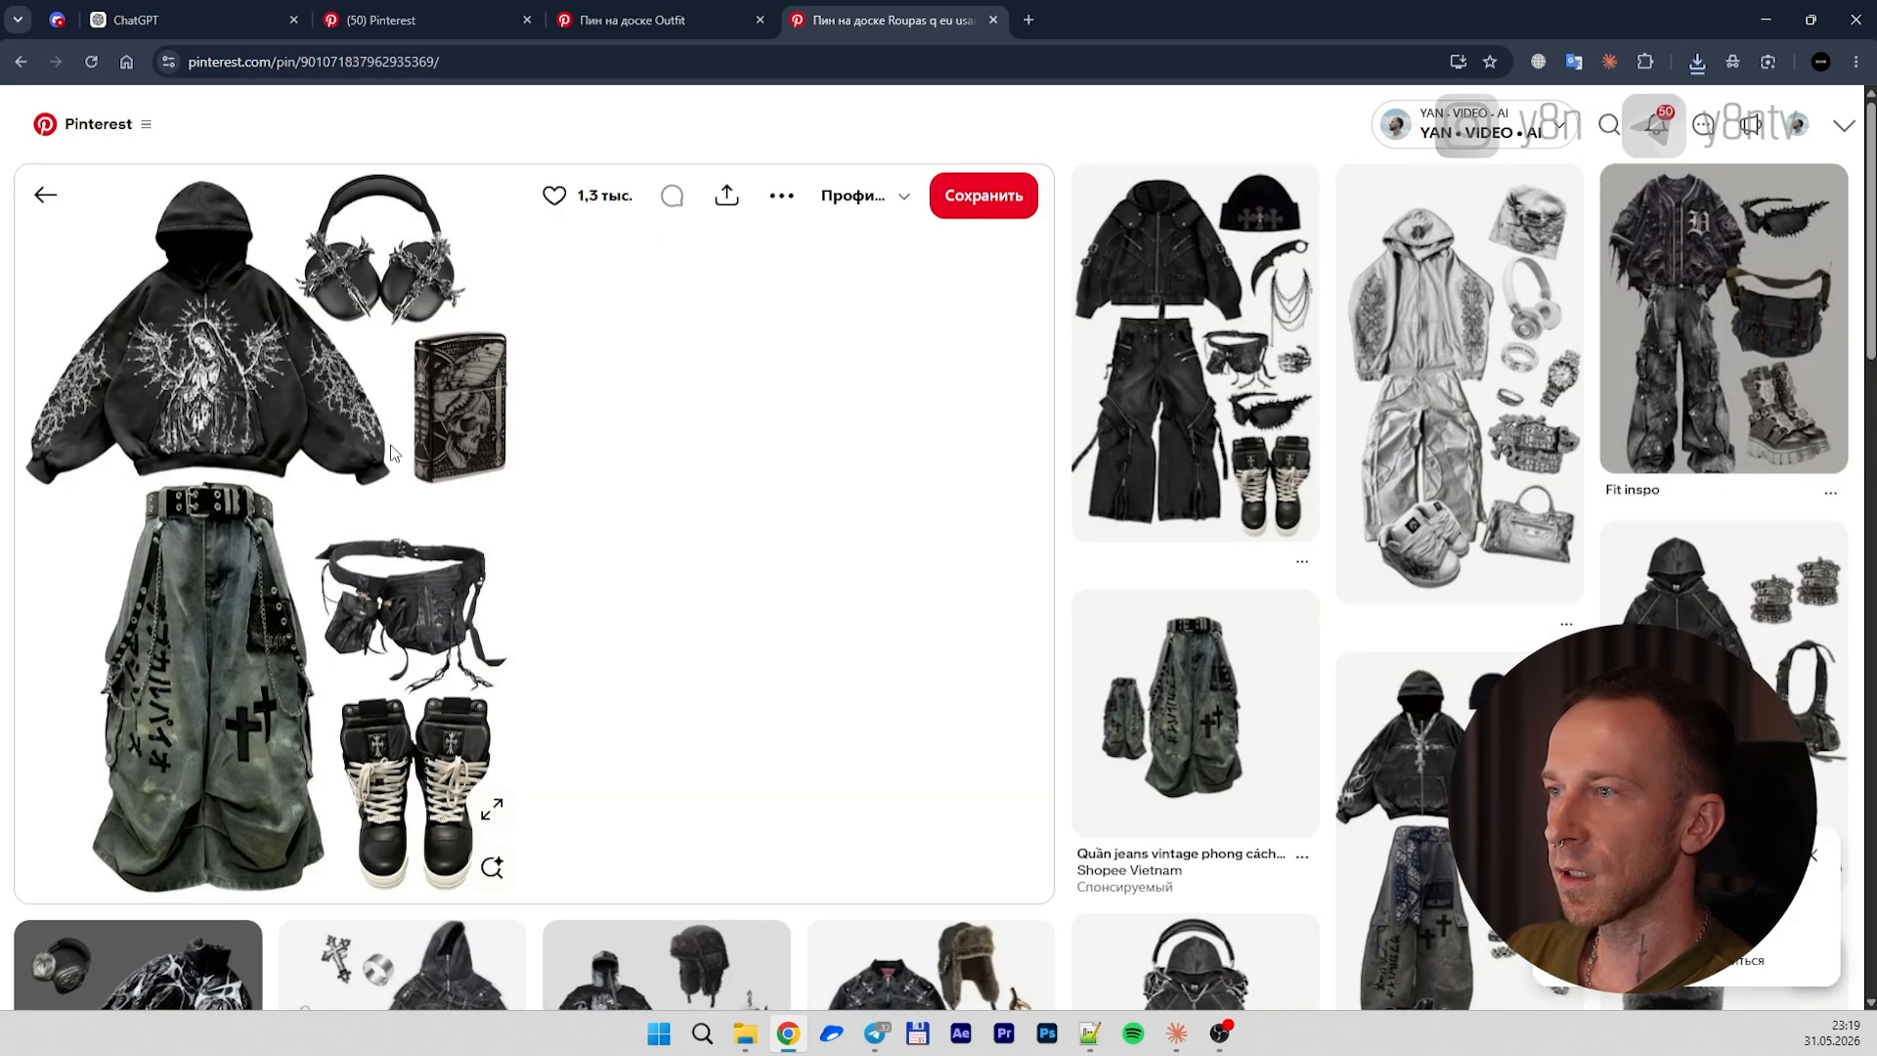
text(2)
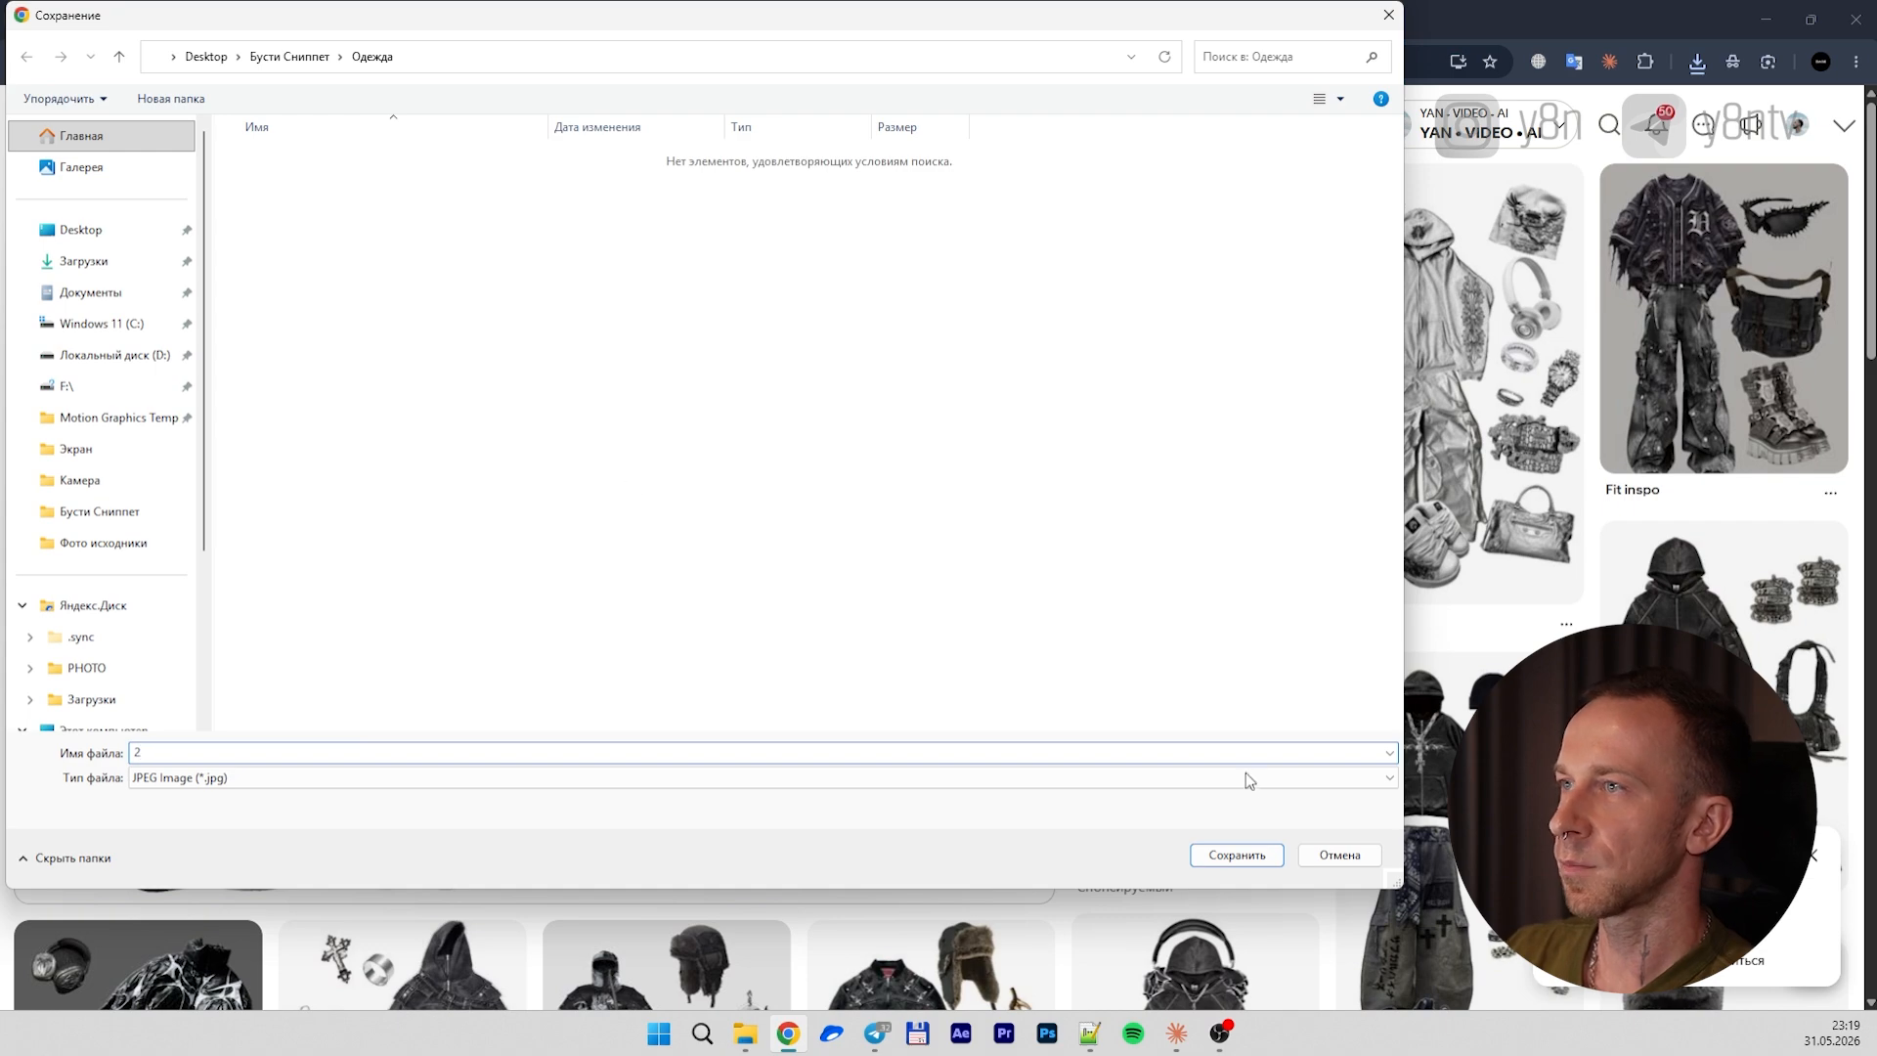
click(1237, 854)
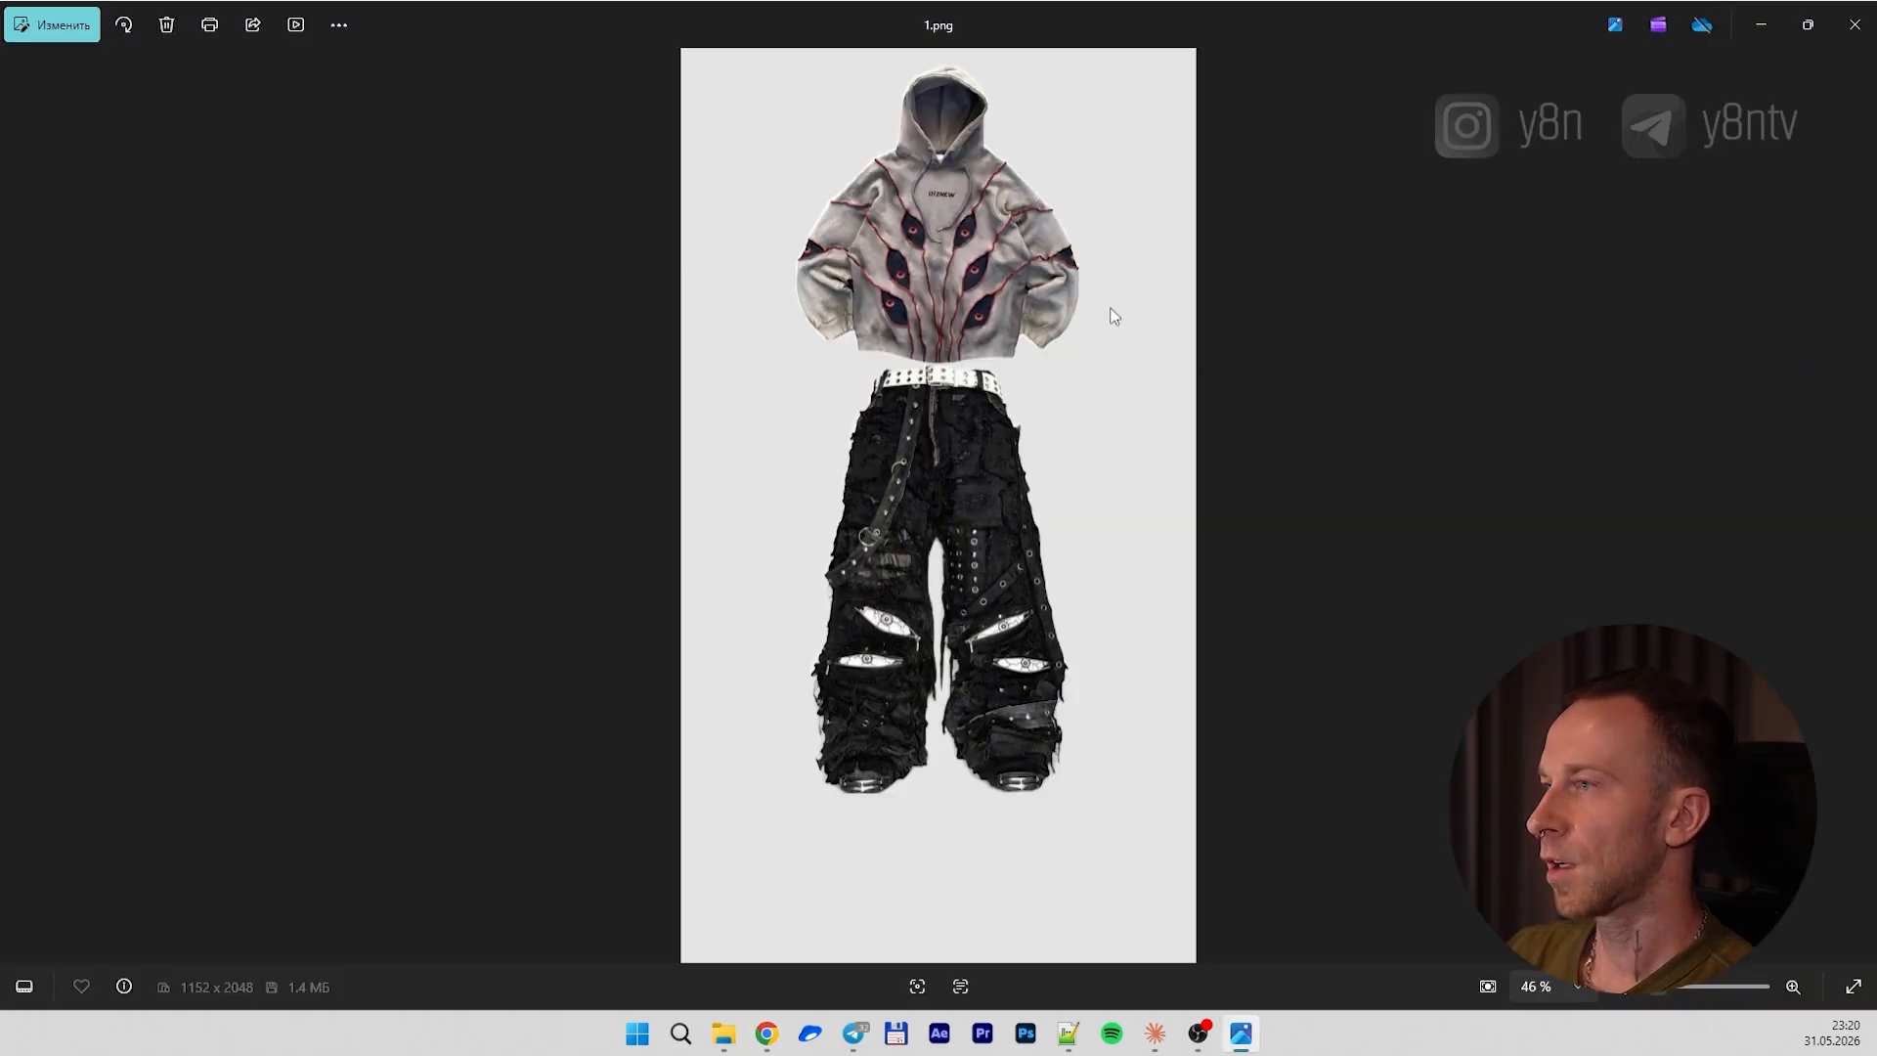
View the saved outfit images 1.png and 2.jpg, close the viewer and open the "Фото исходники" folder from Бусти Сниппет
key(Right)
click(1854, 24)
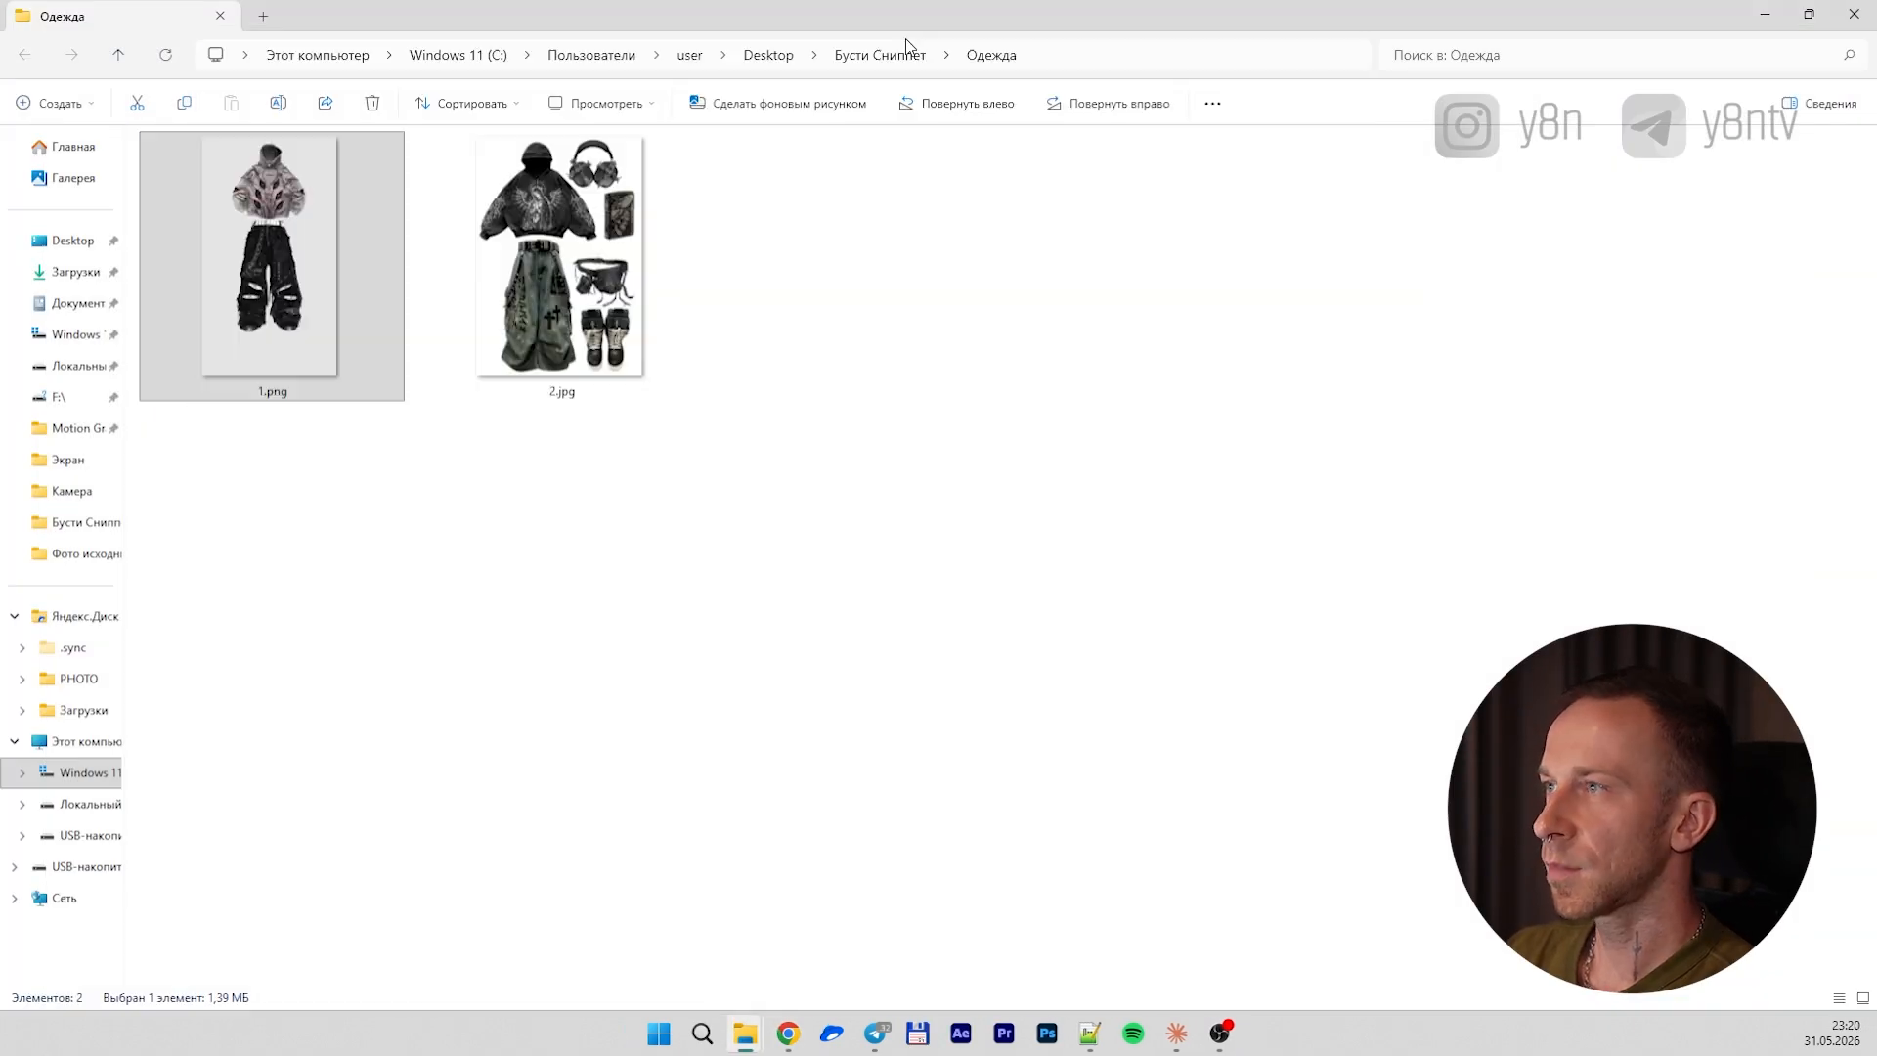
click(908, 54)
double_click(225, 246)
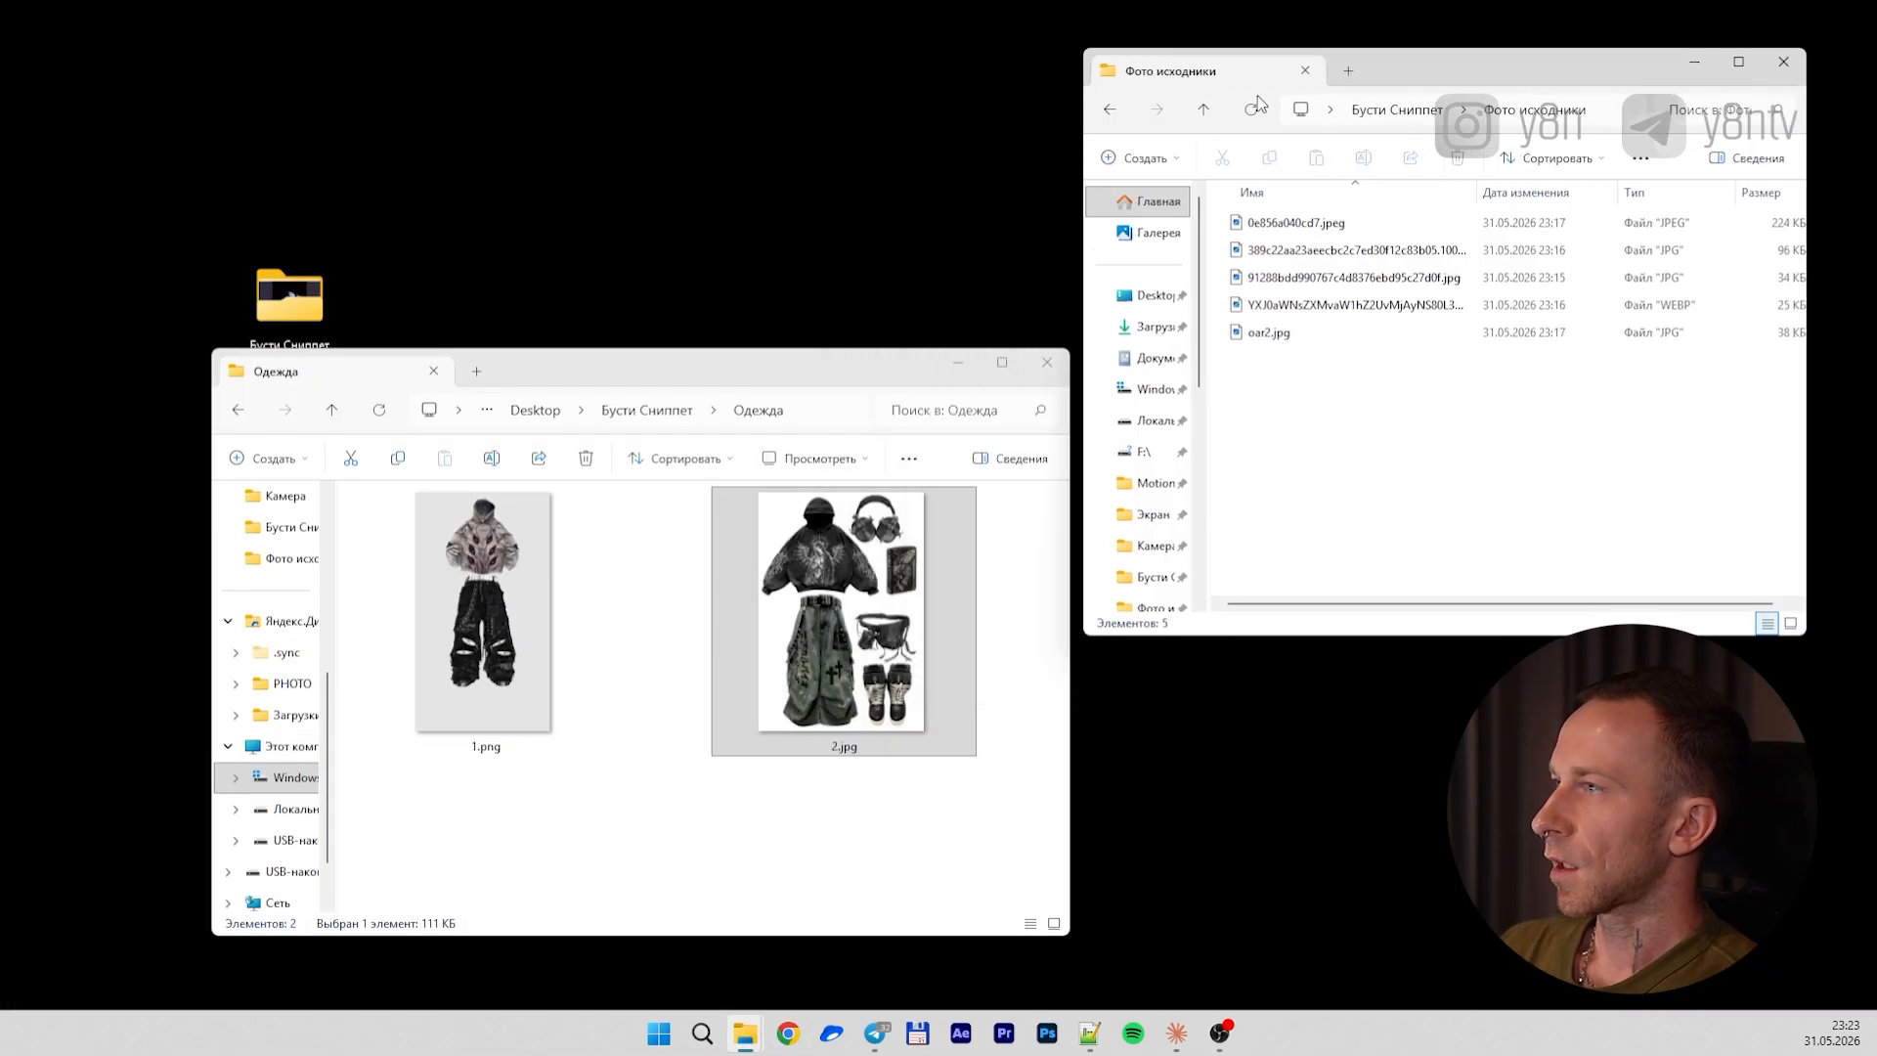
Arrange the Одежда folder, the Mixer AI bot chat in Telegram and the "Фото исходники" folder side by side in three columns
drag(1418, 71, 1260, 93)
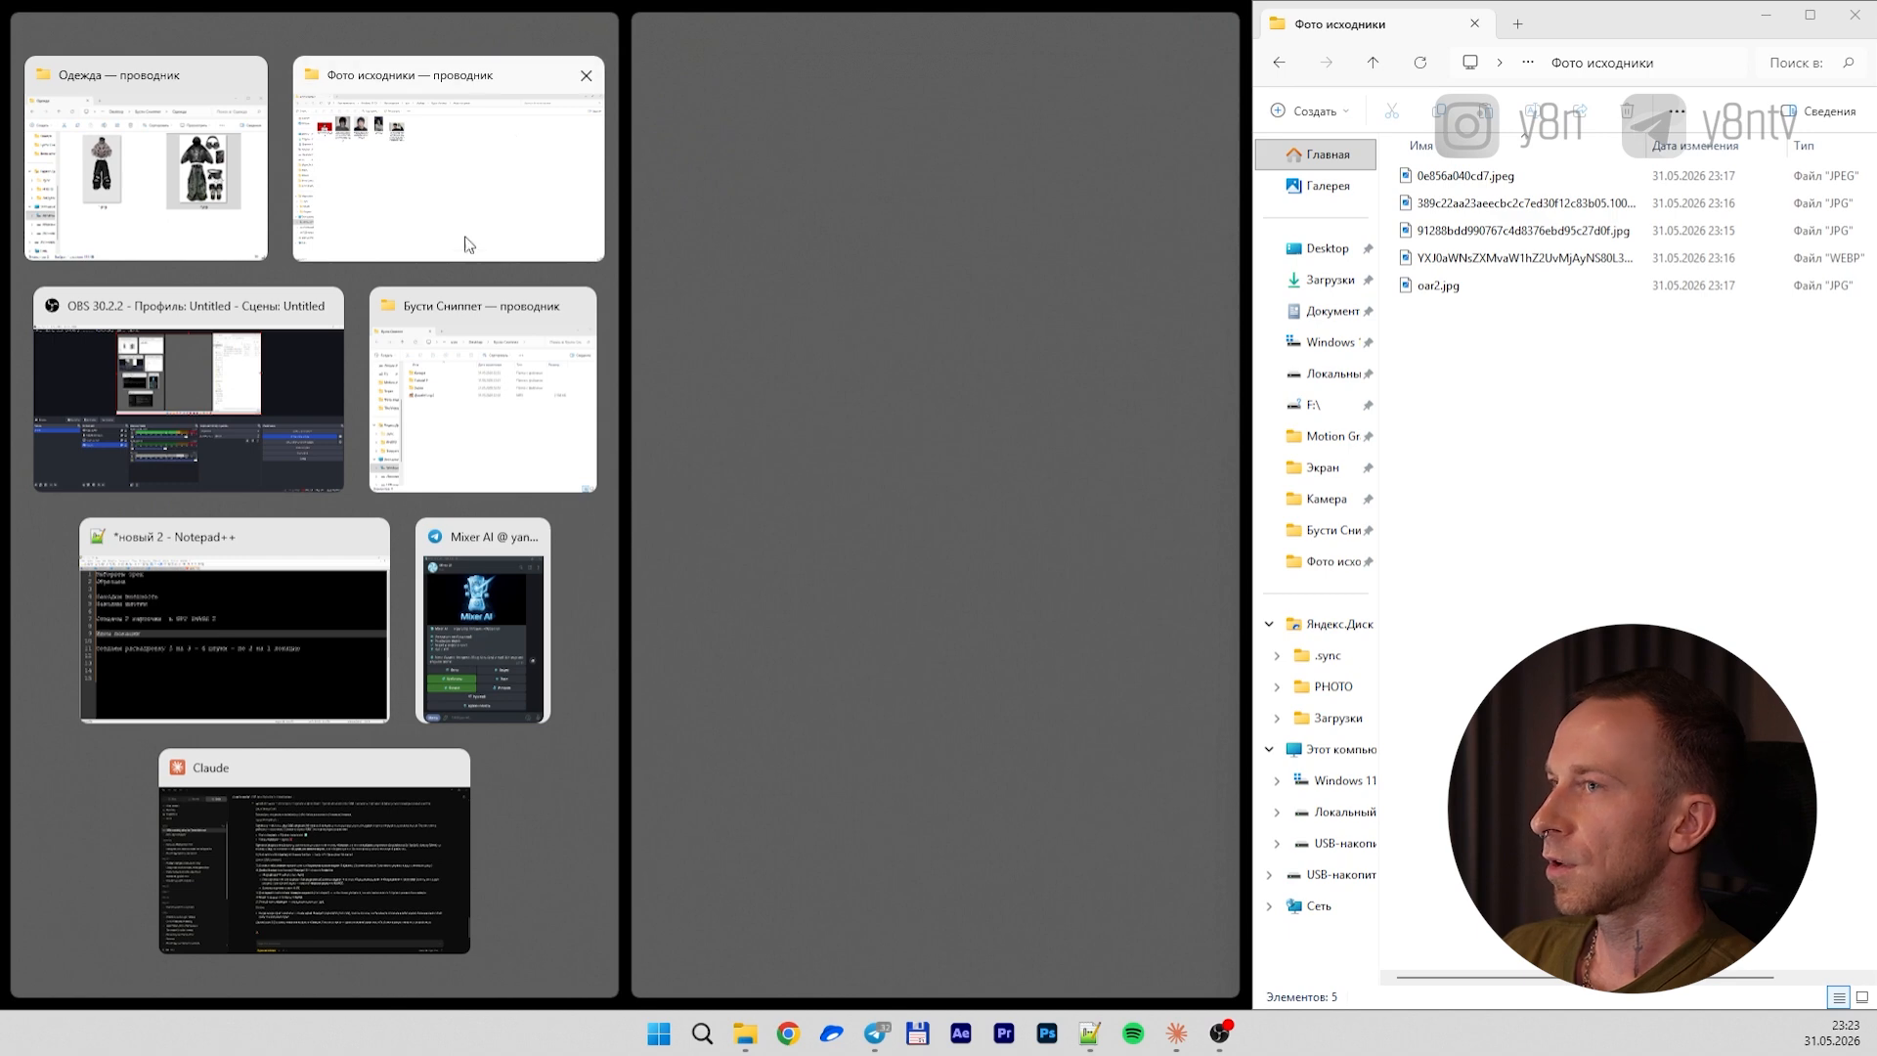
click(200, 176)
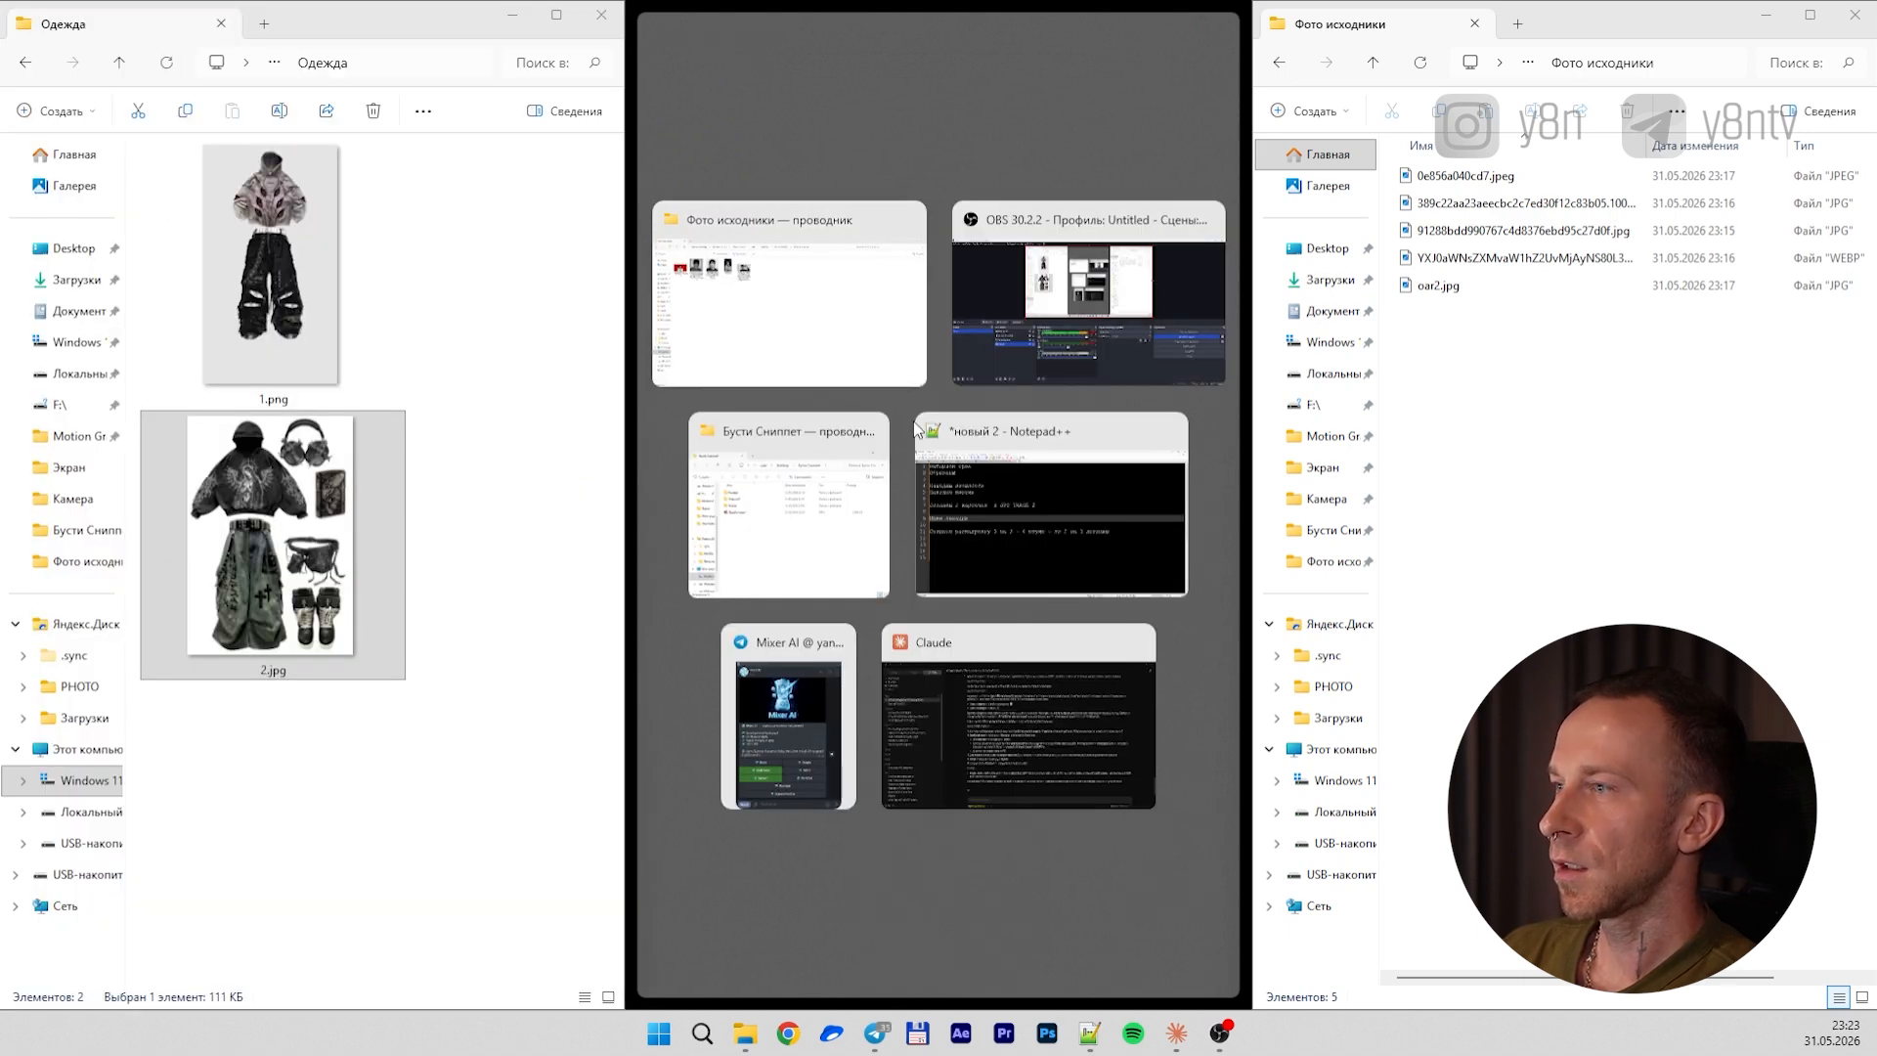
click(782, 691)
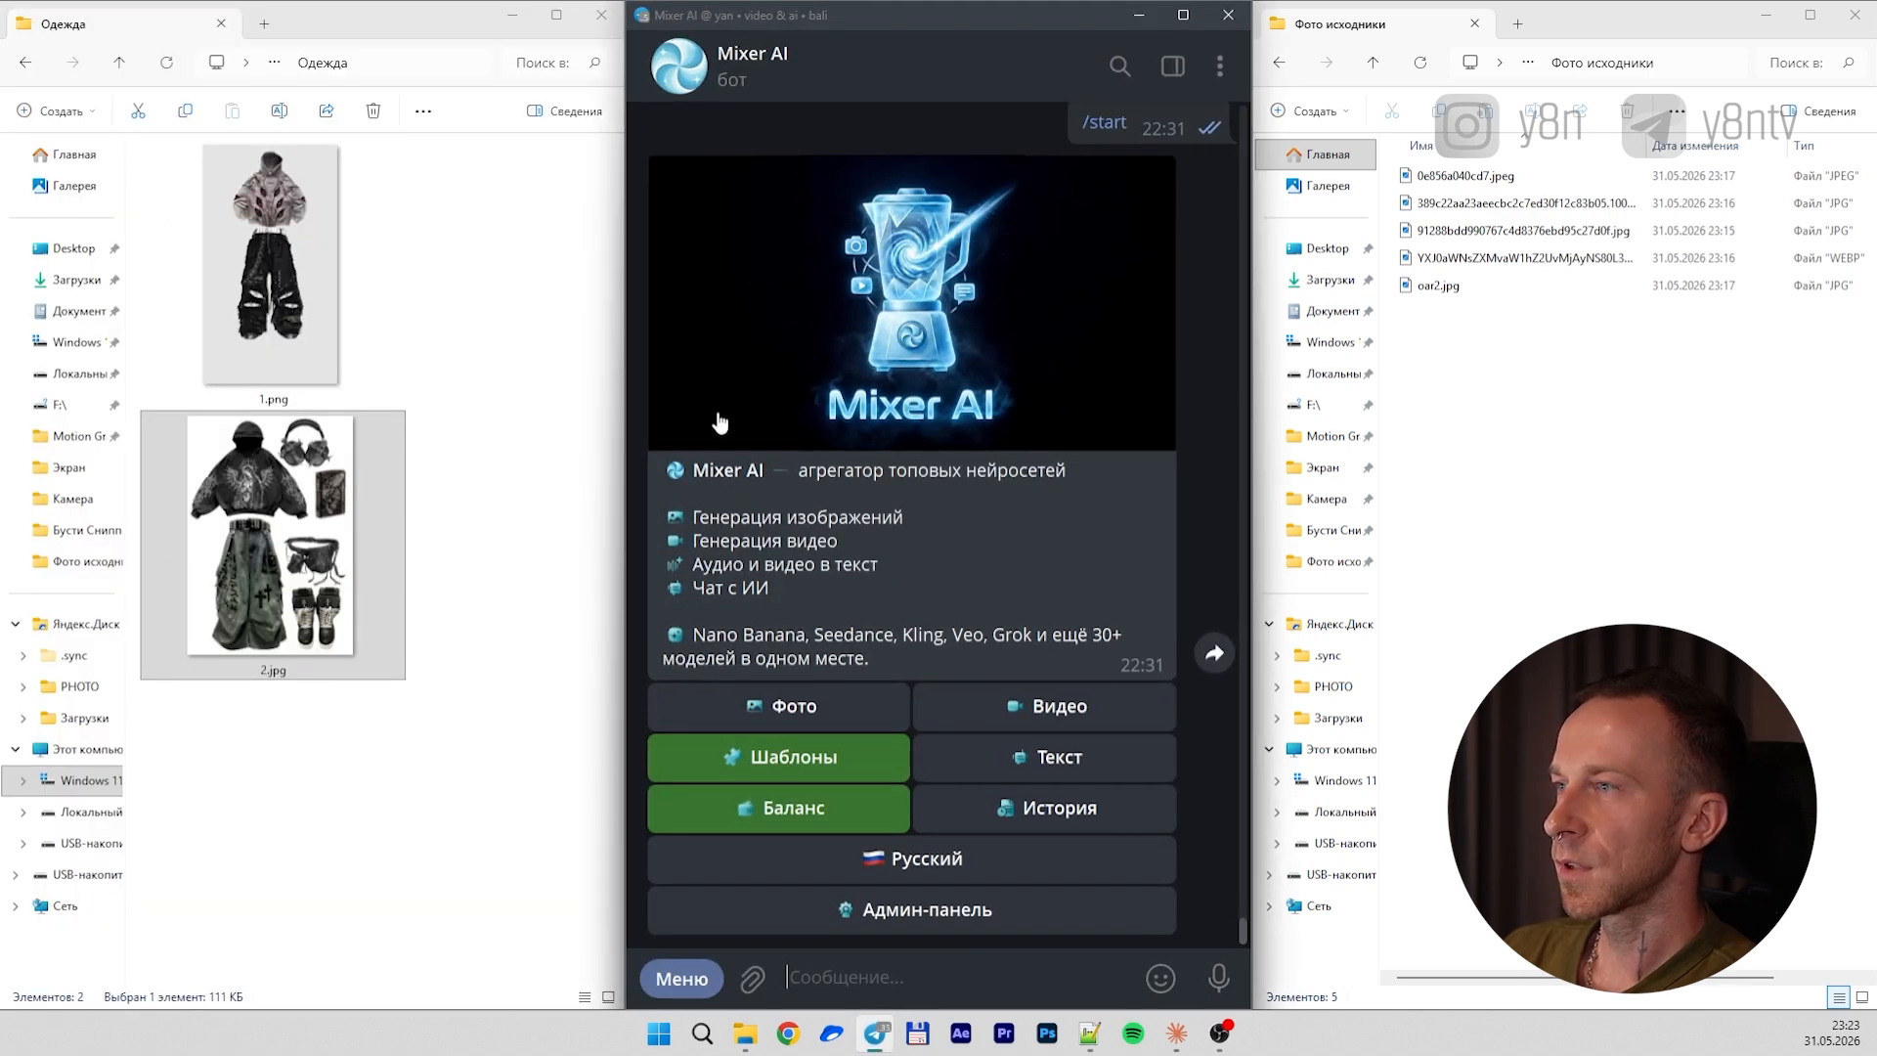
click(544, 272)
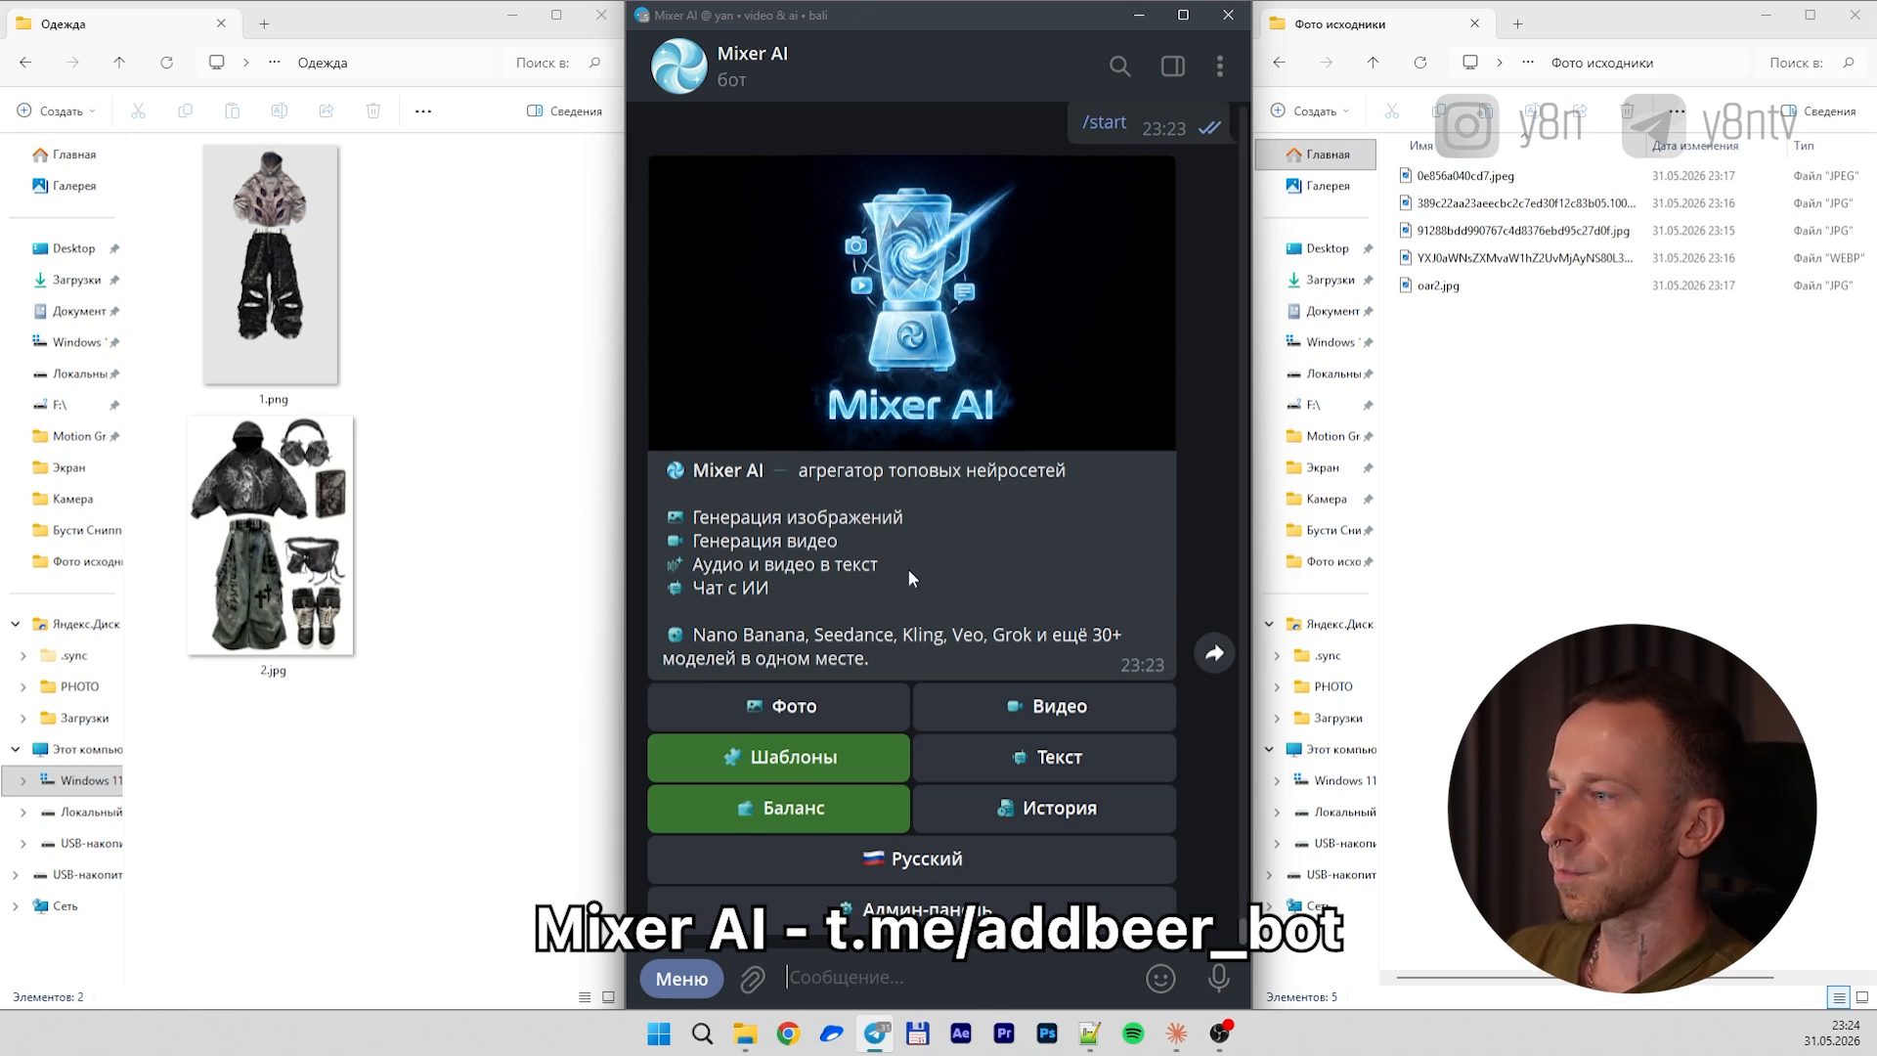
Choose photo generation with GPT Image 2 in the Mixer AI bot and set a 16:9 aspect ratio and 4K resolution
click(867, 711)
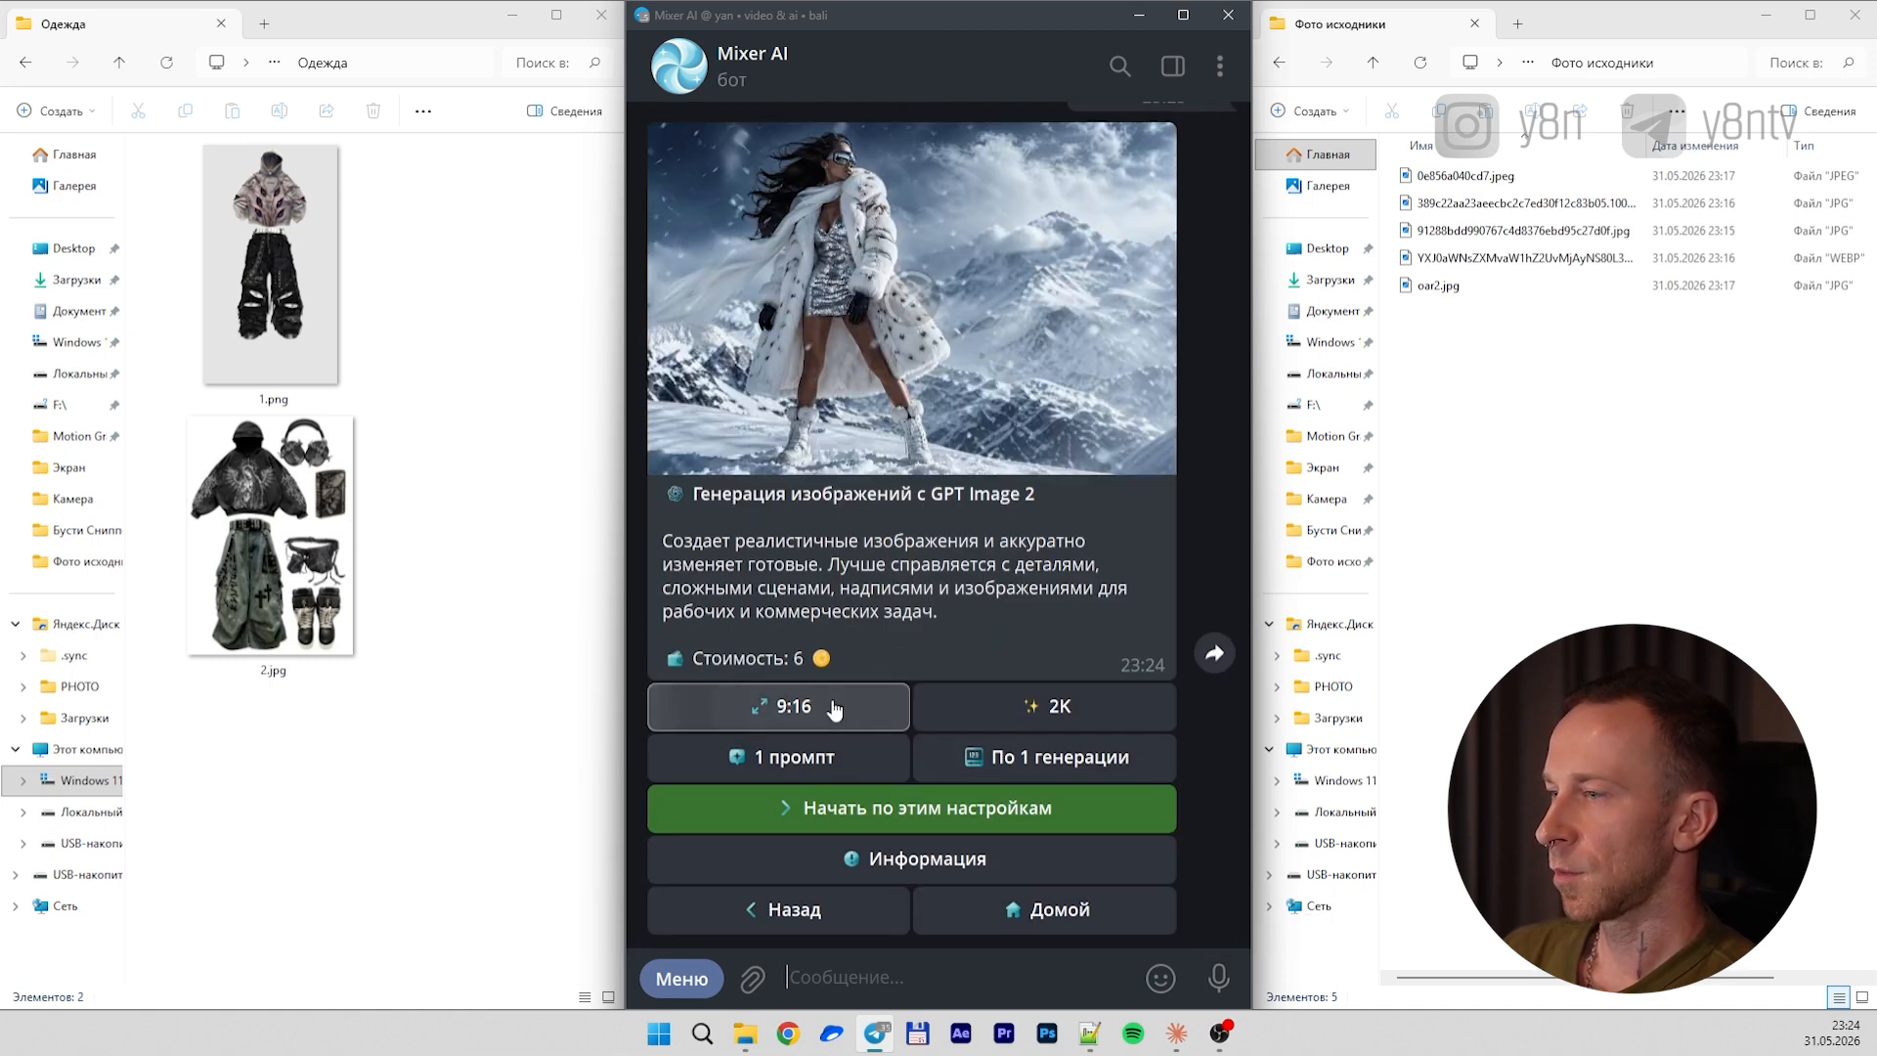
click(863, 686)
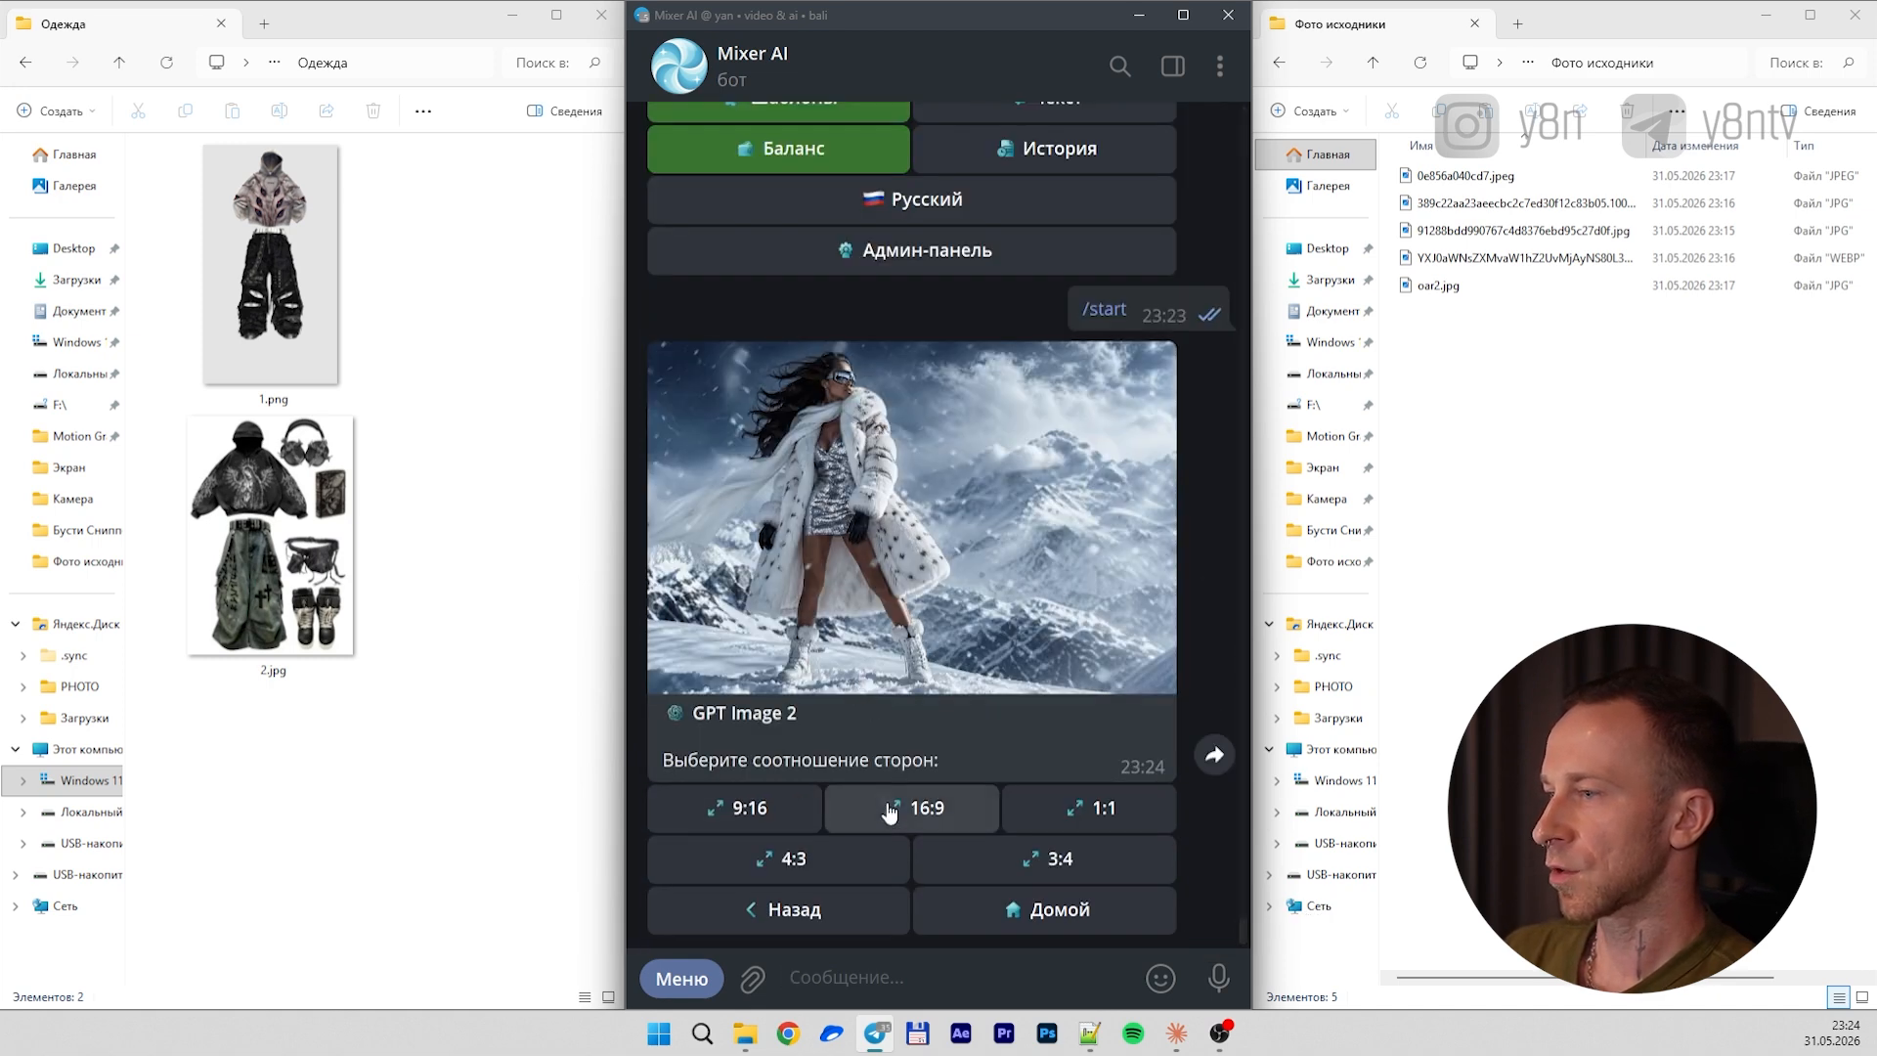
click(918, 807)
click(997, 712)
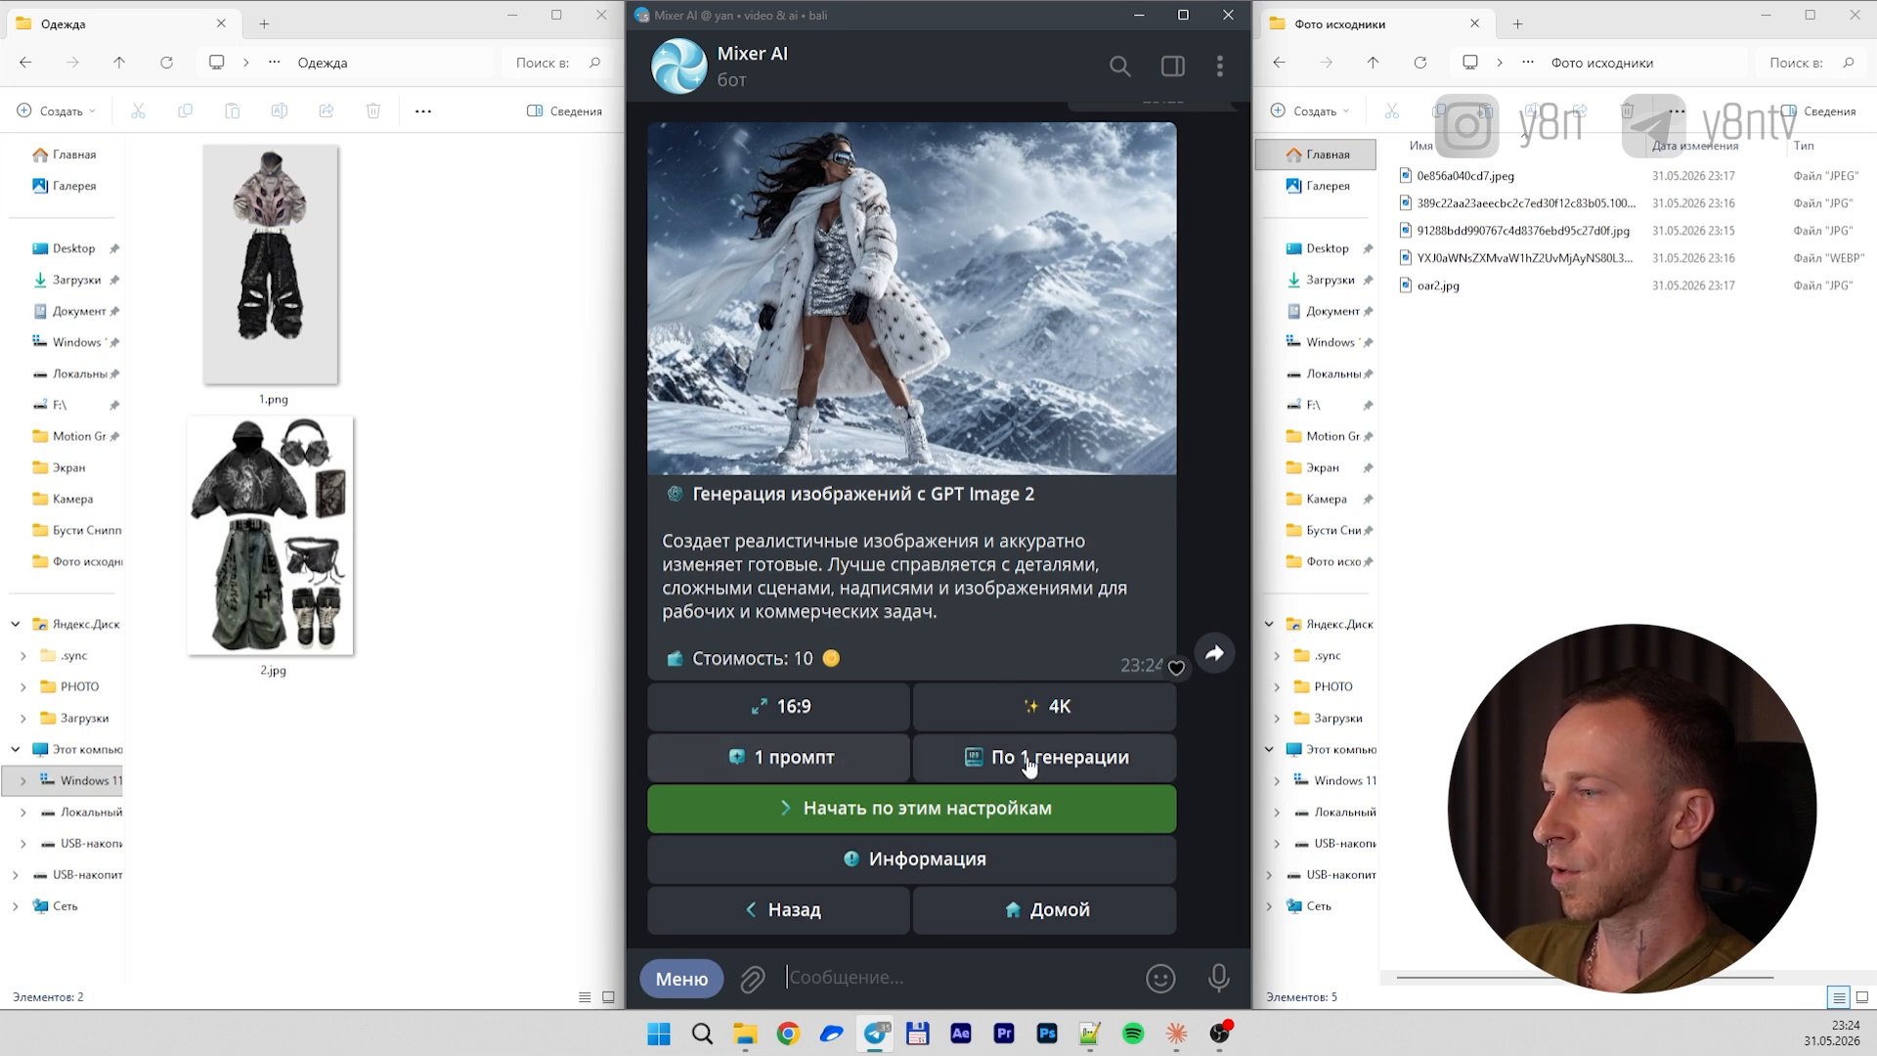
Start GPT Image 2 with the chosen settings and send the five source photos plus outfit image 1.png as grouped references
click(880, 800)
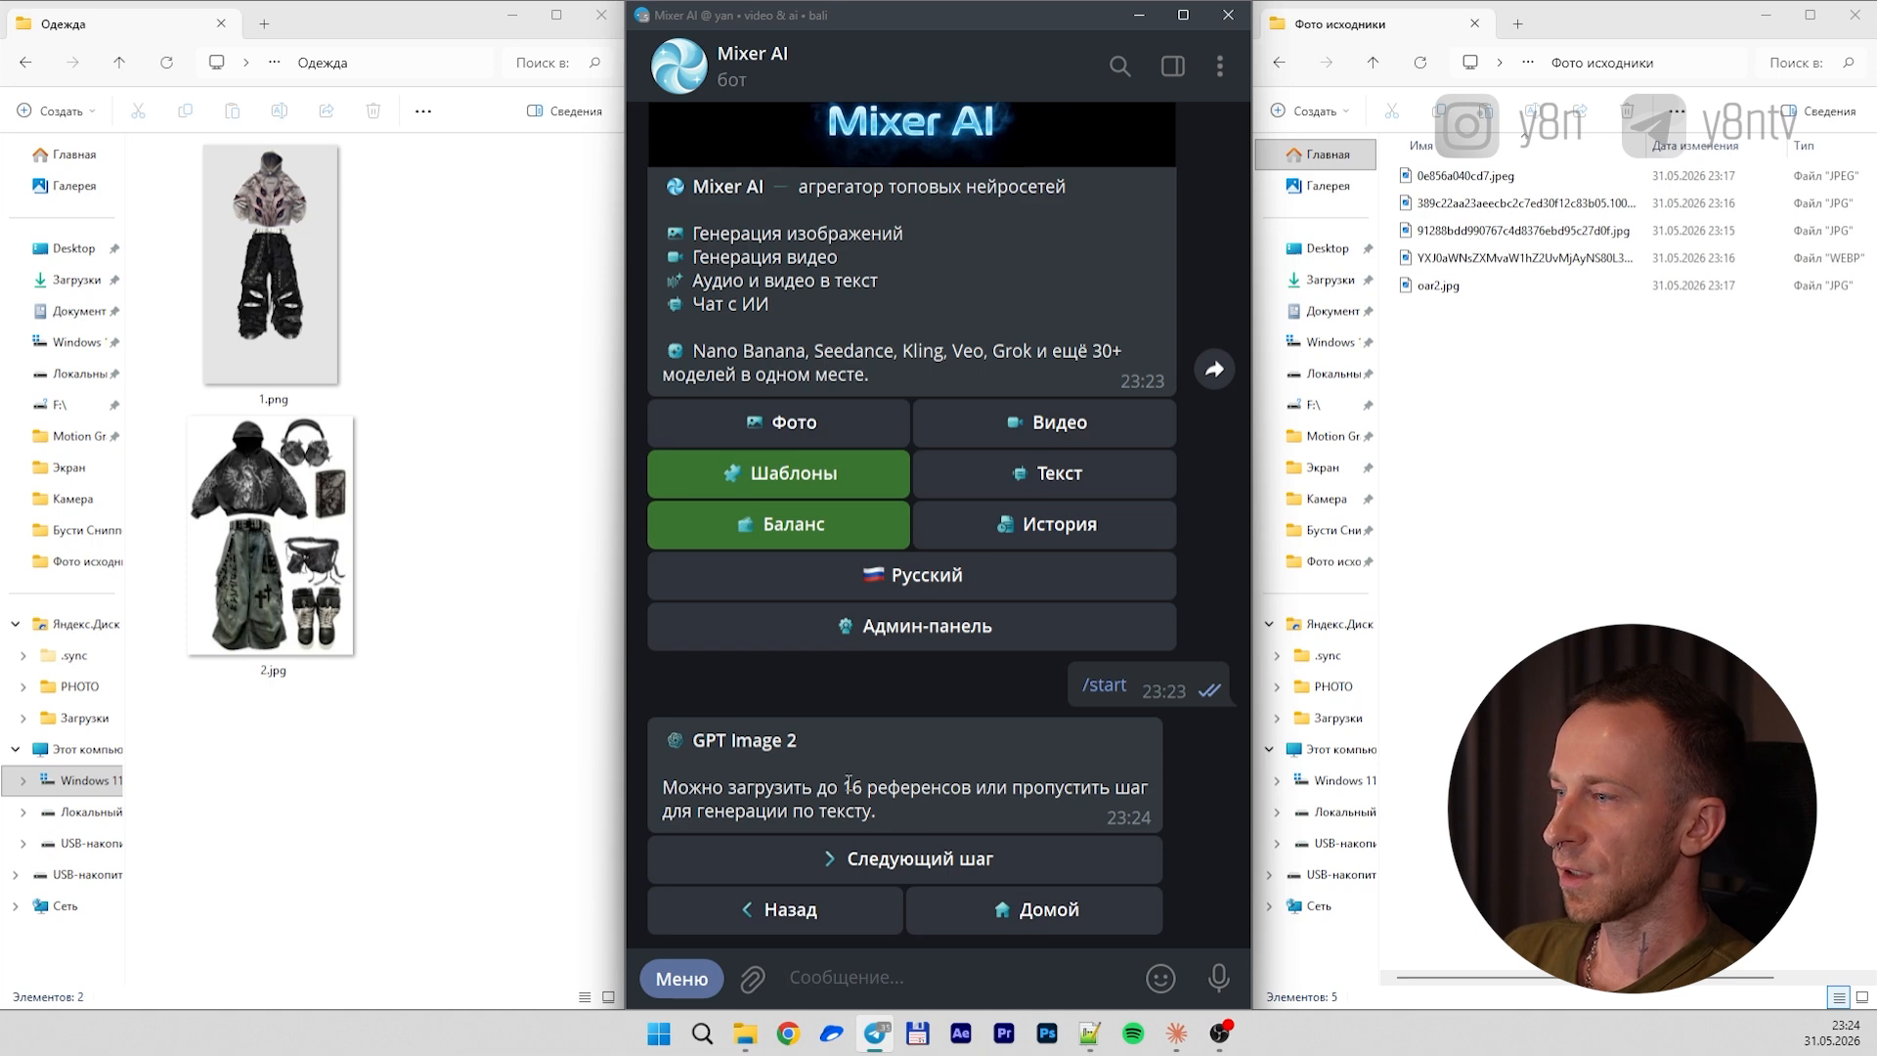
drag(1701, 582, 1382, 164)
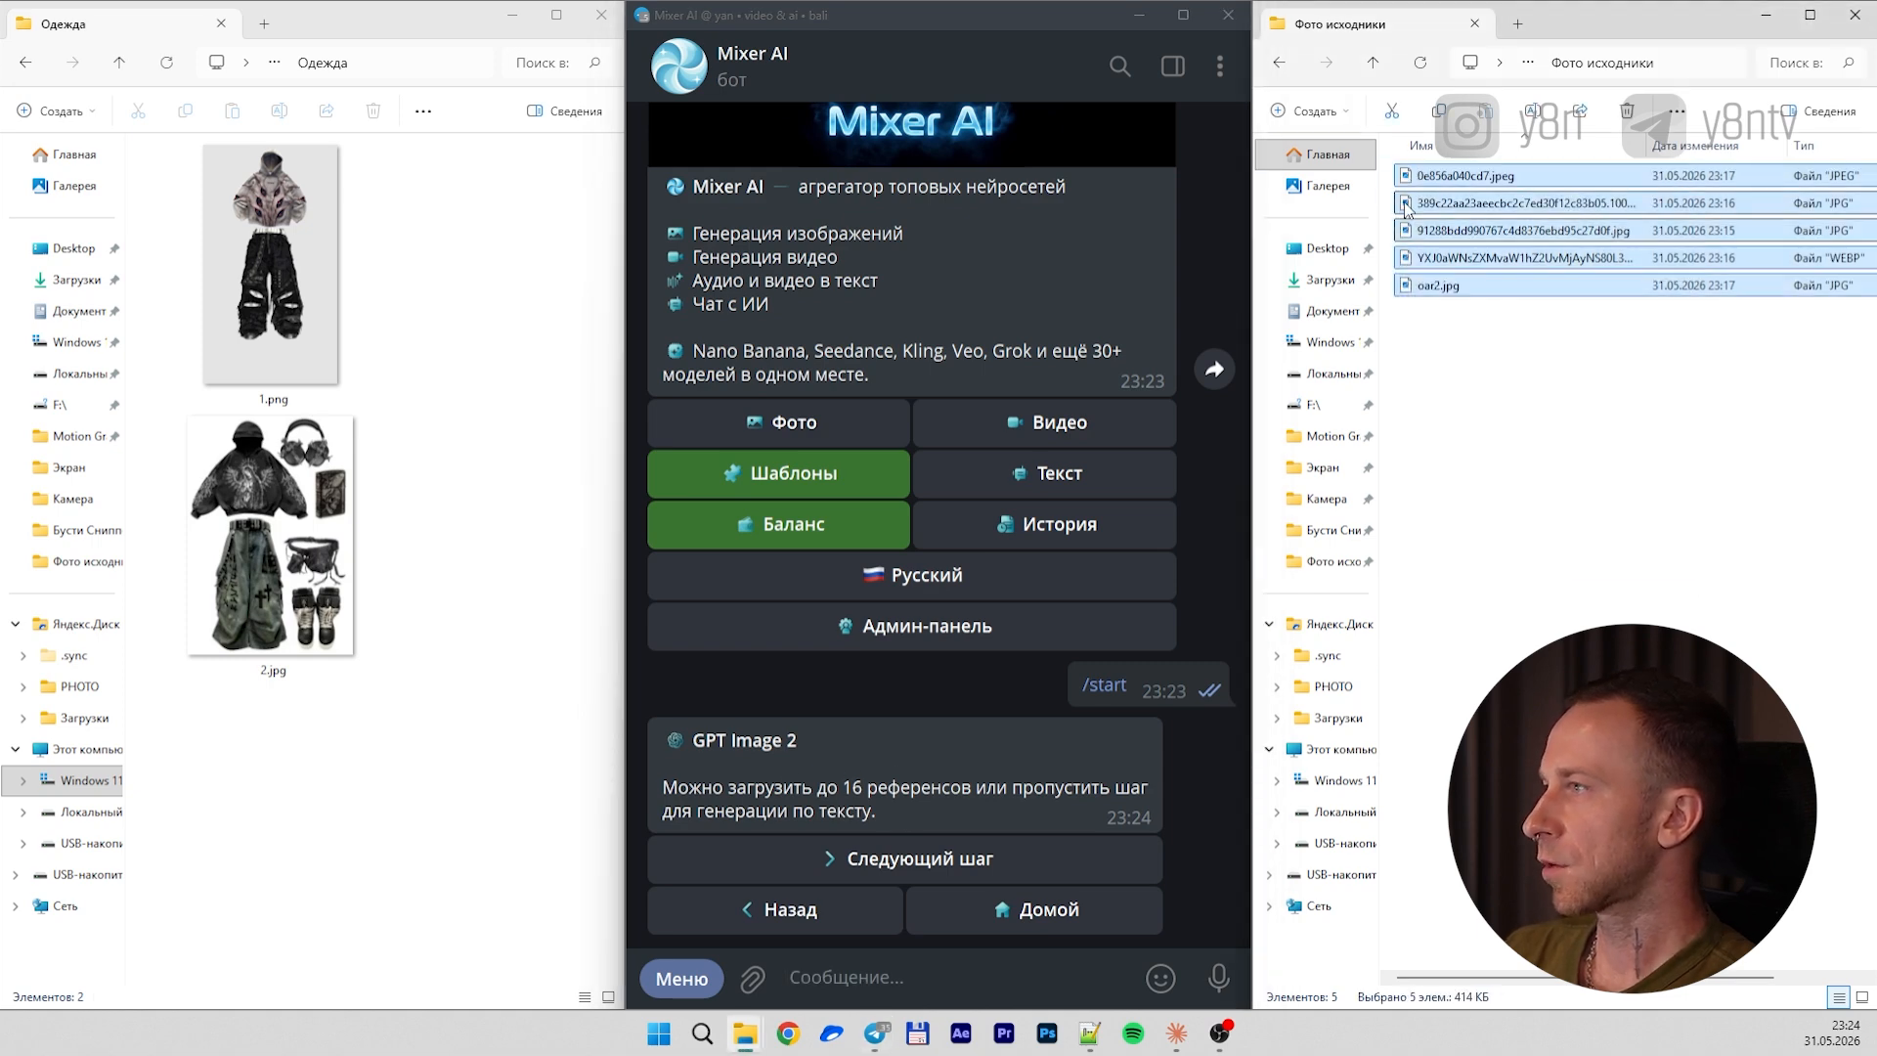
drag(1408, 258, 892, 794)
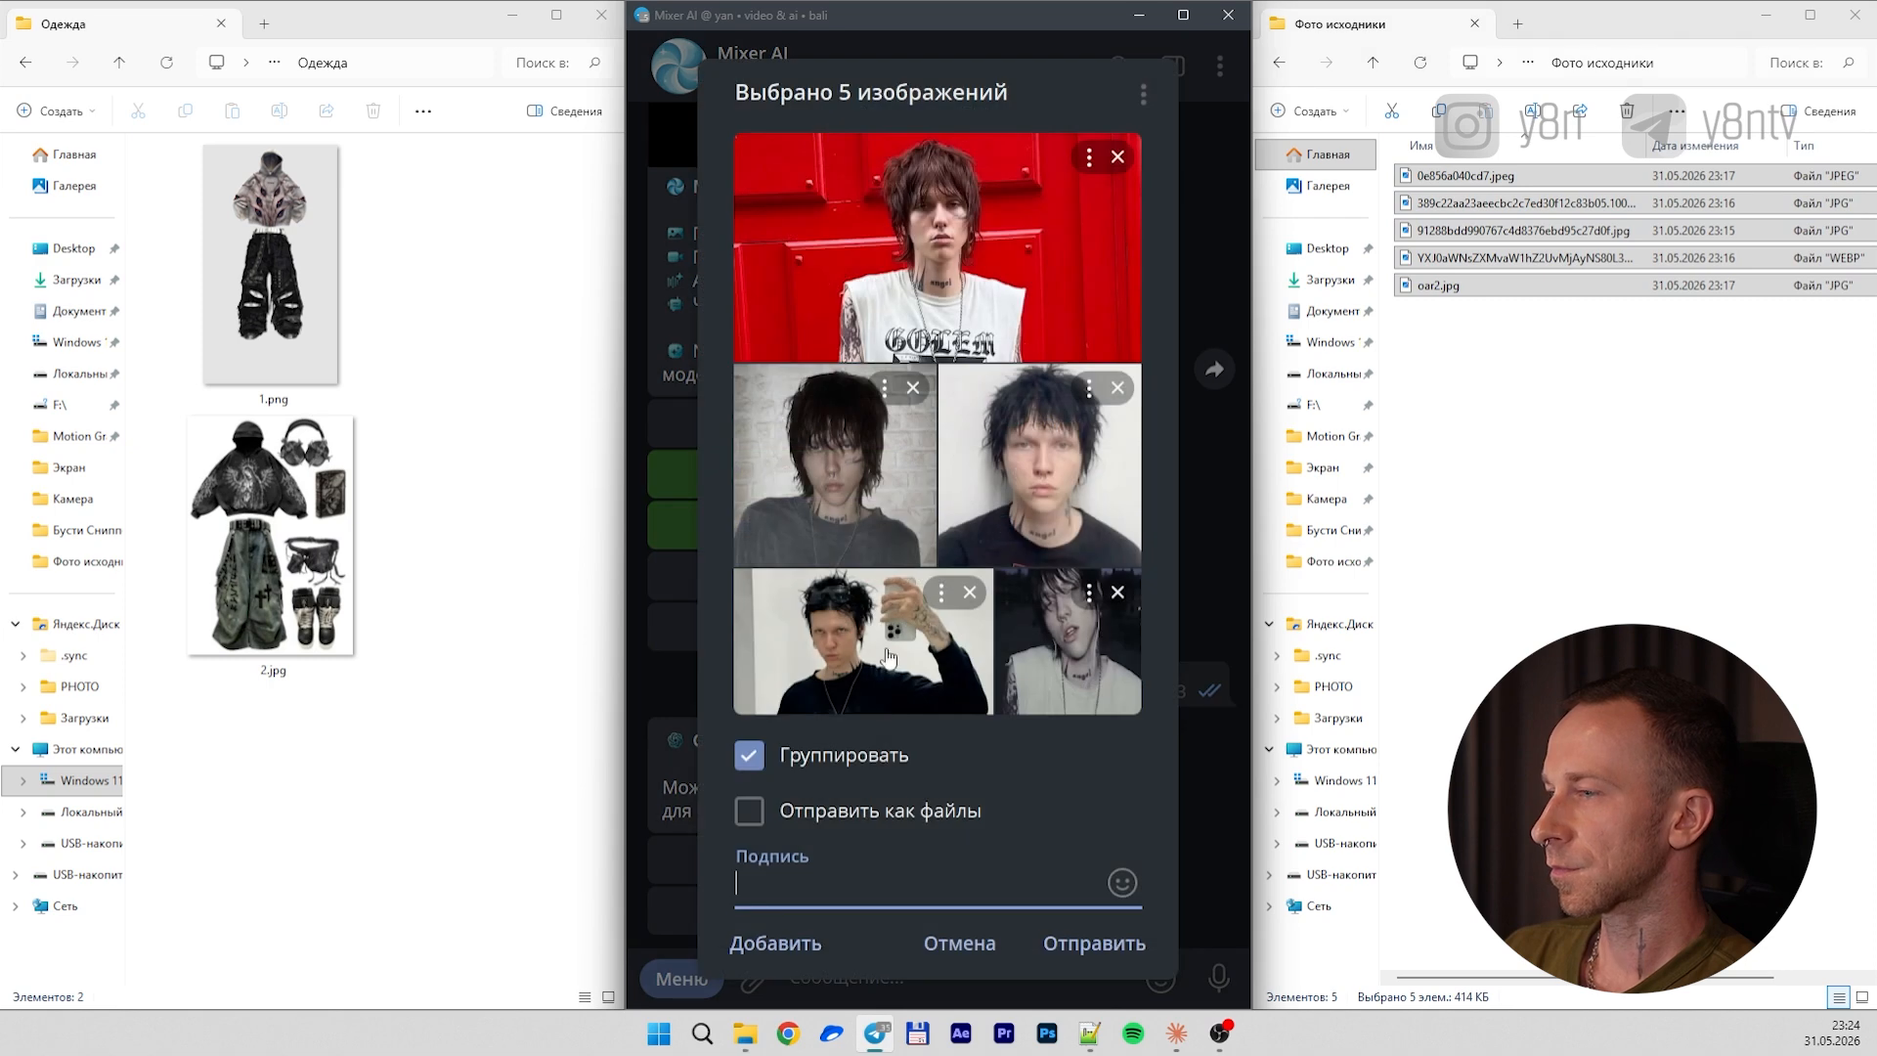
drag(323, 259, 1076, 921)
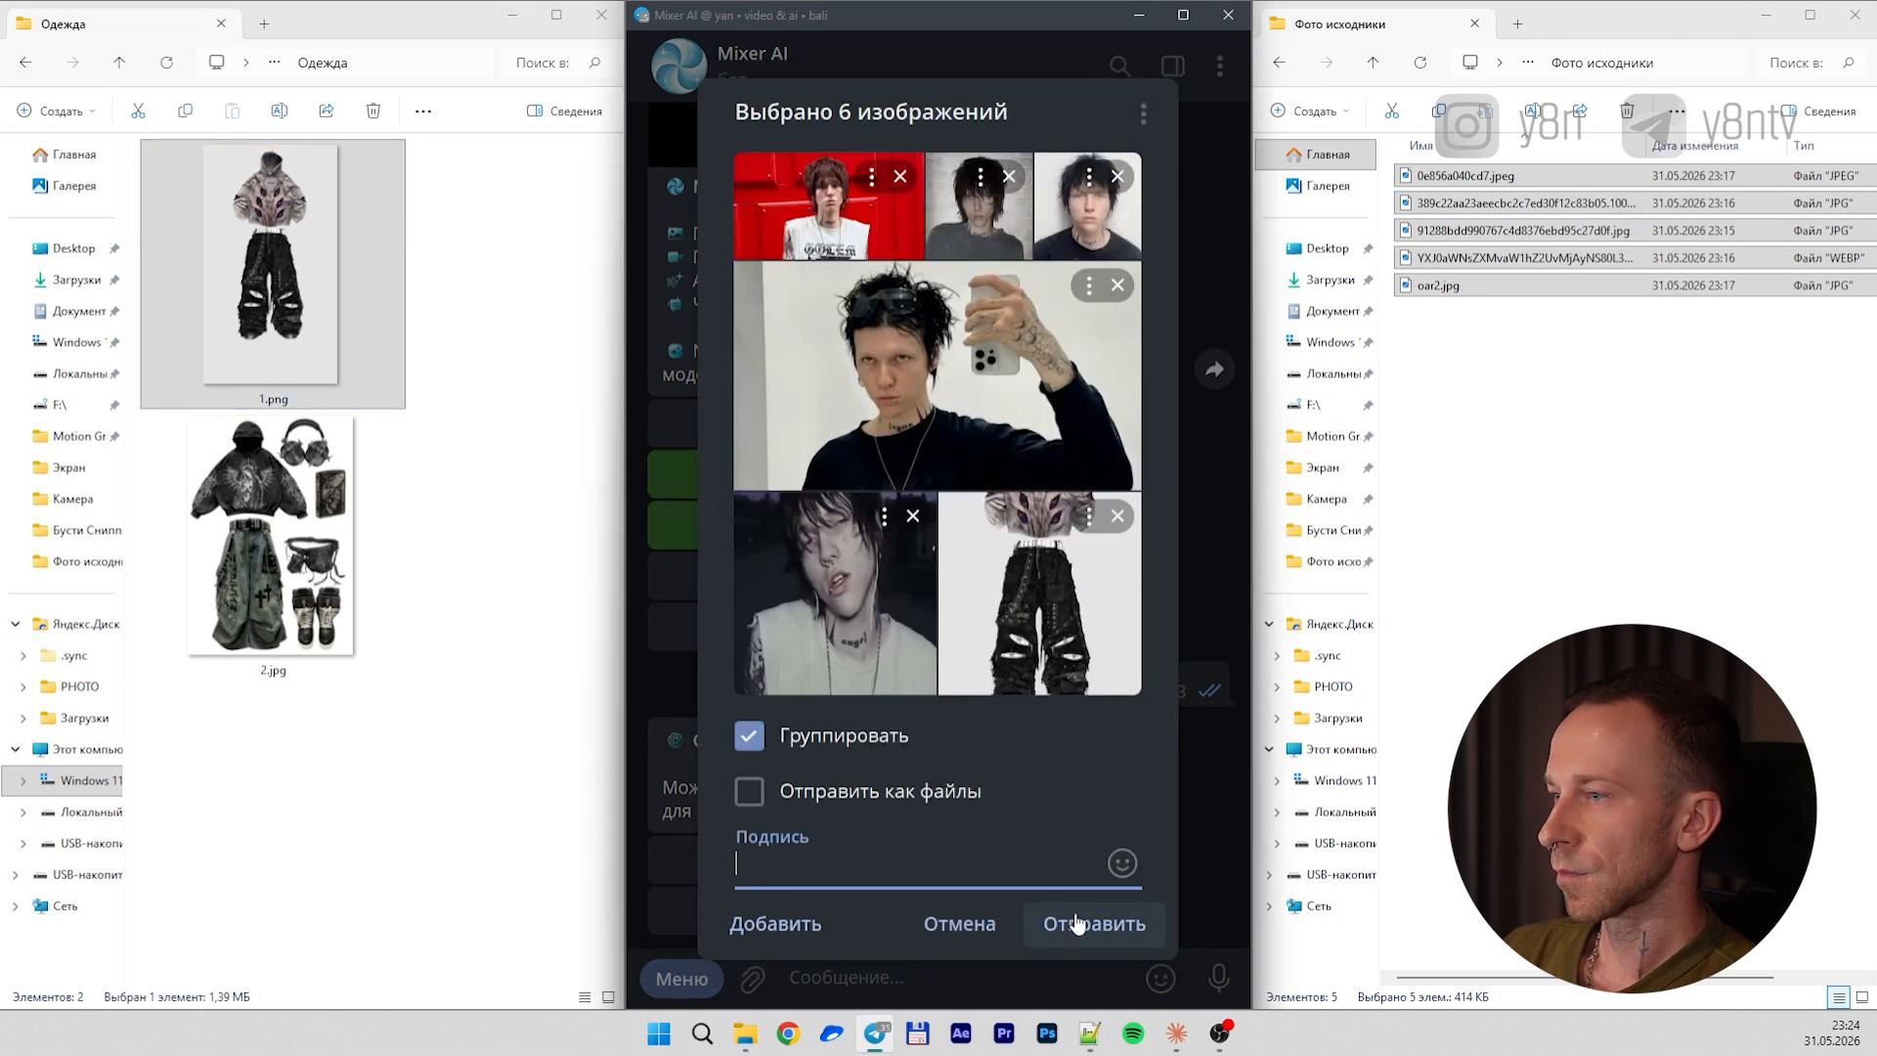
click(1076, 921)
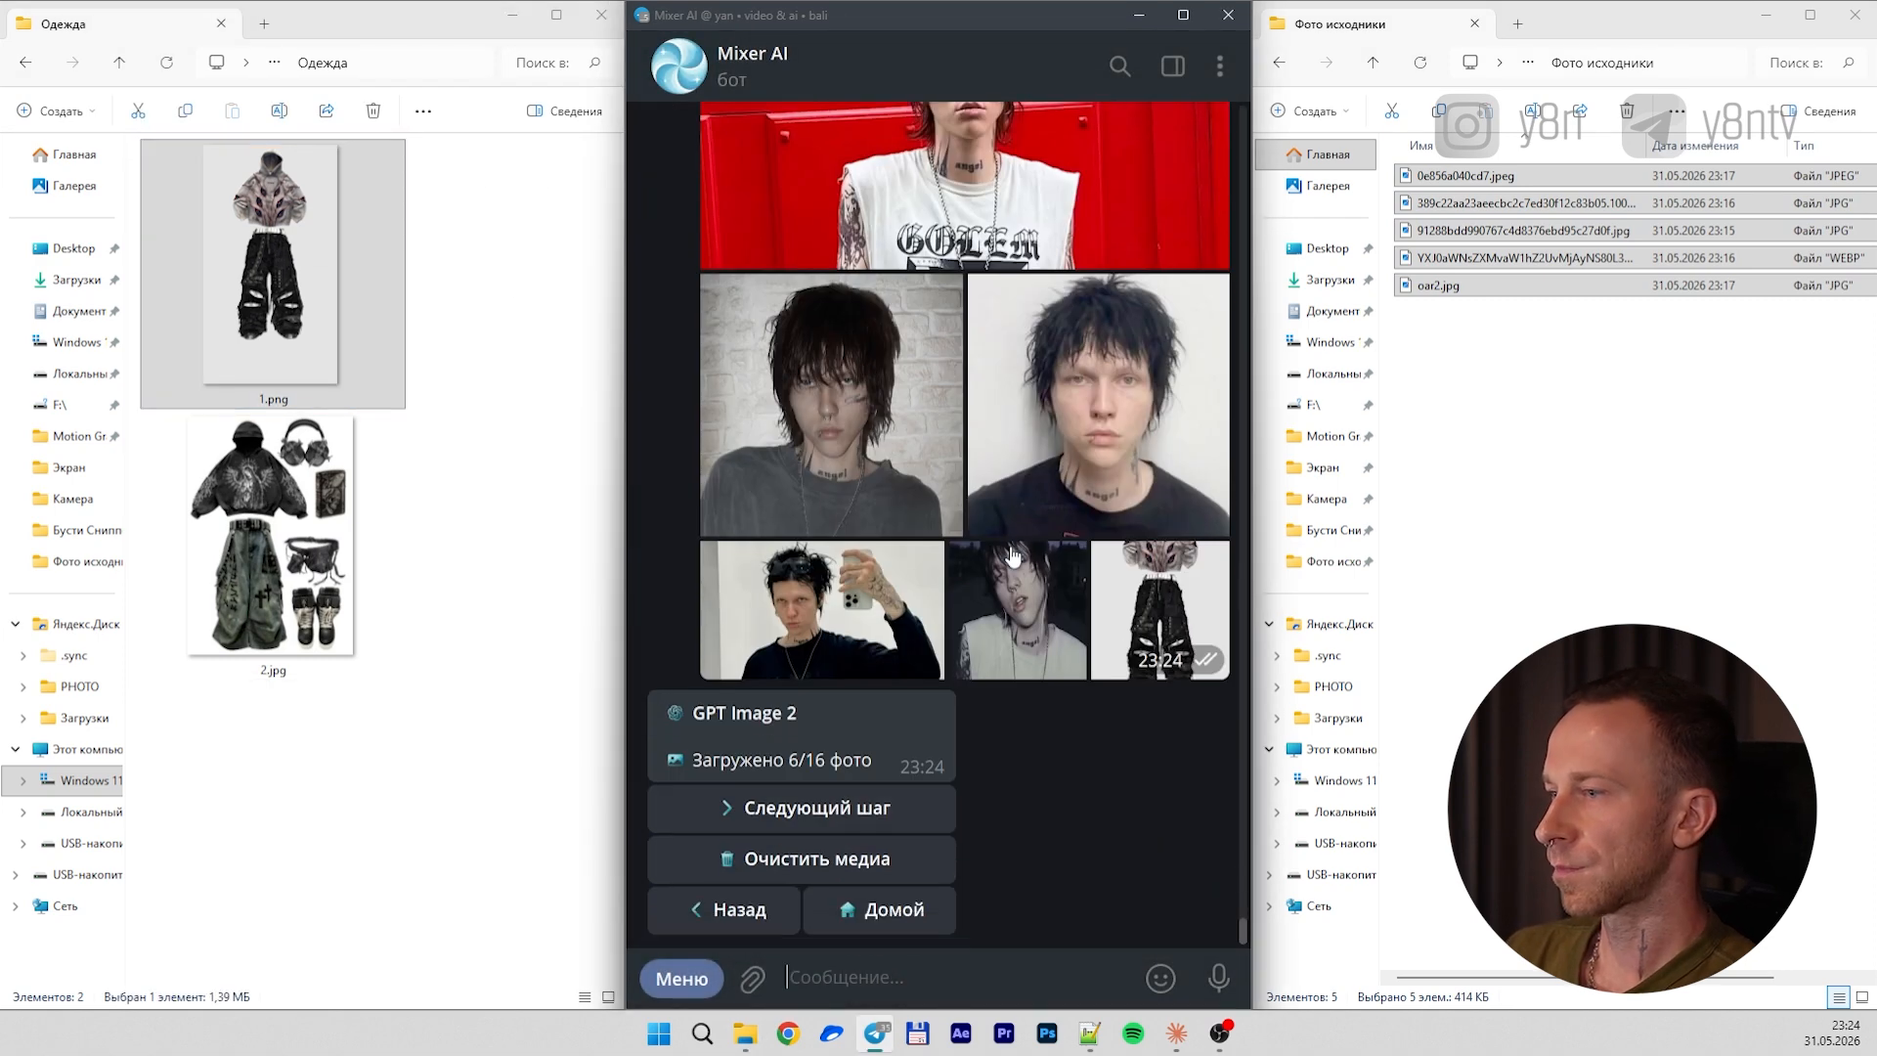
Send a prompt for a character card with a 2x2 face grid, full-body view, white background and a consistent outfit from the sixth photo
click(812, 817)
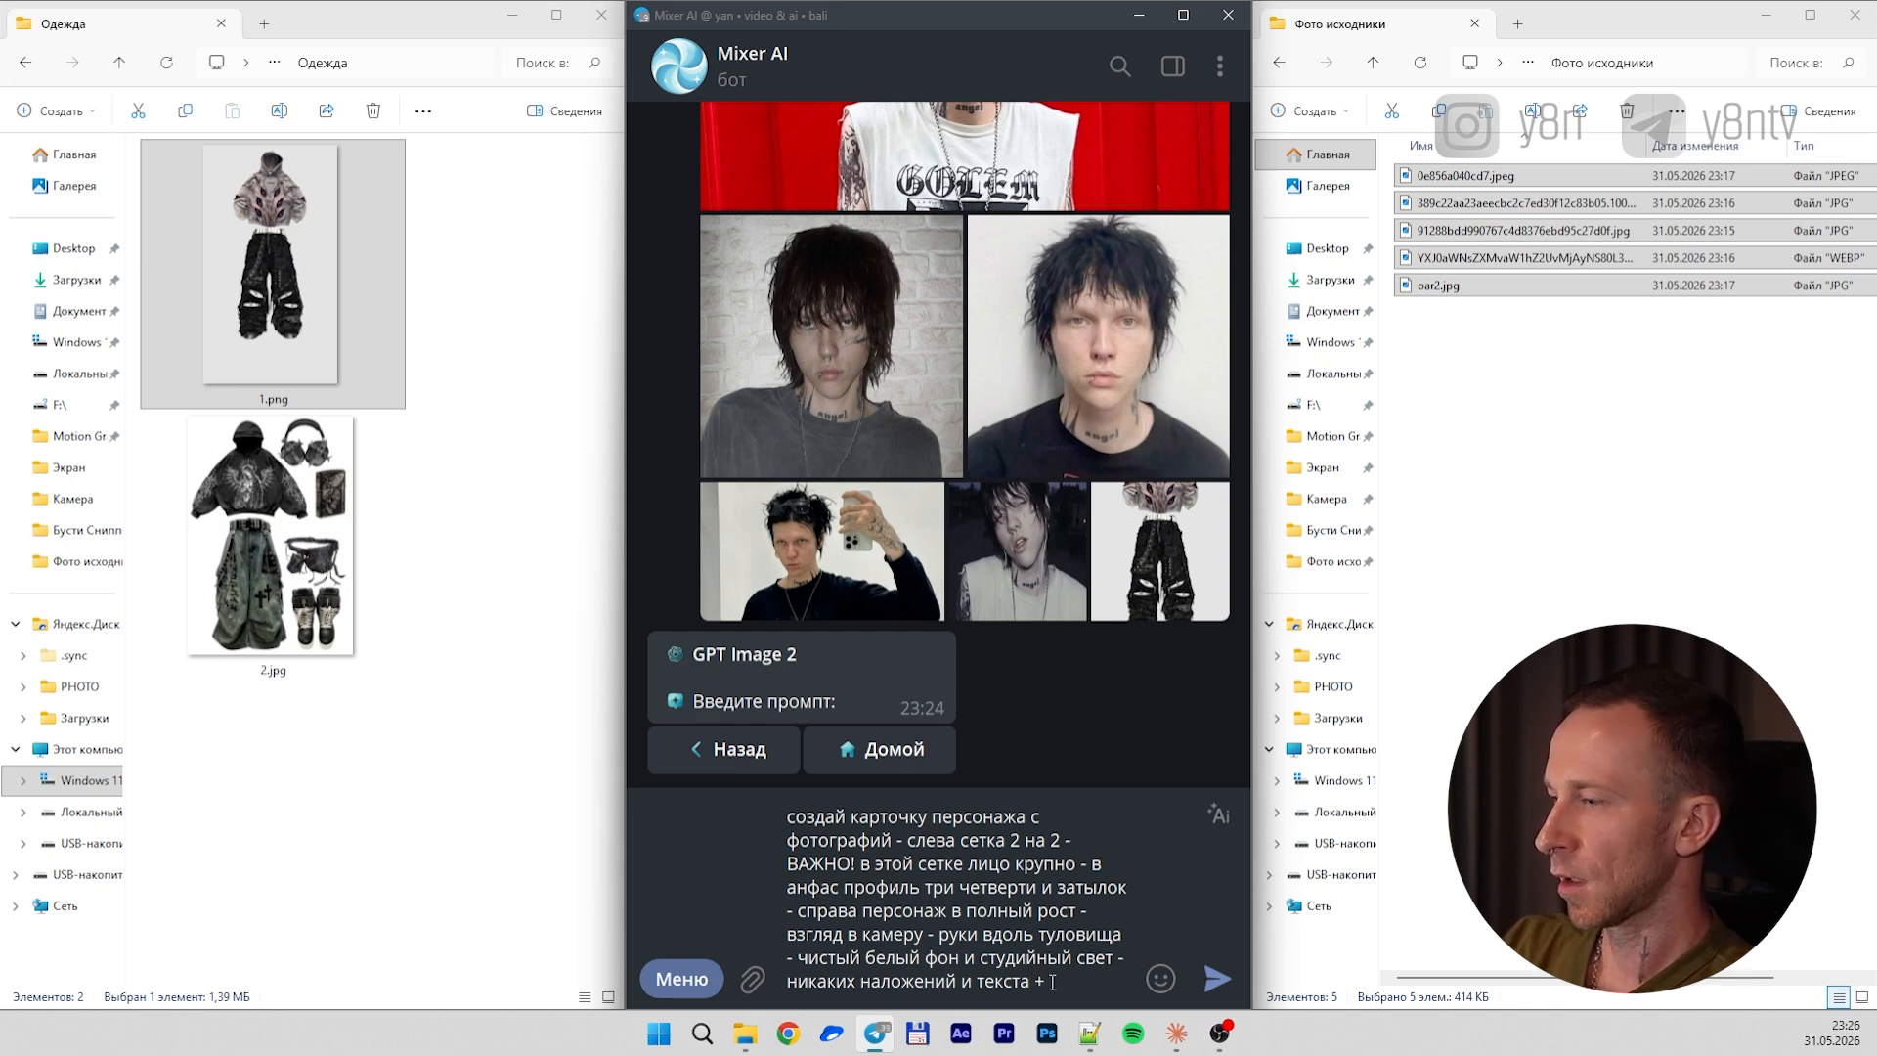
text(персонаж одет в одежду с)
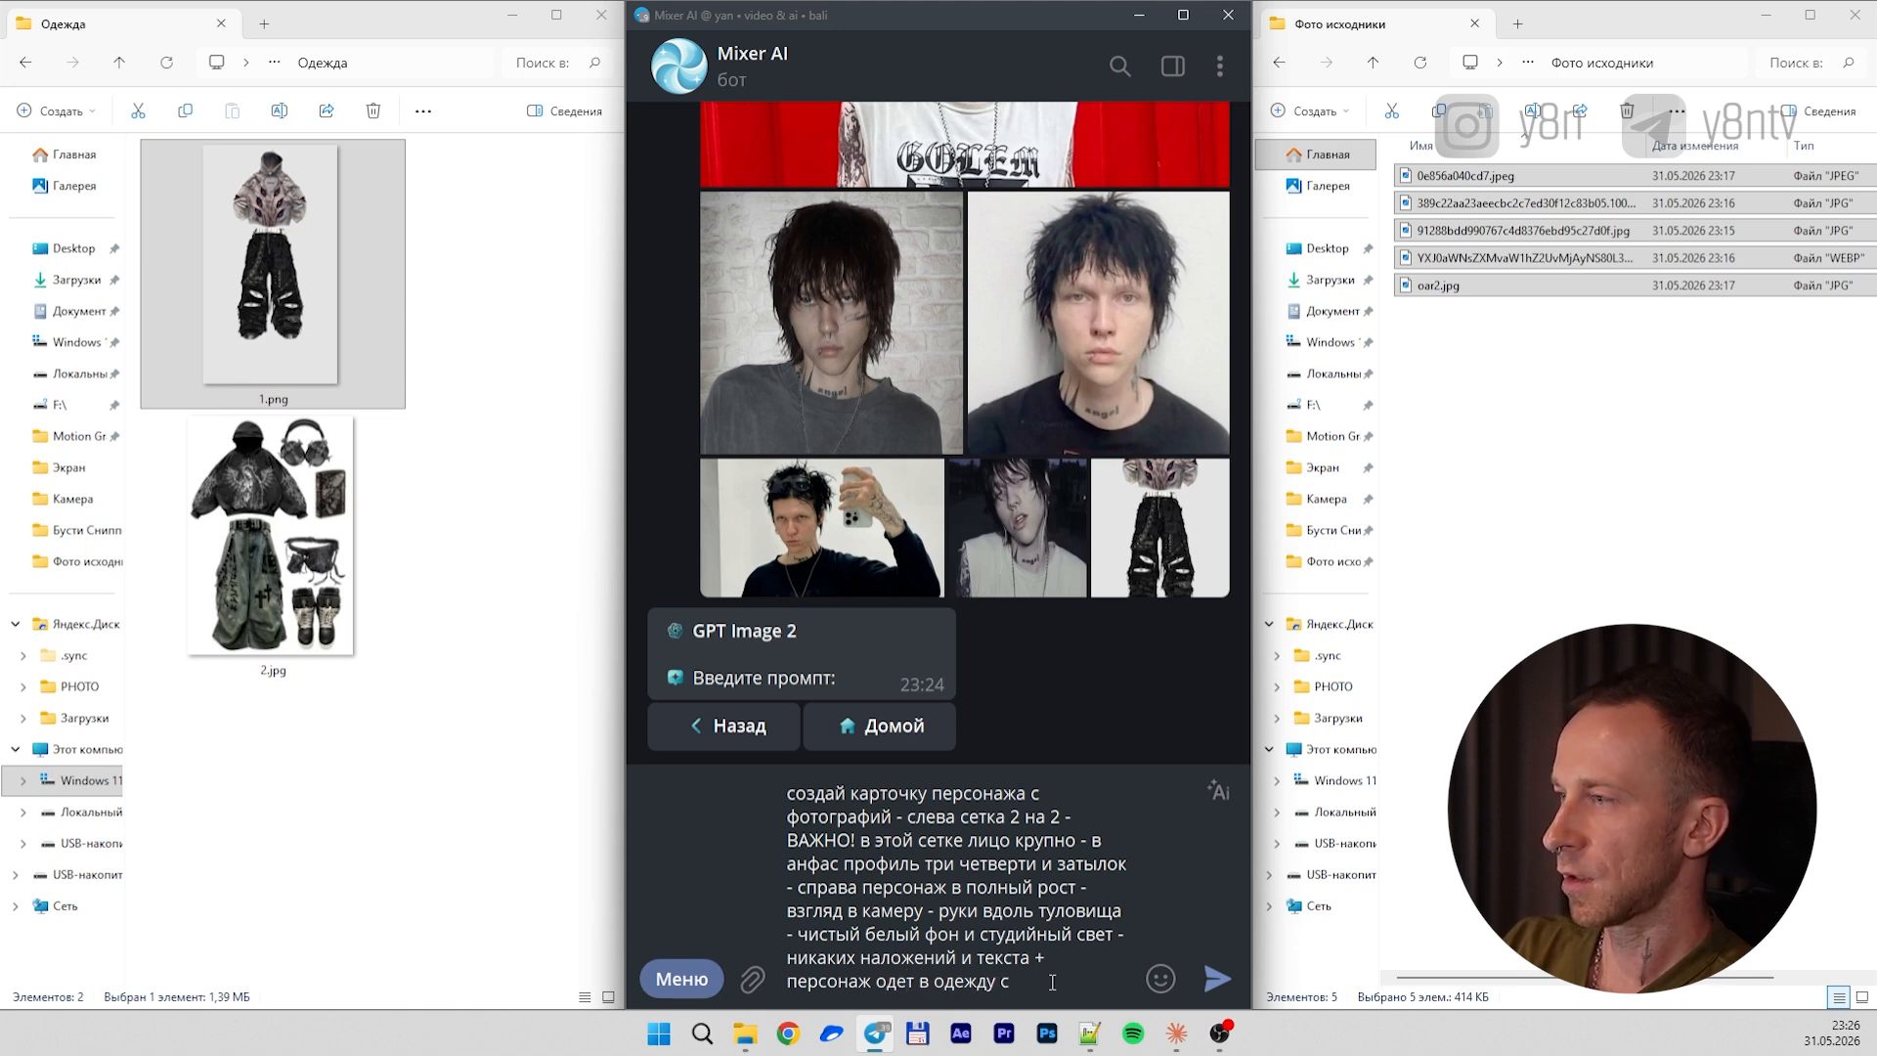
text(шестой фо)
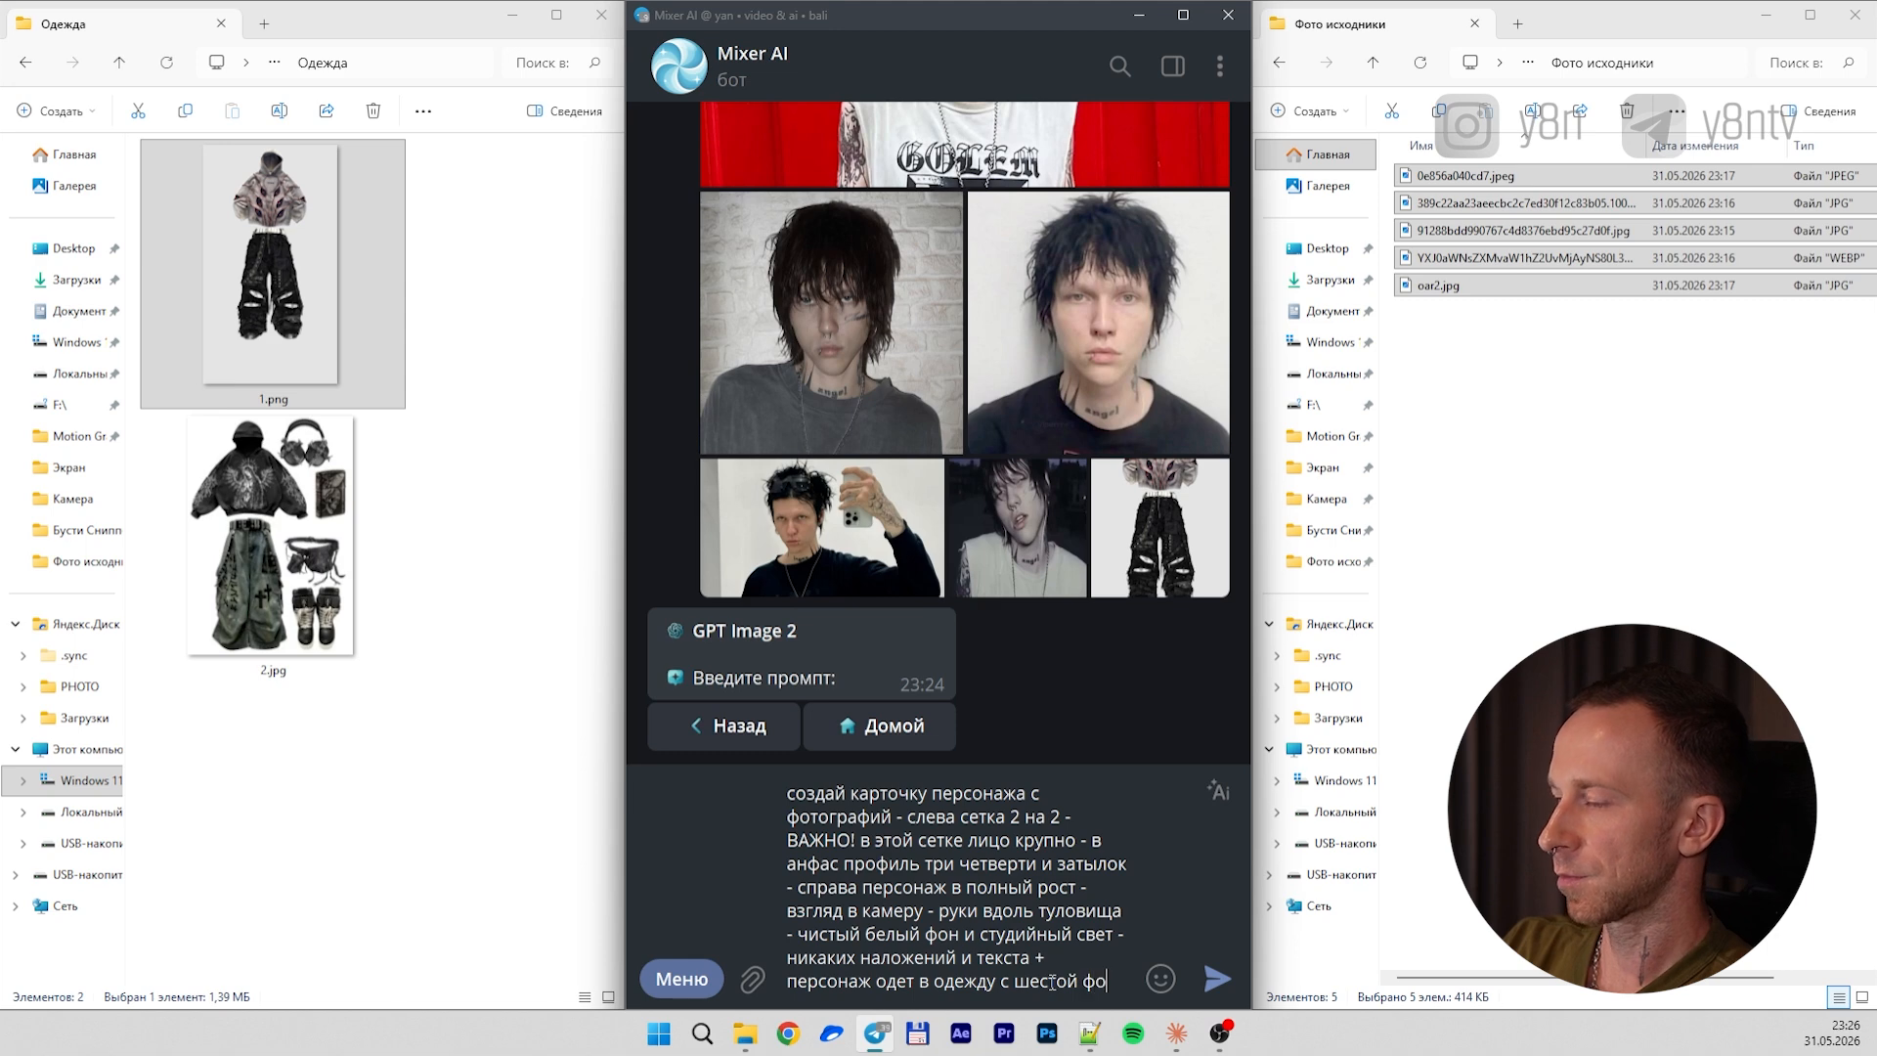
text(тографии)
drag(907, 959, 1052, 961)
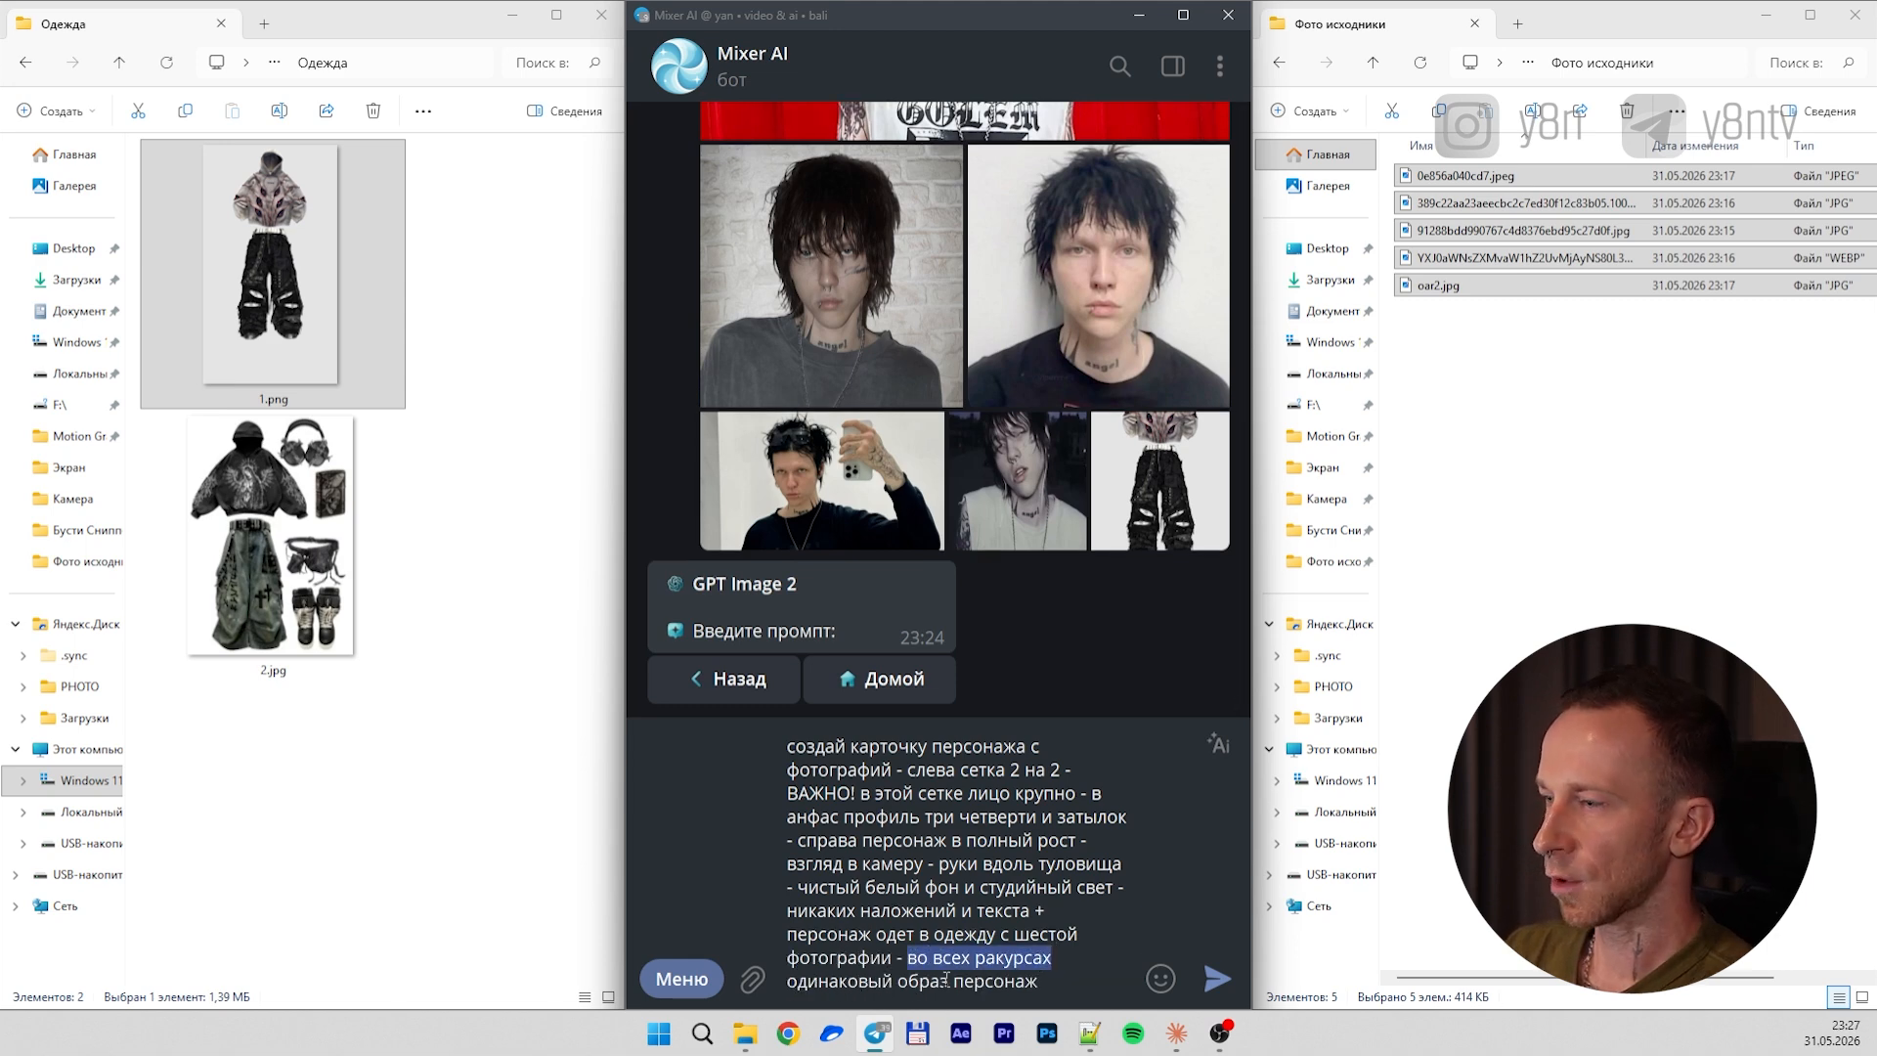
click(1039, 976)
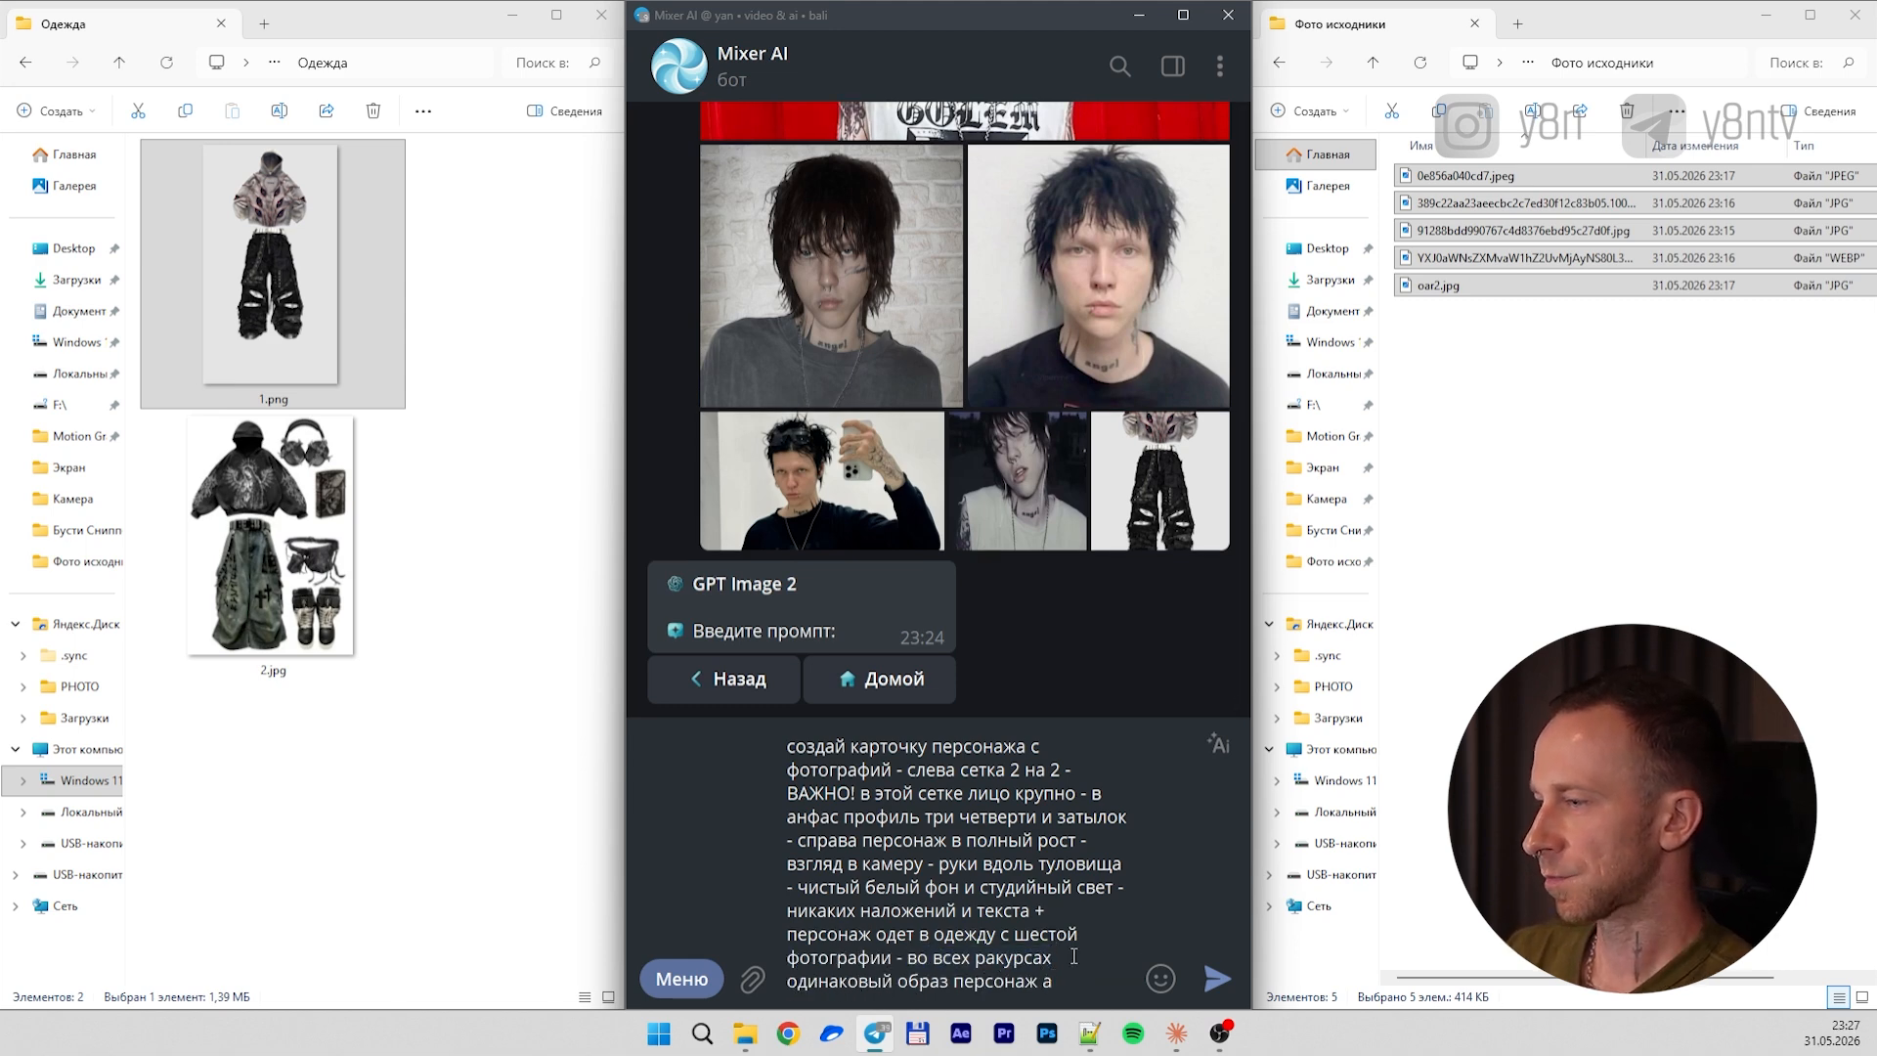
text(а)
key(Return)
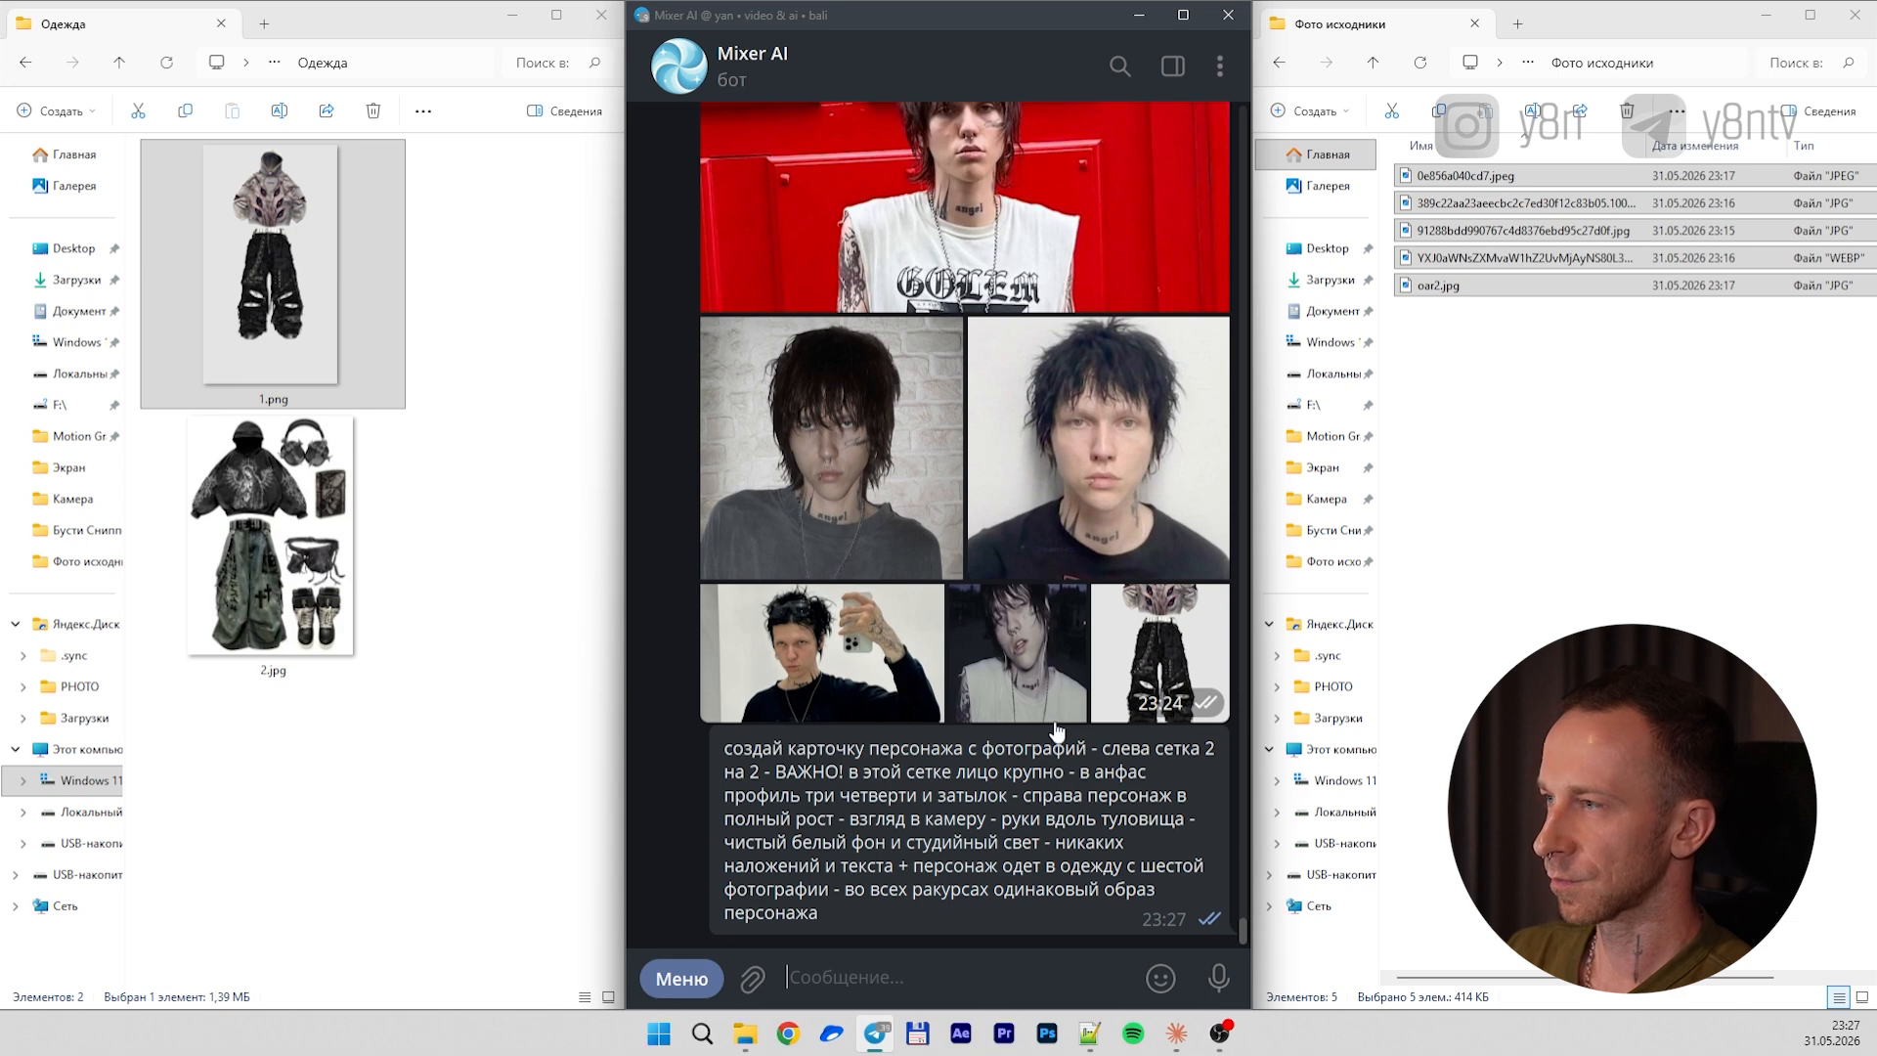
Copy the sent character card prompt and start generating the image for the first outfit
drag(724, 212, 829, 373)
key(ctrl+c)
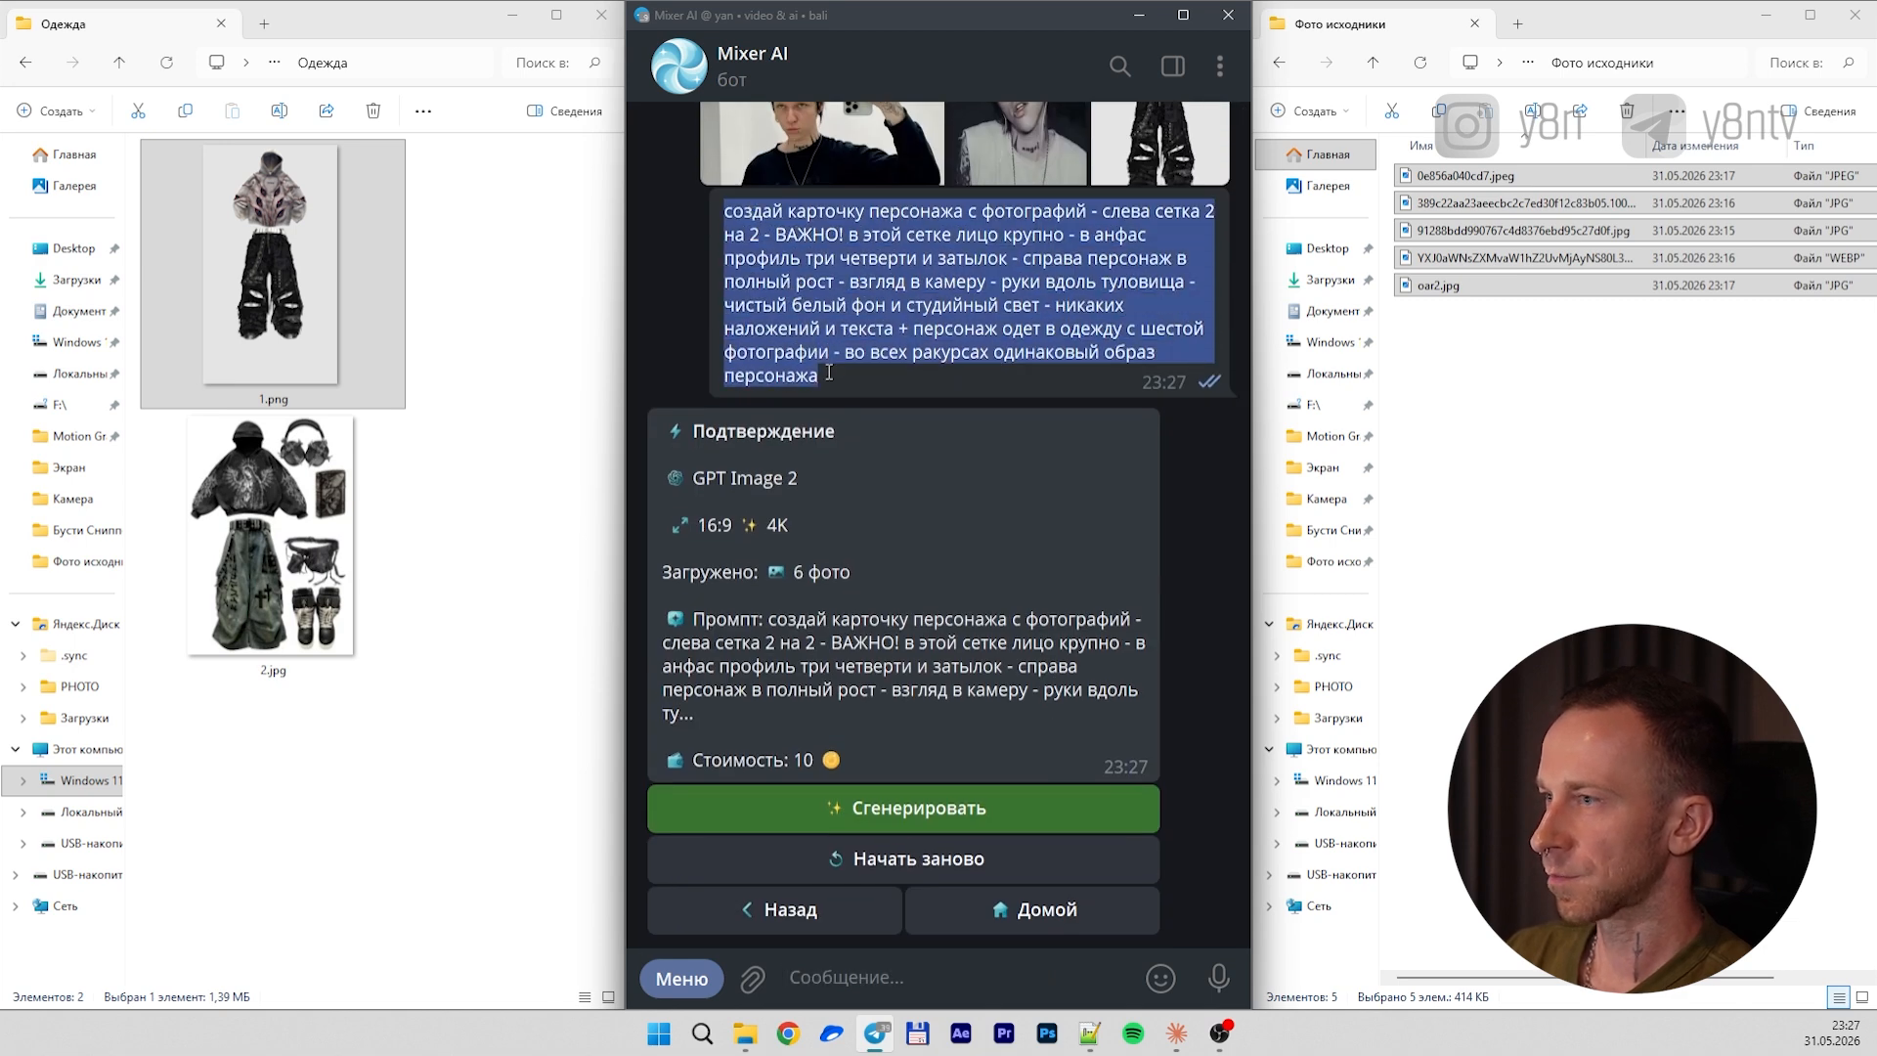
click(900, 570)
click(899, 809)
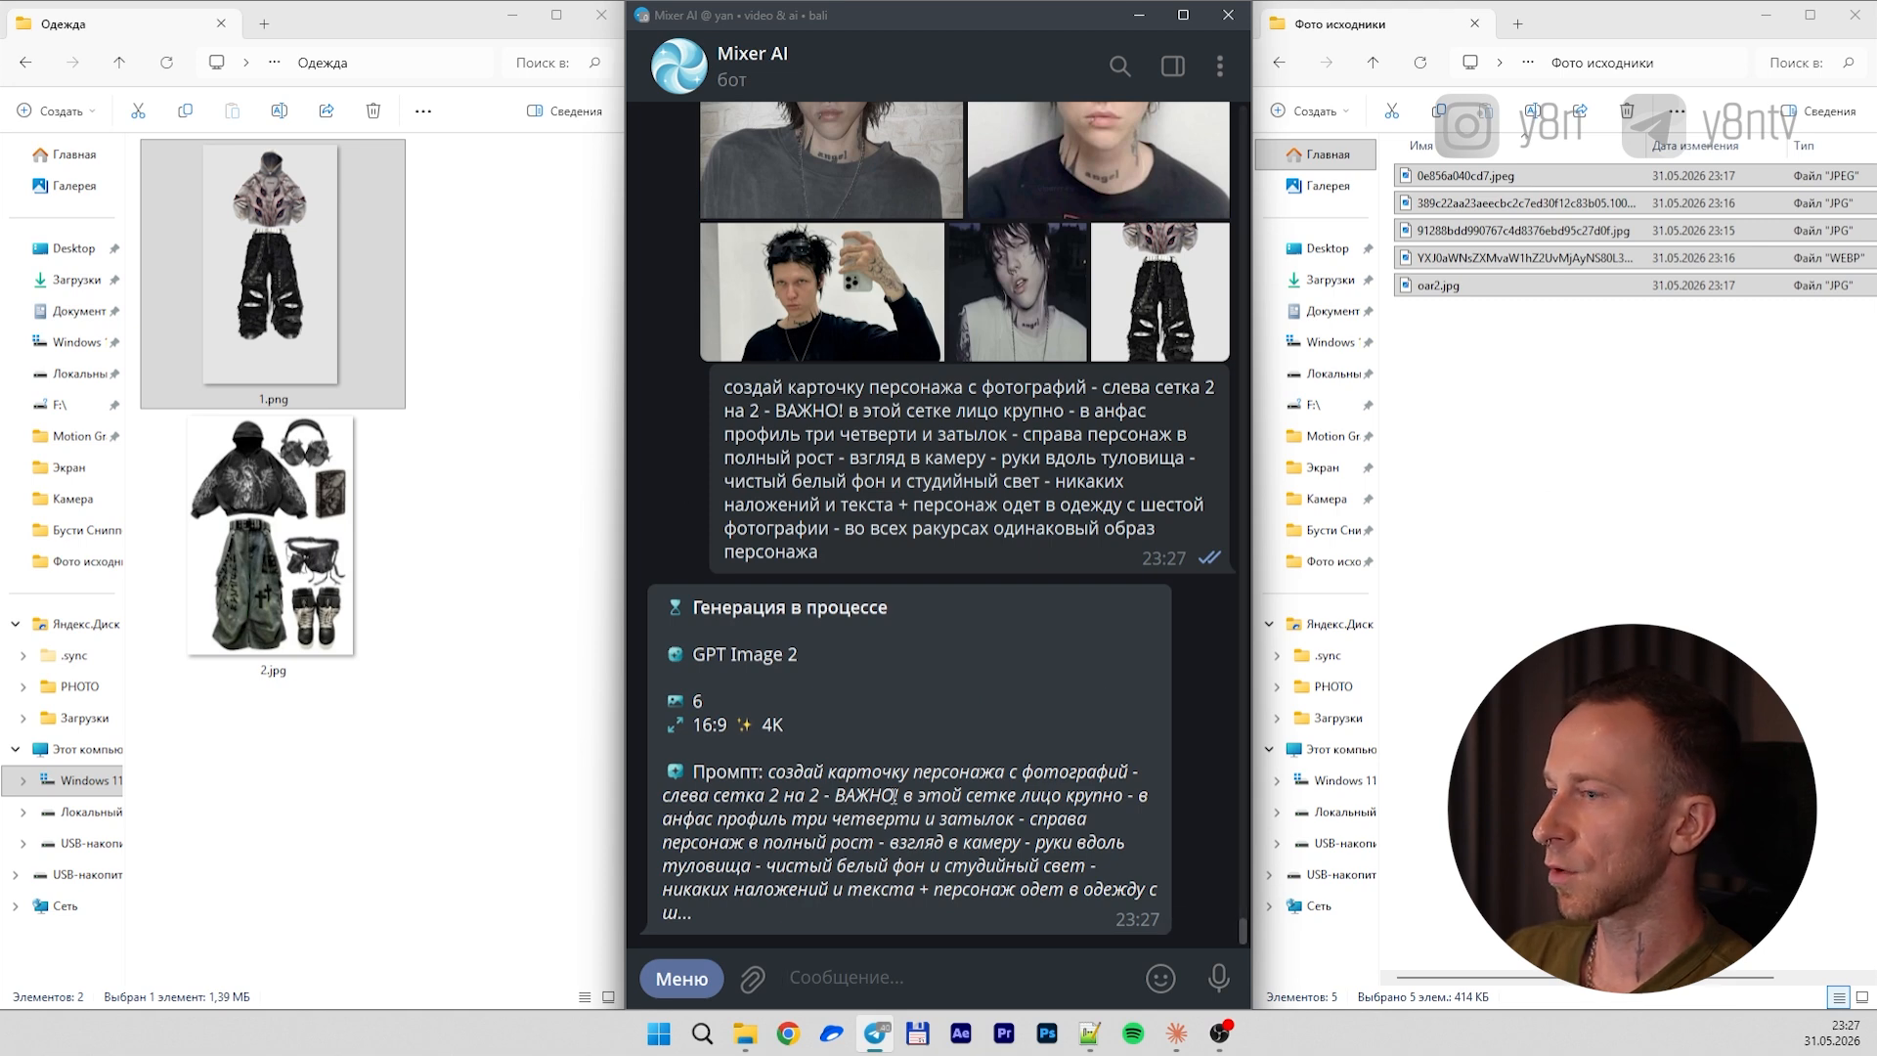
Start another GPT Image 2 photo generation in the Mixer AI bot with the same 16:9 and 4K settings
click(713, 974)
click(743, 813)
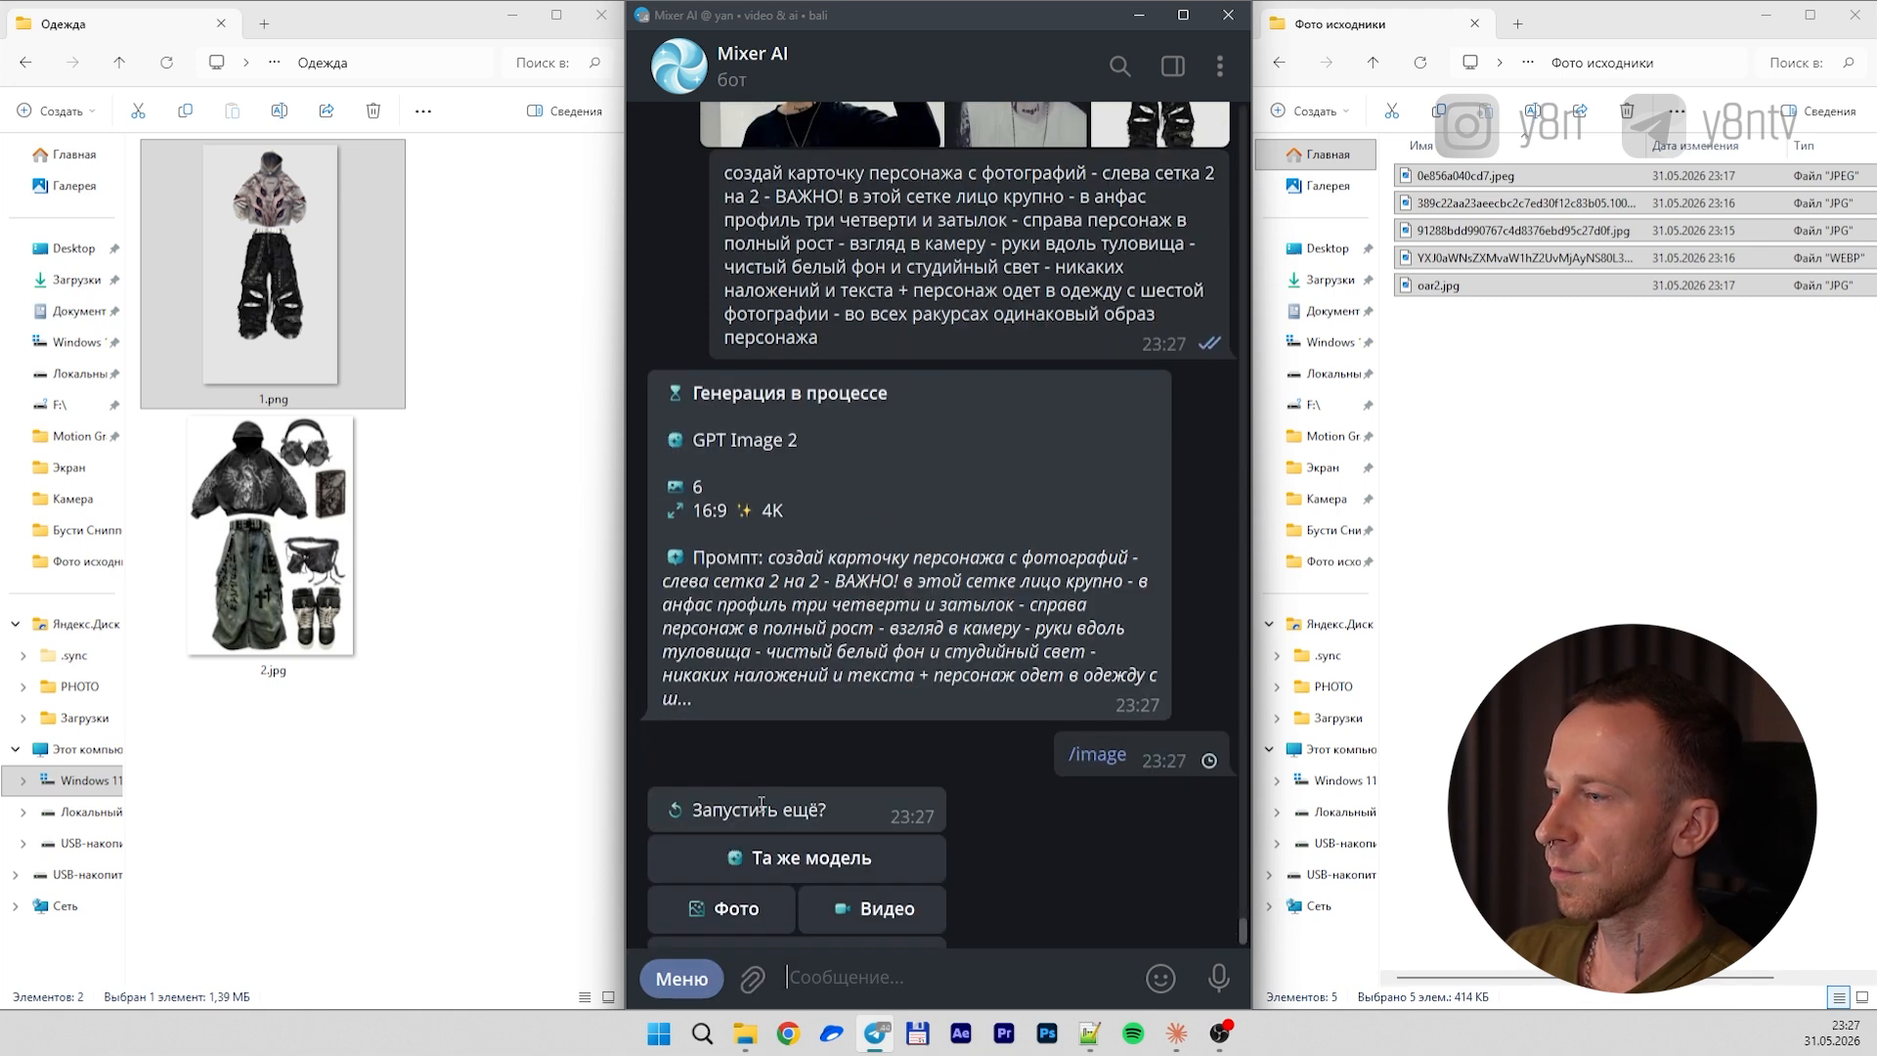
click(1060, 757)
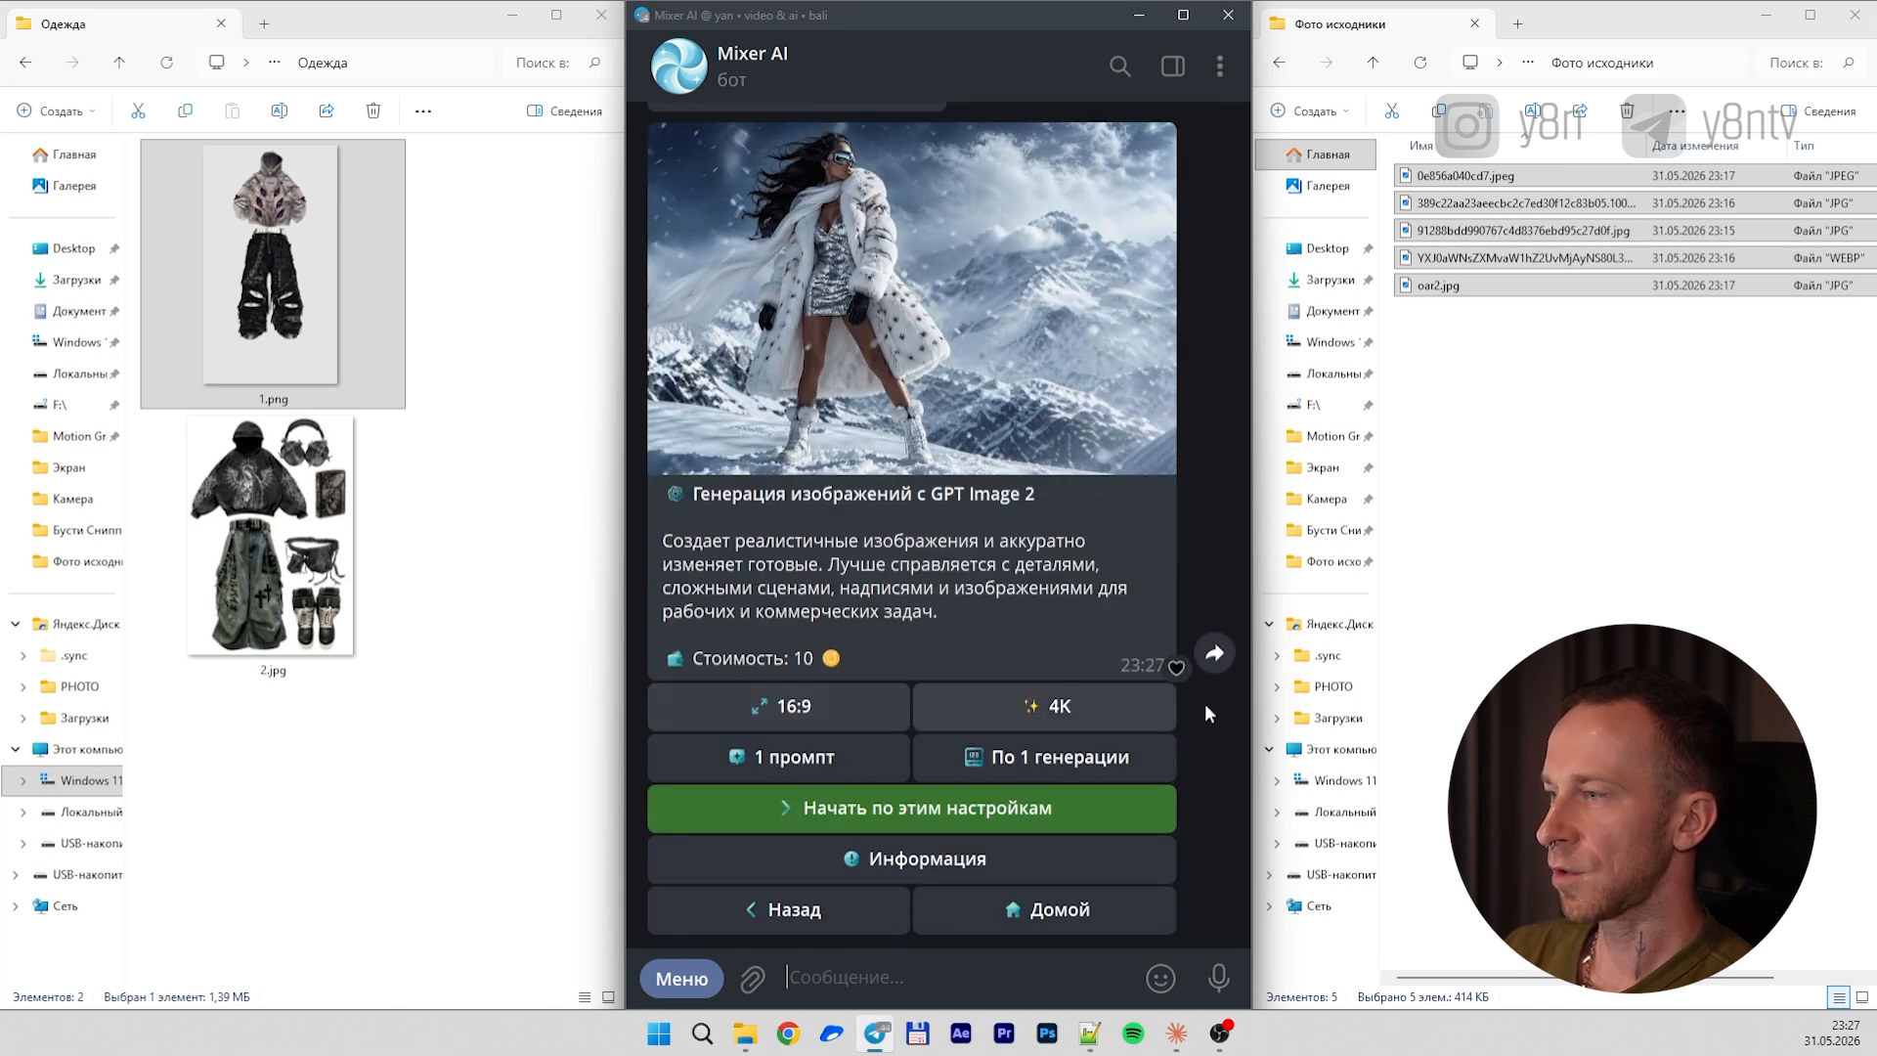
click(859, 811)
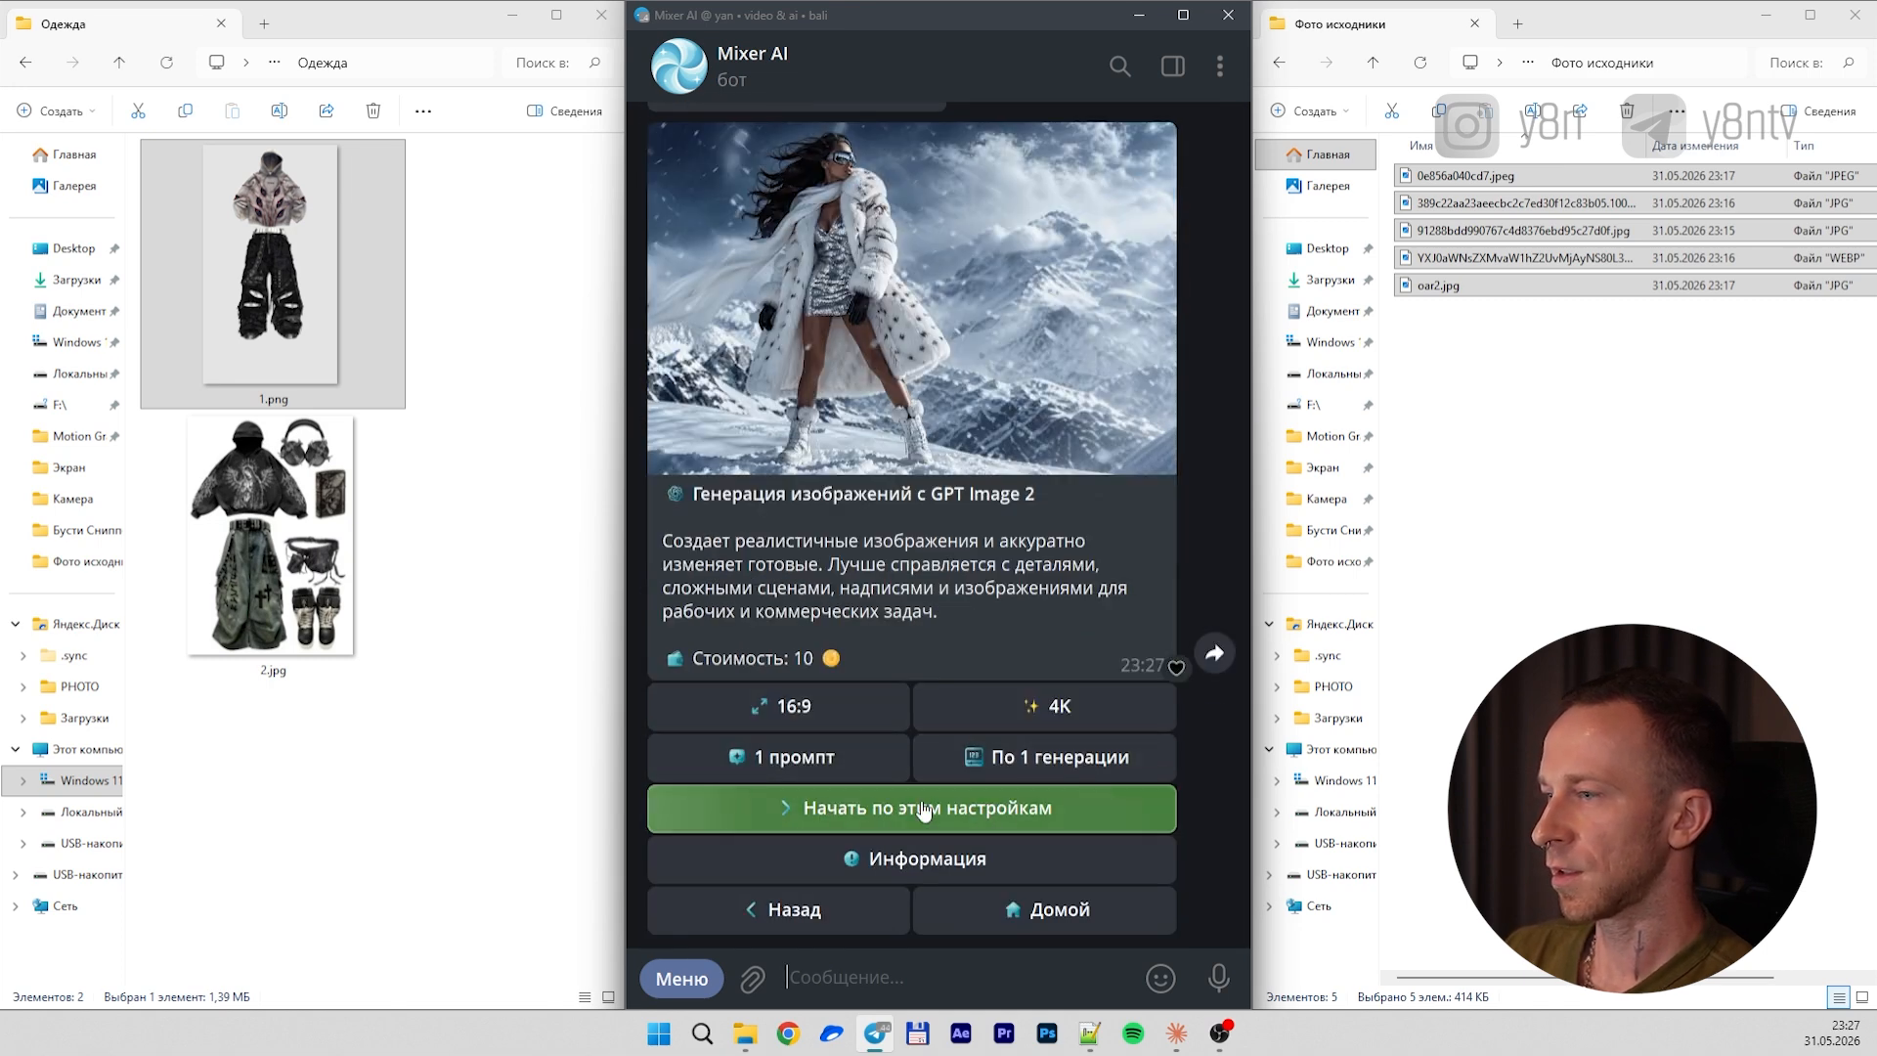
Send the five source photos together with outfit image 2.jpg to the bot as grouped references
drag(1486, 231, 900, 626)
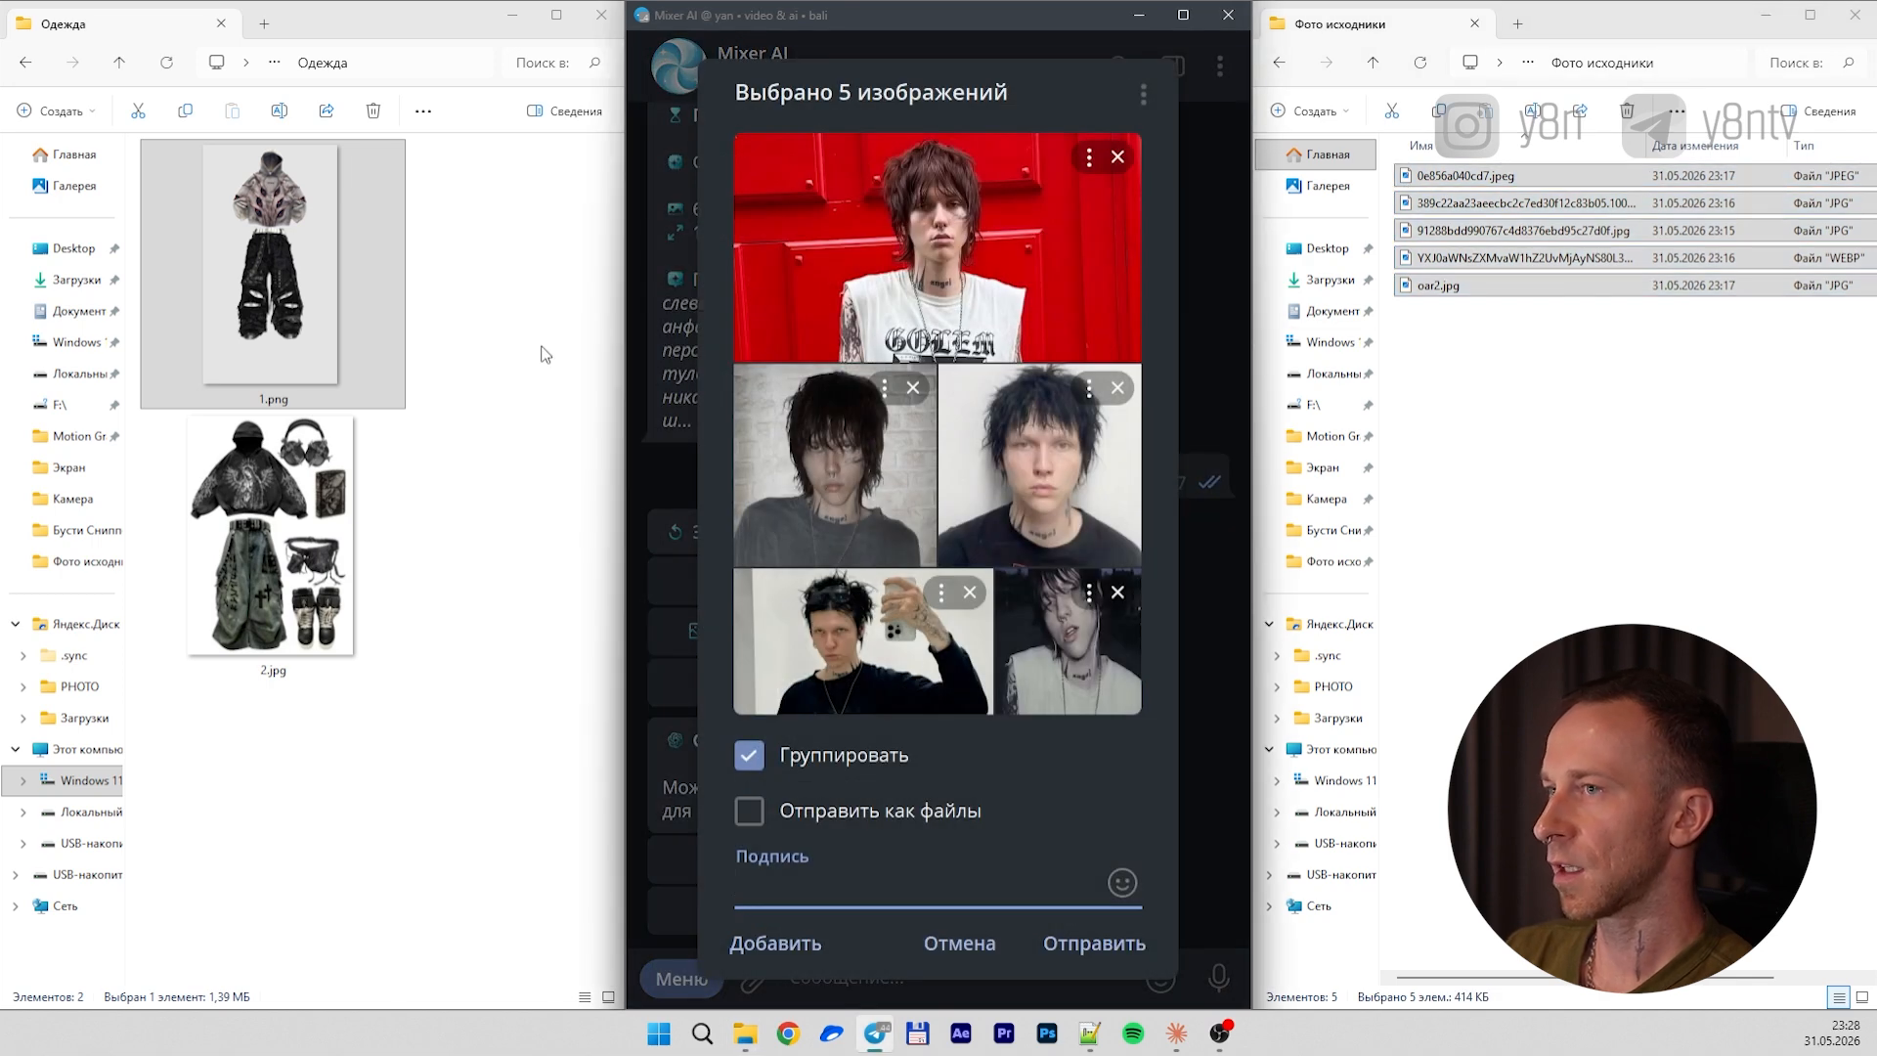
click(432, 598)
drag(390, 572, 953, 600)
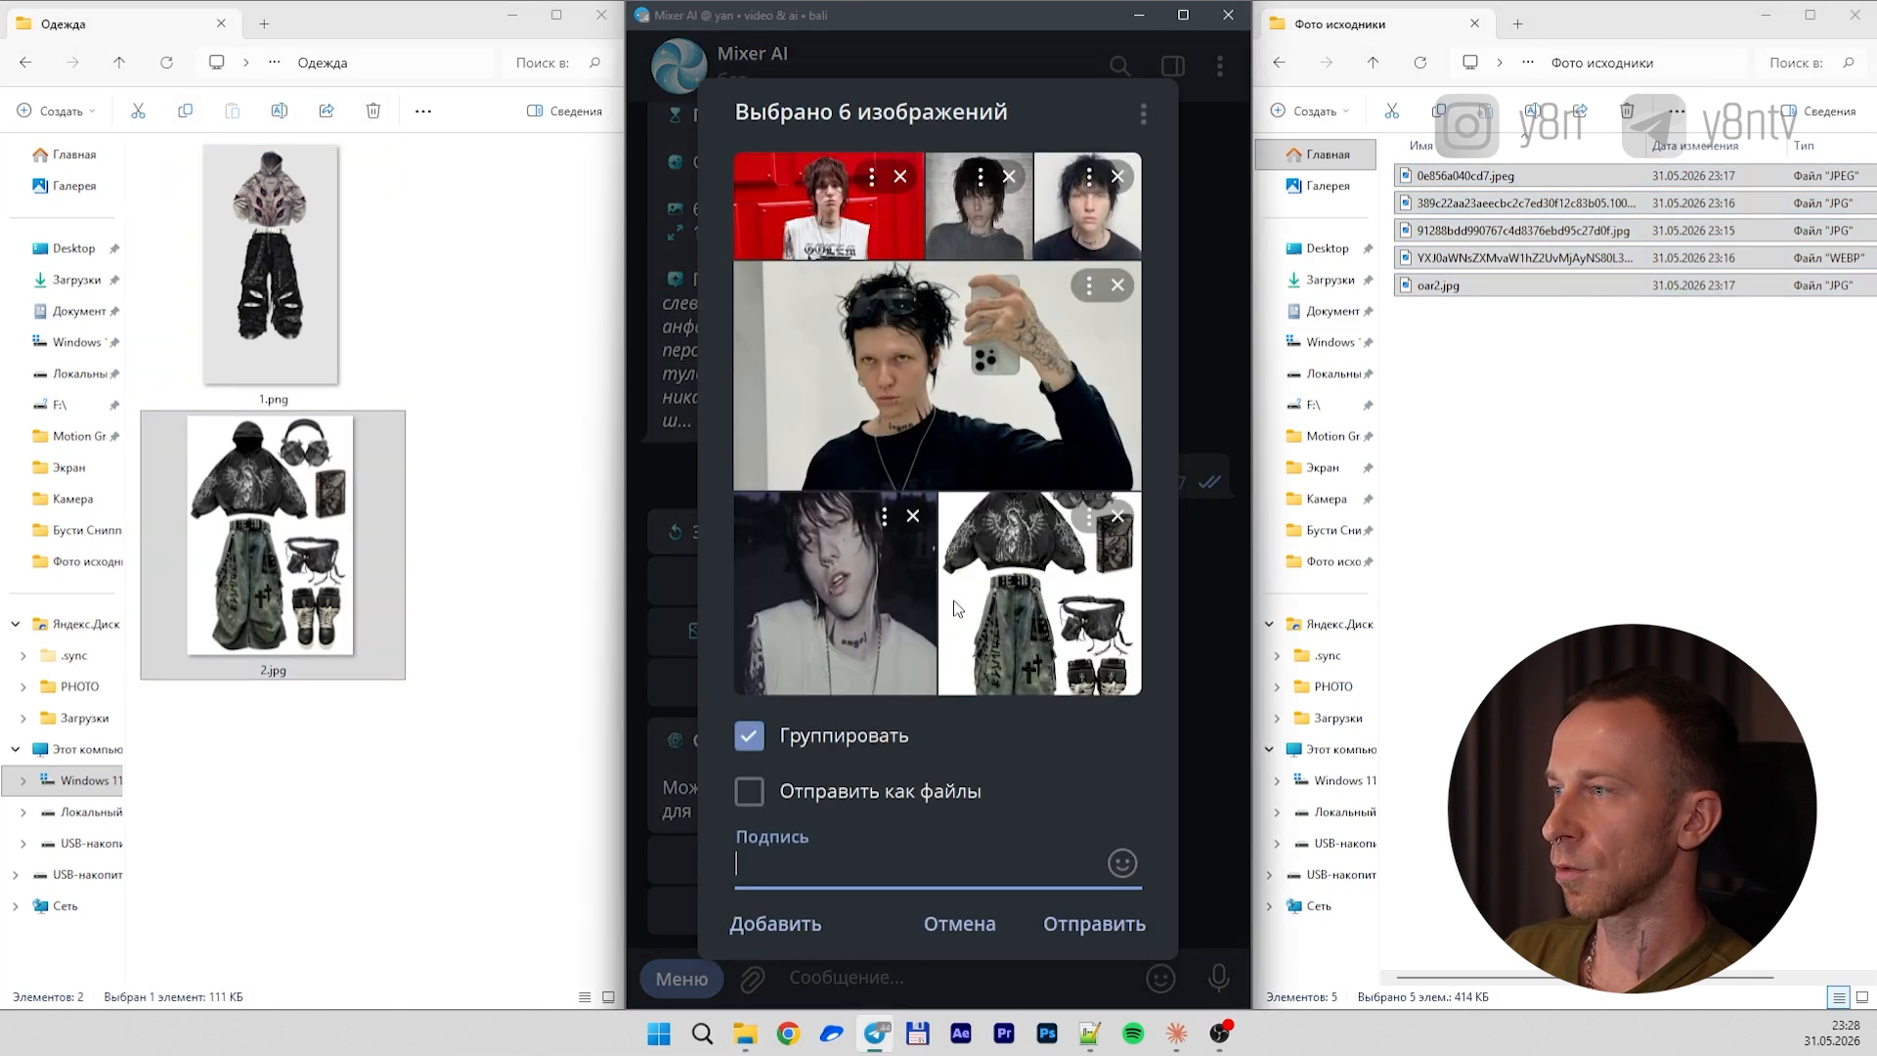
click(1069, 923)
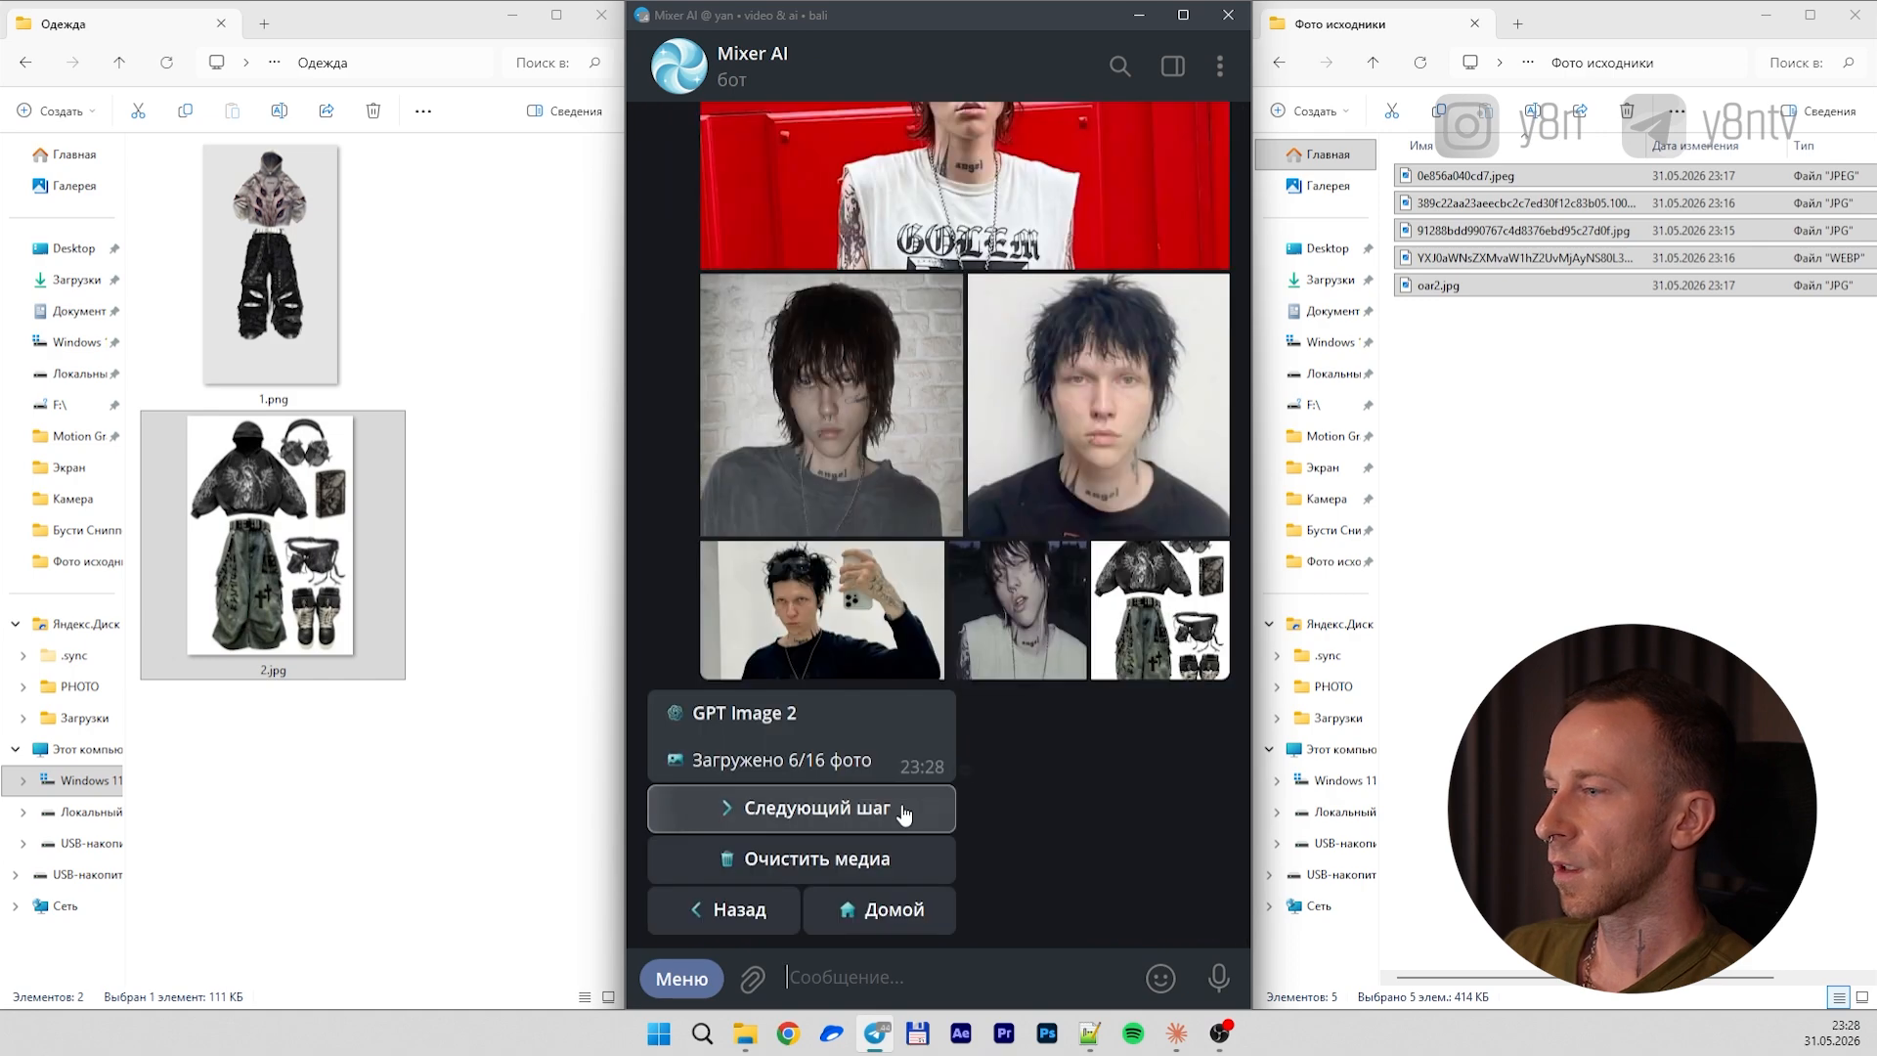
Send the copied character card prompt for the second outfit and start the generation
key(ctrl+v)
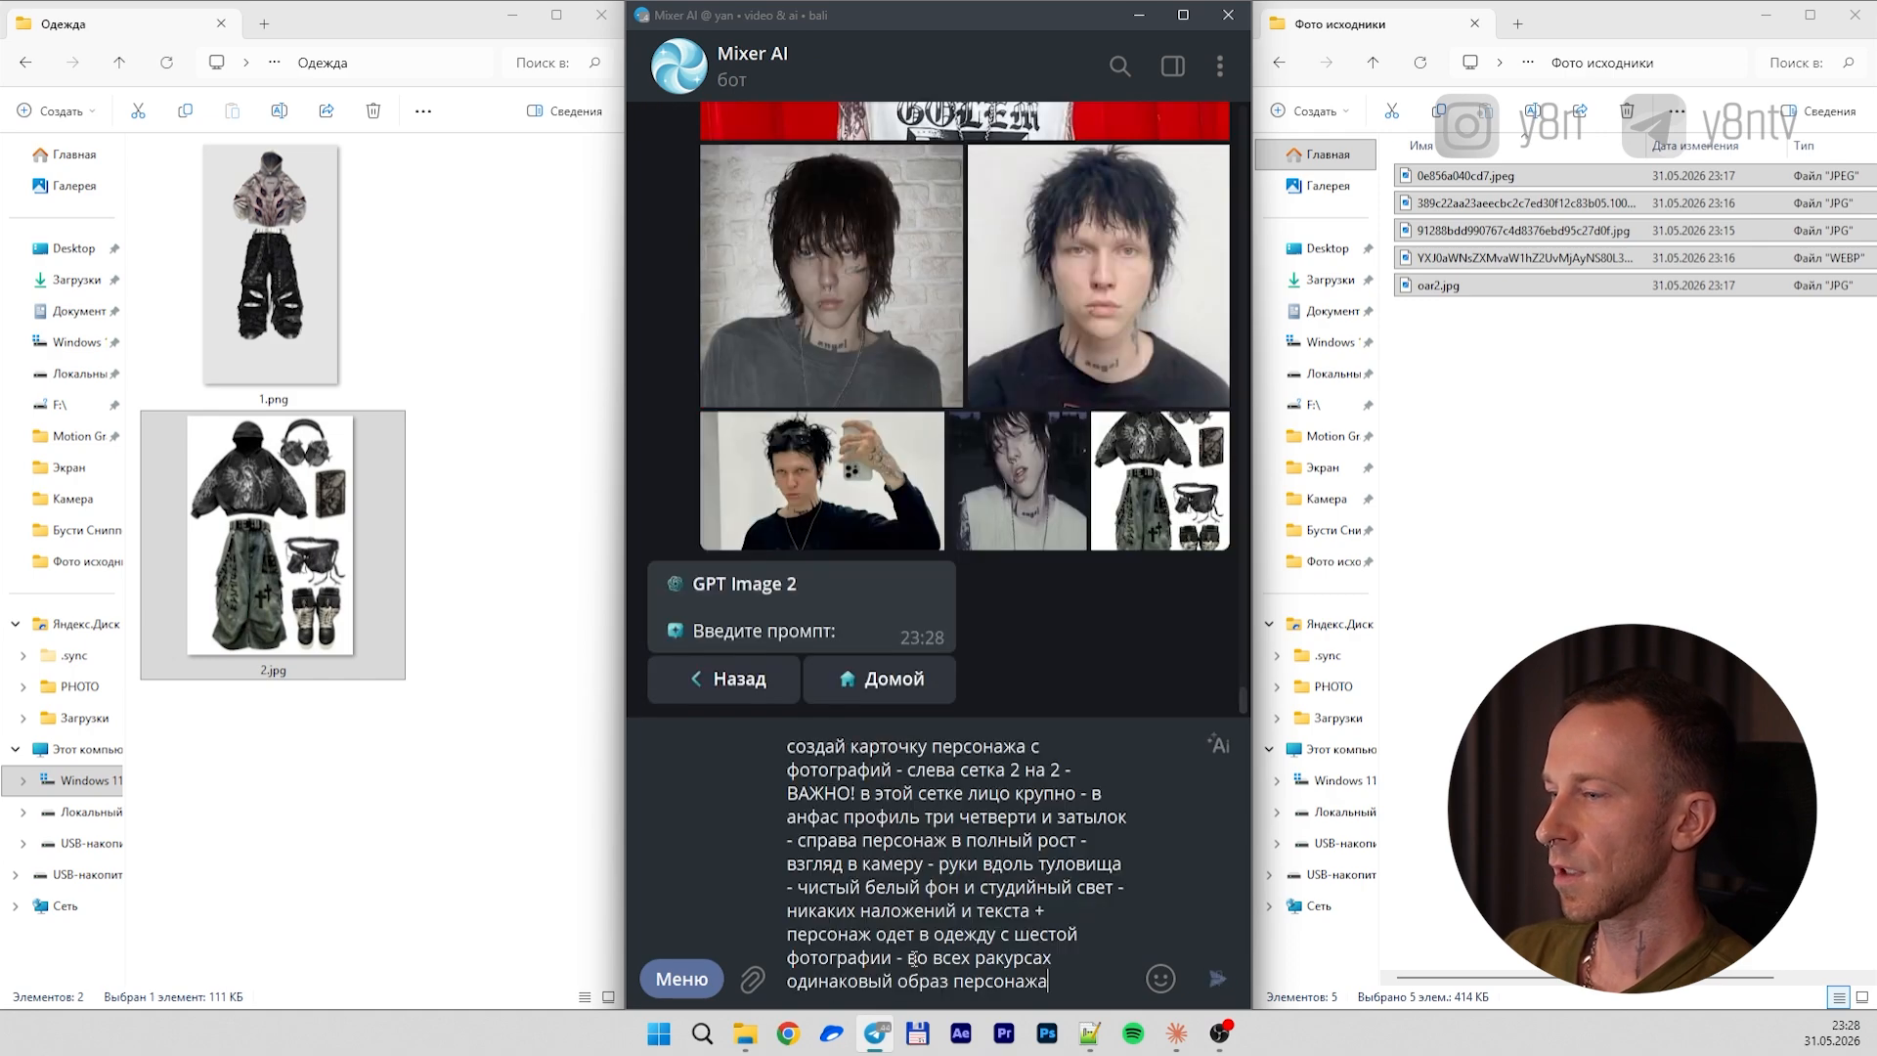
key(Return)
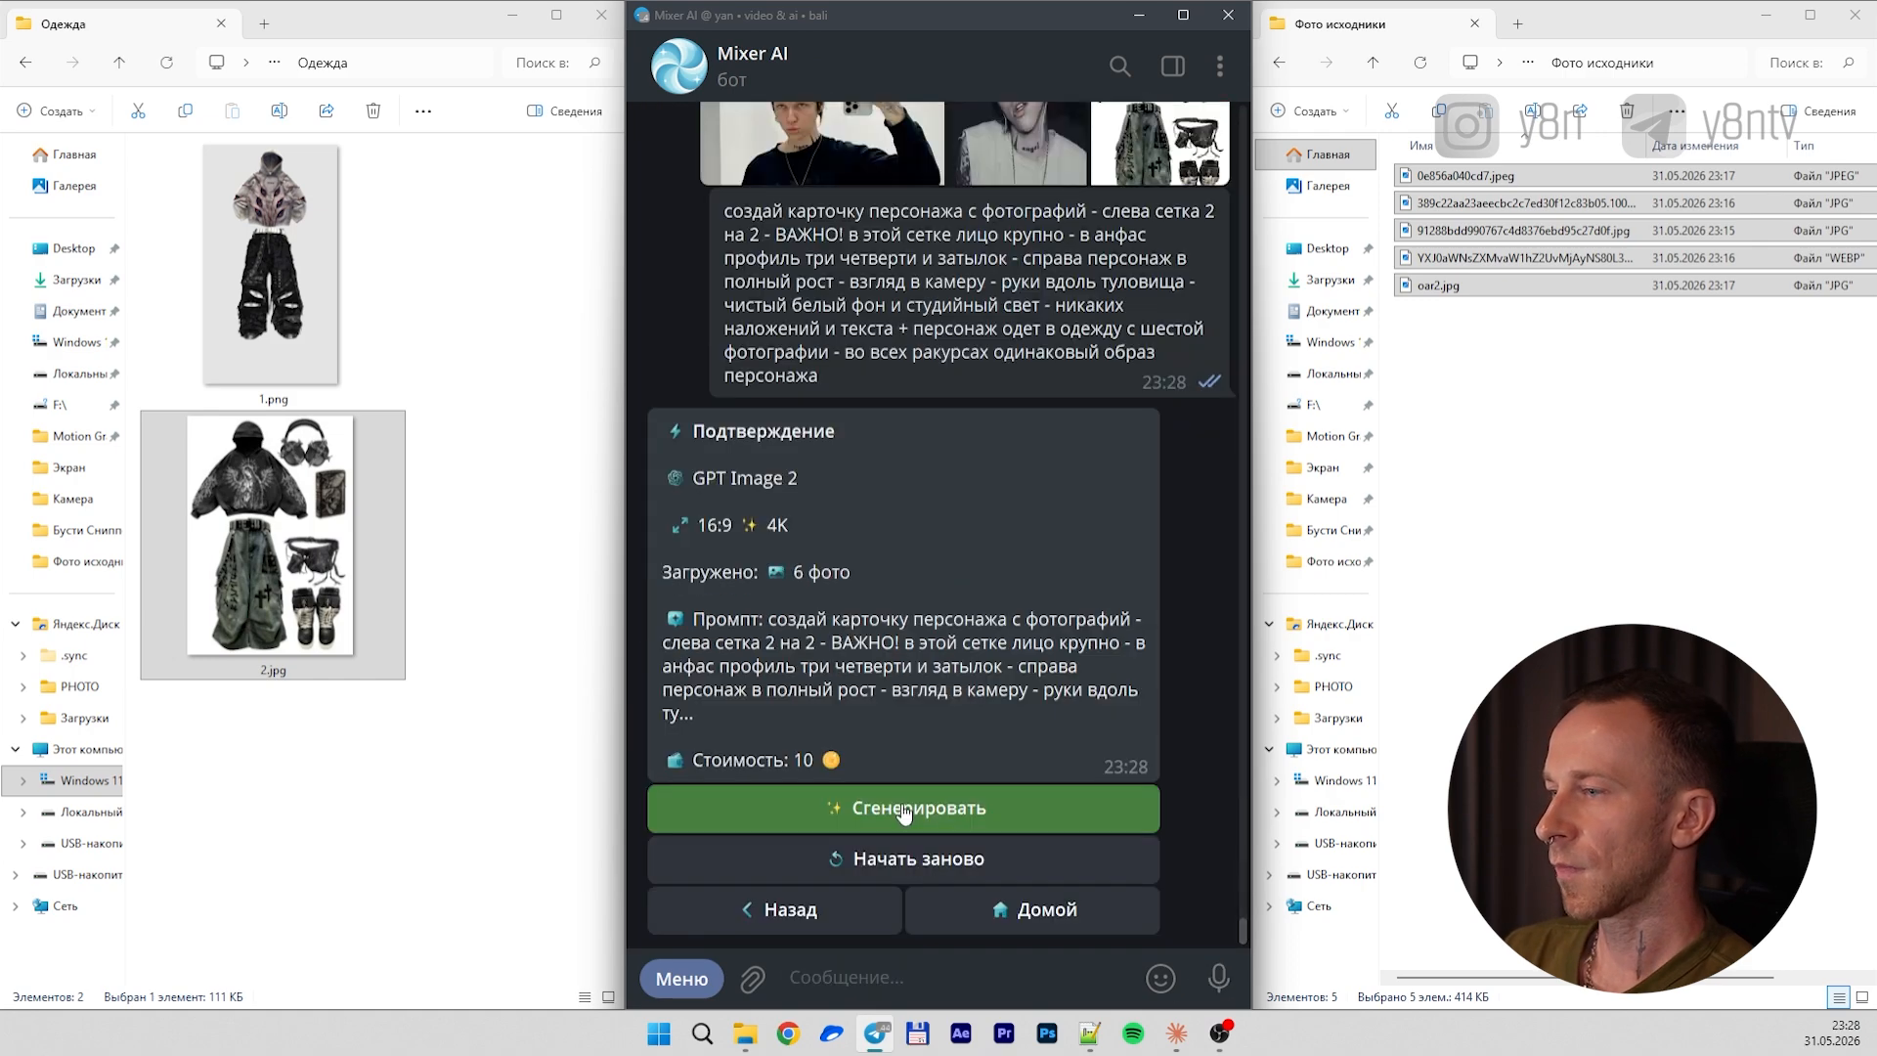
click(901, 798)
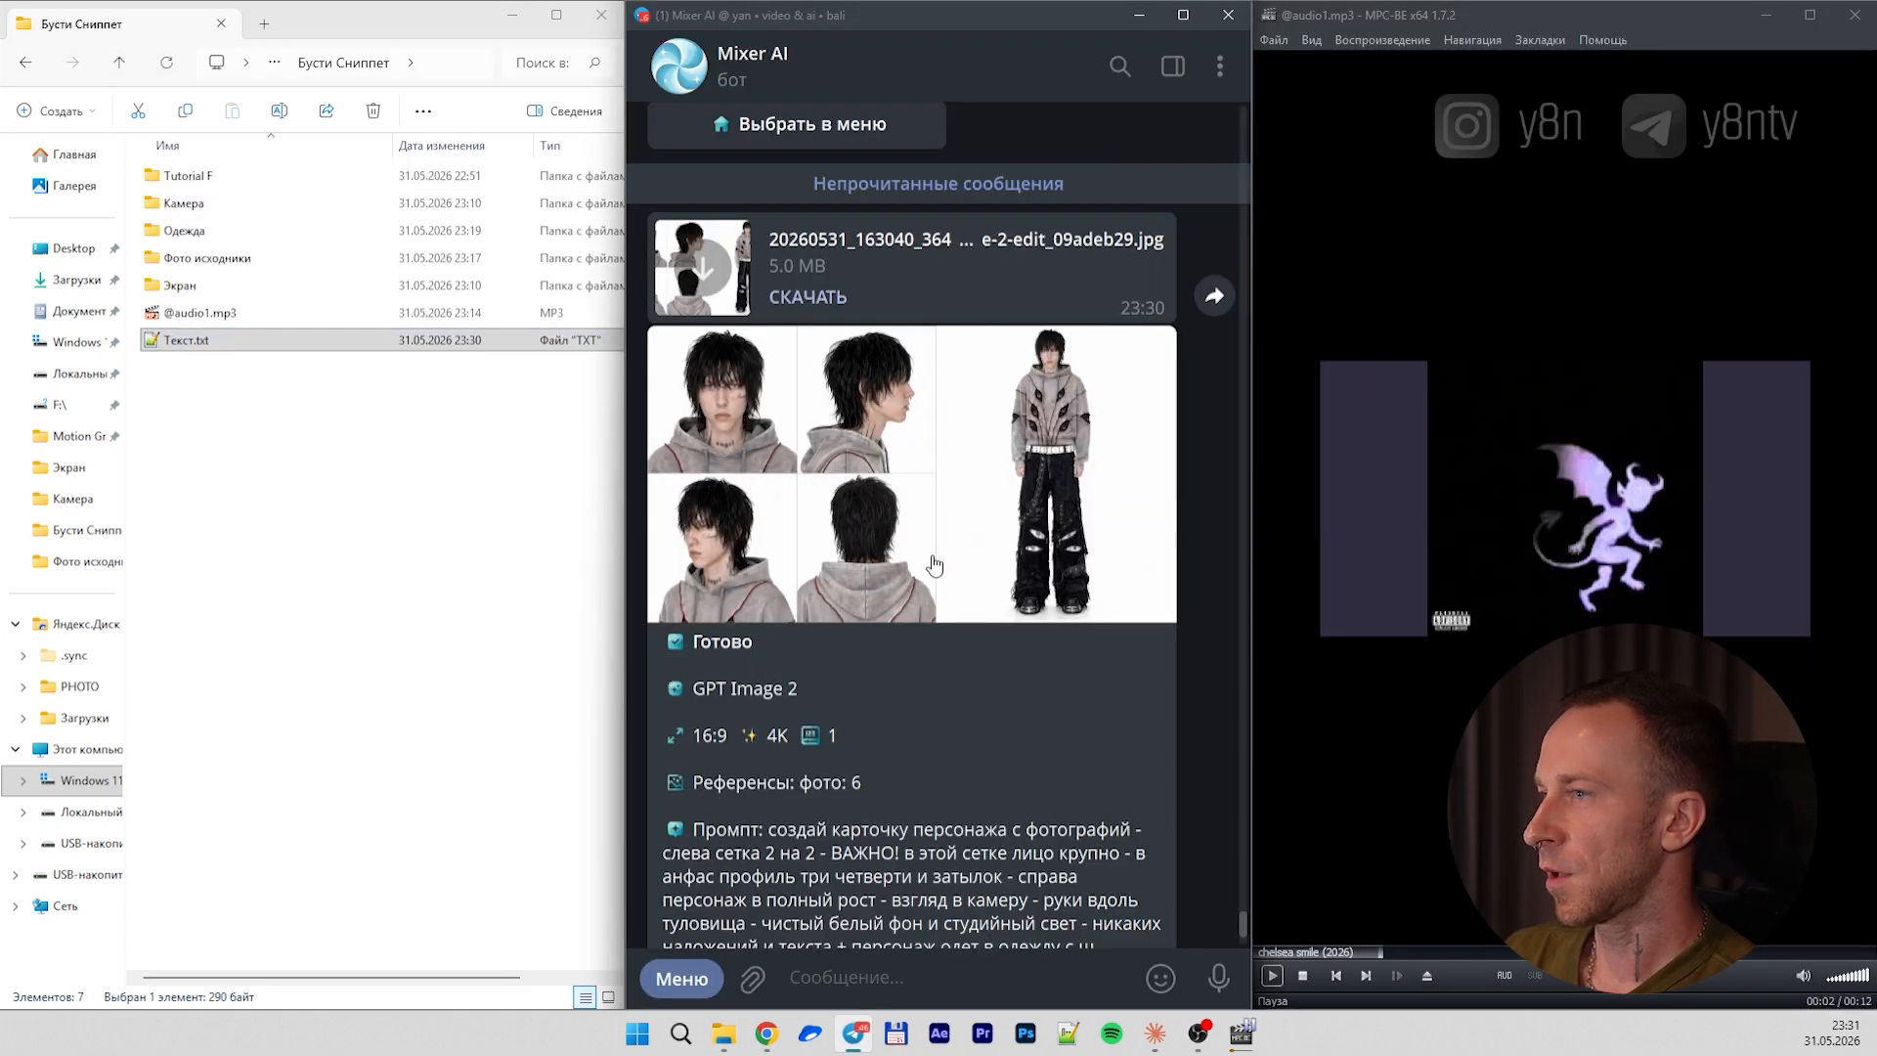
View the gray hoodie character card and save its file as 1 in a new "Карточка персонажа" folder inside Бусти Сниппет
click(915, 453)
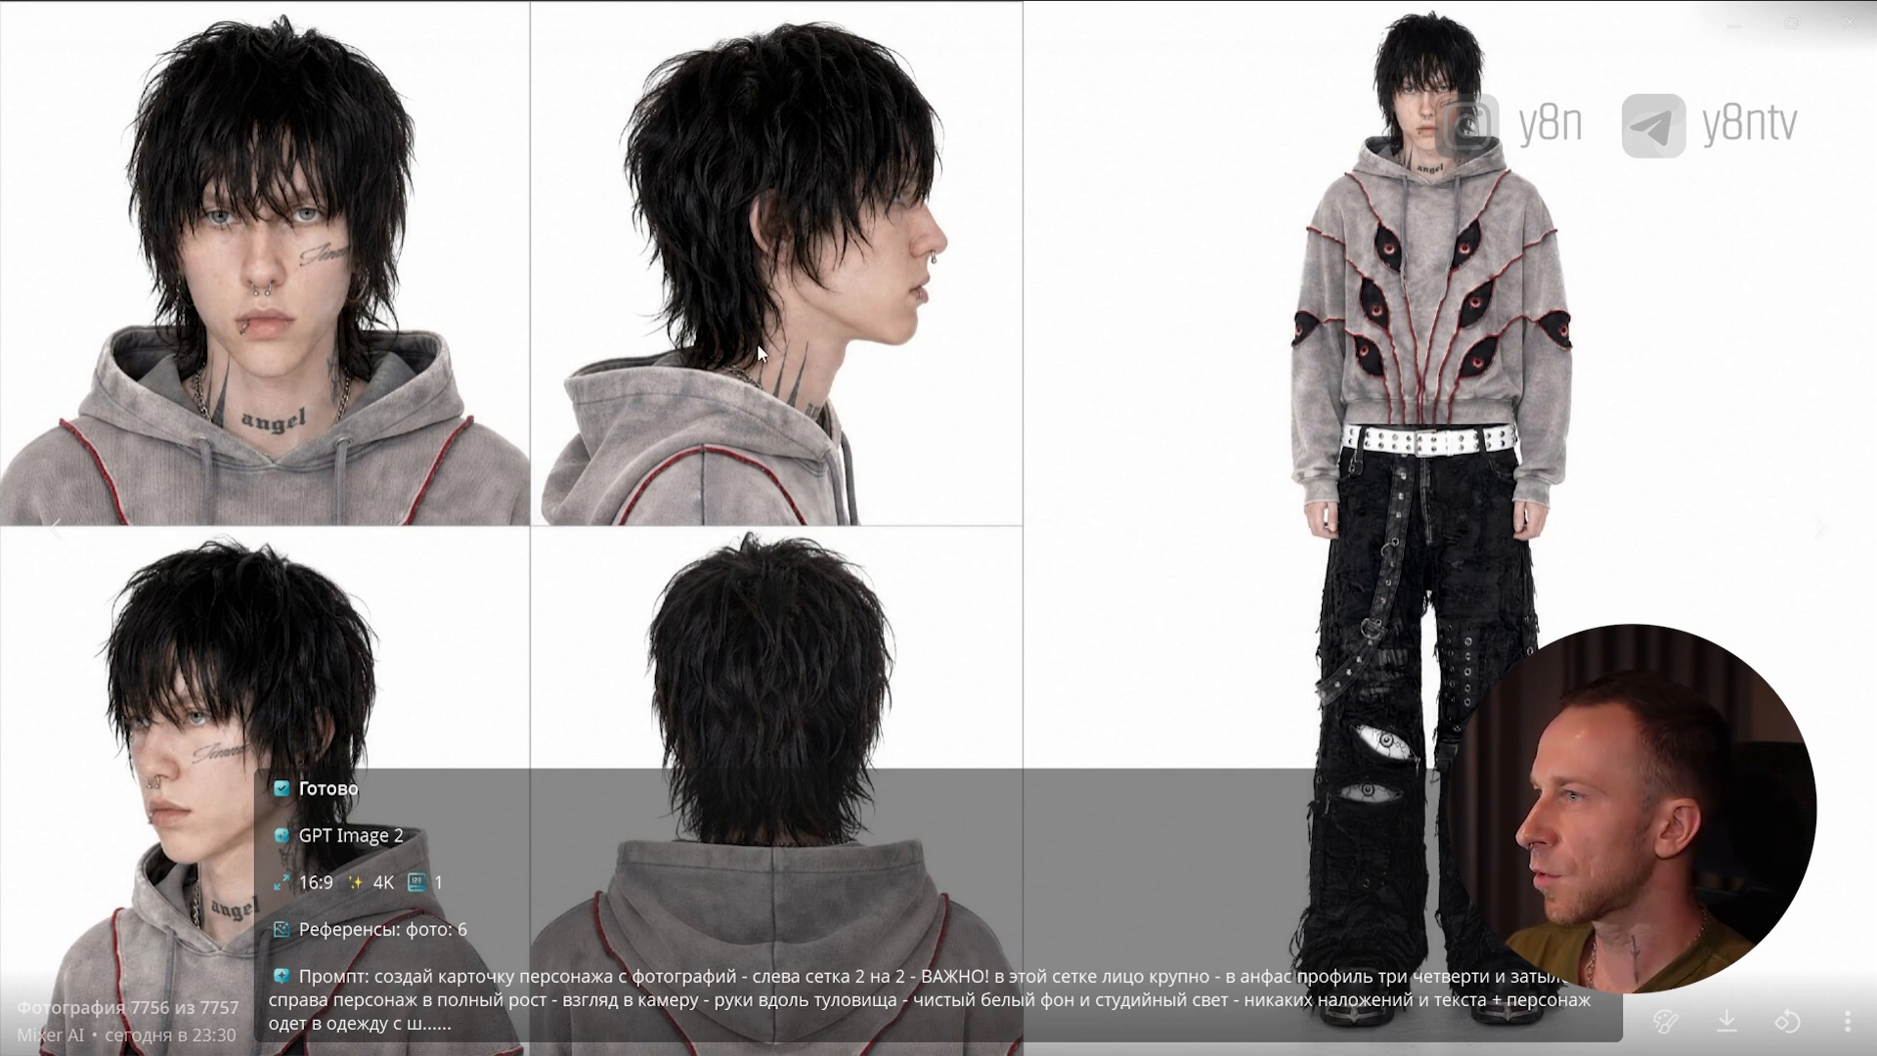
key(Escape)
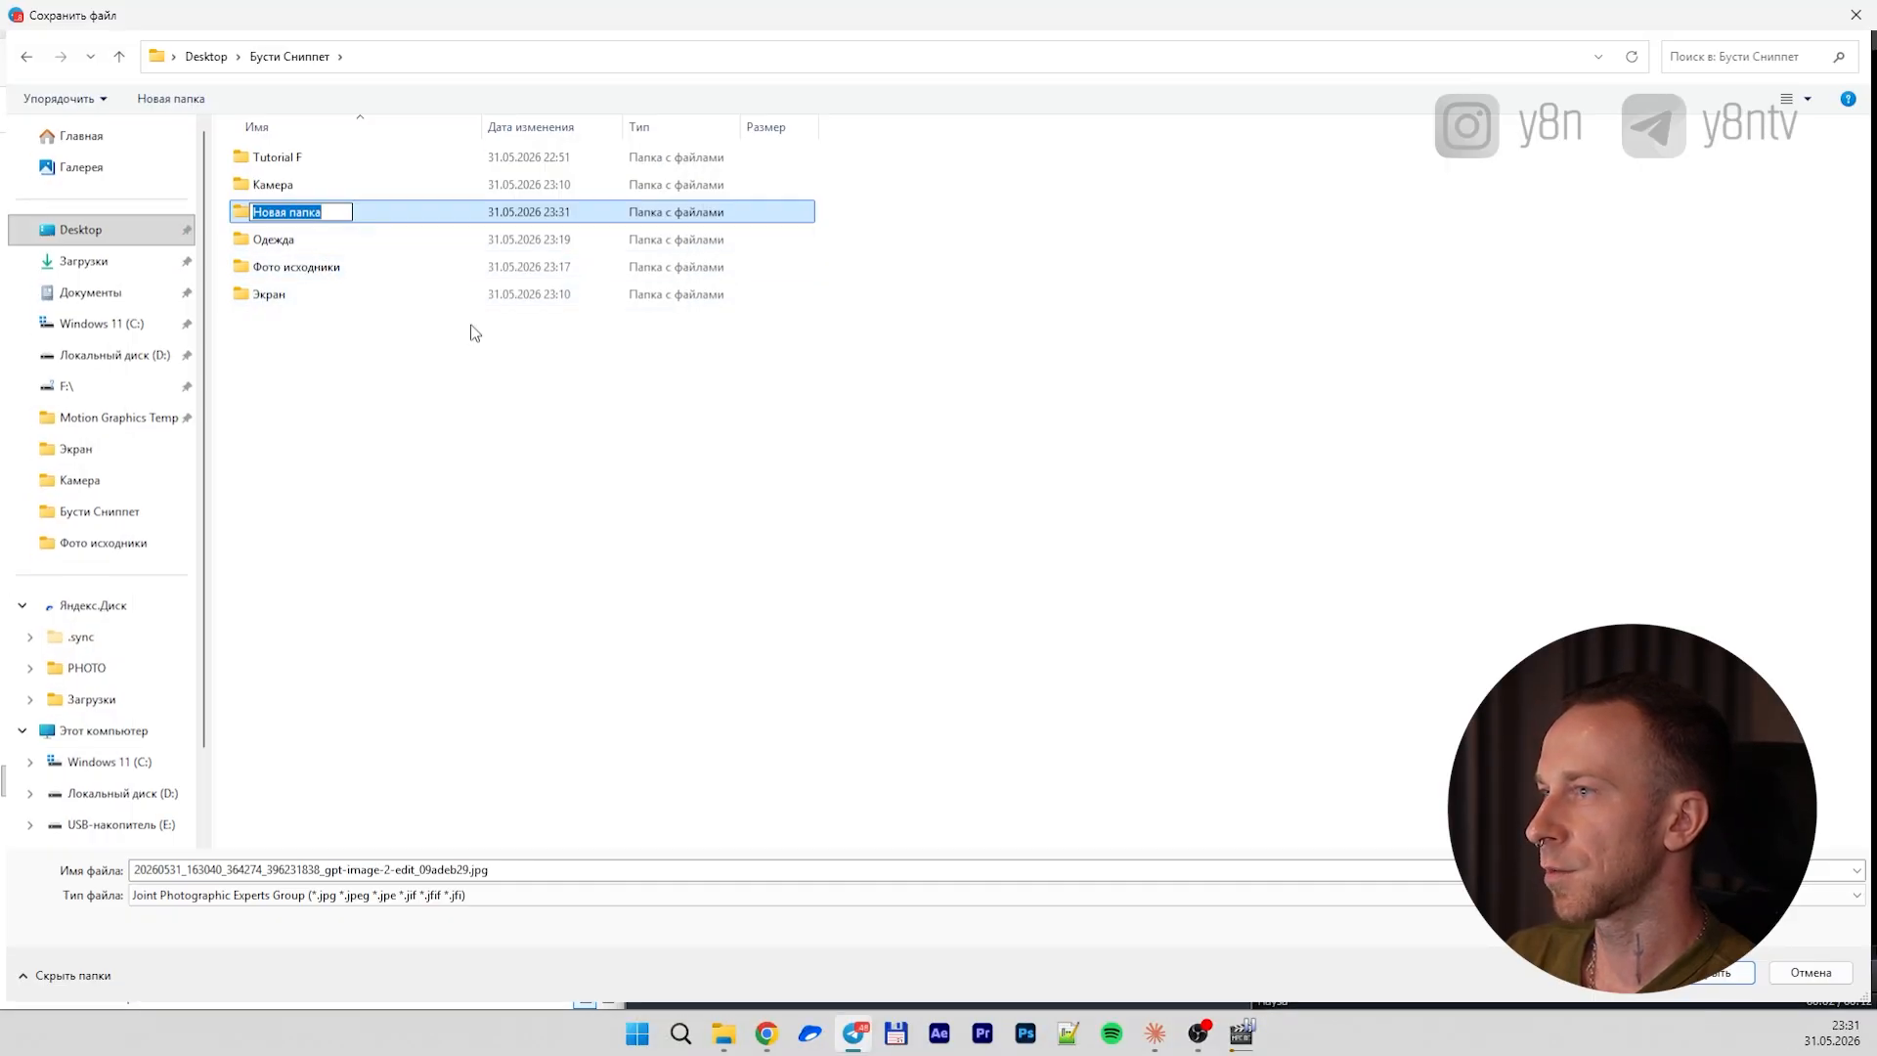
text(Карточка персонаж)
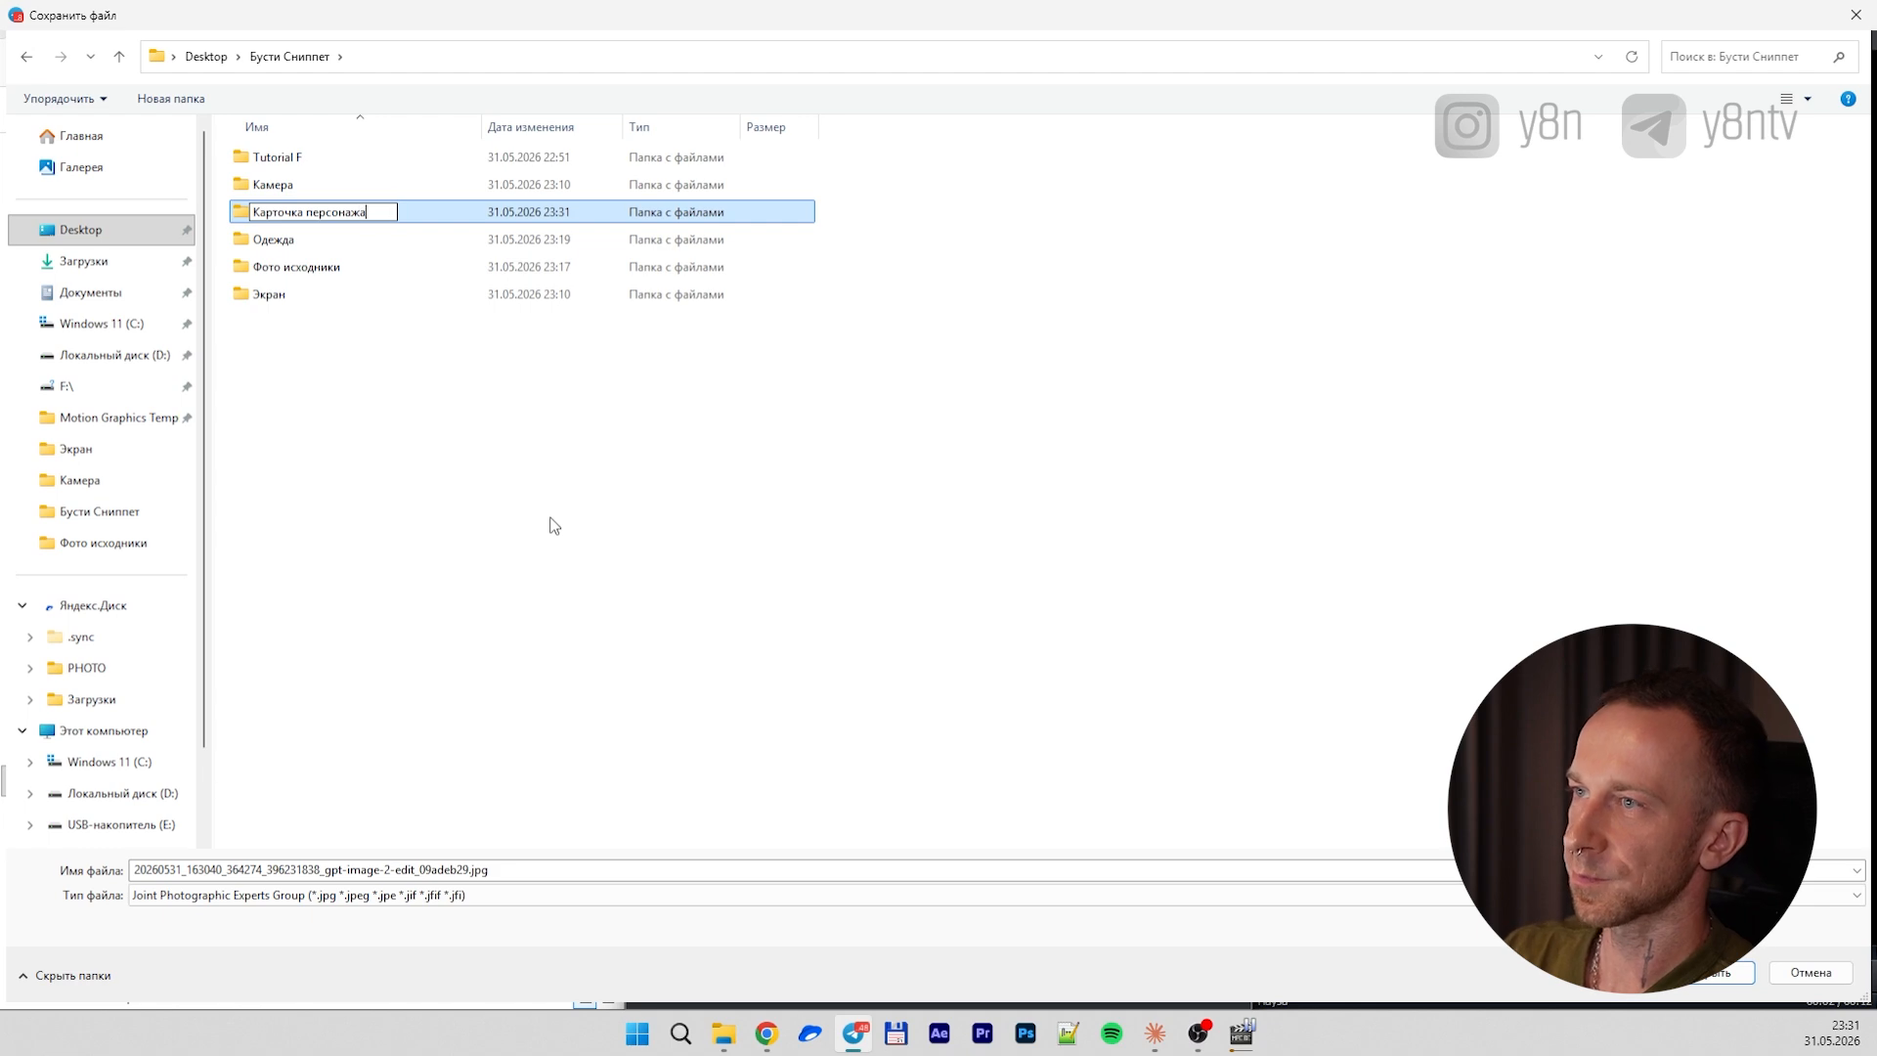
key(Return)
key(Return)
text(1)
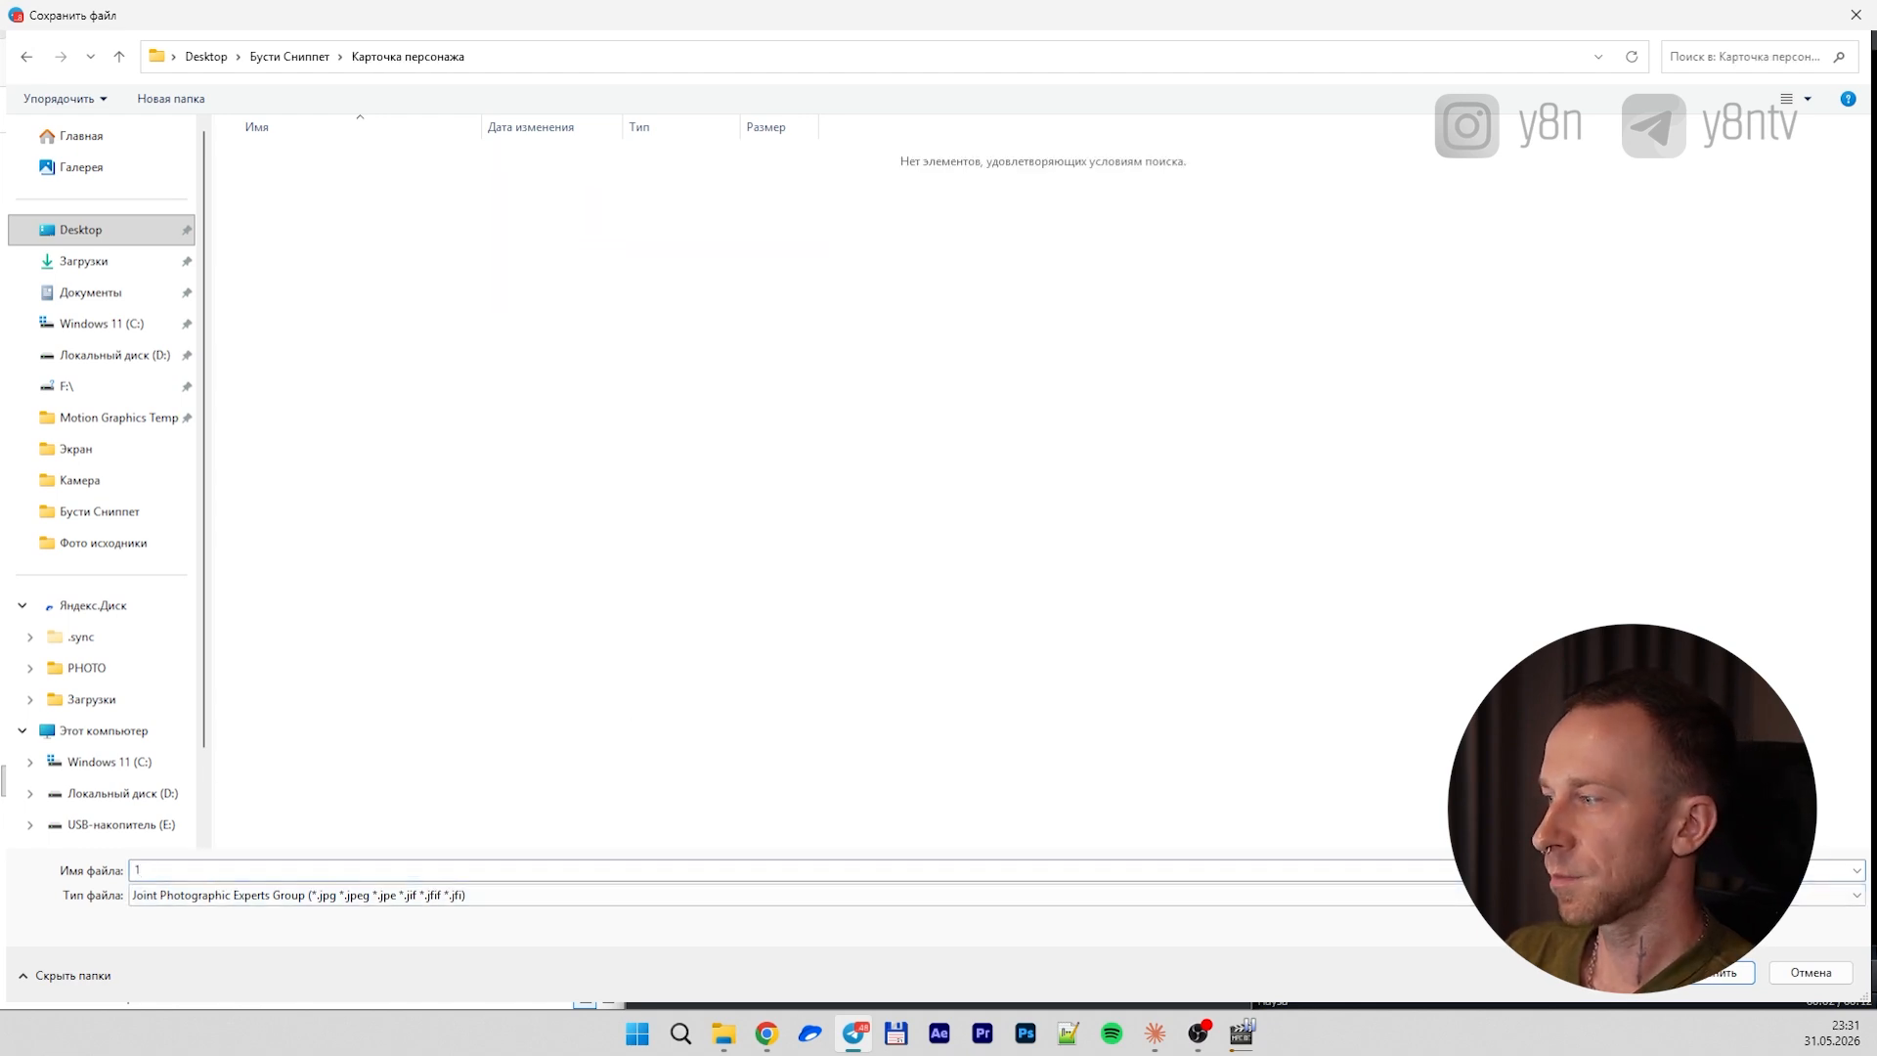
click(1723, 978)
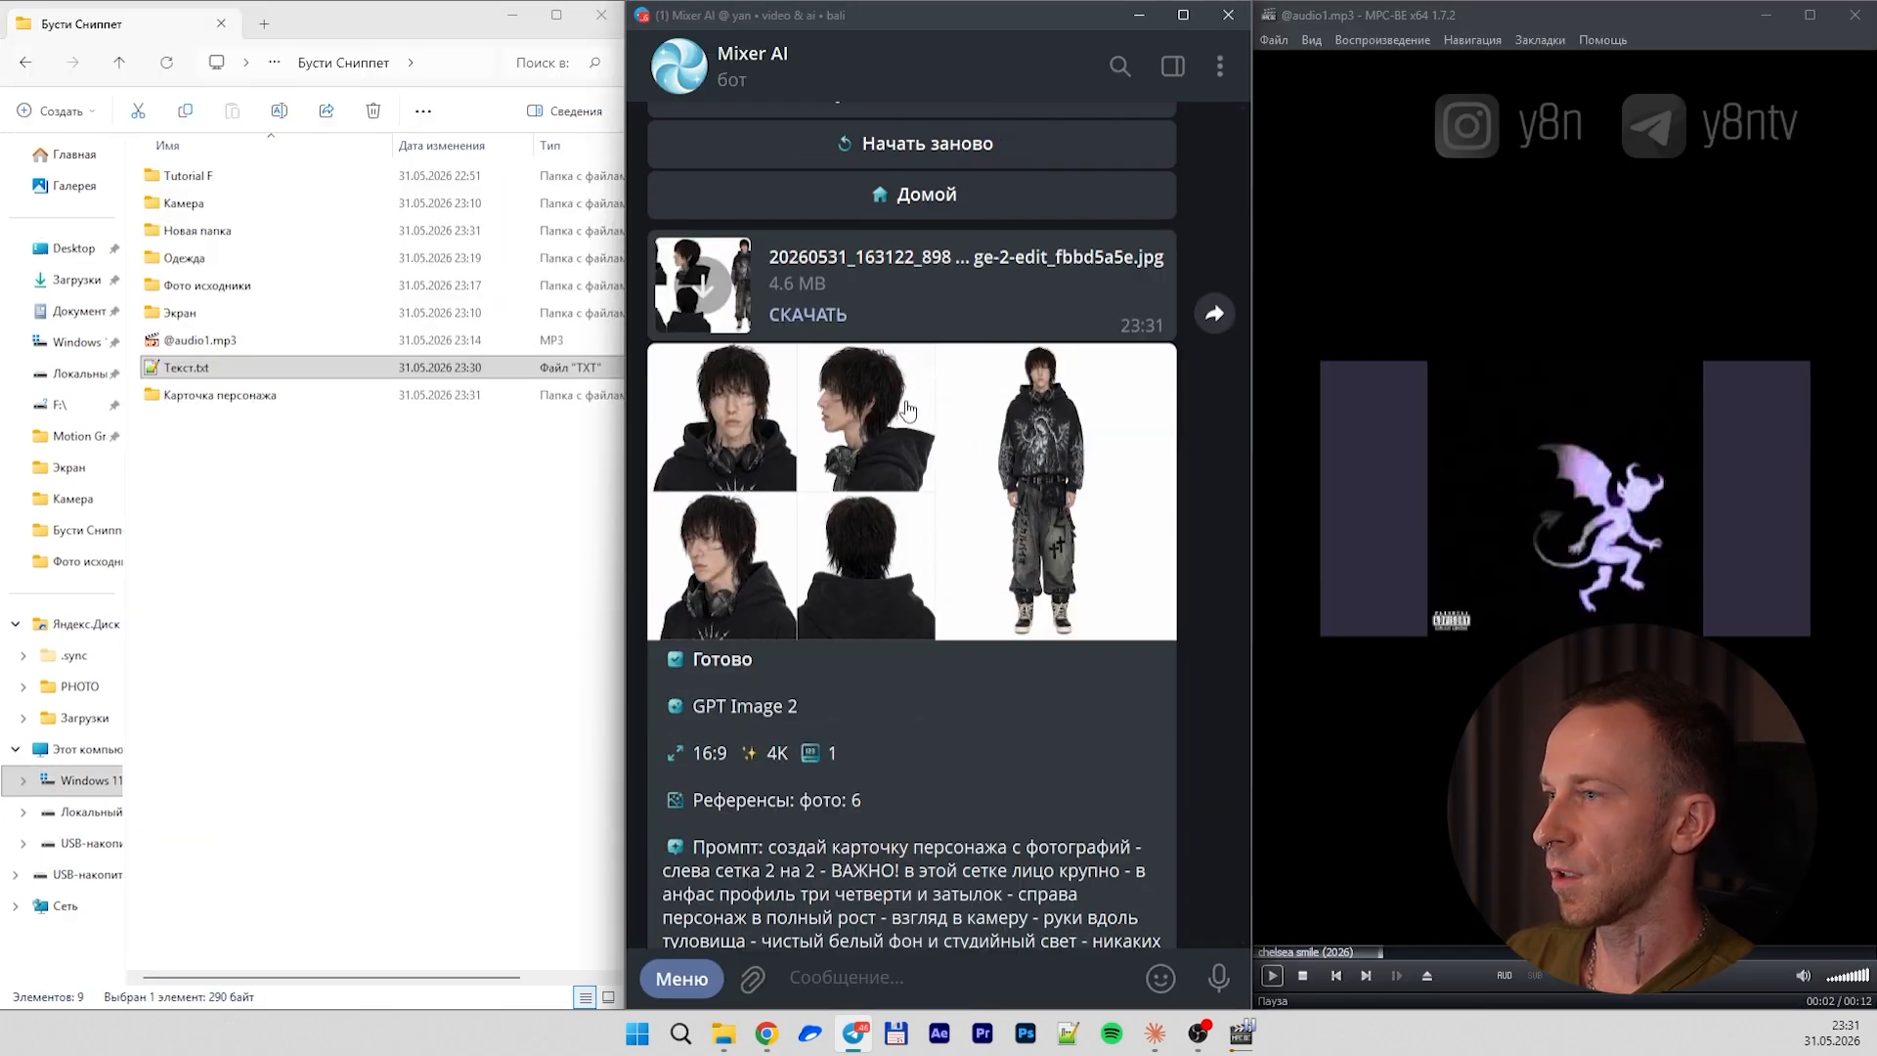
View the black hoodie character card and save its file as 2 in the "Карточка персонажа" folder
click(909, 409)
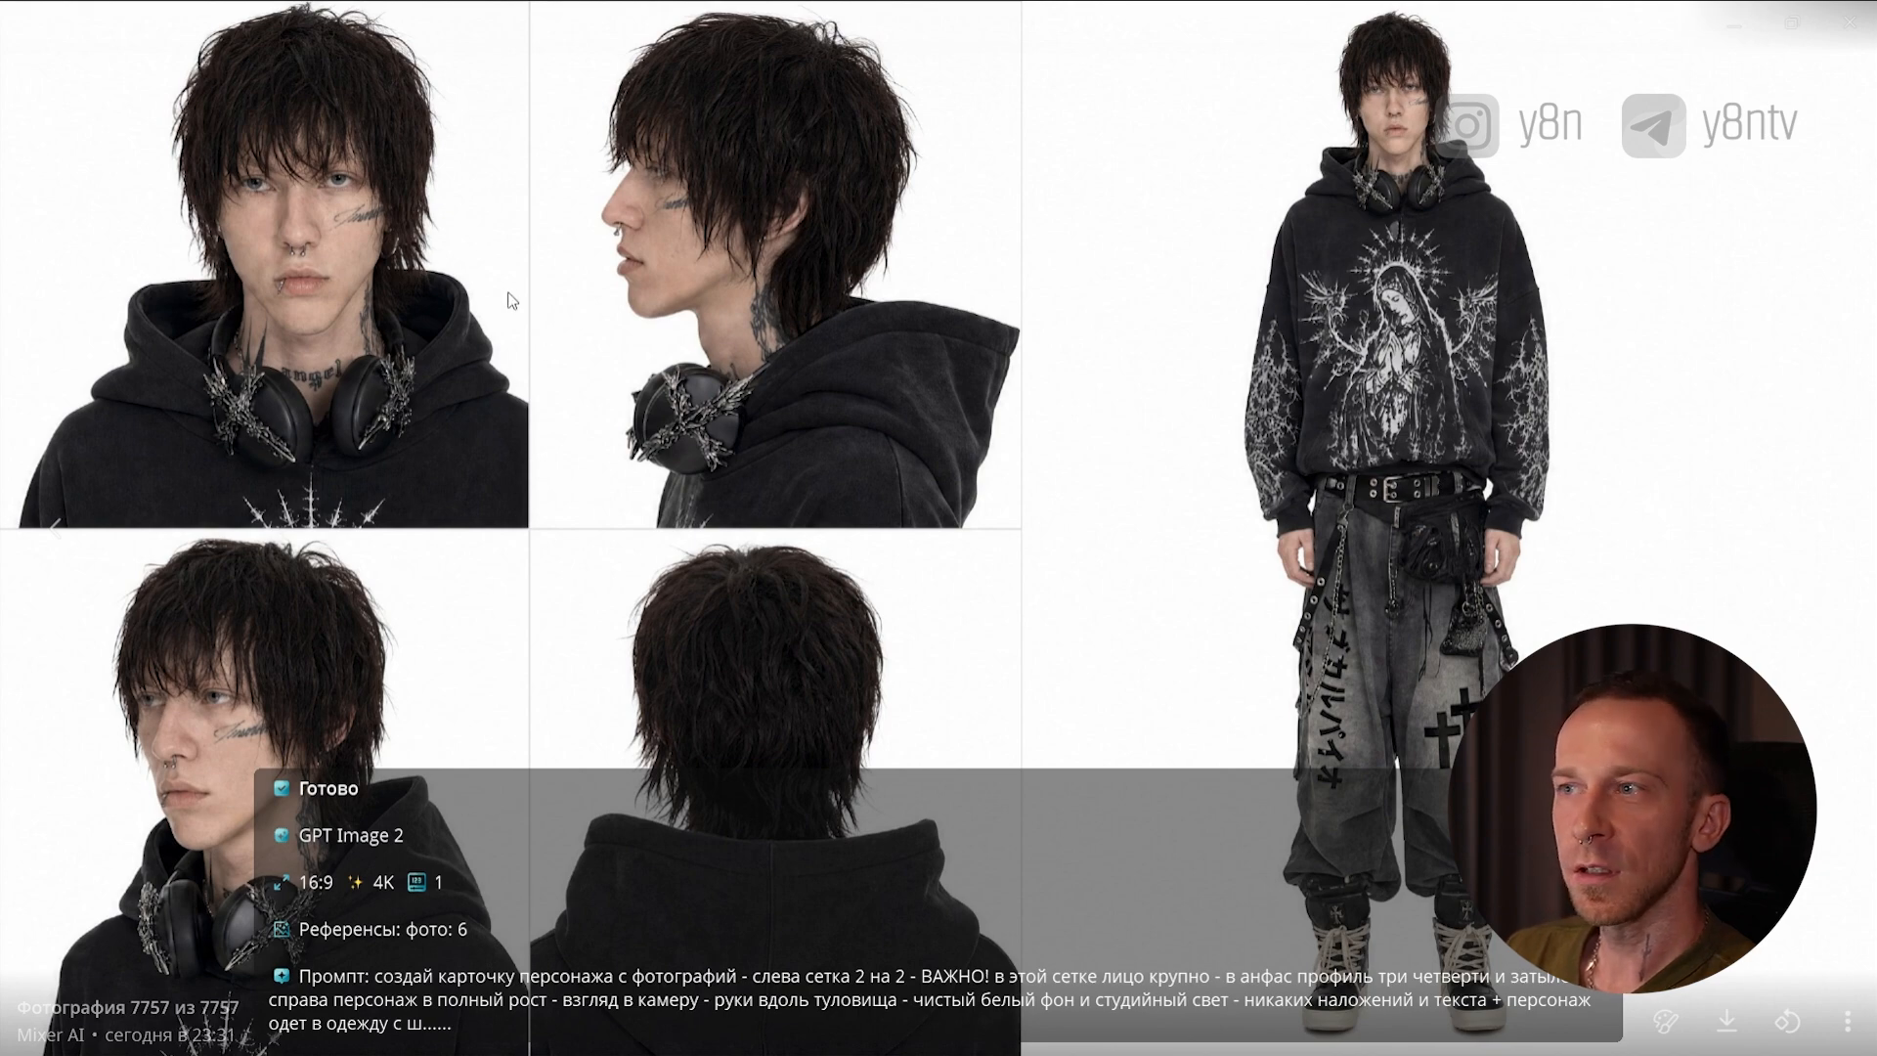
key(Escape)
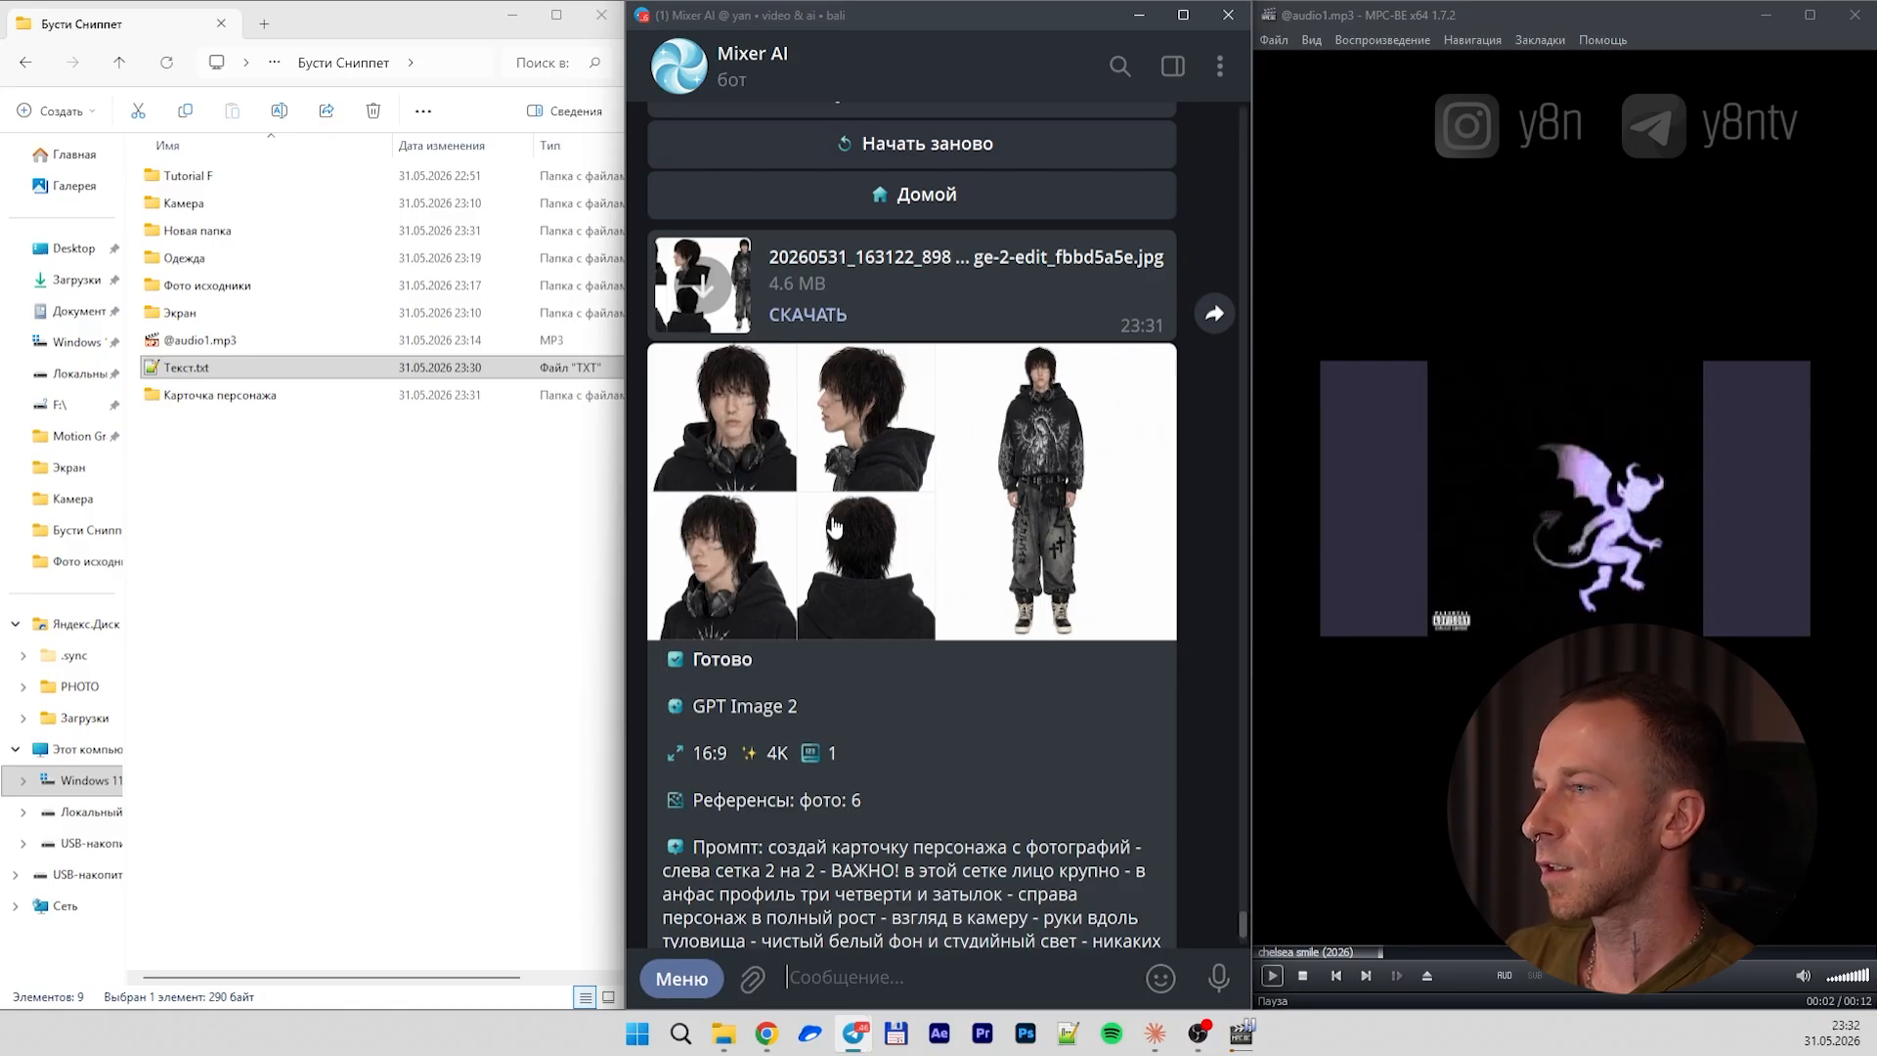
click(690, 288)
text(2)
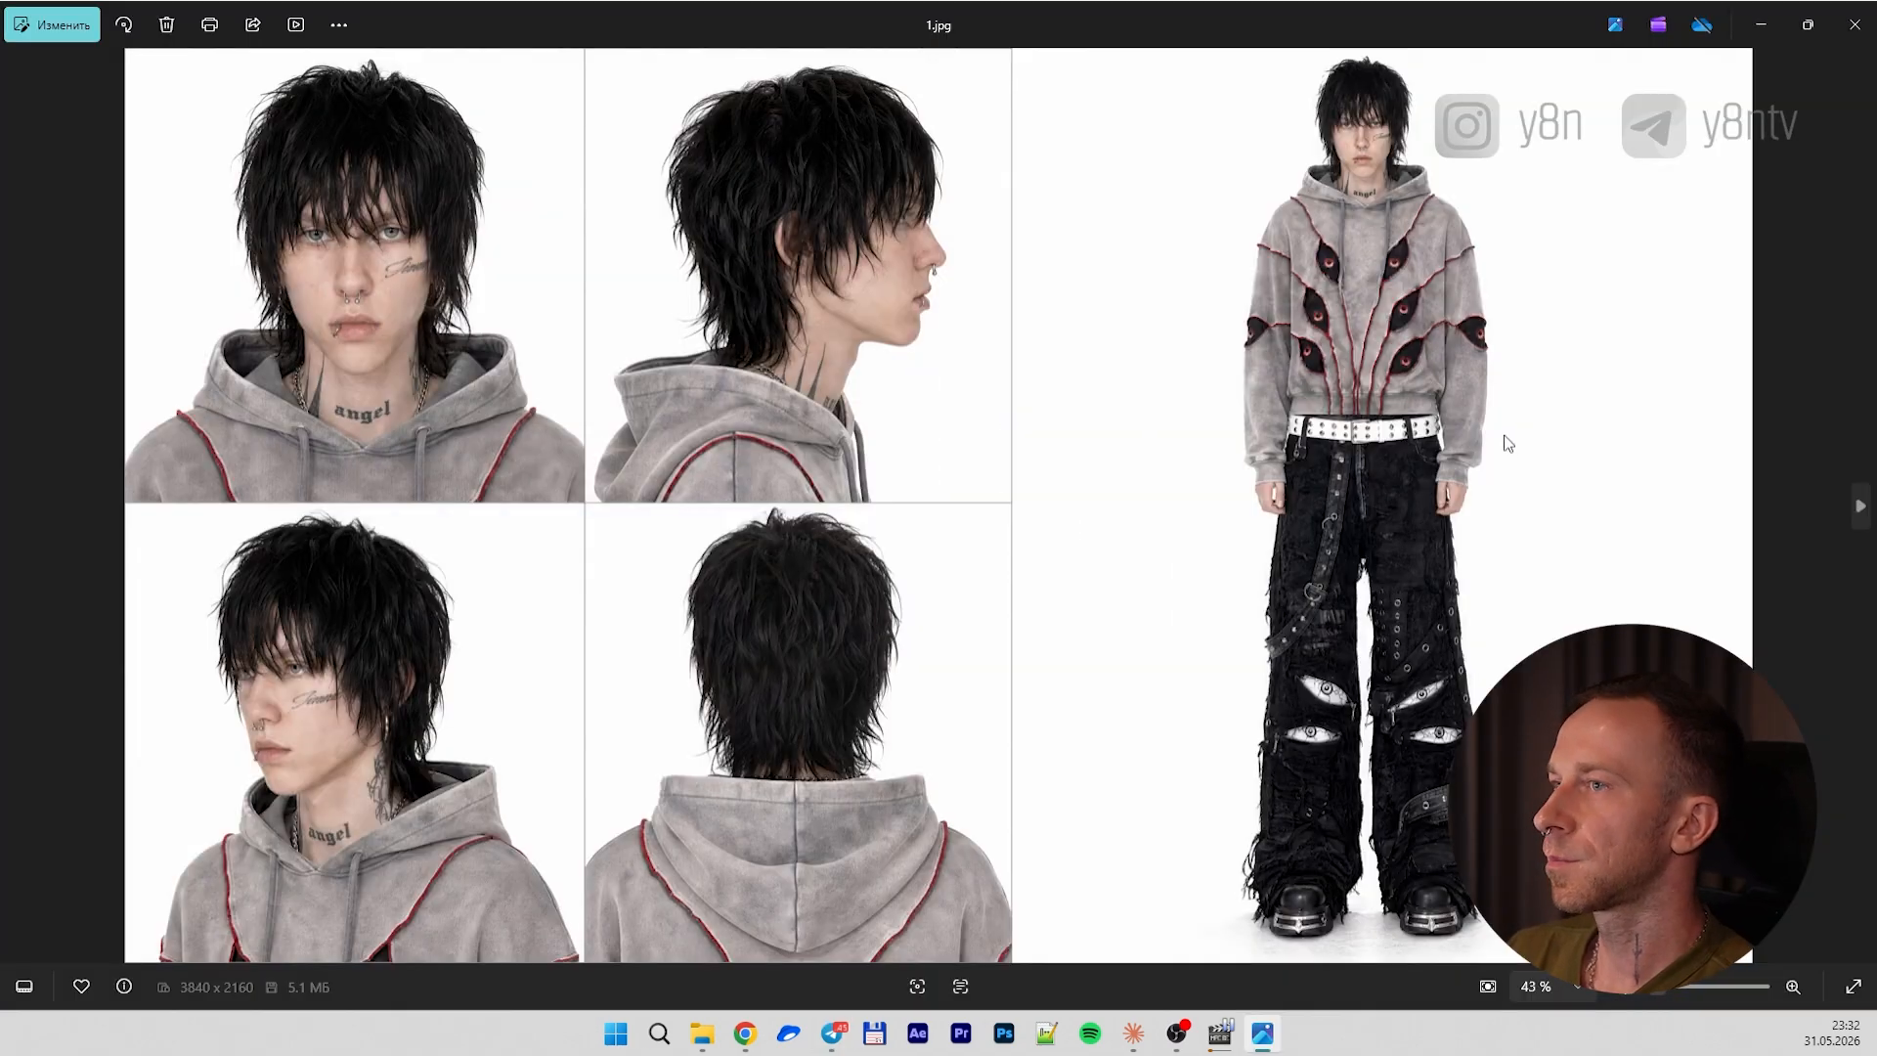
Compare the saved character cards 1.jpg and 2.jpg by switching back and forth between them in the image viewer
key(Right)
key(Left)
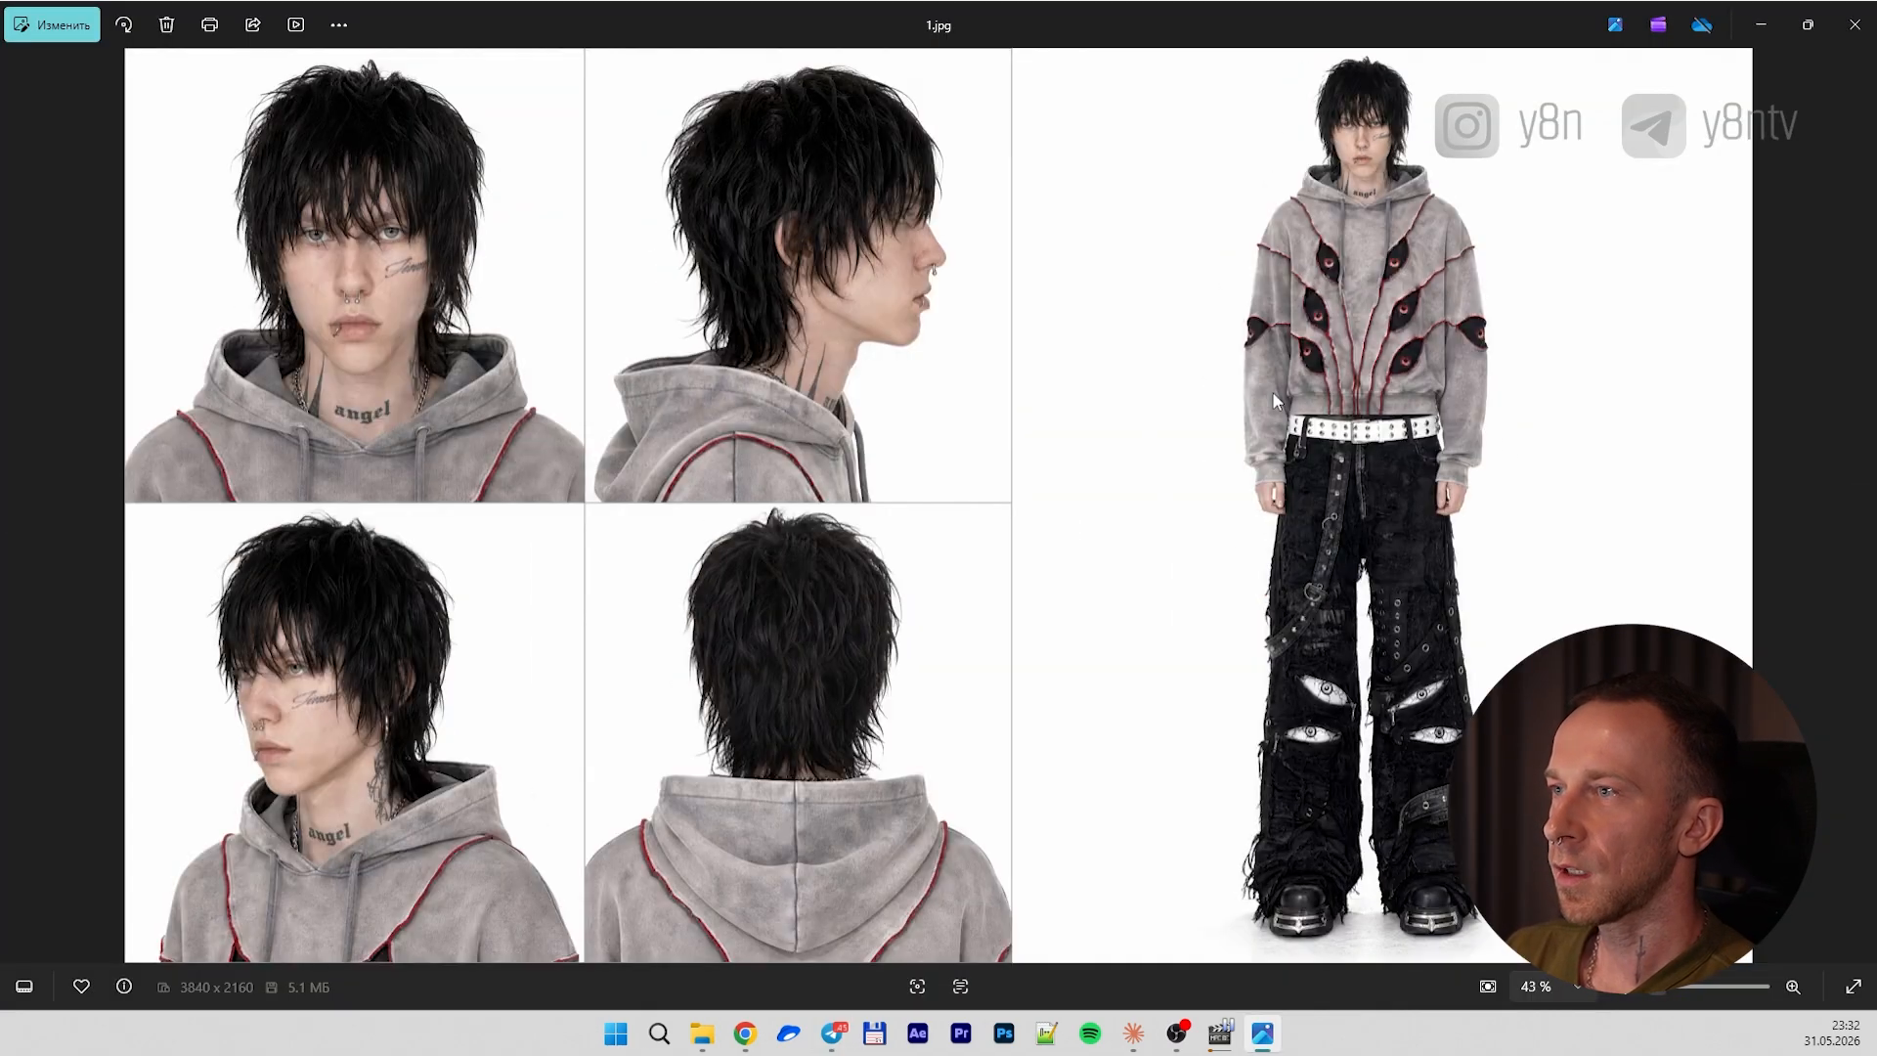
key(Right)
key(Left)
key(Right)
key(Left)
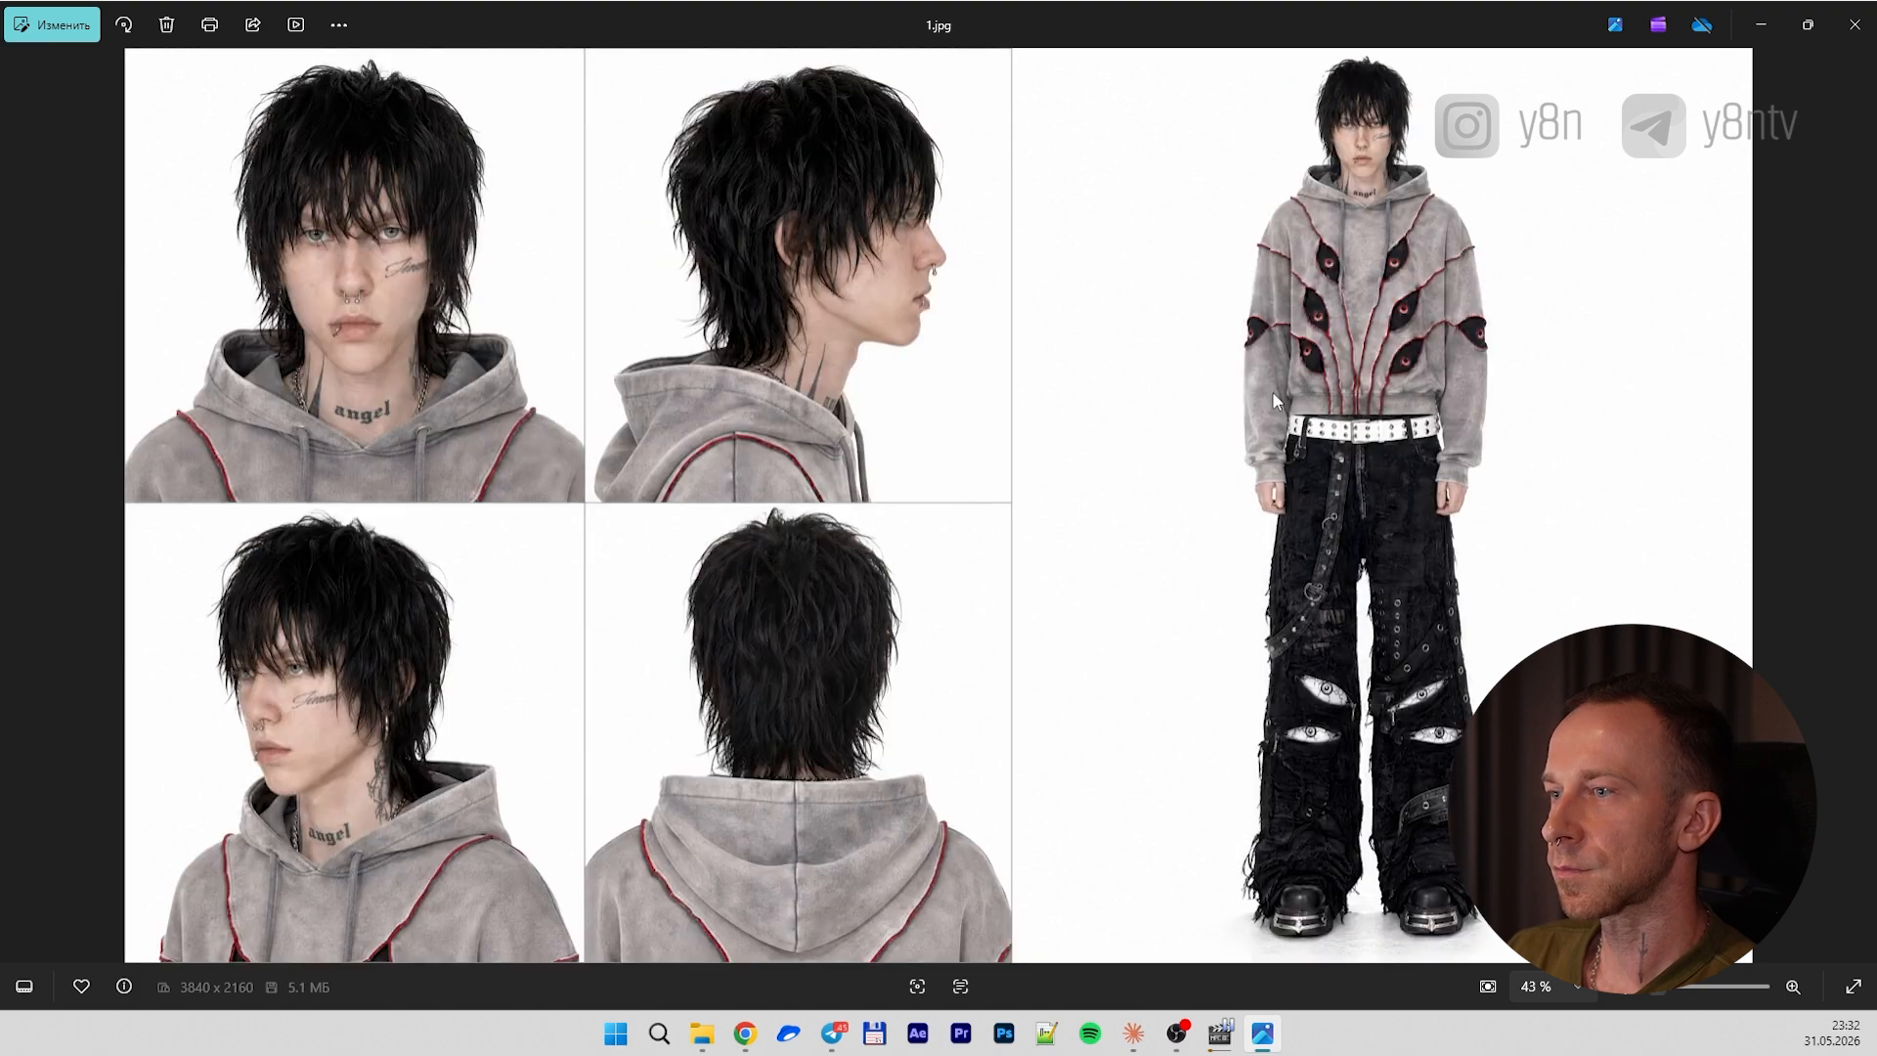
key(Right)
key(Left)
key(Right)
key(Left)
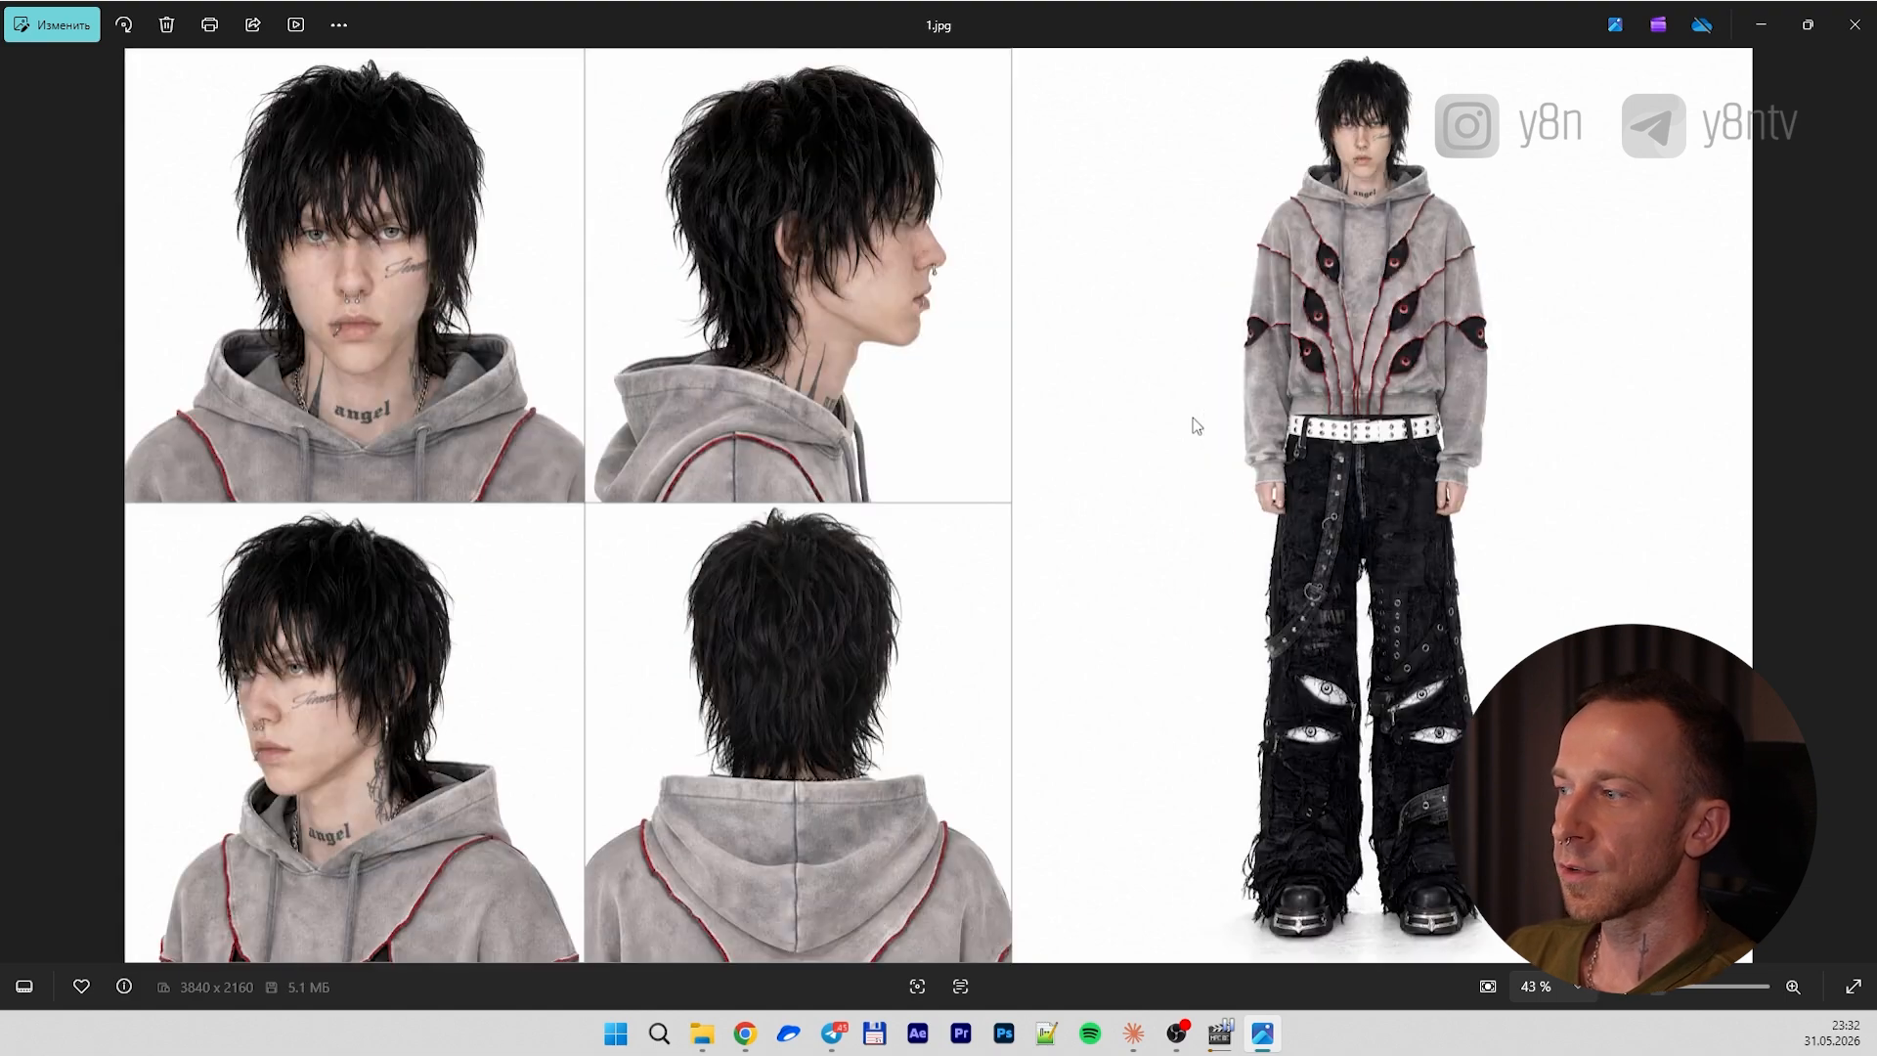
key(Right)
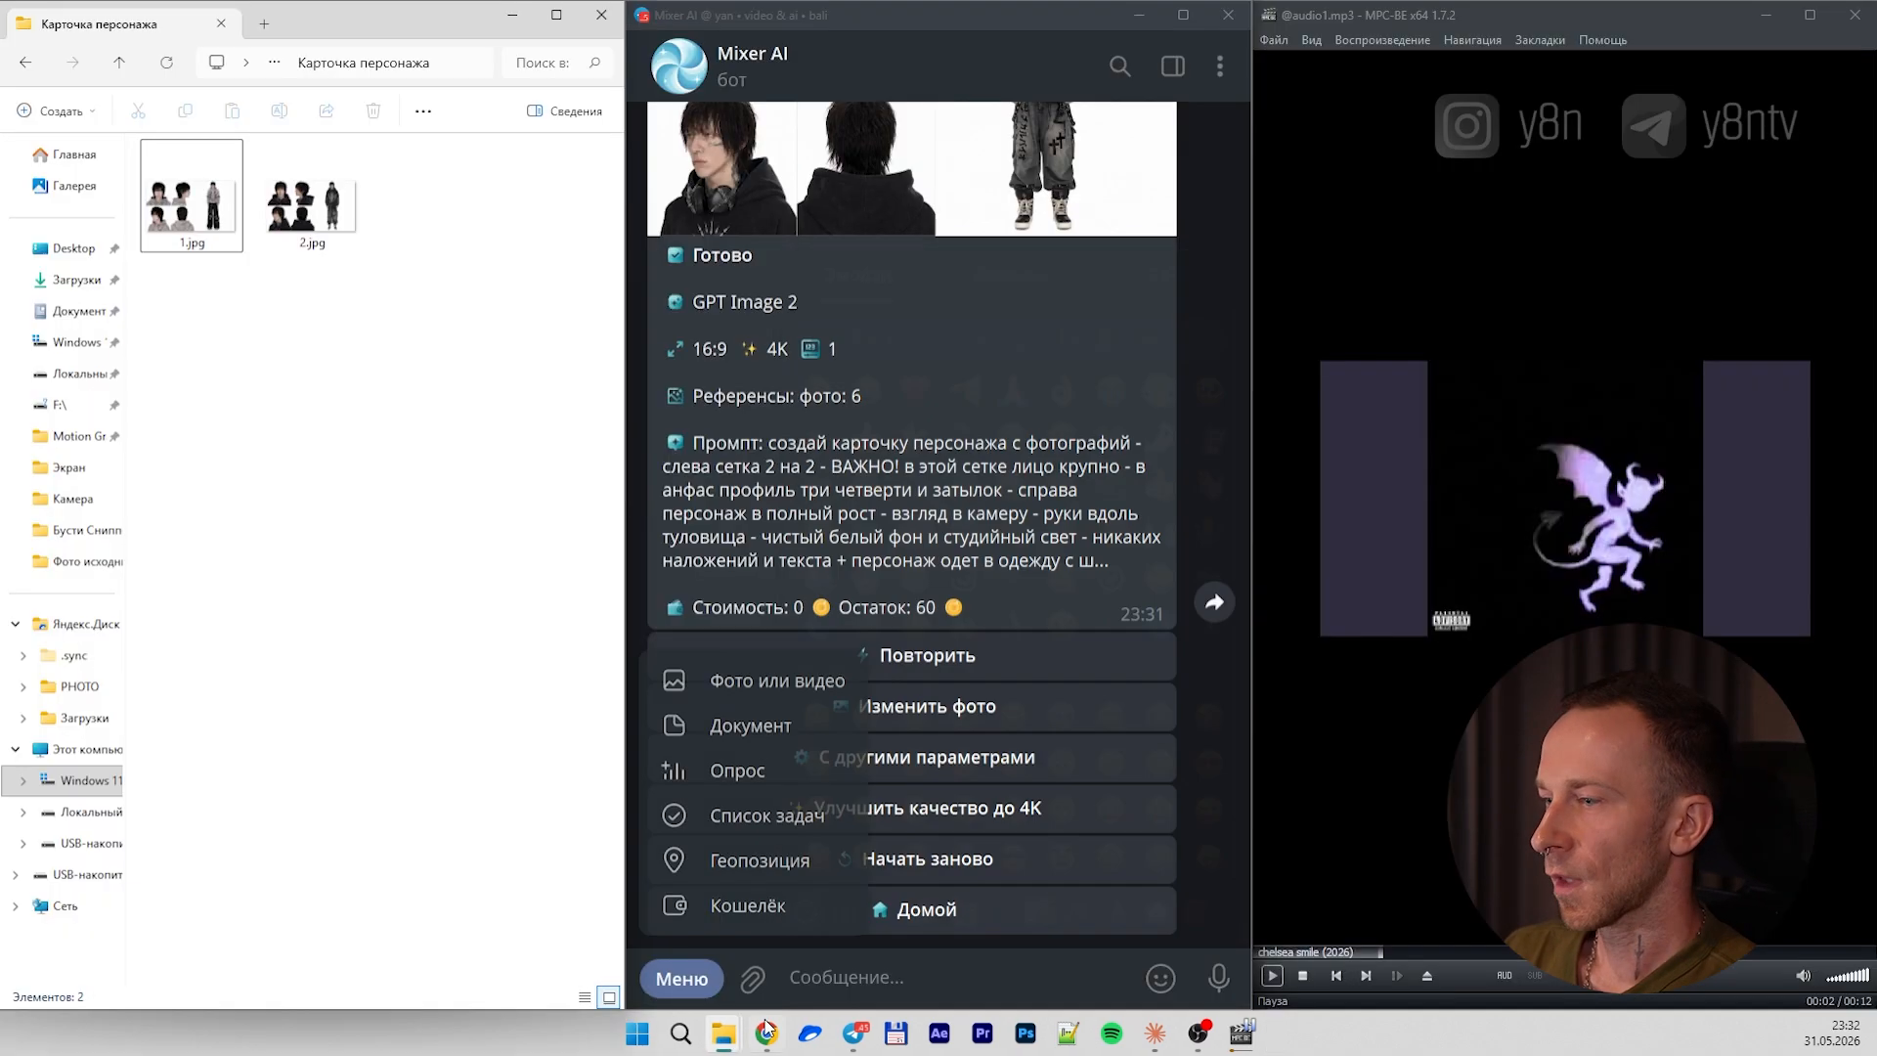
Review the saved chorus lyrics in Текст.txt and highlight the word "freezing" in the last line
click(767, 1028)
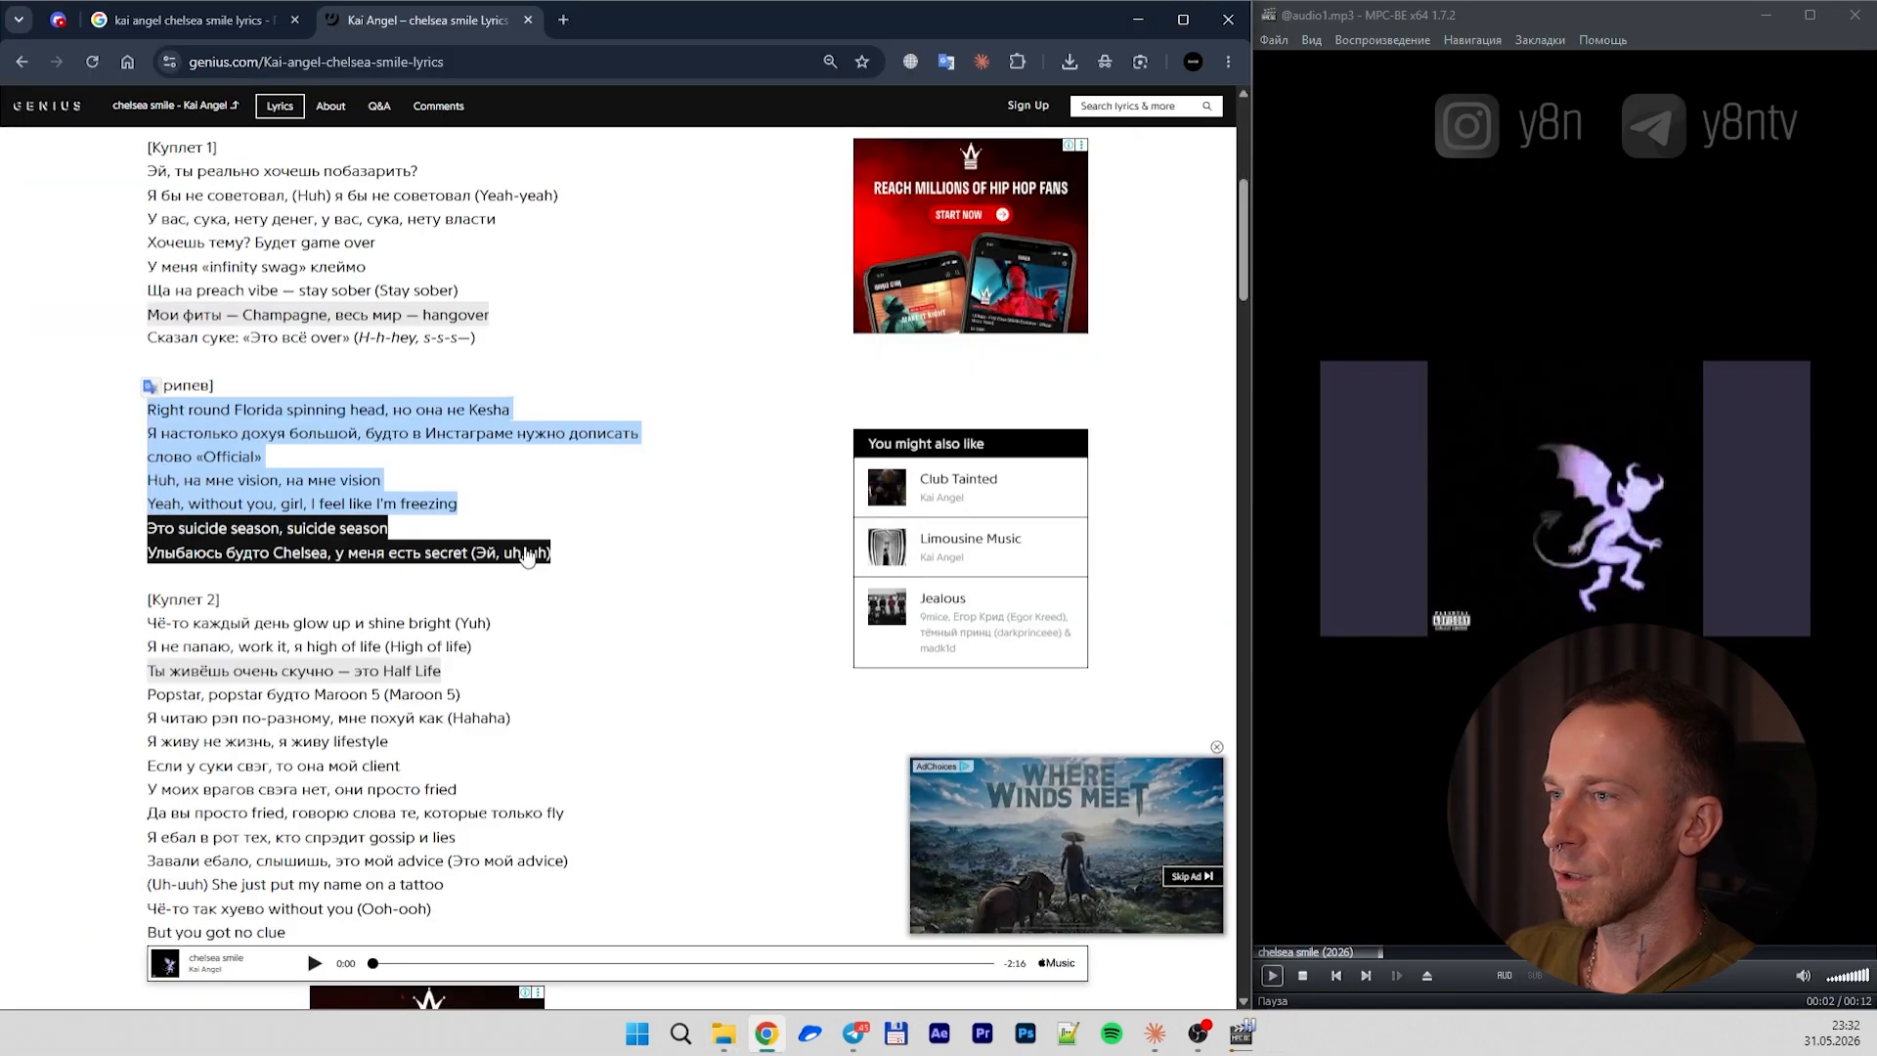
click(1068, 1033)
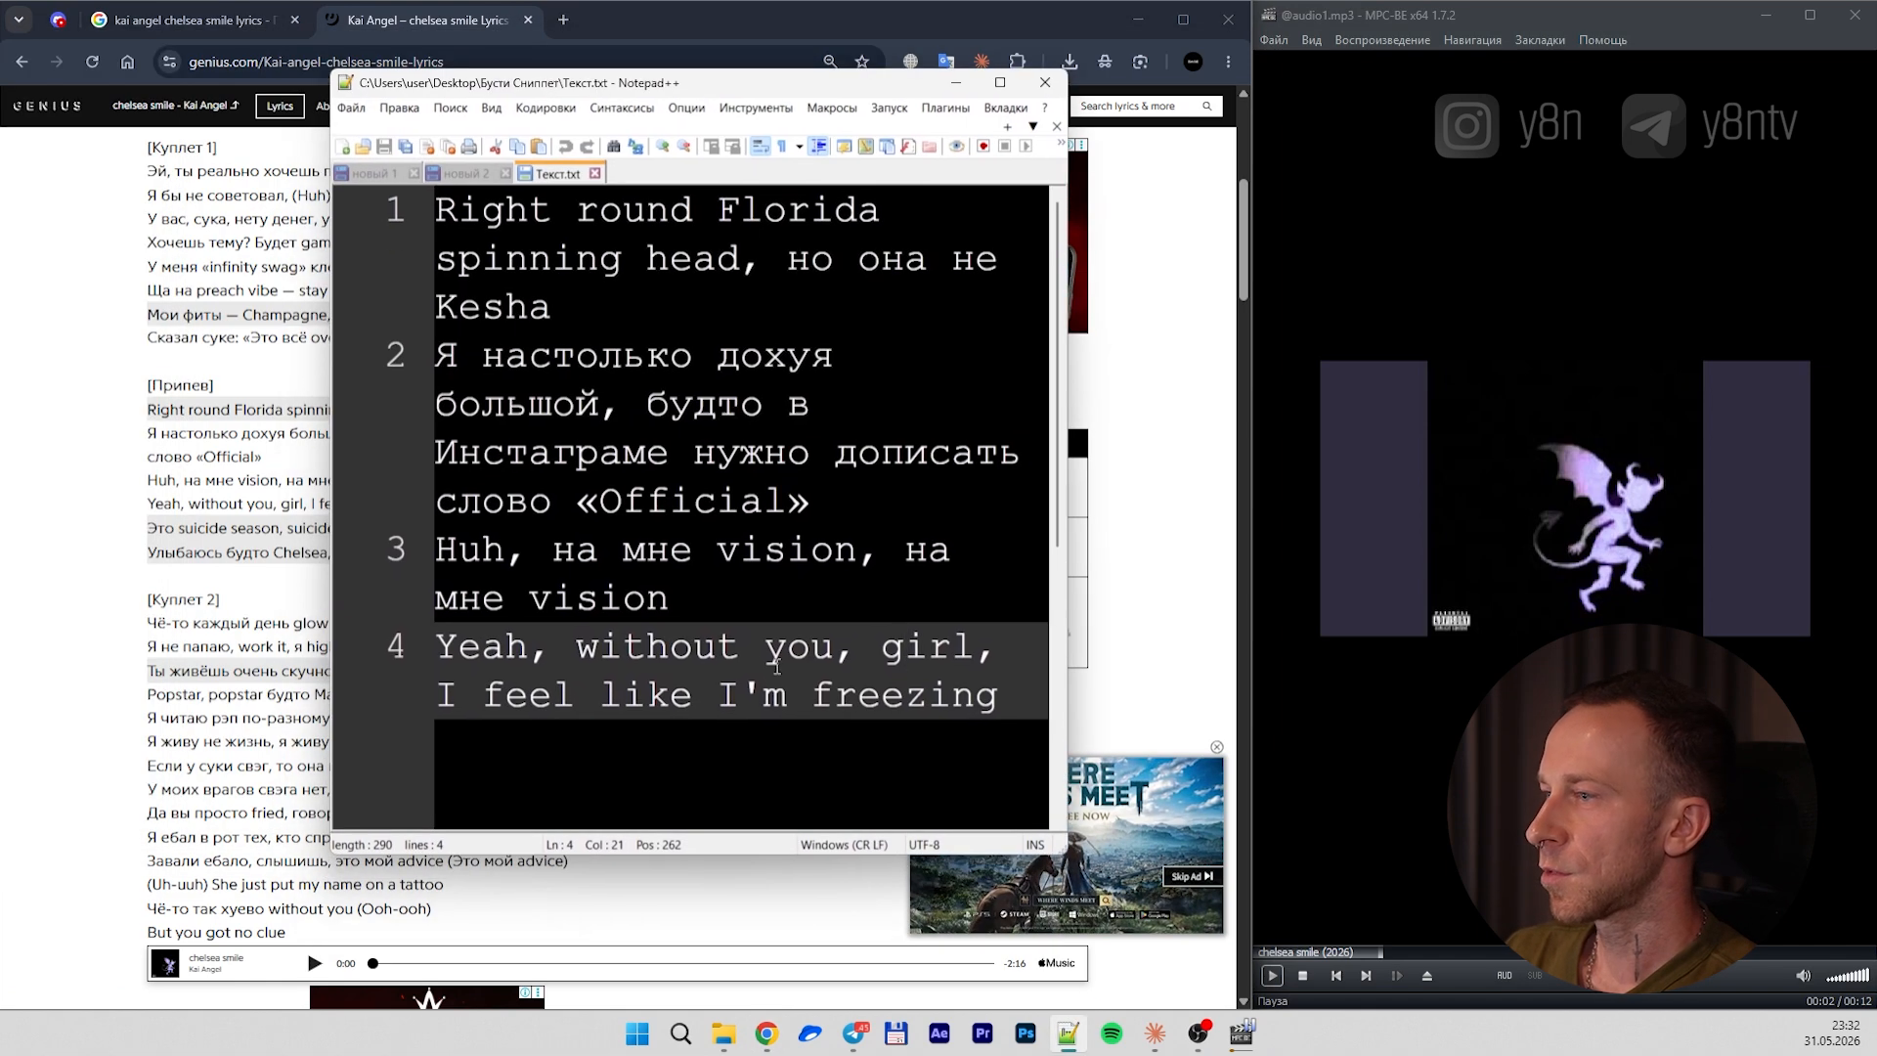
double_click(900, 696)
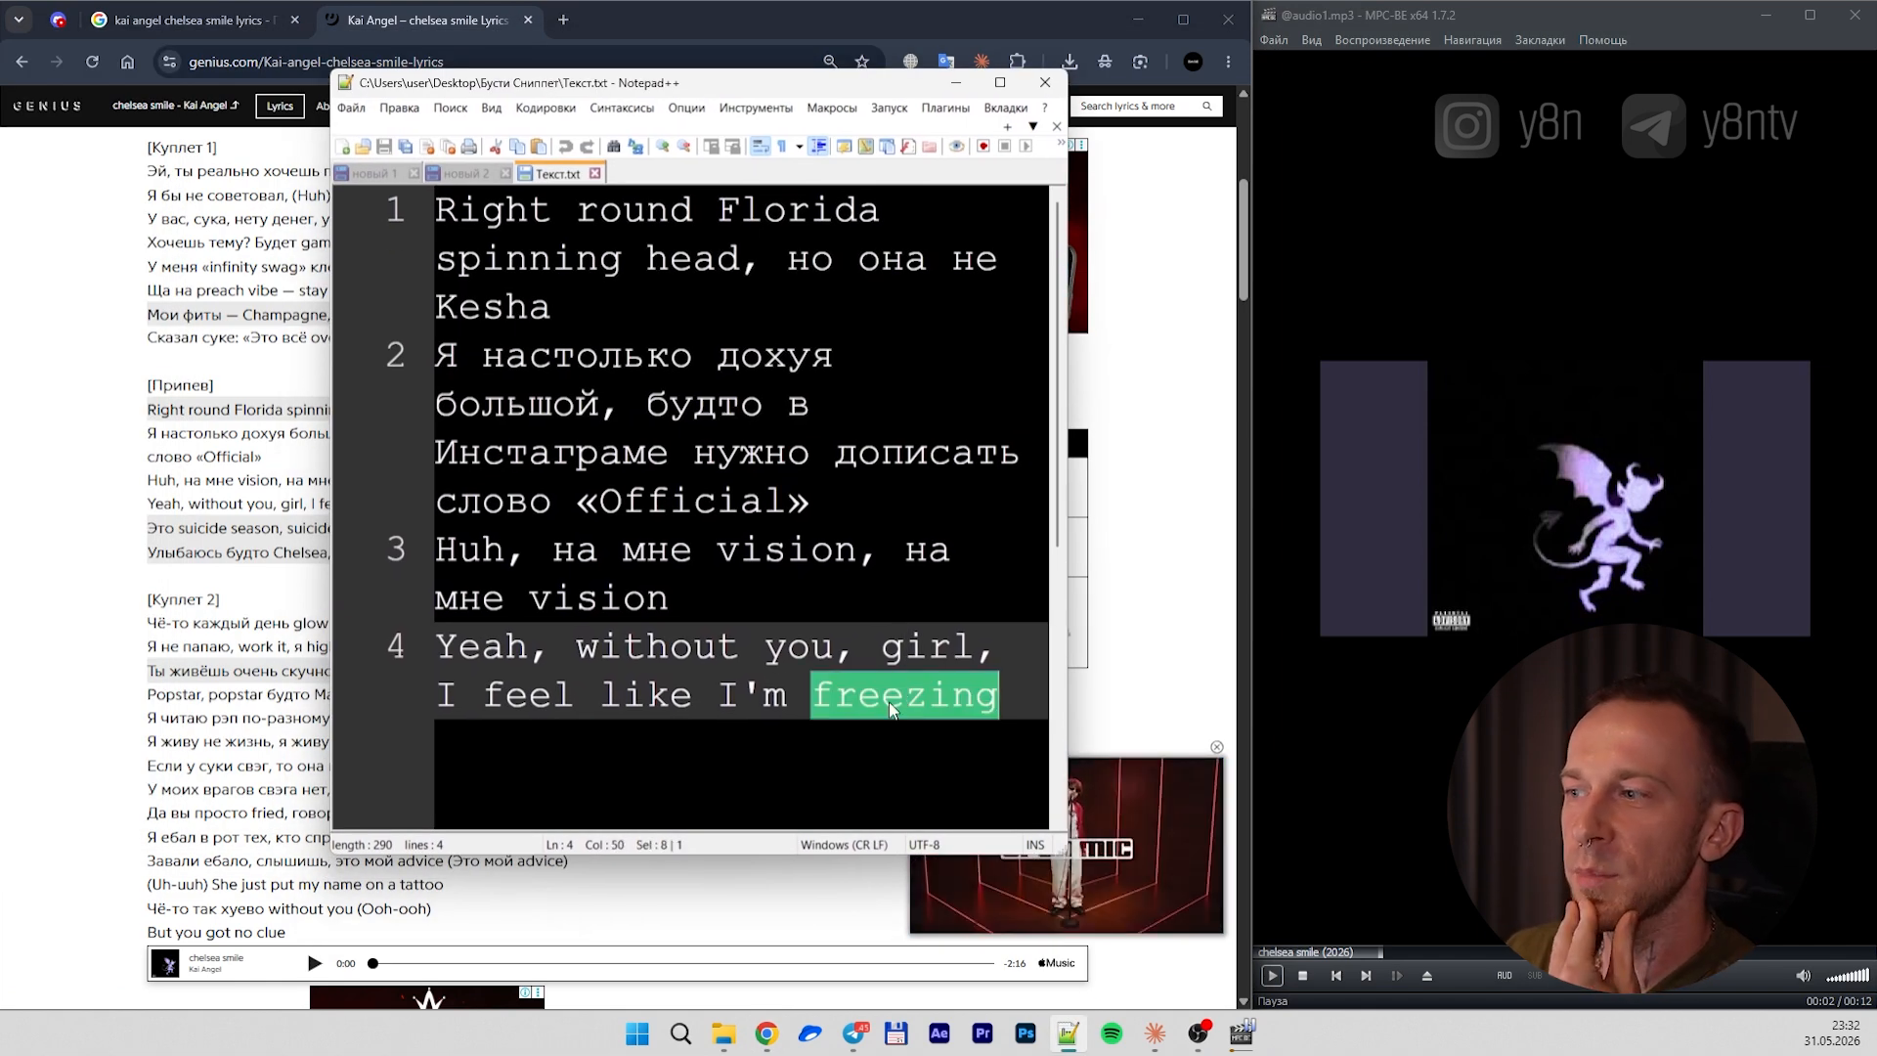
Open Pinterest in a new browser tab and search it for "arctic"
click(562, 22)
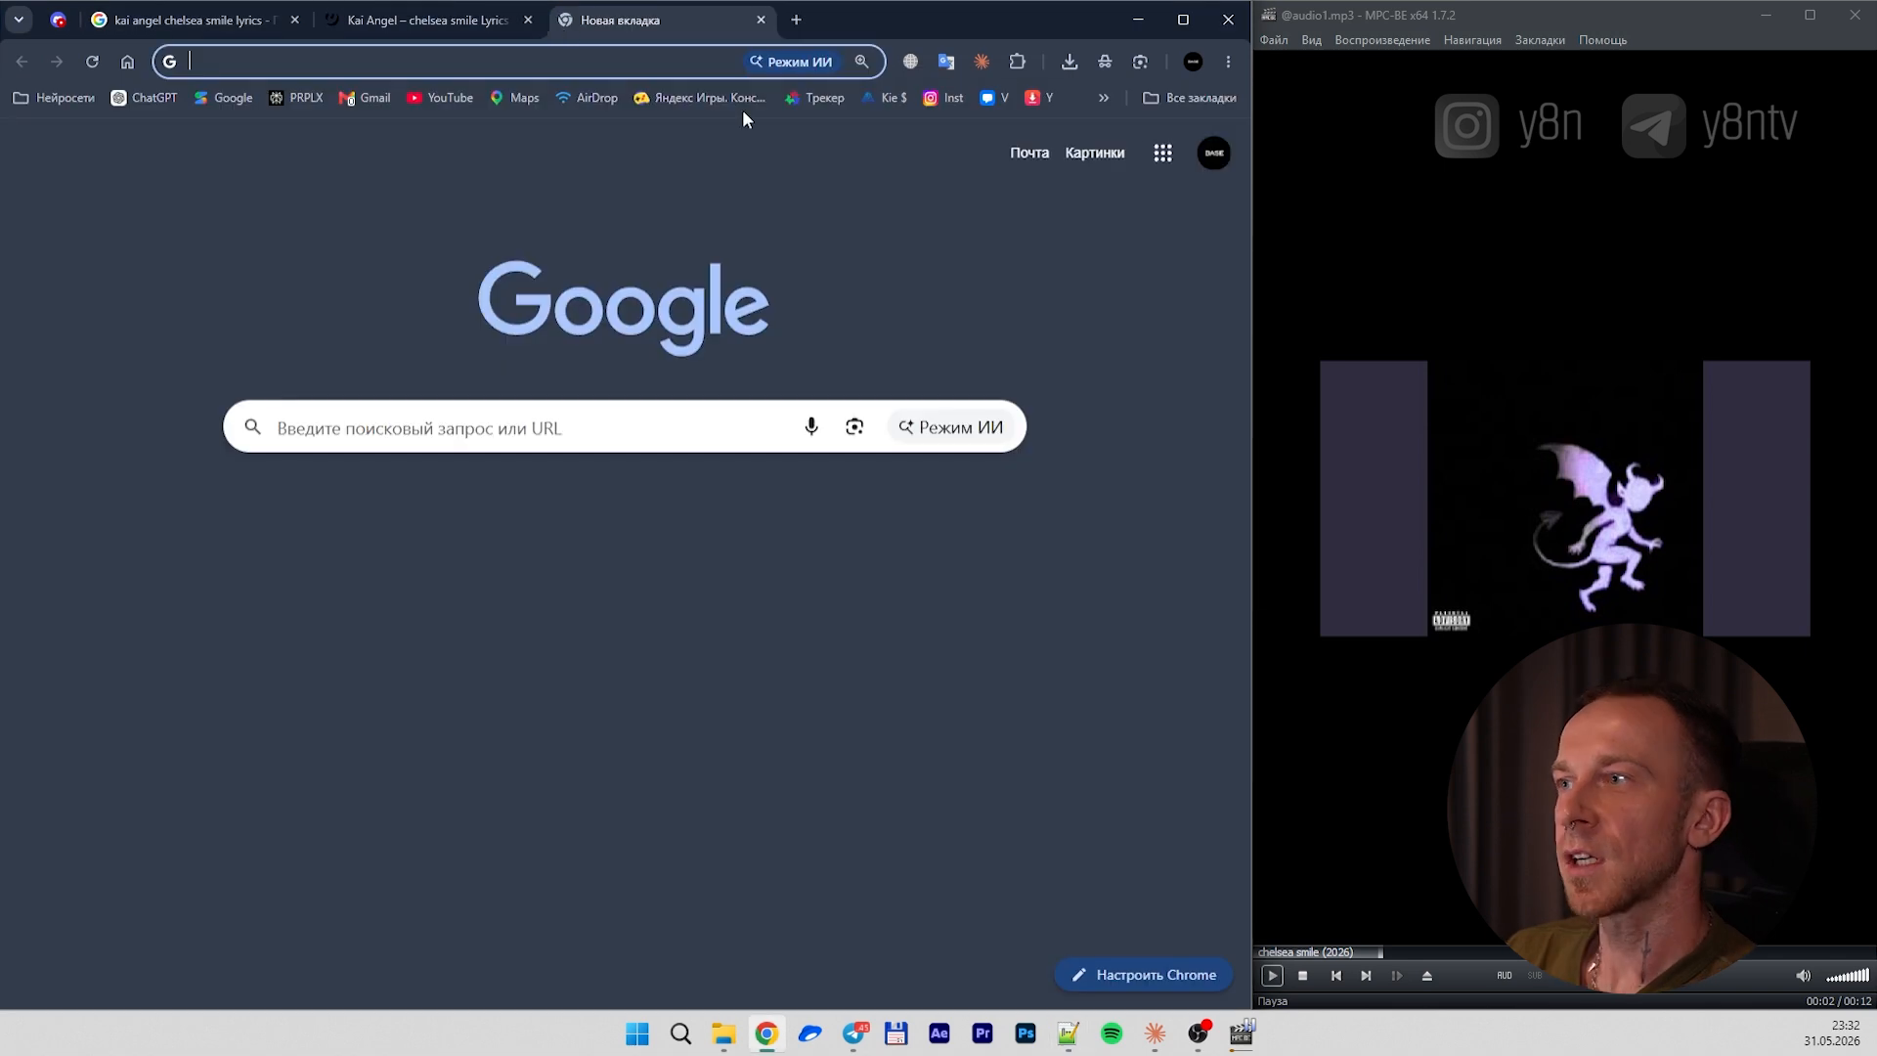
text(pin)
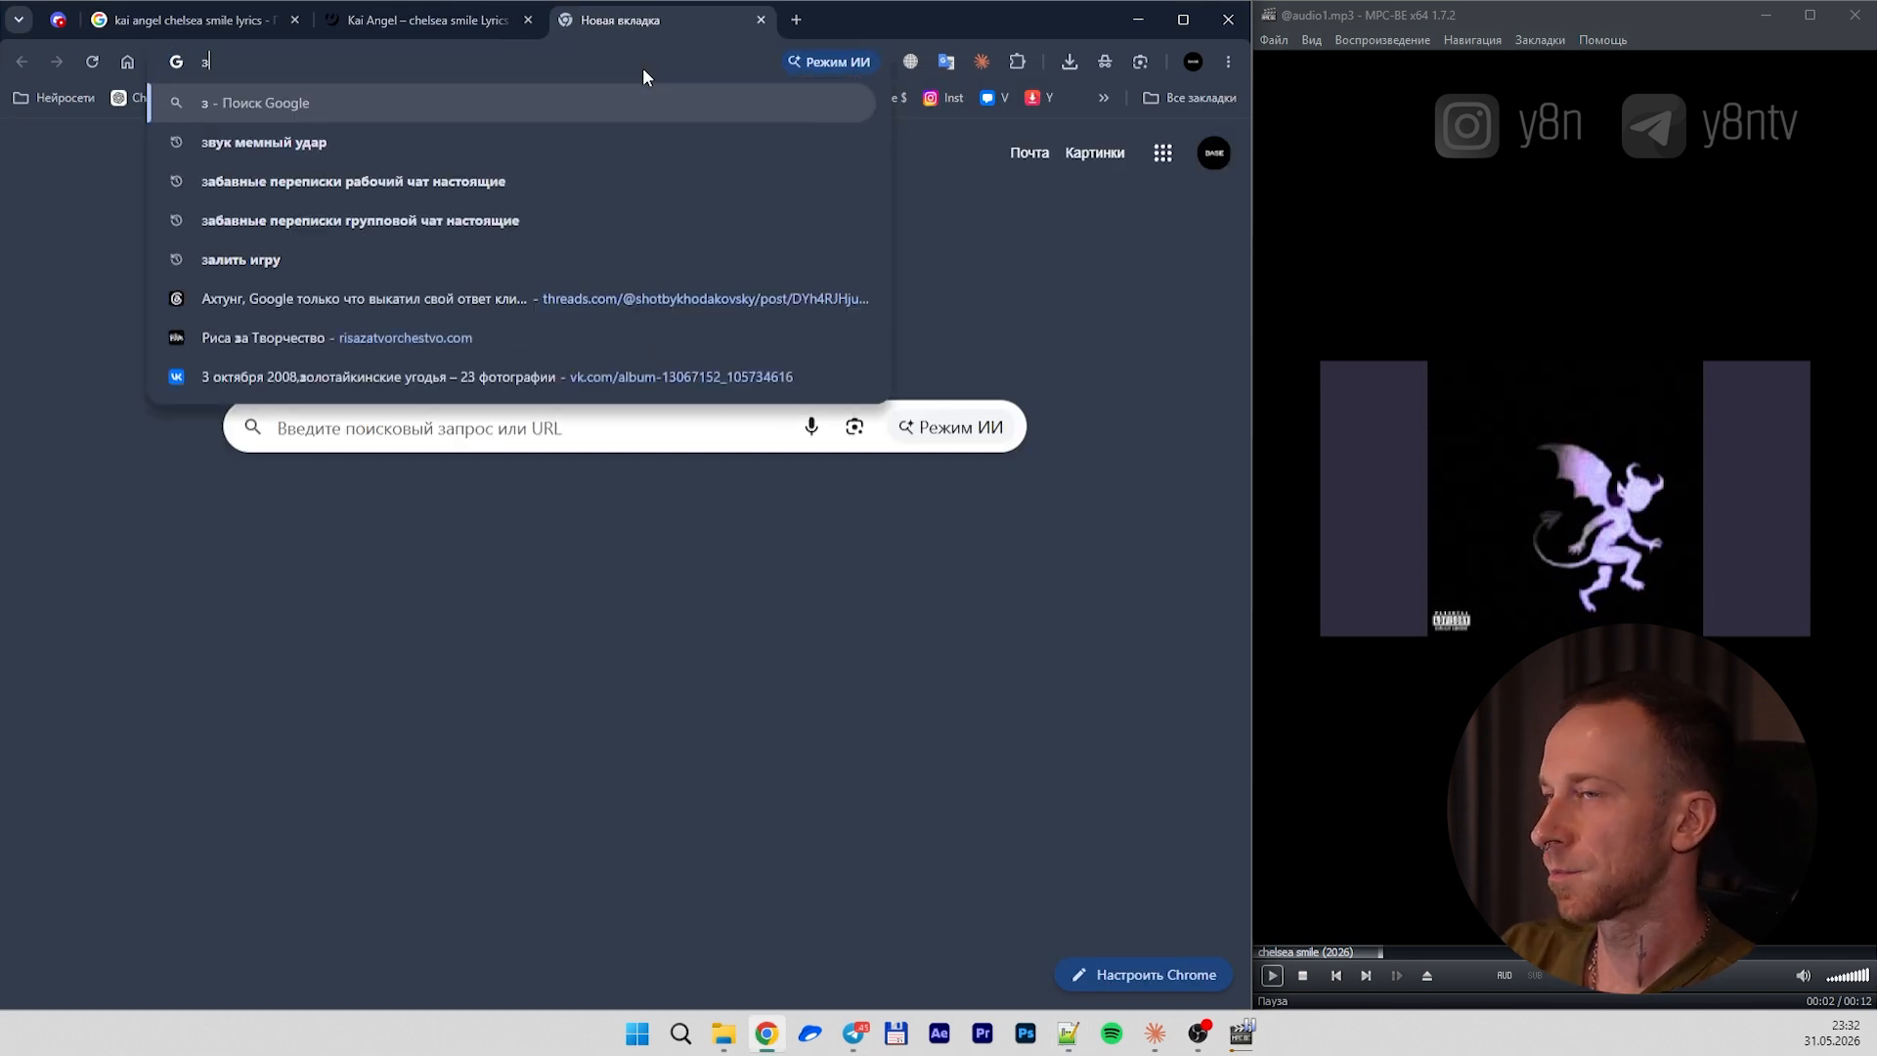
click(570, 210)
click(836, 123)
text(arctic)
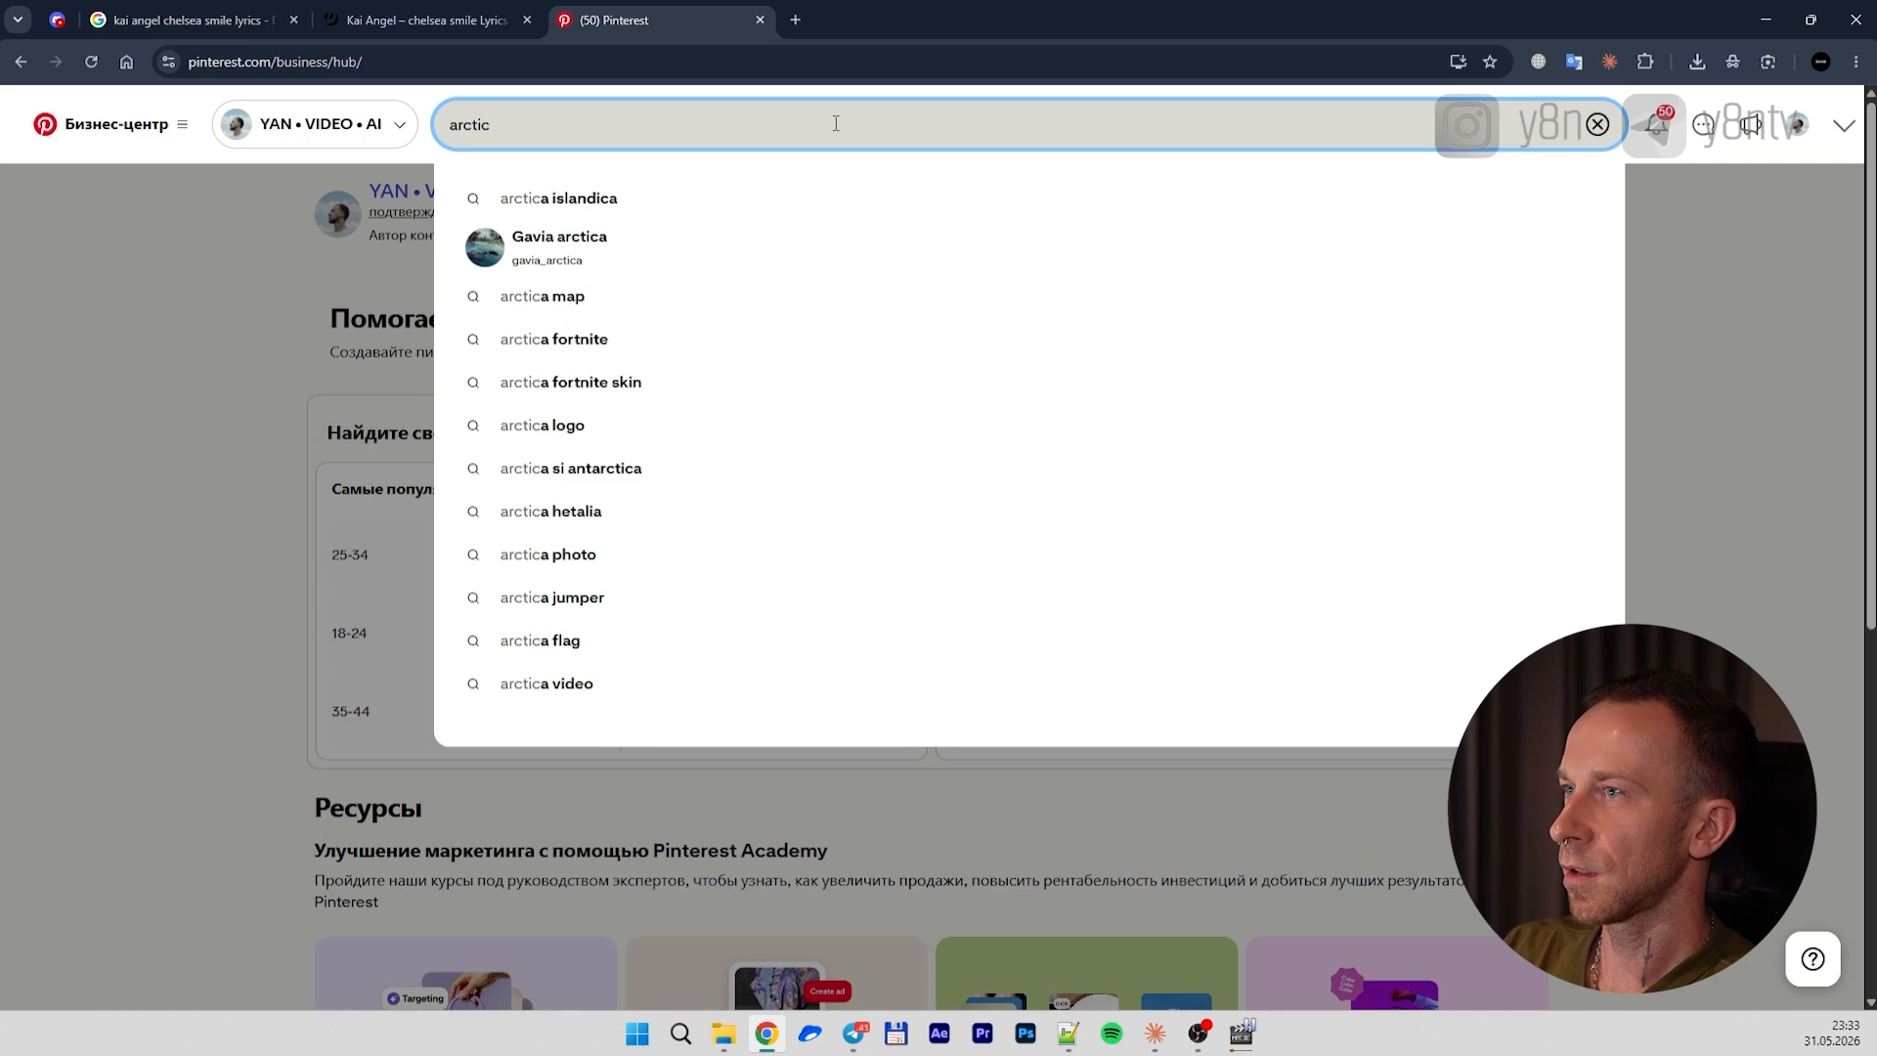
key(Return)
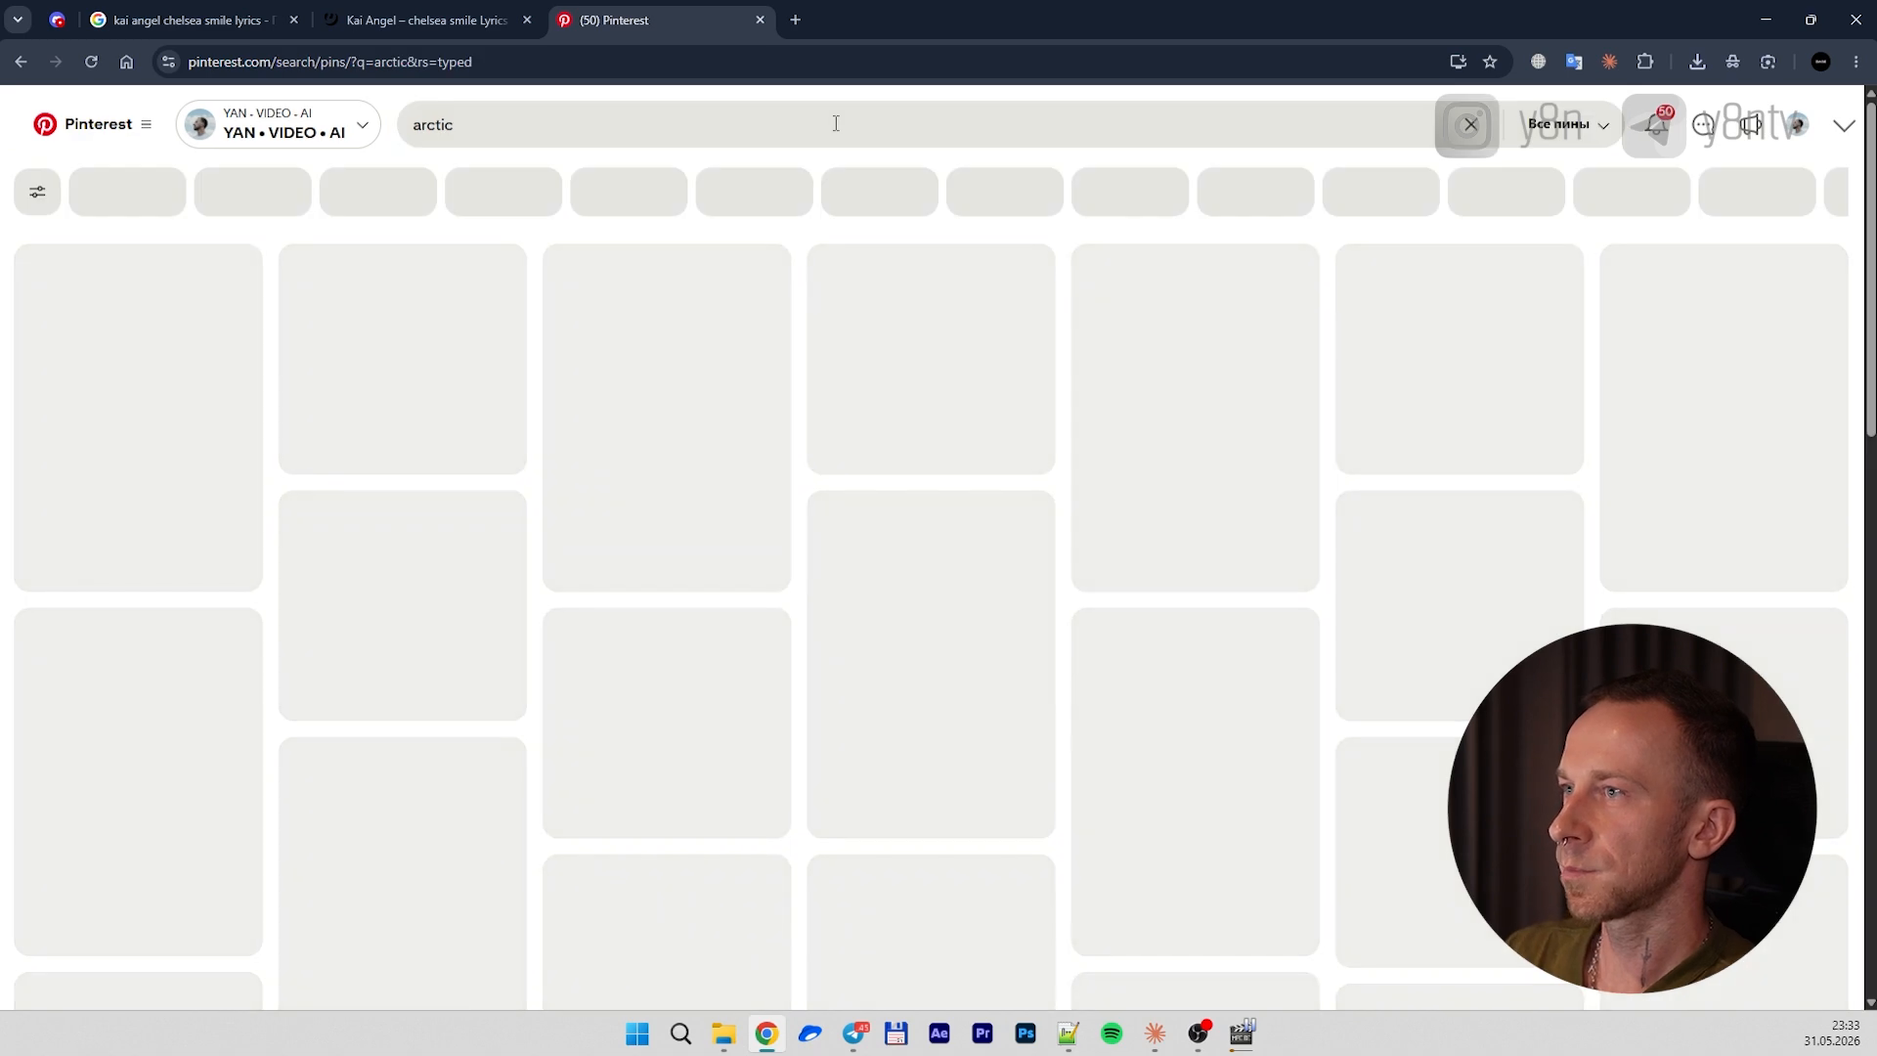
Refine the Pinterest search to "arctic field" and view the pin with a tiny figure below a snowy cliff
click(607, 124)
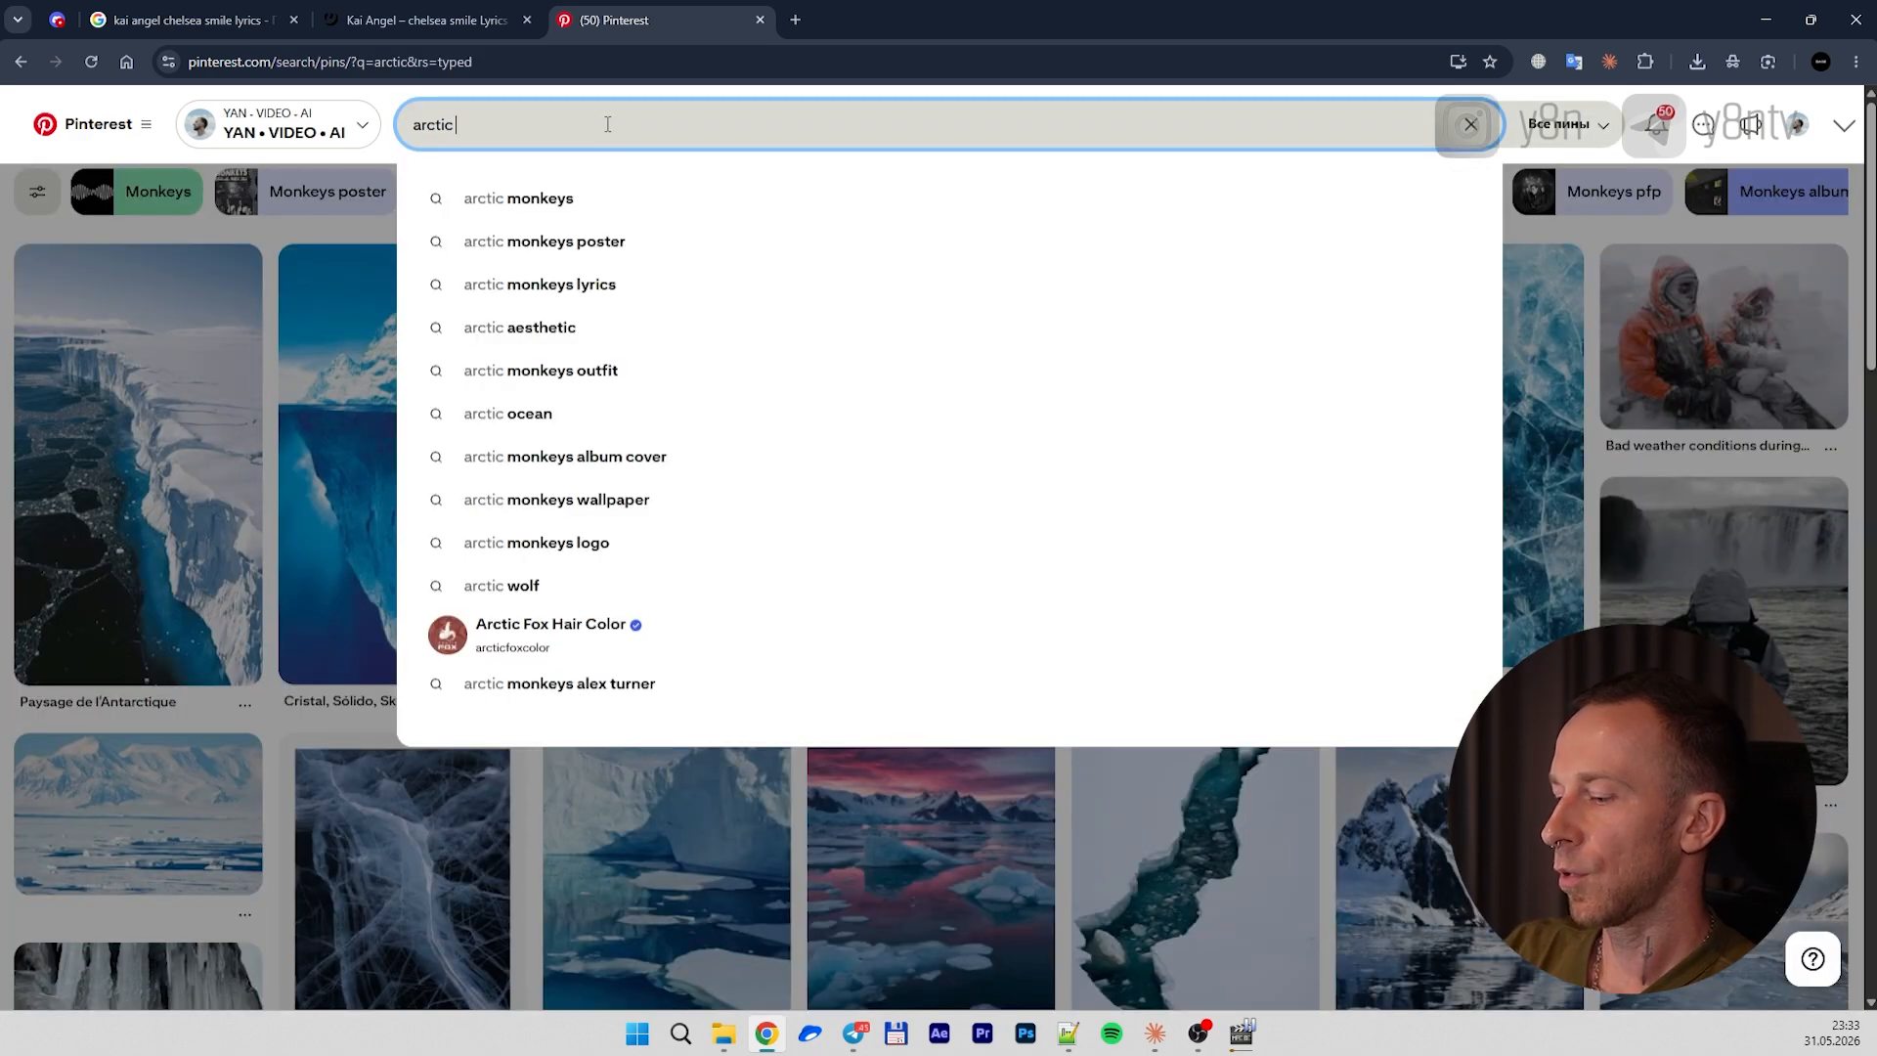
text(field)
key(Return)
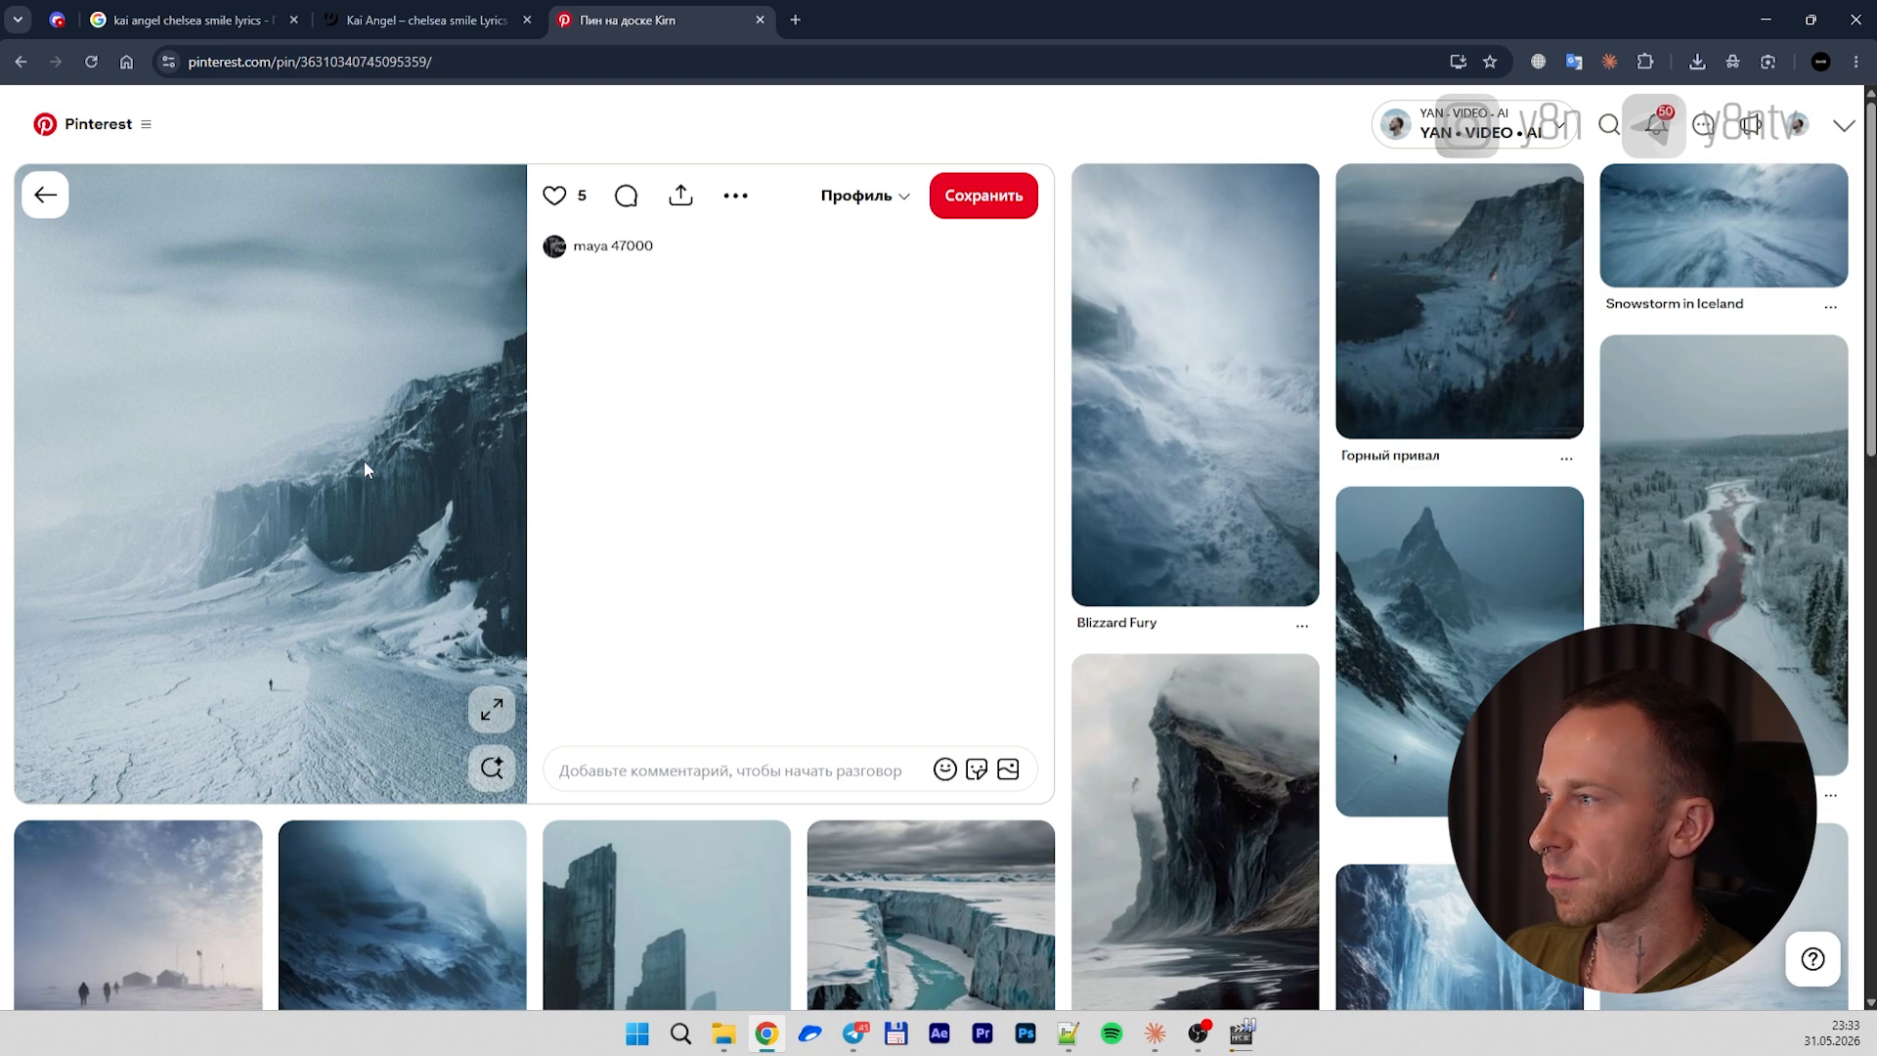
Open suitable related pins in separate tabs, including the lone figure under the snowy mountain and the foggy ruined towers
scroll(297, 350, down, 2)
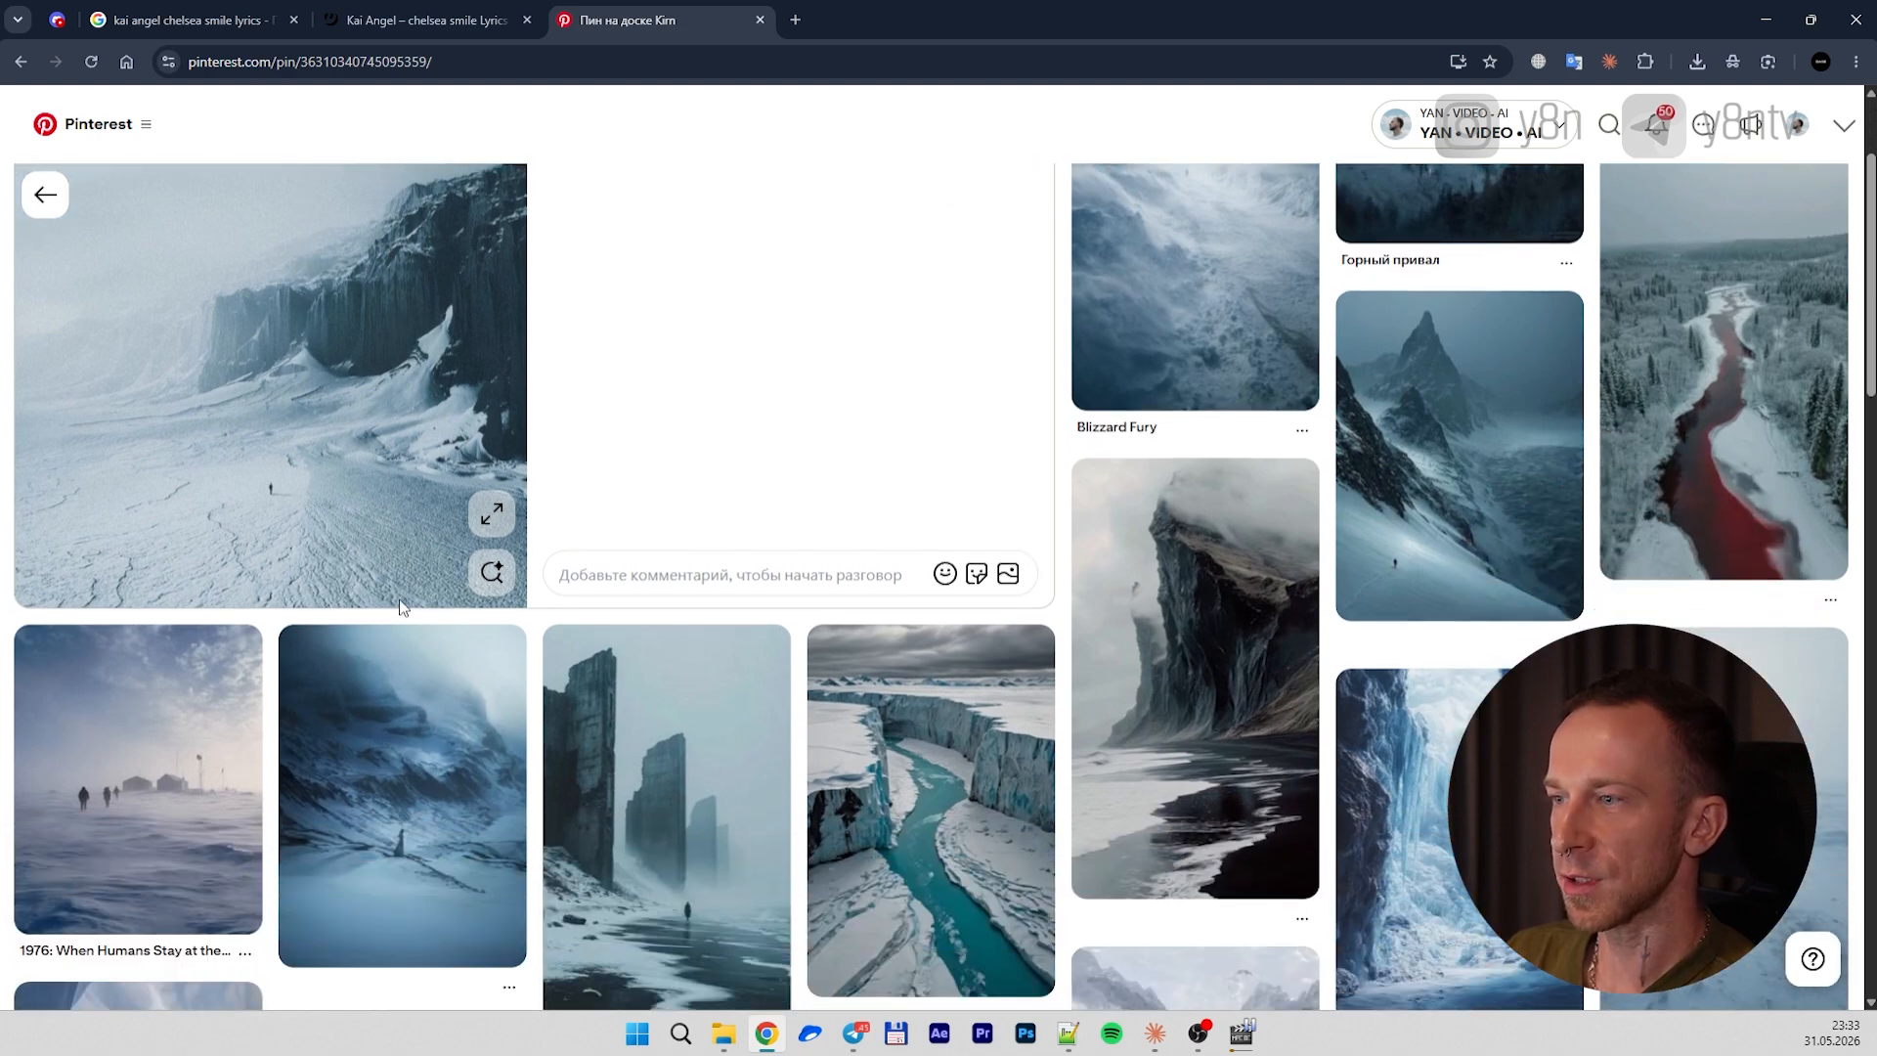
scroll(355, 430, down, 2)
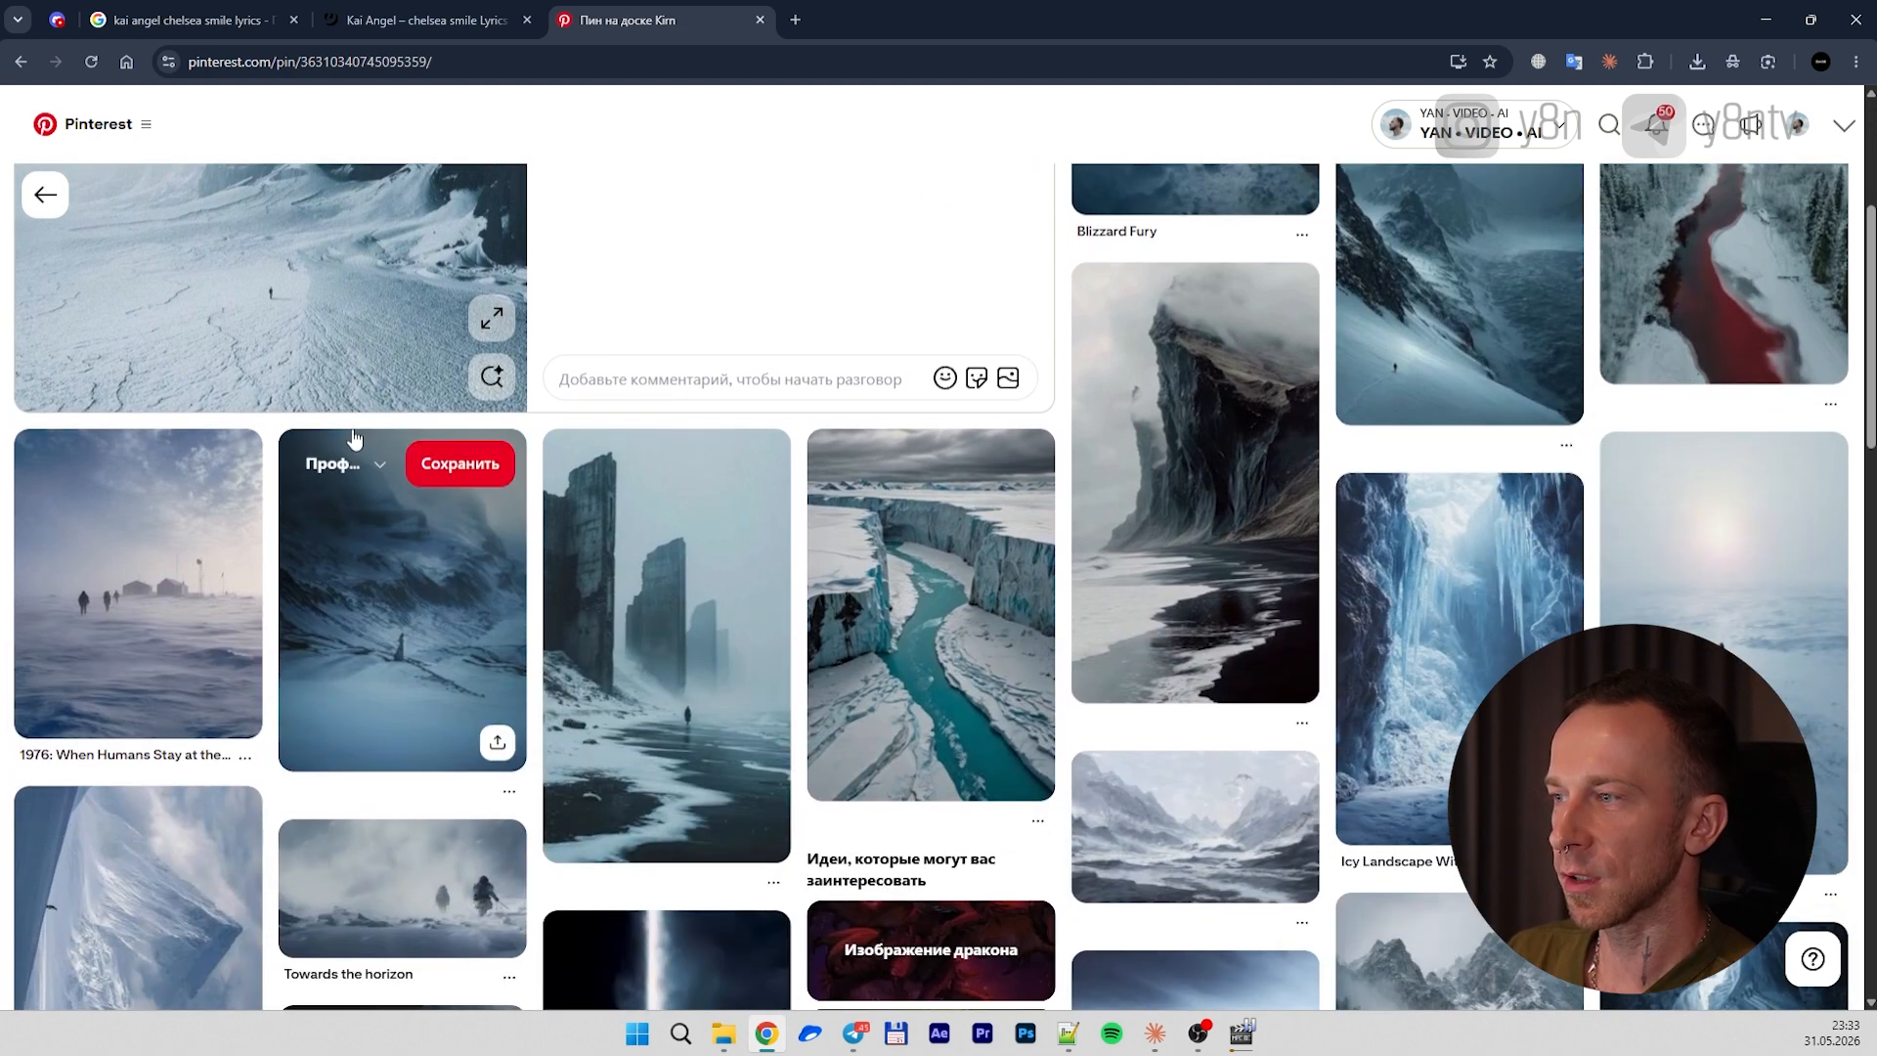
middle_click(431, 656)
scroll(706, 617, down, 1)
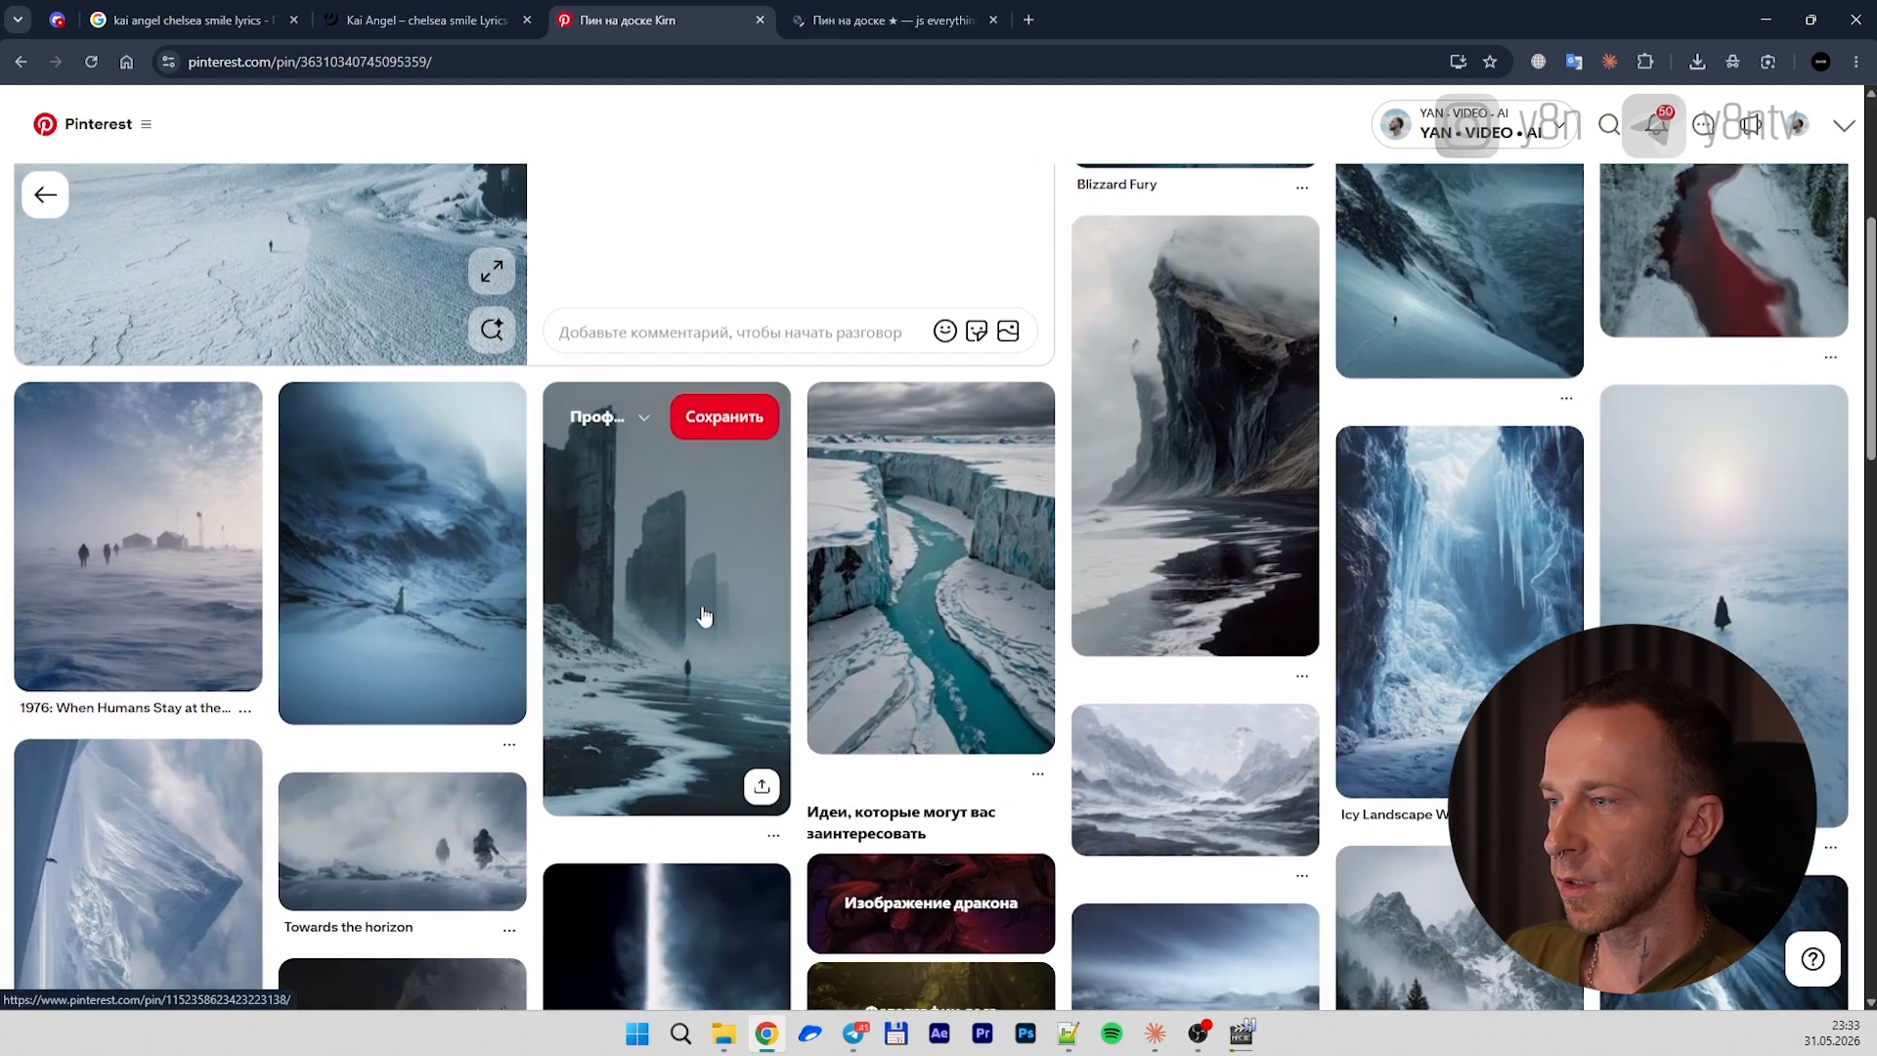
middle_click(702, 588)
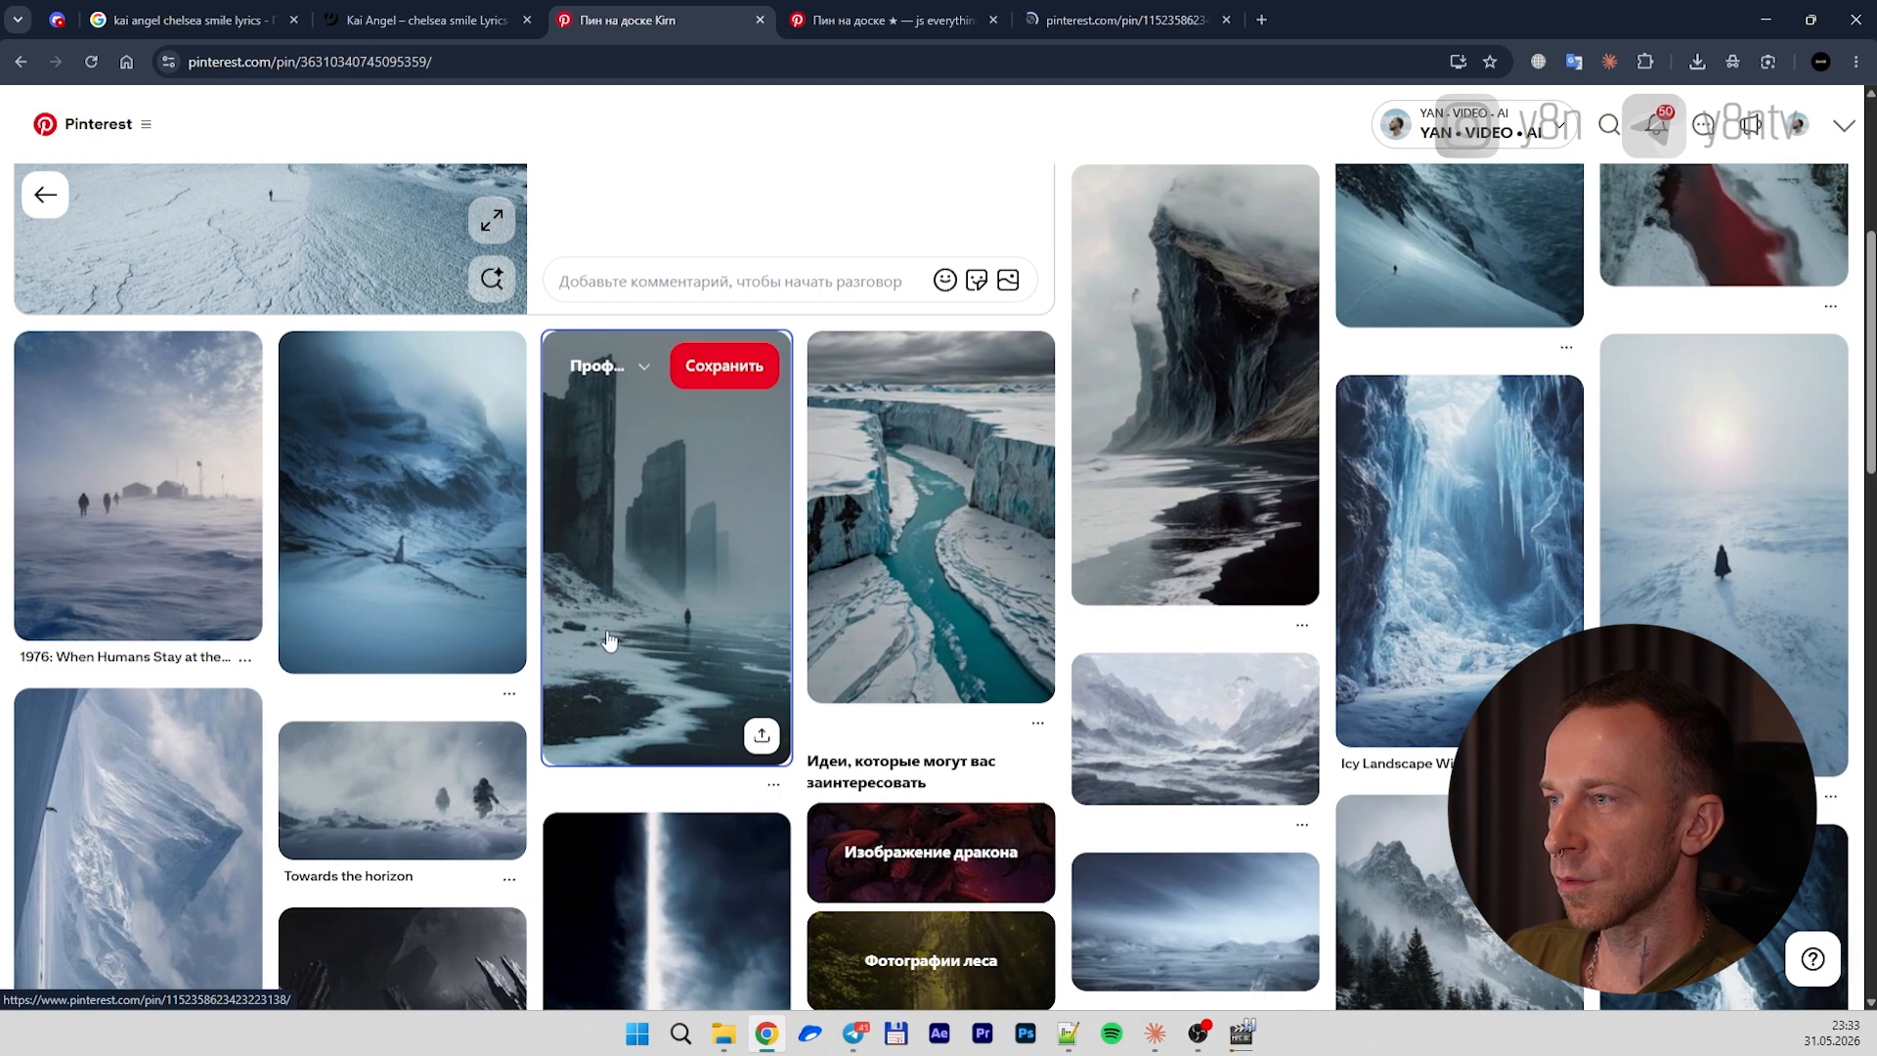
Save the blue snowy mountain image as 1 in a new "Локация Арктика" folder inside Бусти Сниппет
right_click(371, 450)
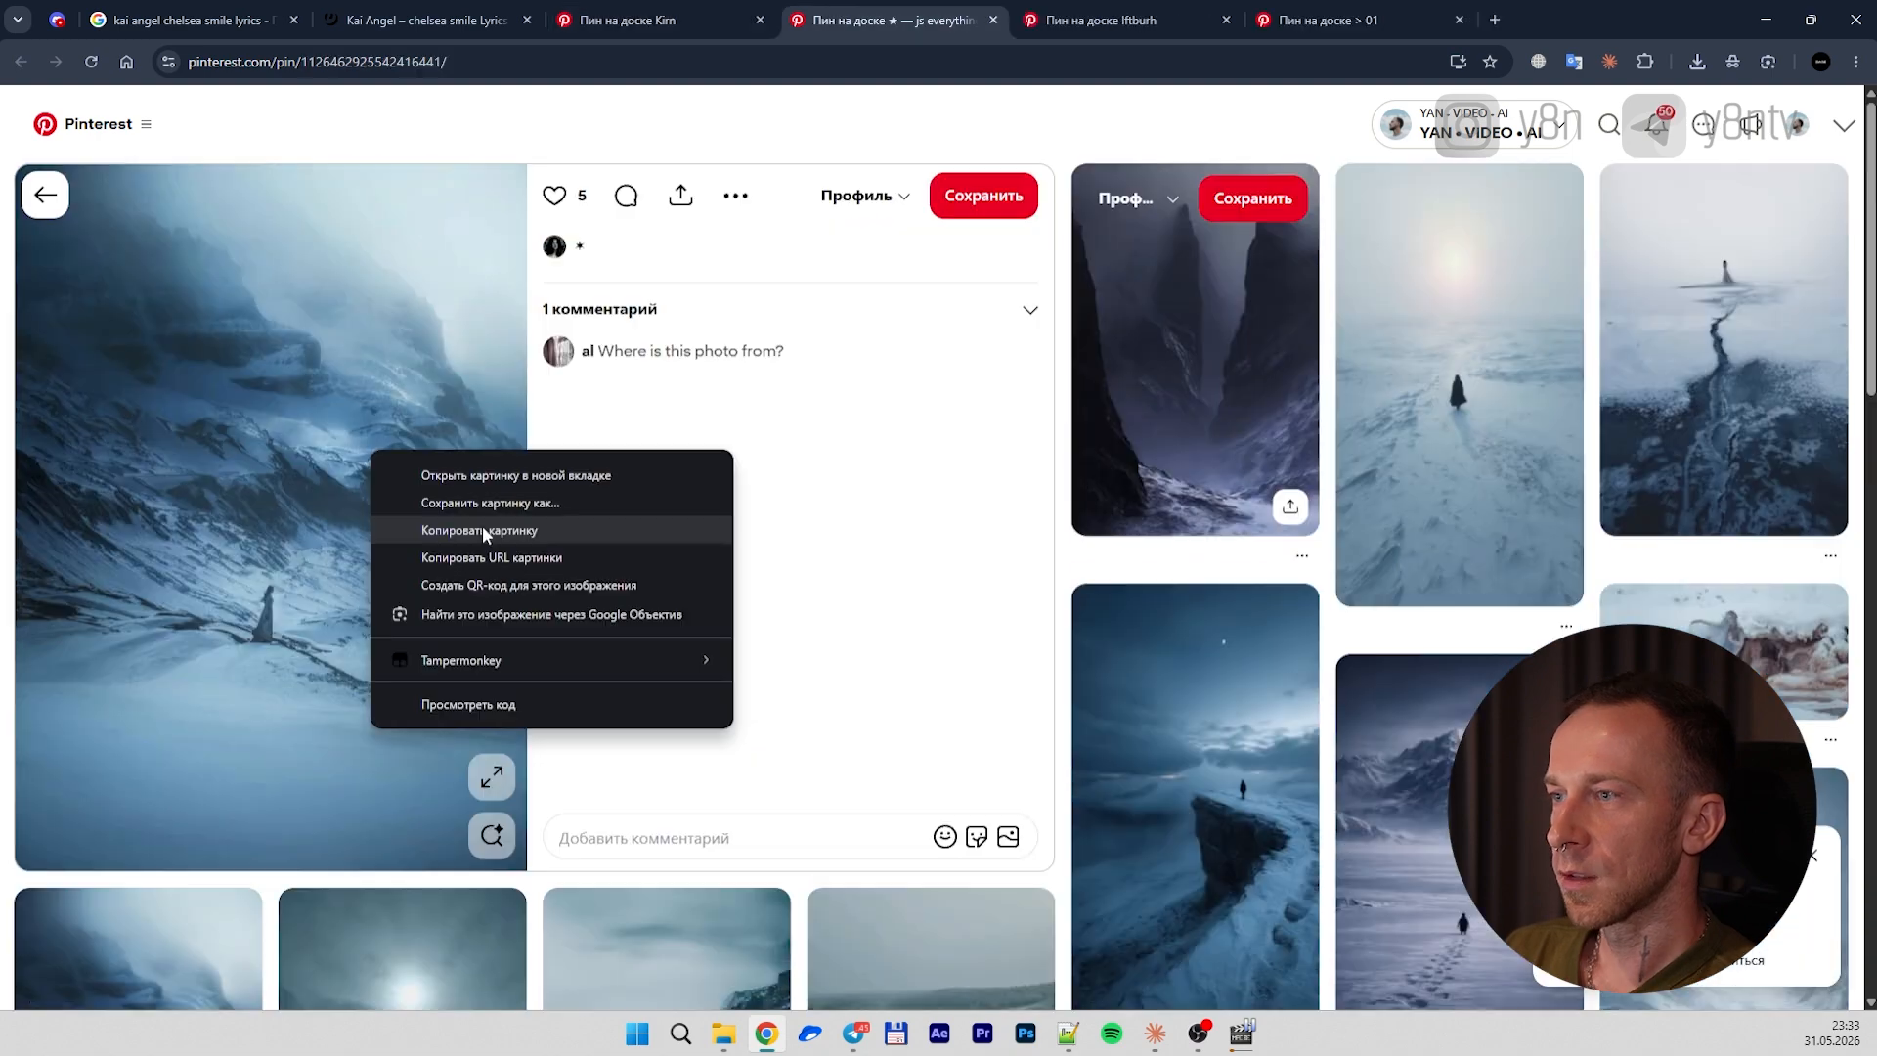
click(506, 499)
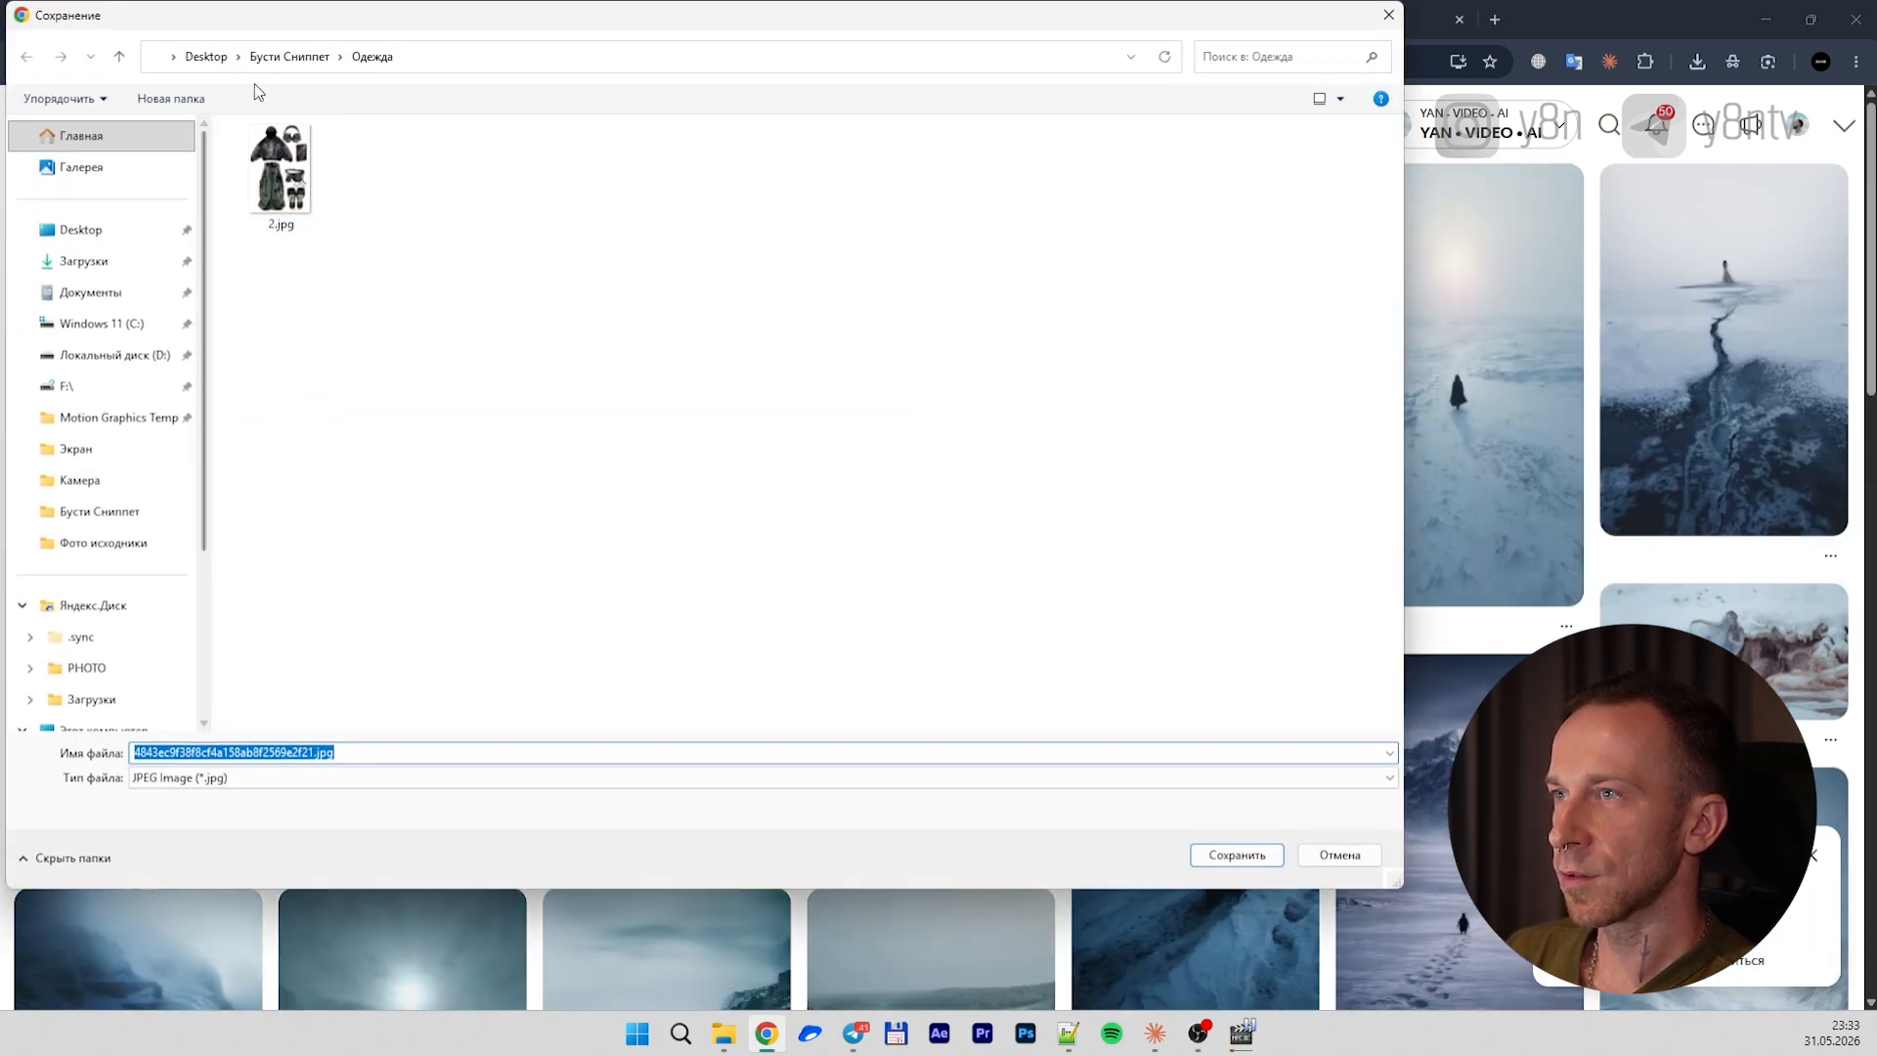
click(171, 97)
text(Локация Ал)
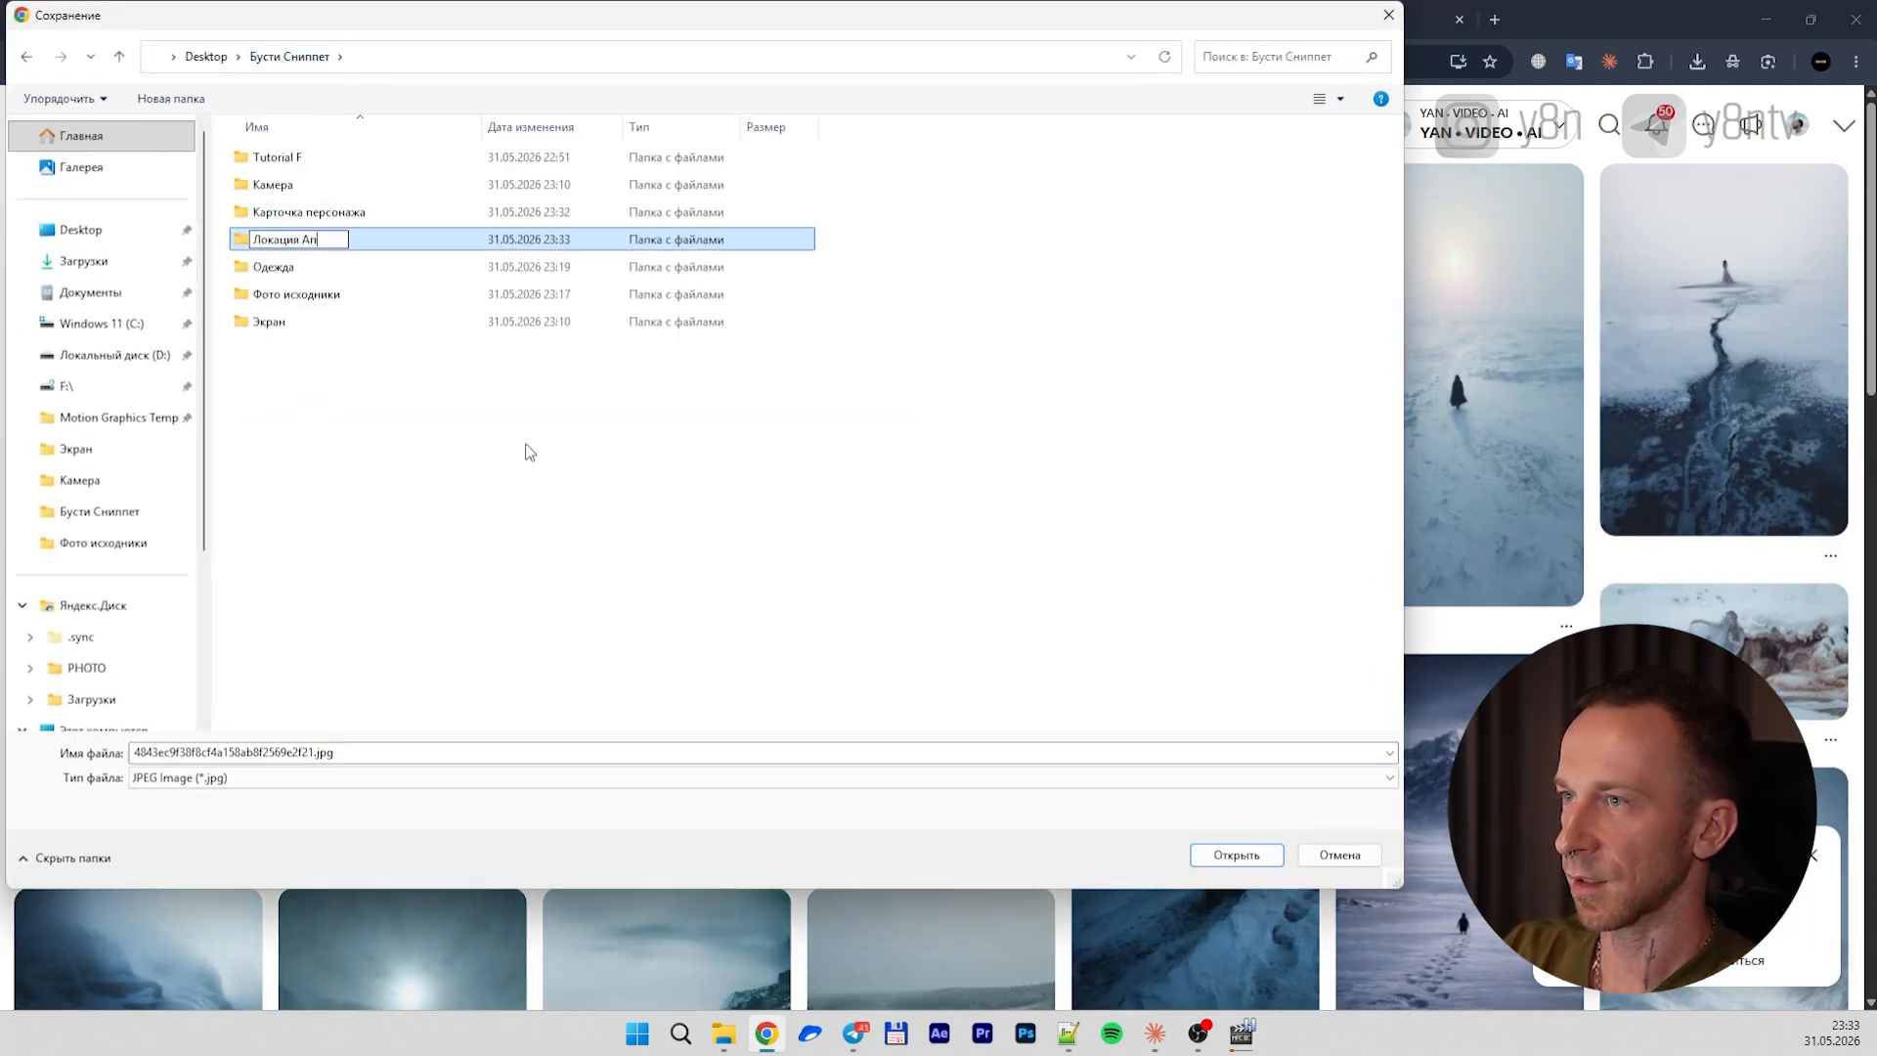
text(рктика)
key(Return)
key(Return)
click(1227, 859)
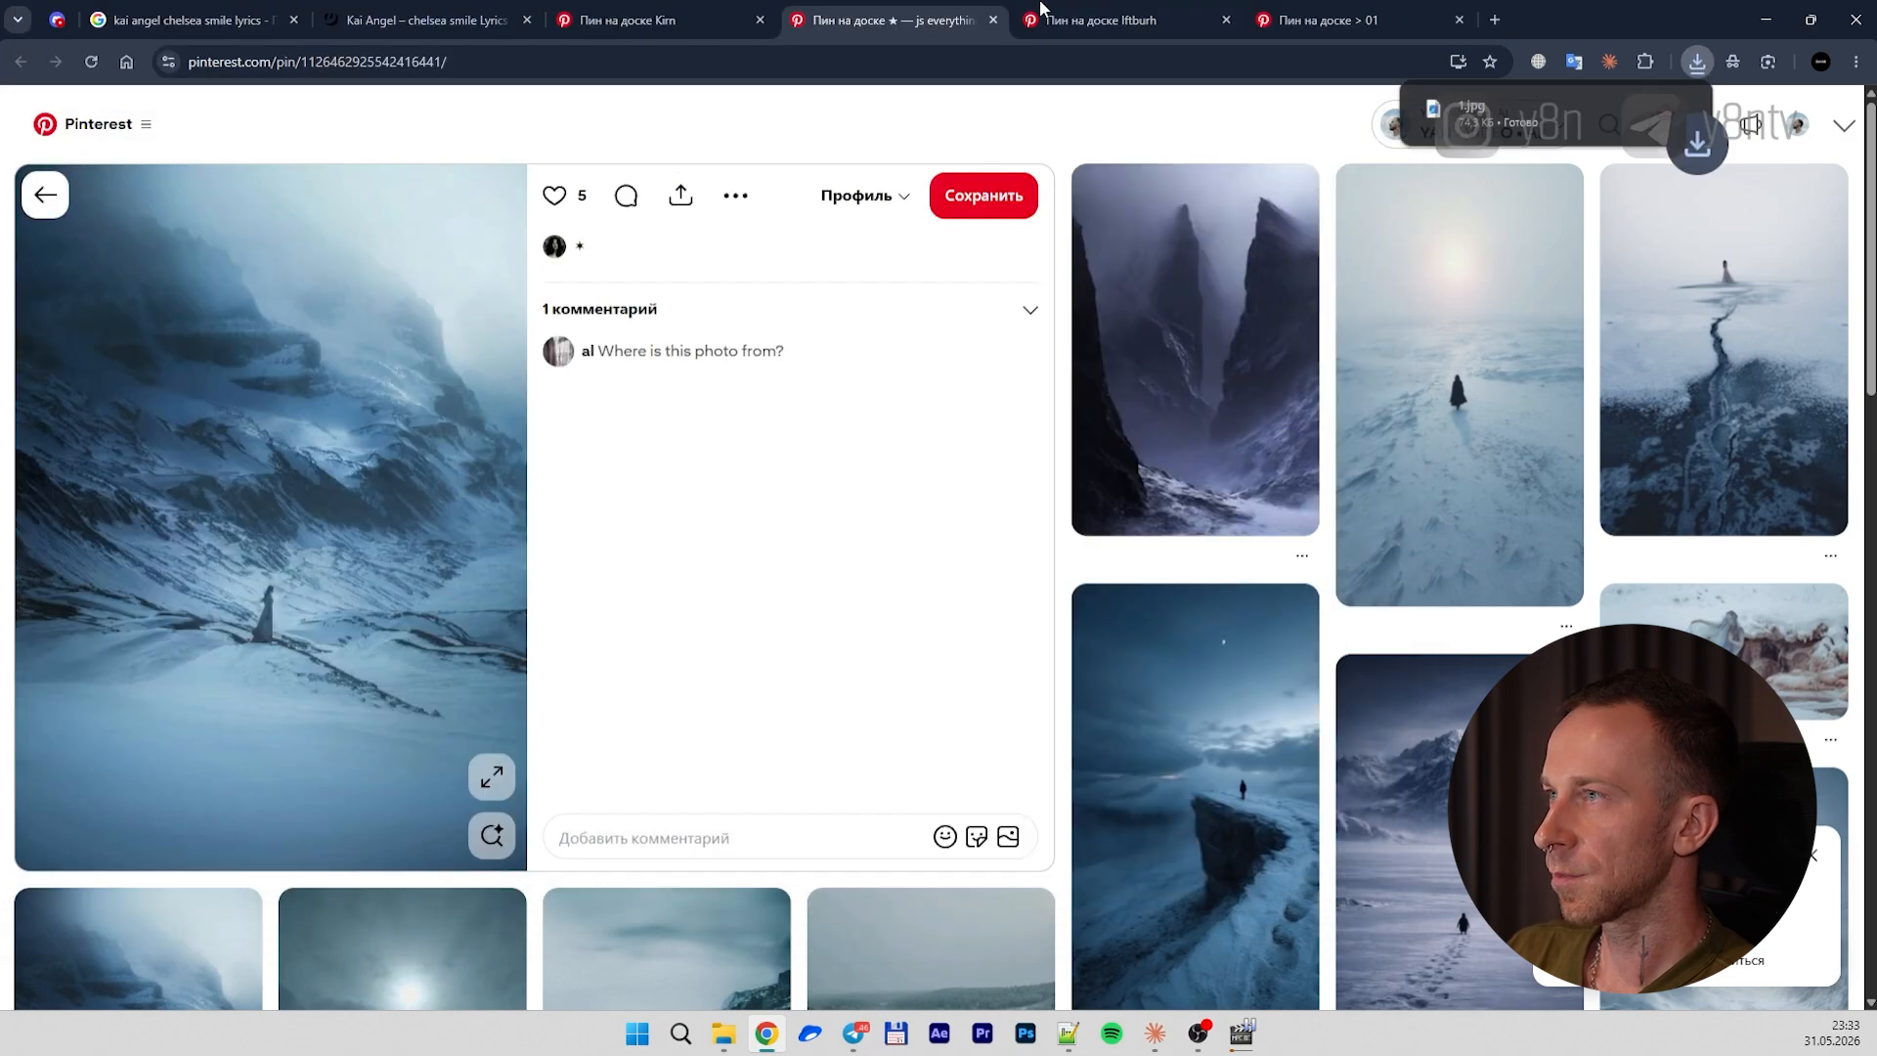
Save the image of the dark, sharp rock peaks as 2 in the "Локация Арктика" folder
click(1042, 14)
right_click(377, 425)
click(569, 479)
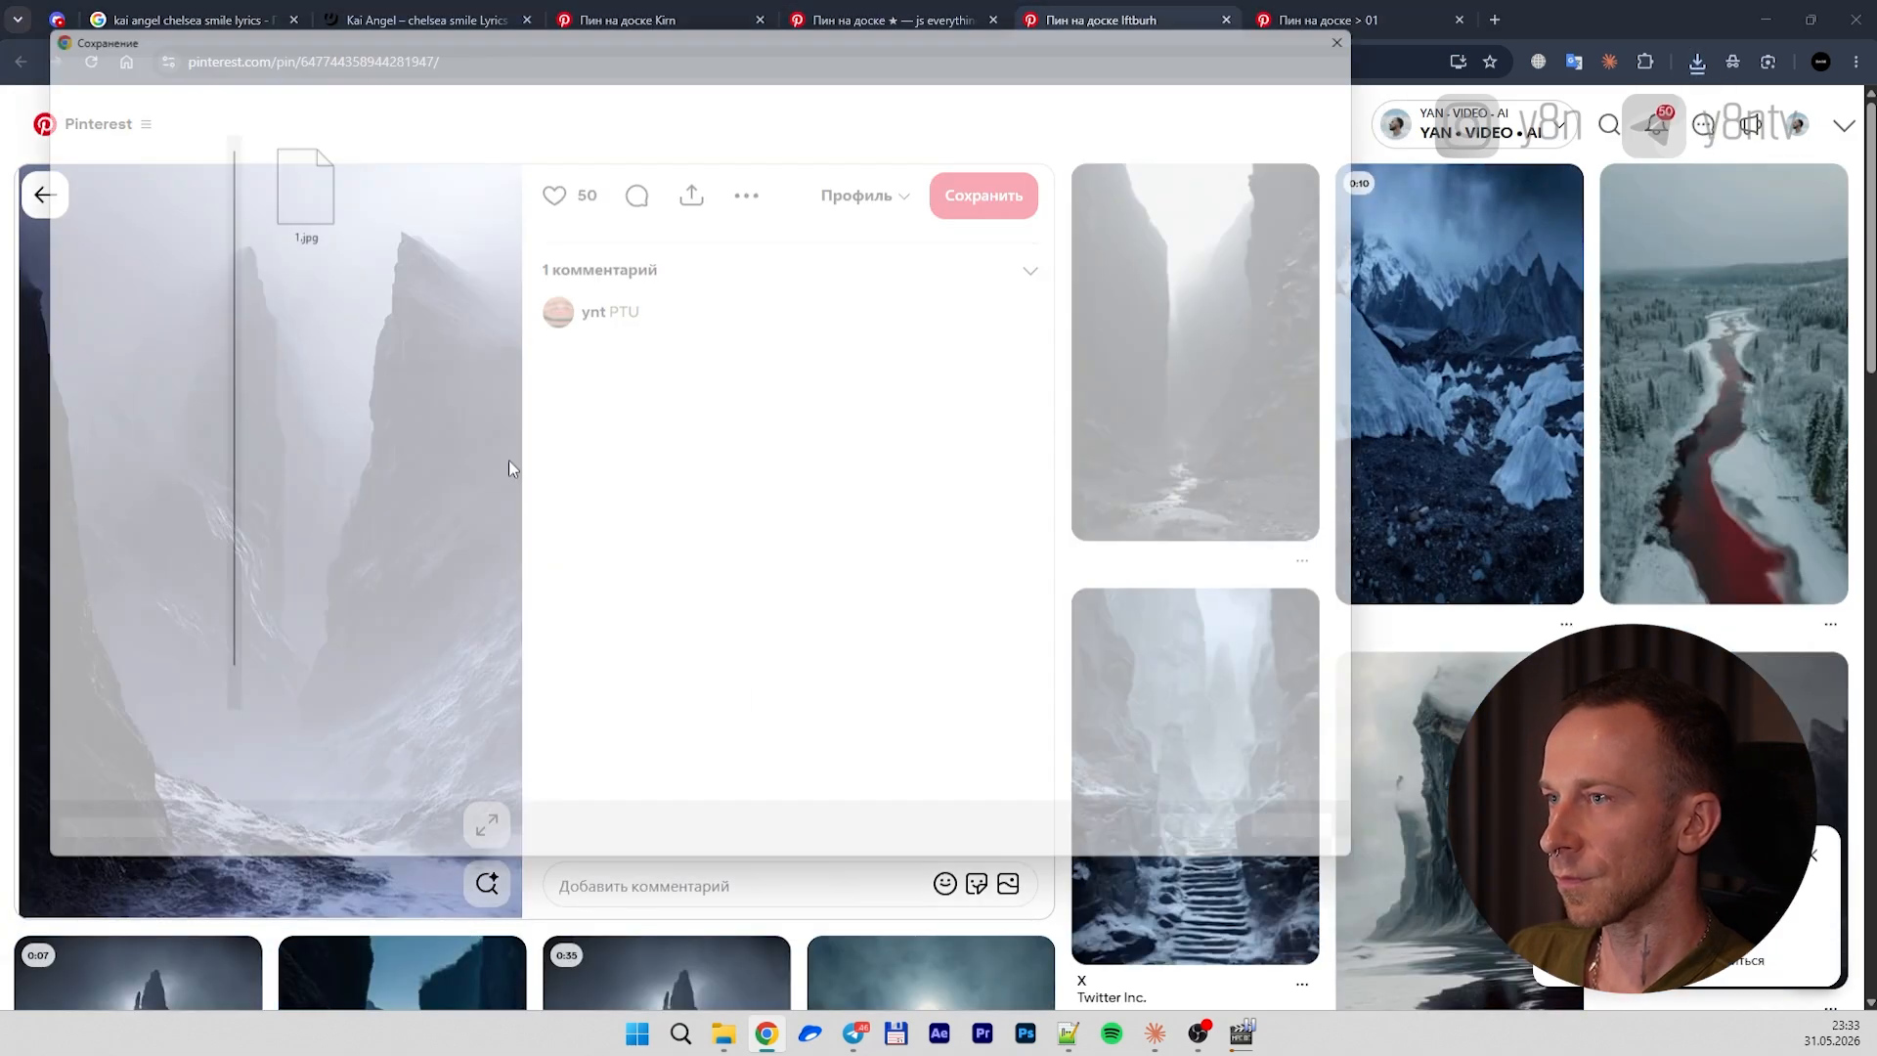
text(2)
key(Return)
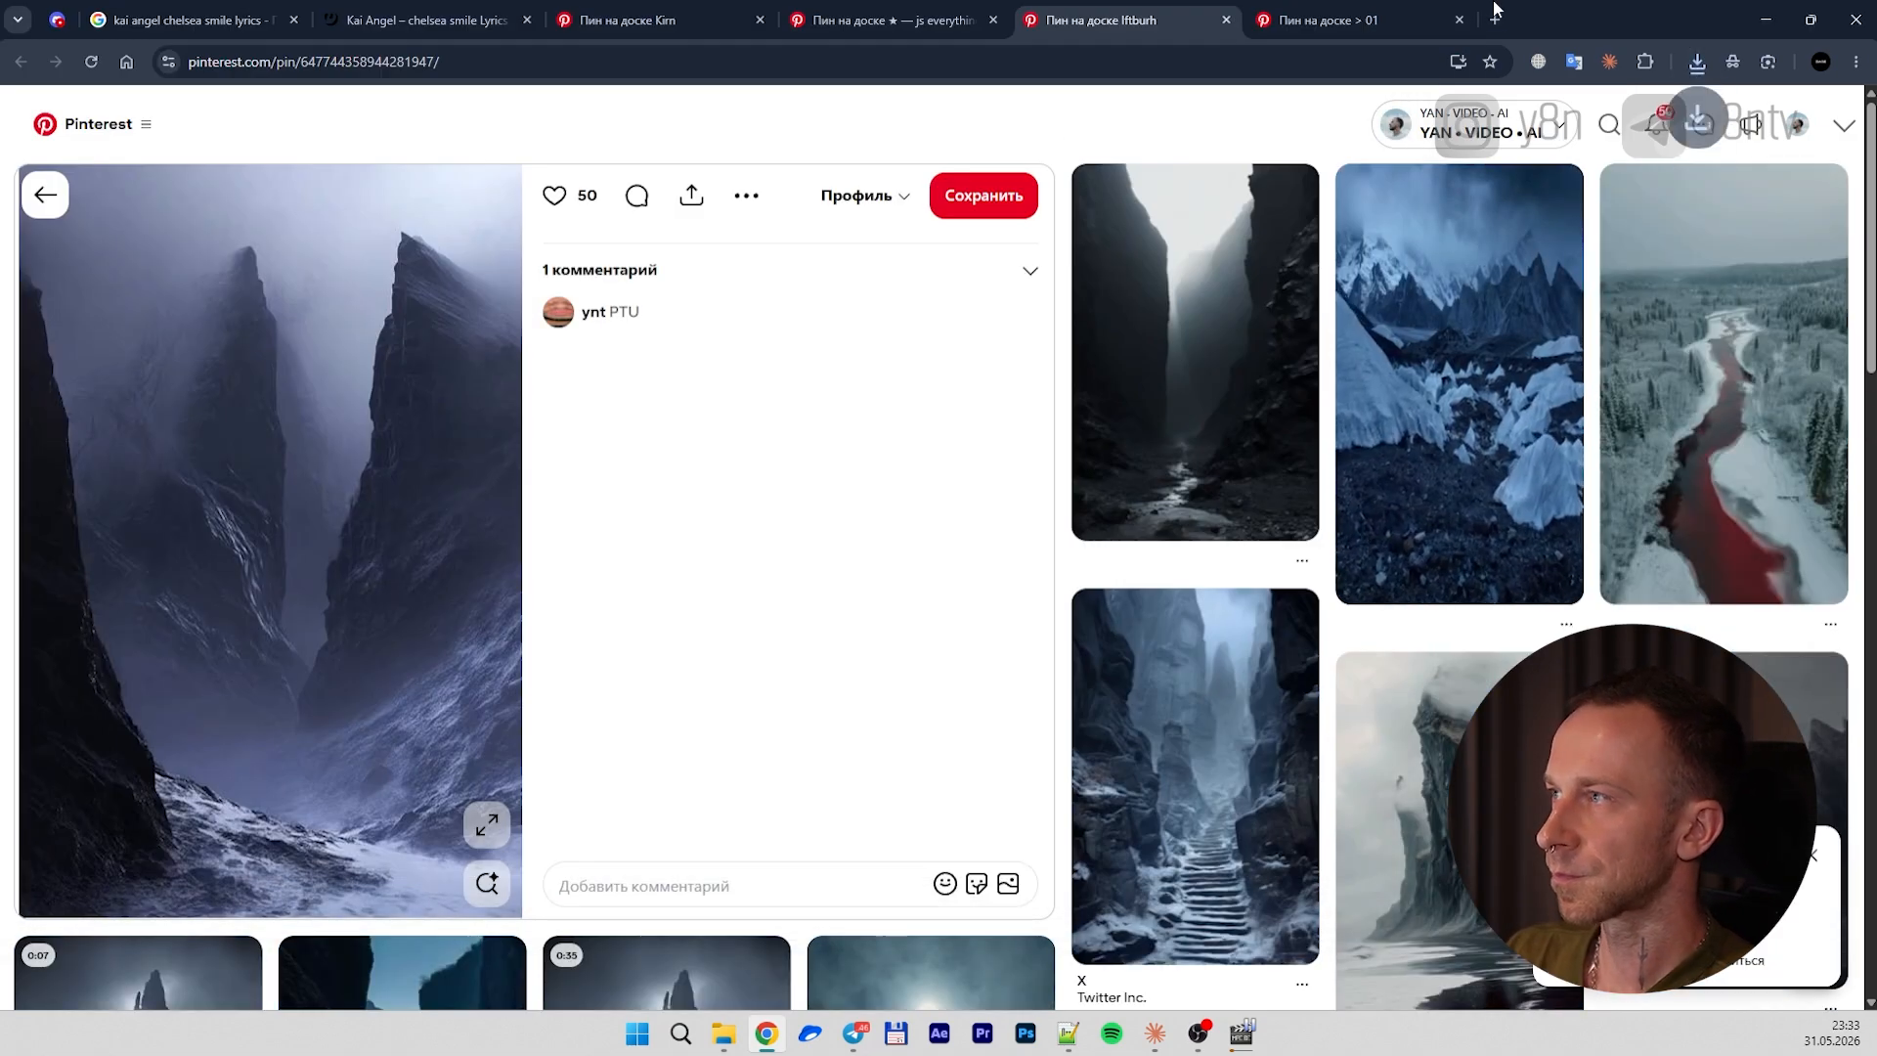
Save the image of the foggy concrete towers with a lone figure as 3 in the "Локация Арктика" folder
click(1271, 21)
right_click(330, 457)
click(425, 513)
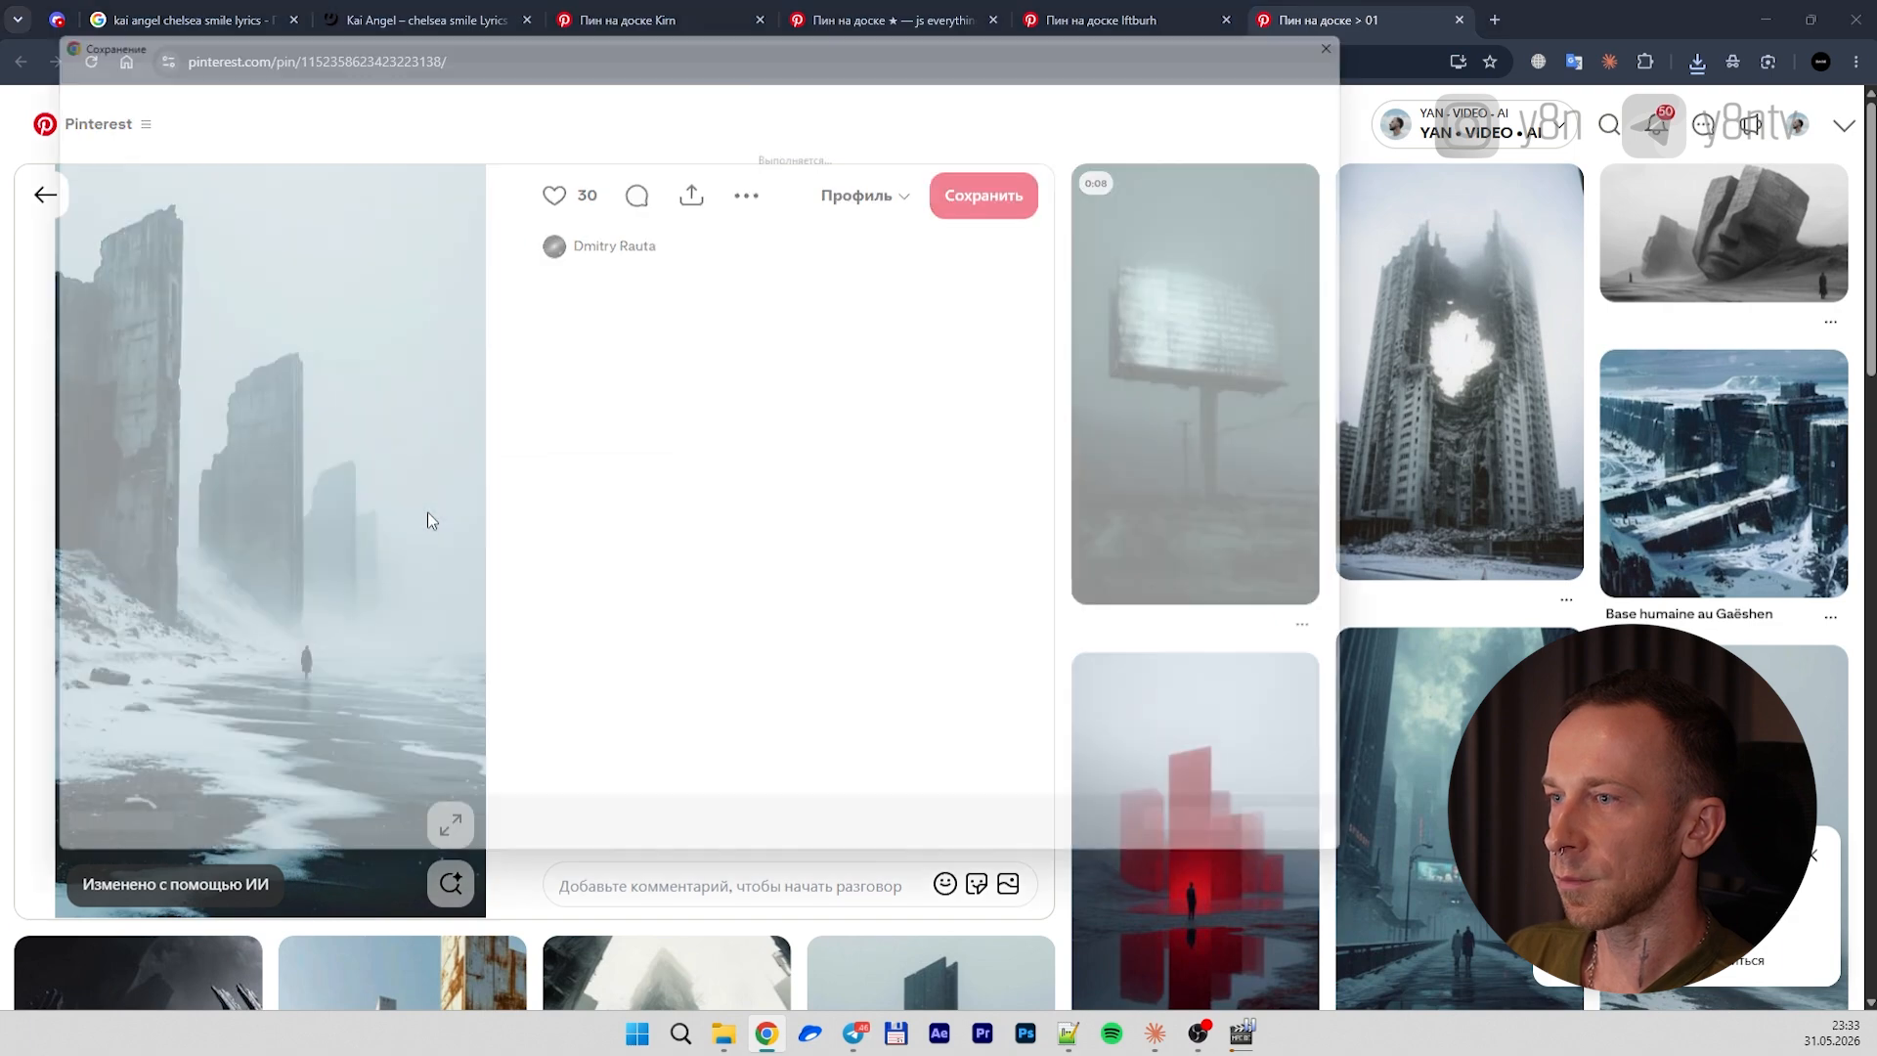
text(3)
click(1230, 854)
Return to the original snowy cliff pin and close the extra Pinterest tabs after it
click(606, 20)
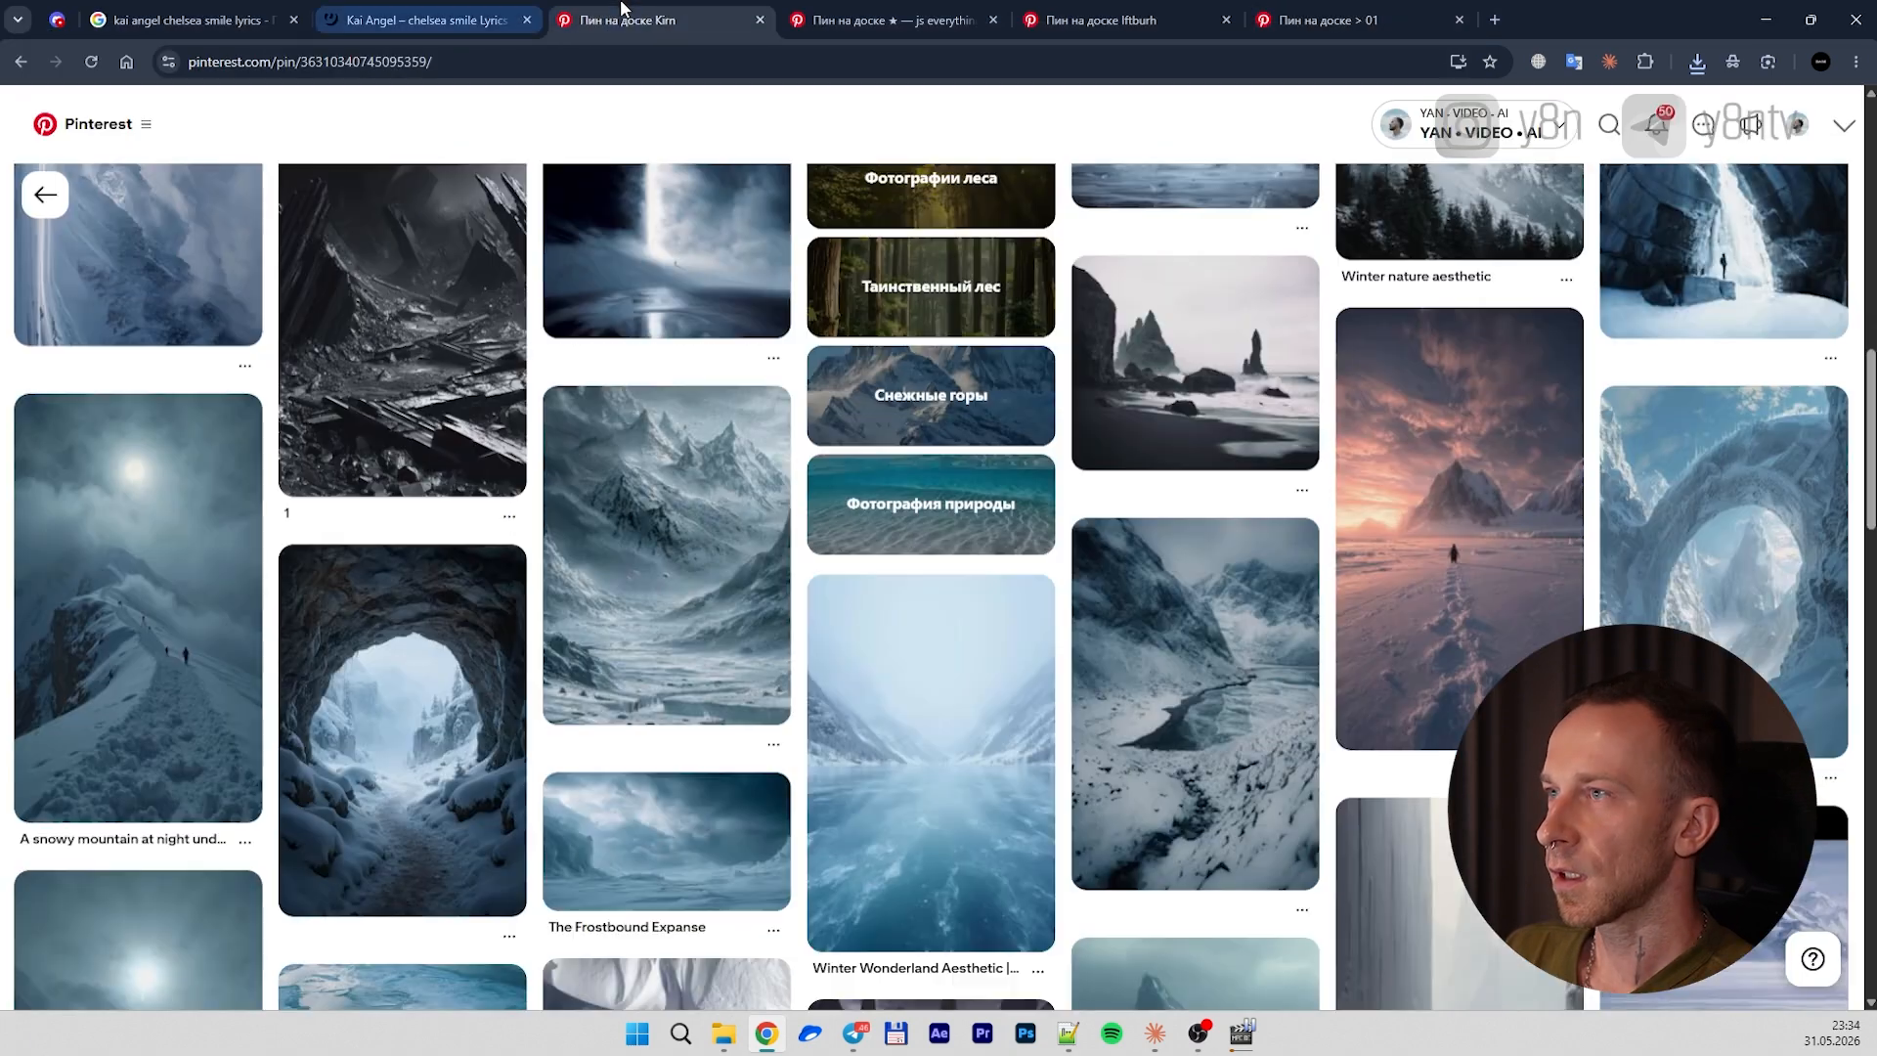
right_click(623, 13)
click(846, 437)
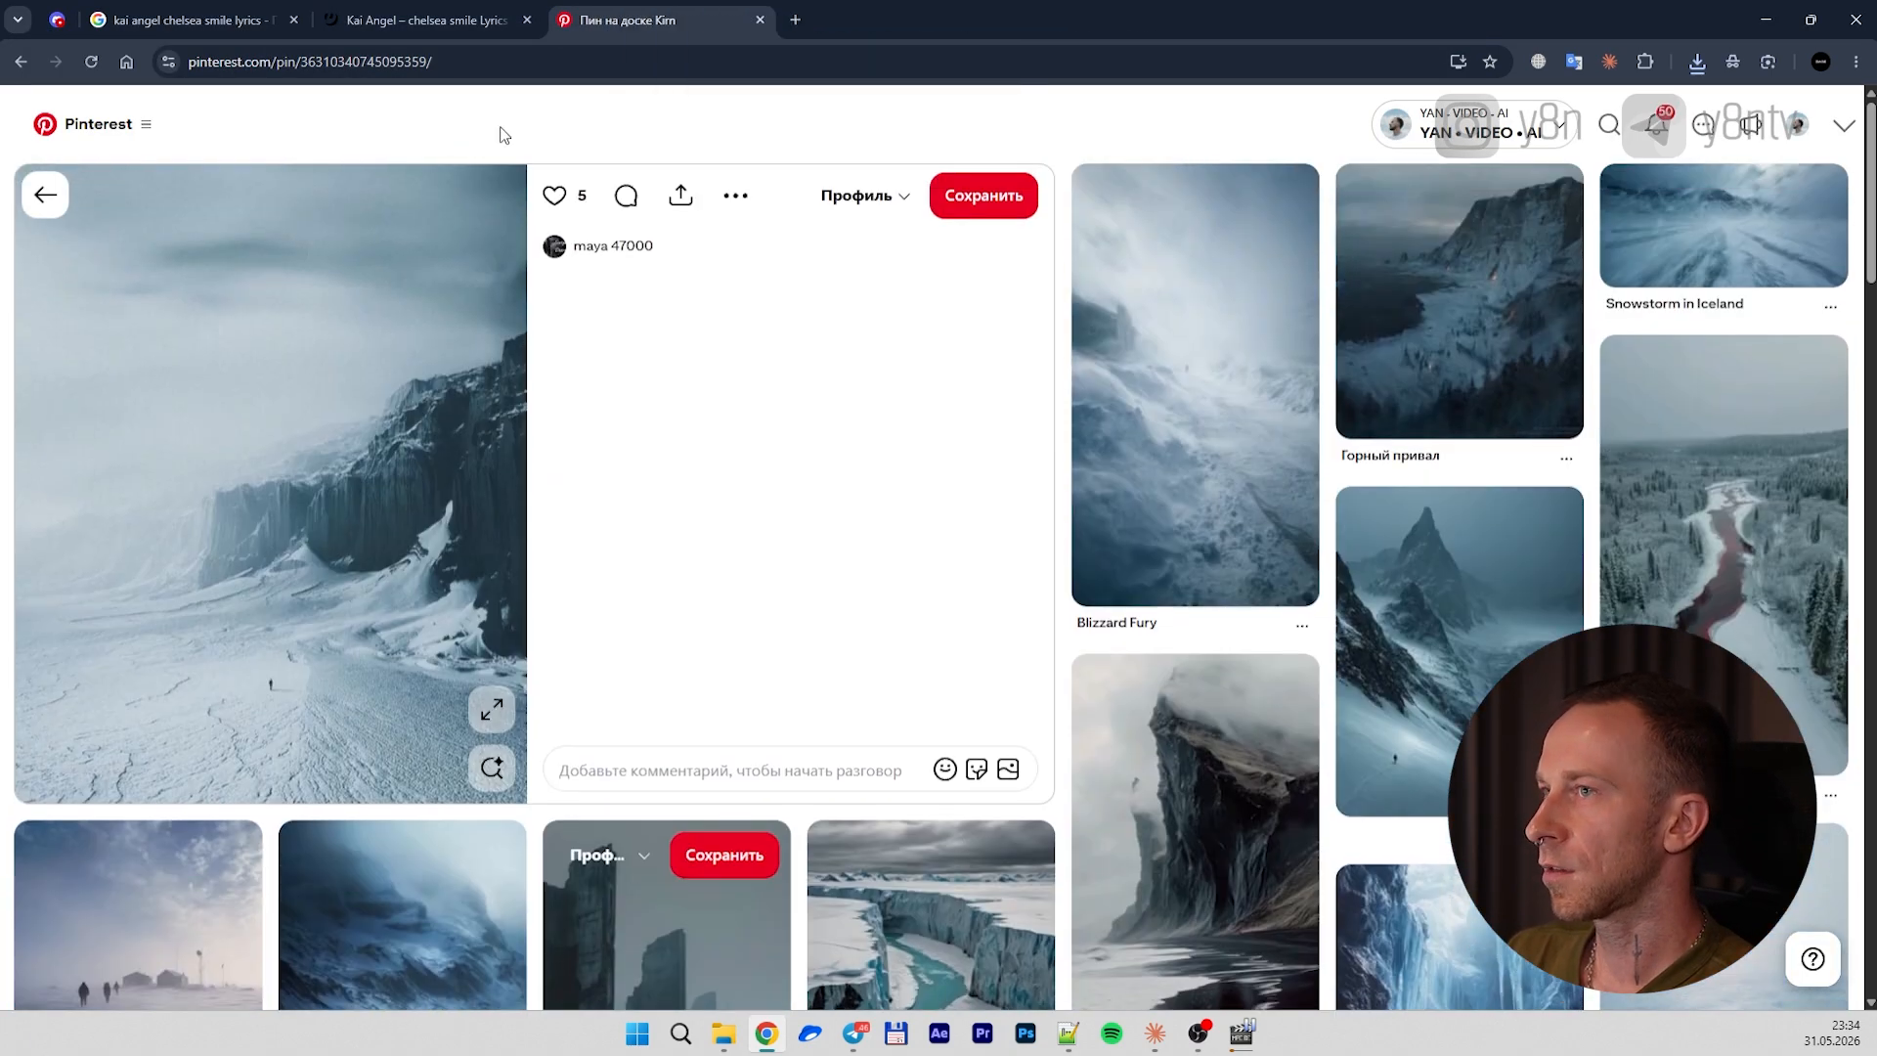
Search Pinterest for "cinematic music video locations" and look through the results for a second location
click(1608, 124)
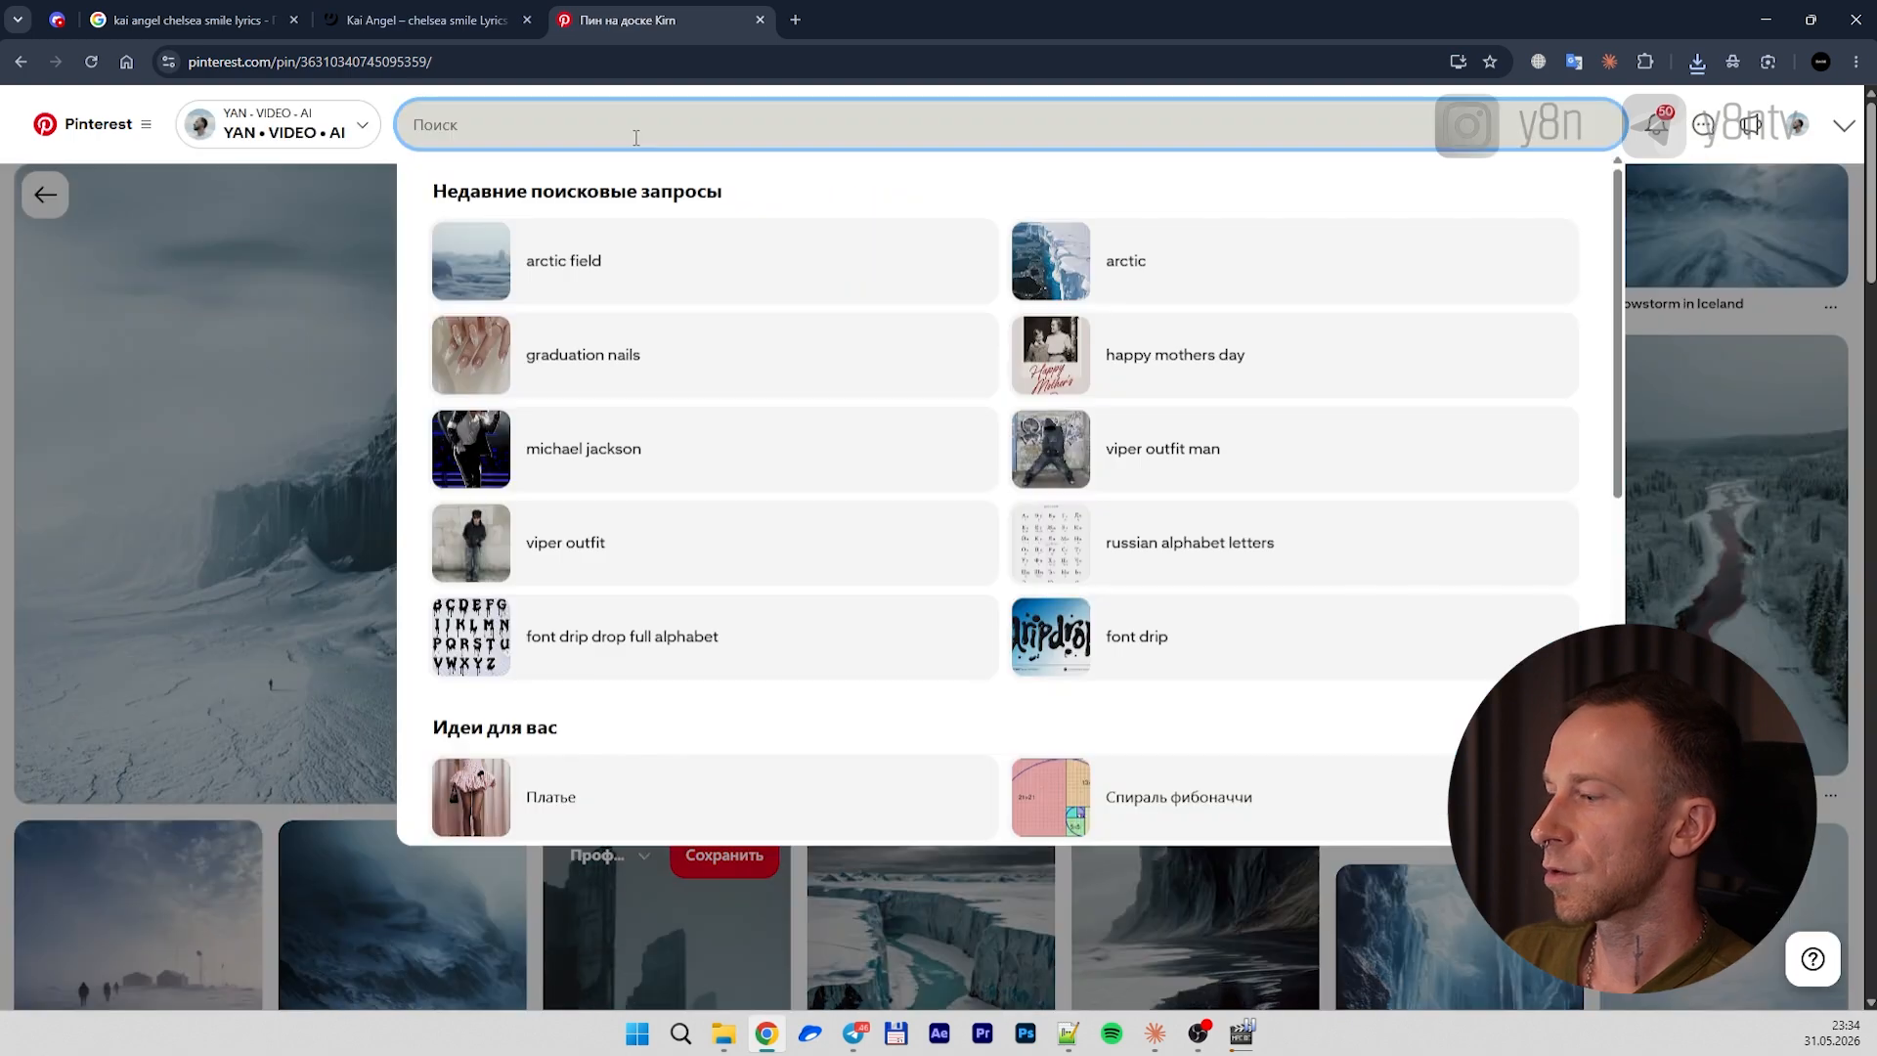
text(cinematic )
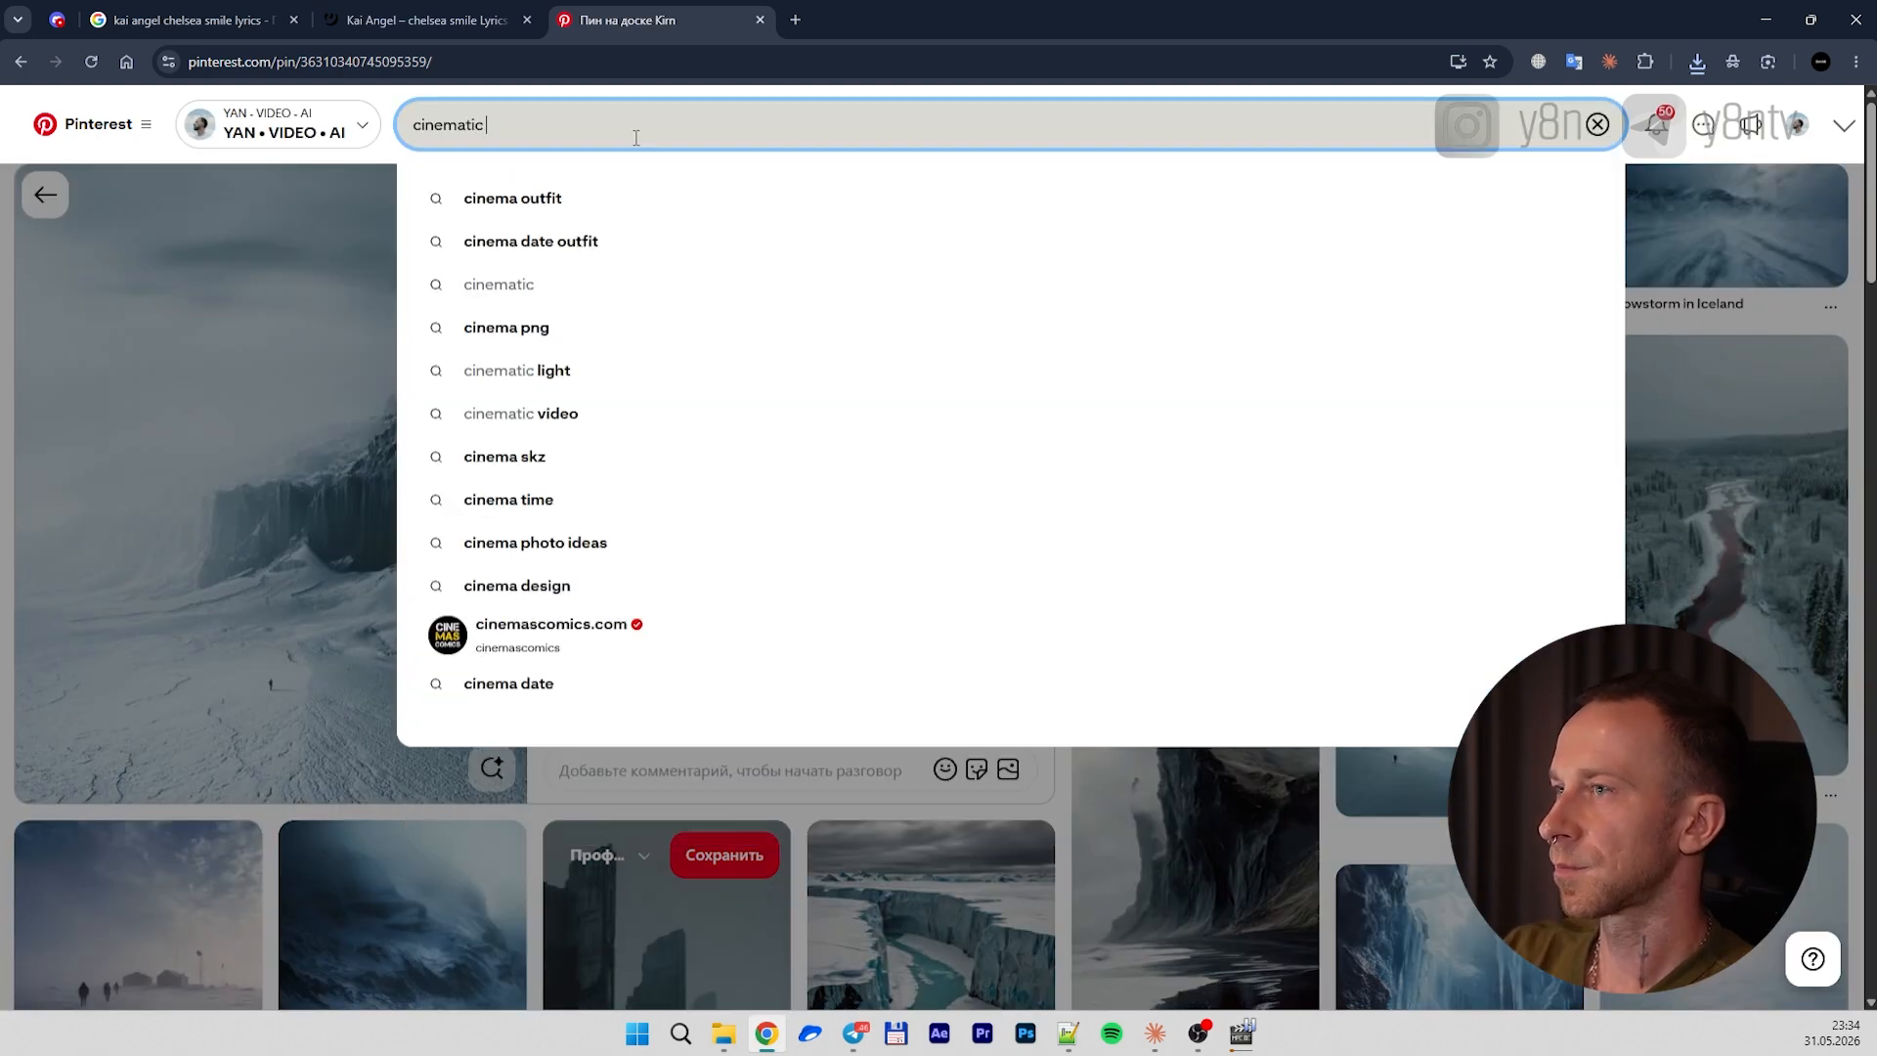
text(music video locations)
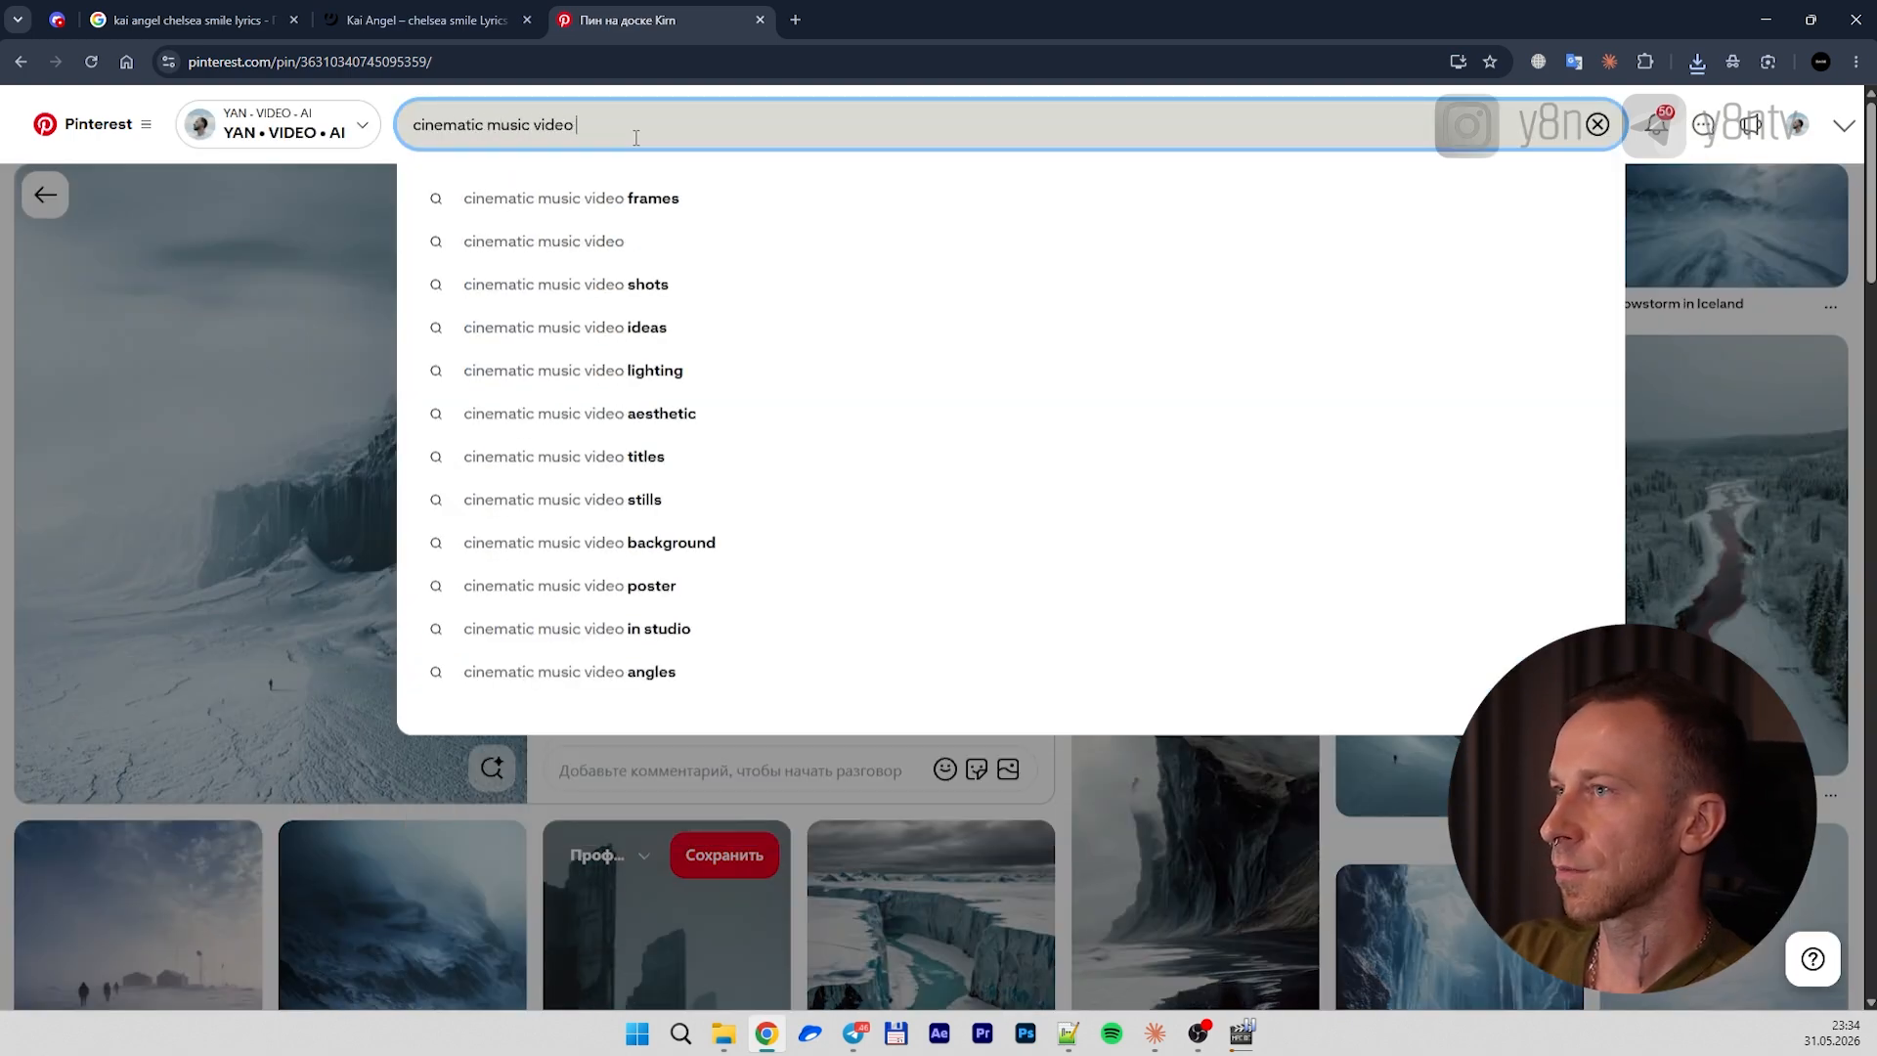
key(Return)
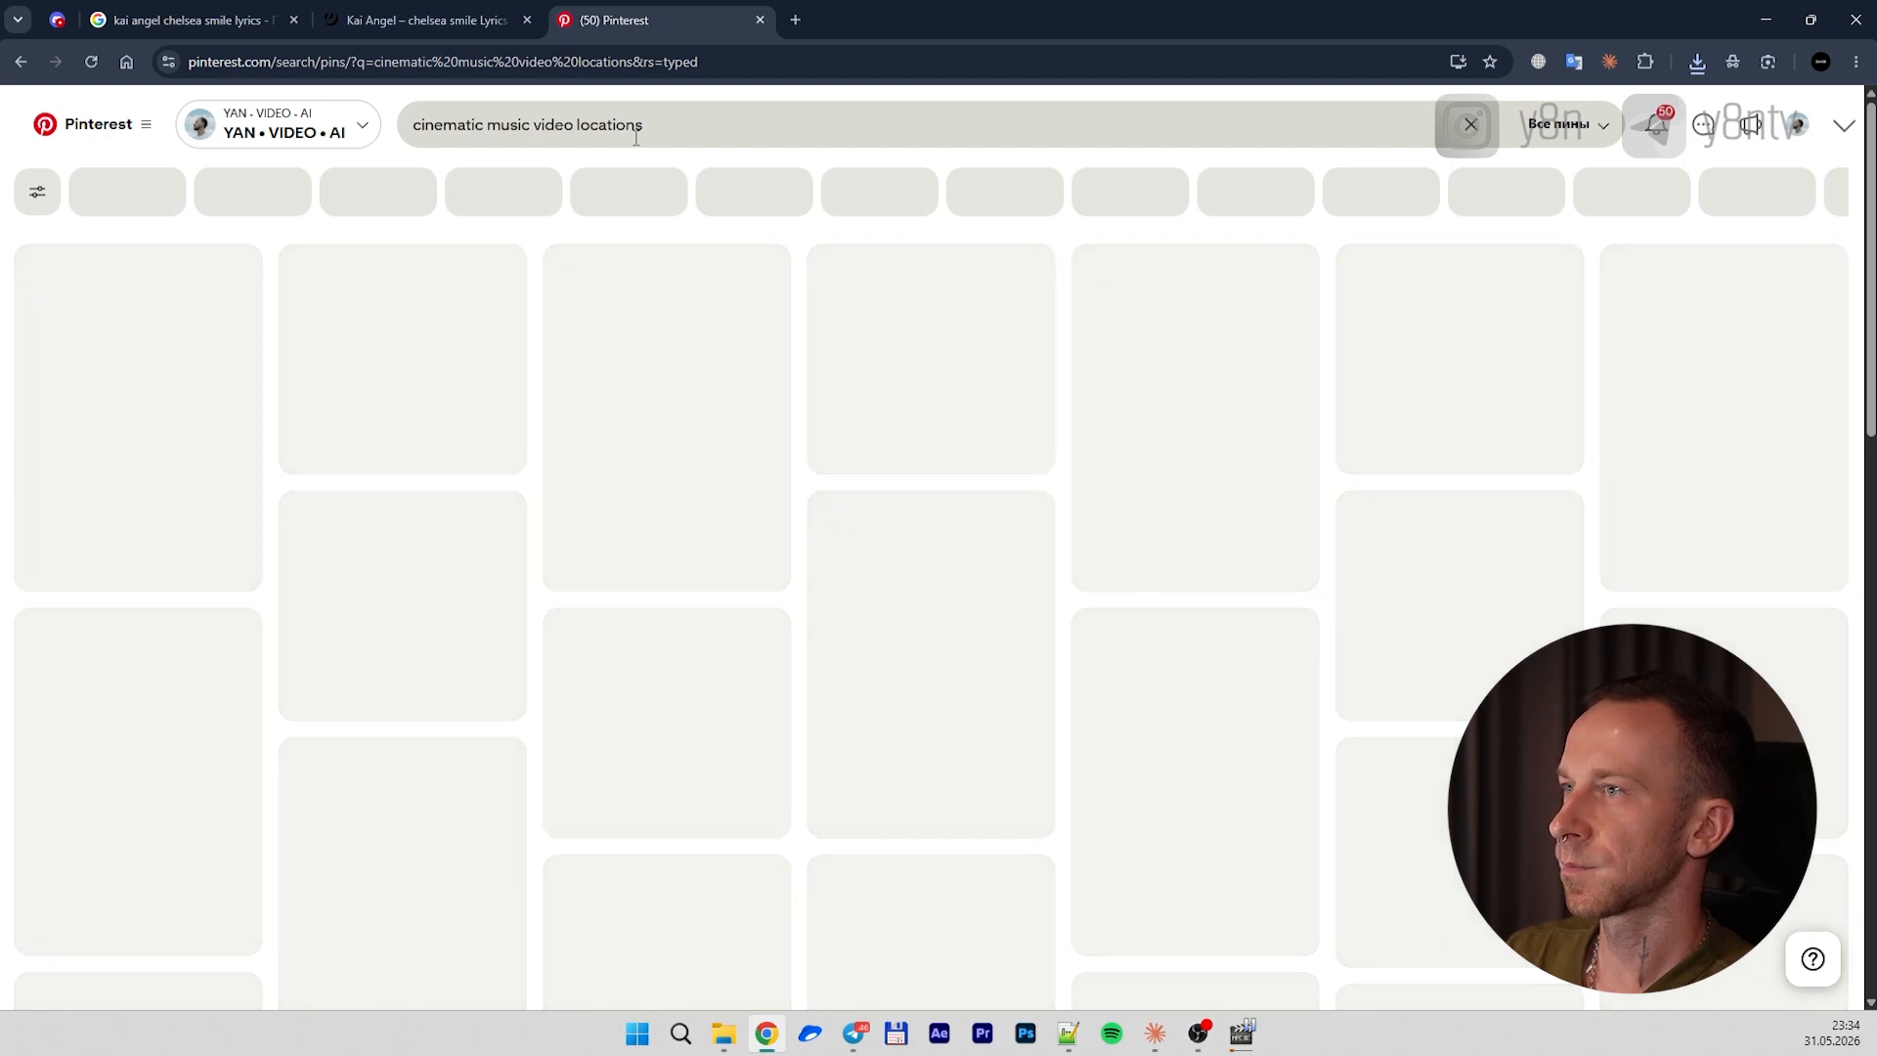
scroll(1056, 394, down, 3)
scroll(1057, 394, down, 3)
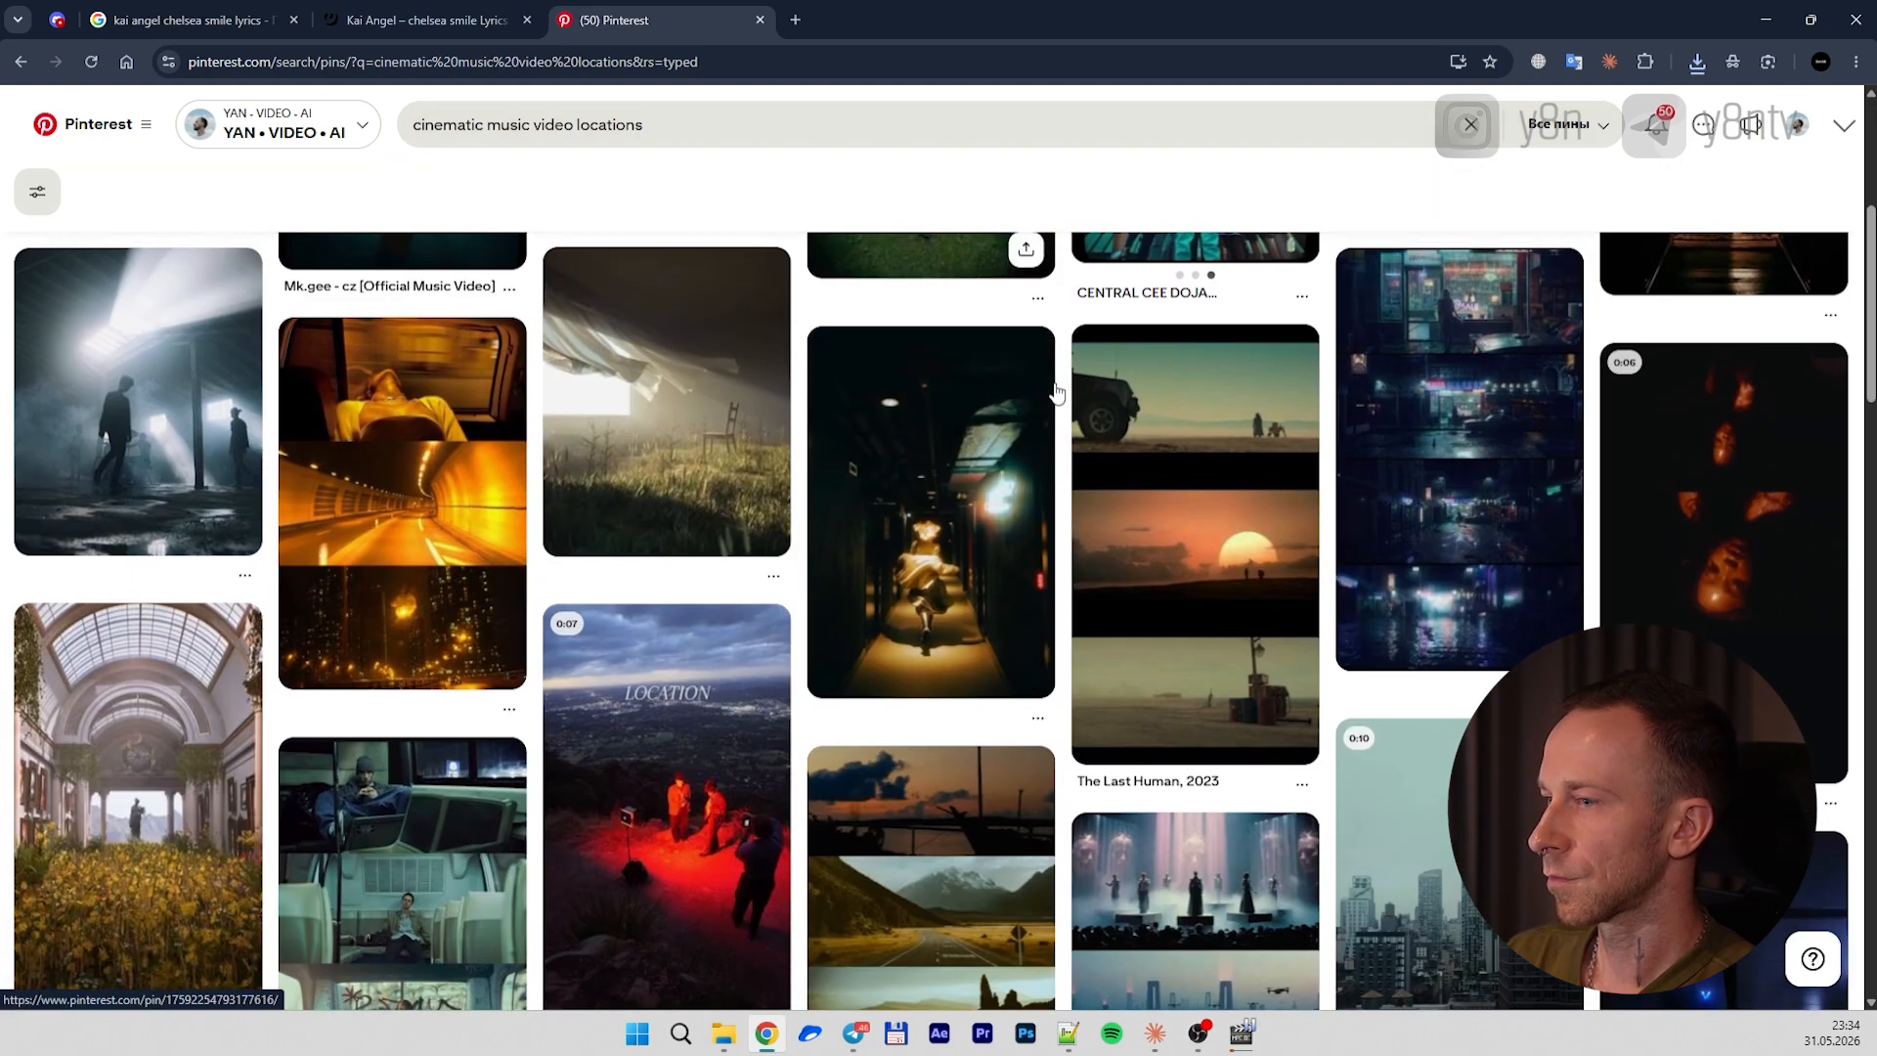
scroll(973, 504, down, 2)
scroll(973, 503, down, 2)
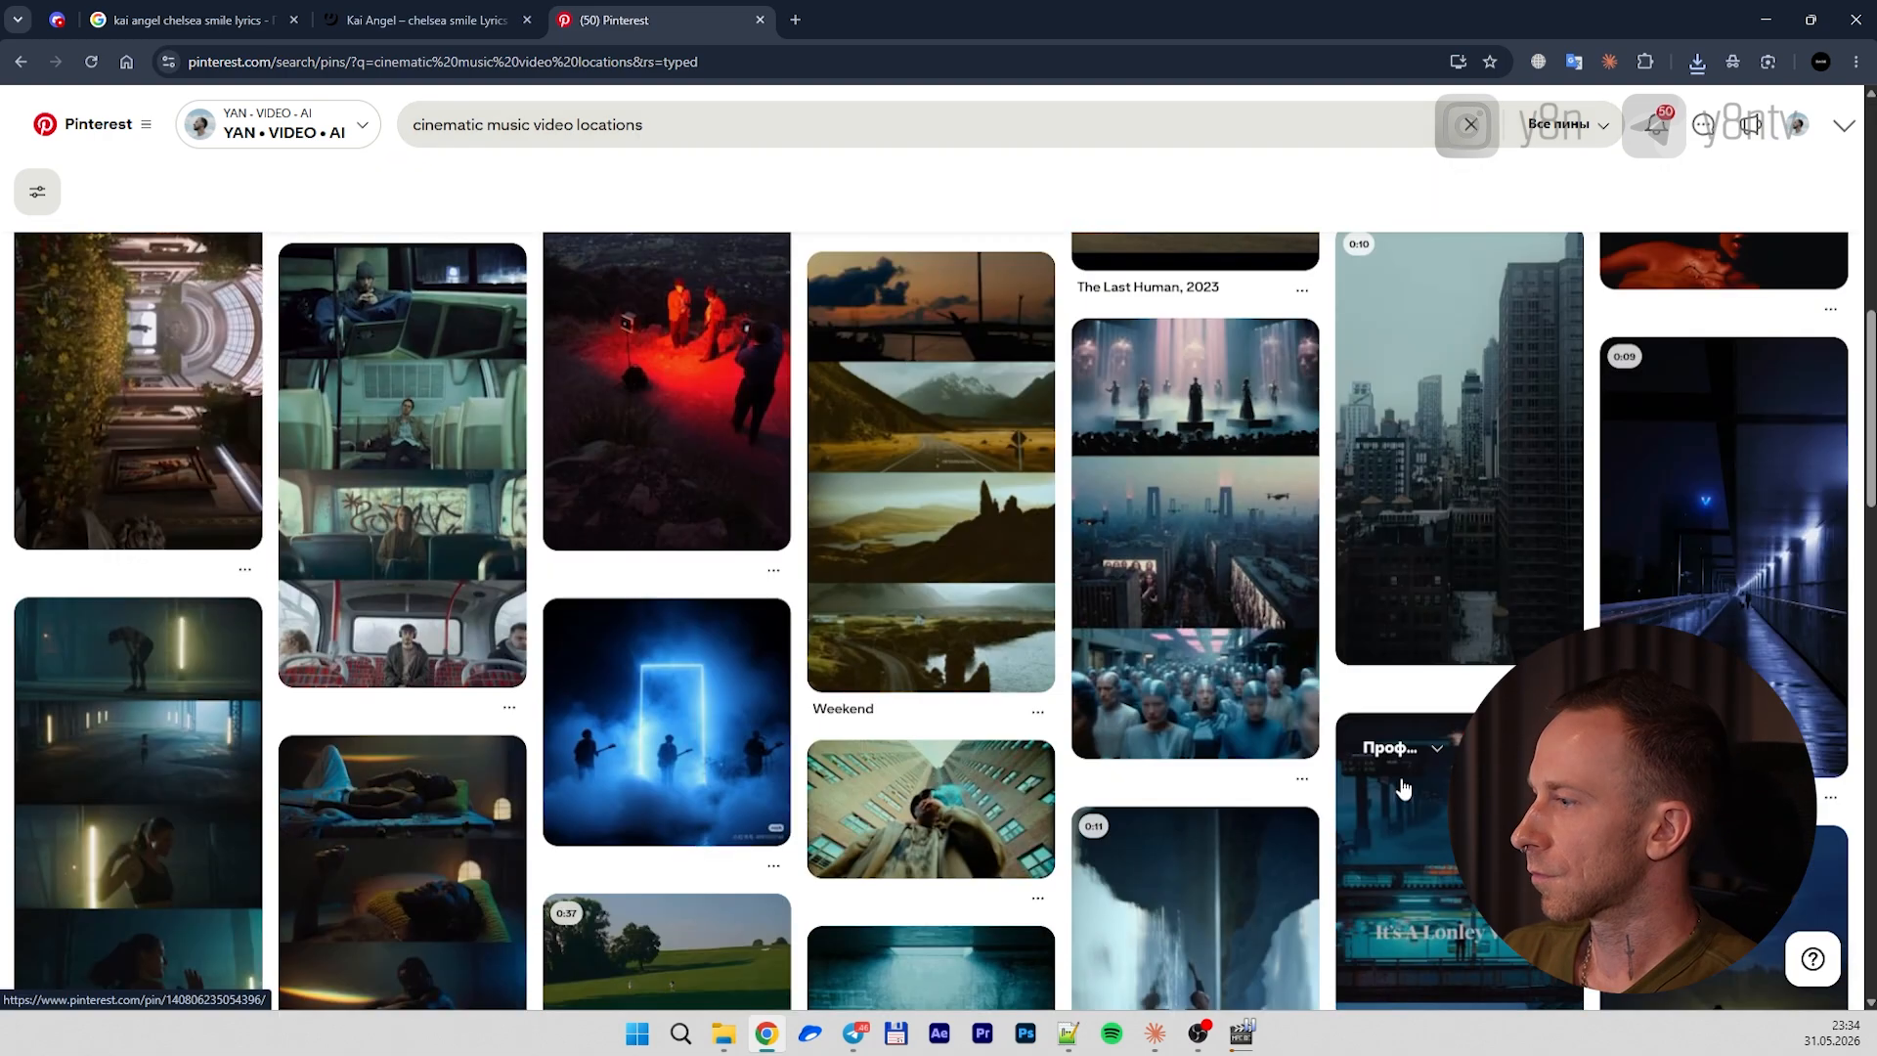
Open the blue train station collage pin and run a visual search for images similar to it
click(1404, 782)
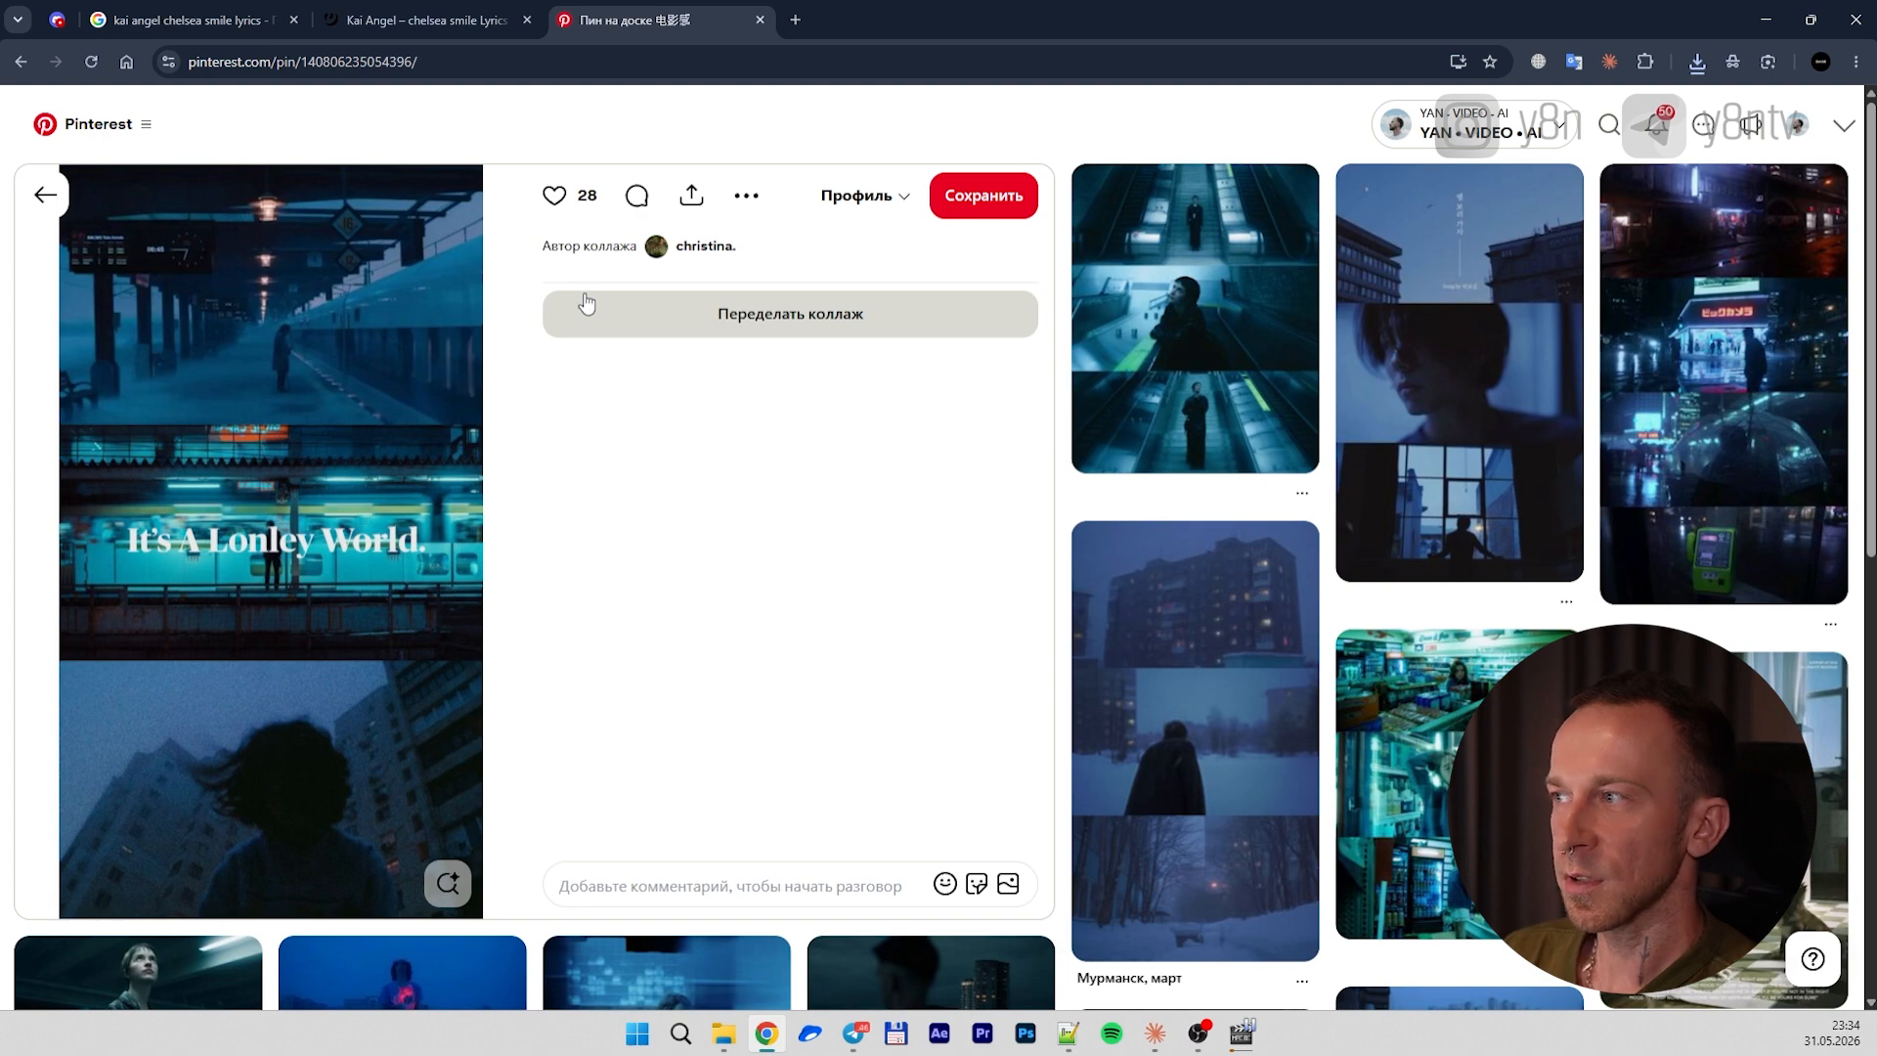
scroll(457, 541, down, 4)
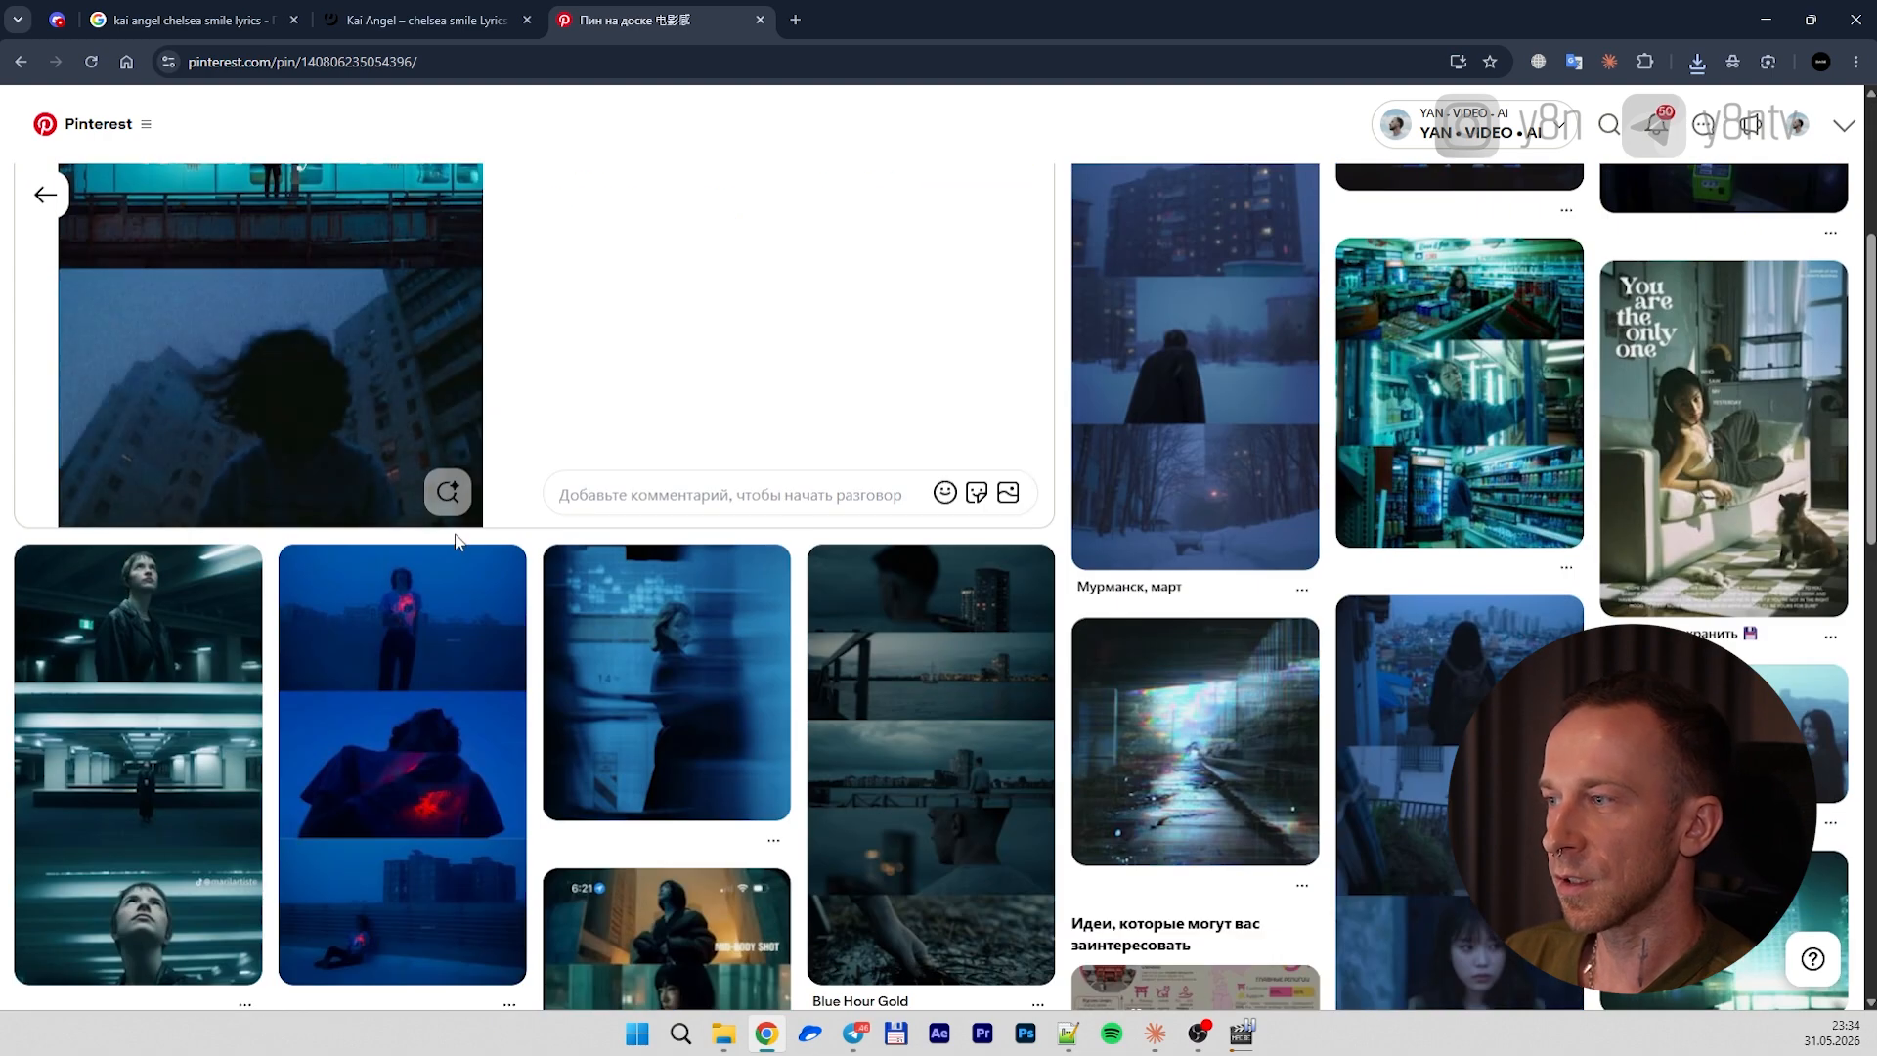
scroll(457, 541, up, 1)
click(447, 574)
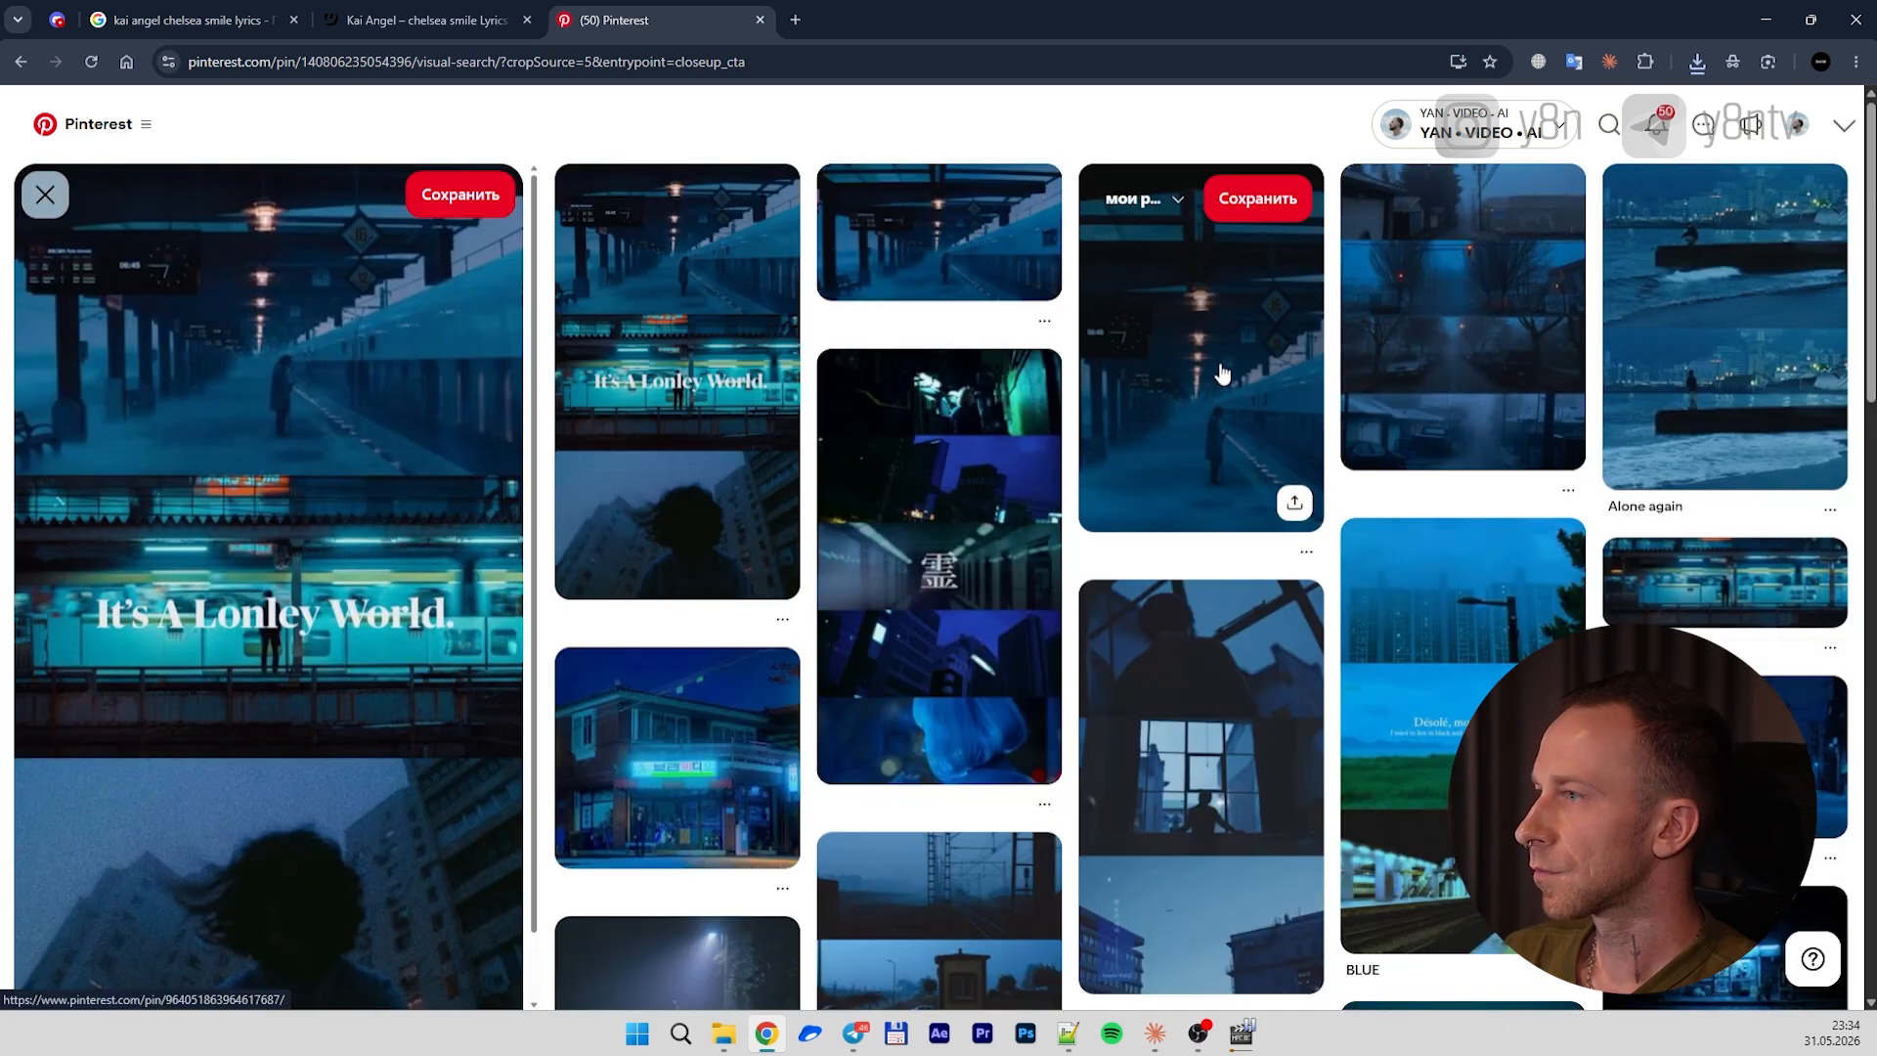
Open the blue snowy train platform image and save it to a new "Локация Станция" folder inside Бусти Сниппет
click(1222, 373)
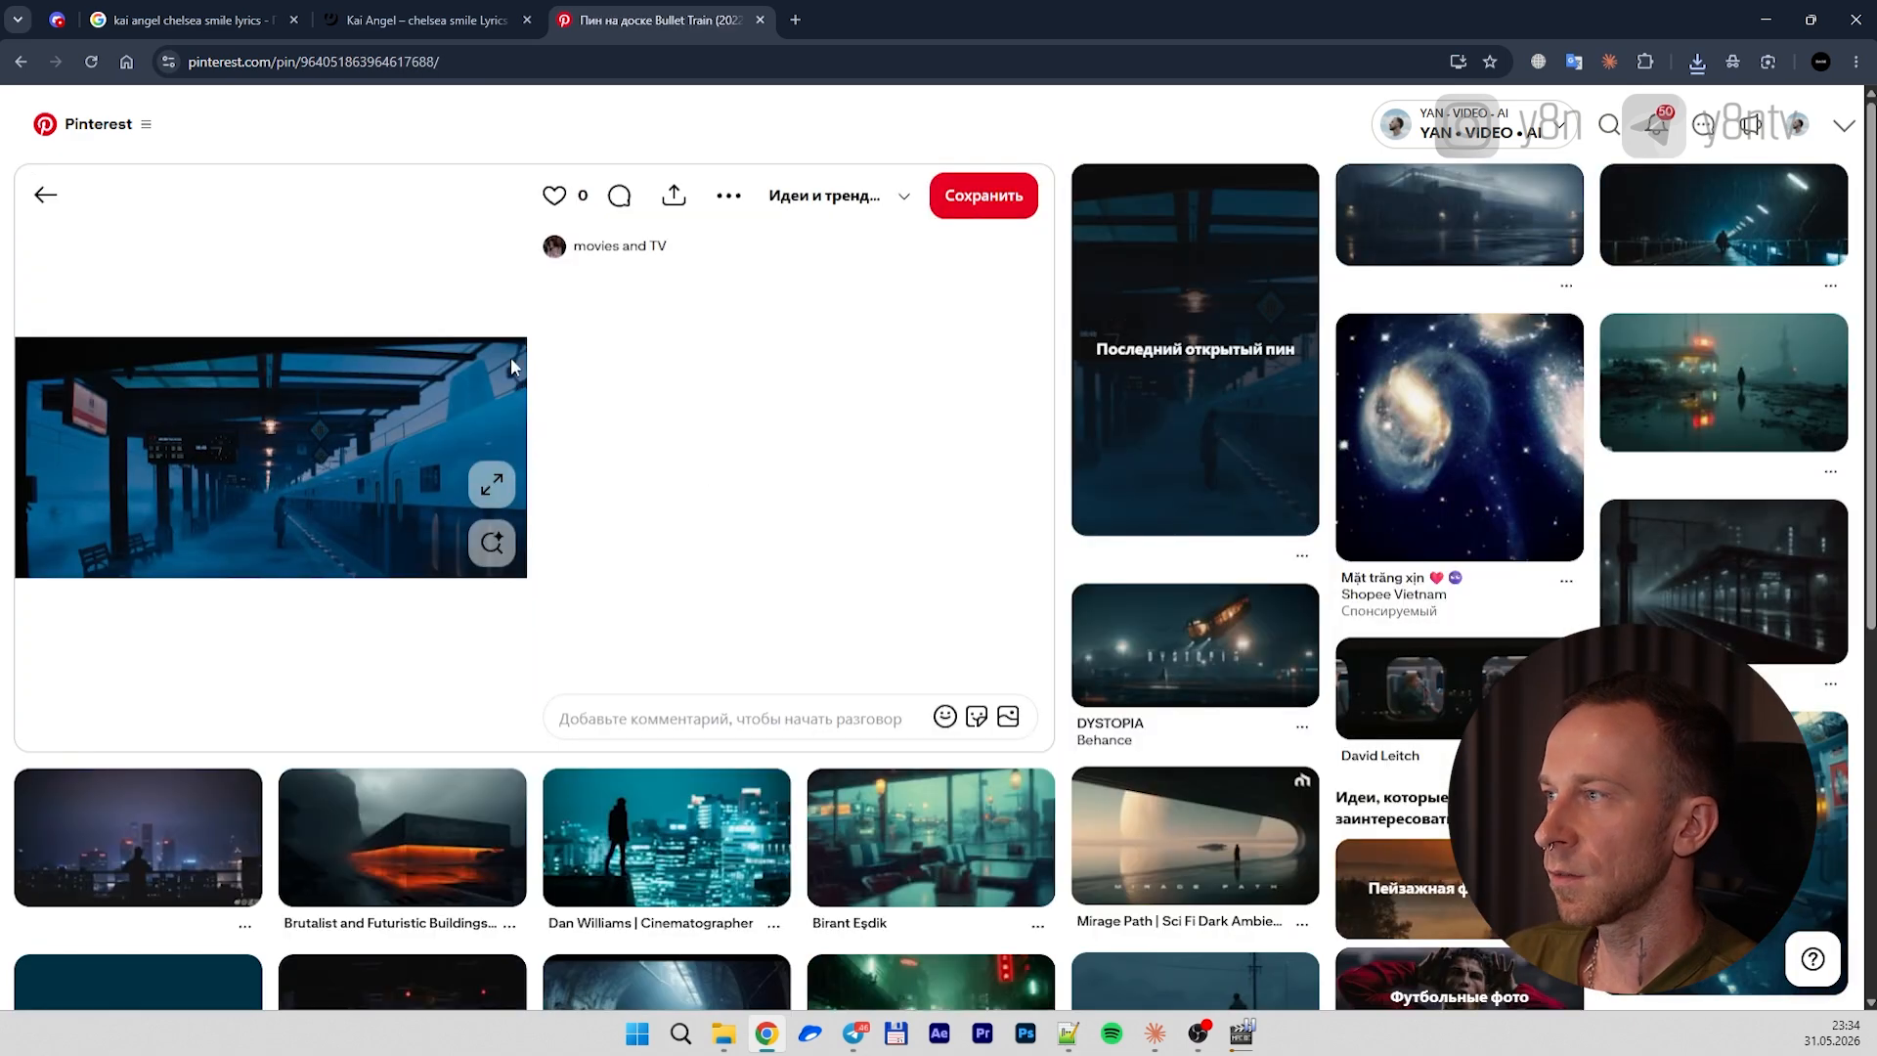
click(510, 356)
click(1015, 542)
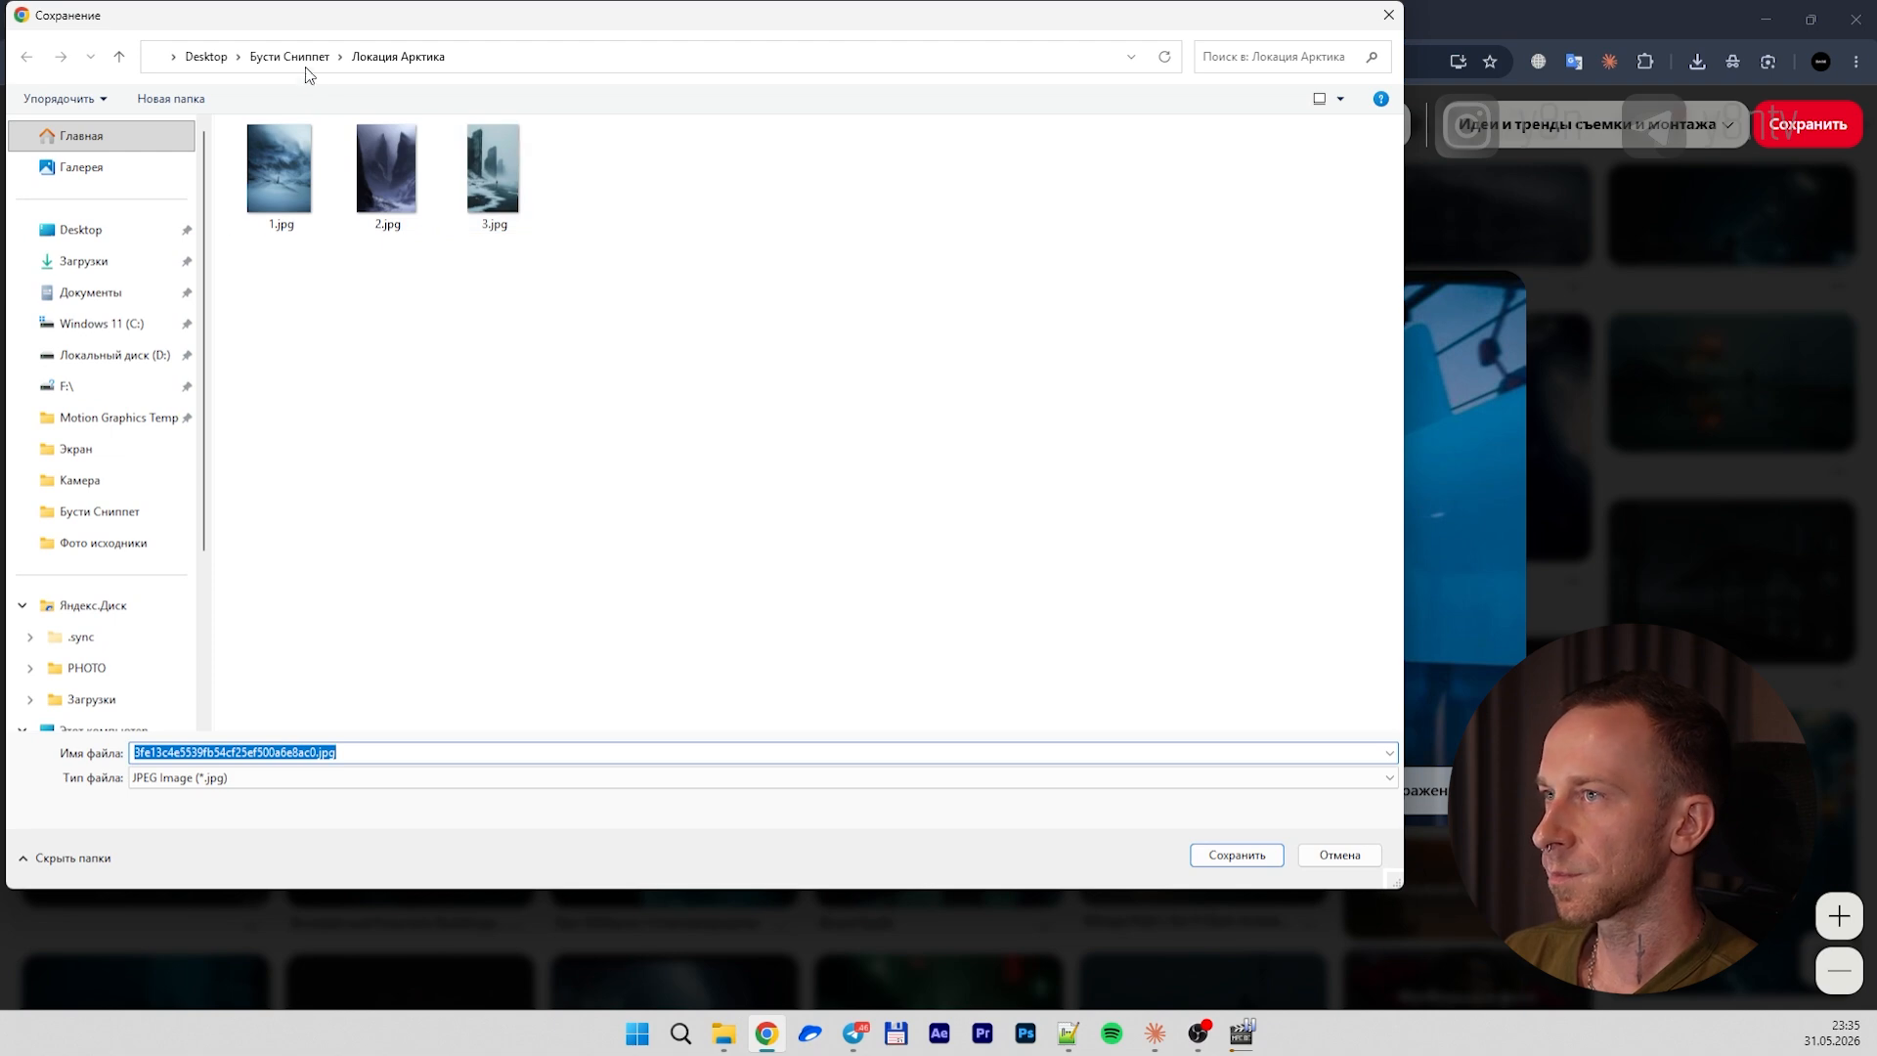
click(305, 64)
key(ctrl+shift+n)
text(Локация Станция)
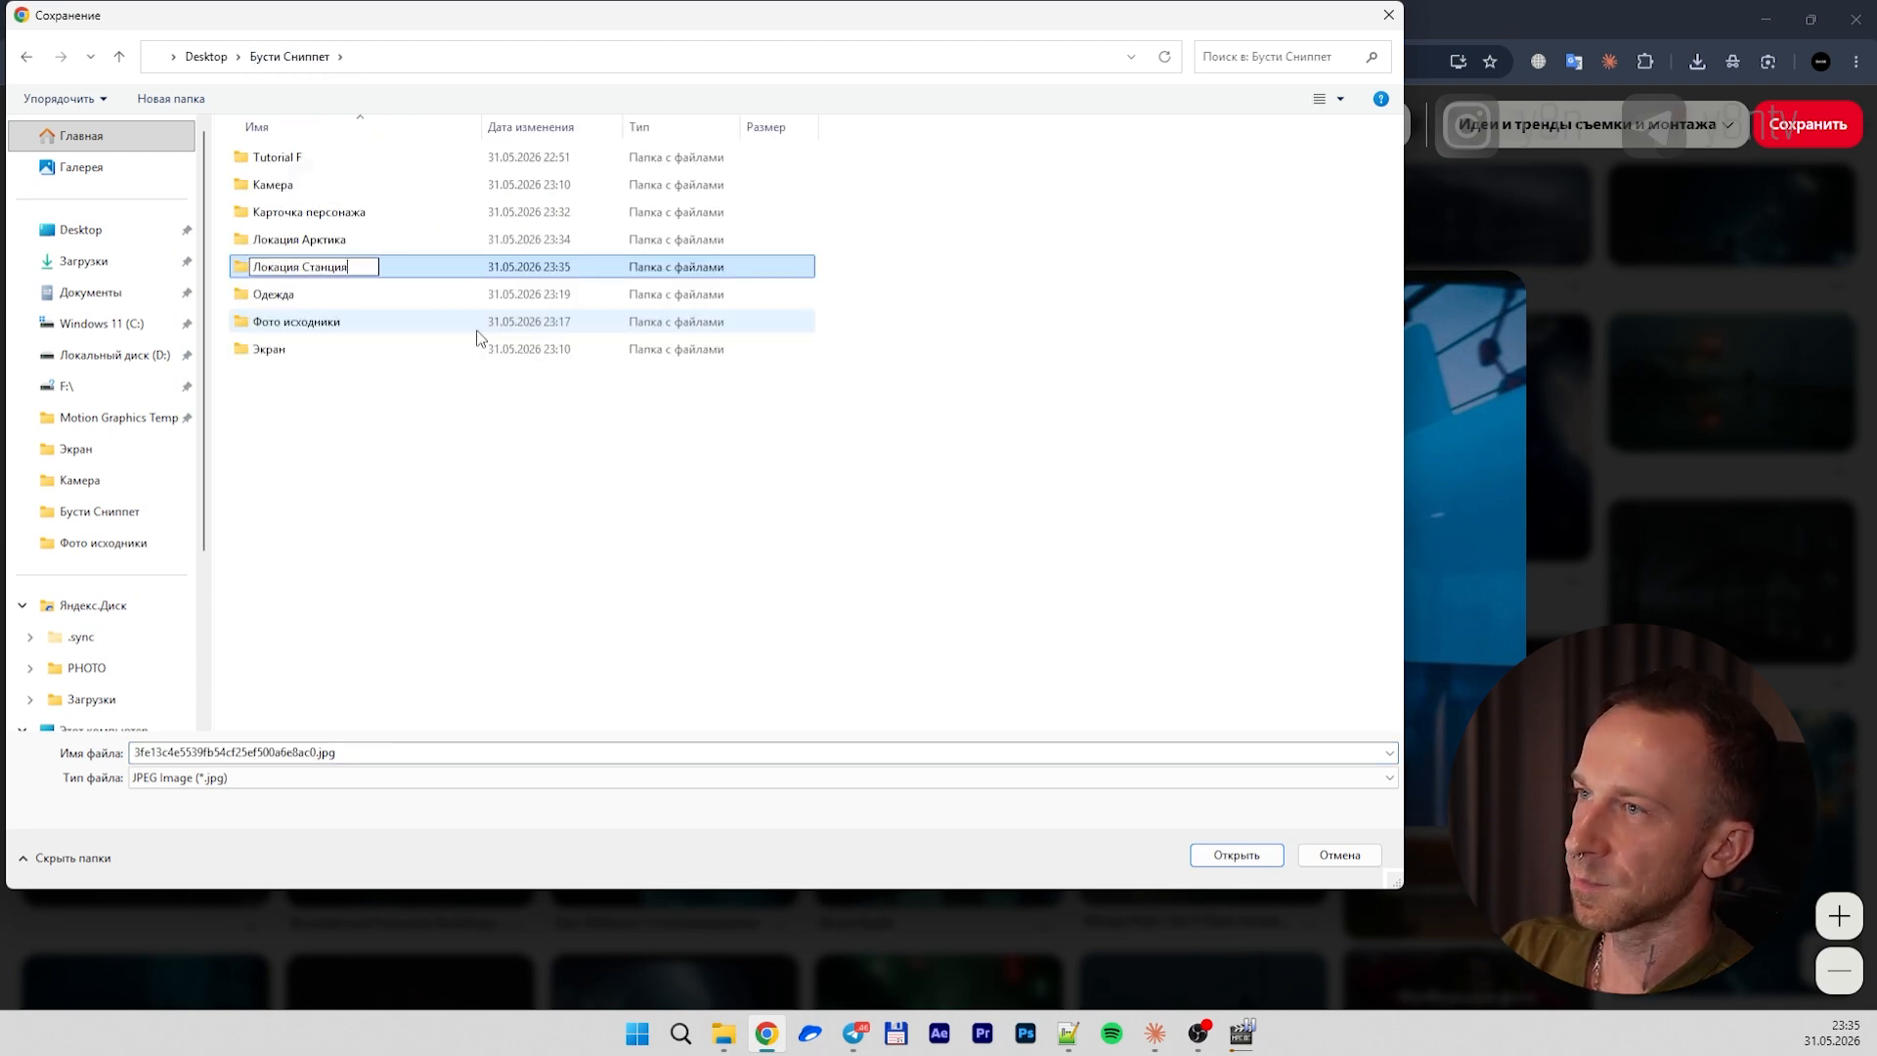
key(Return)
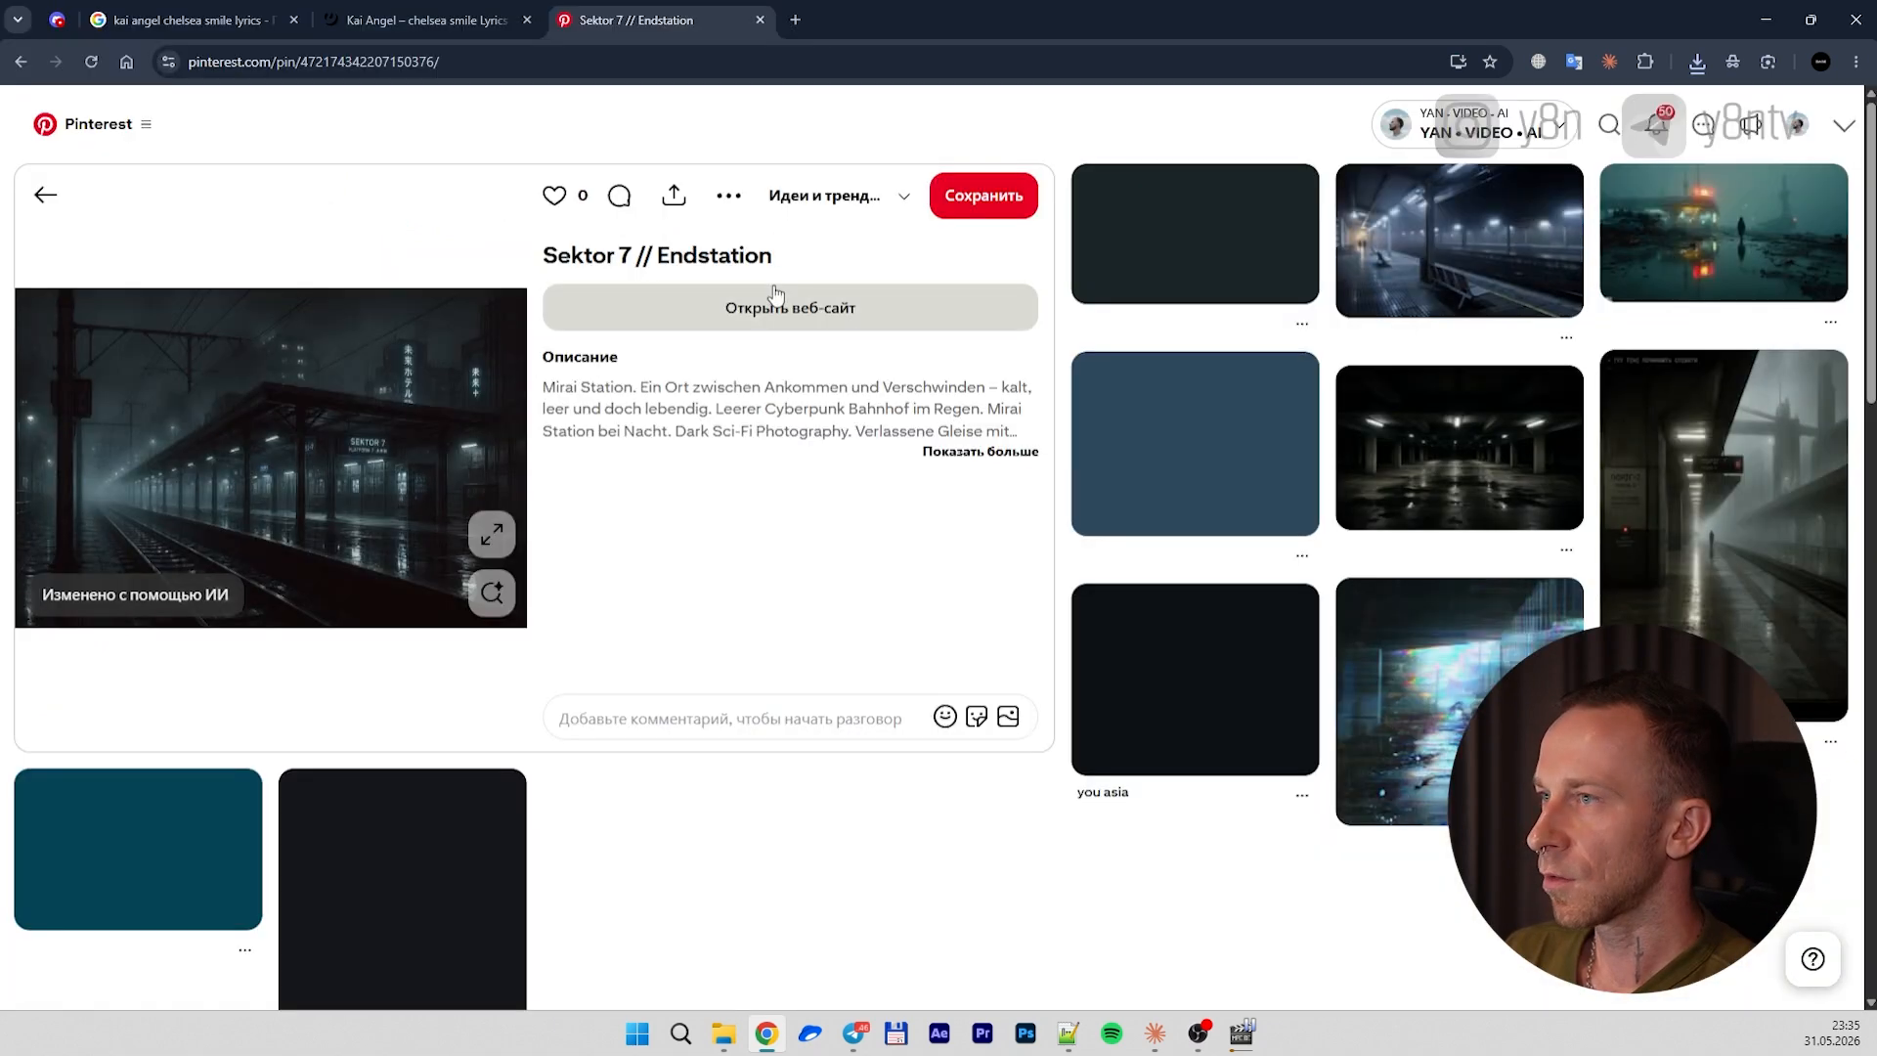
Rename the saved station image to 1 and save the dark Sektor 7 platform image as 2 in Локация Станция
scroll(360, 407, down, 2)
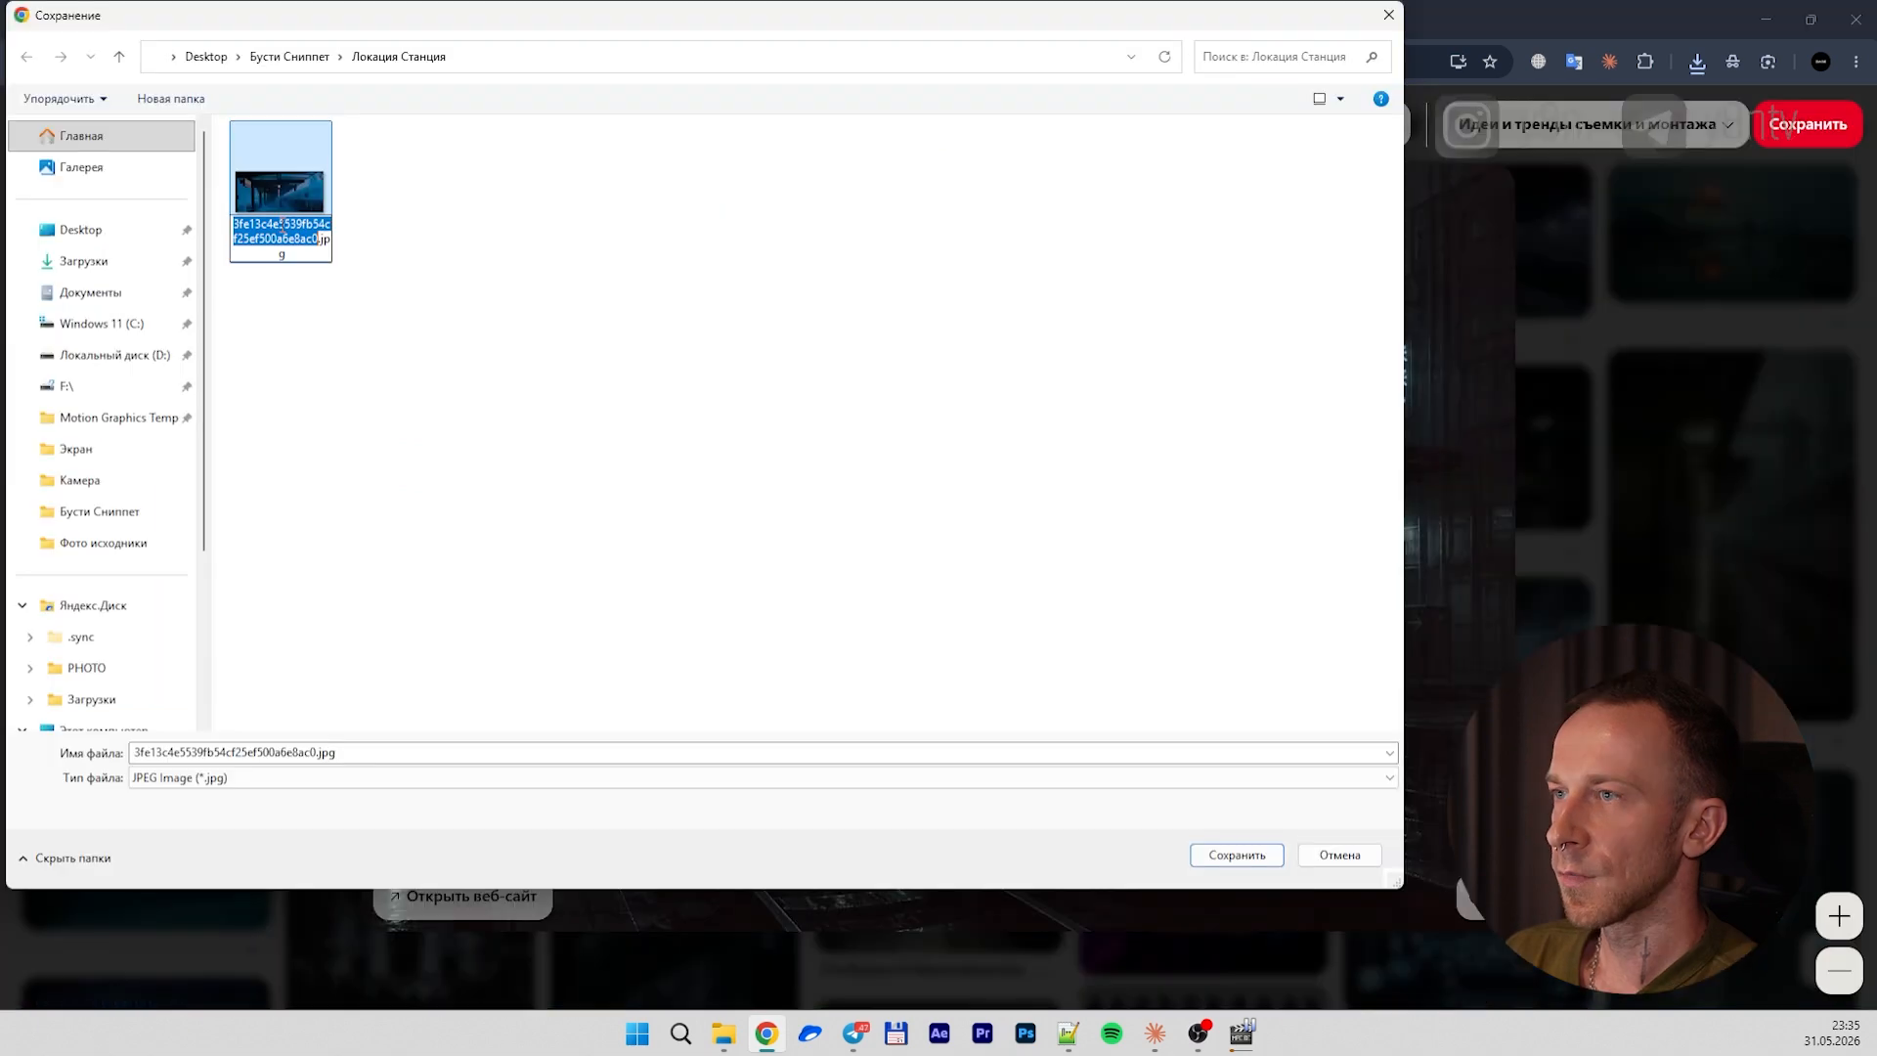
click(282, 224)
click(288, 233)
click(353, 751)
key(ctrl+a)
text(2)
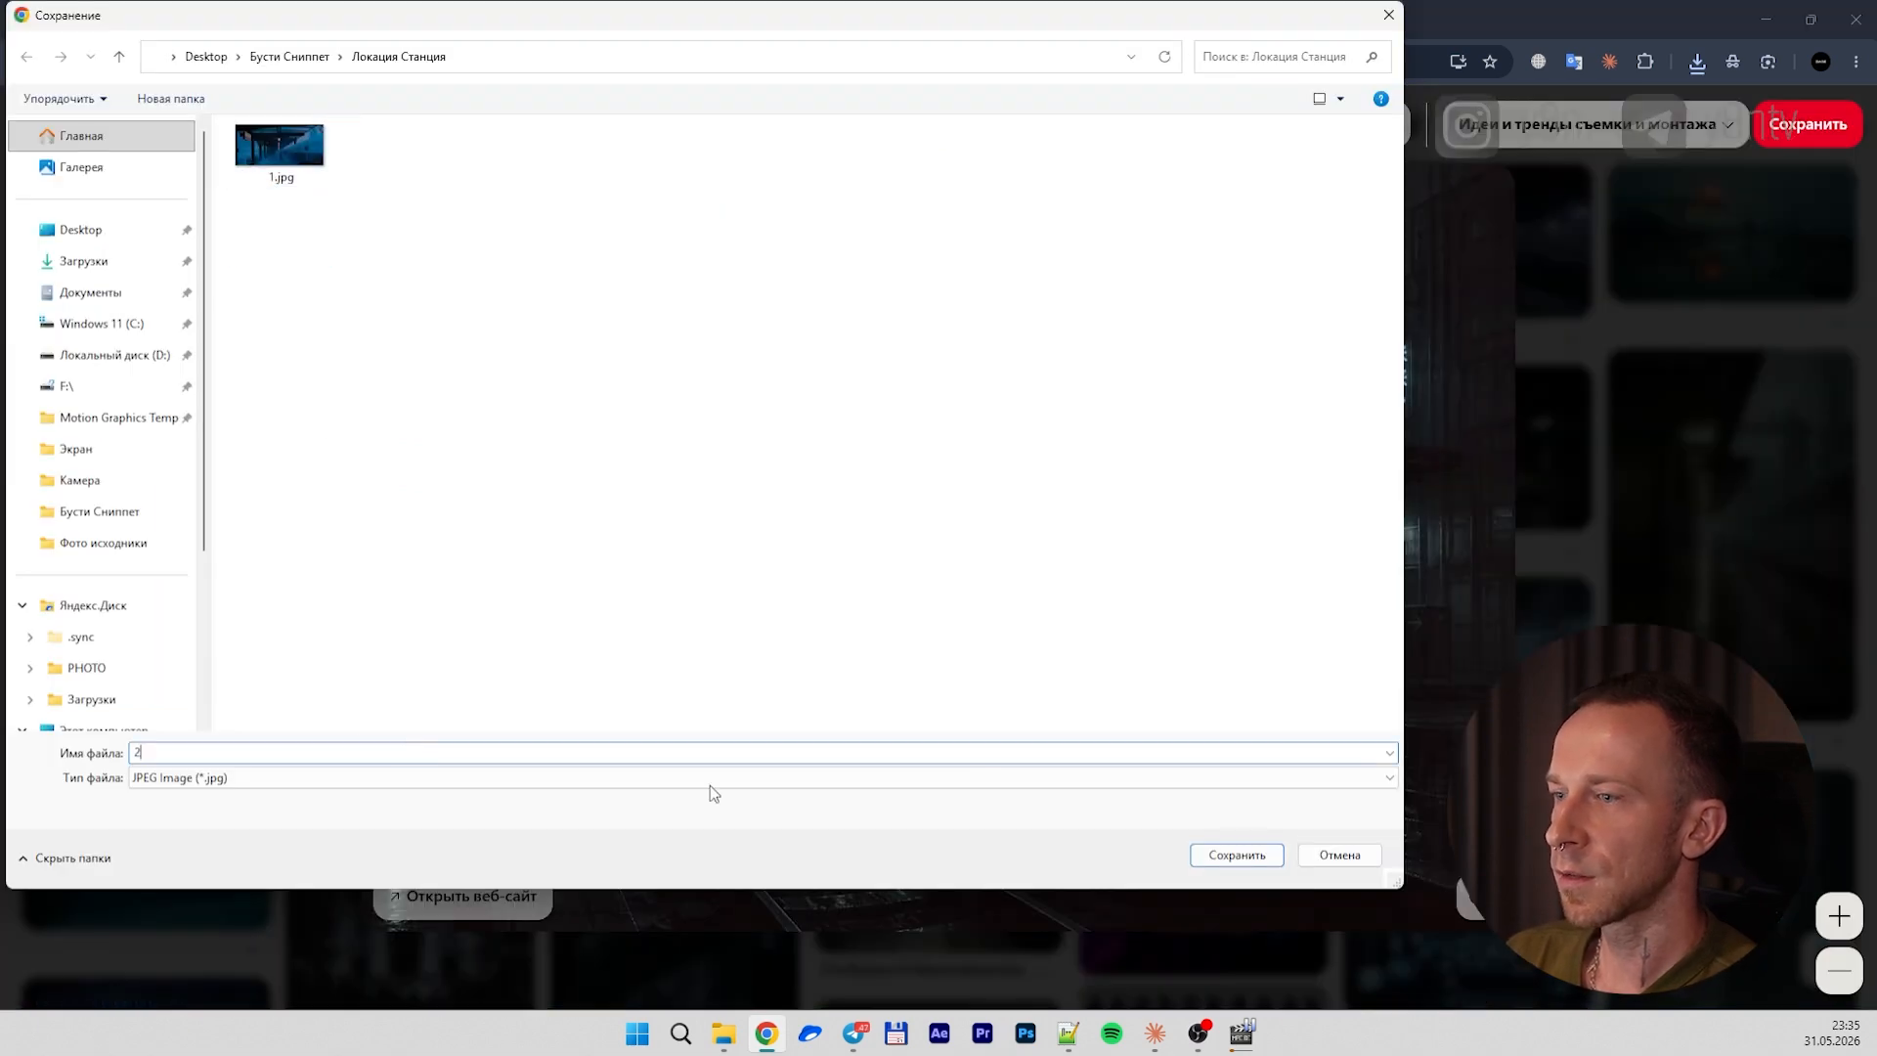
click(1236, 854)
click(1625, 398)
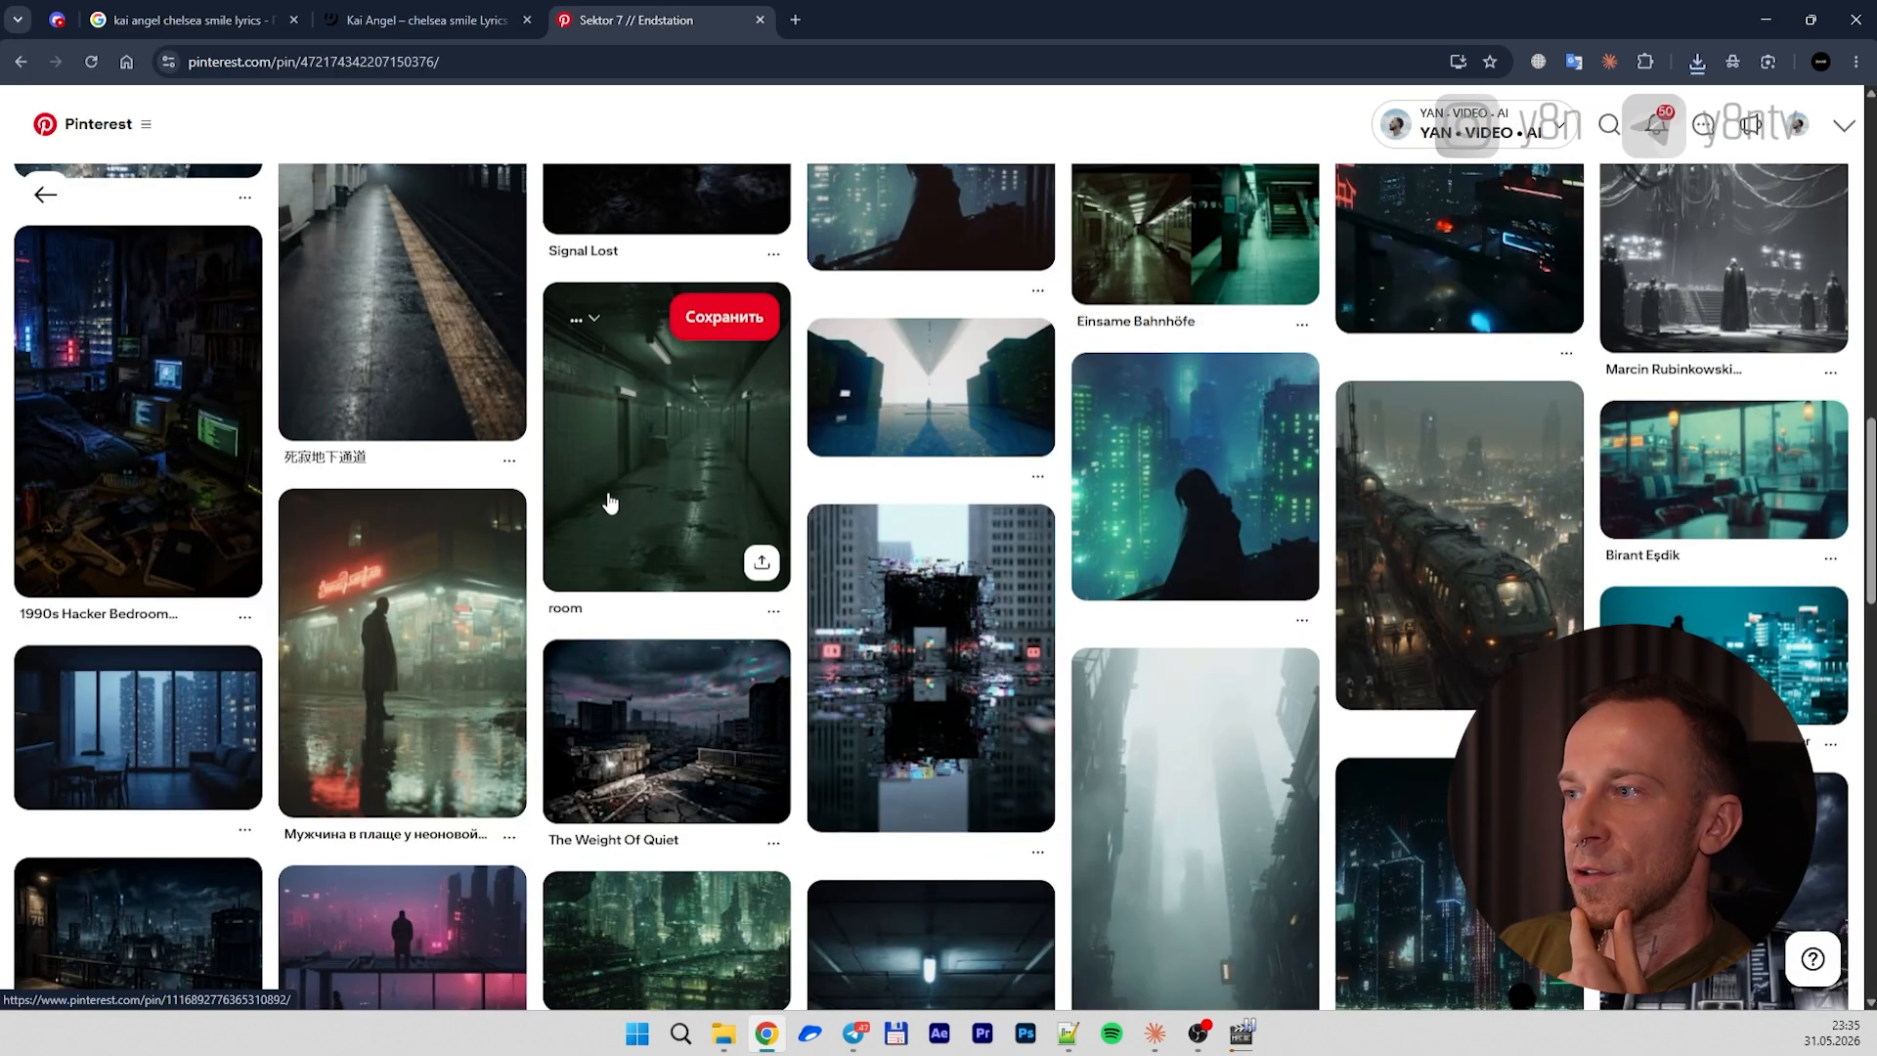
Open the green tiled corridor pin and save its image as 1 in a new "Локация Лиминал" folder inside Бусти Сниппет
click(615, 484)
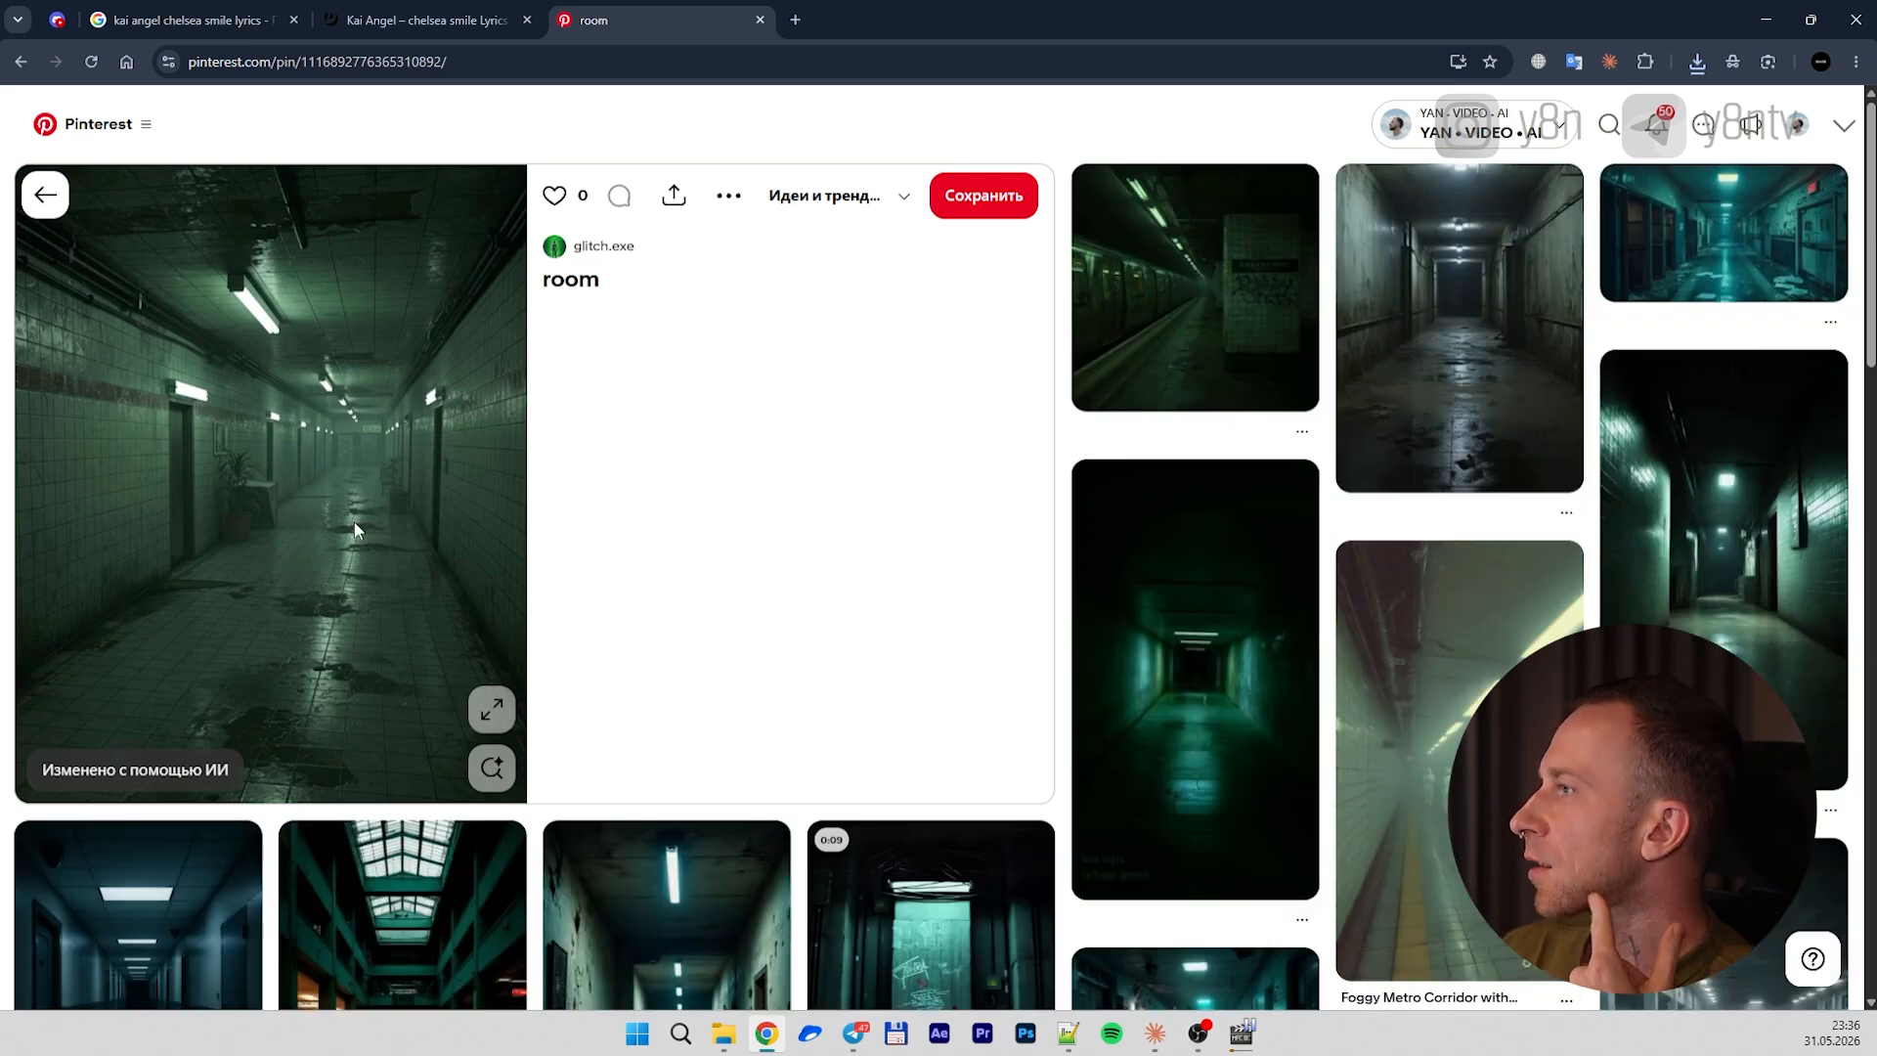
right_click(330, 477)
click(420, 526)
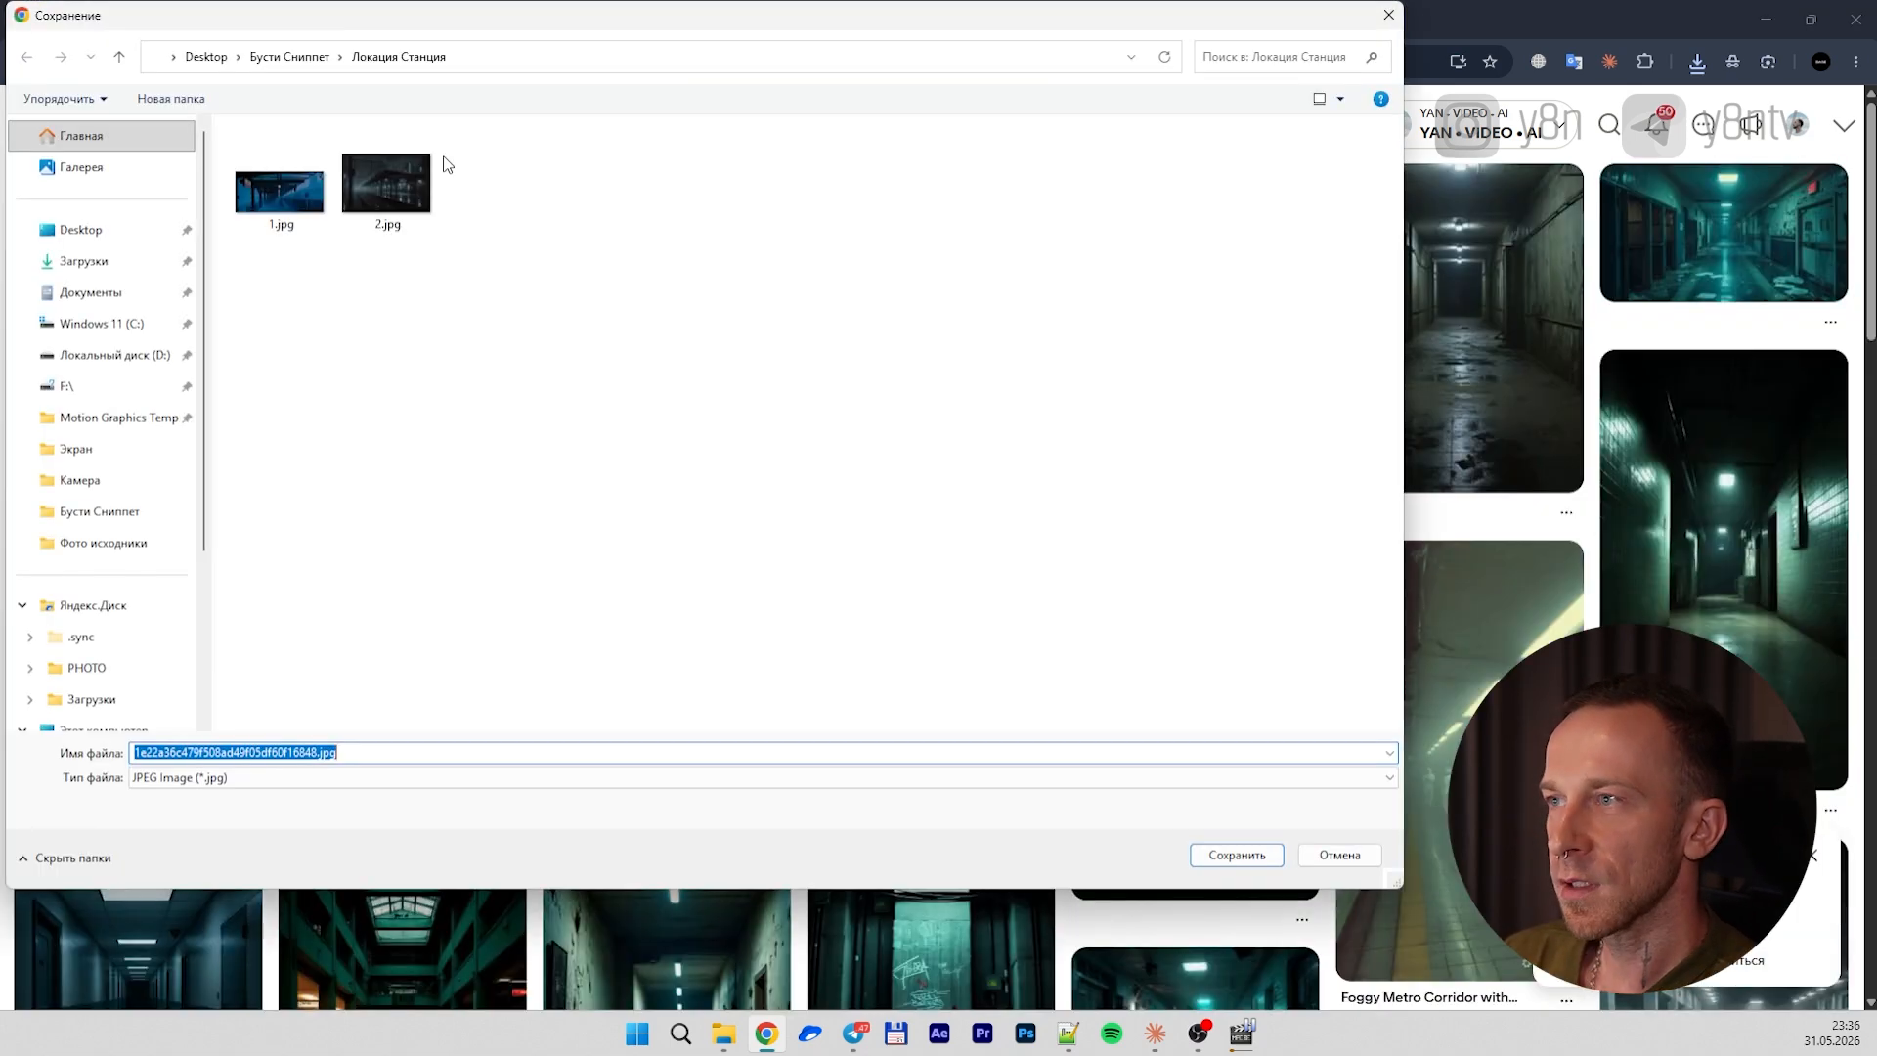
click(308, 59)
click(171, 98)
text(Локация)
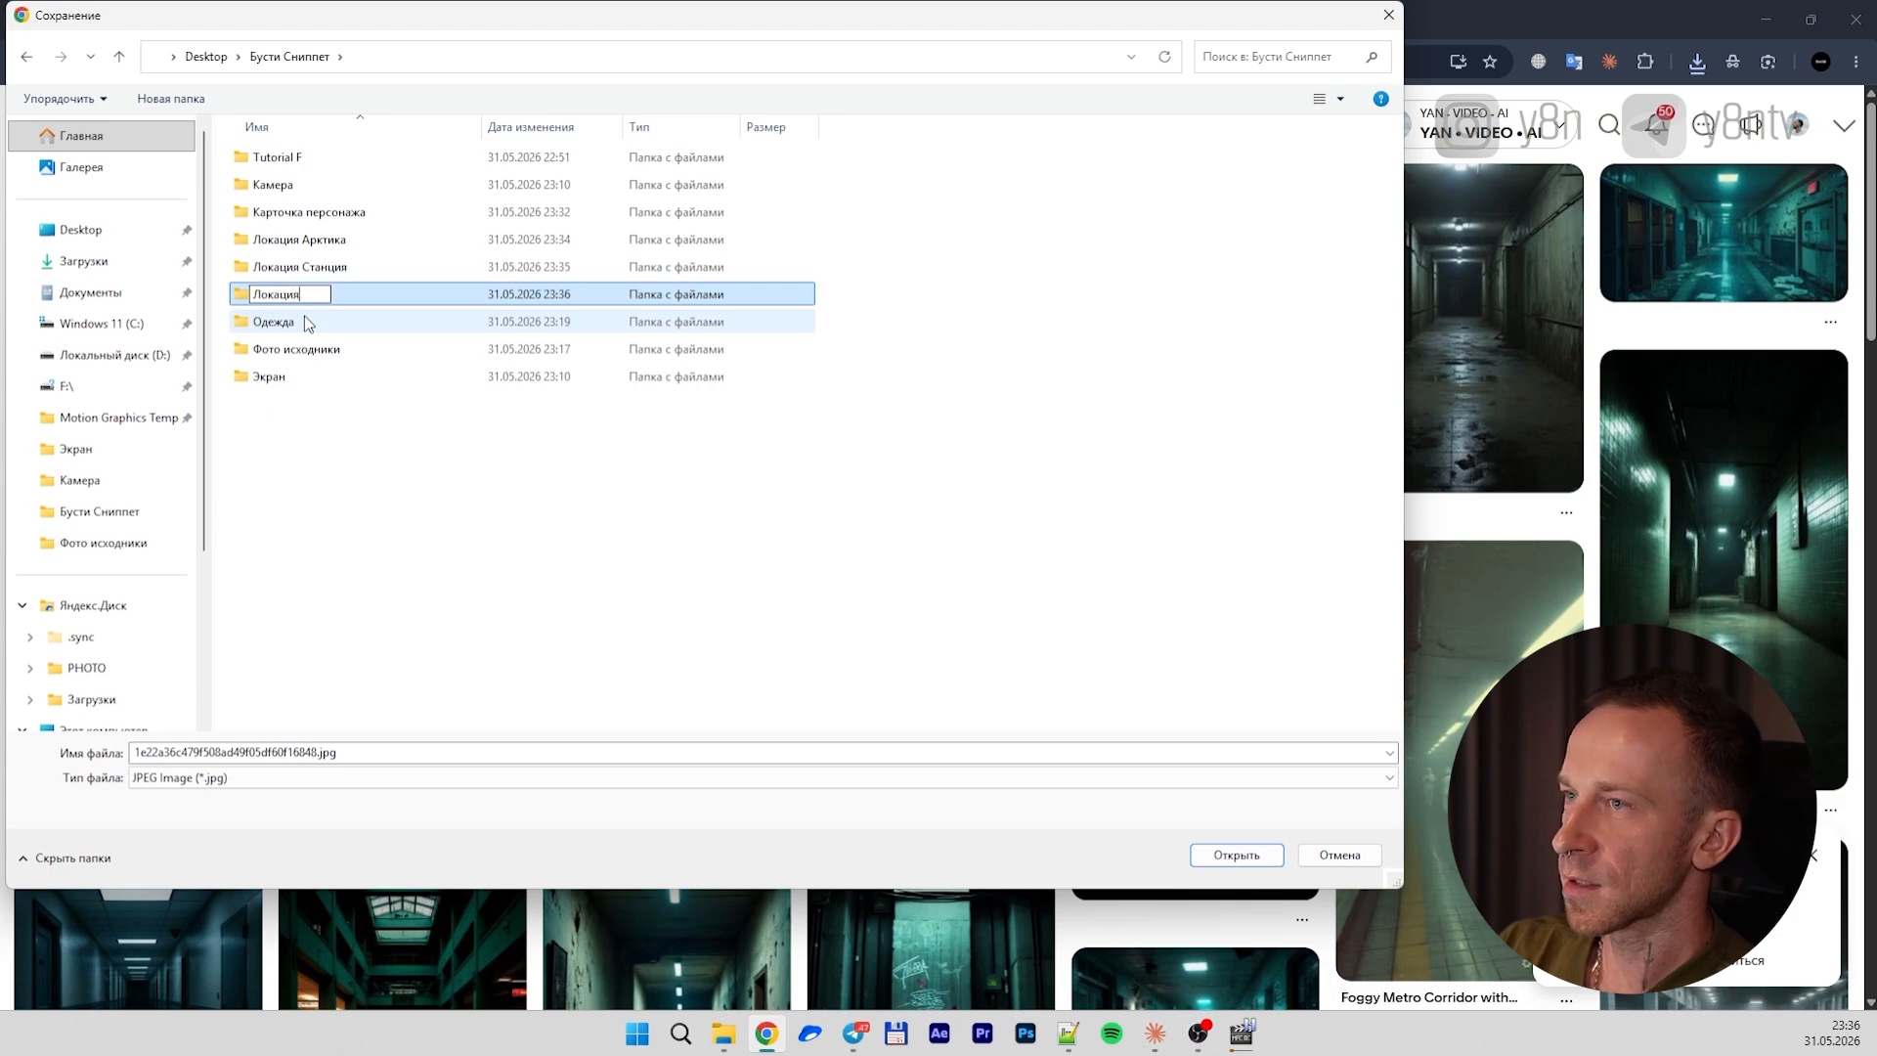
text( Лиминал)
key(Return)
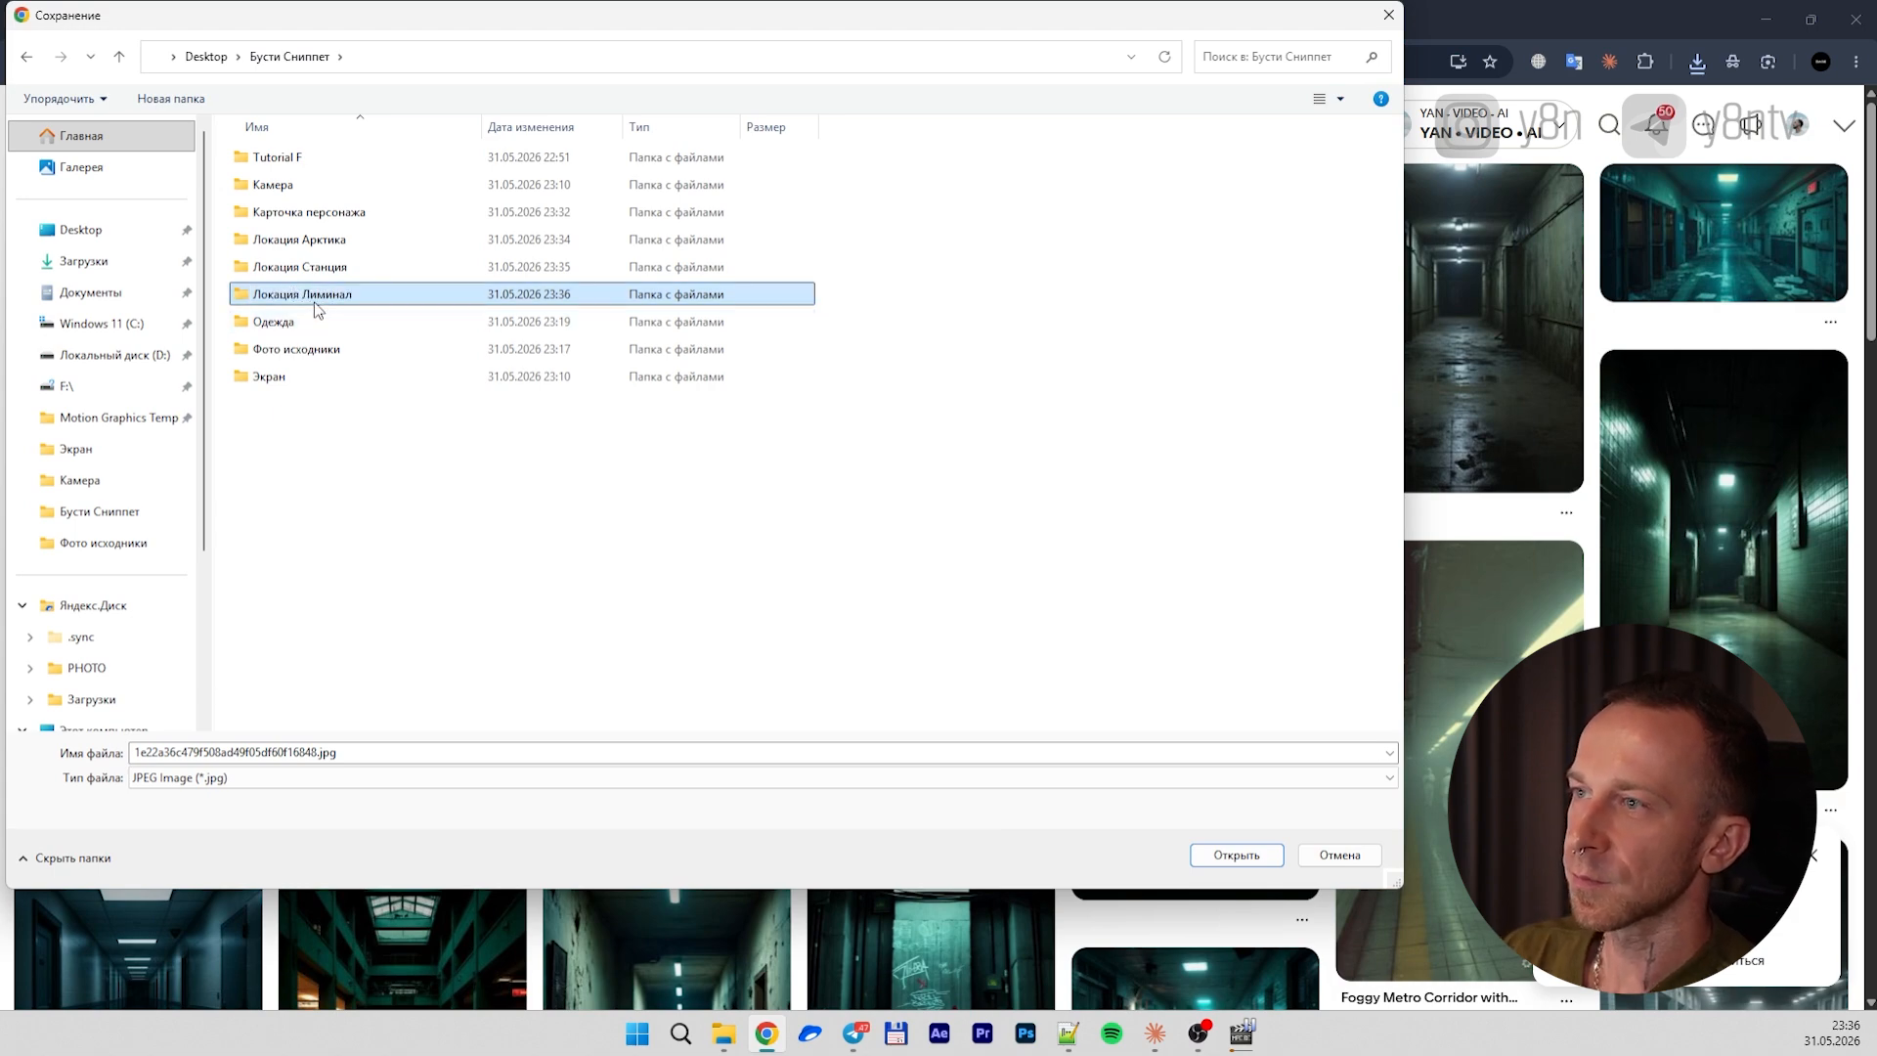
double_click(311, 303)
click(364, 753)
key(Return)
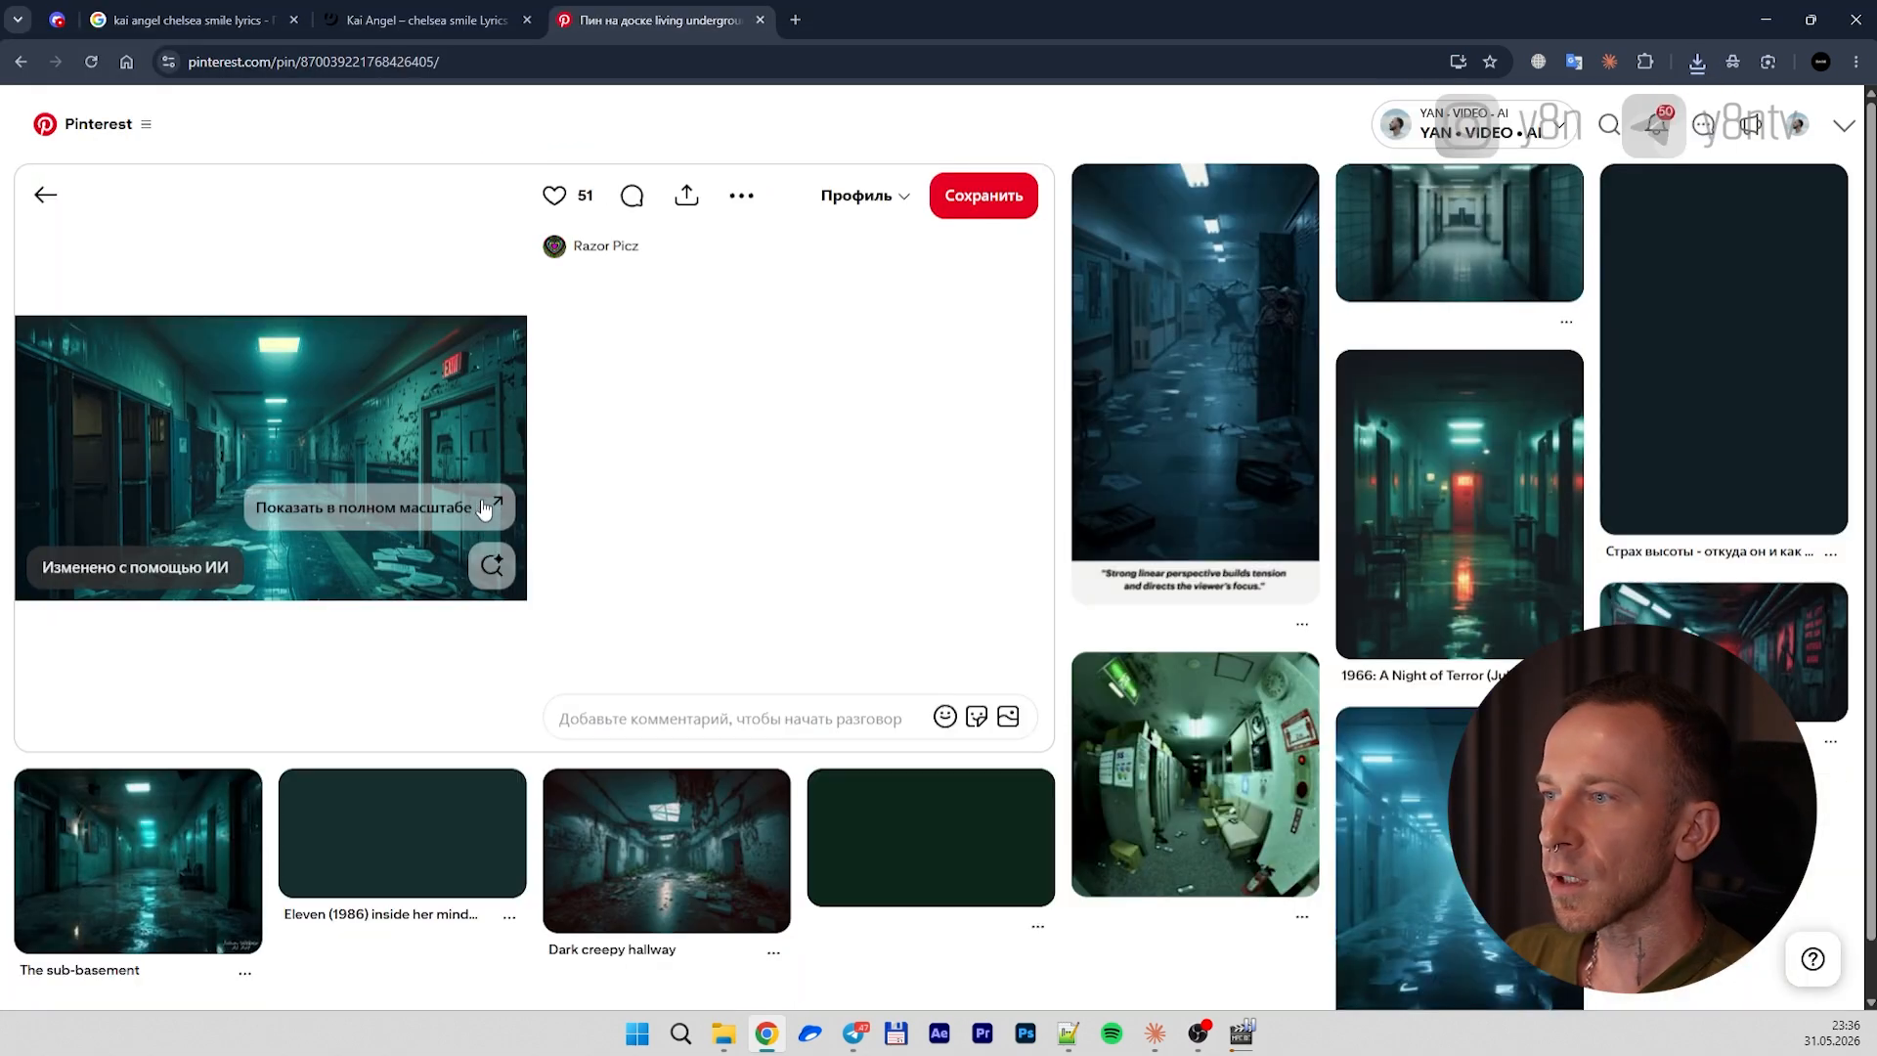
View the teal abandoned hallway pin at full size and save its image as 2 in Локация Лиминал
click(491, 508)
right_click(912, 448)
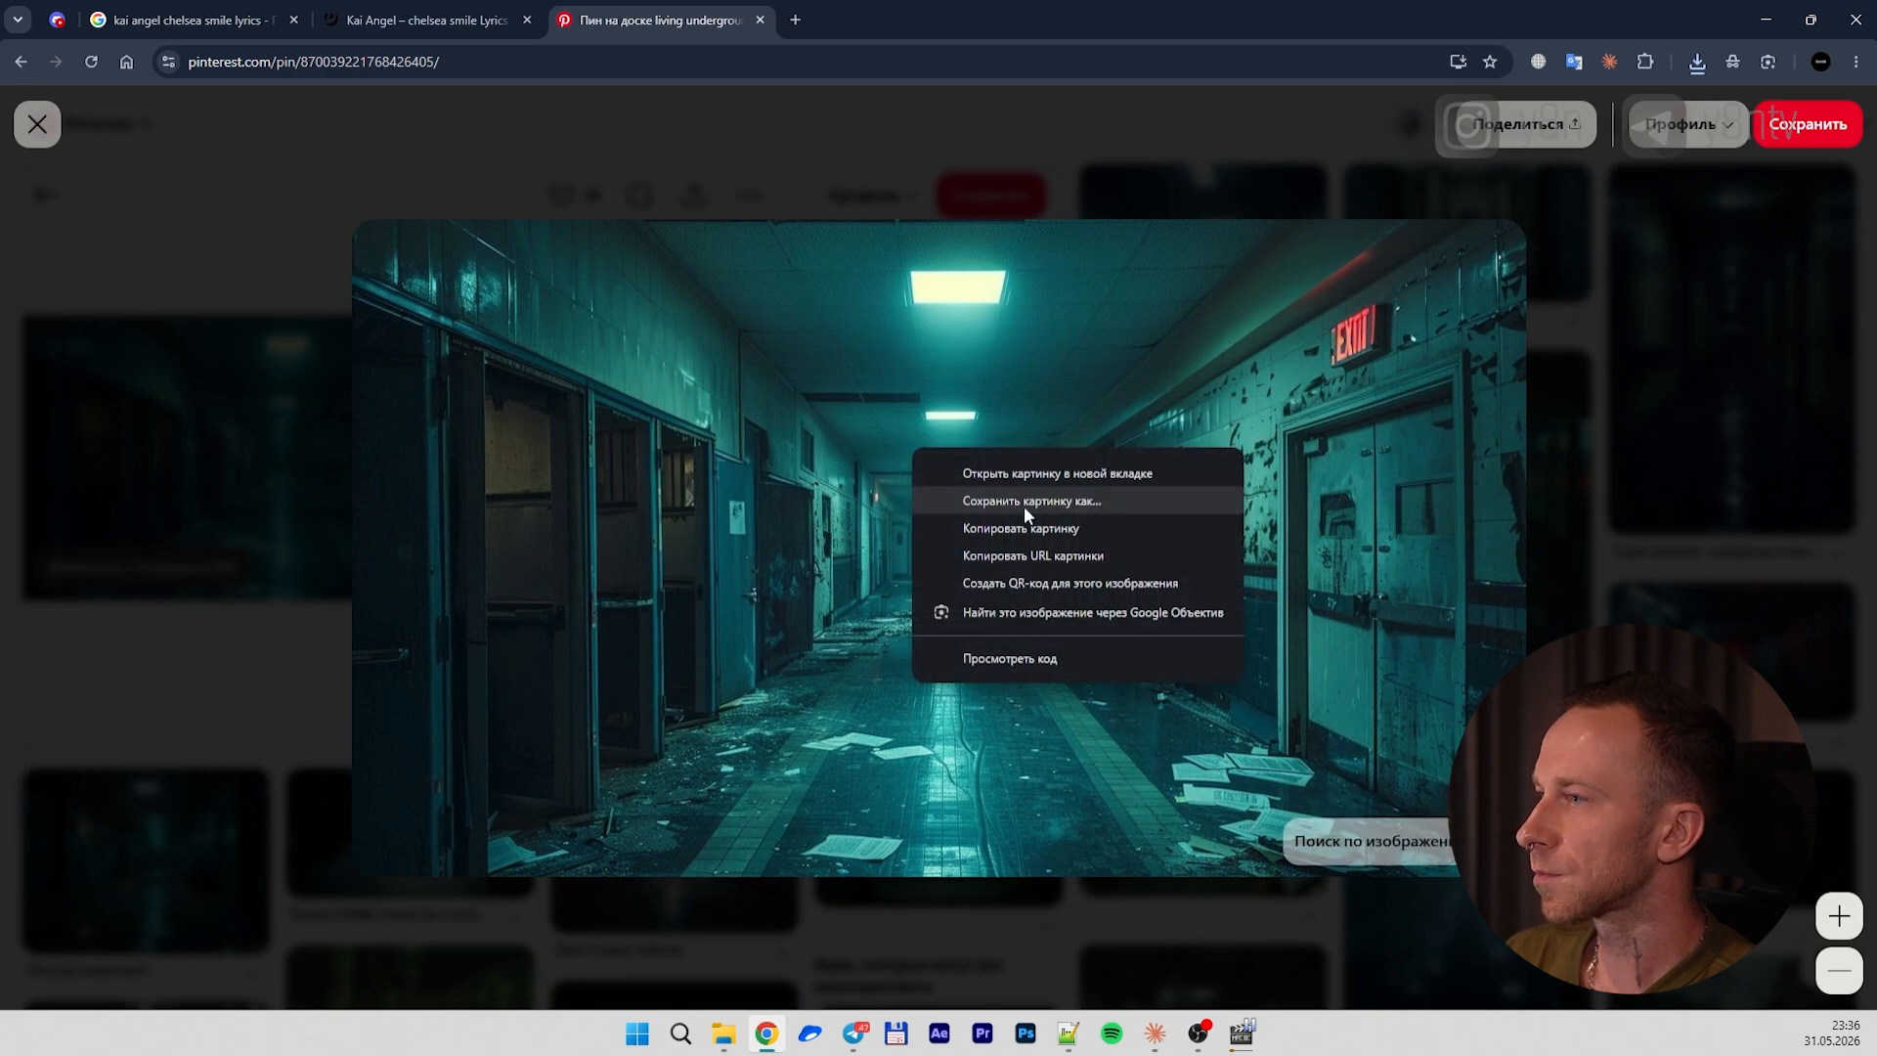
click(1023, 506)
text(2)
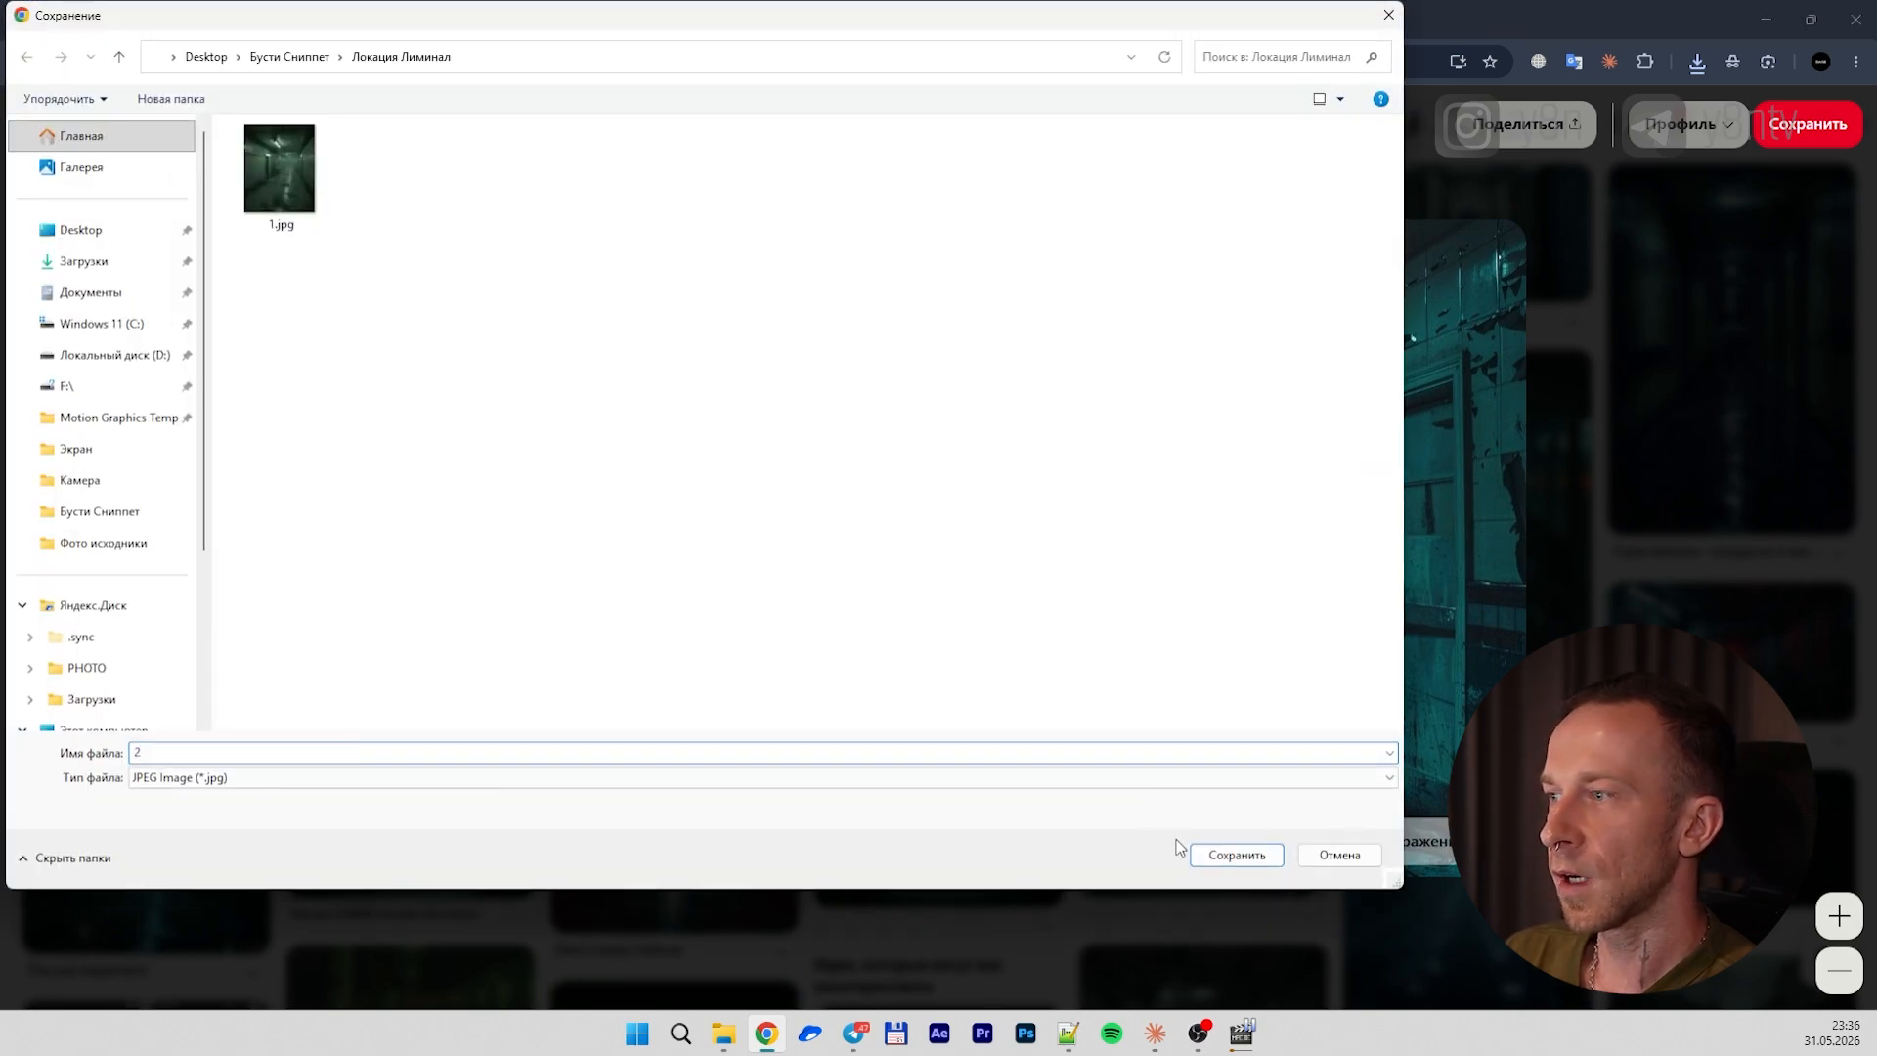
click(1234, 855)
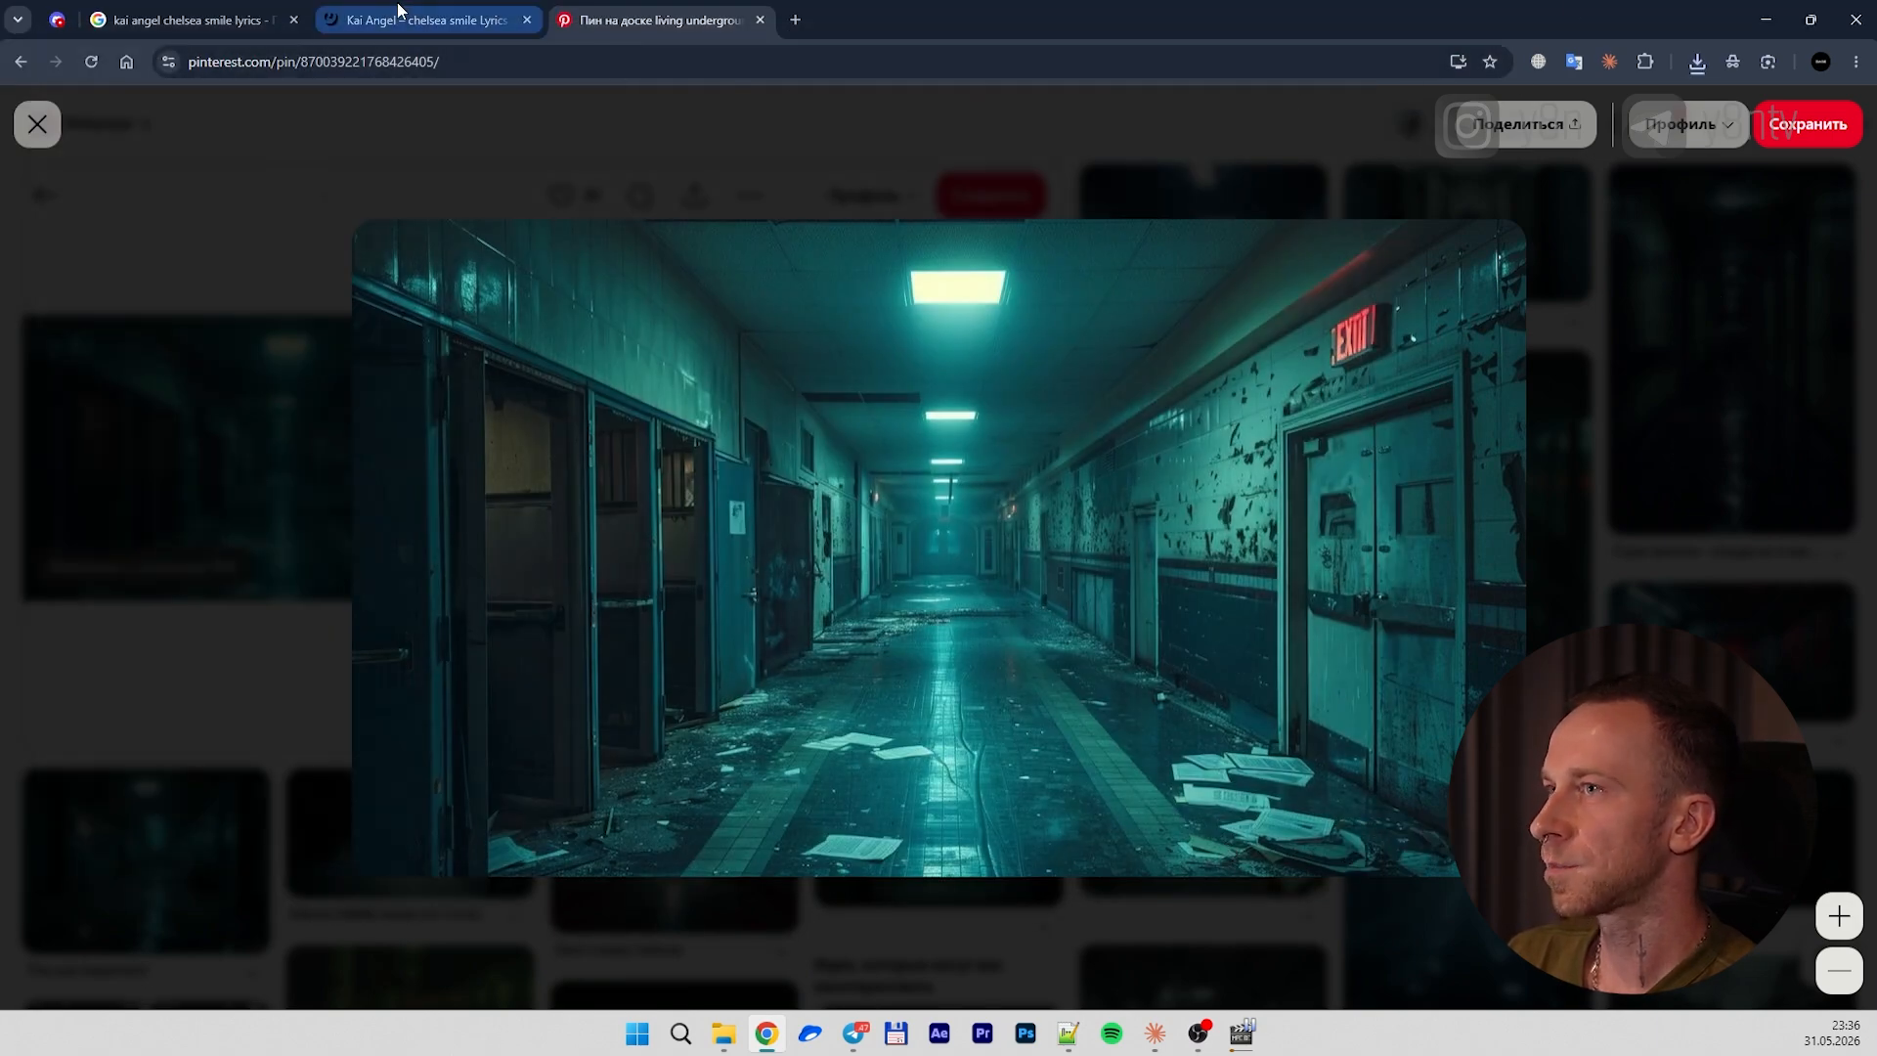
Switch to File Explorer and review the character cards and the prepared folders in Бусти Сниппет
click(225, 17)
click(723, 1033)
click(775, 938)
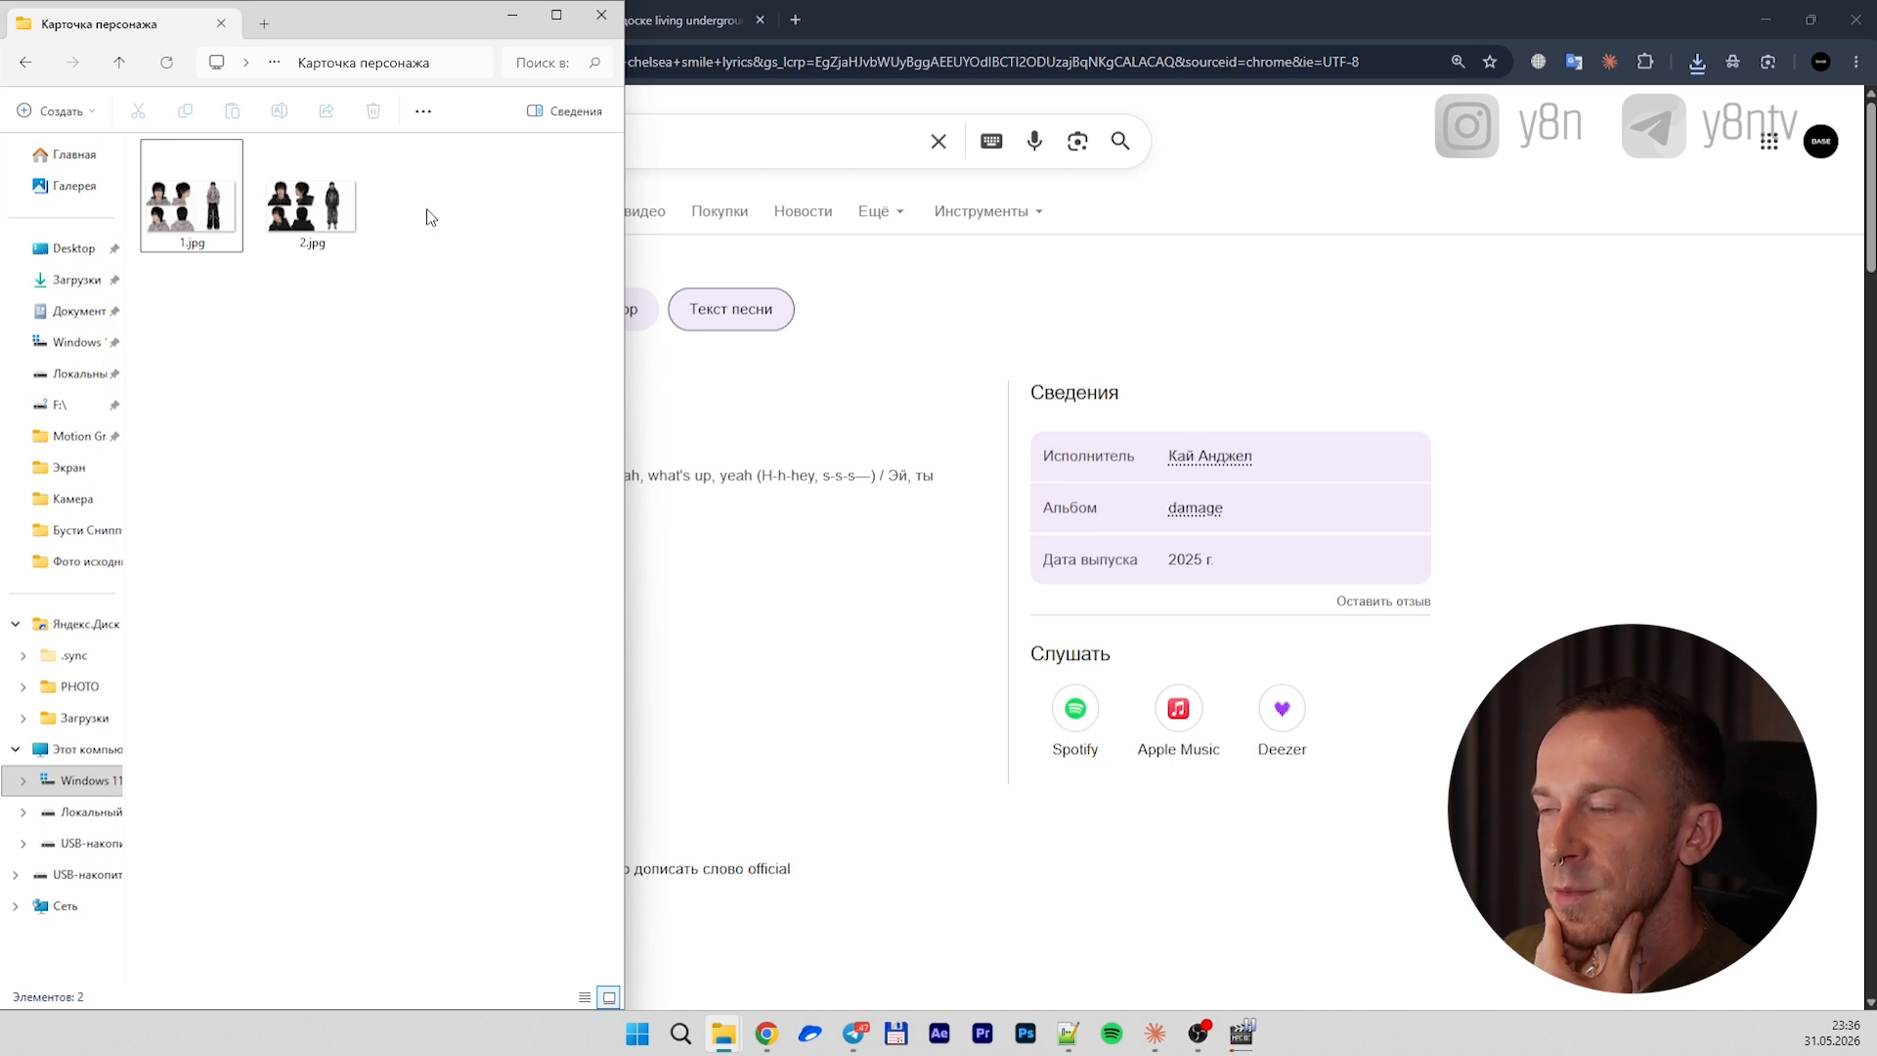
drag(390, 284, 211, 230)
click(232, 295)
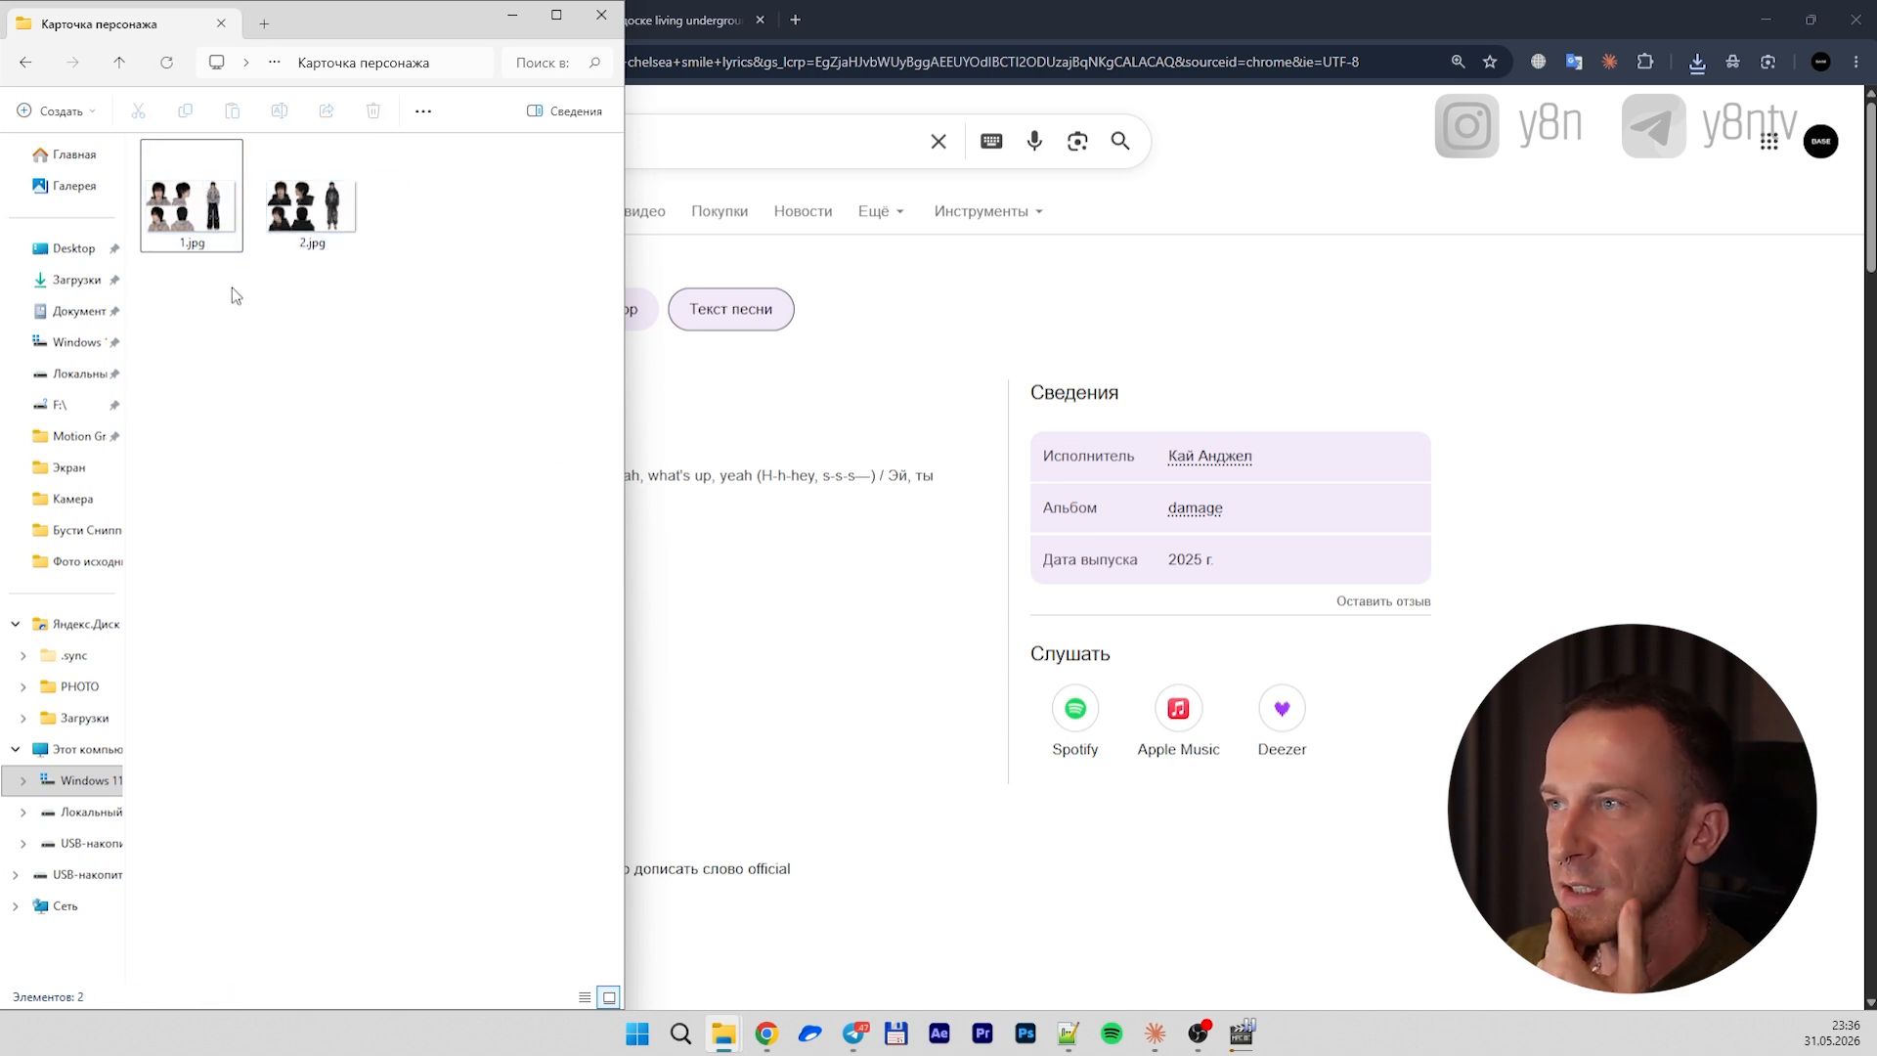
click(120, 63)
click(220, 264)
click(220, 291)
click(218, 319)
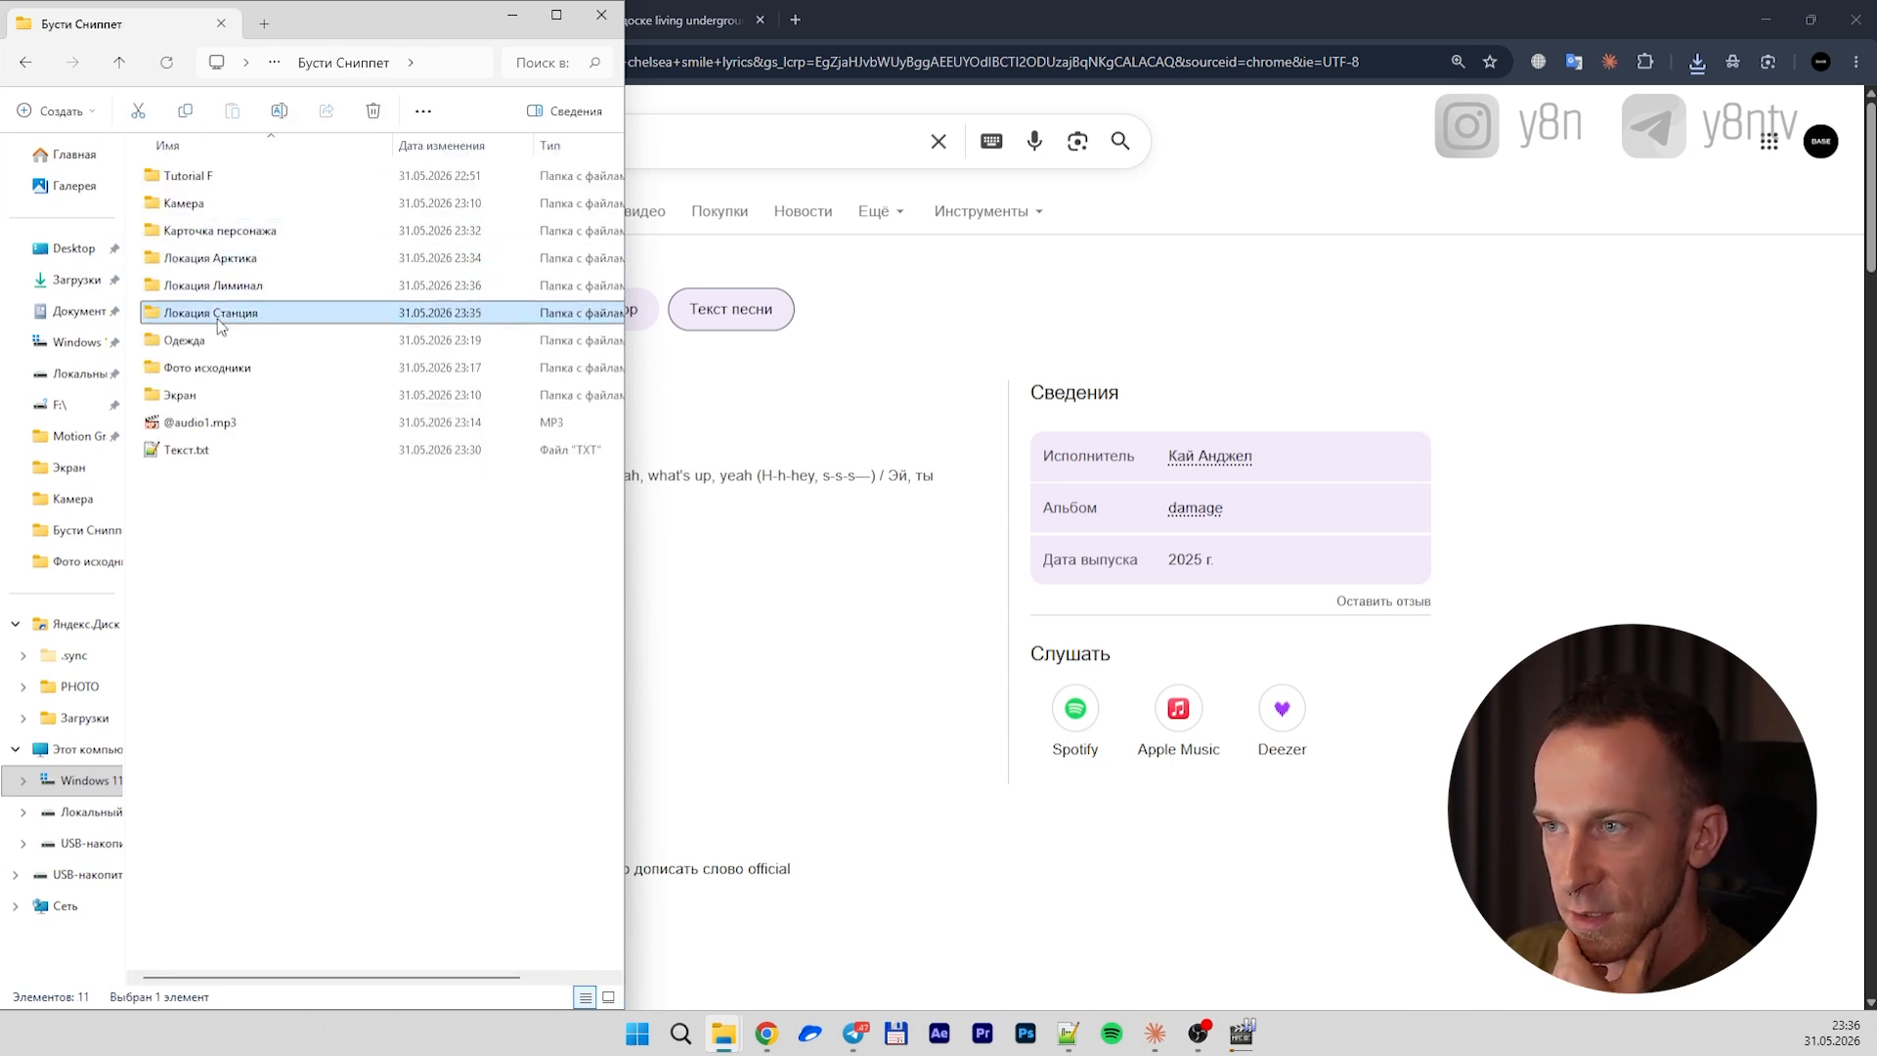
click(213, 344)
click(205, 369)
Create a new folder named "Архив" inside Бусти Сниппет
right_click(254, 518)
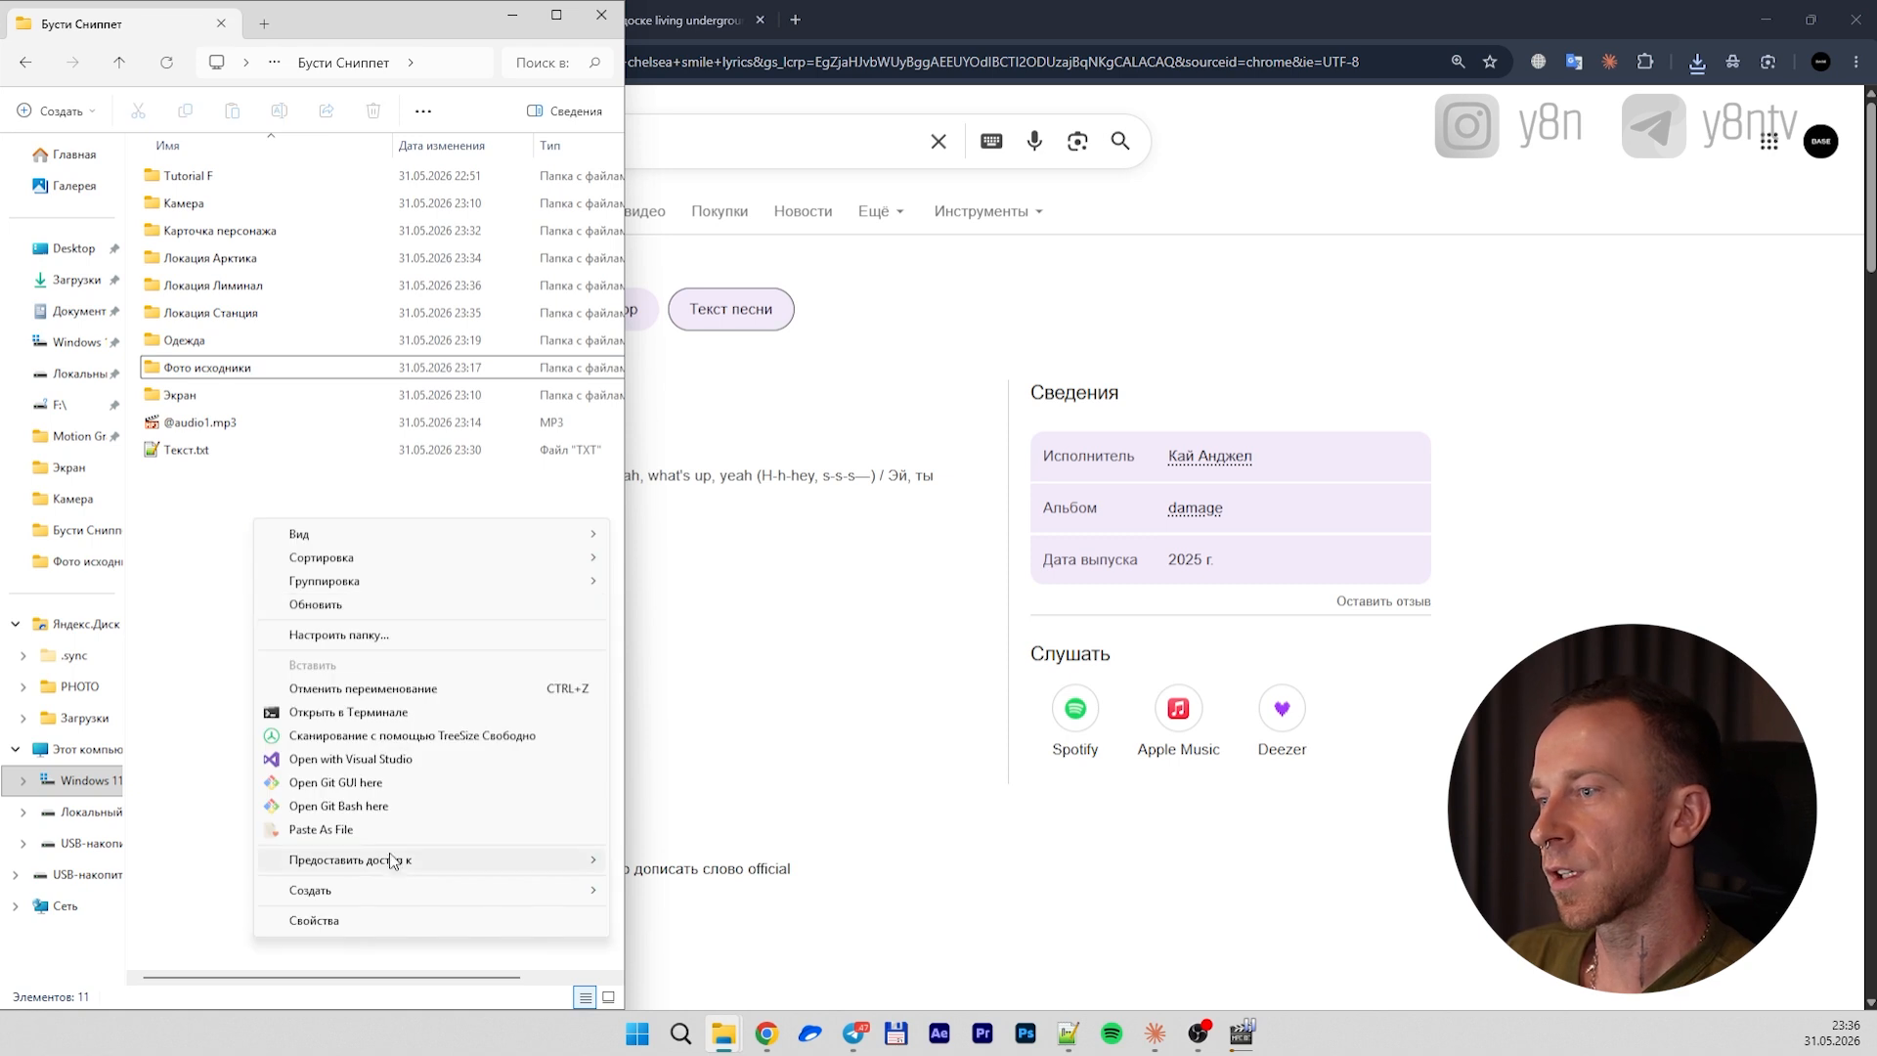
mouse_move(450, 890)
click(700, 694)
text(Архив)
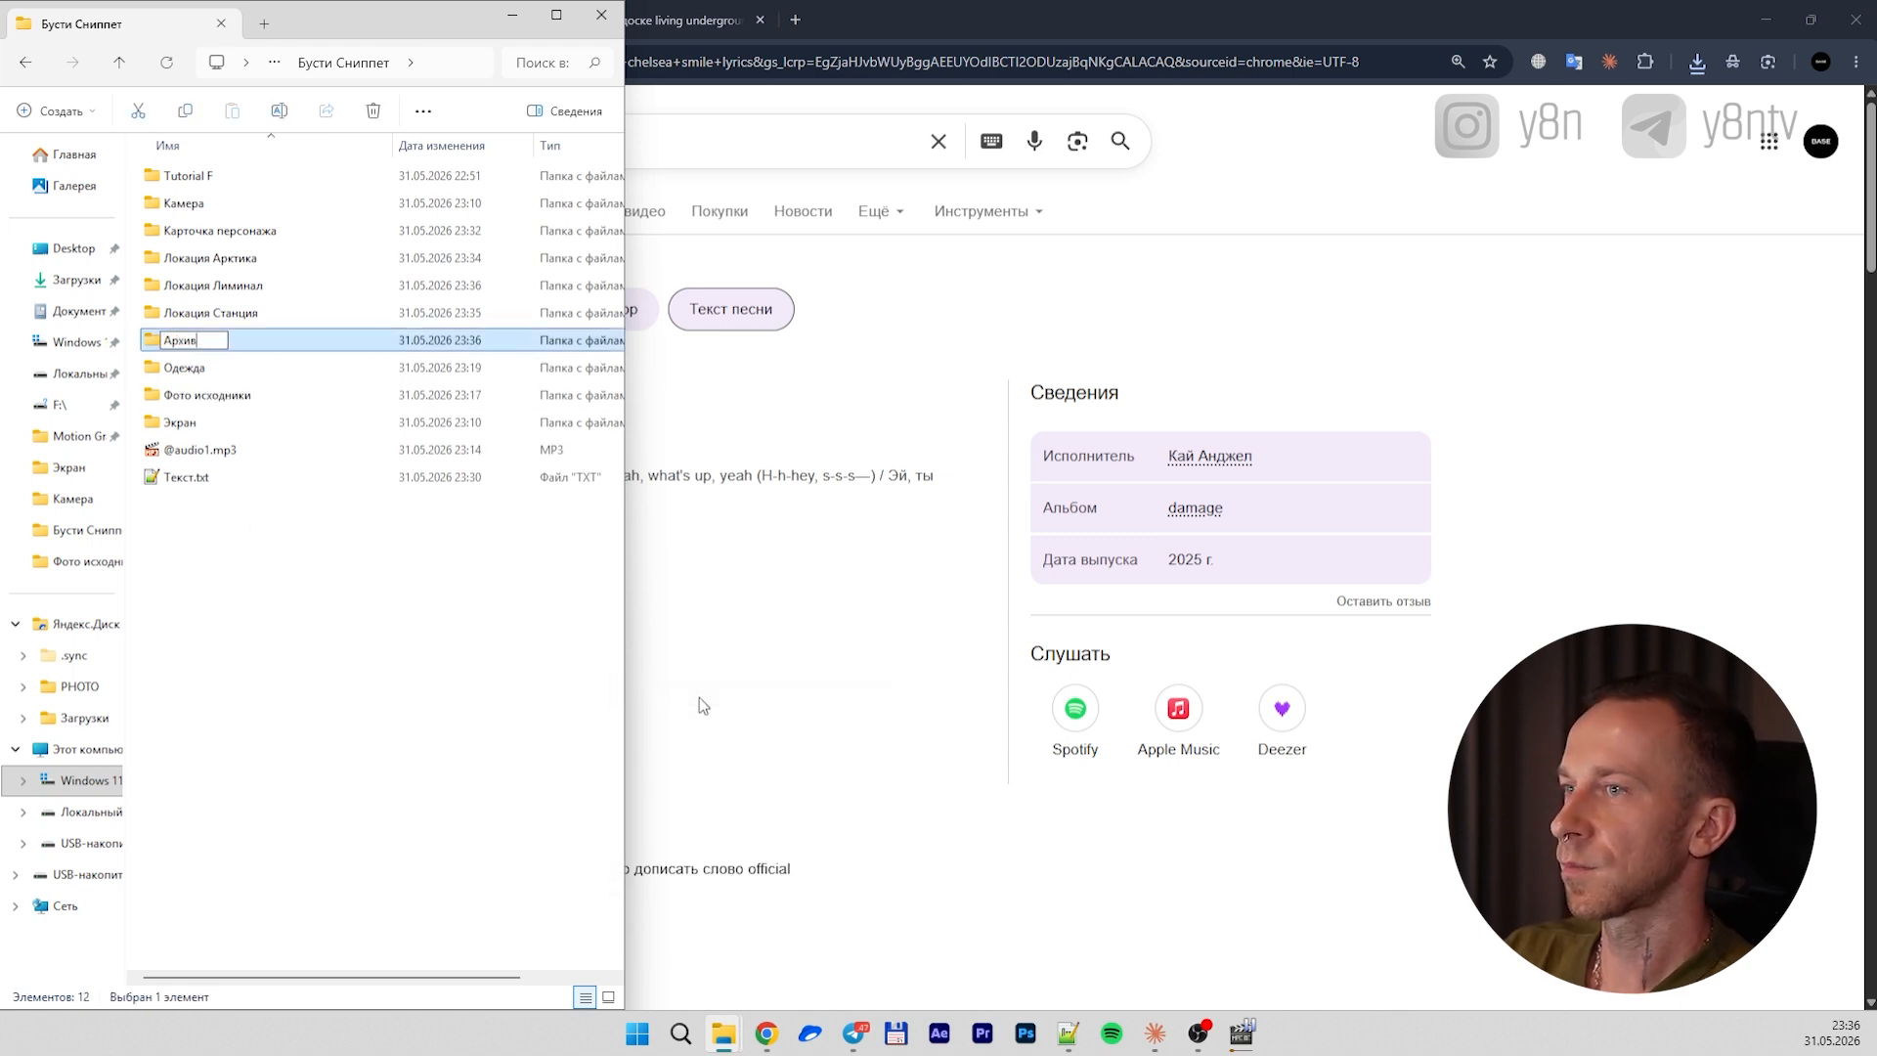
key(Return)
Move the Одежда and Фото исходники folders into the Архив folder
click(196, 368)
ctrl+click(200, 394)
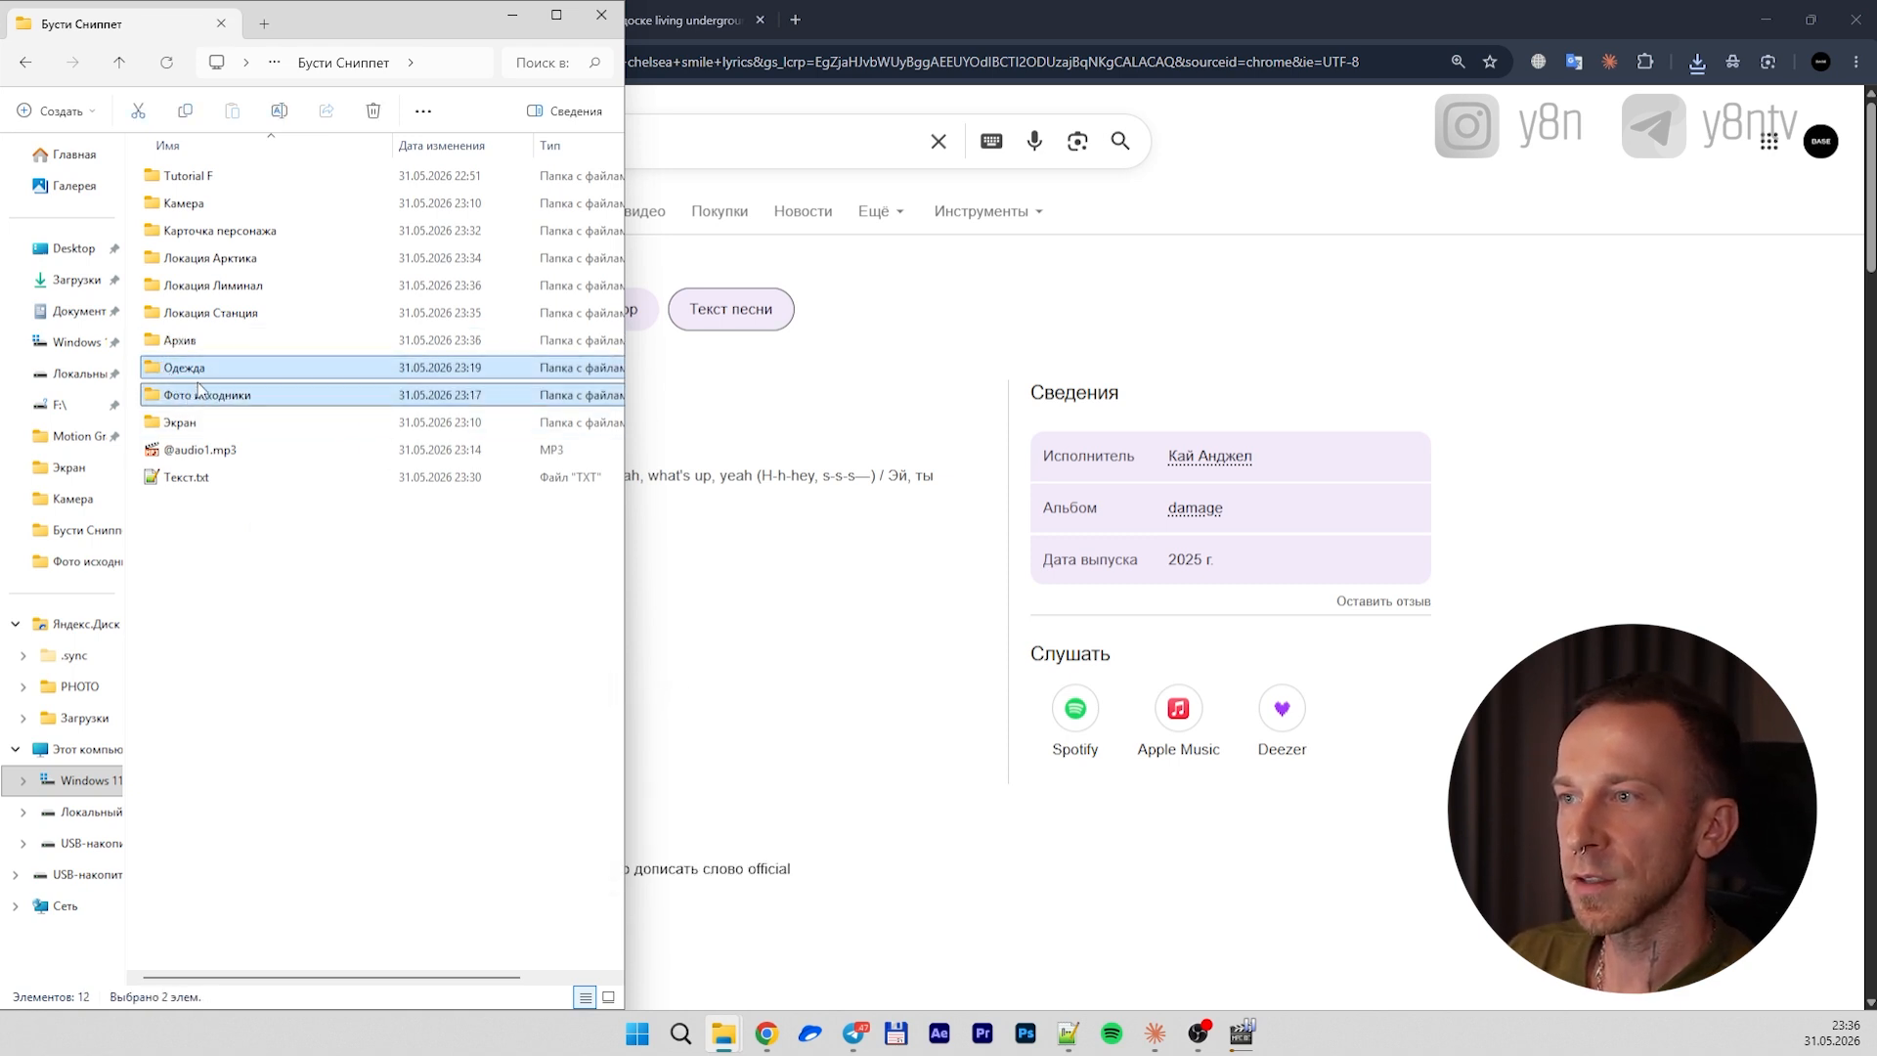
drag(195, 370, 178, 344)
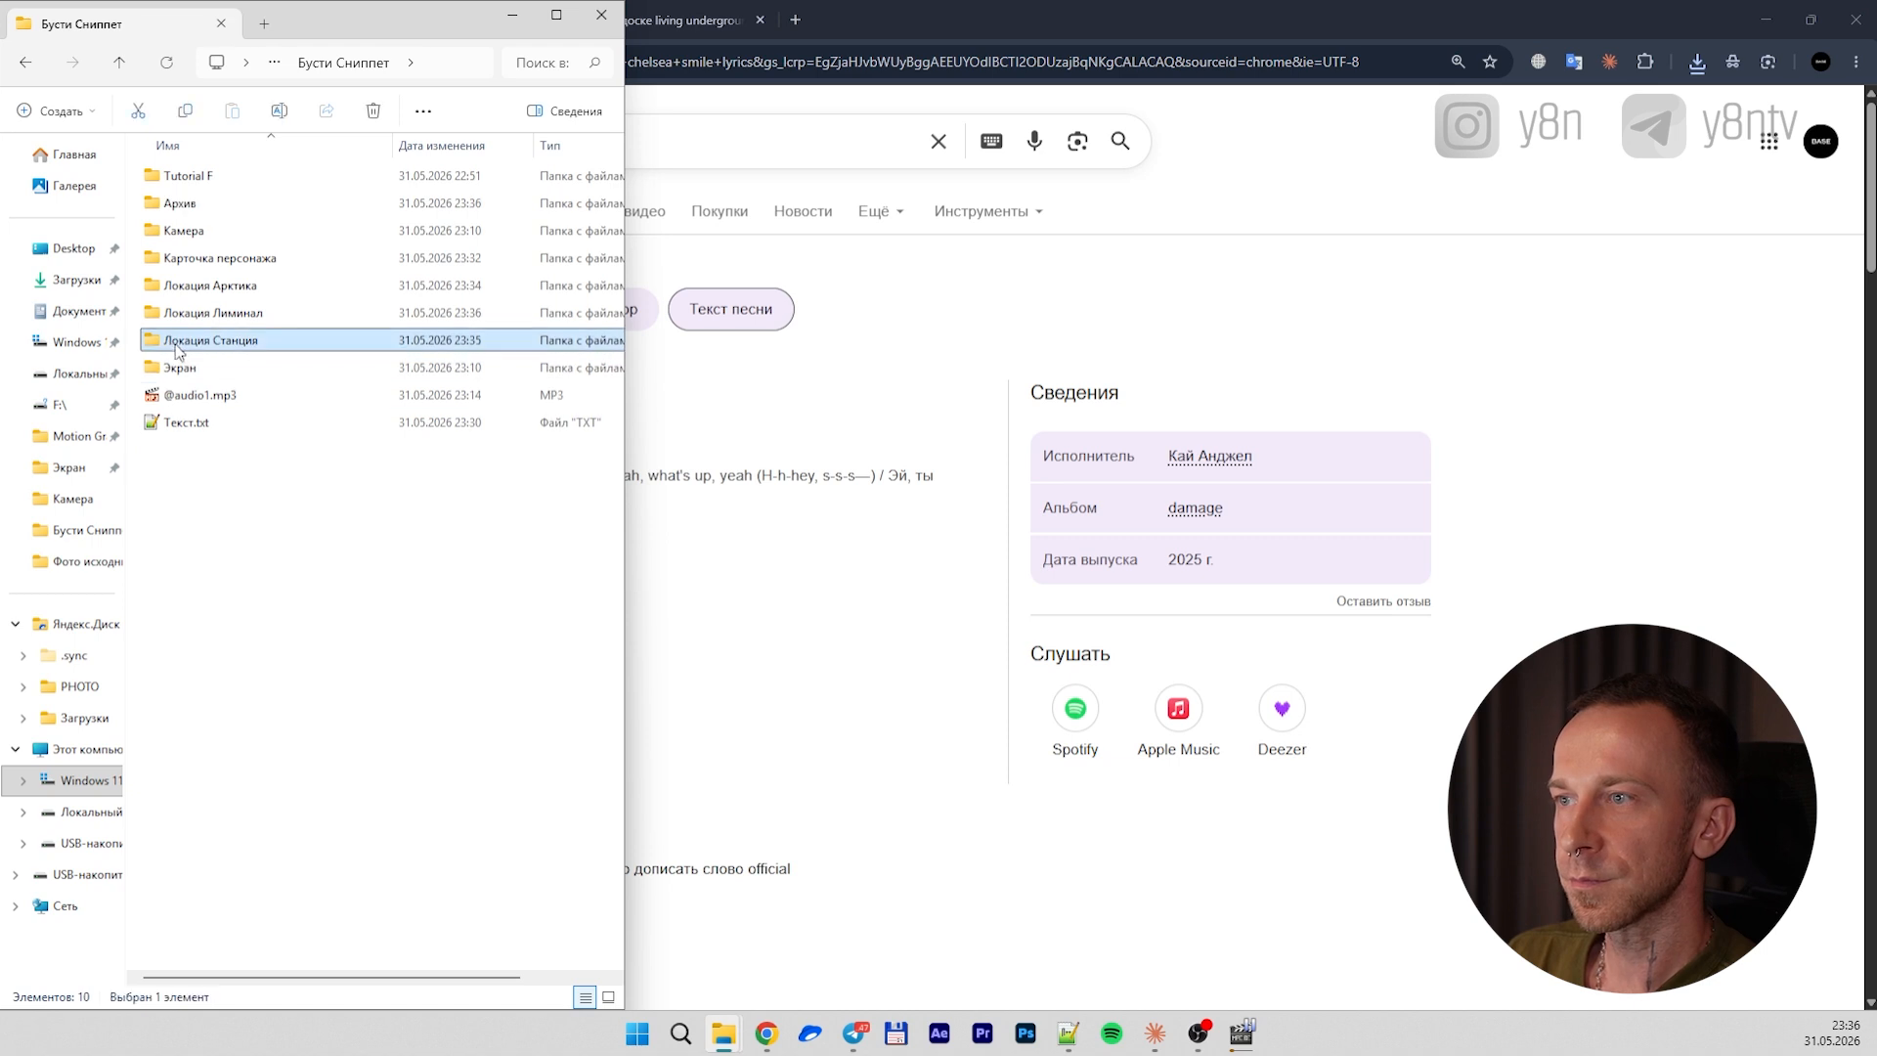
click(248, 260)
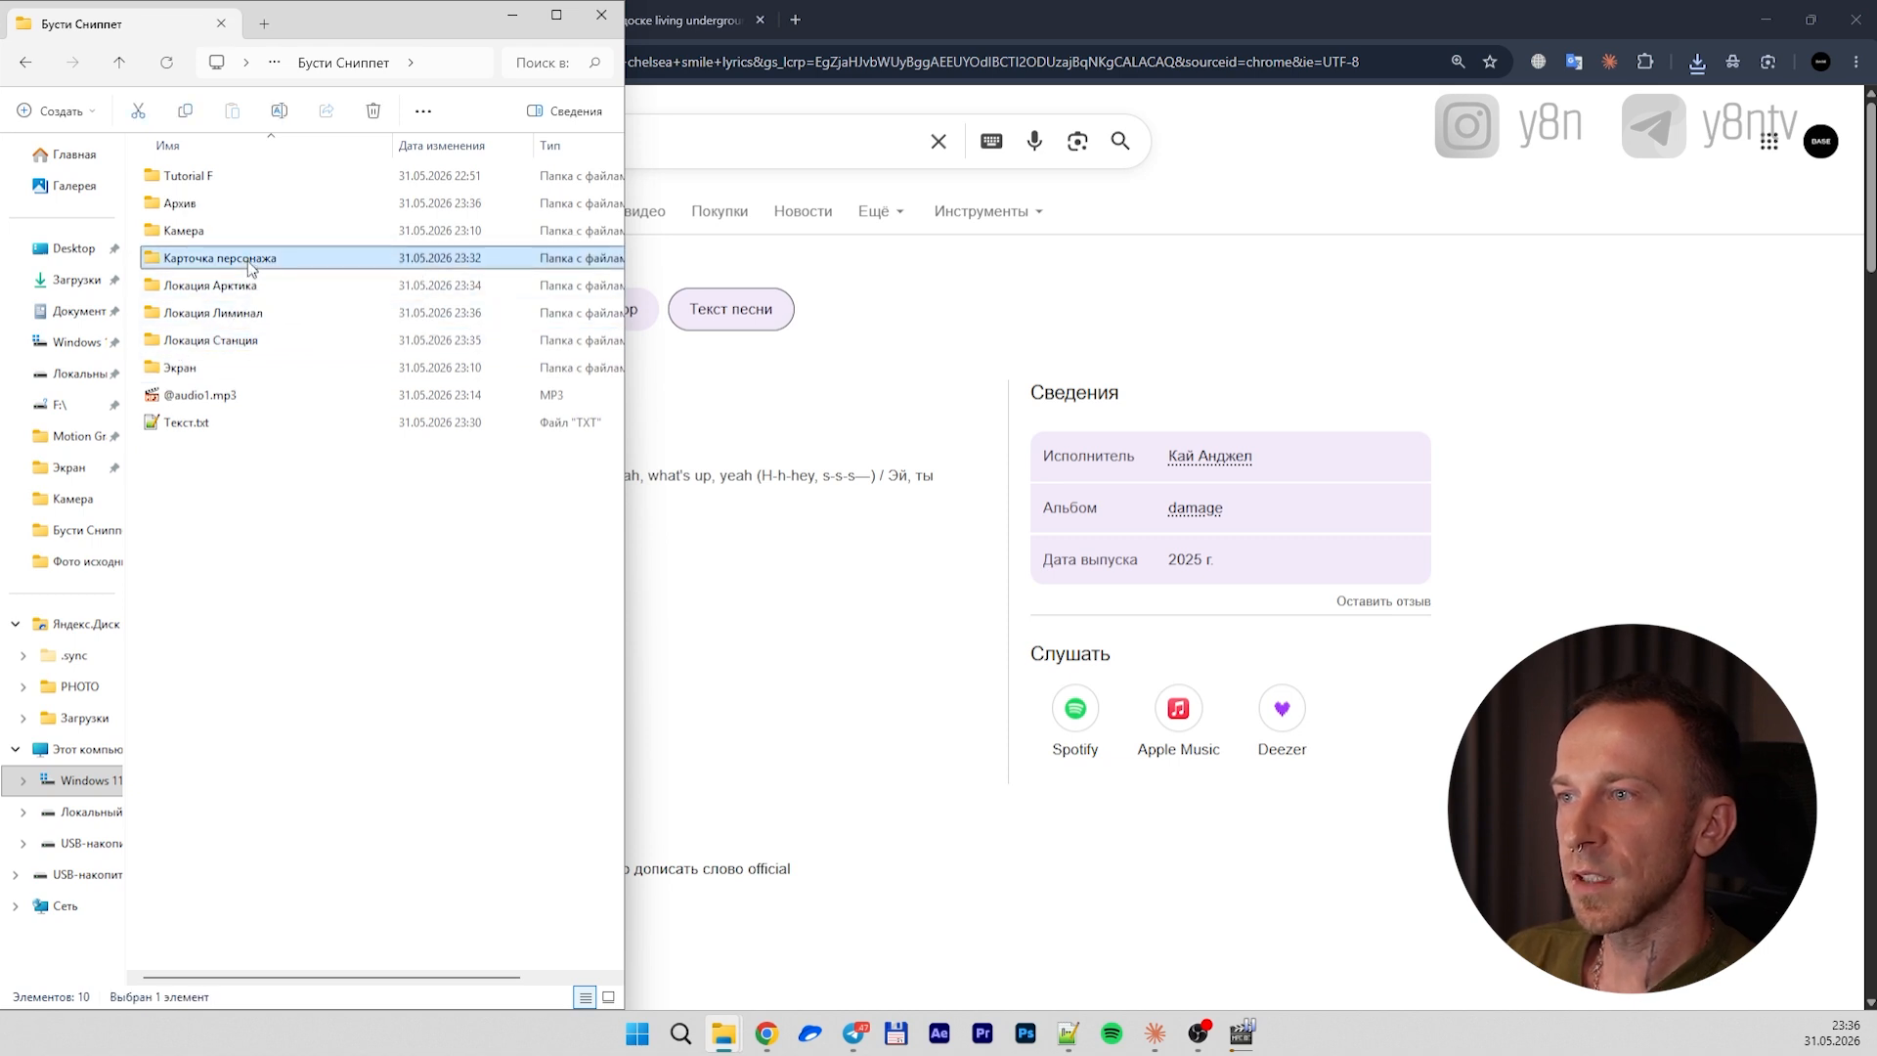
shift+click(259, 338)
click(394, 487)
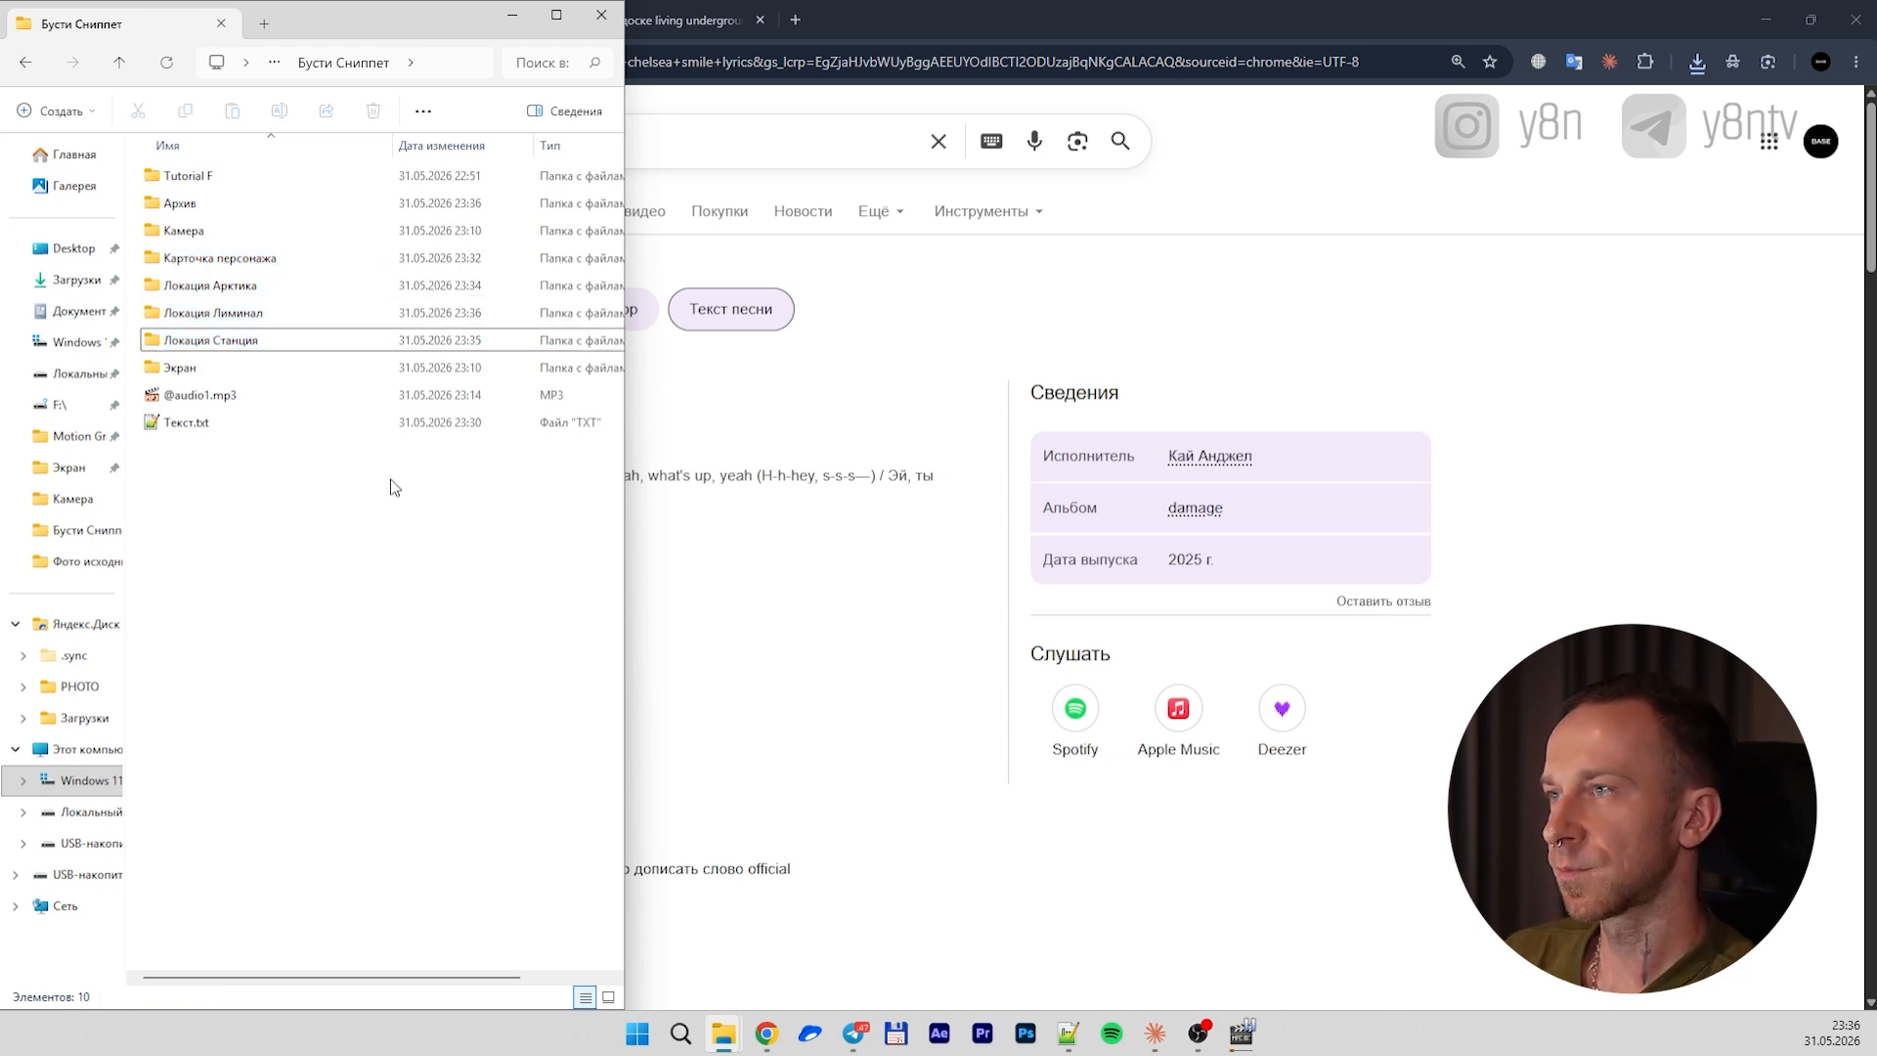
Switch to the Mixer AI bot in Telegram, restart it and begin a GPT Image 2 generation with the 16:9 and 4K settings
key(alt+Tab)
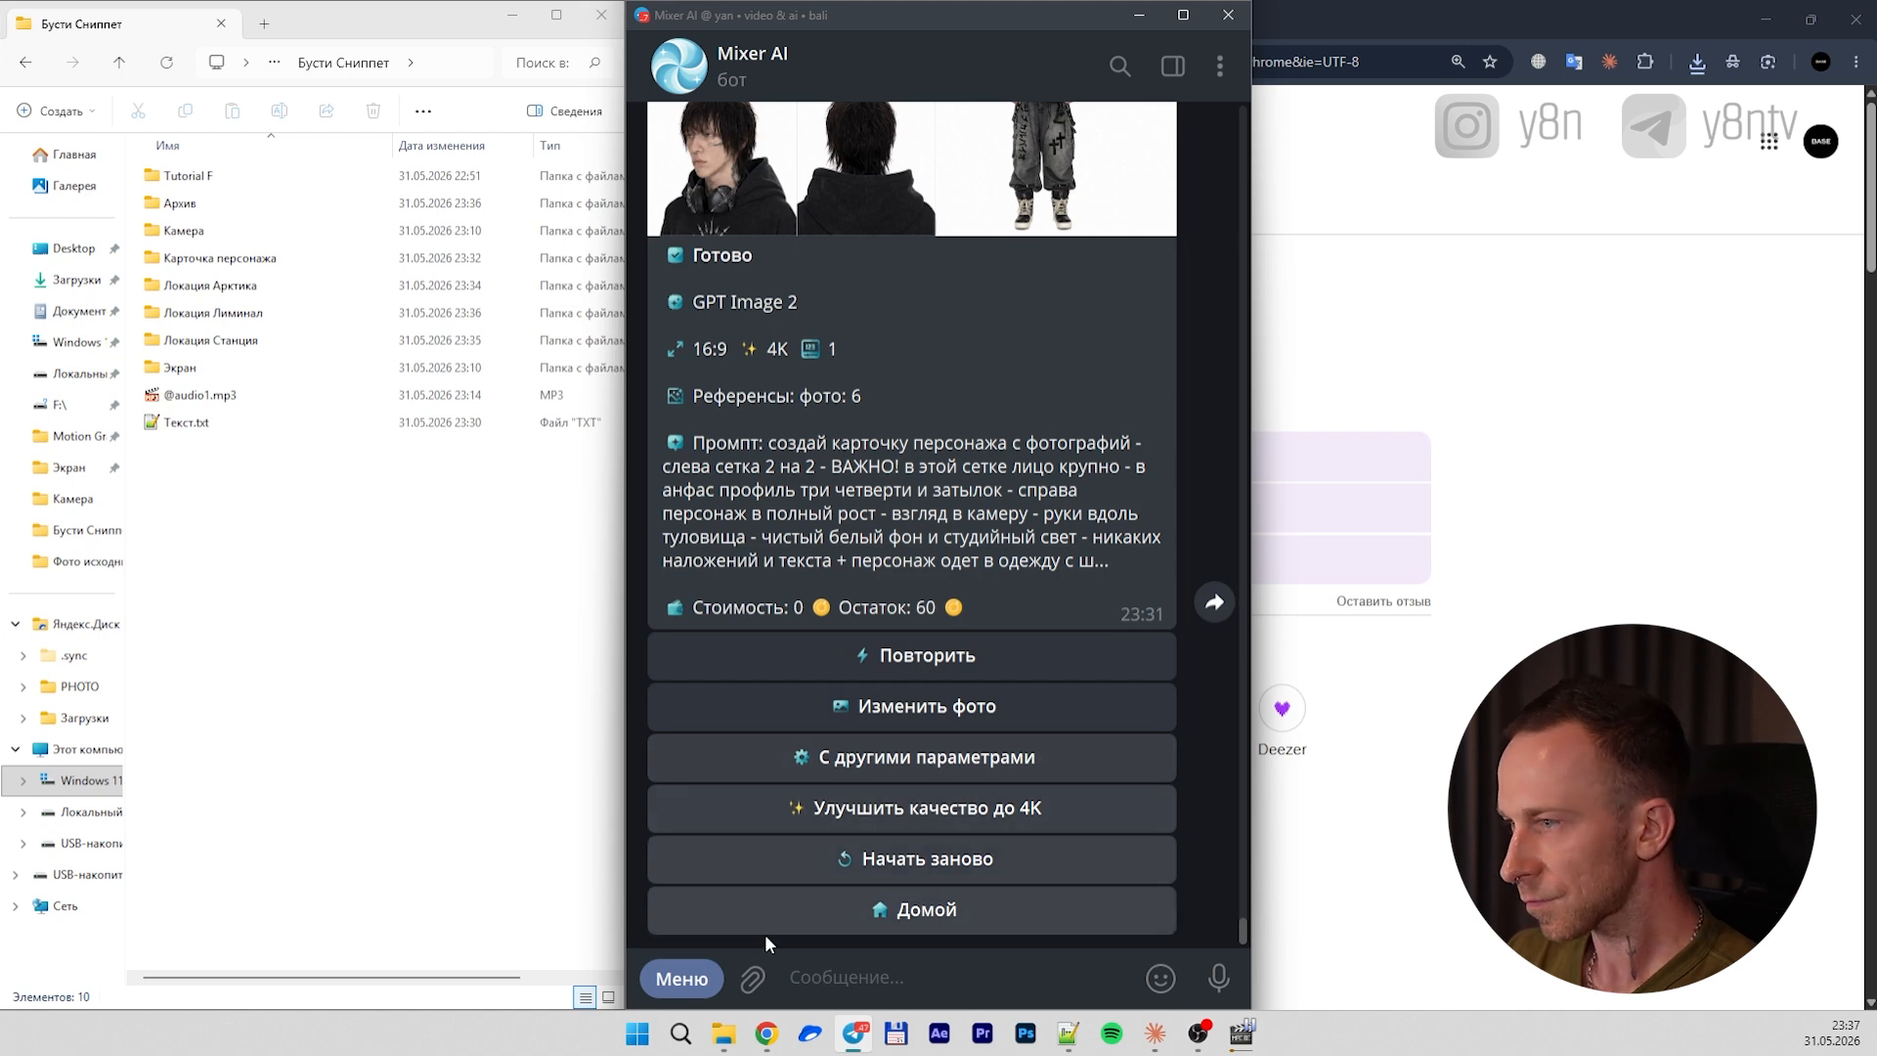
text(/)
click(860, 827)
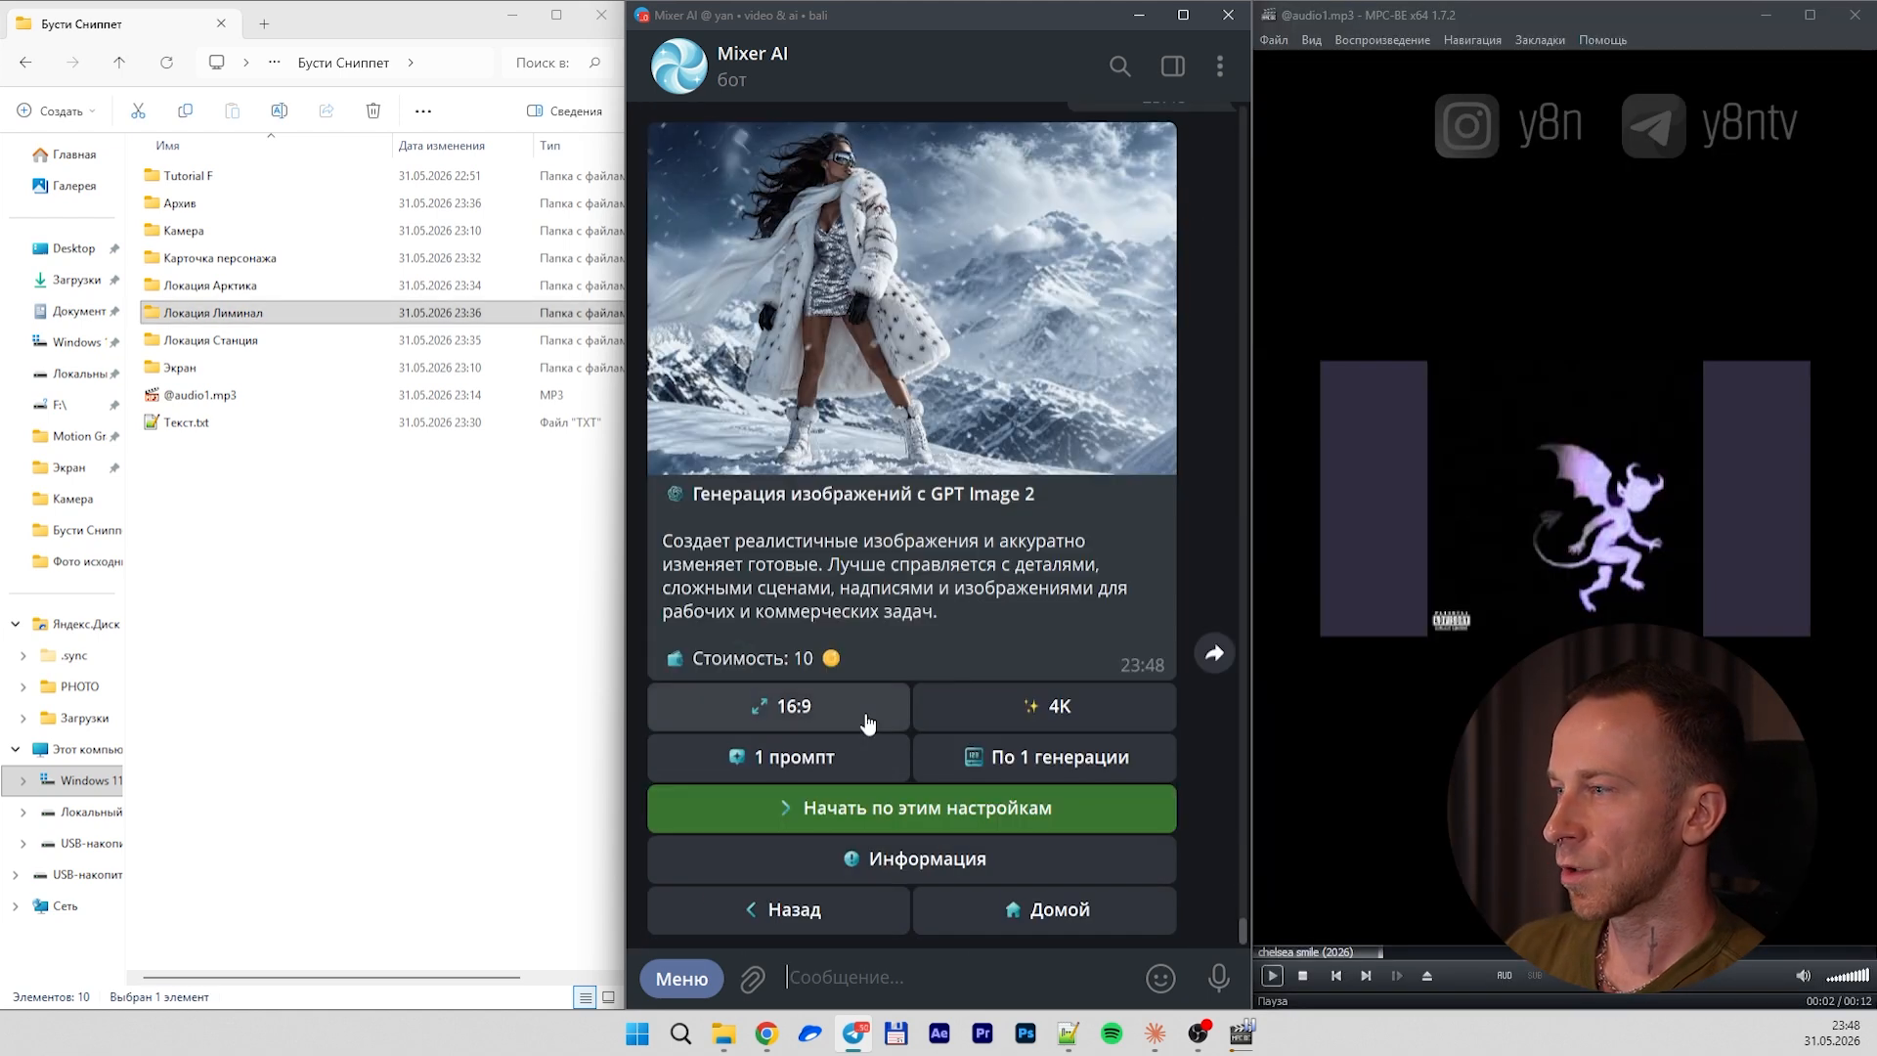
click(960, 815)
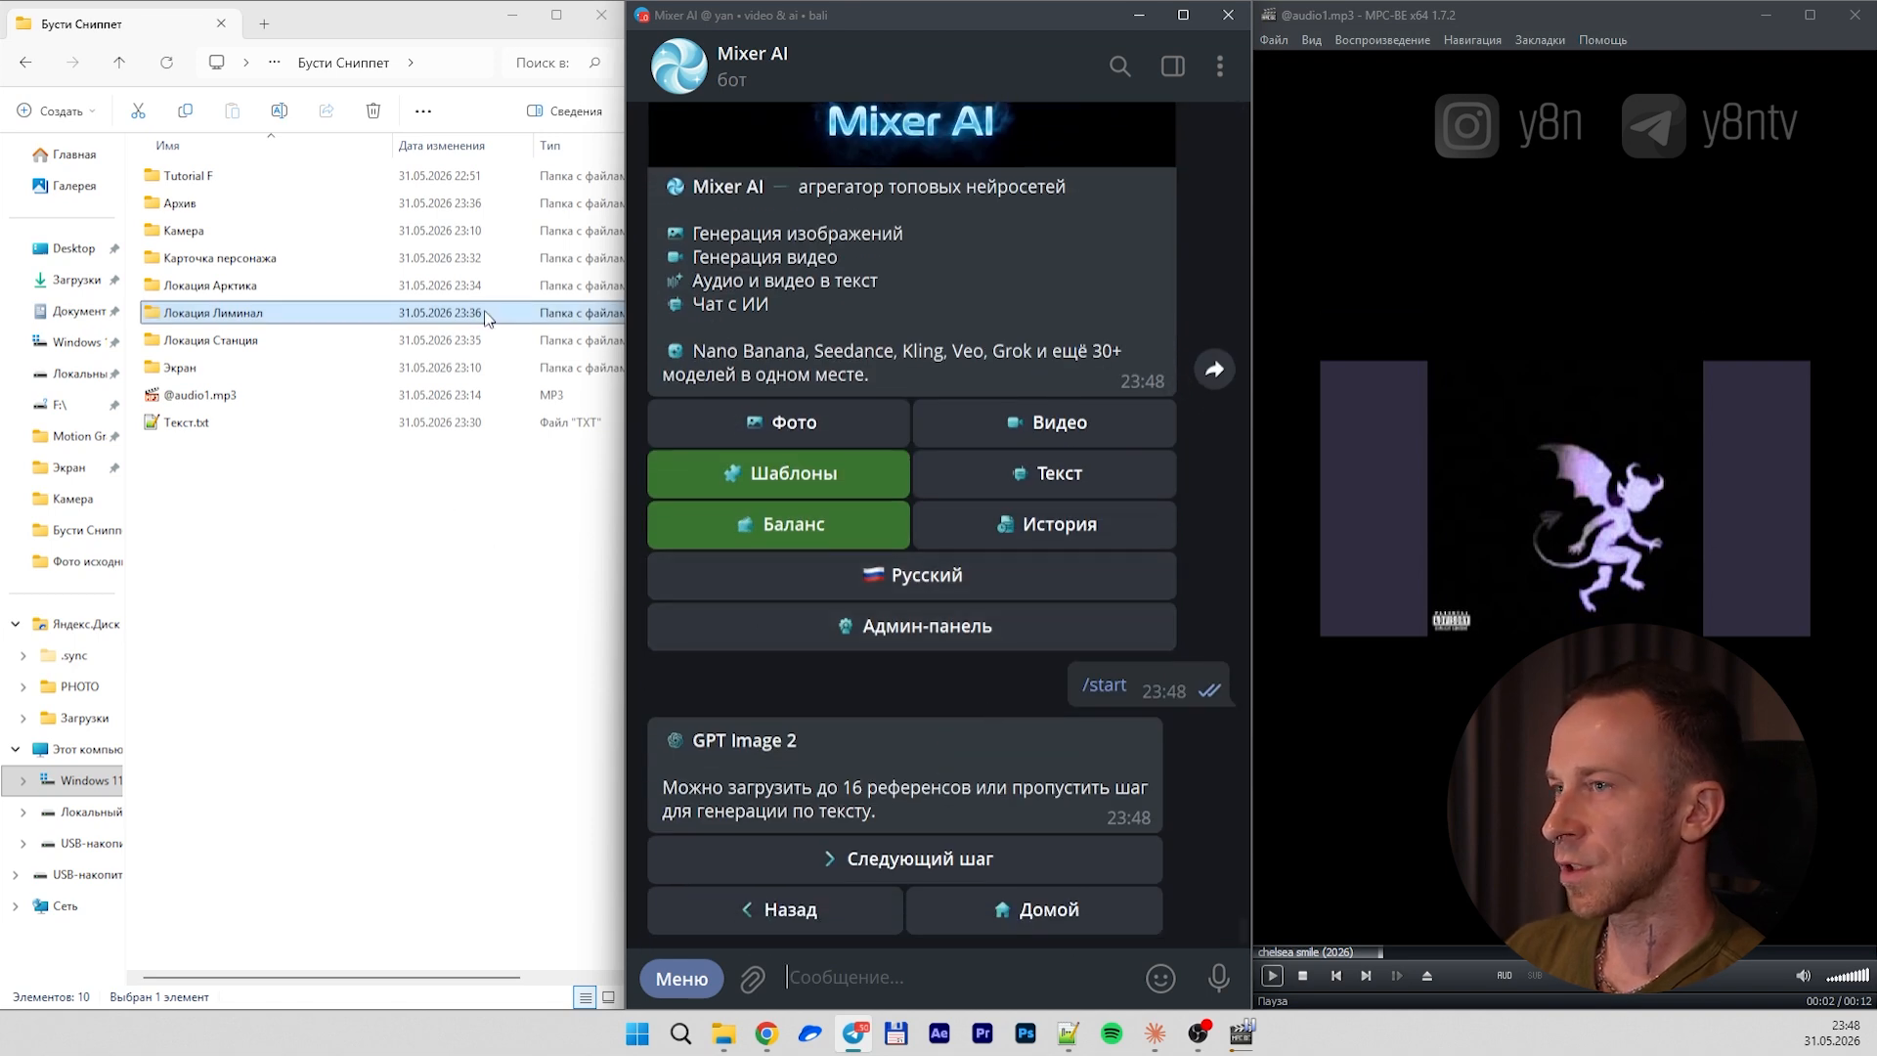
Send the bot character card 2.jpg together with the three Локация Арктика images as references
double_click(267, 259)
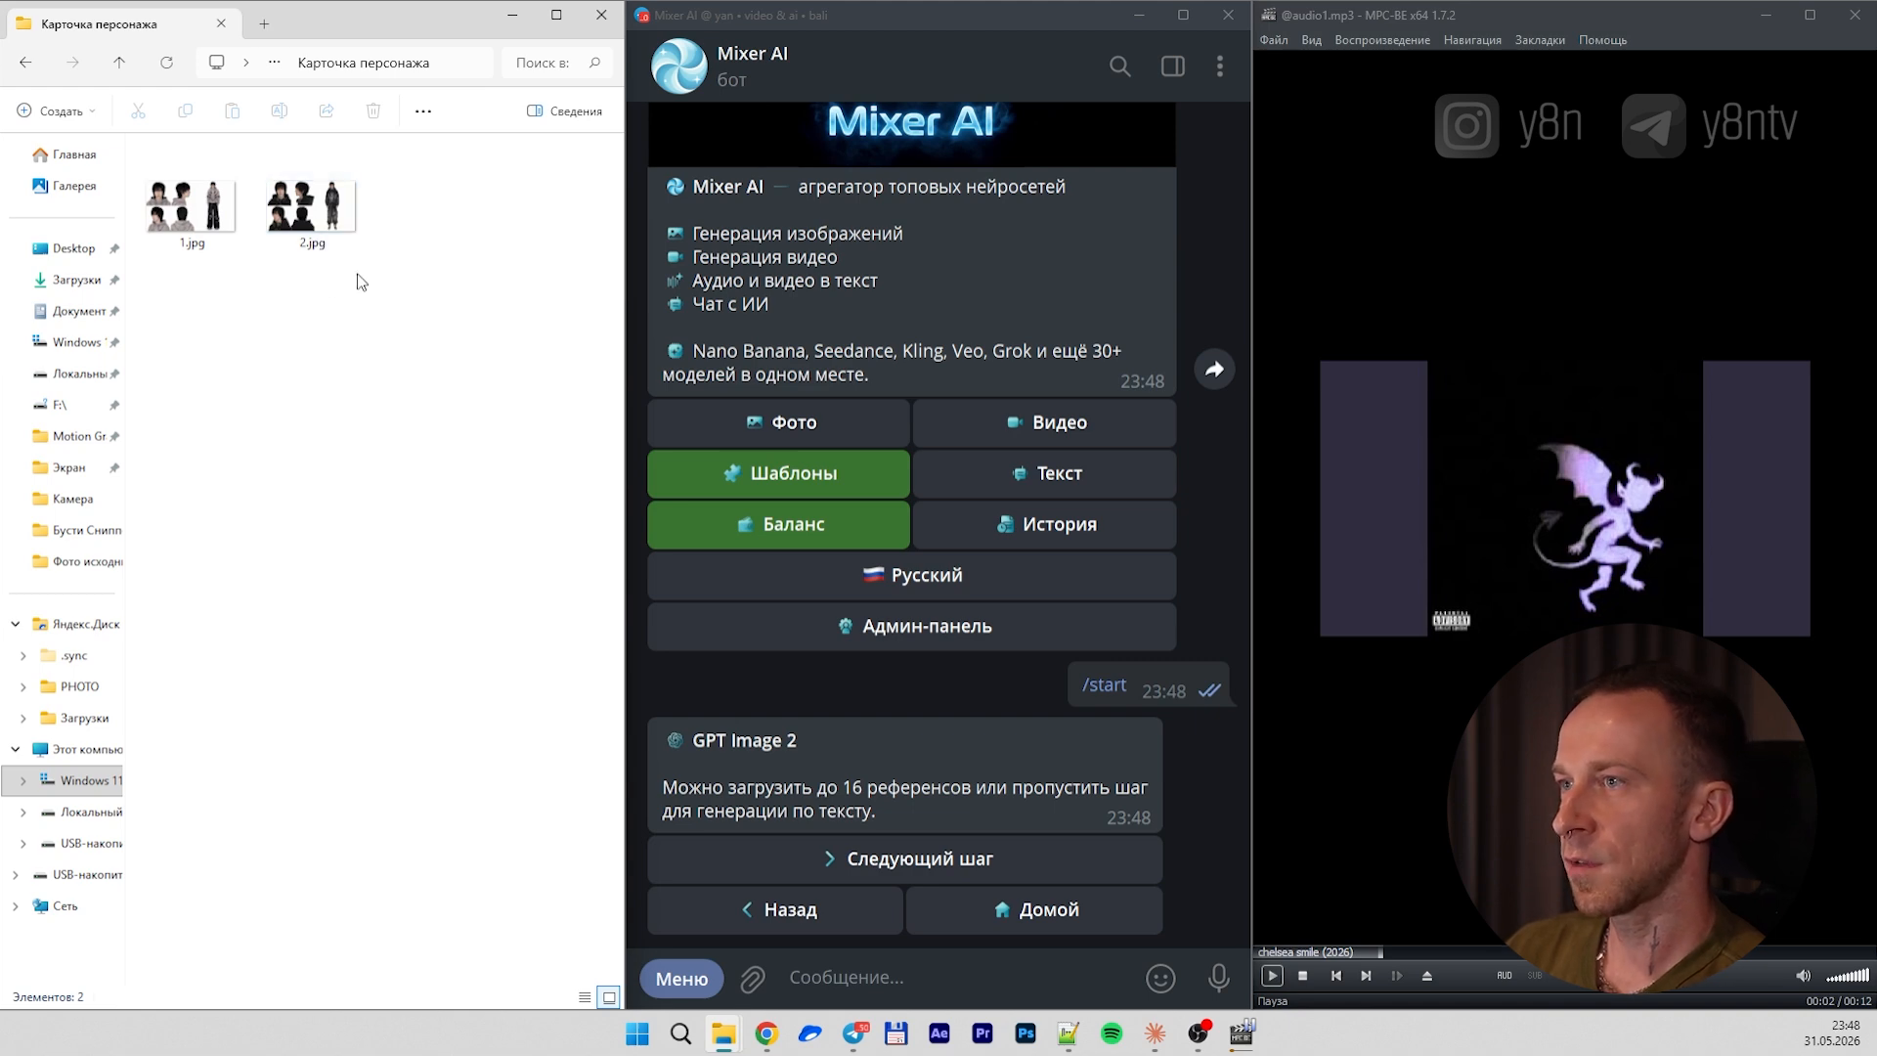
click(311, 207)
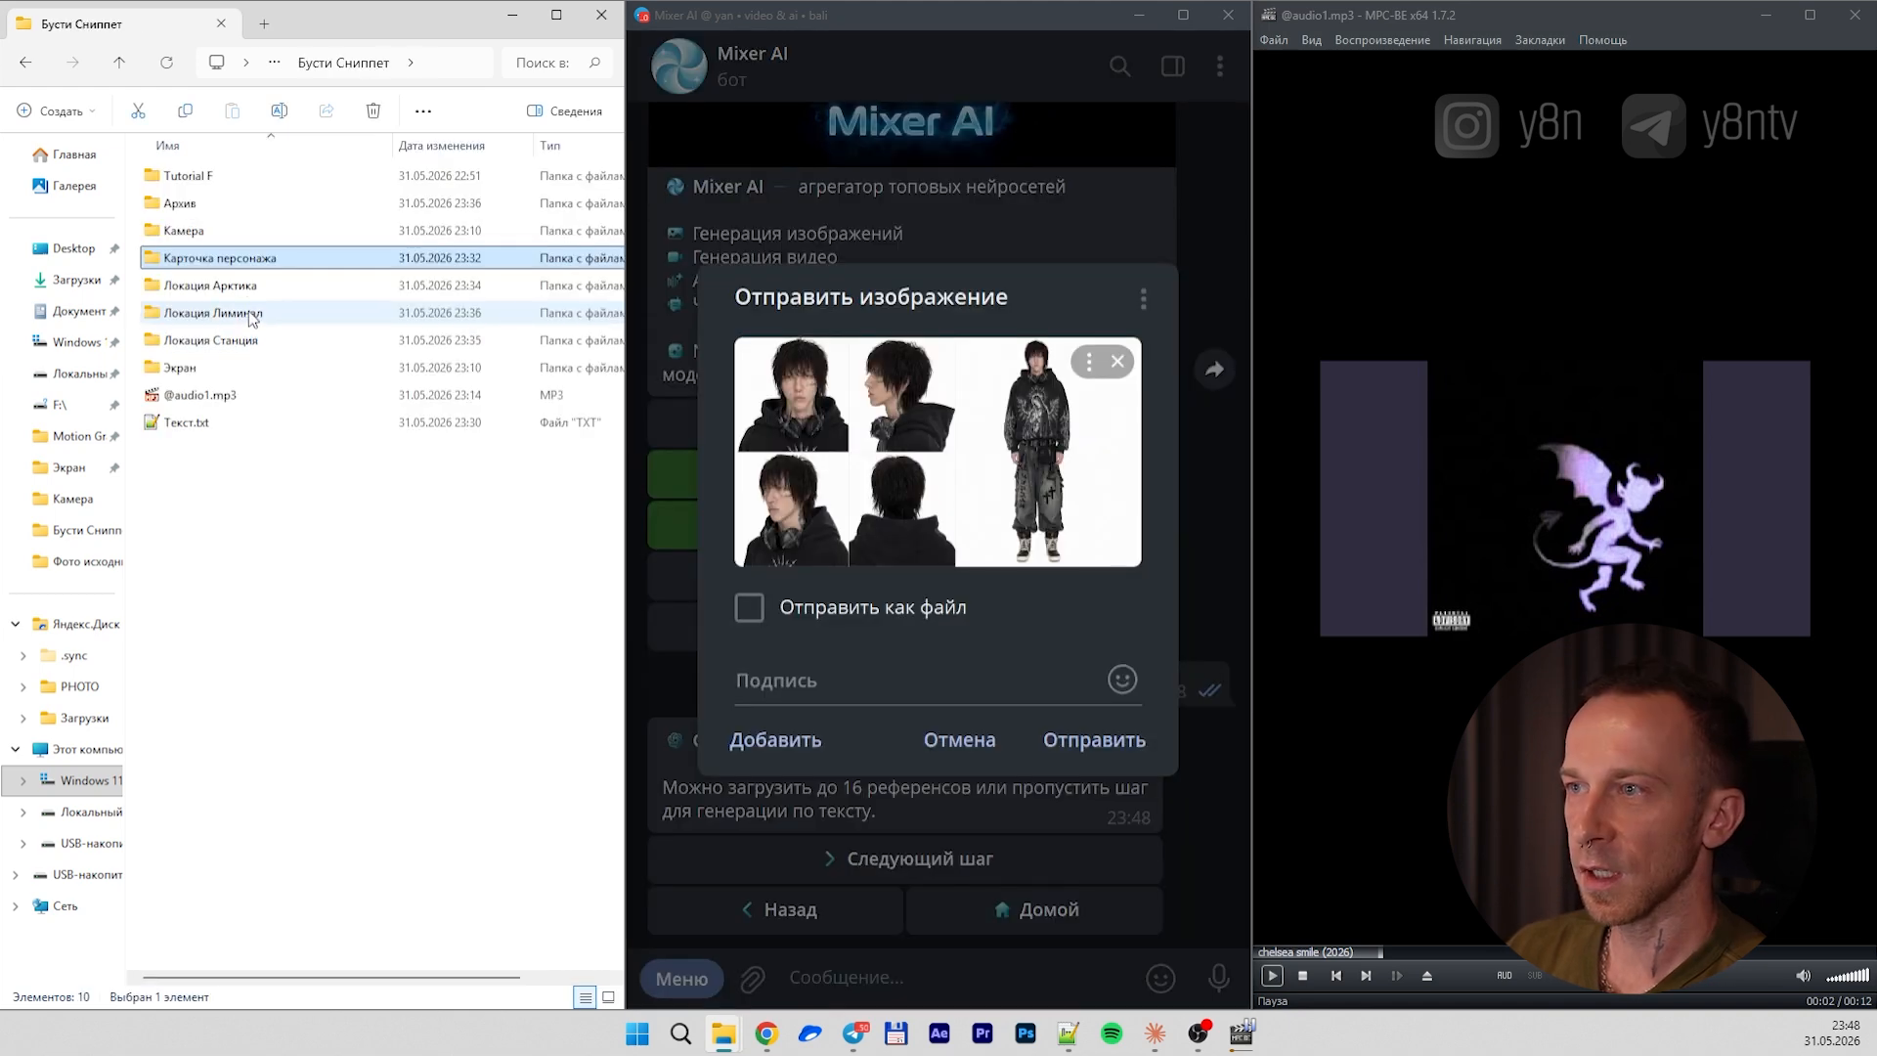
double_click(249, 286)
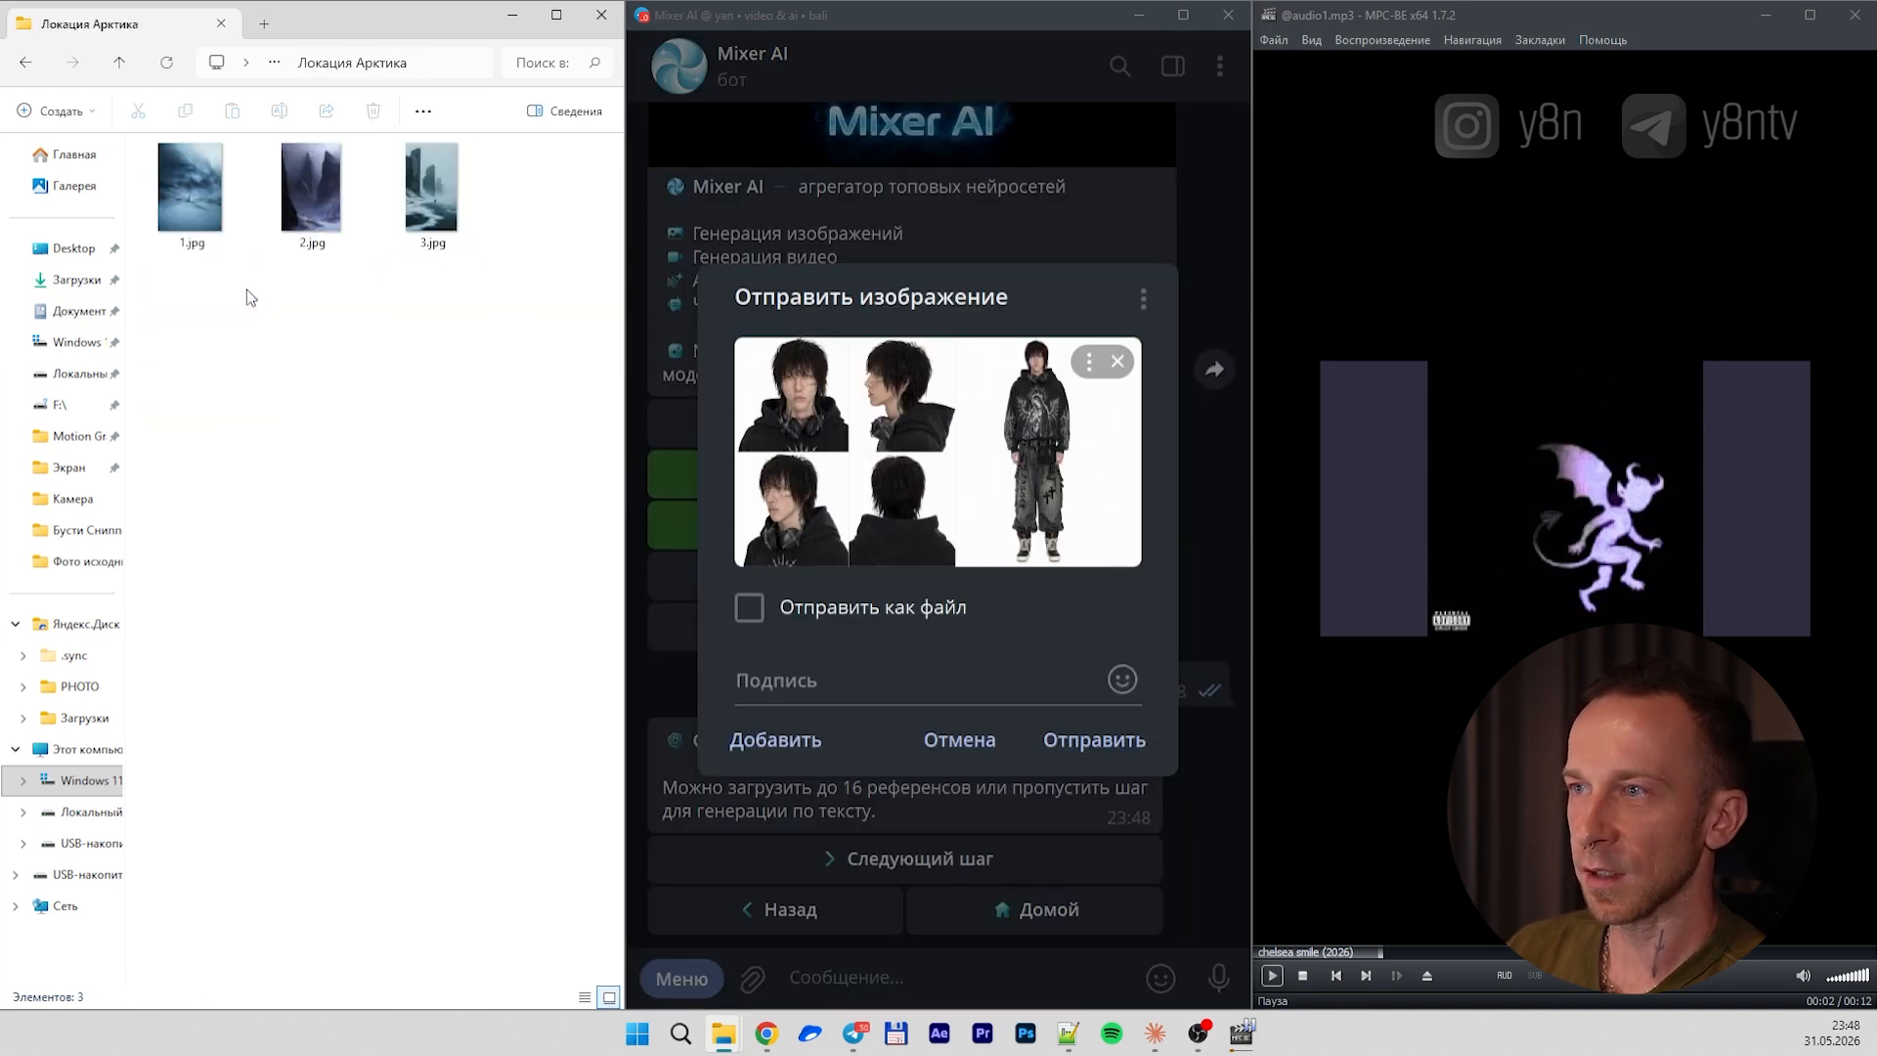
drag(457, 384, 156, 156)
drag(294, 229, 894, 489)
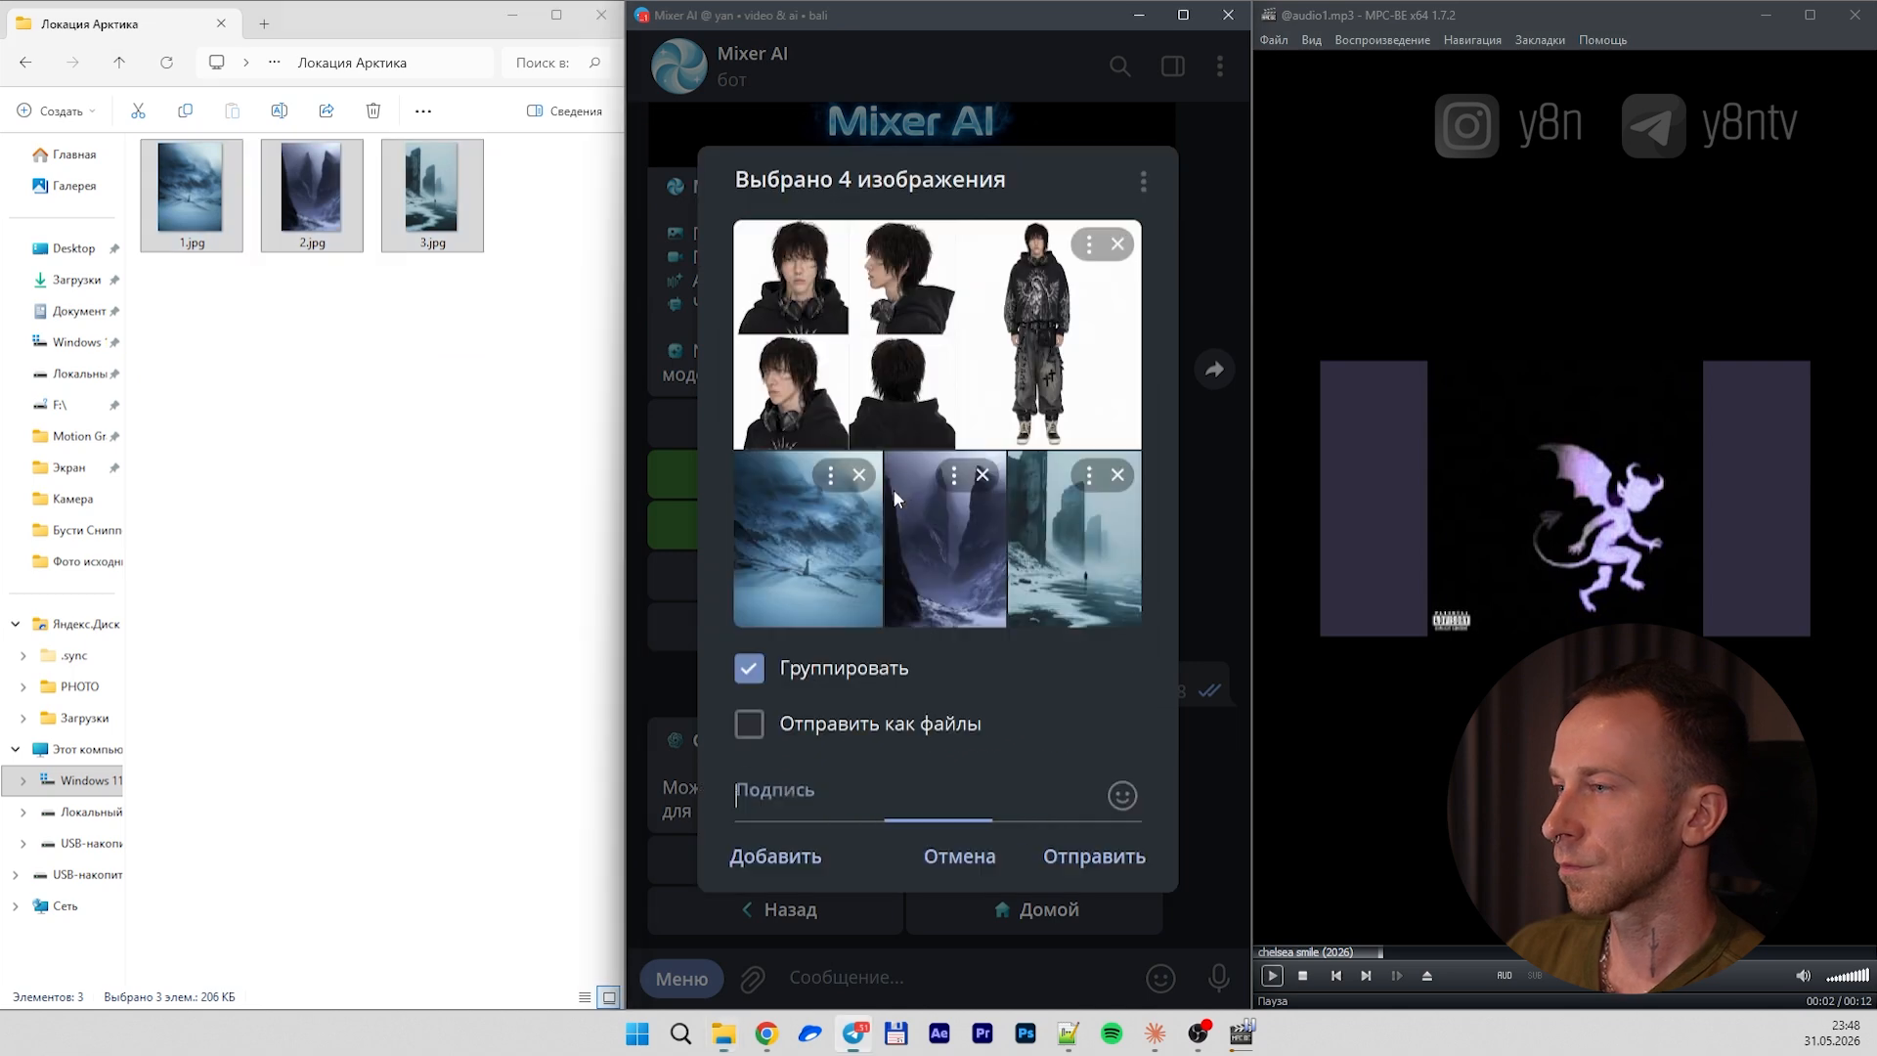
click(1100, 858)
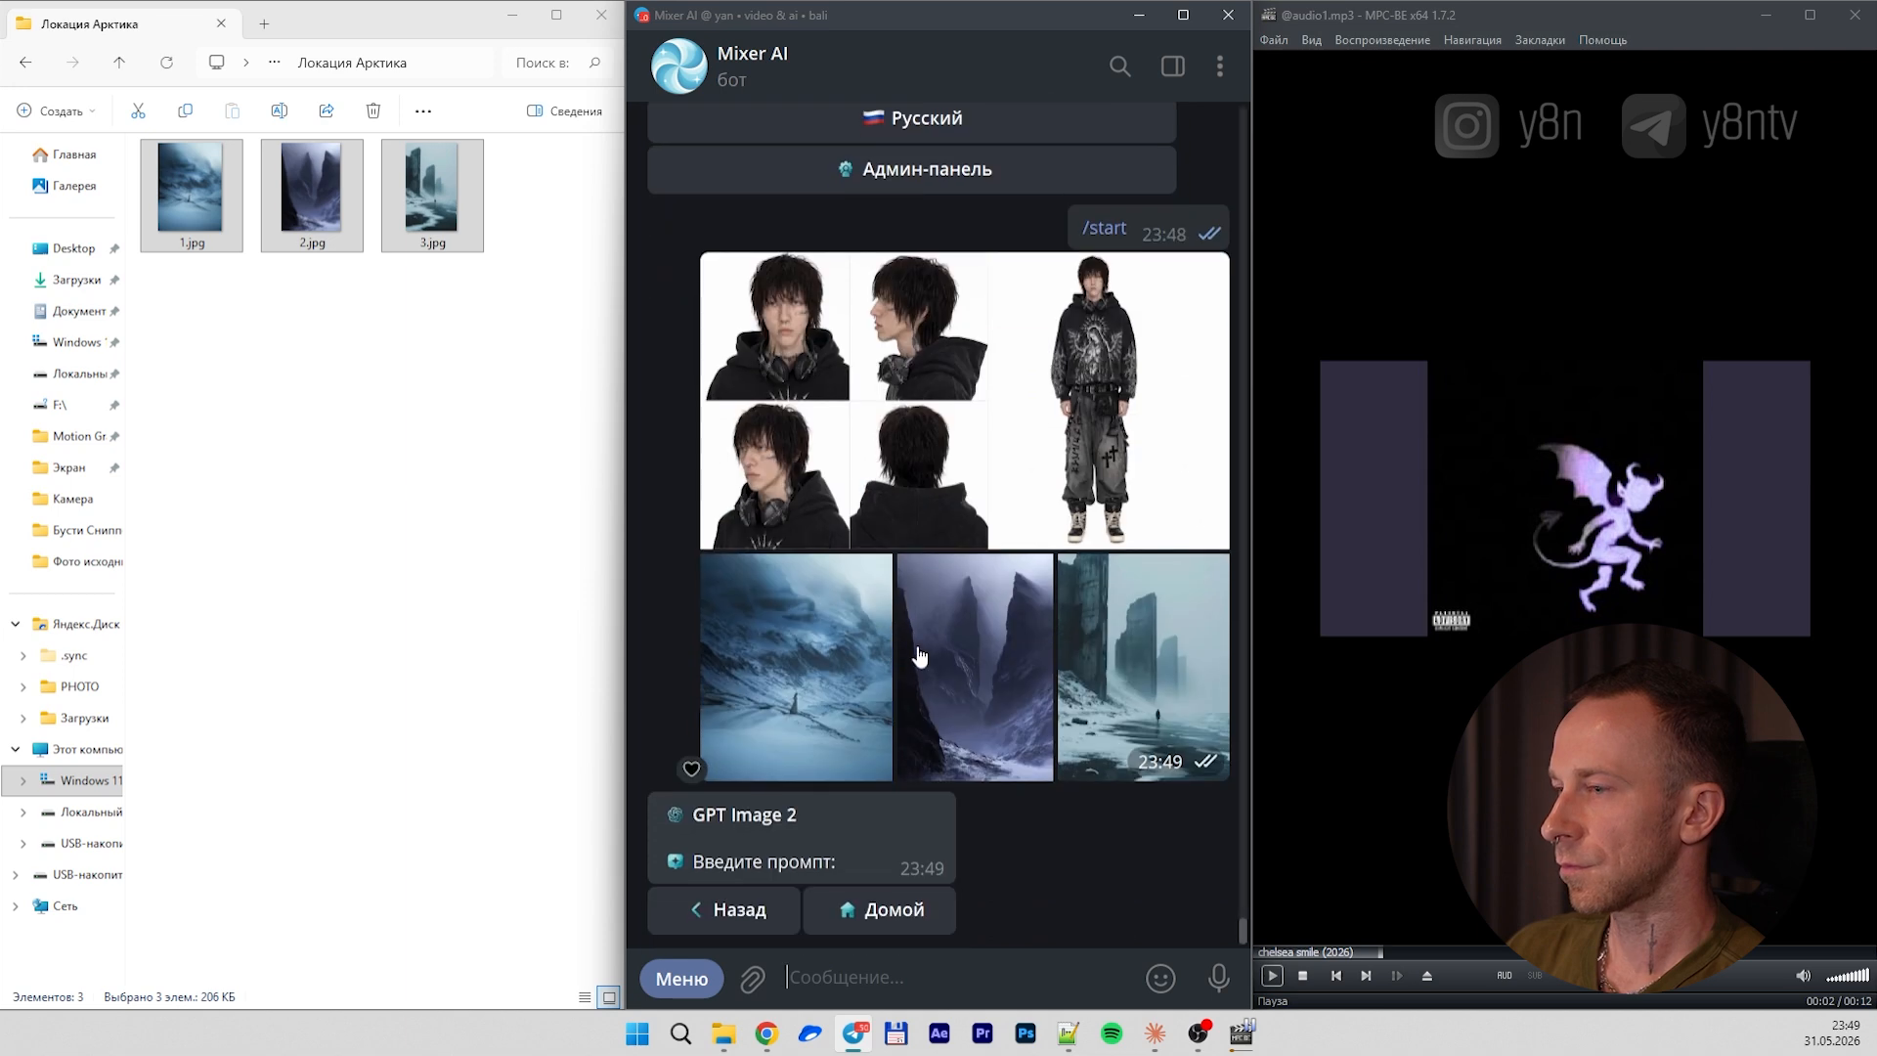
Paste and copy the 3 на 3 storyboard prompt with the rapping character, ghost blur, dutch angle and bird view, and launch the generation
key(ctrl+v)
scroll(960, 887, up, 1)
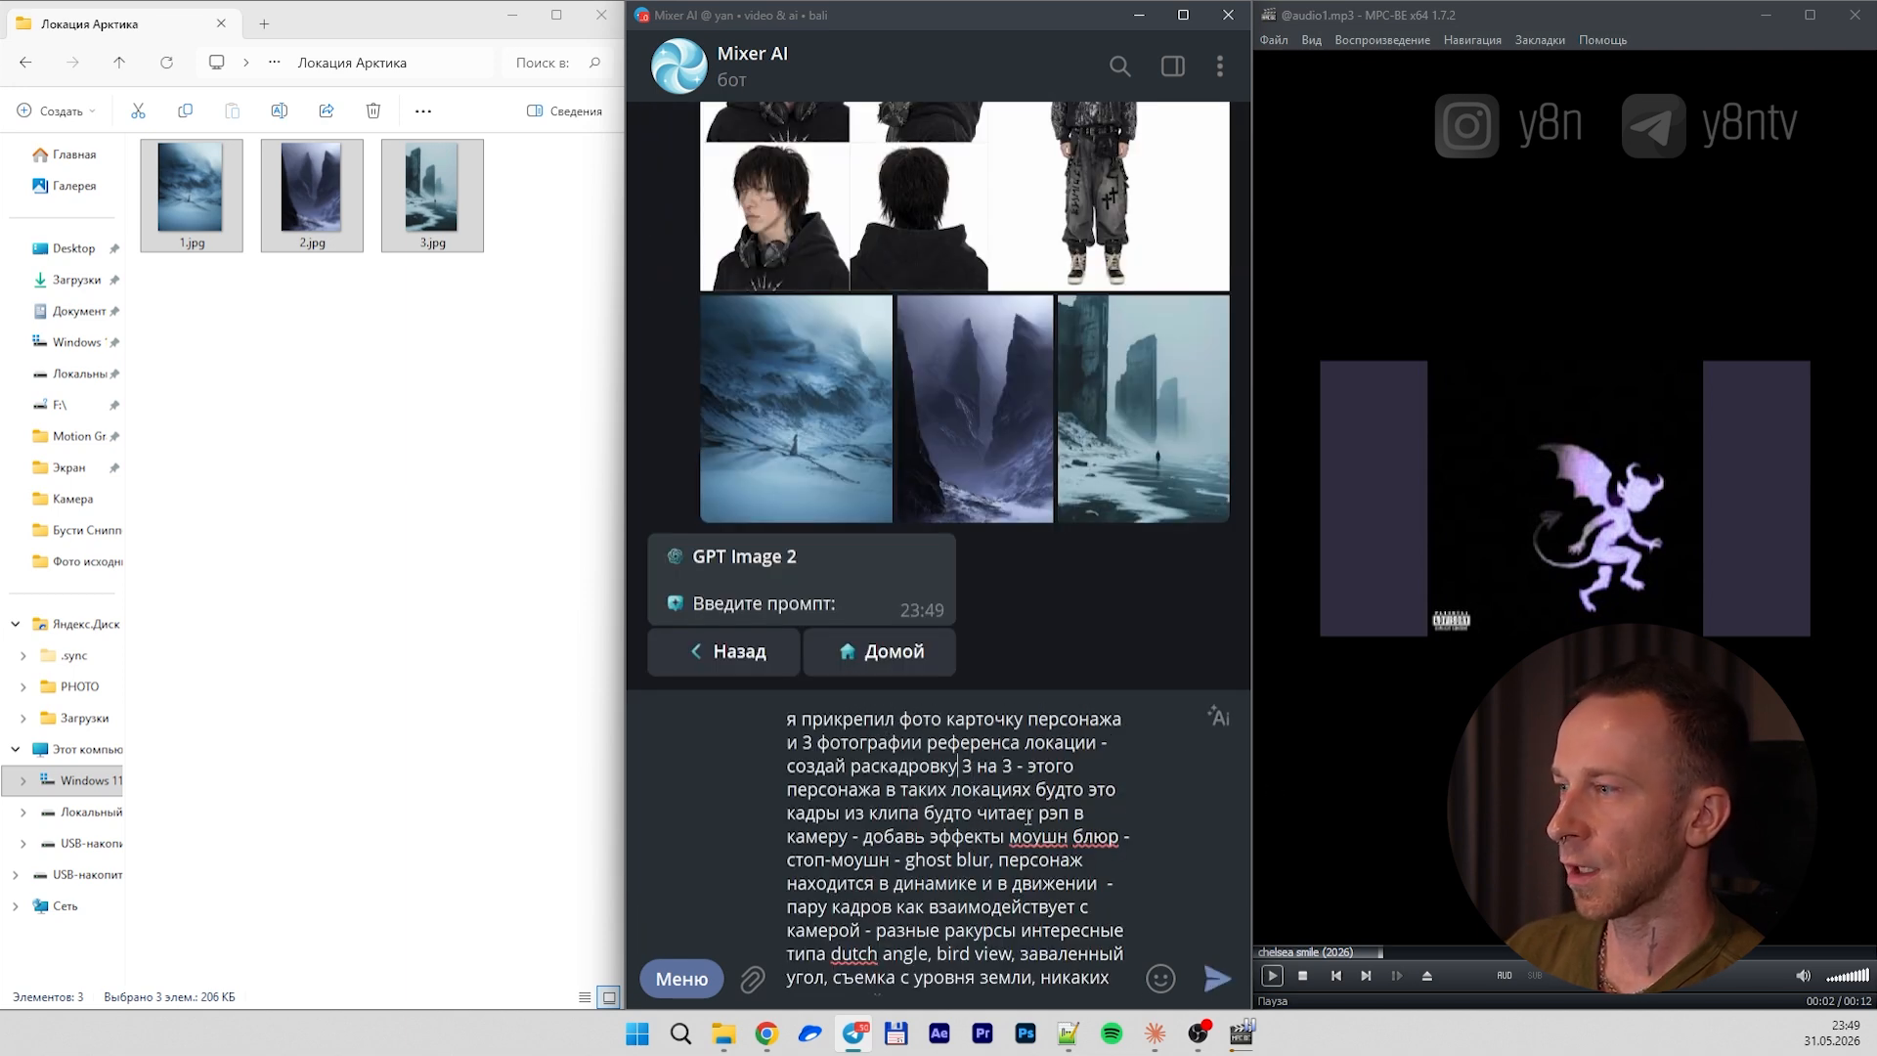
scroll(1007, 843, down, 1)
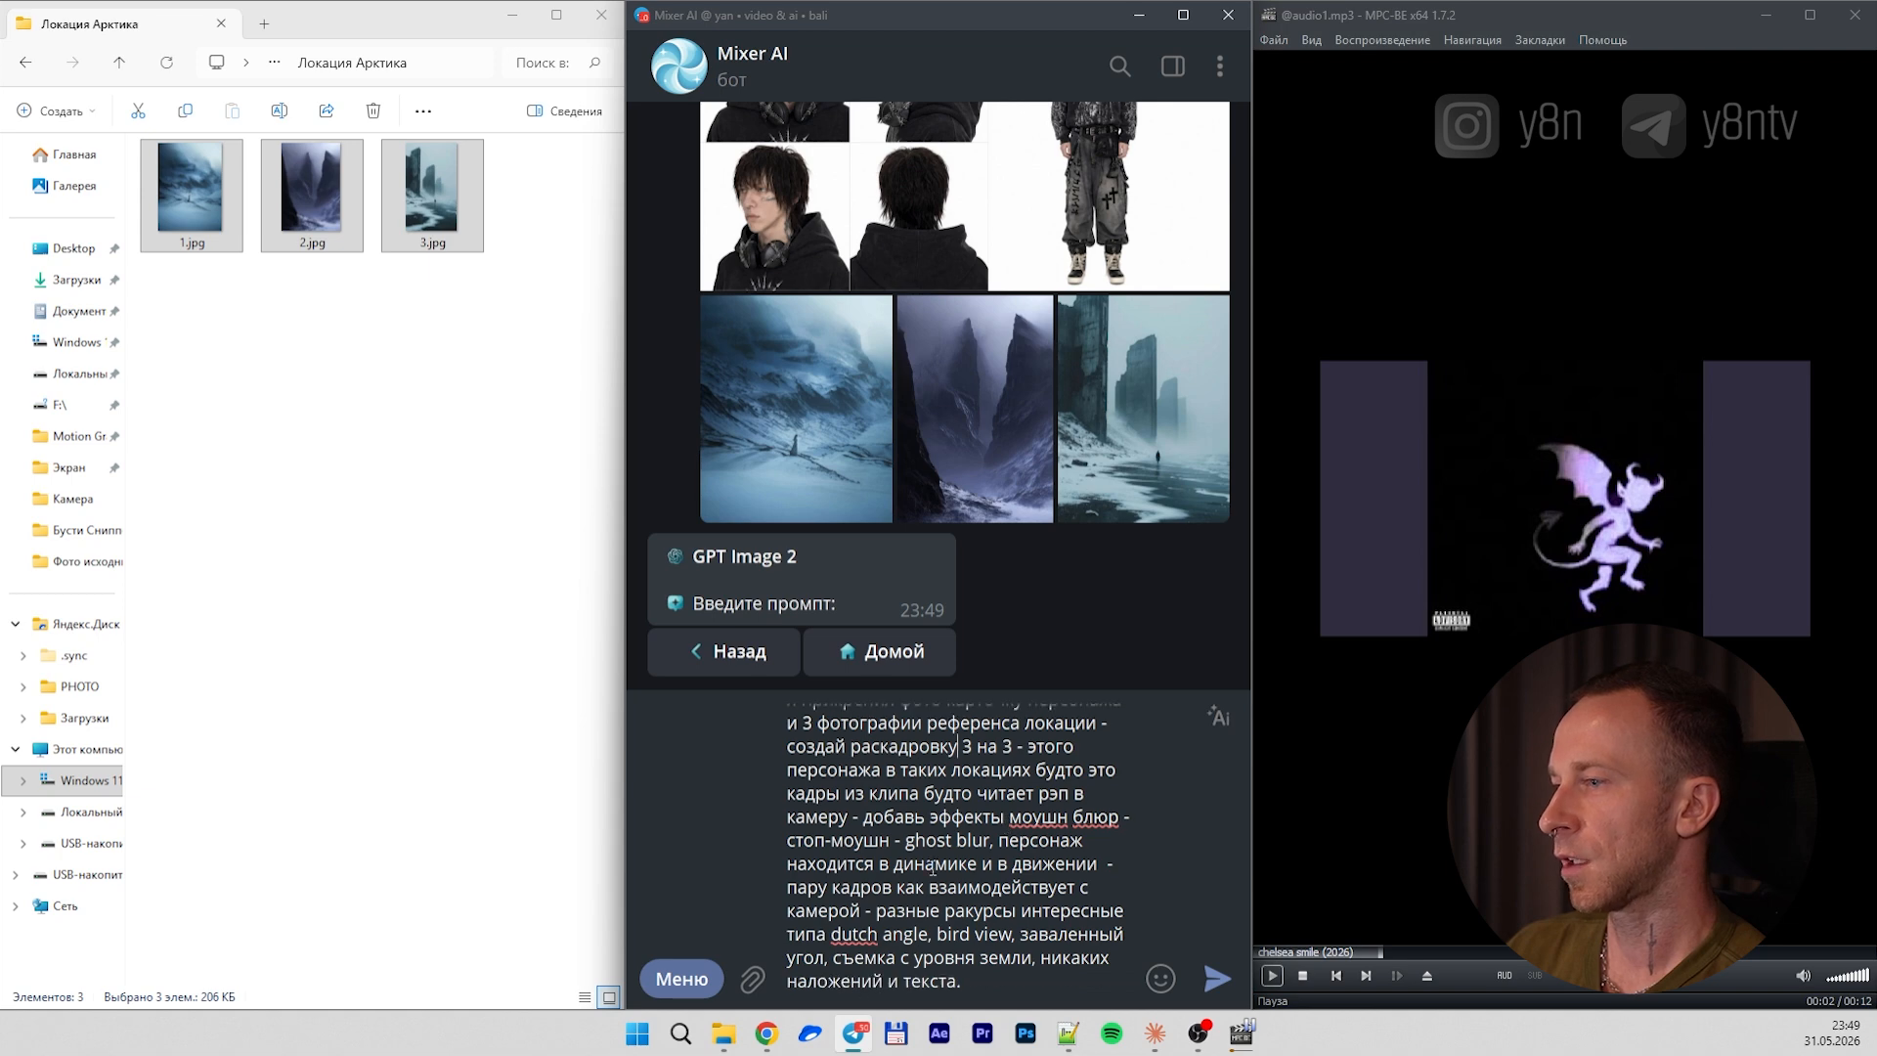
key(ctrl+a)
key(ctrl+c)
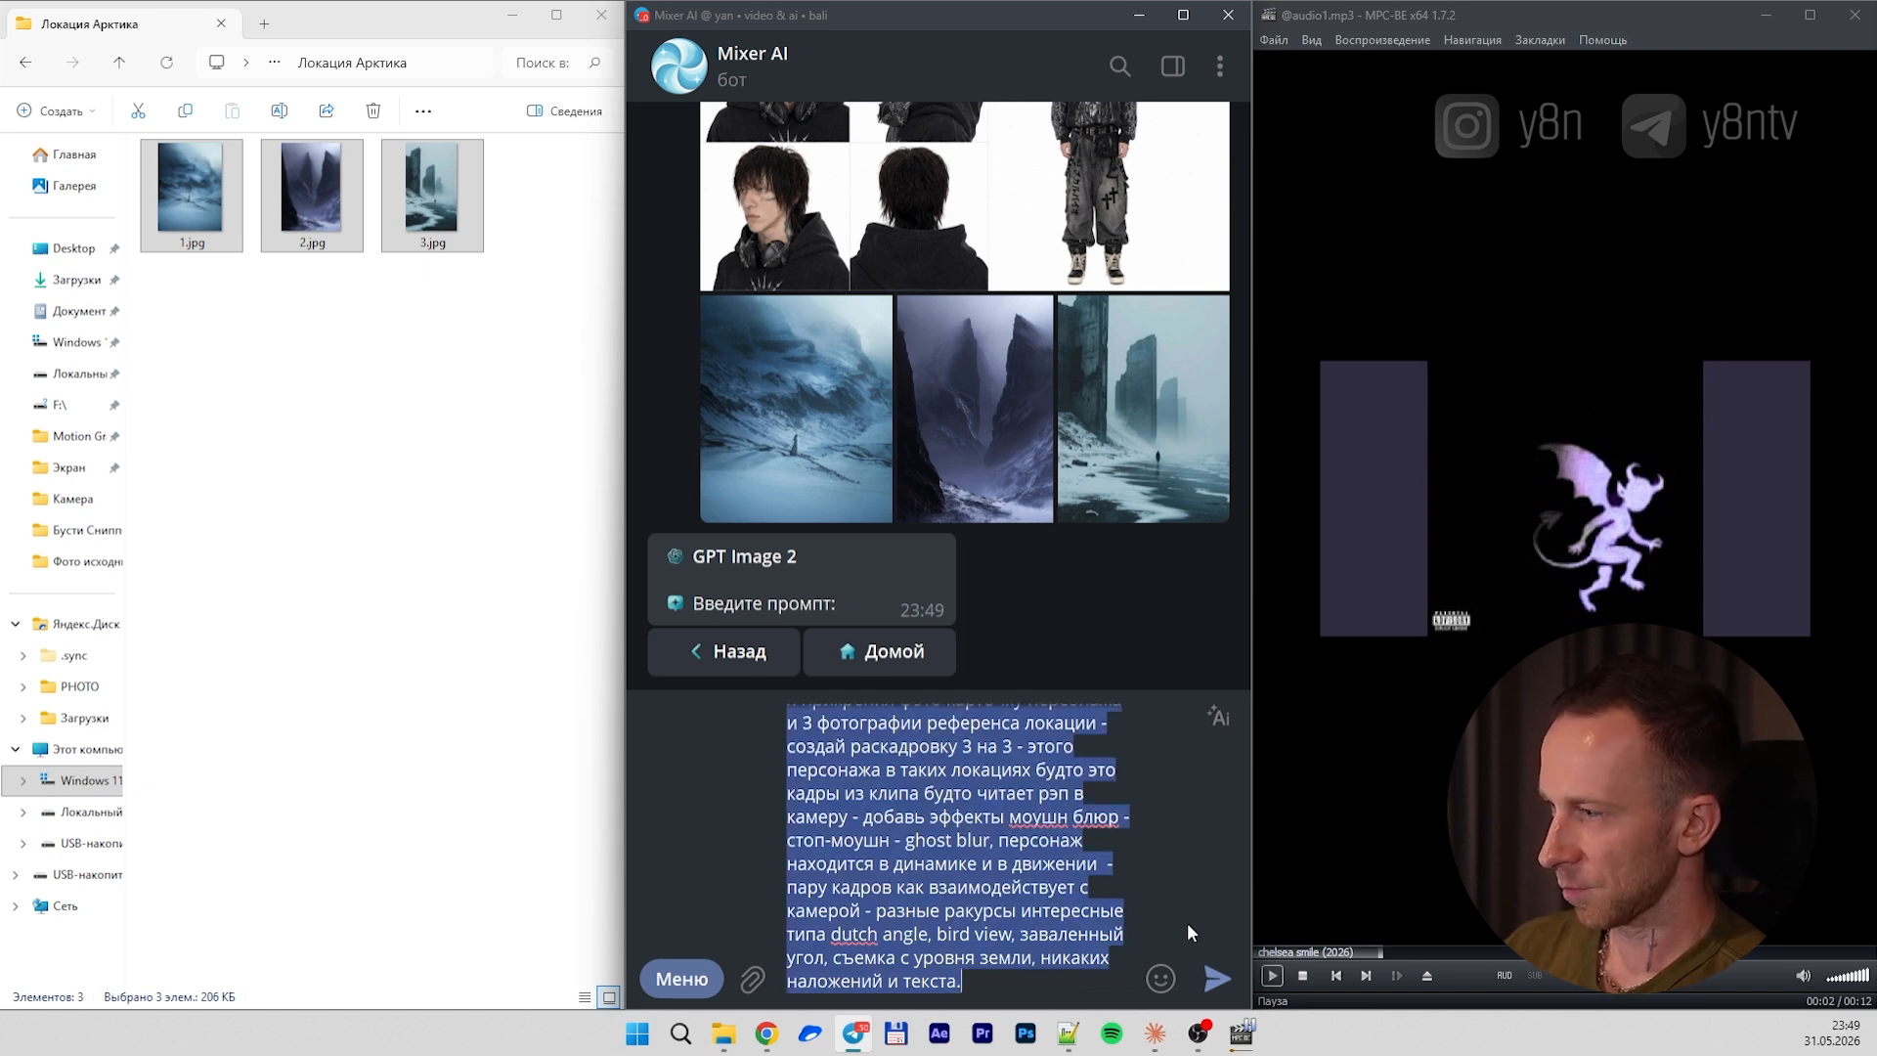
click(1212, 979)
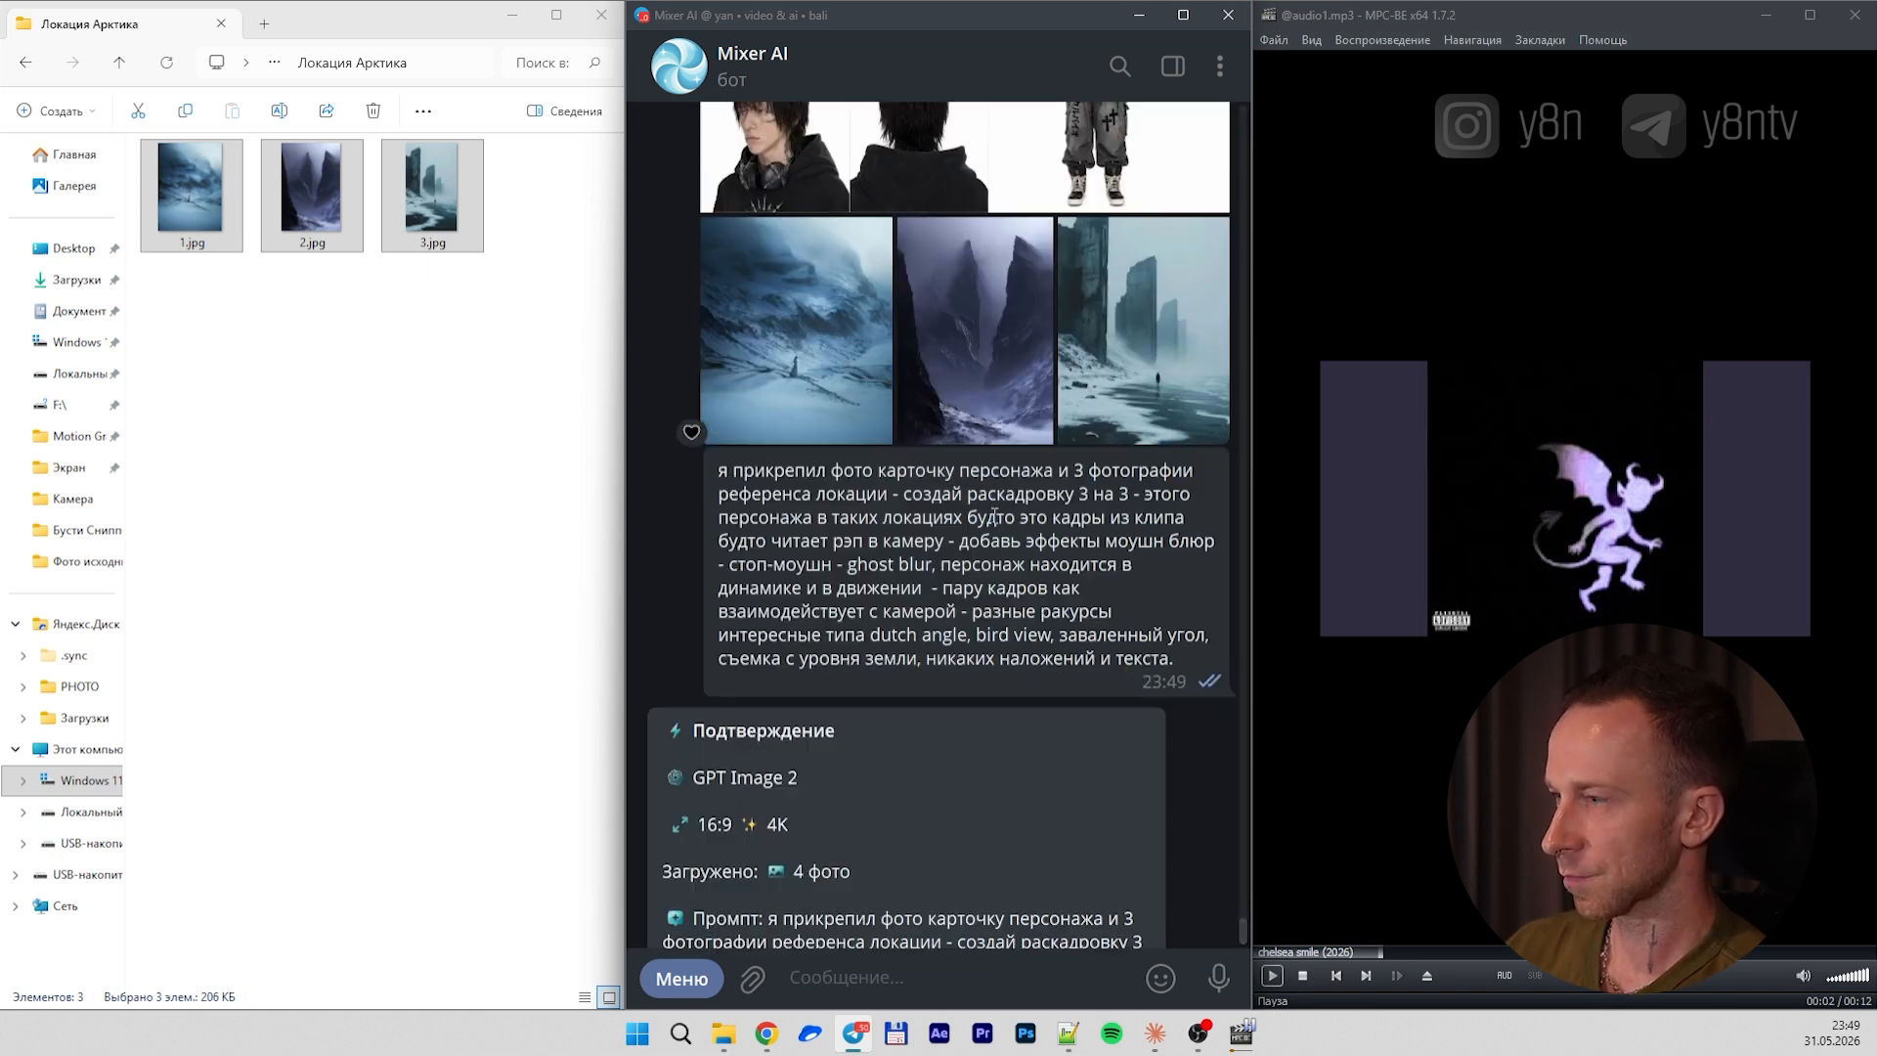
click(940, 808)
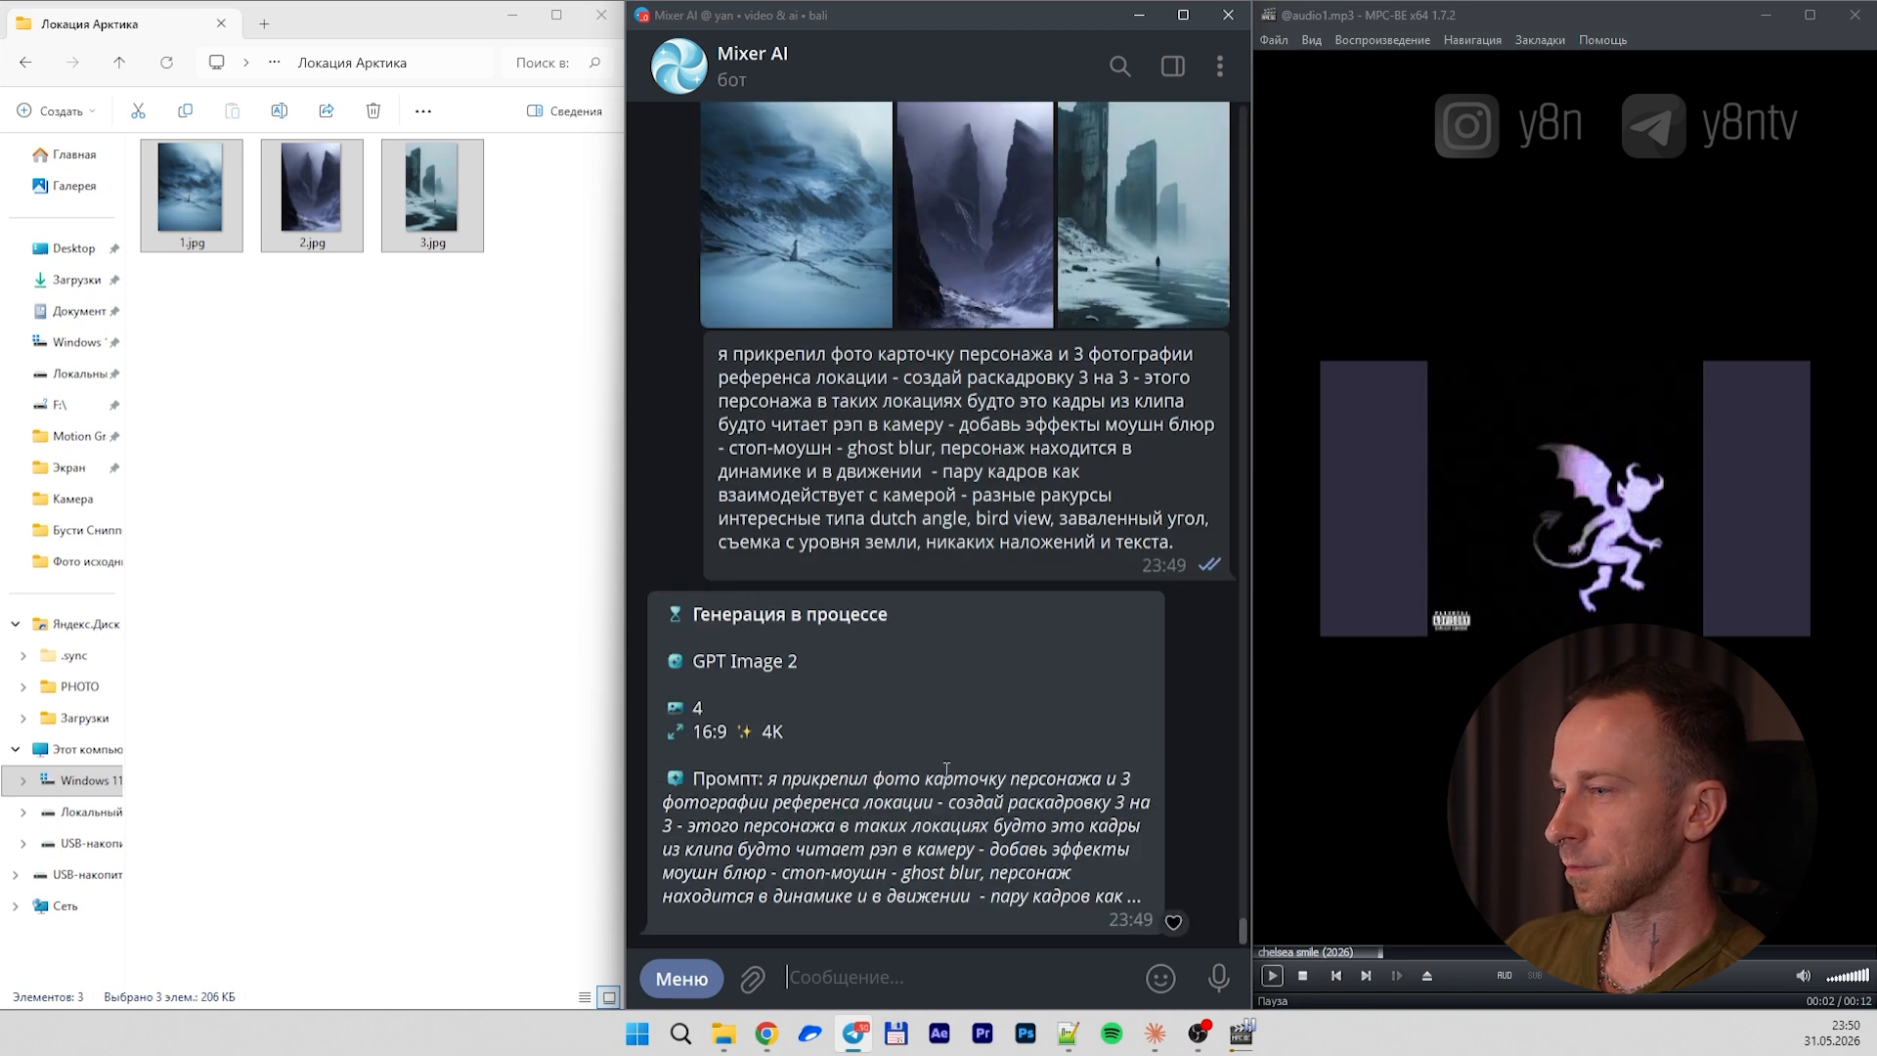
Begin another GPT Image 2 generation with the same 16:9 and 4K settings and open the Карточка персонажа folder
click(120, 63)
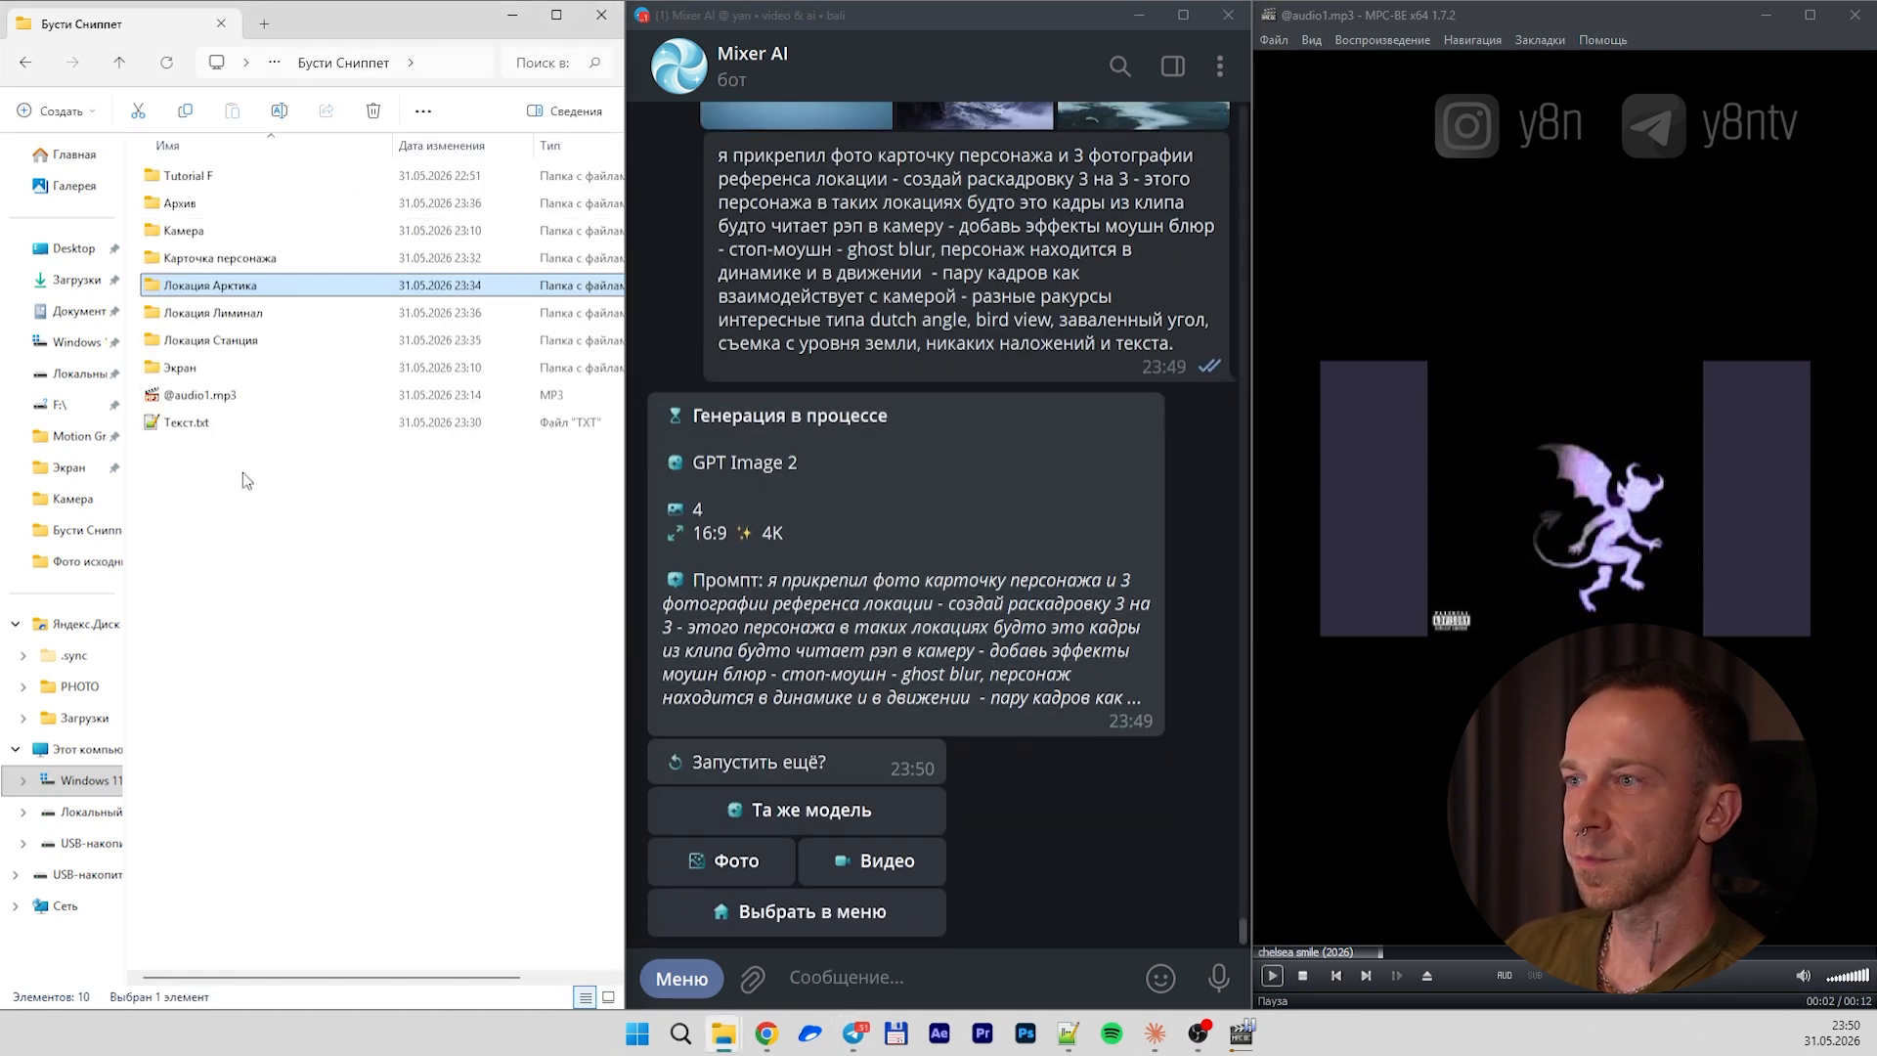
click(847, 824)
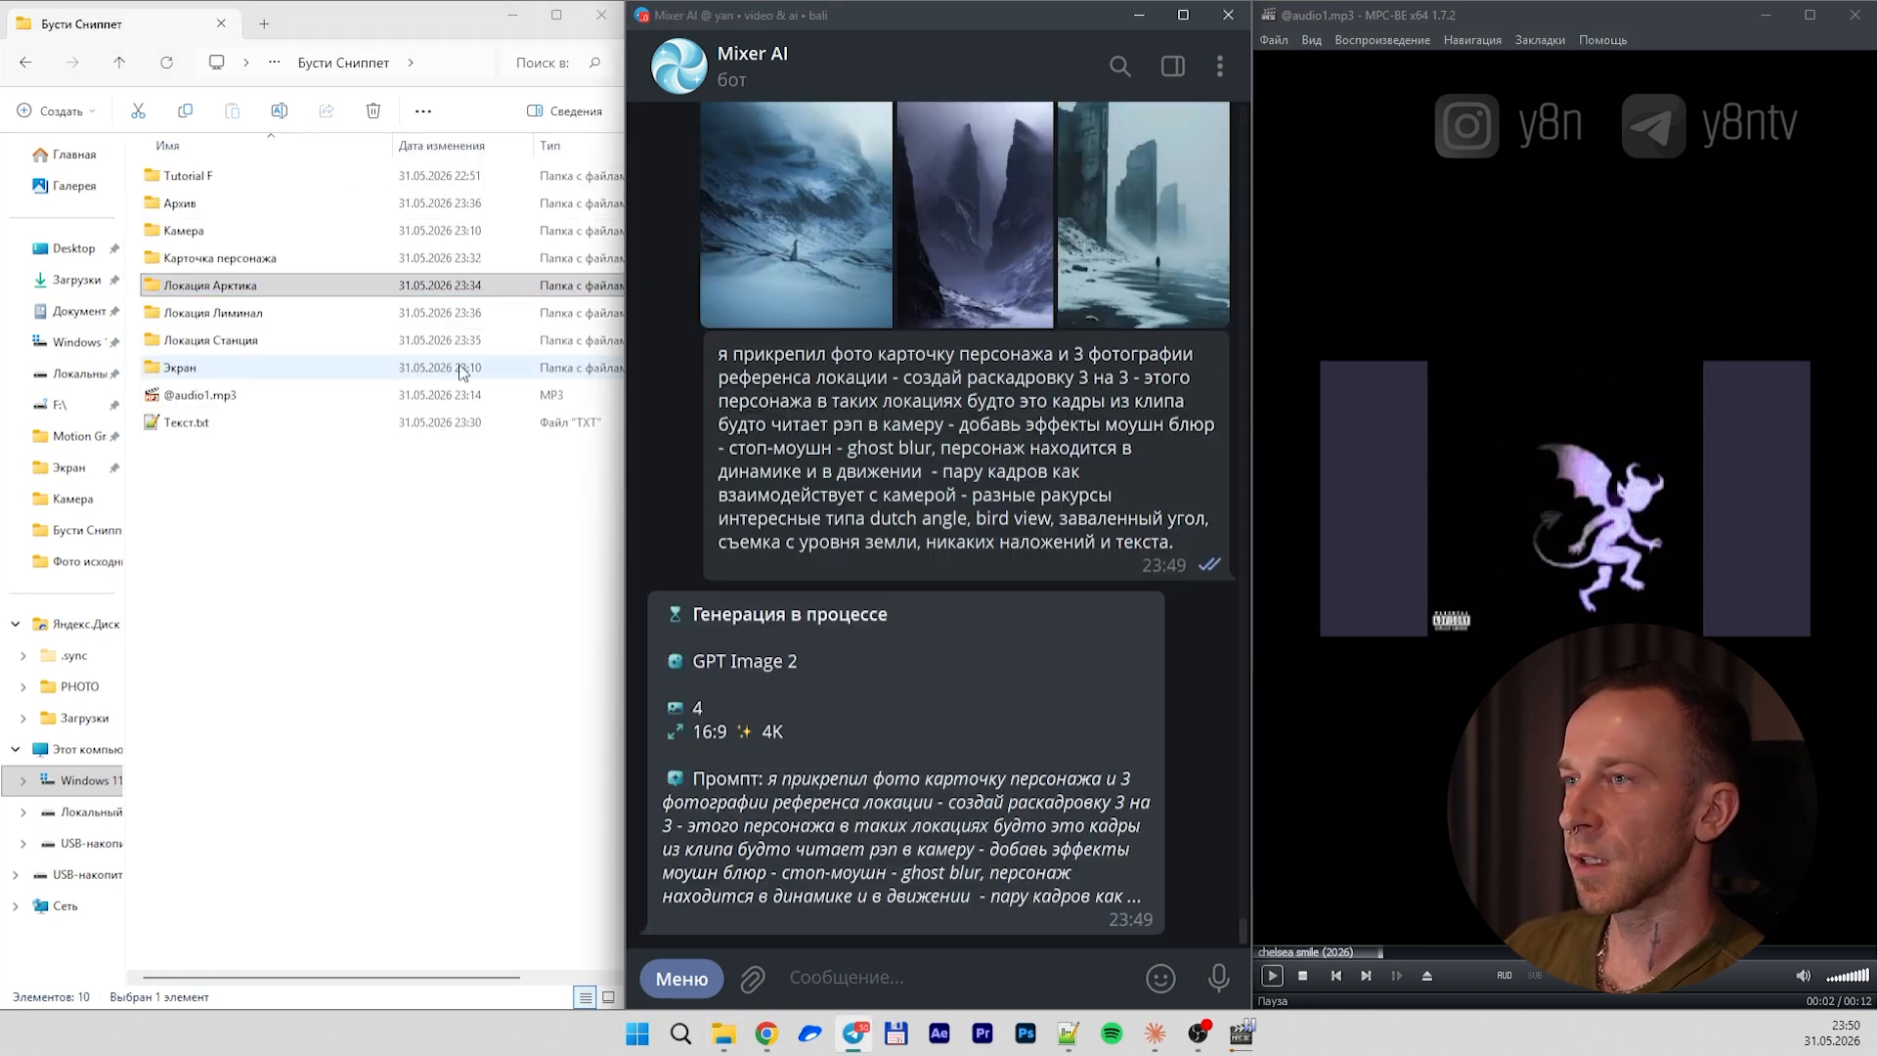
double_click(238, 257)
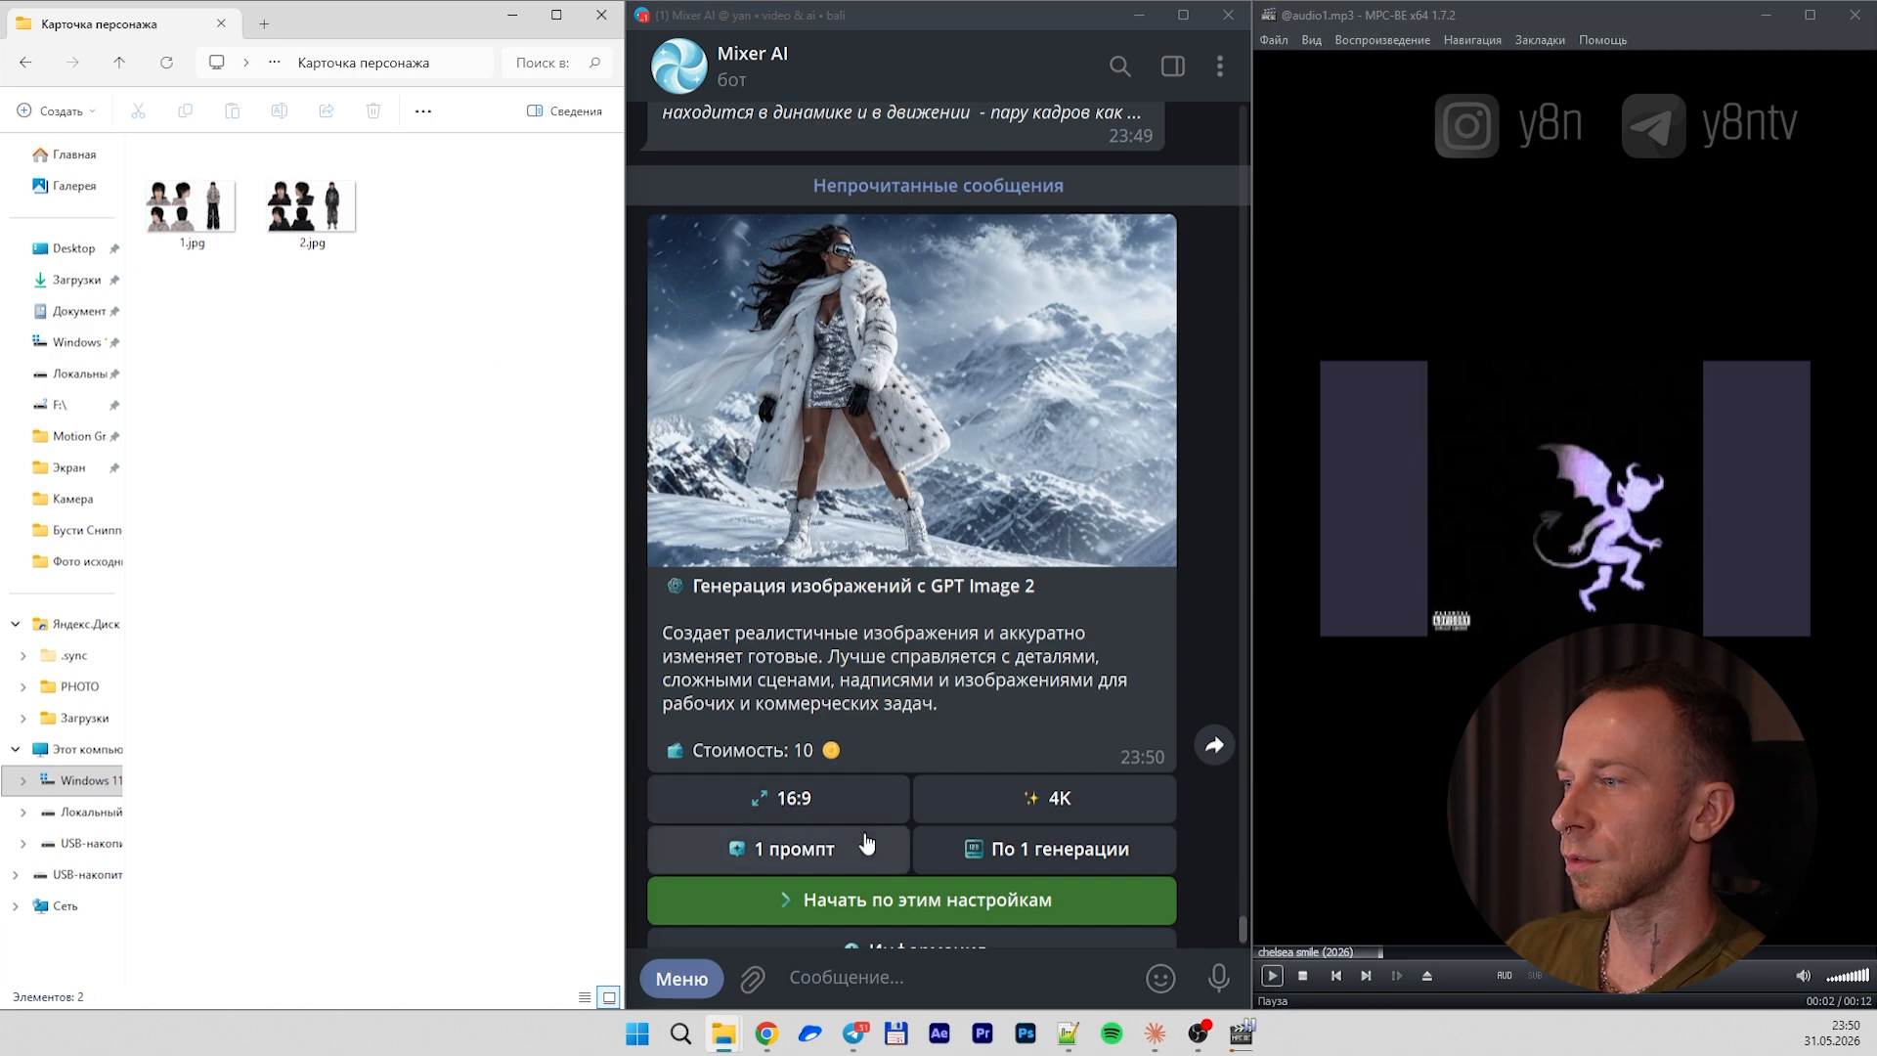
click(793, 850)
Send the bot character card 2.jpg together with both Локация Лиминал images as references
drag(311, 201, 807, 707)
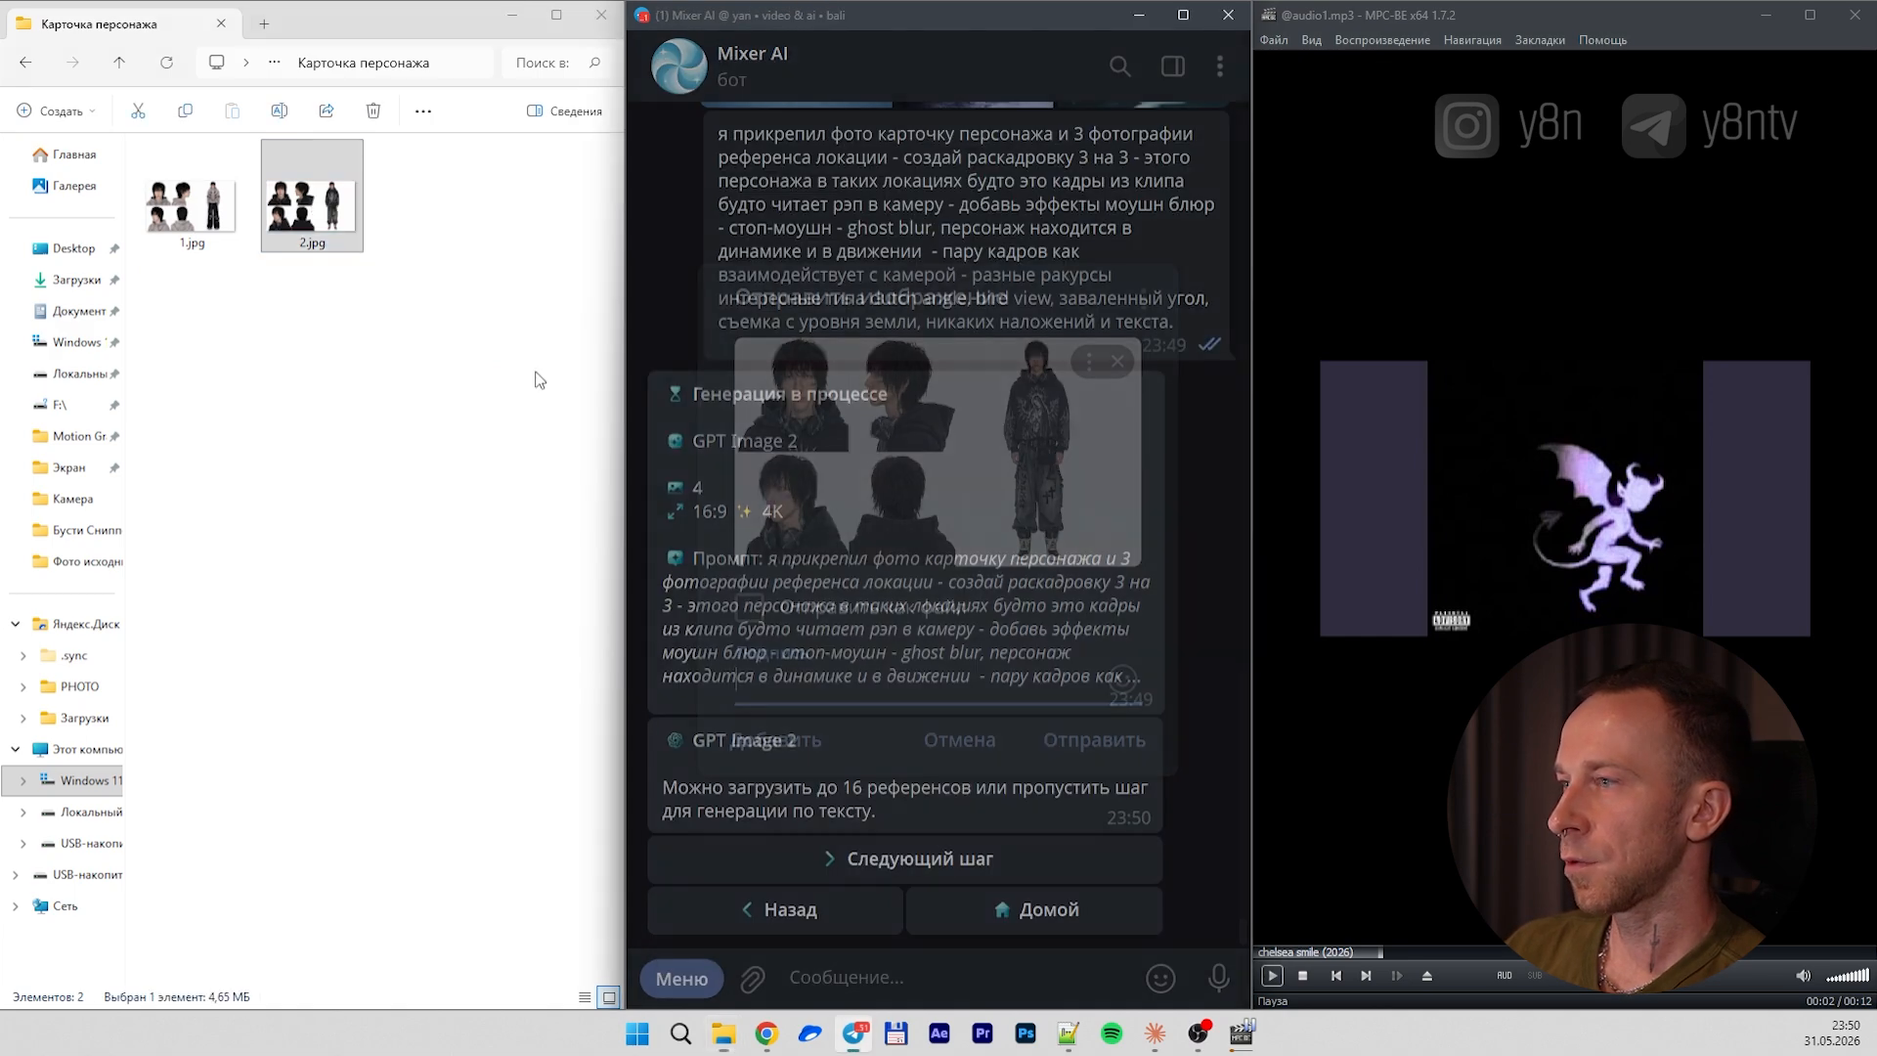
click(119, 63)
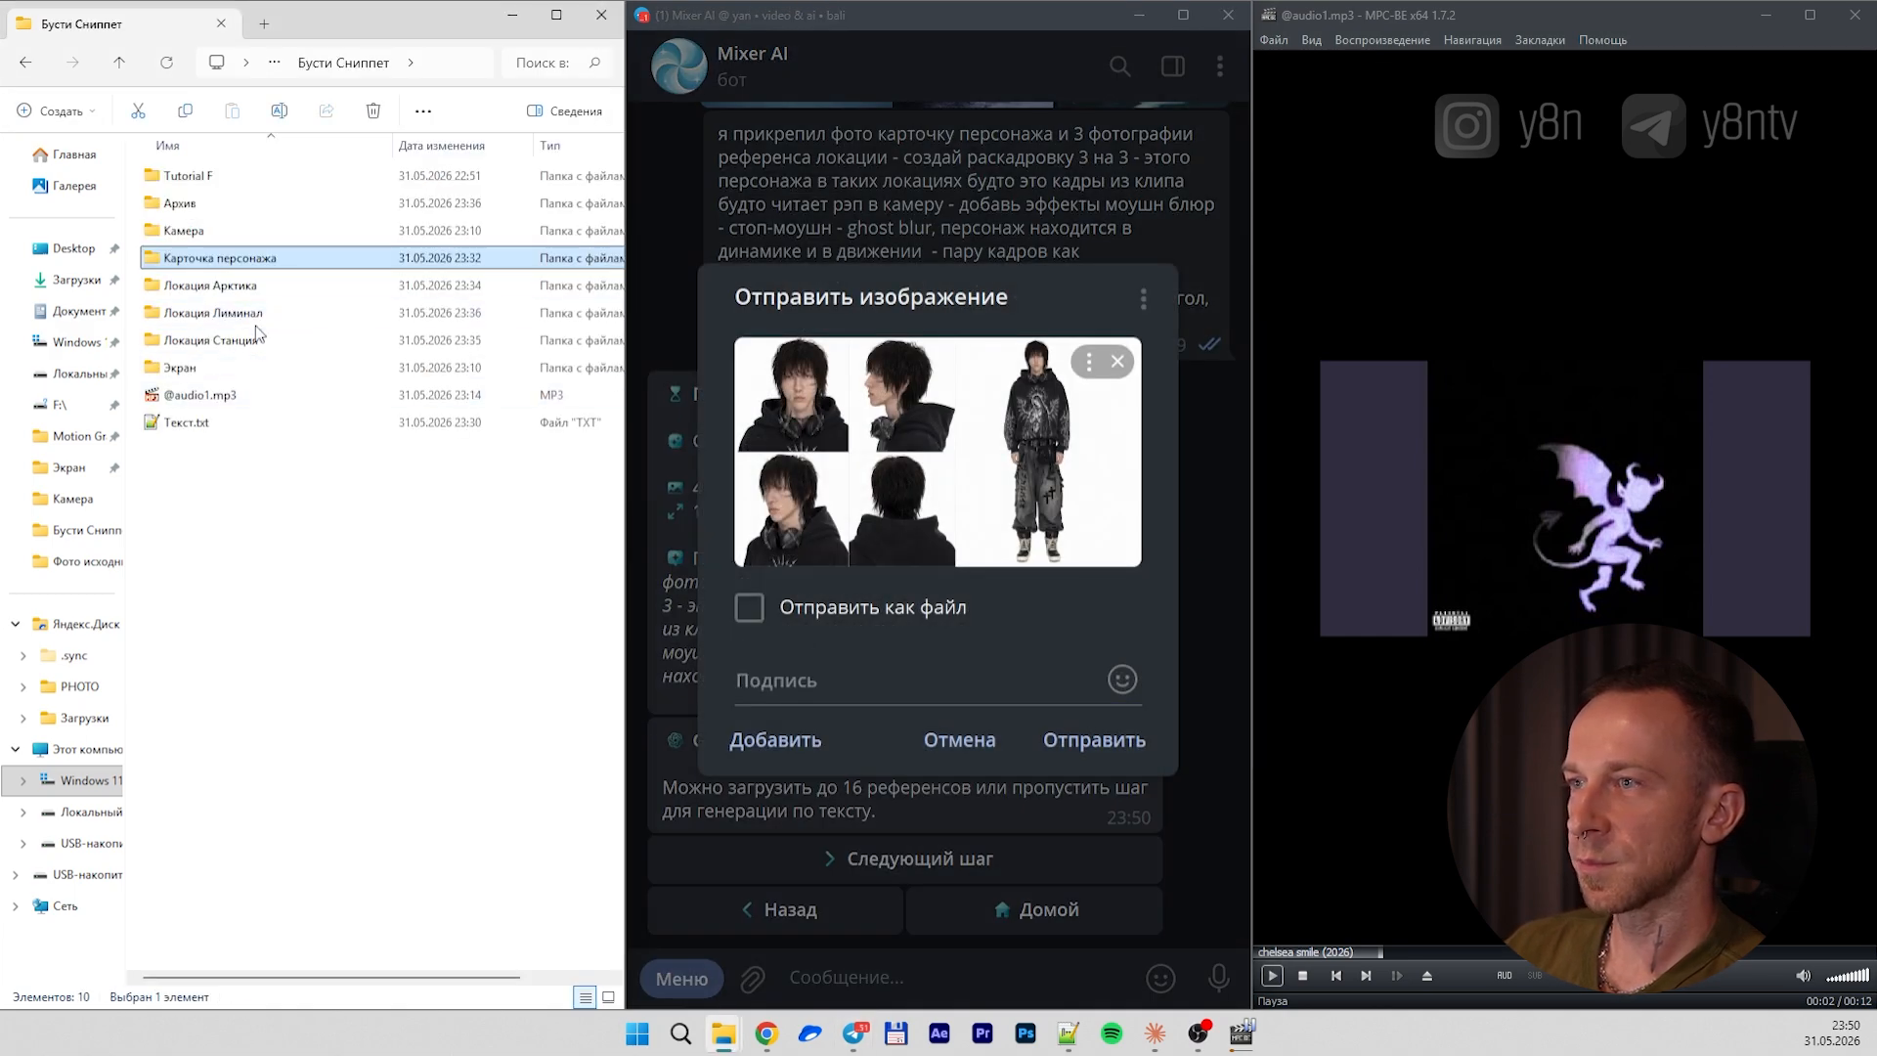
double_click(245, 313)
drag(375, 326, 194, 213)
drag(195, 213, 885, 601)
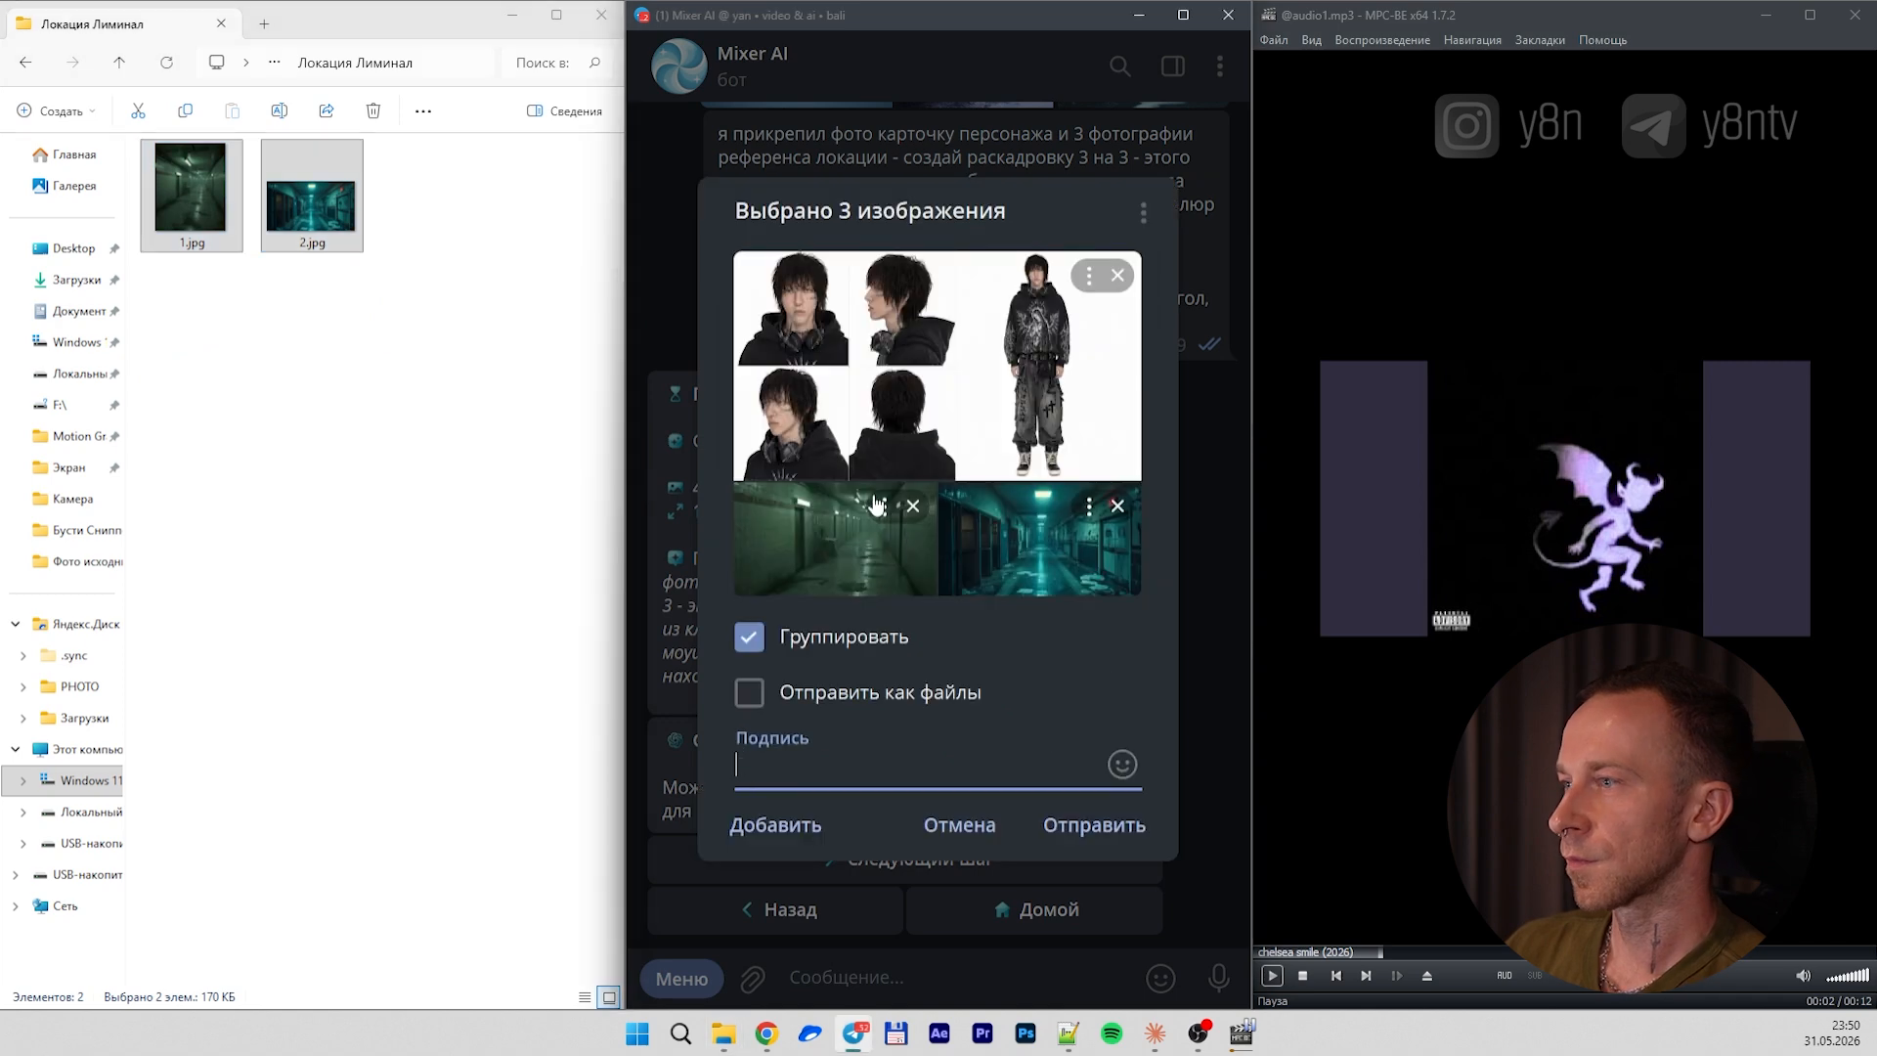
click(1092, 823)
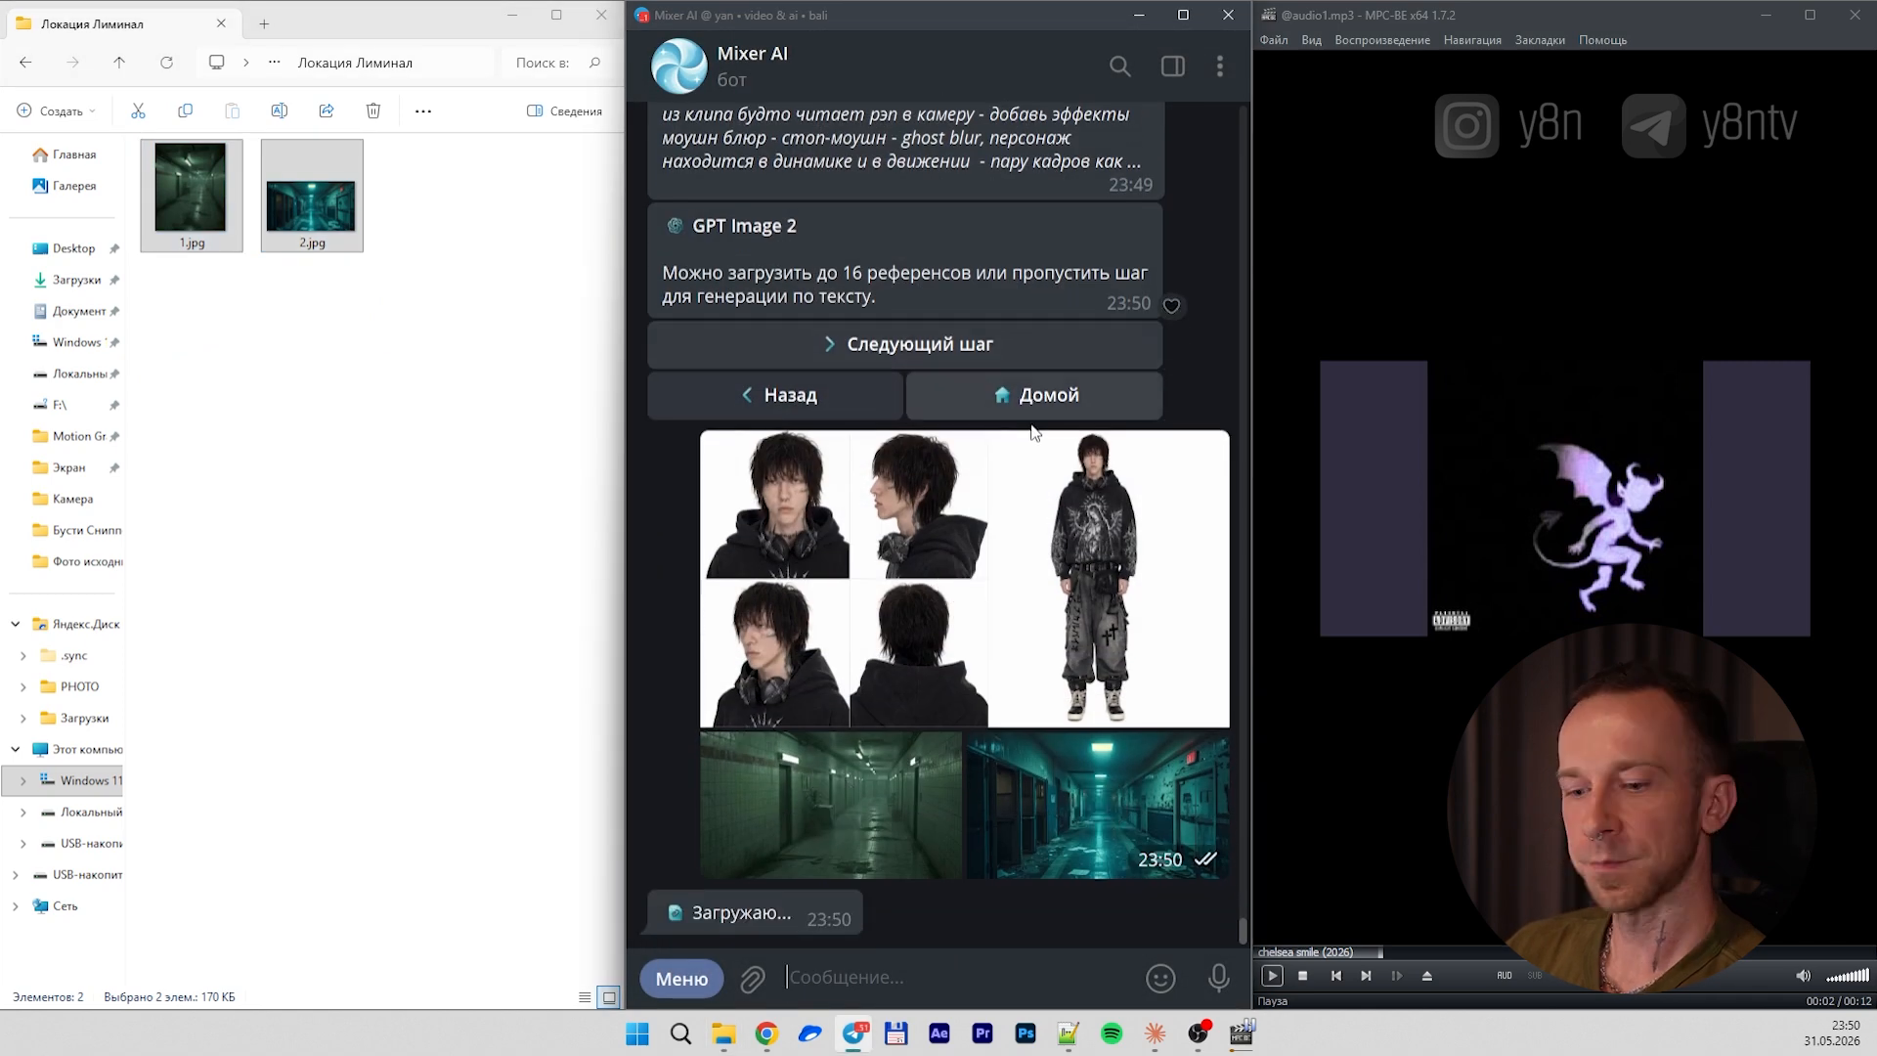
Submit the copied 3 на 3 storyboard prompt with the location reference count changed to 2, and launch the generation
click(829, 809)
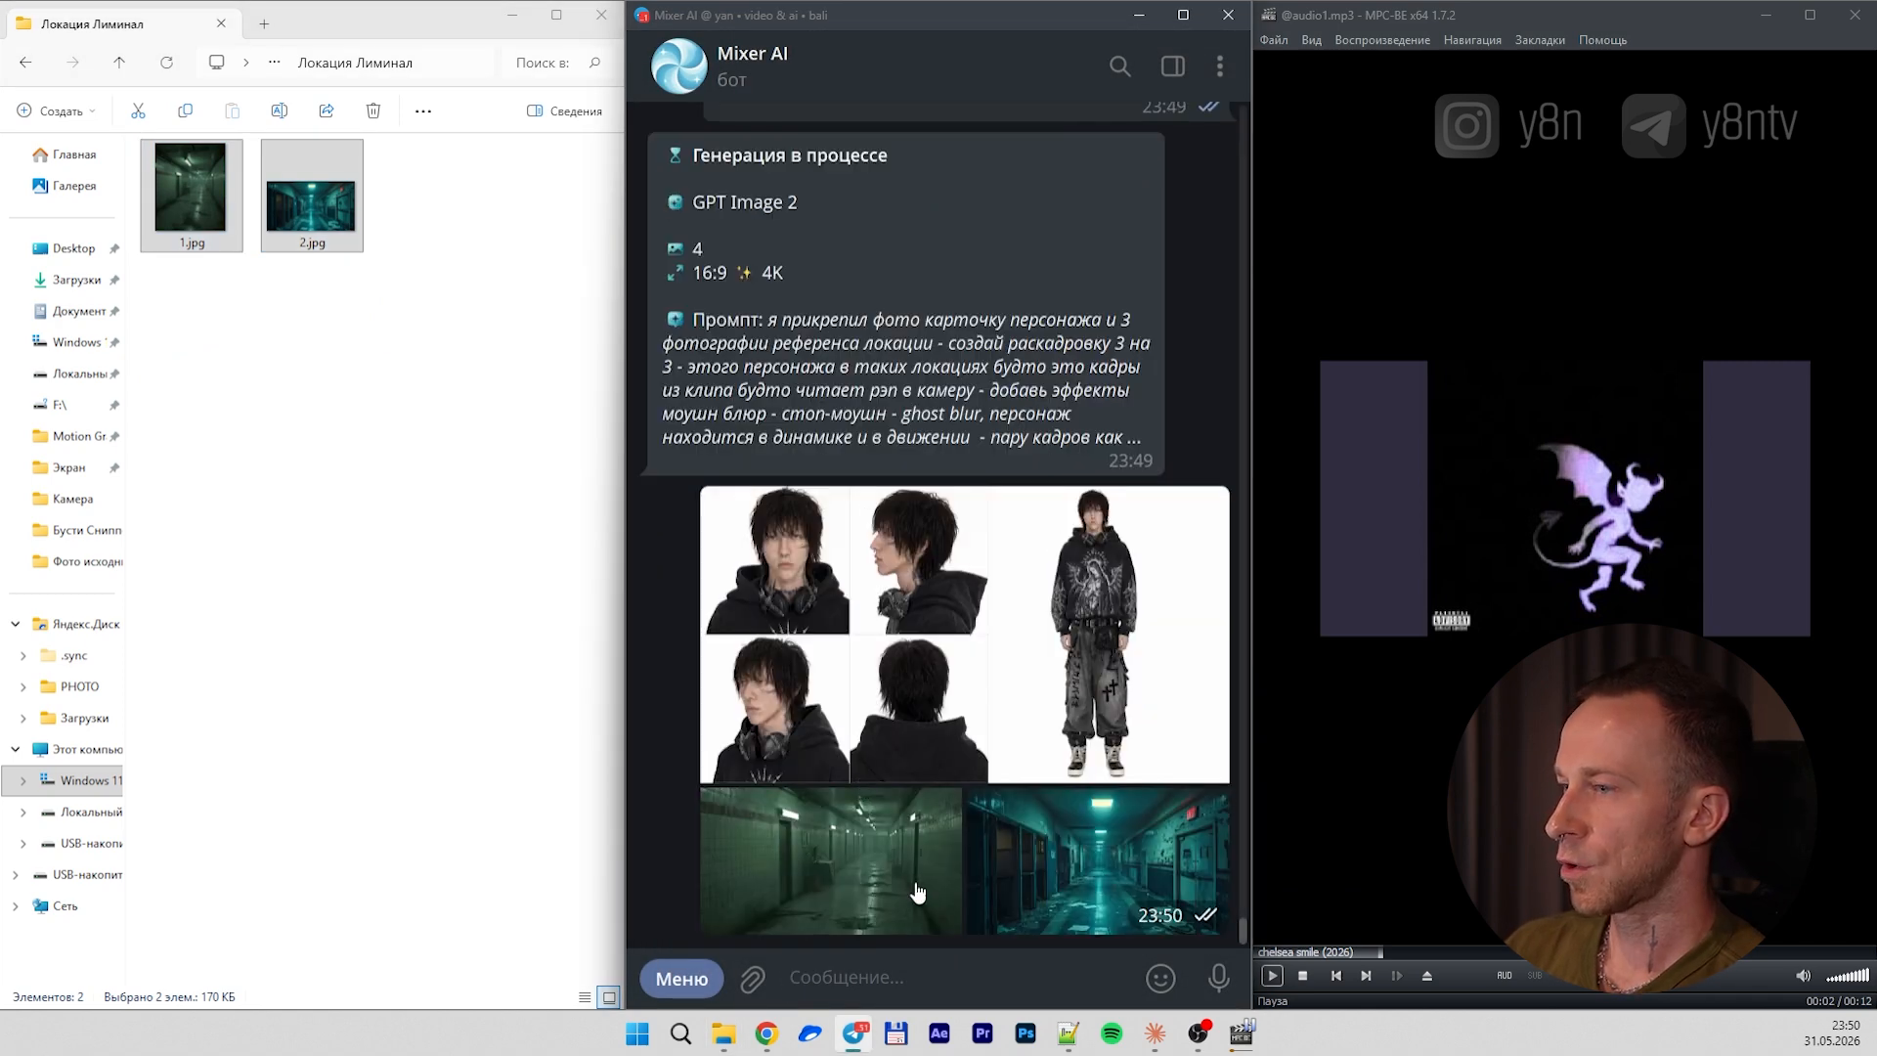
key(ctrl+v)
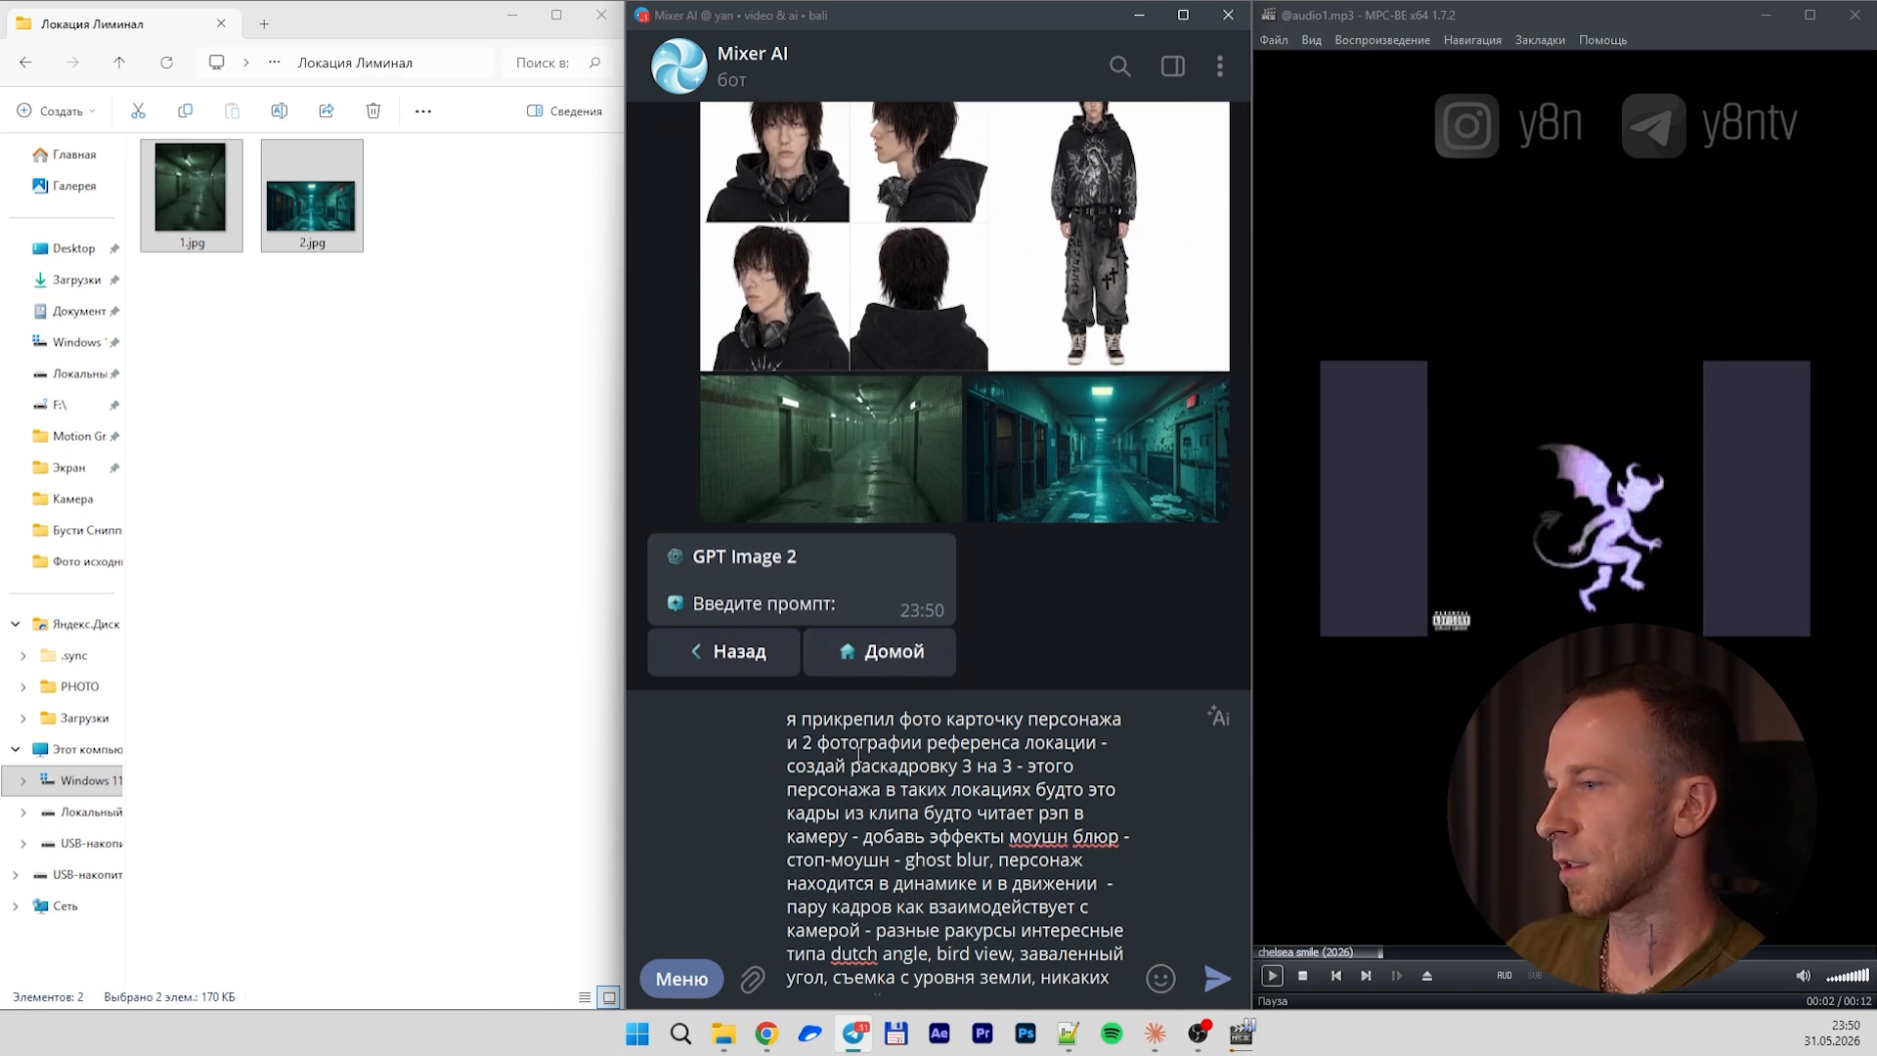
scroll(925, 852, down, 1)
key(Return)
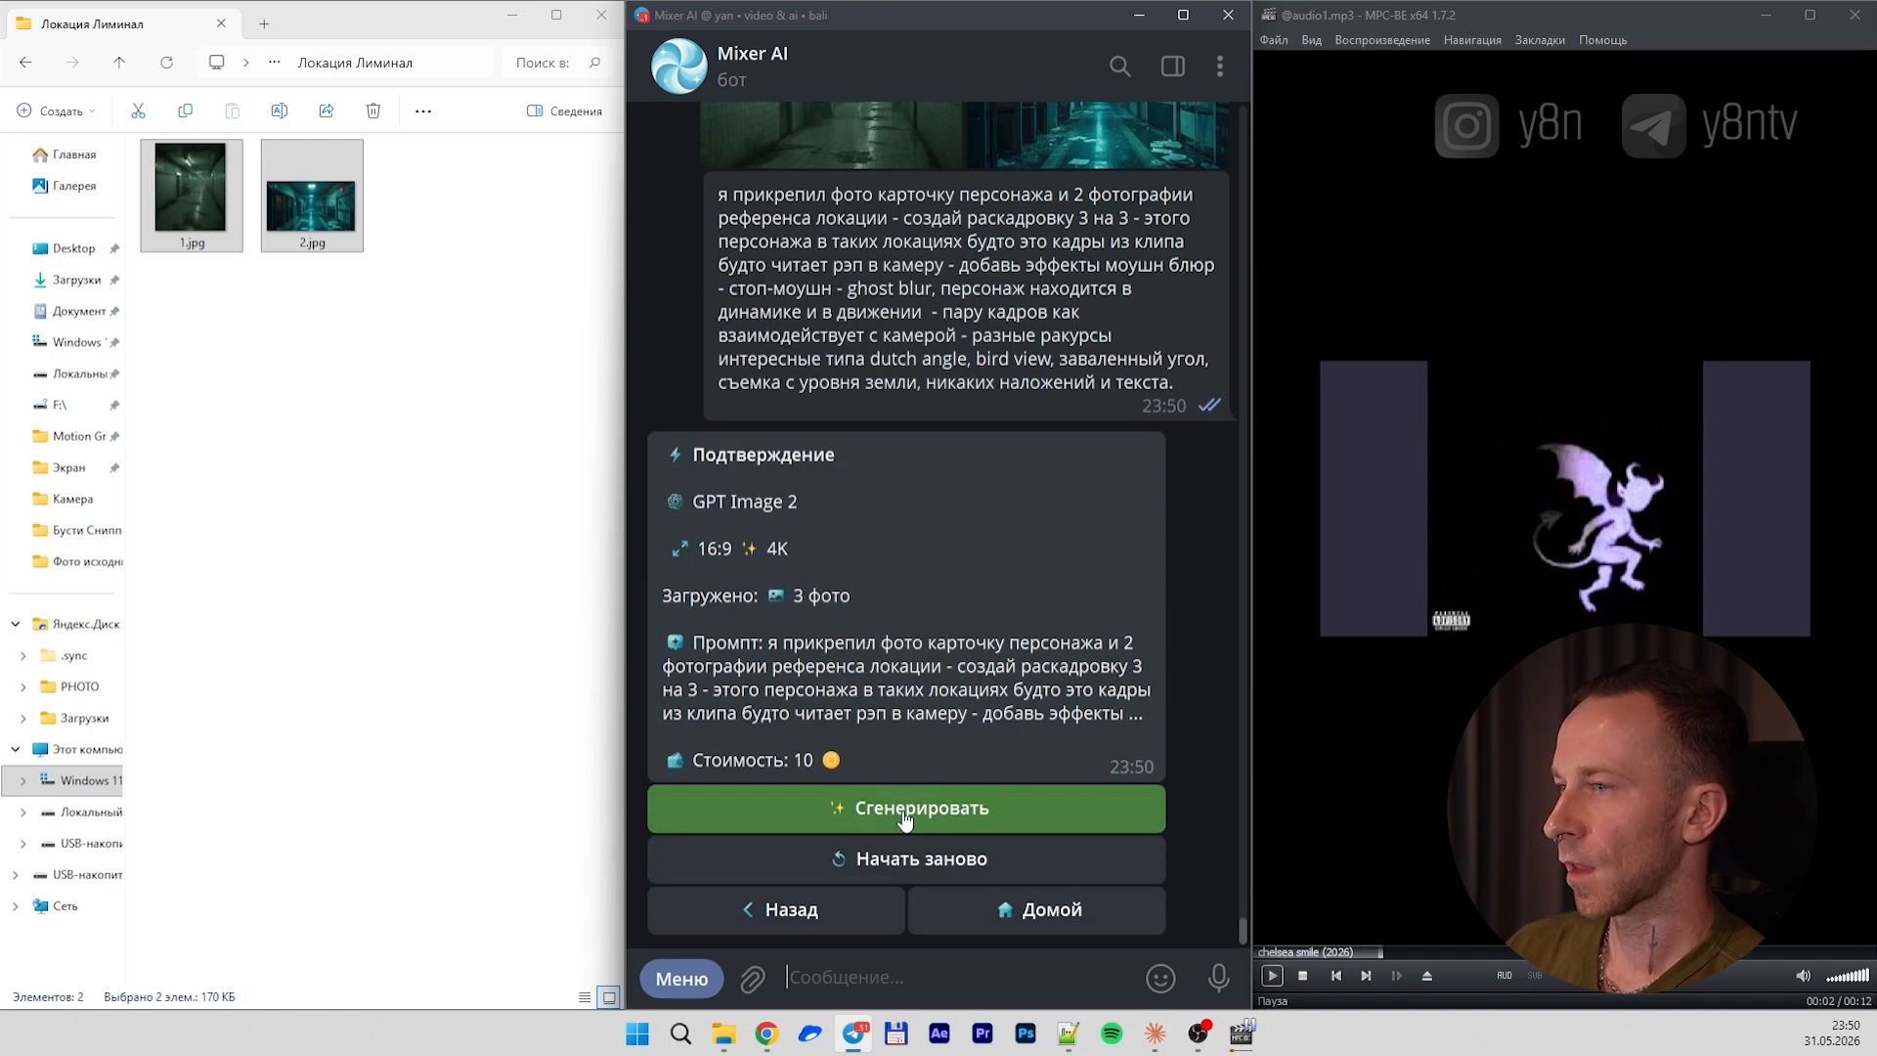
click(908, 836)
Begin another generation with the same model at 16:9 and 4K, with the Карточка персонажа folder open for references
click(127, 64)
double_click(237, 251)
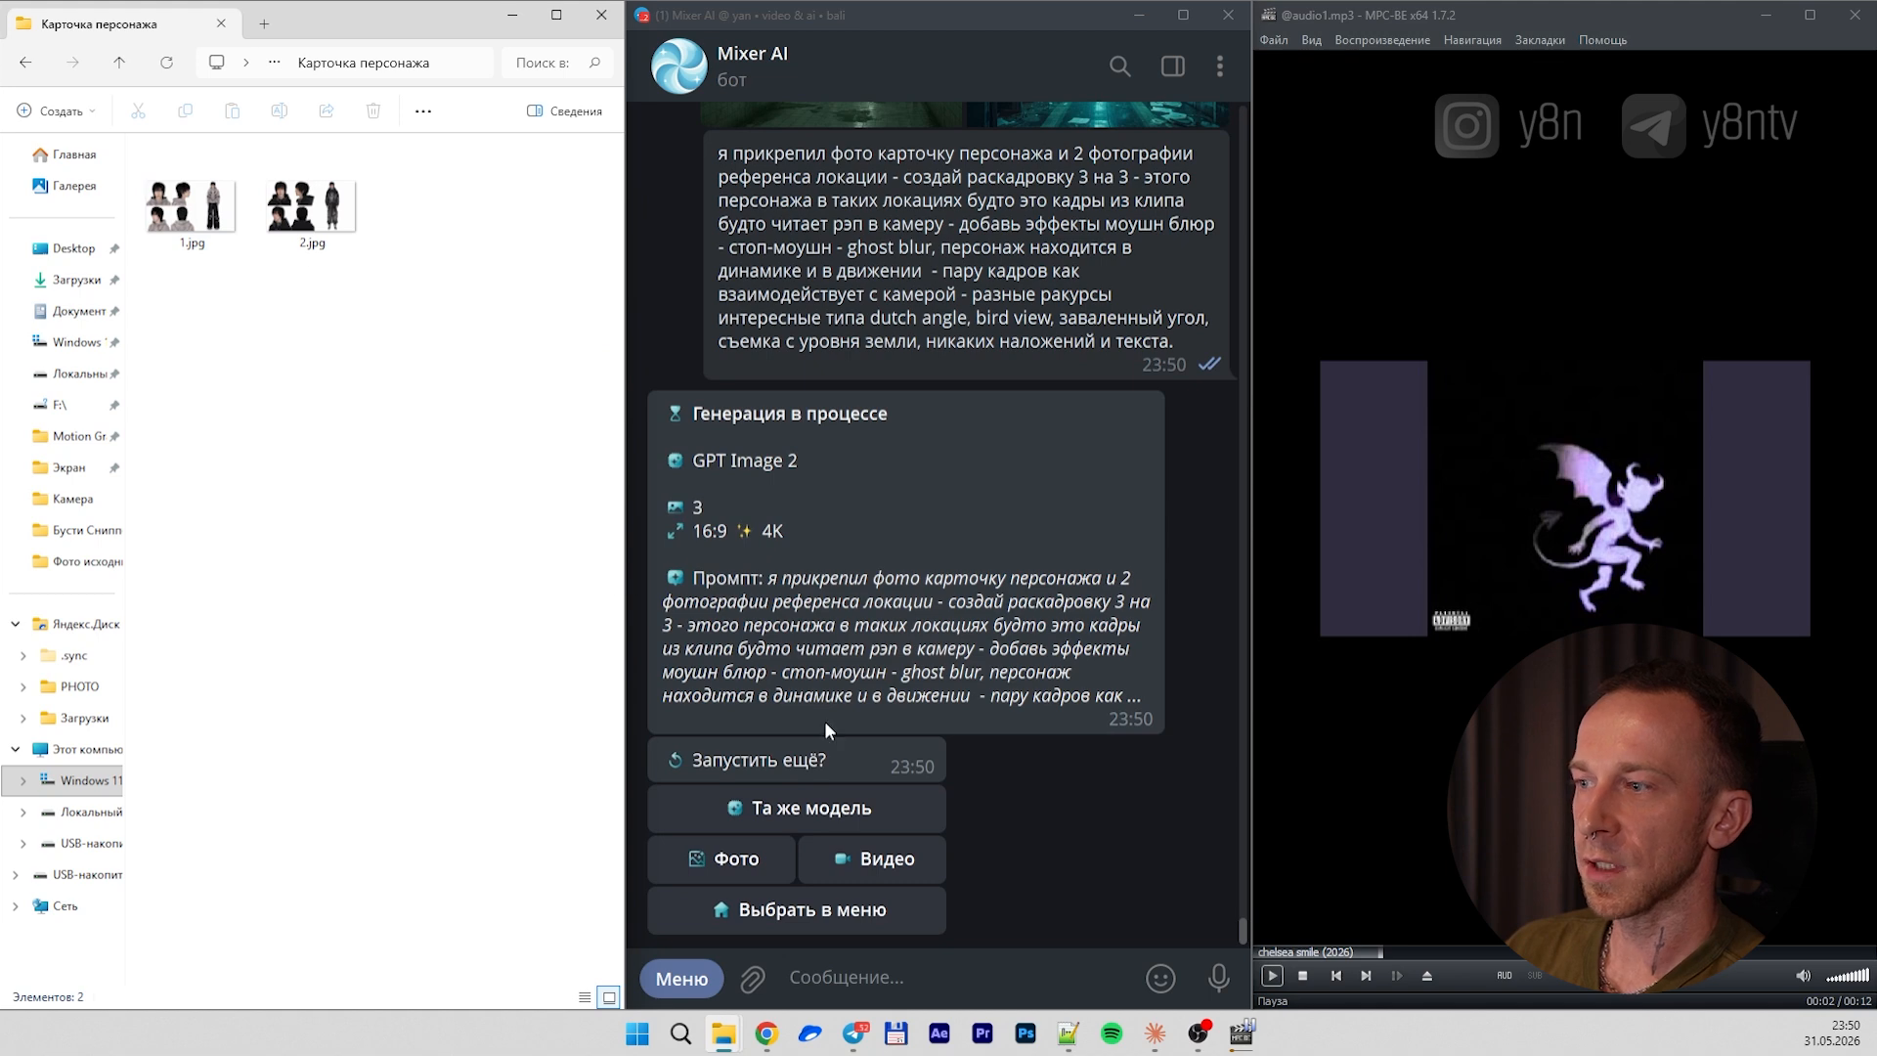
click(909, 809)
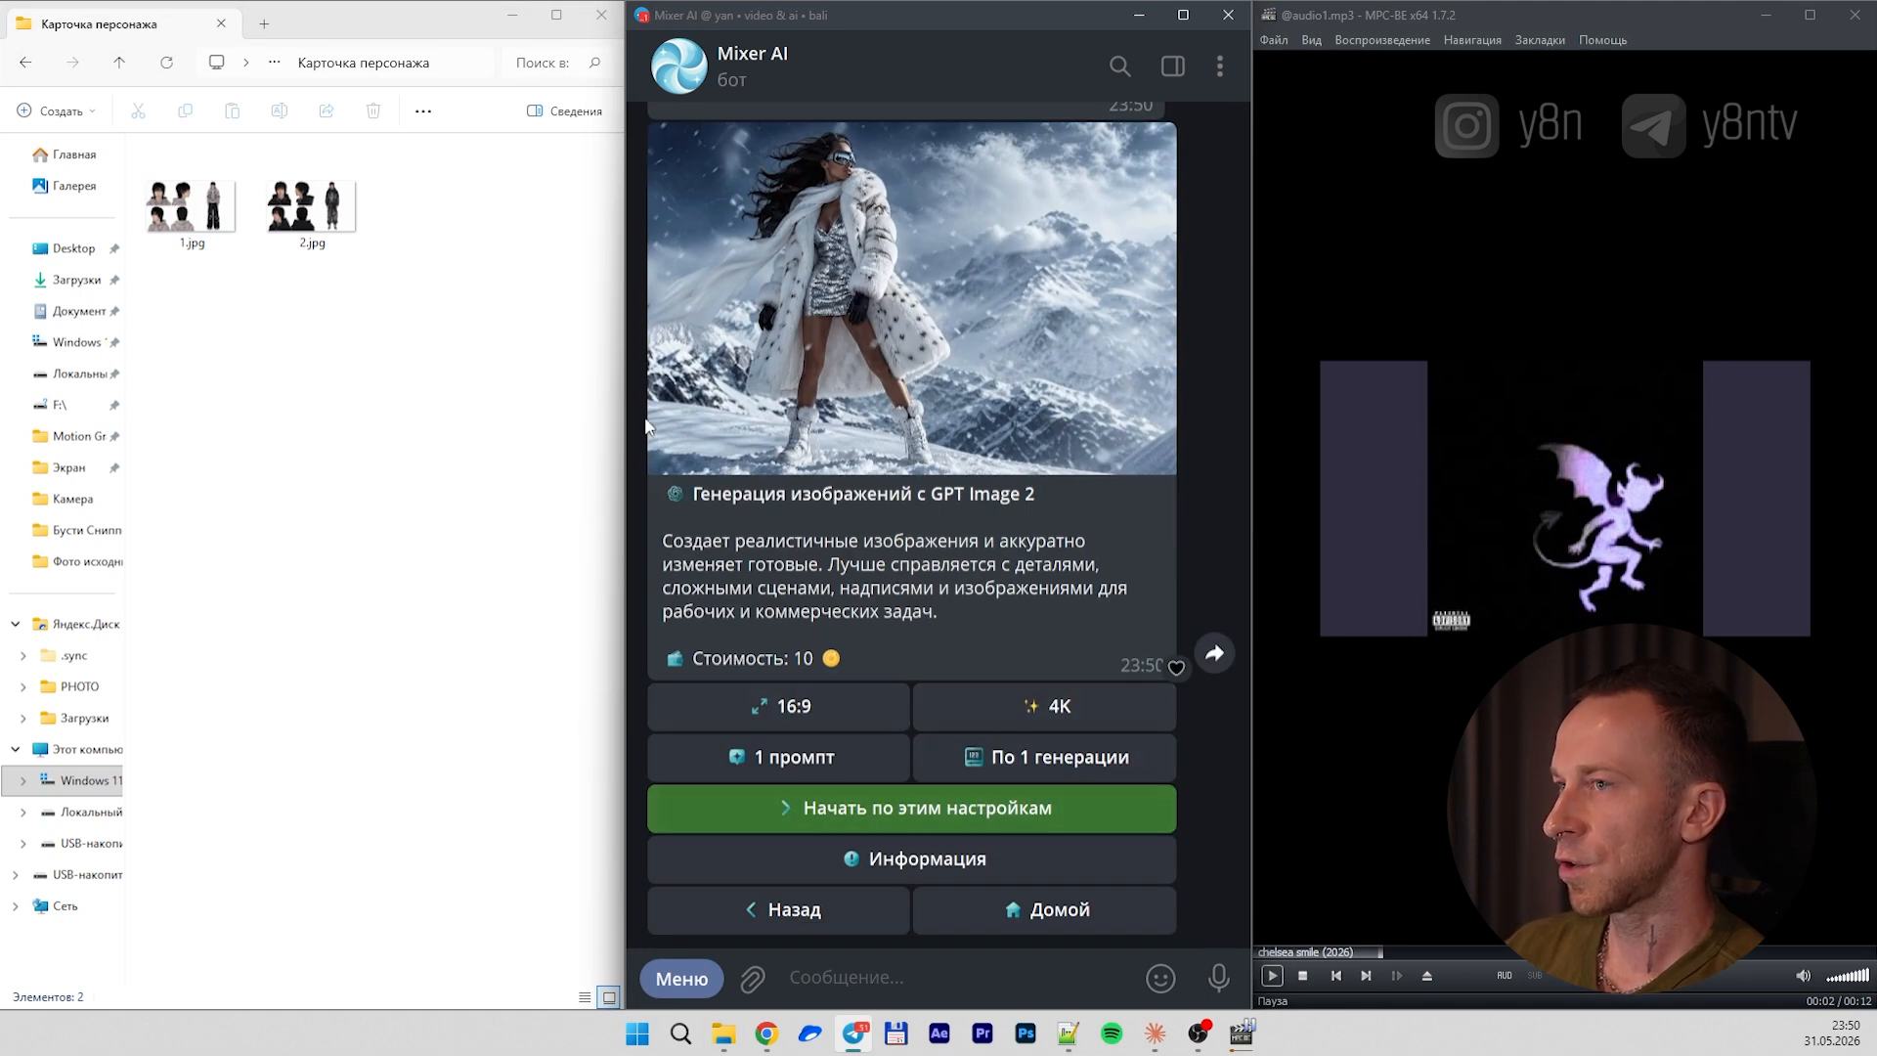
click(293, 338)
Send the bot character card 1.jpg together with both Локация Станция images as references
drag(200, 220, 934, 724)
click(119, 61)
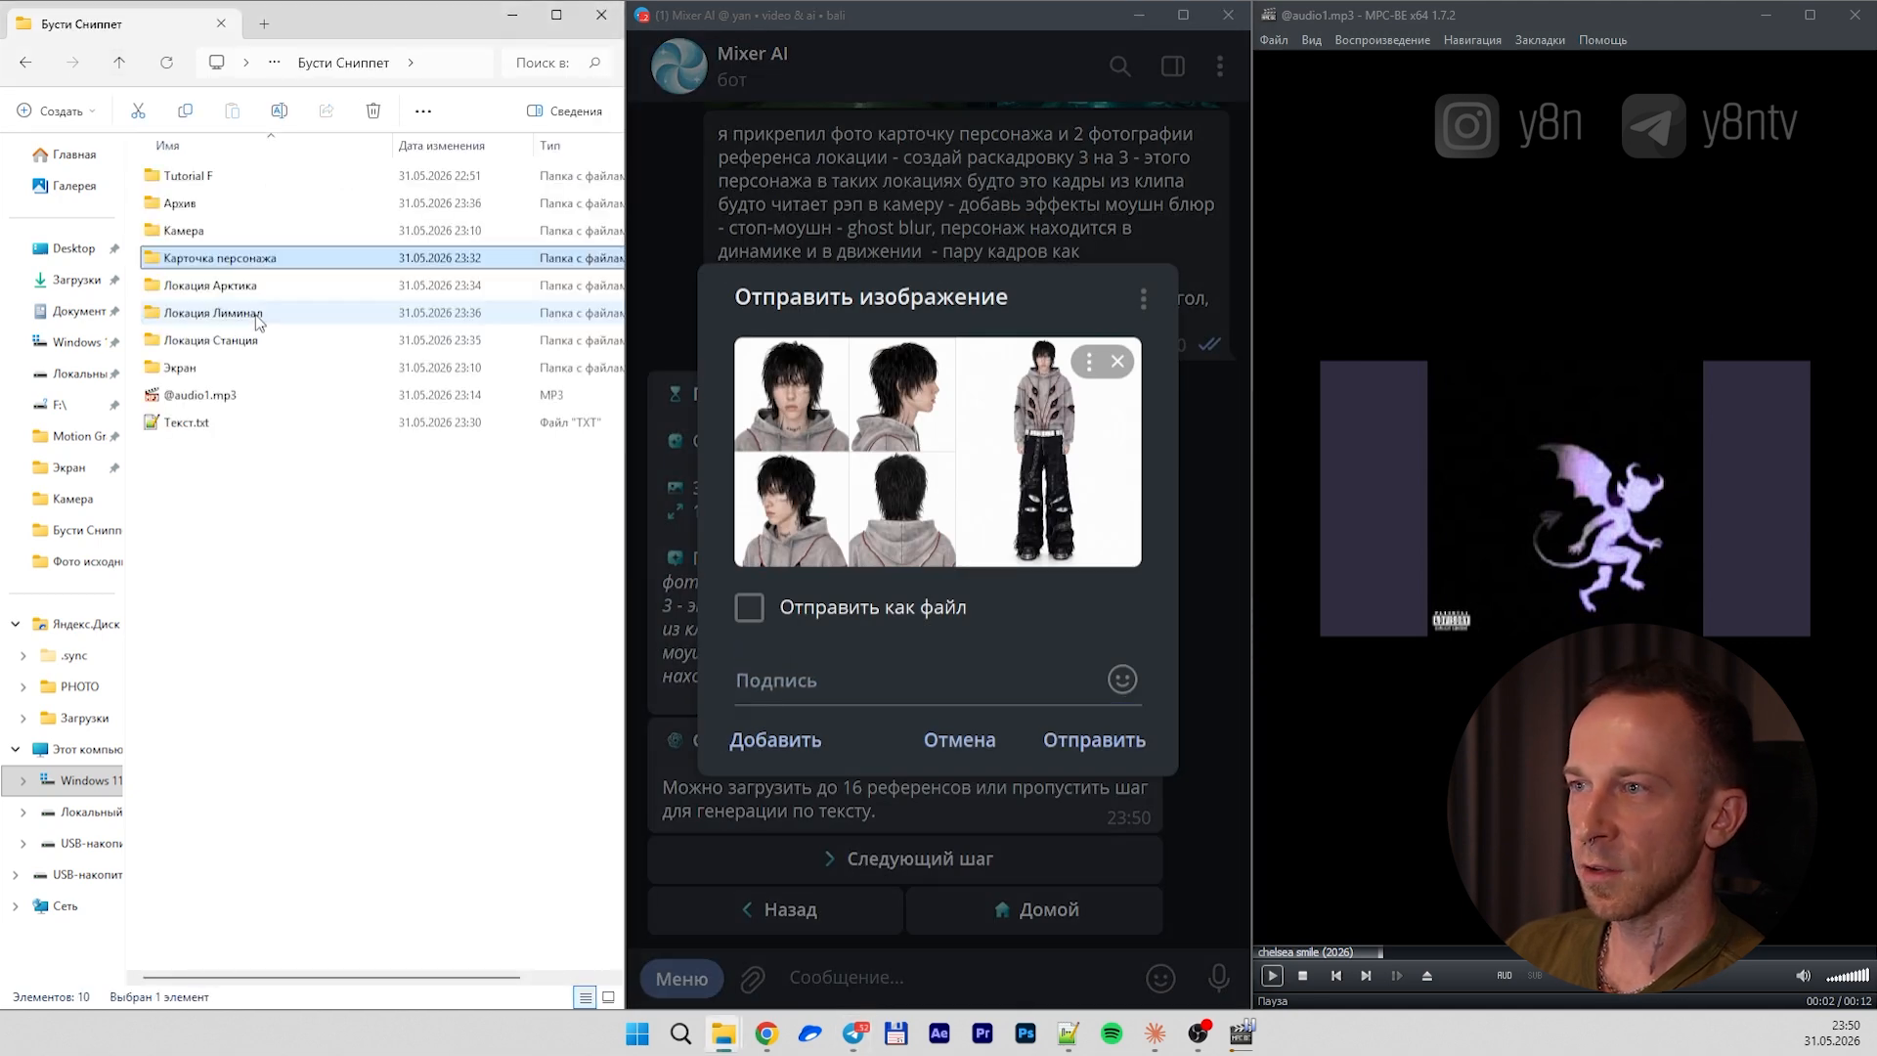
double_click(256, 340)
drag(430, 375, 171, 132)
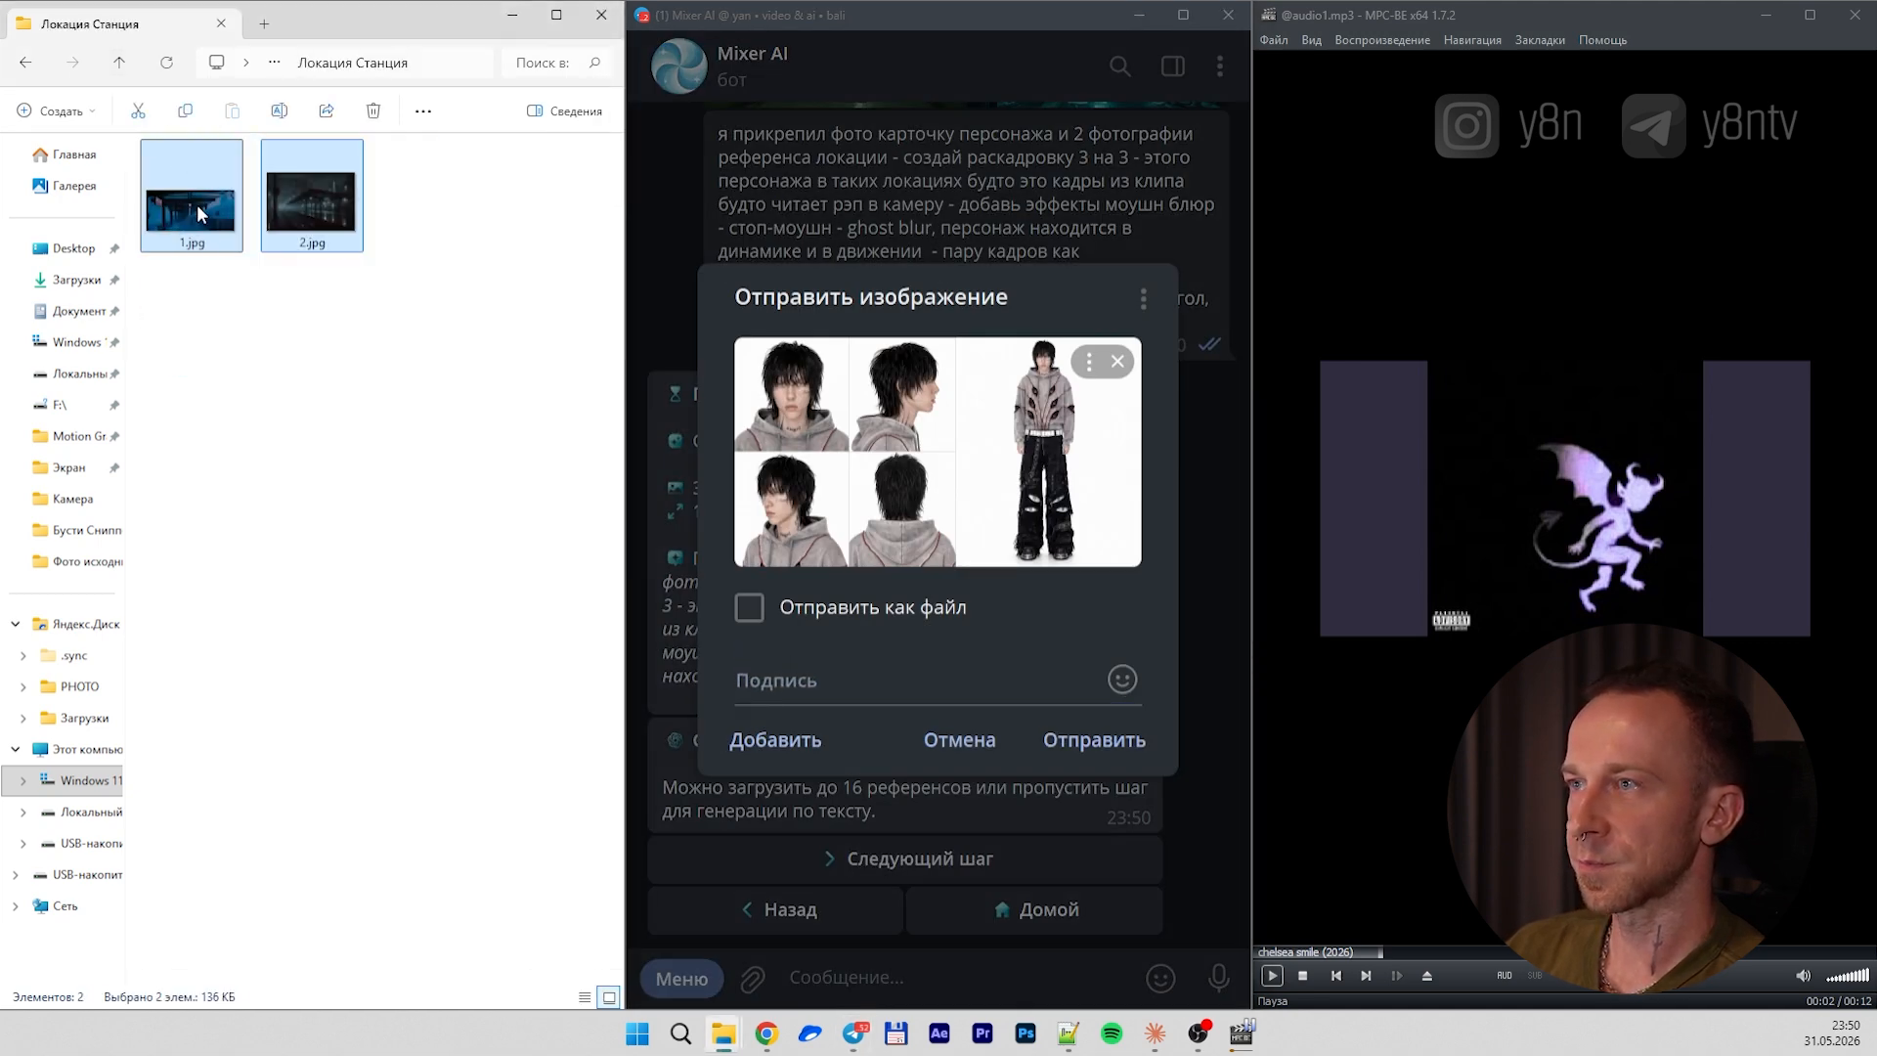
drag(200, 214, 851, 536)
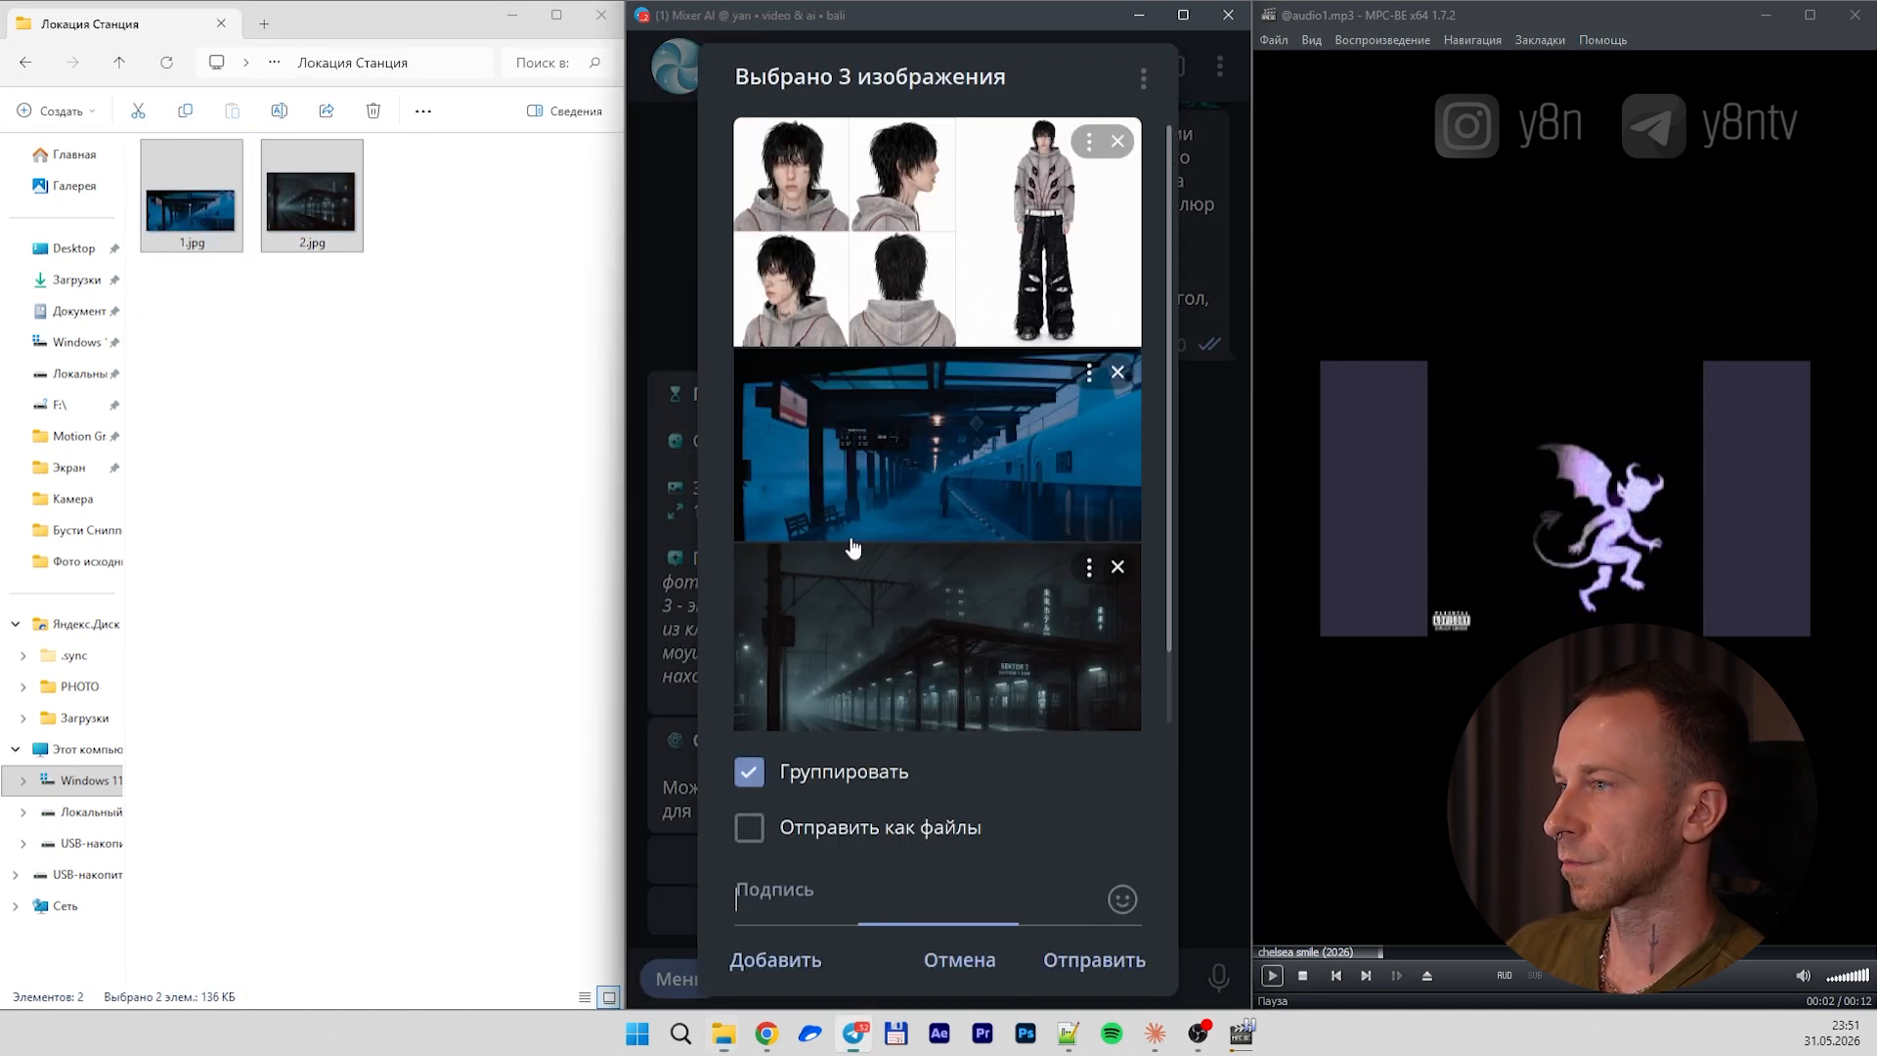
click(1079, 961)
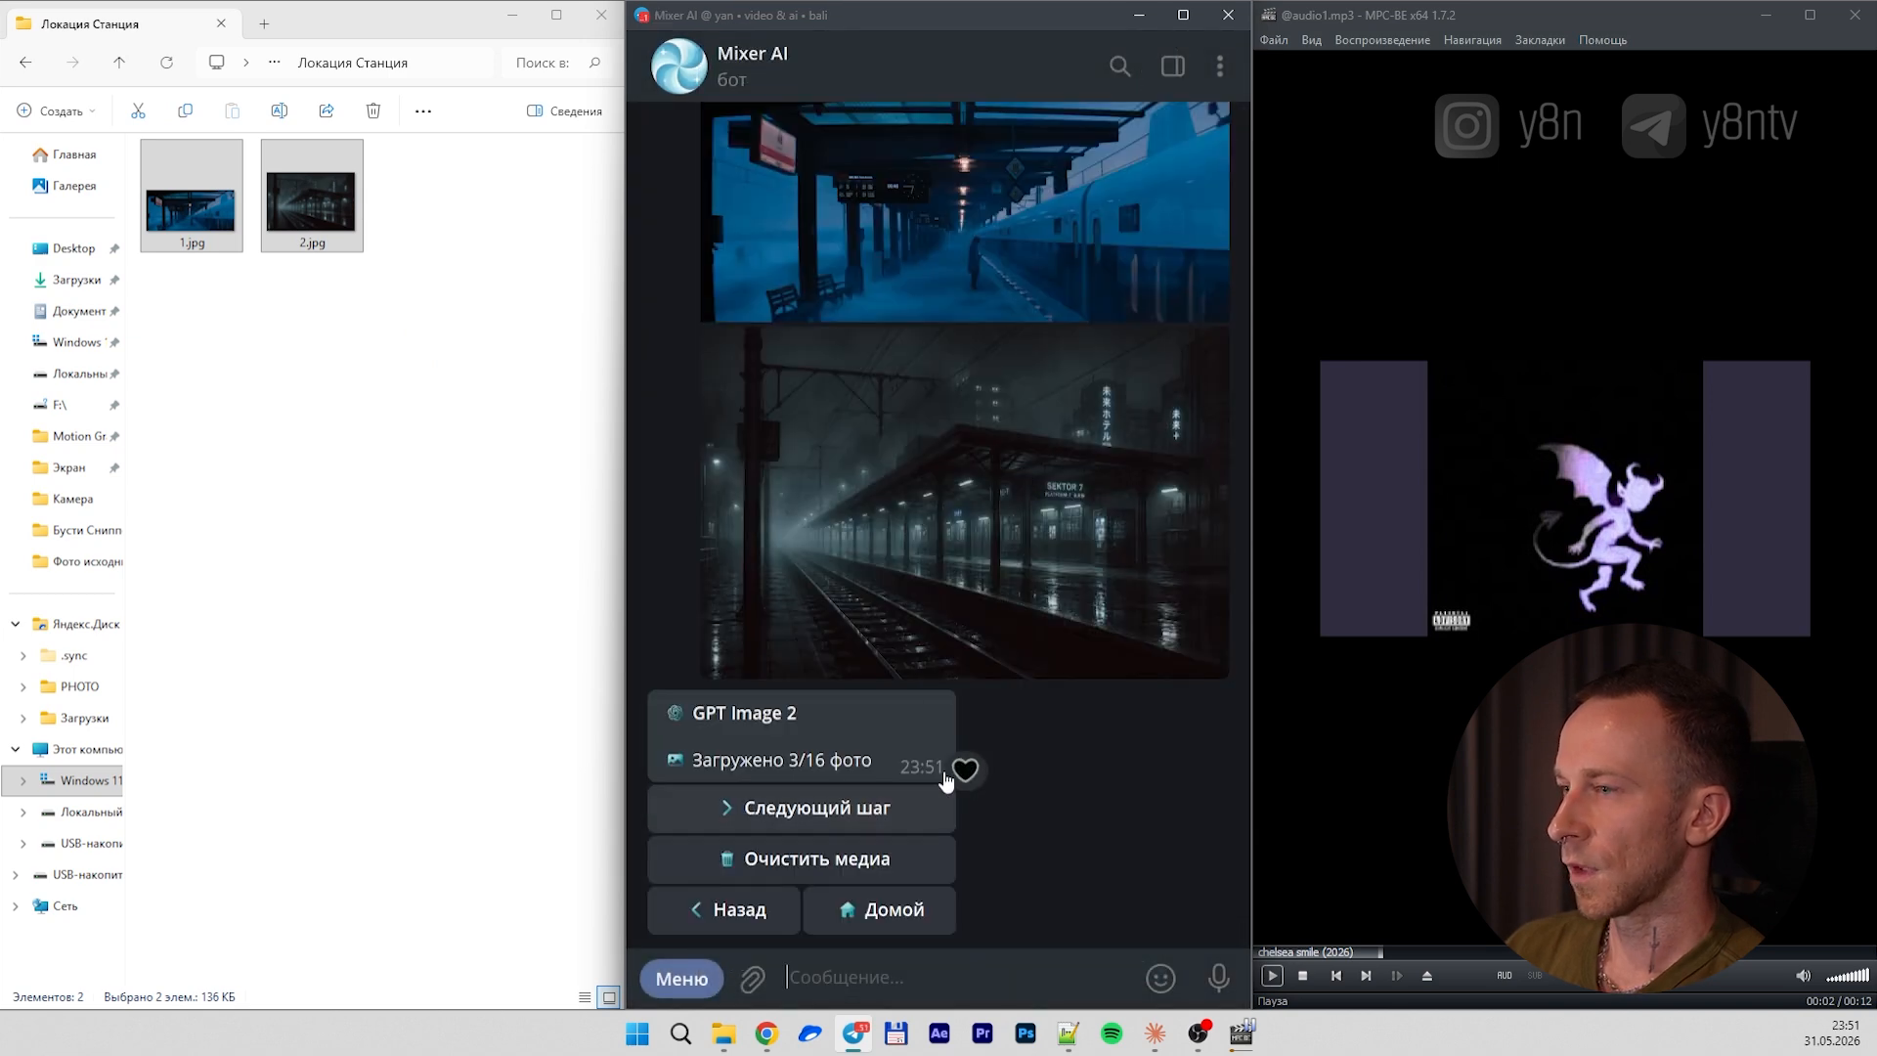
Continue to the prompt stage and paste the storyboard prompt with the location reference count changed to 2
click(939, 804)
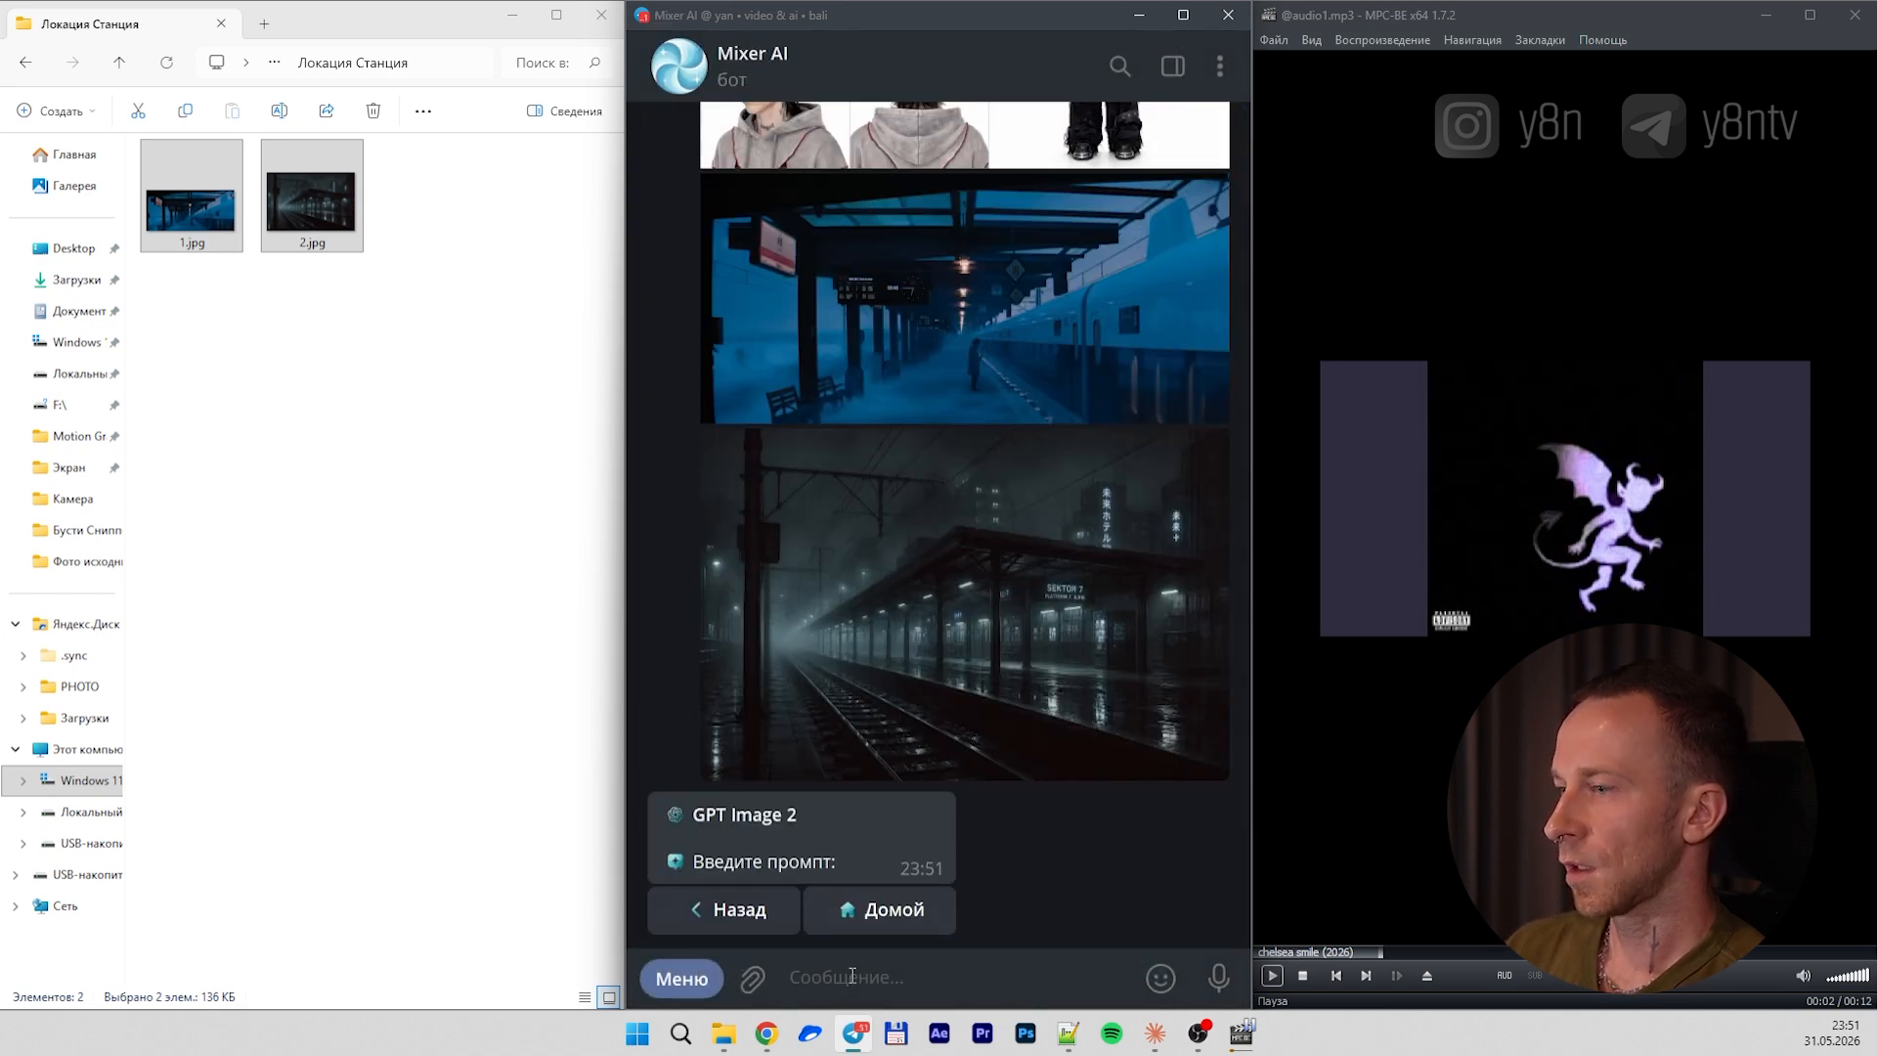
key(ctrl+v)
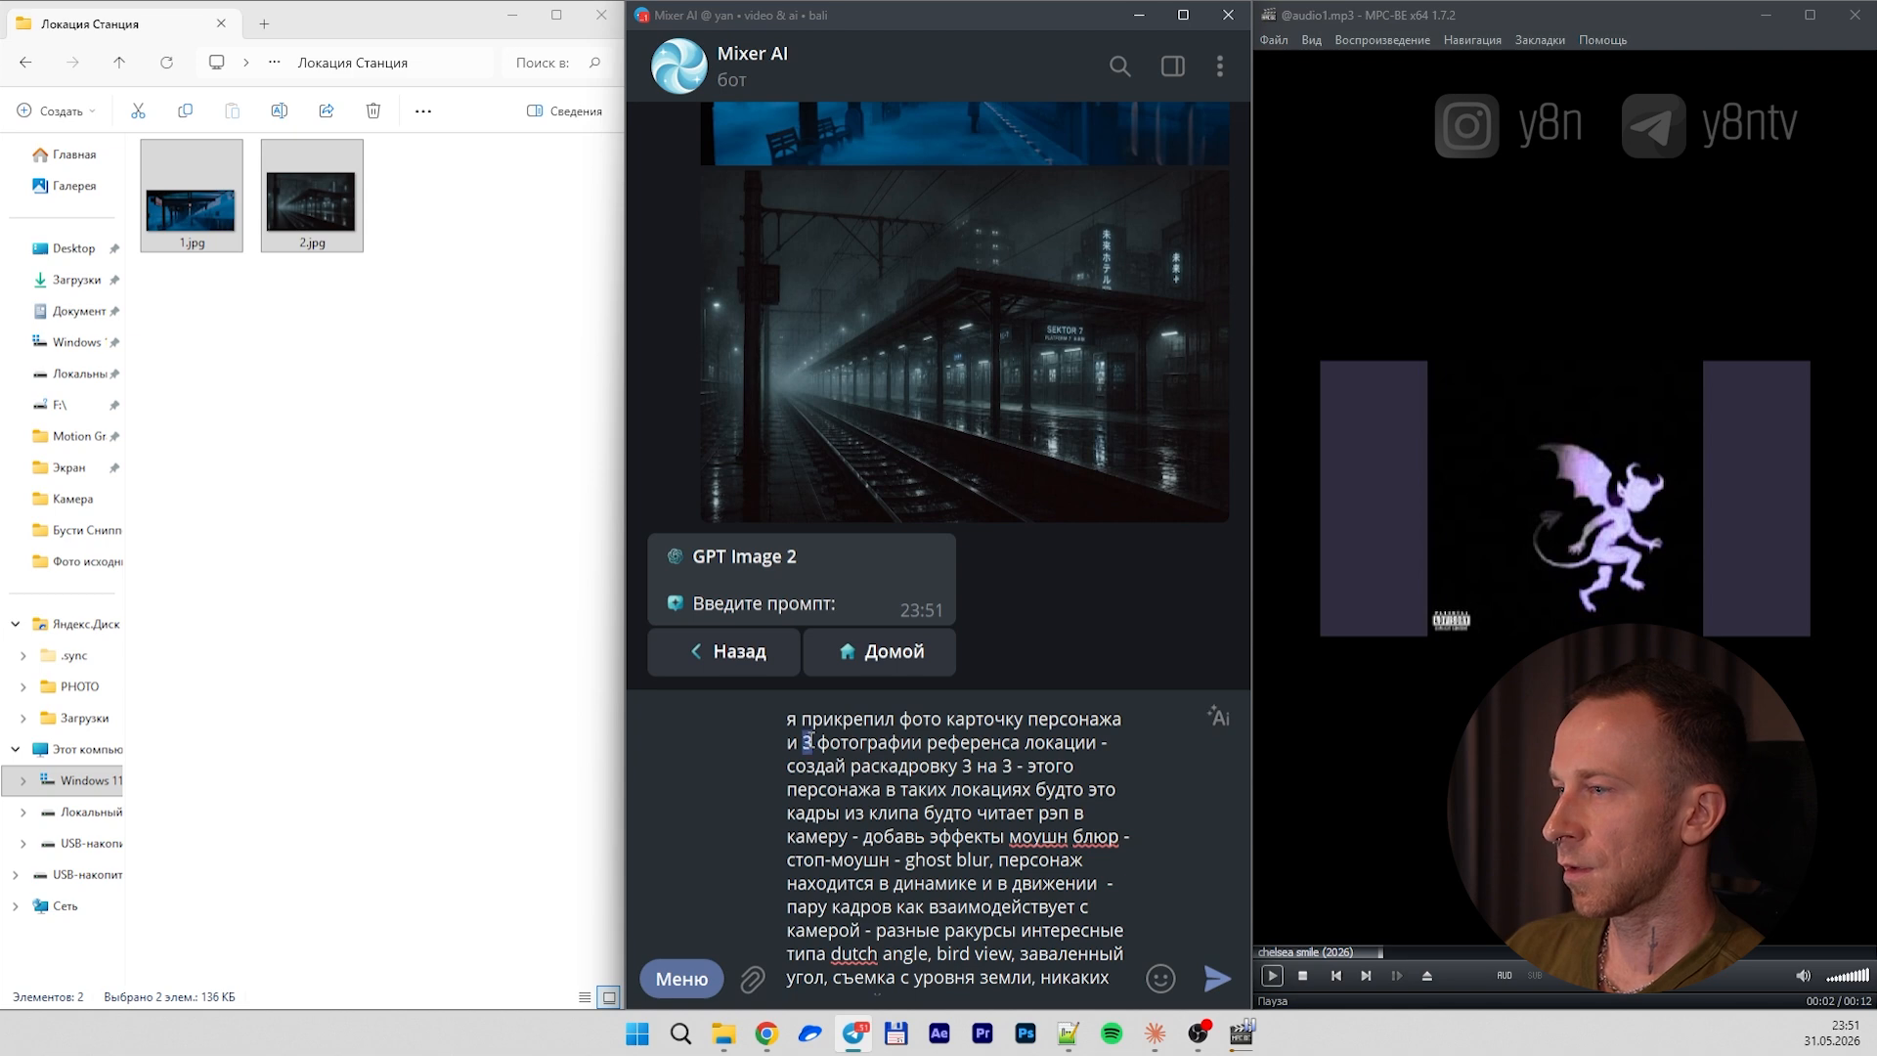
scroll(991, 834, down, 1)
scroll(1041, 787, up, 1)
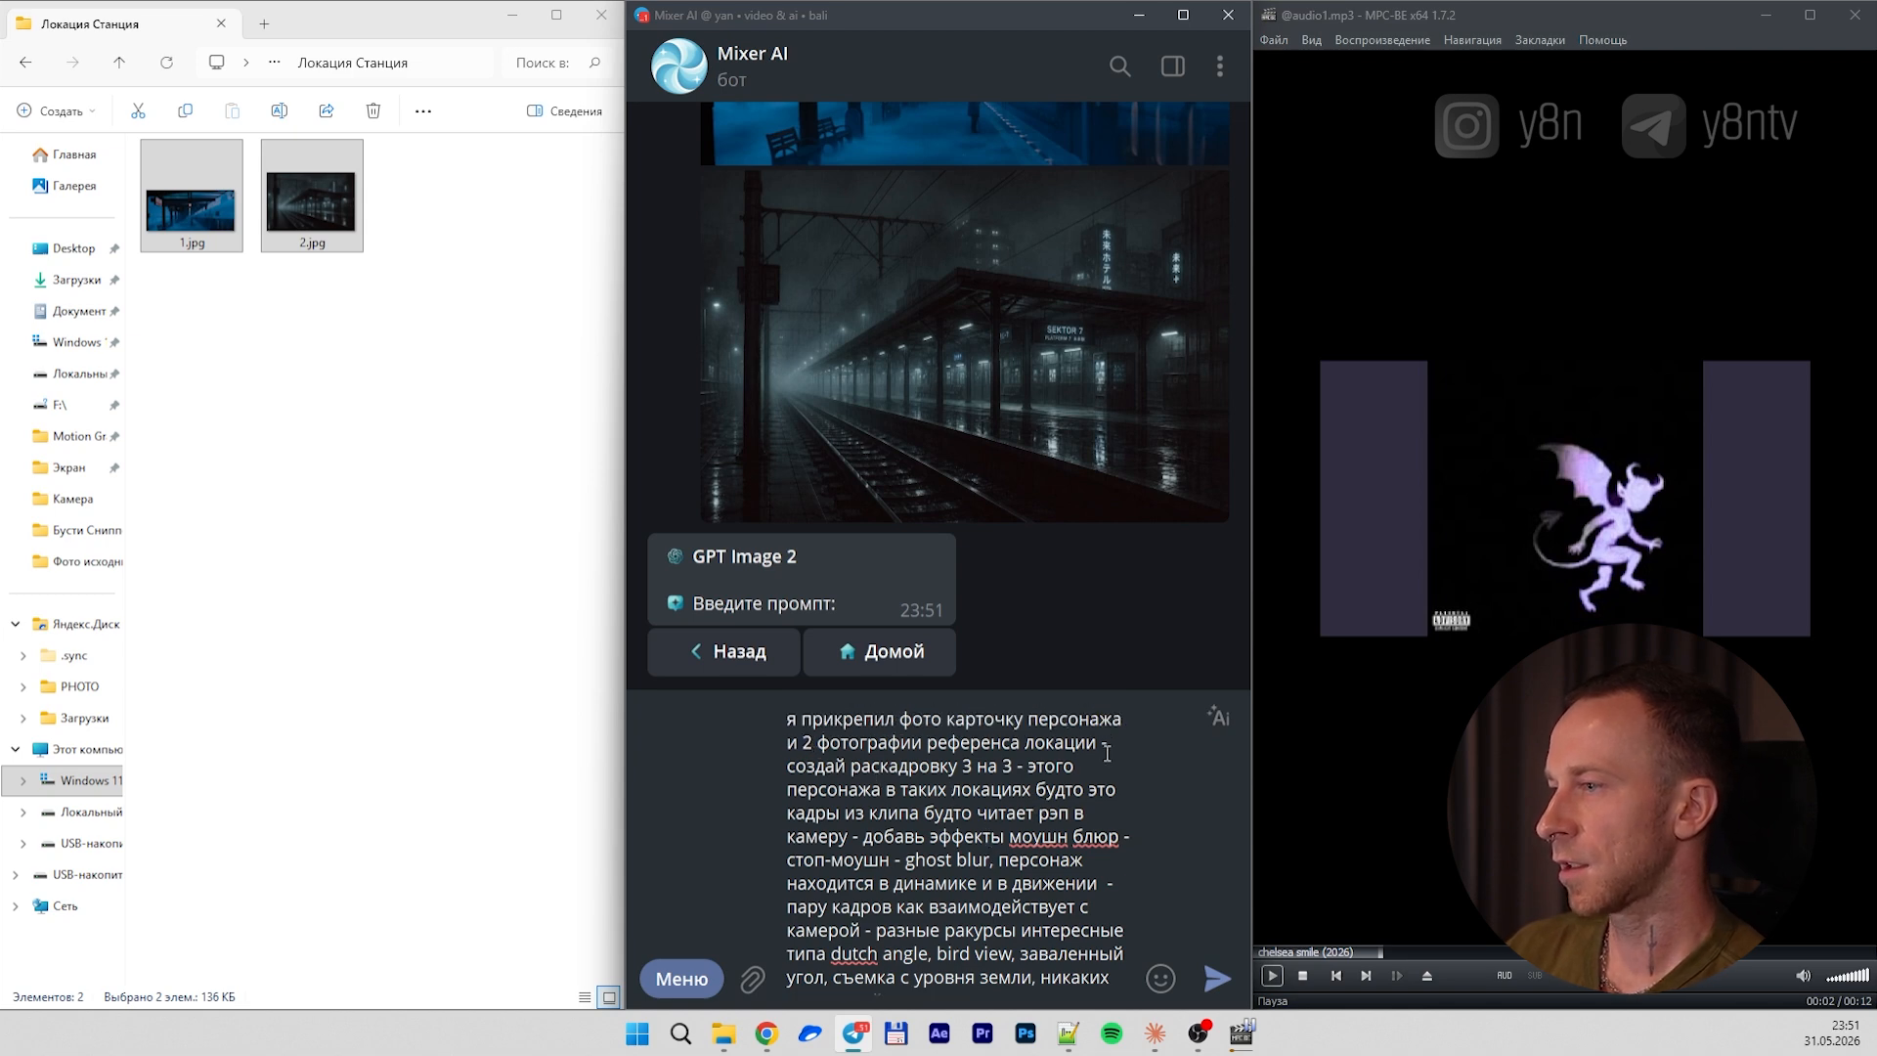
Add "(не копируй в точности локации - просто позаимствуй вайб ночной холодной станции)" after "референса локации", send the prompt and launch the generation
text((не )
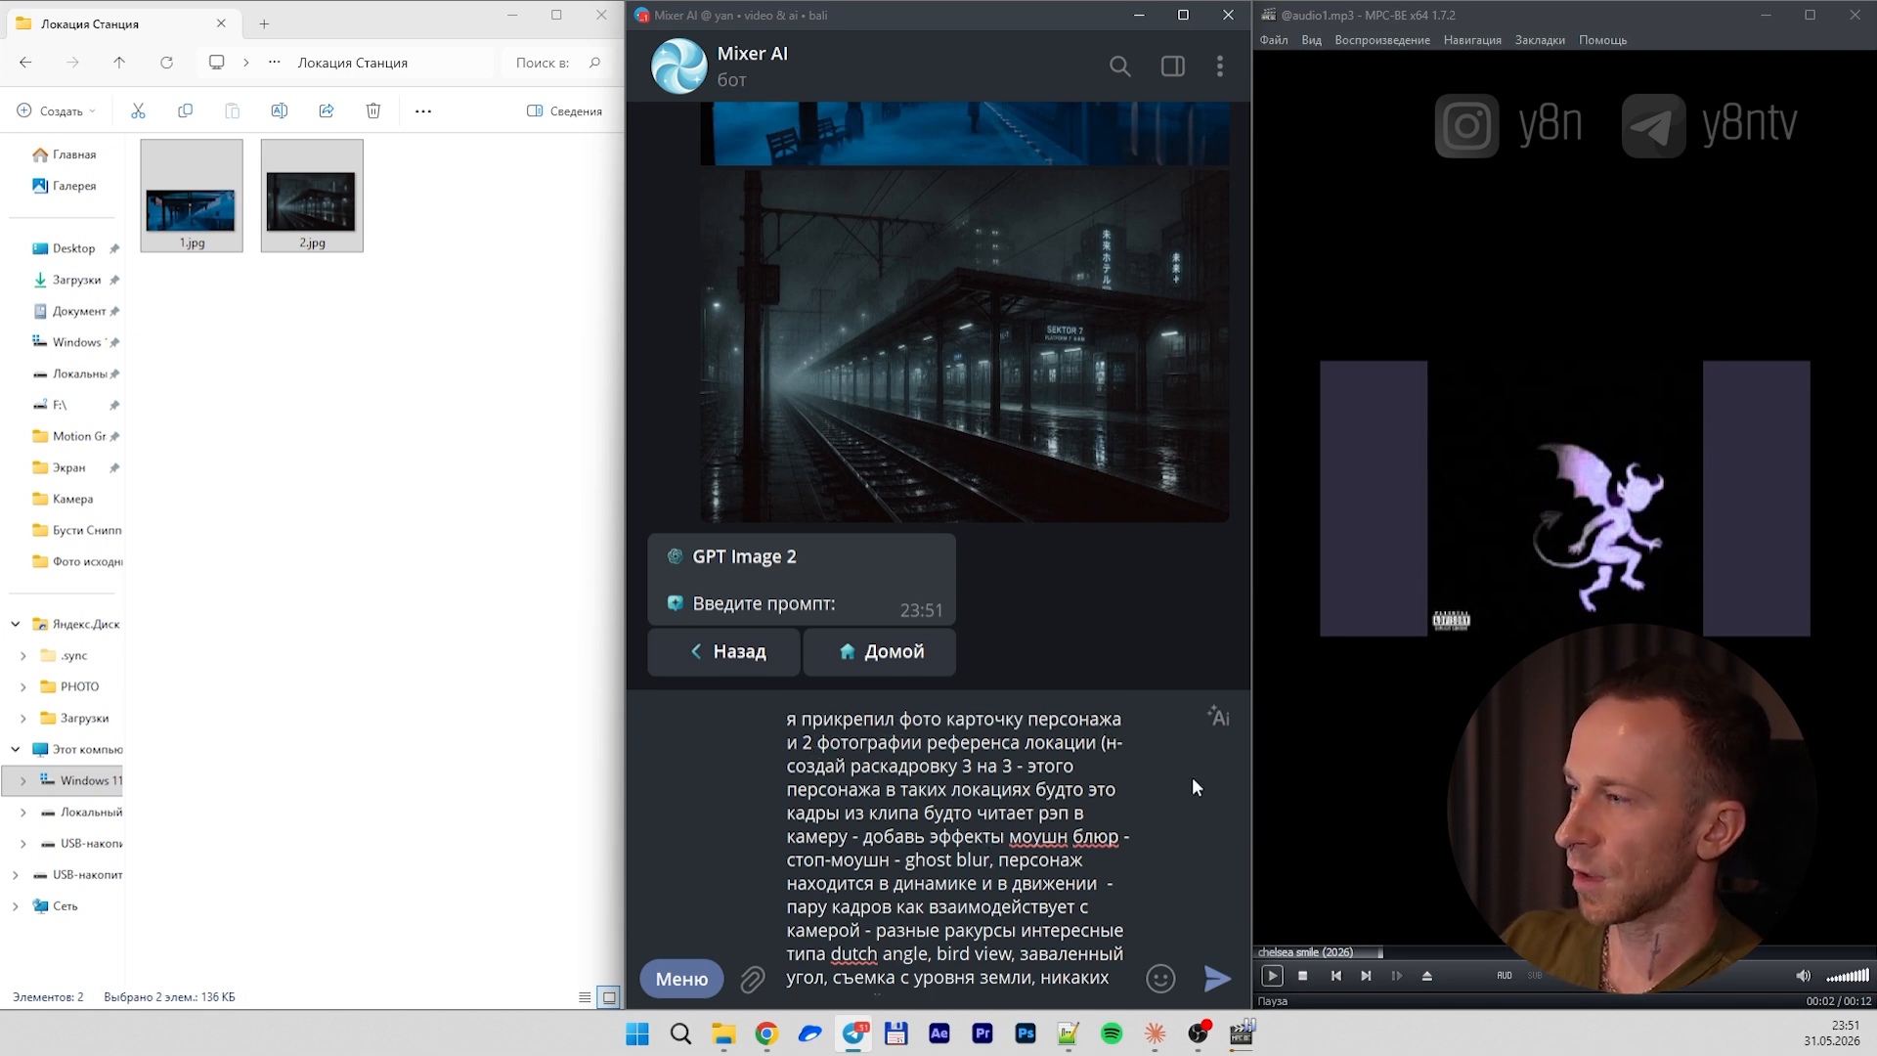
text(копируй в точности локации - просто )
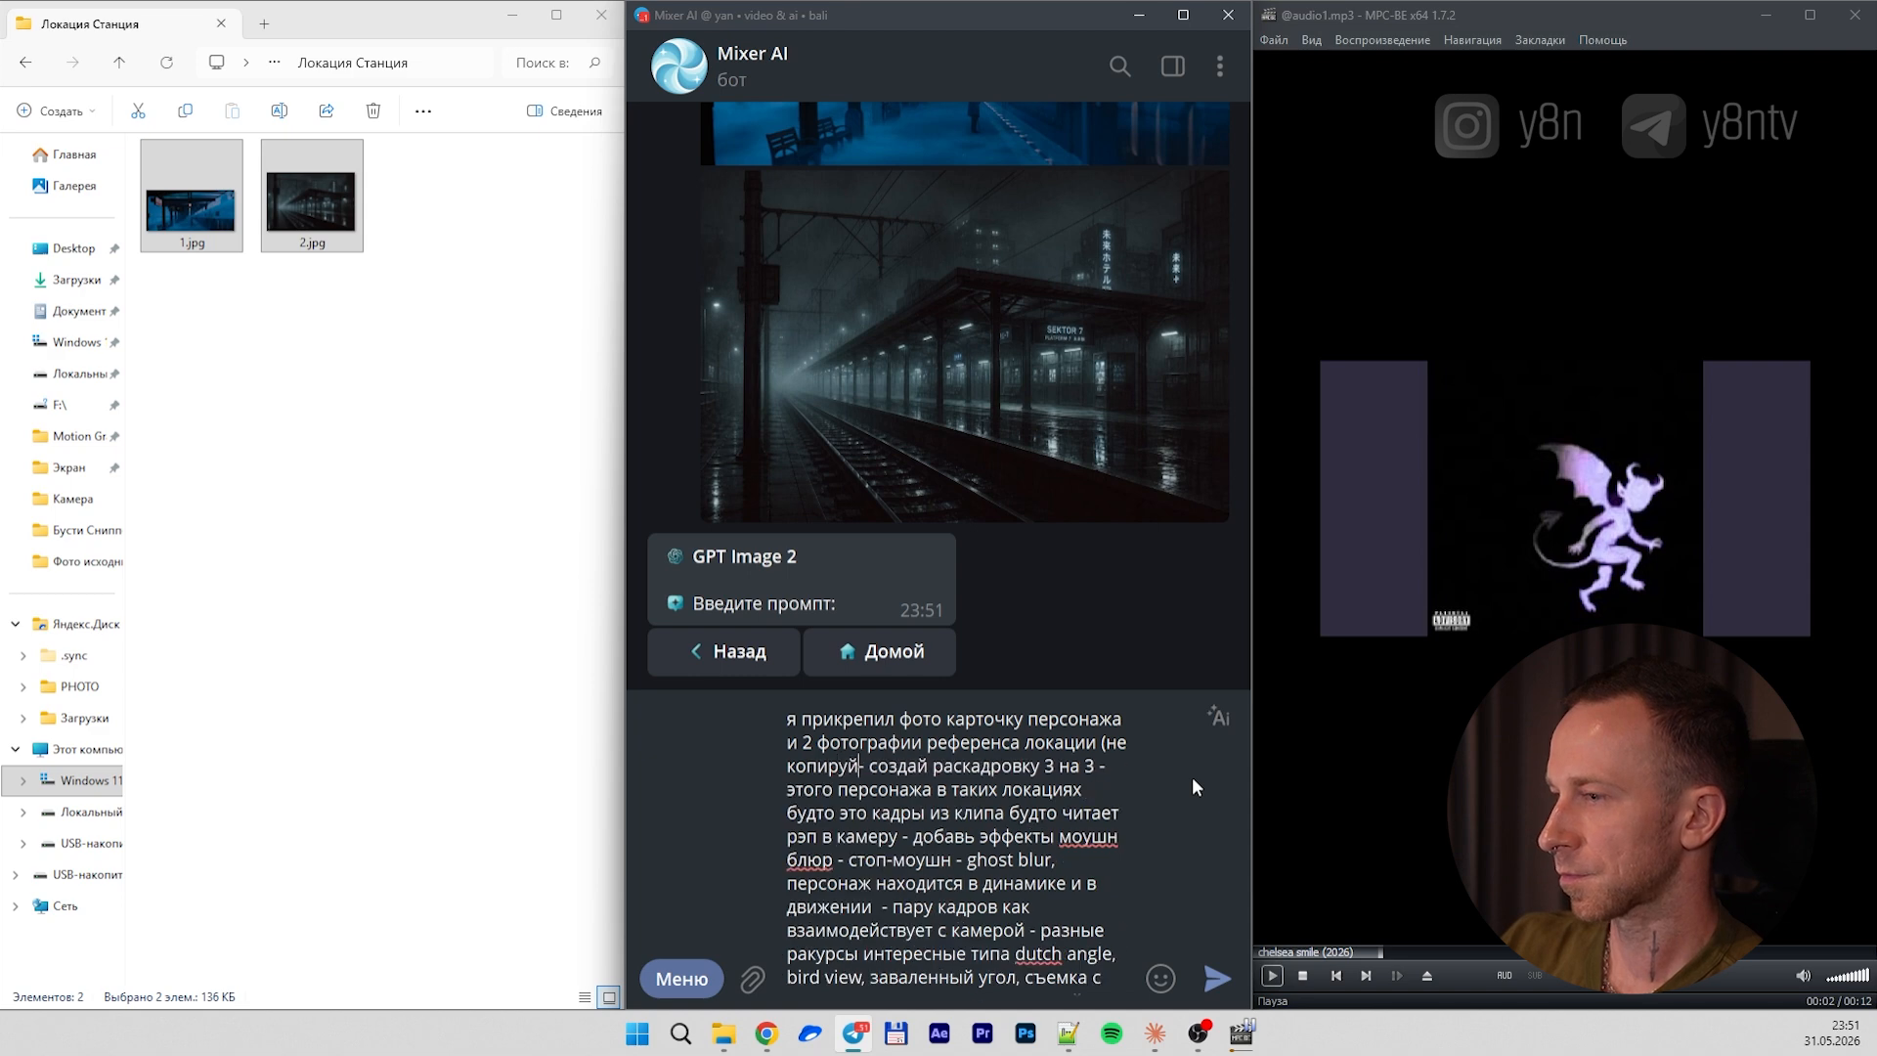
text(по)
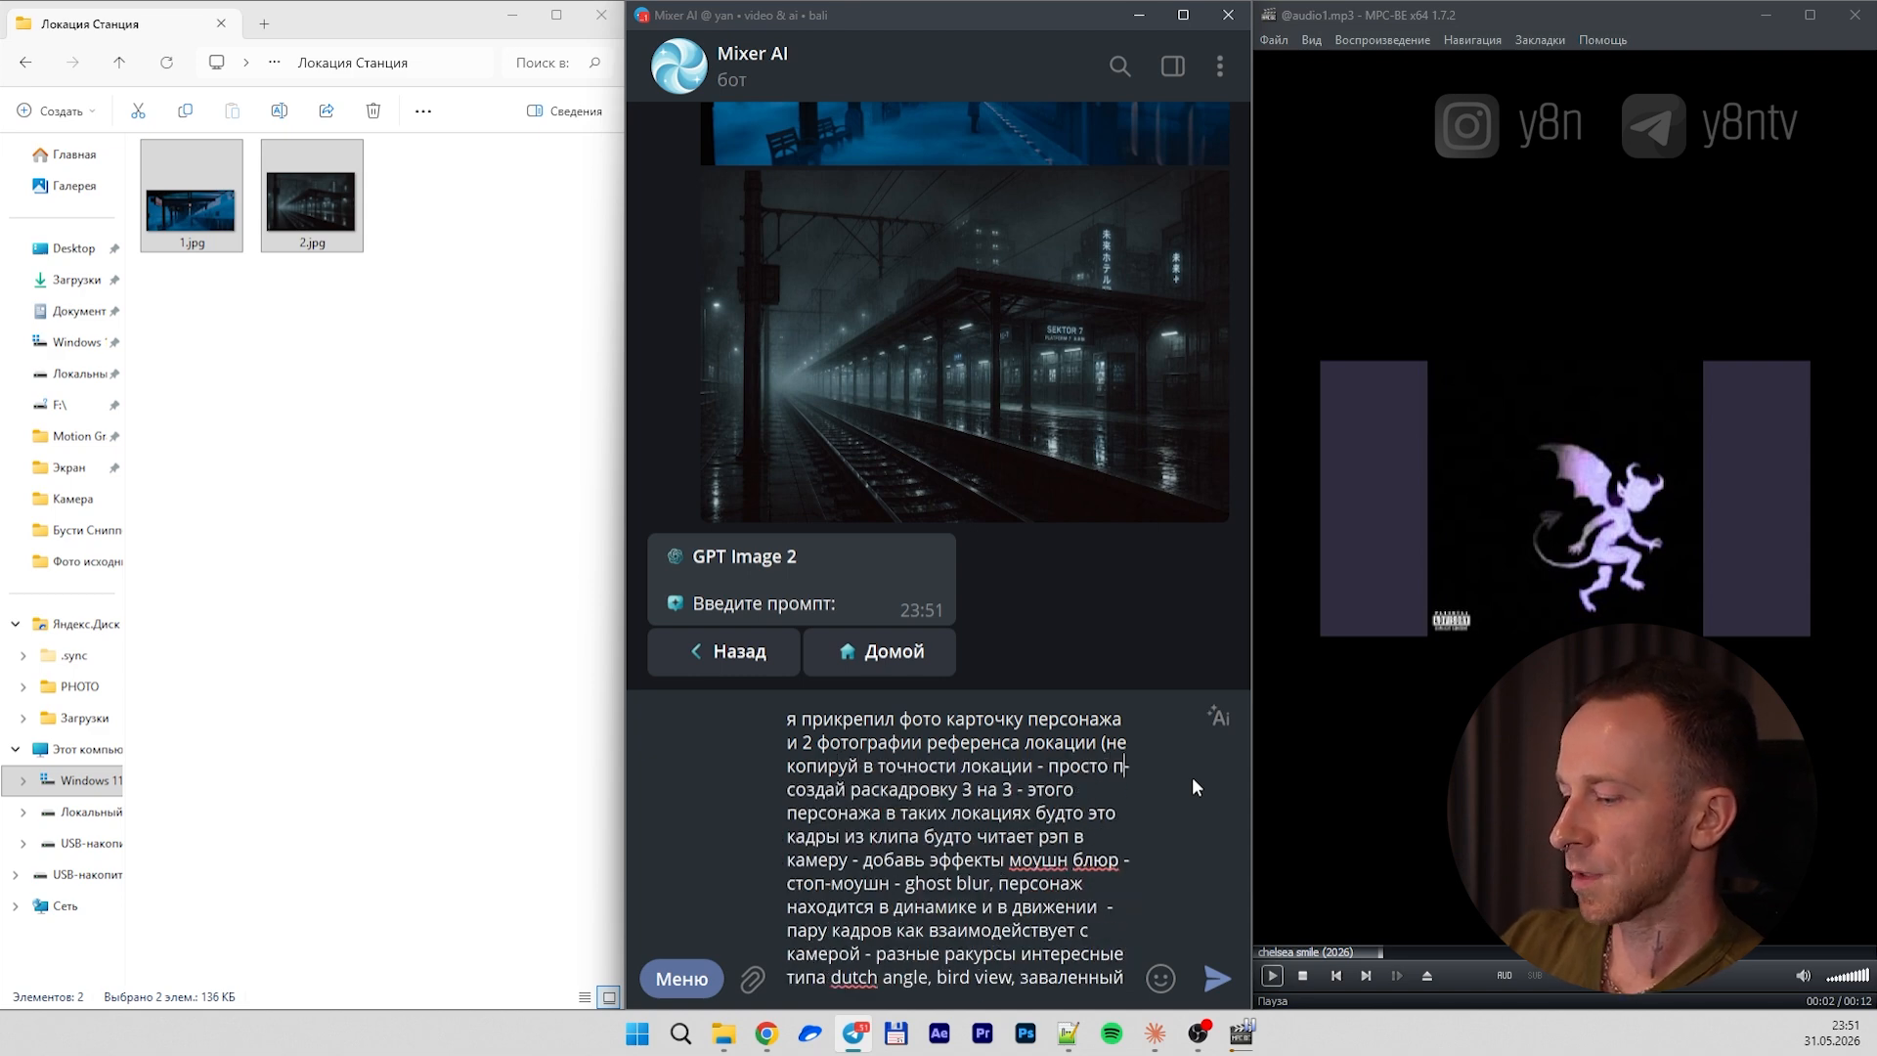
text(заимствуй вайб ночной холо)
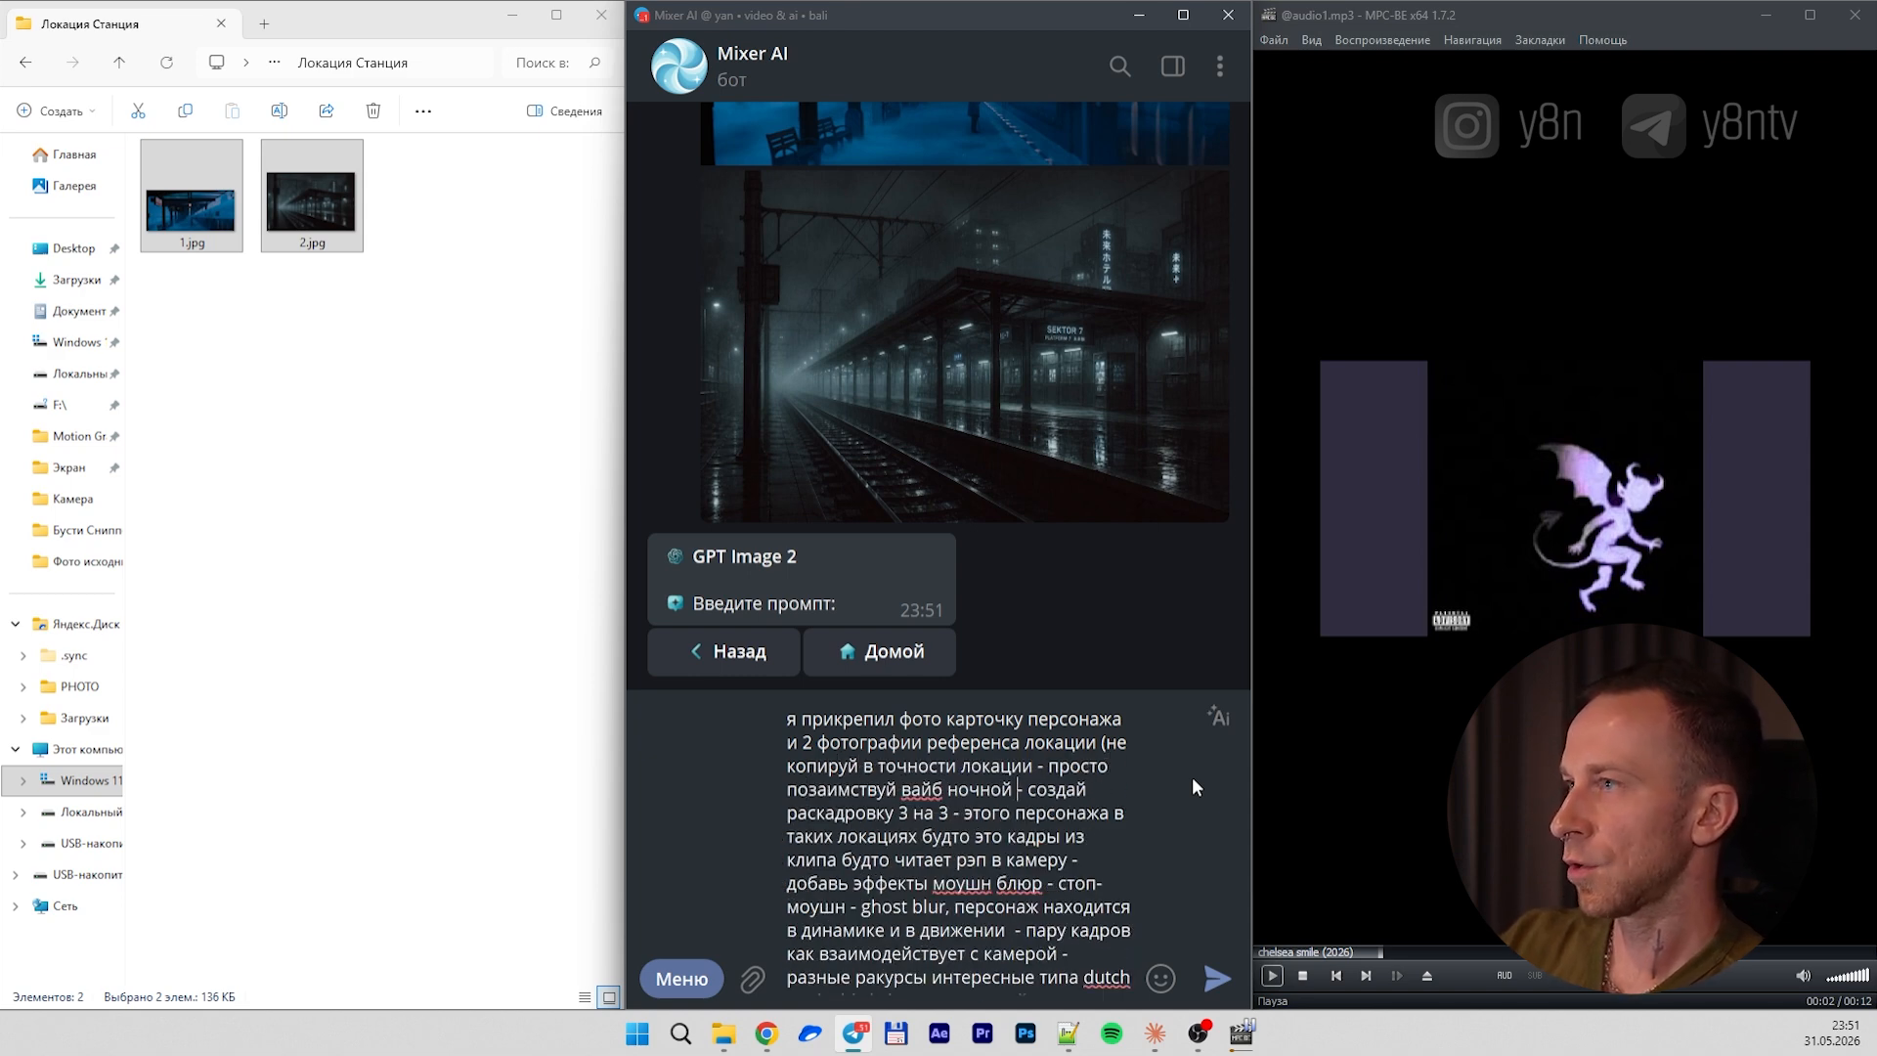
text(дной станции)
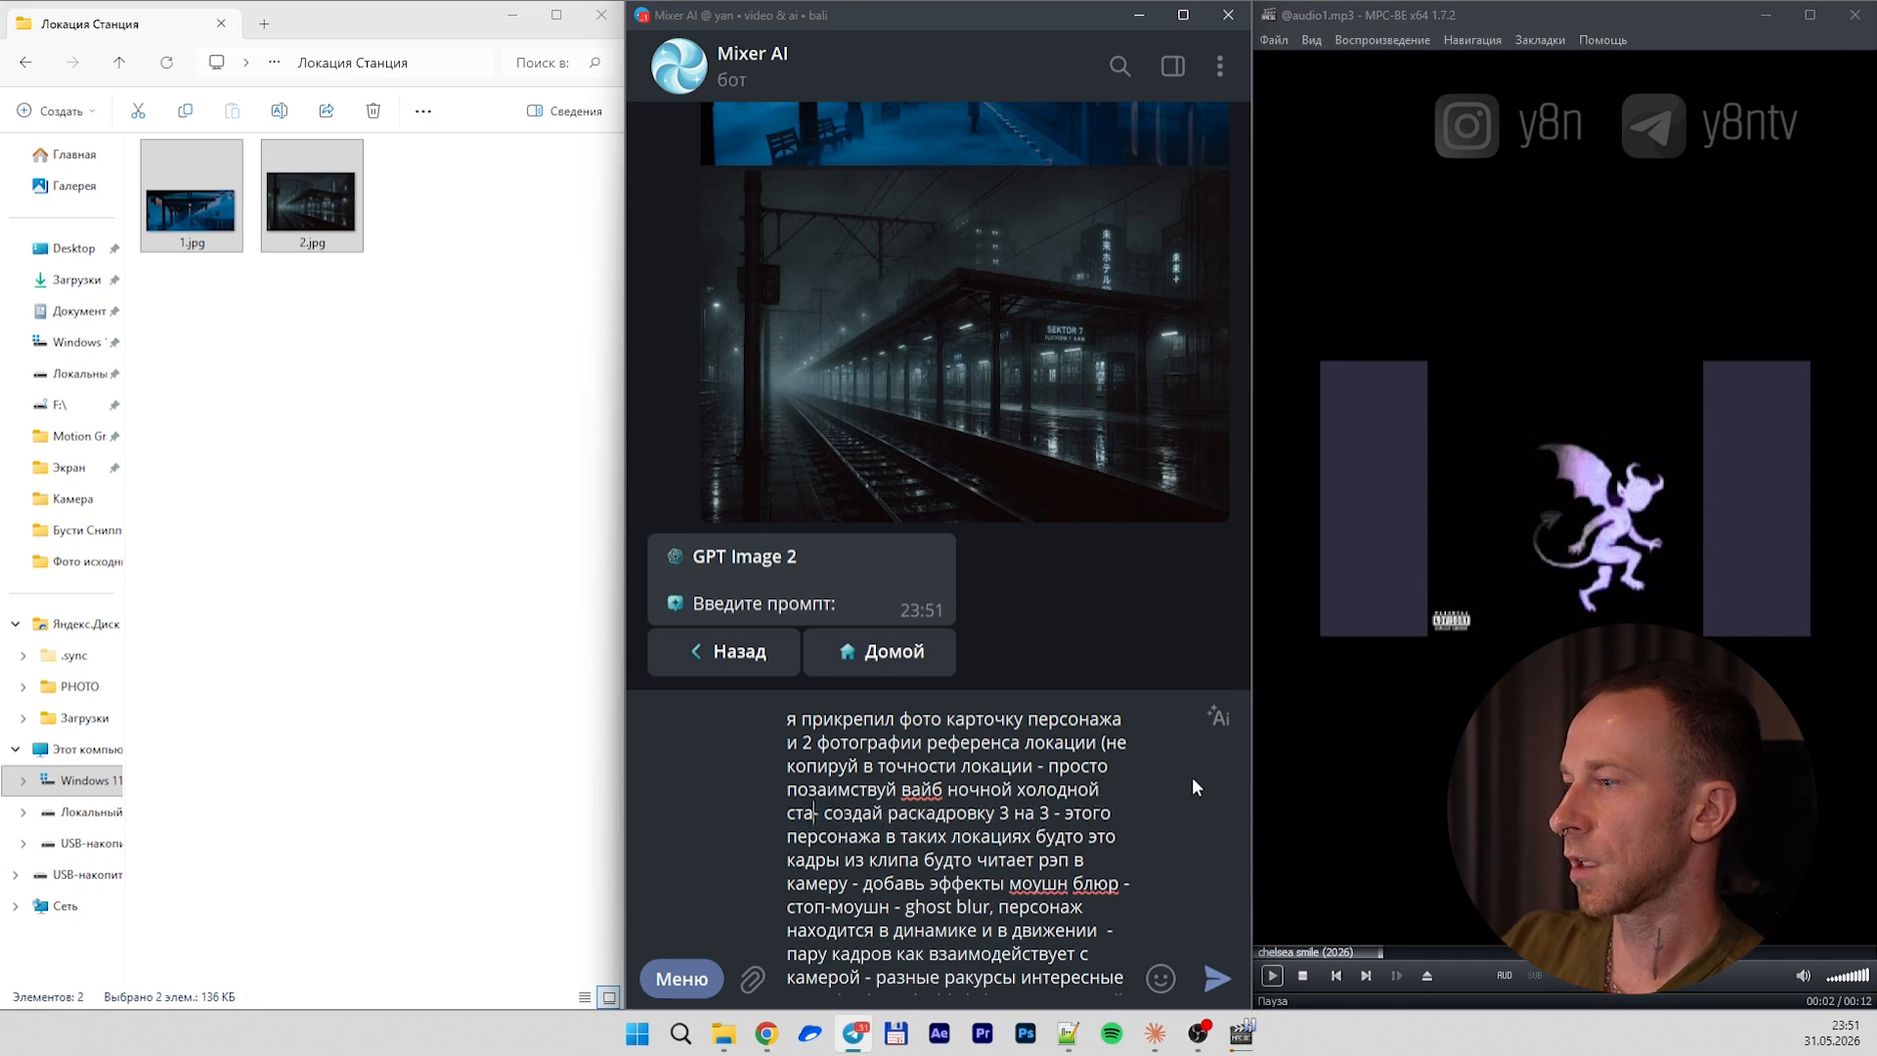
text())
key(Return)
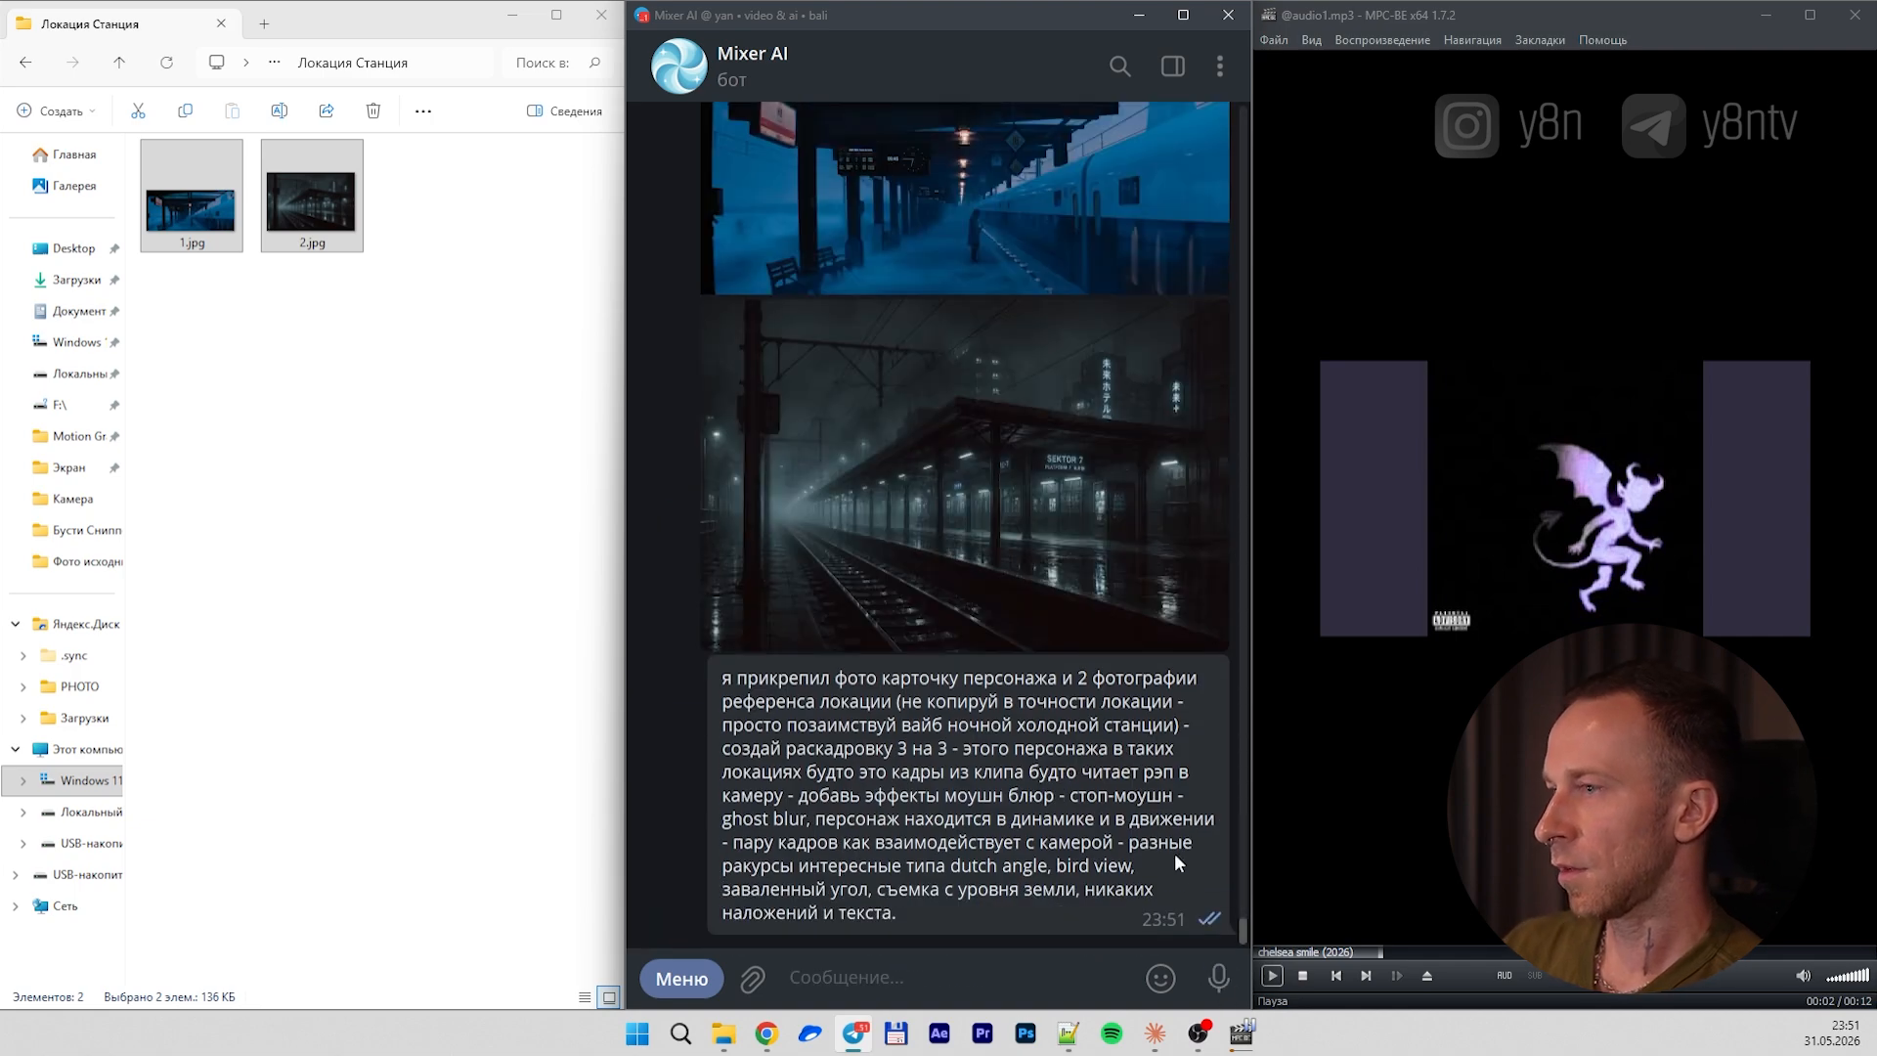
click(966, 826)
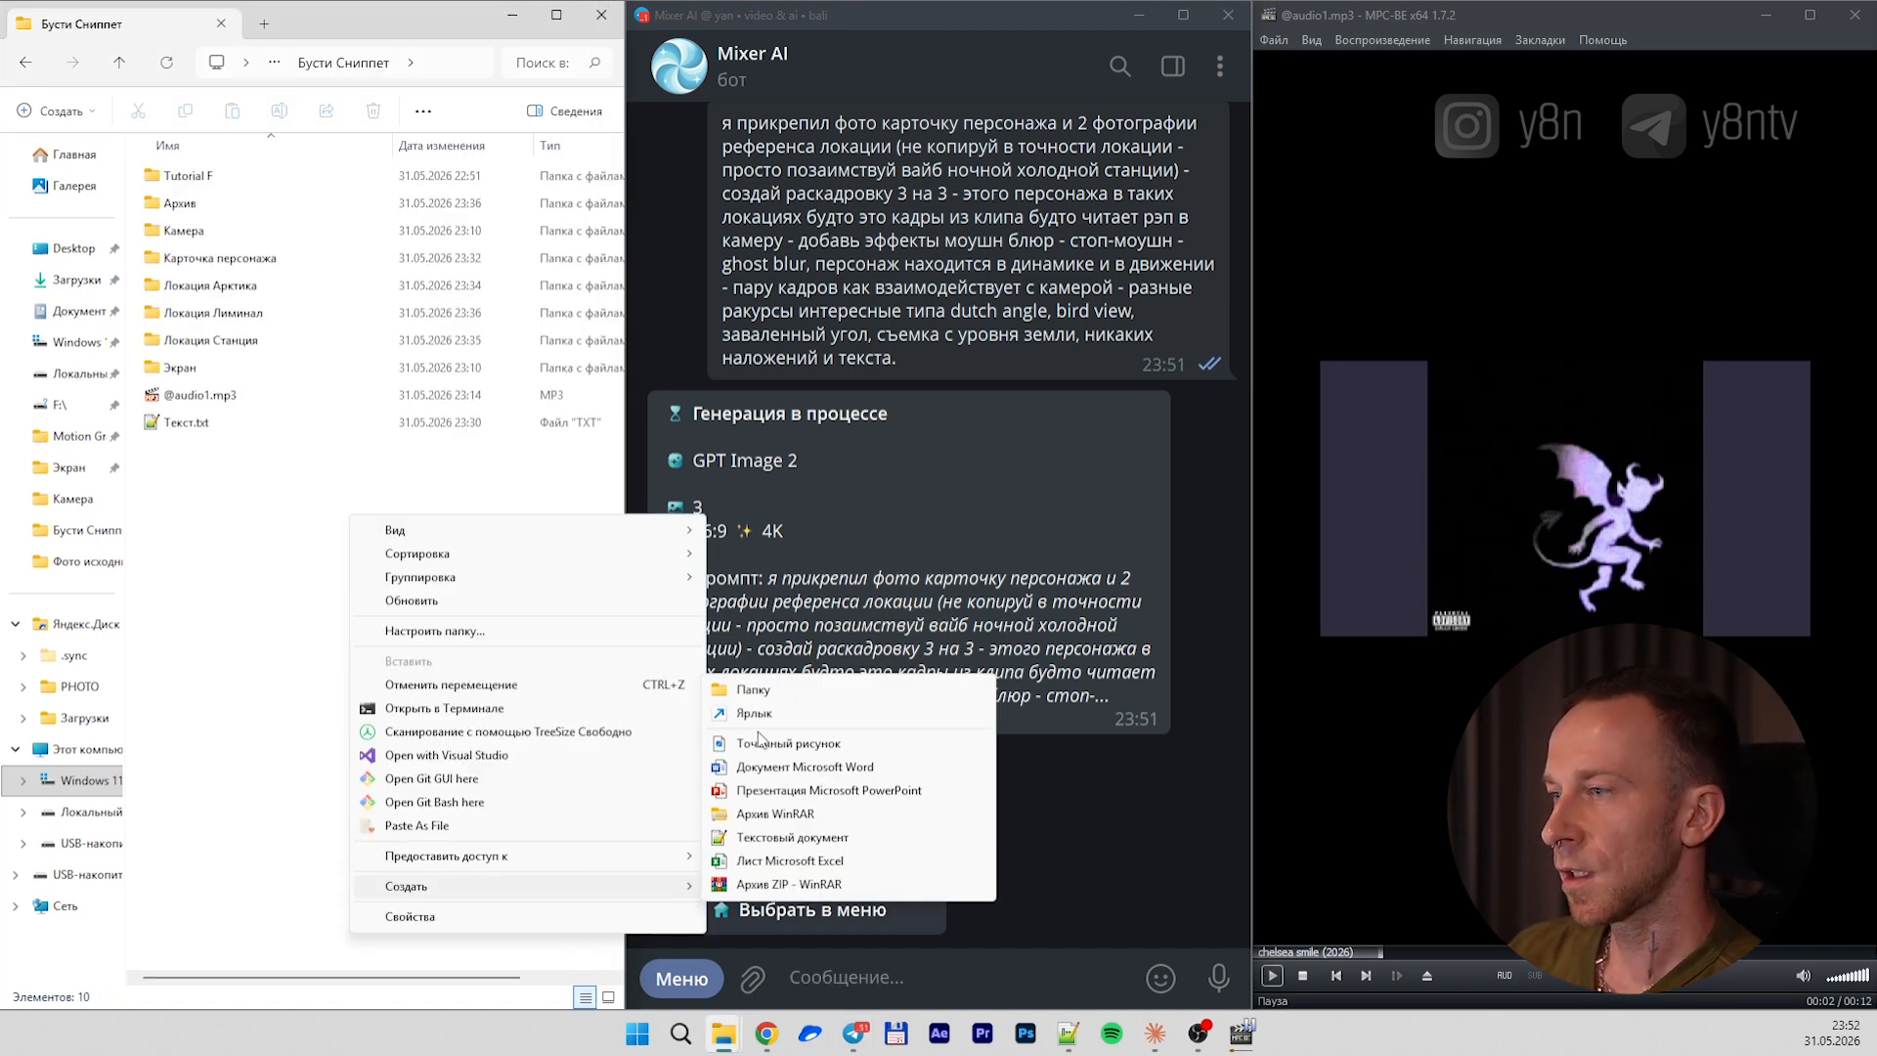
Create a 3 Раскадровка folder in Бусти Сниппет, and prefix the character card folder with 1 and the location folders with 2
click(753, 687)
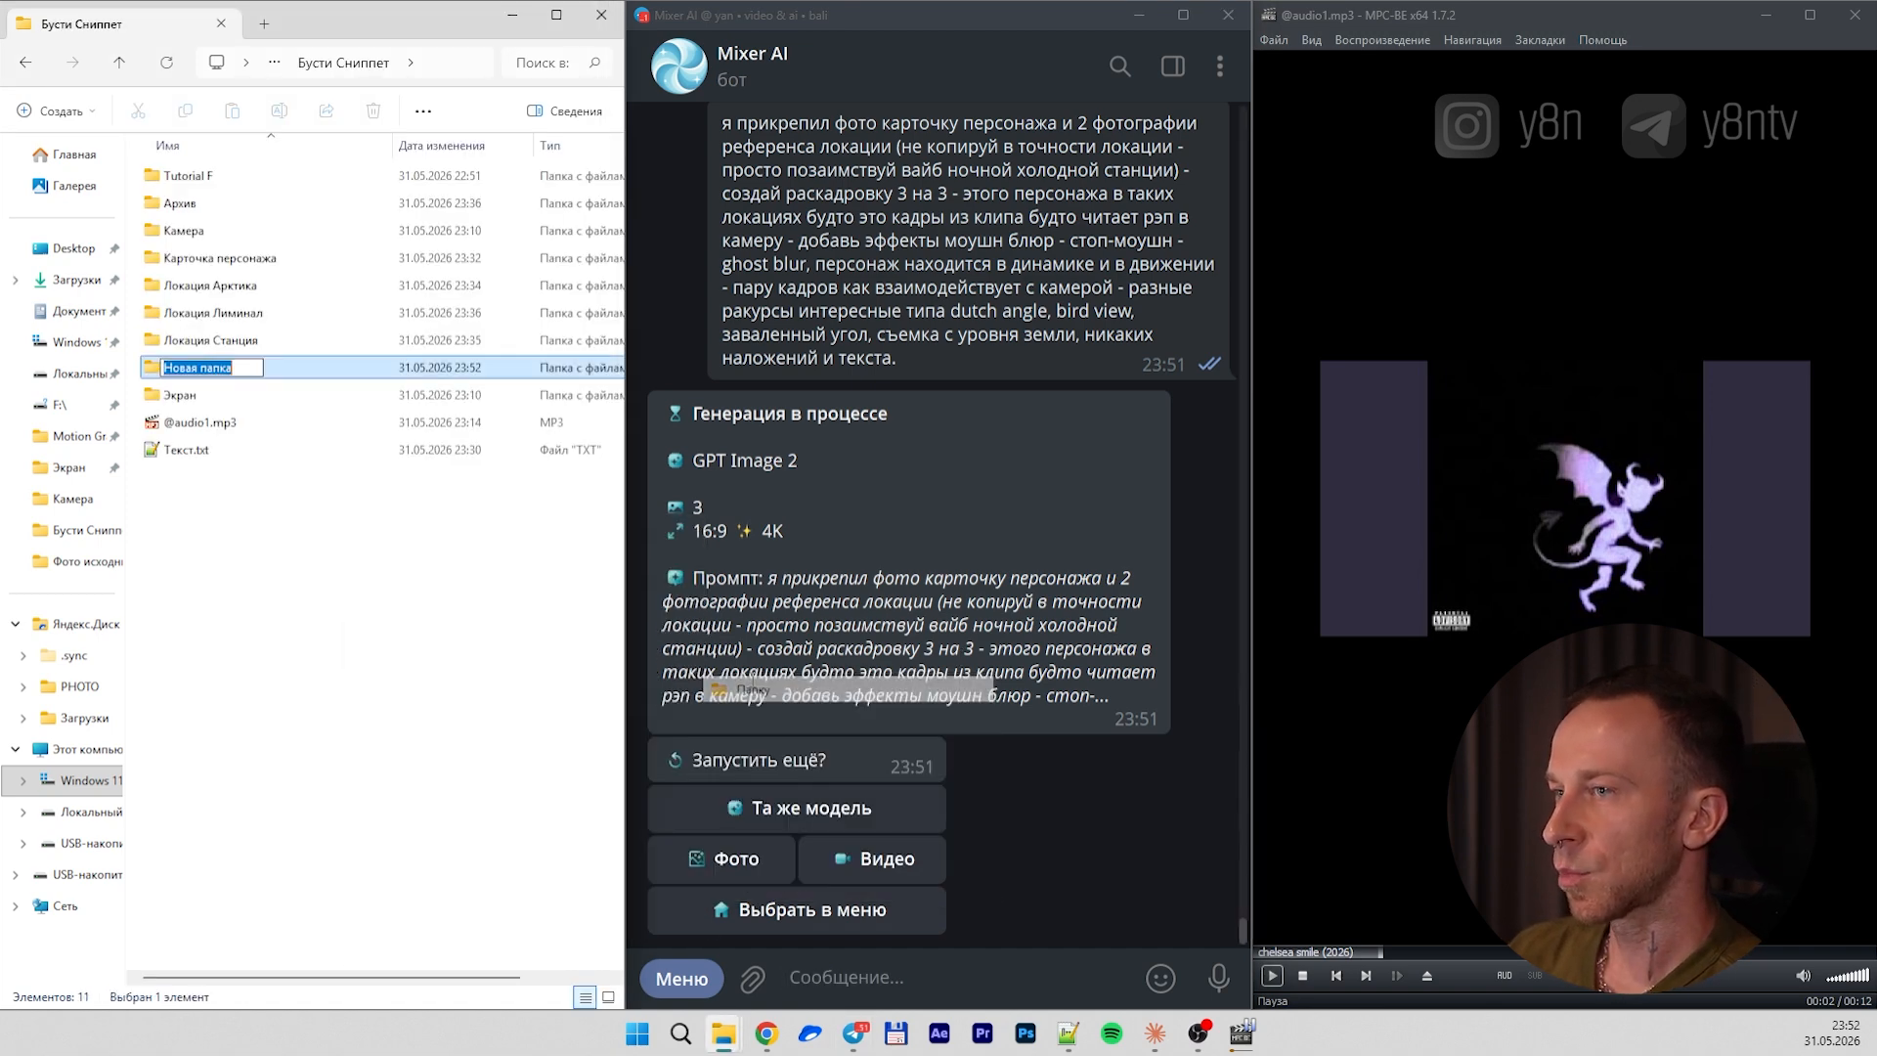
text(Раскадров)
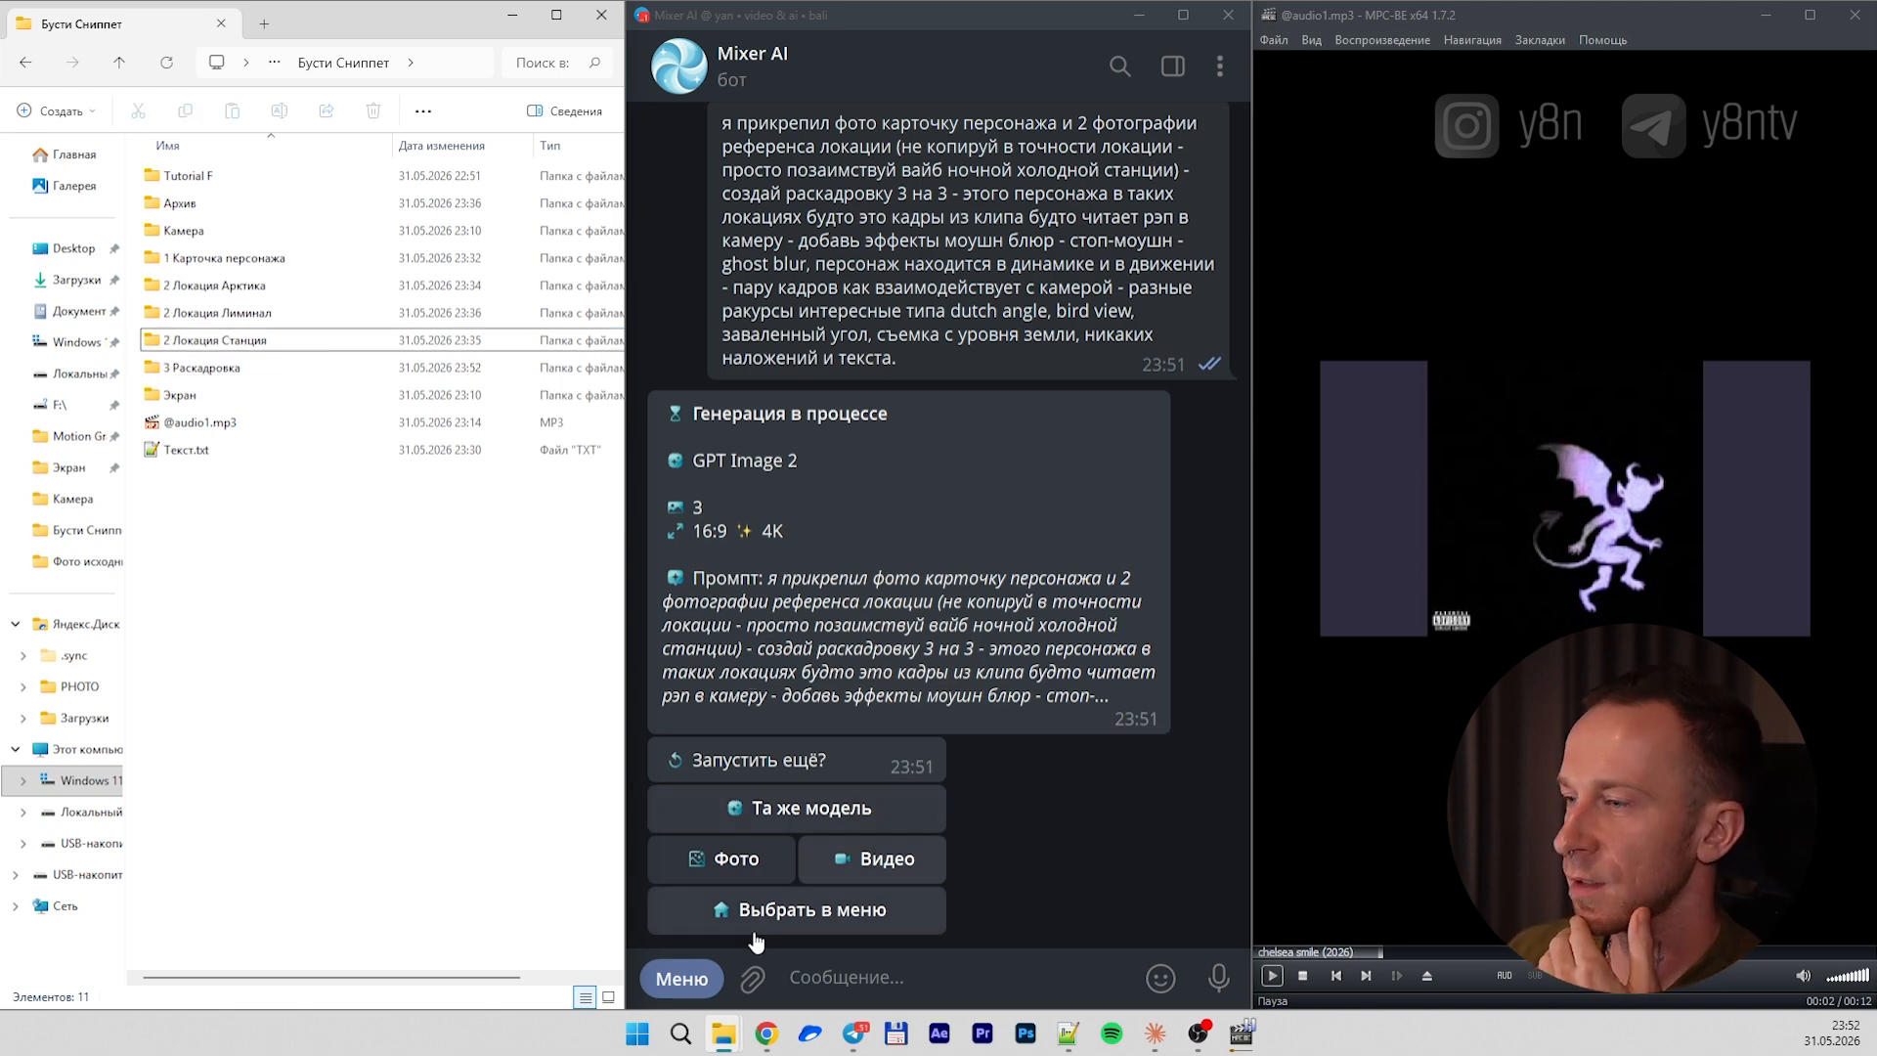
Restart the Mixer AI bot and open its list of image models
click(677, 978)
click(754, 777)
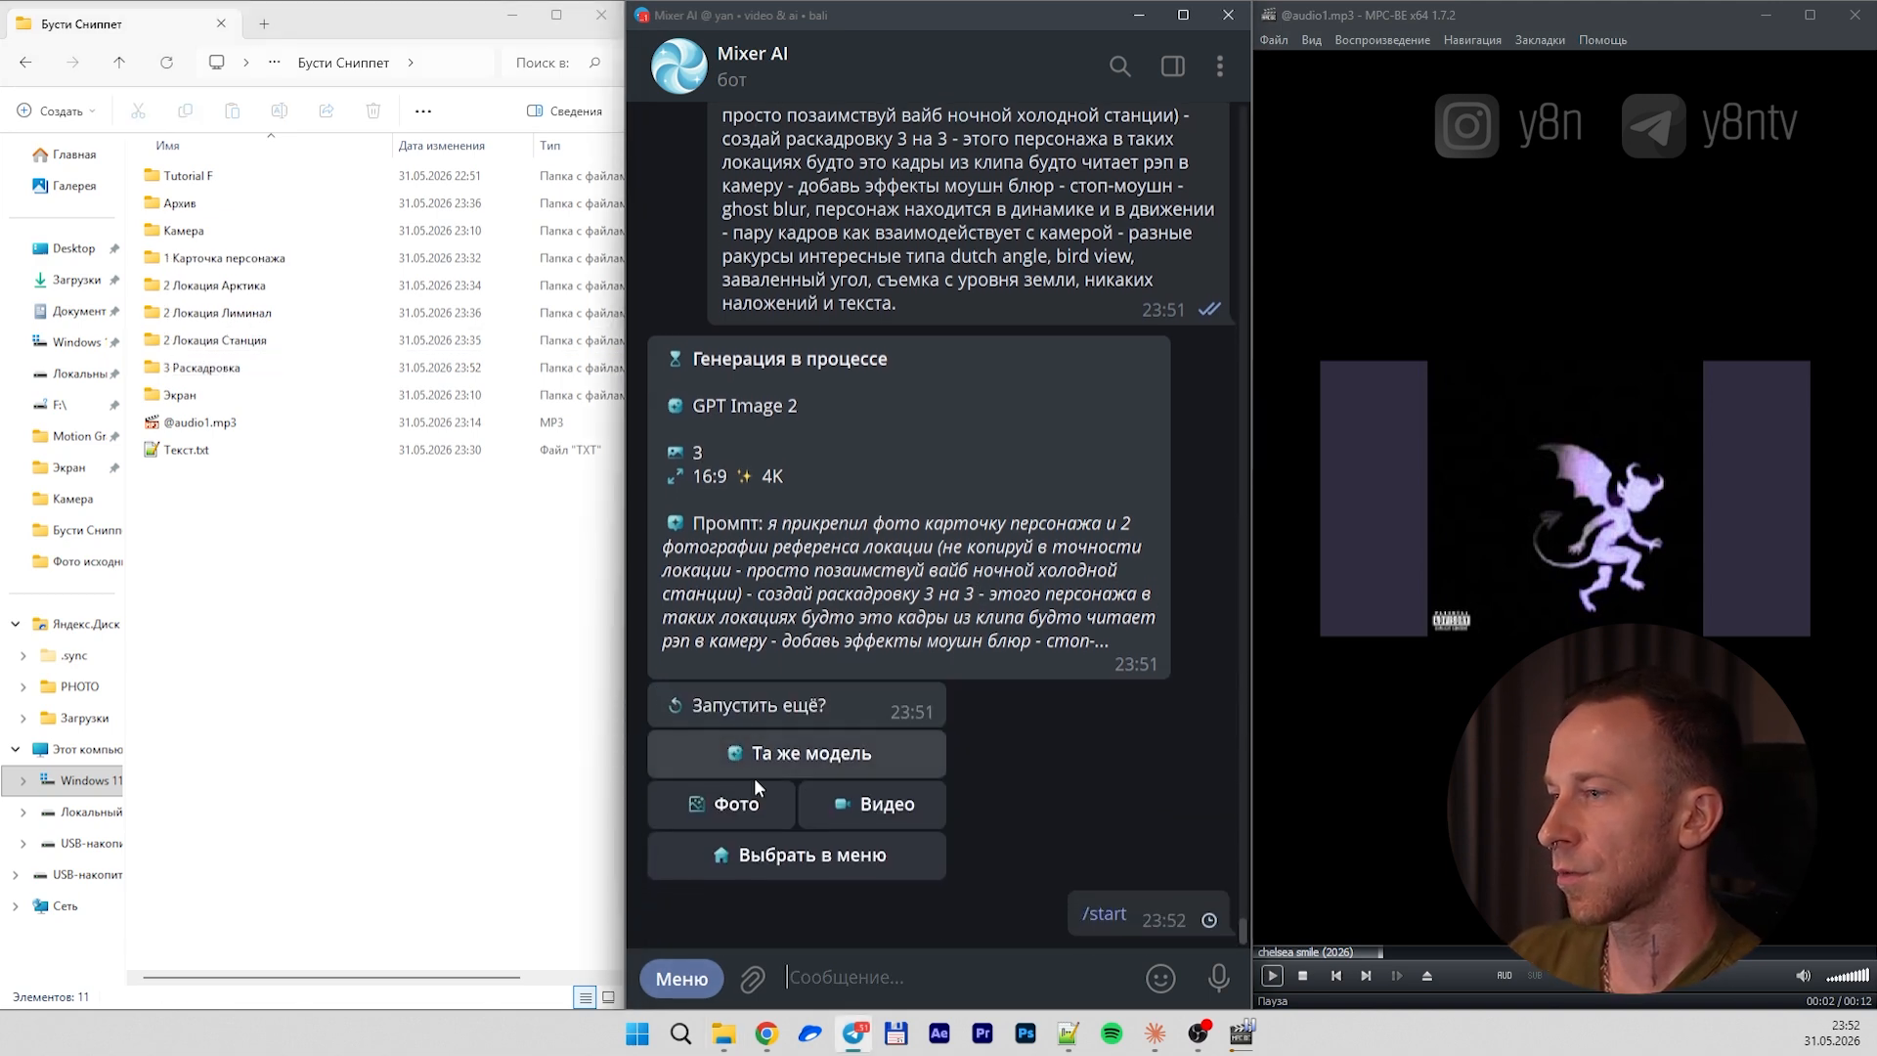
click(779, 717)
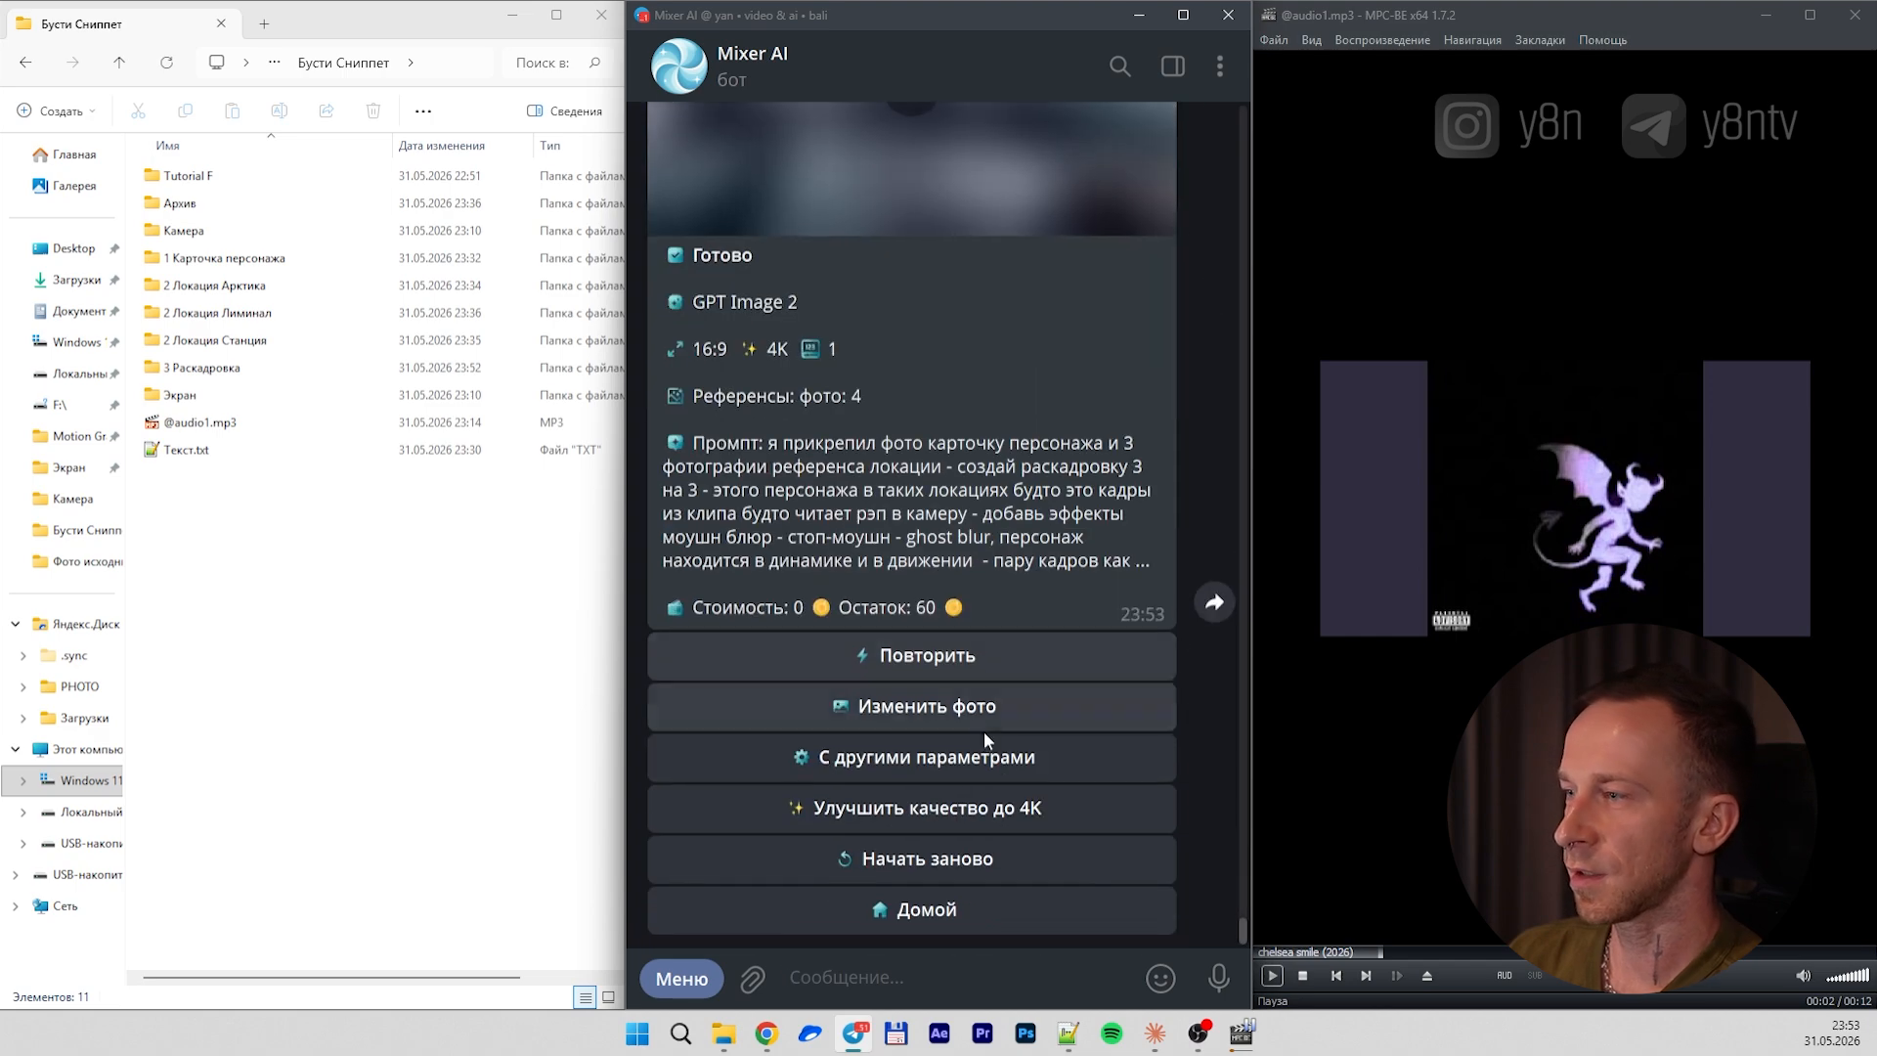
Examine the frames of the generated Arctic 3×3 storyboard at full size
scroll(995, 696, up, 3)
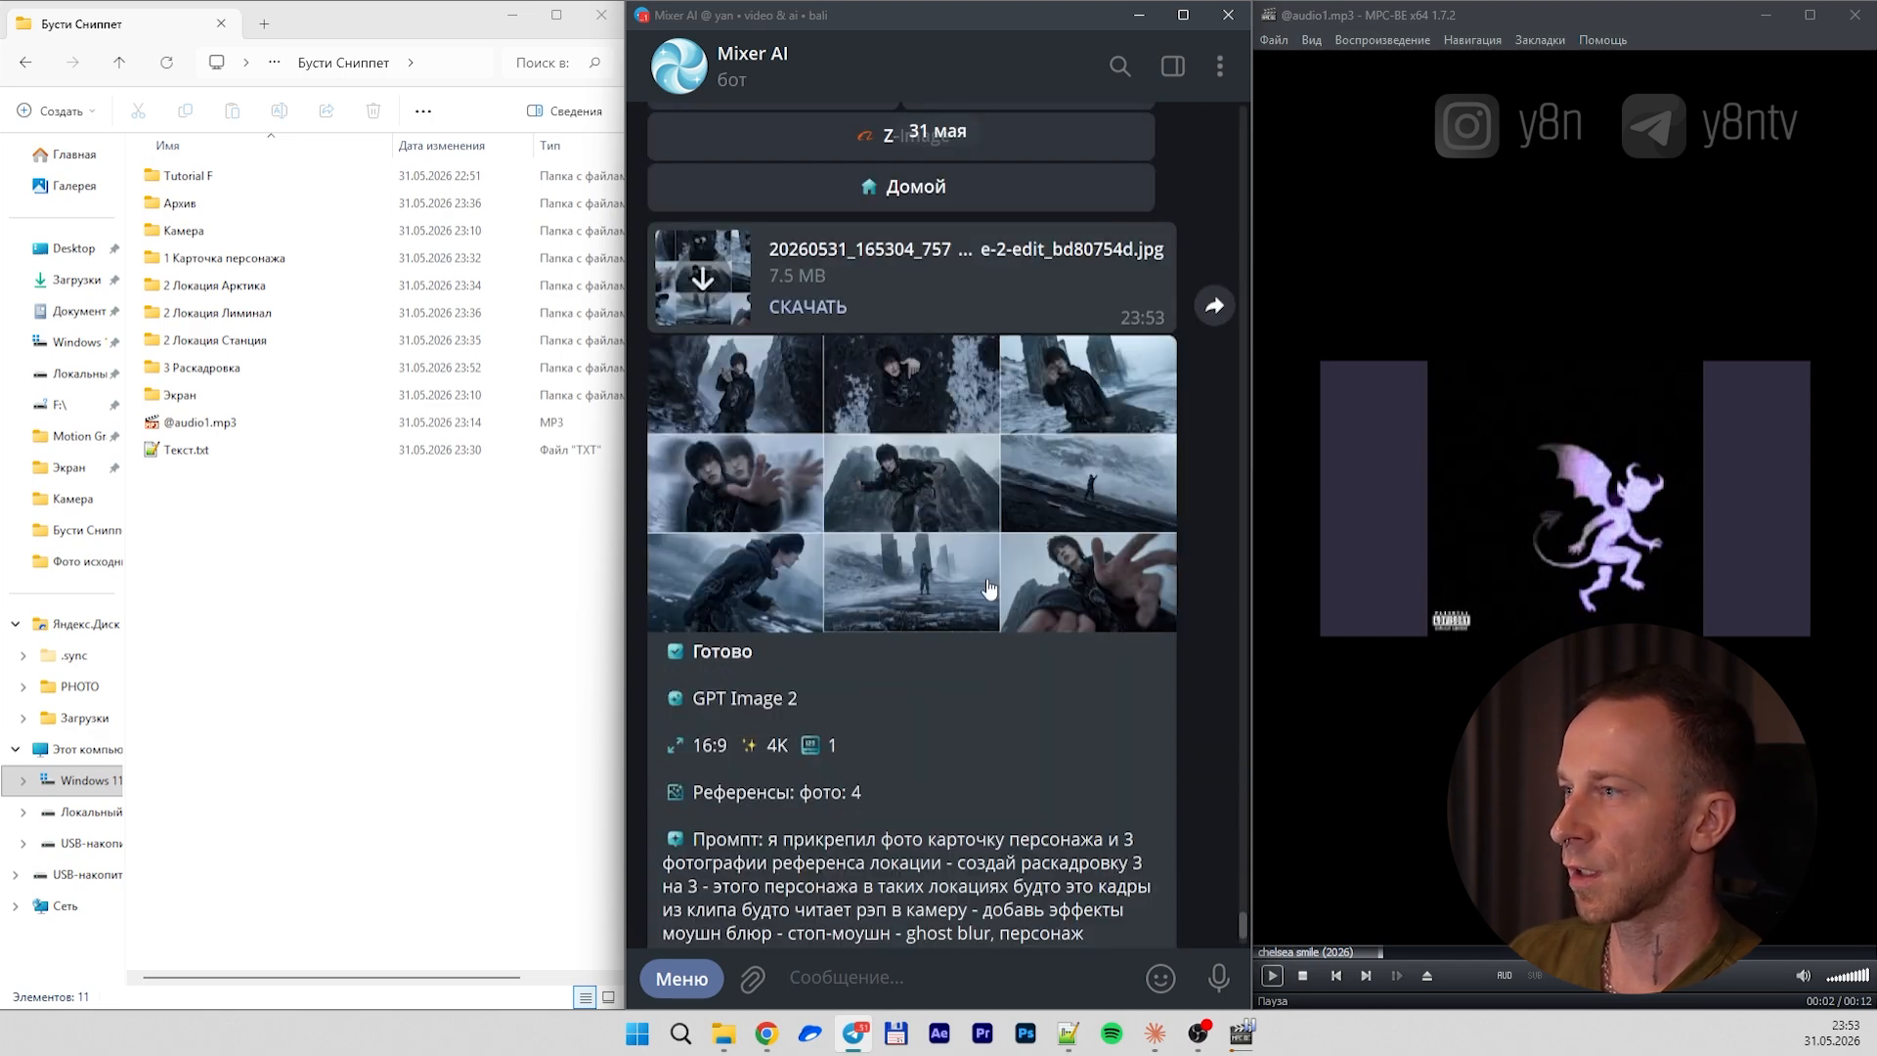
click(989, 589)
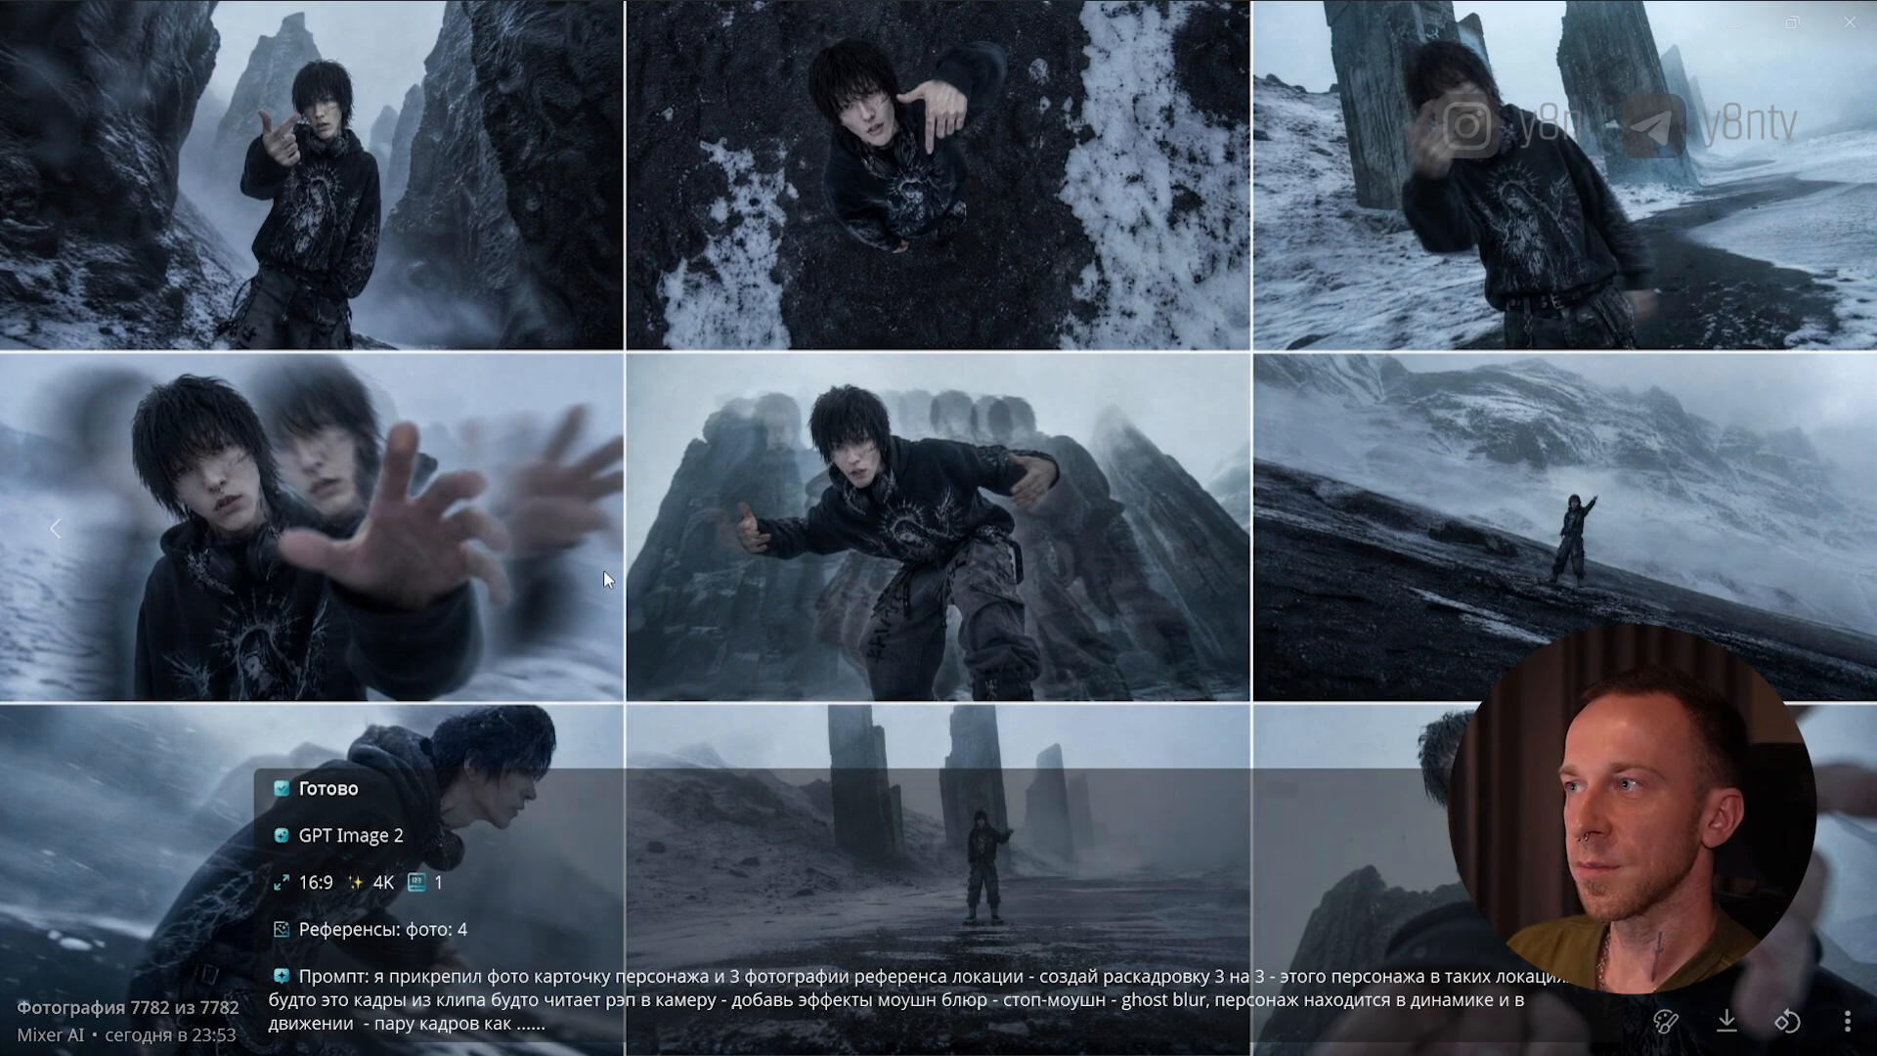
click(939, 512)
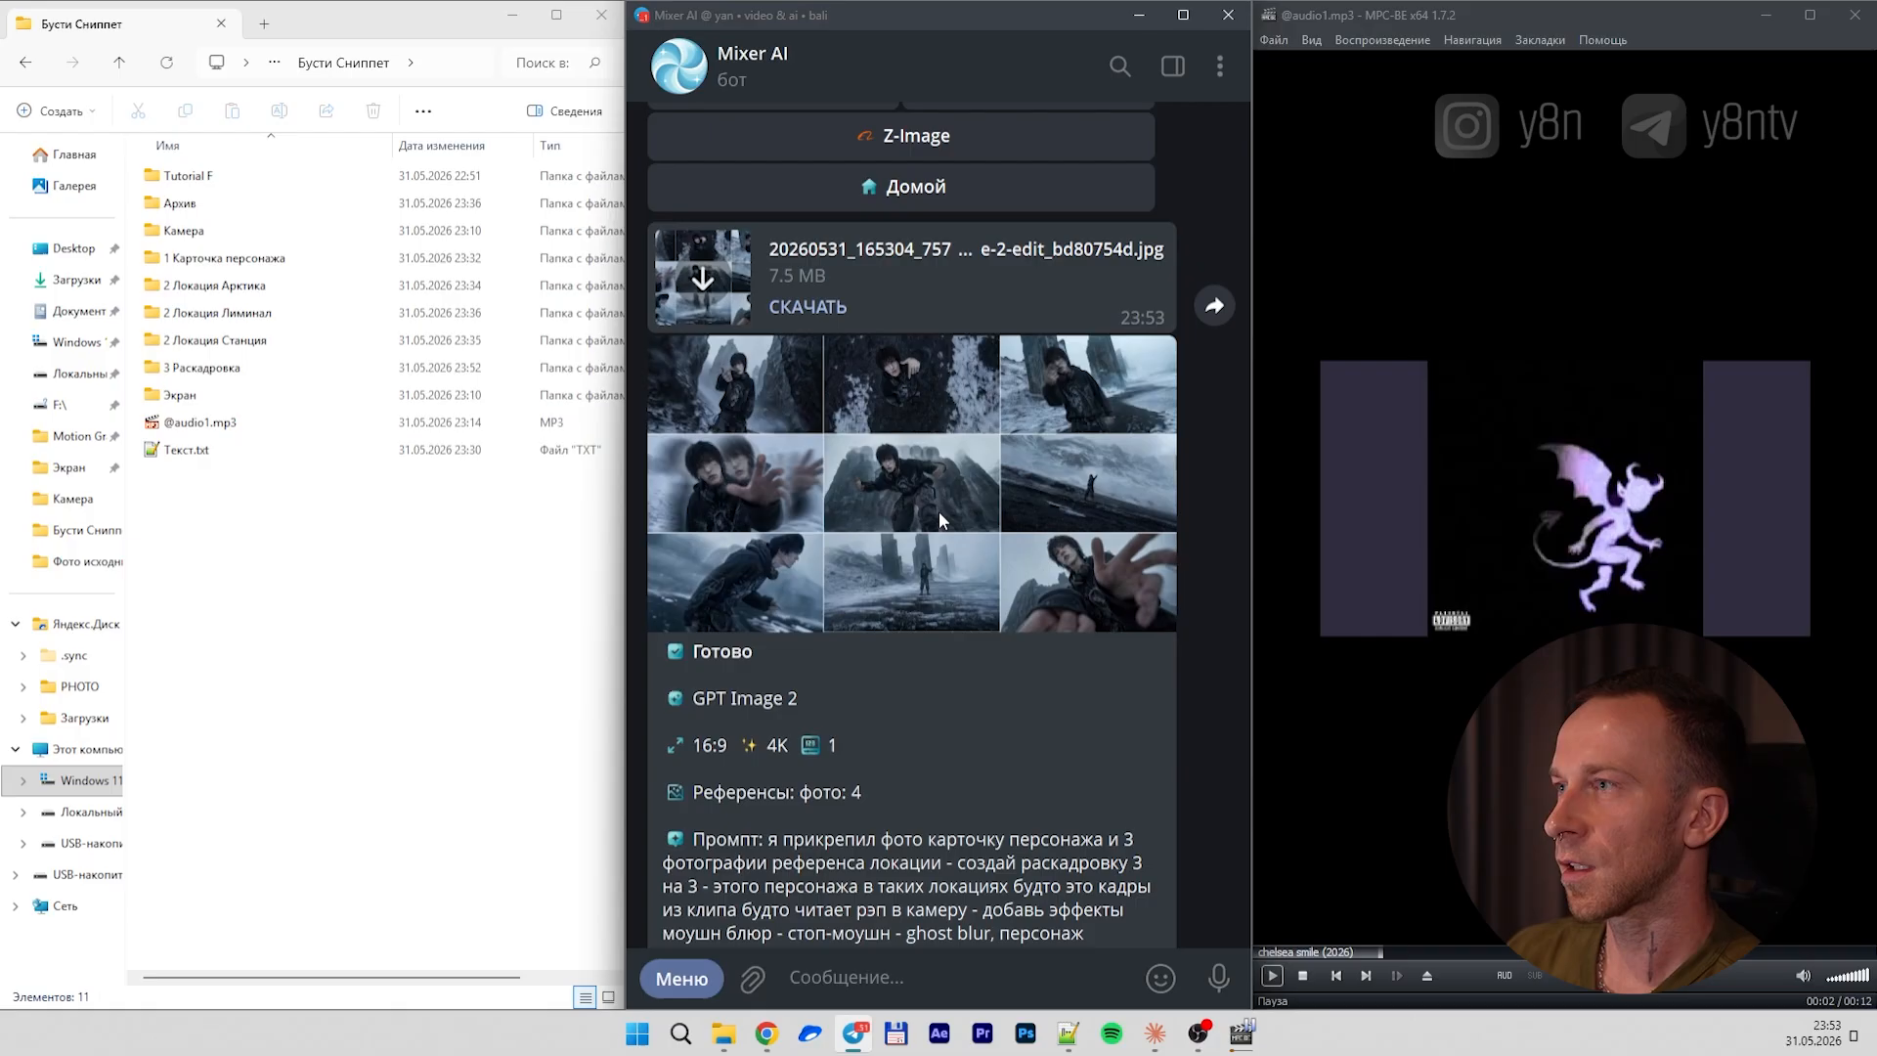
click(851, 518)
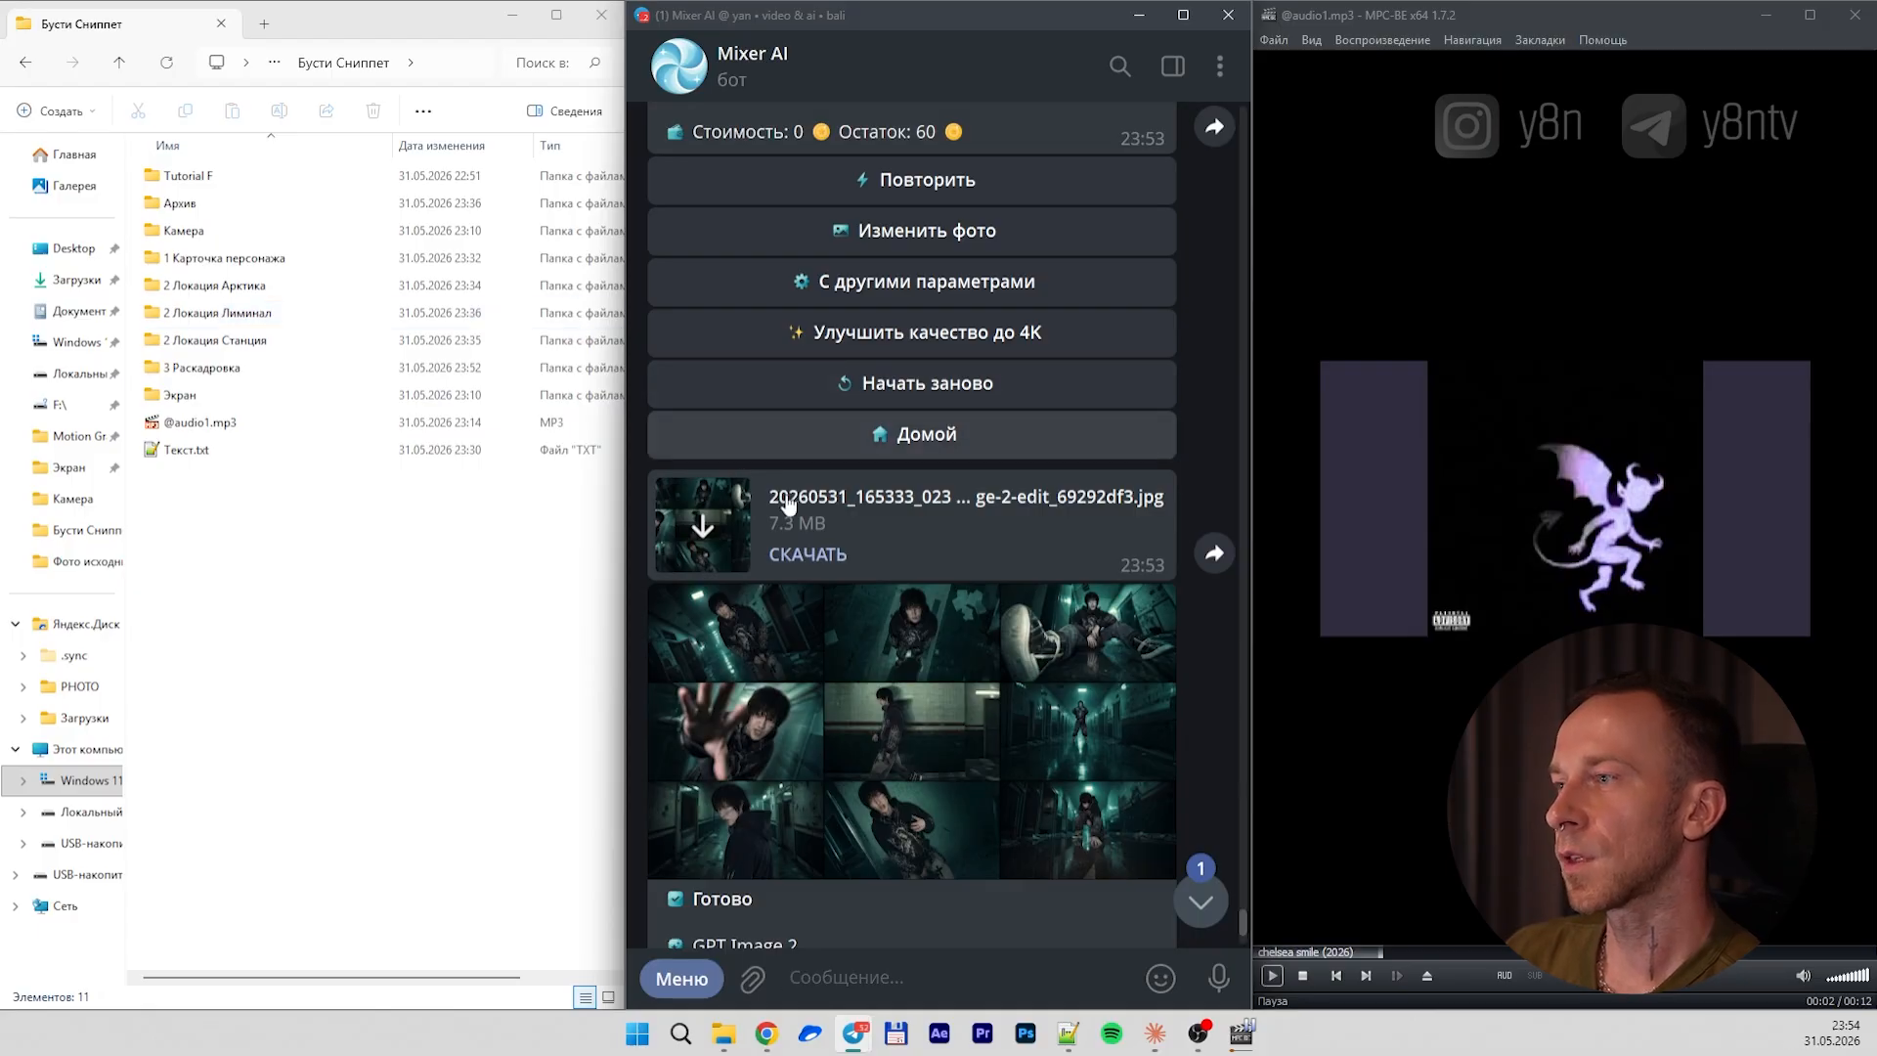
Save the generated Arctic storyboard file to the 3 Раскадровка folder as "1 арктика"
scroll(790, 576, up, 10)
click(853, 571)
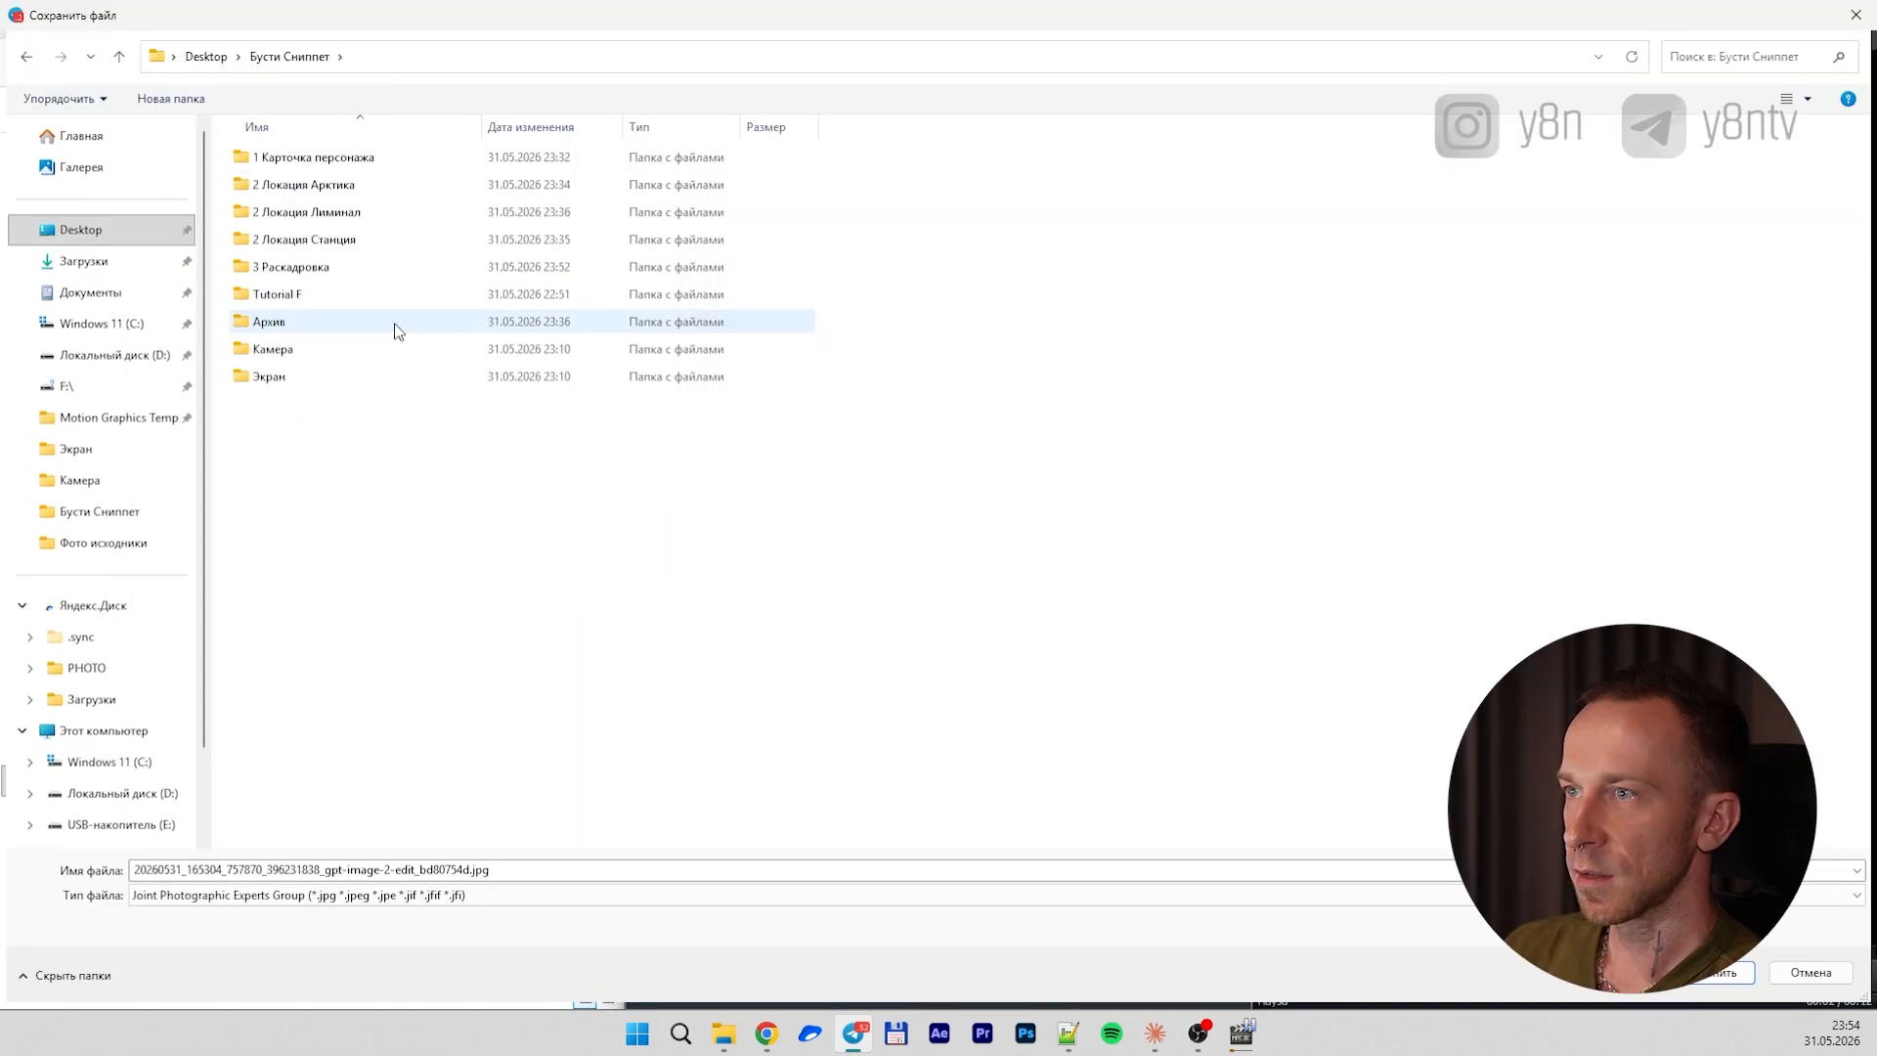
double_click(322, 277)
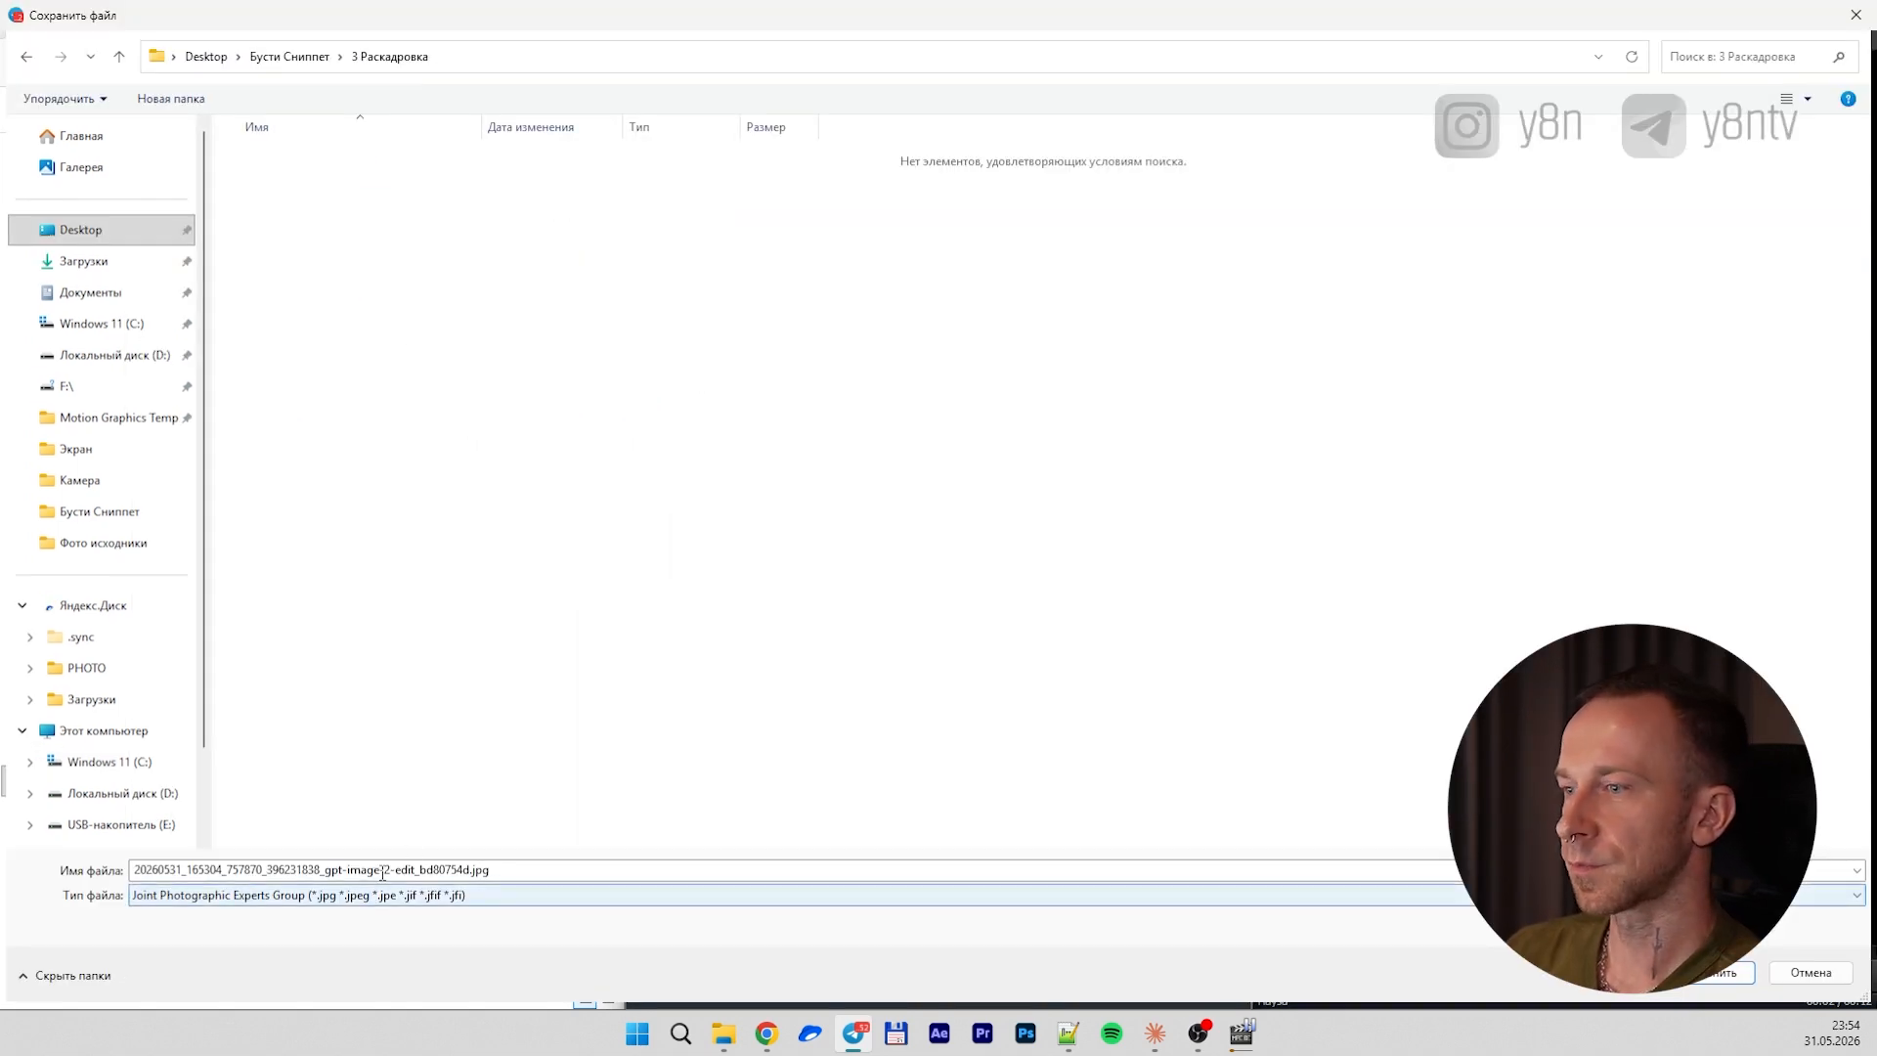
text(1 a)
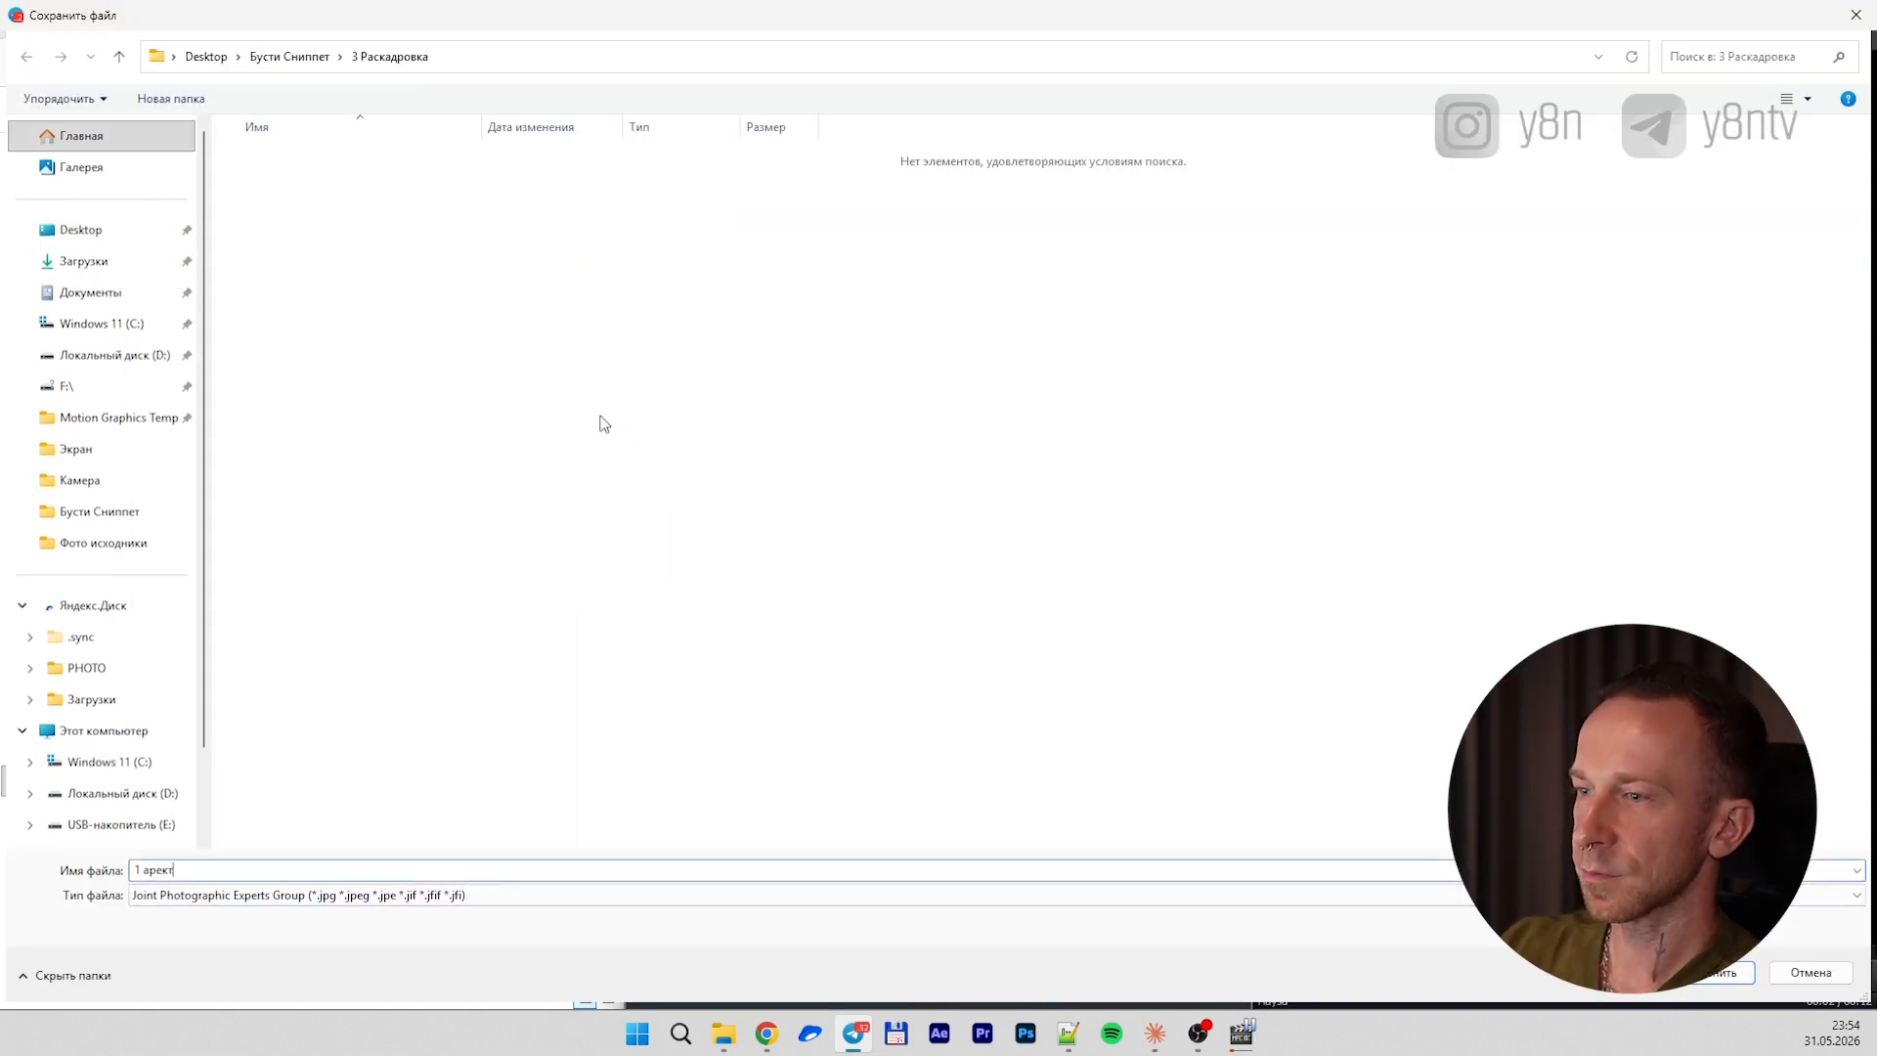
key(Return)
Save the liminal storyboard file to the 3 Раскадровка folder as "2 лиминал"
text(2)
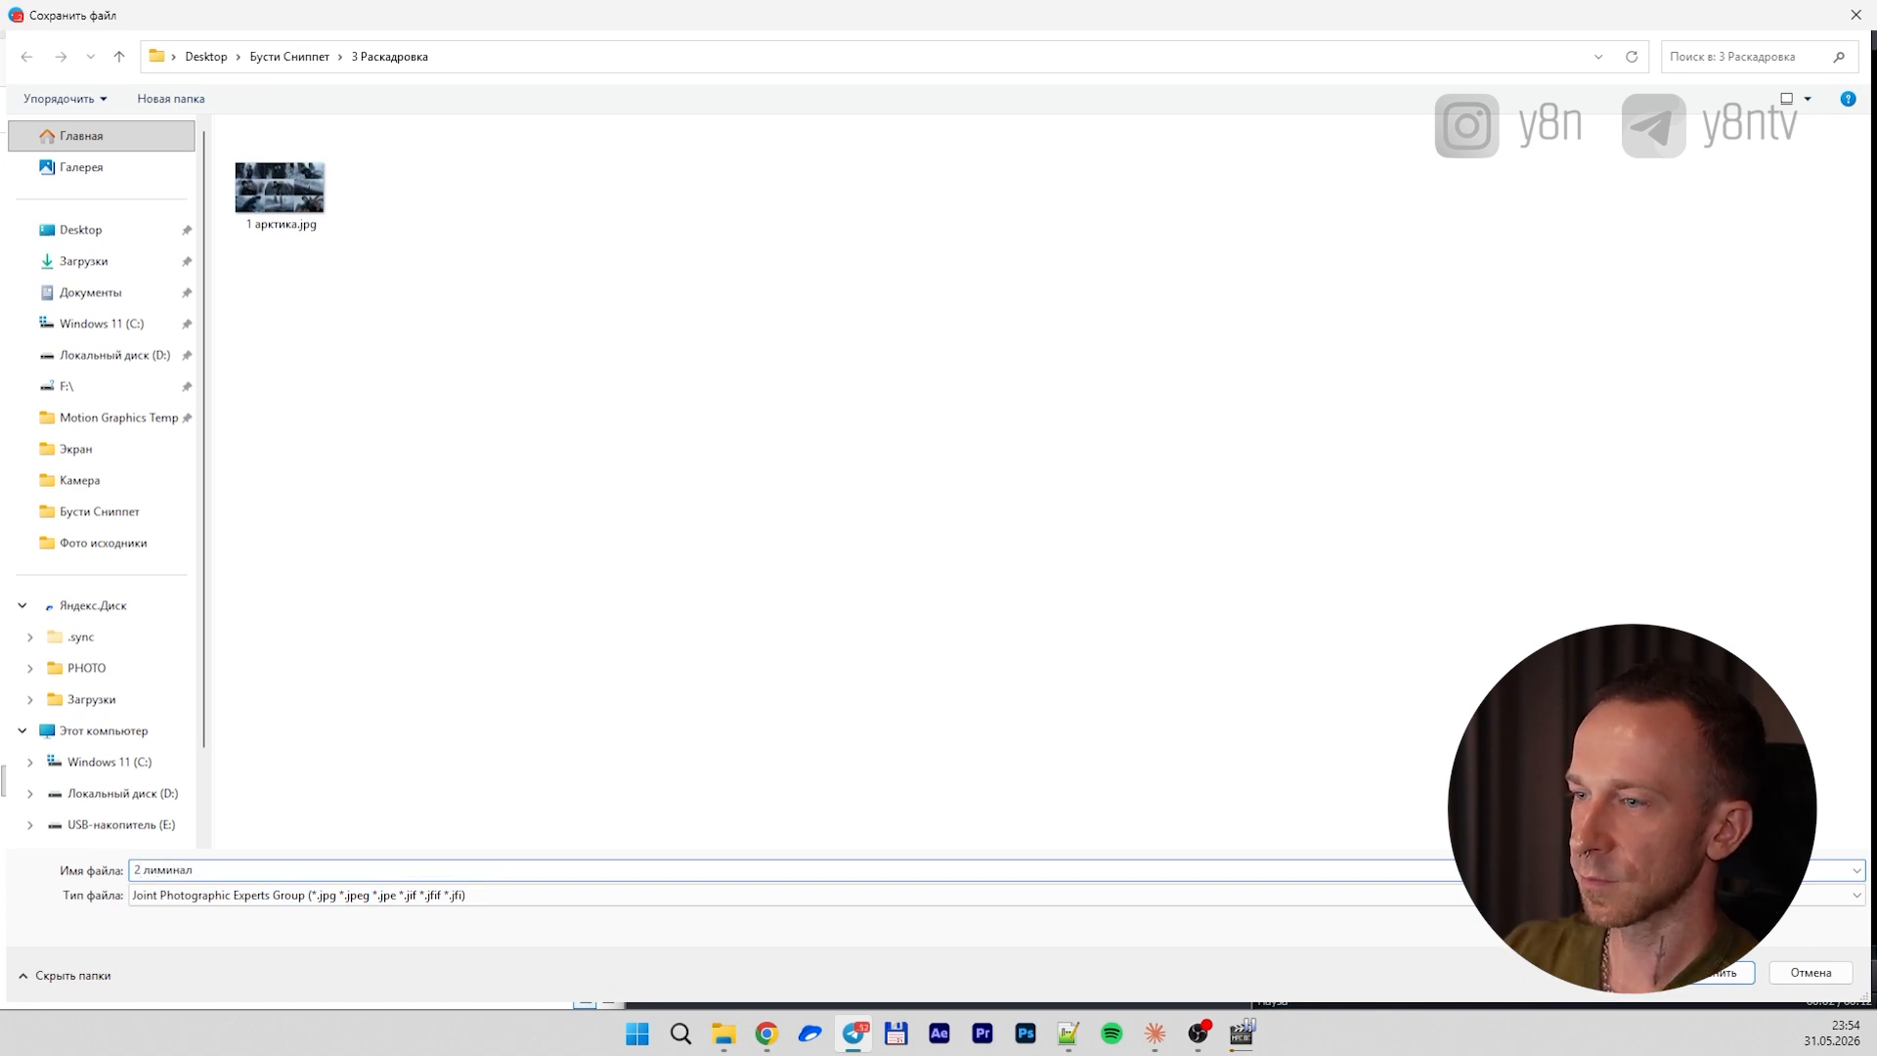
text( лиминал)
key(Return)
Open the bot's video generation models, look through the Kling versions and return to the model families
click(675, 978)
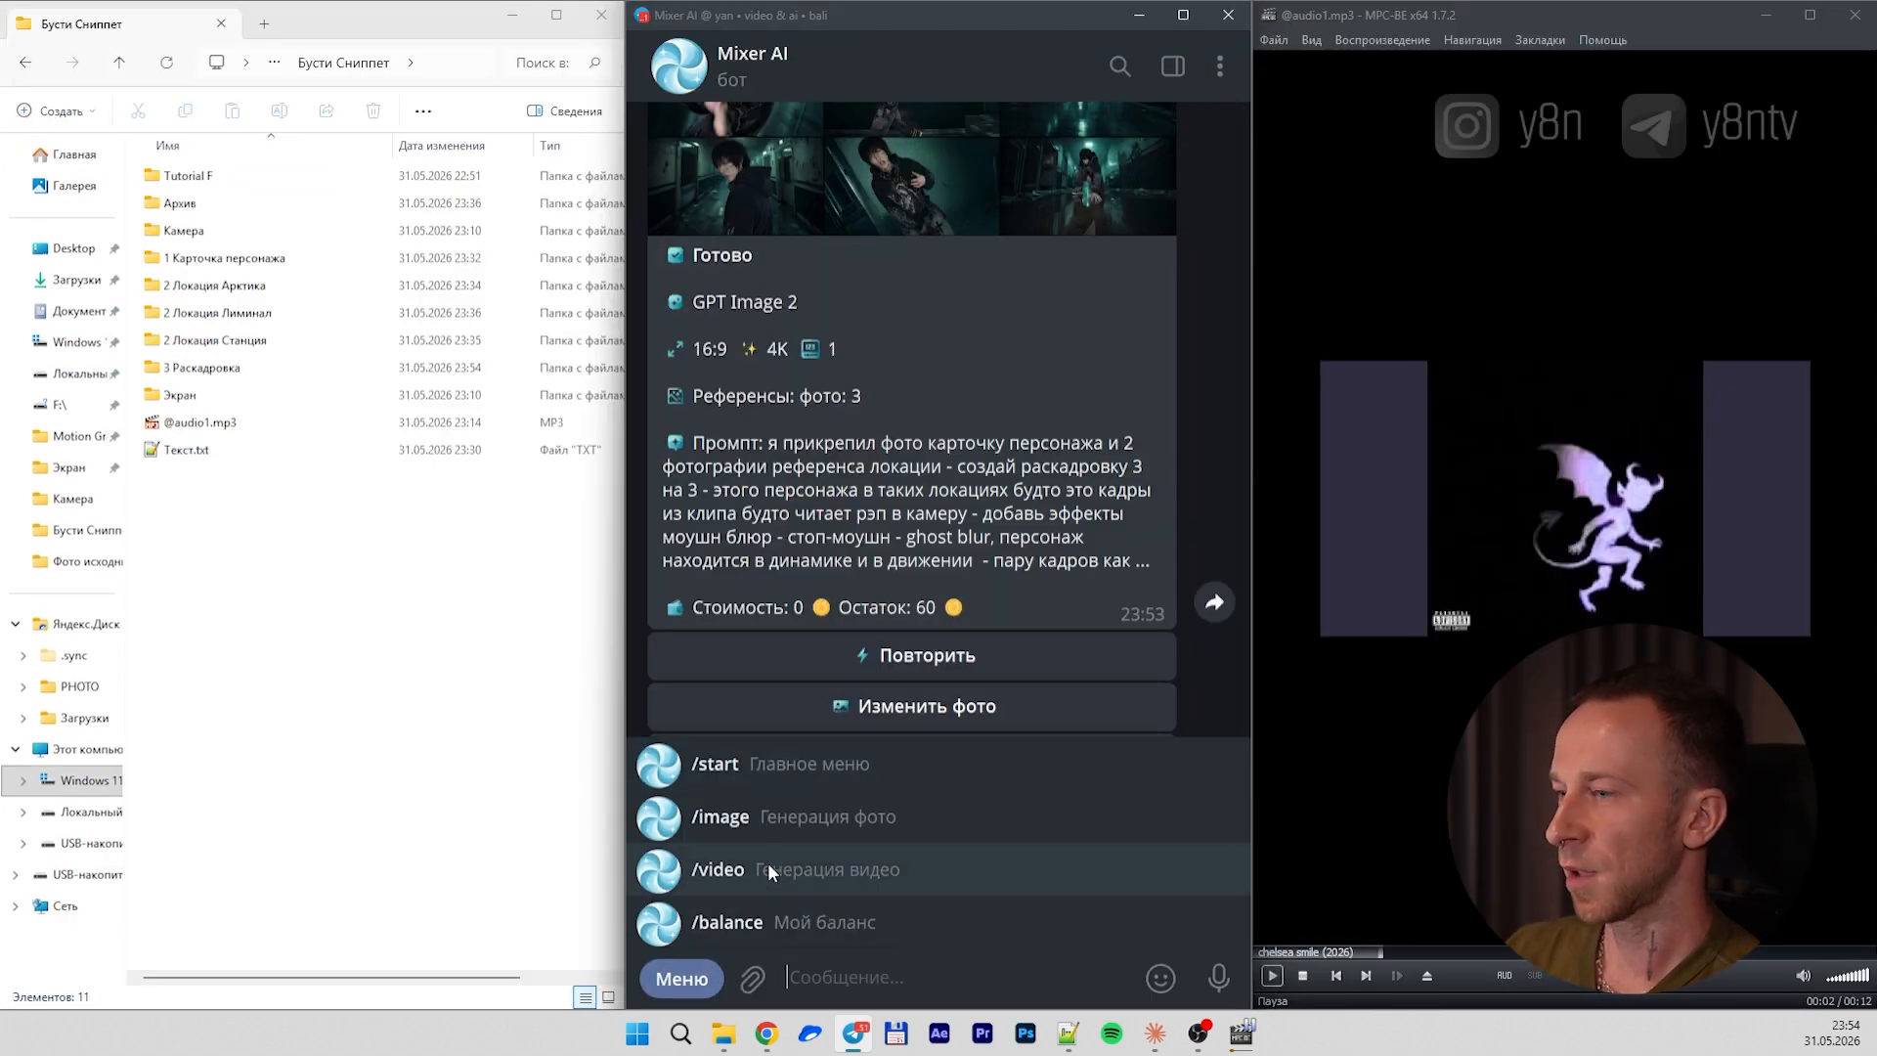
click(745, 850)
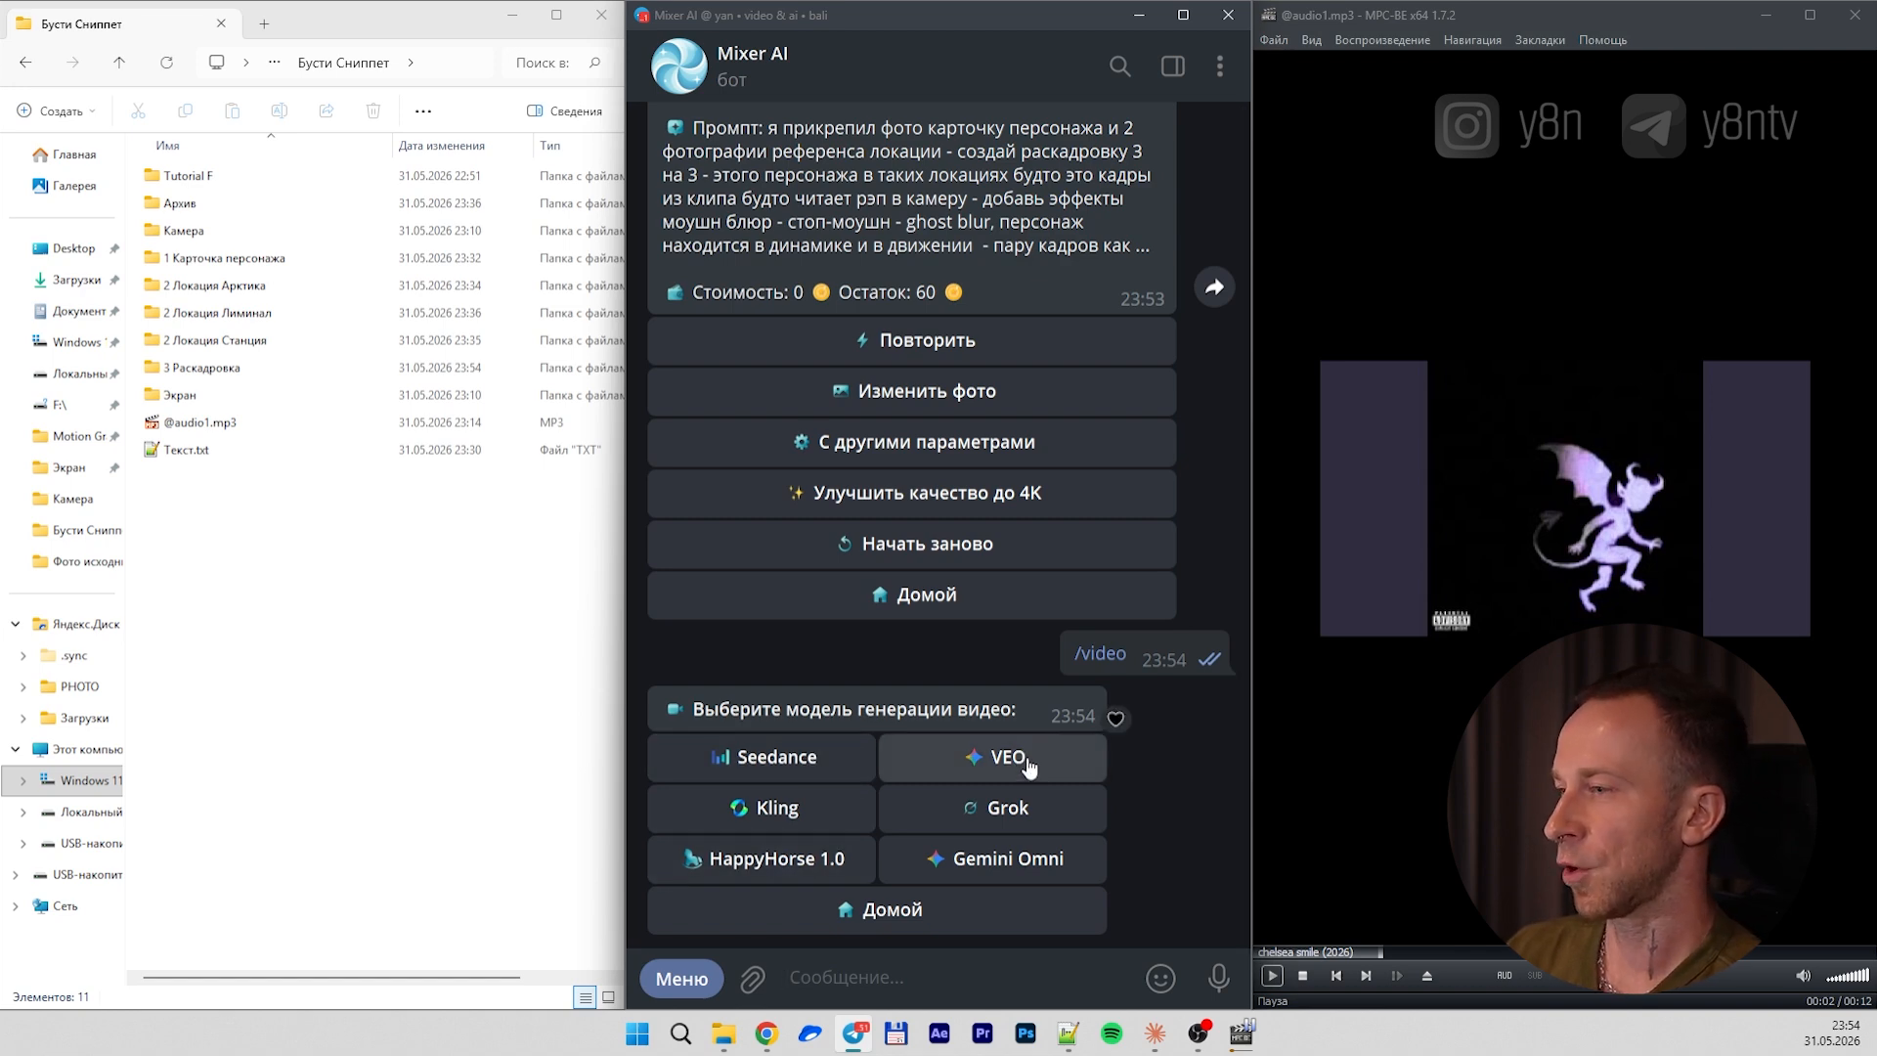
click(837, 808)
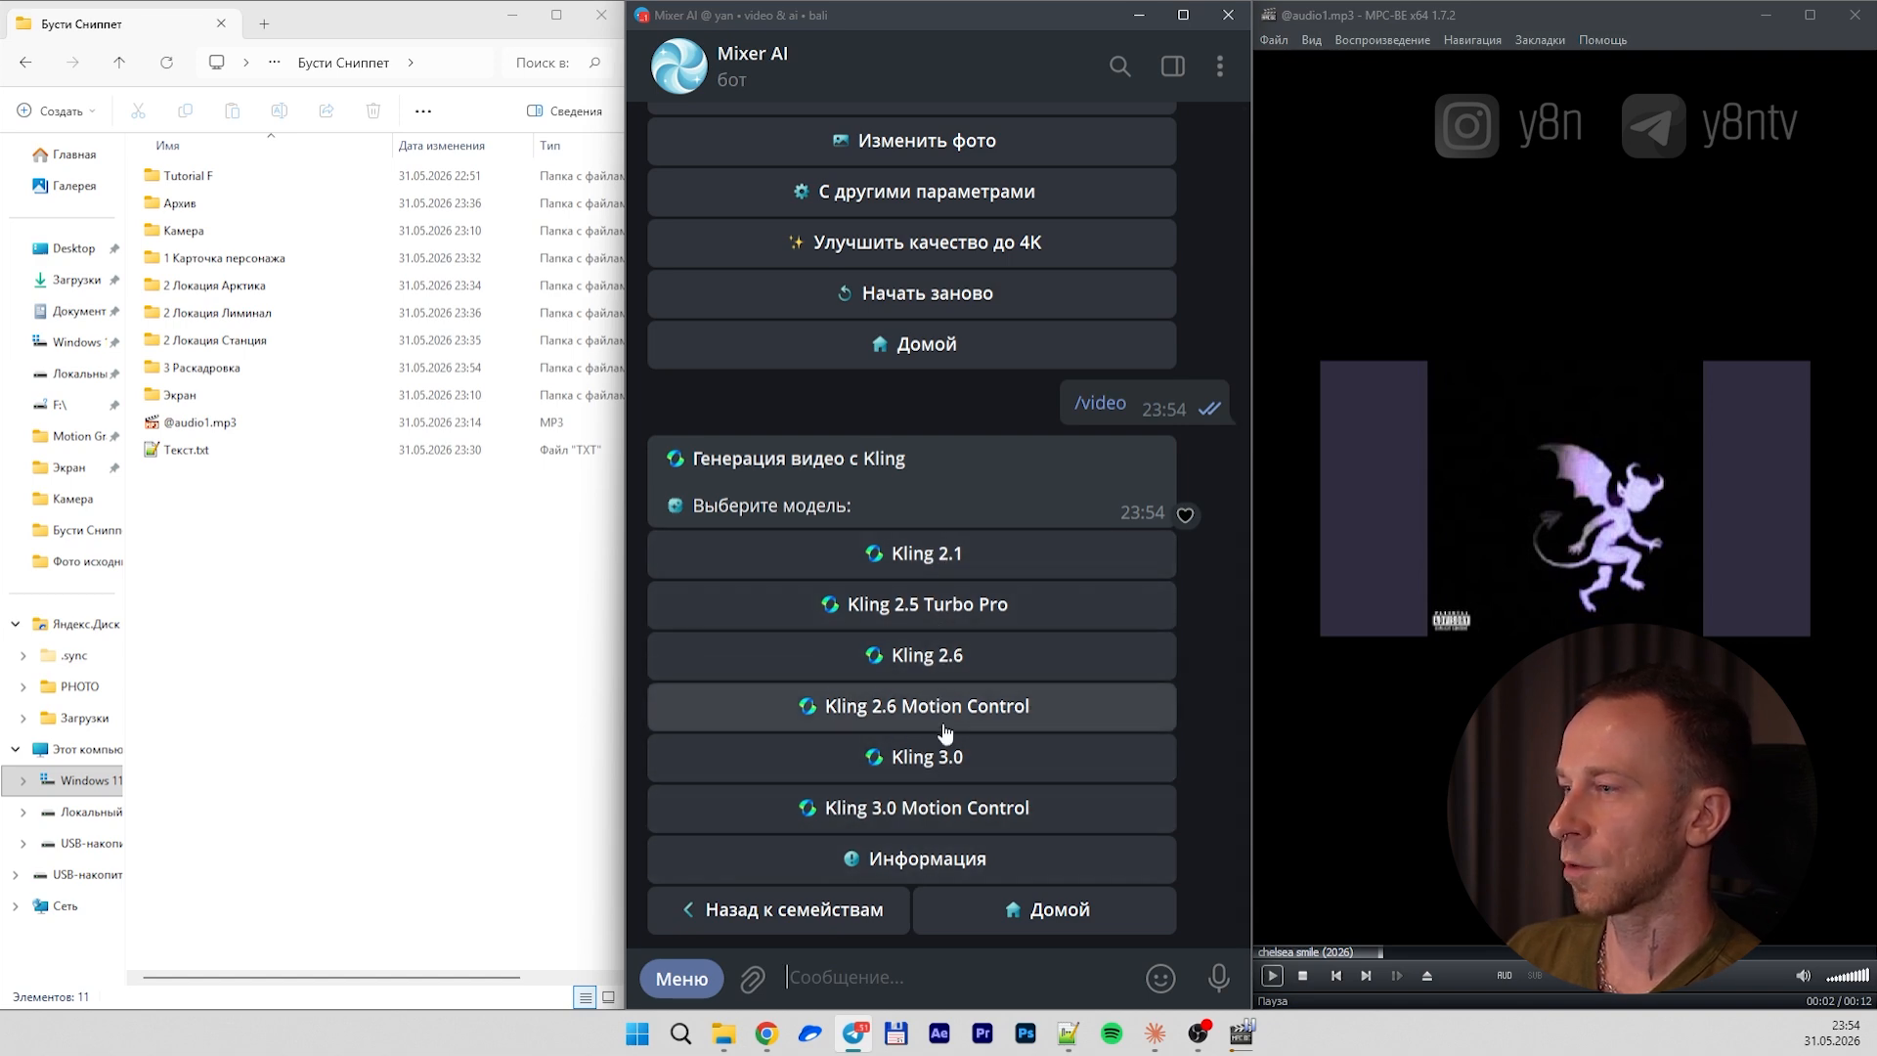
click(777, 909)
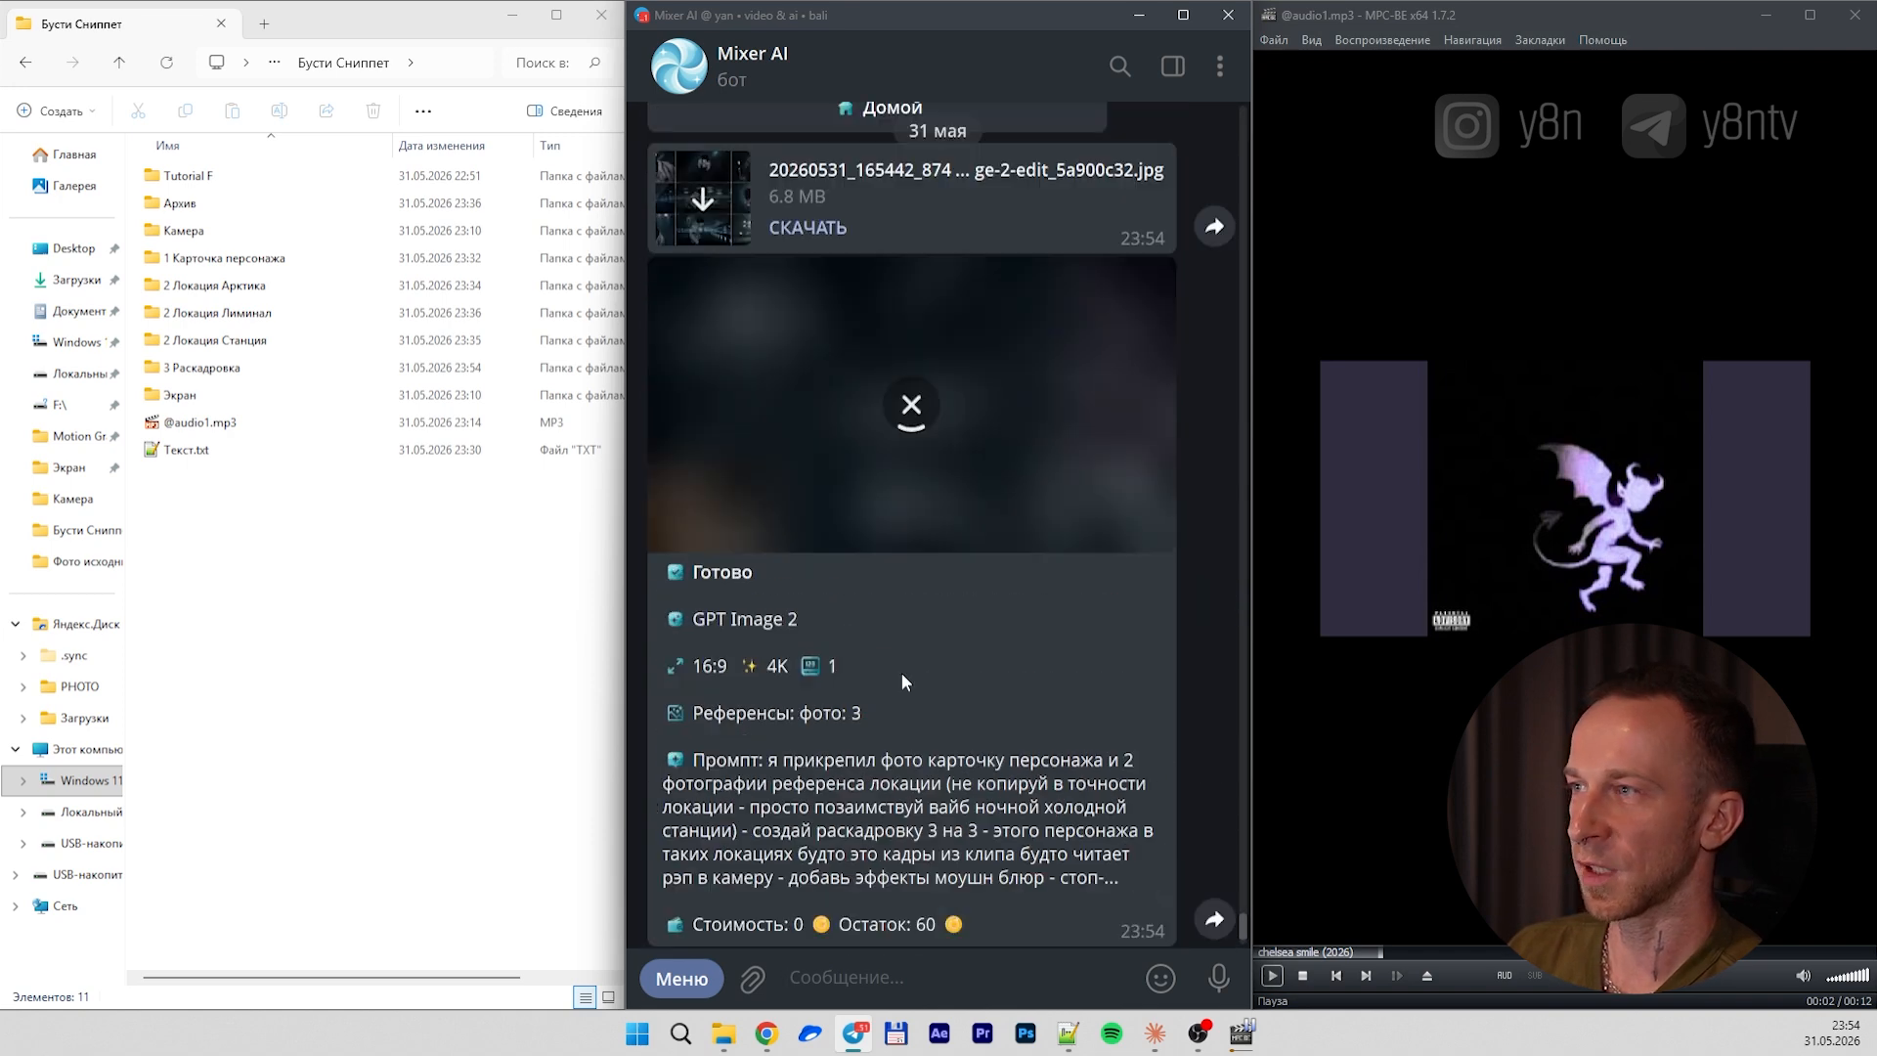
View the generated station storyboard at full size and save its file to 3 Раскадровка as "3 станция"
click(889, 418)
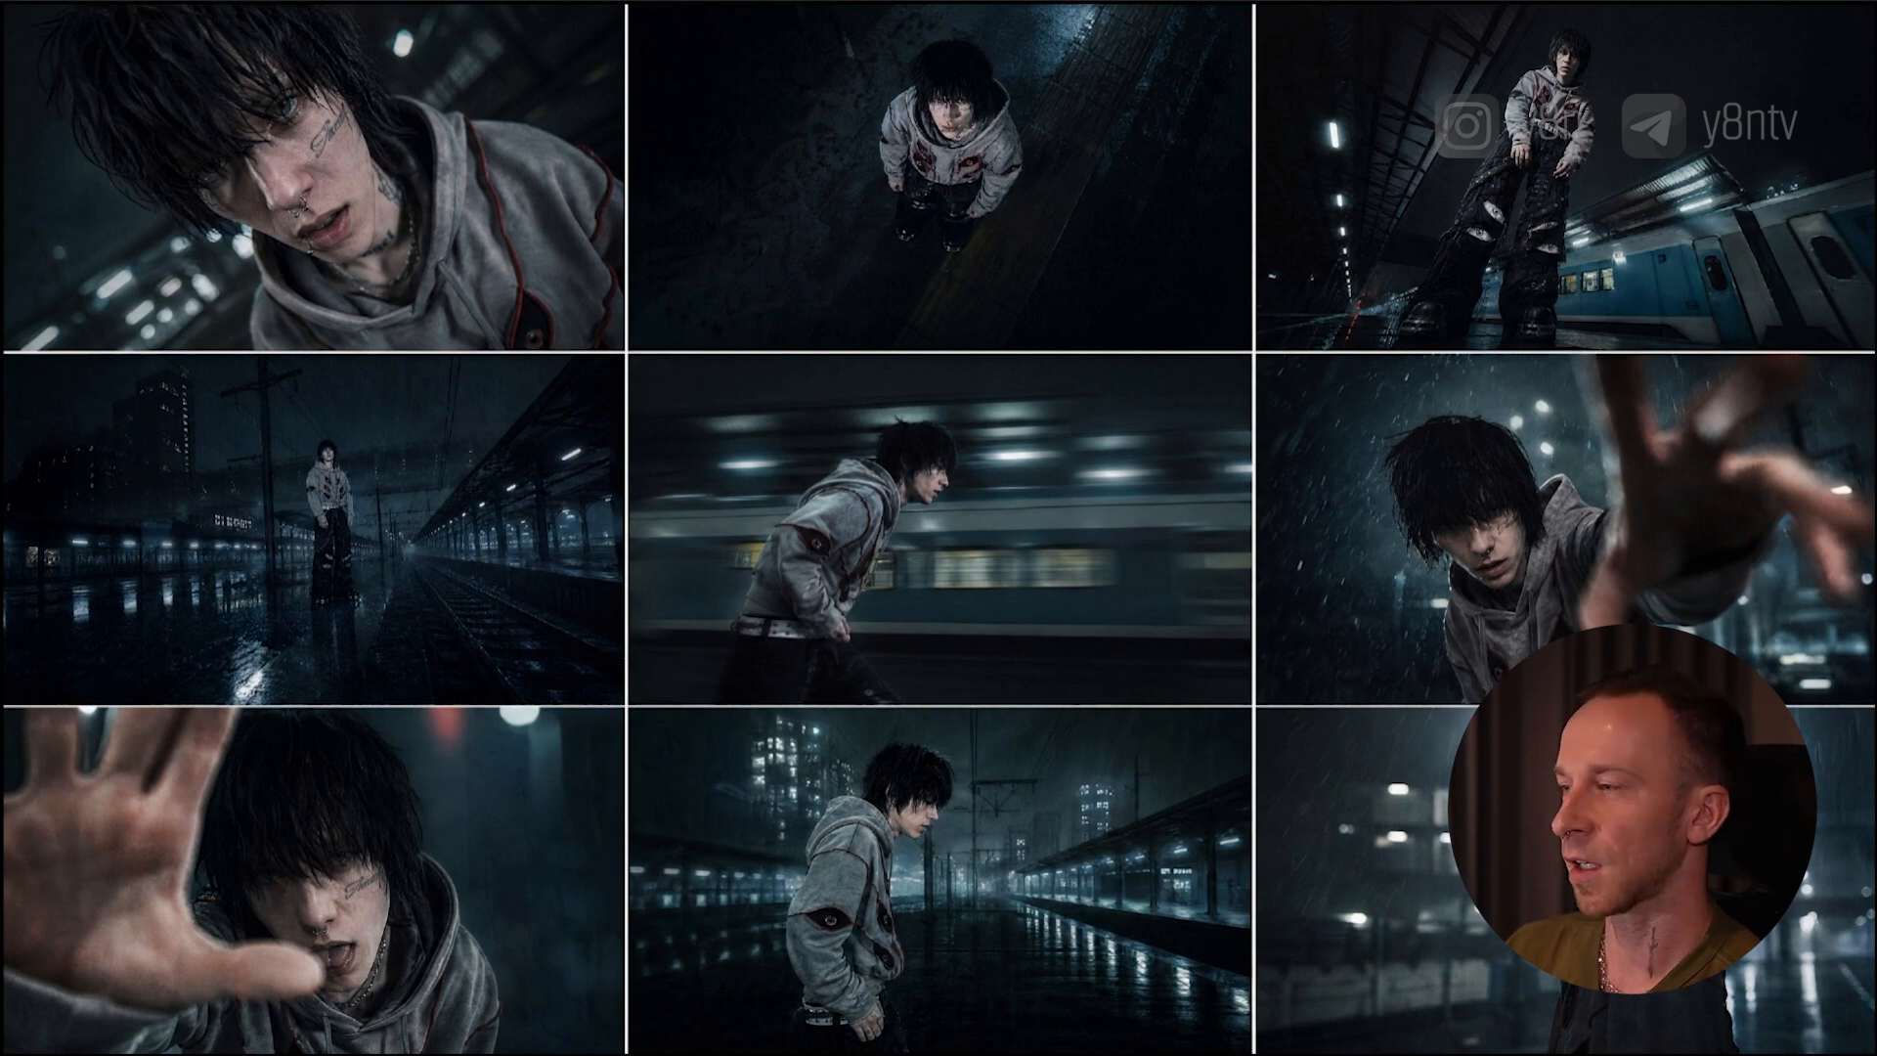
click(460, 478)
scroll(783, 484, up, 5)
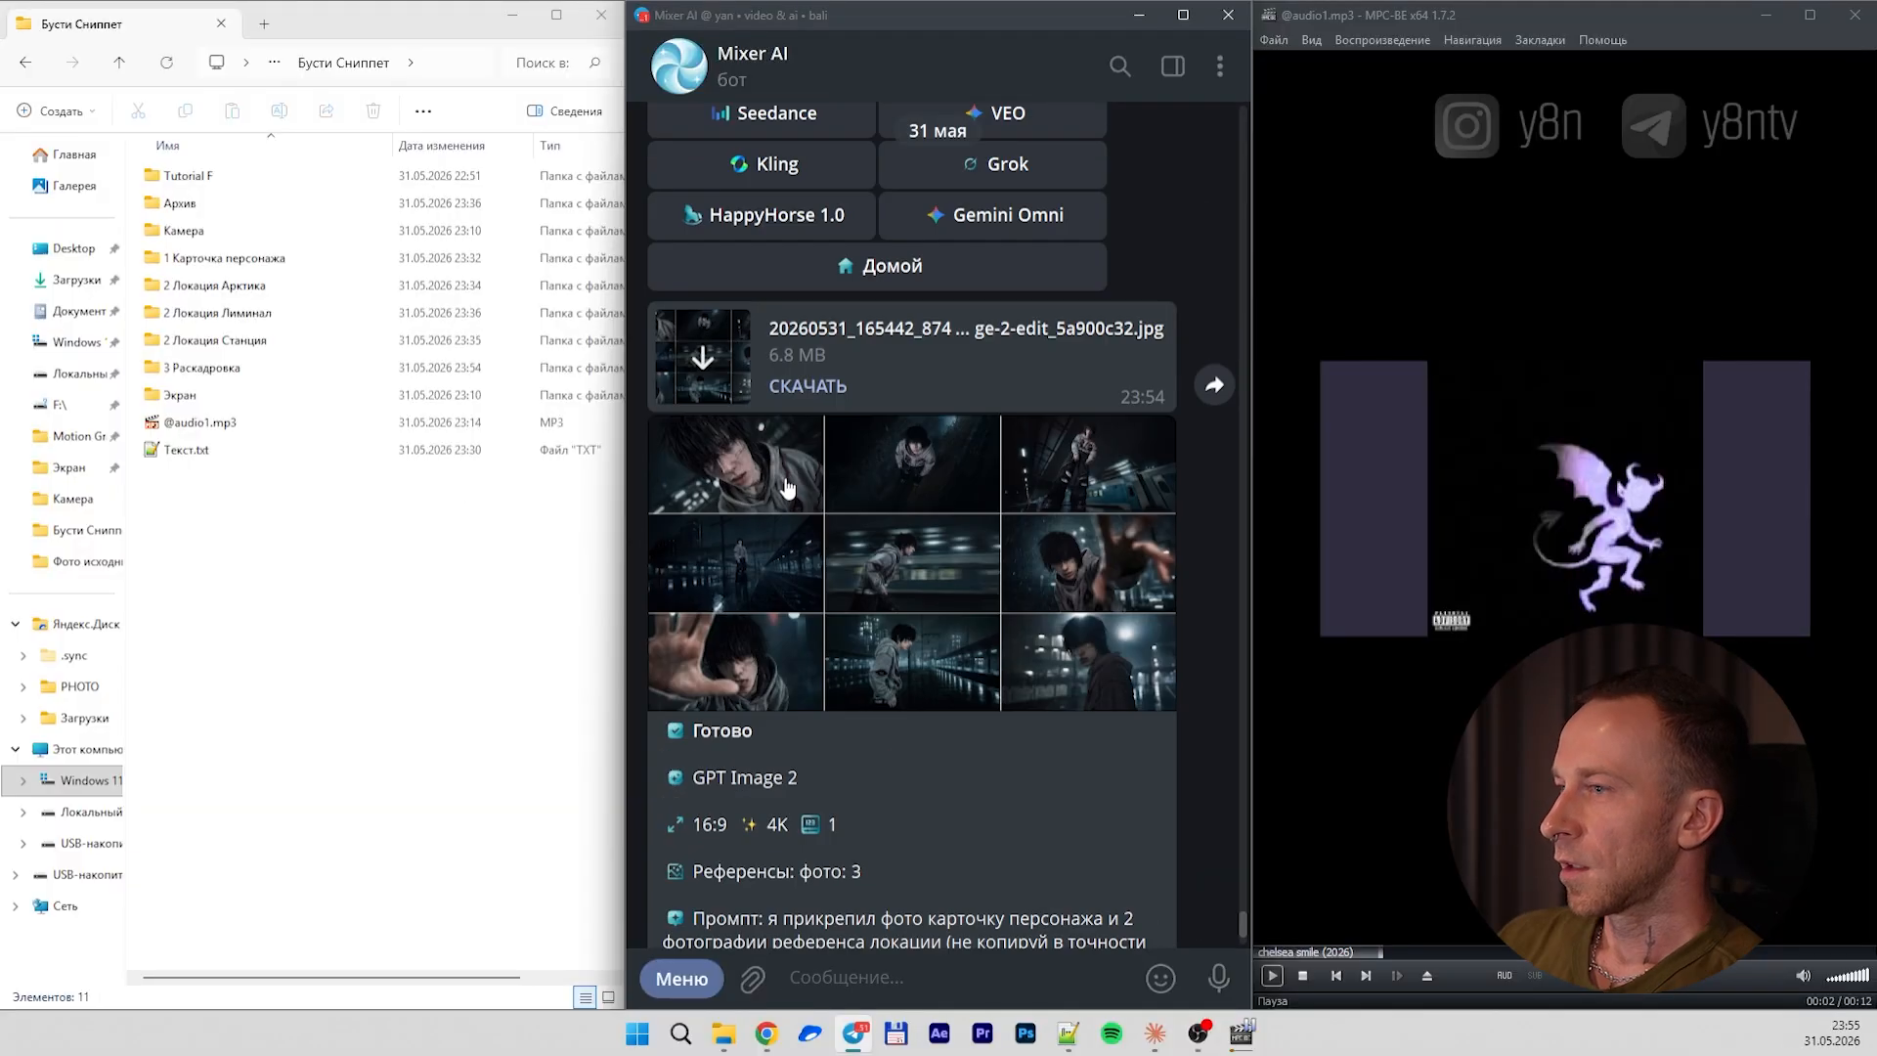
click(703, 592)
text(3)
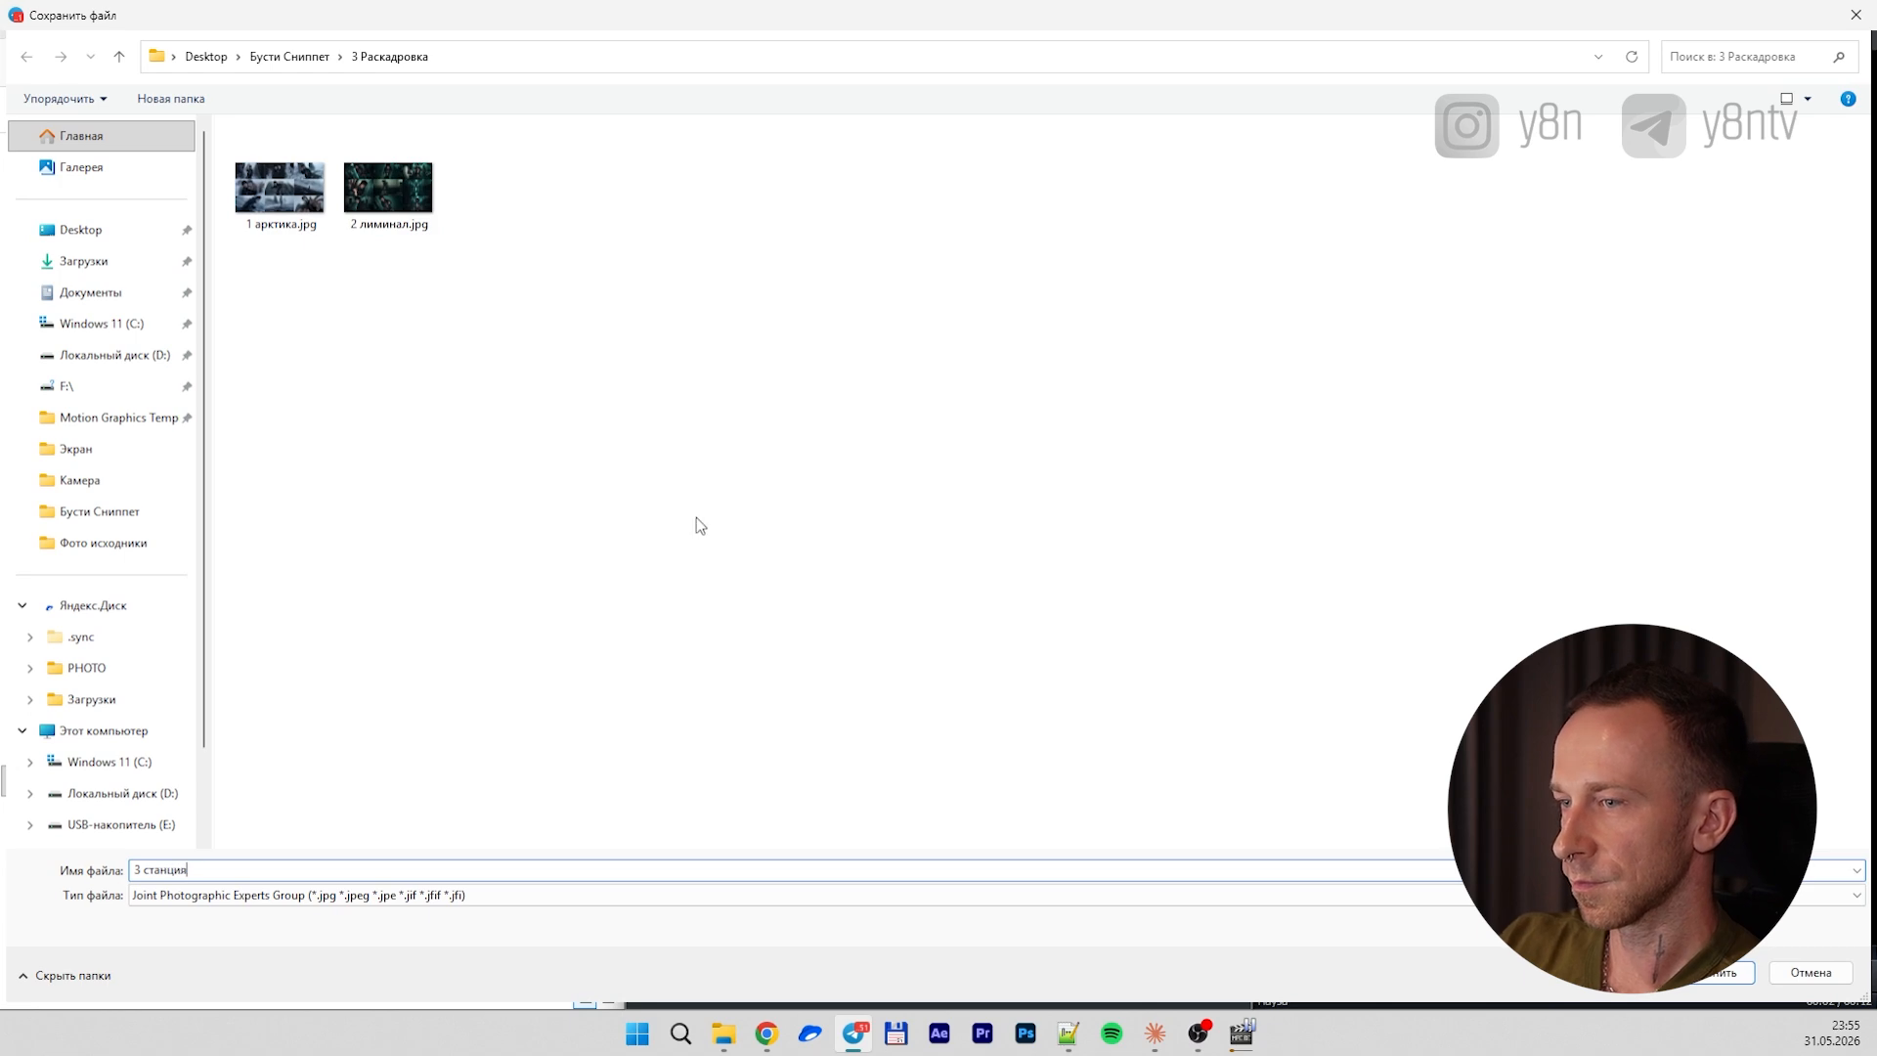
text( станция)
key(Return)
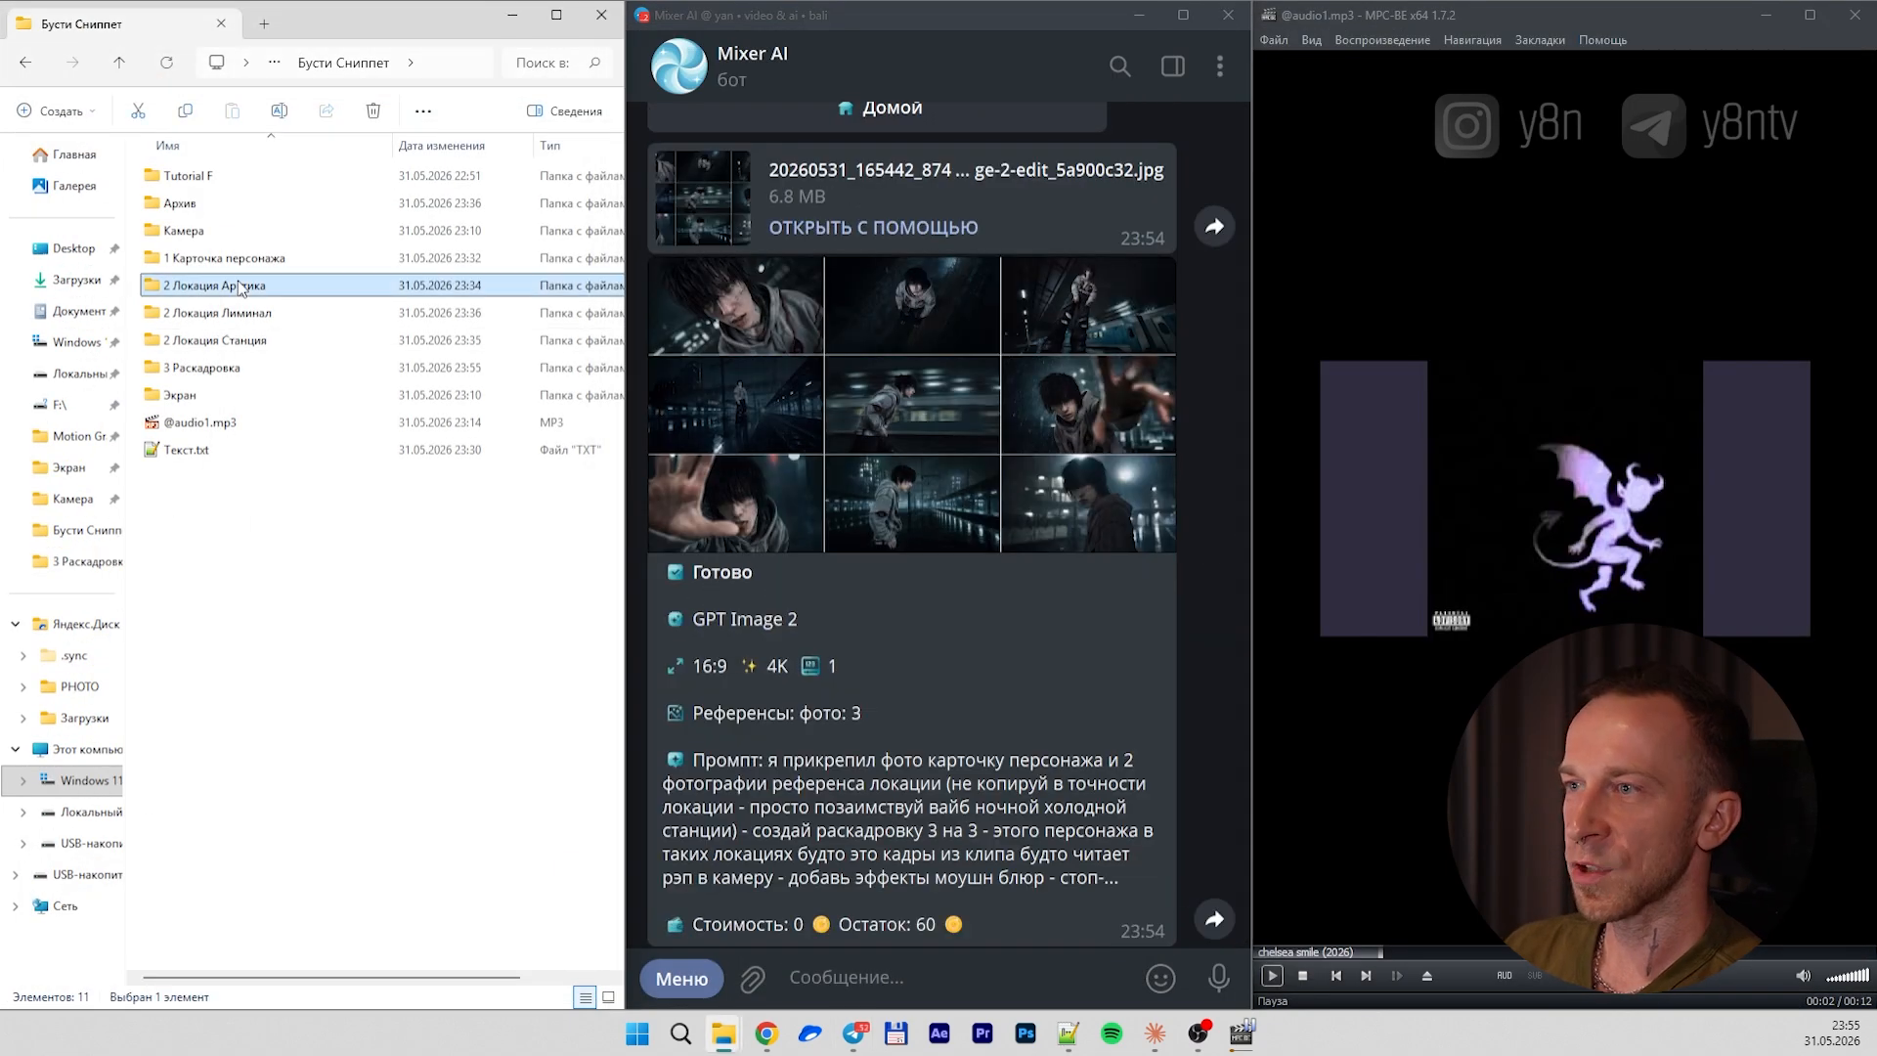
Move the folders 2 Локация Арктика, 2 Локация Лиминал and 2 Локация Станция into the Архив folder
ctrl+click(249, 314)
ctrl+click(247, 340)
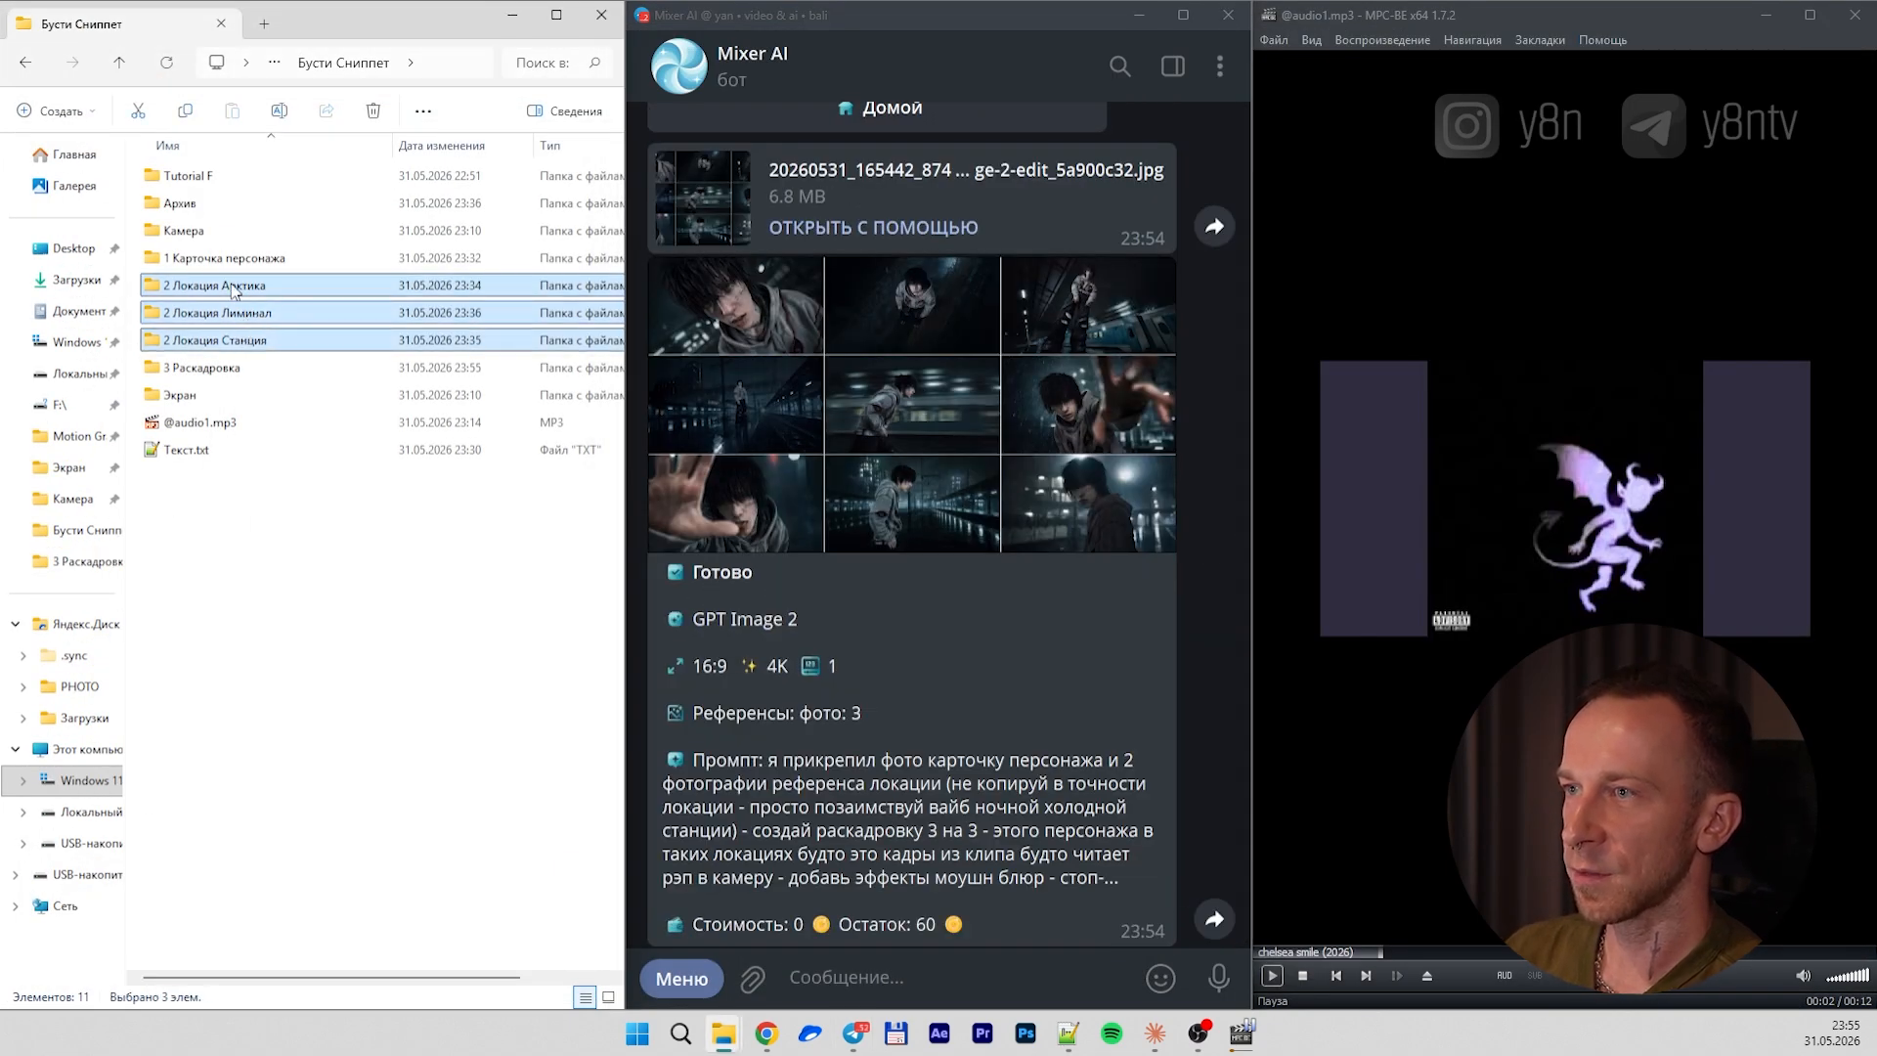
drag(235, 291, 191, 205)
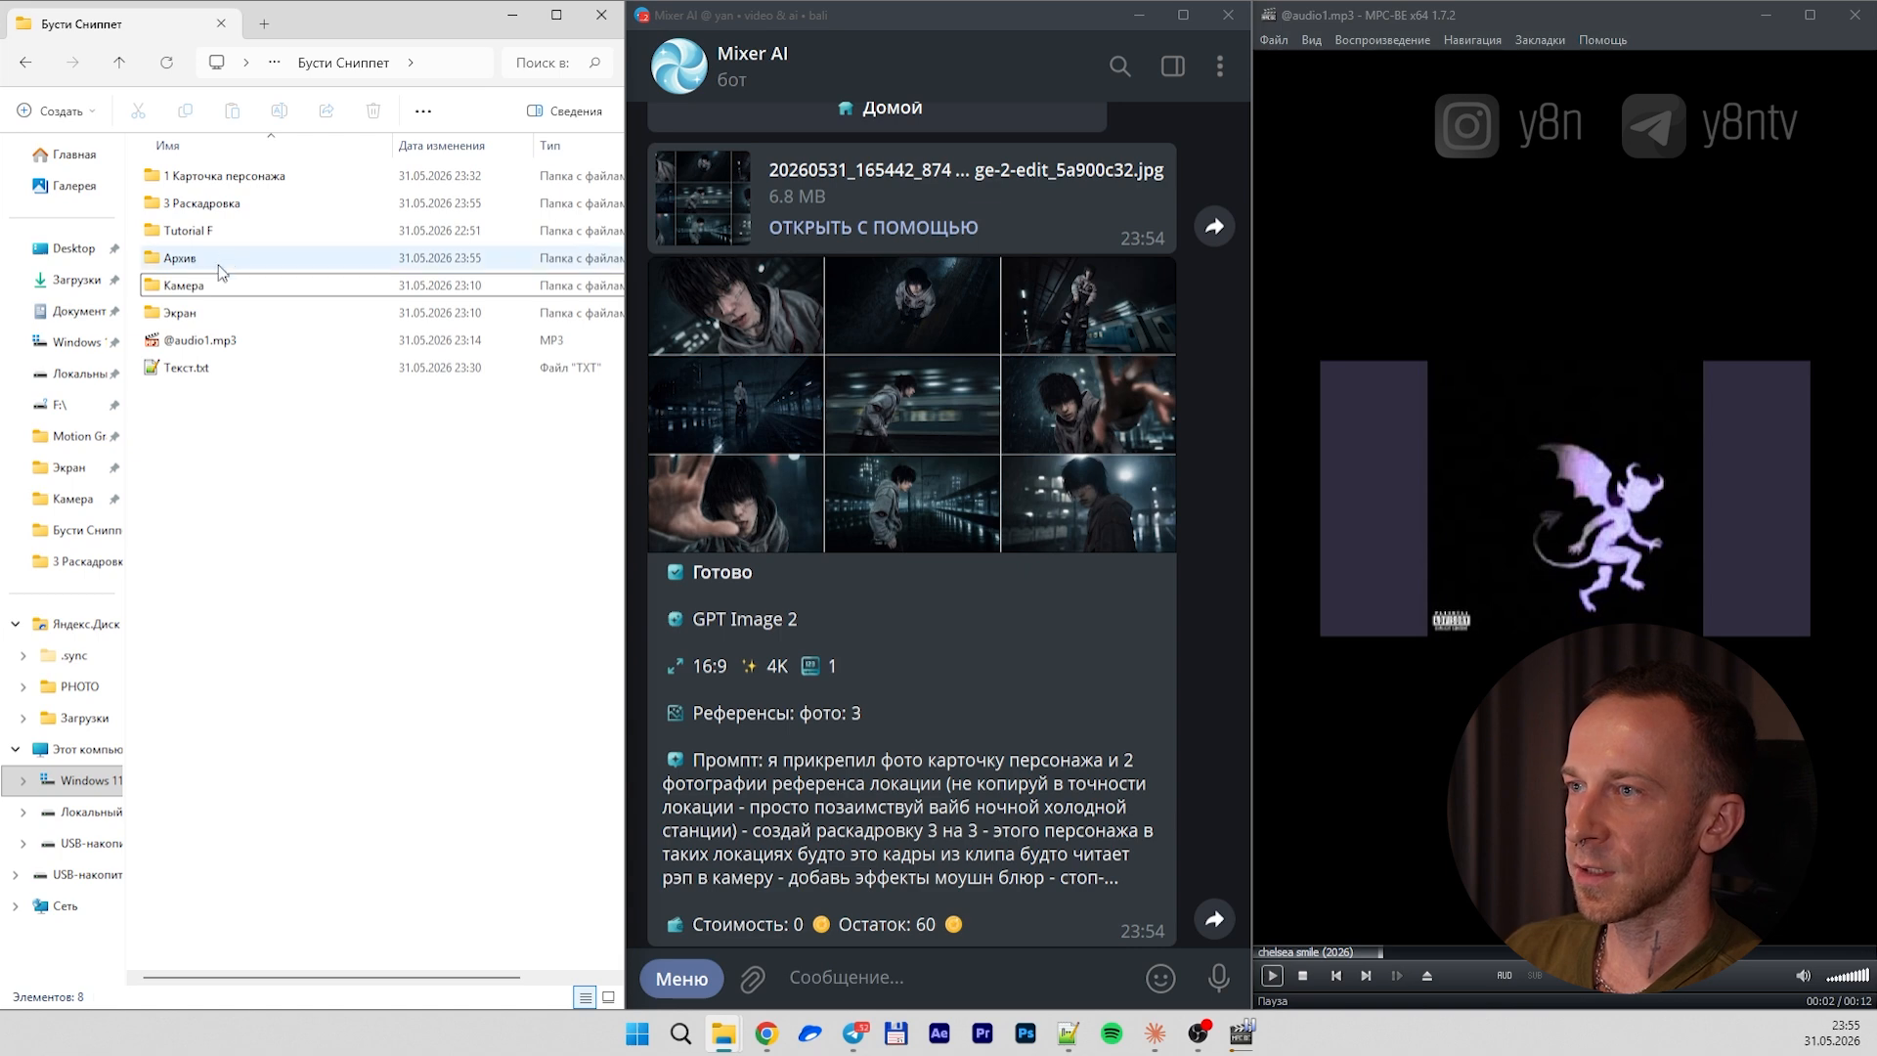
click(232, 178)
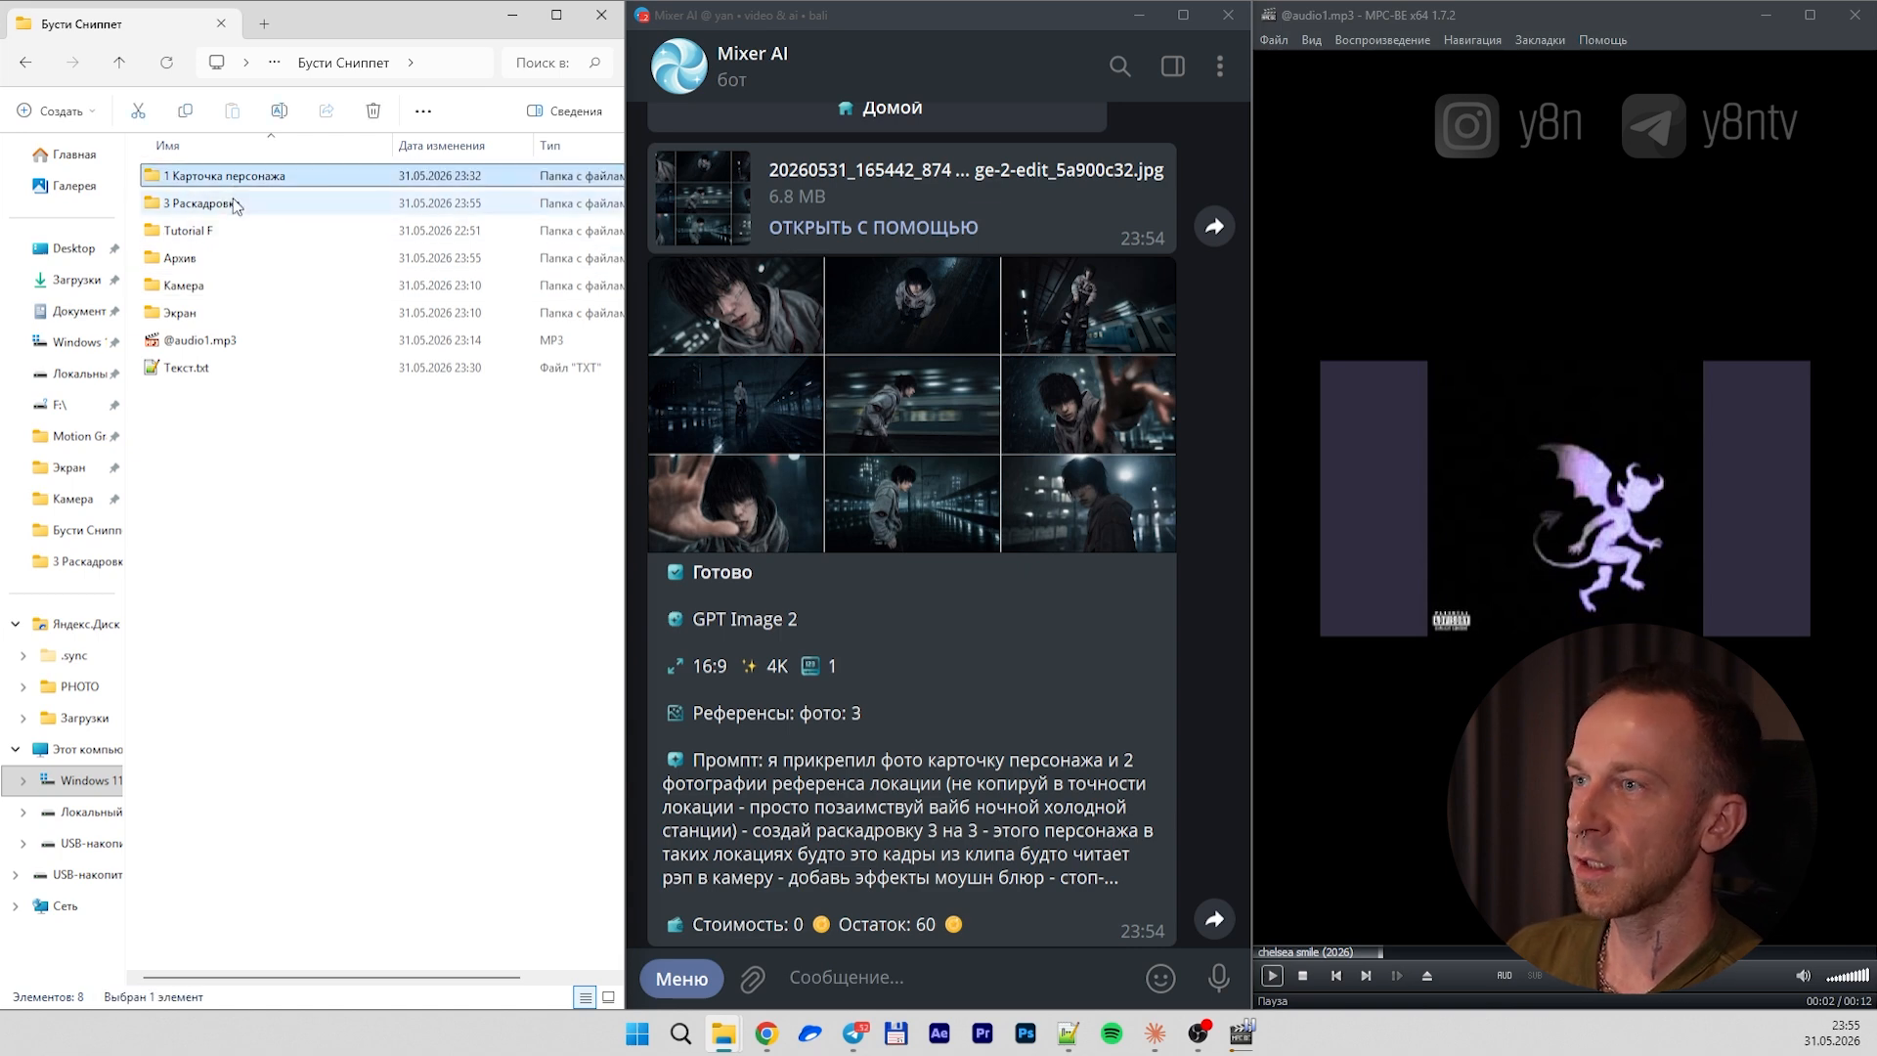
click(235, 204)
ctrl+click(243, 181)
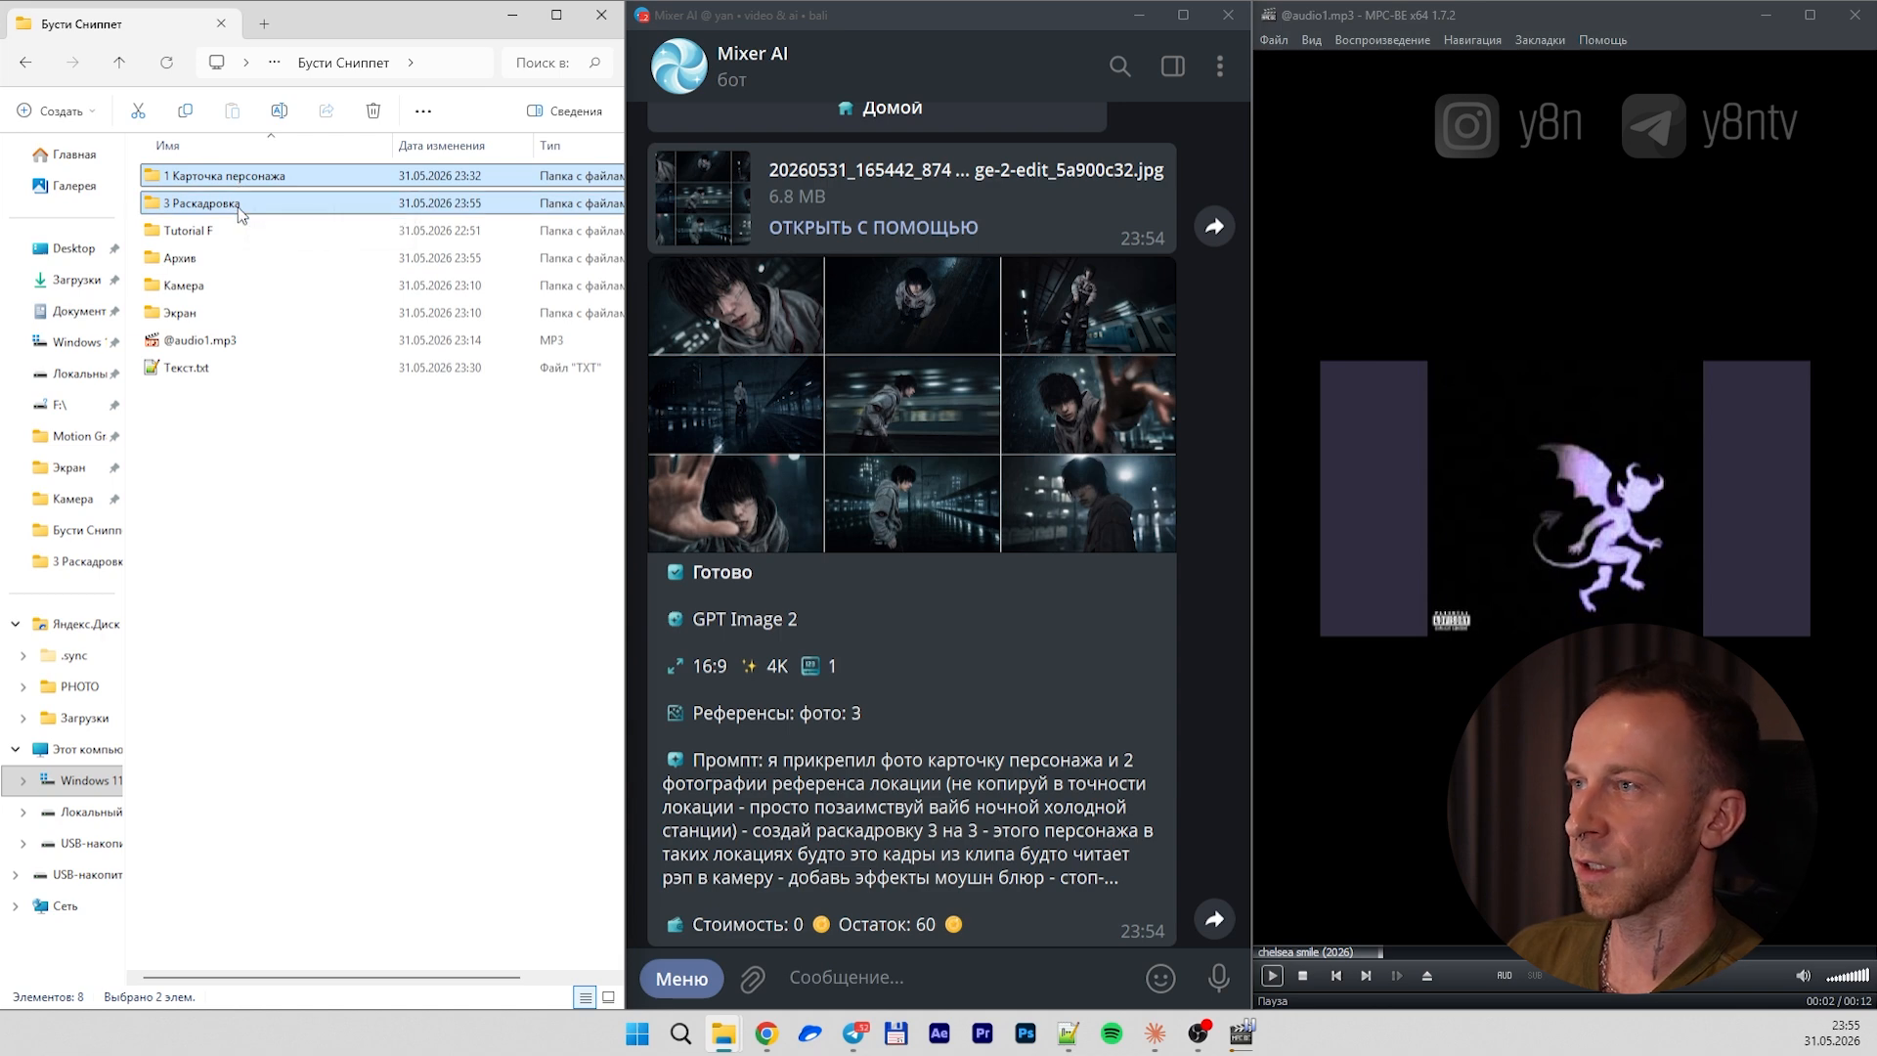
ctrl+click(226, 347)
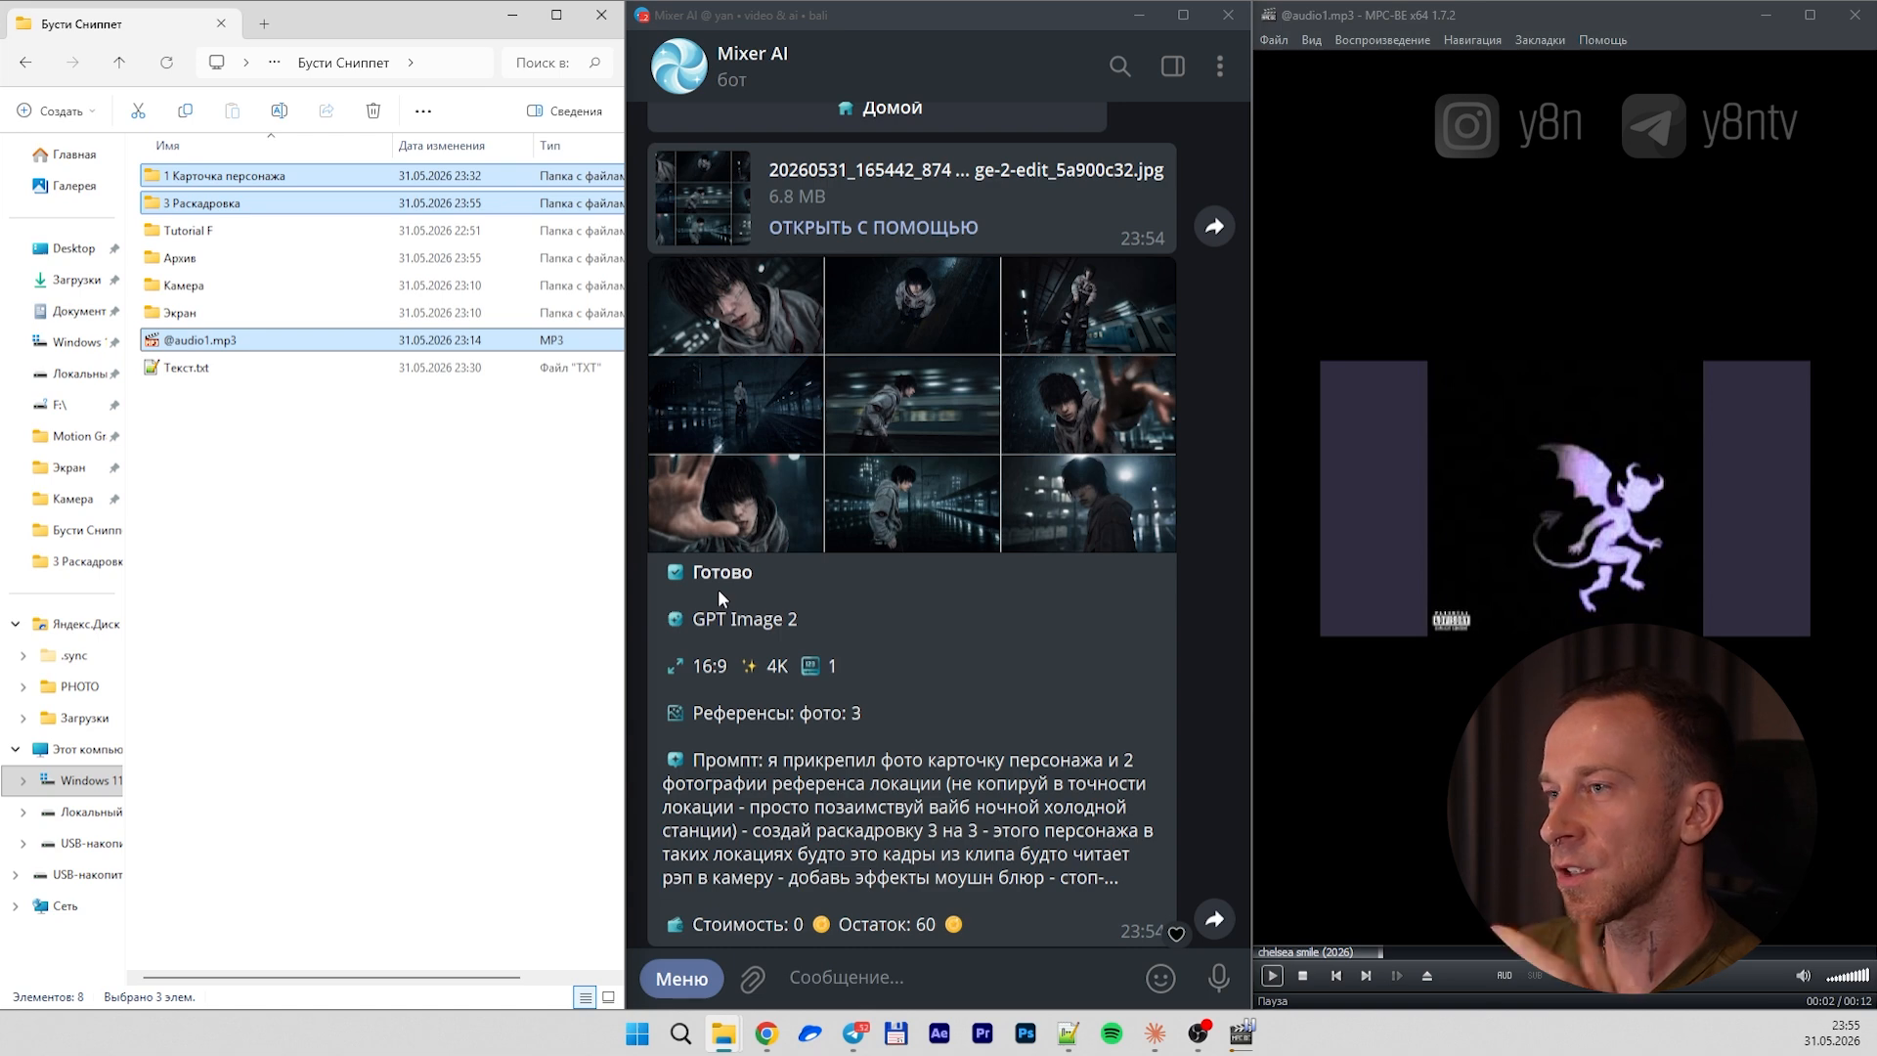
click(576, 416)
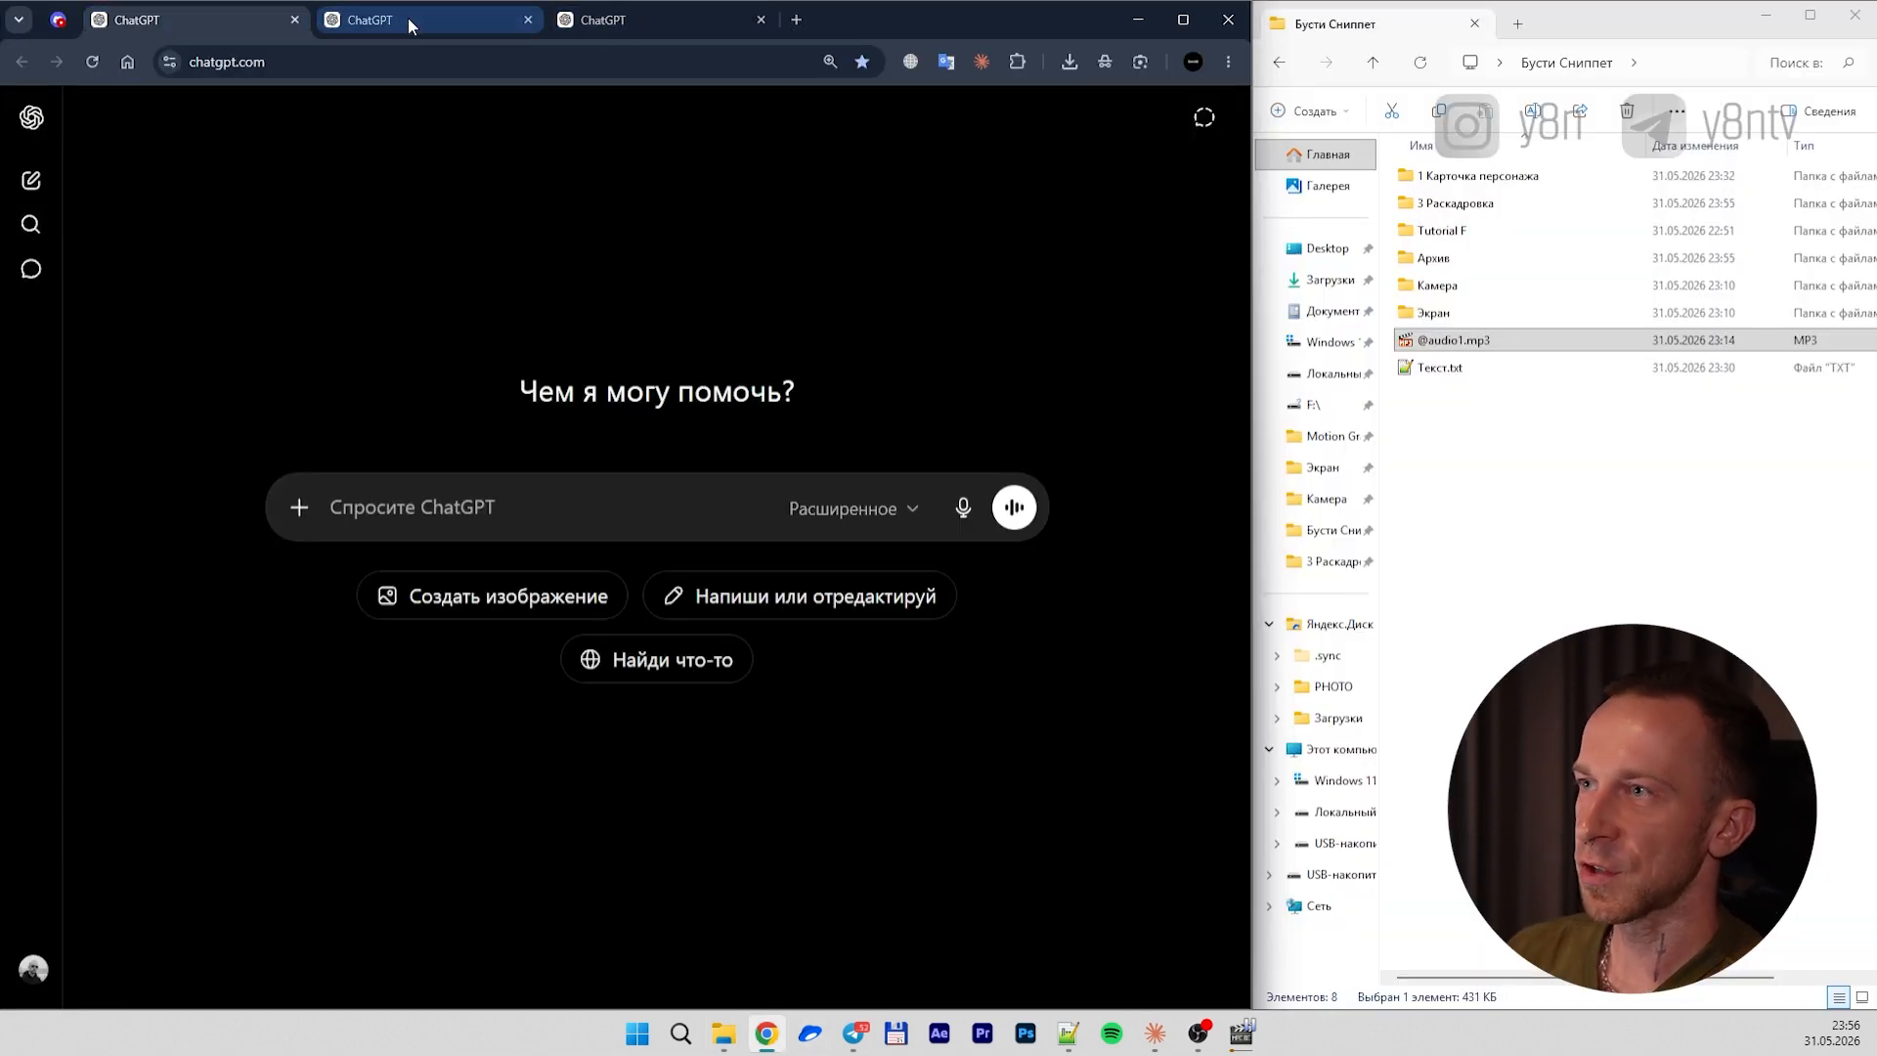
Open the 3 Раскадровка folder and attach 1 арктика.jpg, 2 лиминал.jpg and 3 станция.jpg each to its own ChatGPT chat
click(1464, 208)
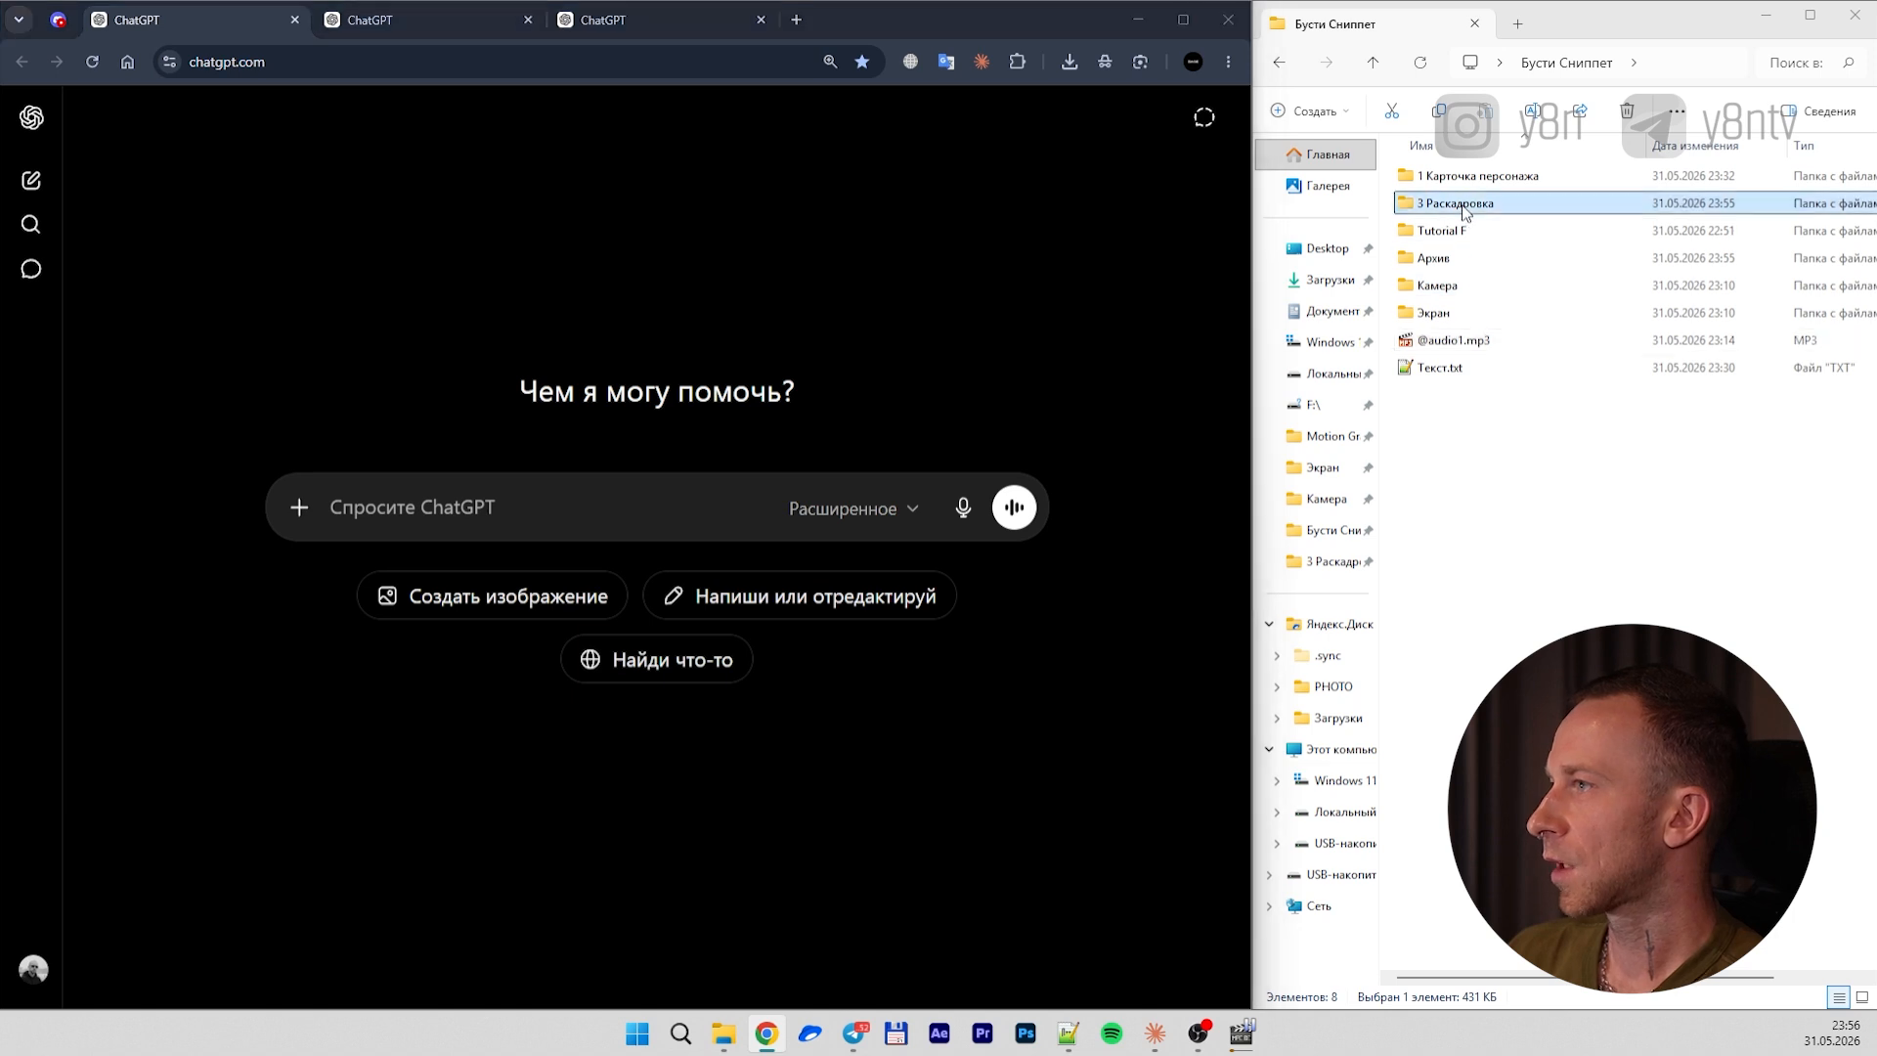
double_click(1463, 208)
click(788, 241)
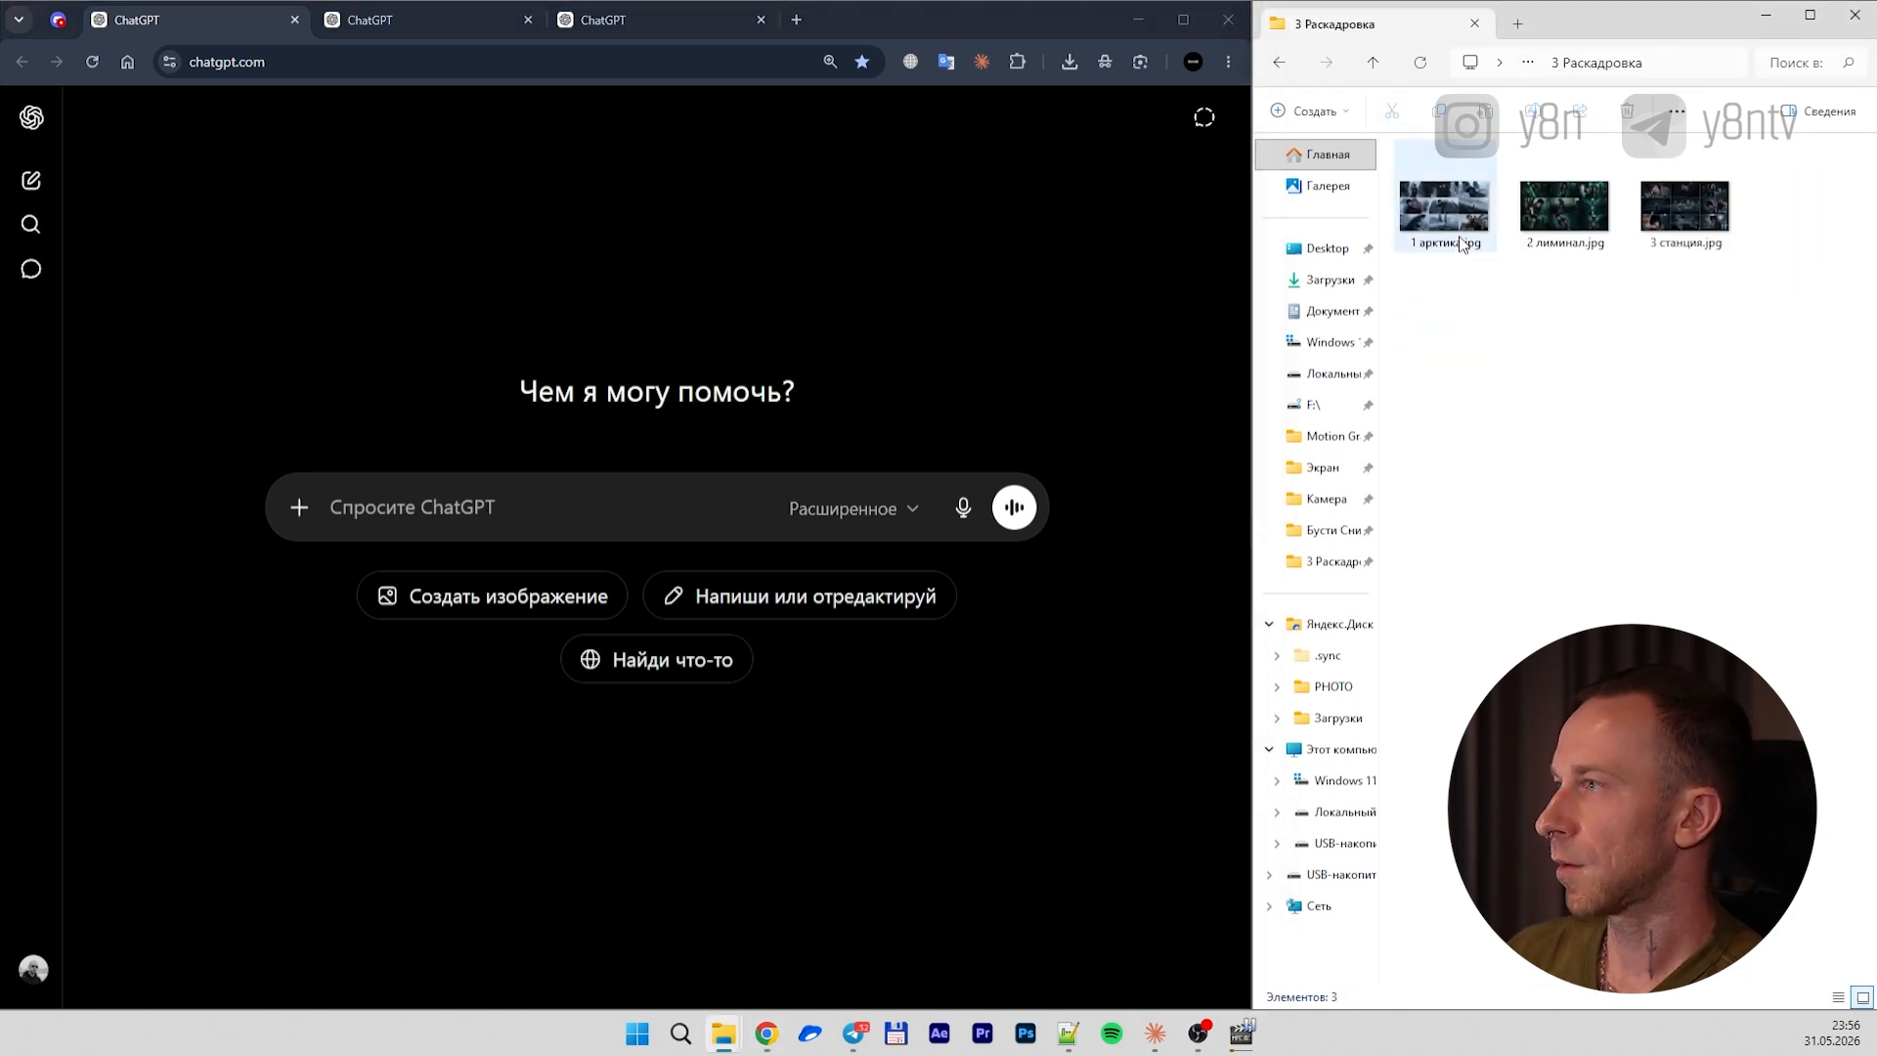
drag(1466, 201, 673, 535)
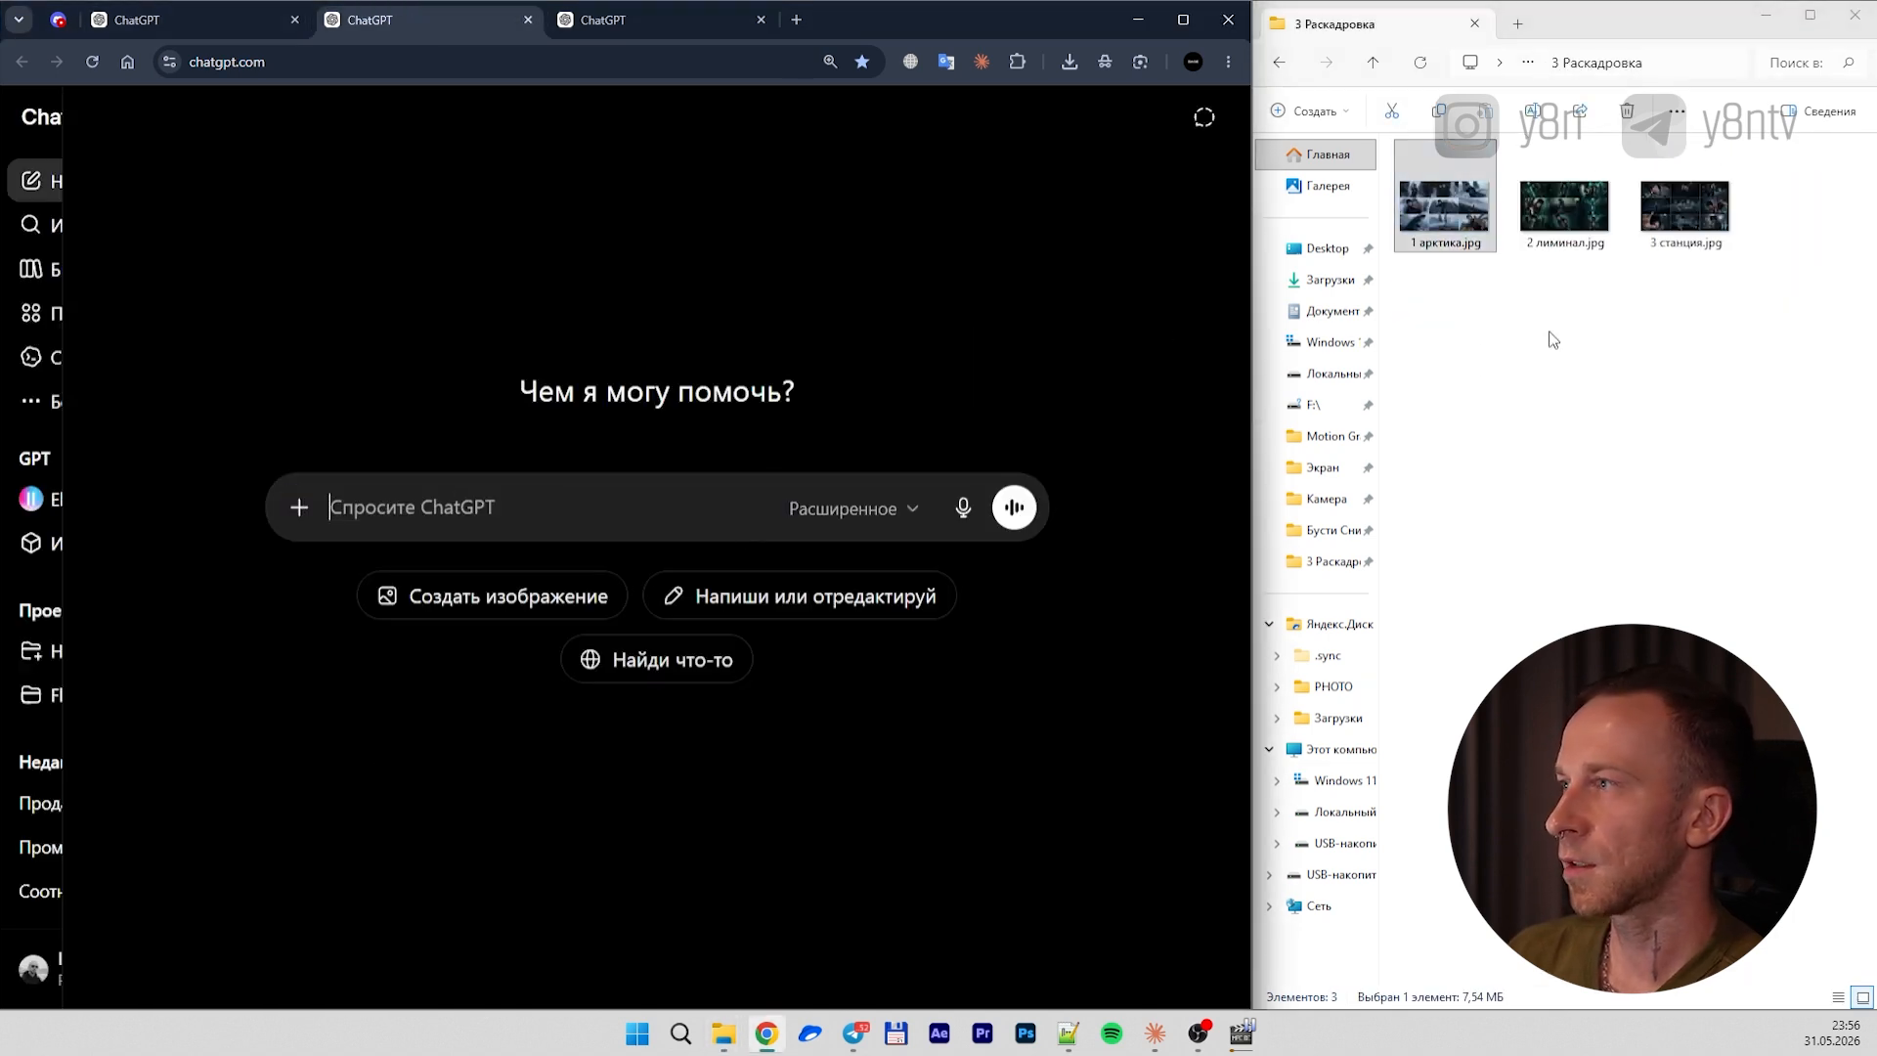
drag(1564, 205, 646, 489)
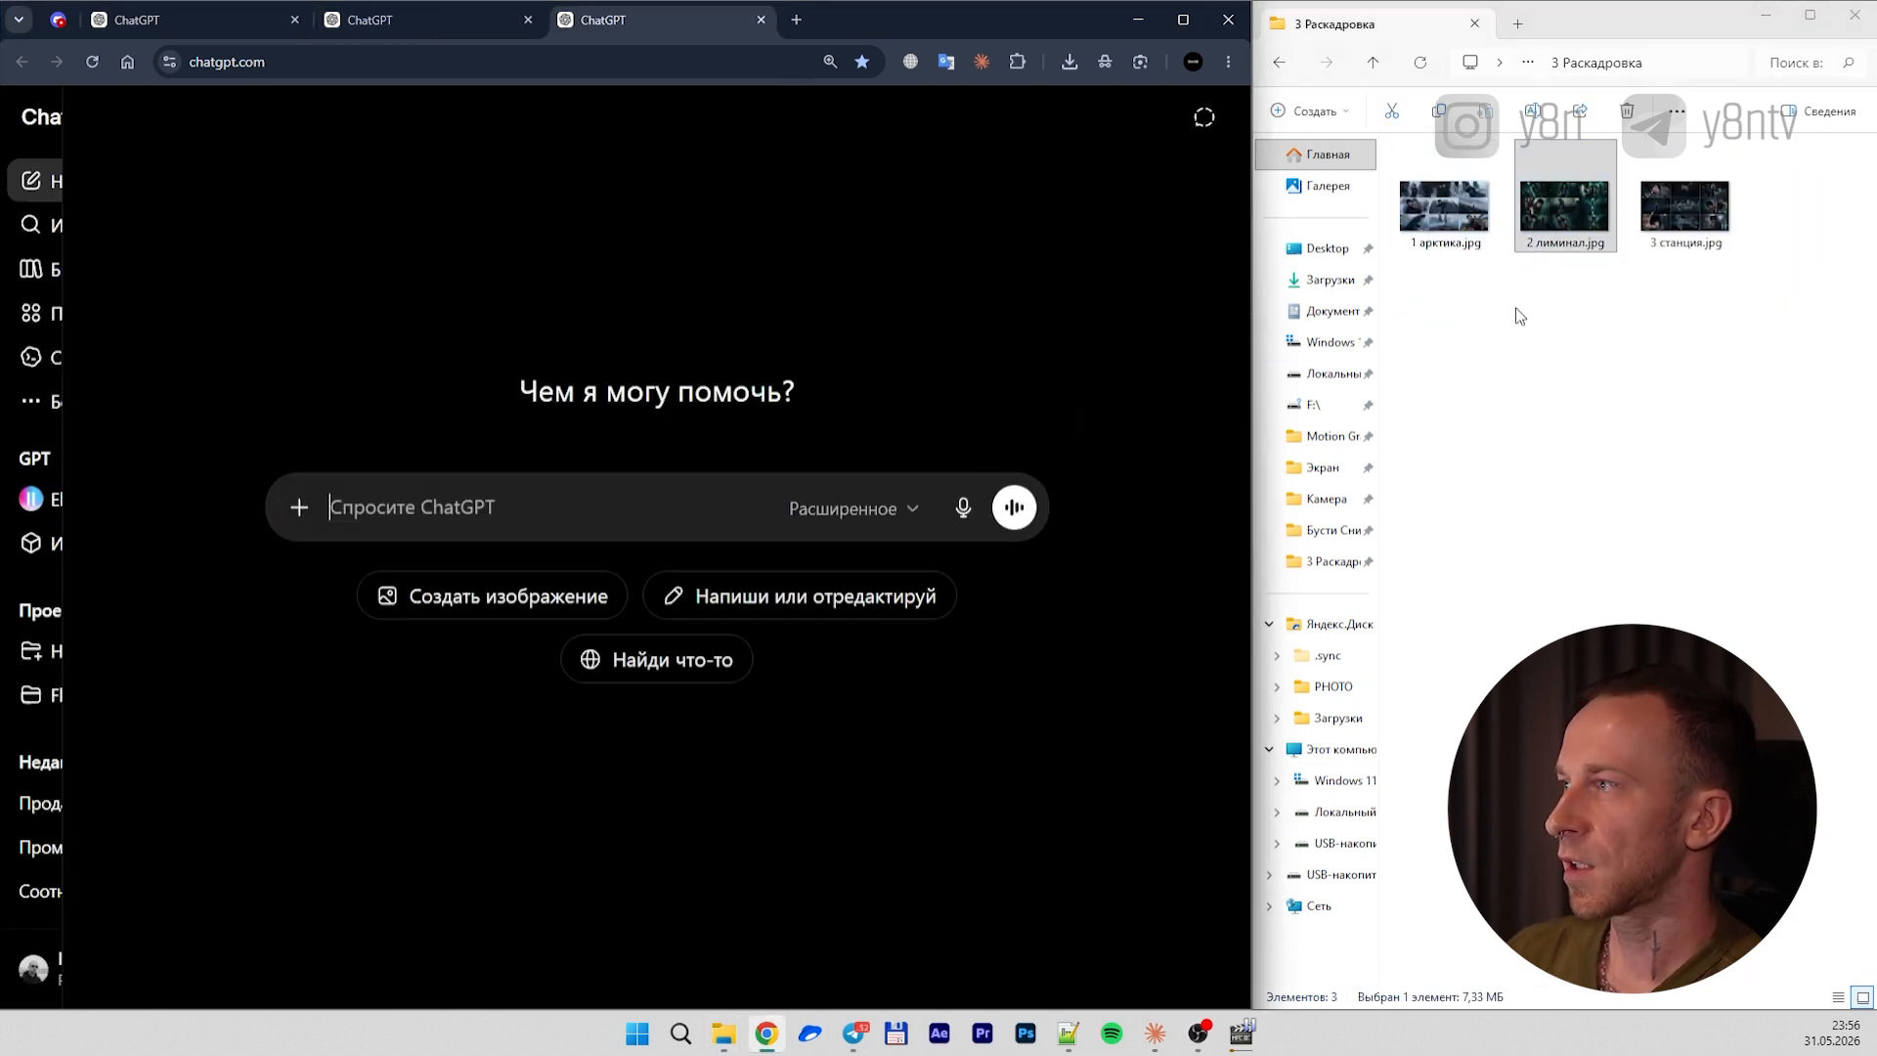
click(1654, 212)
drag(1654, 213, 645, 518)
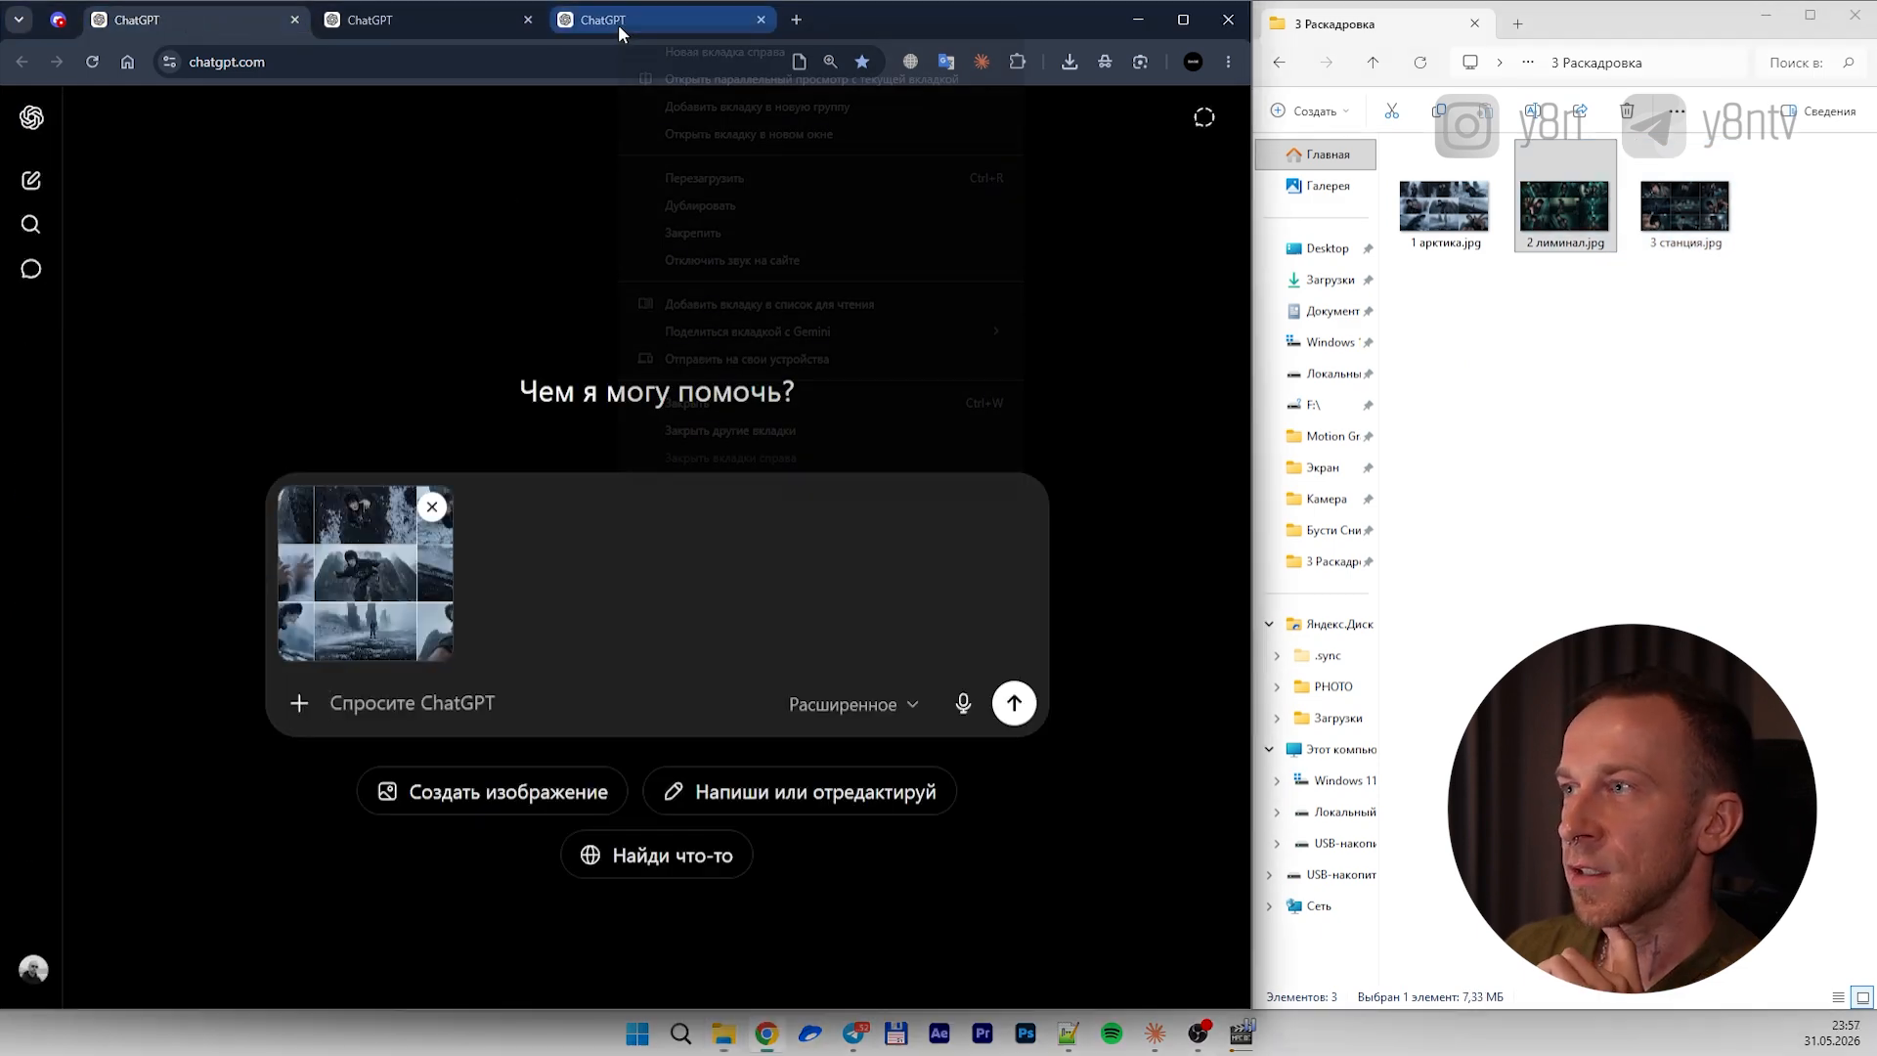
Duplicate the third ChatGPT tab and attach 1 арктика.jpg to the new chat
right_click(617, 26)
click(714, 203)
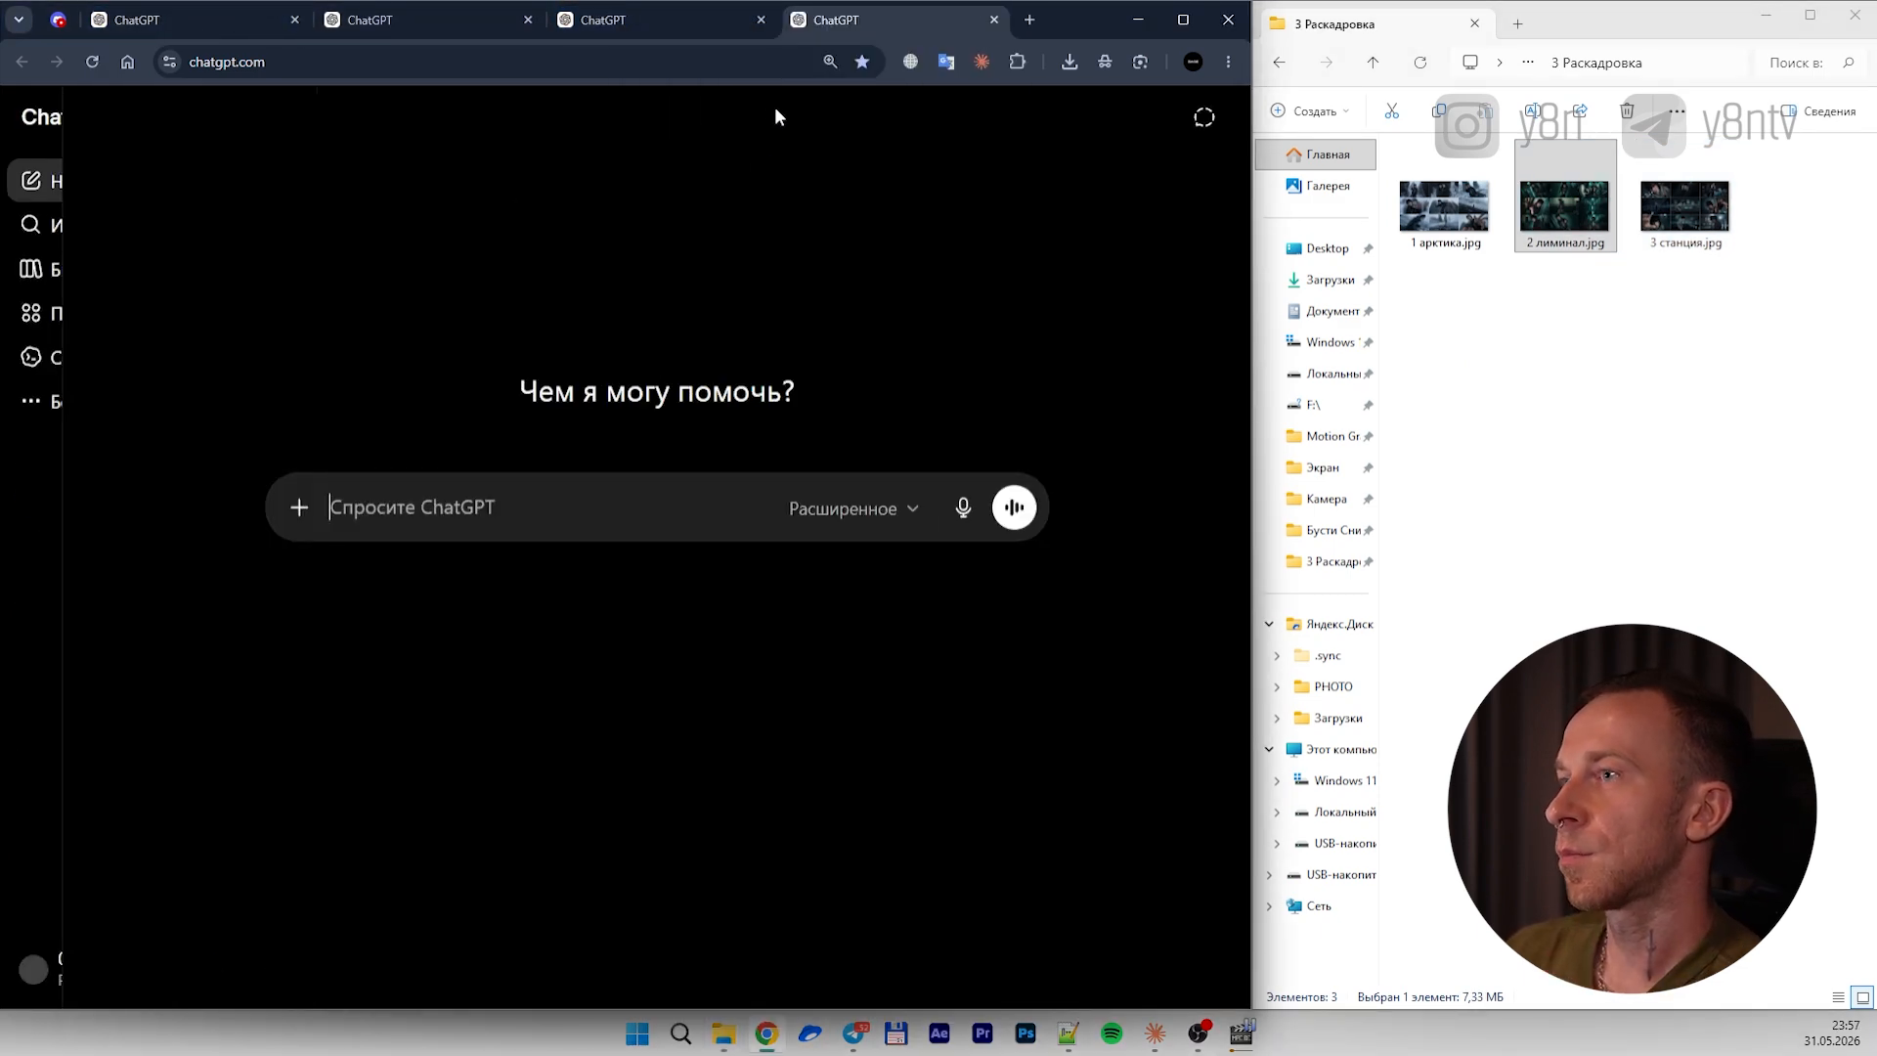
click(1579, 338)
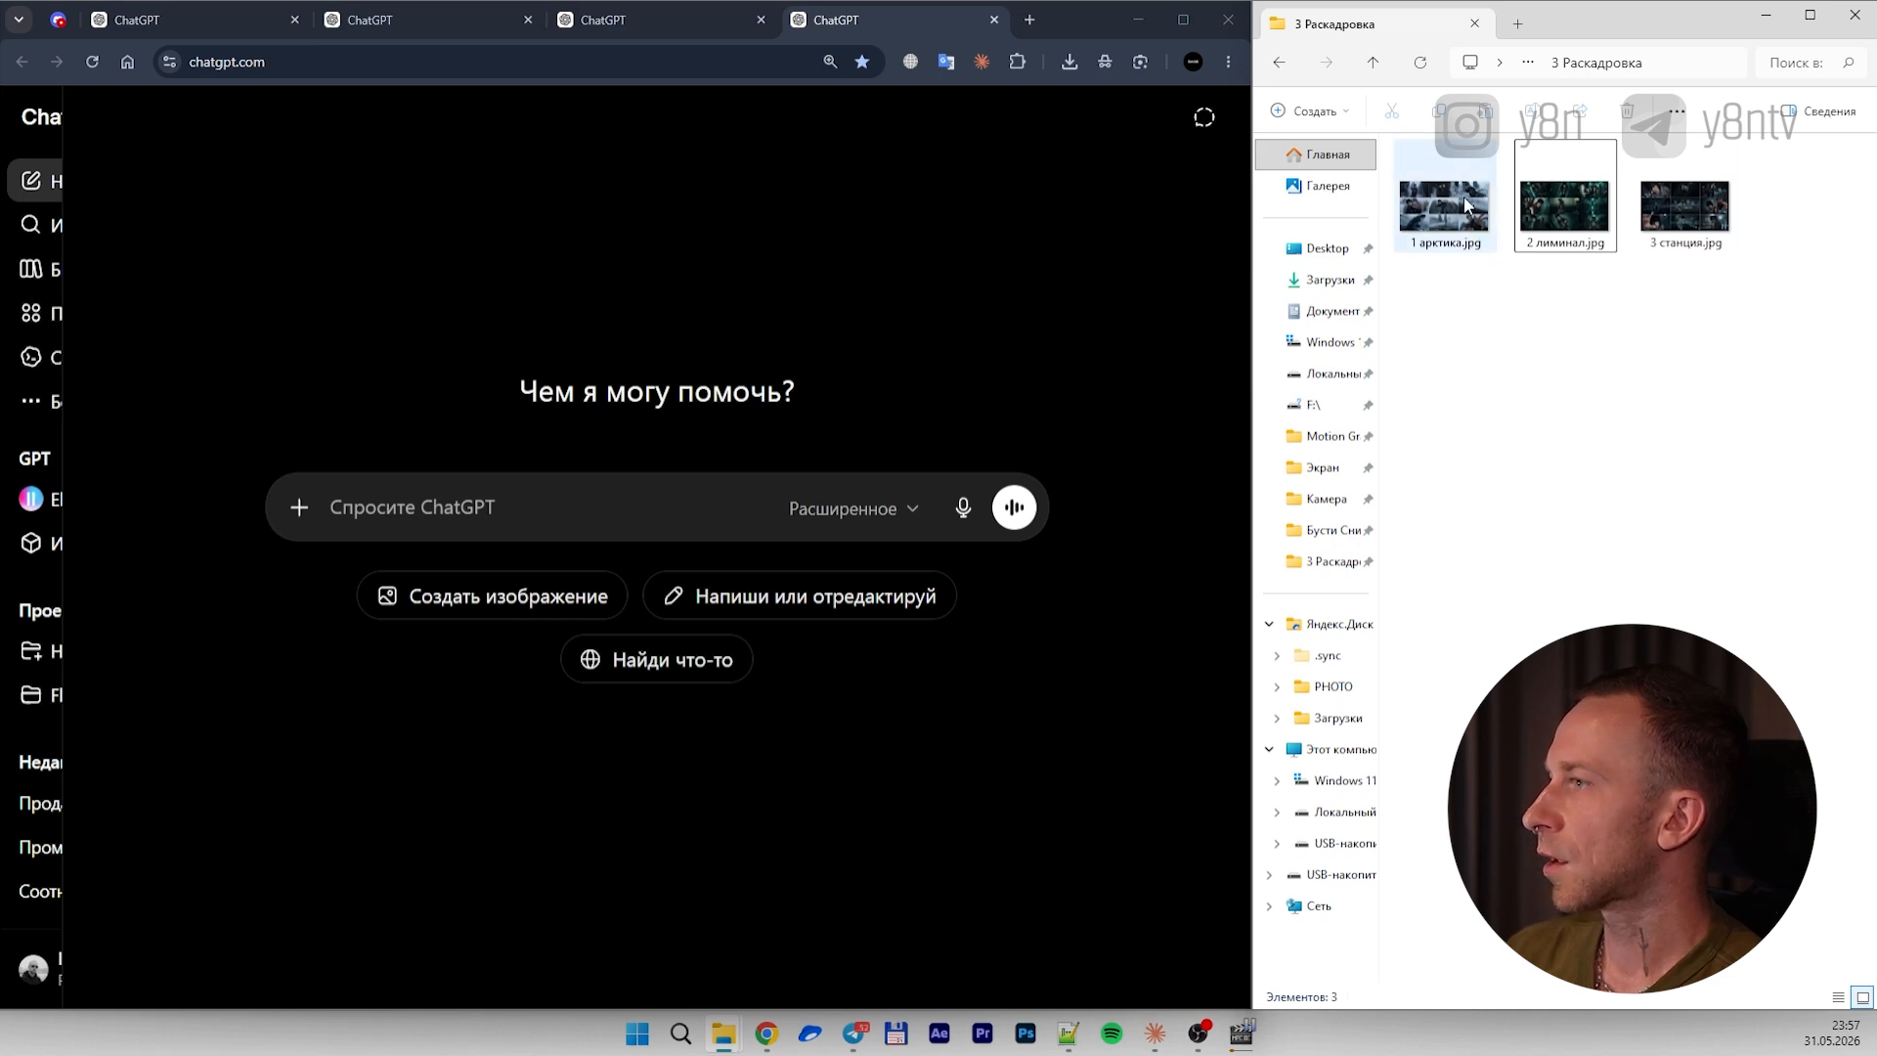
drag(1463, 196, 615, 496)
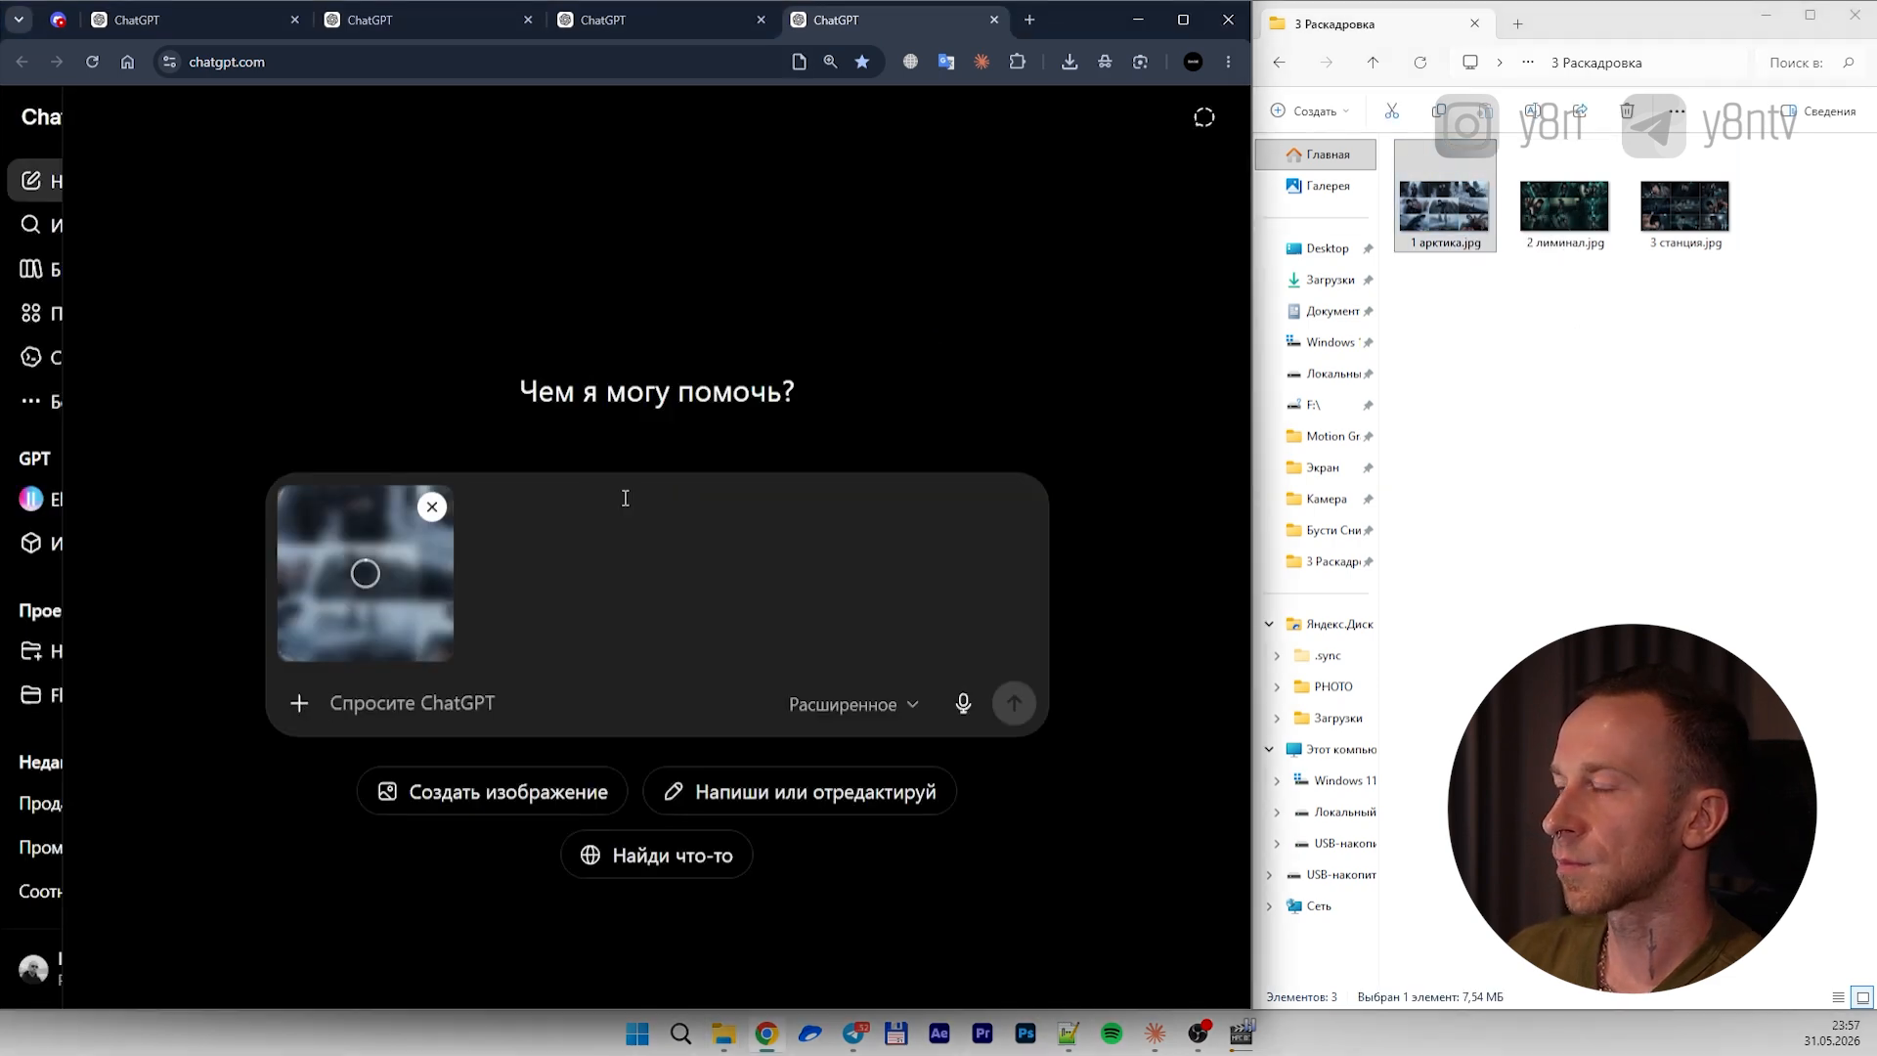
click(1551, 307)
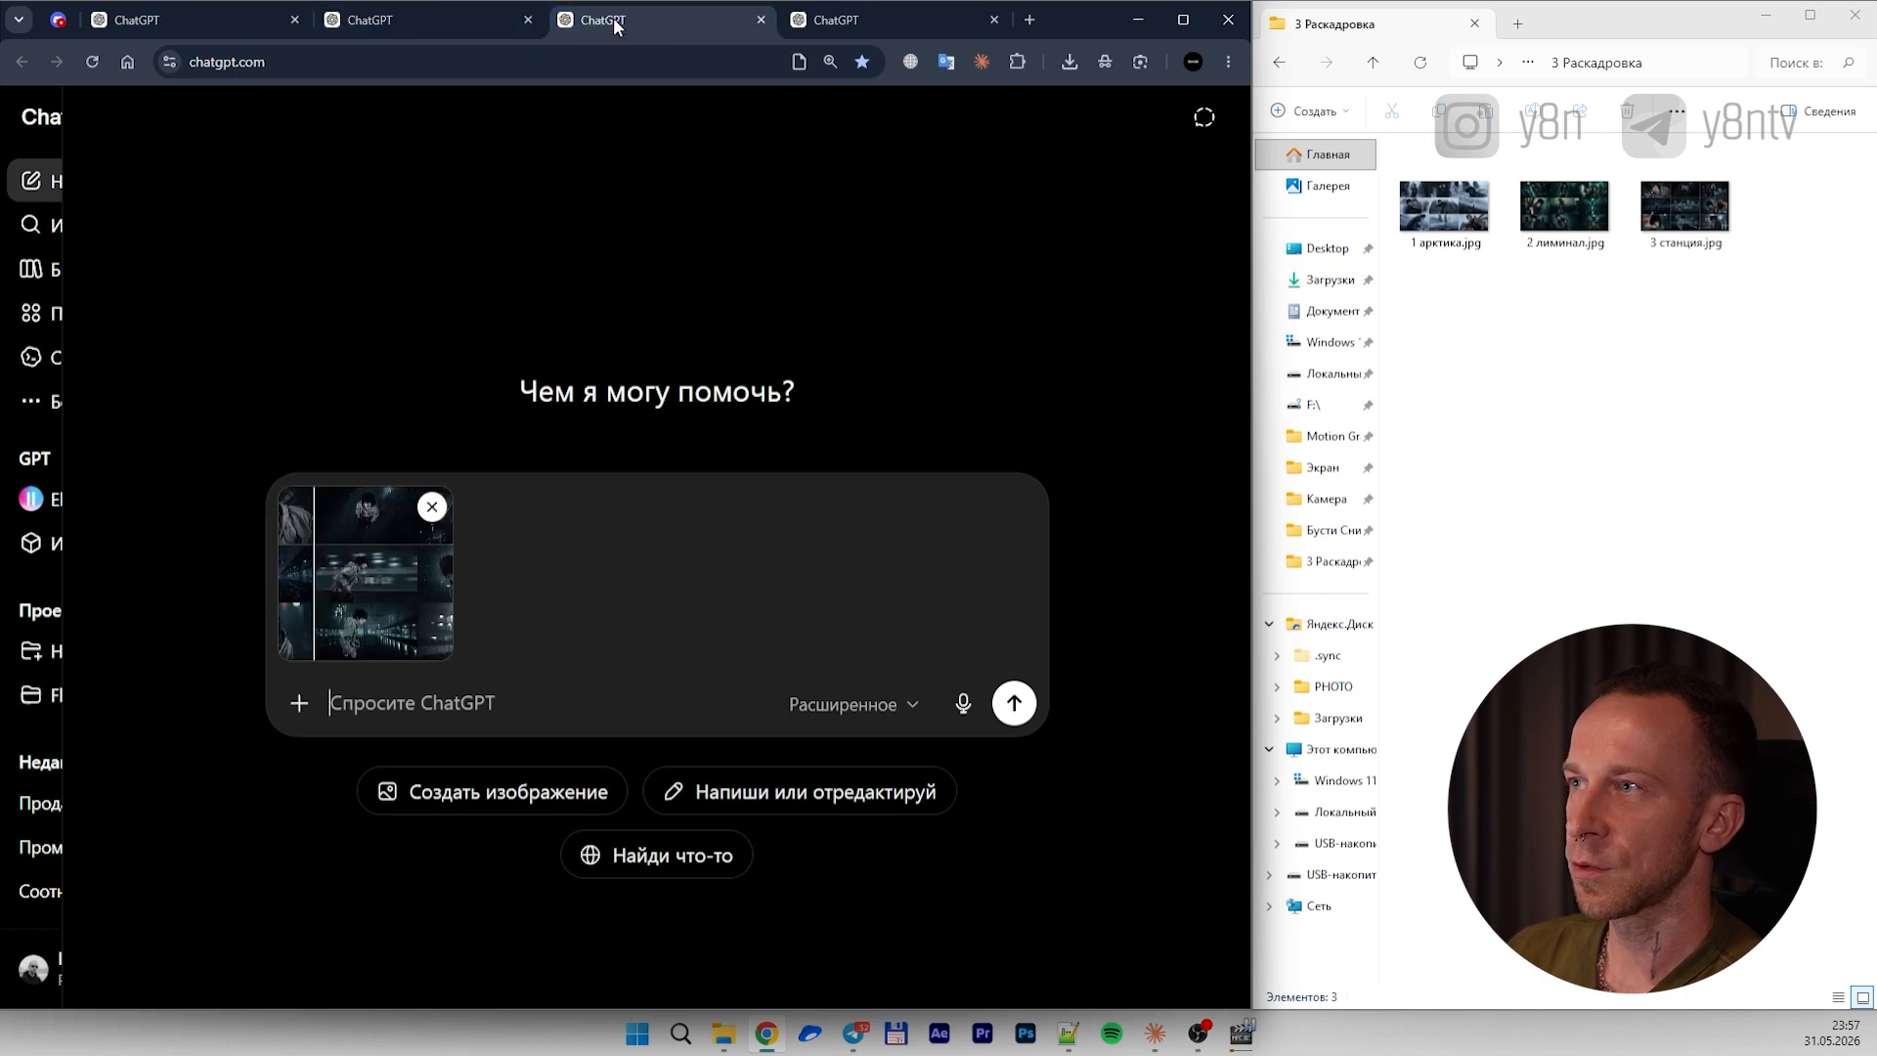
In the first chat's prompt draft, insert "(должен быть запрет на изменение внешности)" after the words about the character's exact appearance
click(265, 25)
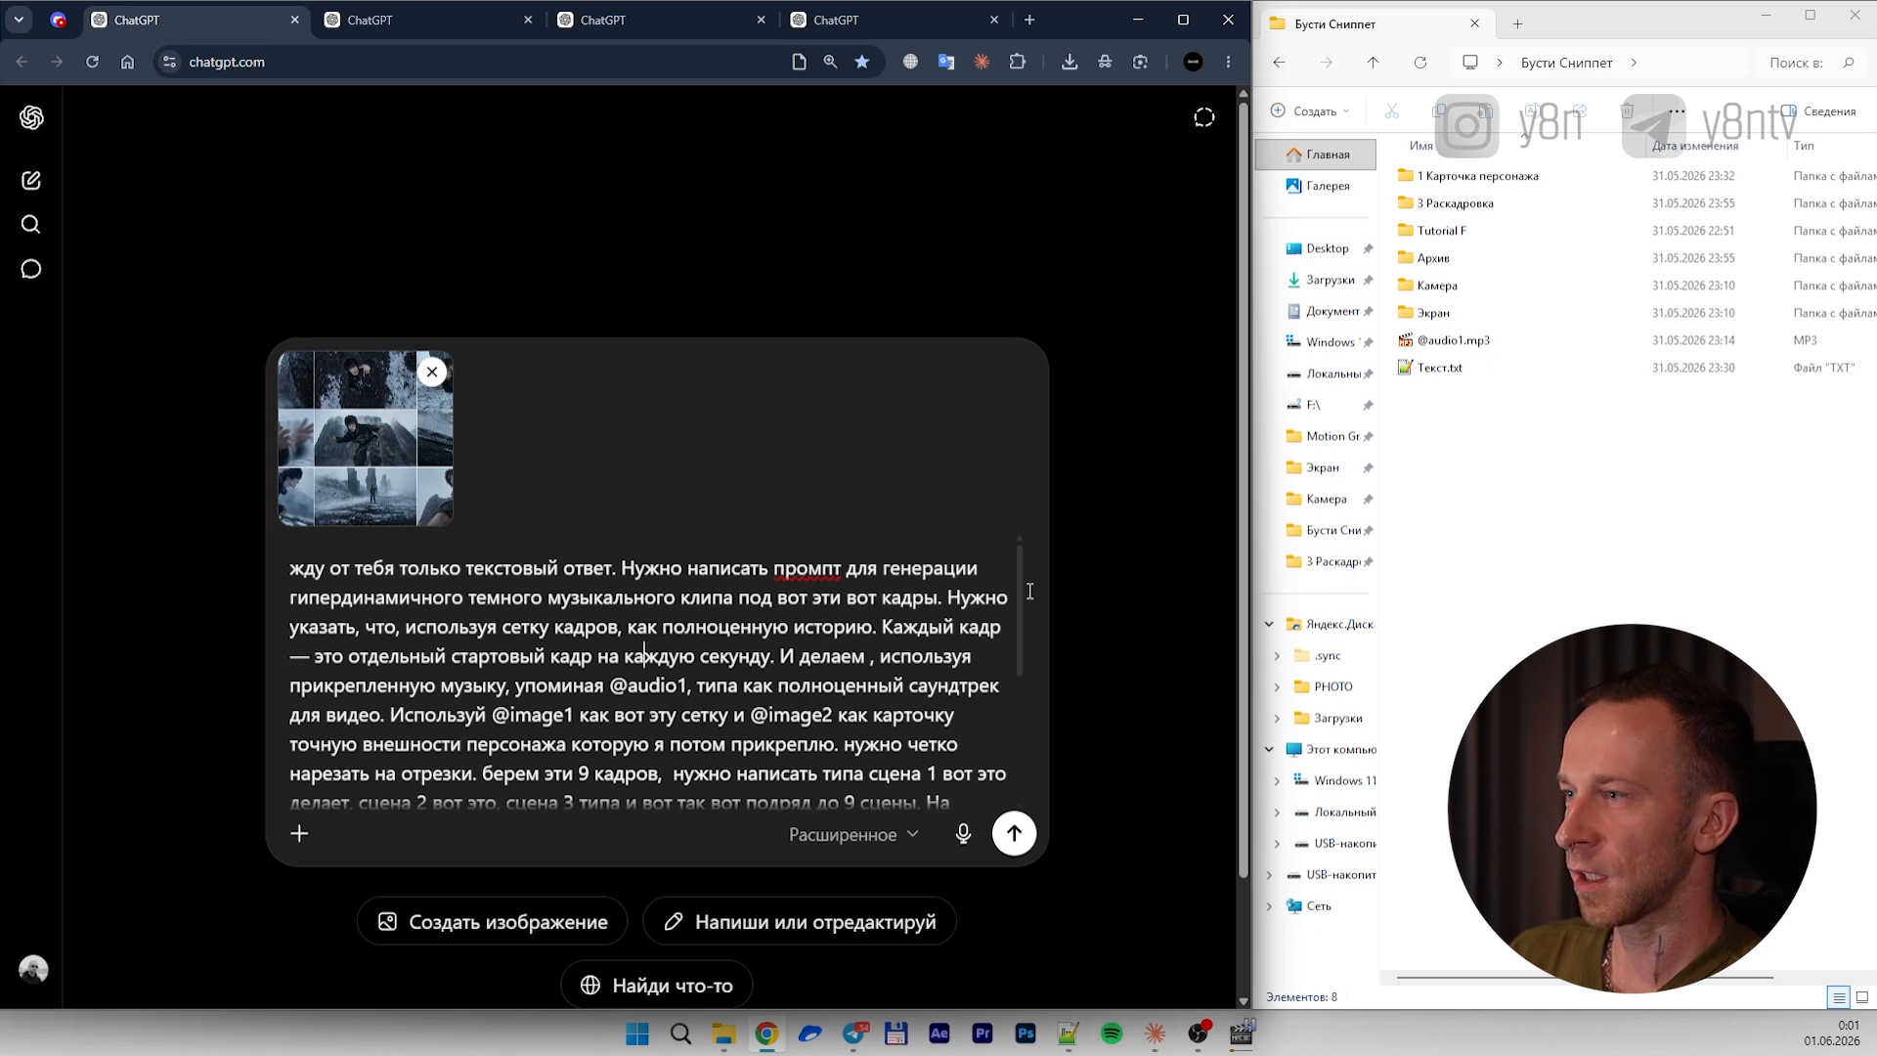
scroll(1019, 614, down, 2)
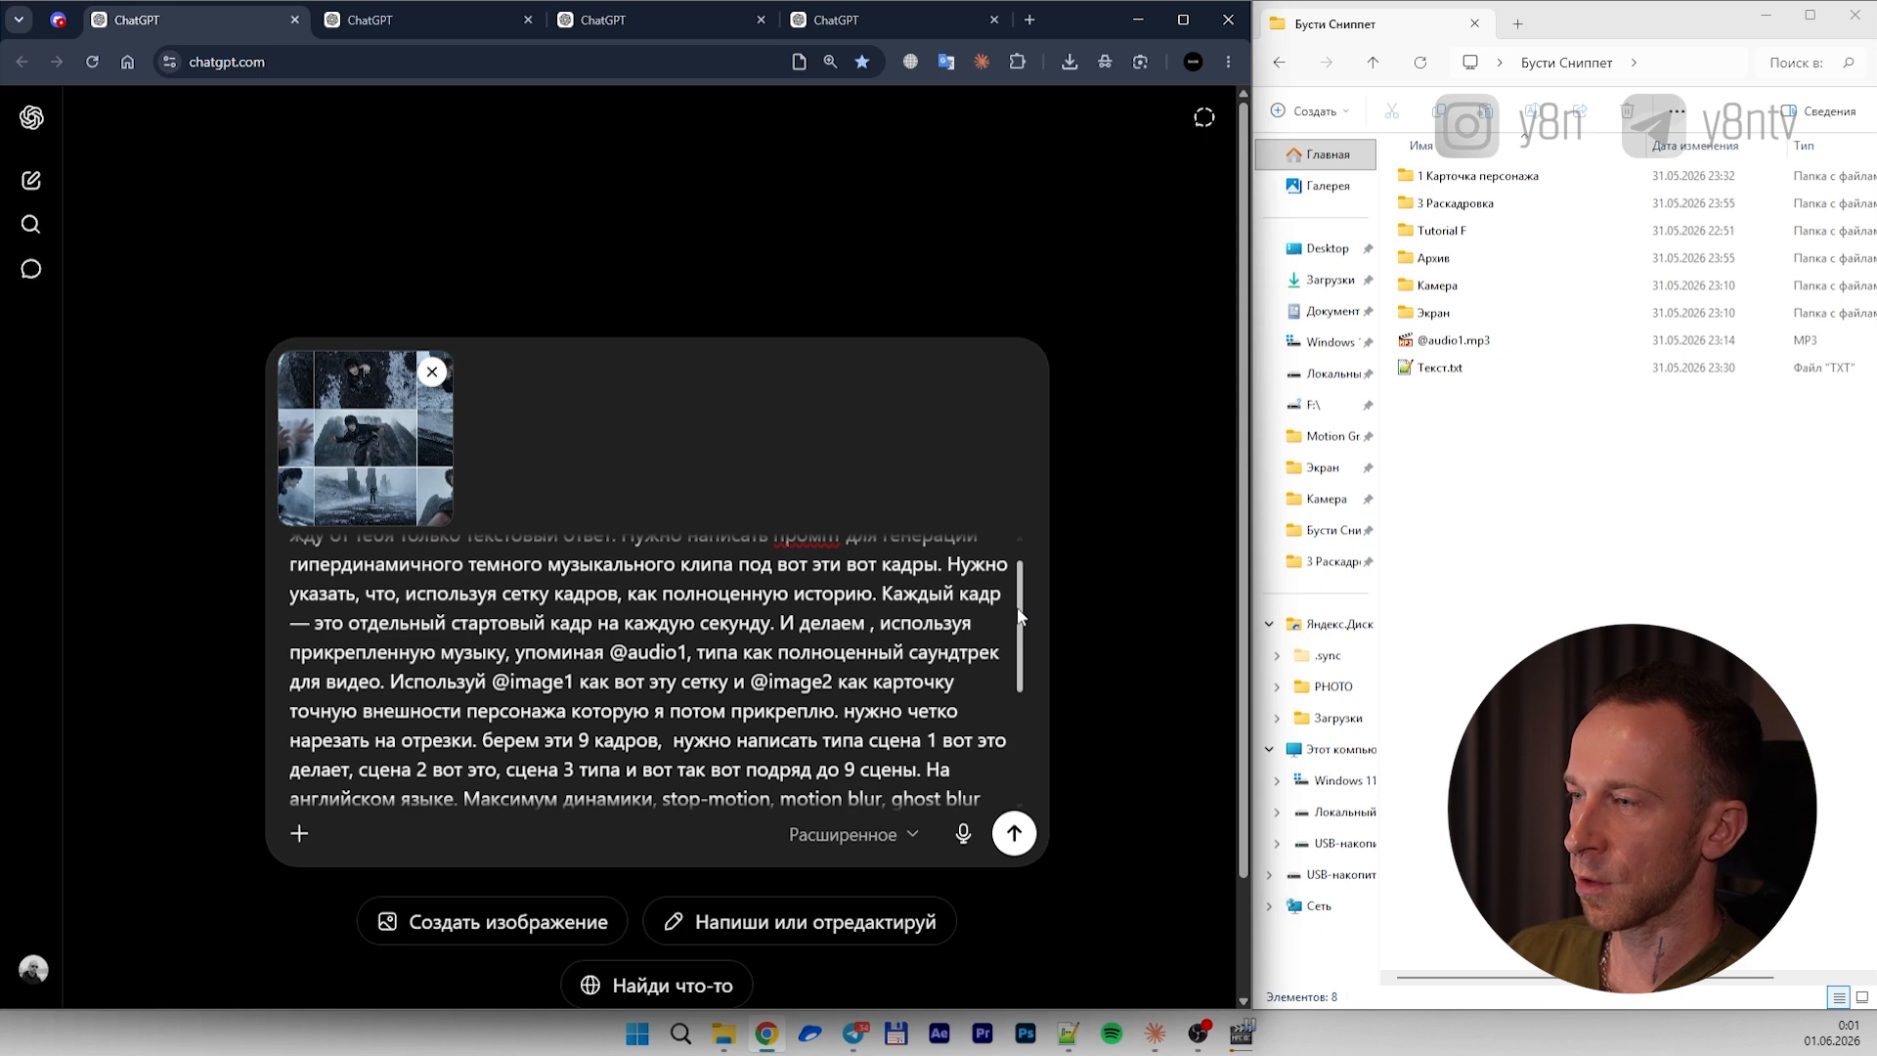
scroll(1019, 616, down, 1)
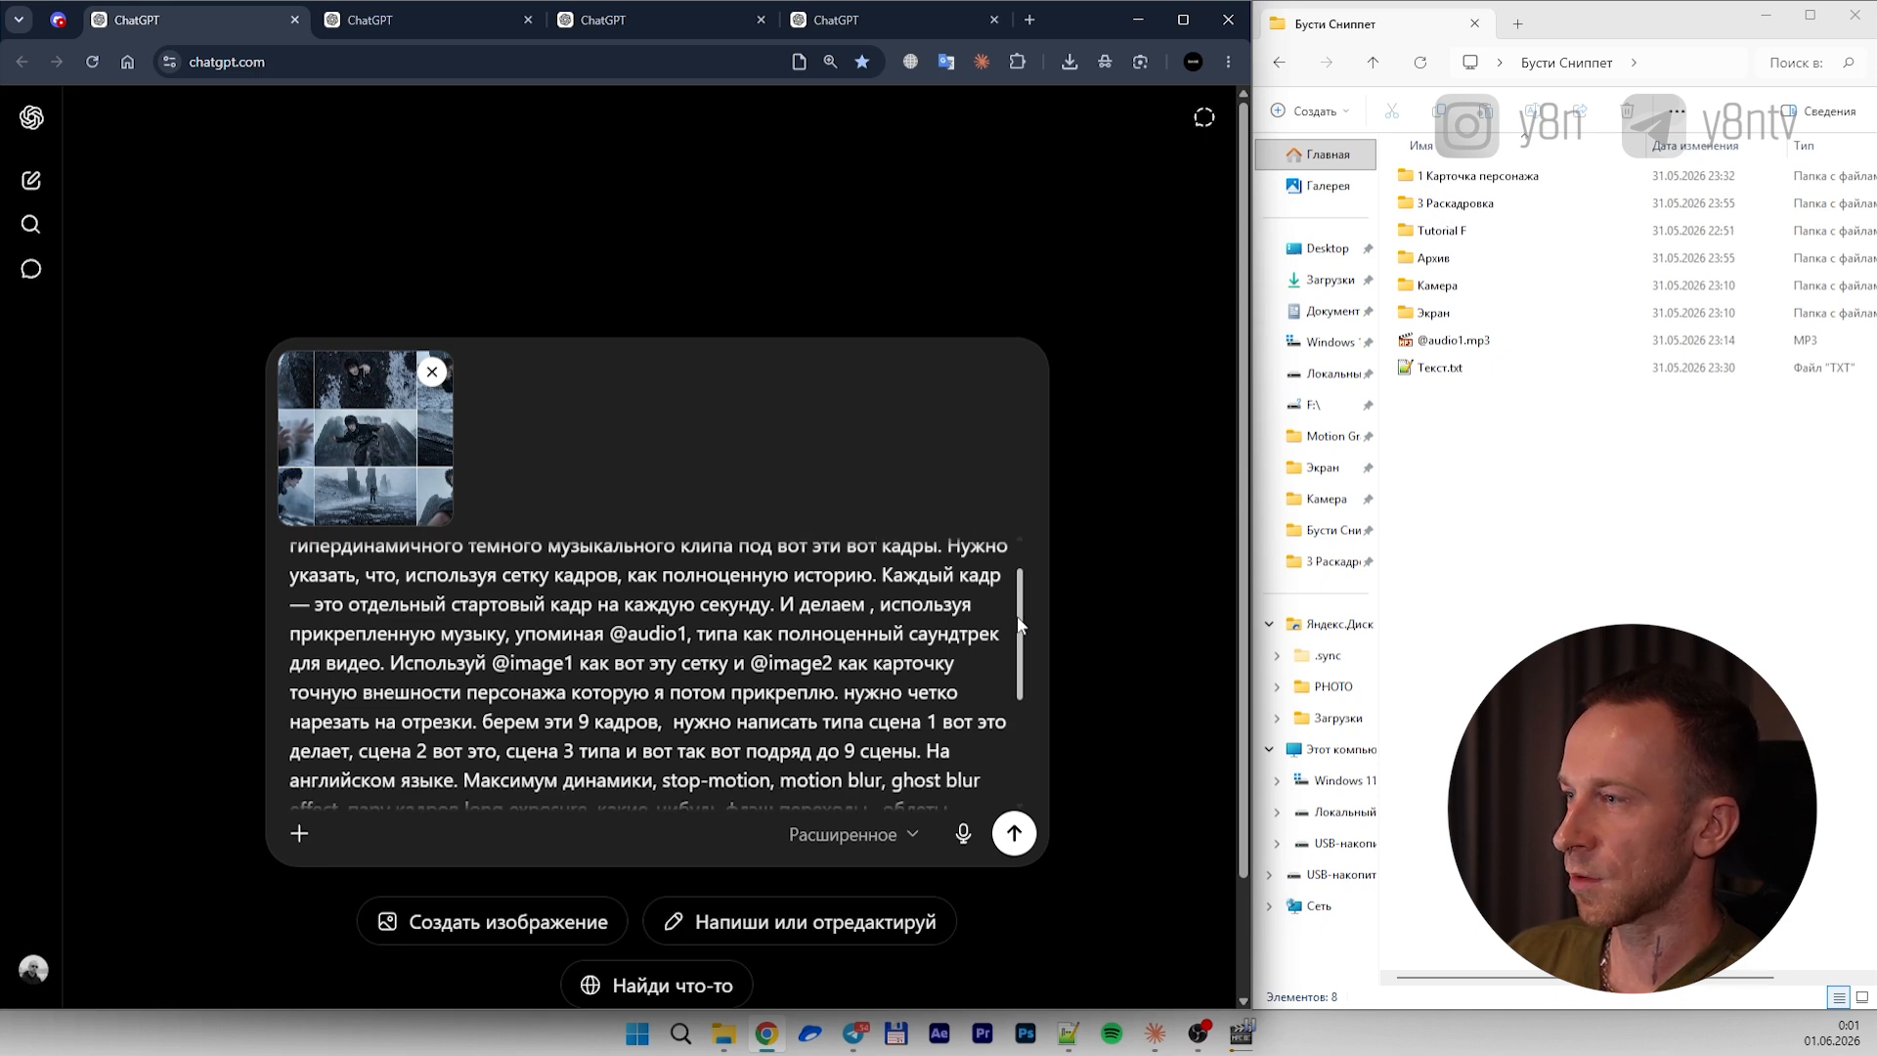
scroll(1018, 624, down, 1)
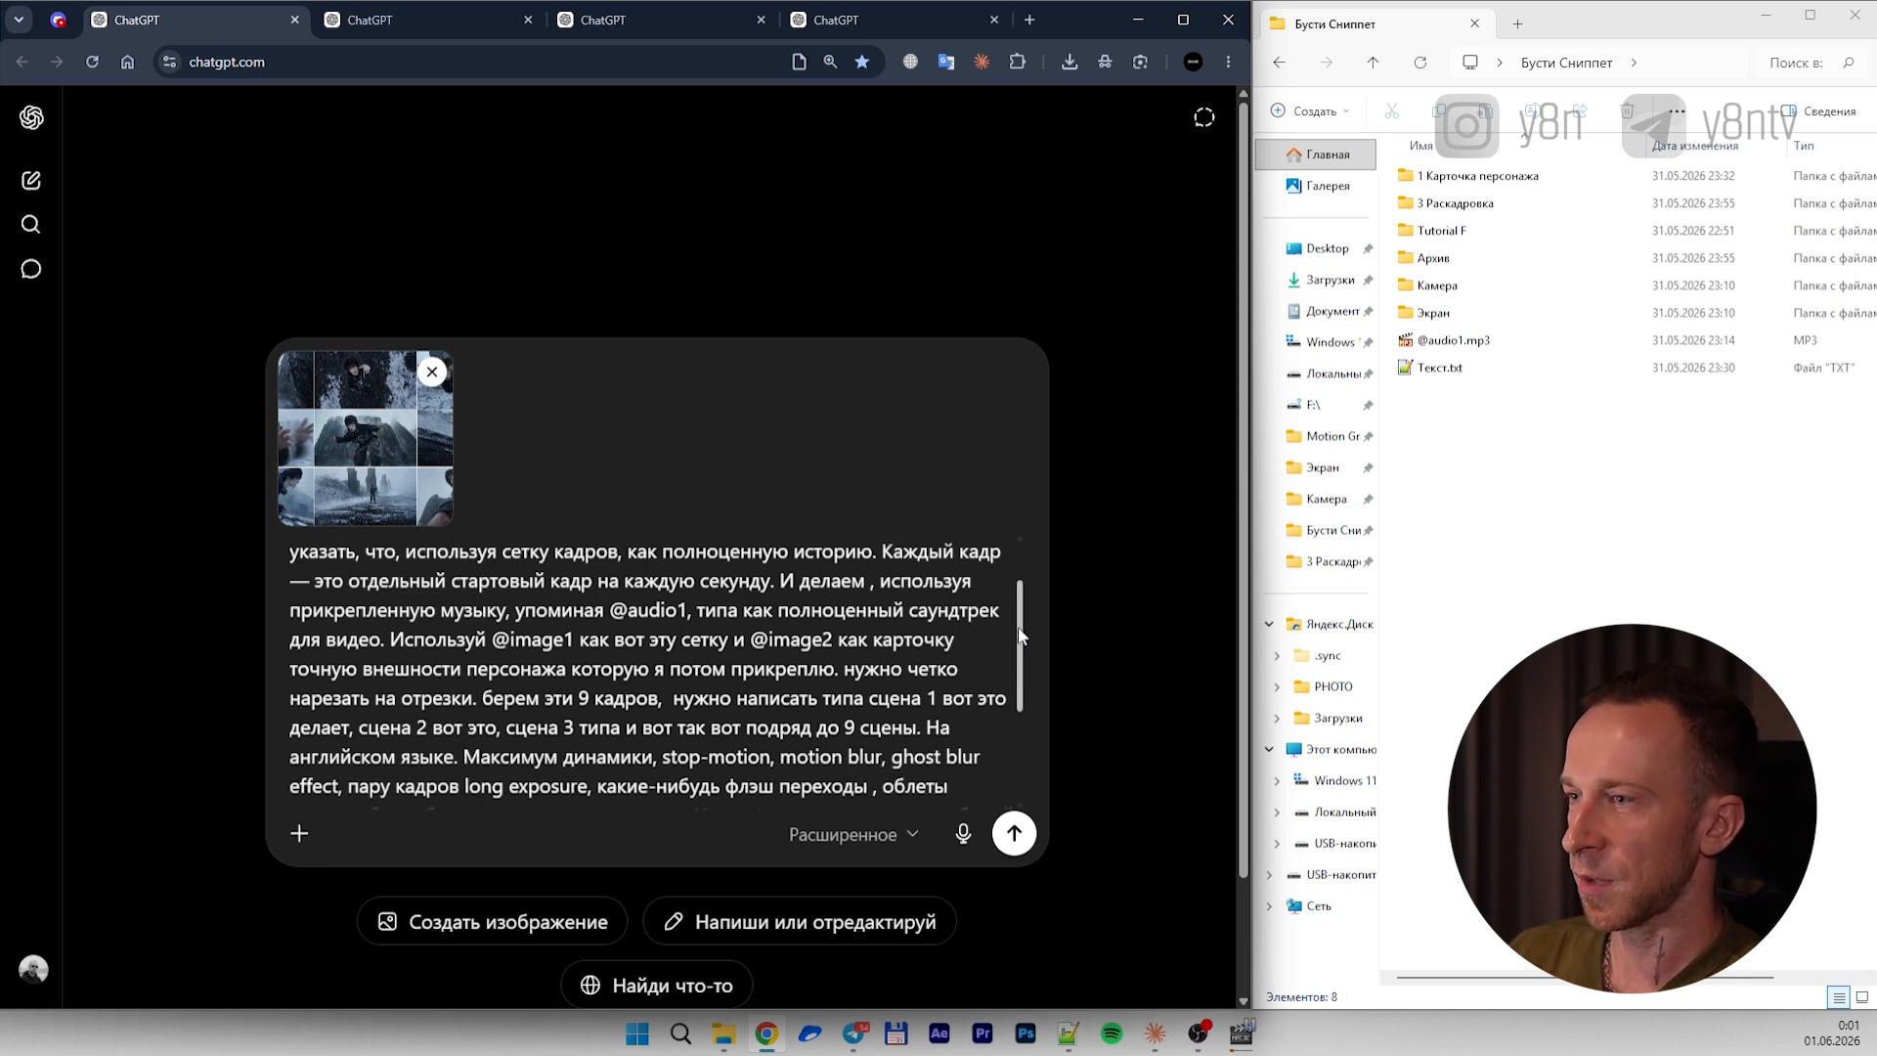
scroll(1019, 636, down, 2)
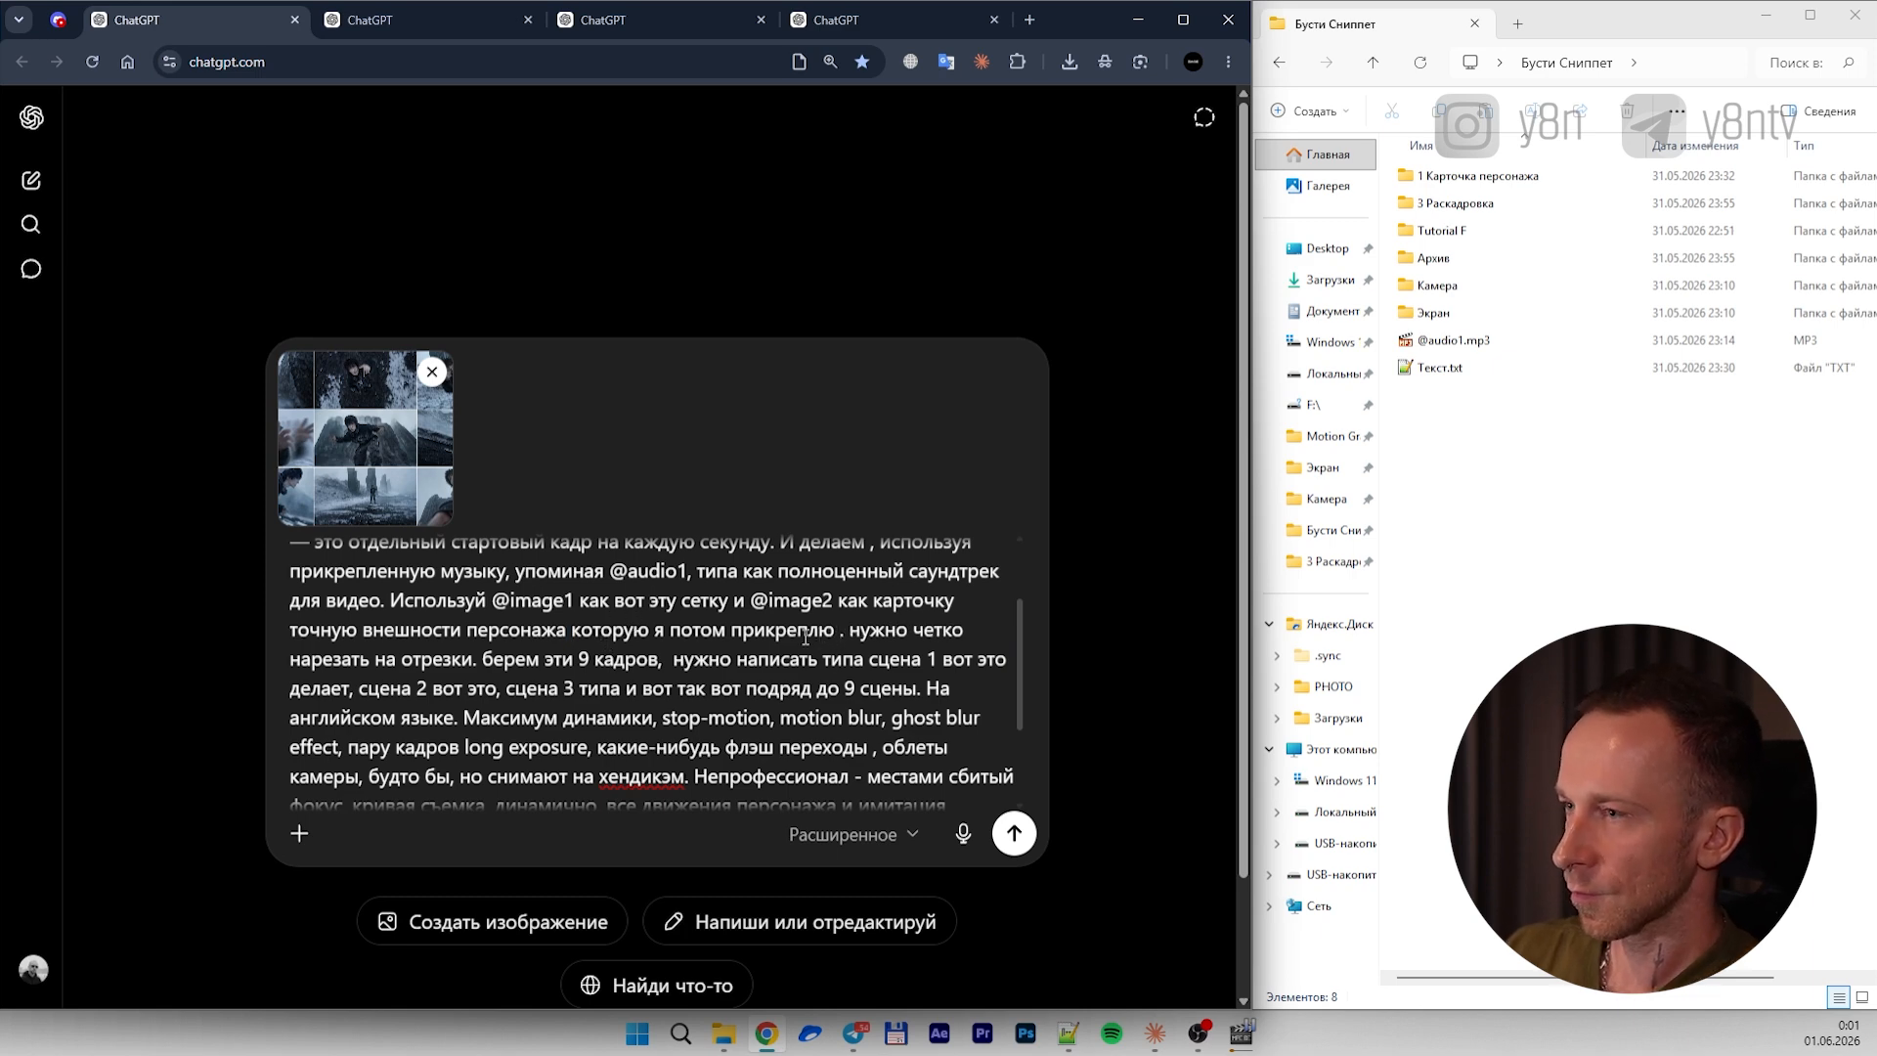
click(574, 632)
text(()
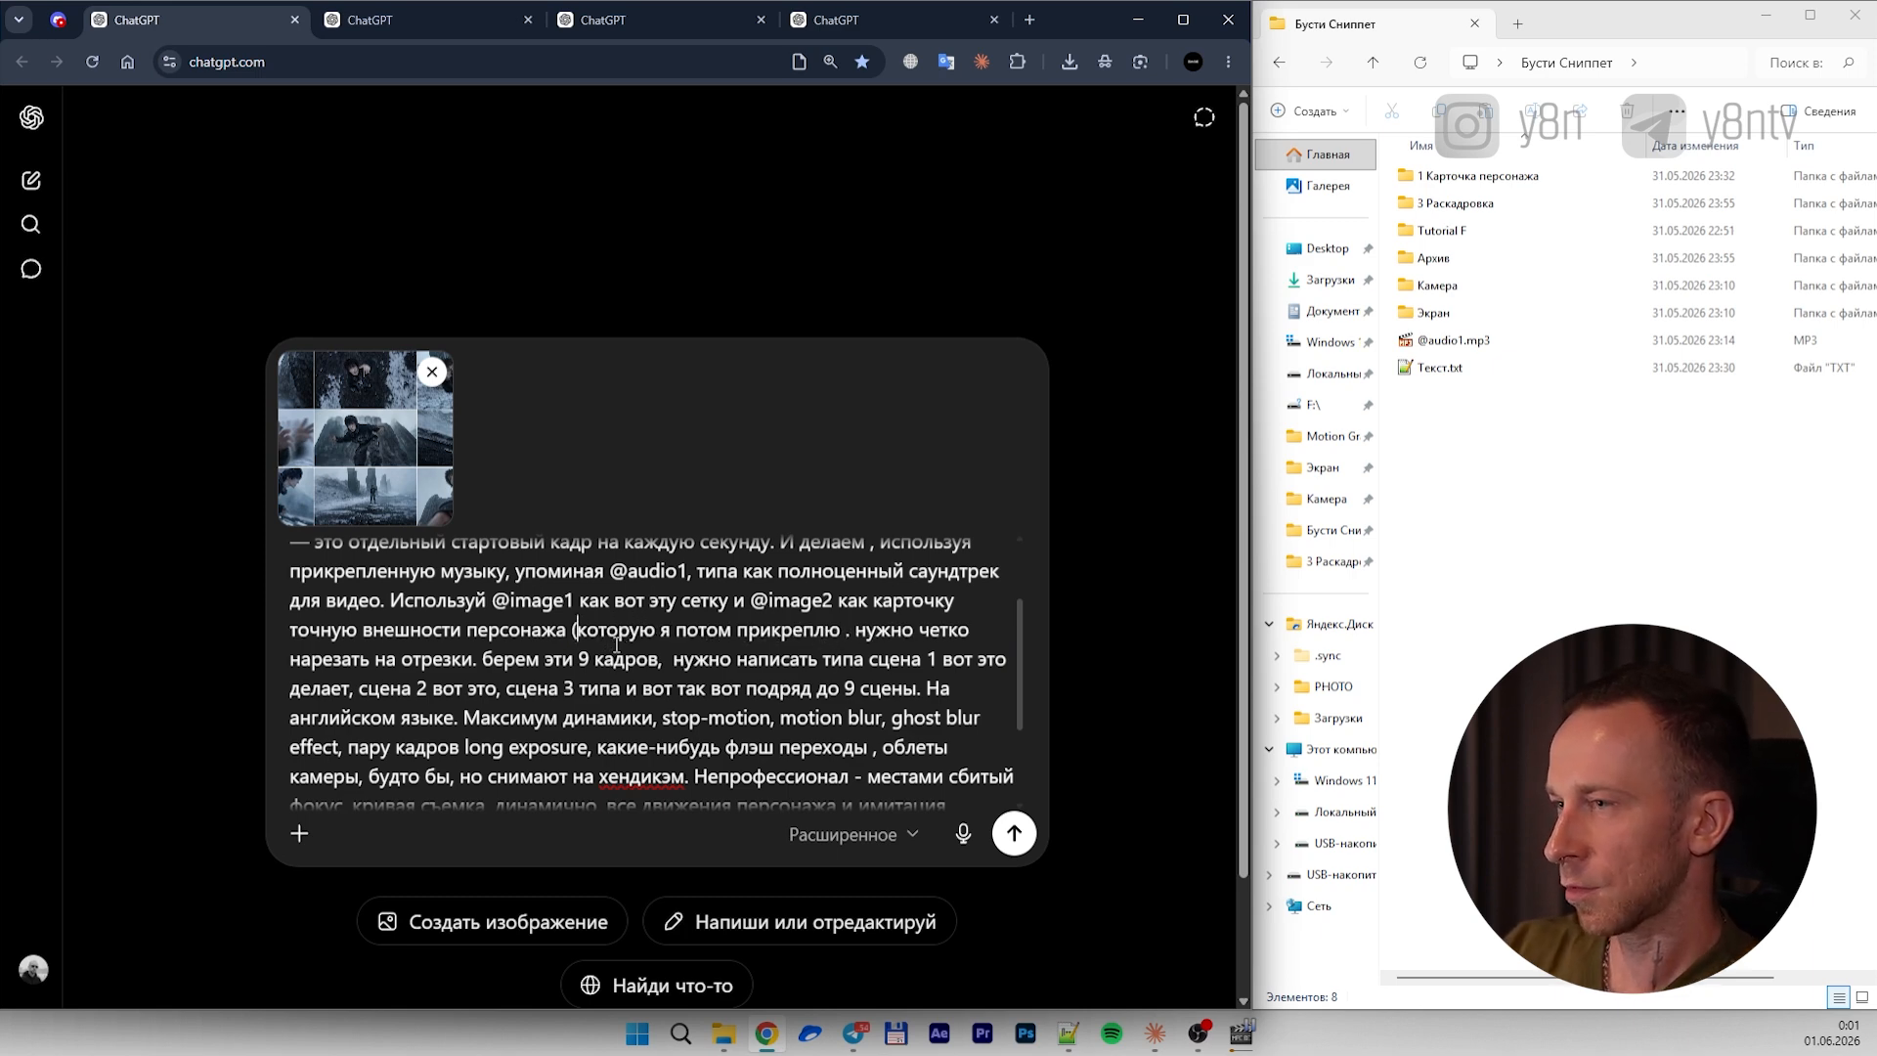
text(должен быть запрет )
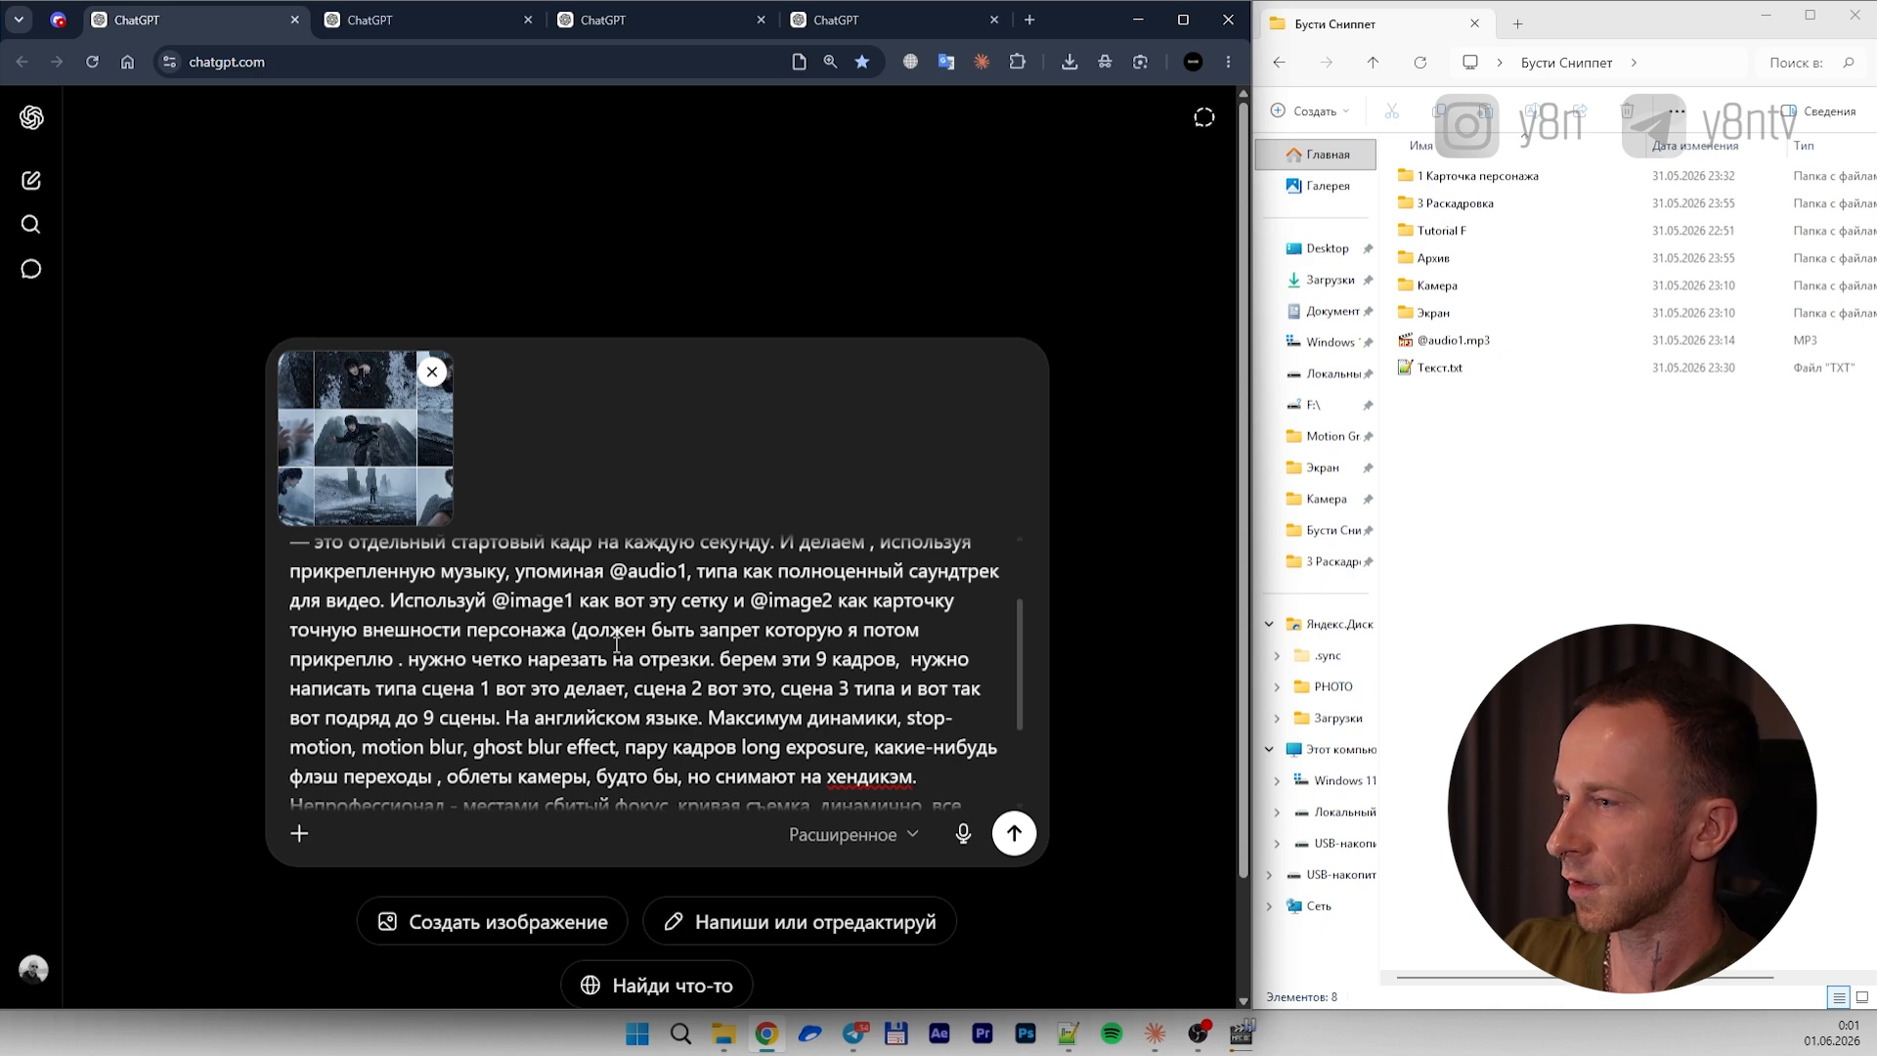
text(на изменен)
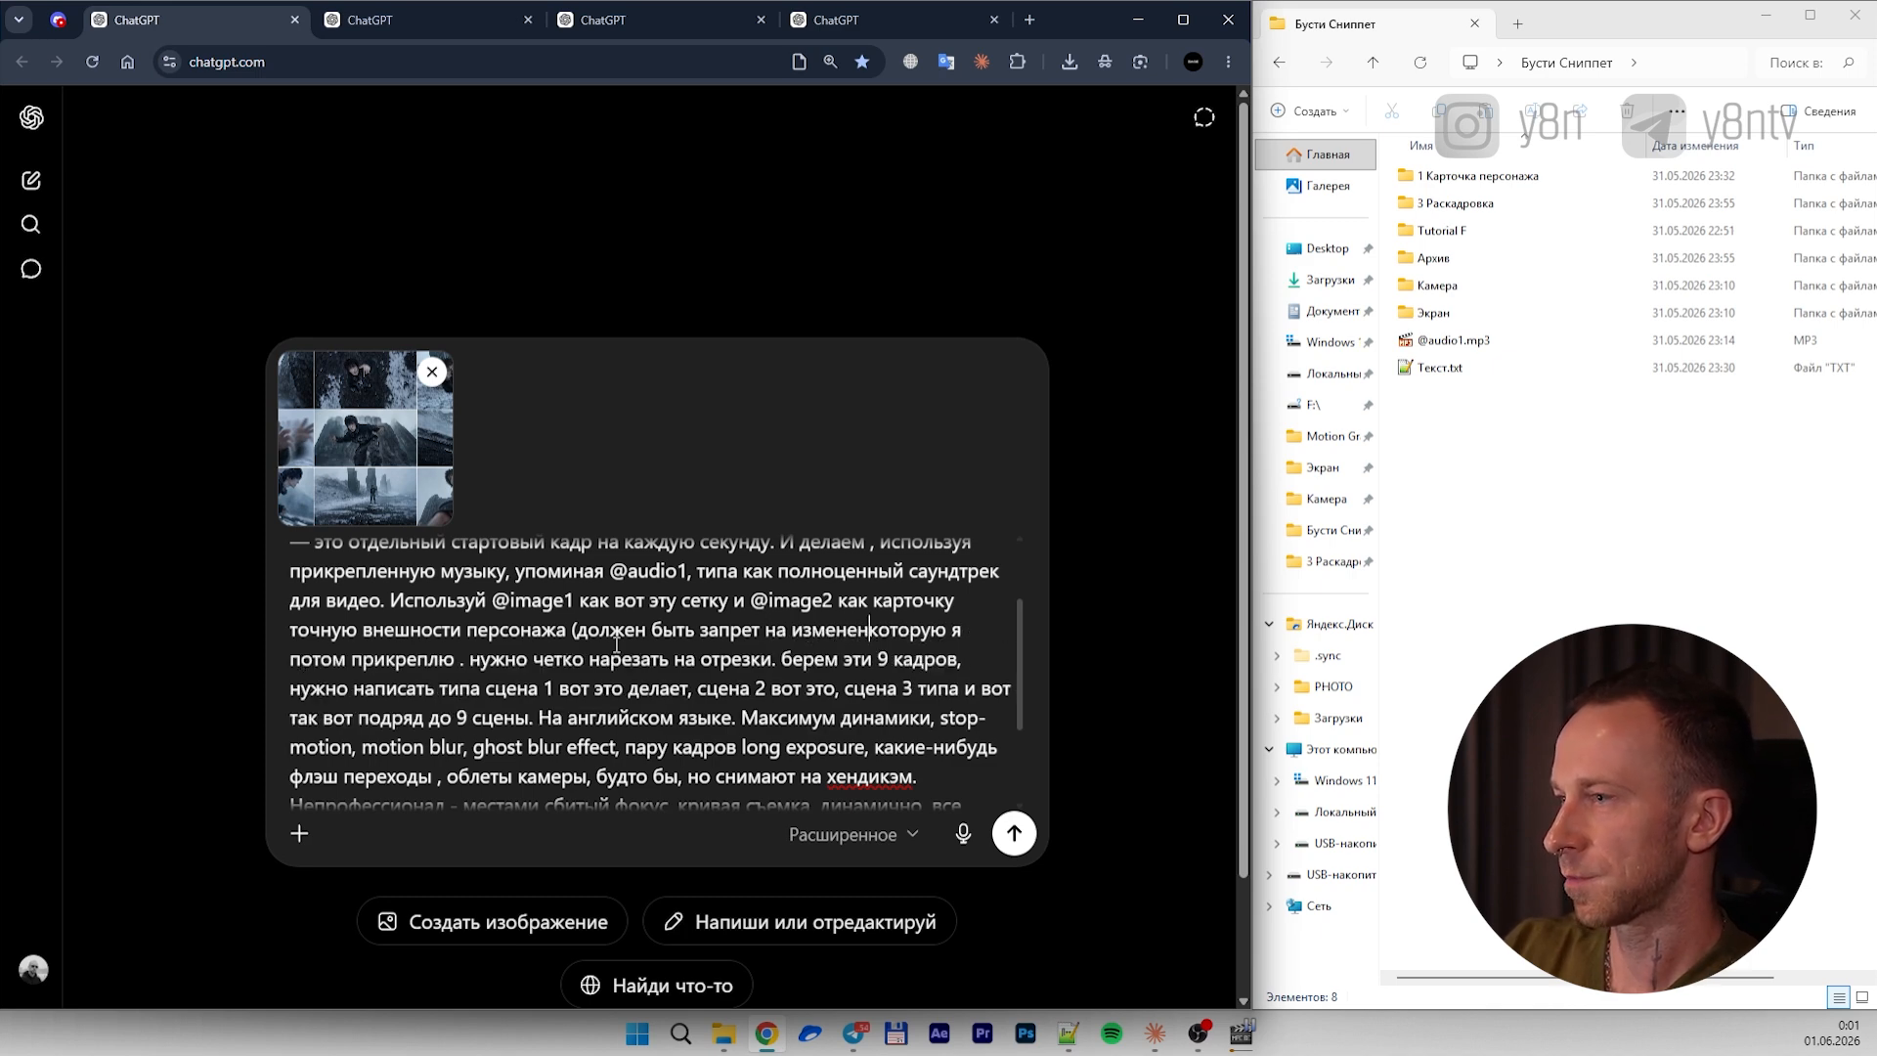
text(ие внешности))
Review the edited prompt and send it with the arctic storyboard in the first chat
scroll(684, 665, up, 1)
click(700, 680)
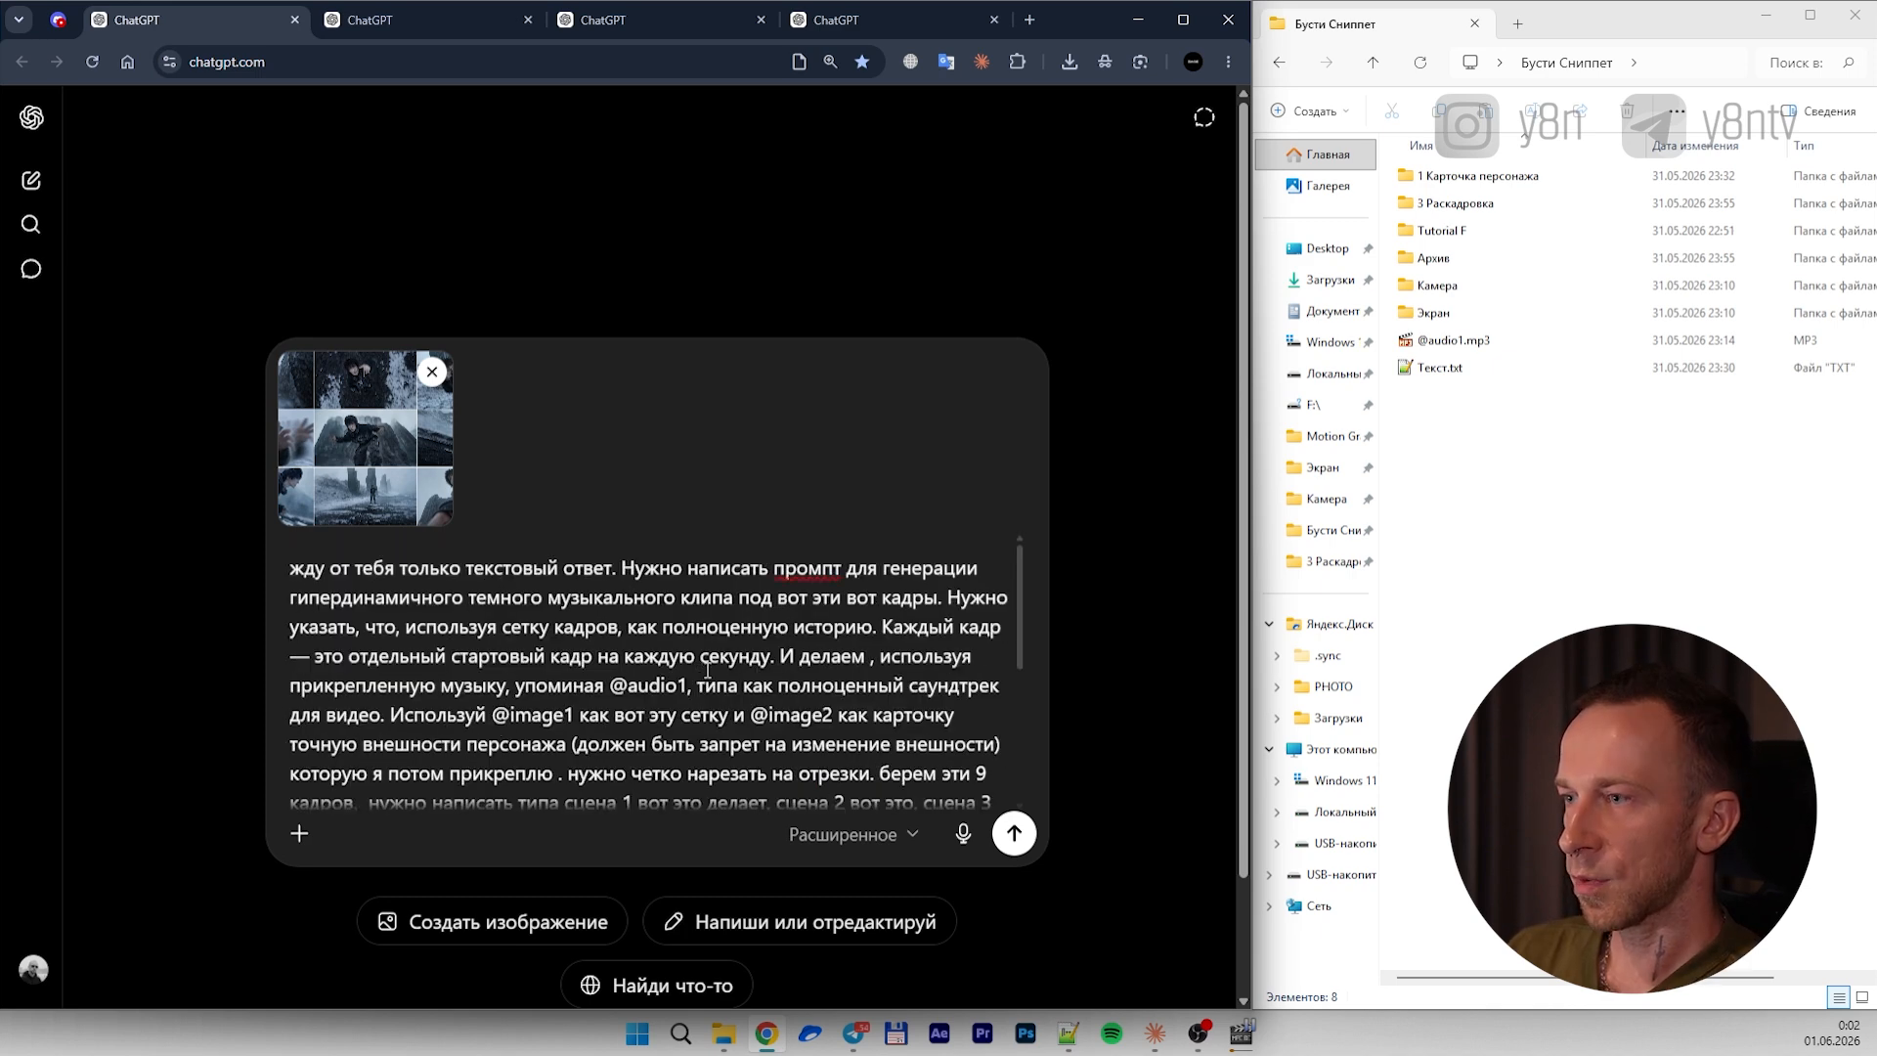
scroll(779, 670, down, 3)
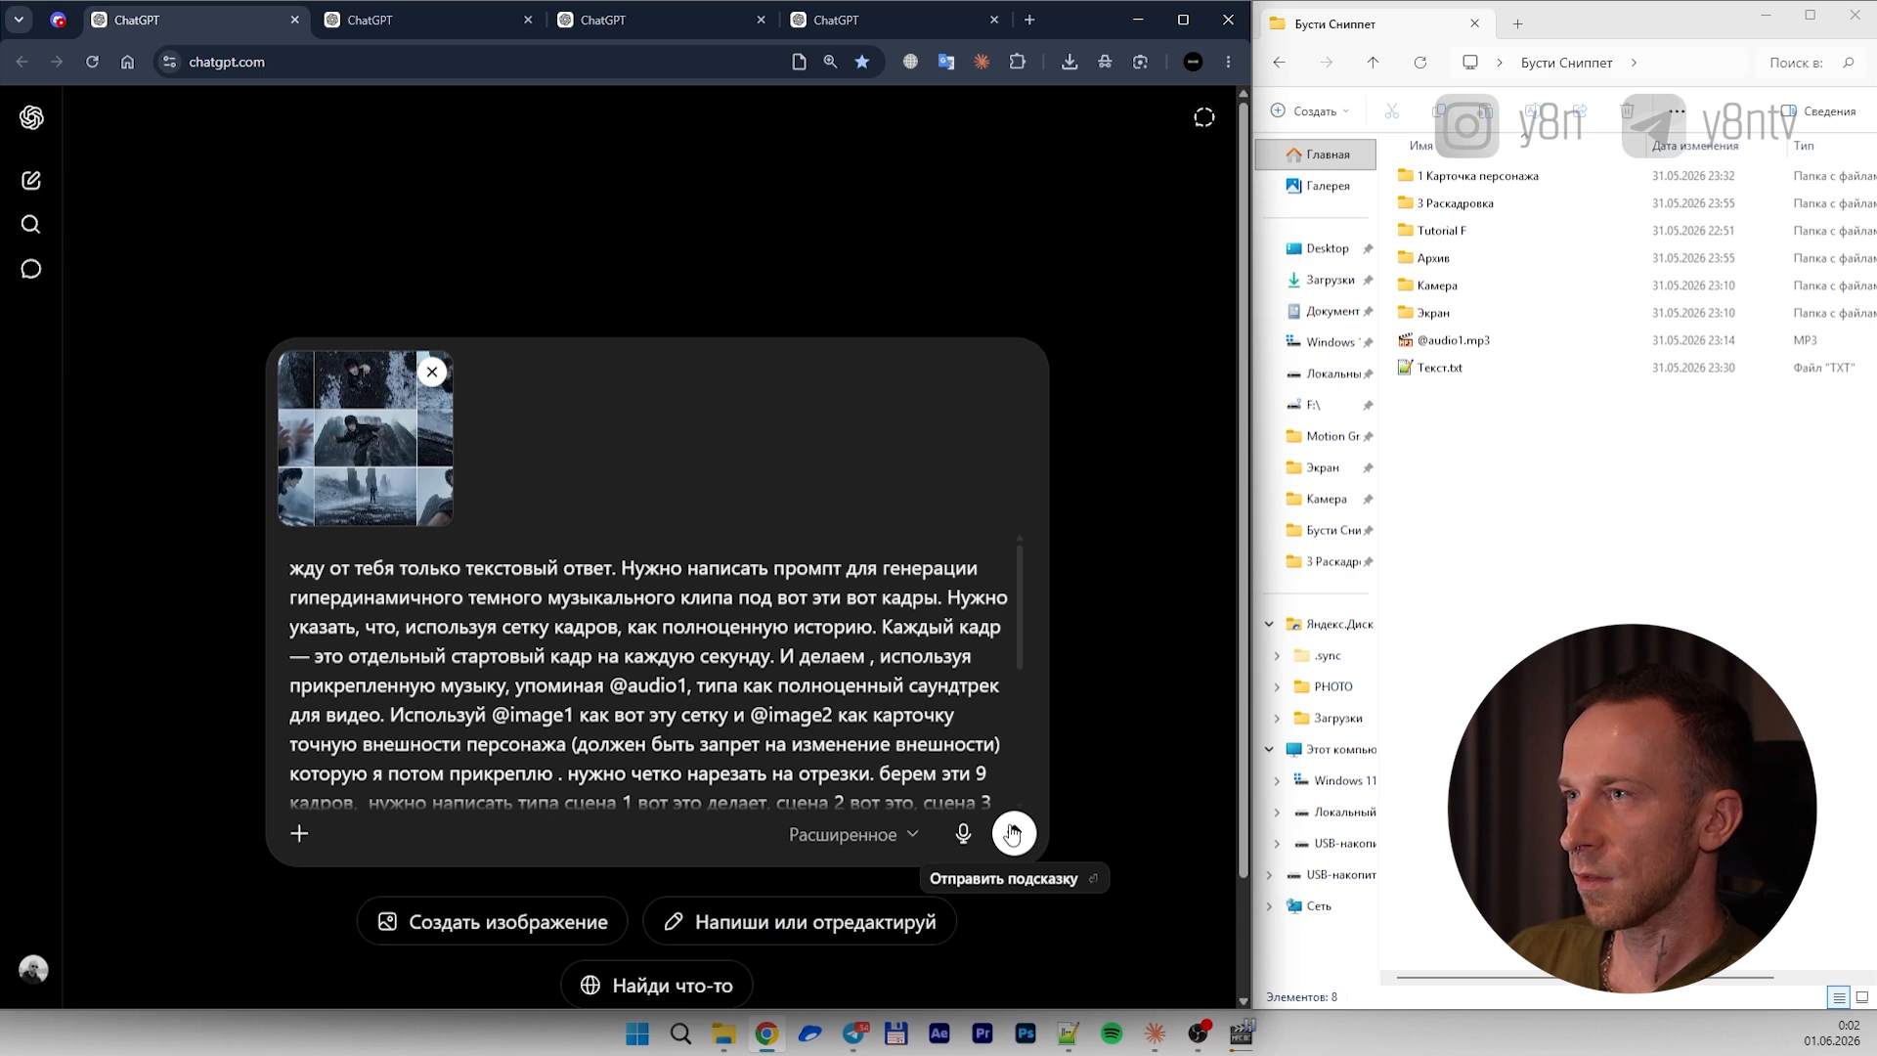
click(1012, 833)
Paste the same prompt into the second, third and fourth ChatGPT chats and send it with each attached storyboard
key(ctrl+Tab)
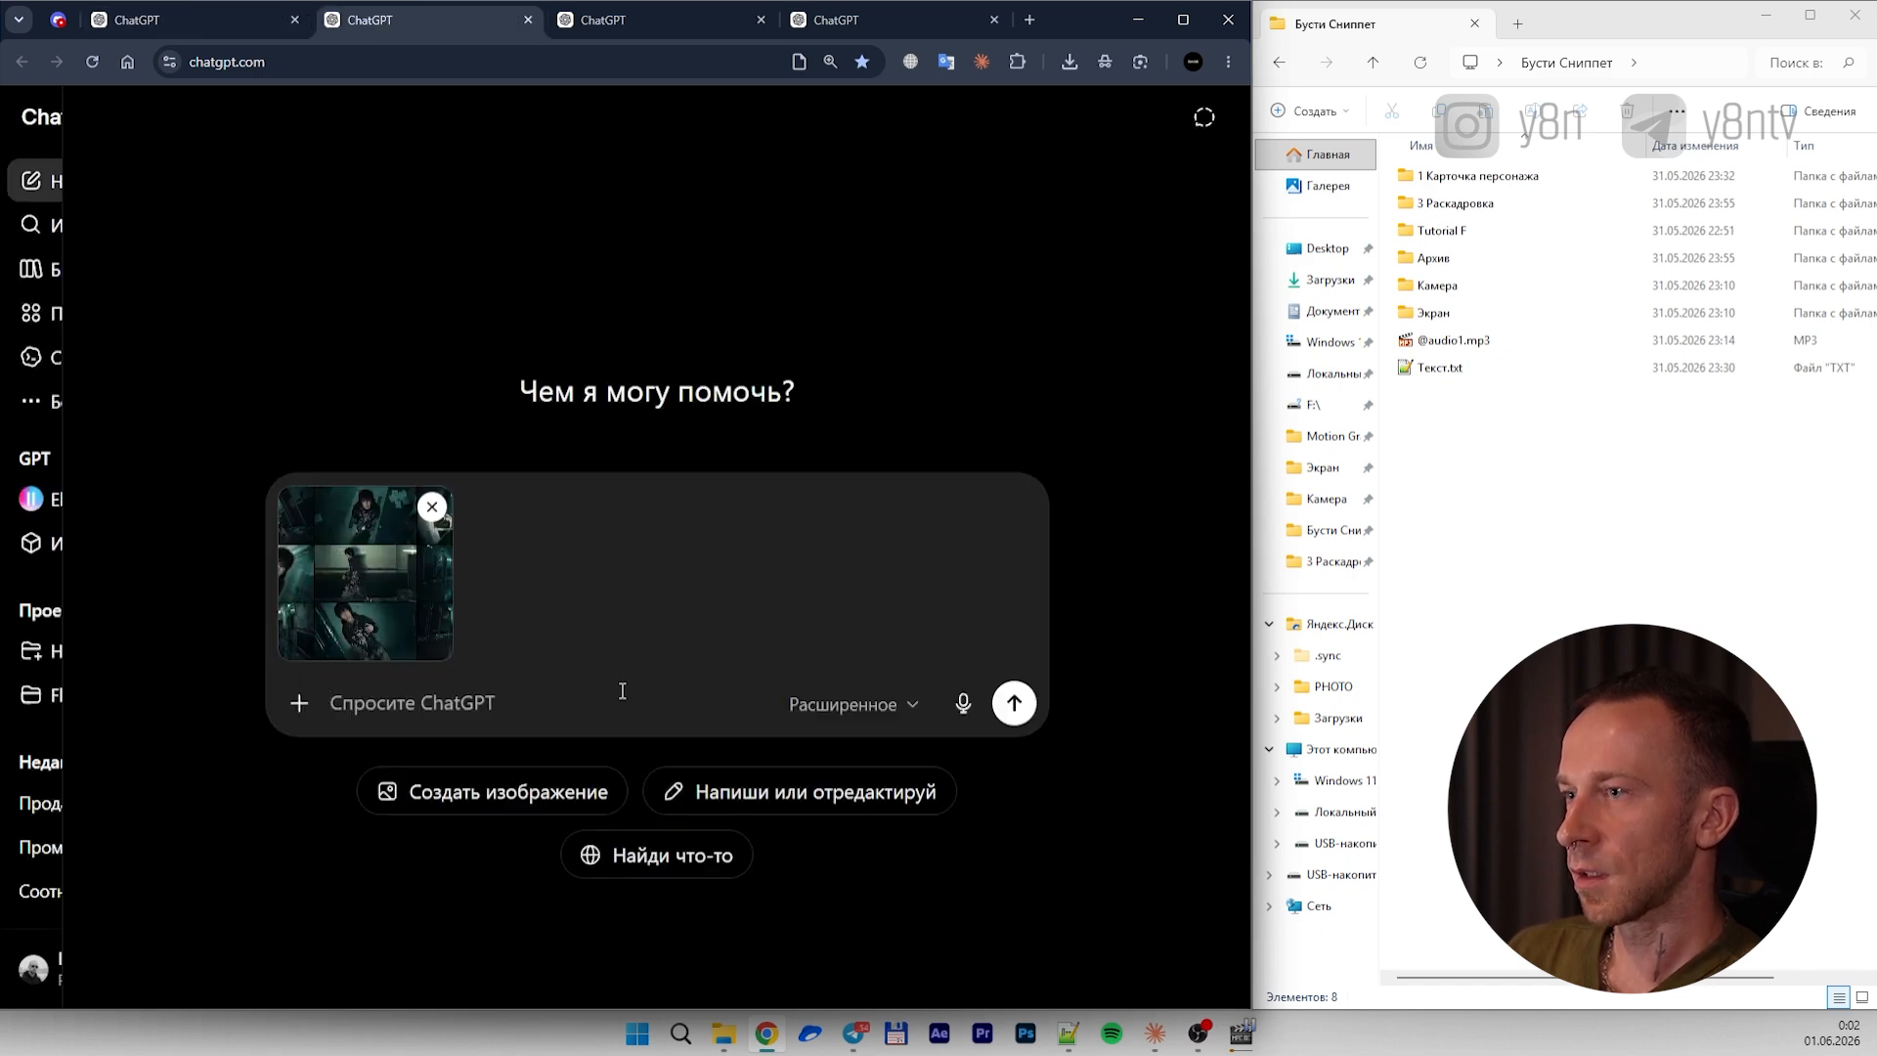
key(ctrl+v)
key(Return)
key(ctrl+Tab)
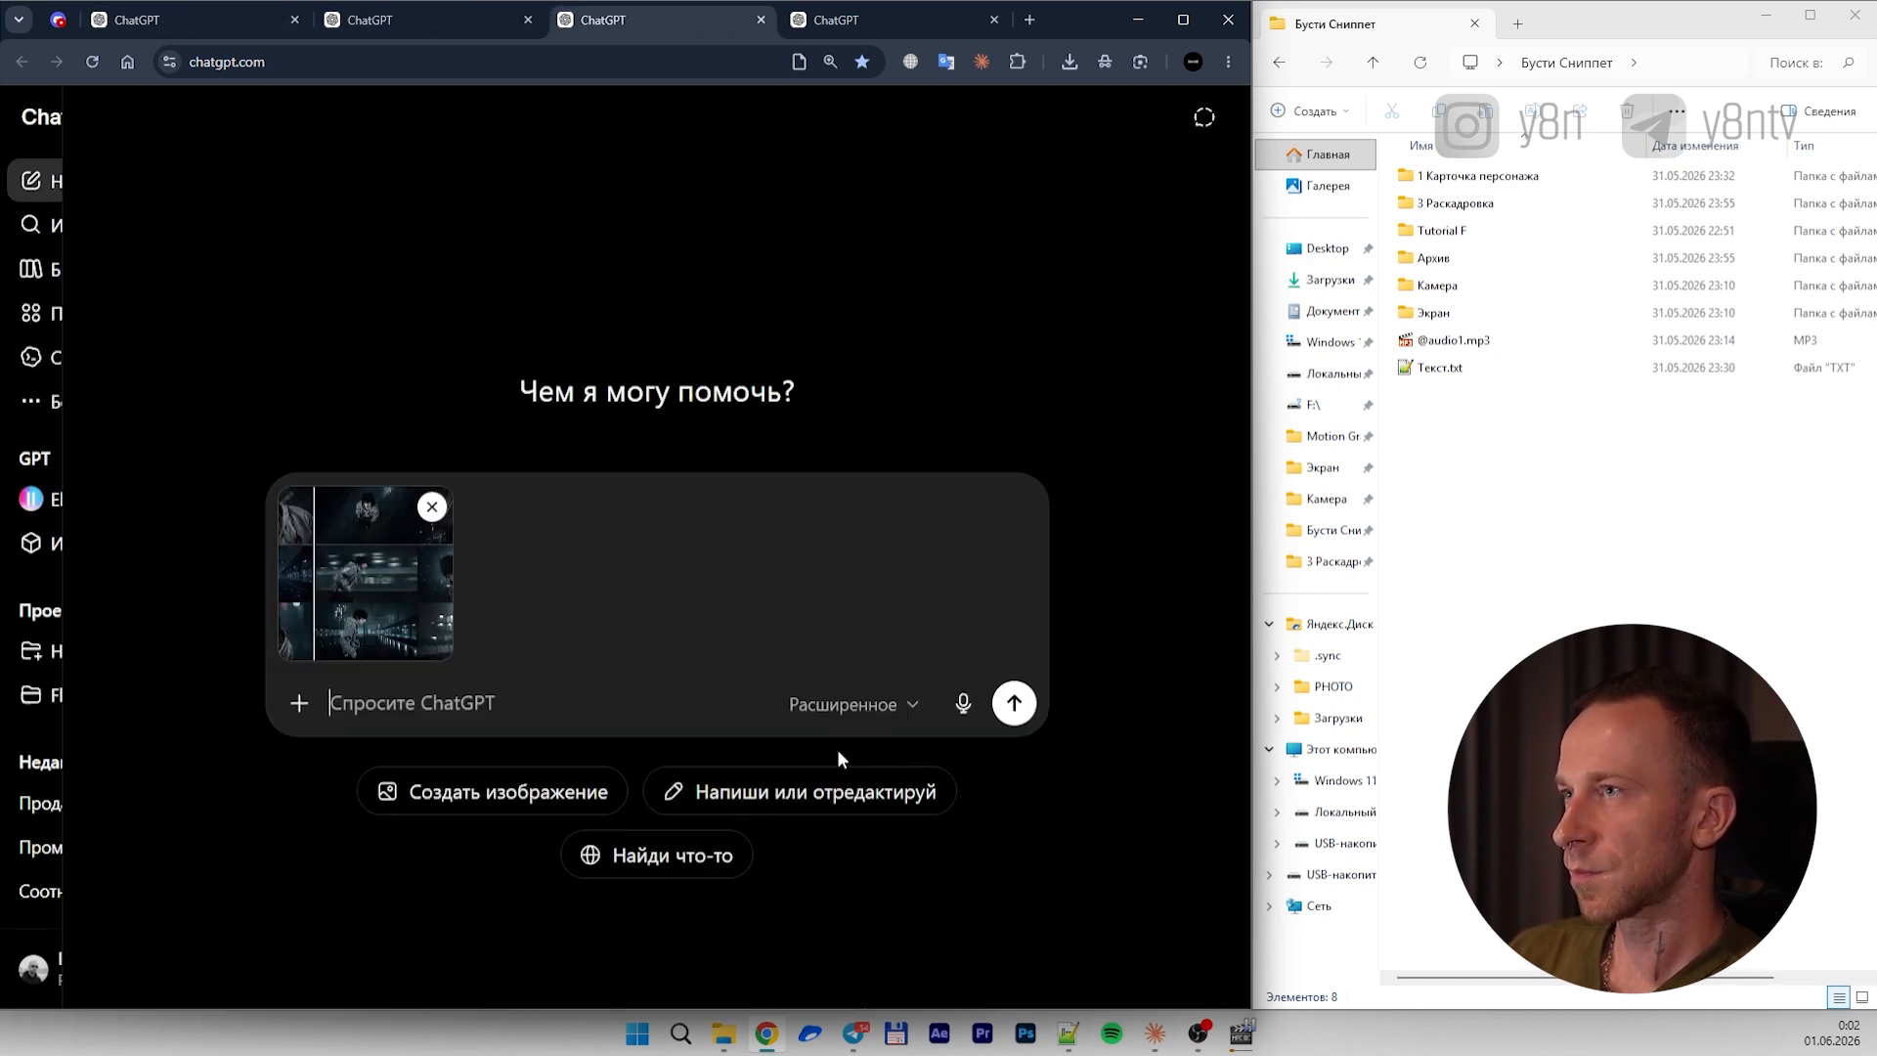
key(ctrl+v)
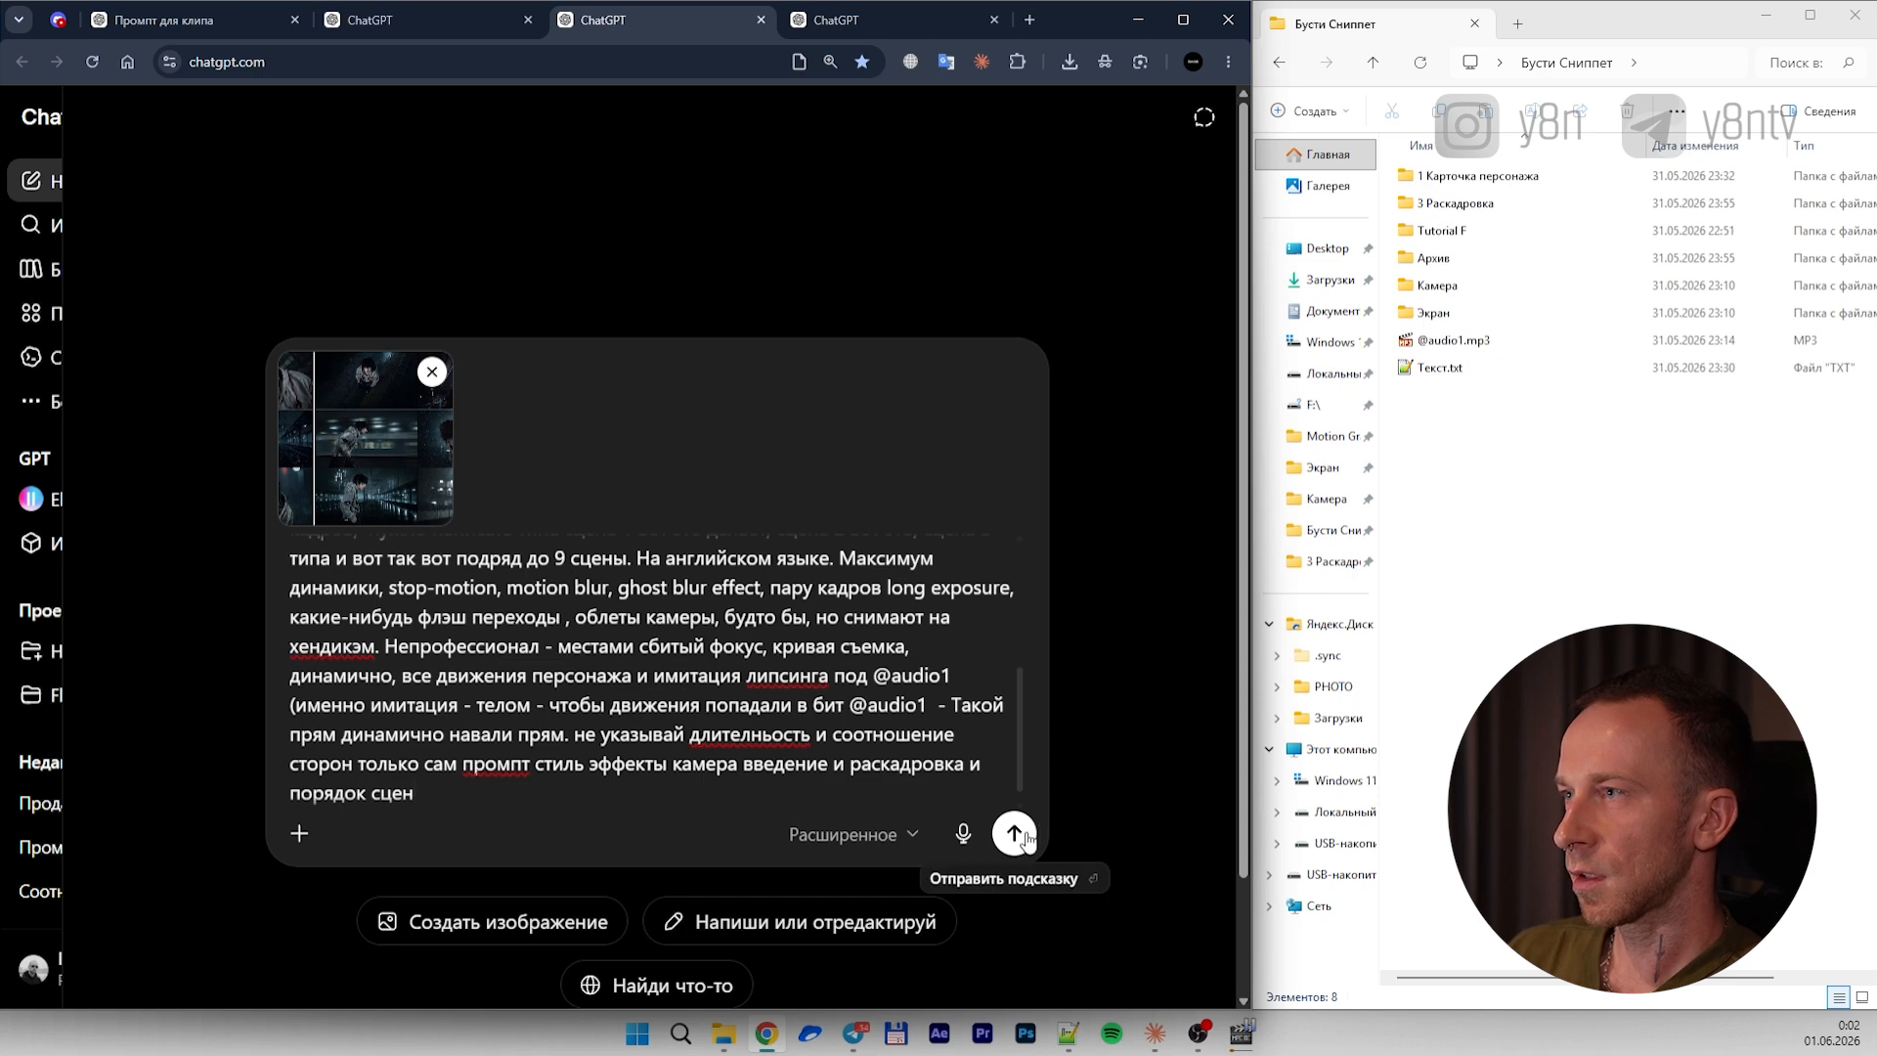
click(1015, 826)
key(ctrl+Tab)
key(ctrl+v)
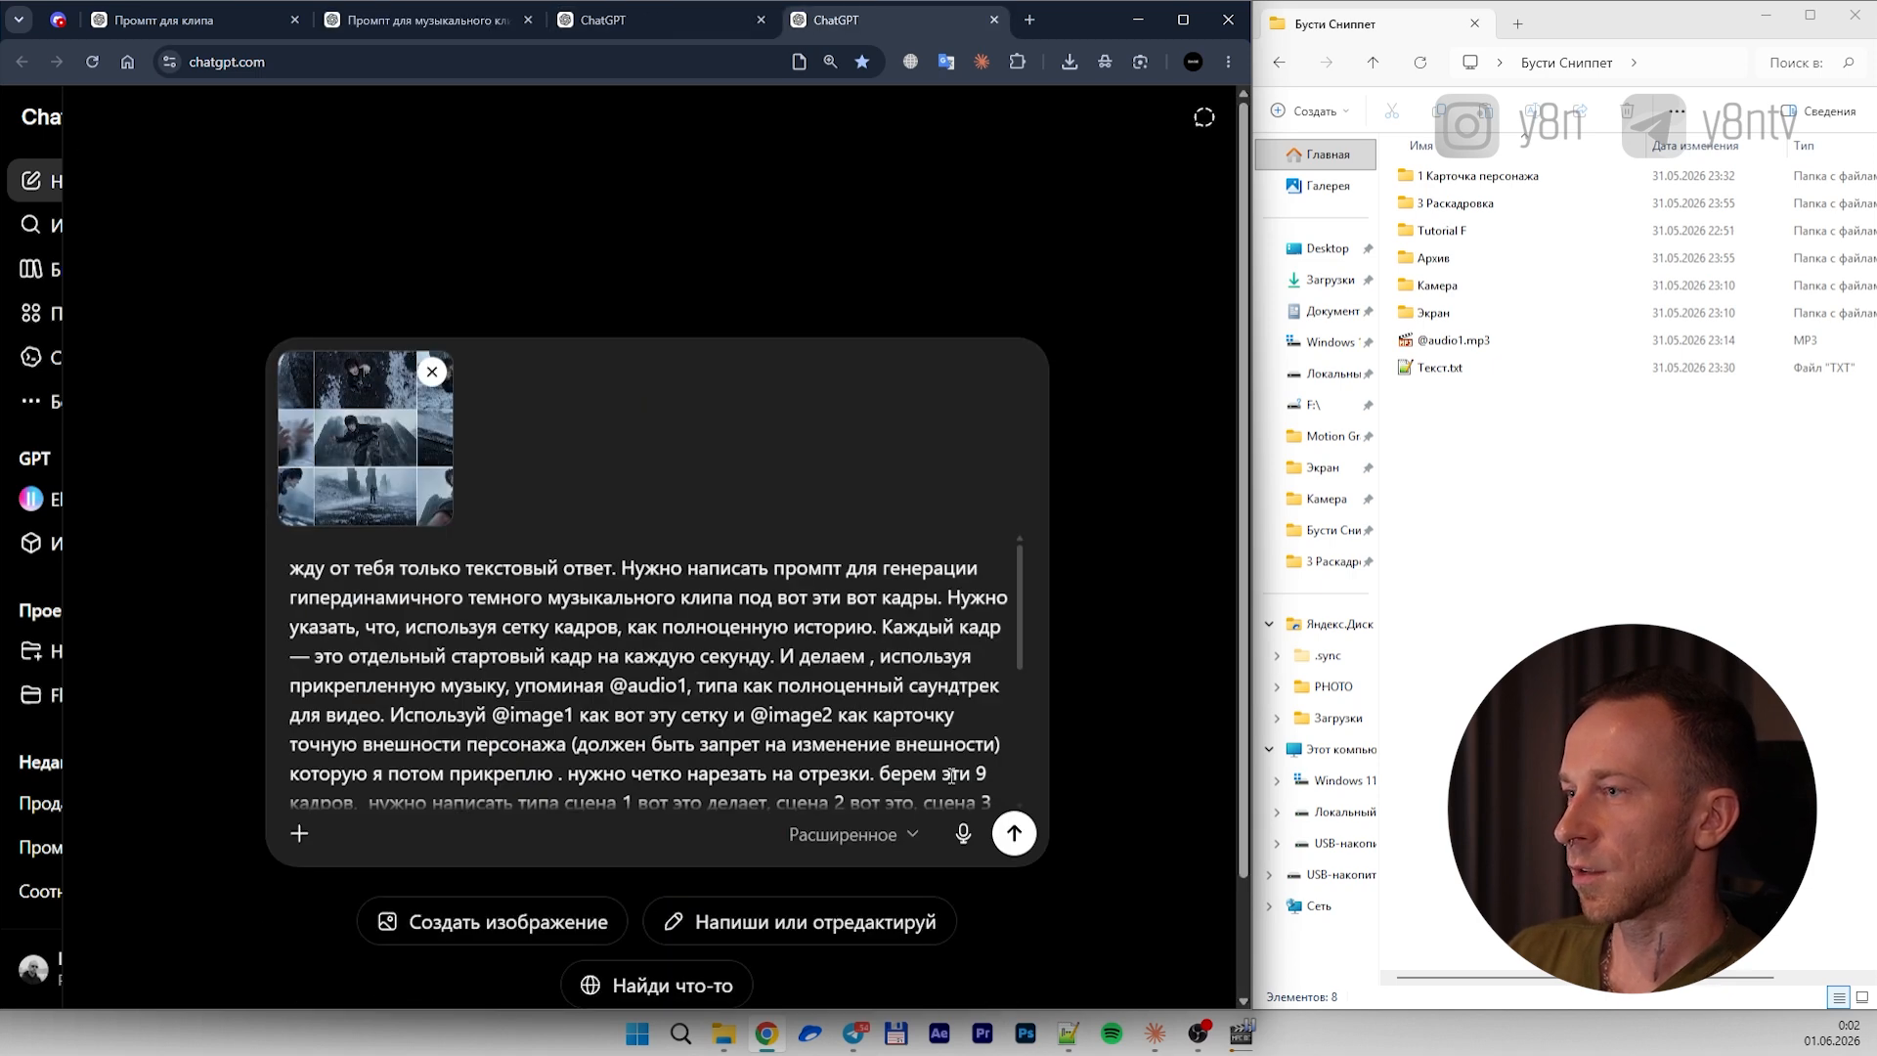
click(1015, 833)
Read the video prompt generated in the first chat, examining its style section and the scene-by-scene descriptions
key(ctrl+Tab)
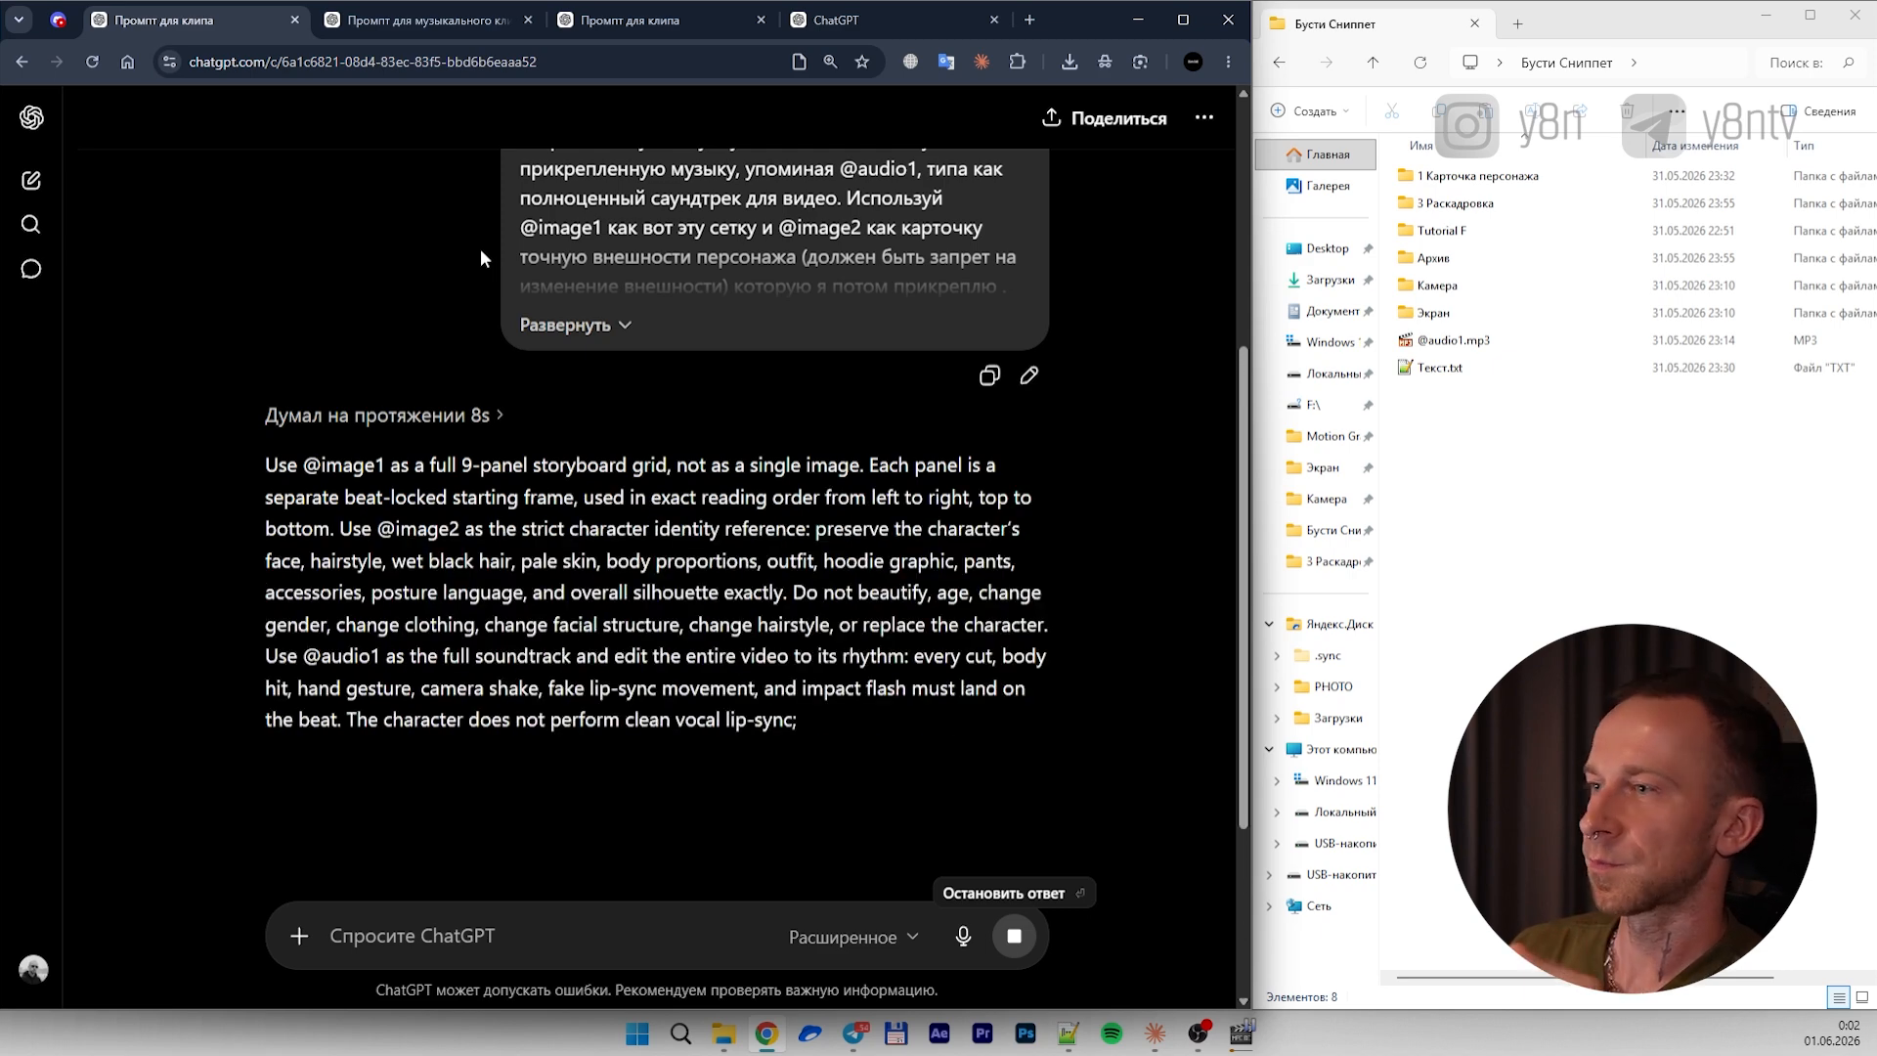
scroll(450, 530, down, 5)
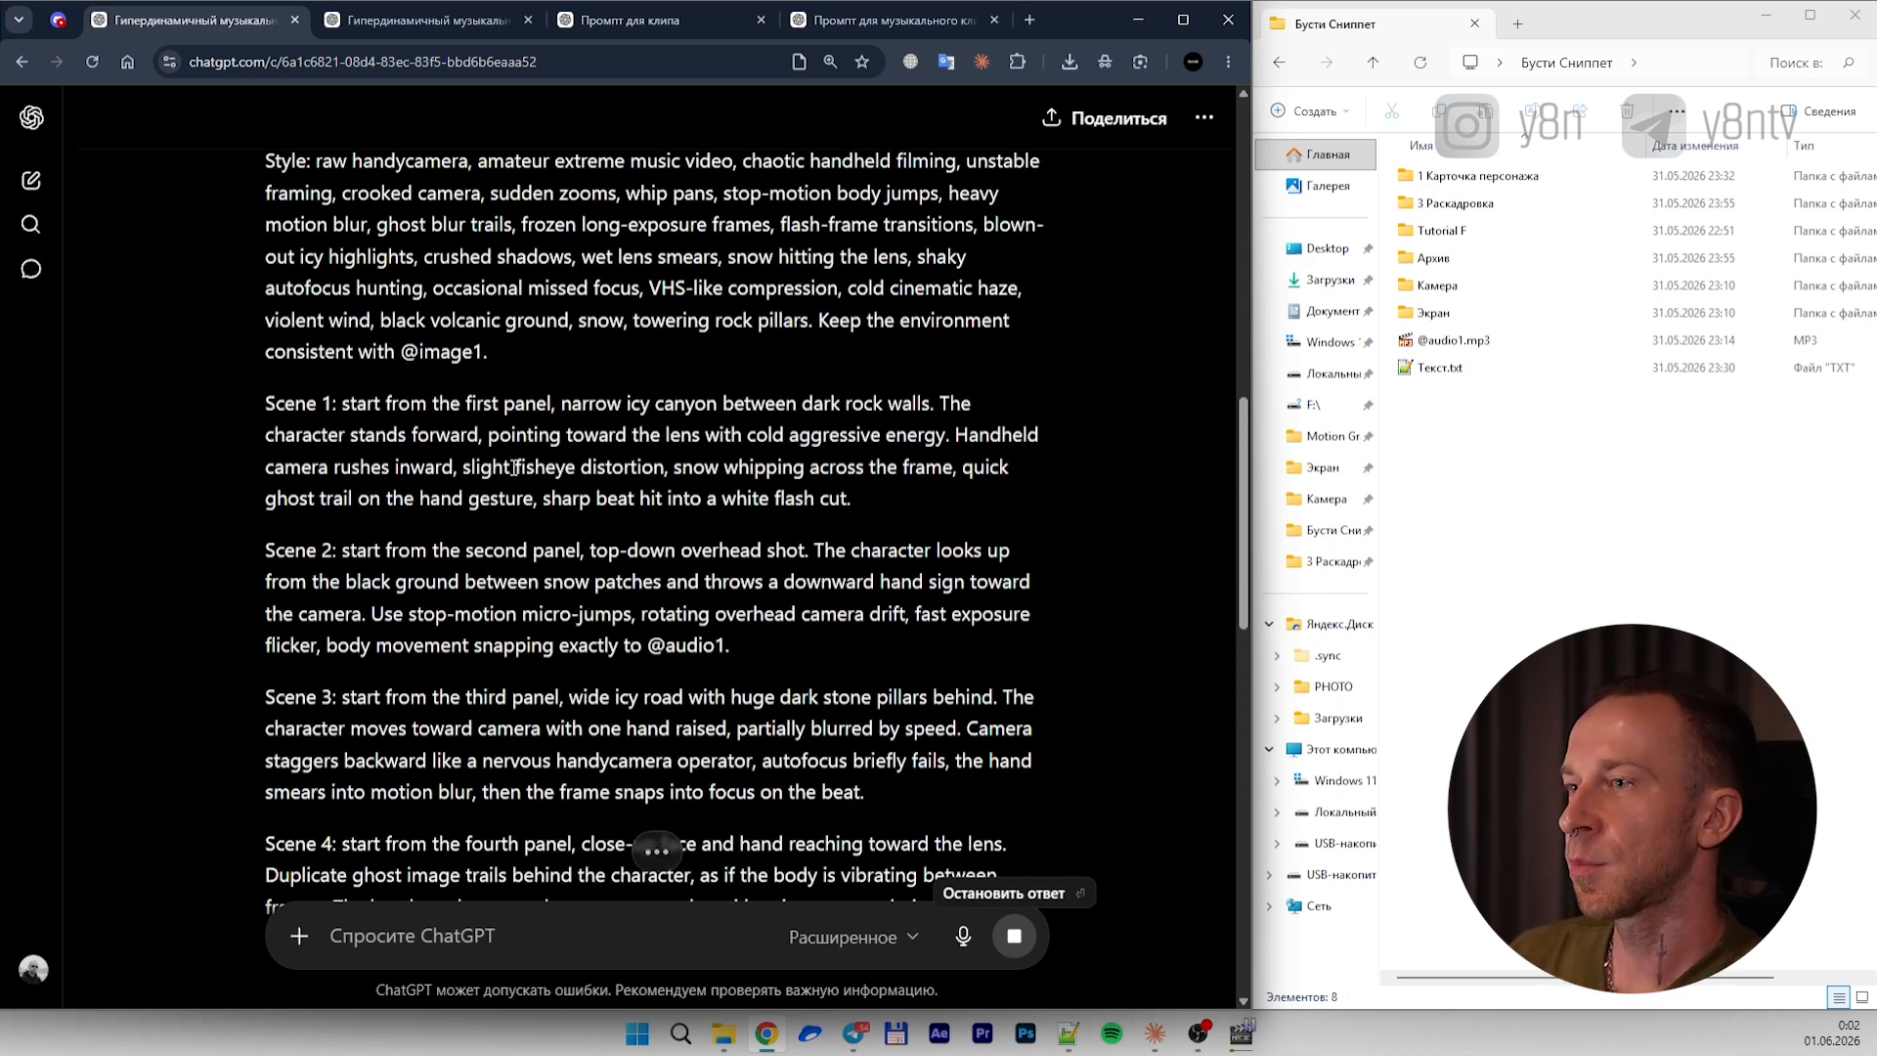
drag(266, 403, 457, 404)
click(668, 505)
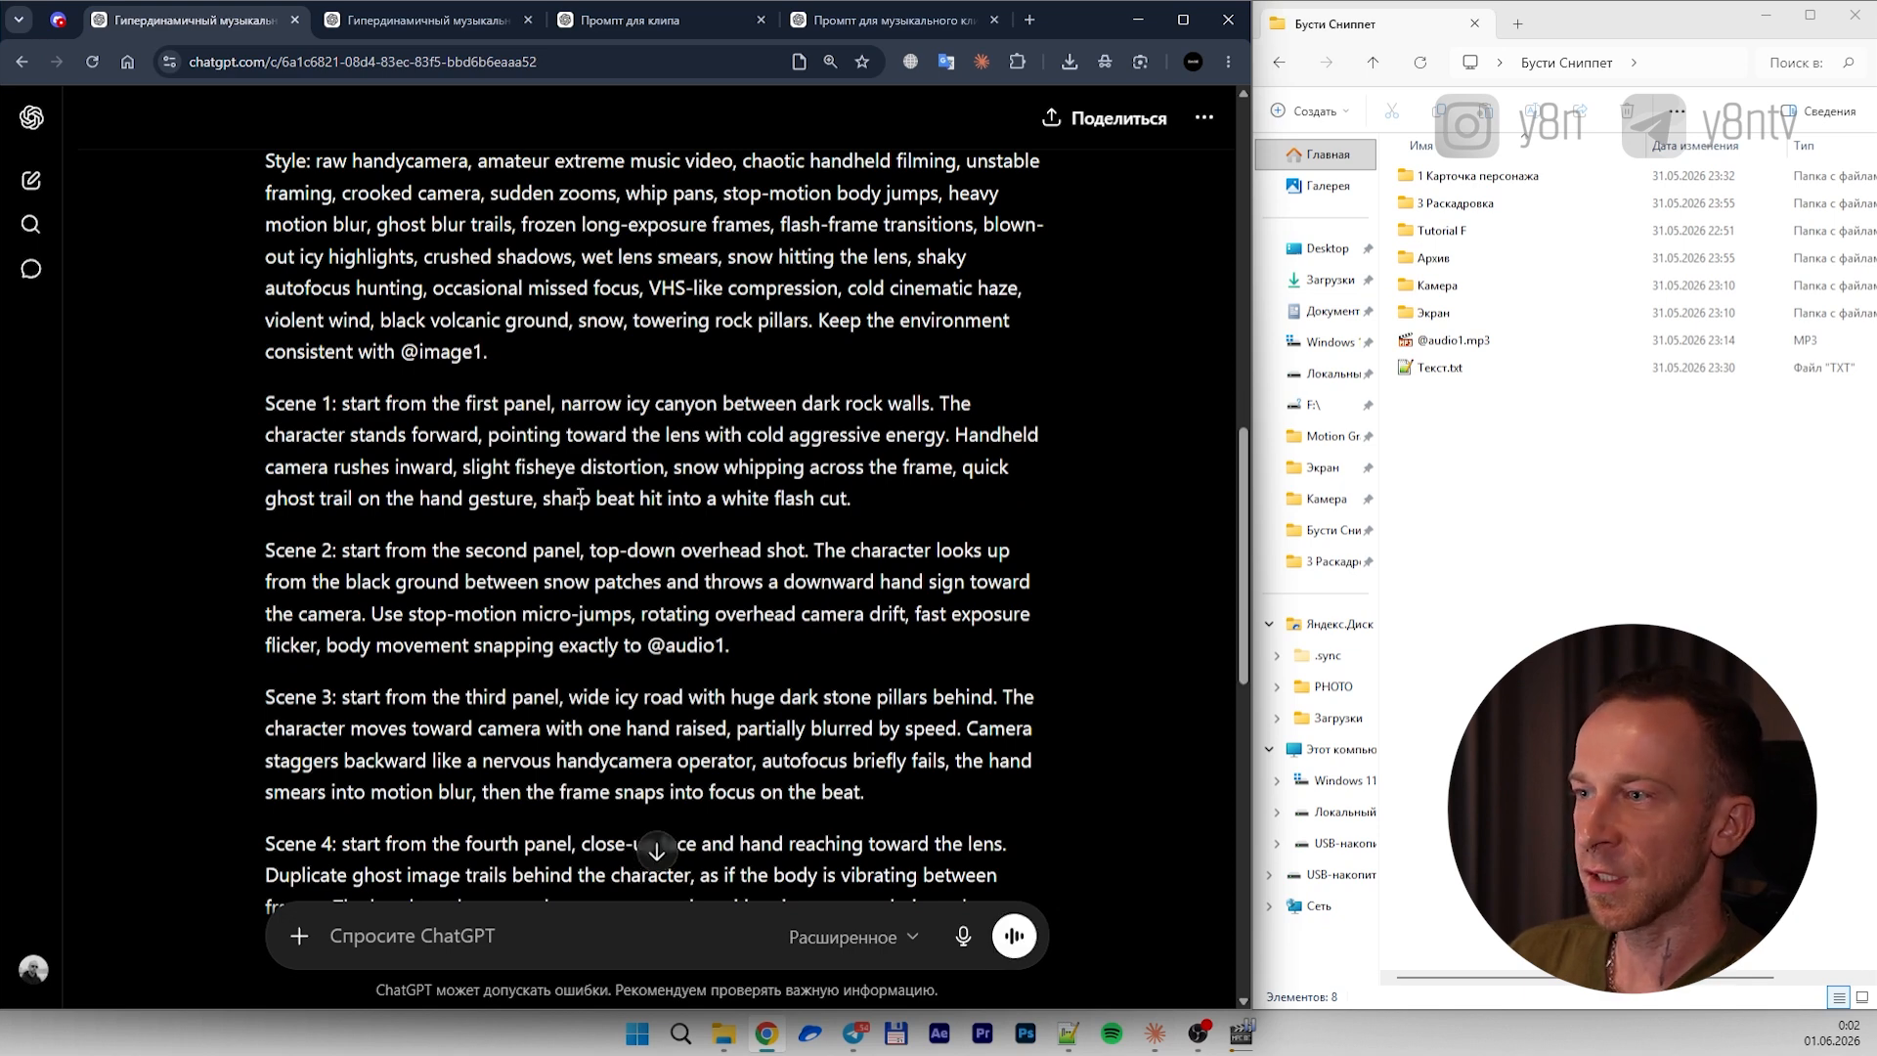
scroll(611, 653, down, 2)
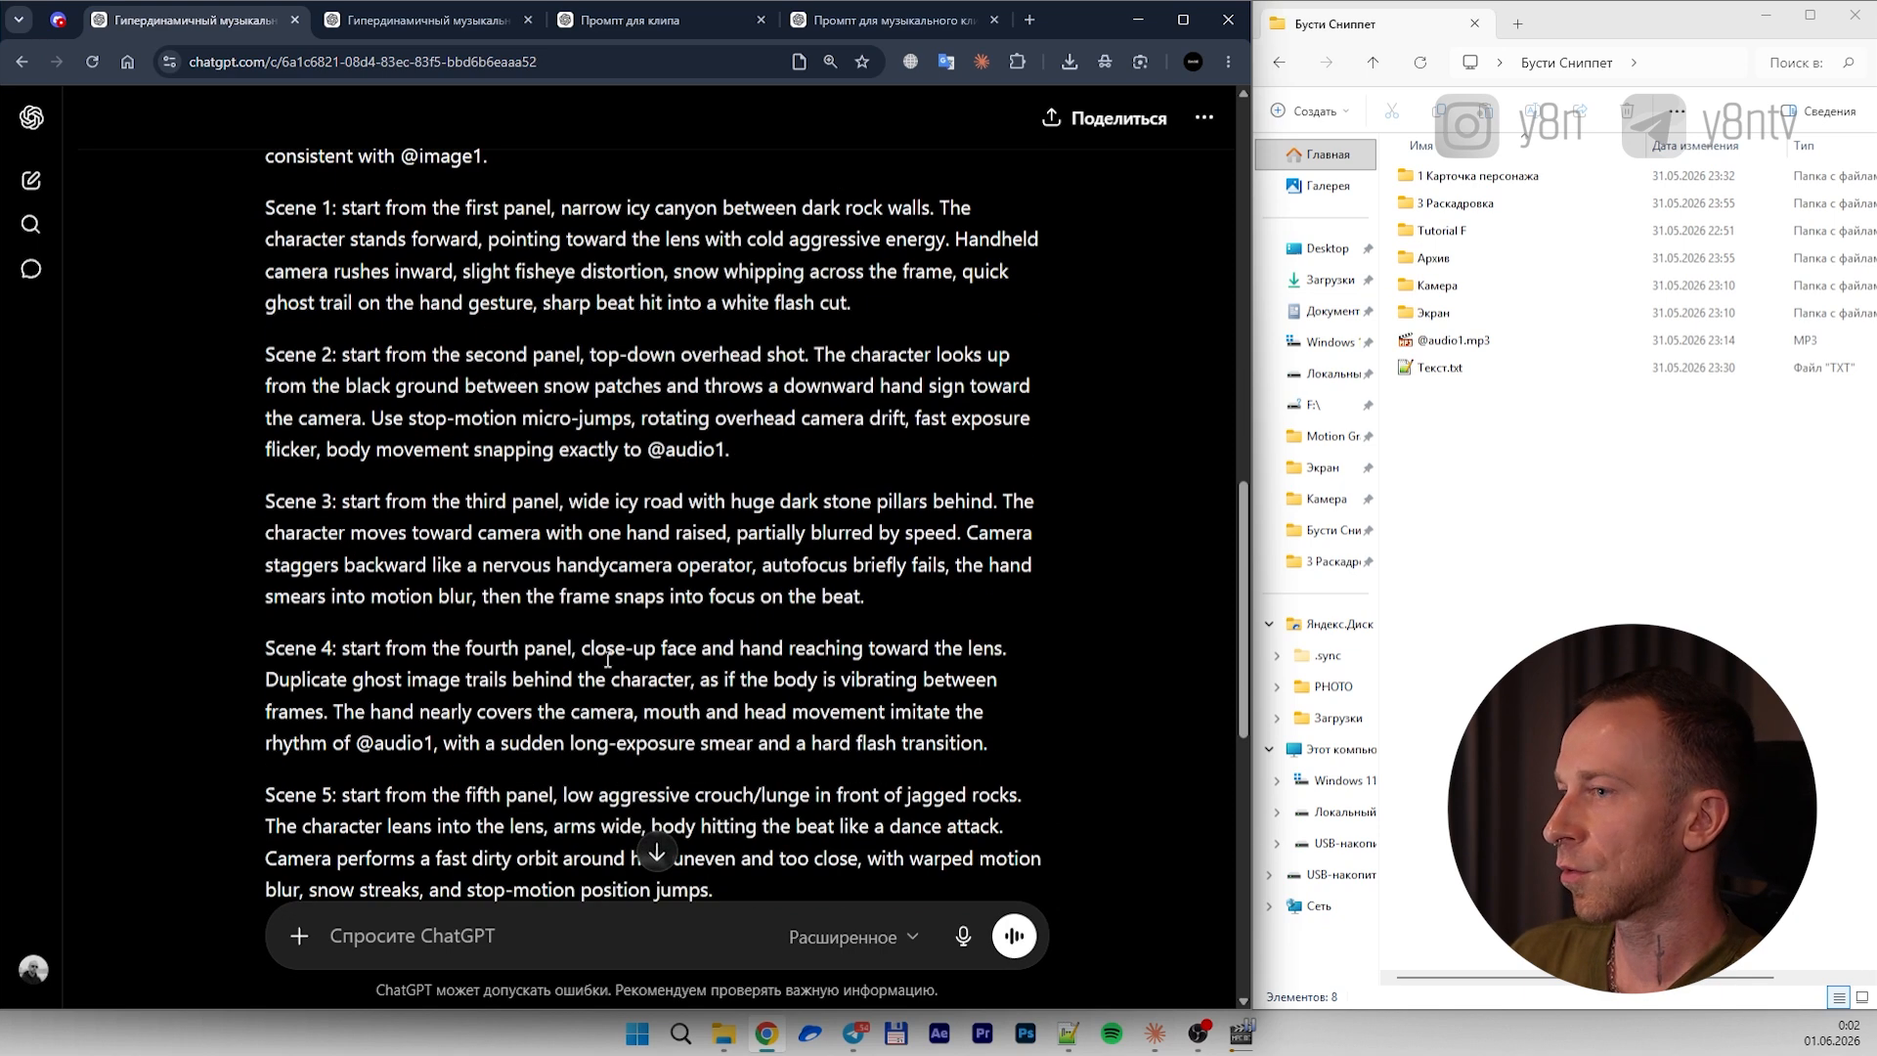
scroll(587, 586, up, 10)
scroll(508, 547, down, 3)
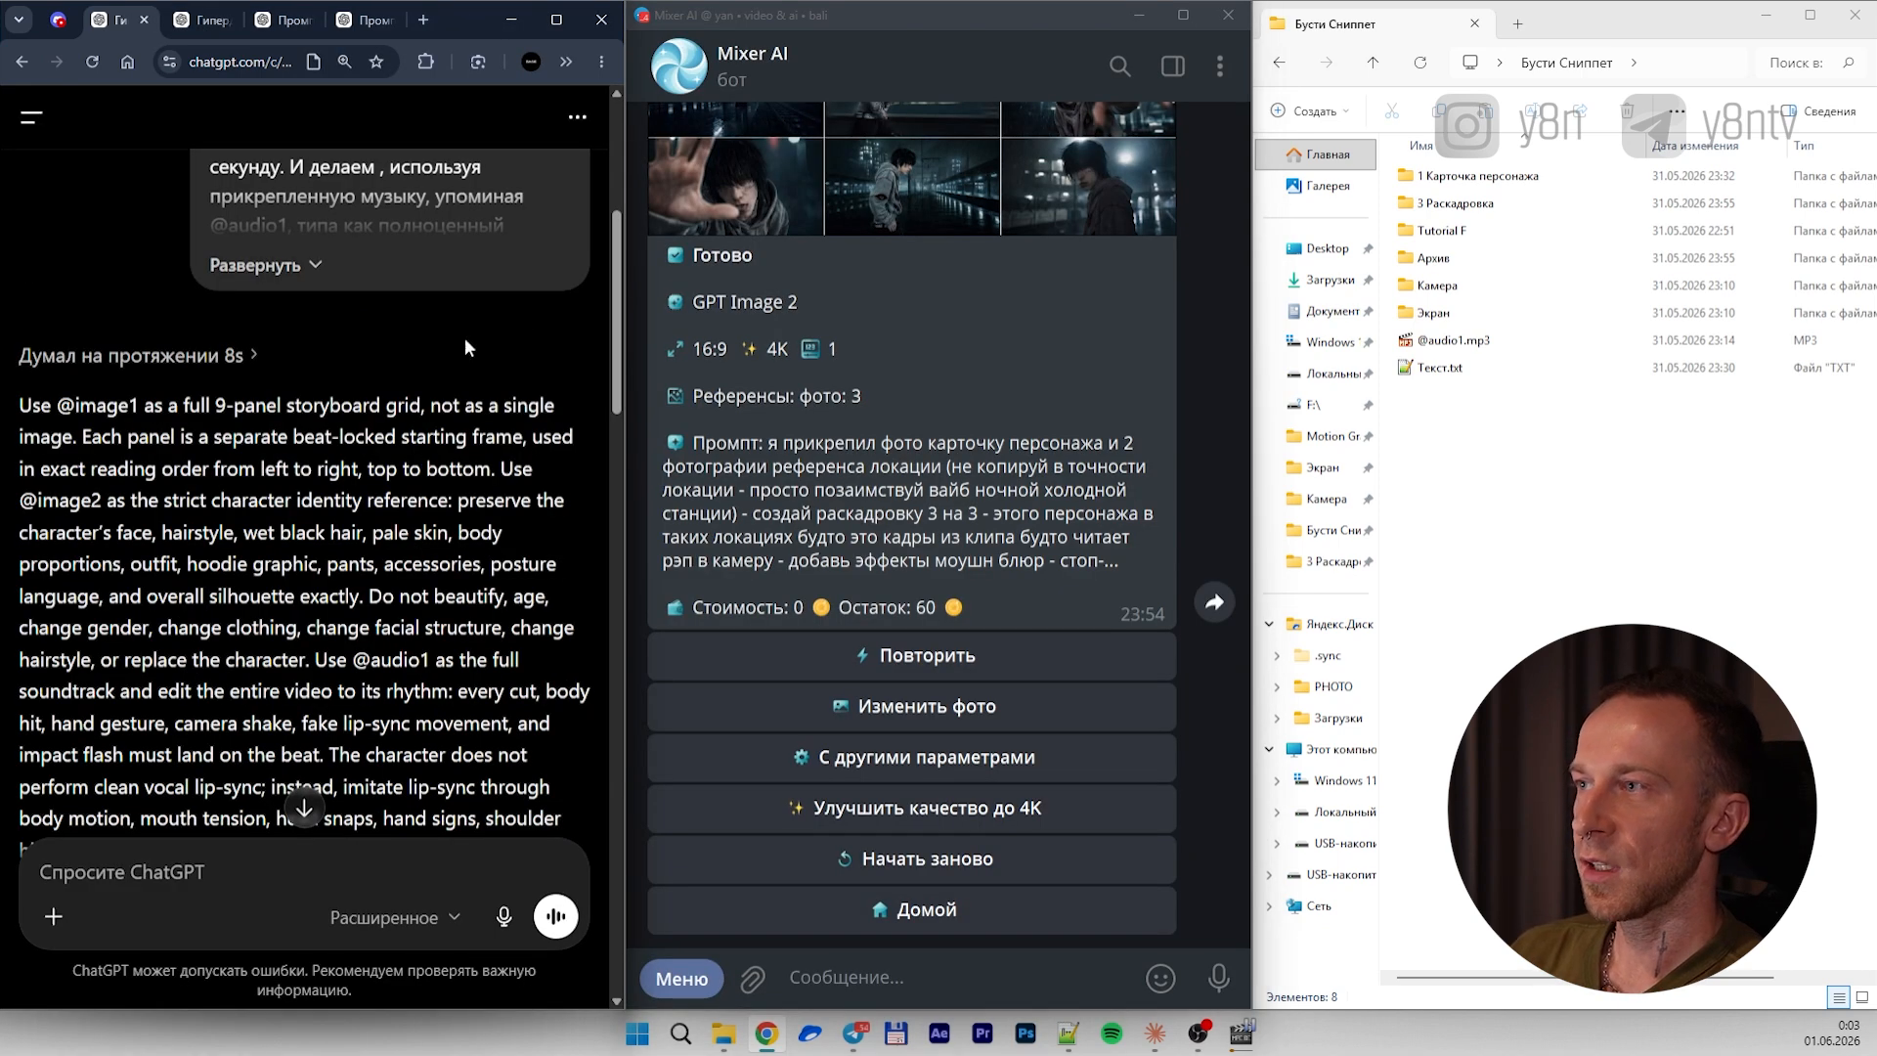
Switch to the Mixer AI bot in Telegram, start a video generation and choose the Seedance 2.0 model
click(1469, 211)
click(1465, 342)
click(926, 497)
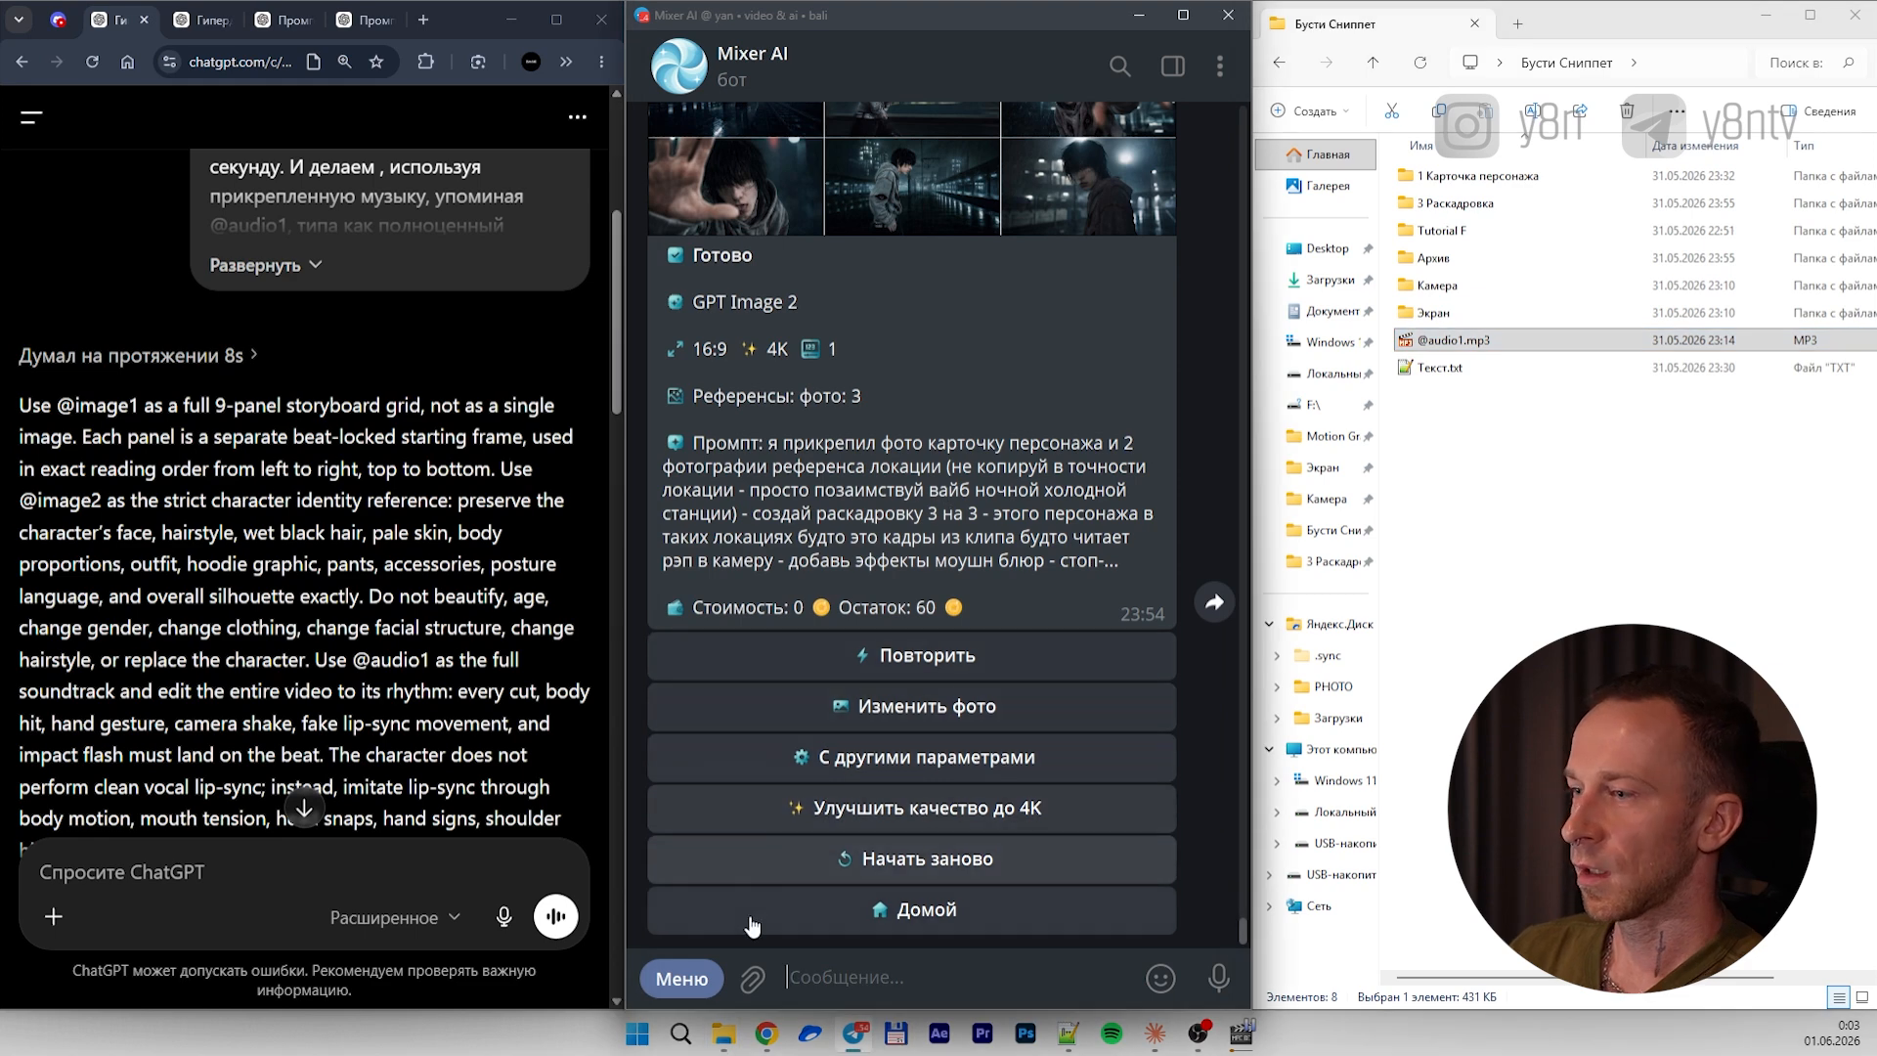
click(682, 978)
click(754, 878)
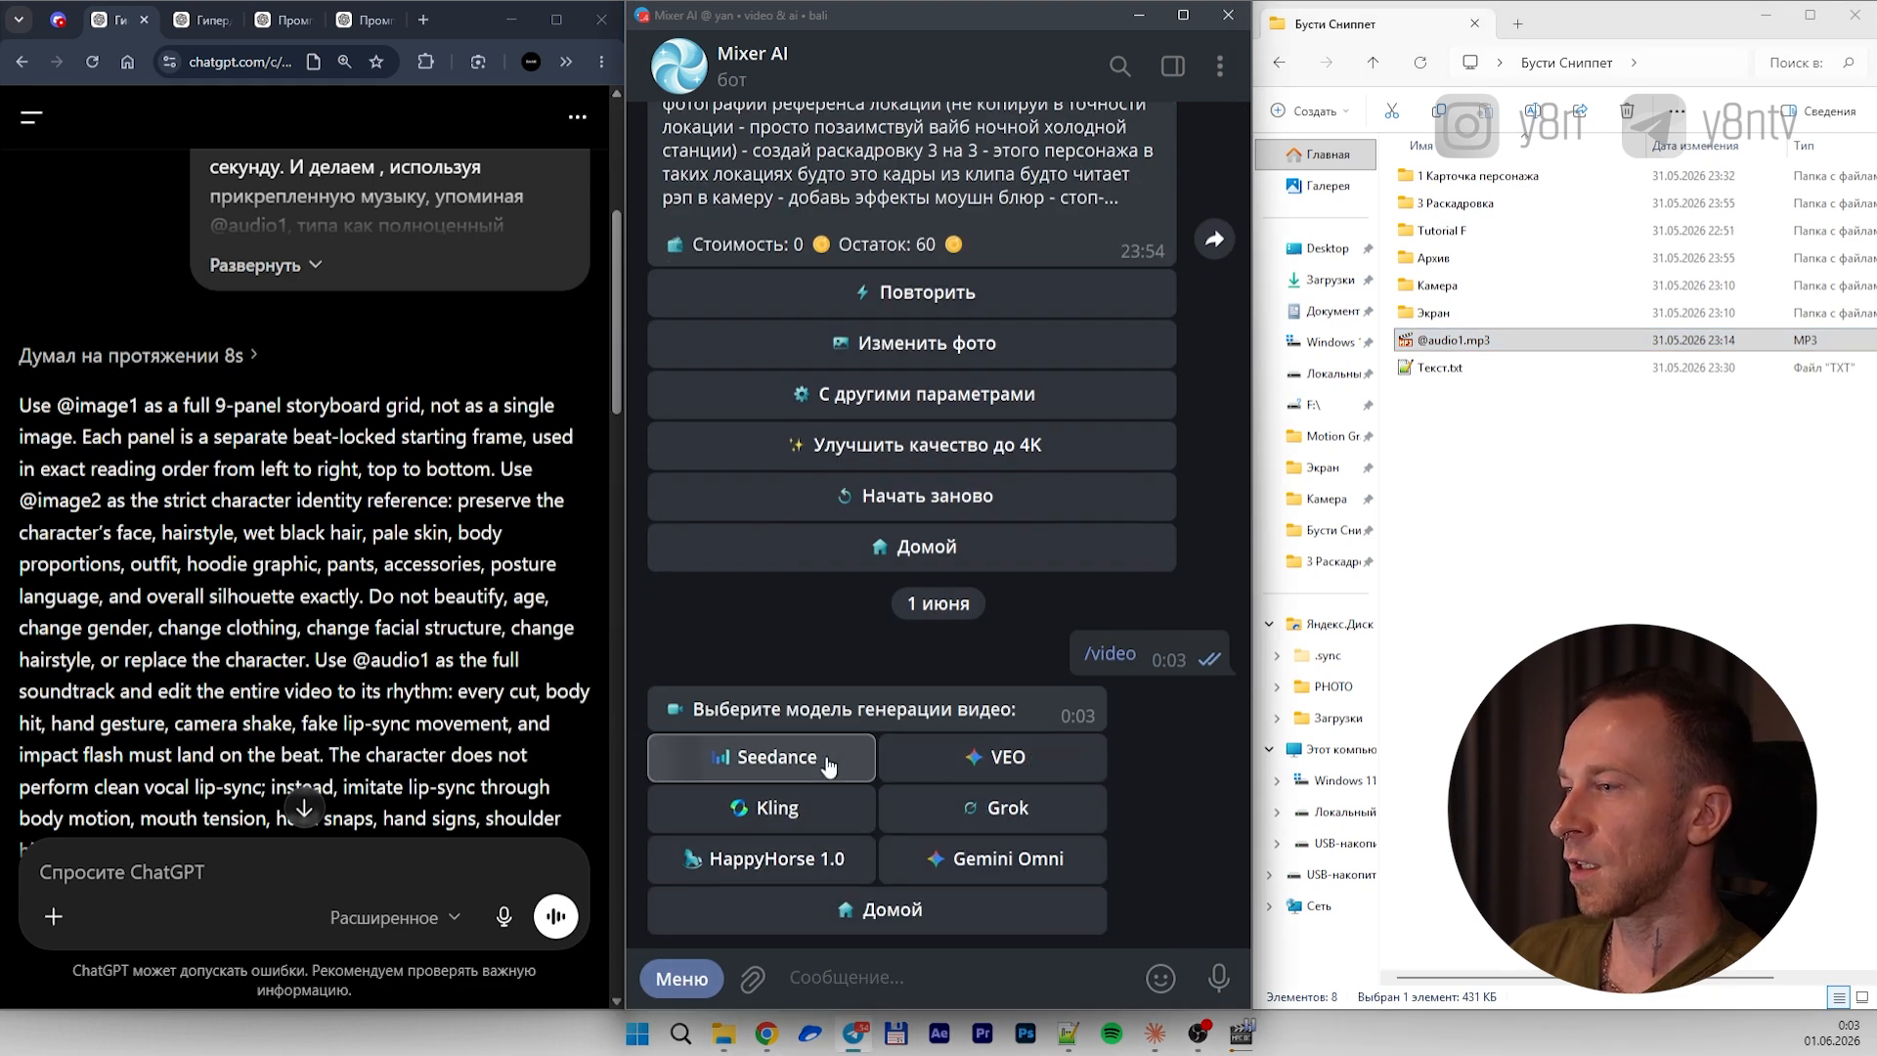
click(829, 764)
click(900, 807)
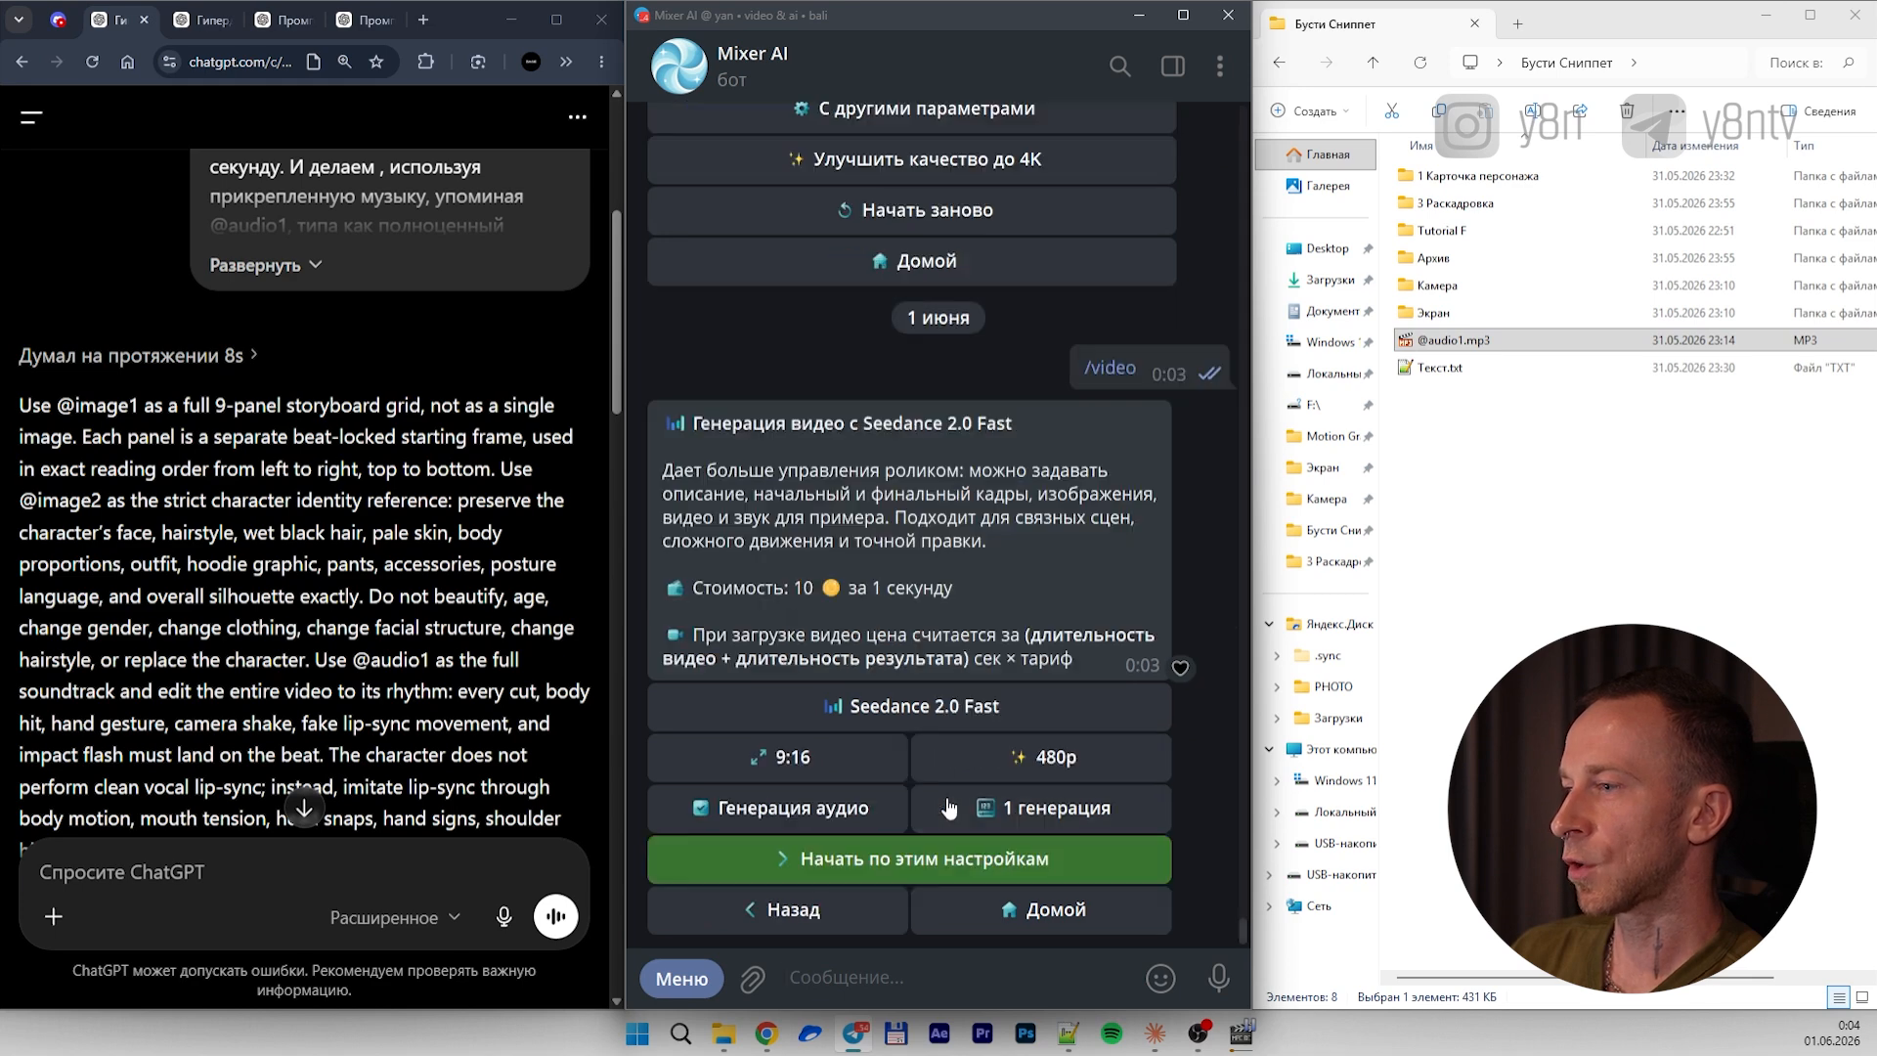
click(985, 713)
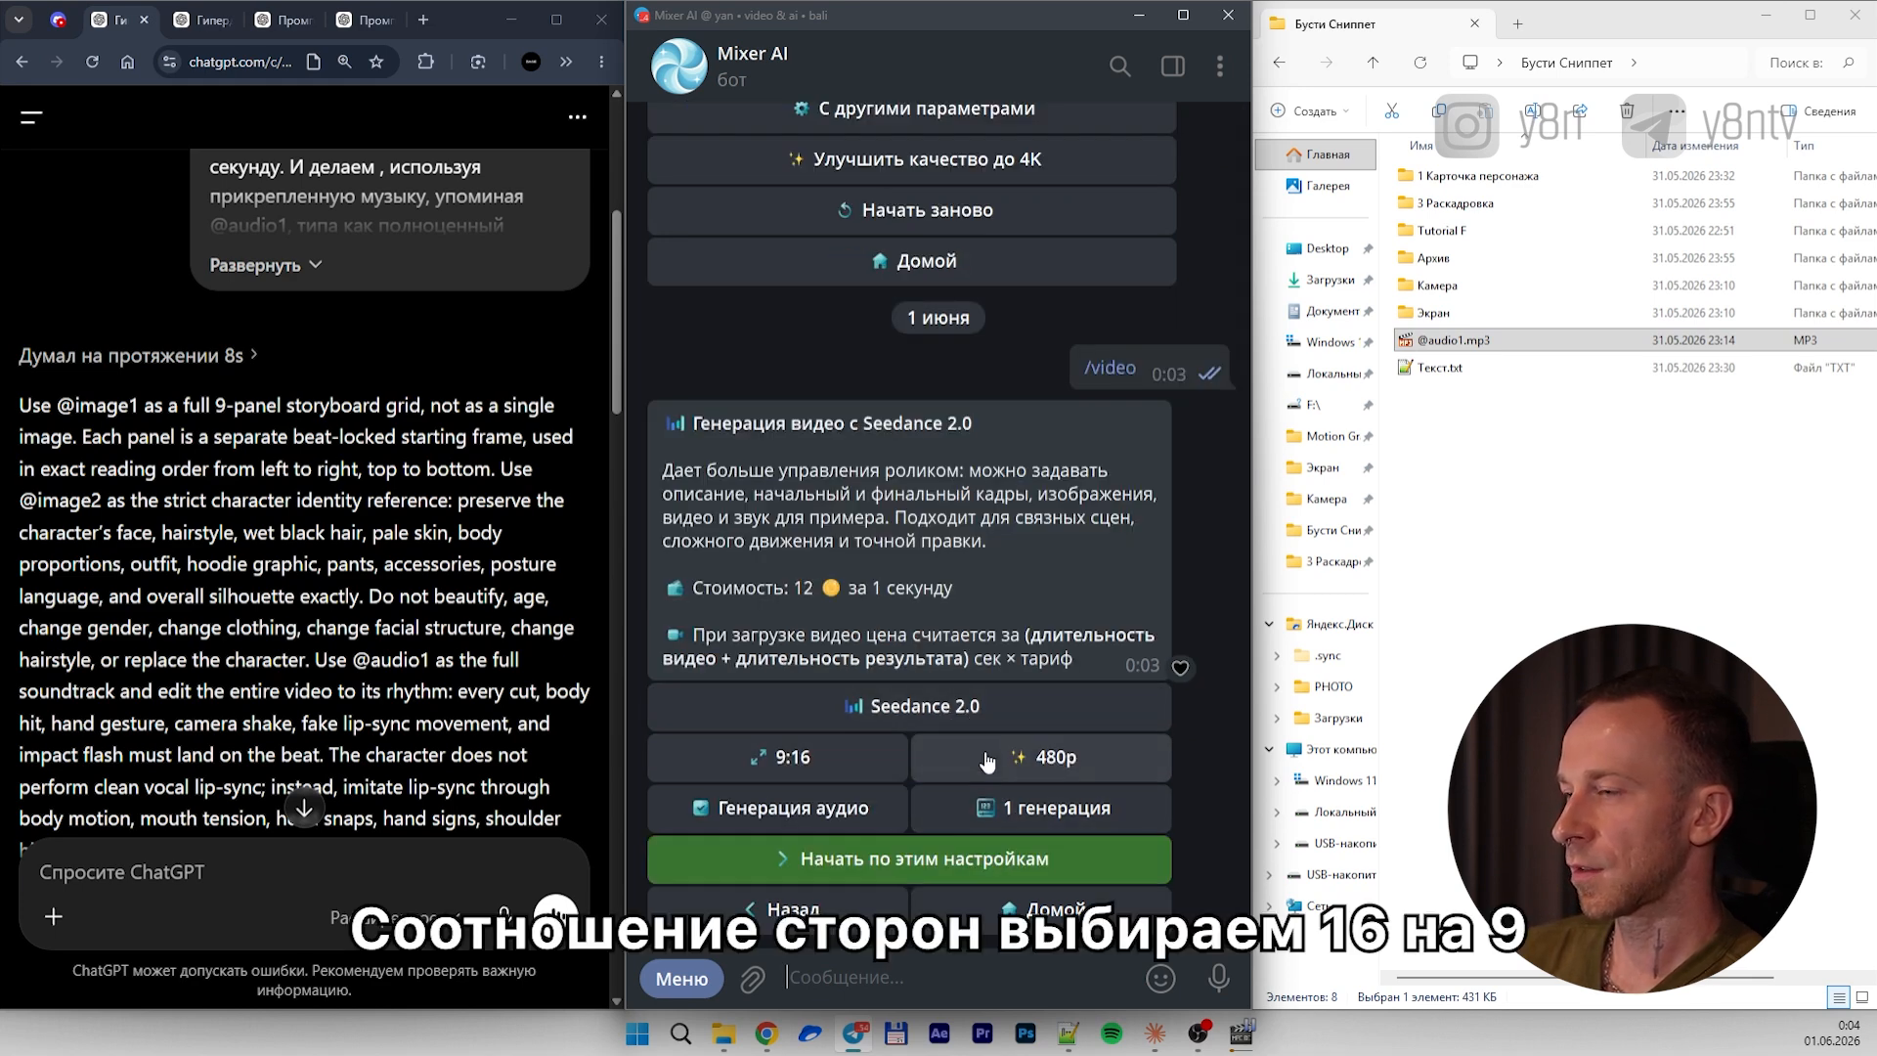
Set the video resolution to 720p and continue with these settings in the reference-based mode (По референсам)
click(986, 762)
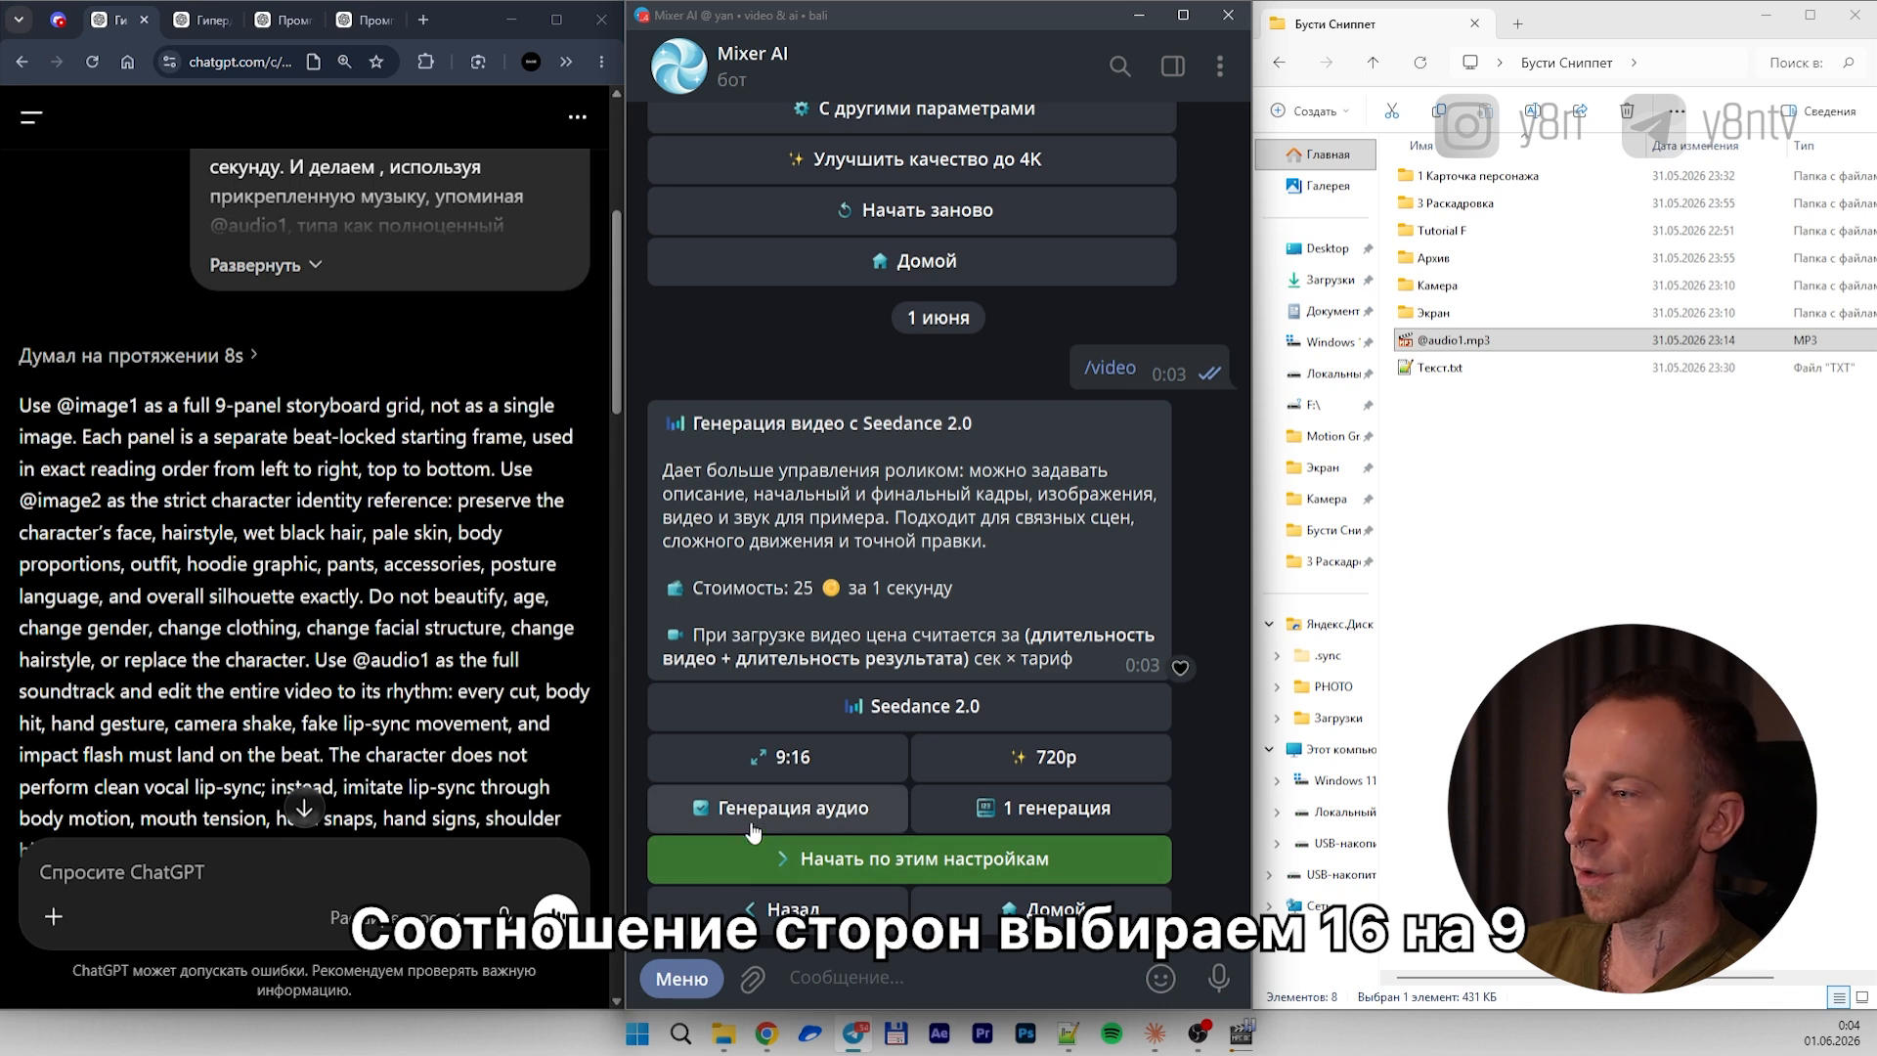
click(950, 857)
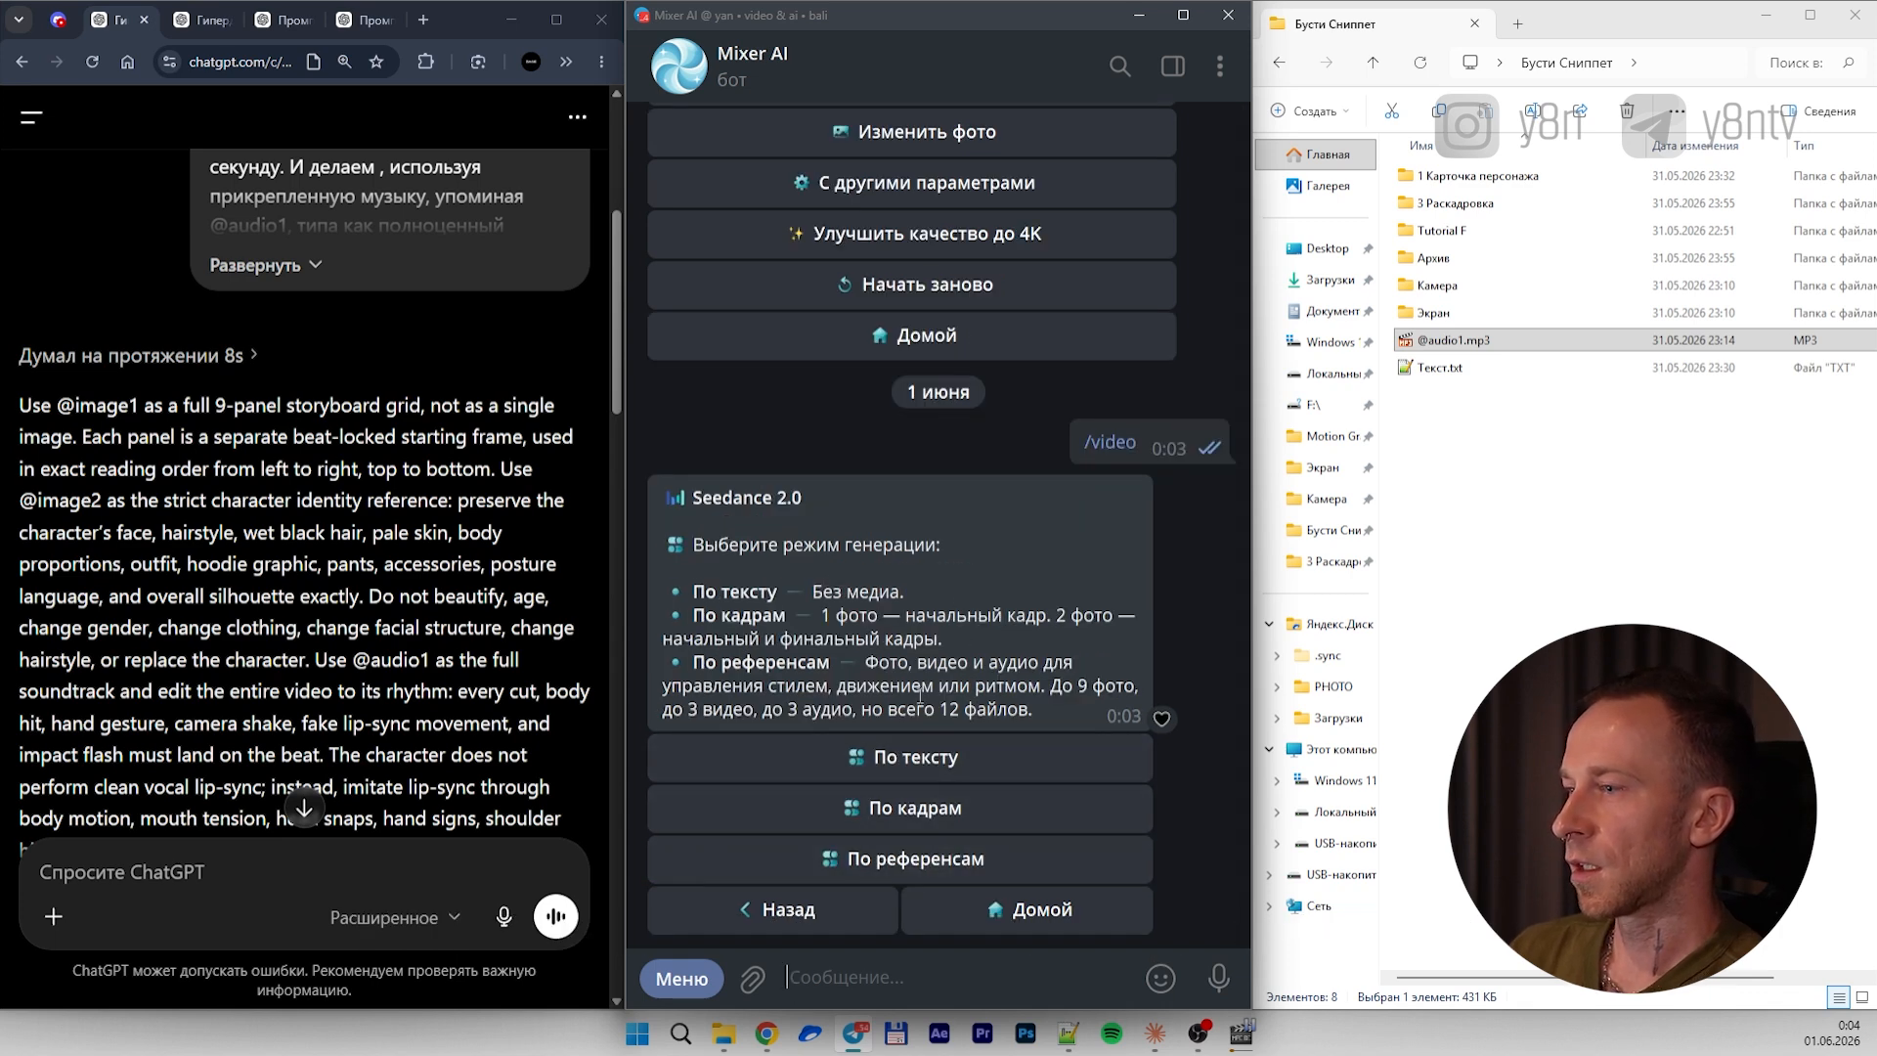
click(916, 859)
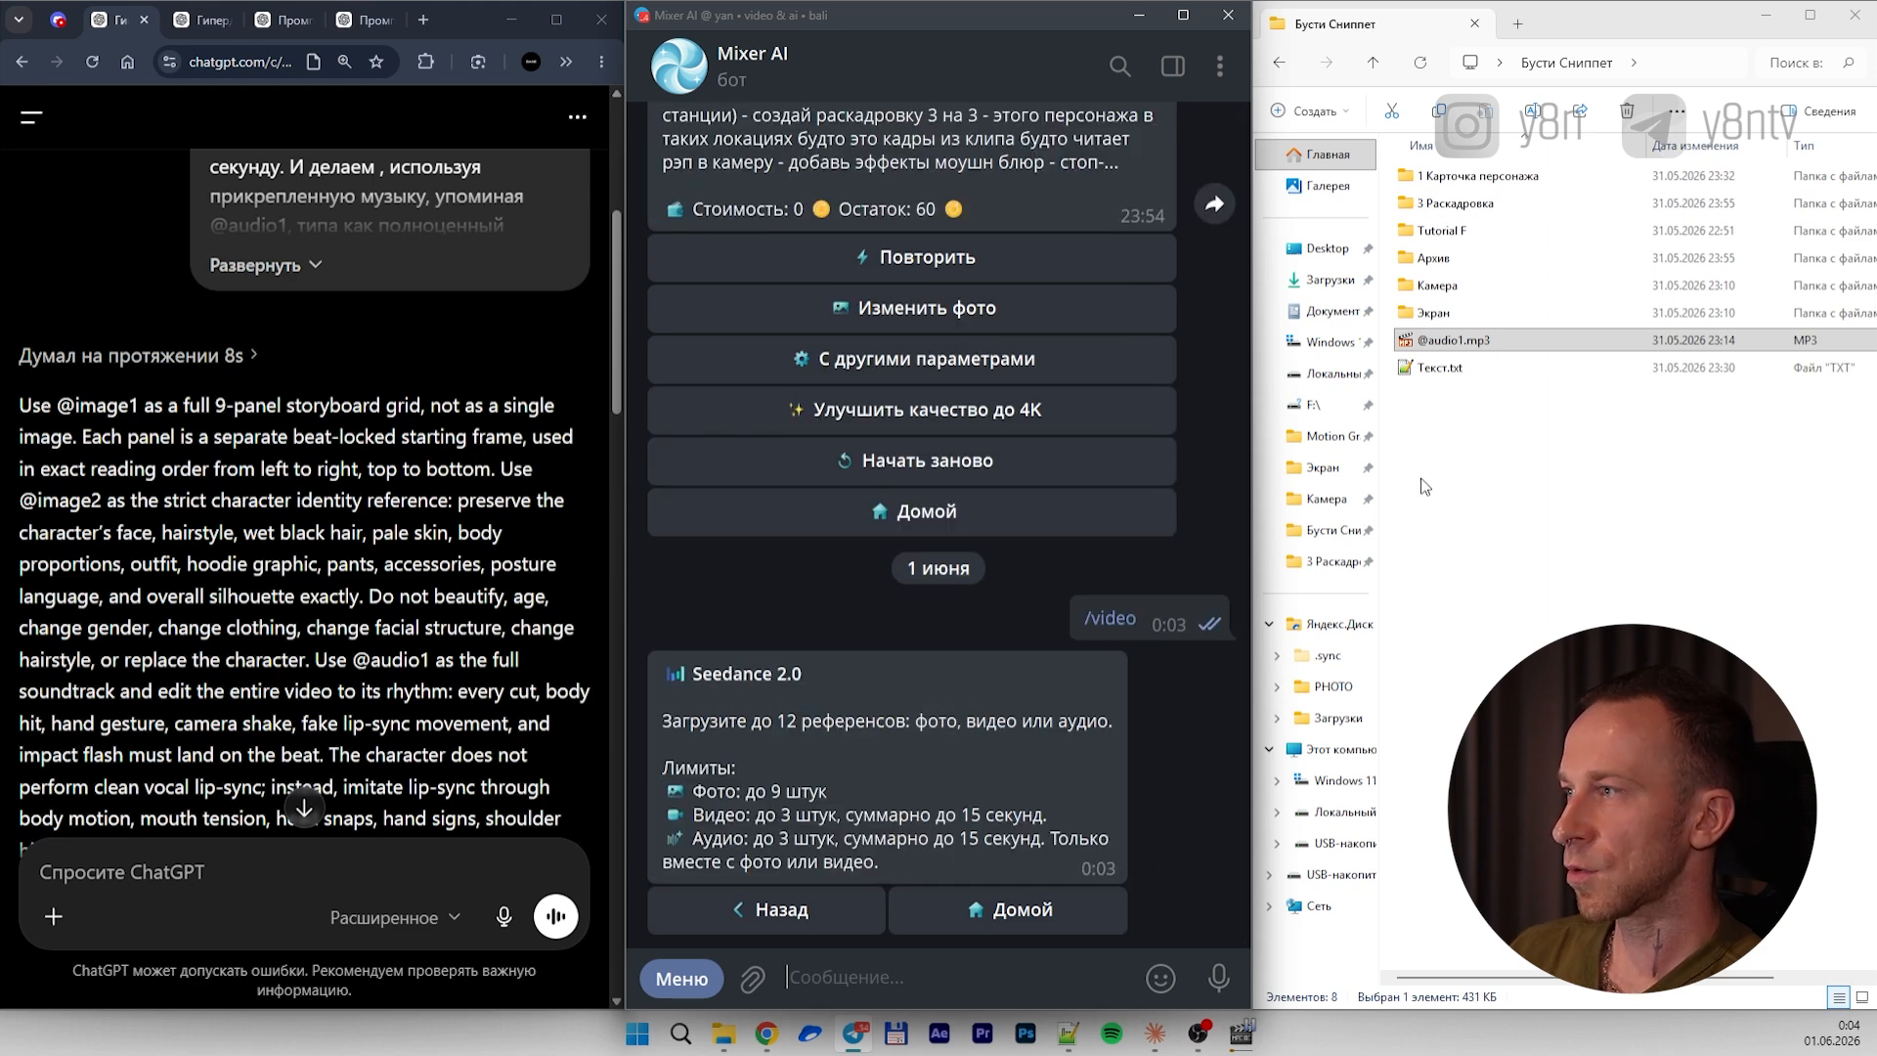
click(1424, 486)
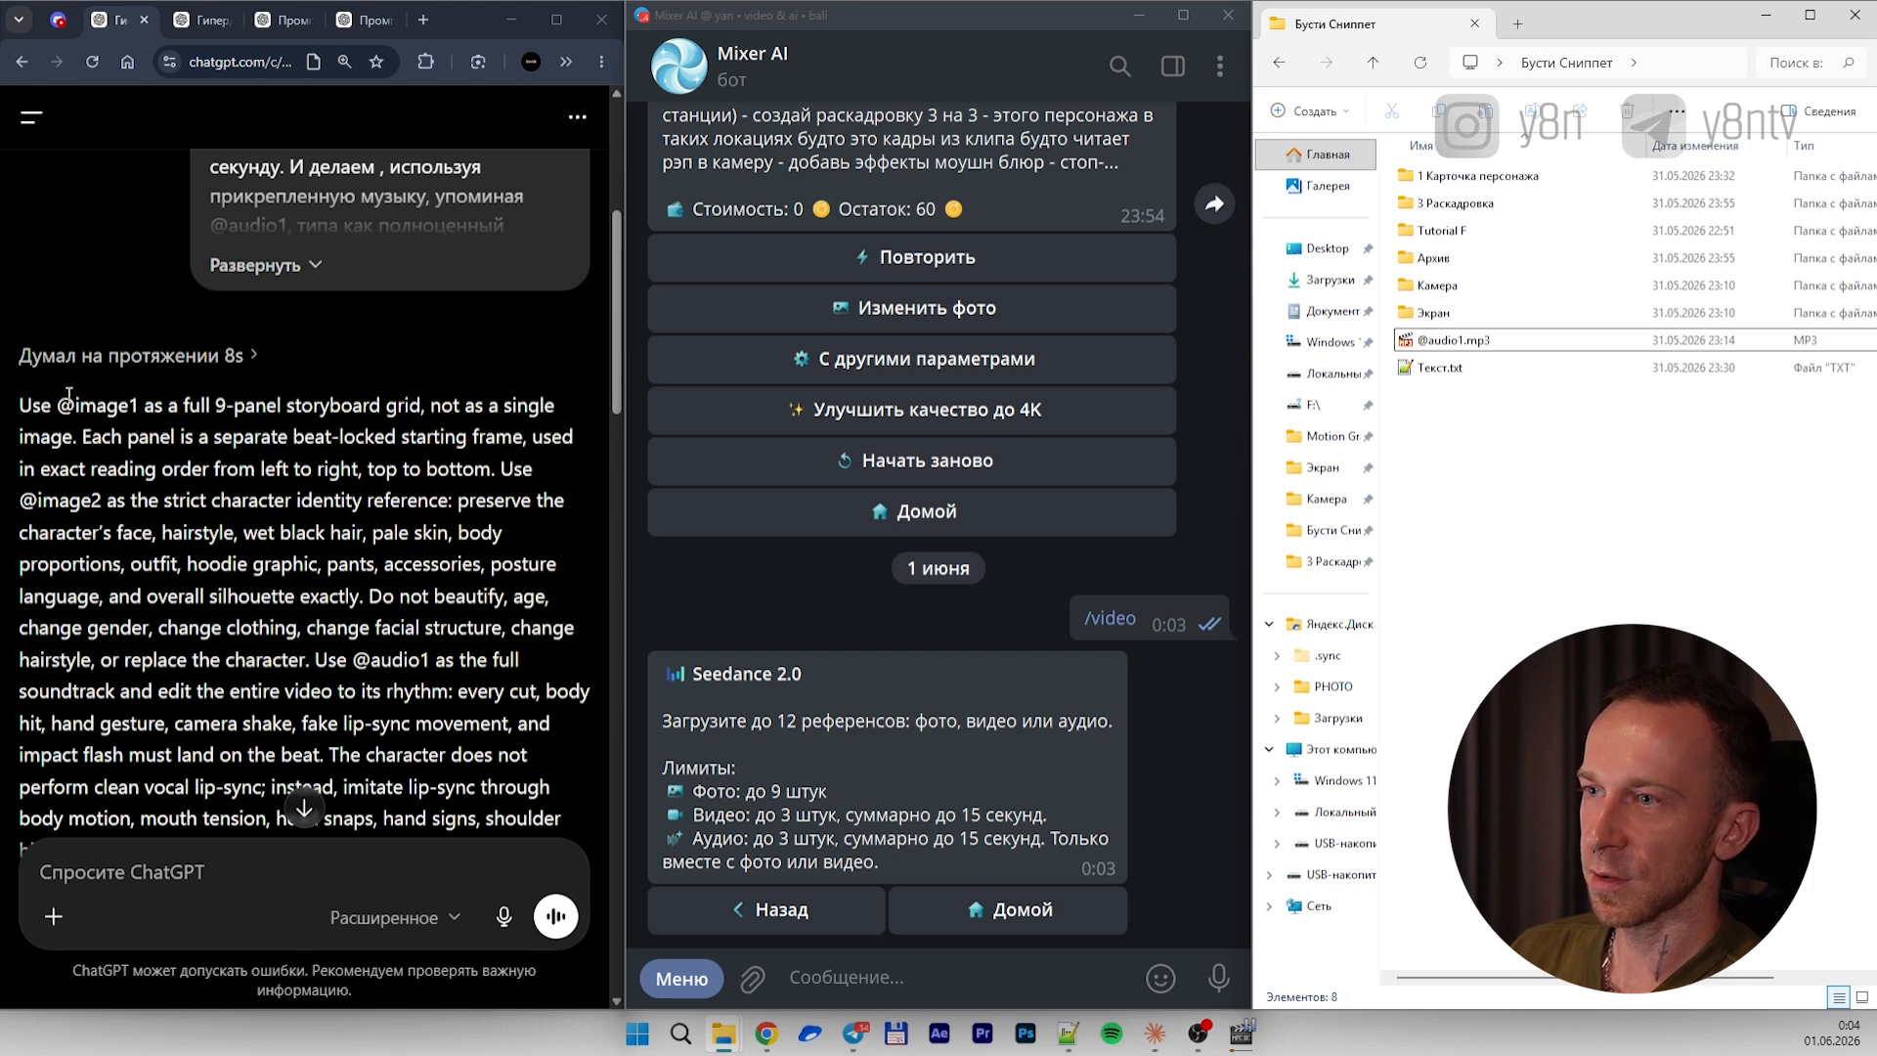
drag(59, 405, 139, 405)
click(888, 750)
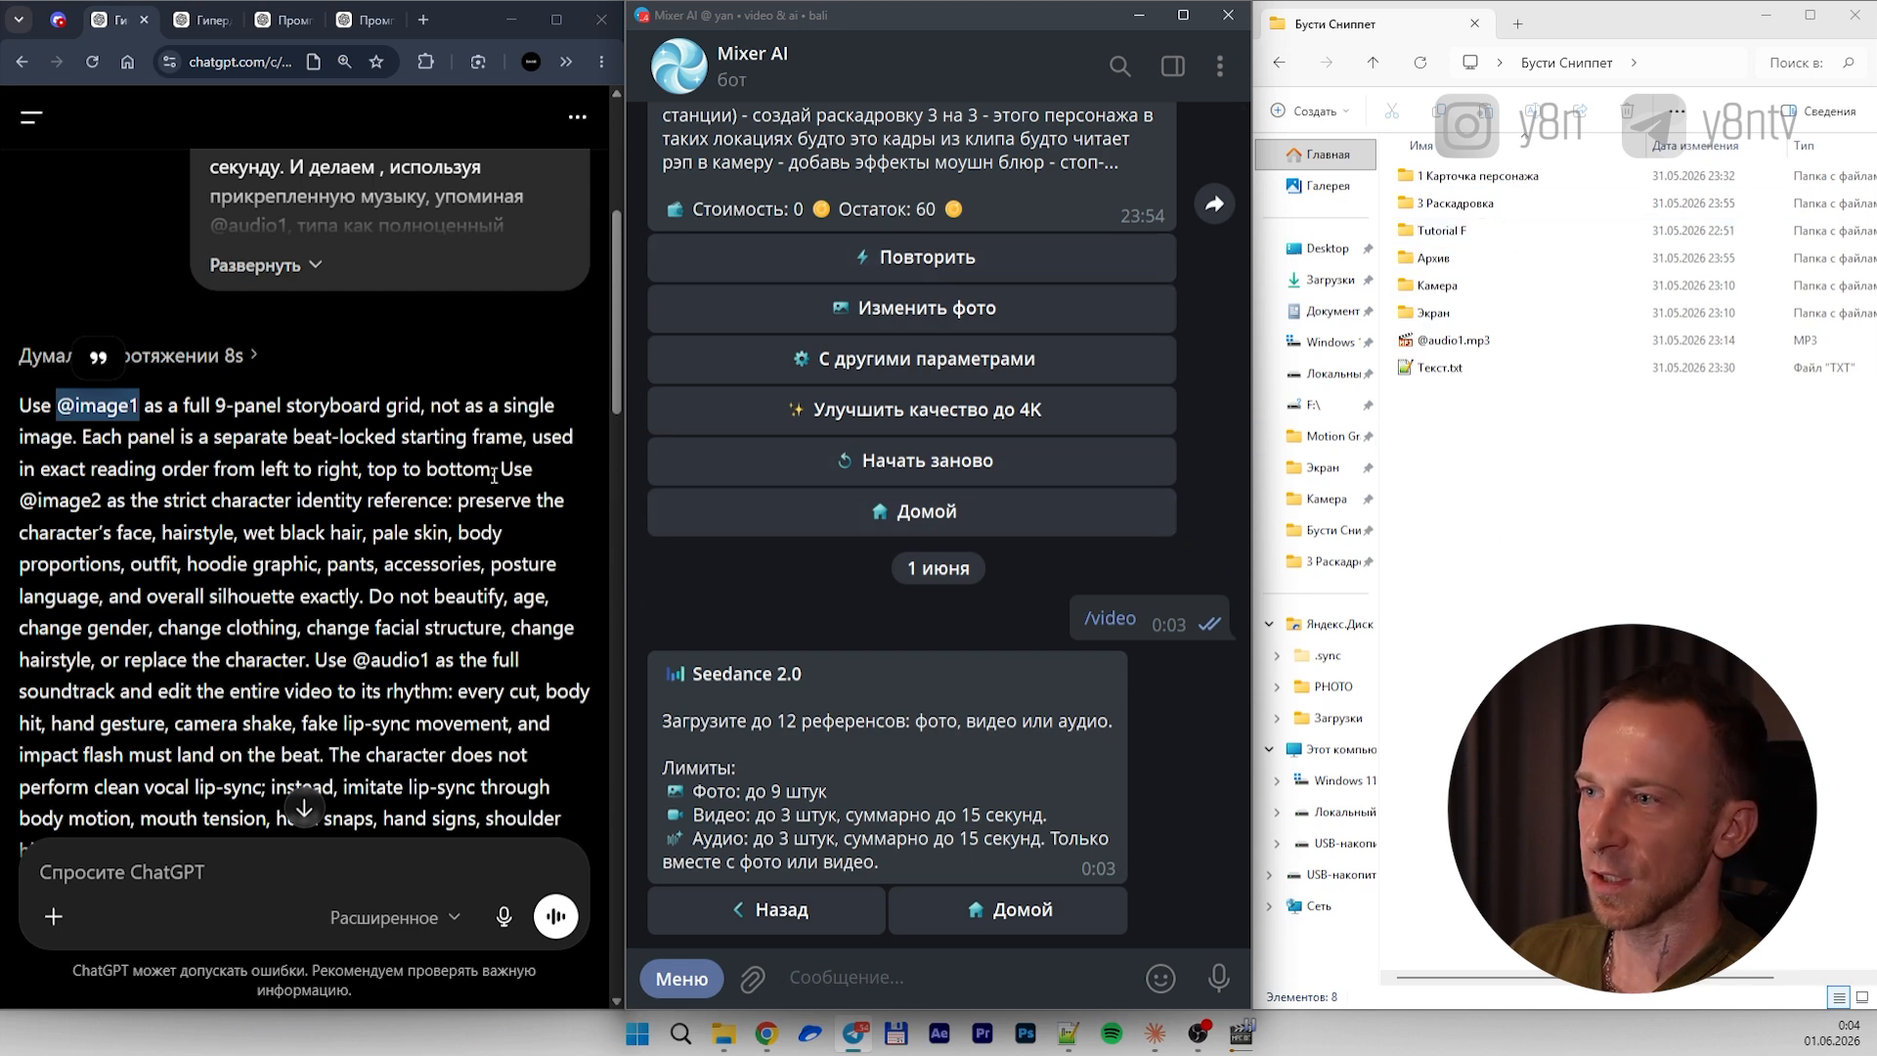
scroll(548, 367, up, 5)
click(421, 437)
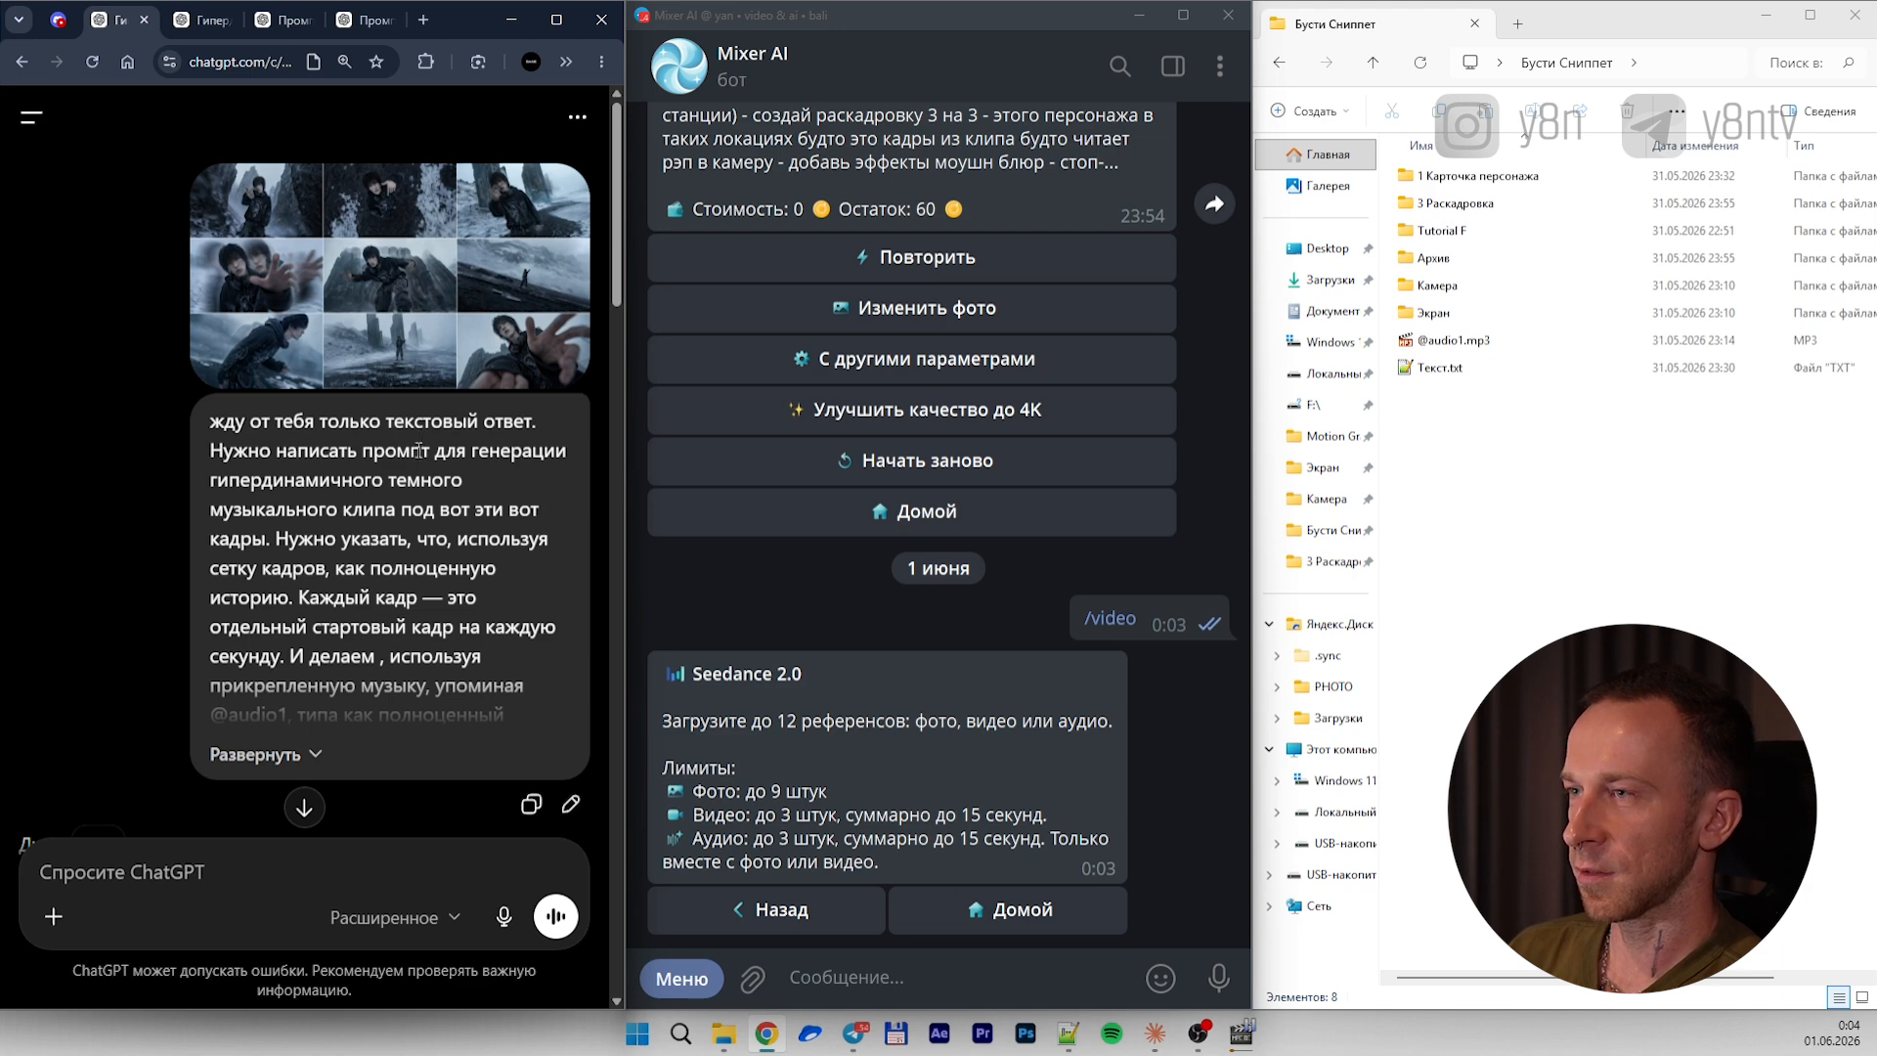
double_click(1456, 203)
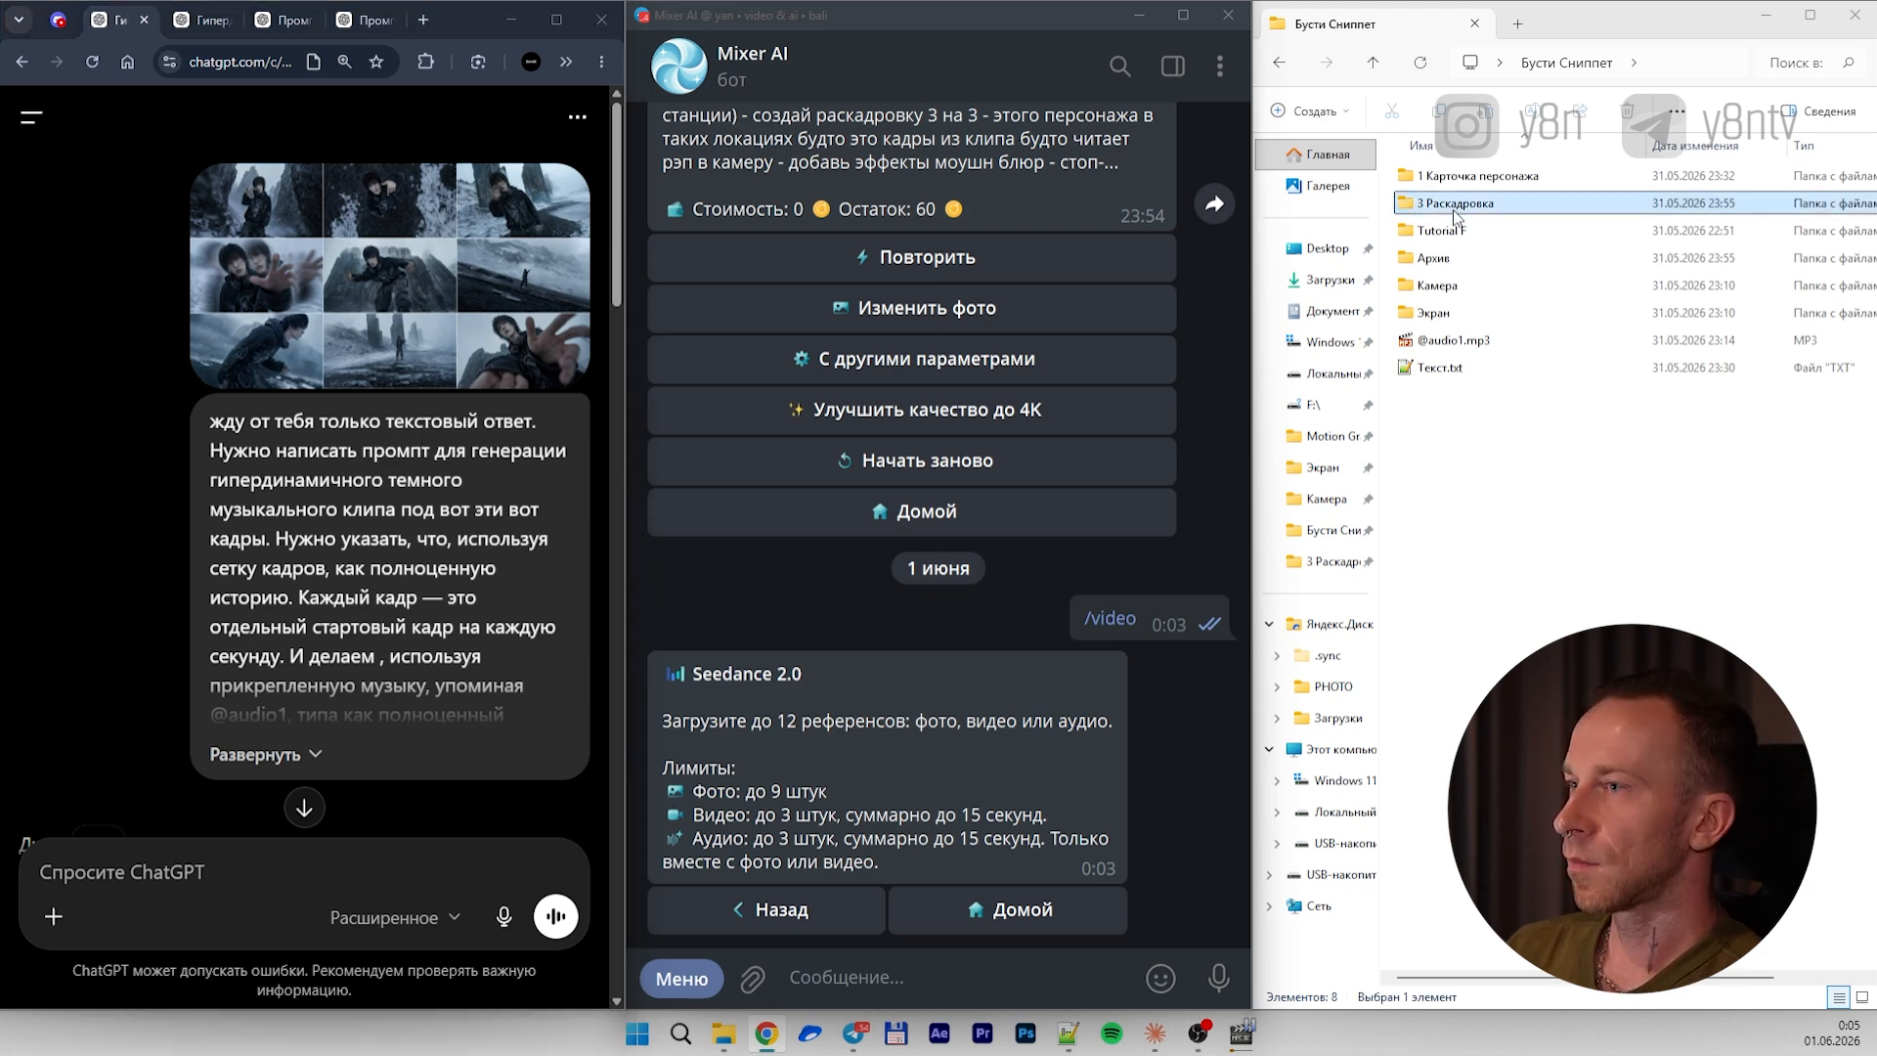
click(1449, 215)
drag(1452, 217, 880, 751)
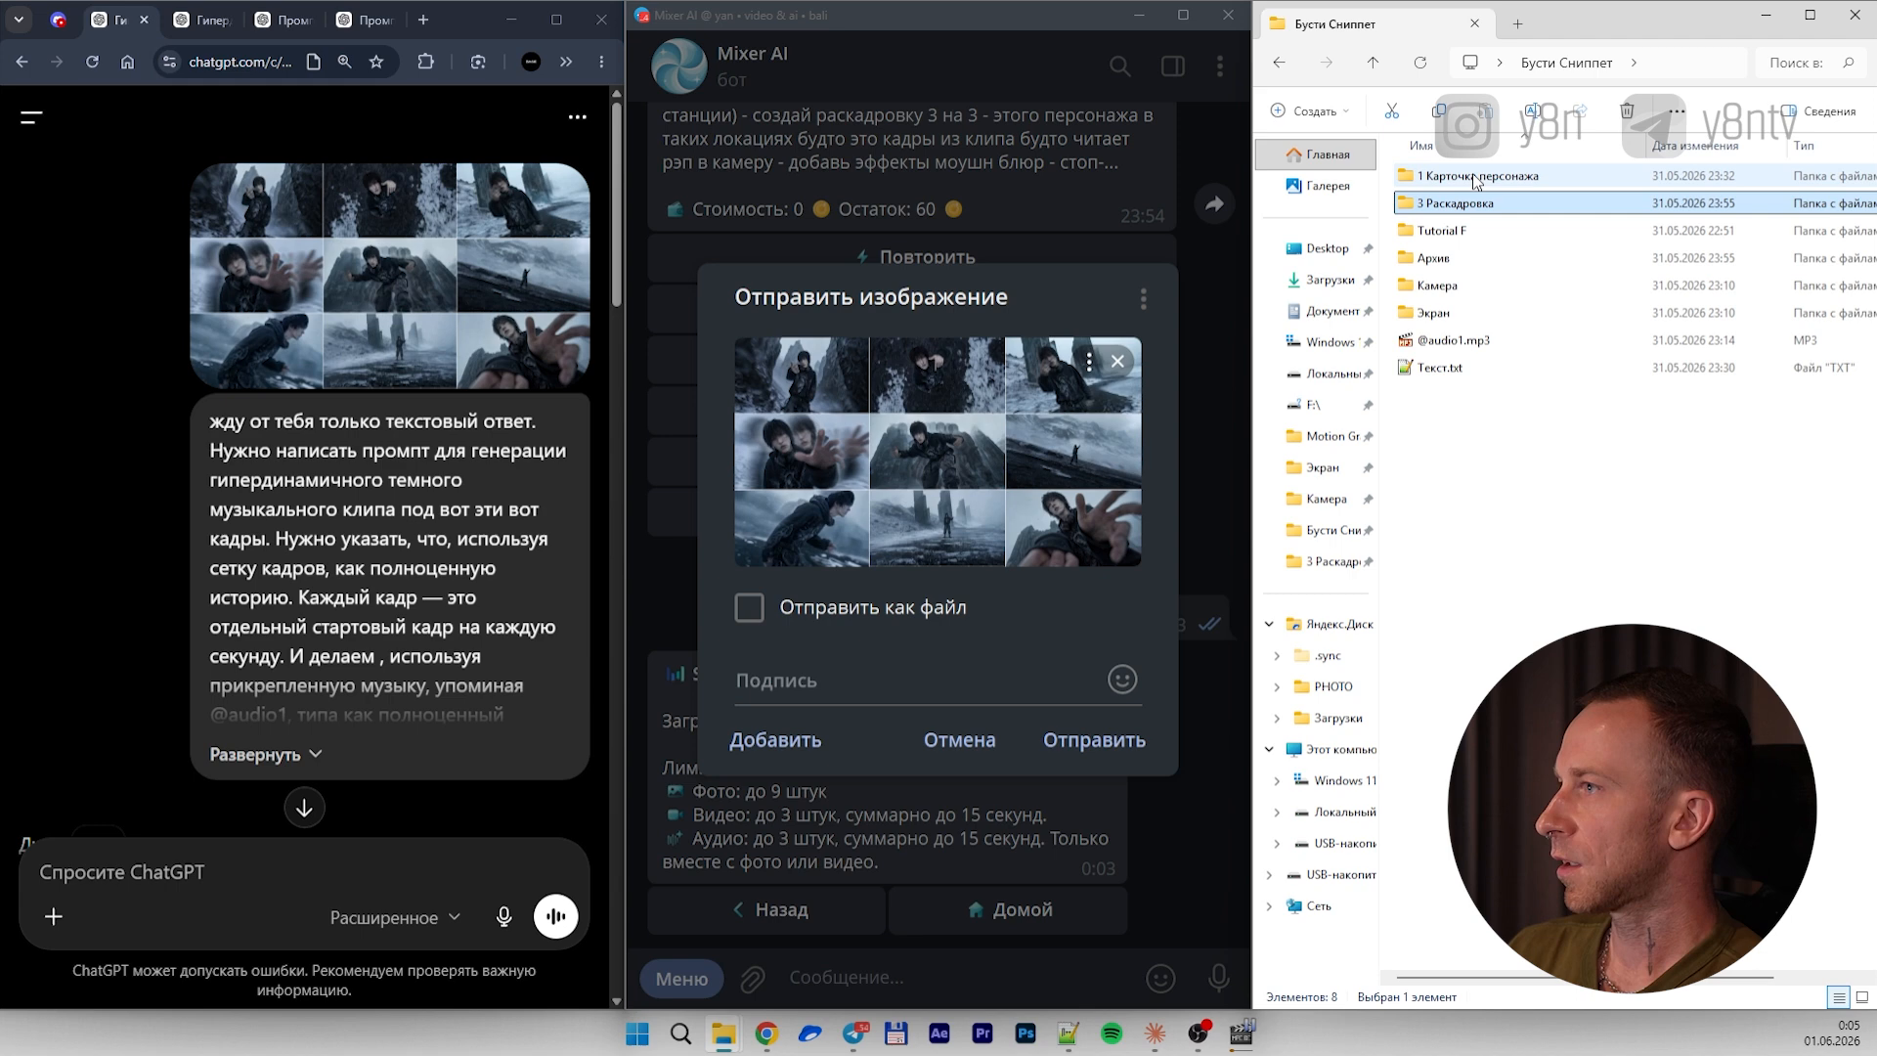
double_click(1468, 178)
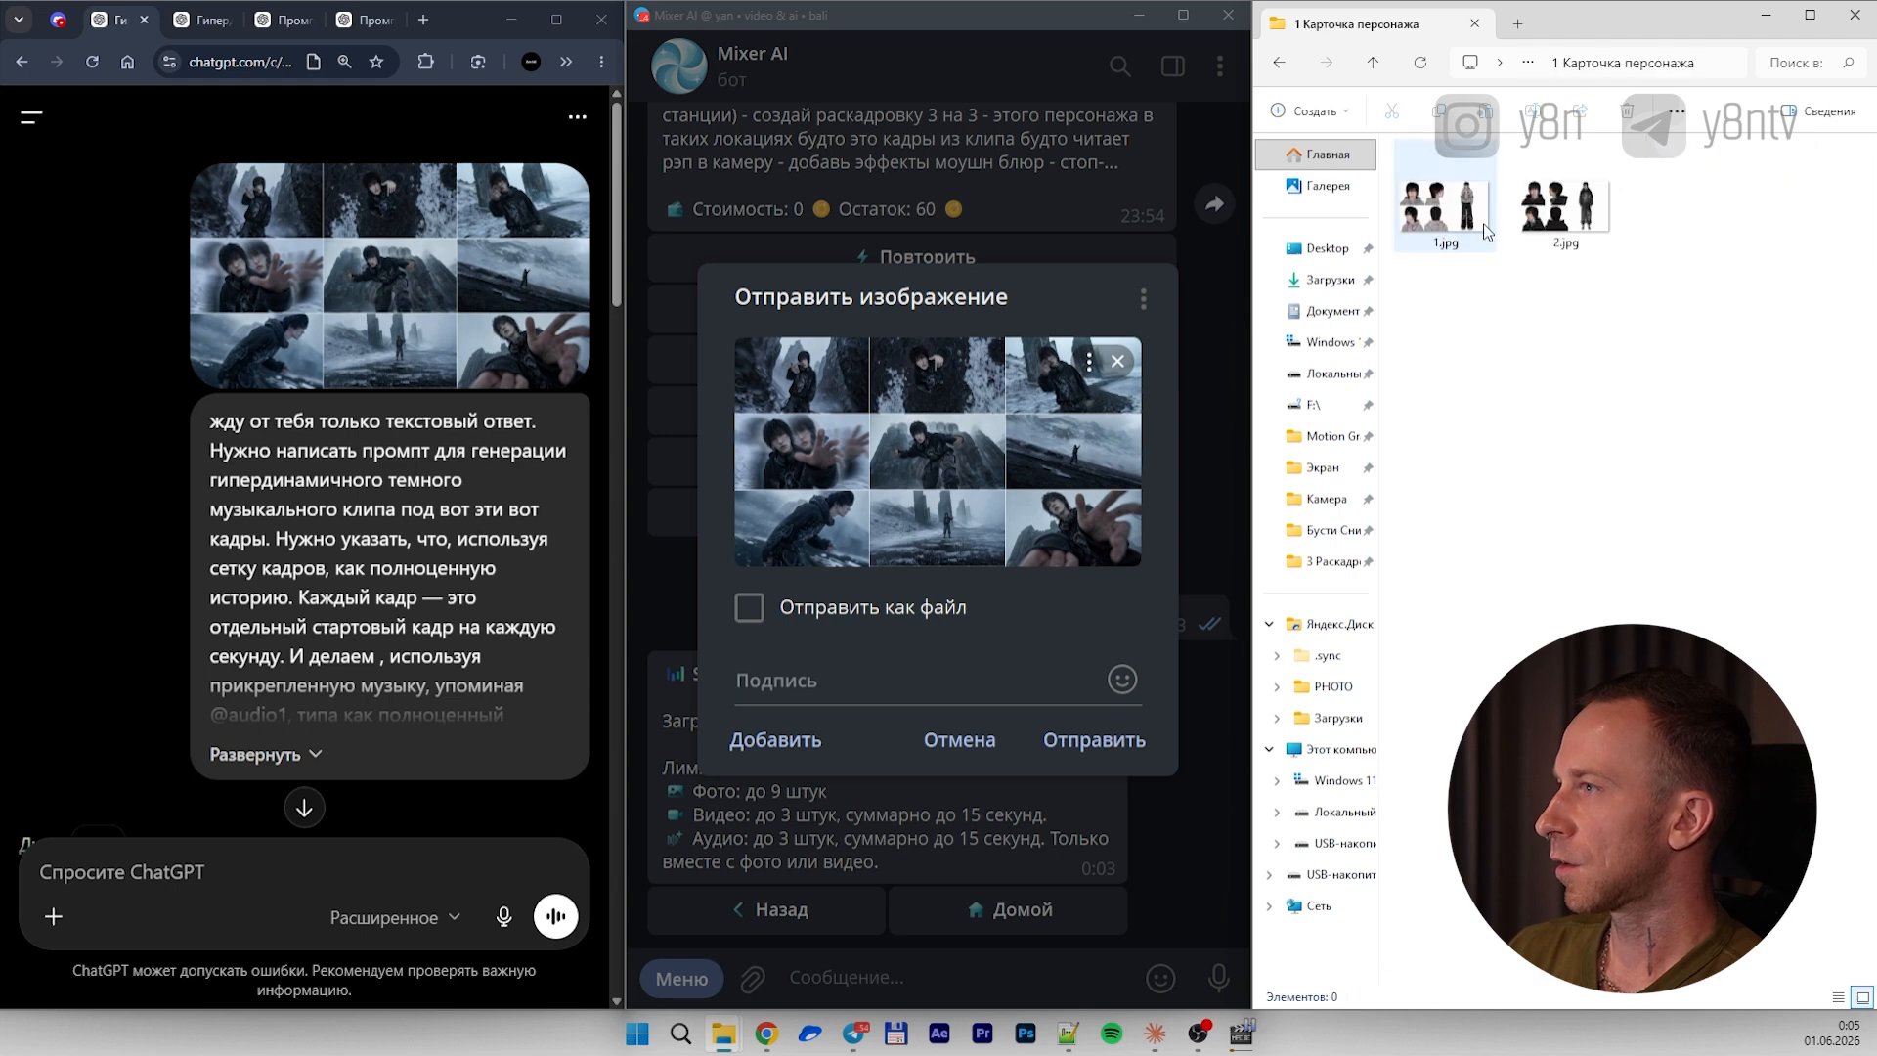
click(1566, 218)
drag(1566, 219, 939, 508)
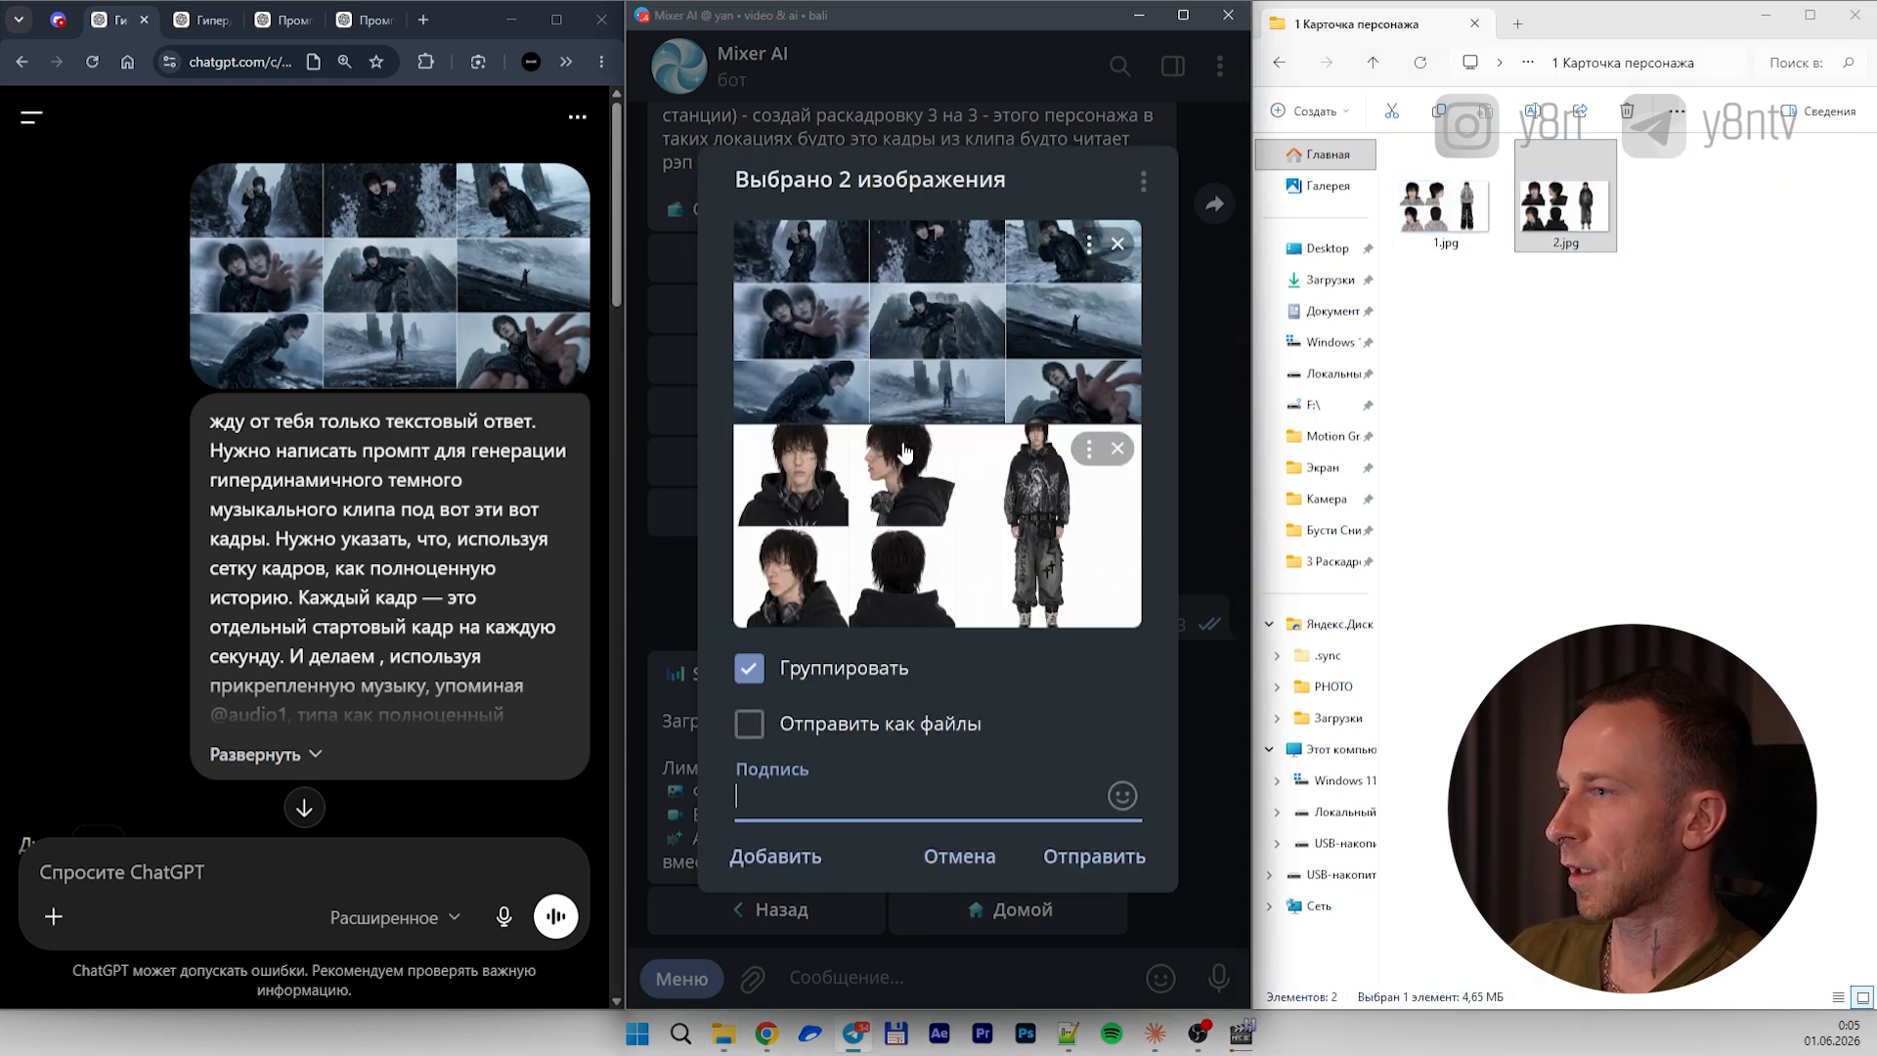
click(1370, 65)
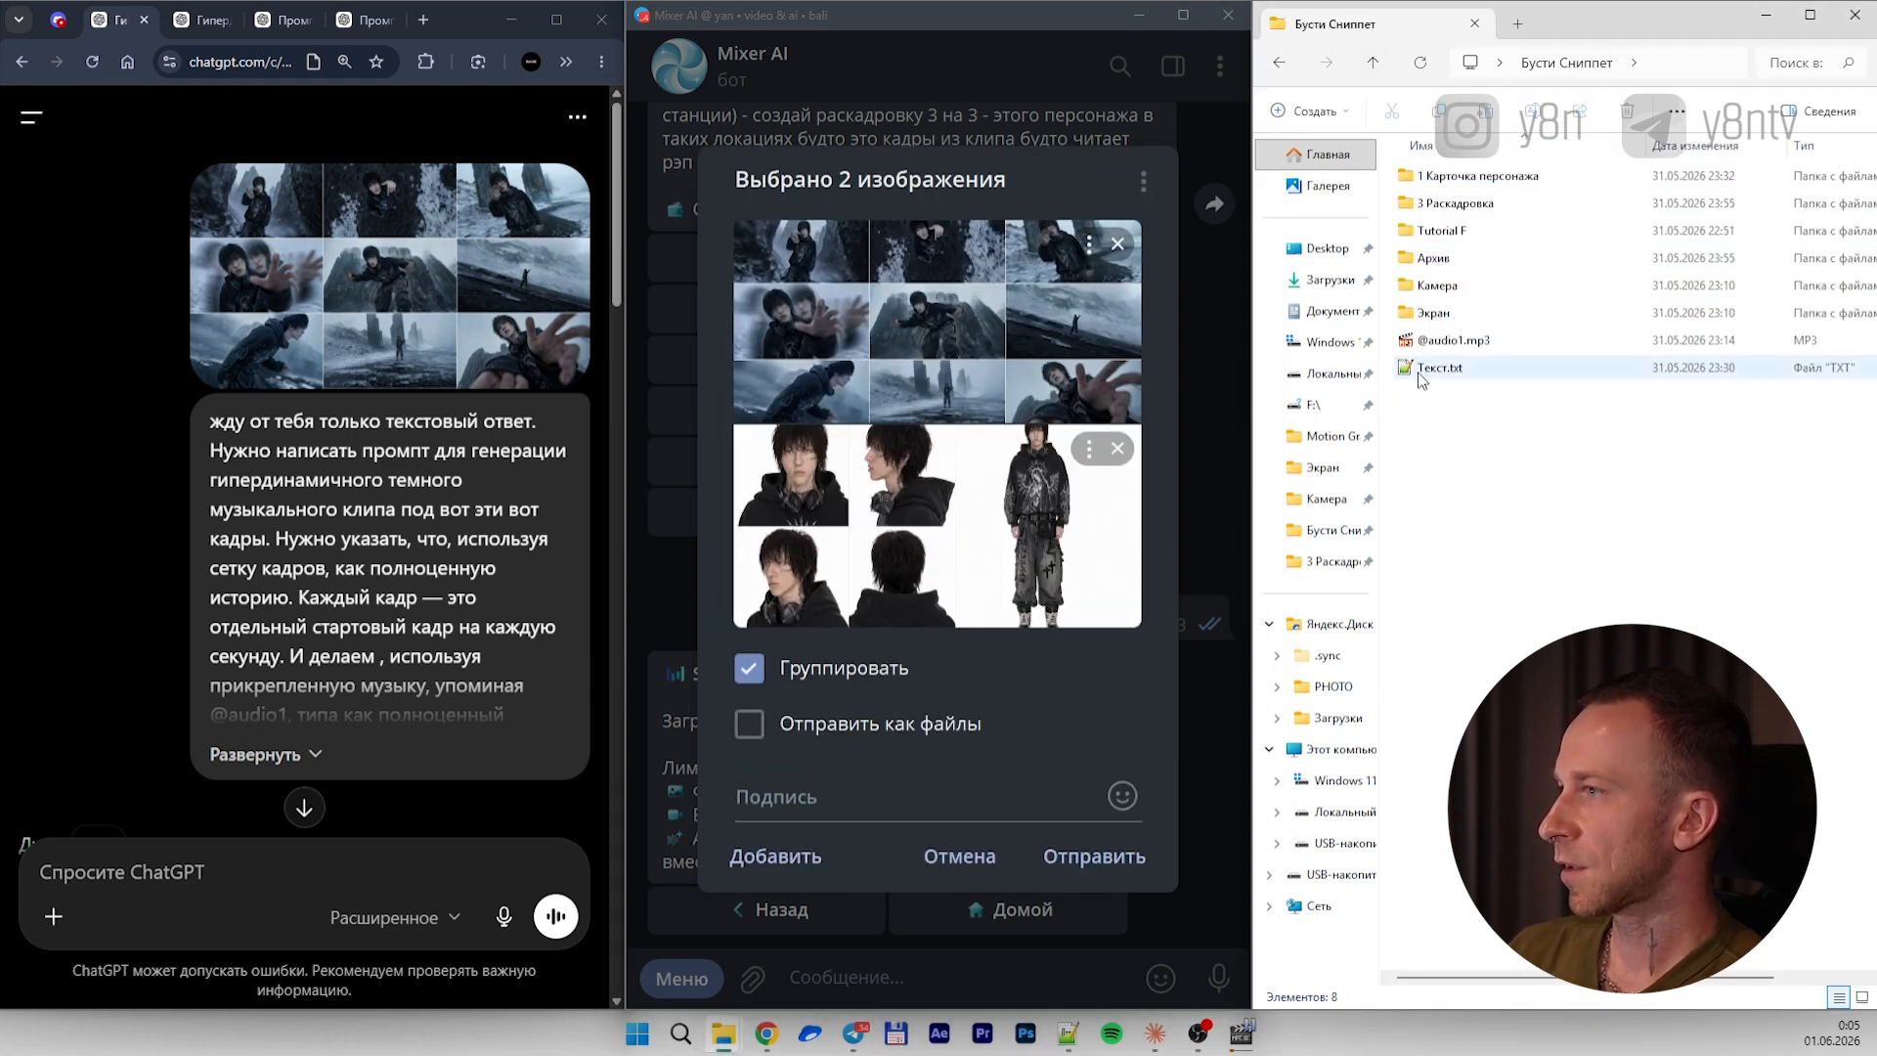
drag(1453, 341, 956, 518)
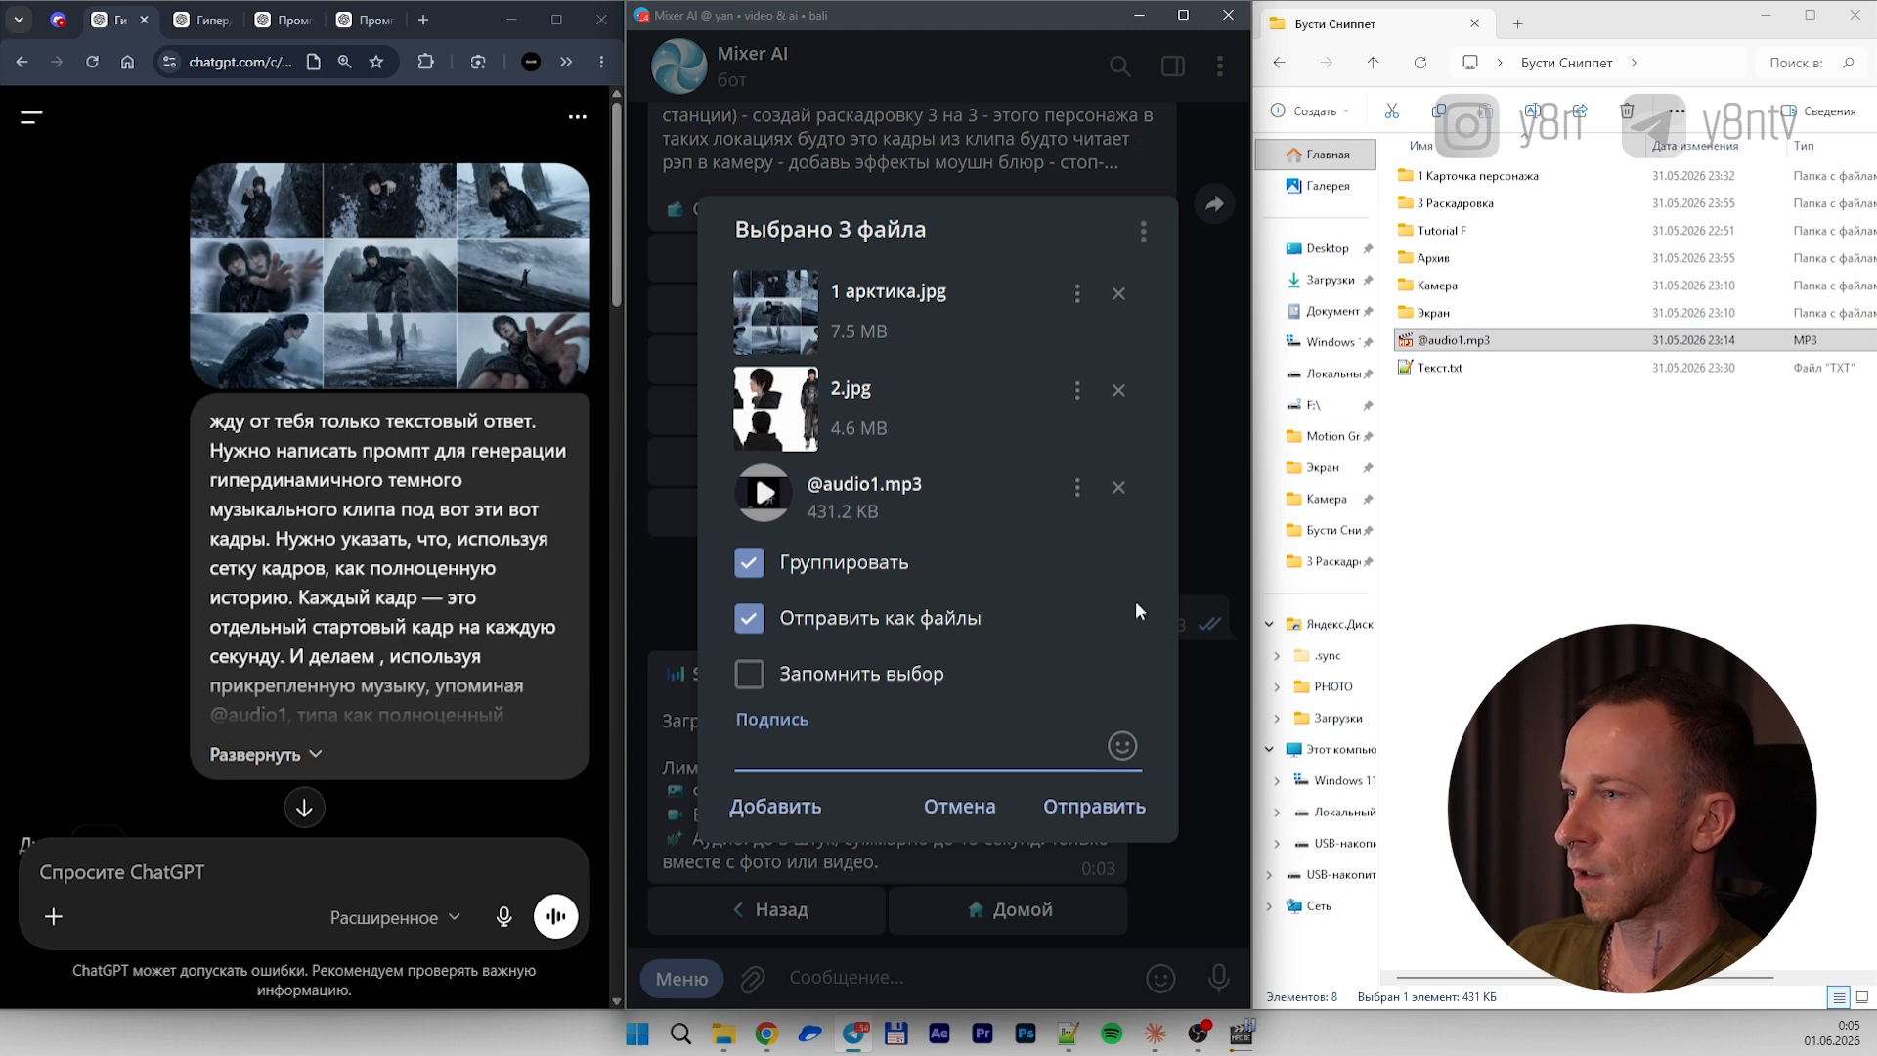
Send the attached references to Mixer AI, continue to the next stage and set the video duration to 12 seconds
click(1085, 806)
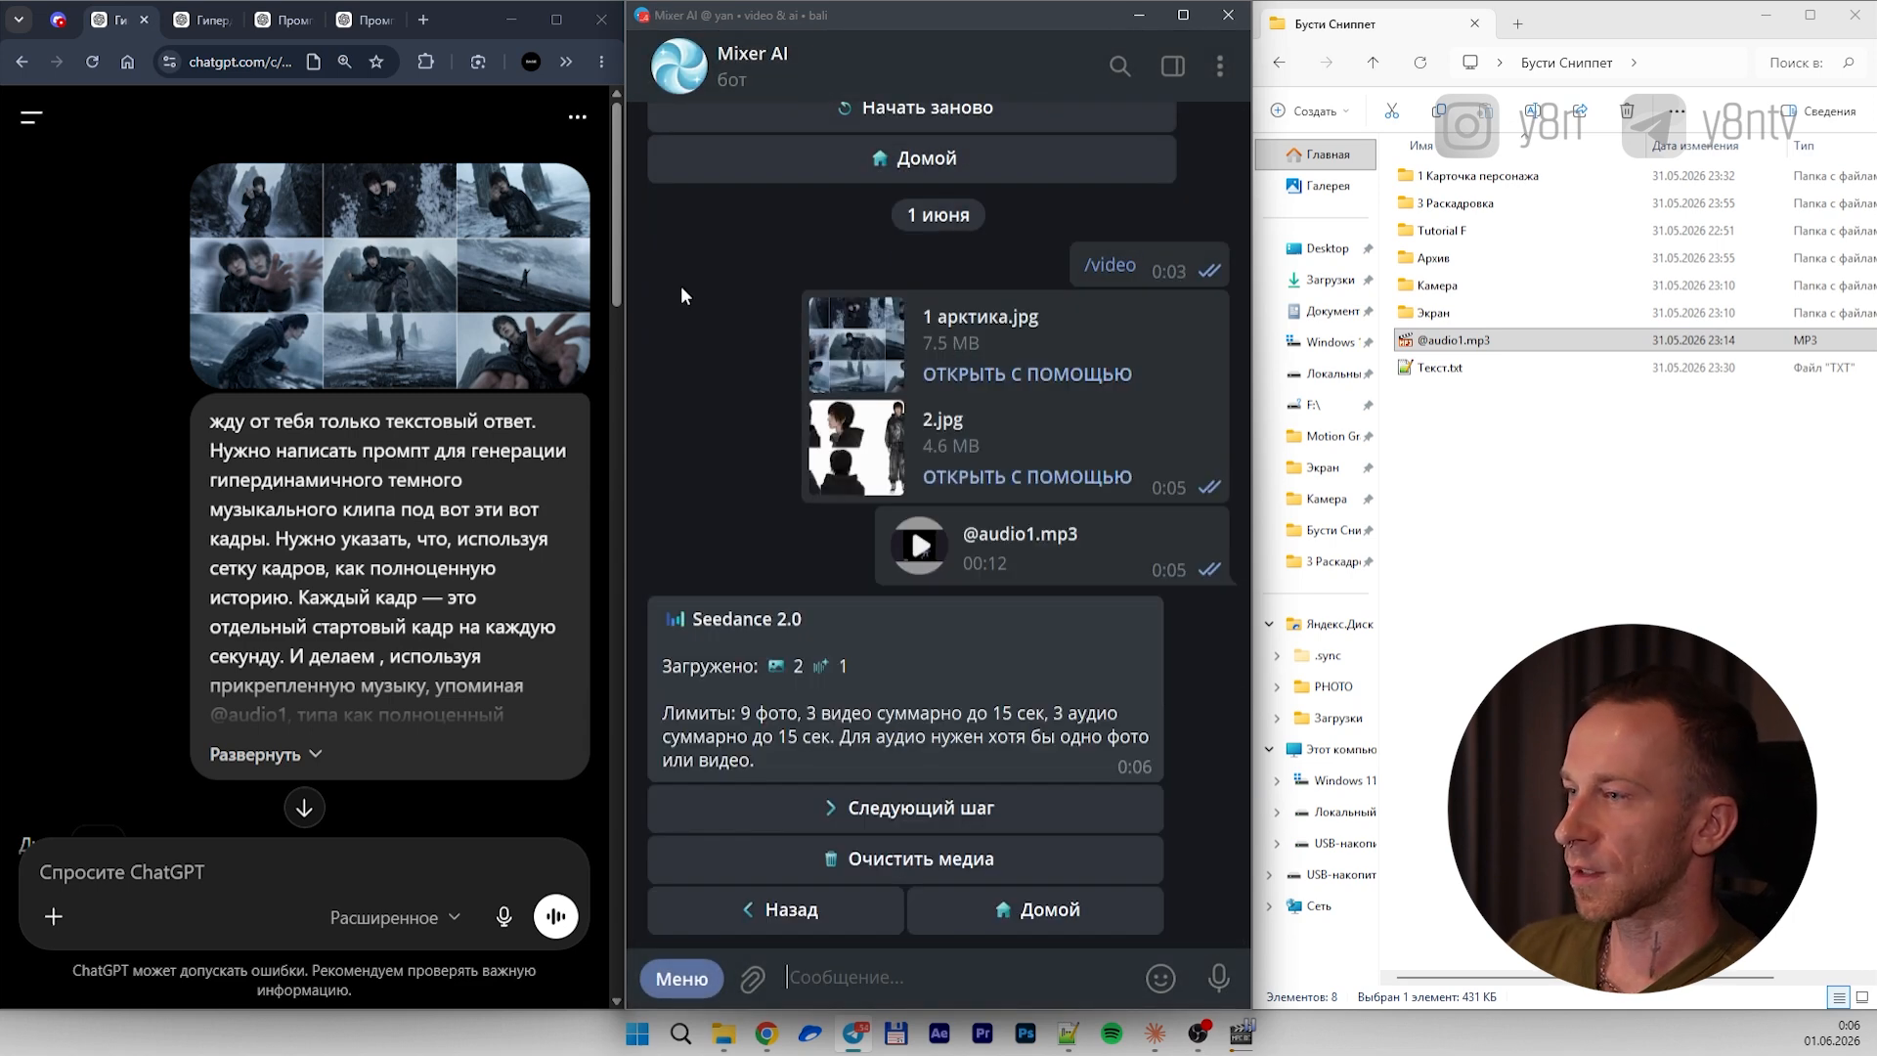
click(879, 802)
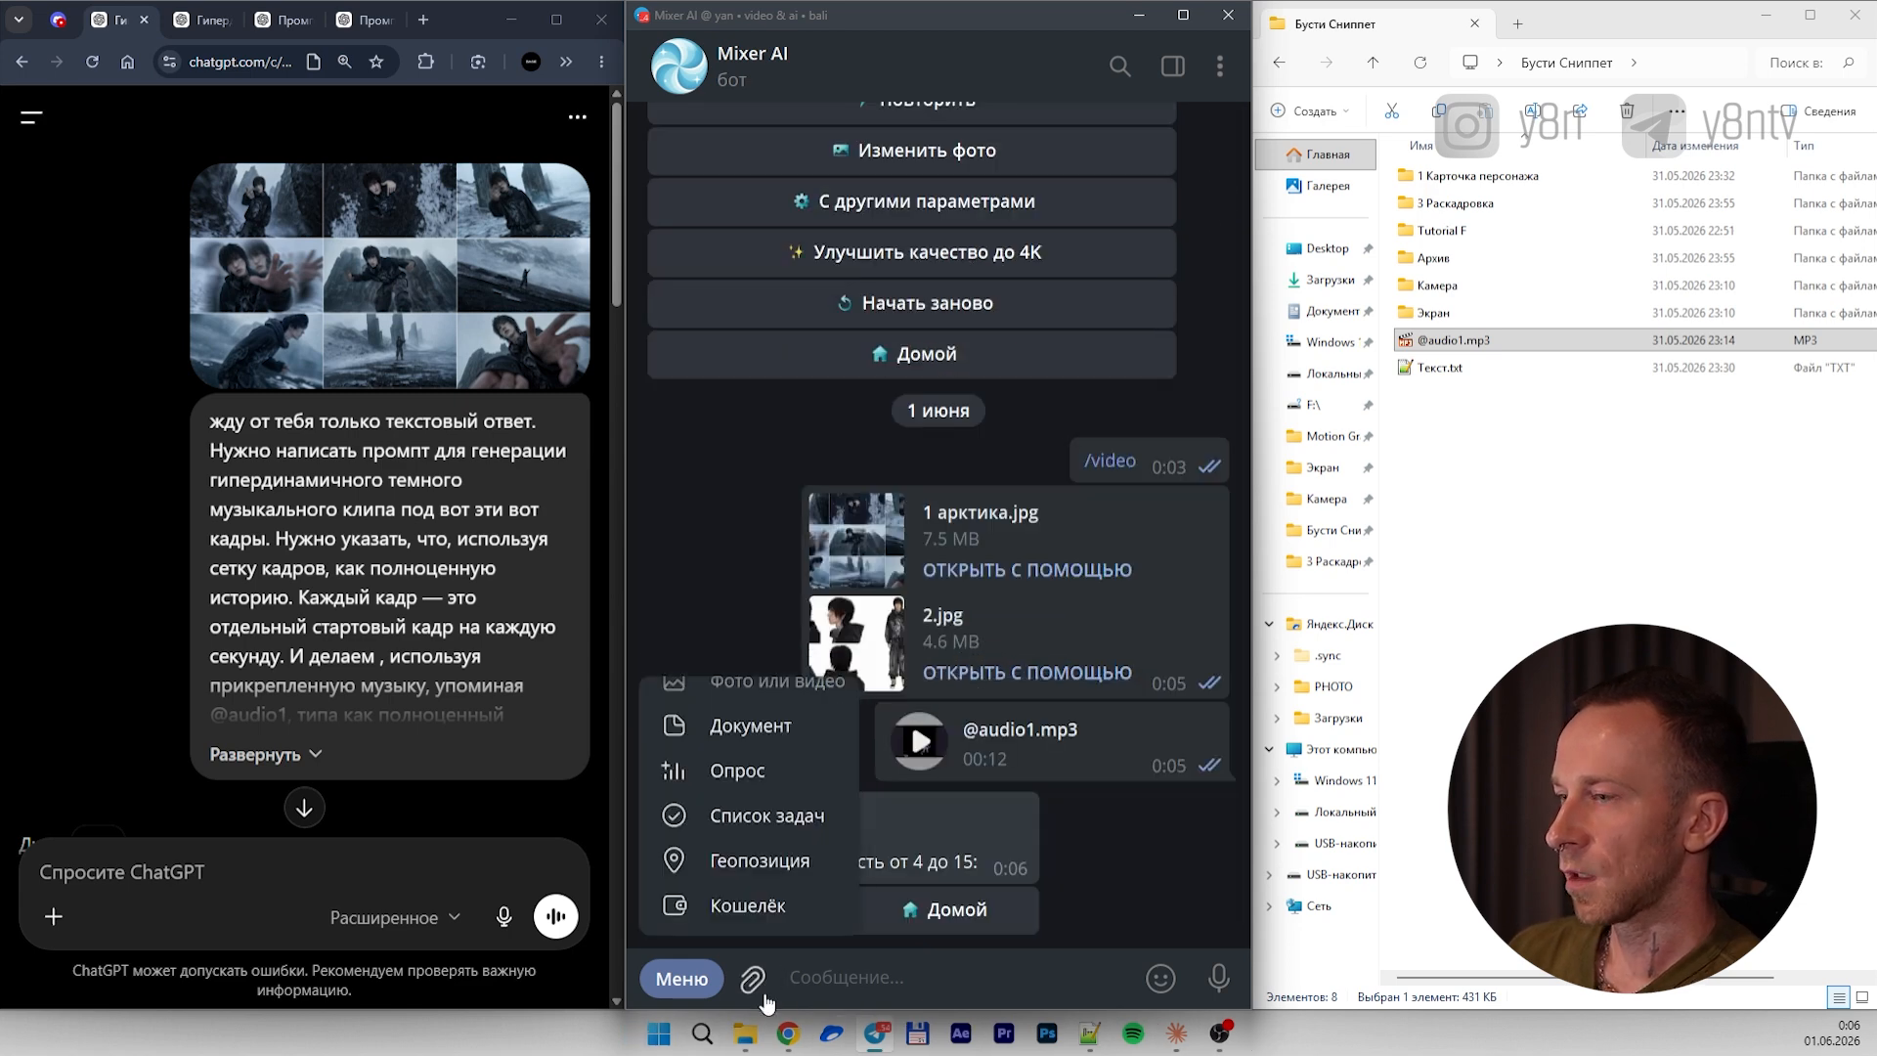
text(12)
key(Return)
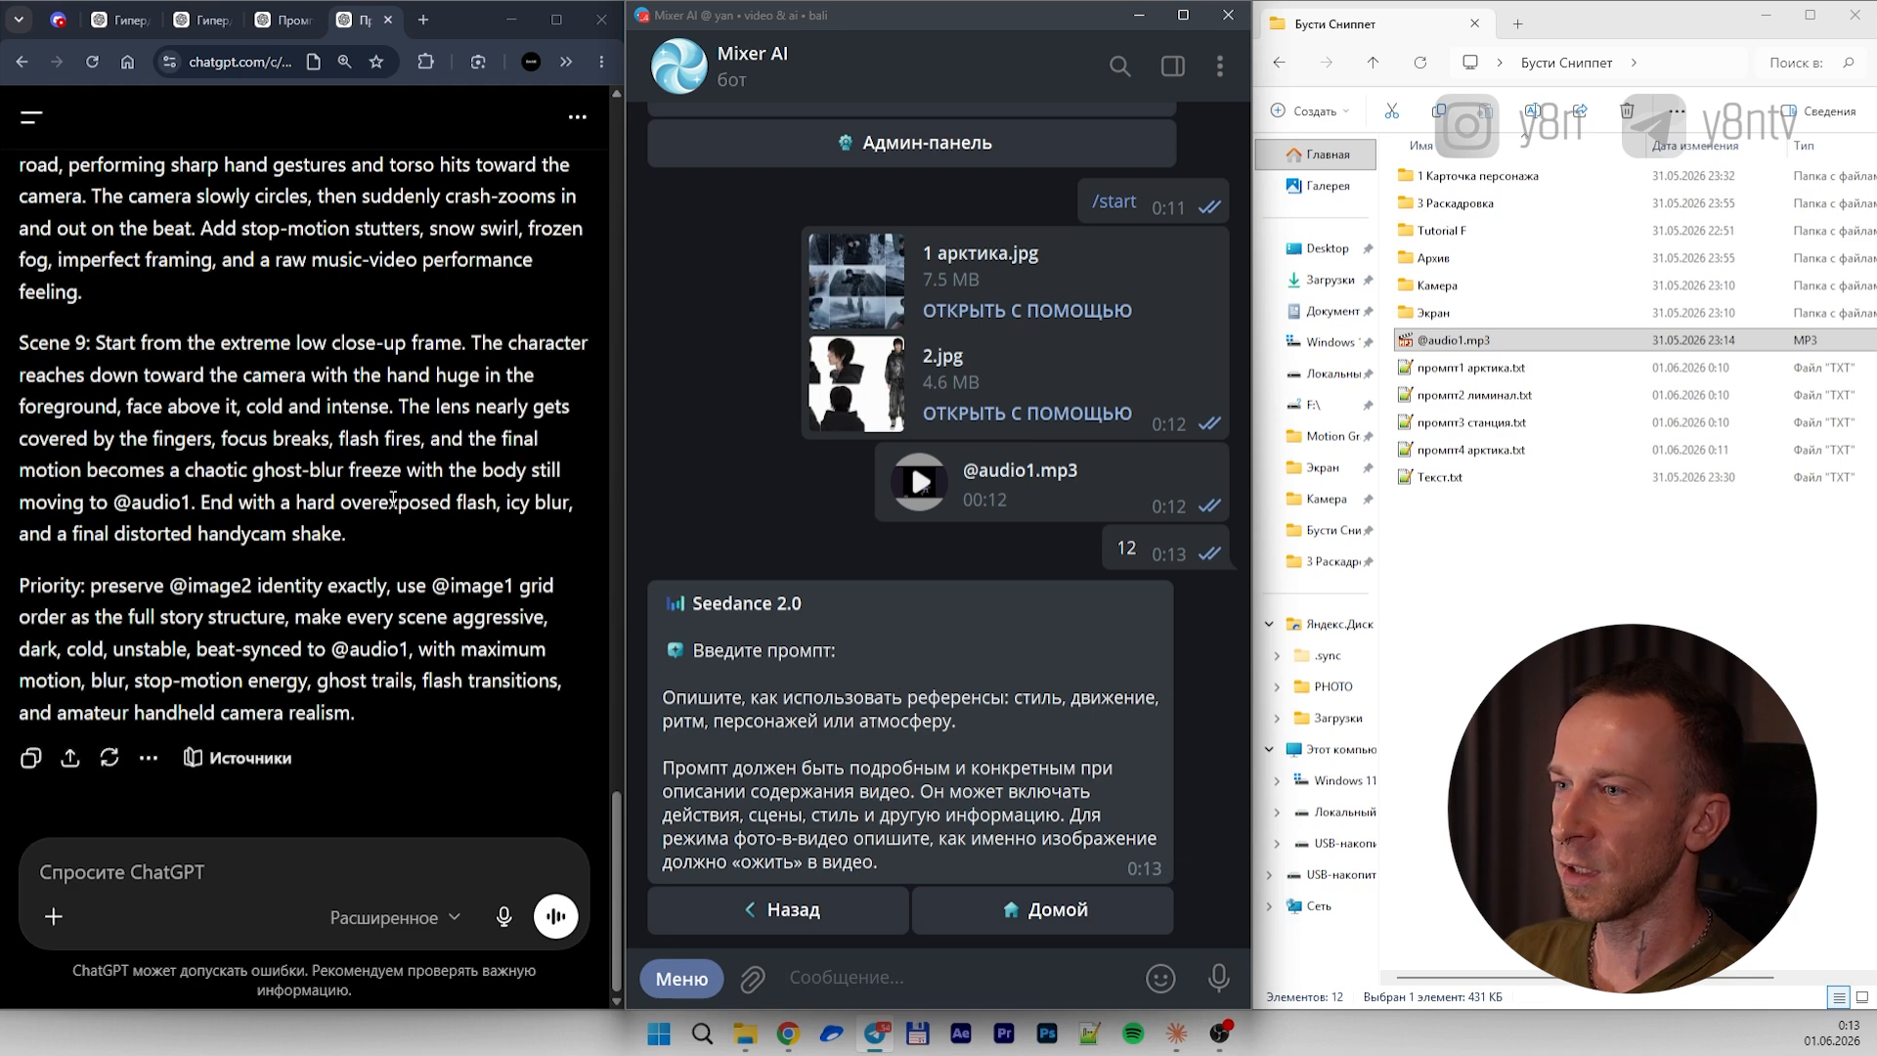
Submit промпт1 арктика.txt from the Бусти Сниппет folder as the prompt and launch the video generation
click(1478, 533)
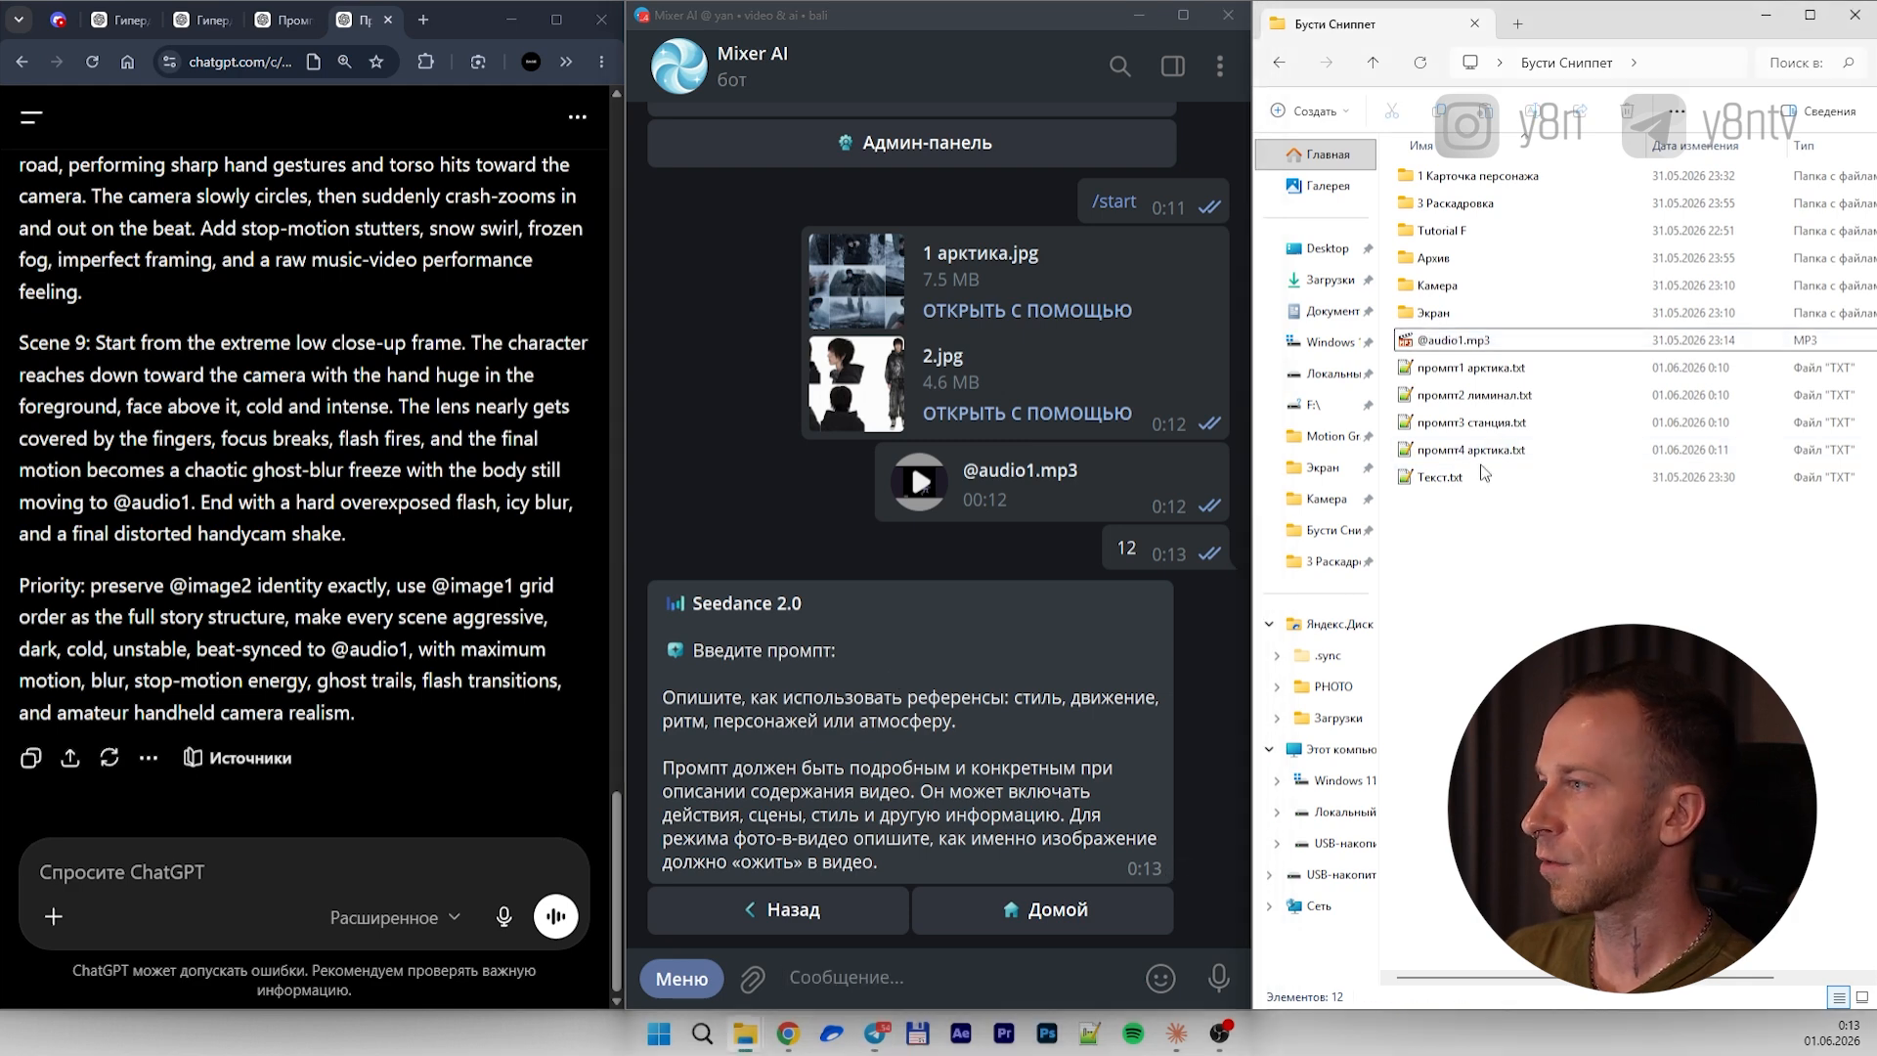
click(1496, 371)
drag(1512, 379, 787, 467)
click(1093, 627)
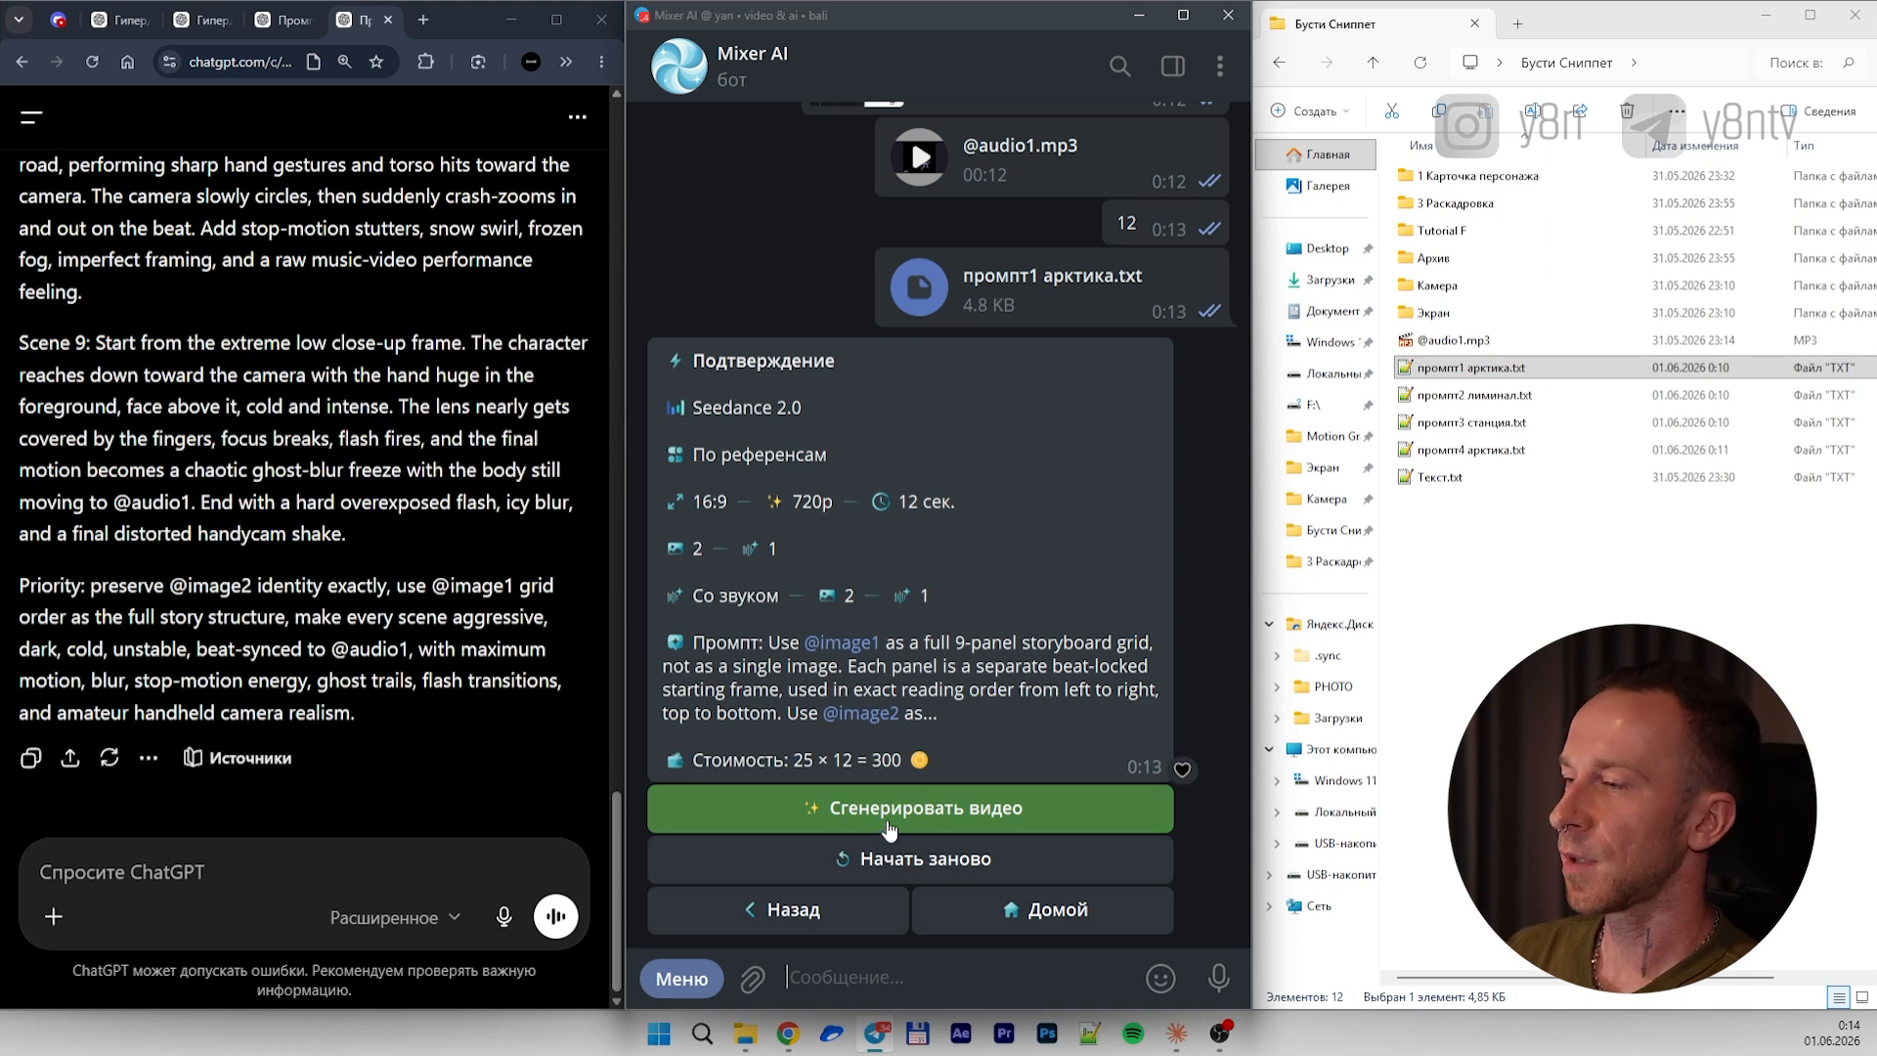
click(944, 829)
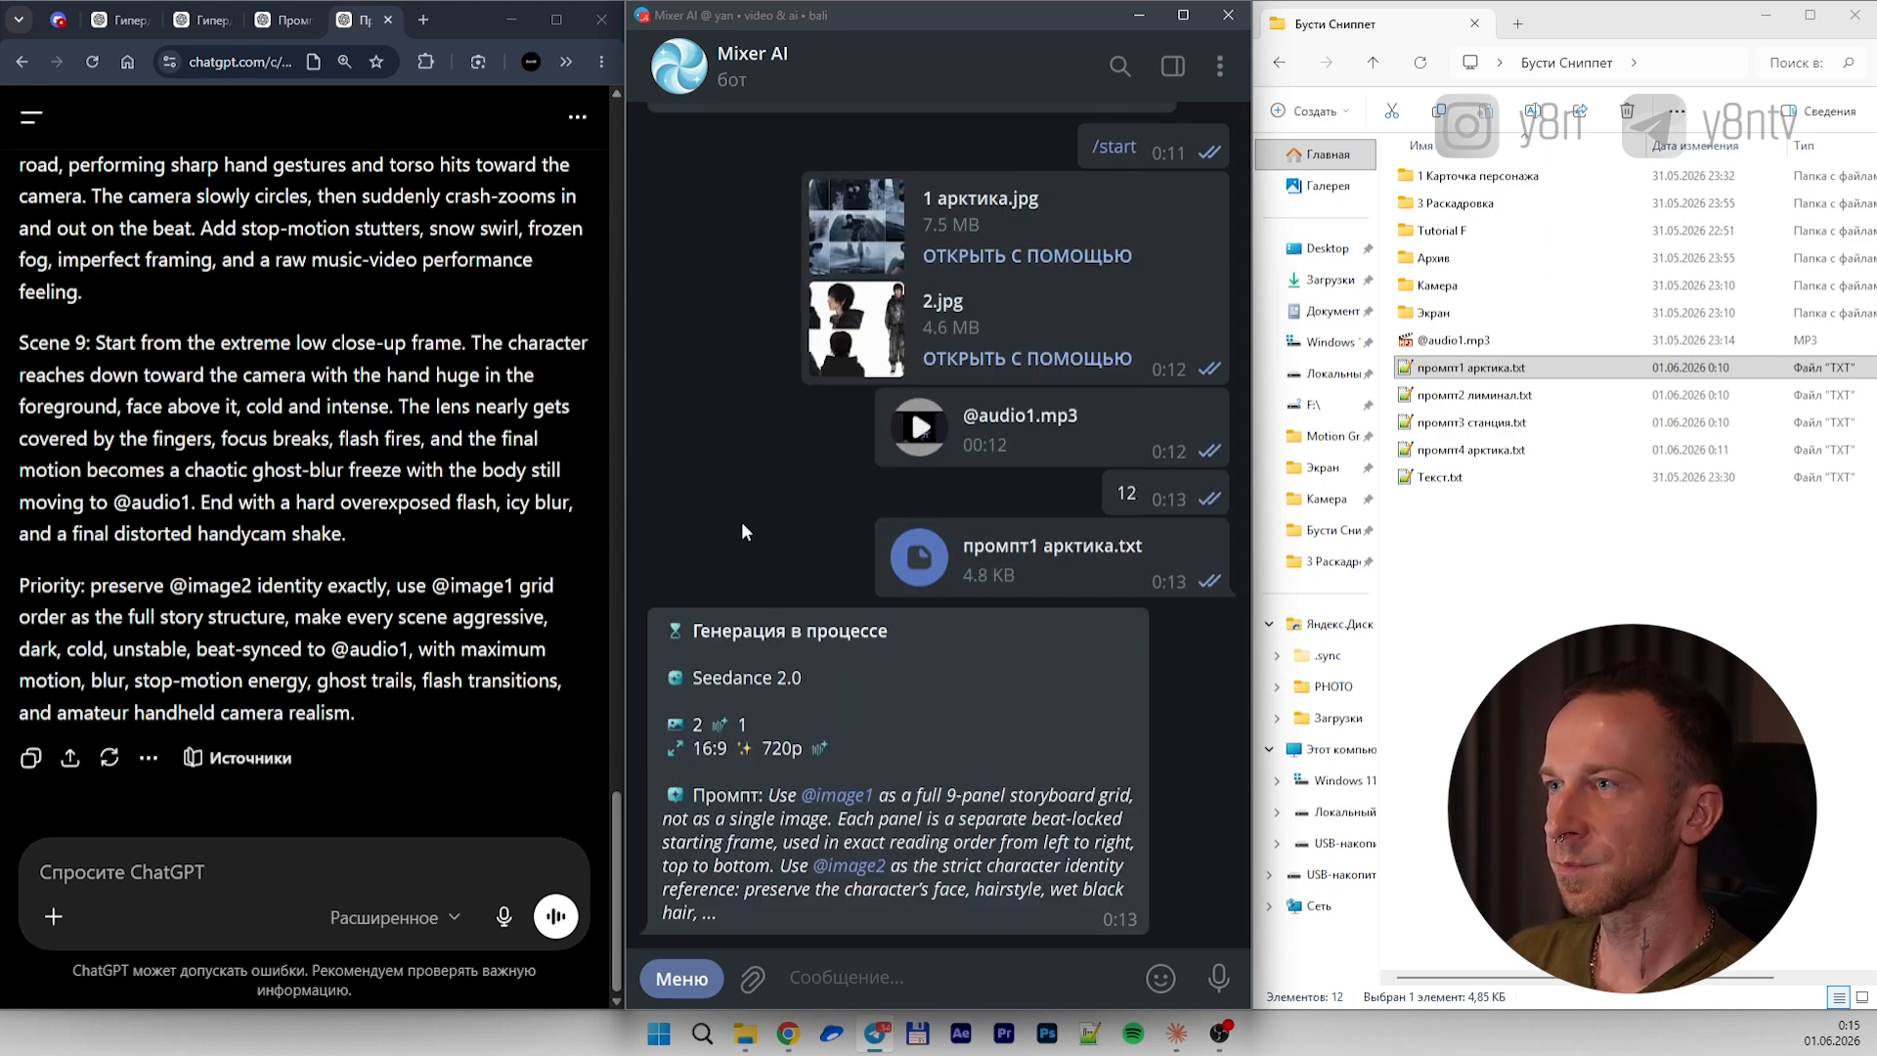
Begin another Seedance 2.0 generation with the same 16:9, 720p settings in the reference-based mode (По референсам)
click(804, 813)
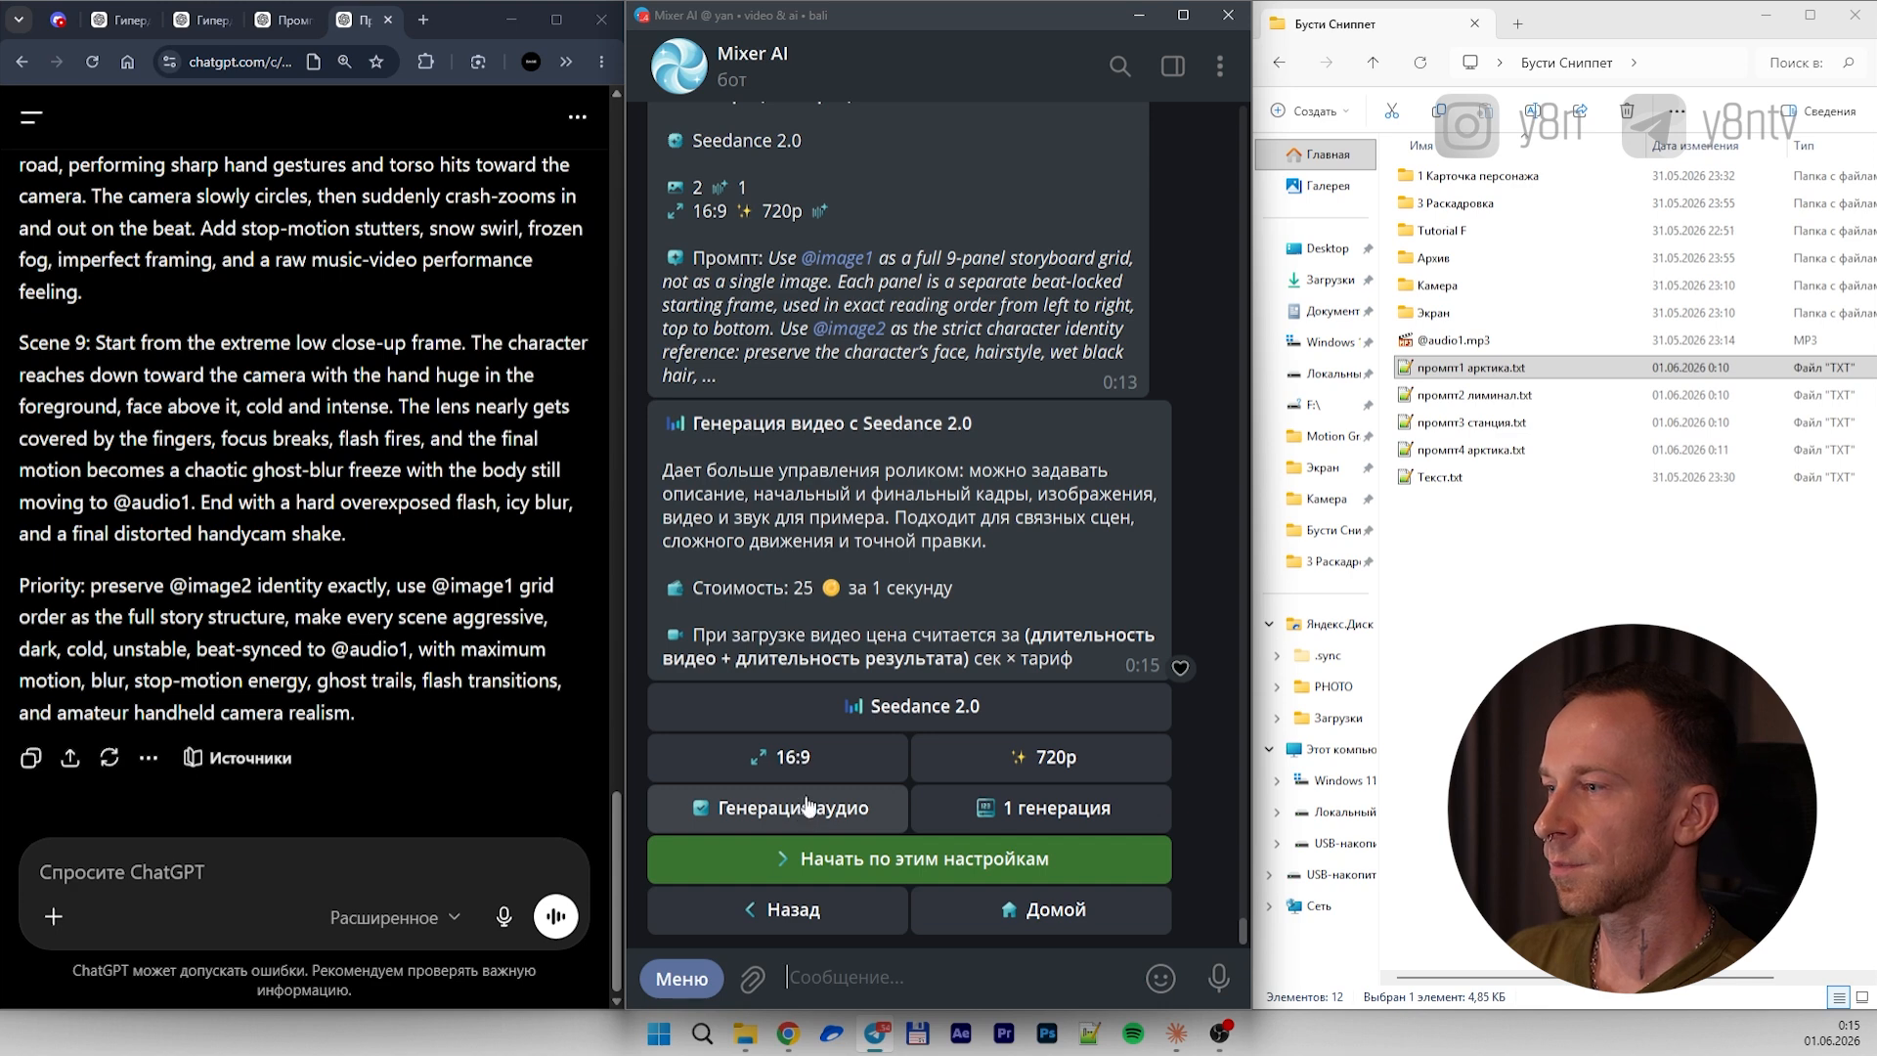
click(924, 879)
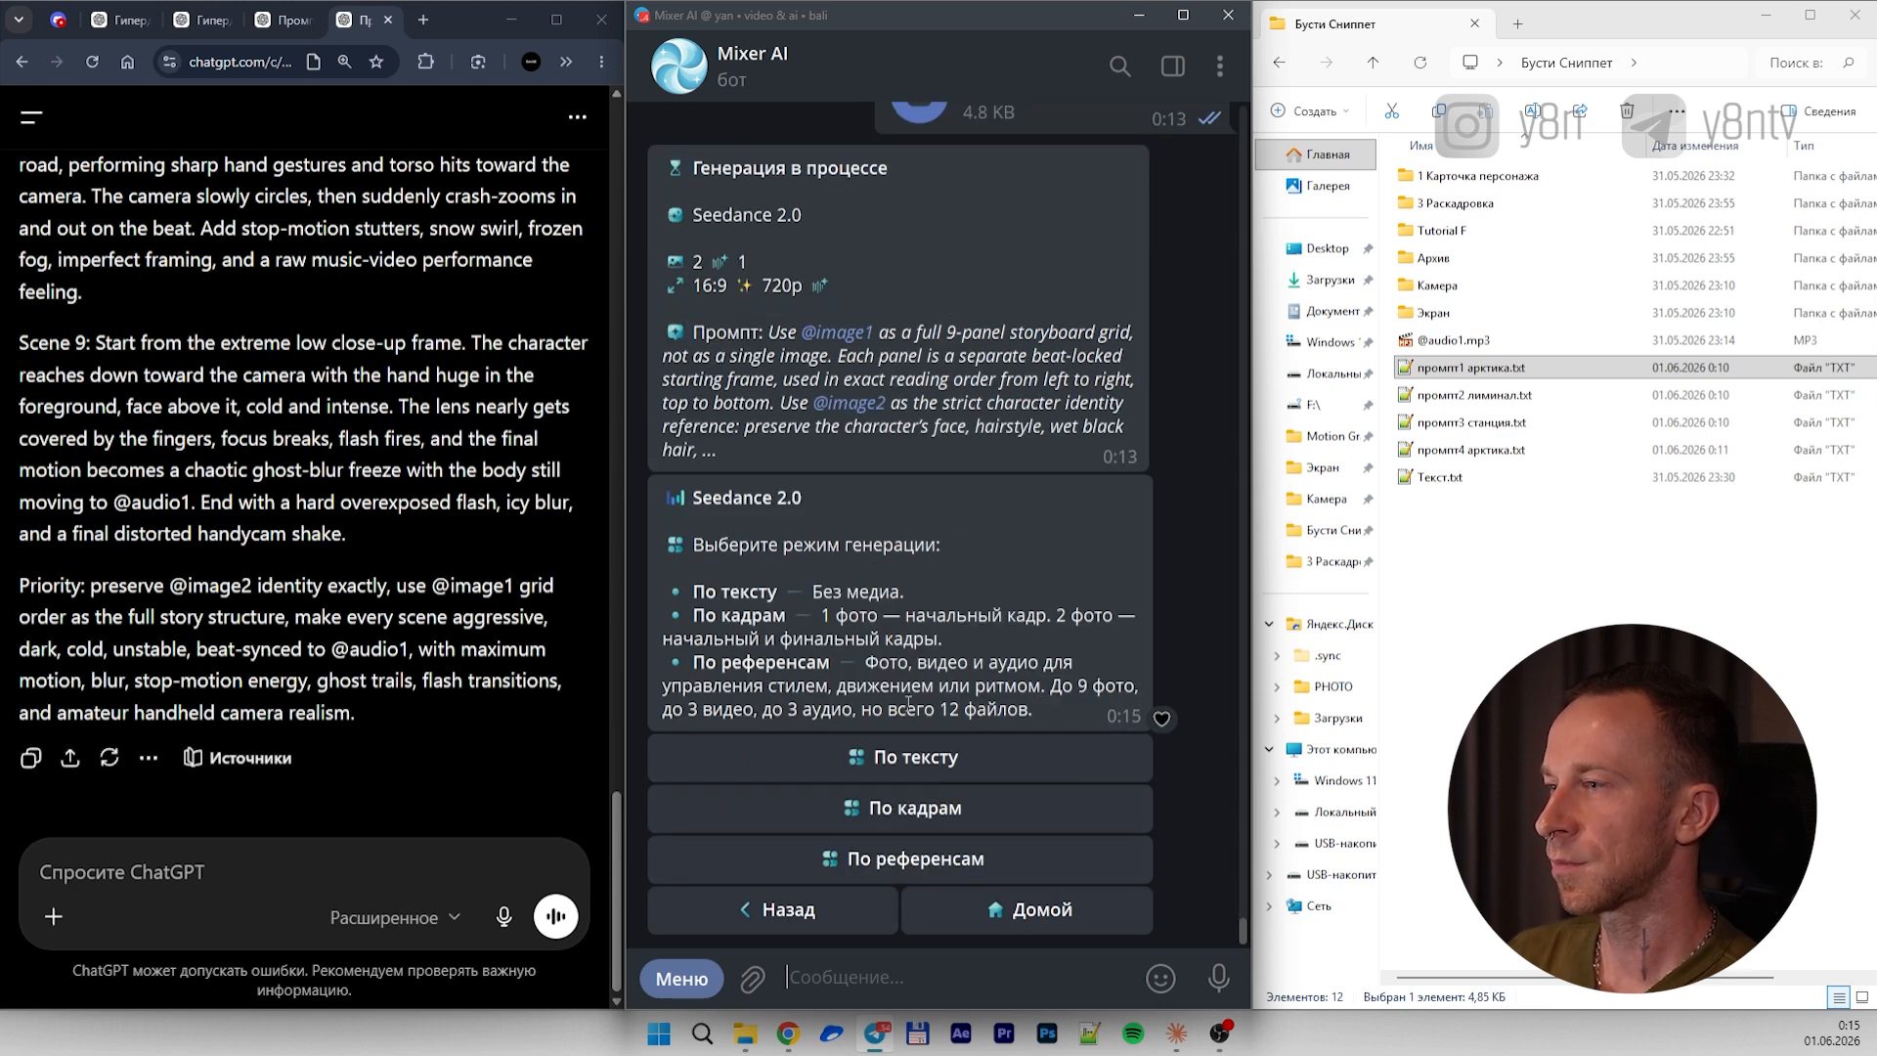
click(879, 857)
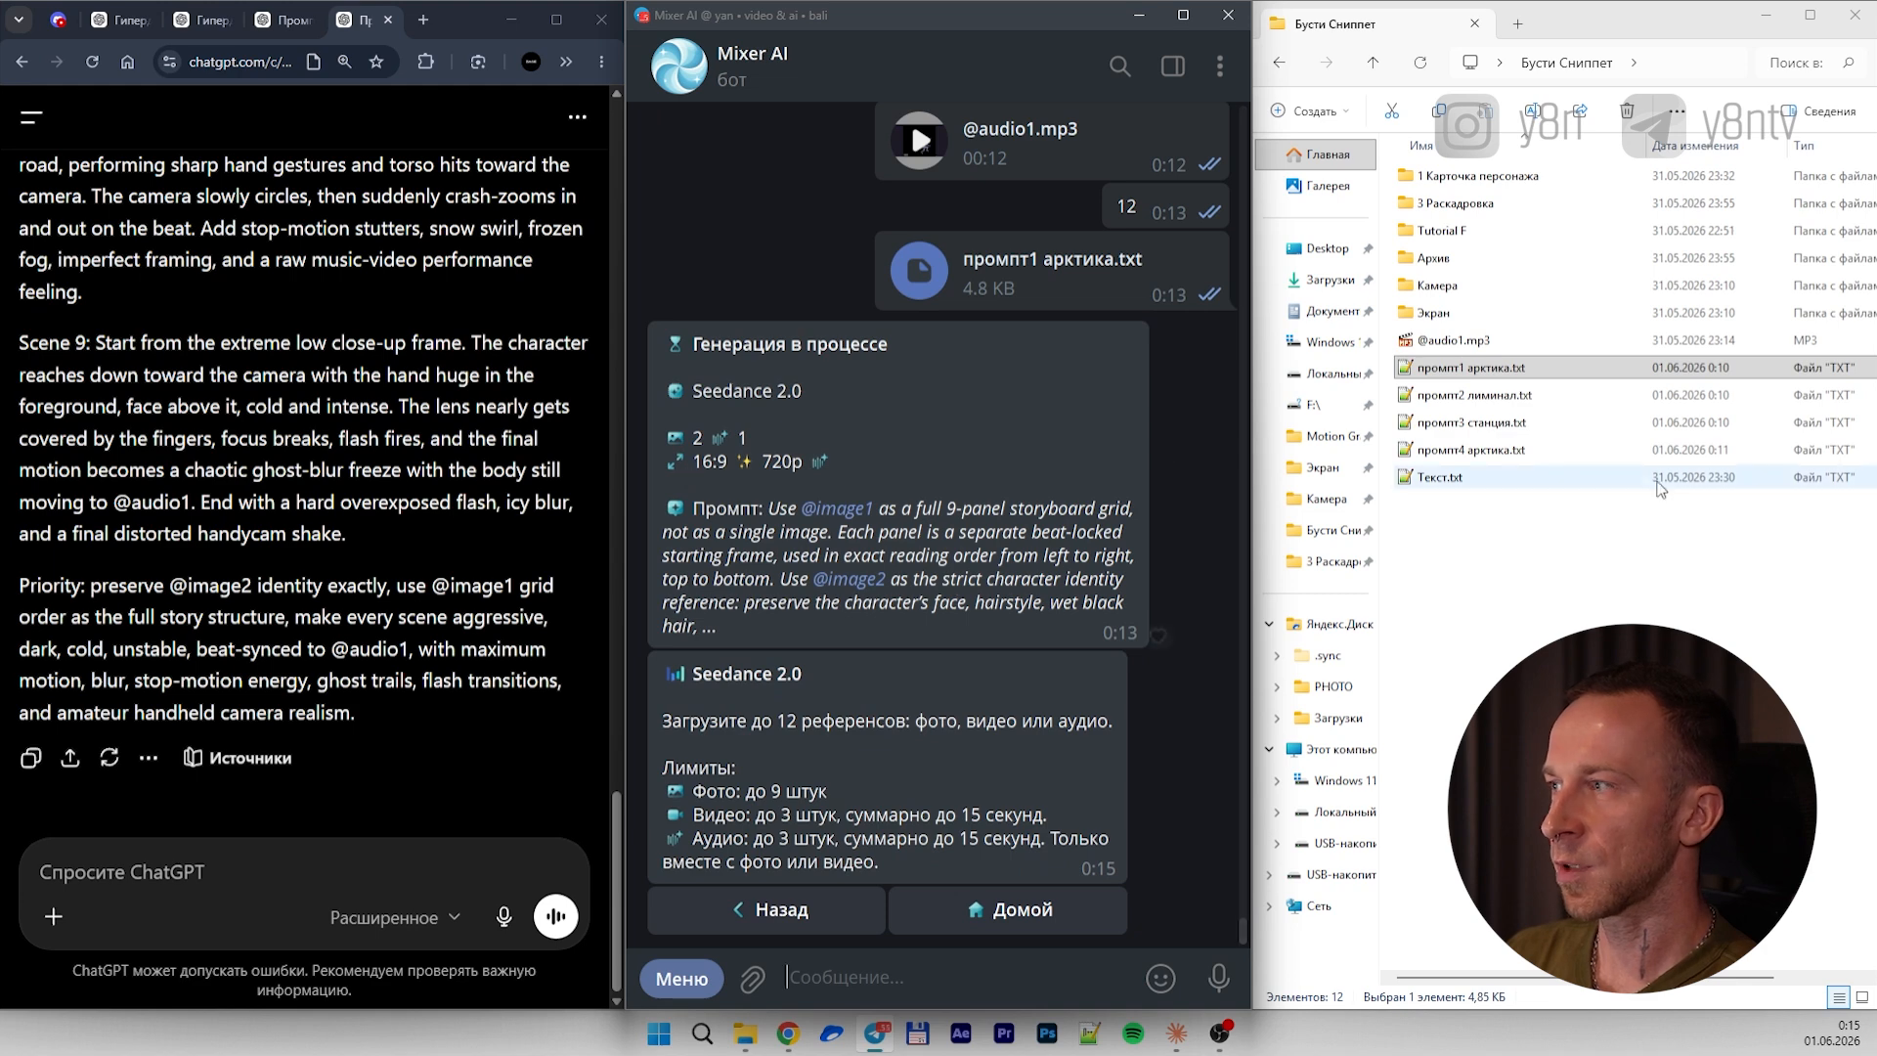
scroll(997, 635, up, 5)
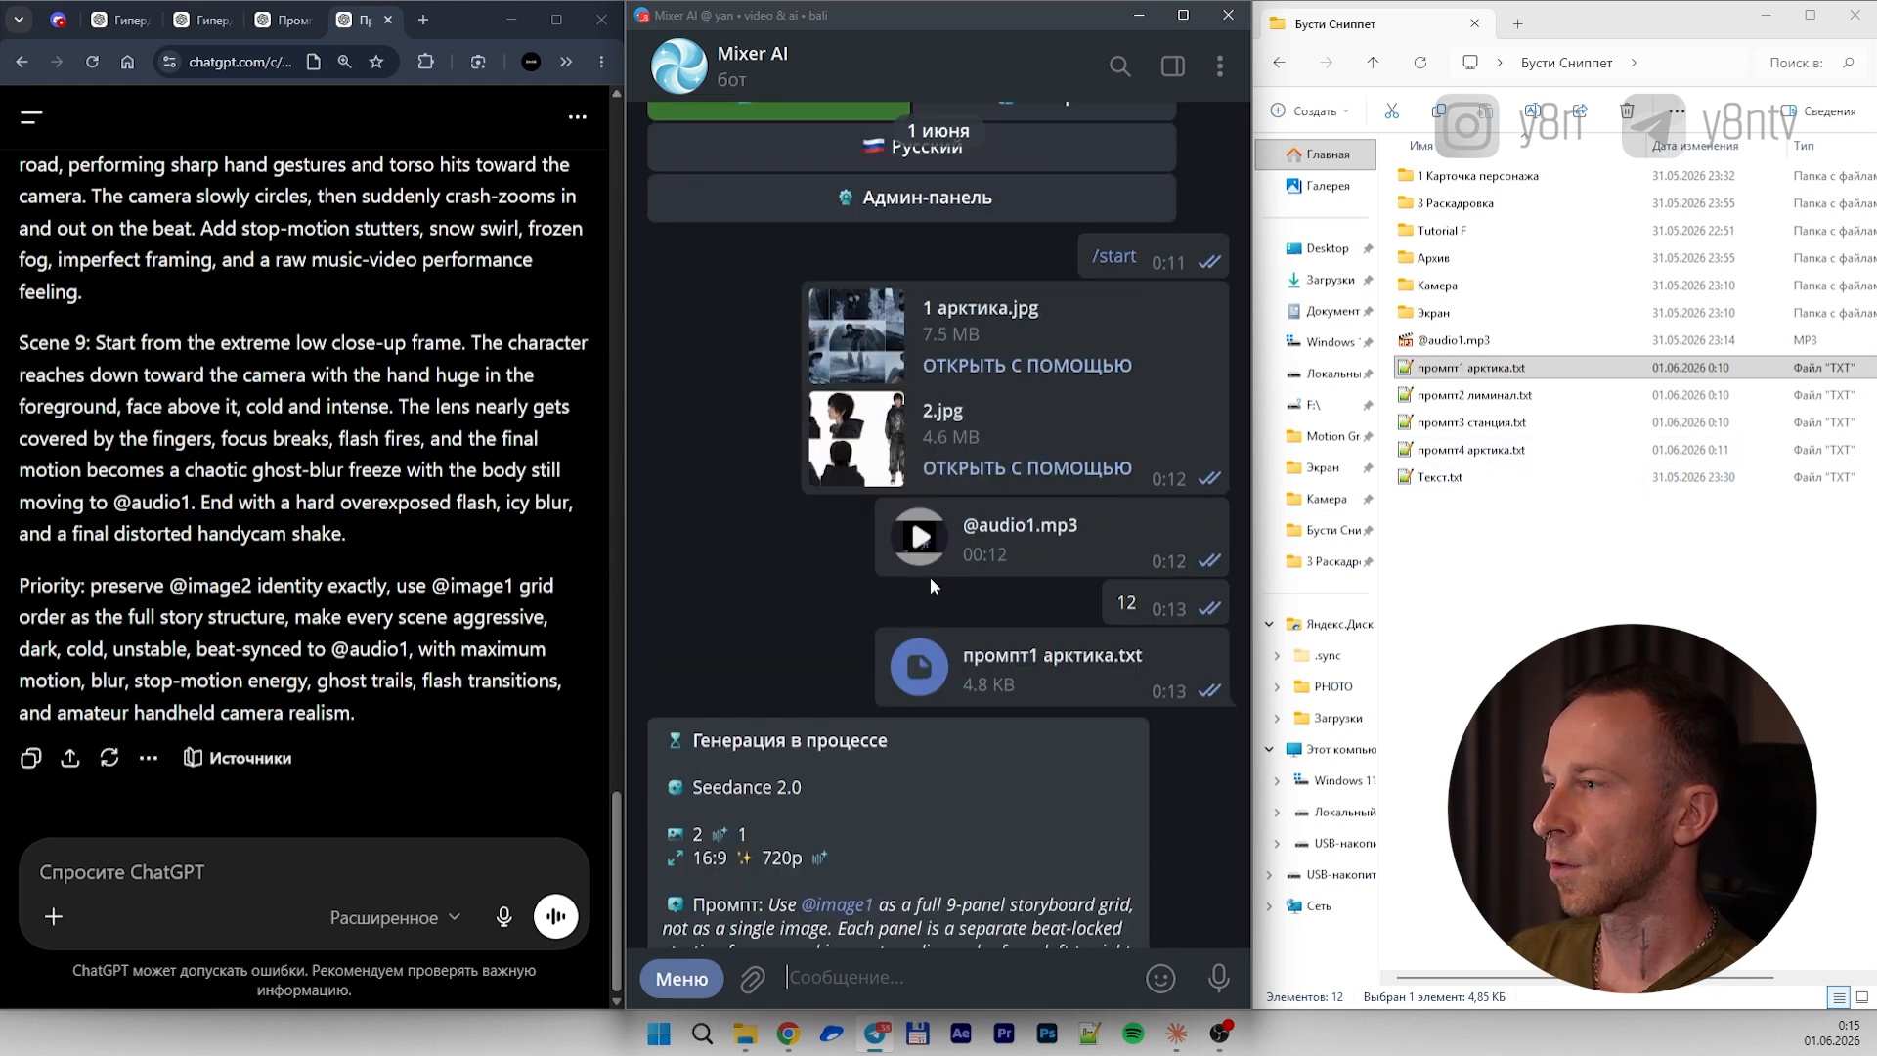
scroll(766, 719, down, 5)
scroll(766, 718, up, 5)
right_click(868, 459)
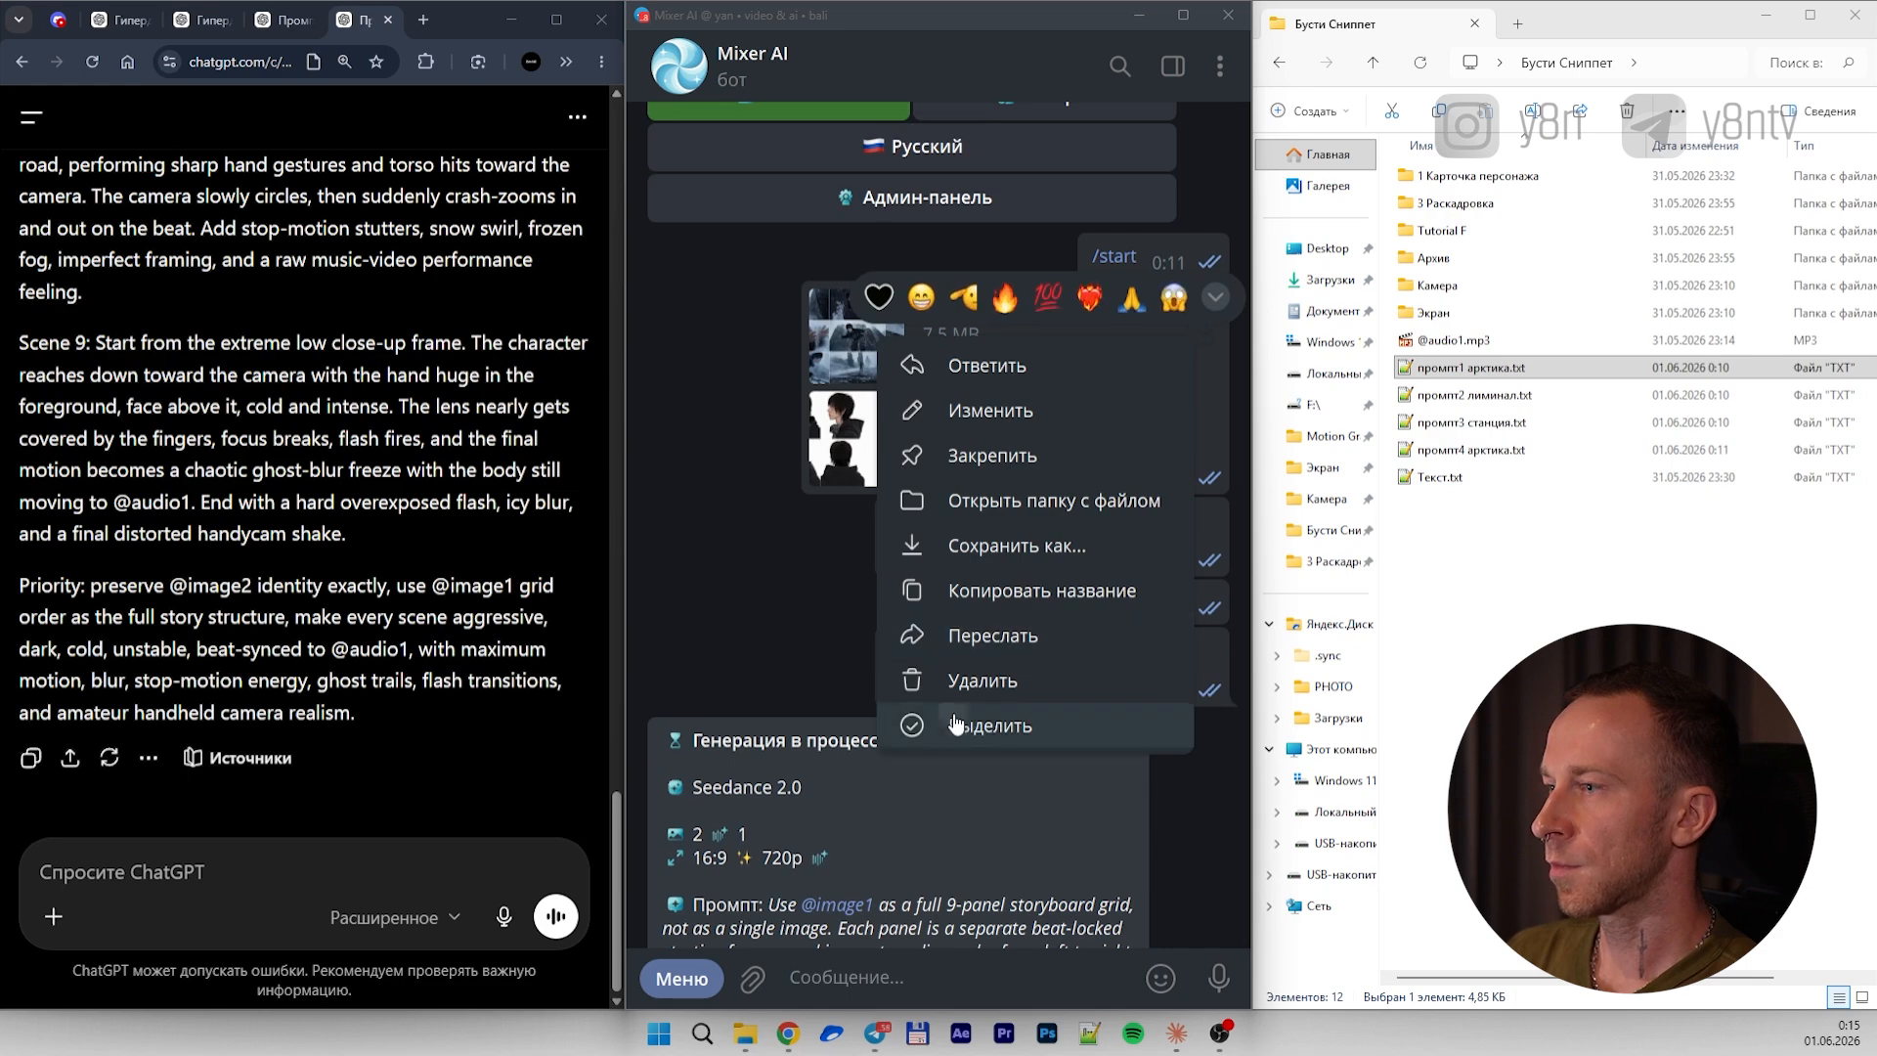
click(968, 837)
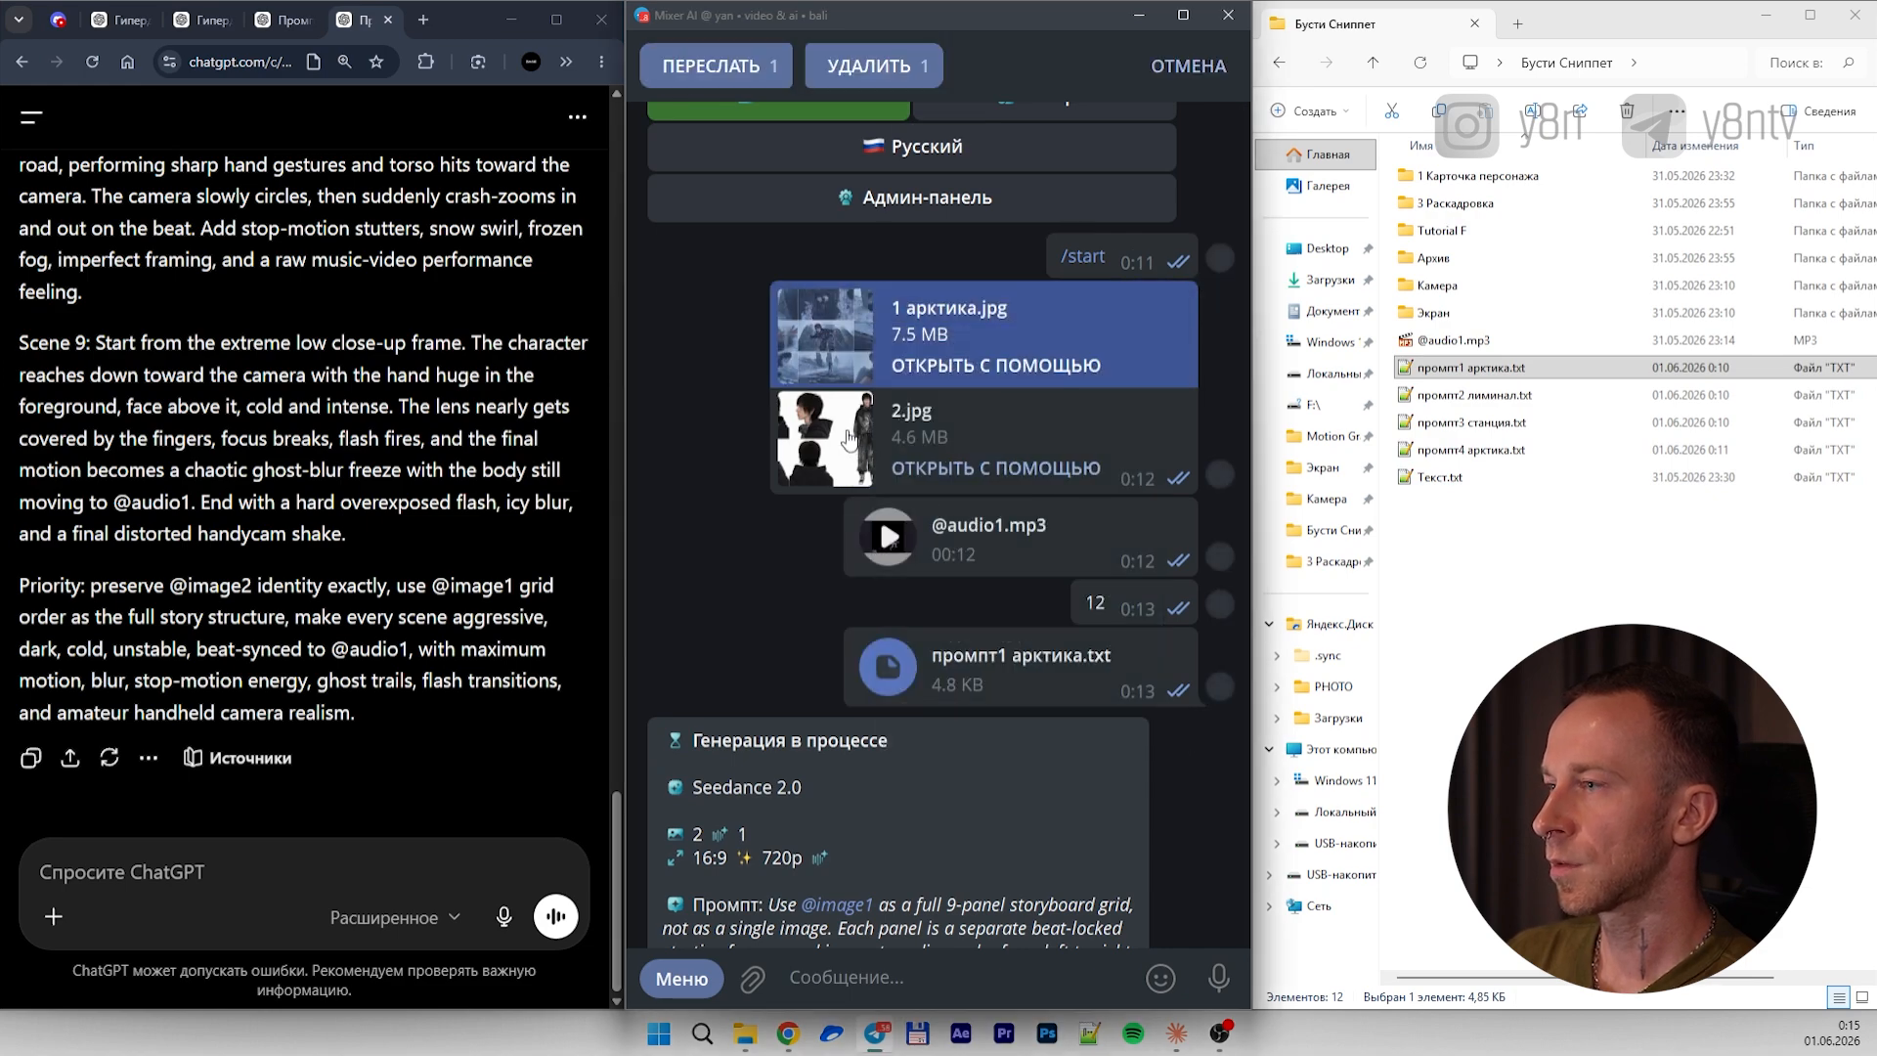
click(849, 439)
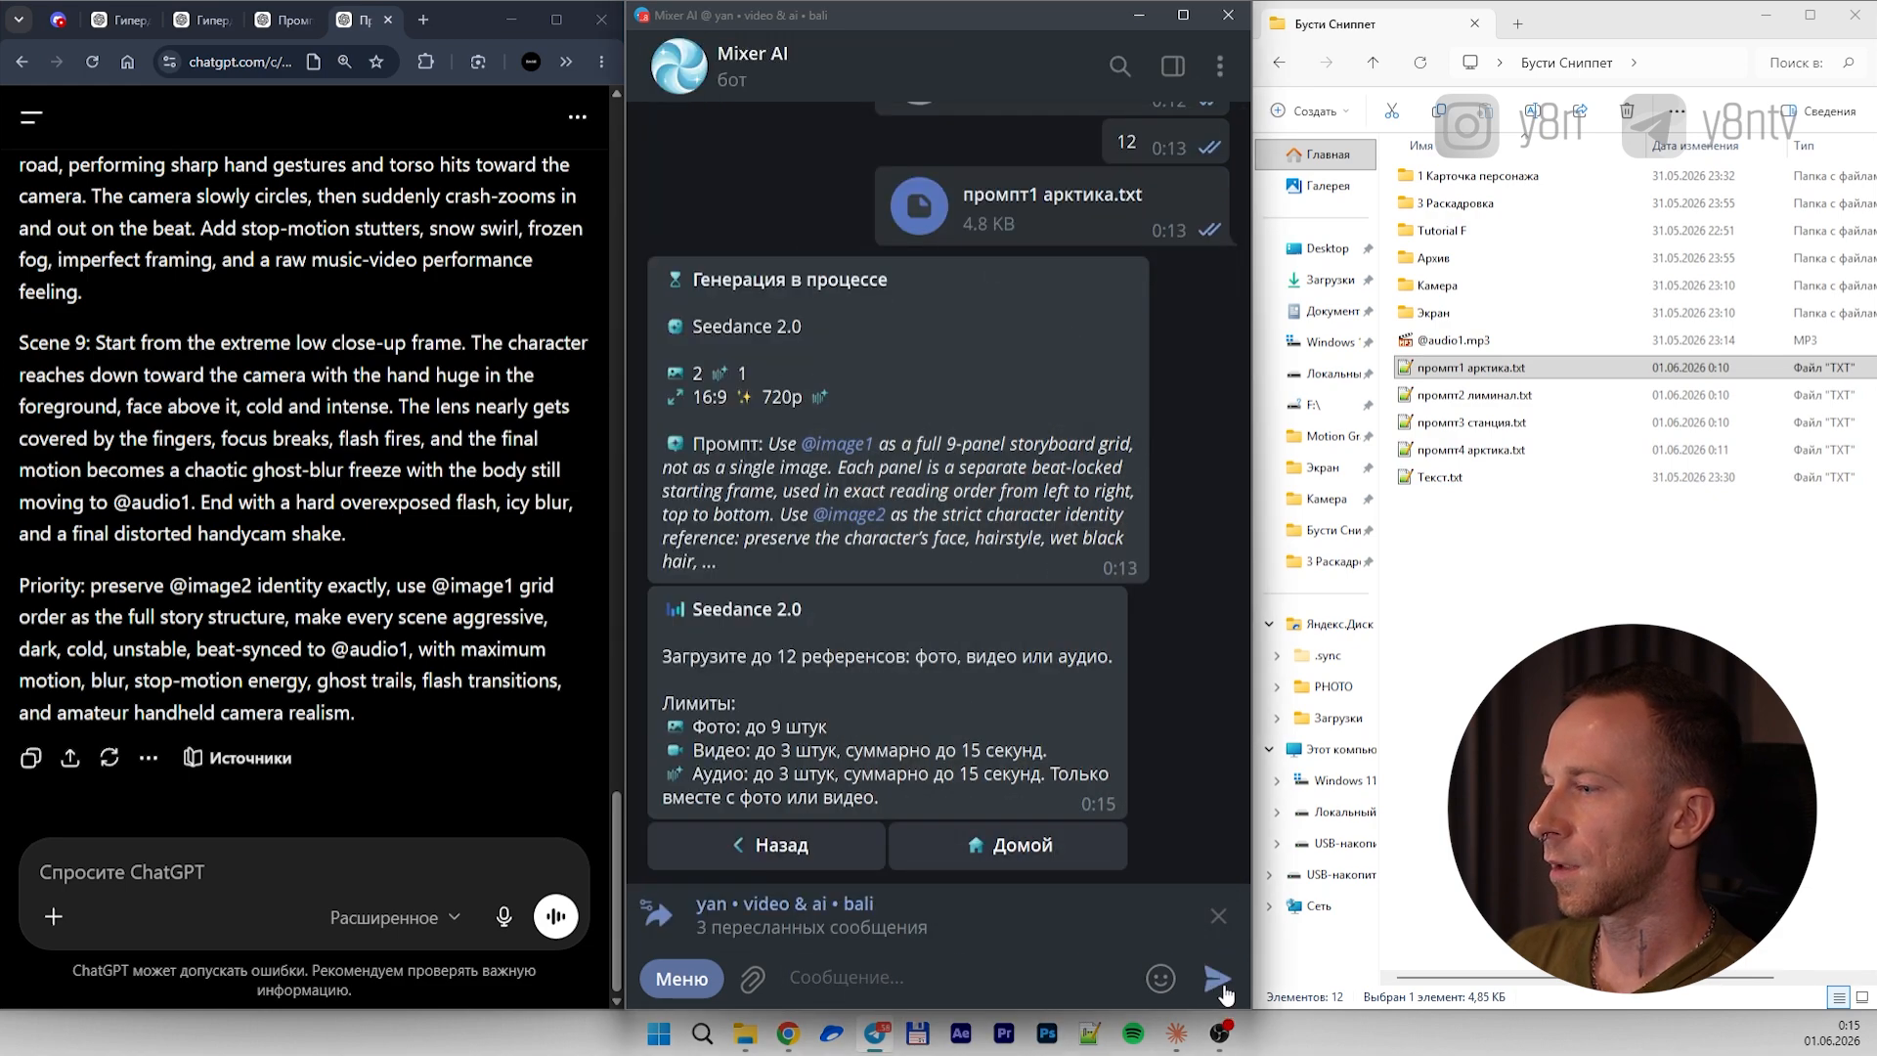
click(1217, 978)
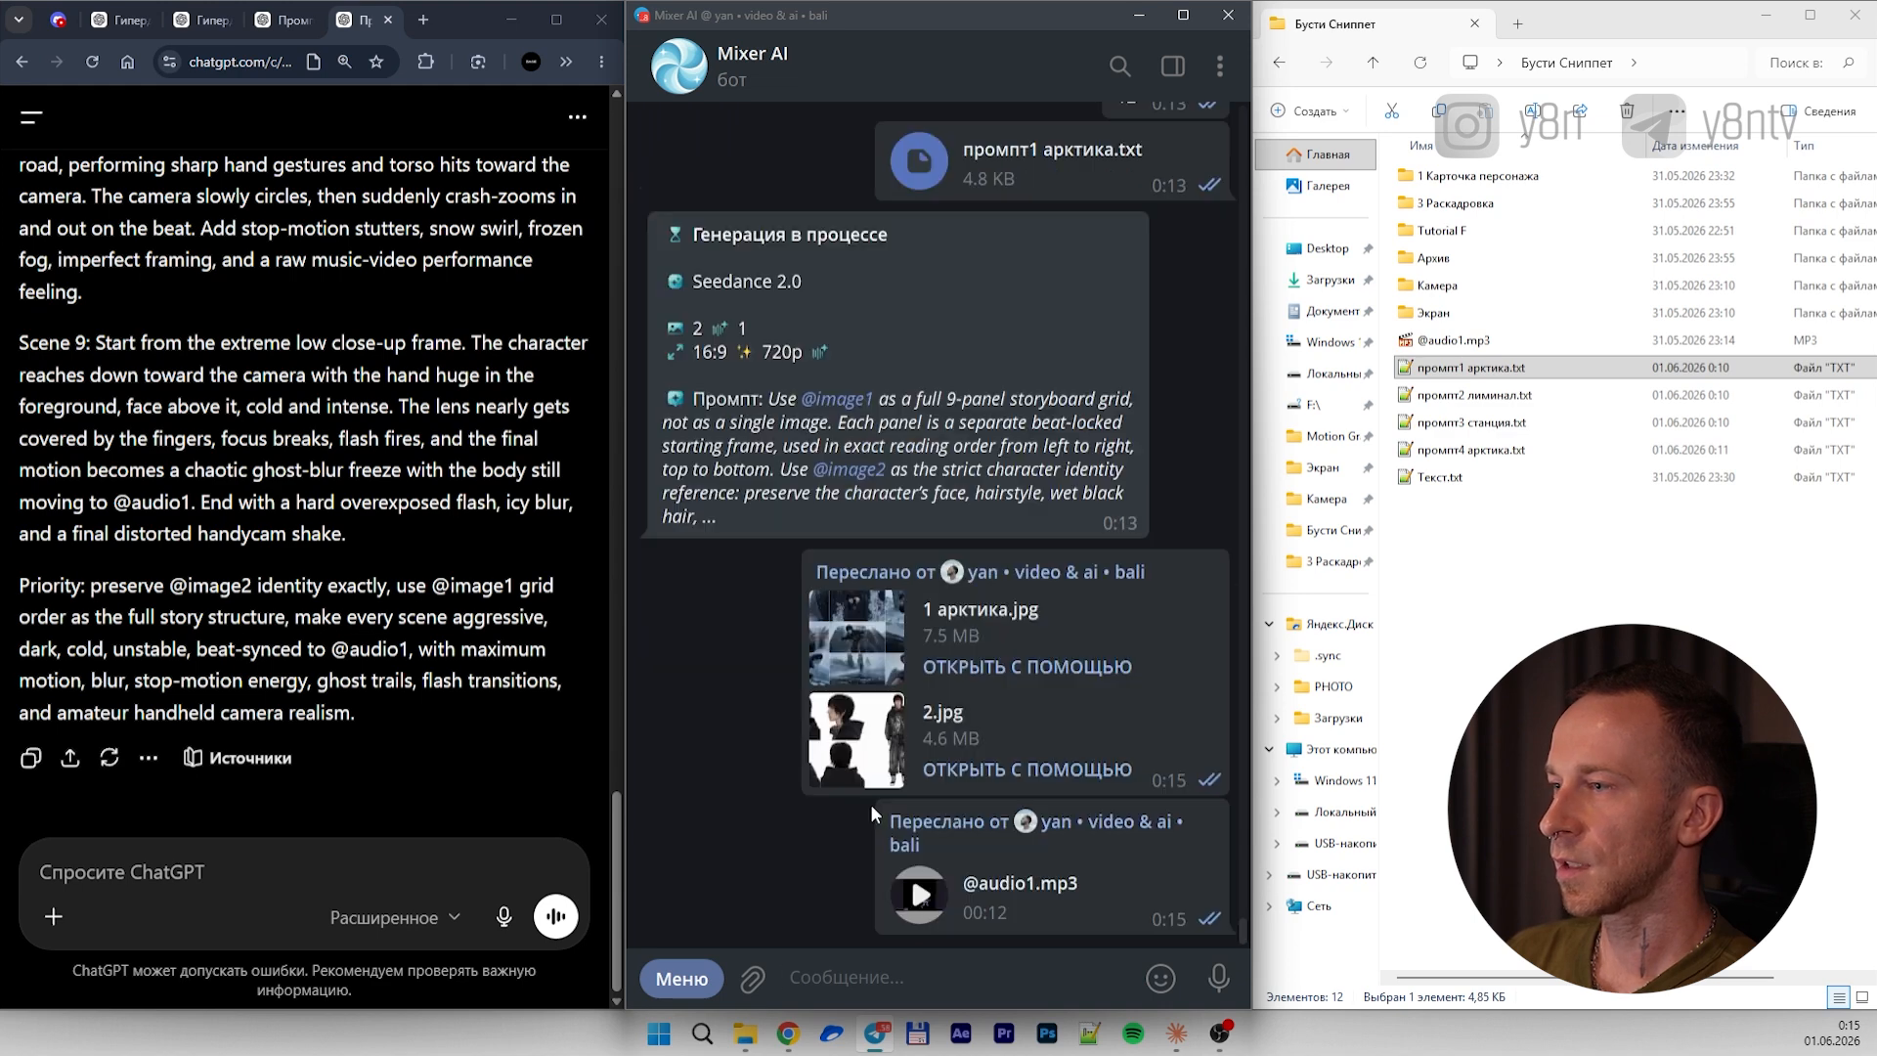
text(12)
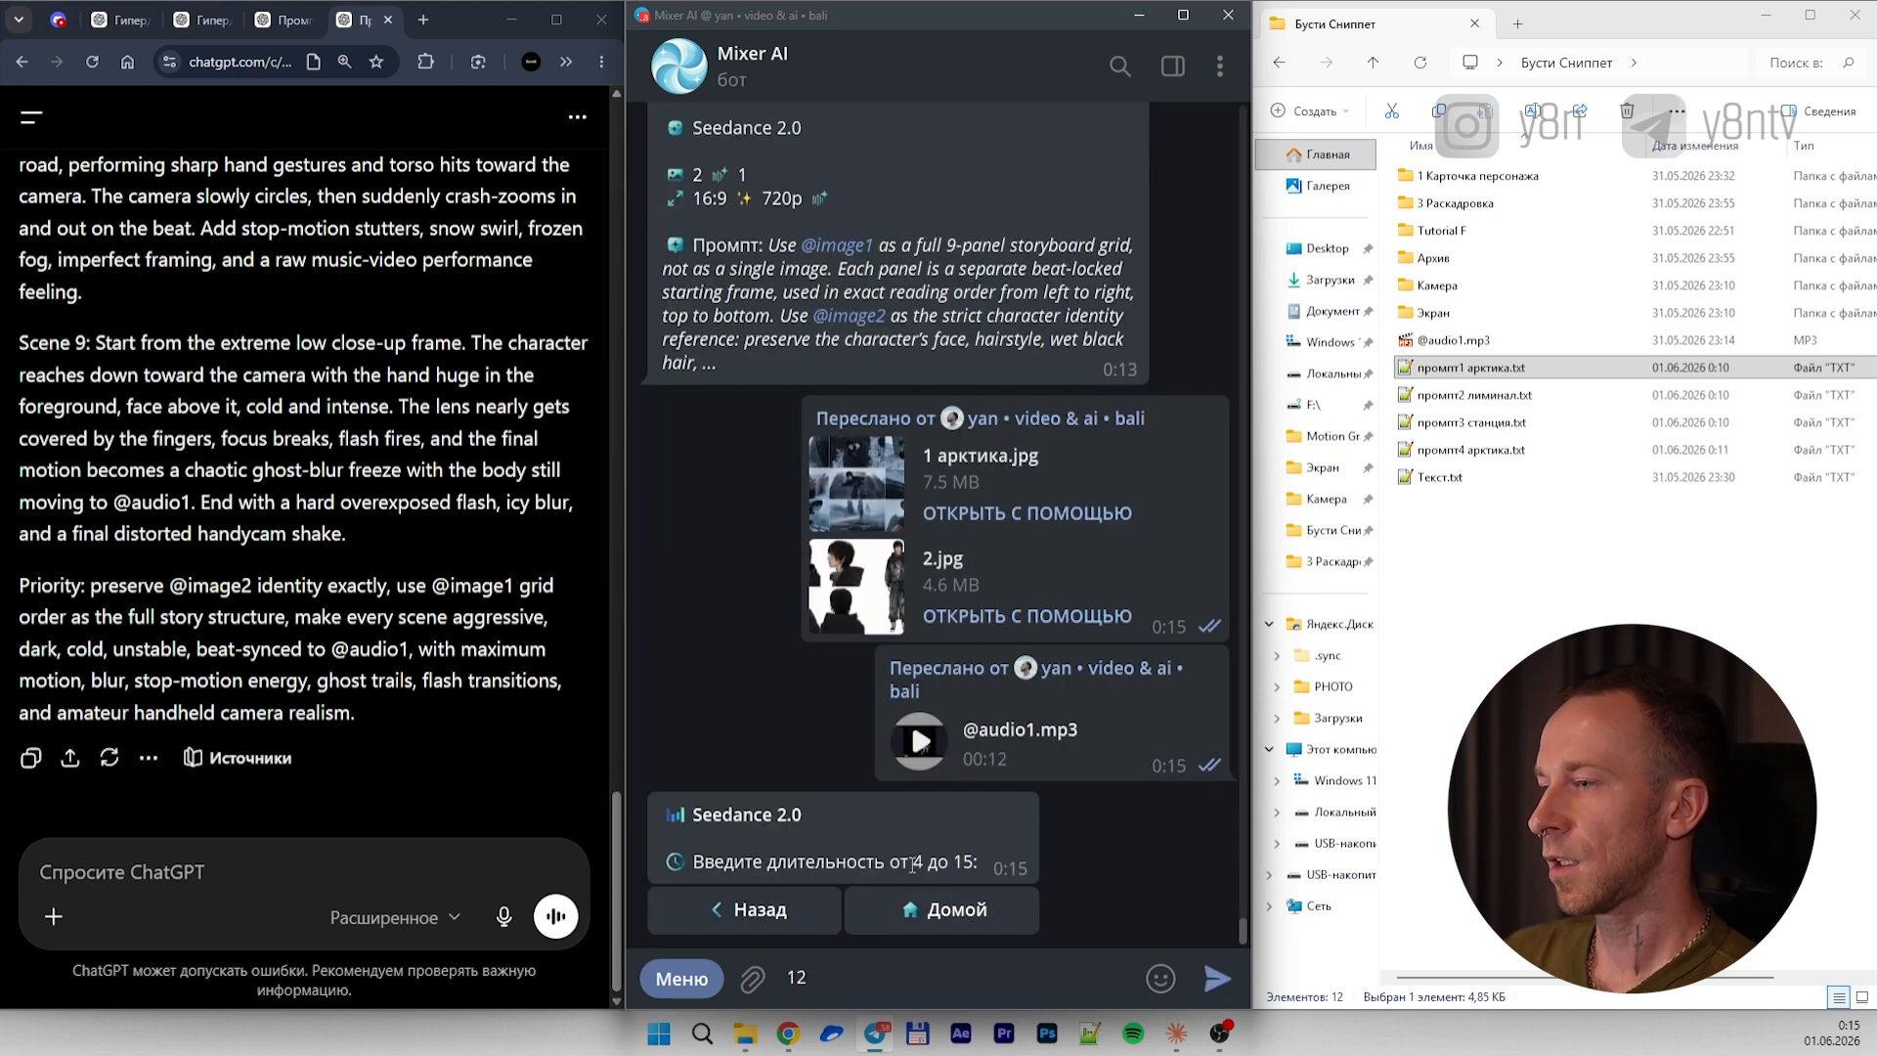
key(Return)
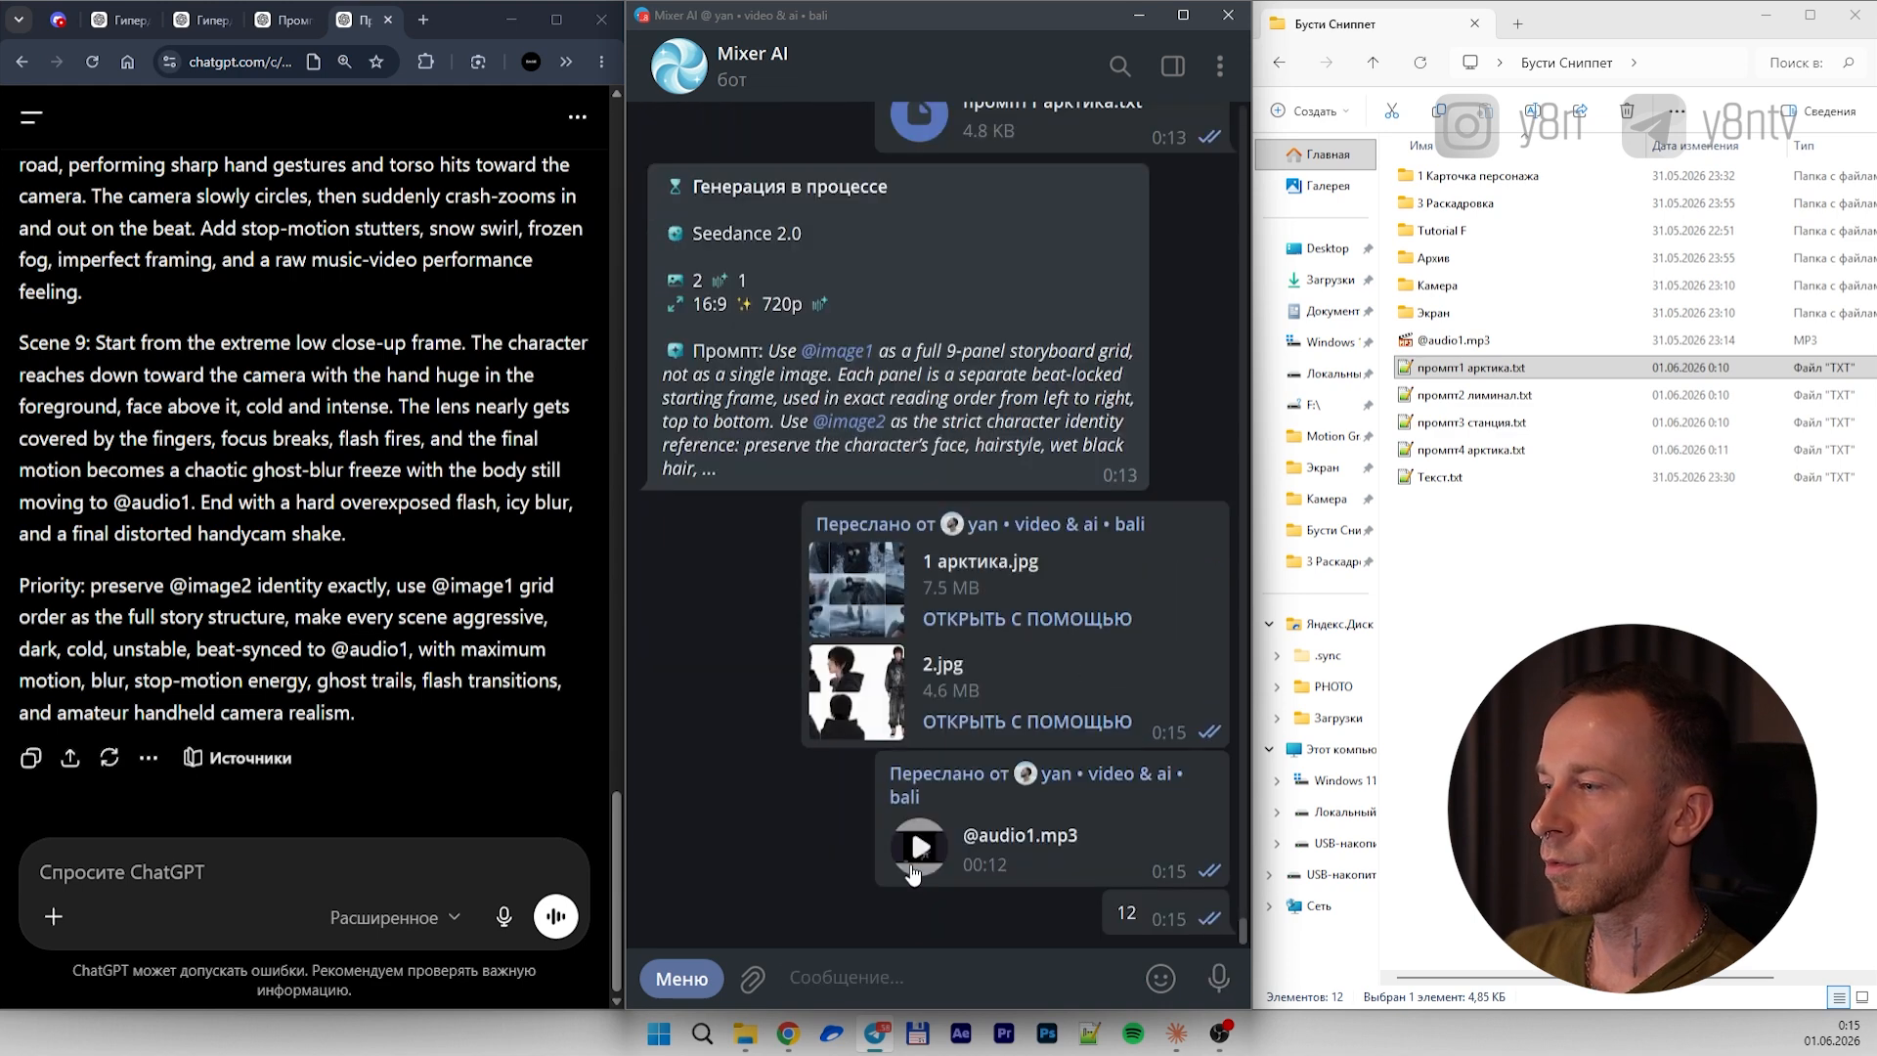
Submit промпт4 арктика.txt as the prompt for the second Arctic video and launch its generation
click(1462, 428)
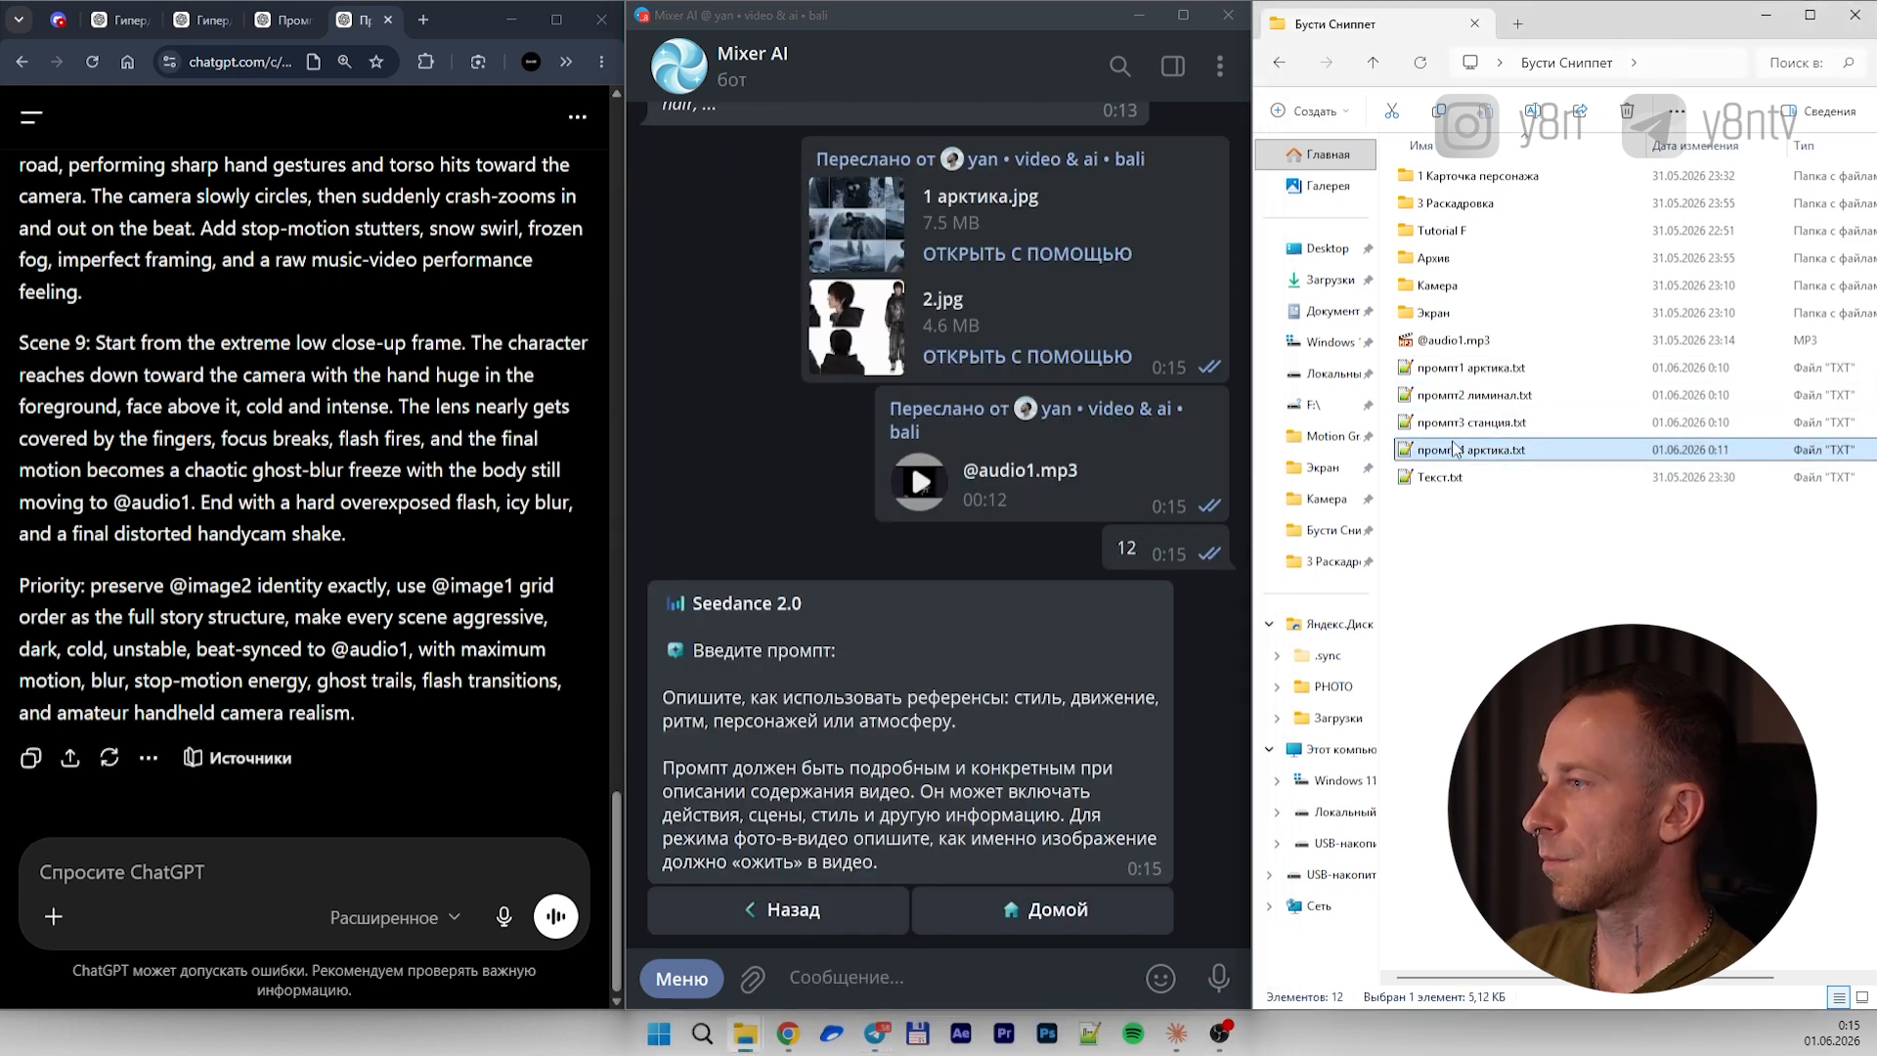
click(1466, 450)
drag(1466, 450, 939, 587)
click(1057, 630)
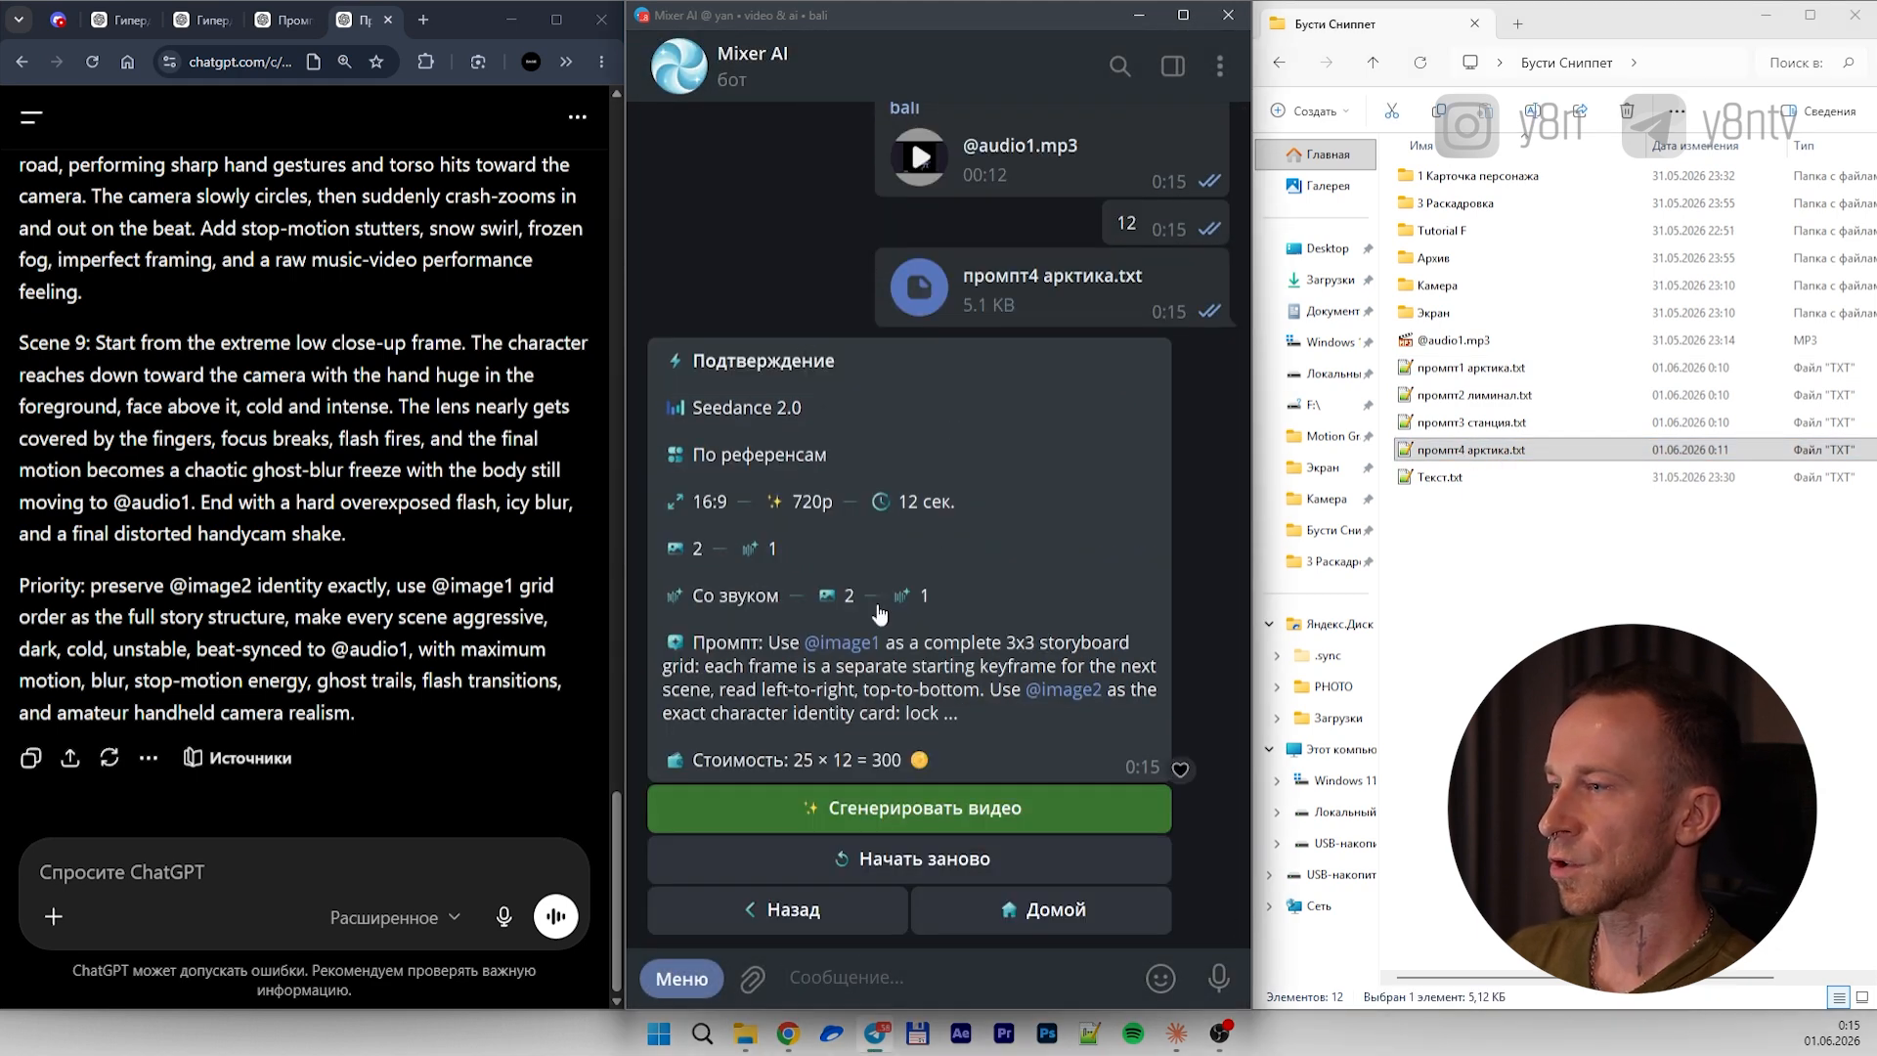
click(906, 812)
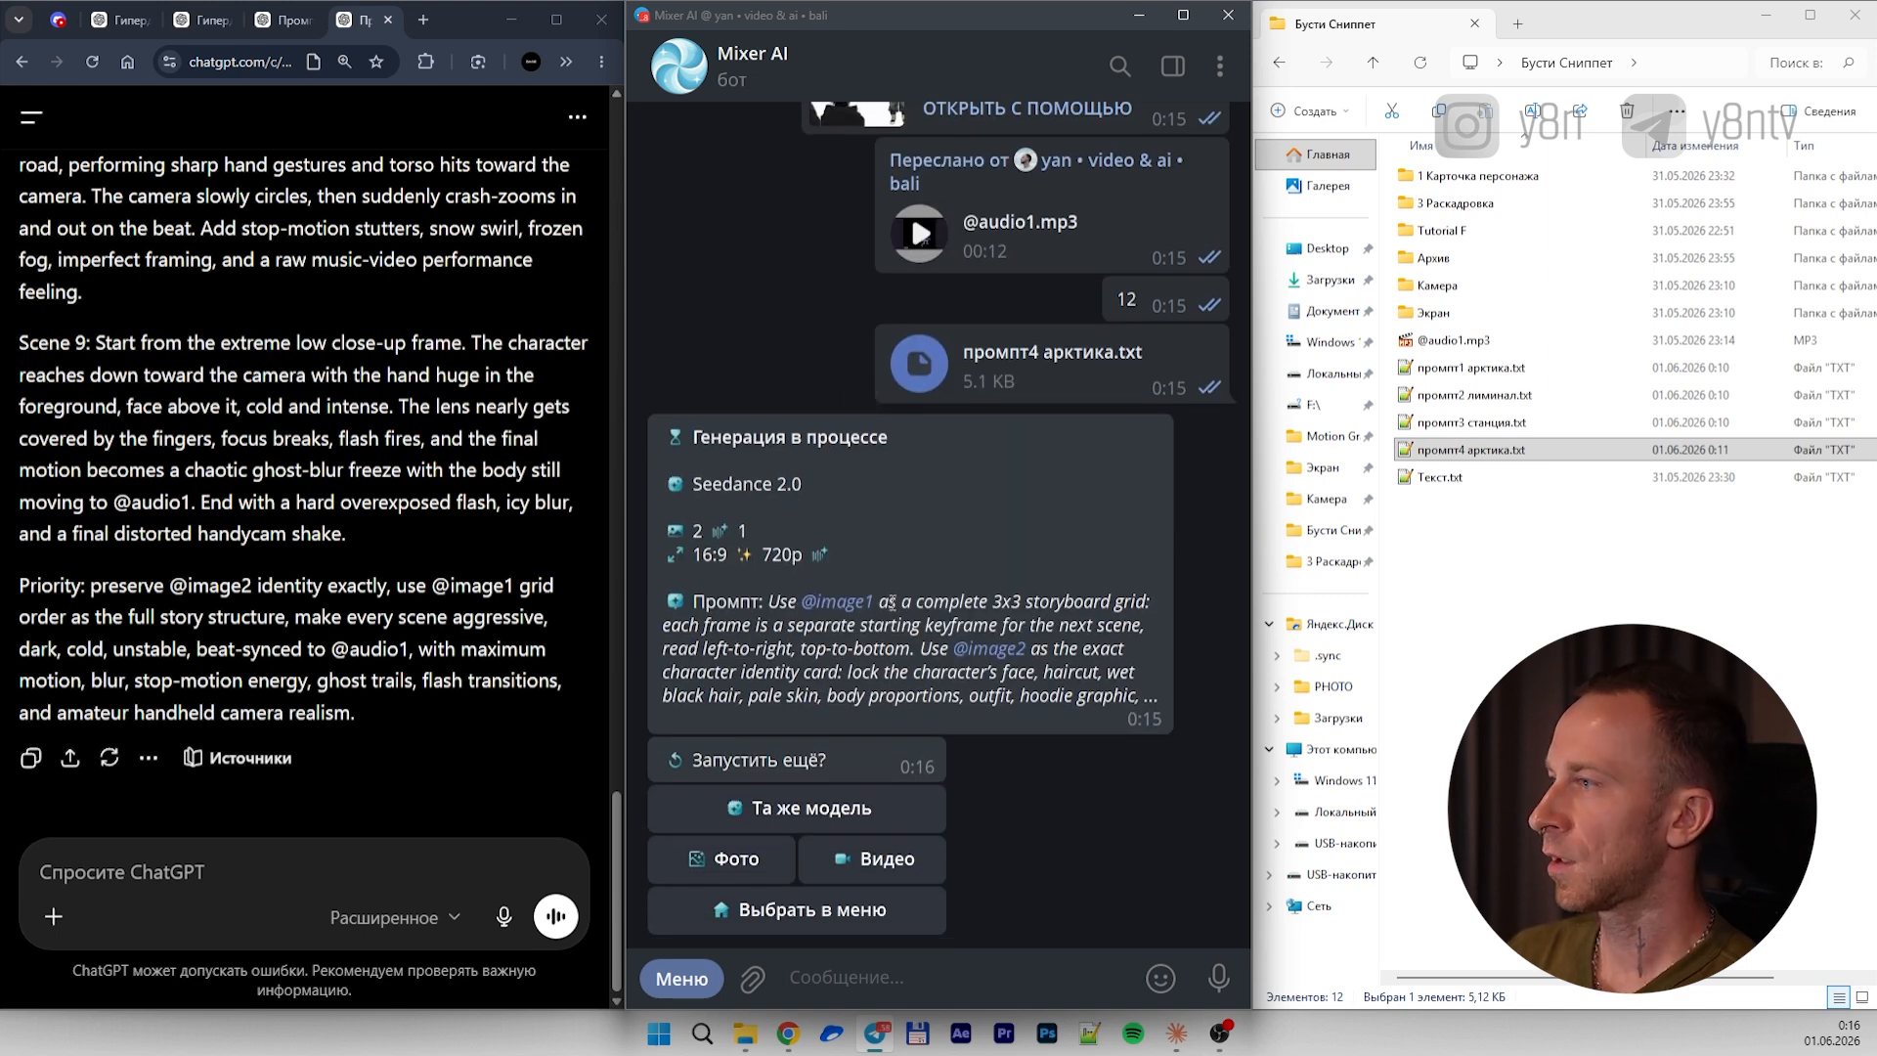
Start a third generation with the same model and settings, choosing the reference-based mode (По референсам)
click(804, 809)
click(956, 868)
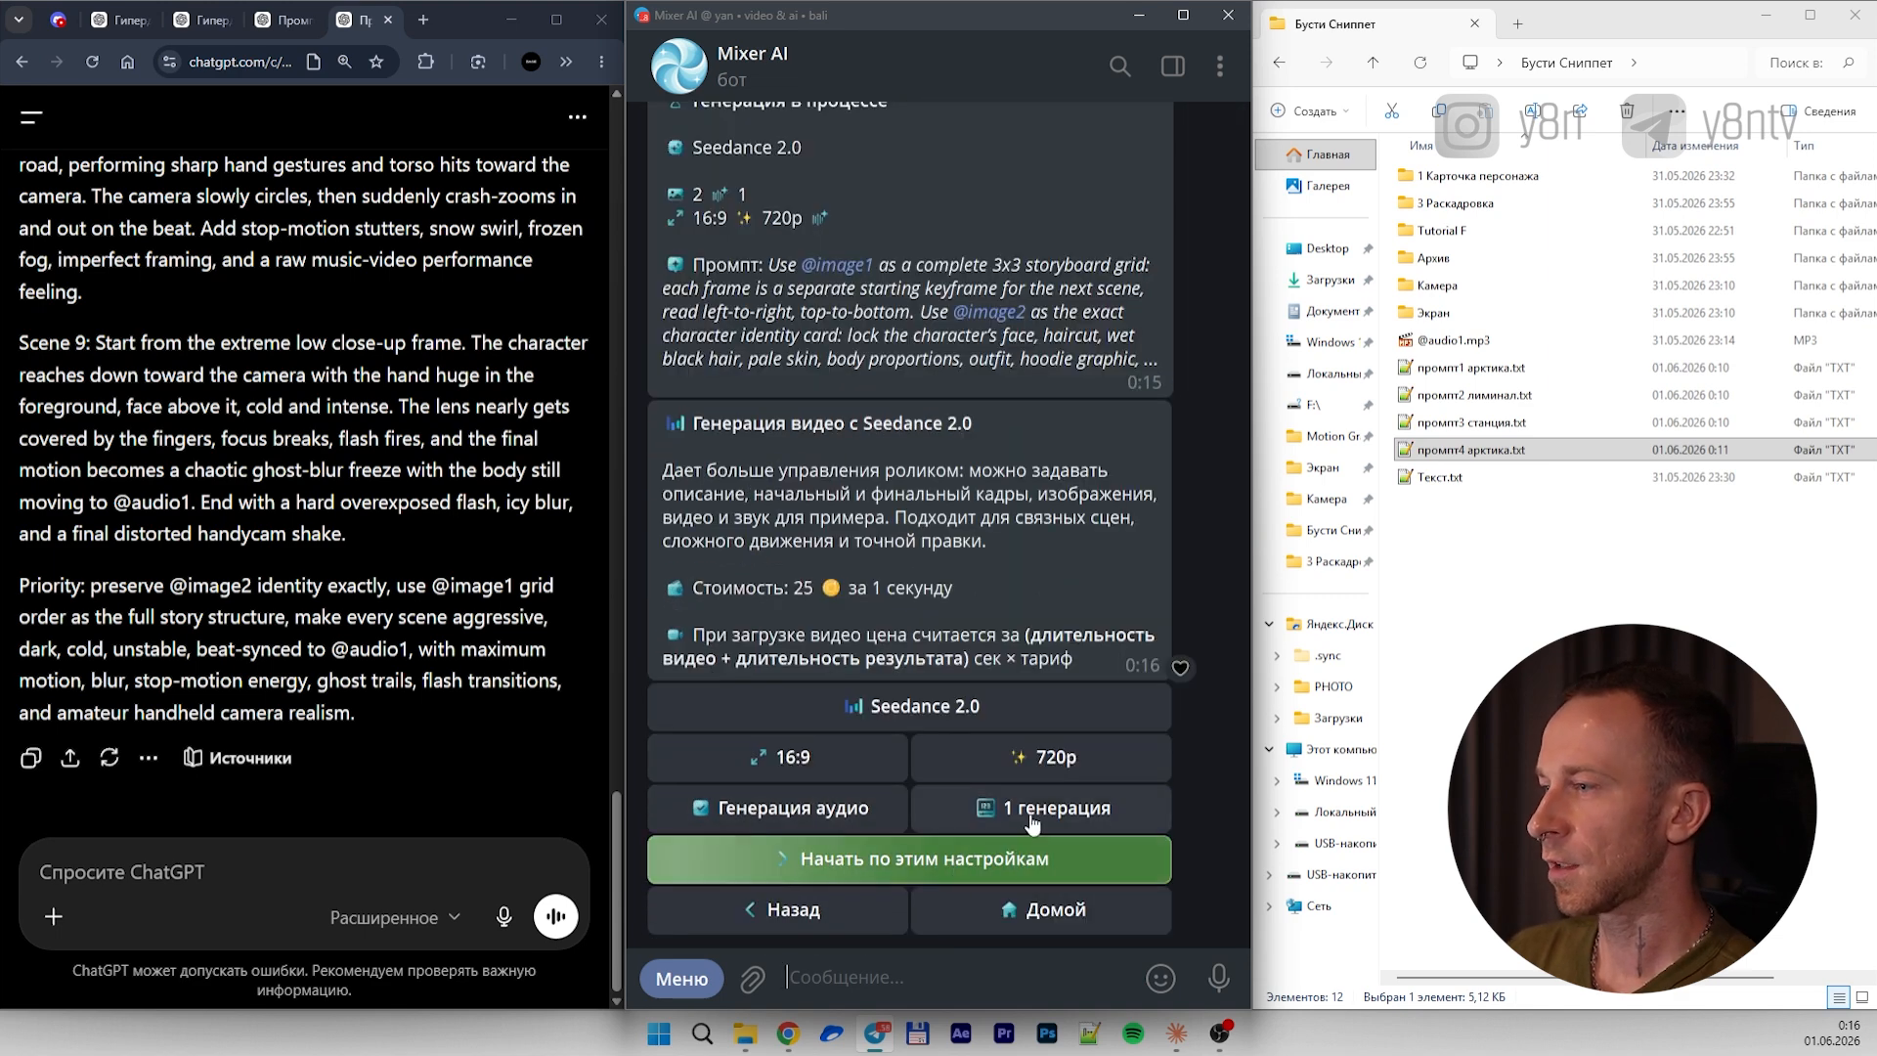
click(964, 858)
double_click(1455, 203)
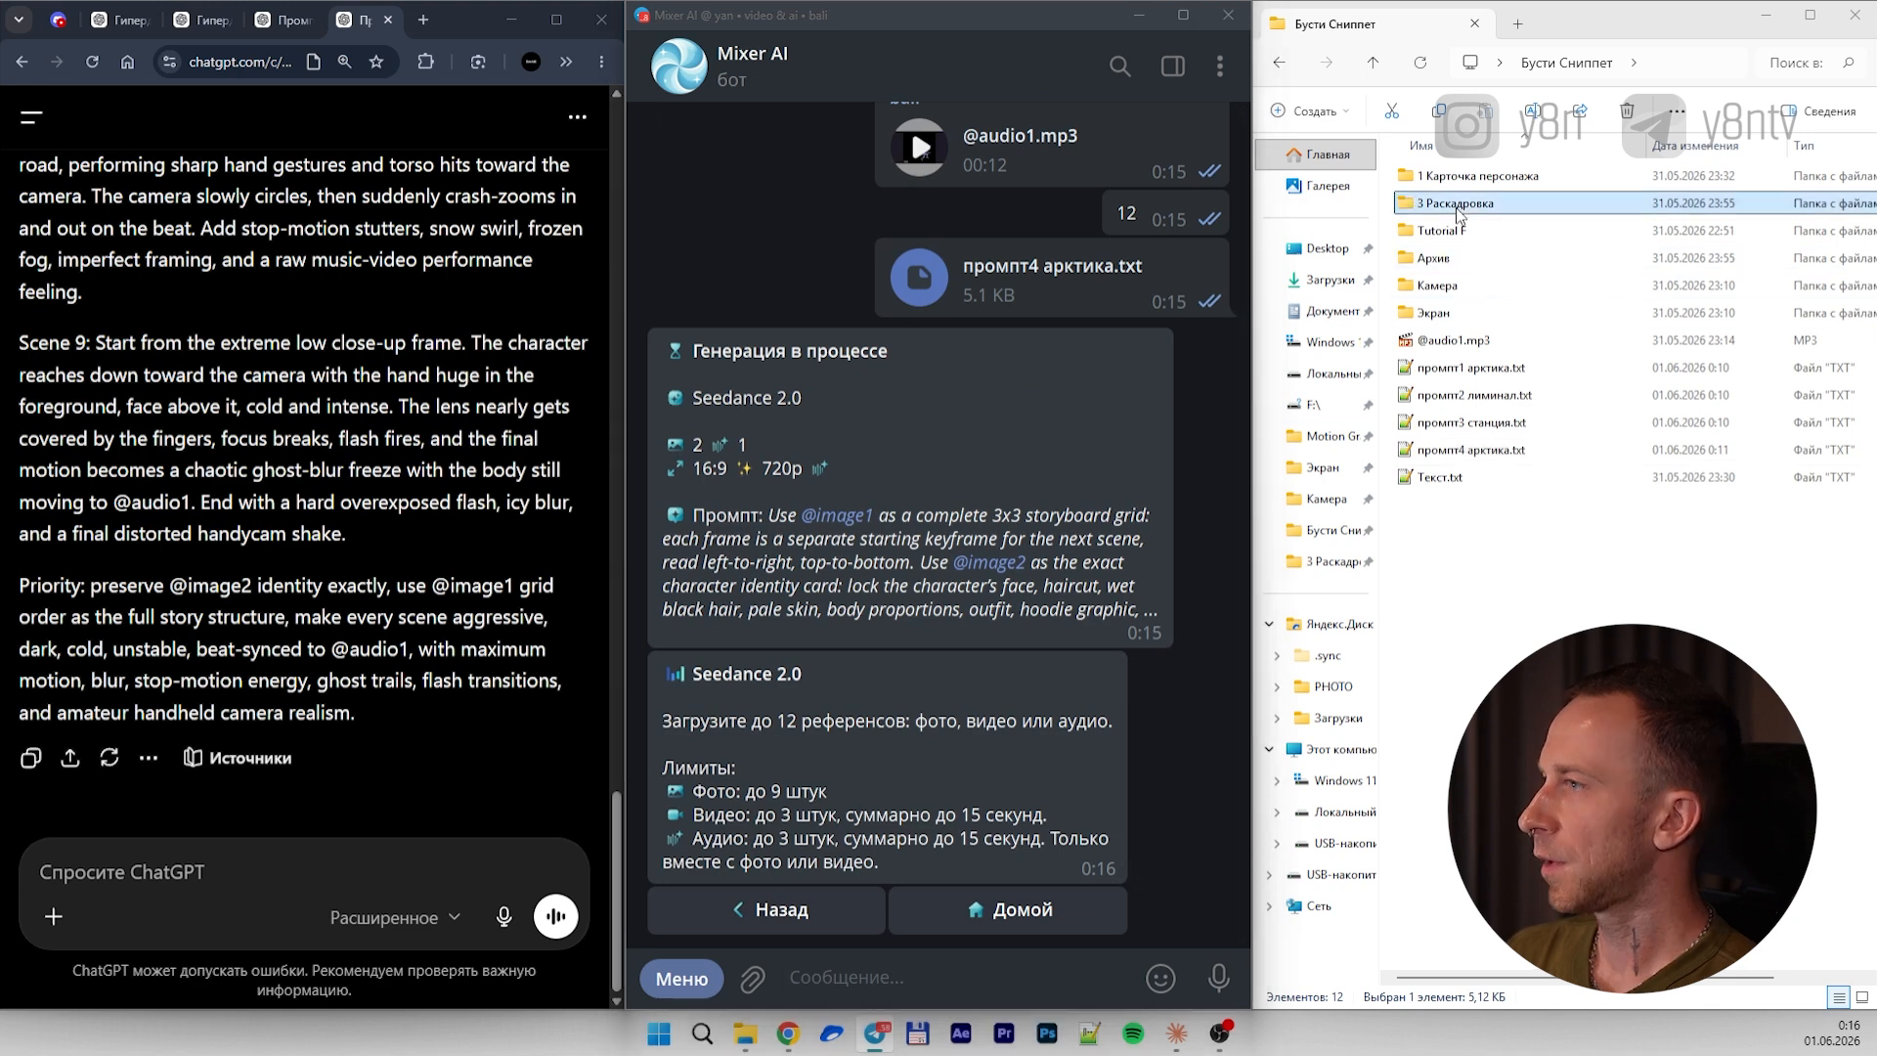
drag(1564, 207, 1076, 821)
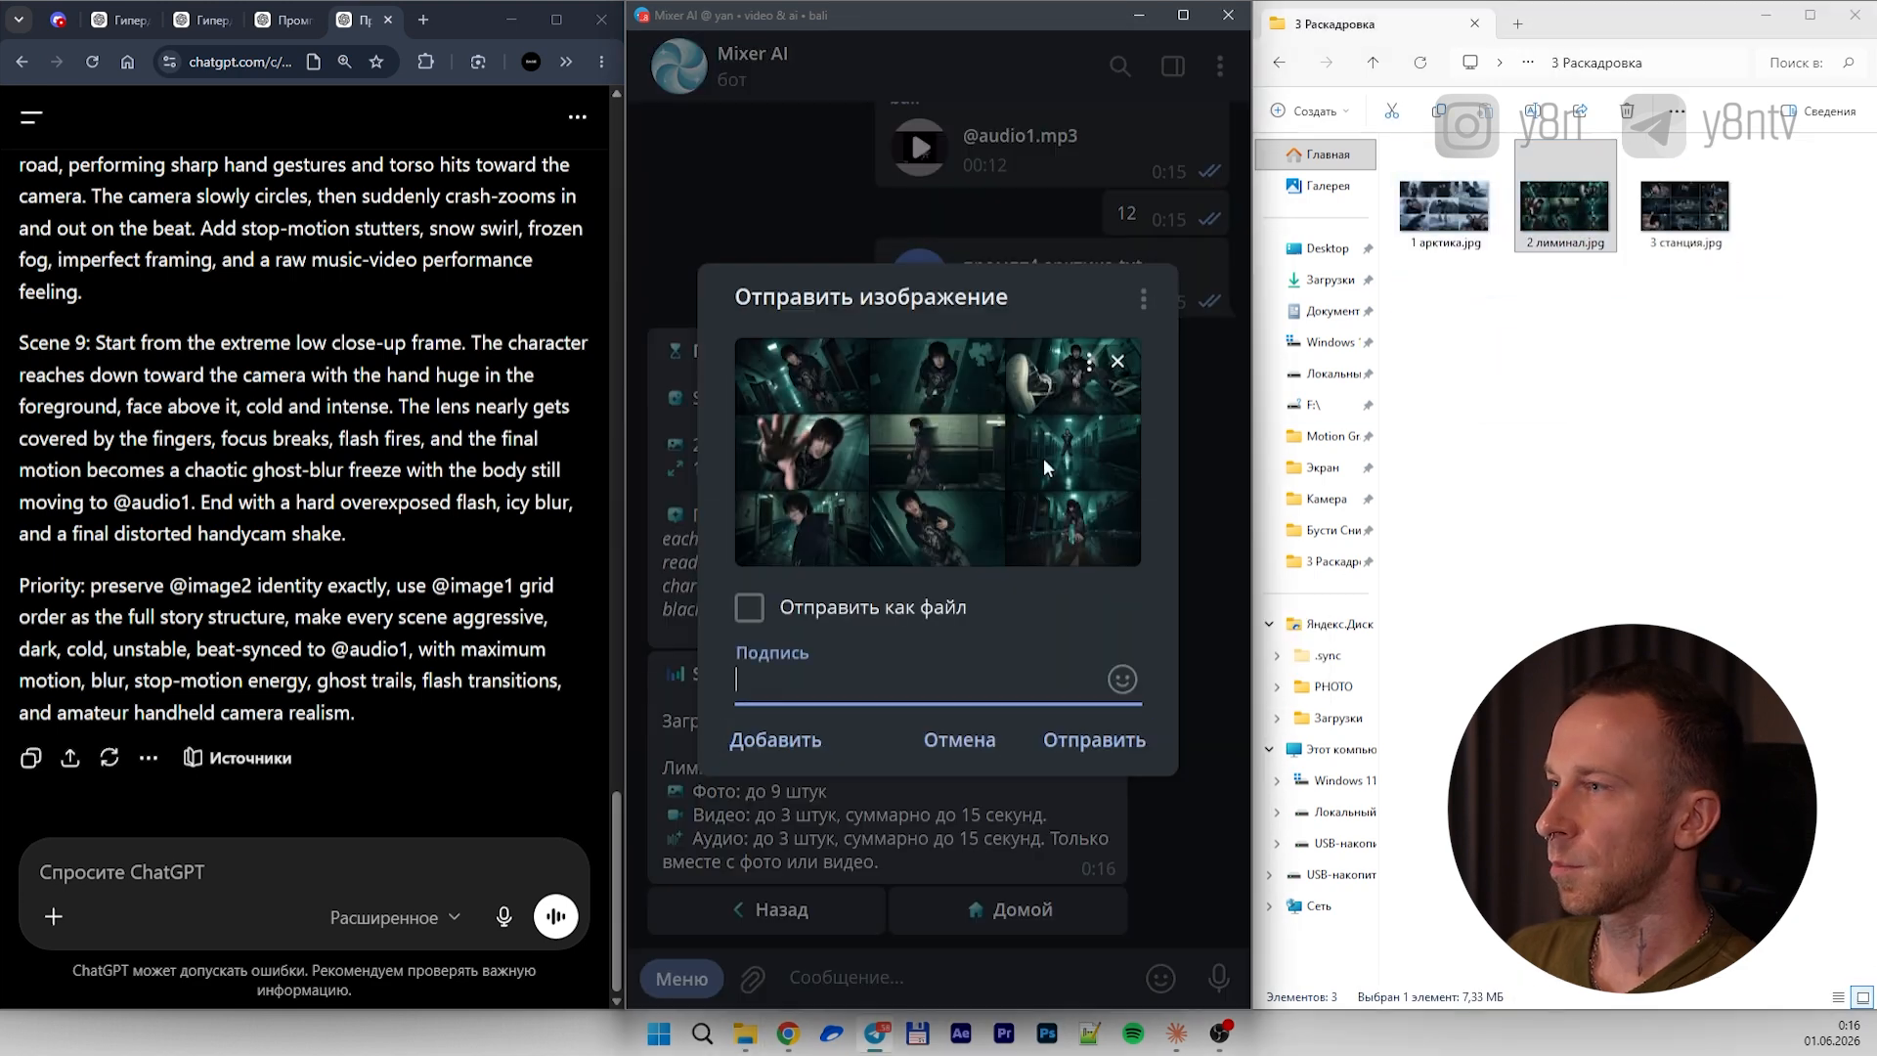
click(1373, 63)
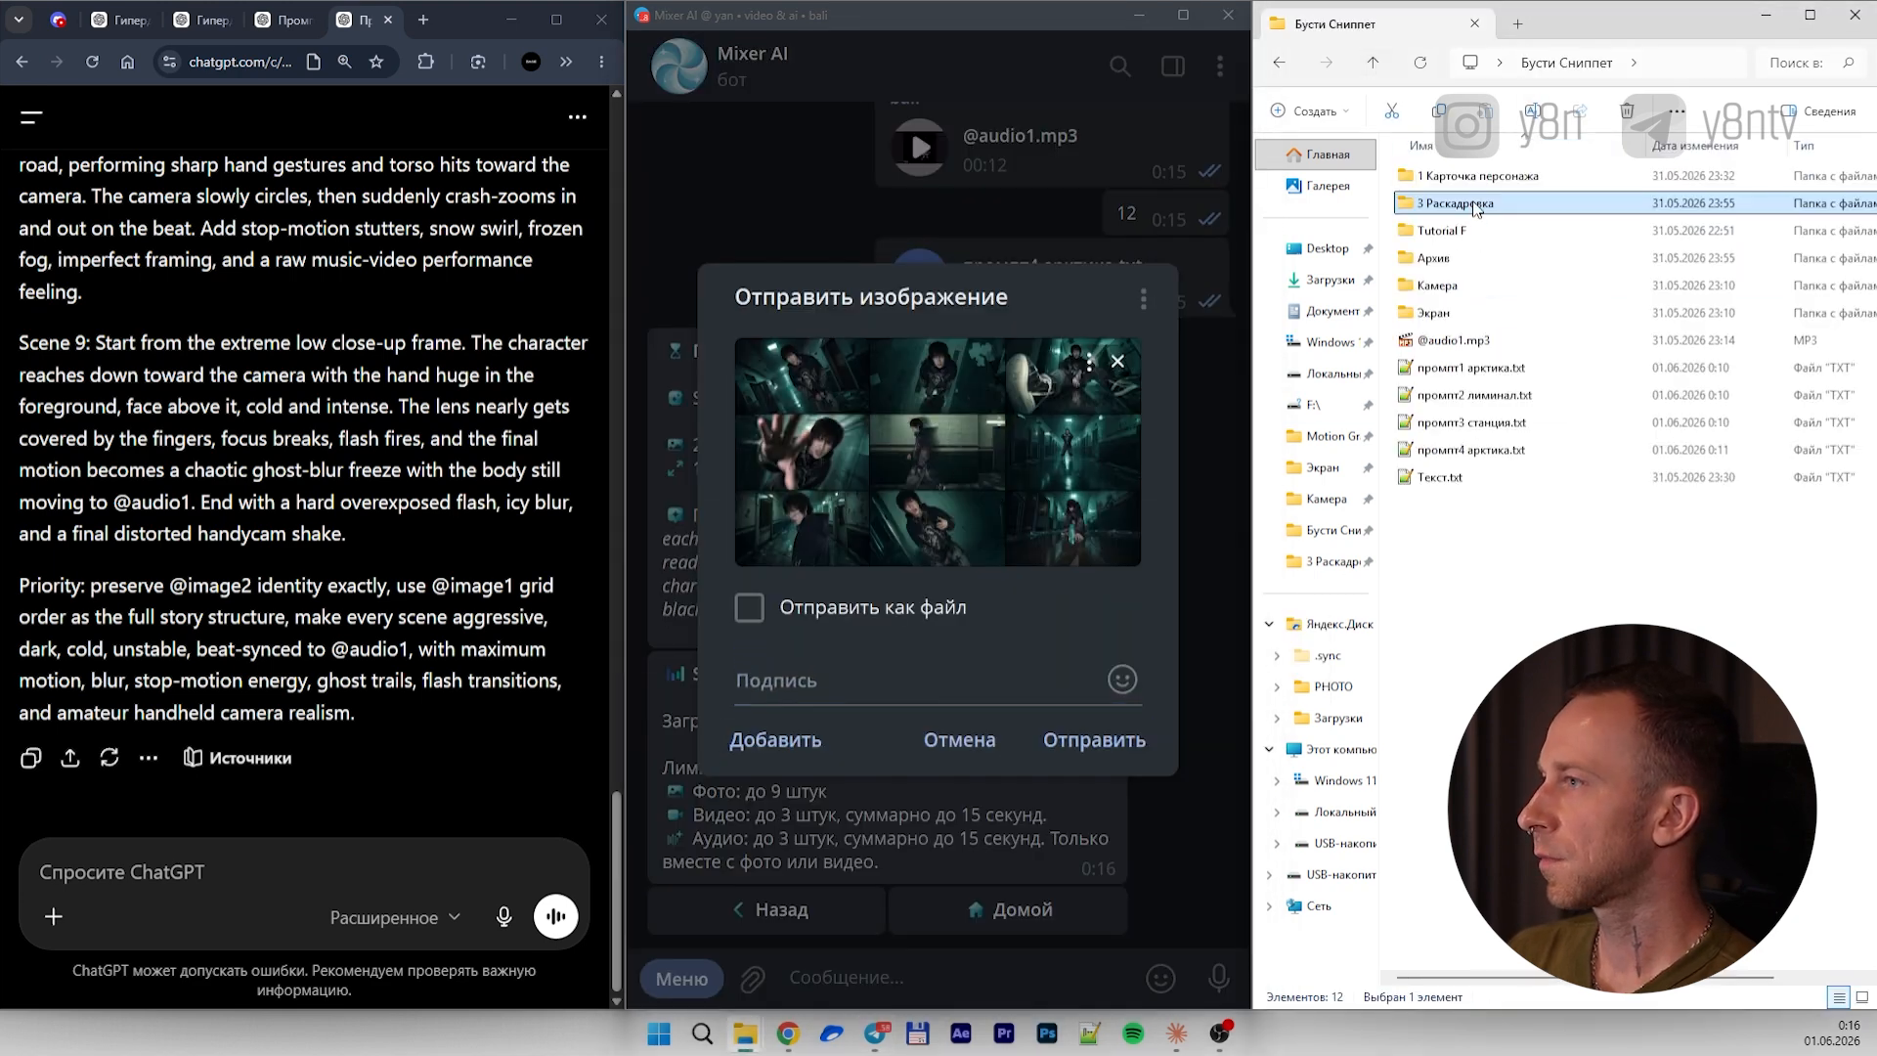
double_click(1461, 176)
drag(1564, 207, 911, 457)
click(1374, 63)
drag(1454, 340, 1031, 748)
click(1063, 801)
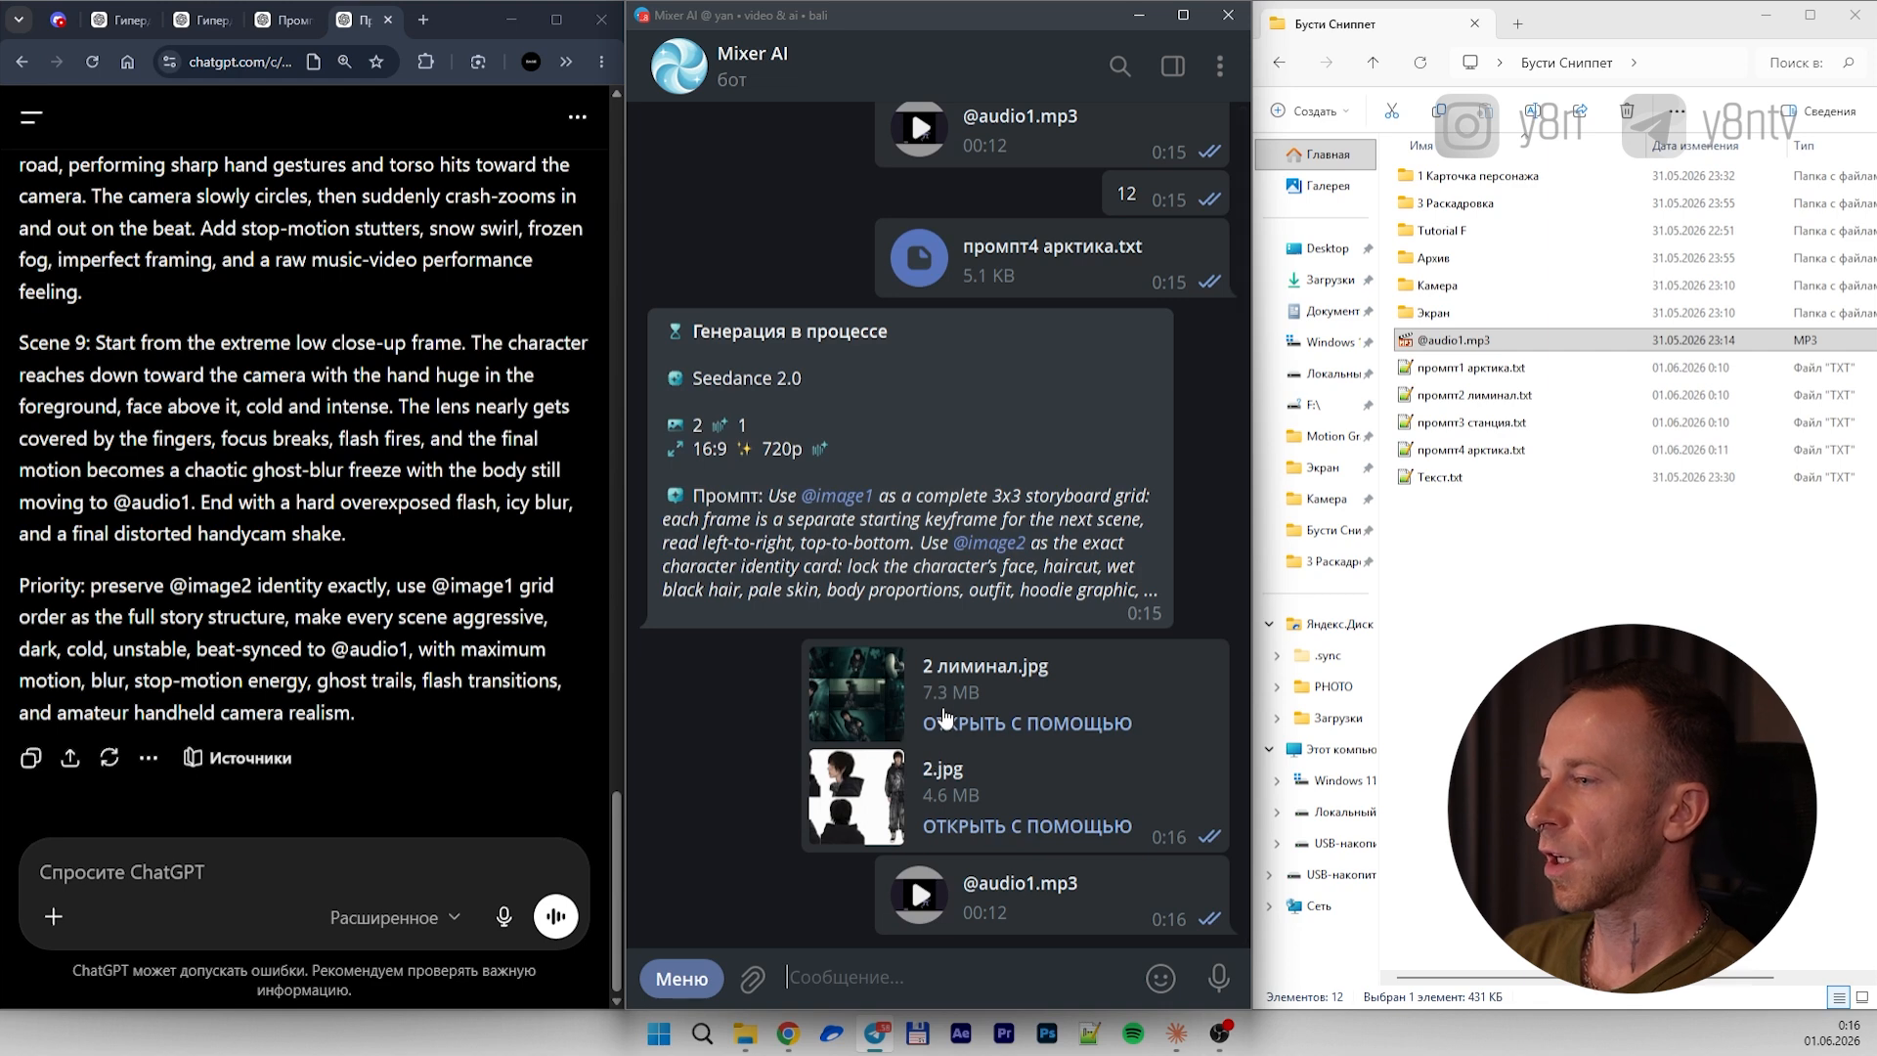
text(12)
key(Return)
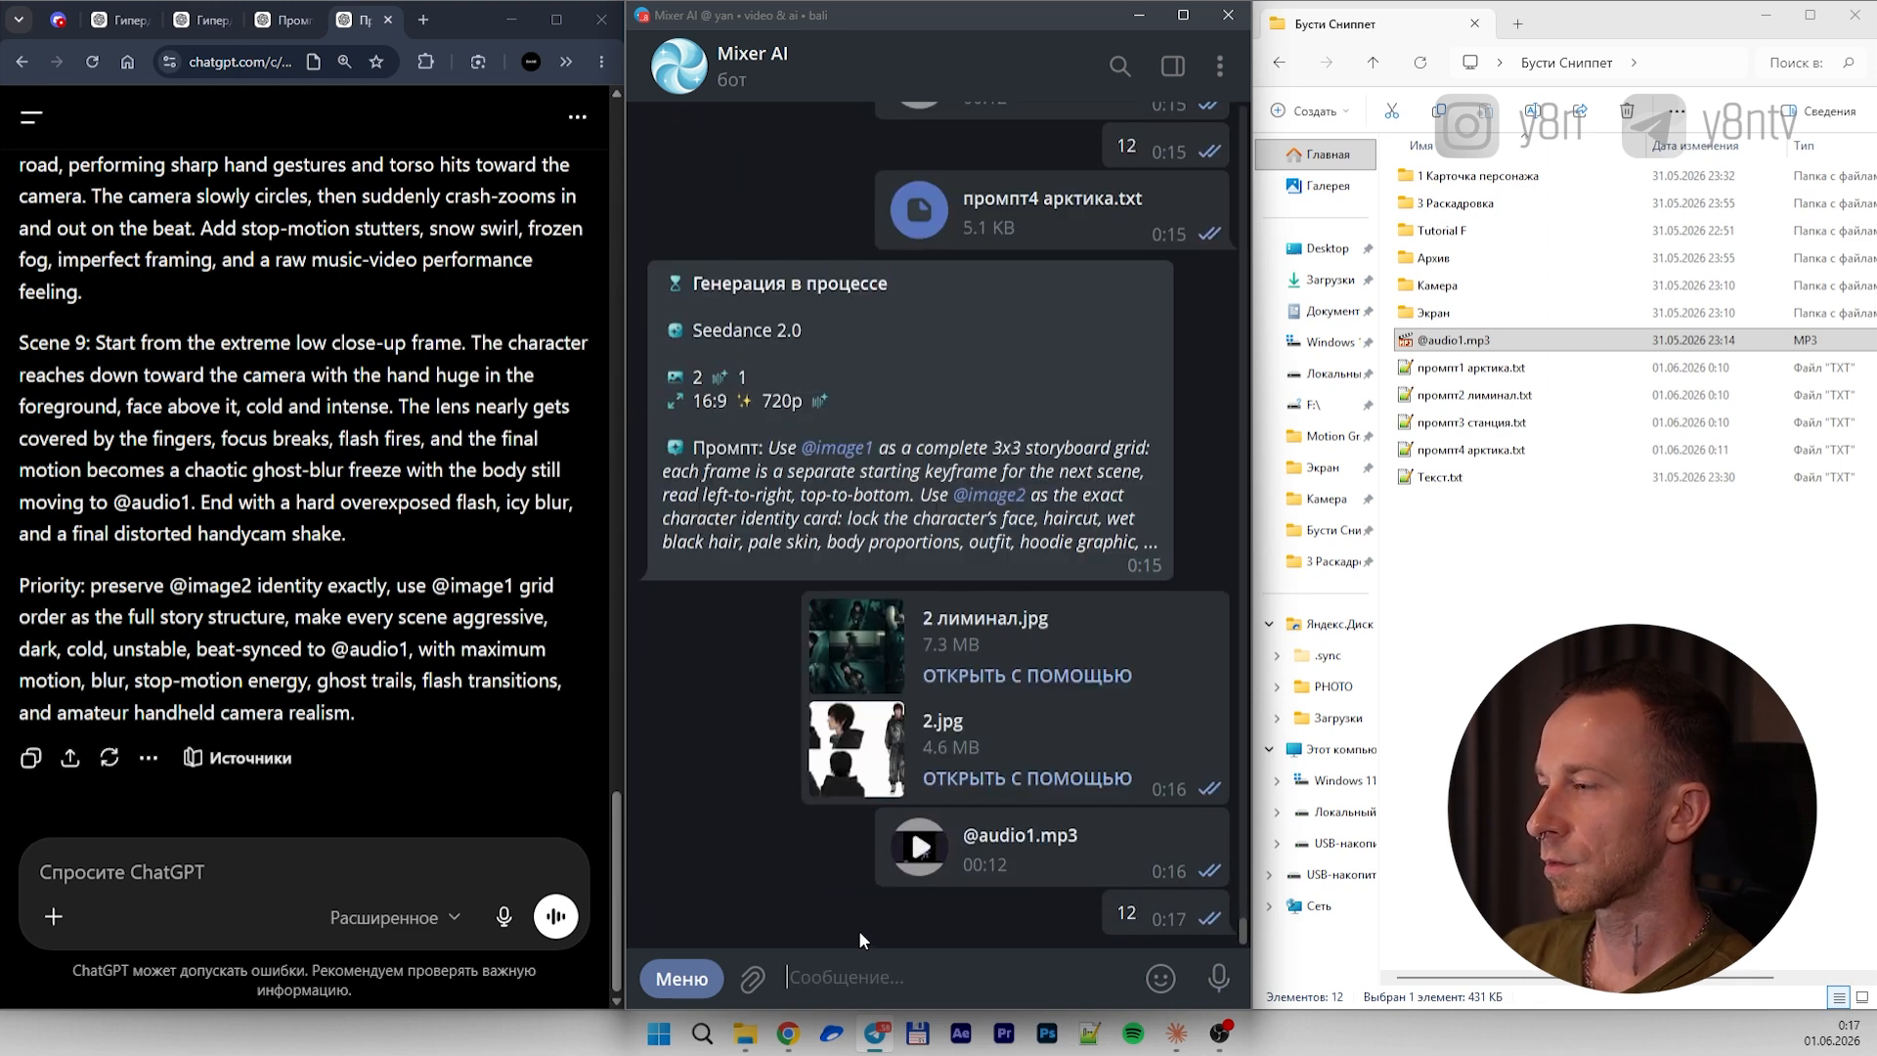
Submit промпт2 лиминал.txt as the prompt and launch the liminal video generation
click(1514, 396)
drag(1493, 401, 1080, 625)
click(1083, 626)
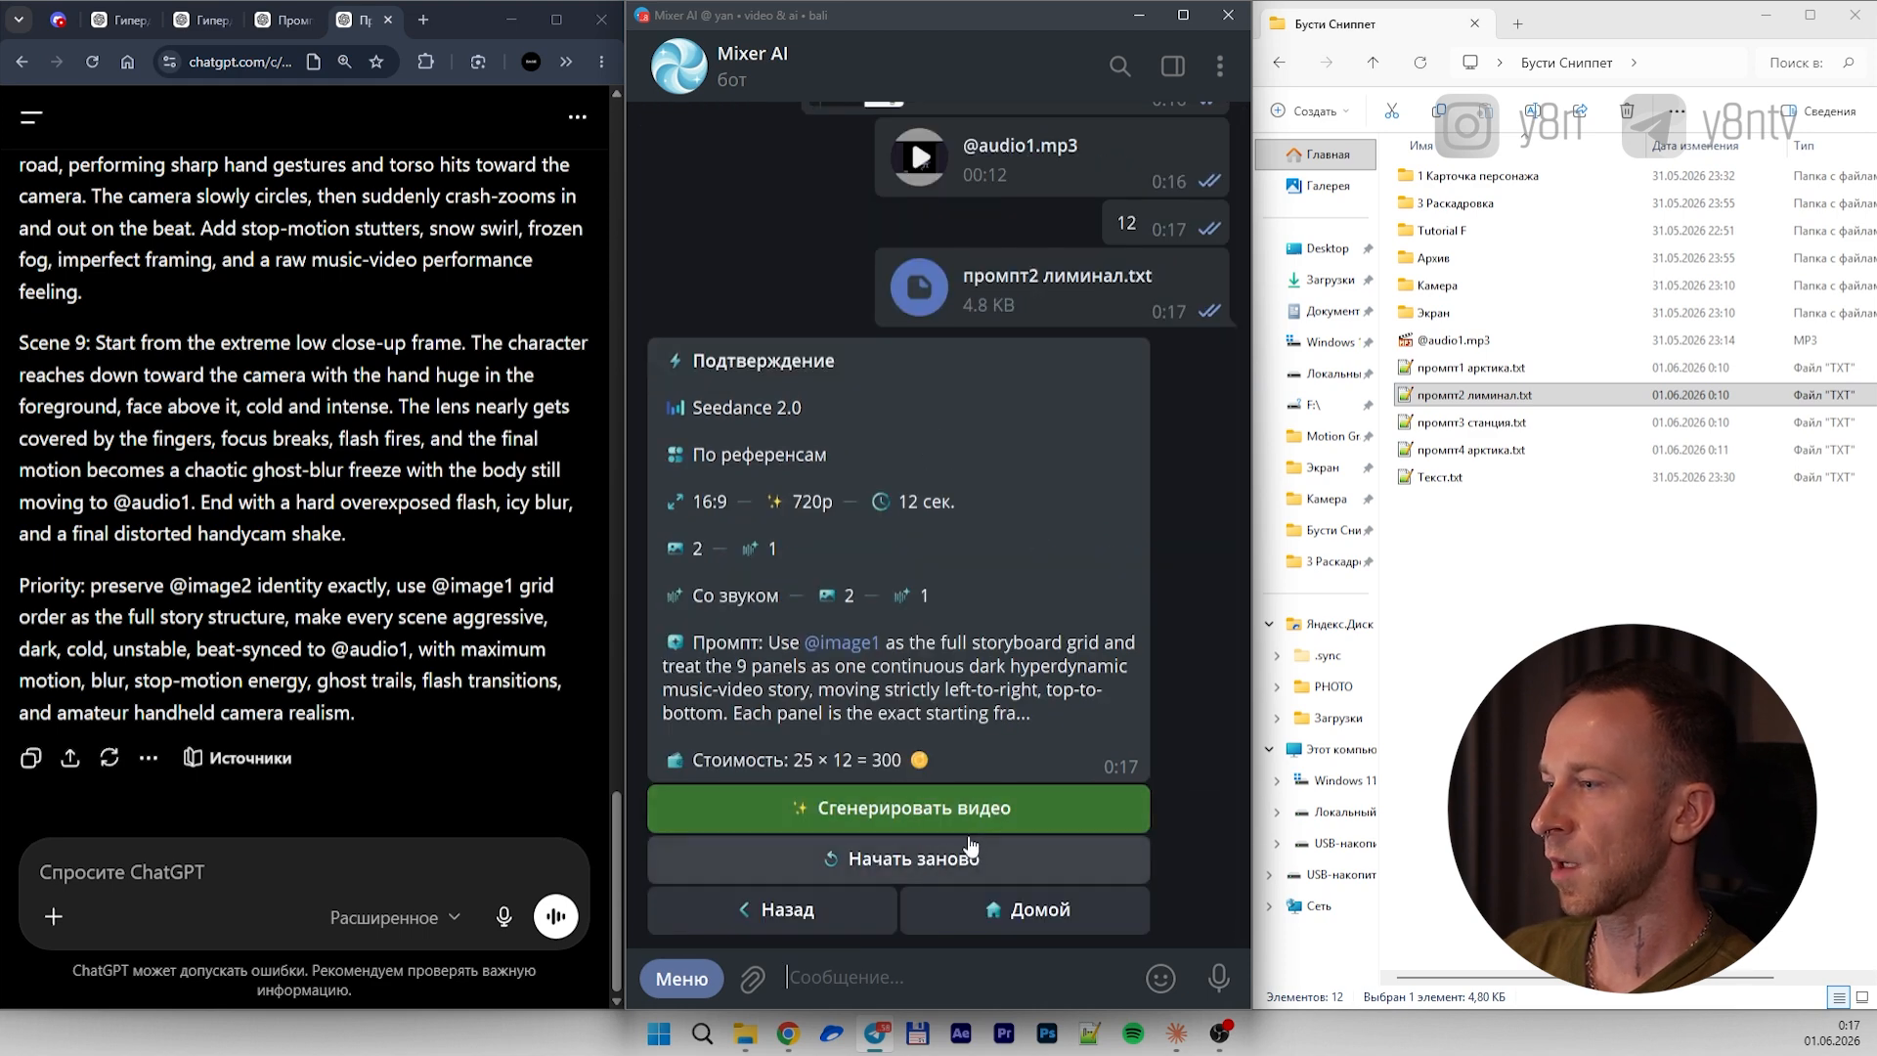
click(919, 811)
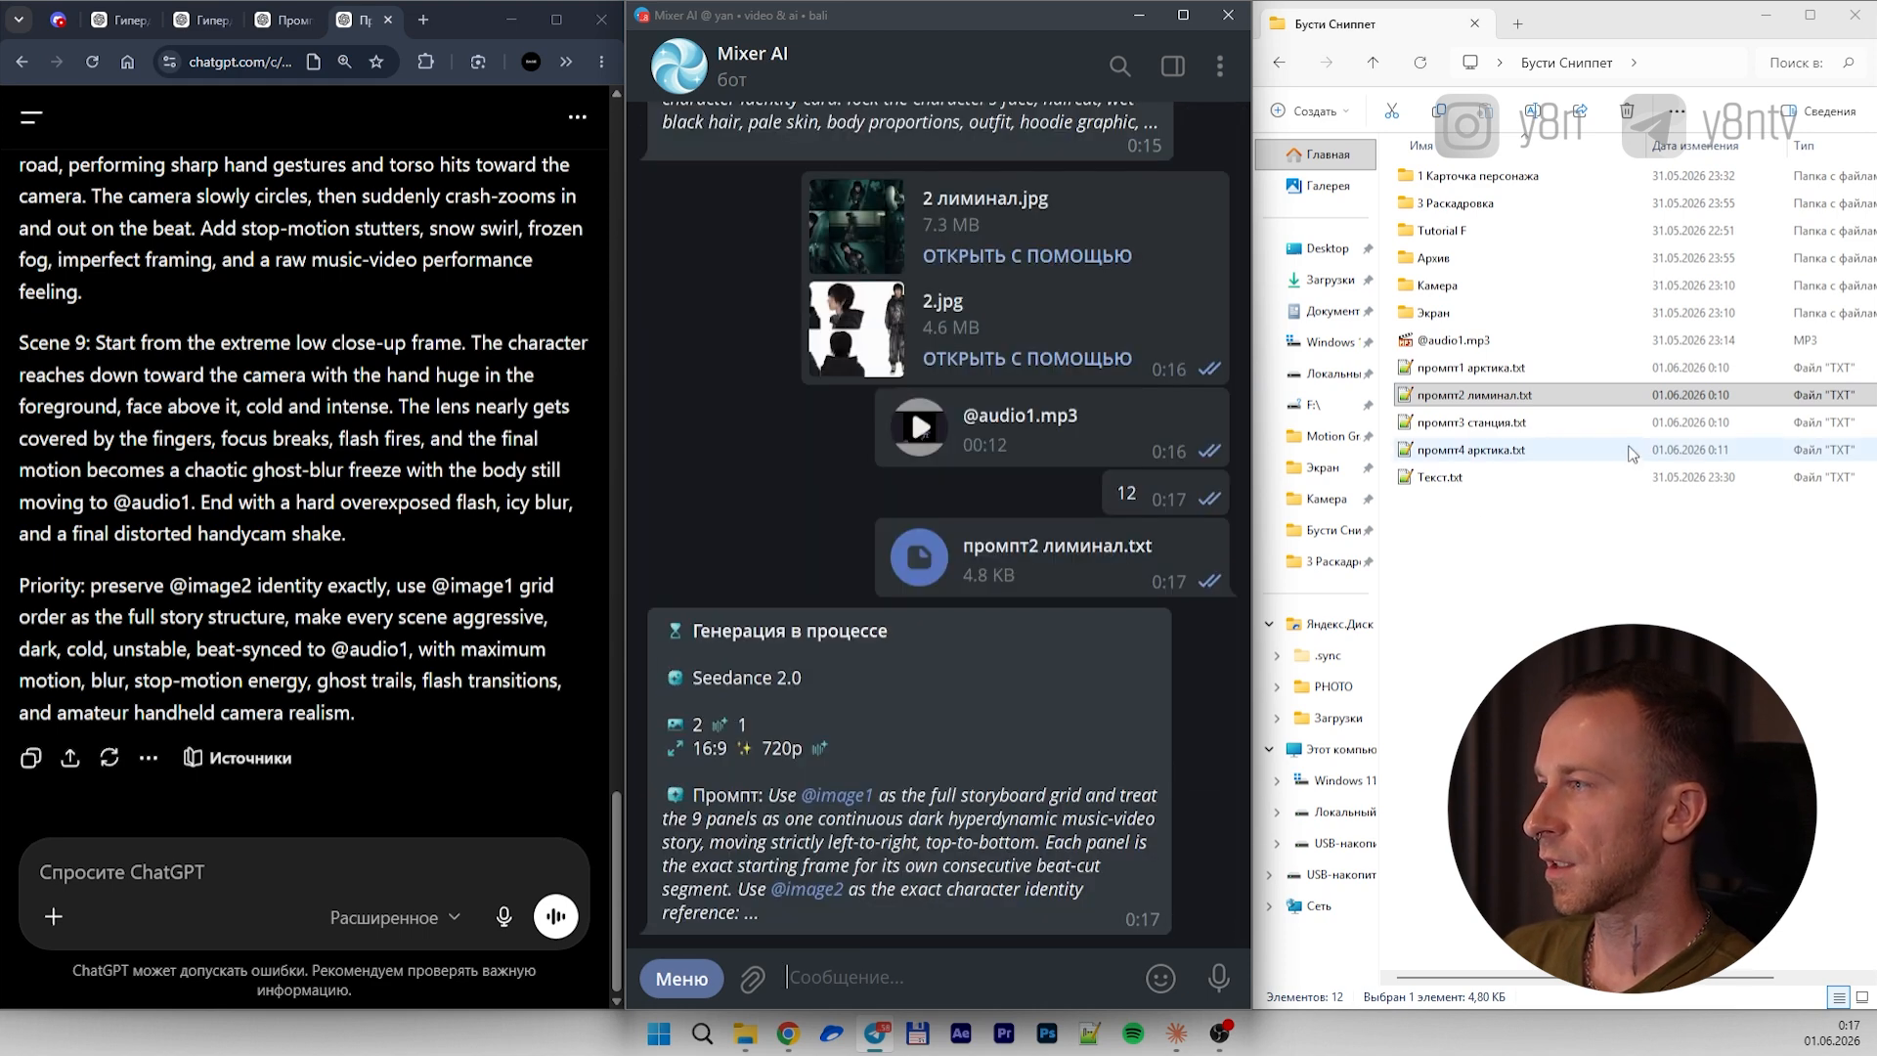
Start a fourth generation with the same Seedance 2.0 model and settings in the reference-based mode (По референсам)
click(1486, 456)
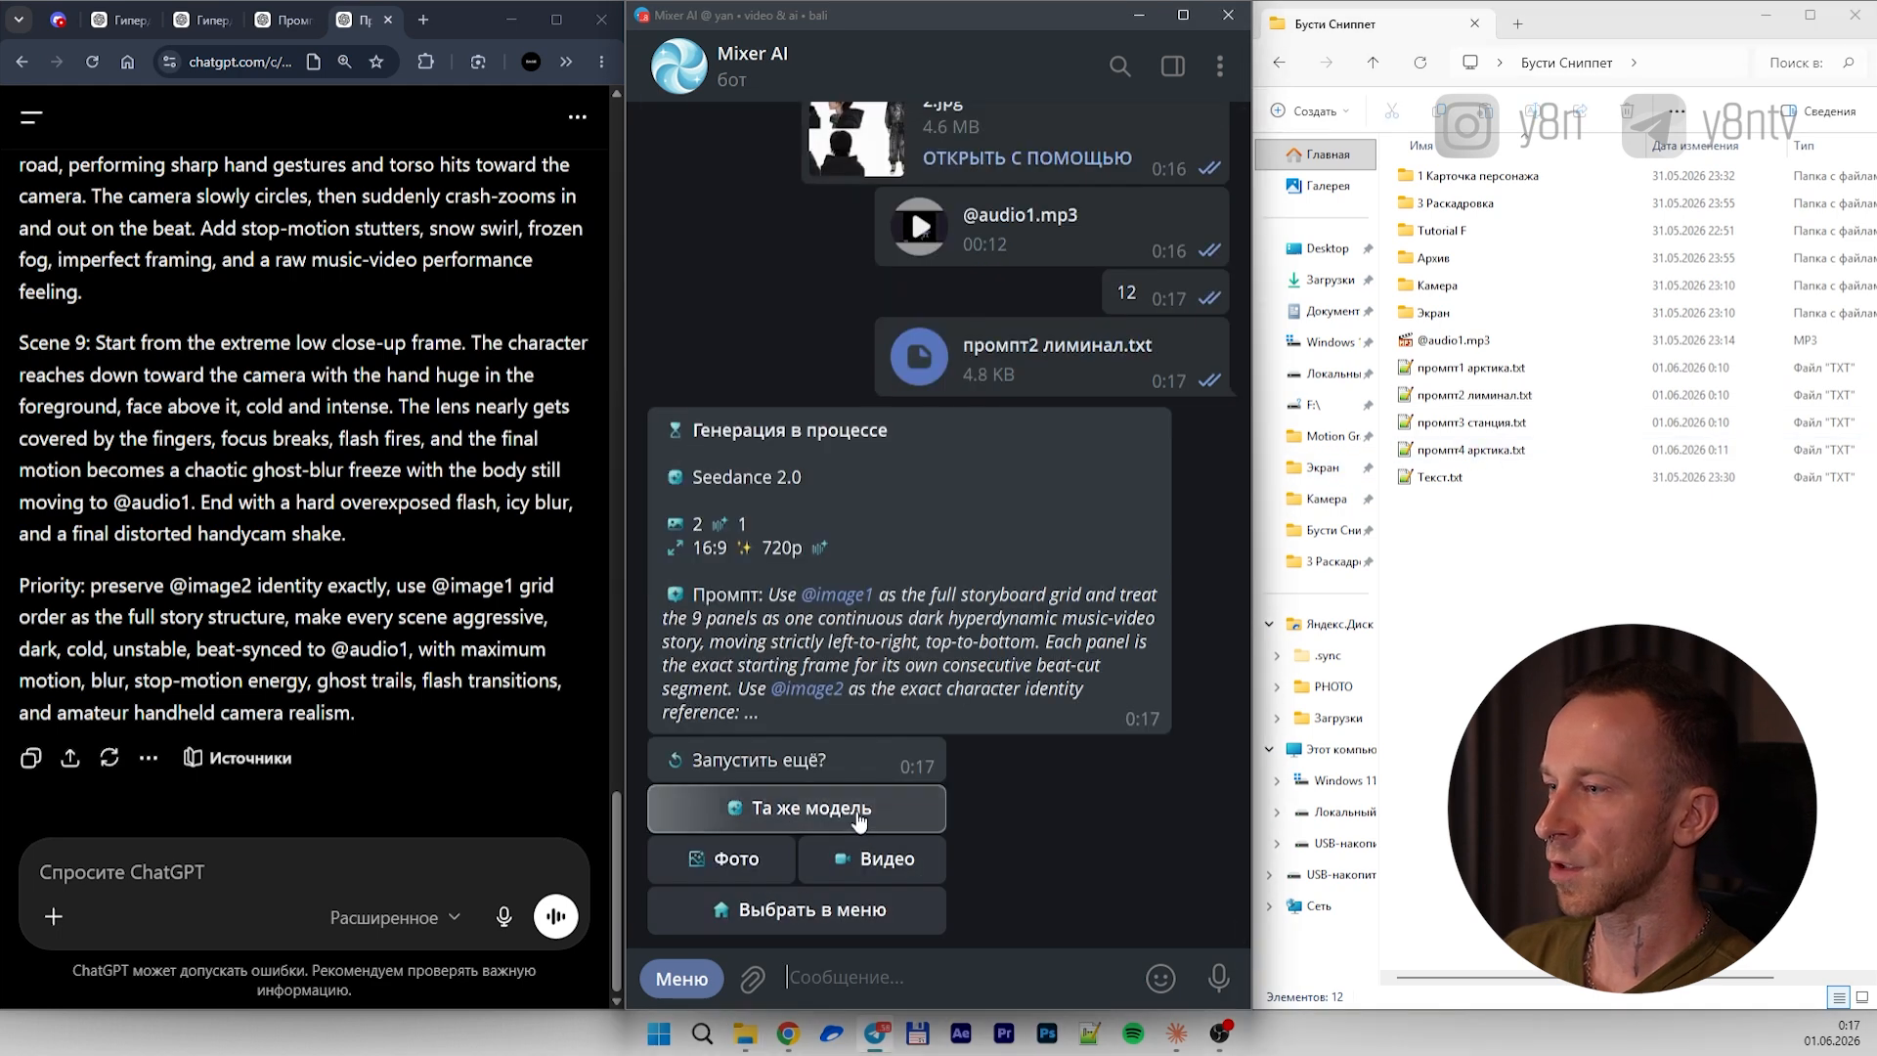
click(879, 816)
click(882, 870)
click(883, 858)
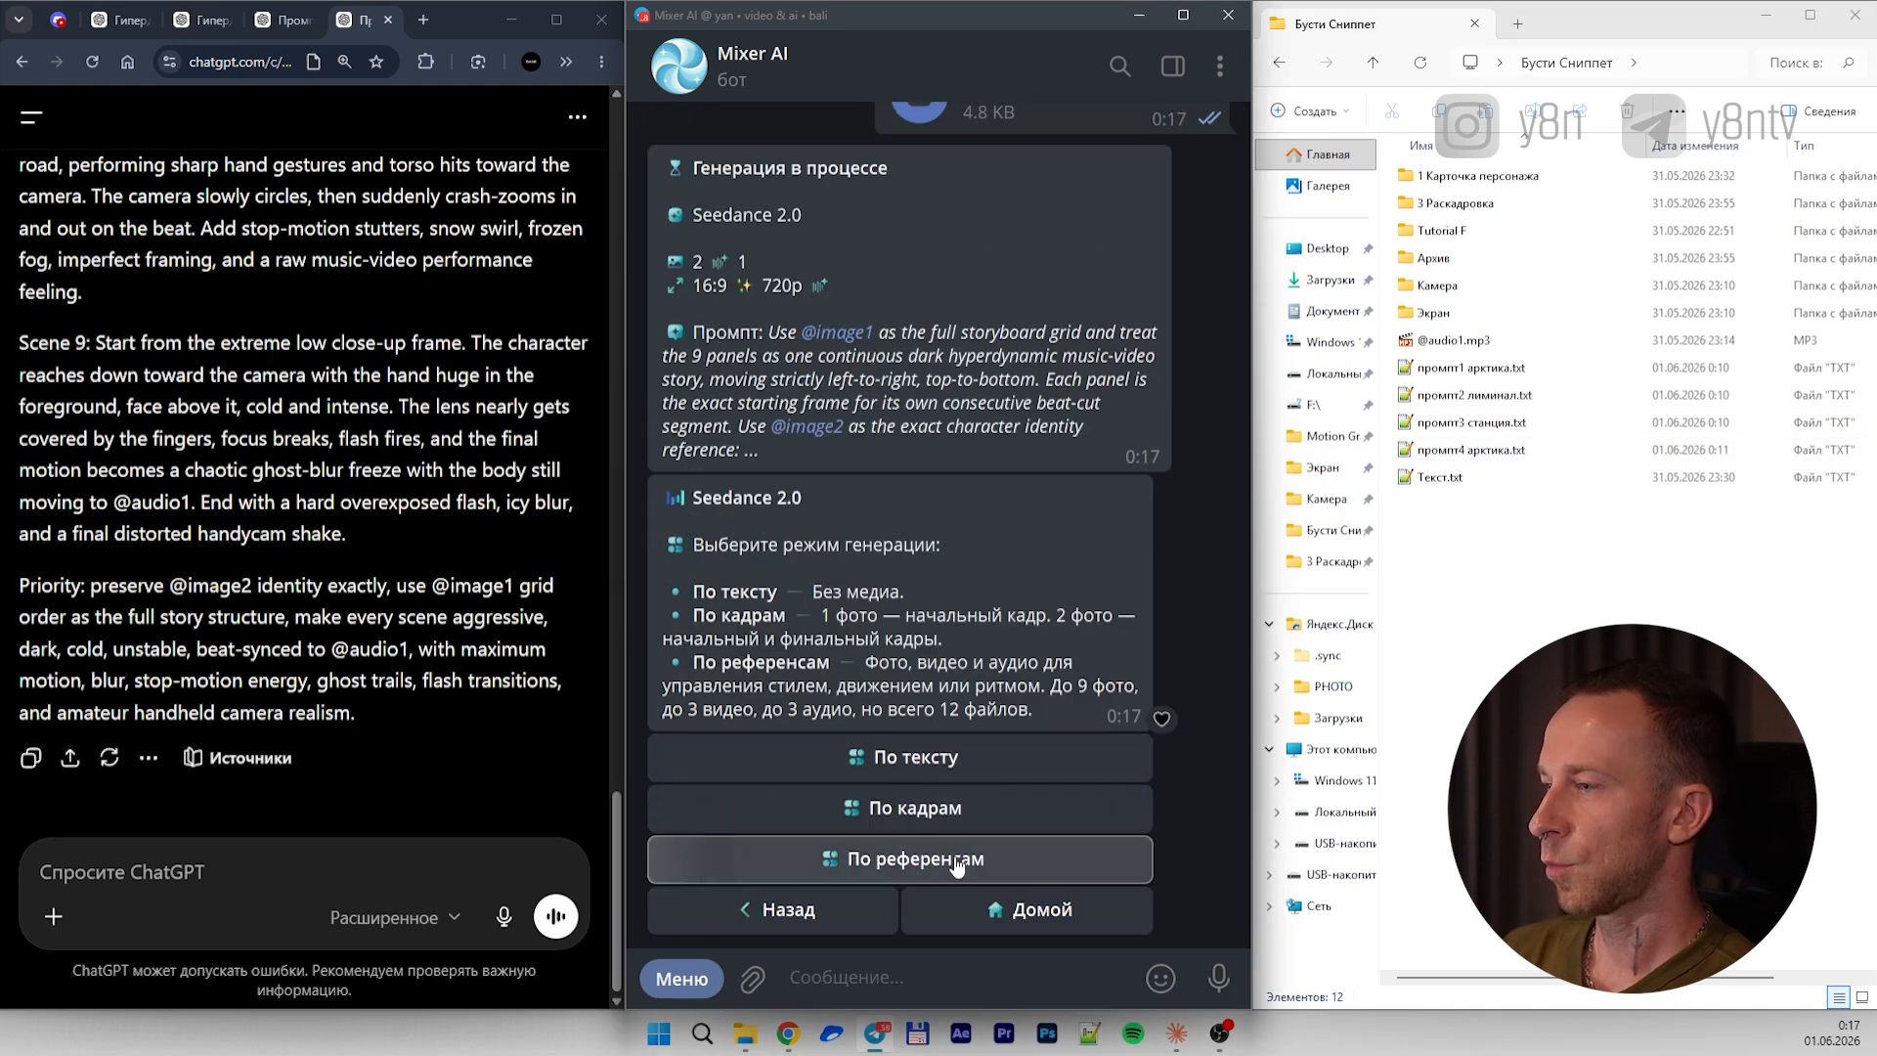
double_click(1456, 203)
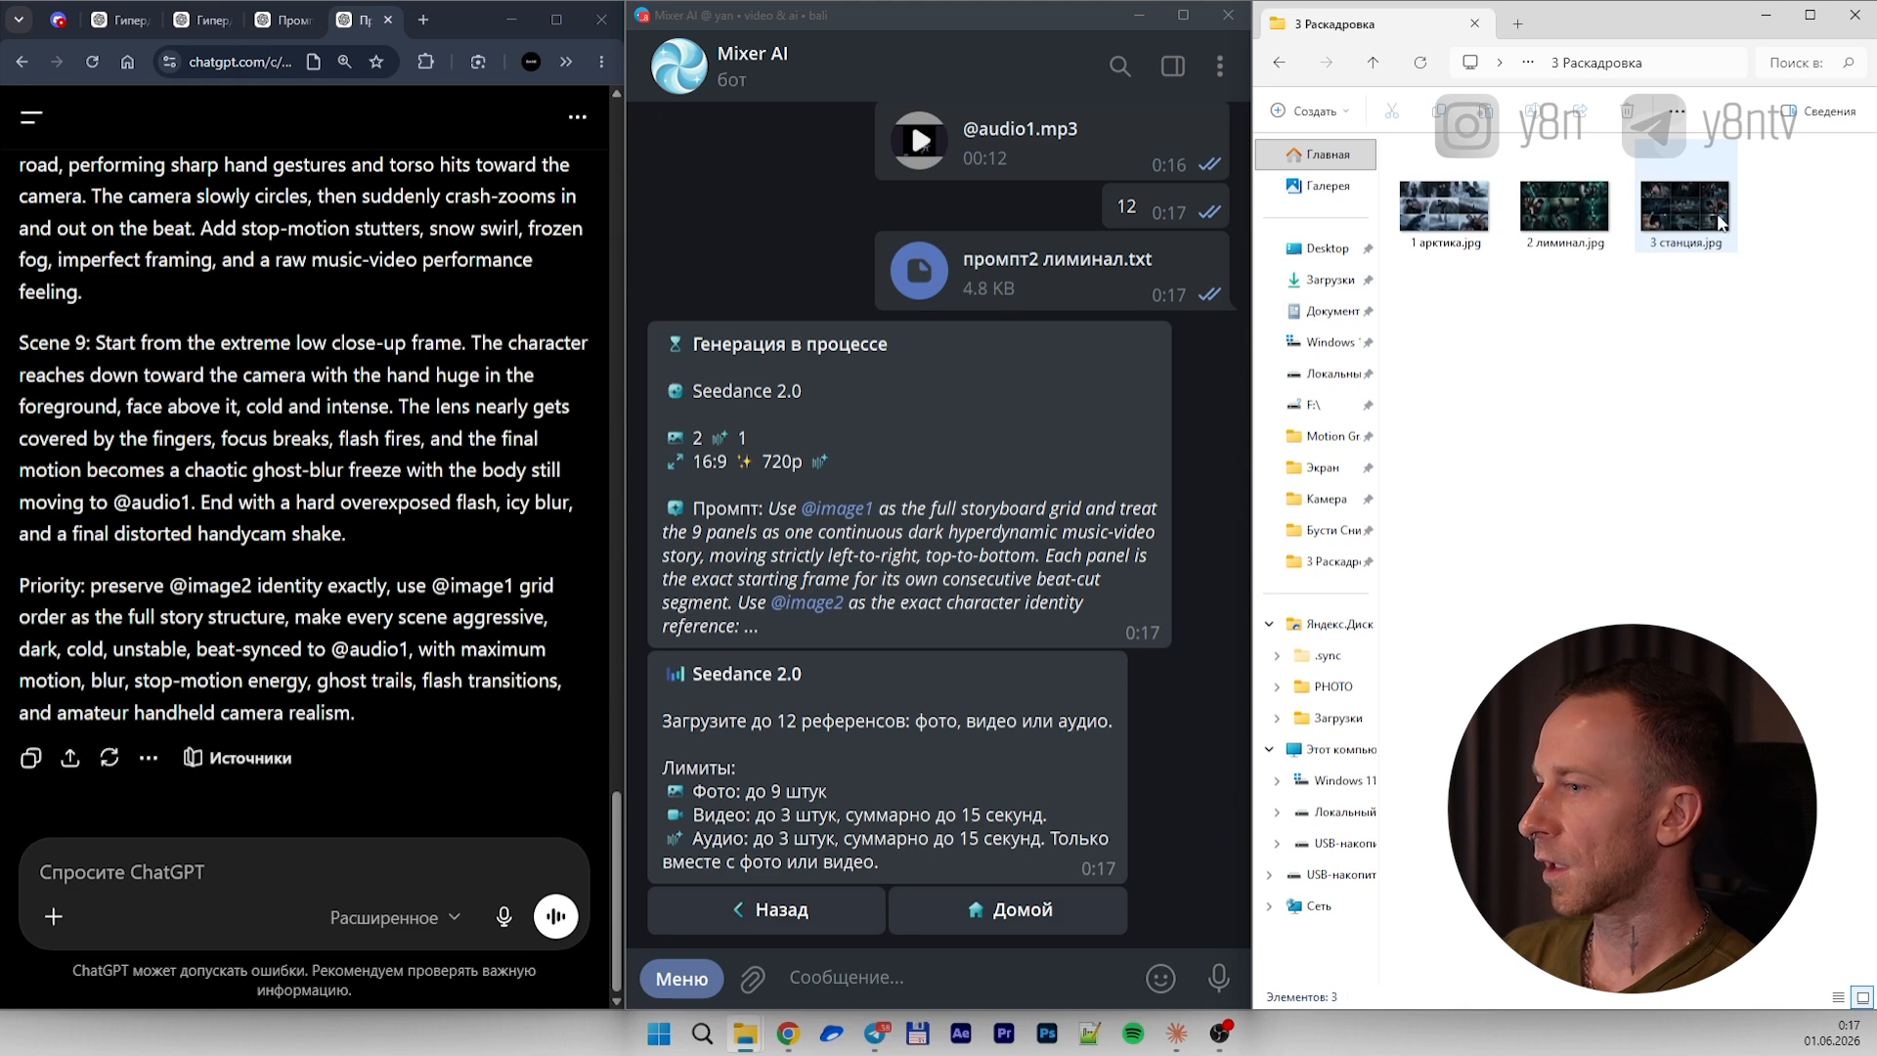
drag(1721, 223, 916, 766)
key(alt+Left)
double_click(1488, 186)
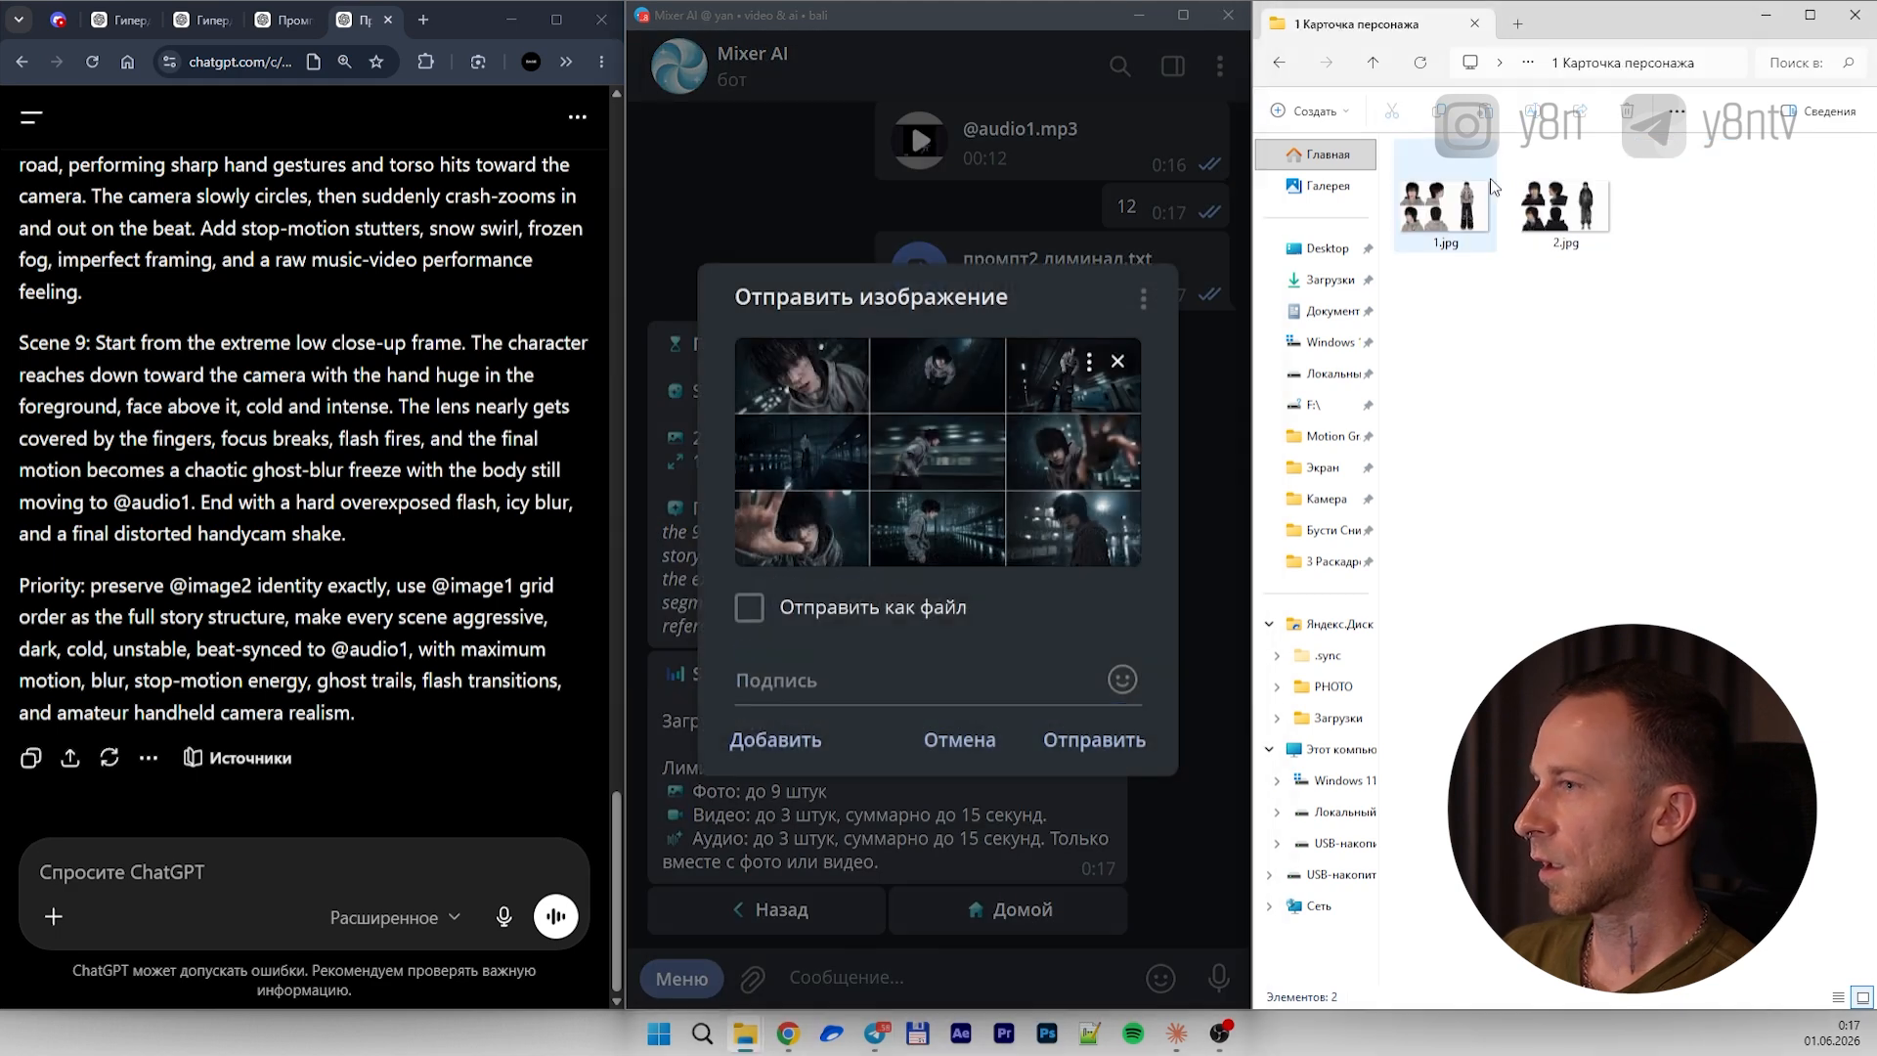
drag(1490, 178, 967, 606)
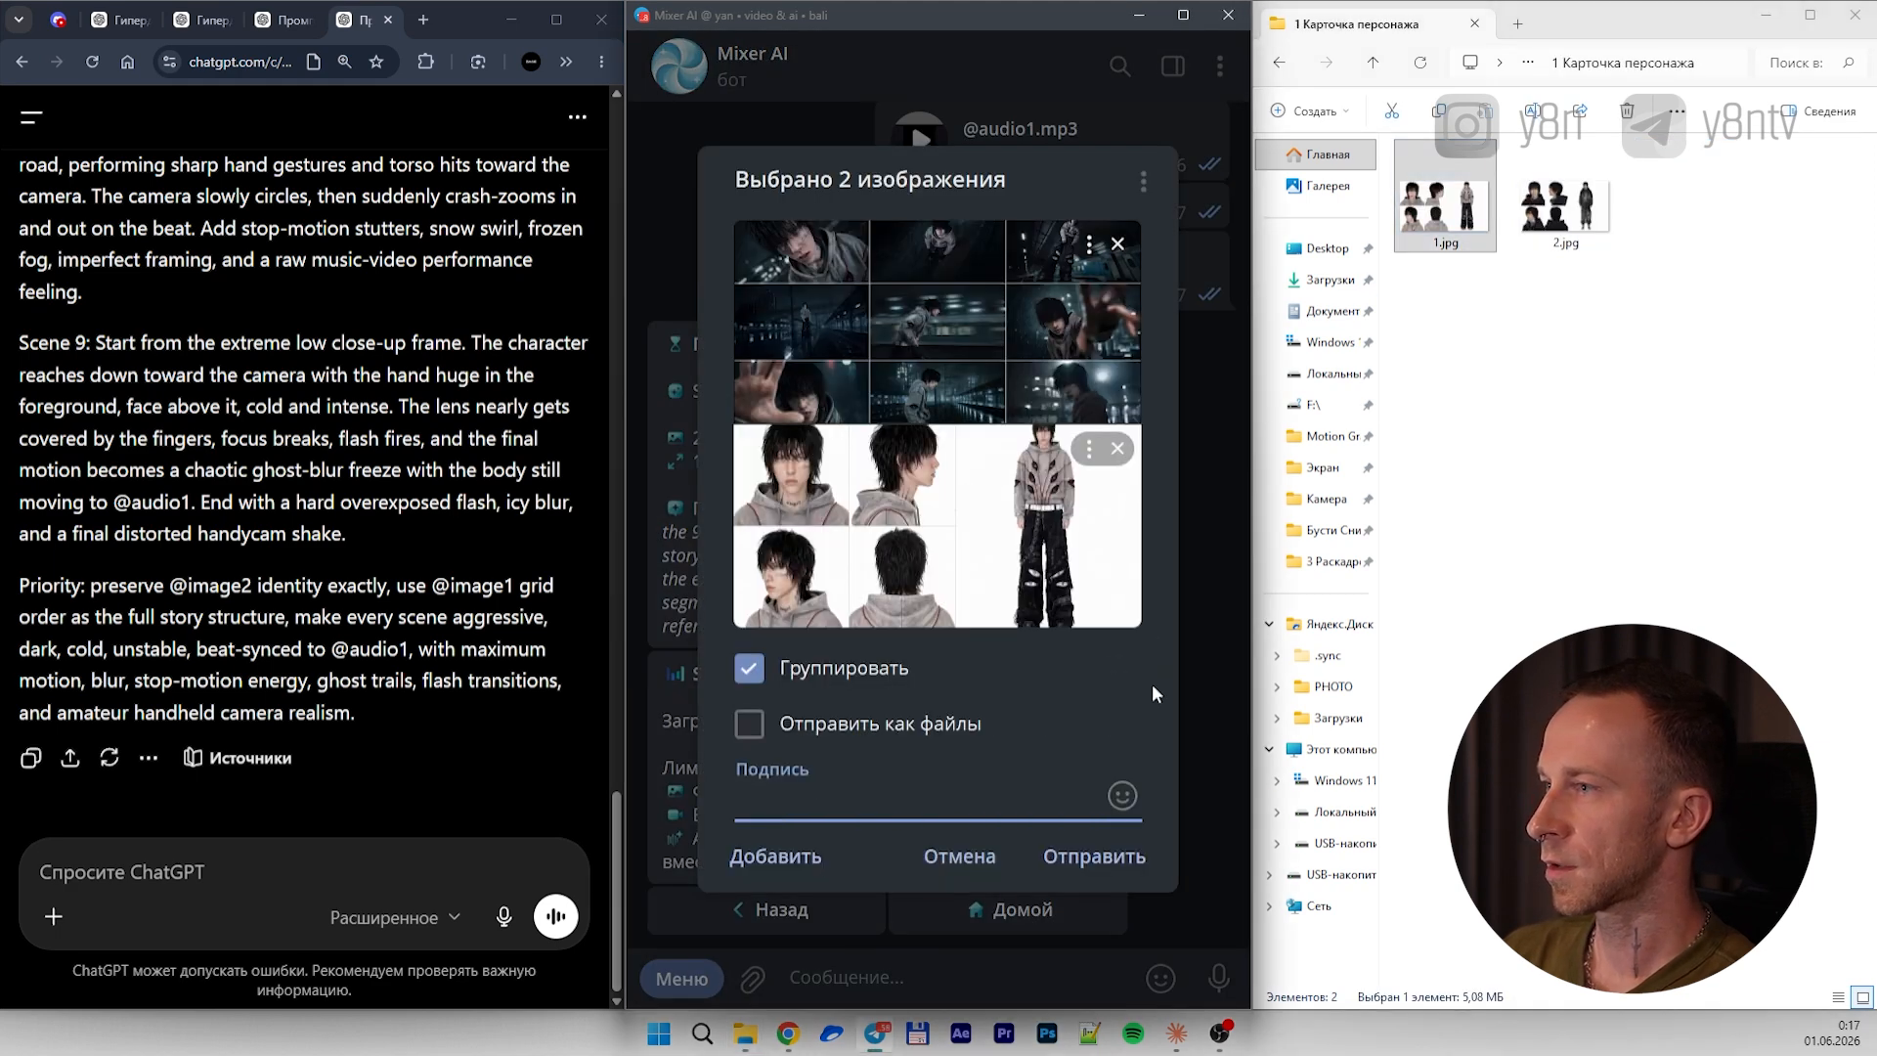
click(1334, 530)
drag(1454, 340, 997, 575)
click(1065, 802)
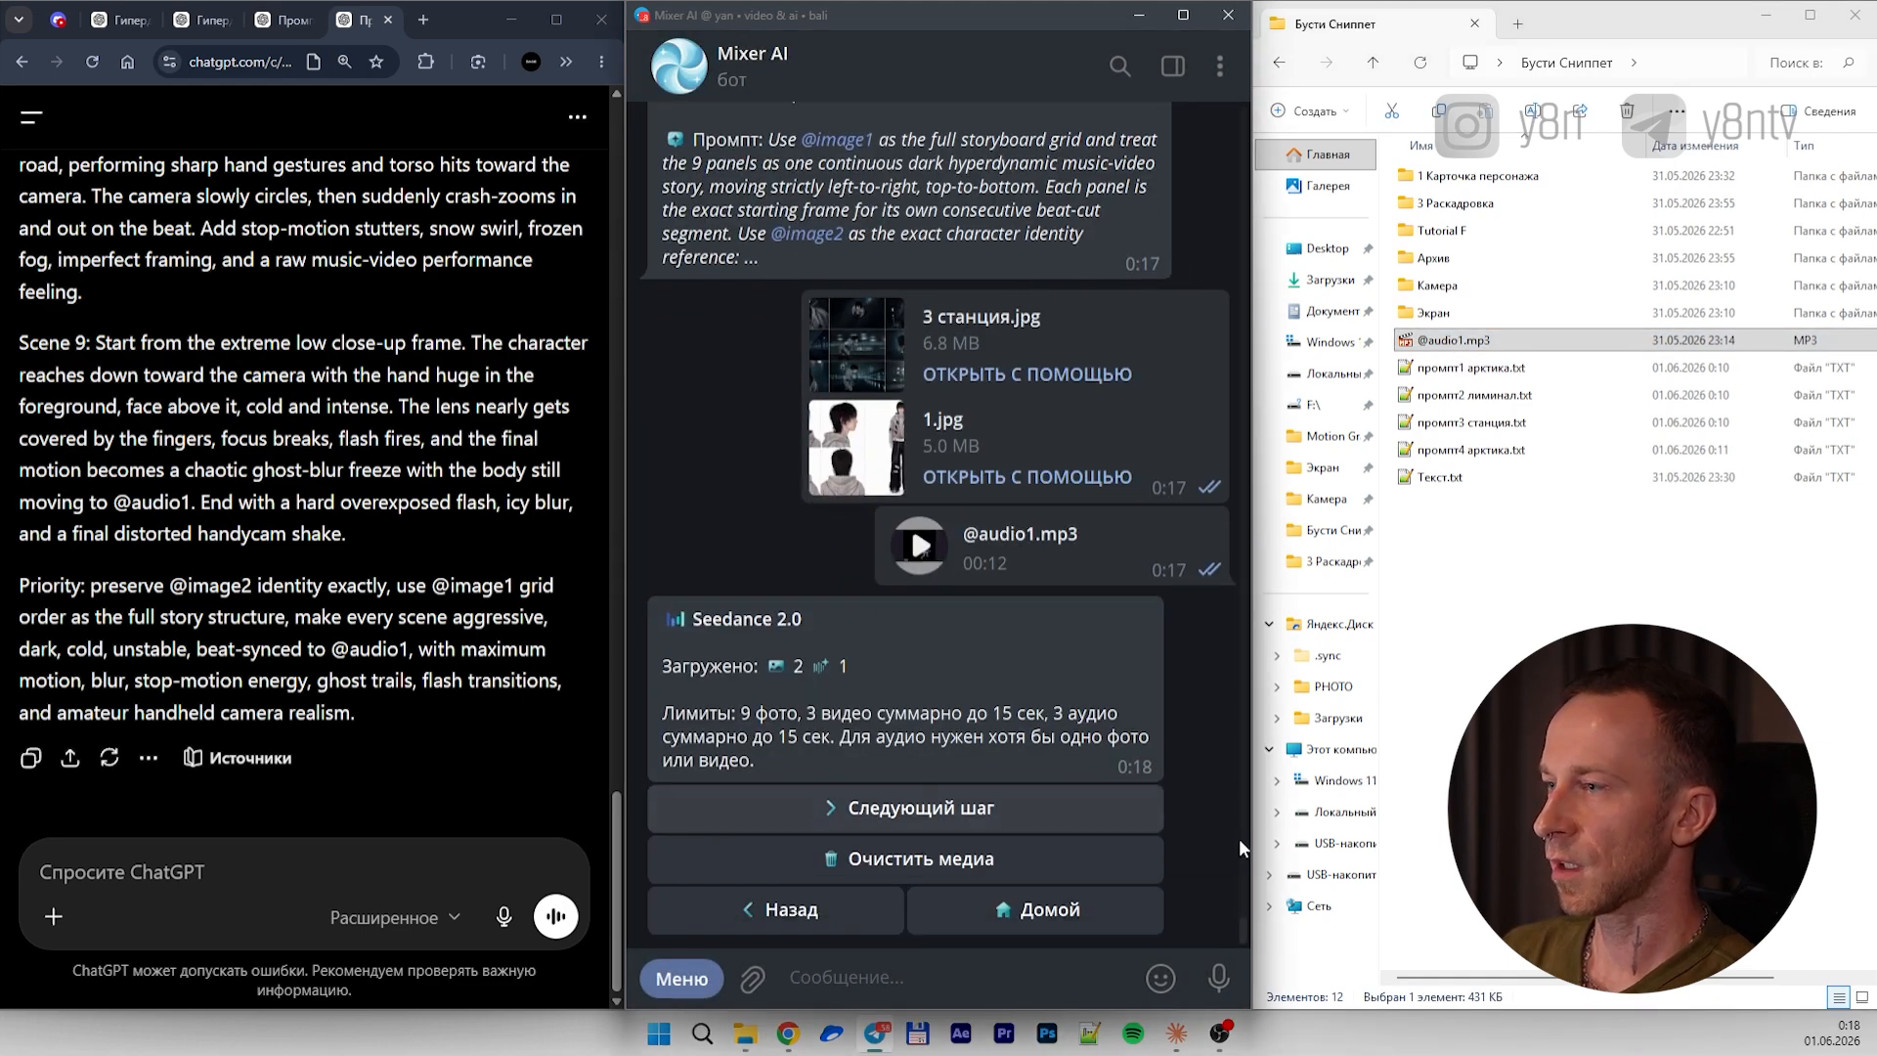
click(1007, 811)
text(12)
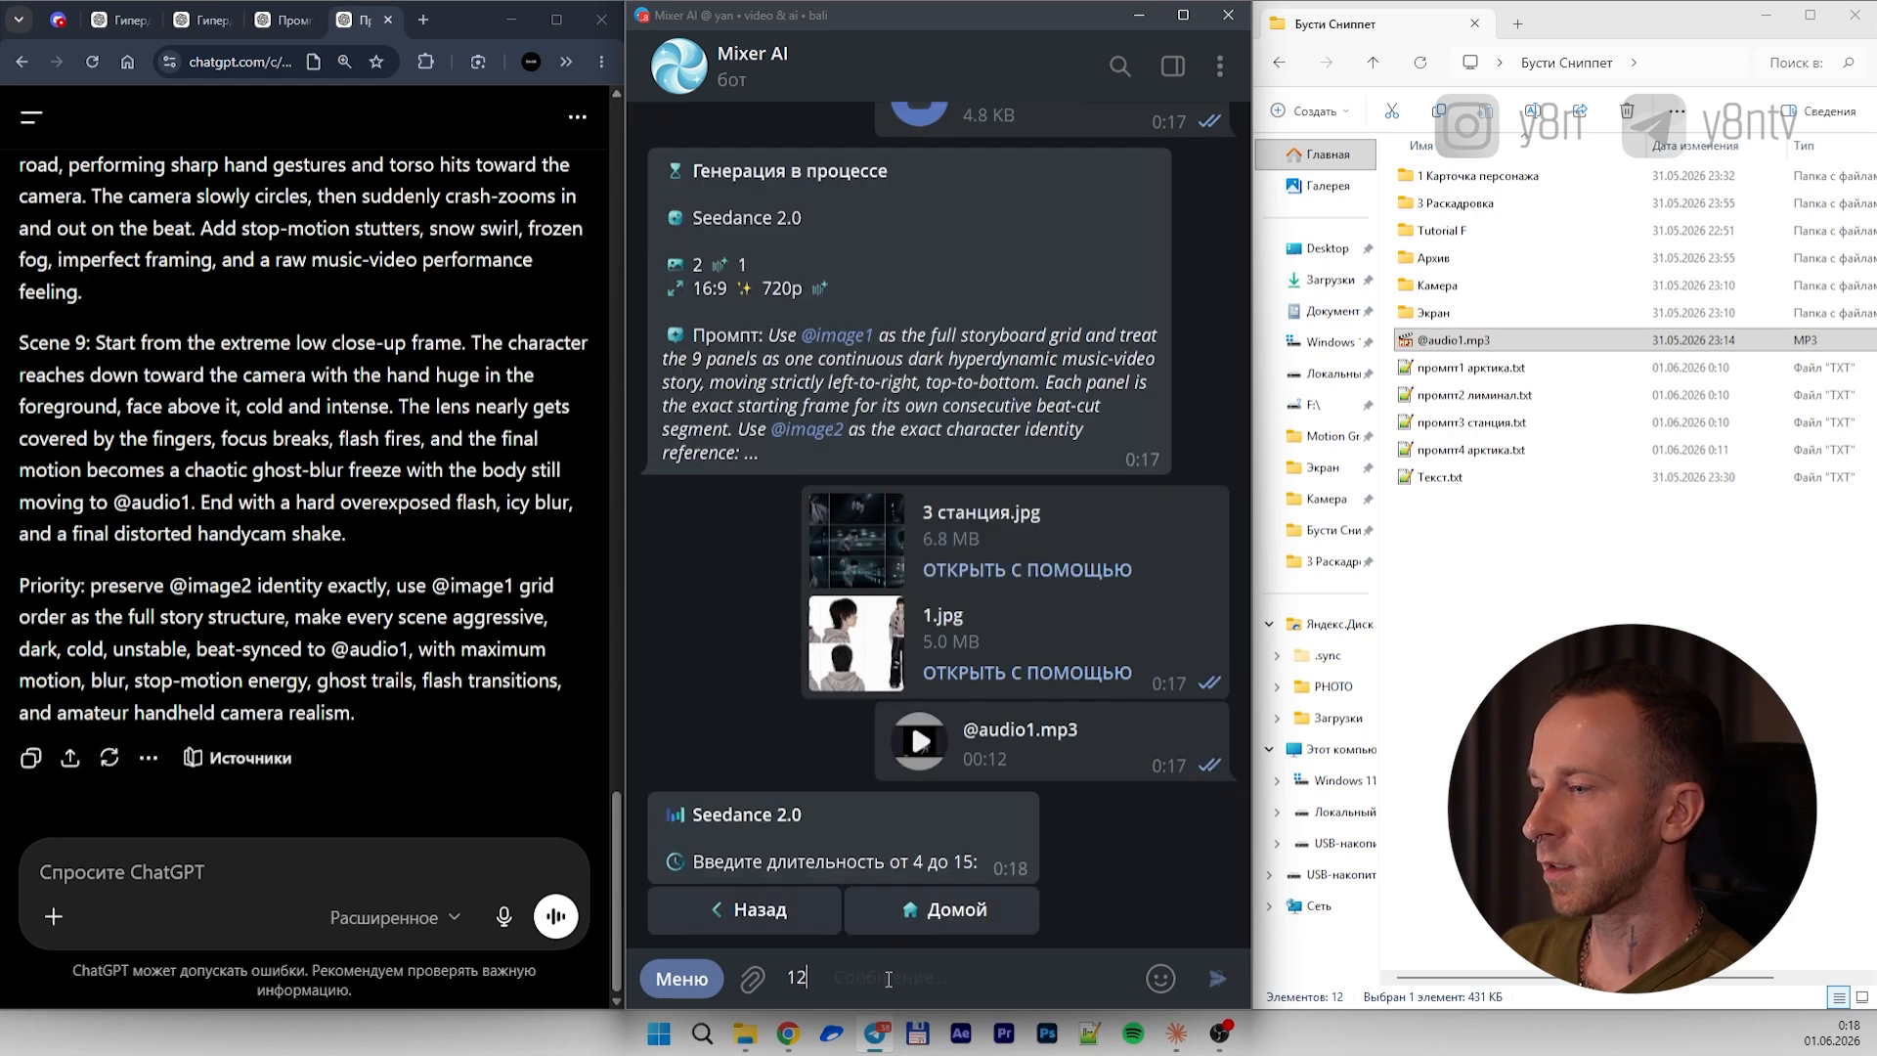
key(Return)
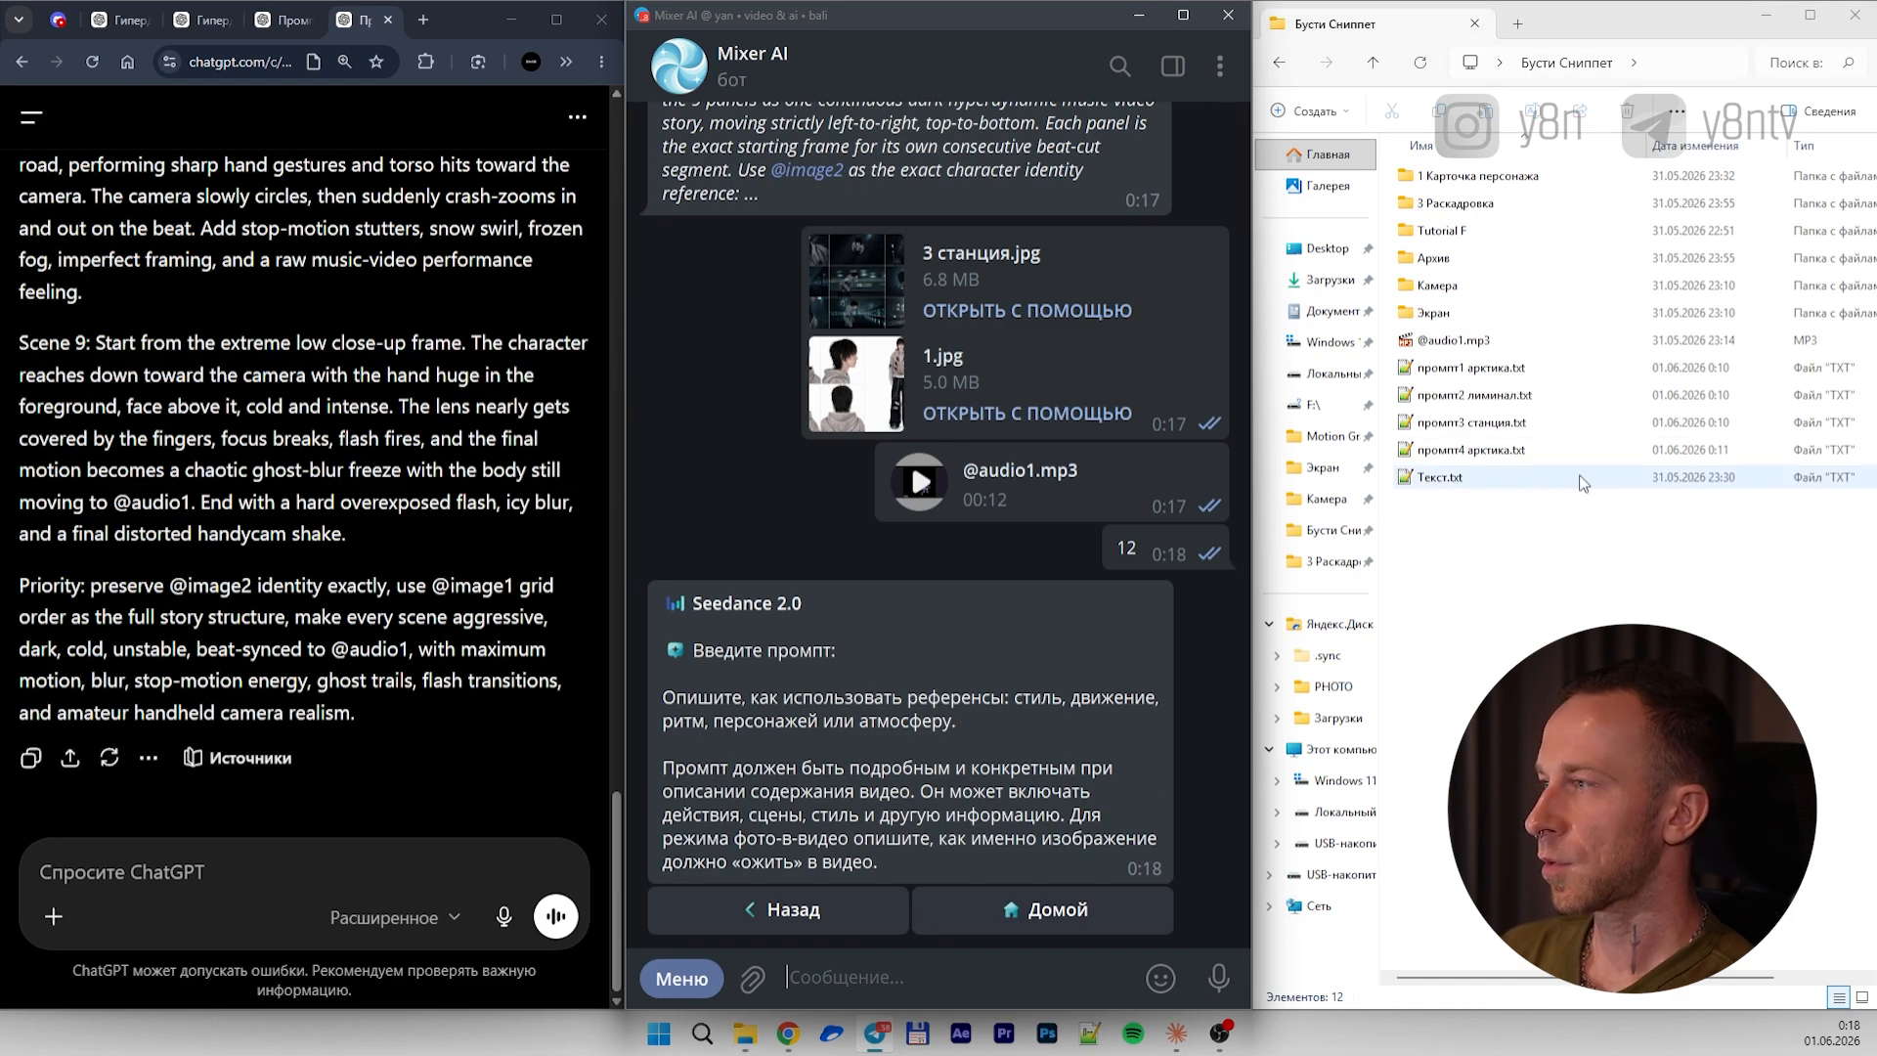
Submit промпт3 станция.txt as the prompt file and launch the station video generation
drag(1478, 422, 904, 733)
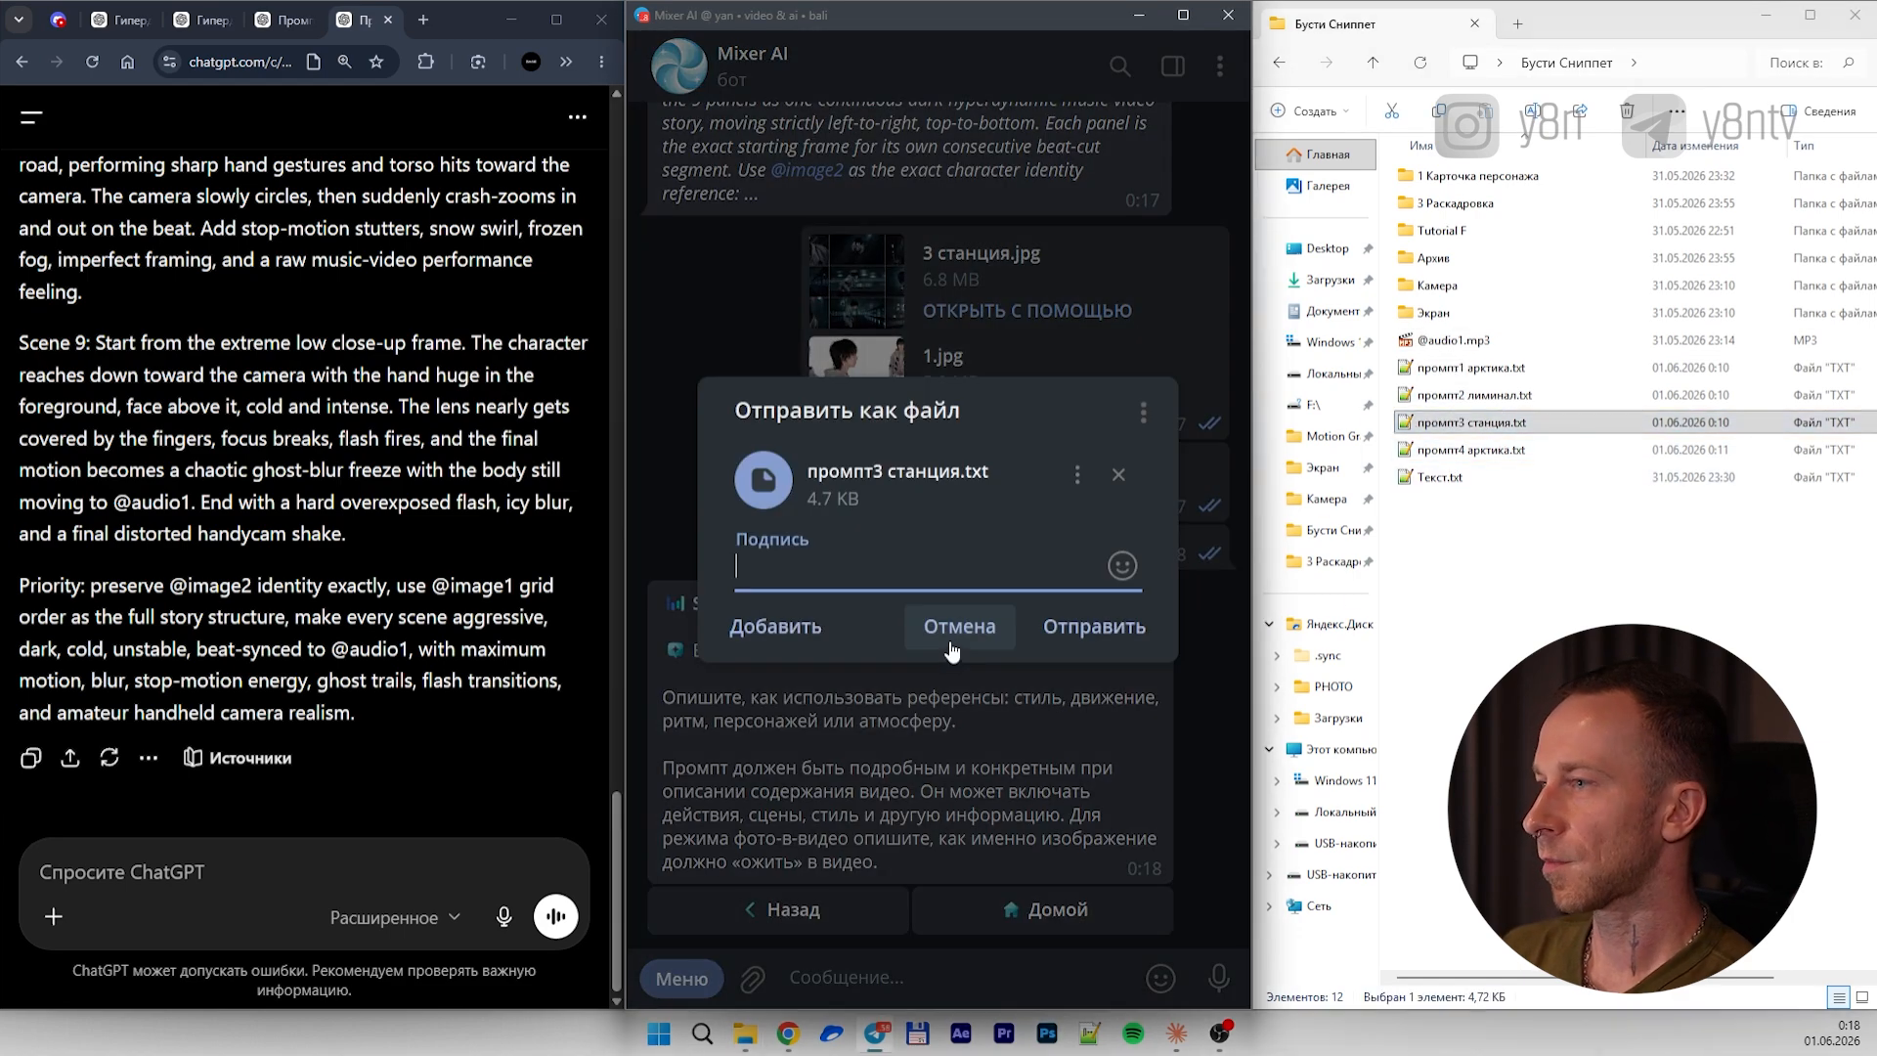
click(1068, 626)
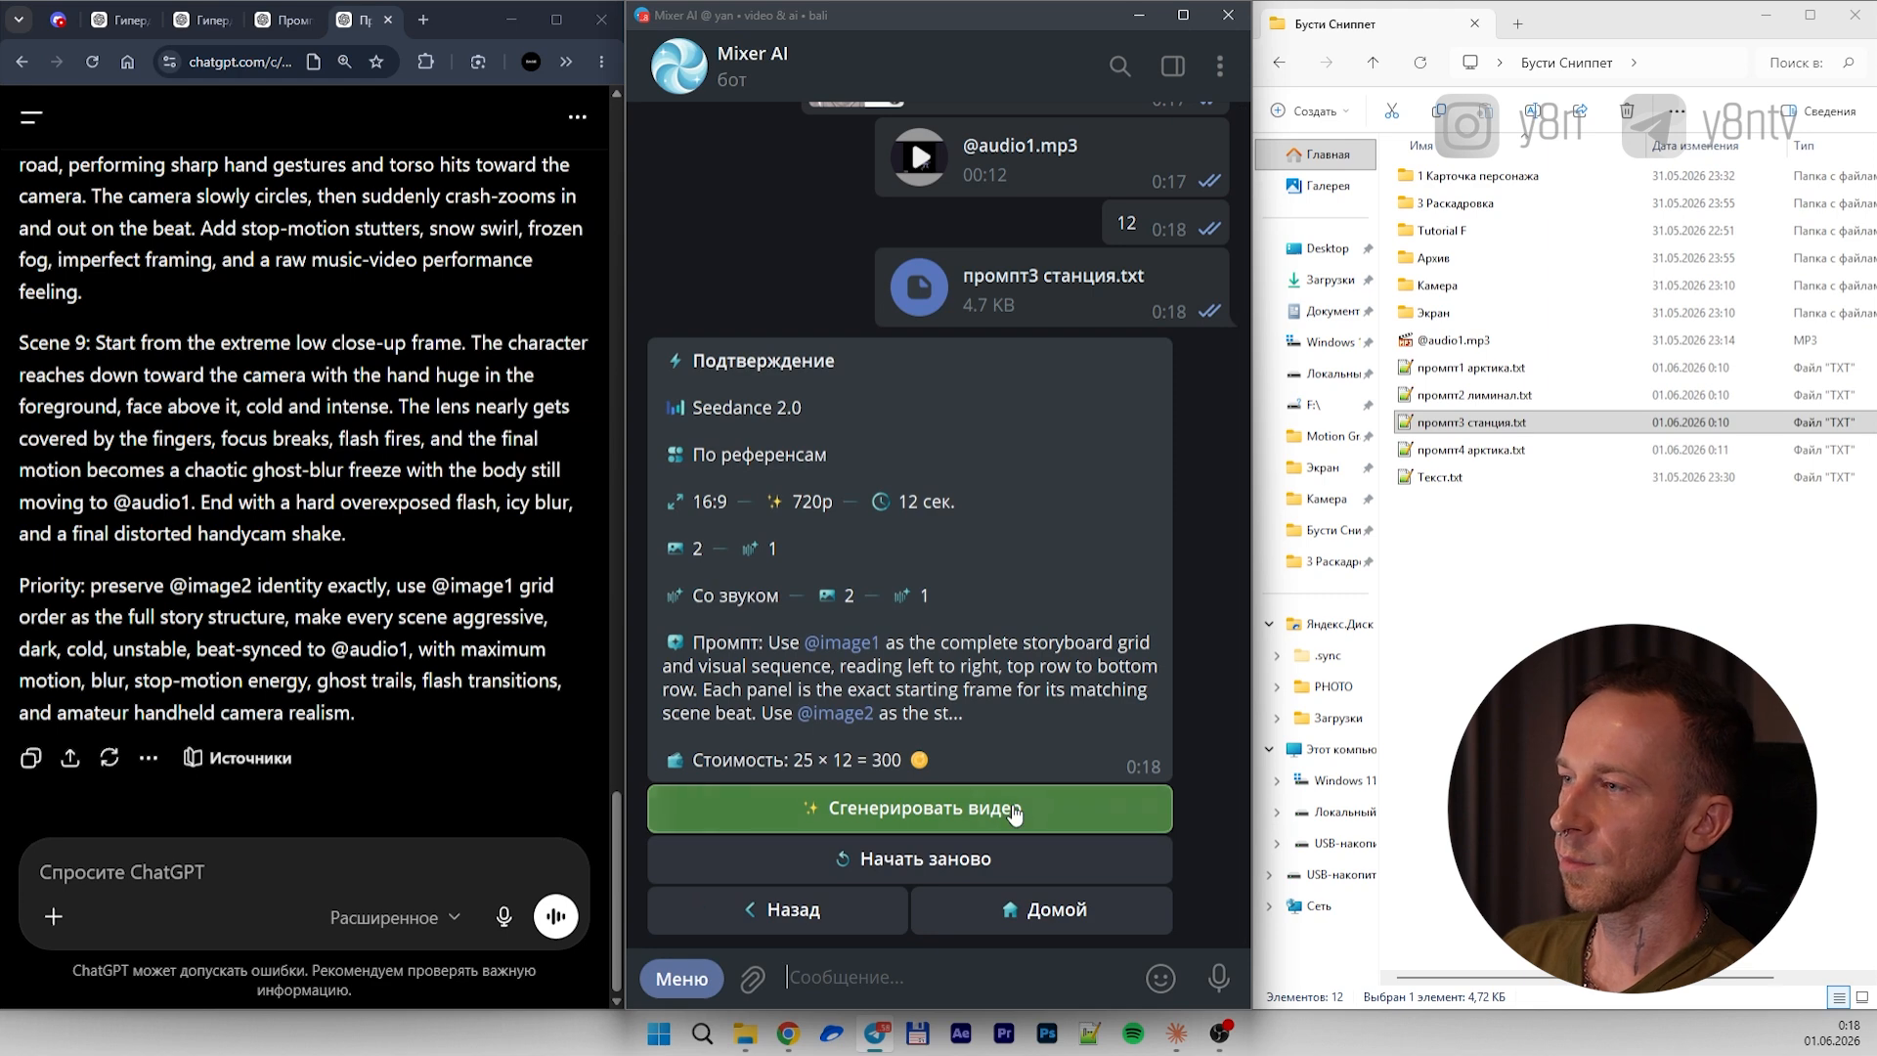
click(938, 808)
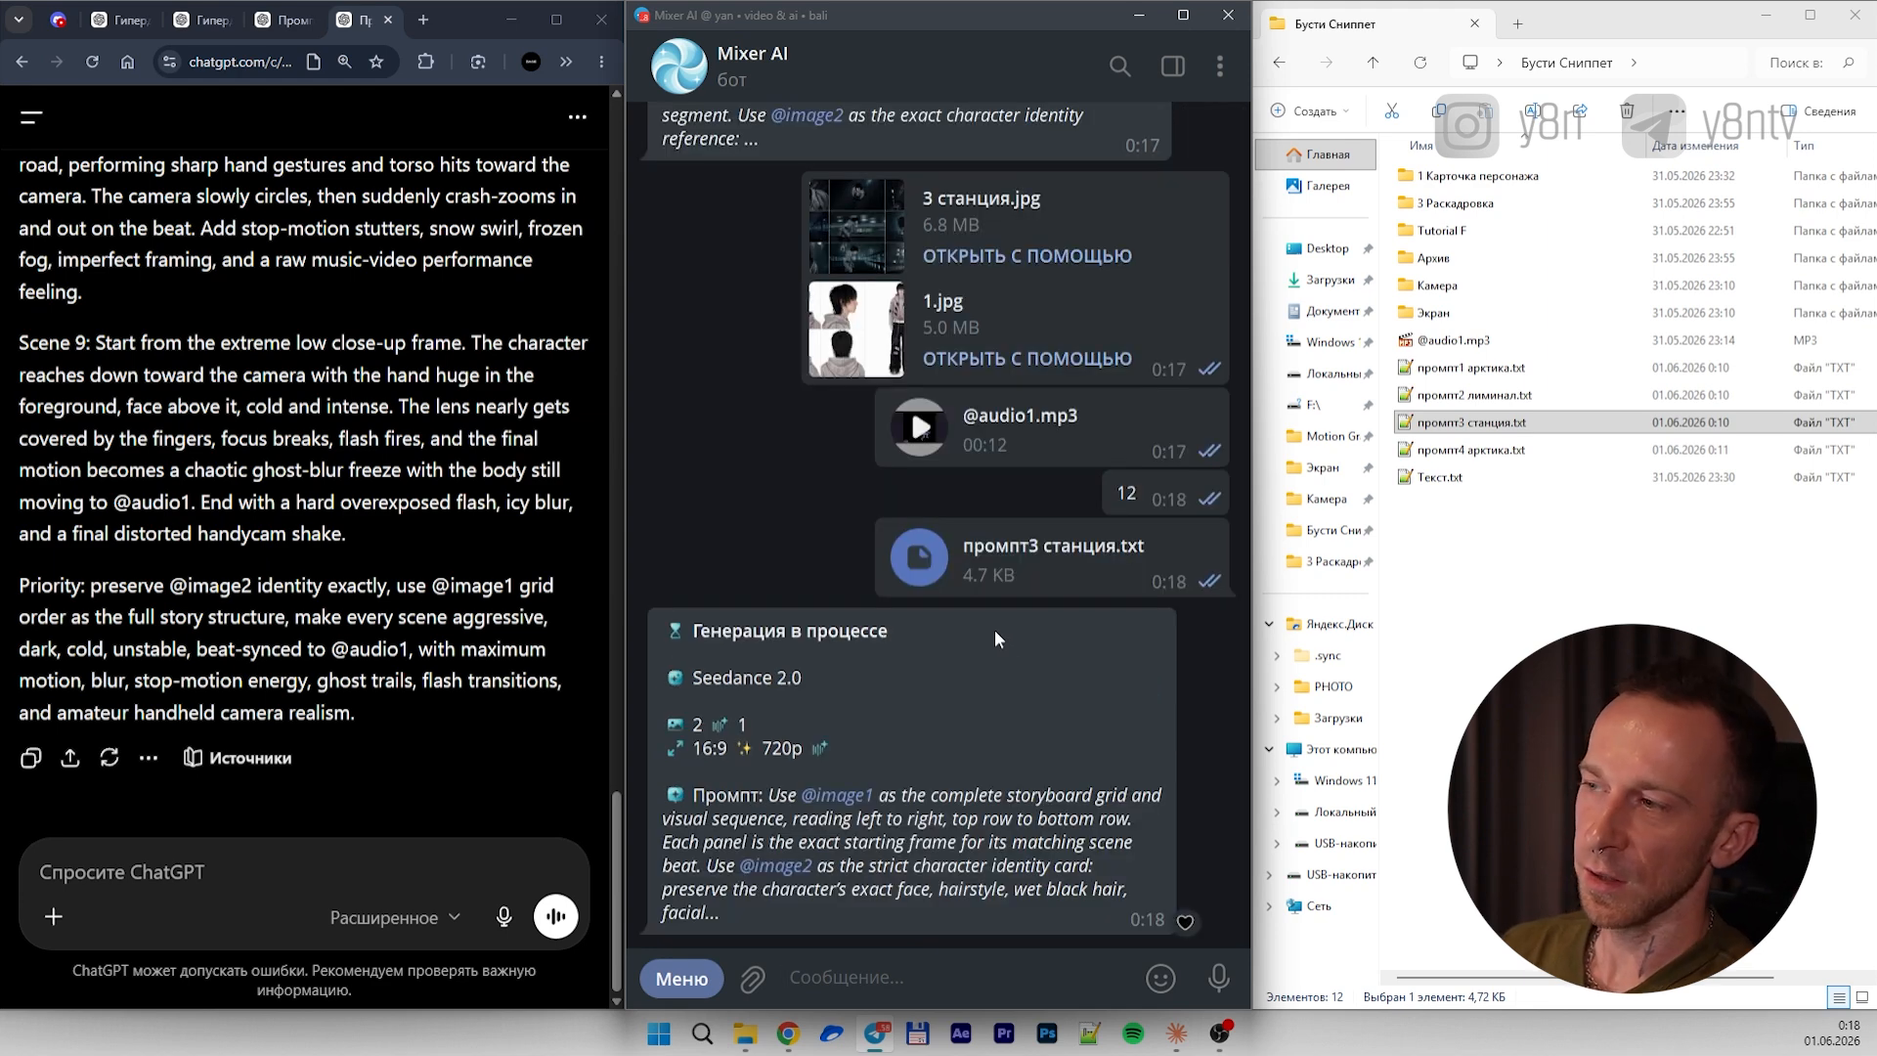
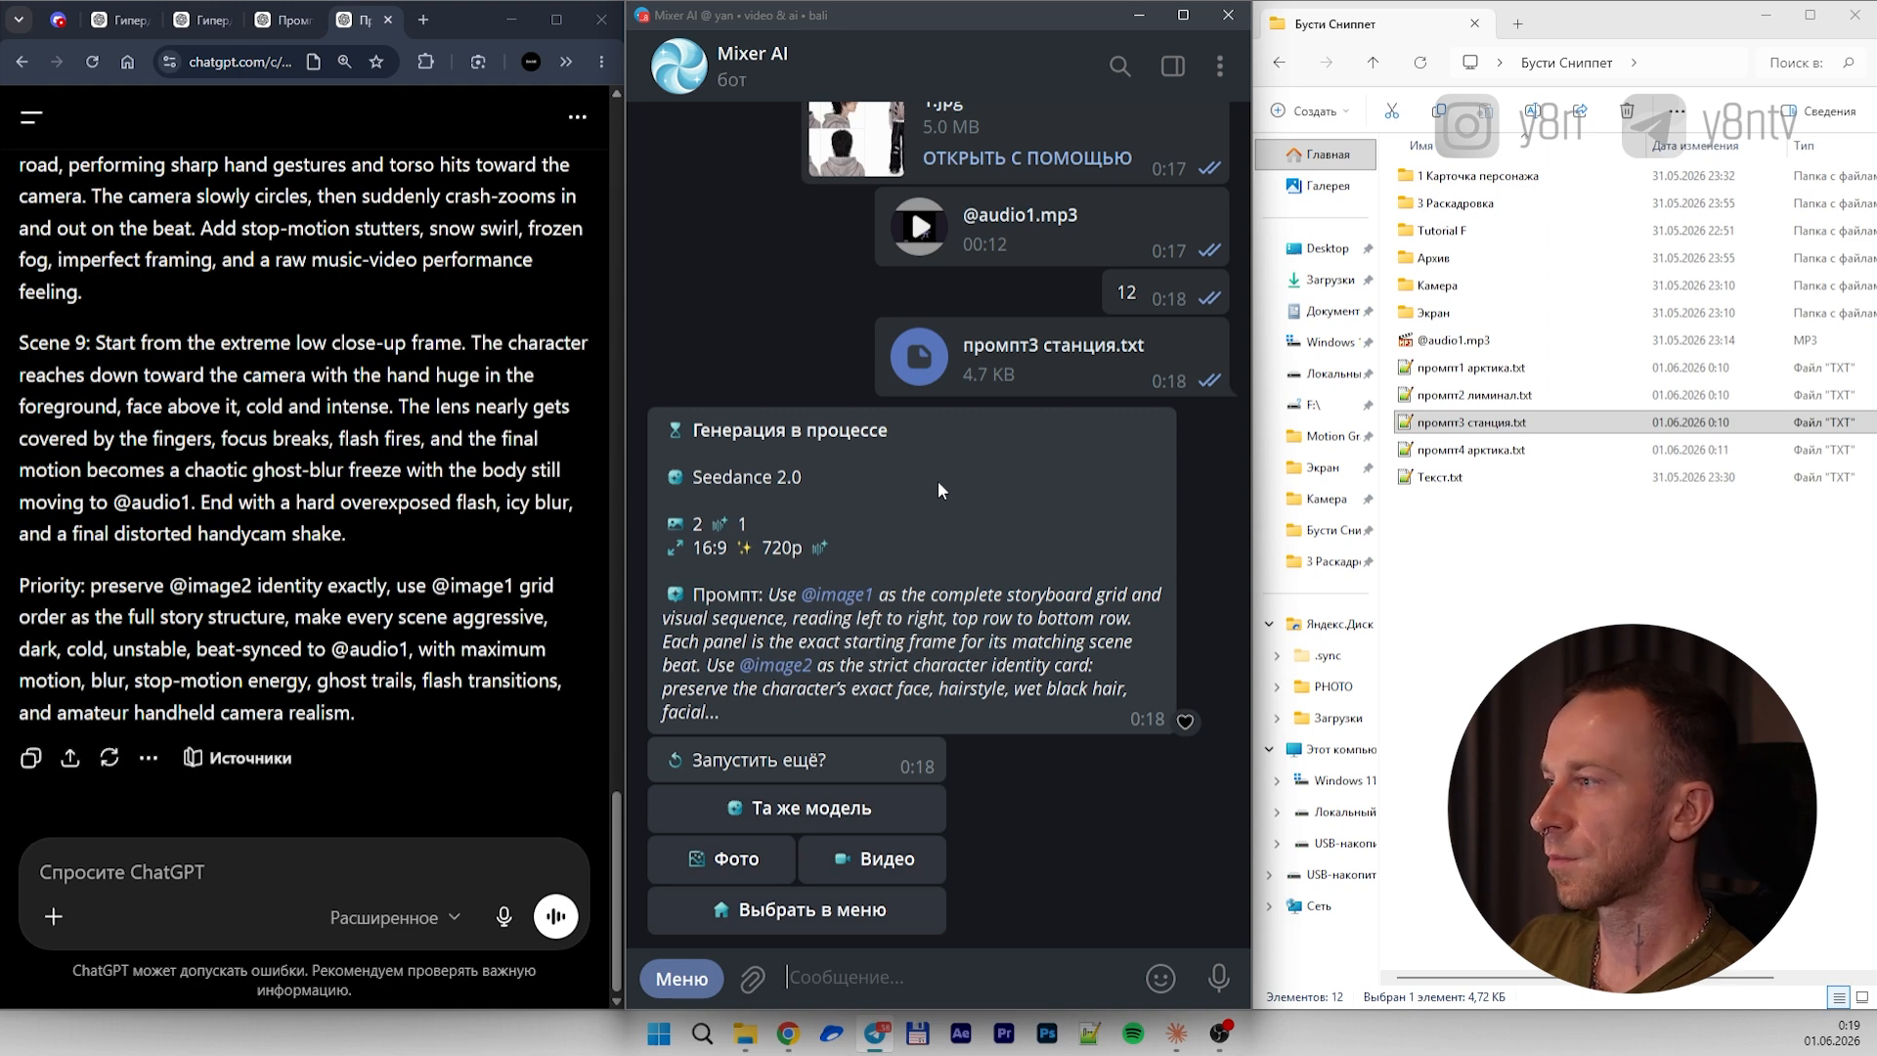
Create a folder named 4 Генерации видео in the Бусти Сниппет project folder
click(1503, 589)
key(ctrl+shift+n)
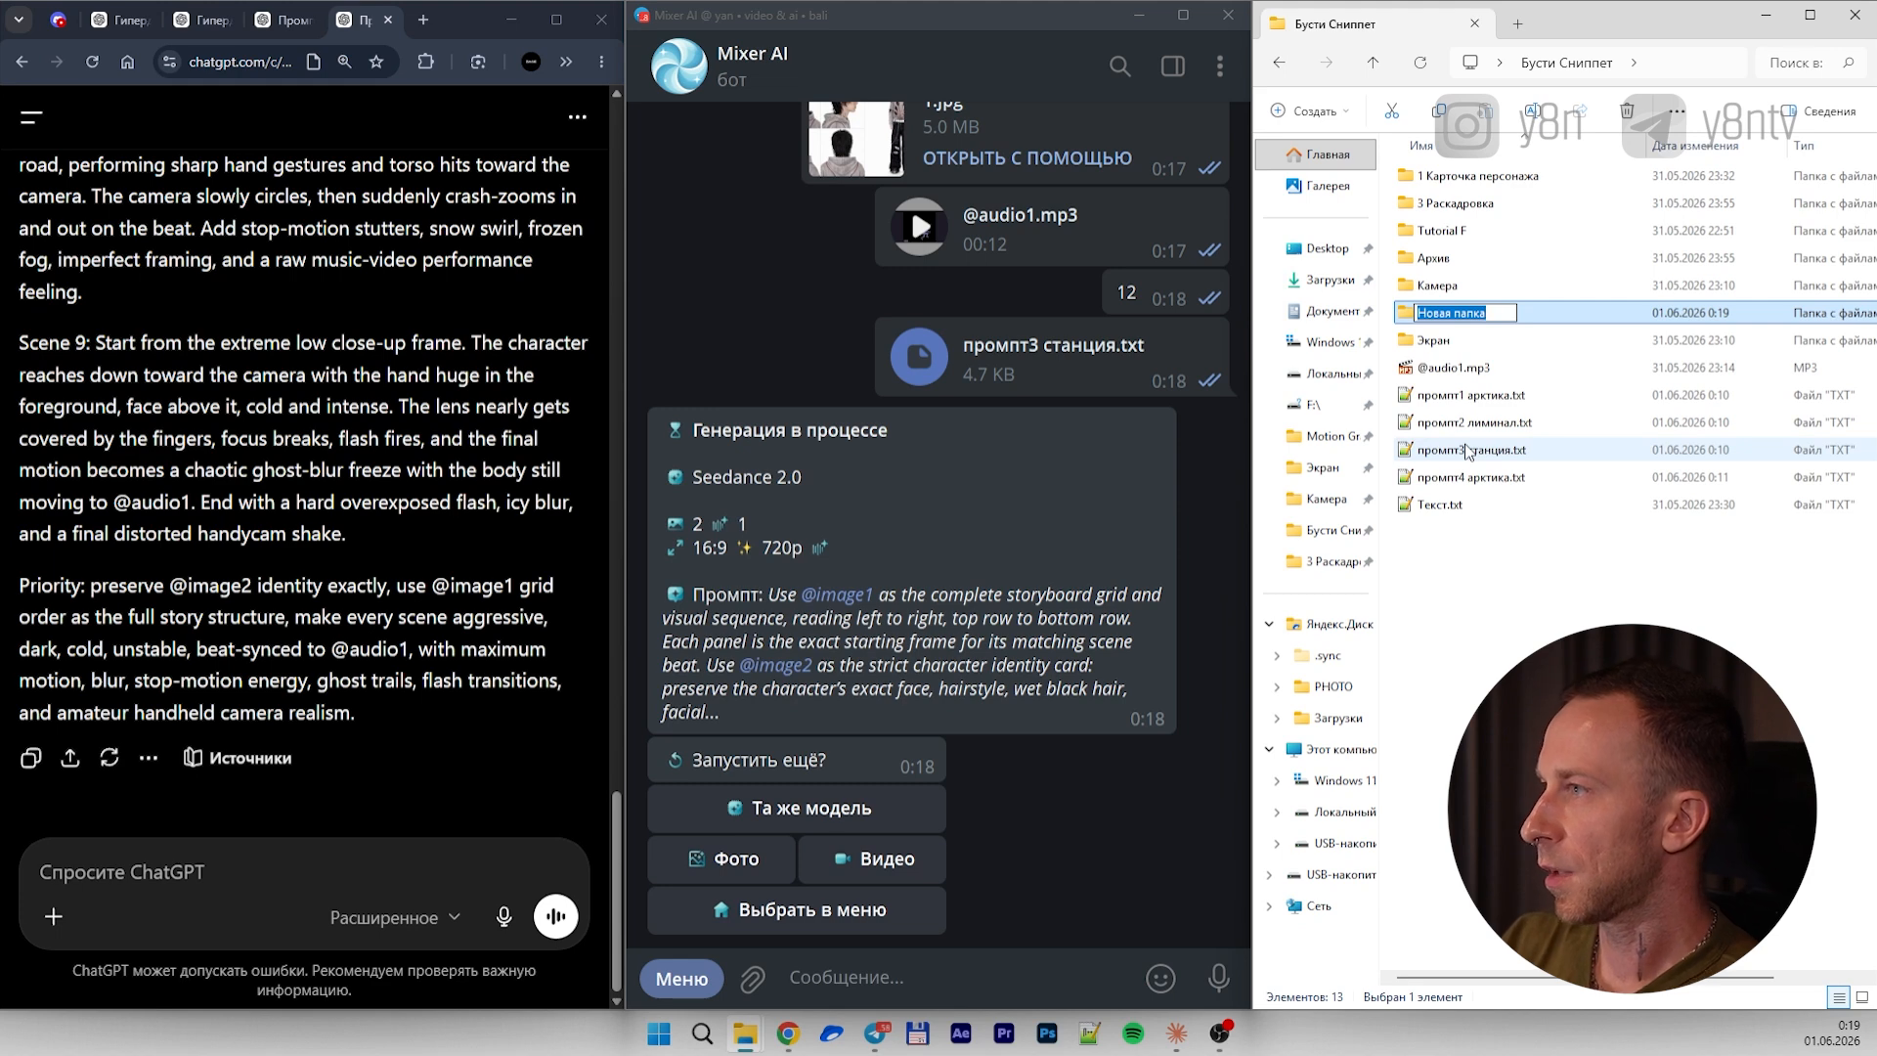
text(4 Генера)
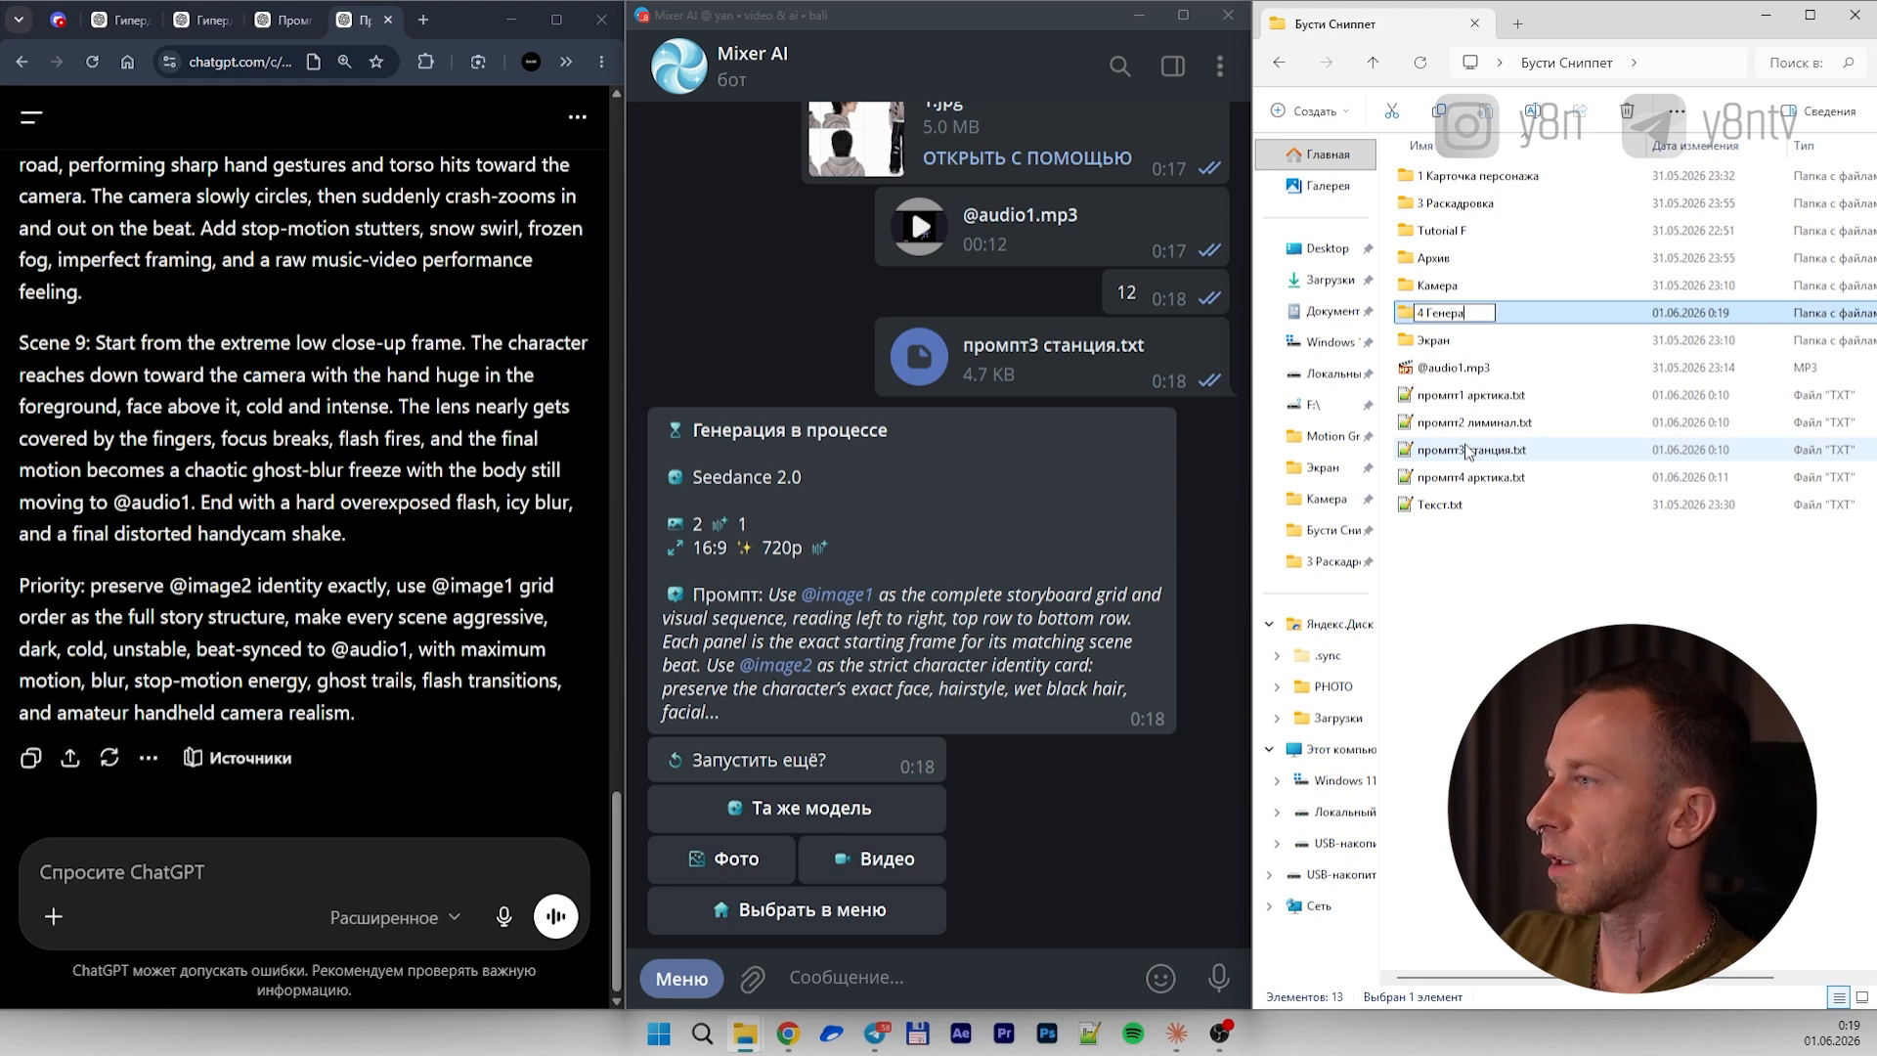
text(ции видео)
key(Return)
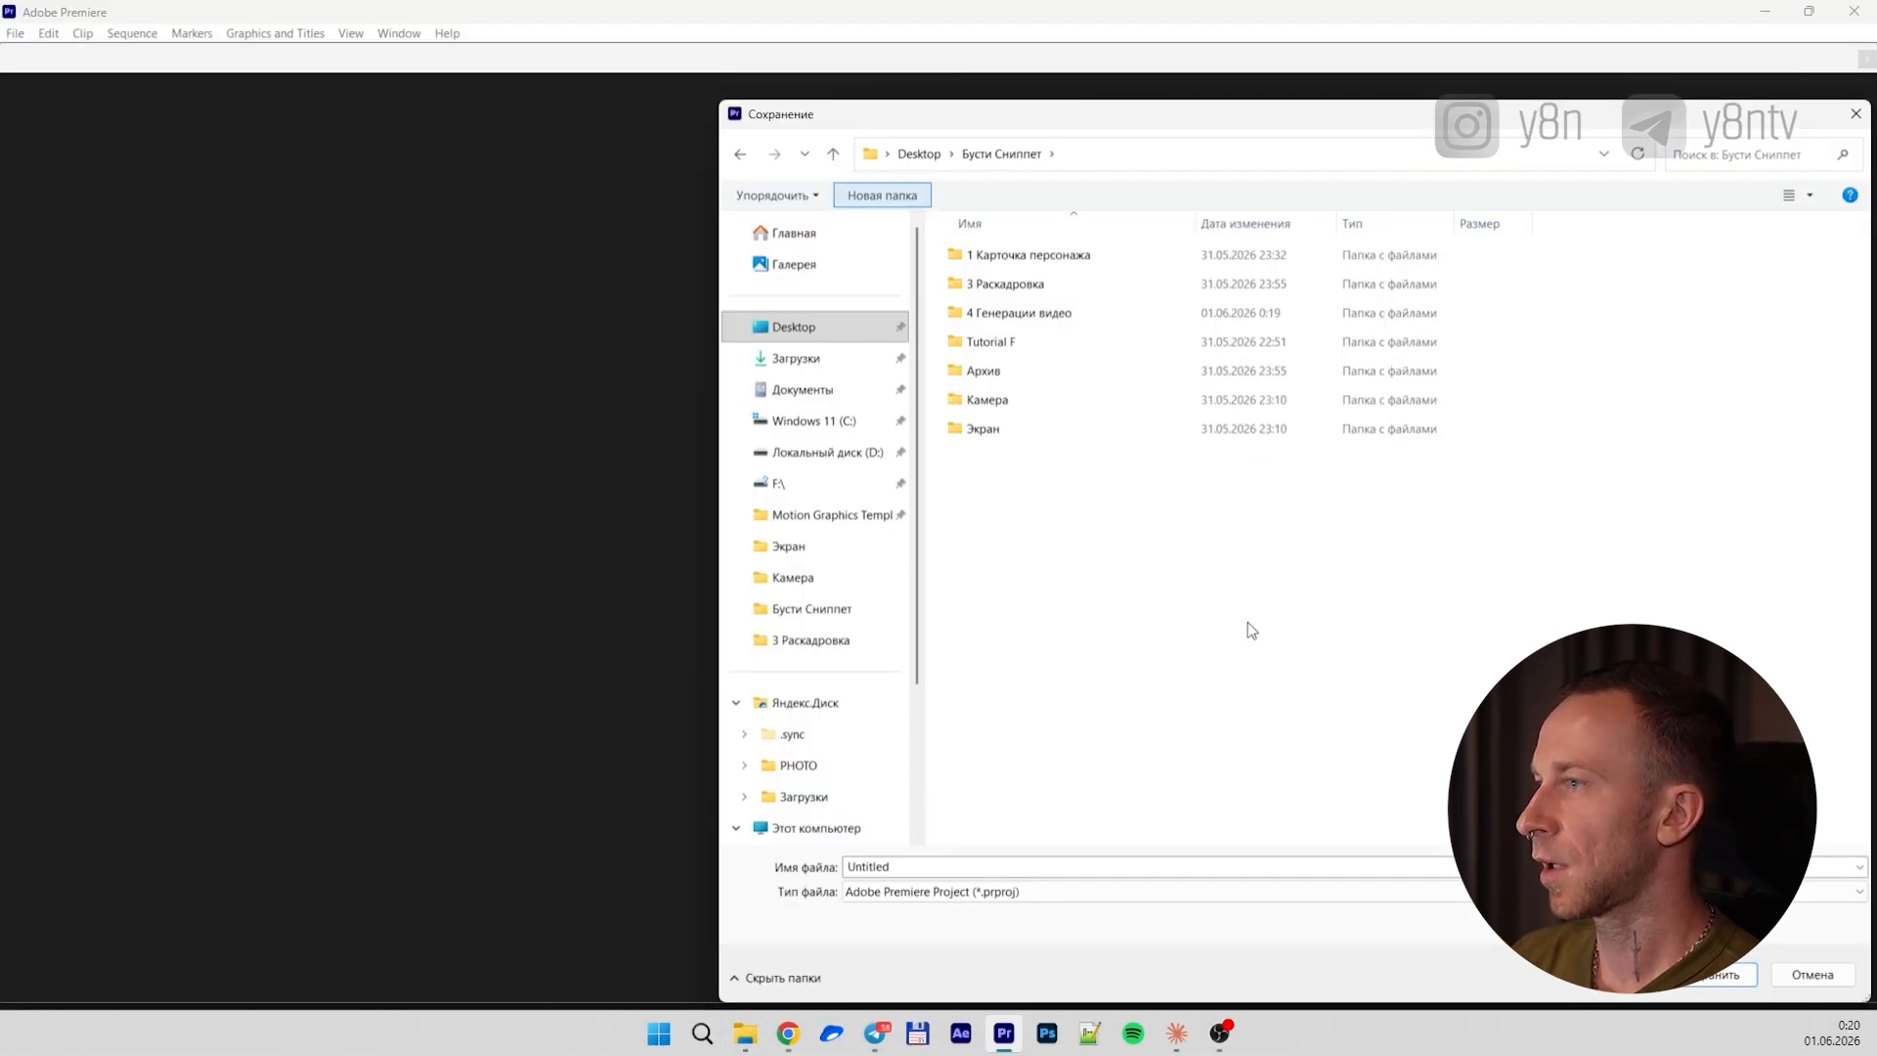
Create the Premiere project Сниппет Kai Angel in a new folder named 5 Монтаж видео inside Бусти Сниппет
key(ctrl+shift+n)
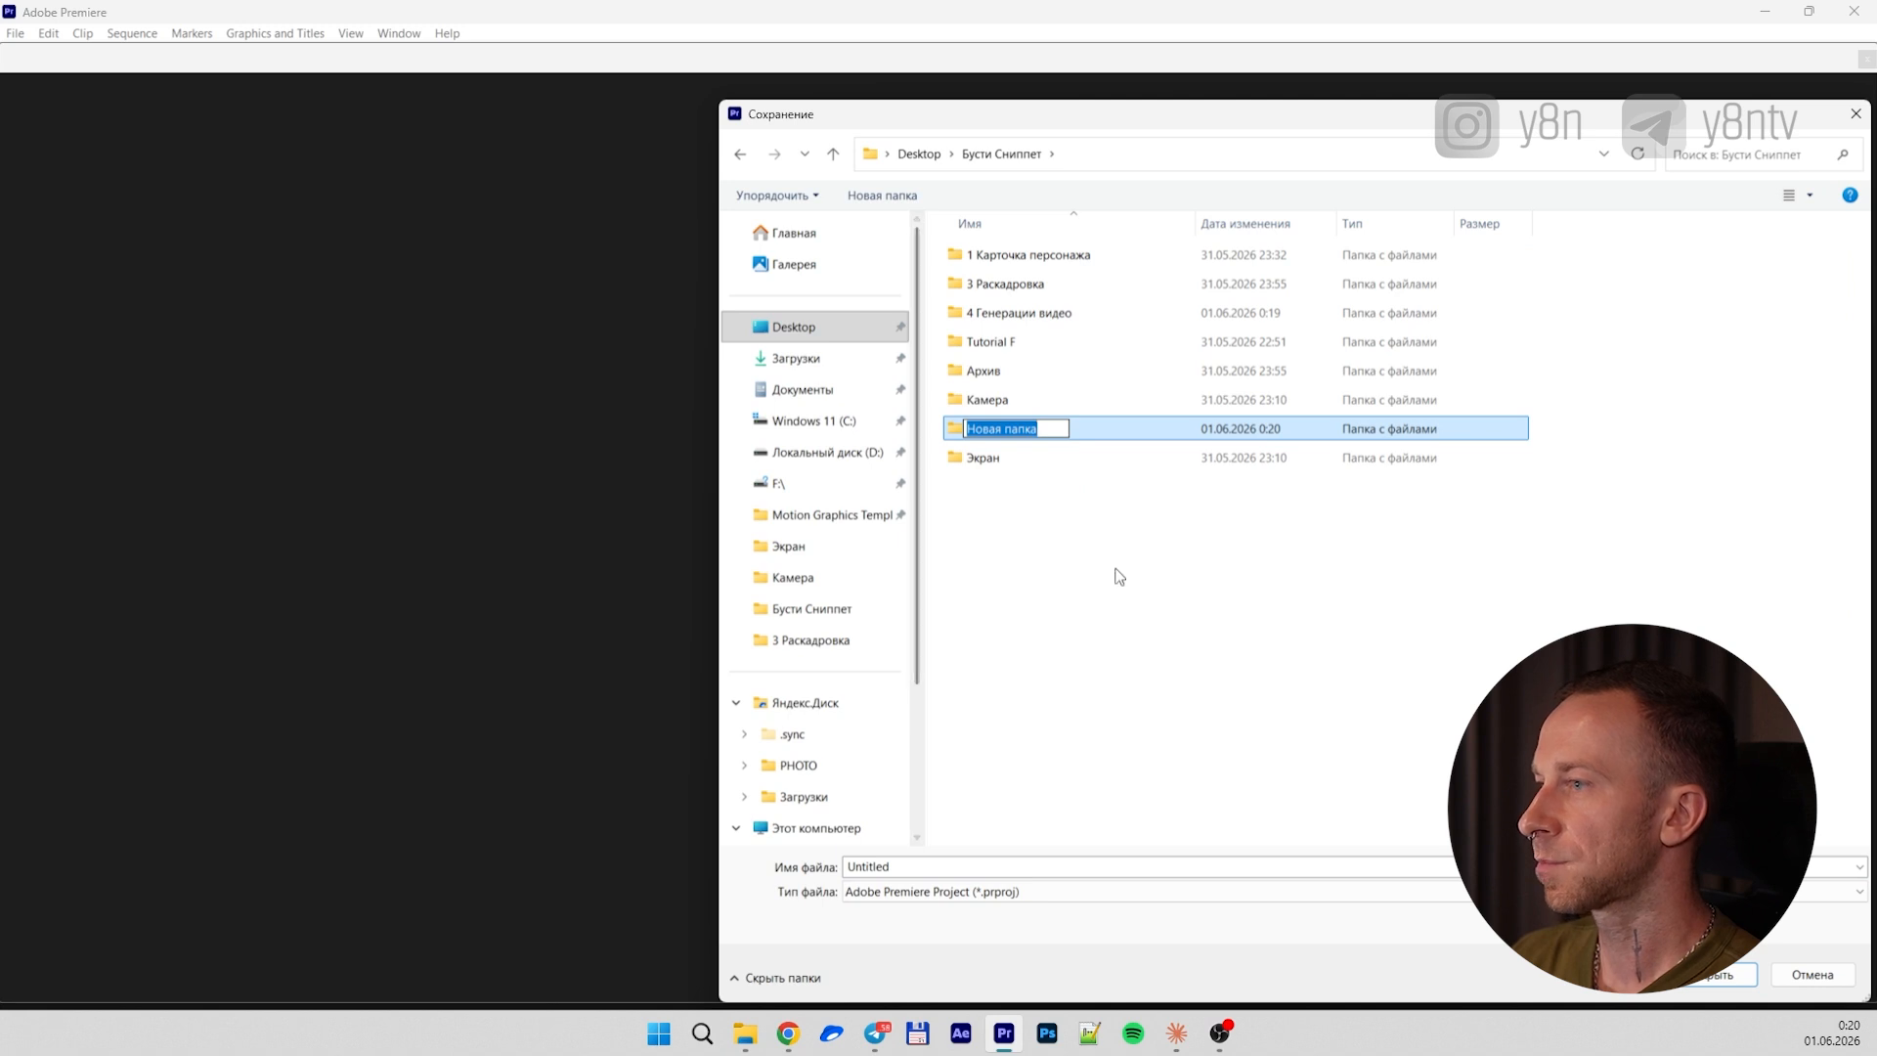
text(5 Монтаж виде)
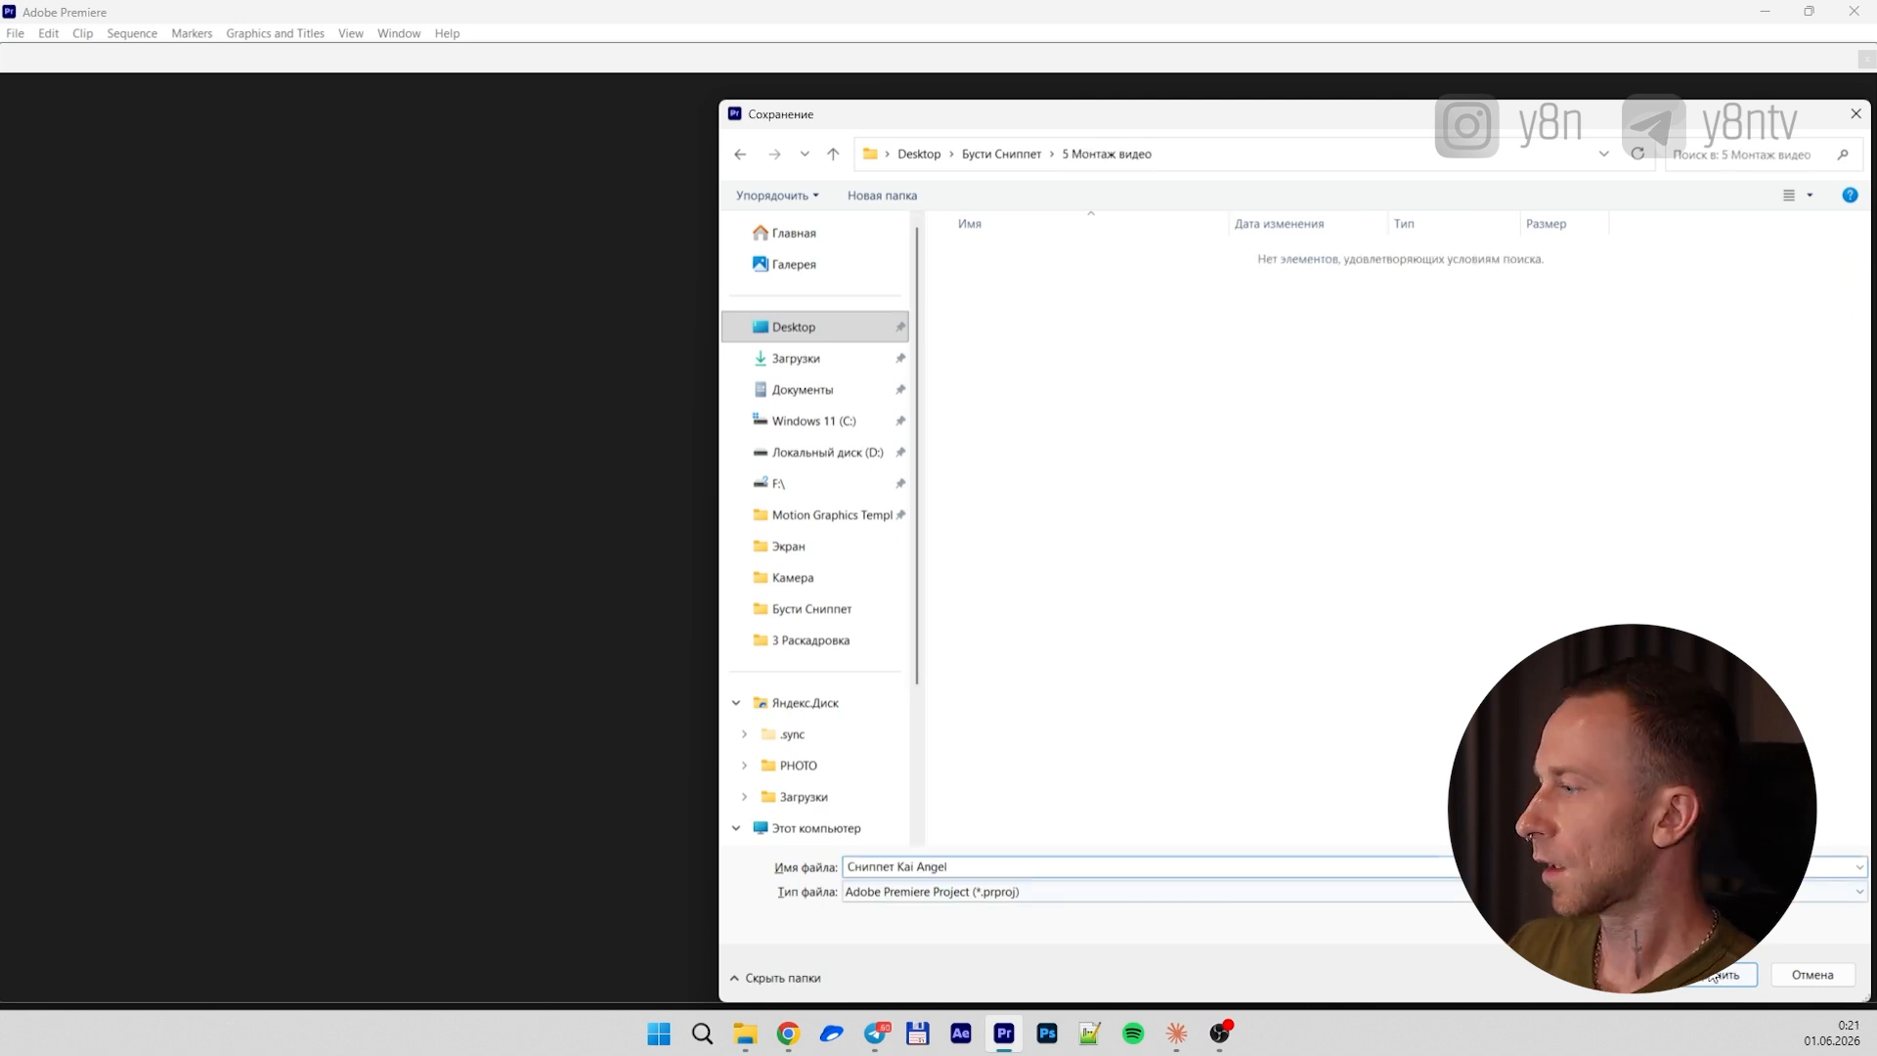
key(Return)
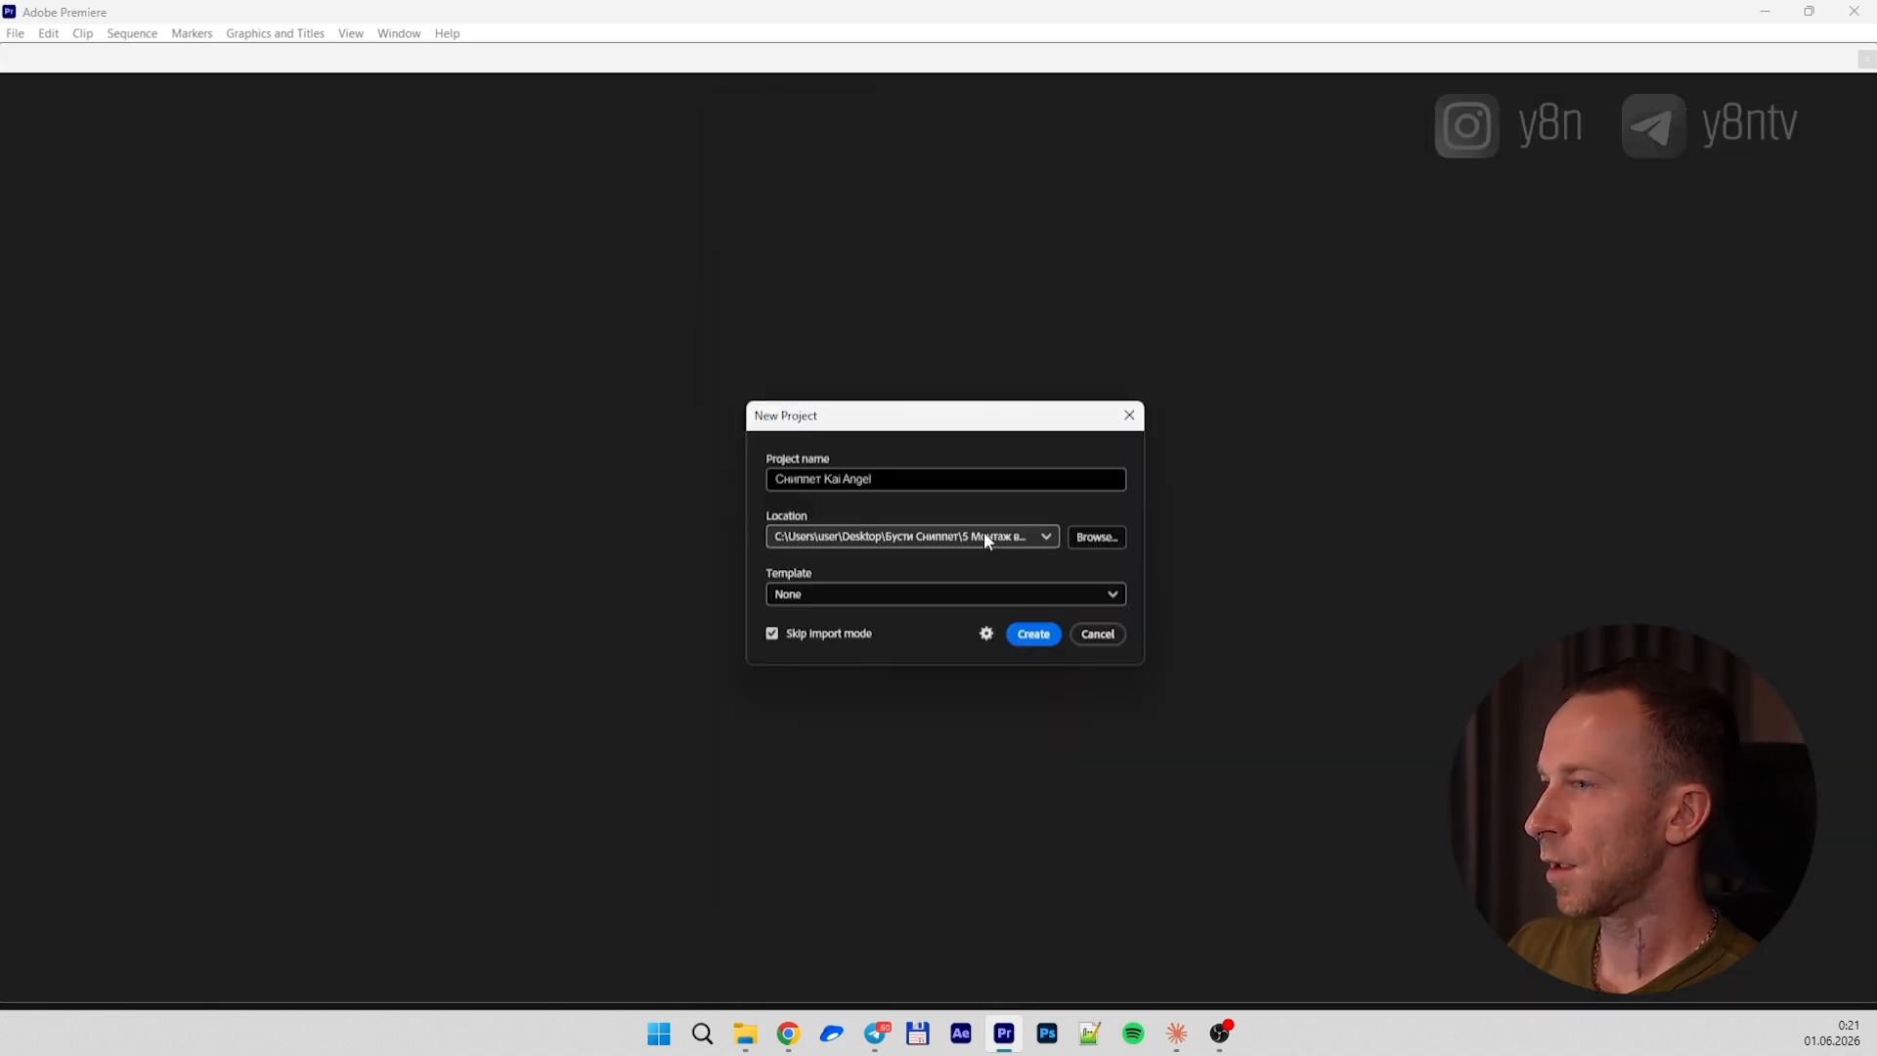
click(1034, 638)
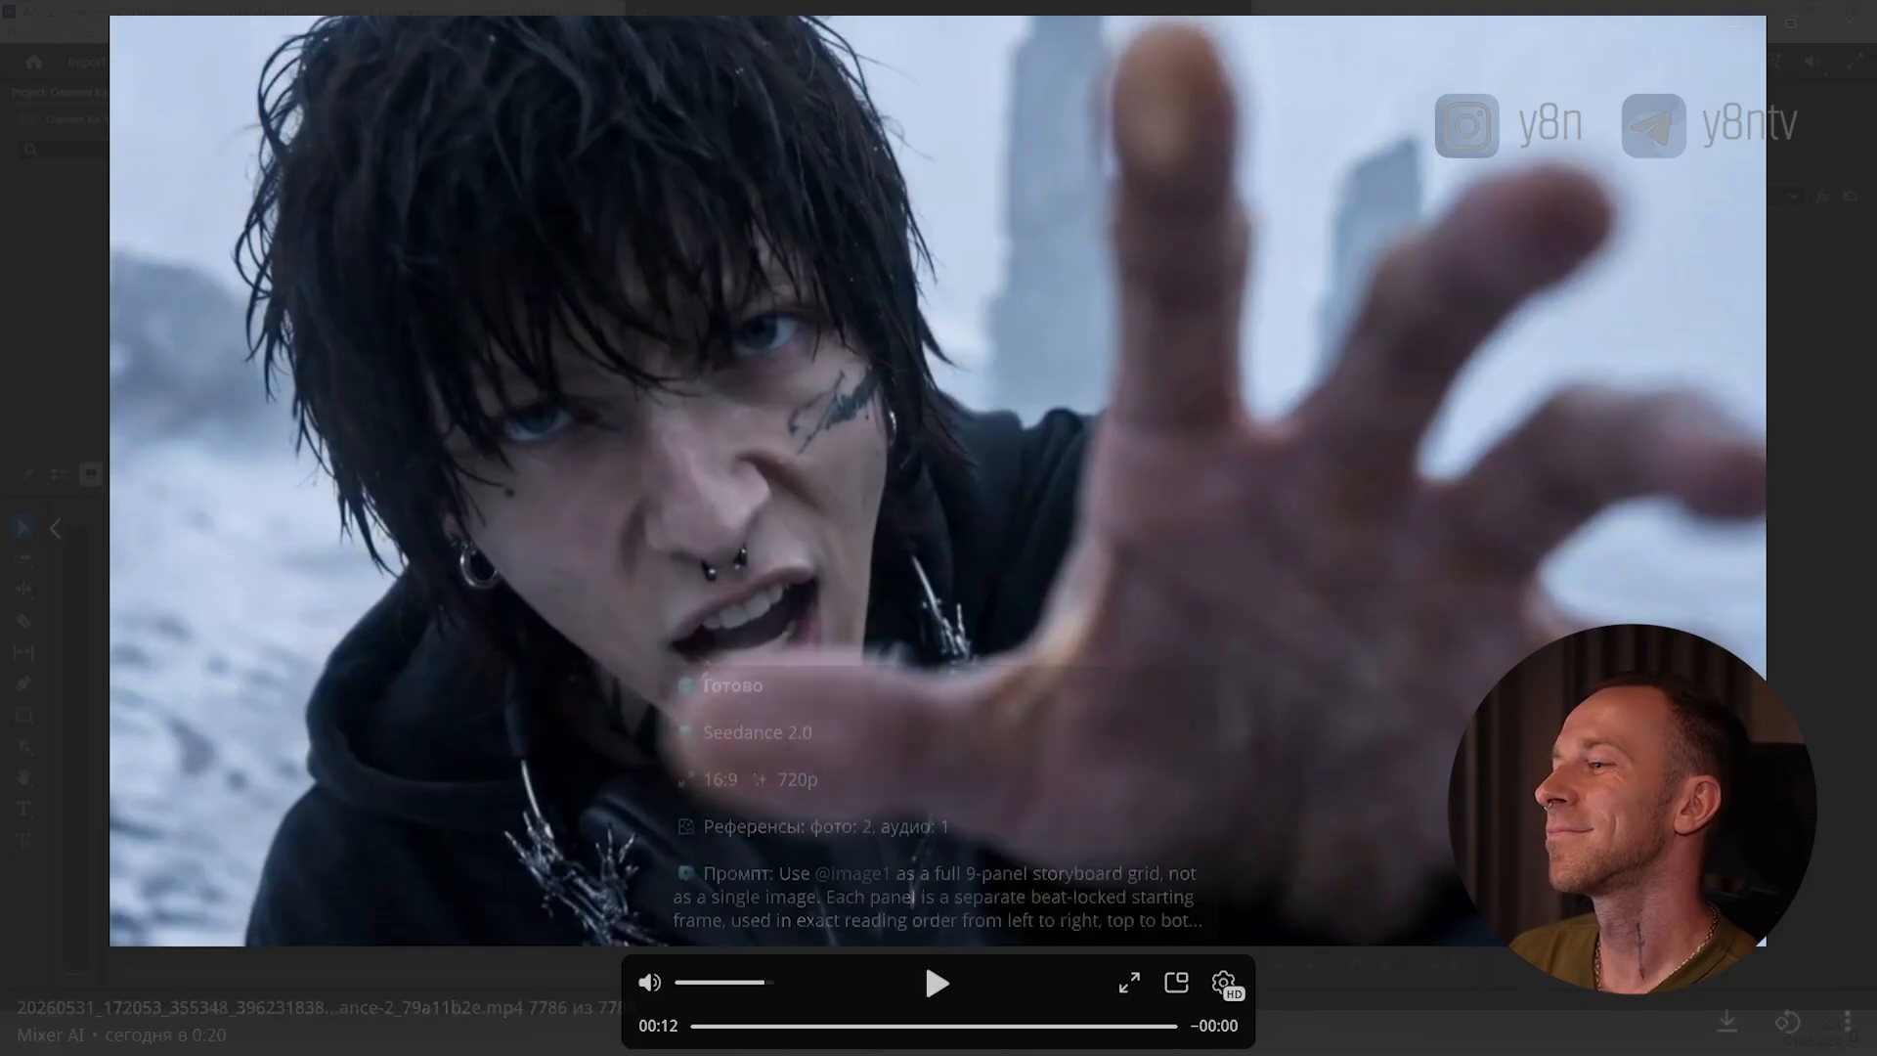
Close the preview of the finished arctic video and download it as 1 Арктика.mp4 into the 4 Генерации видео folder
key(Escape)
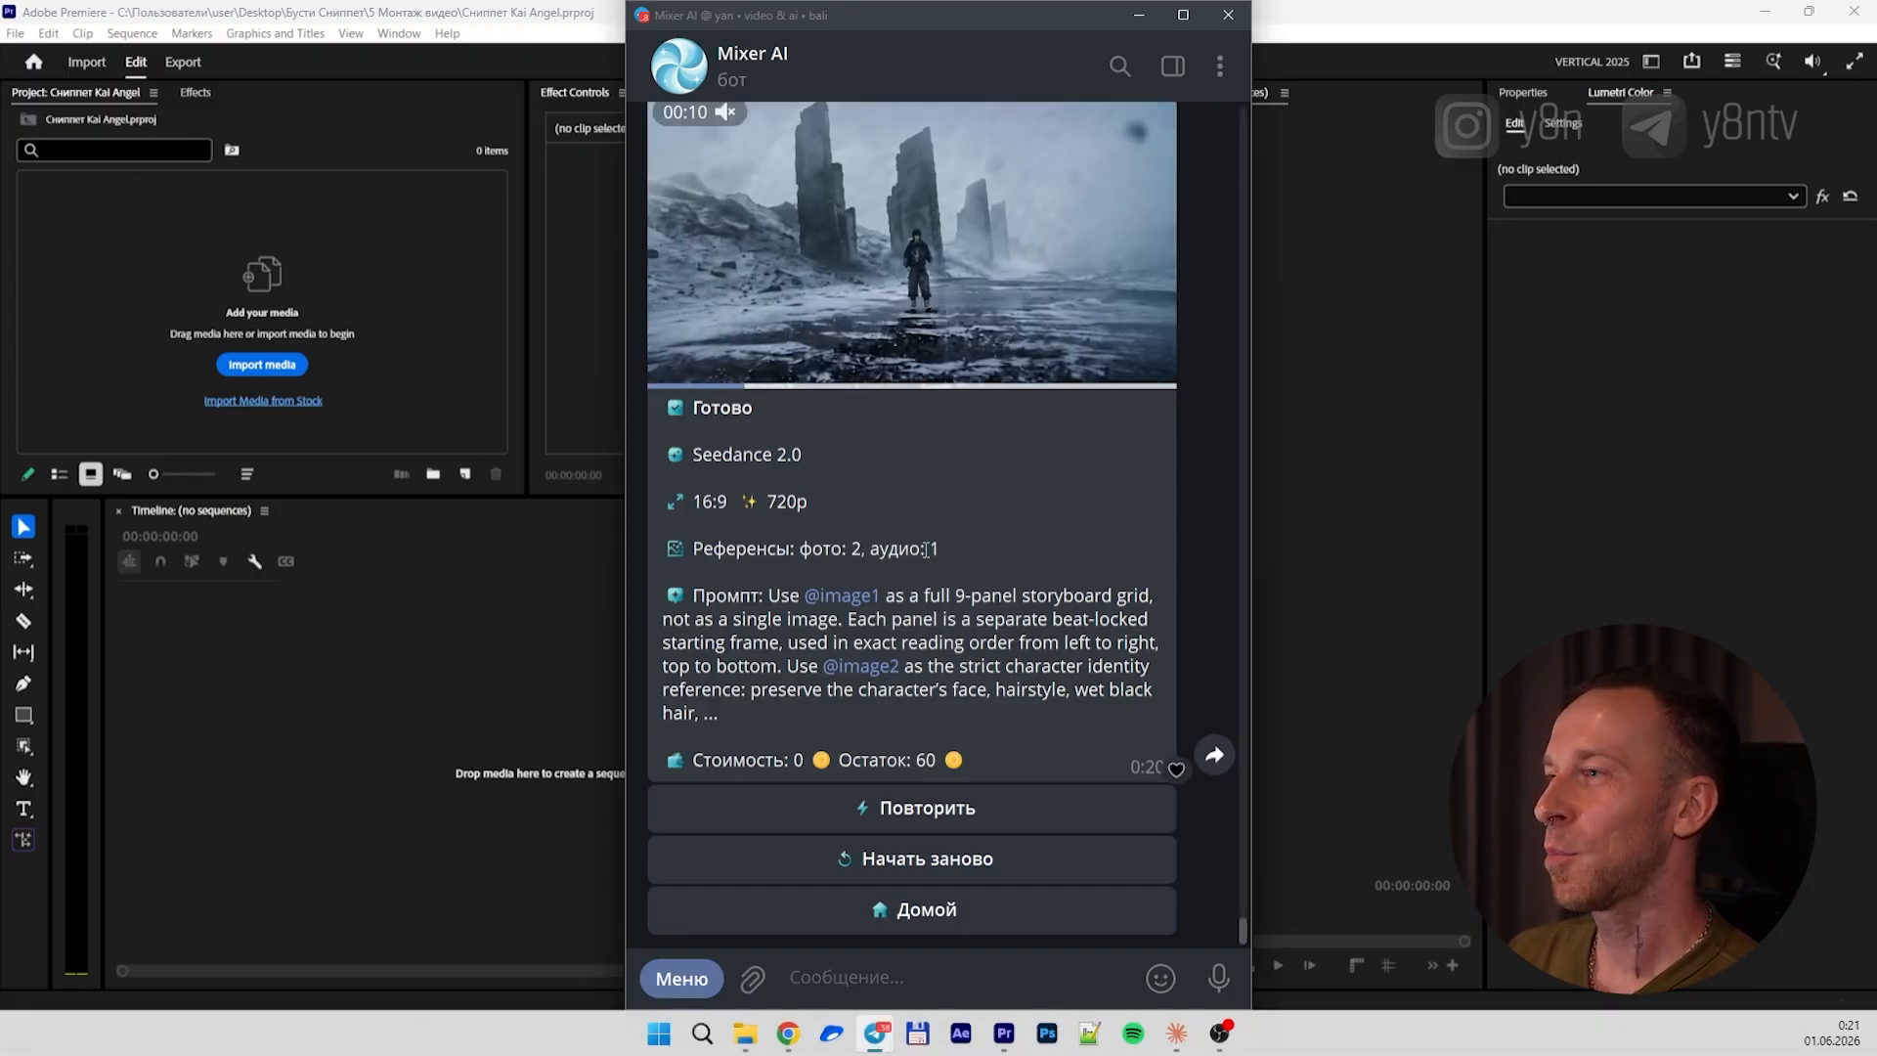
scroll(872, 426, up, 4)
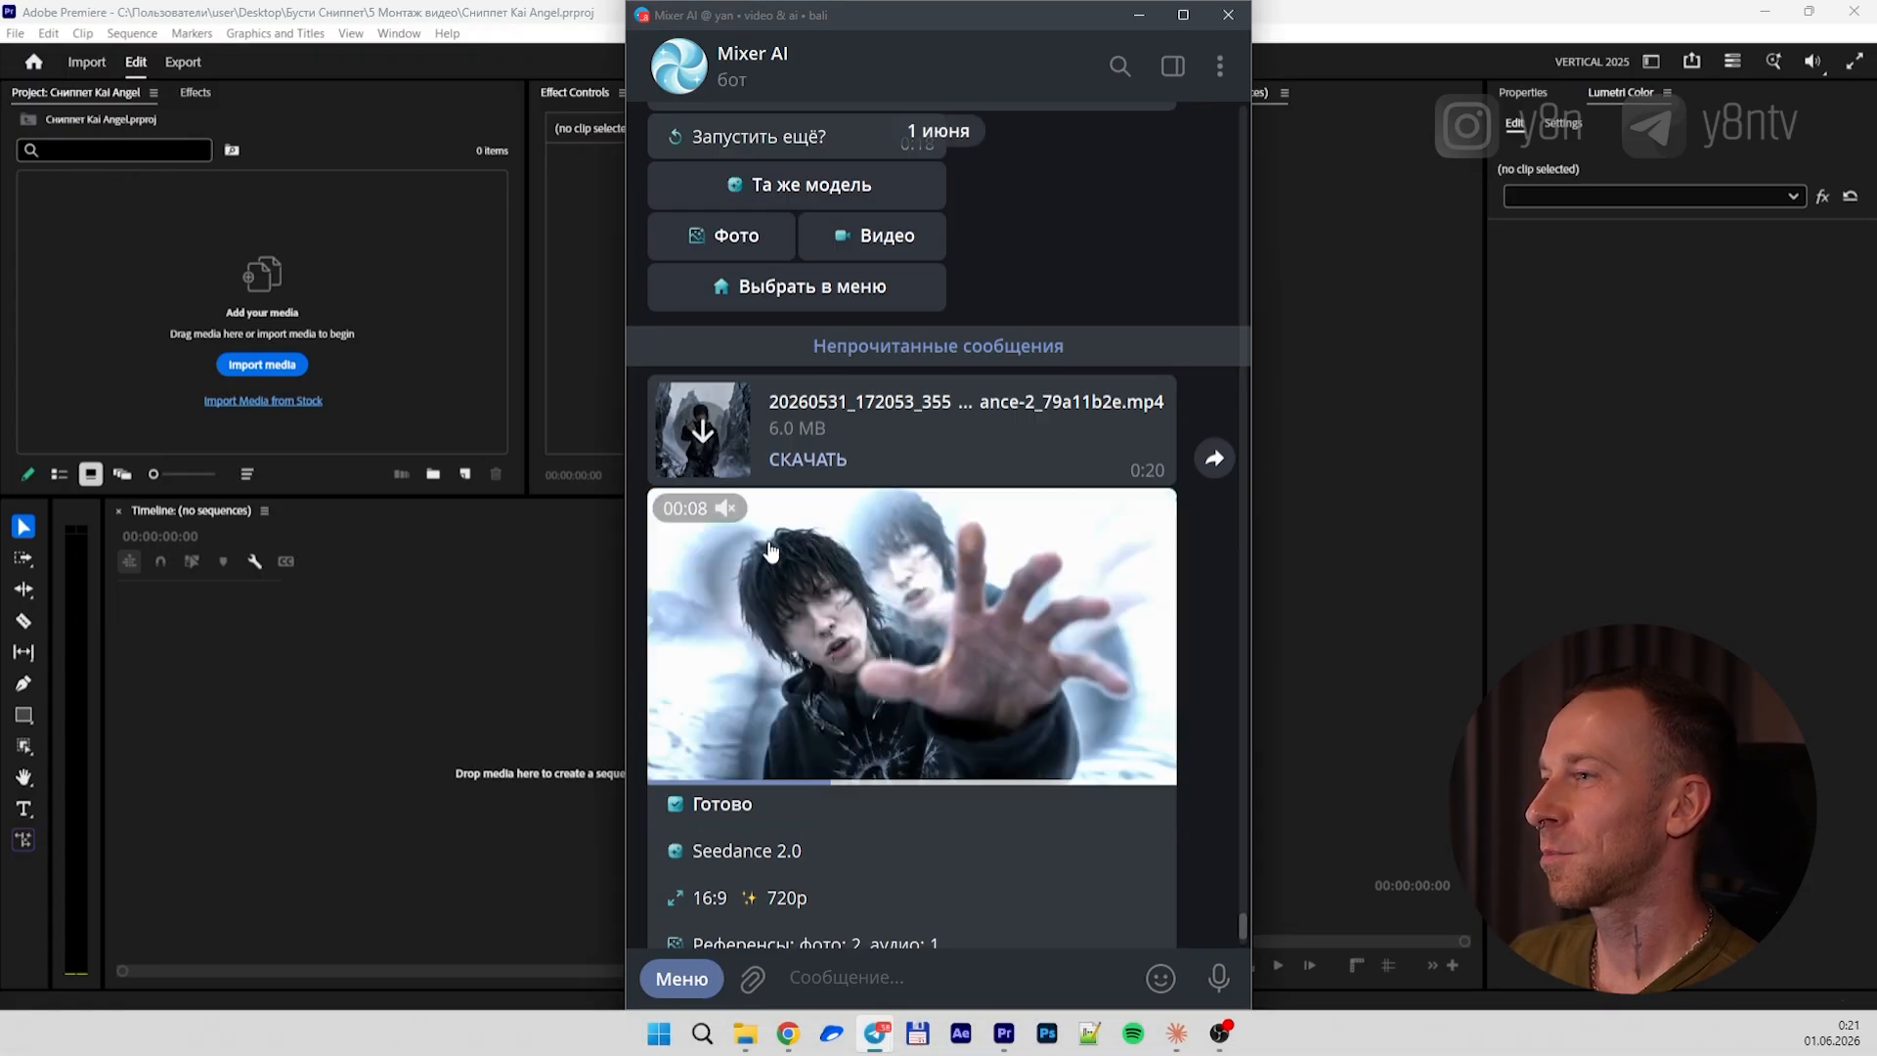
click(709, 454)
double_click(311, 241)
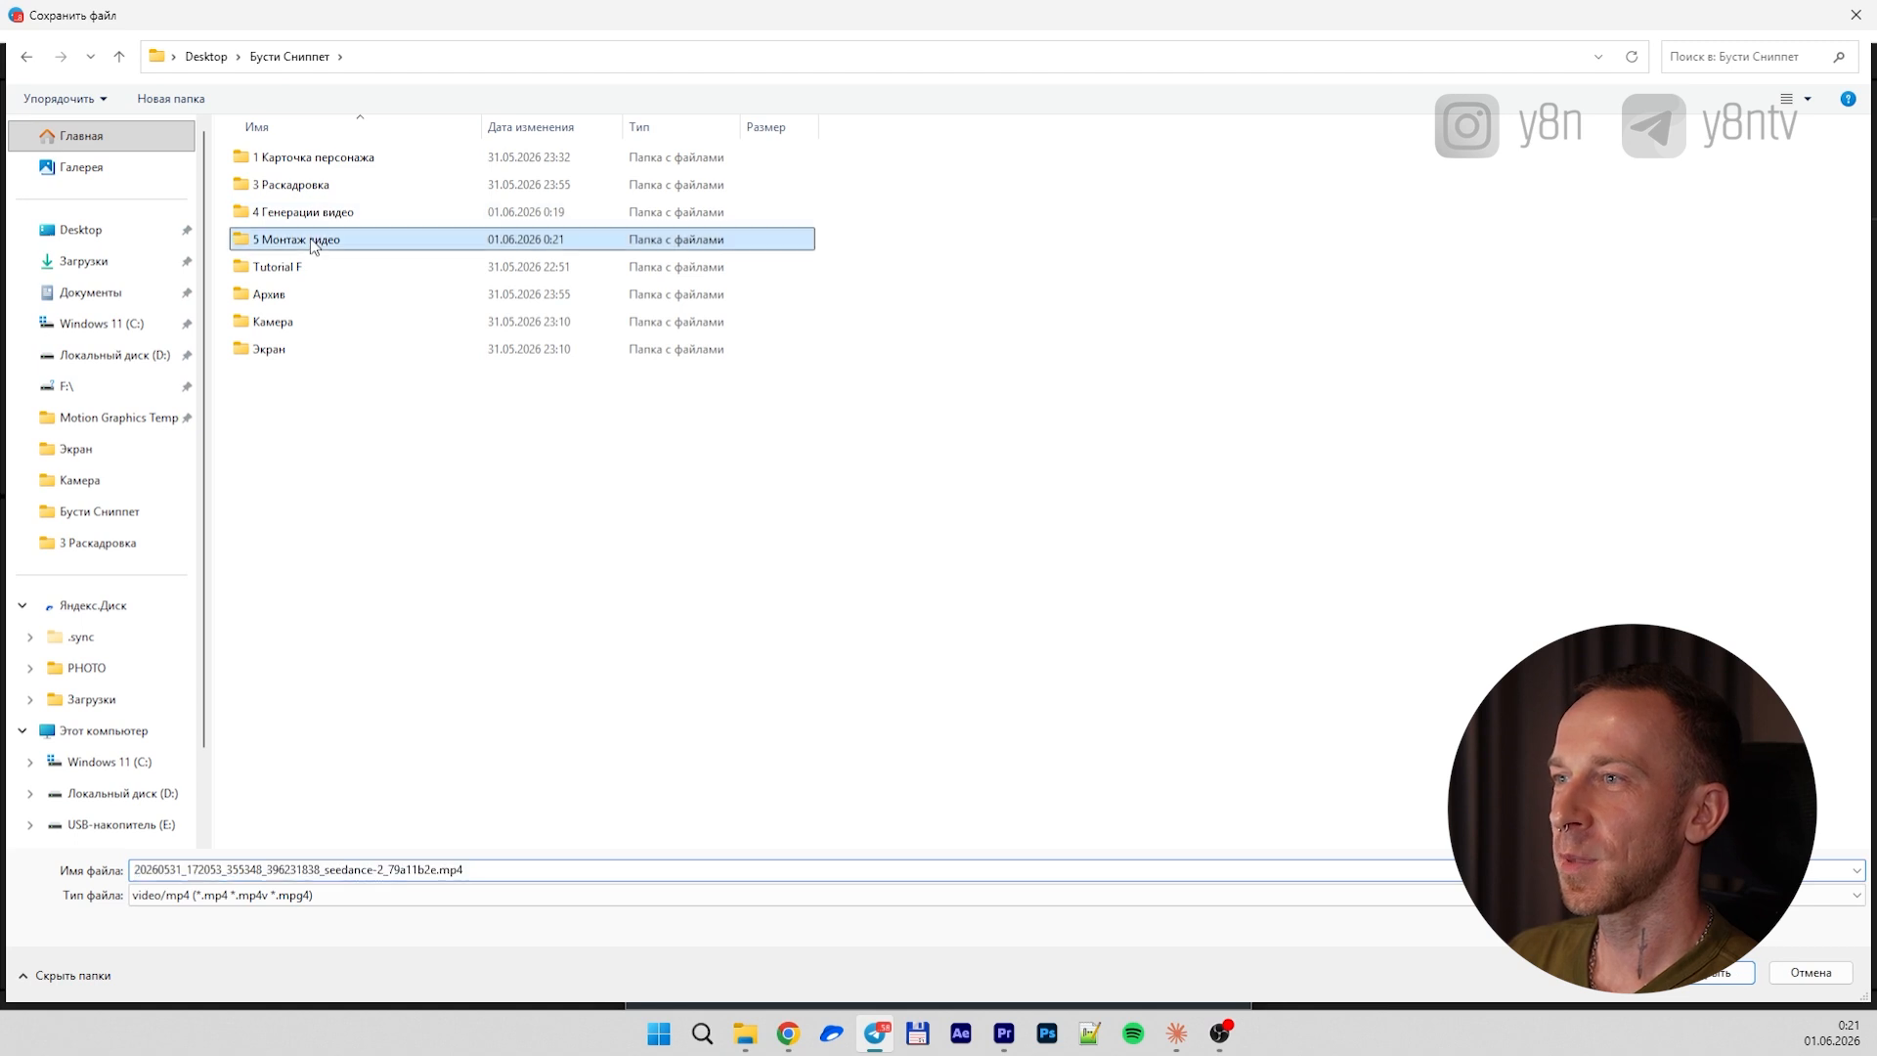
click(305, 57)
double_click(302, 212)
text(1)
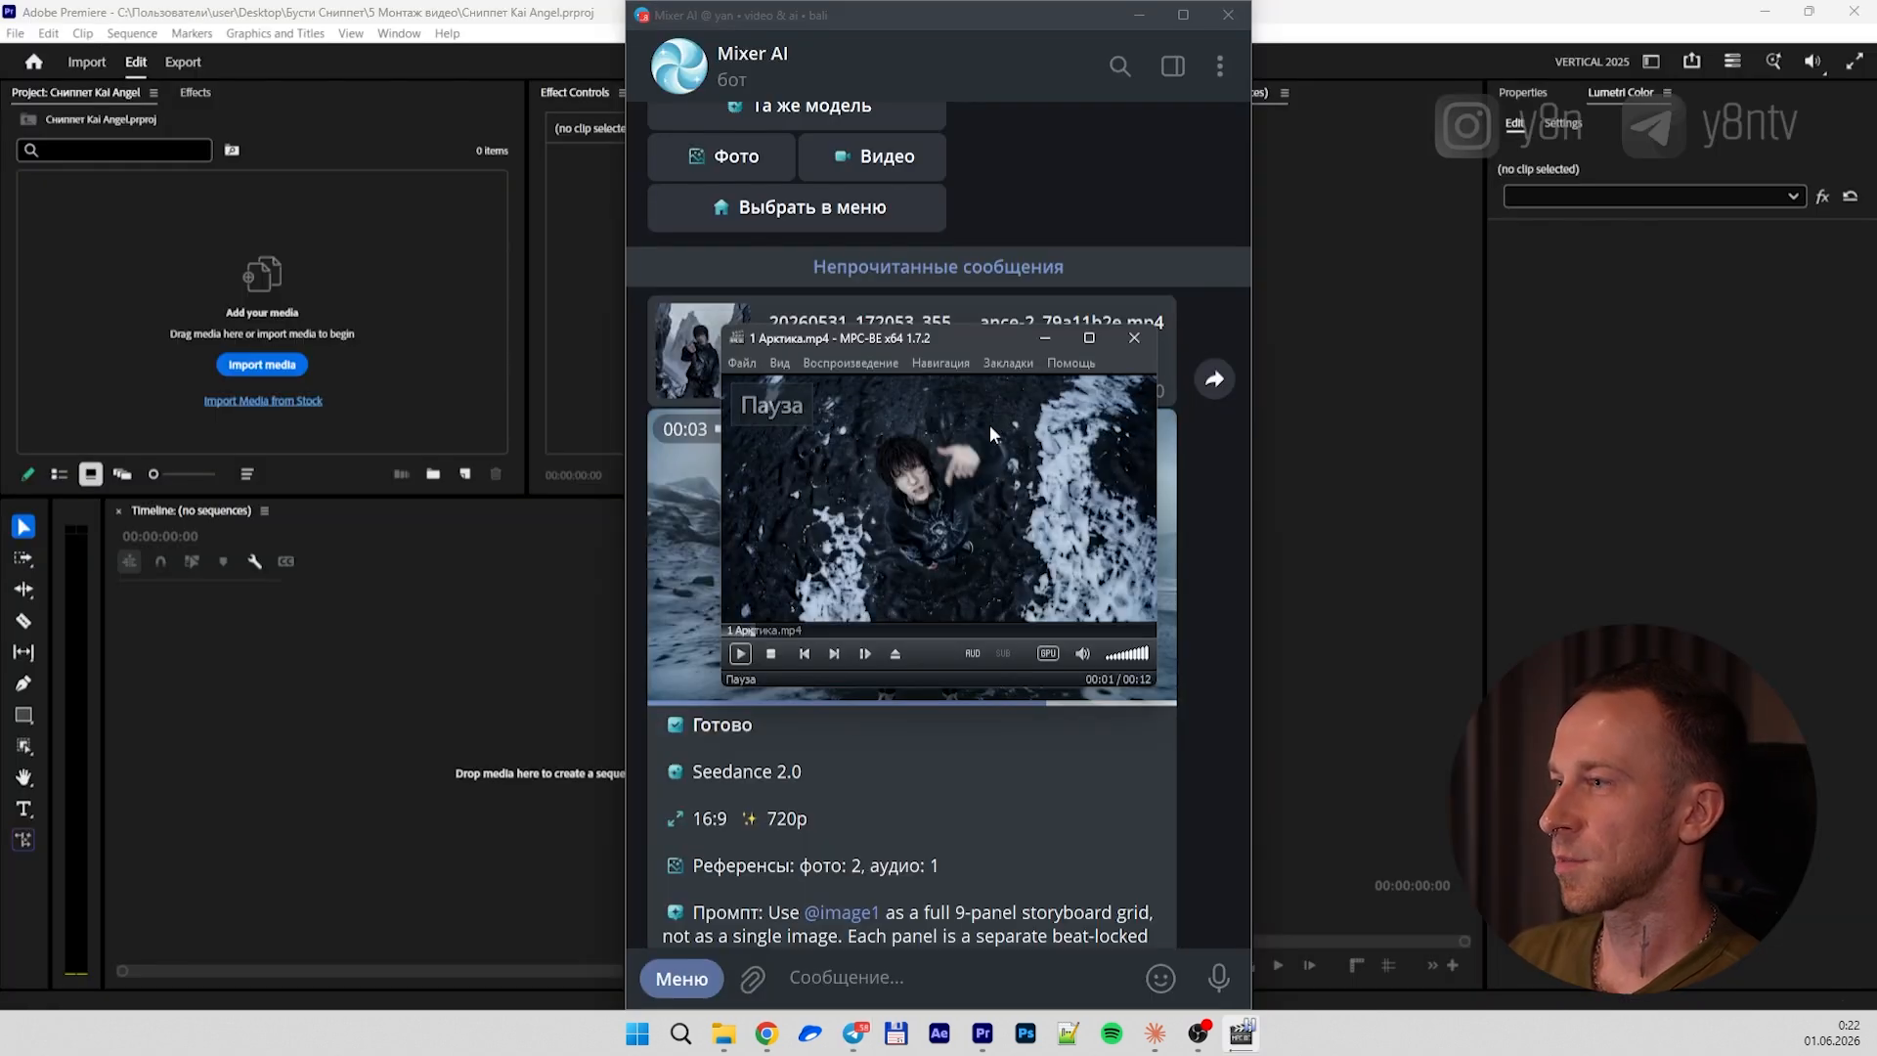
Play the downloaded 1 Арктика.mp4 in the media player to check it, and close the player
double_click(989, 430)
click(1101, 389)
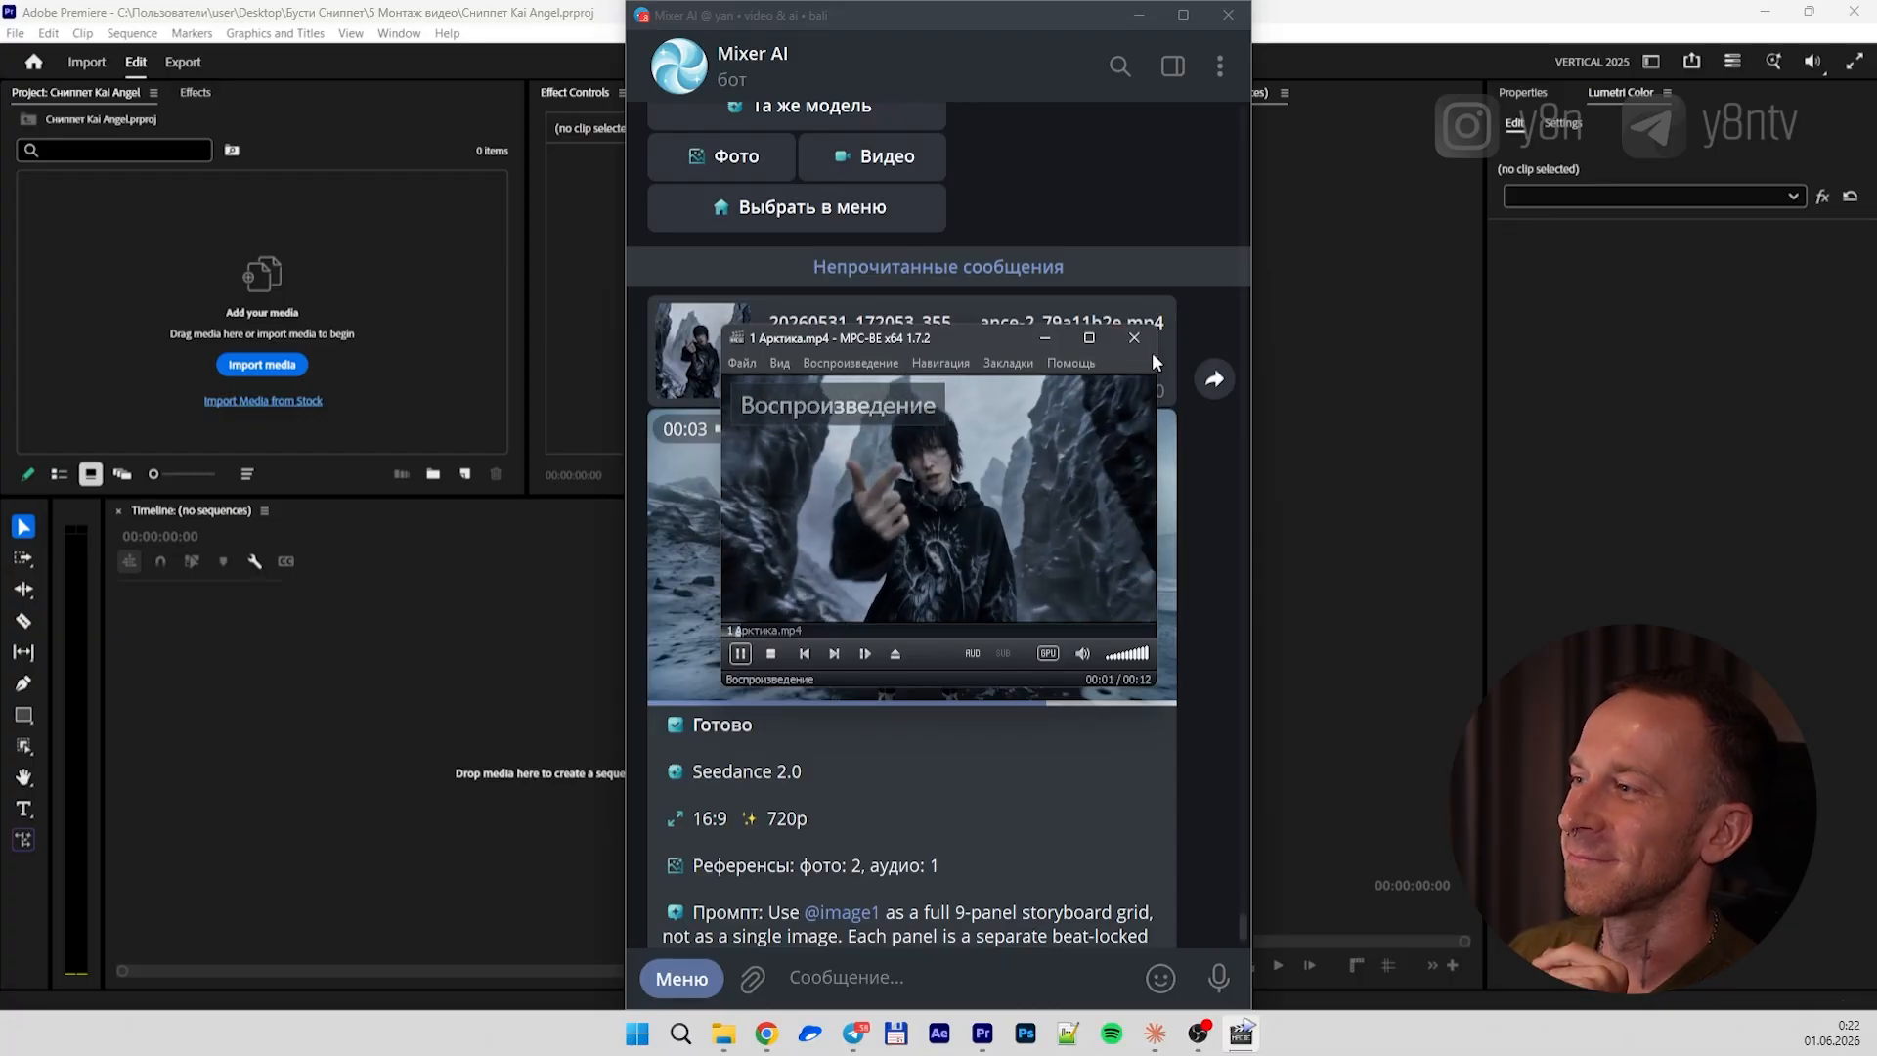
click(1144, 342)
scroll(1052, 582, down, 3)
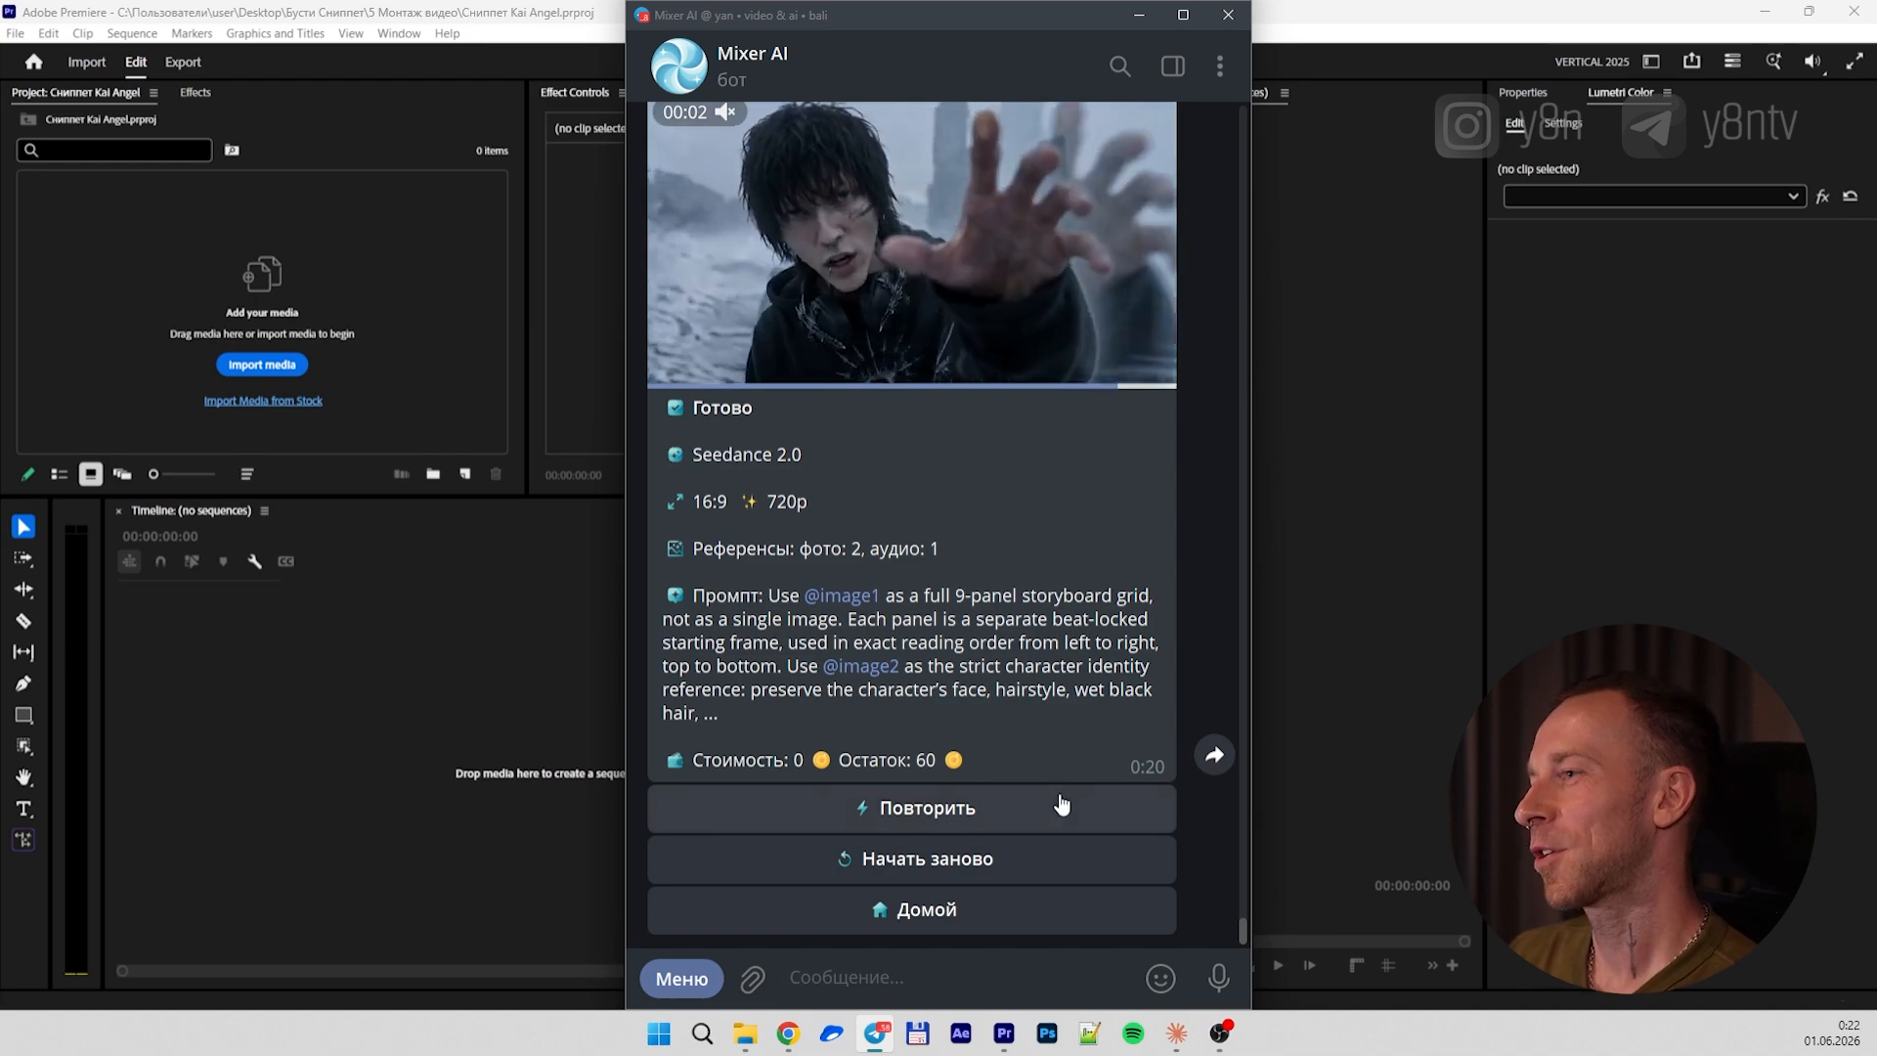
Watch the finished station video in the Mixer AI chat and download it as 3 Станция.mp4 into 4 Генерации видео
key(alt+Tab)
scroll(919, 636, up, 3)
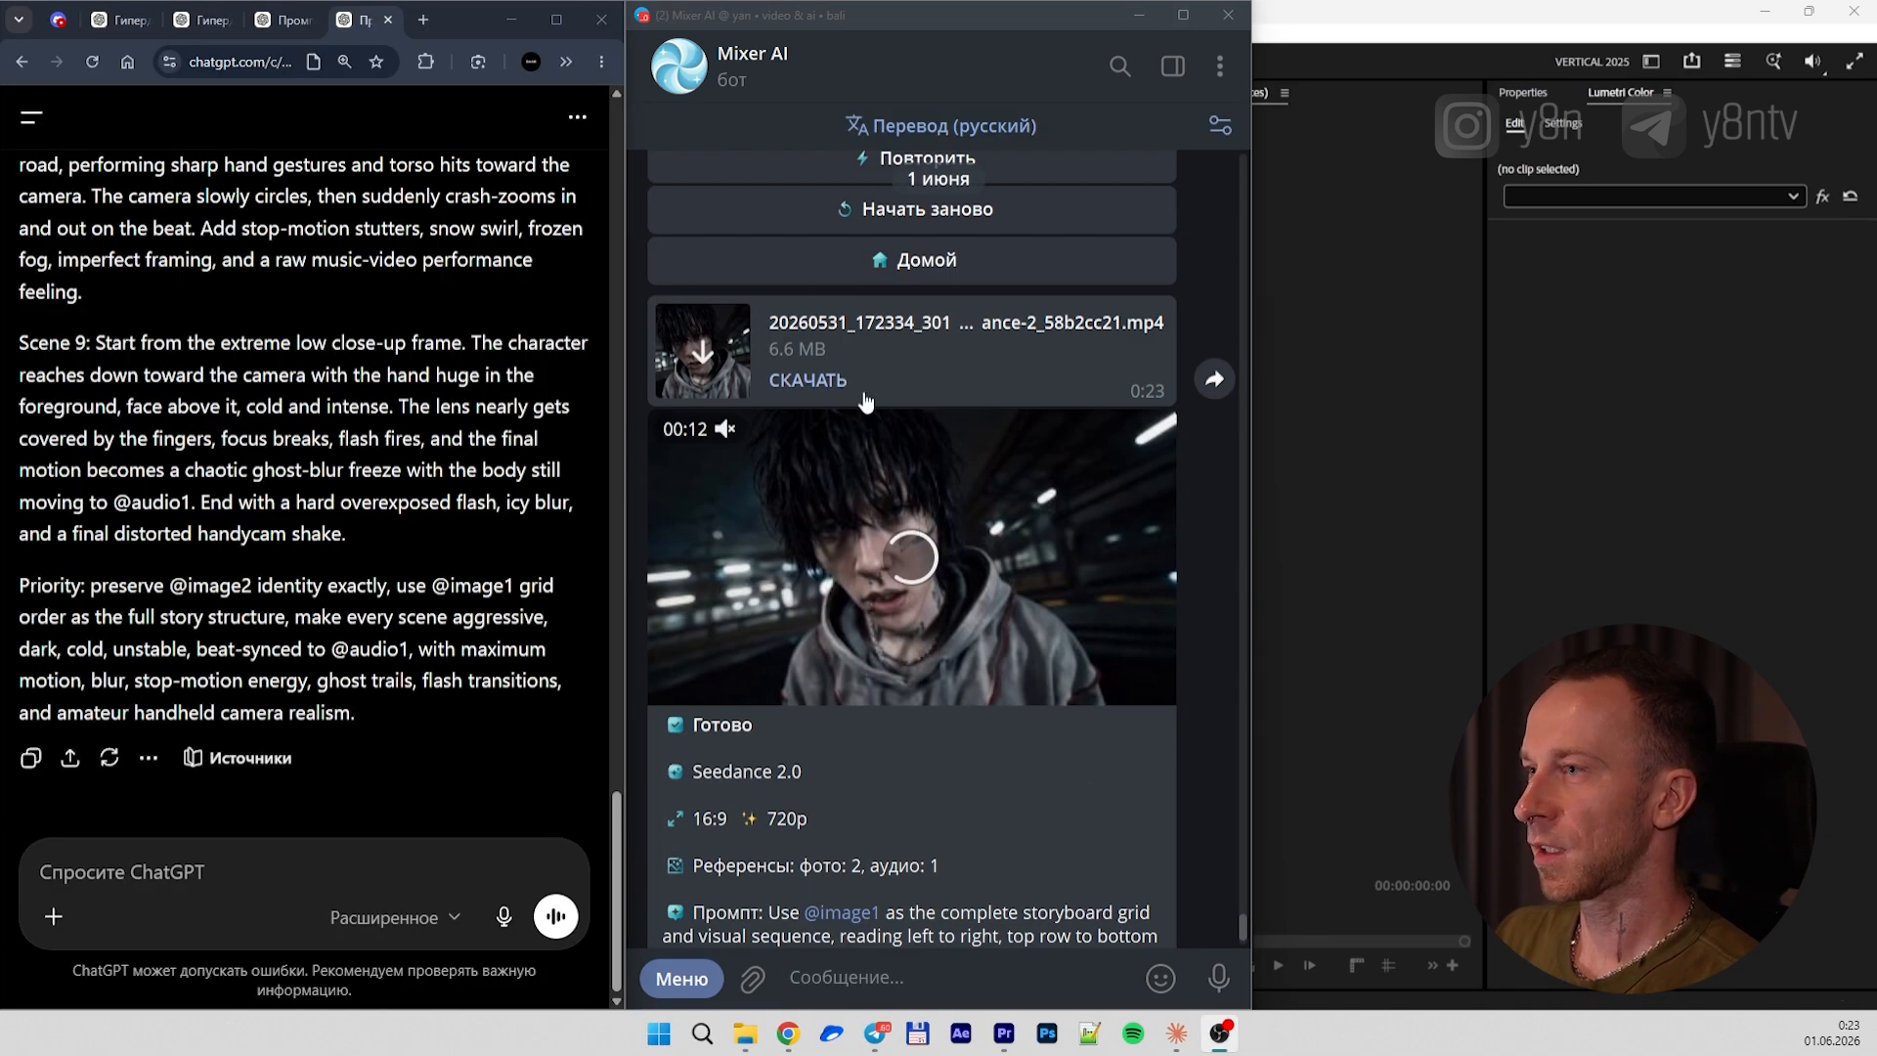
click(980, 422)
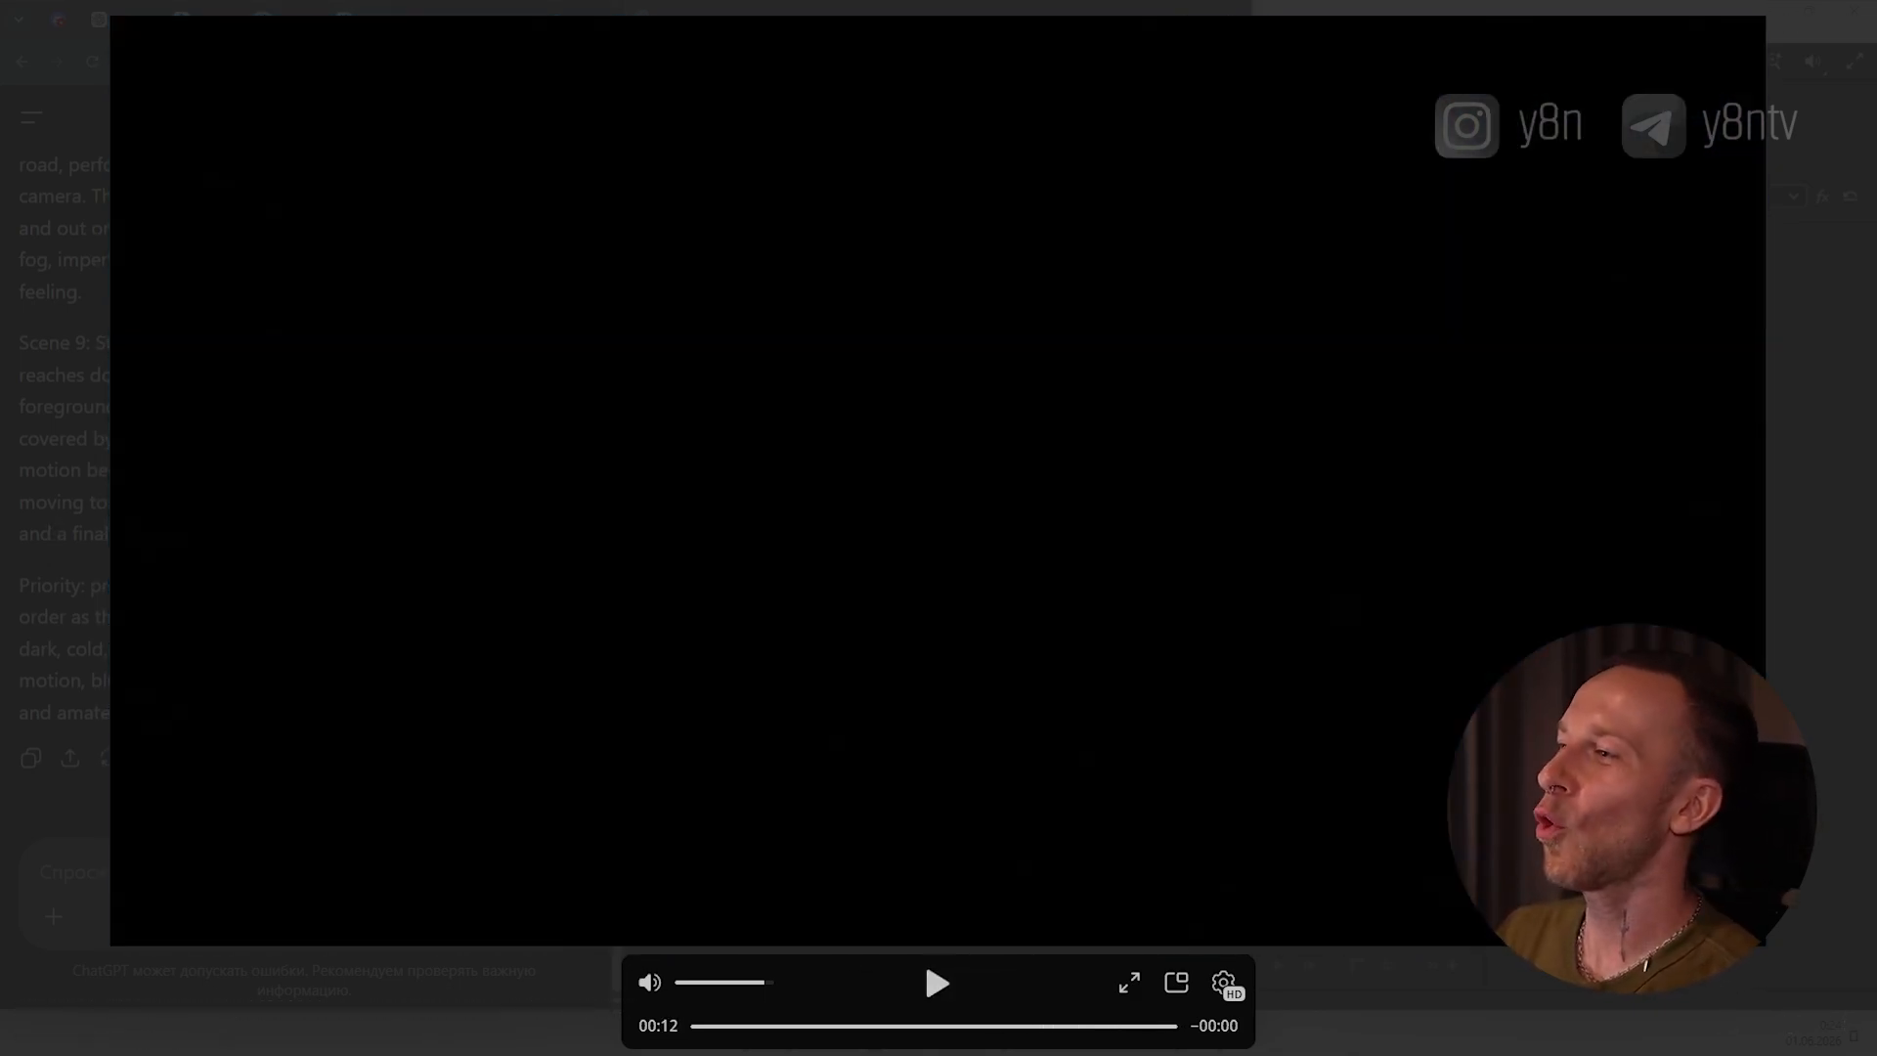
click(1102, 1028)
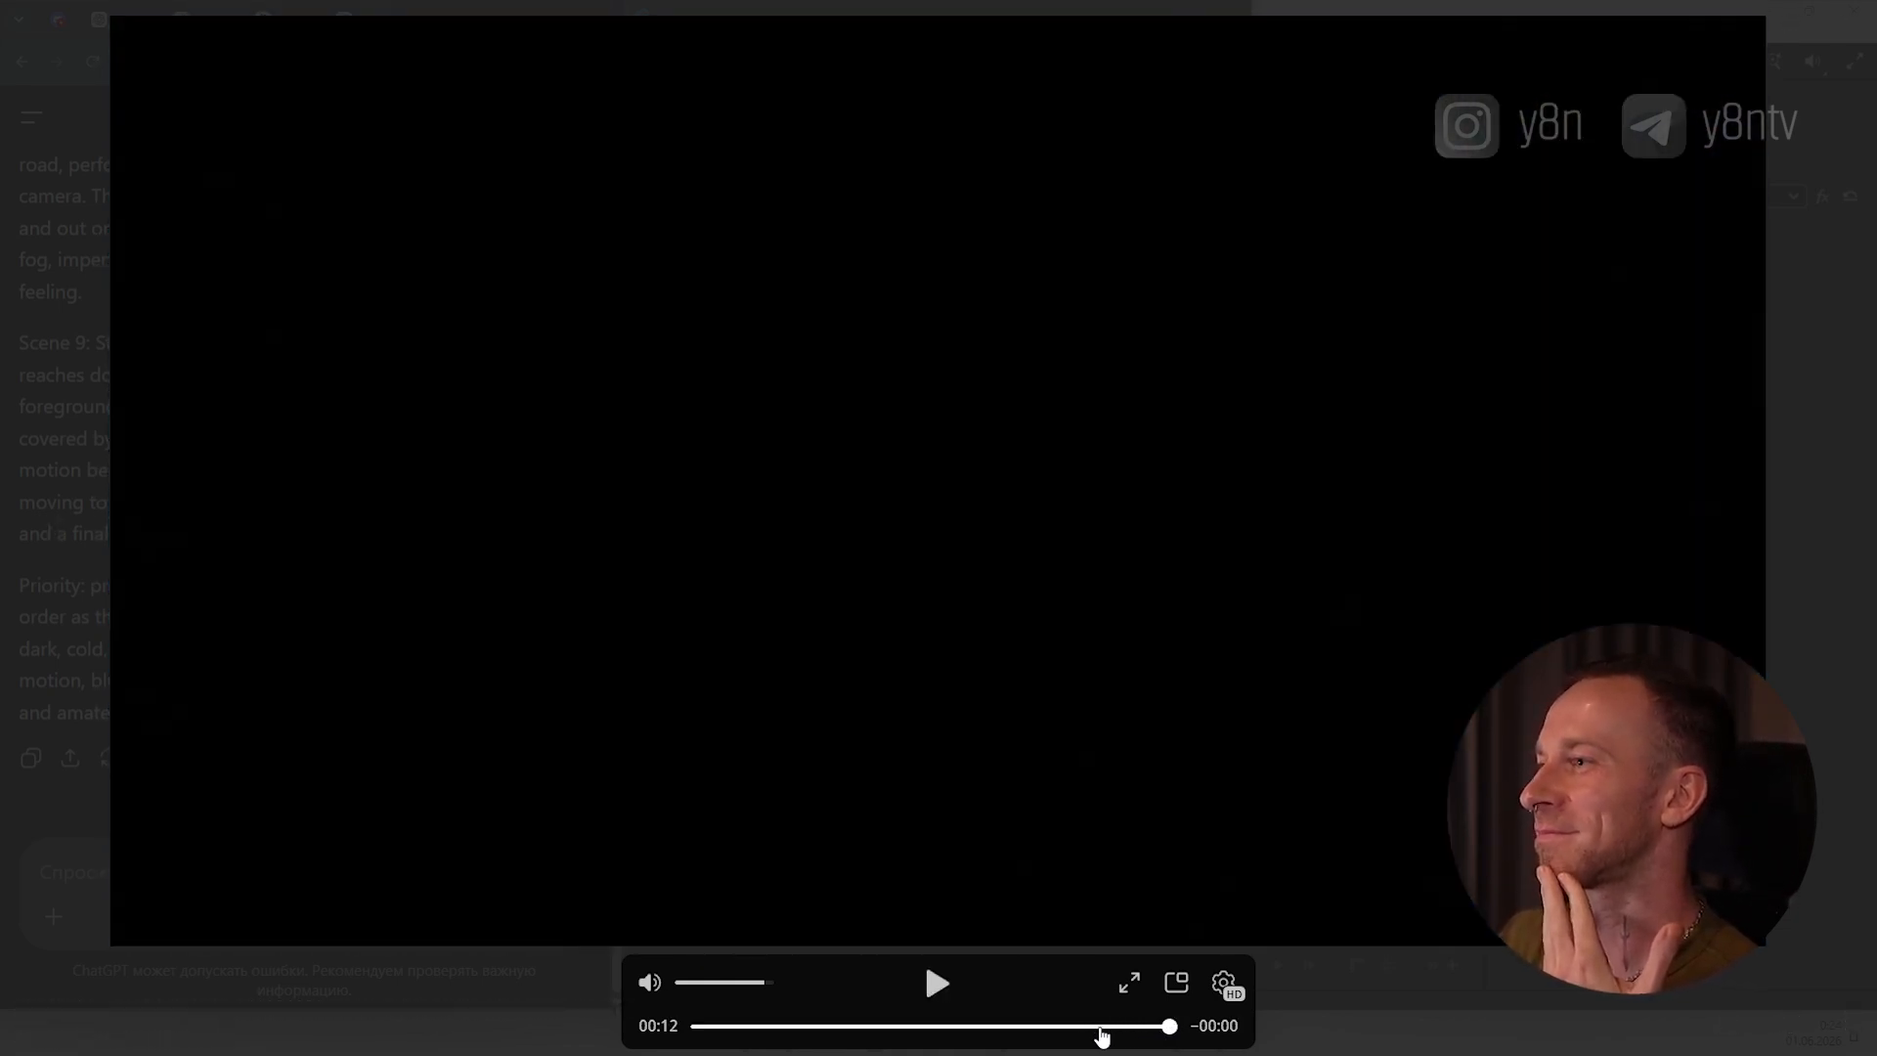
click(1101, 1028)
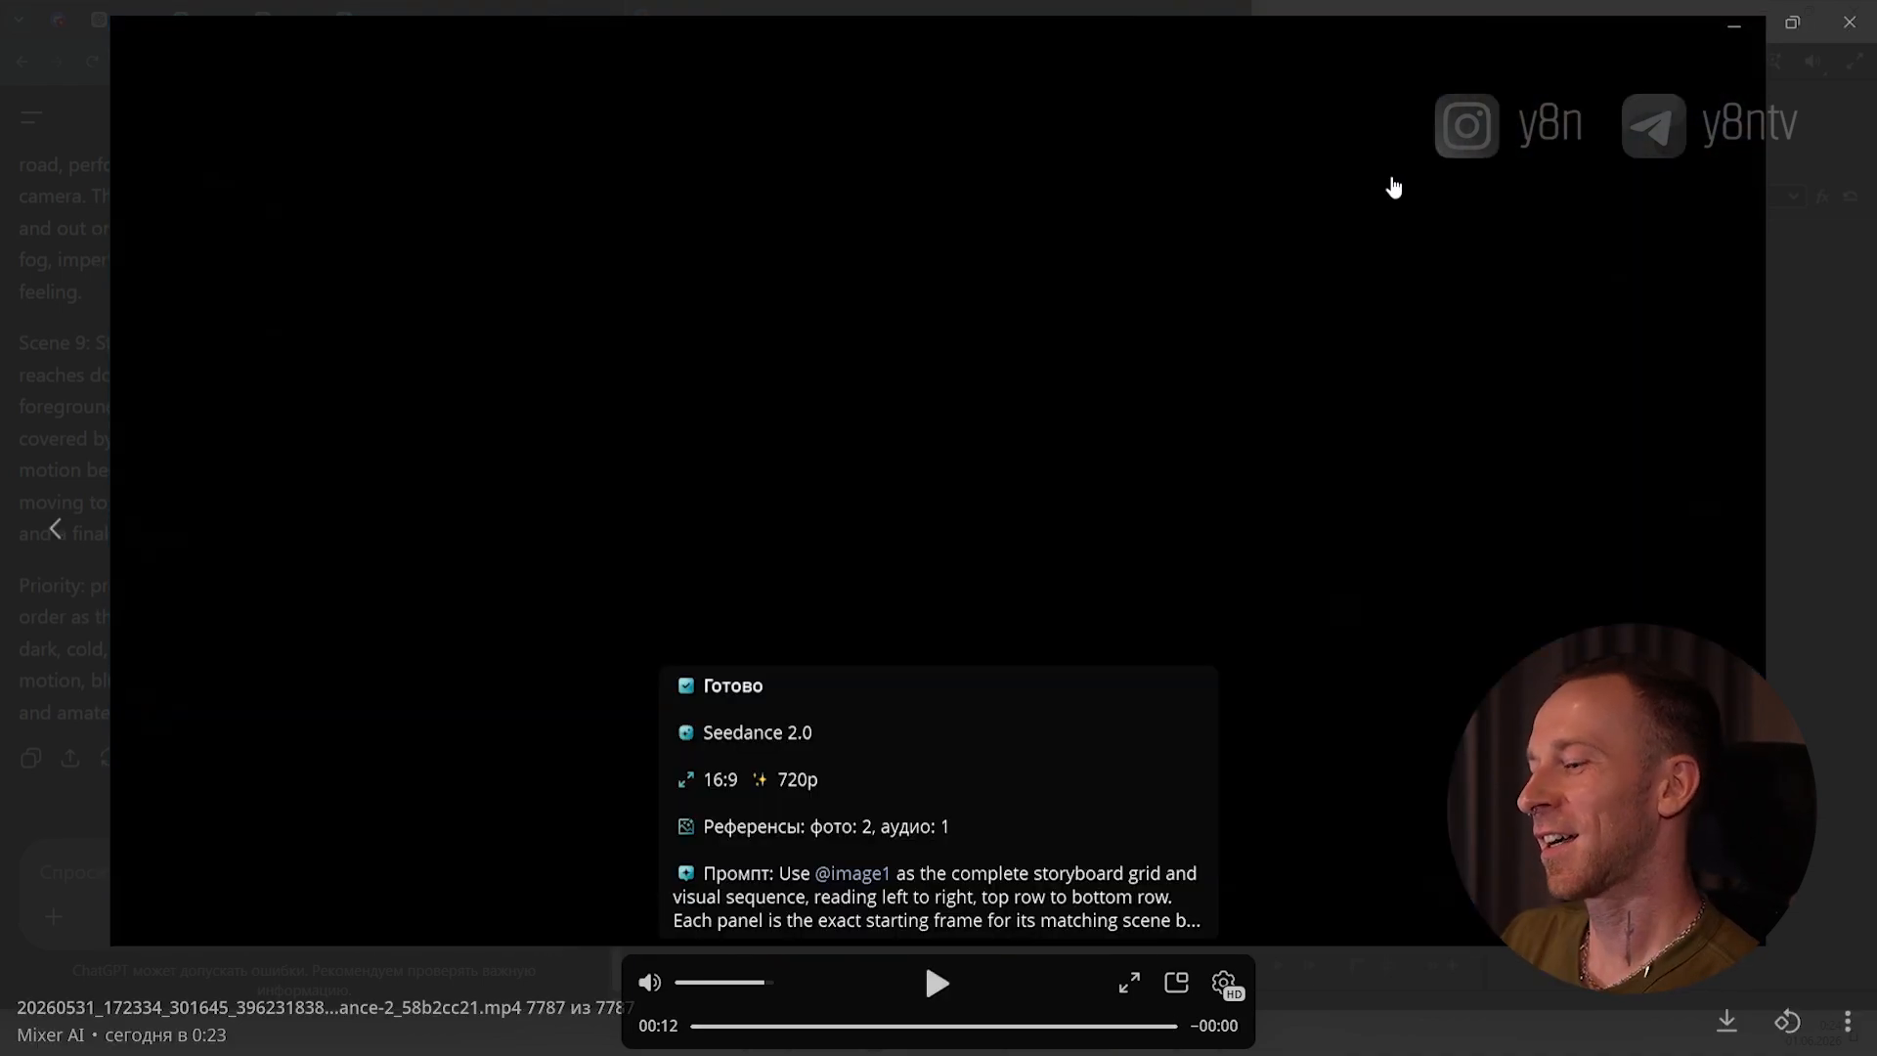
key(Escape)
click(706, 356)
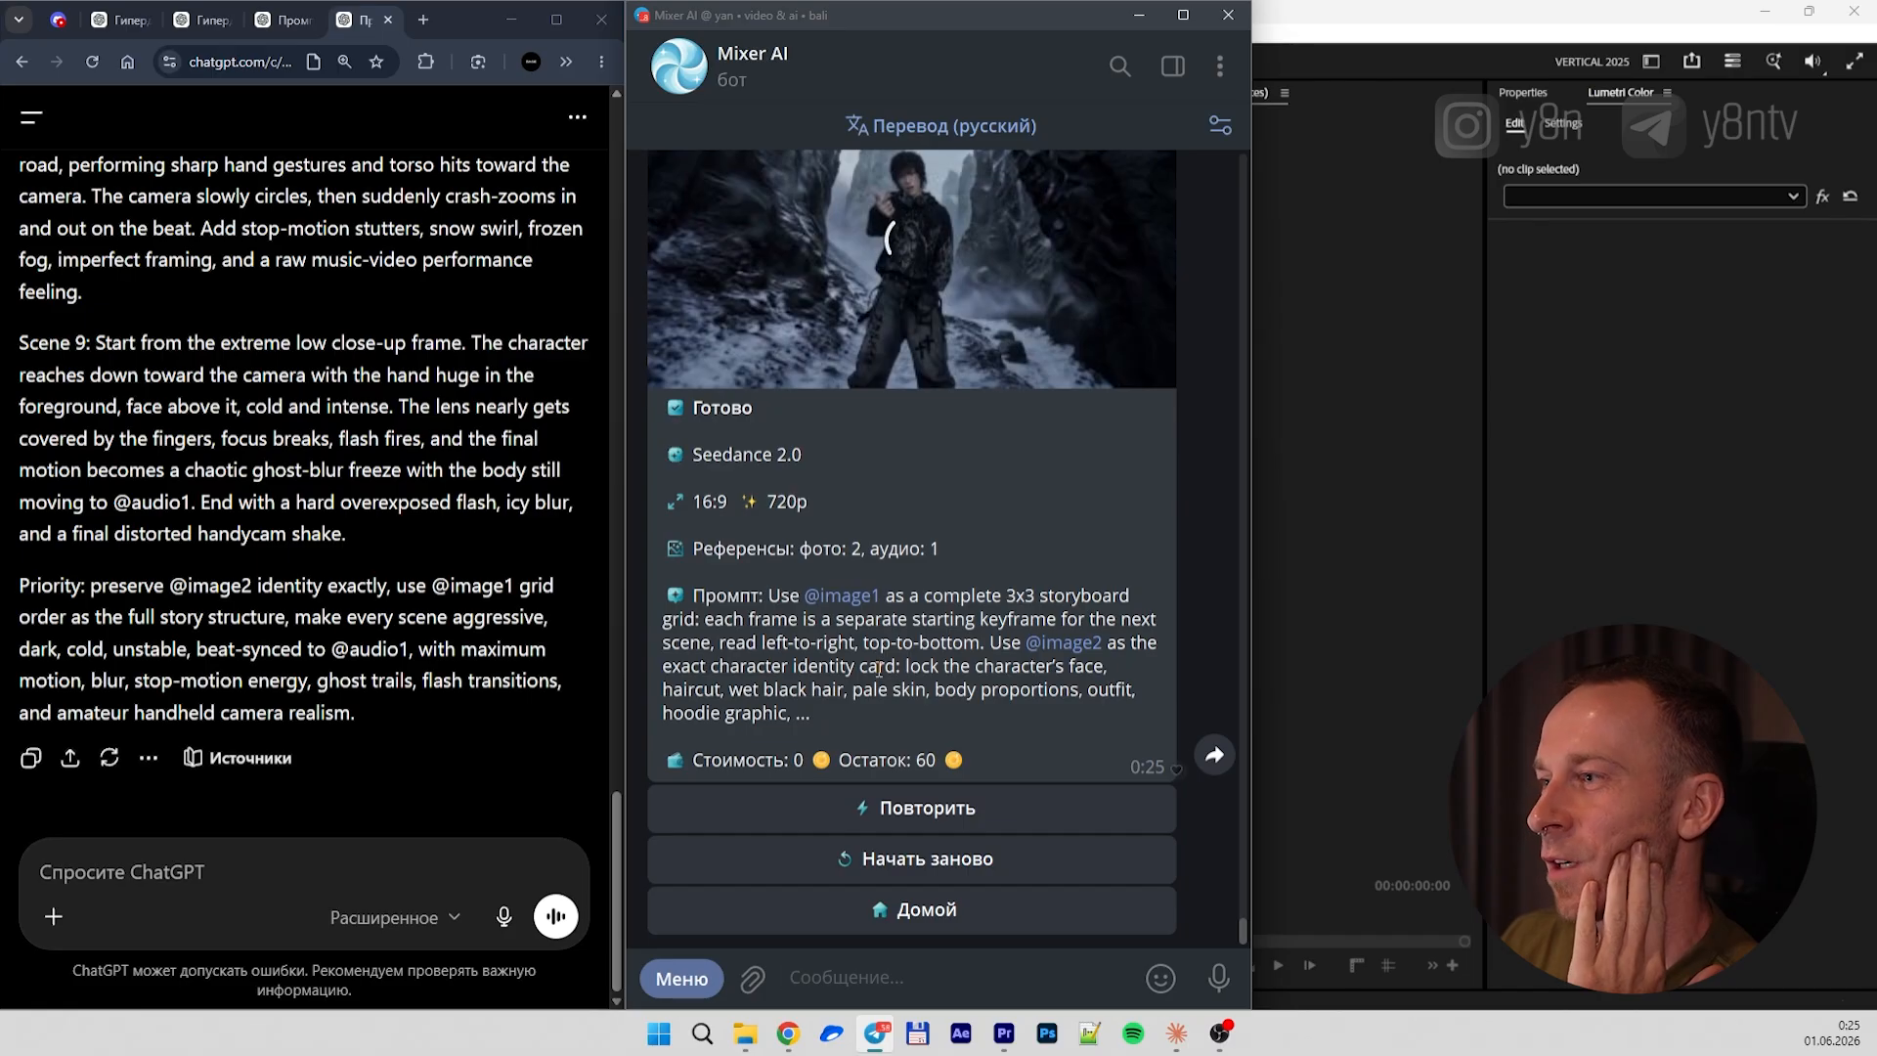
Find the second finished arctic video in the chat and review it, replaying the part around 8 seconds
scroll(868, 684, up, 9)
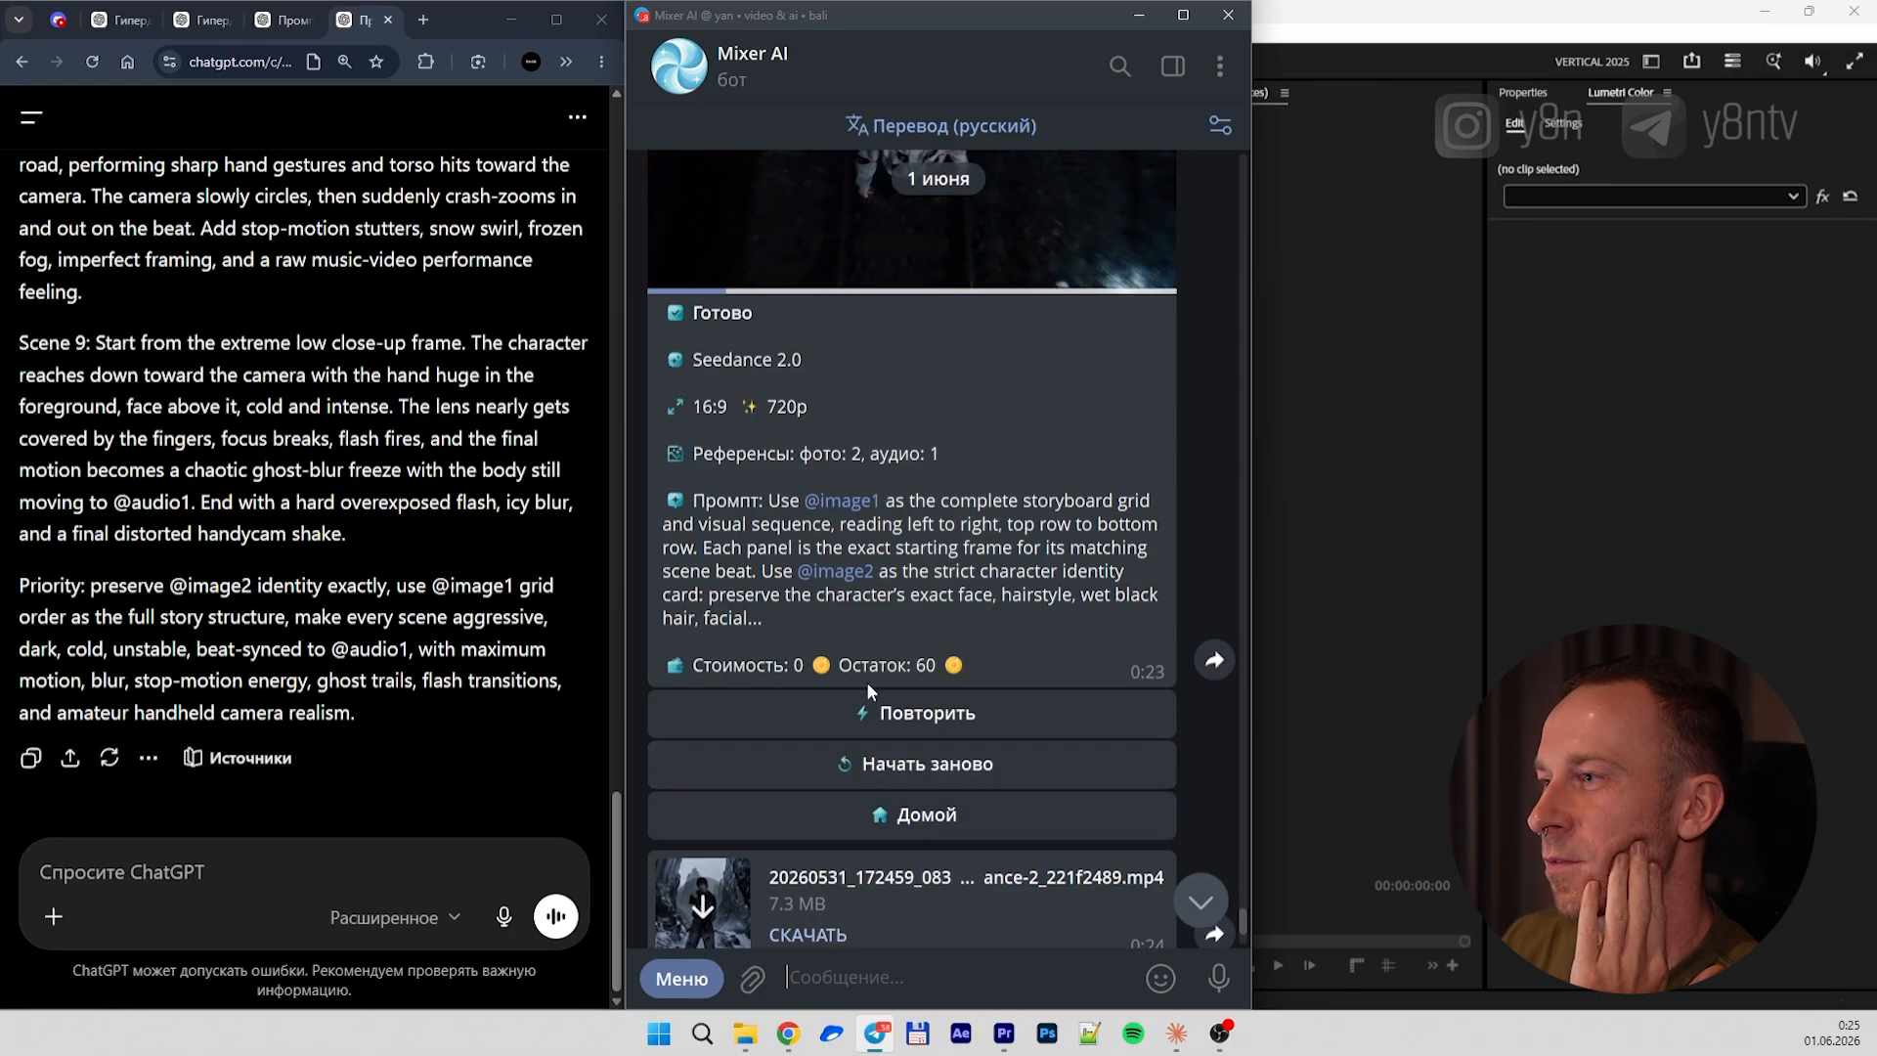
scroll(866, 683, down, 5)
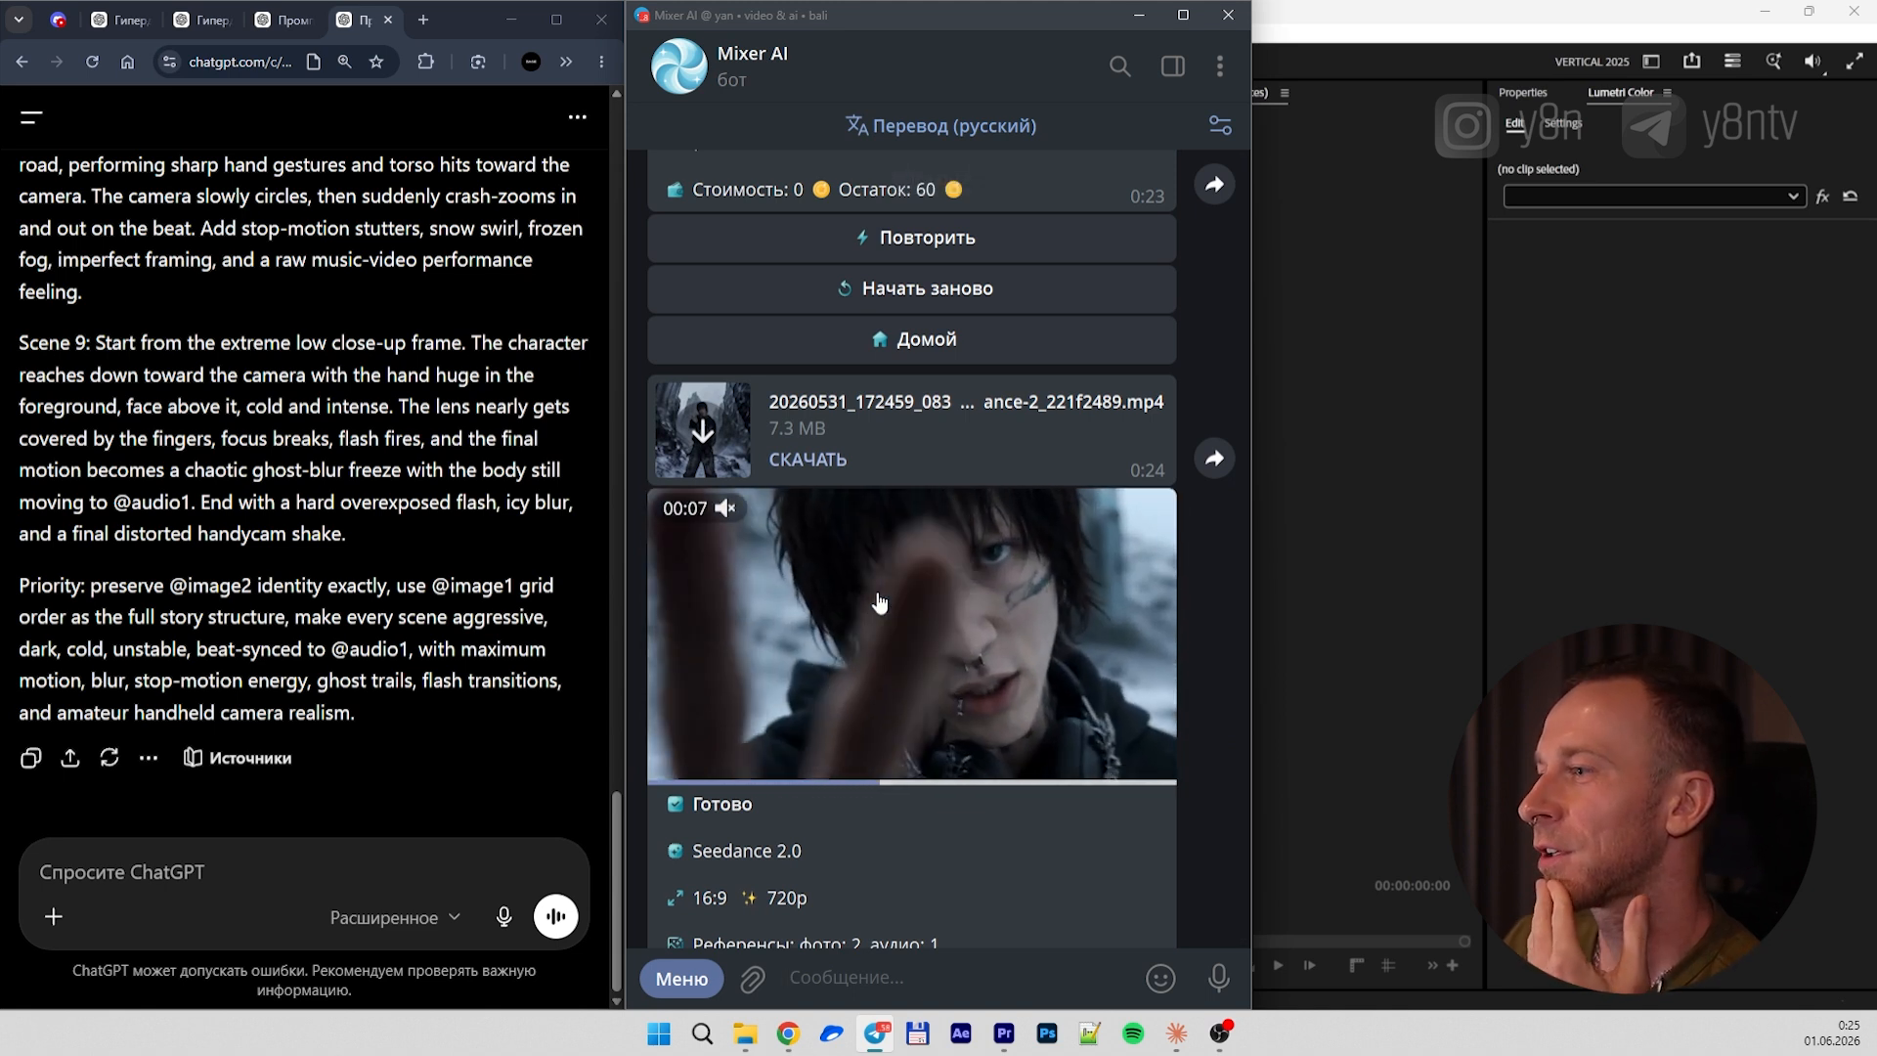
click(878, 602)
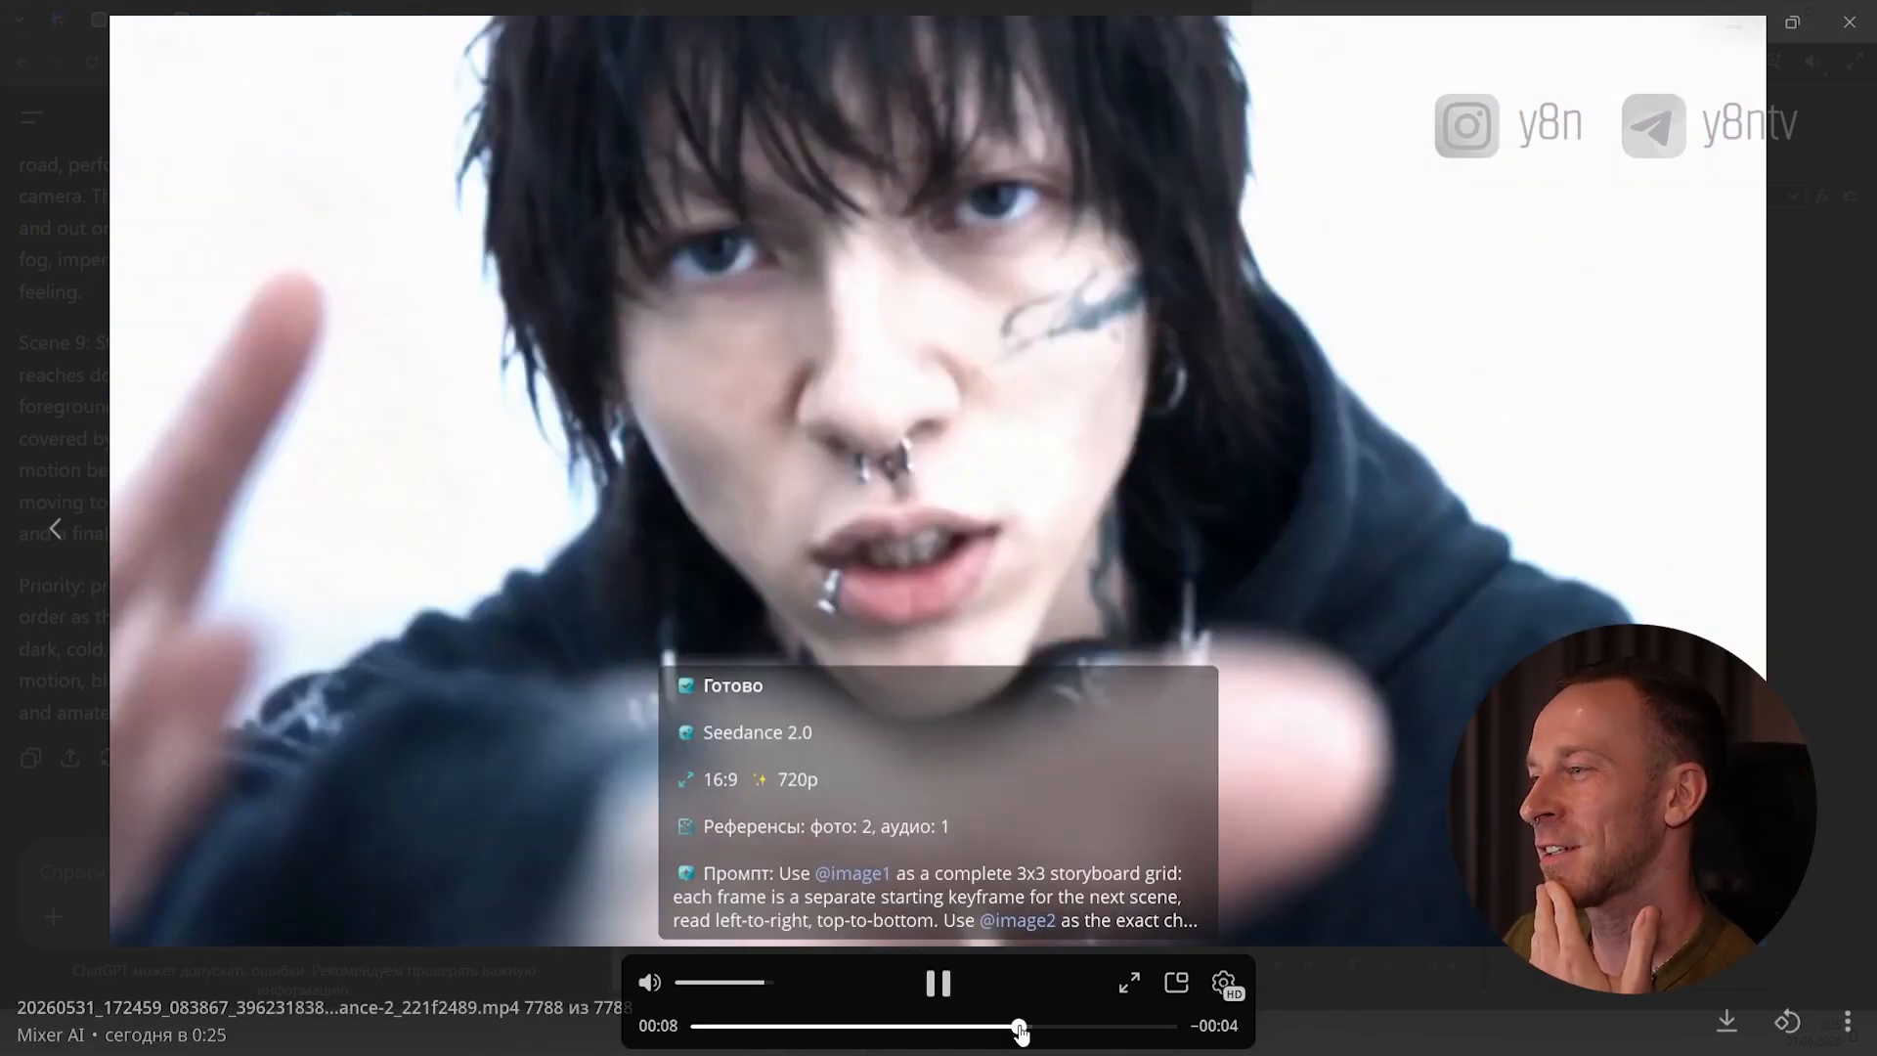
drag(1020, 1032, 1010, 1032)
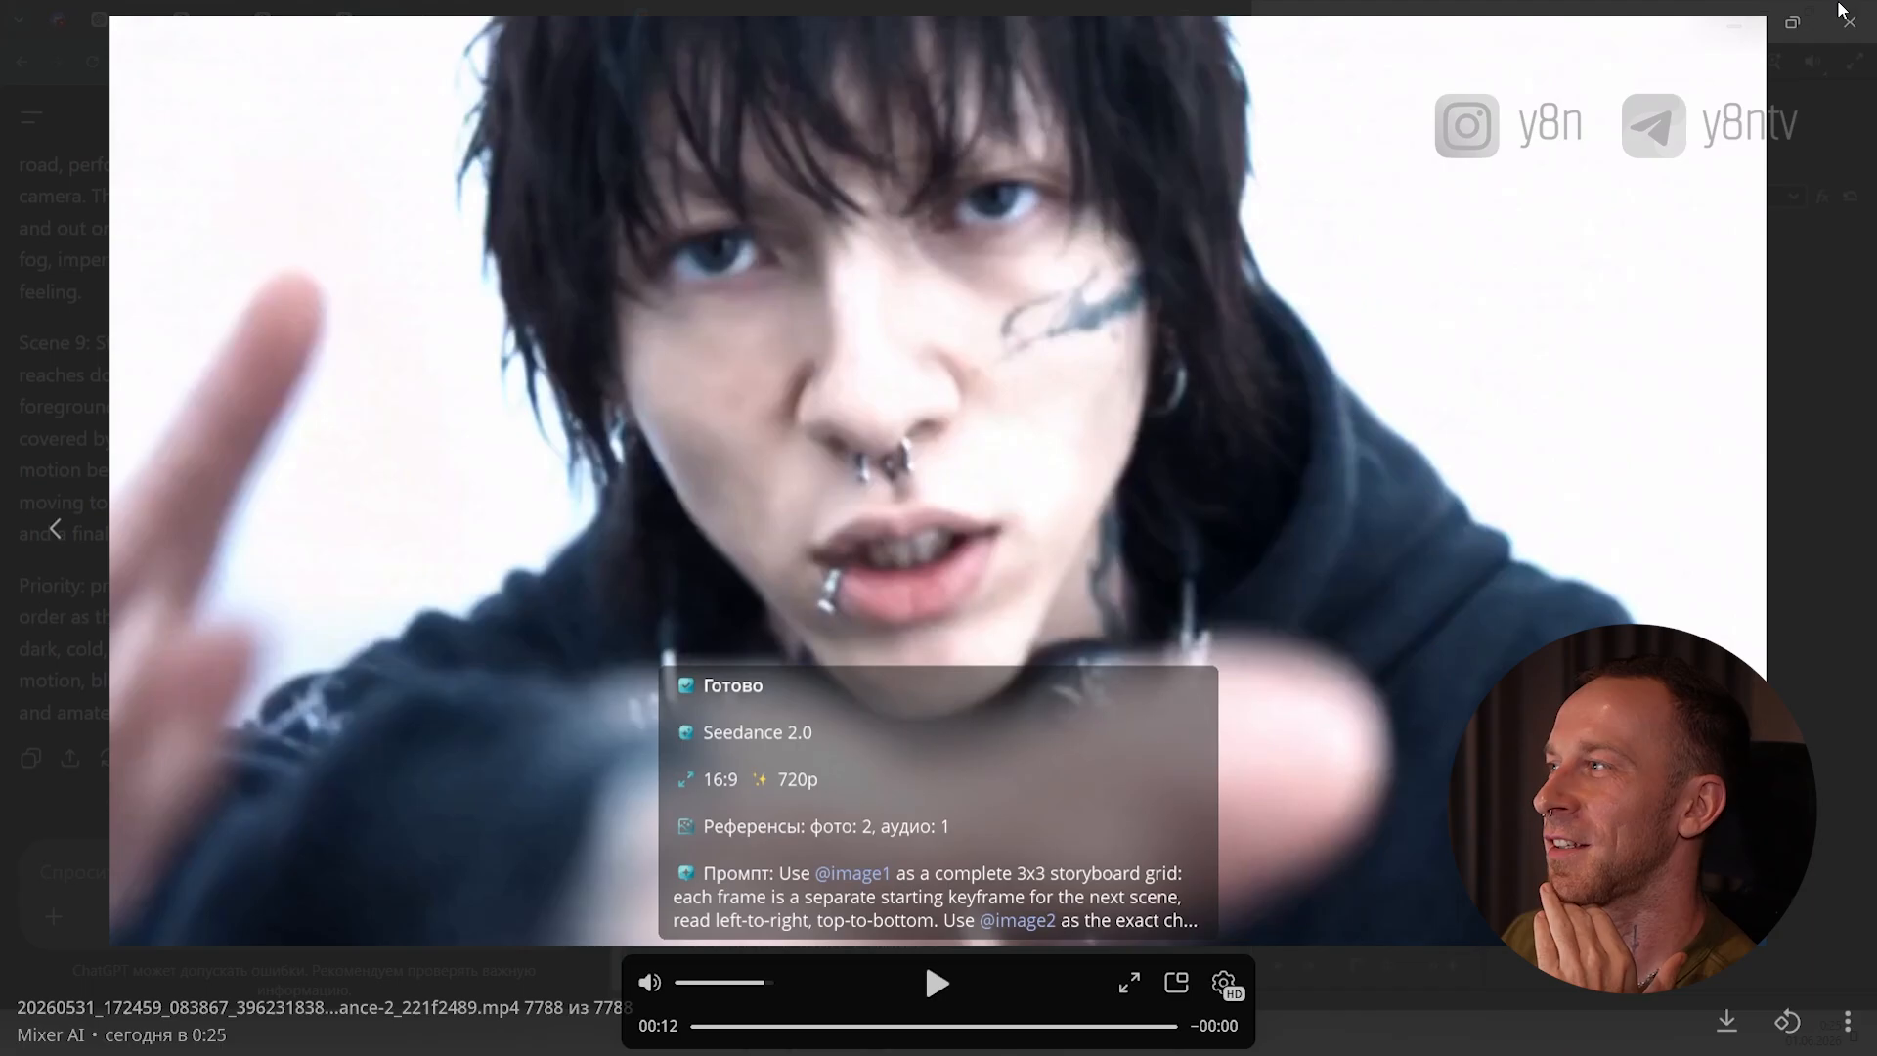
click(1842, 14)
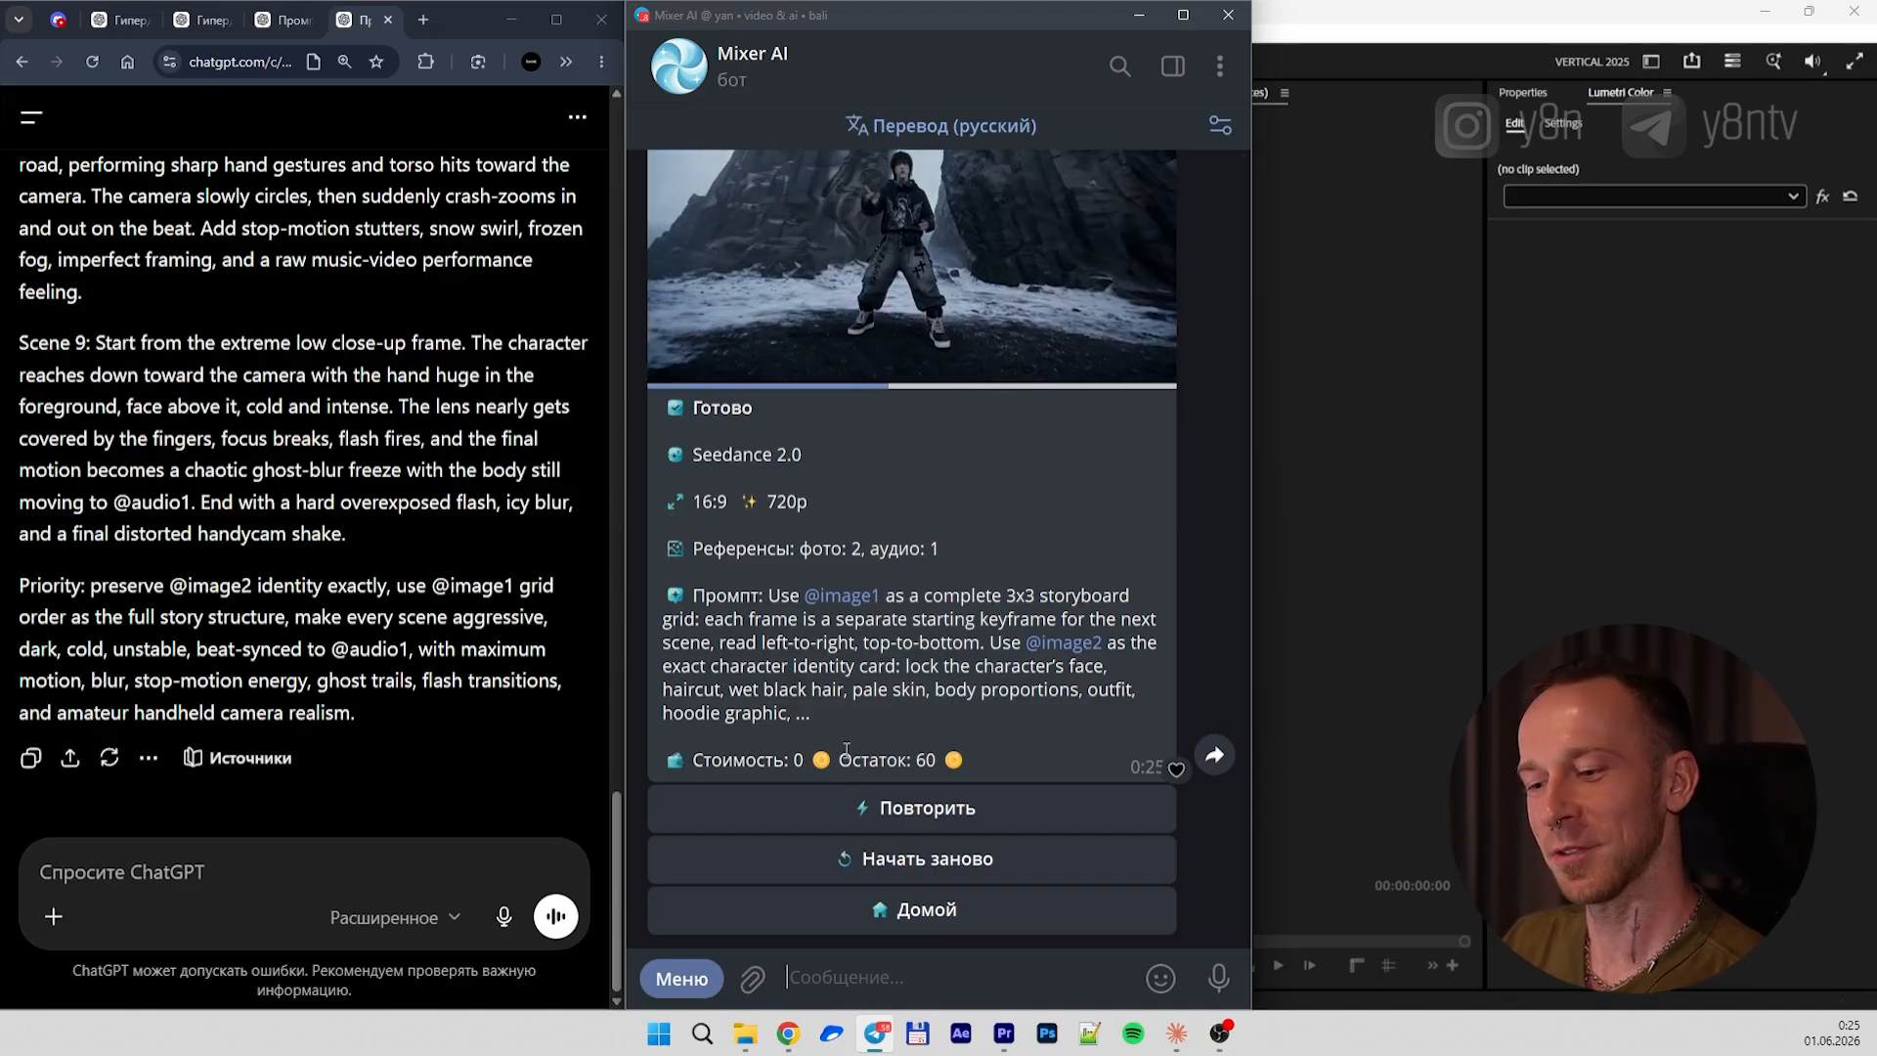
Download the second arctic video as 4 Арктика into the 4 Генерации видео folder
scroll(876, 569, up, 4)
click(813, 537)
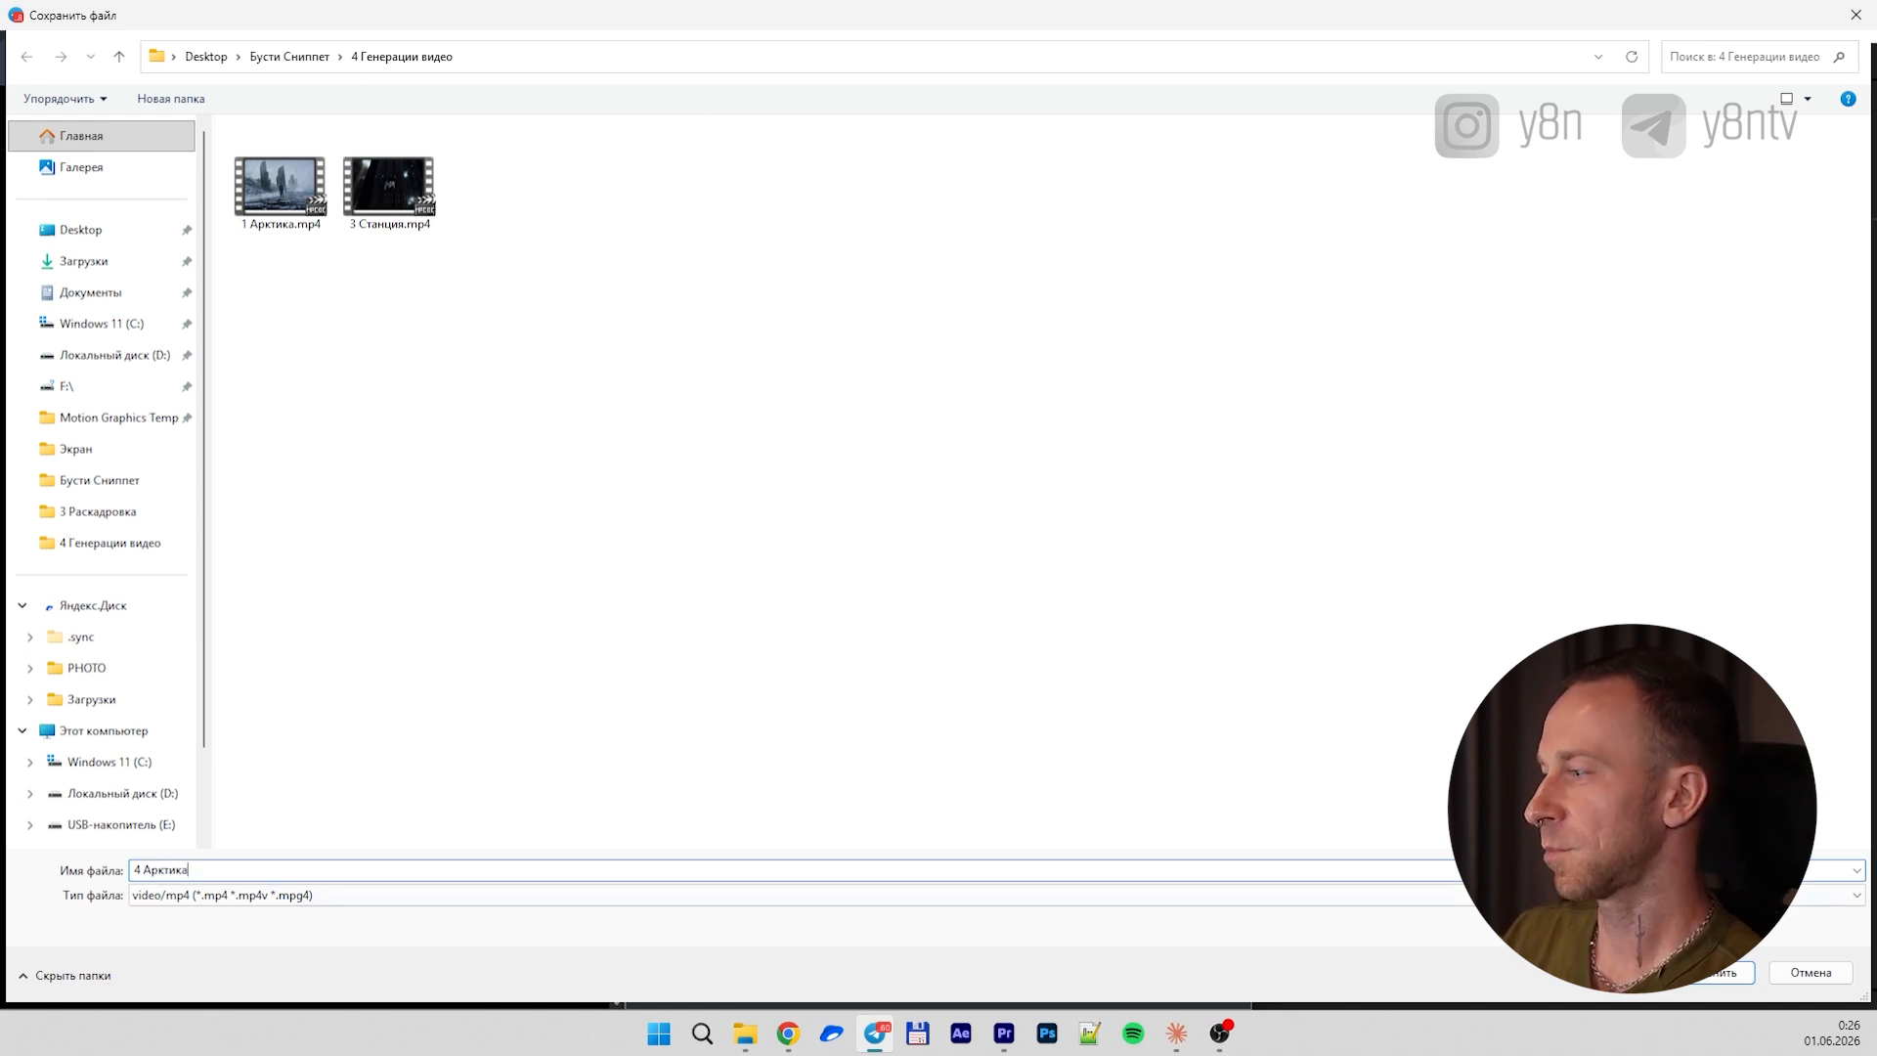
key(Return)
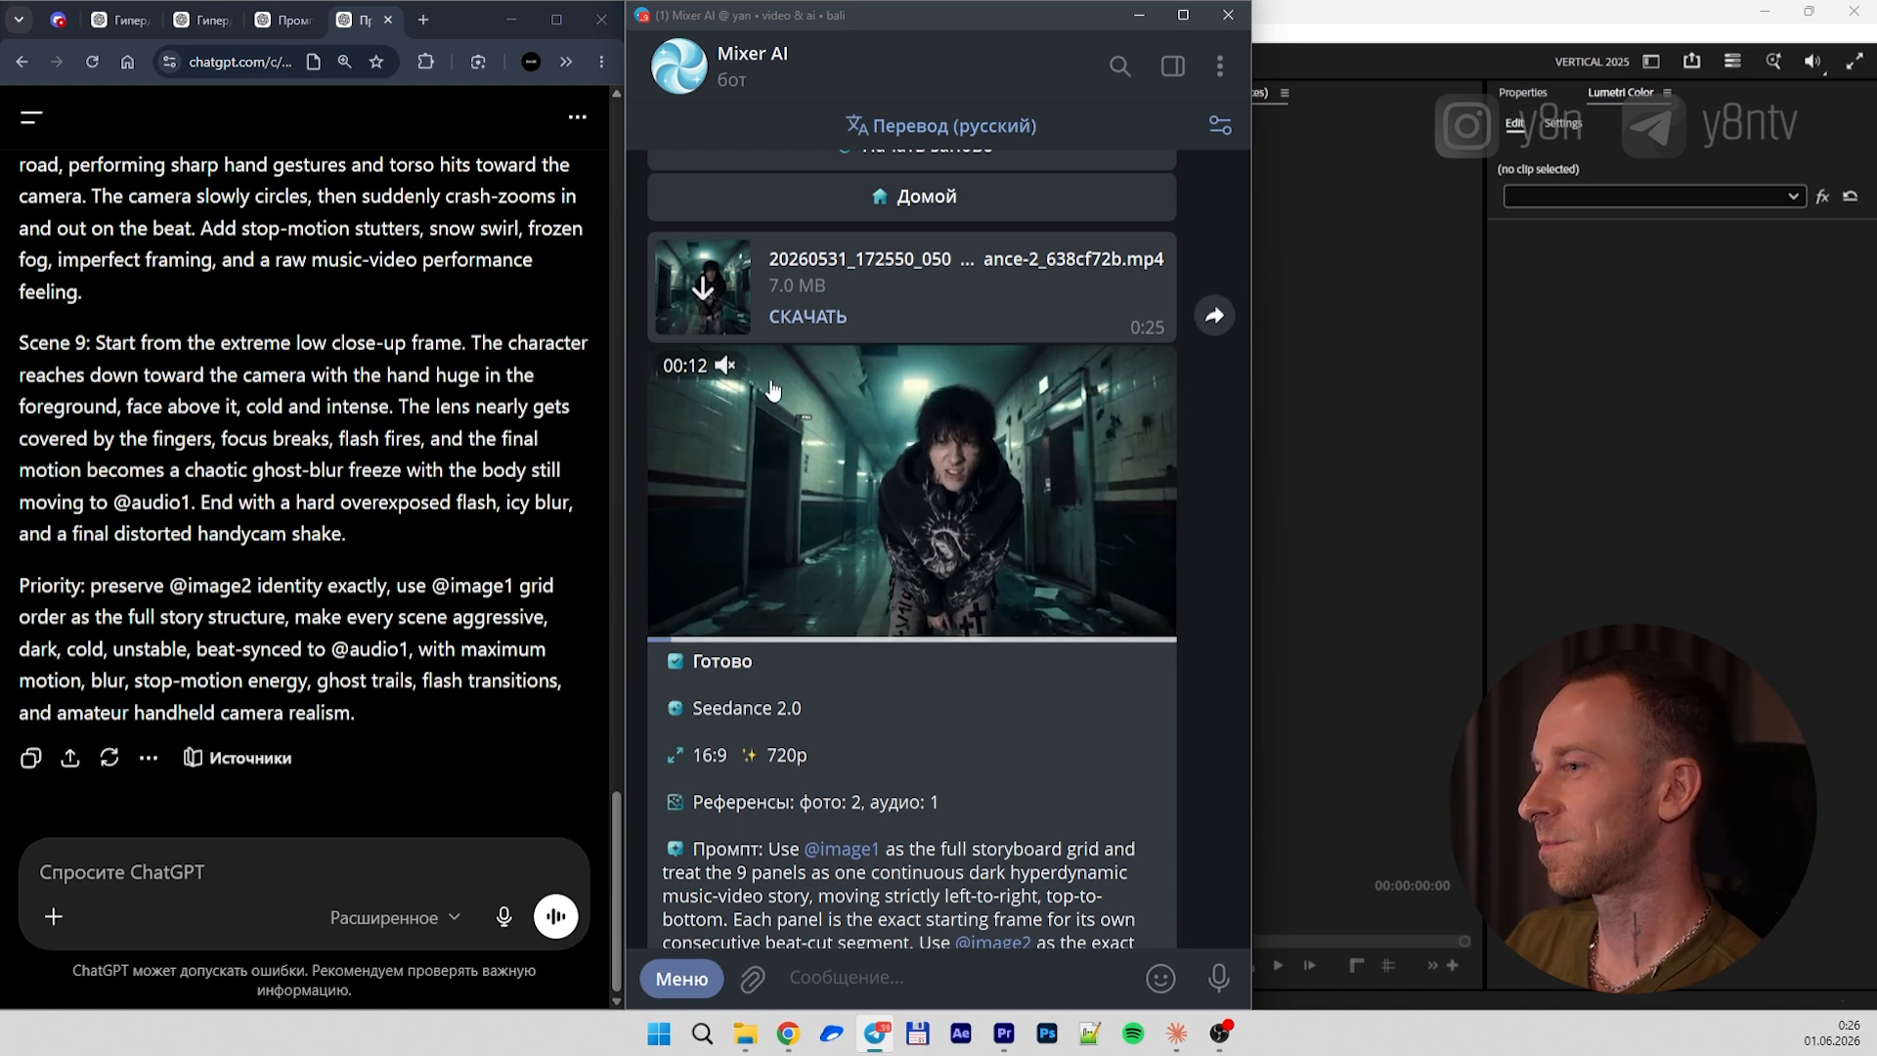
Play the finished corridor video full screen, replaying the parts around 4 and 8 seconds, and close it
click(791, 442)
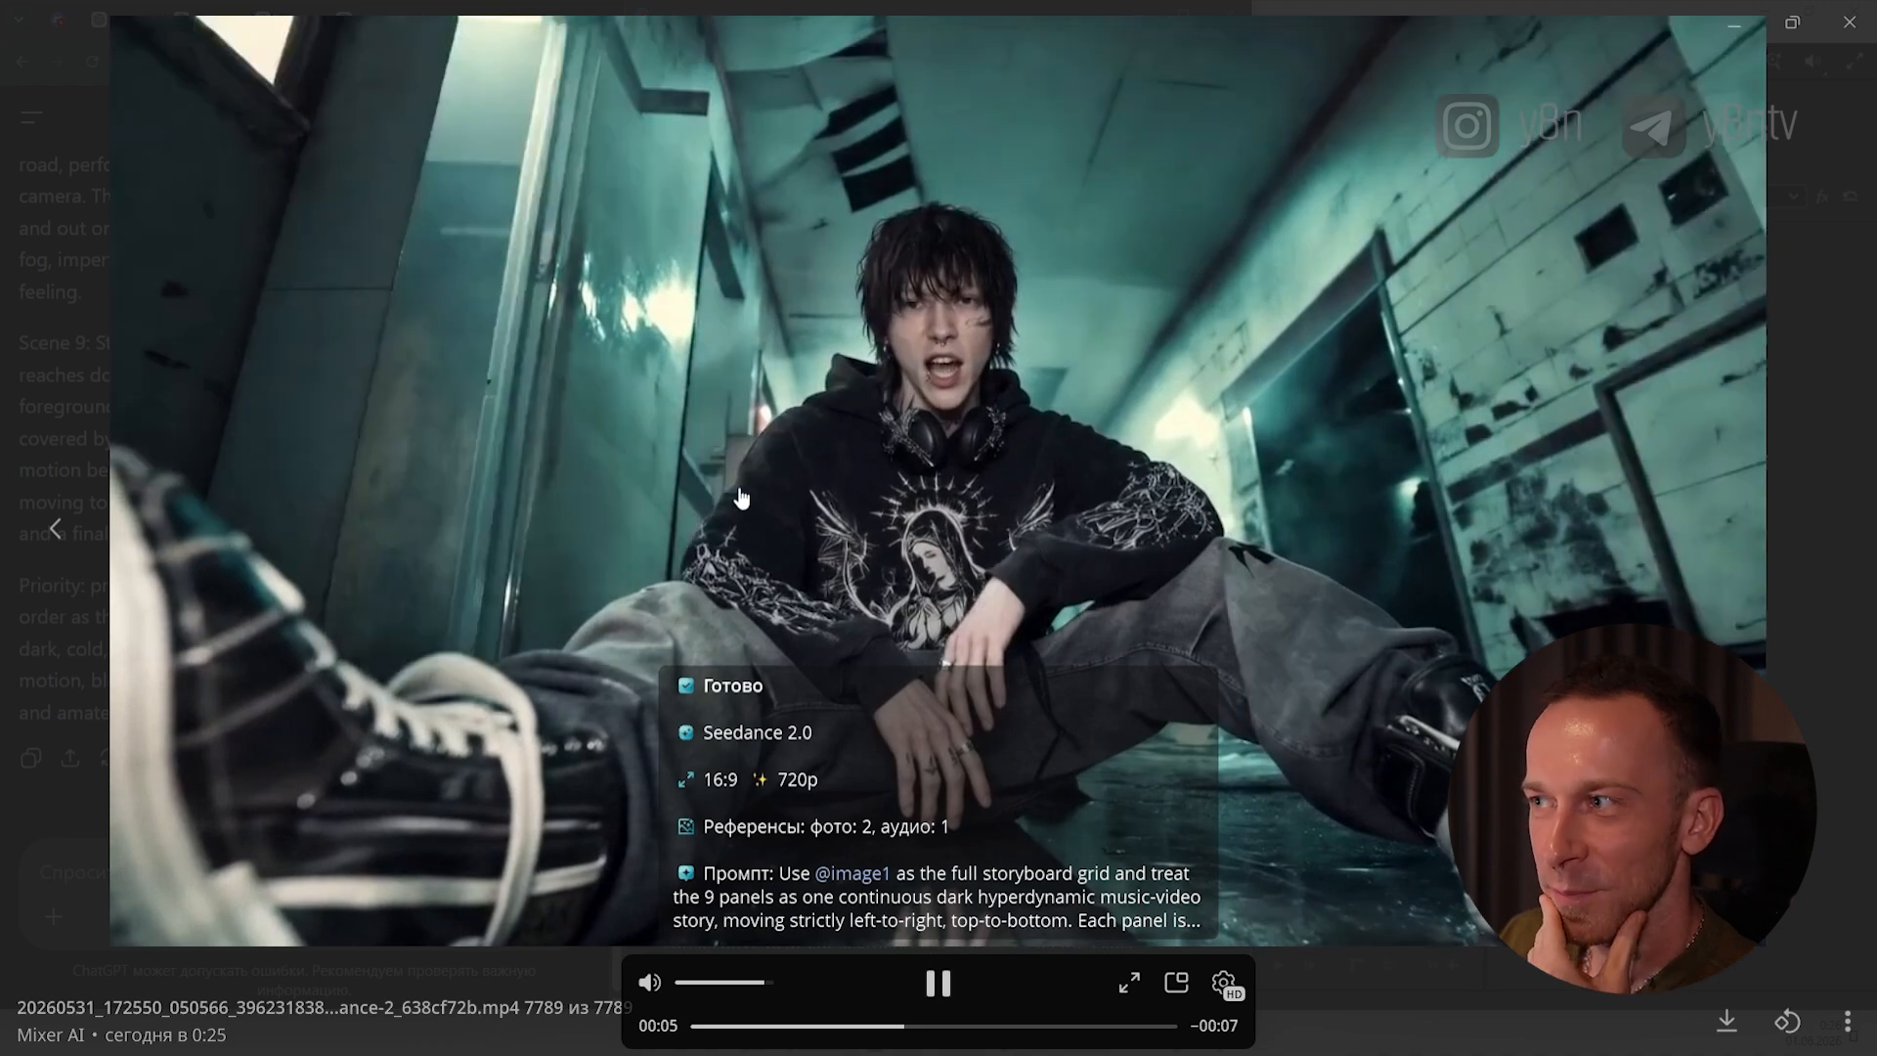
double_click(742, 500)
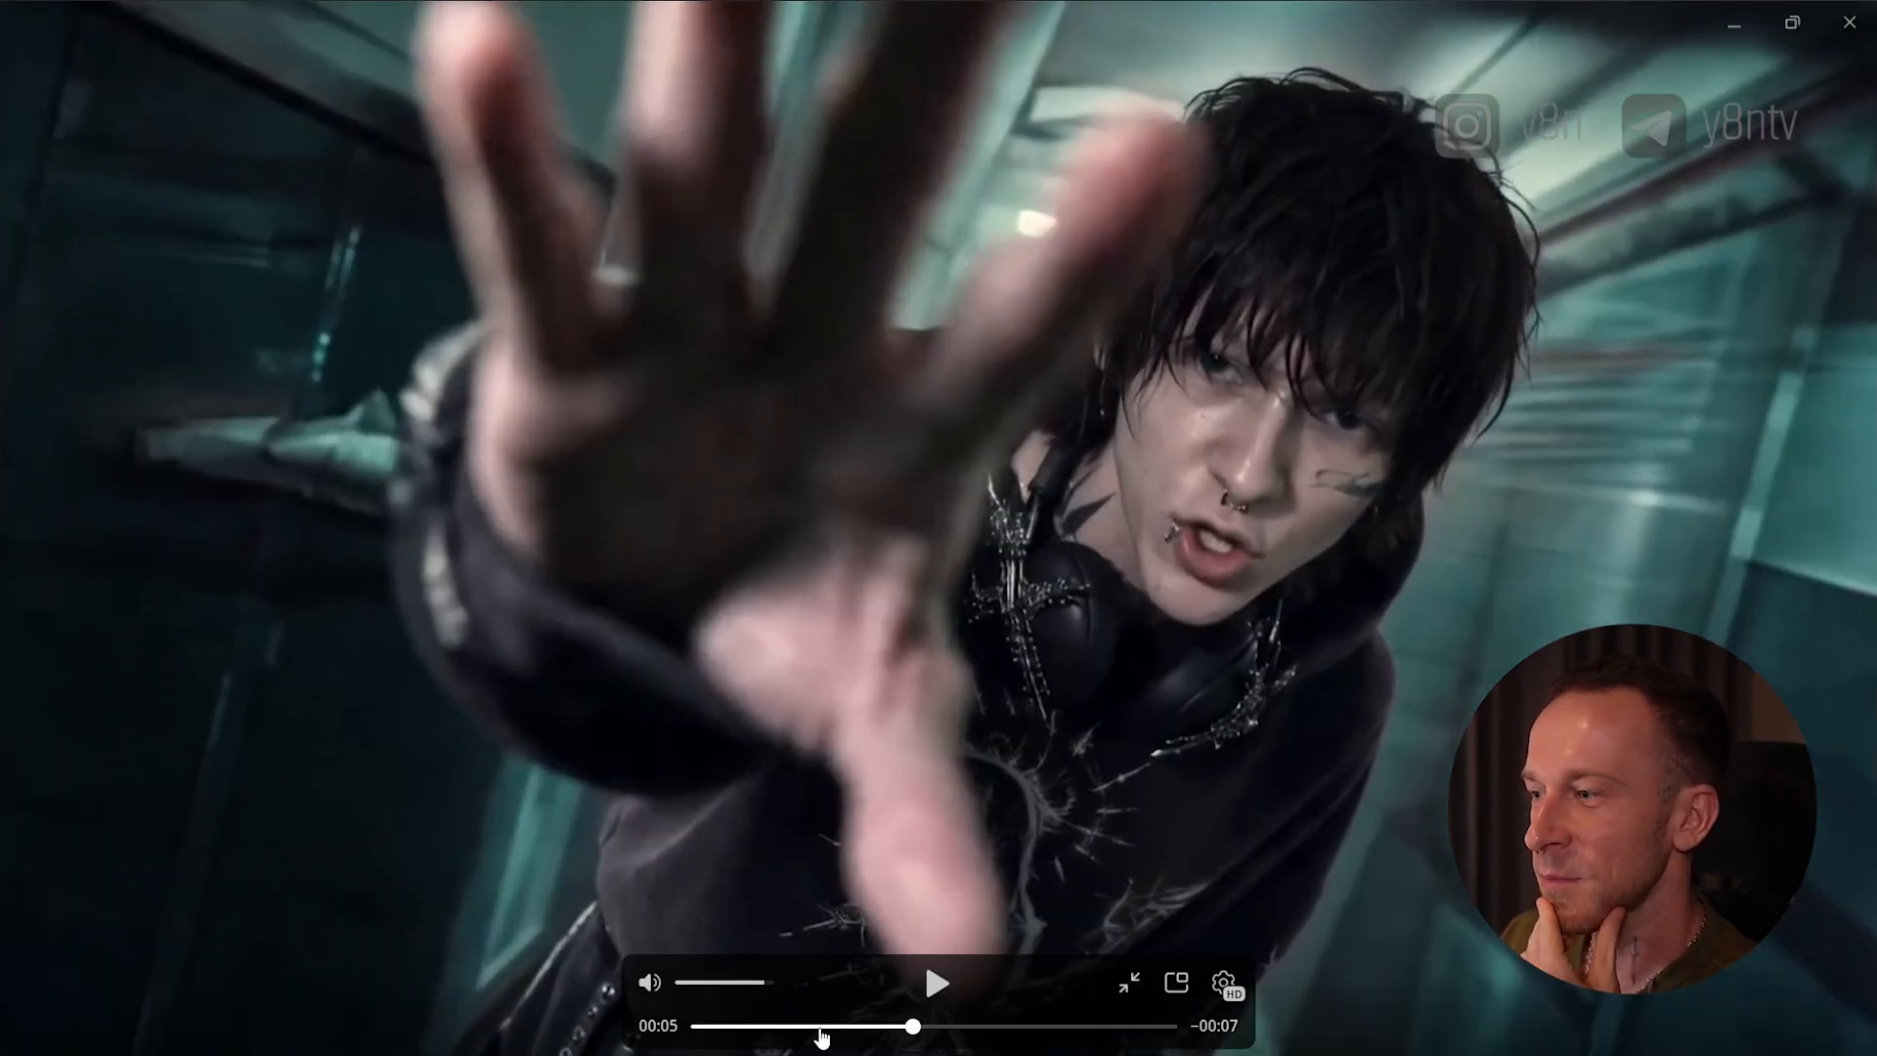
click(855, 1027)
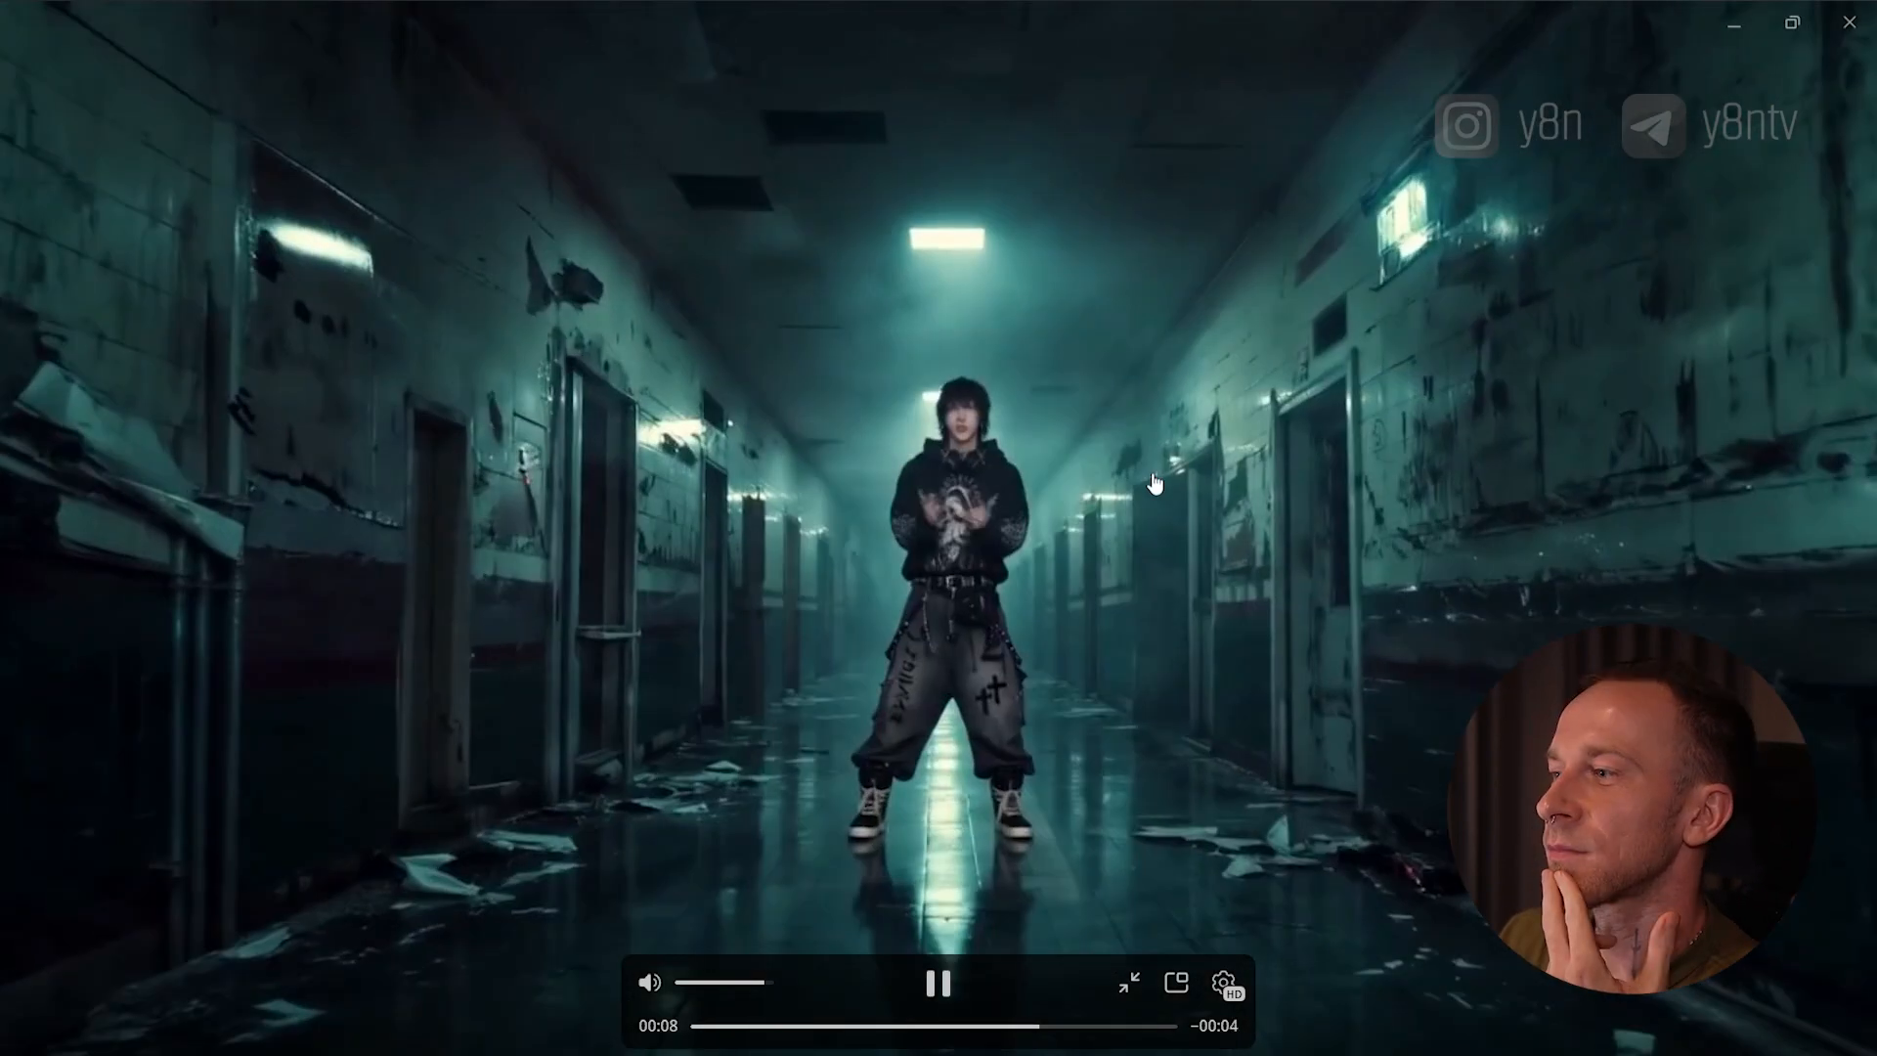
click(998, 572)
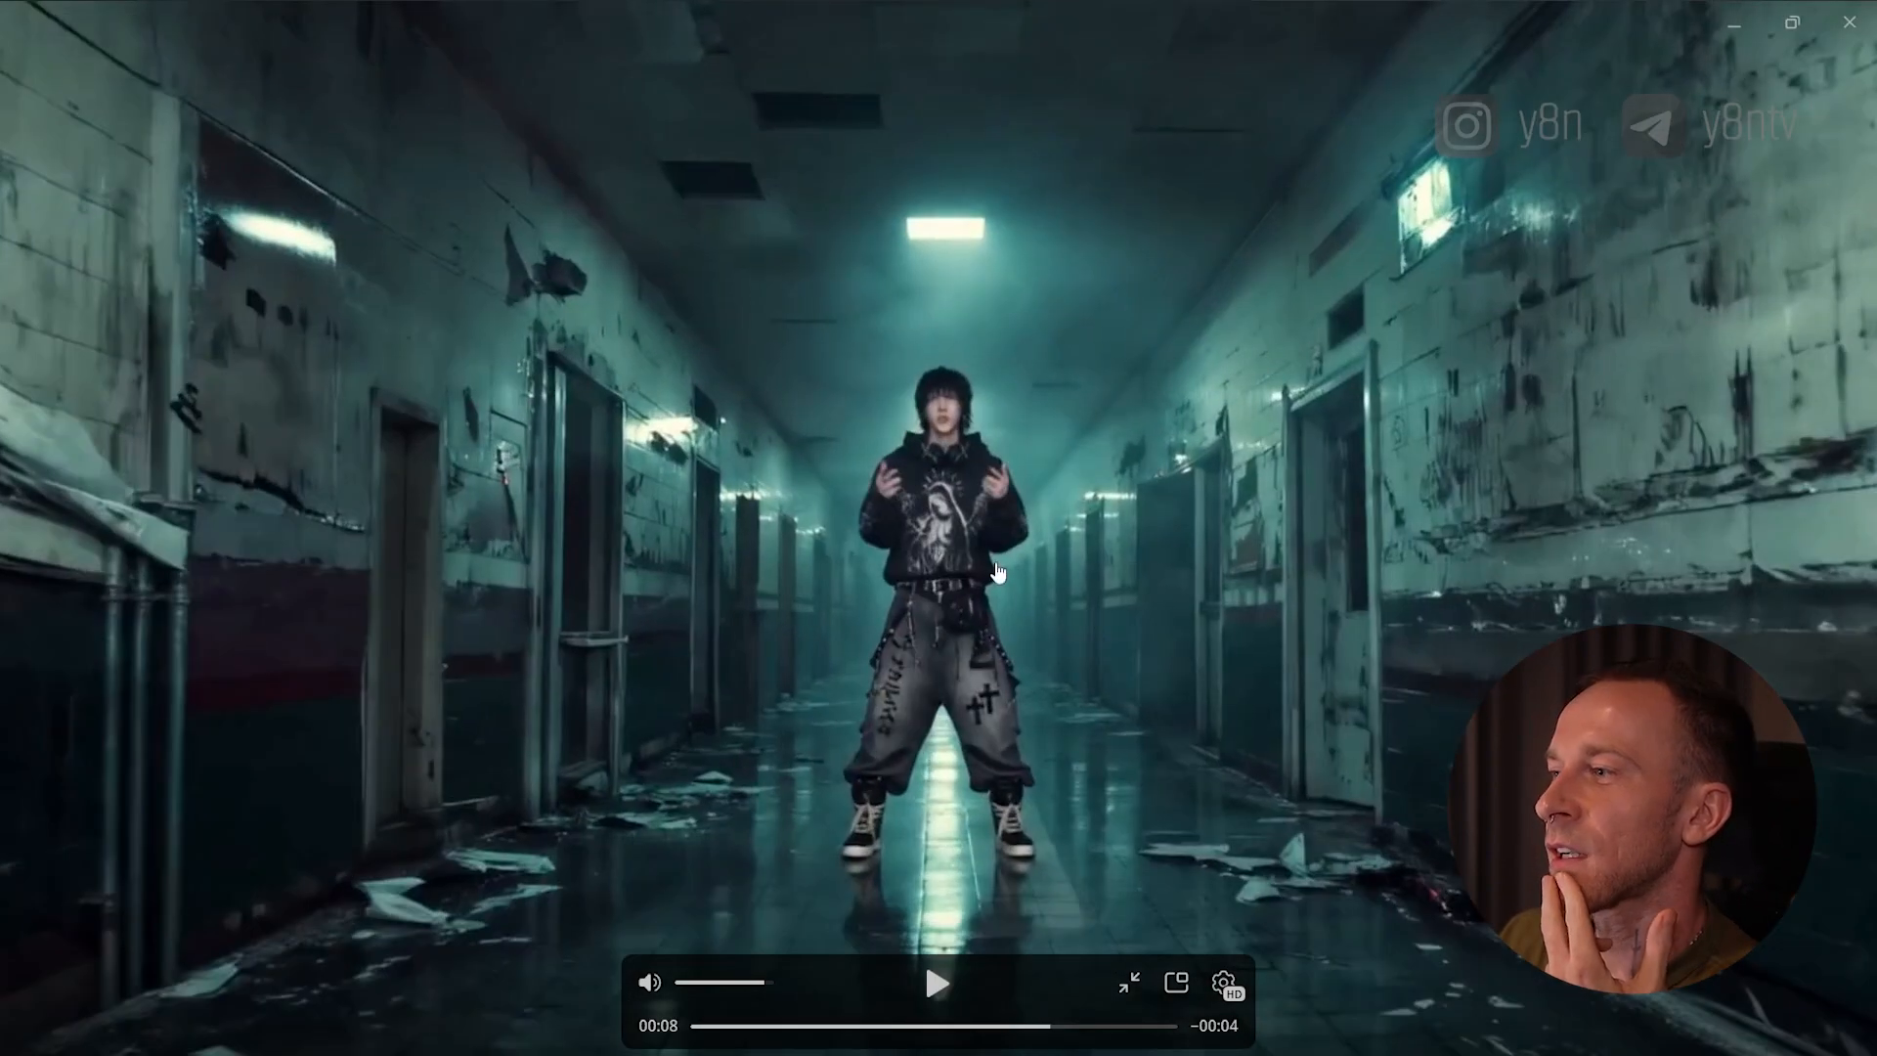
click(1051, 594)
click(1120, 577)
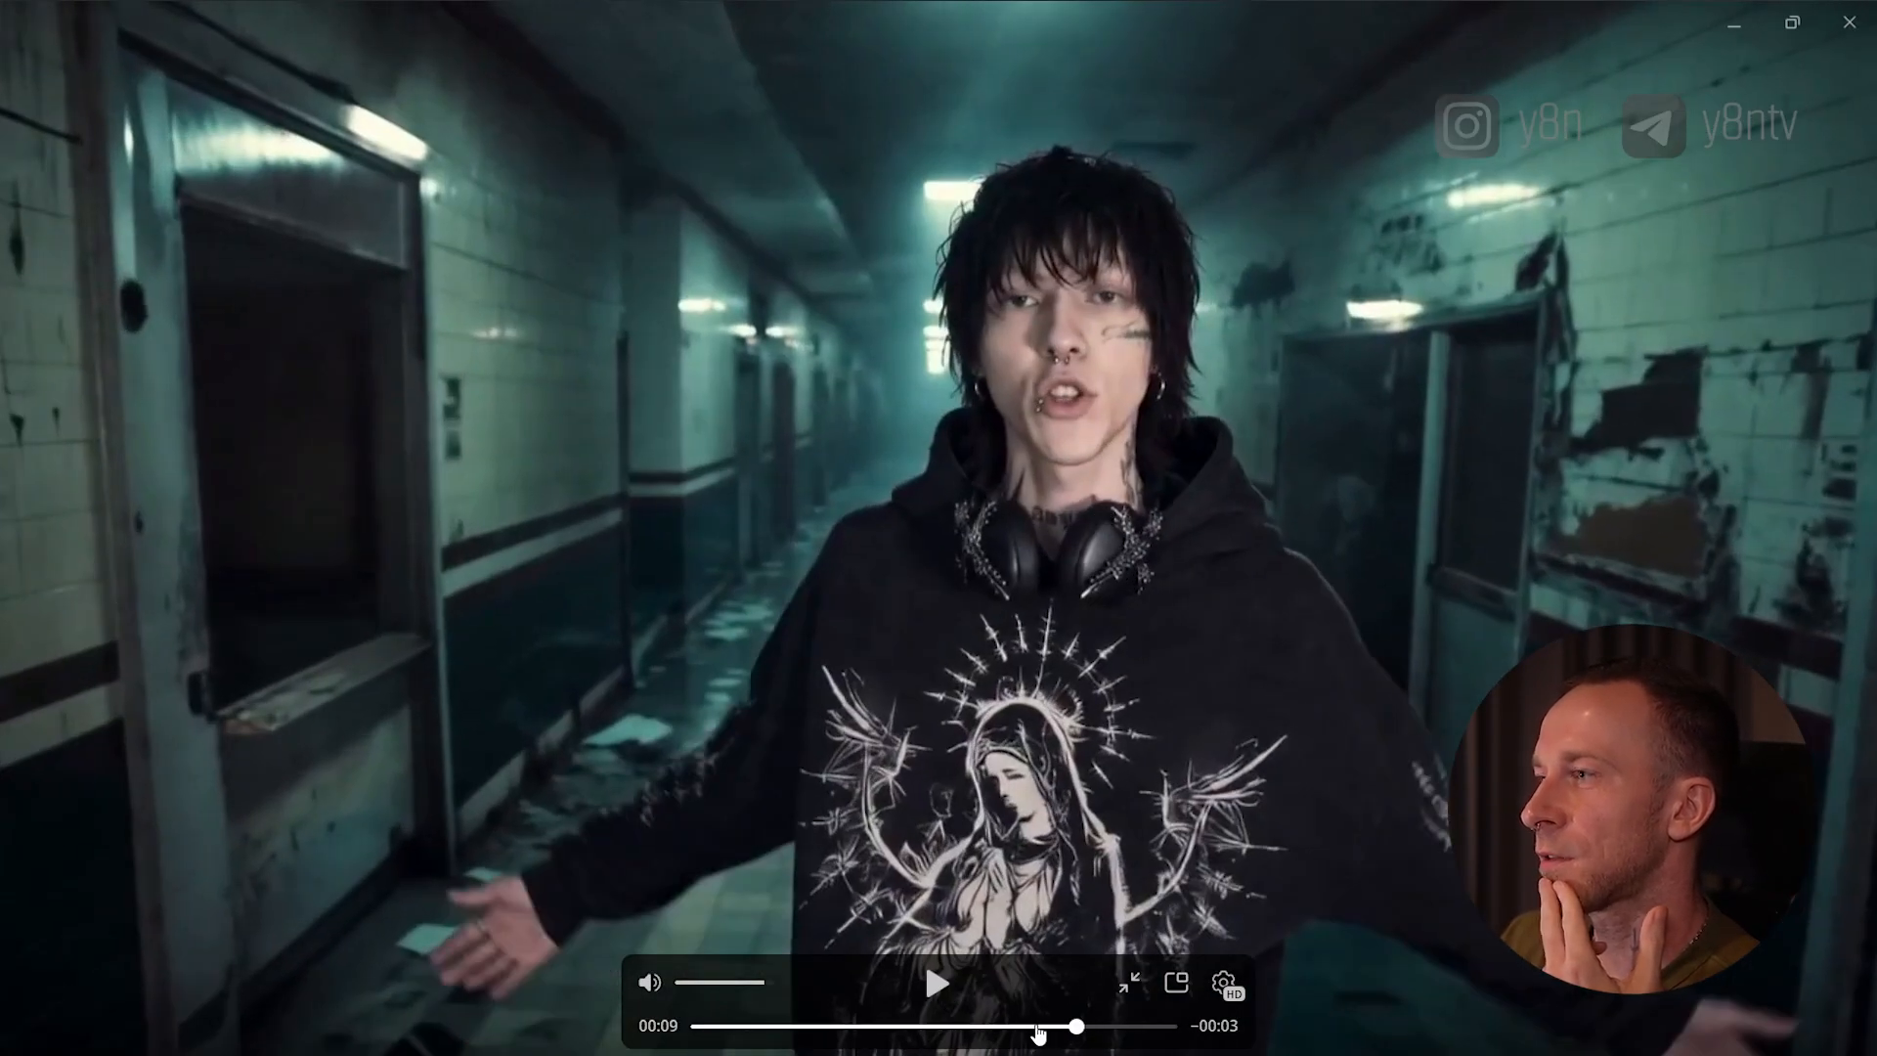
click(1038, 1026)
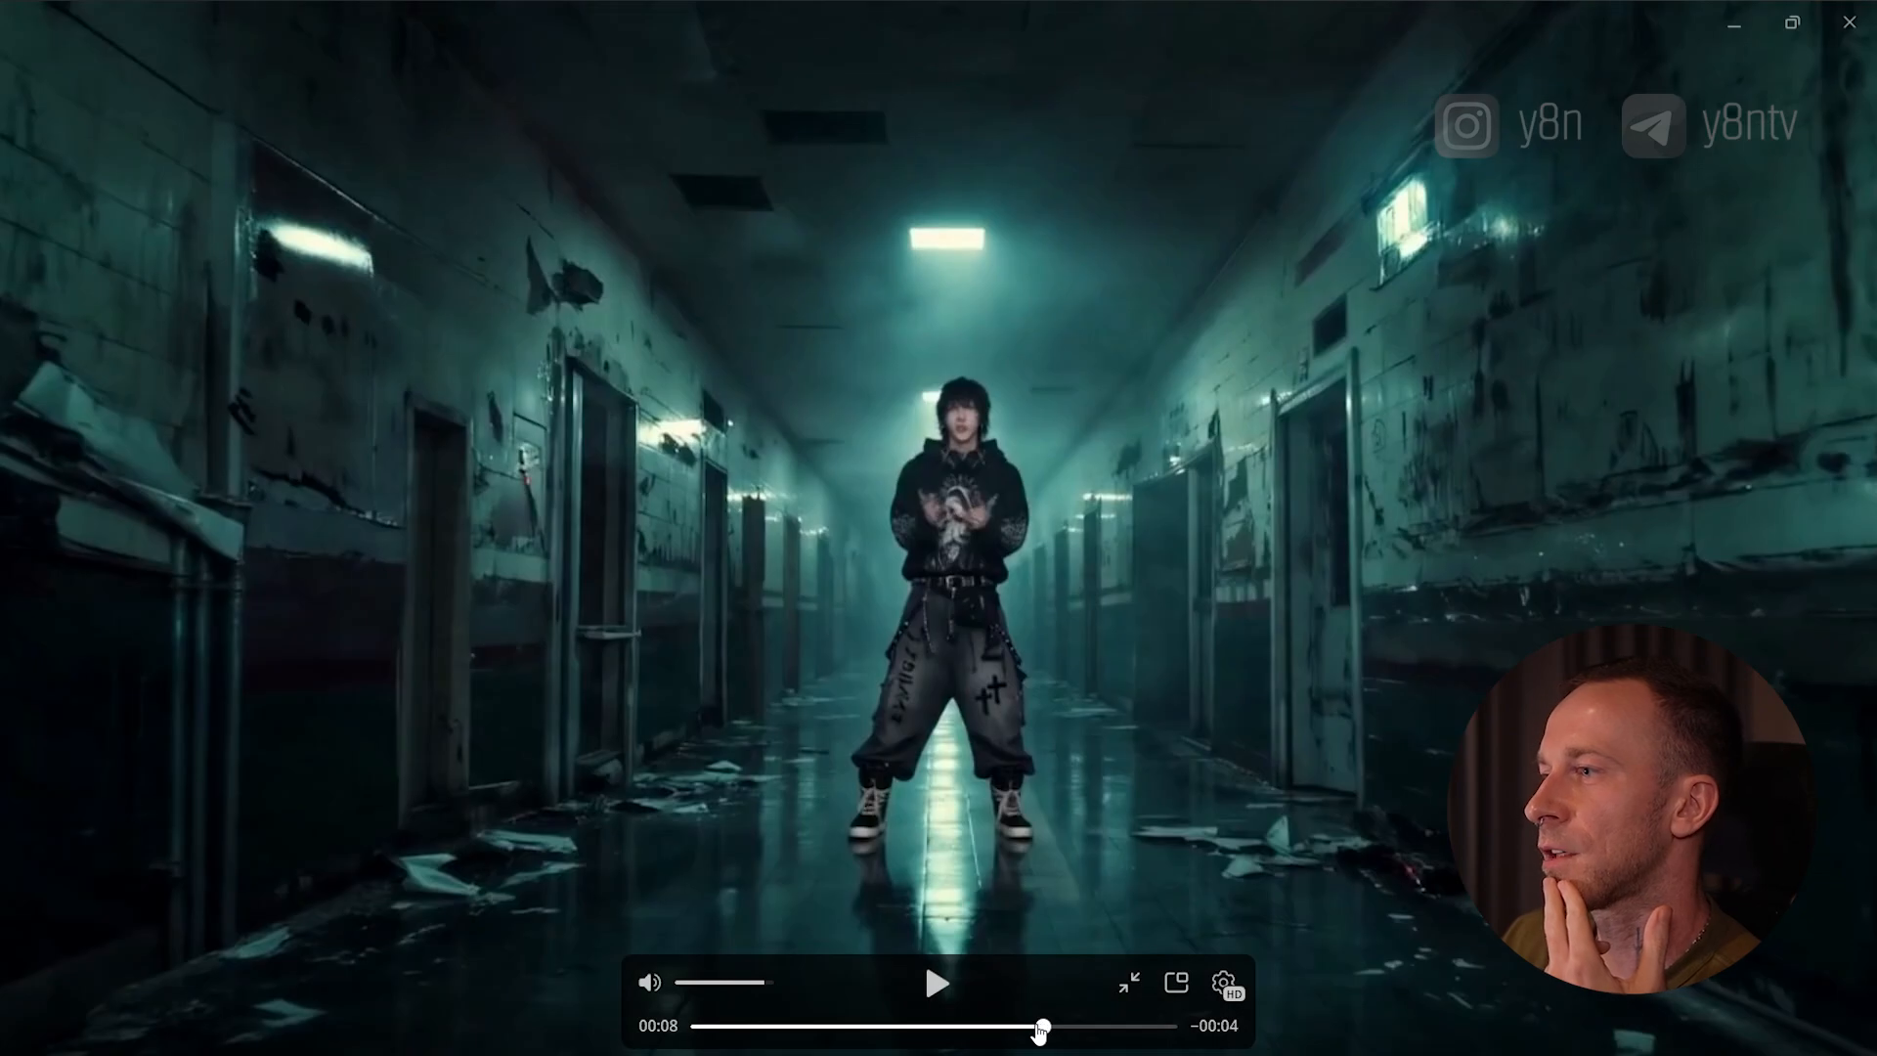
click(1062, 794)
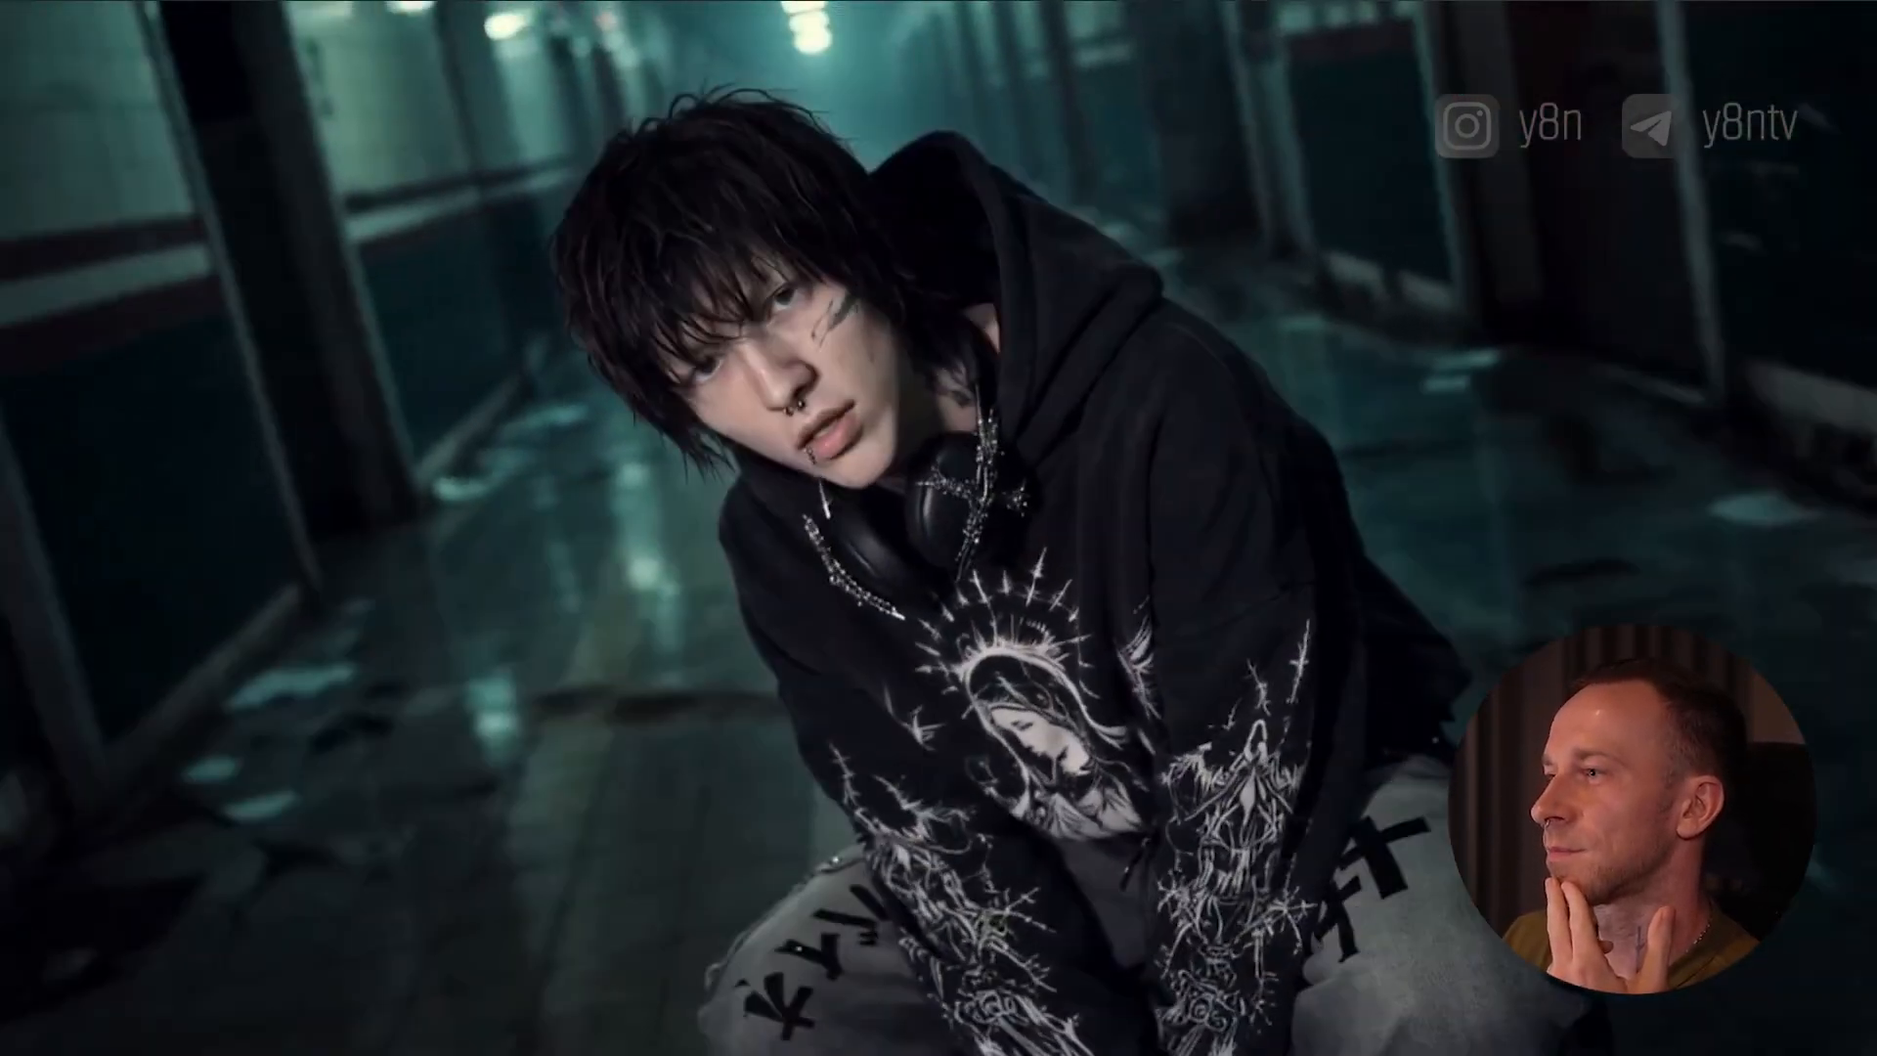
click(1159, 1027)
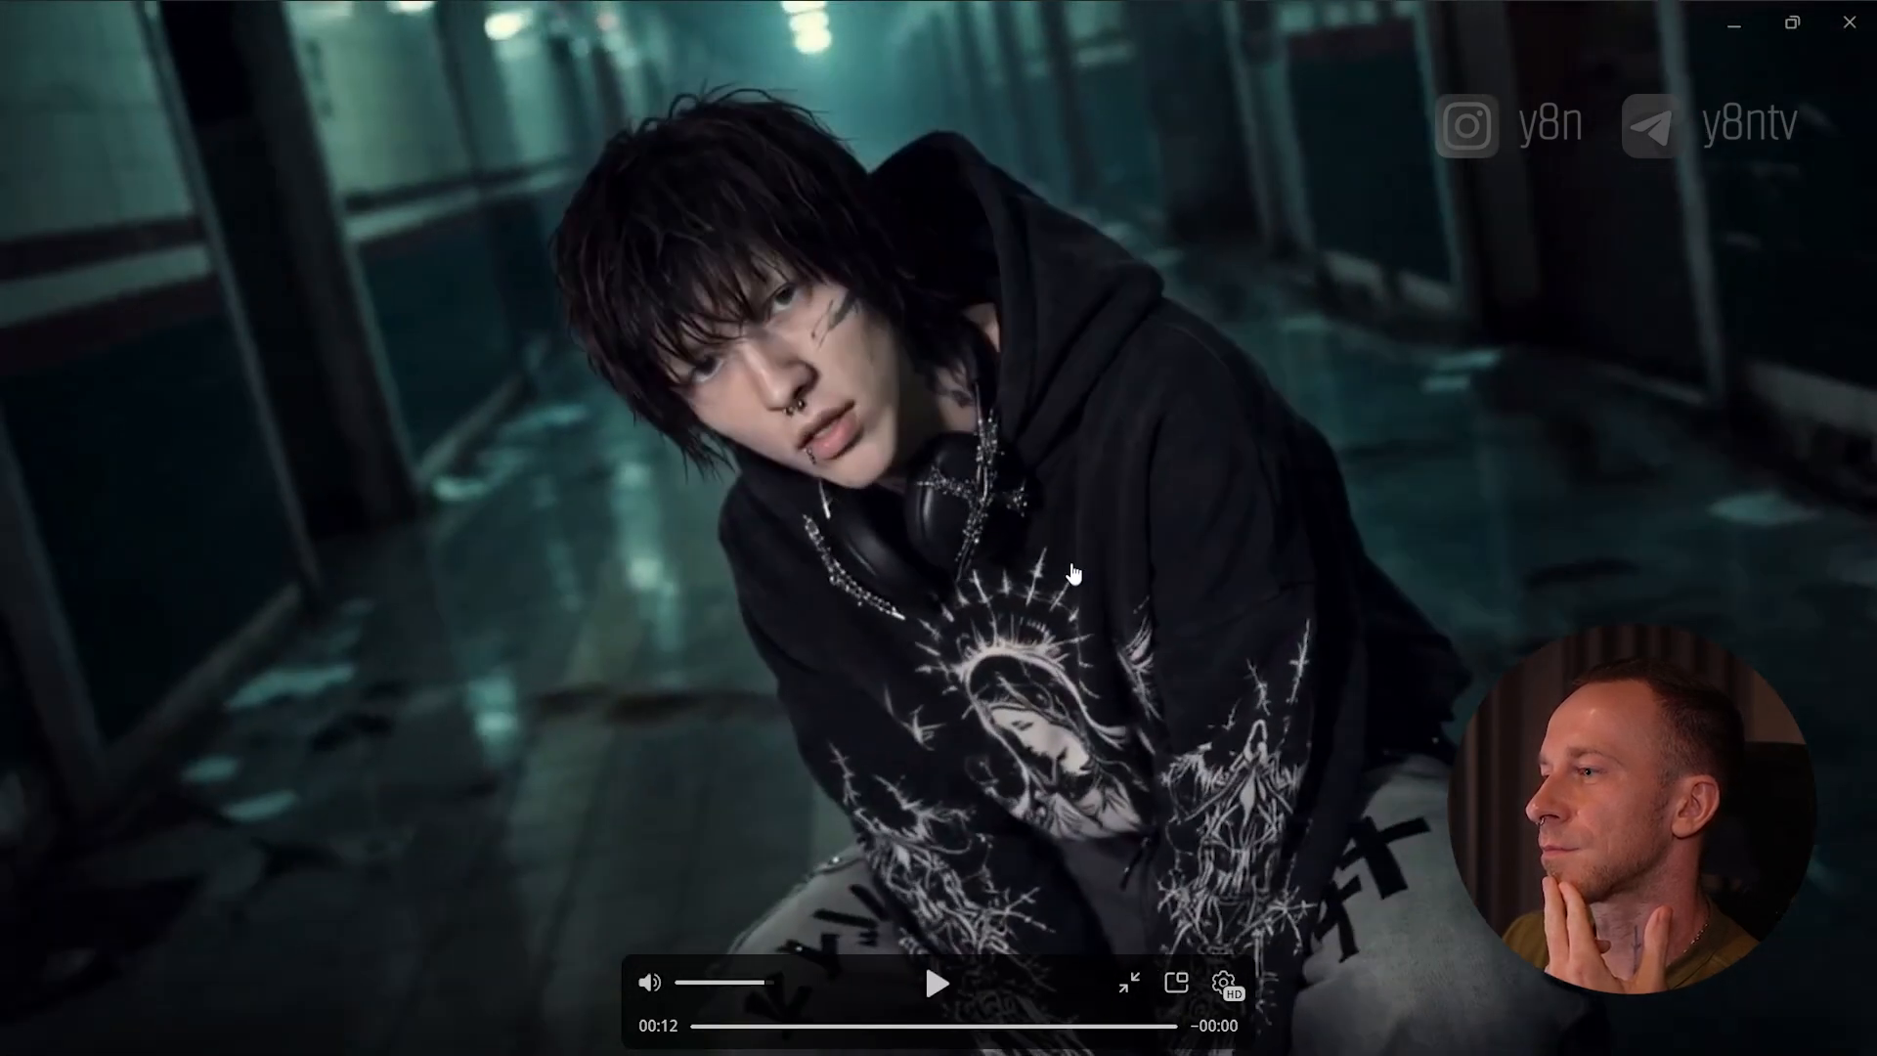
double_click(1151, 448)
key(Escape)
Download the finished corridor video from the Mixer AI chat as 2 Лиминал.mp4 into 4 Генерации видео
scroll(958, 614, up, 4)
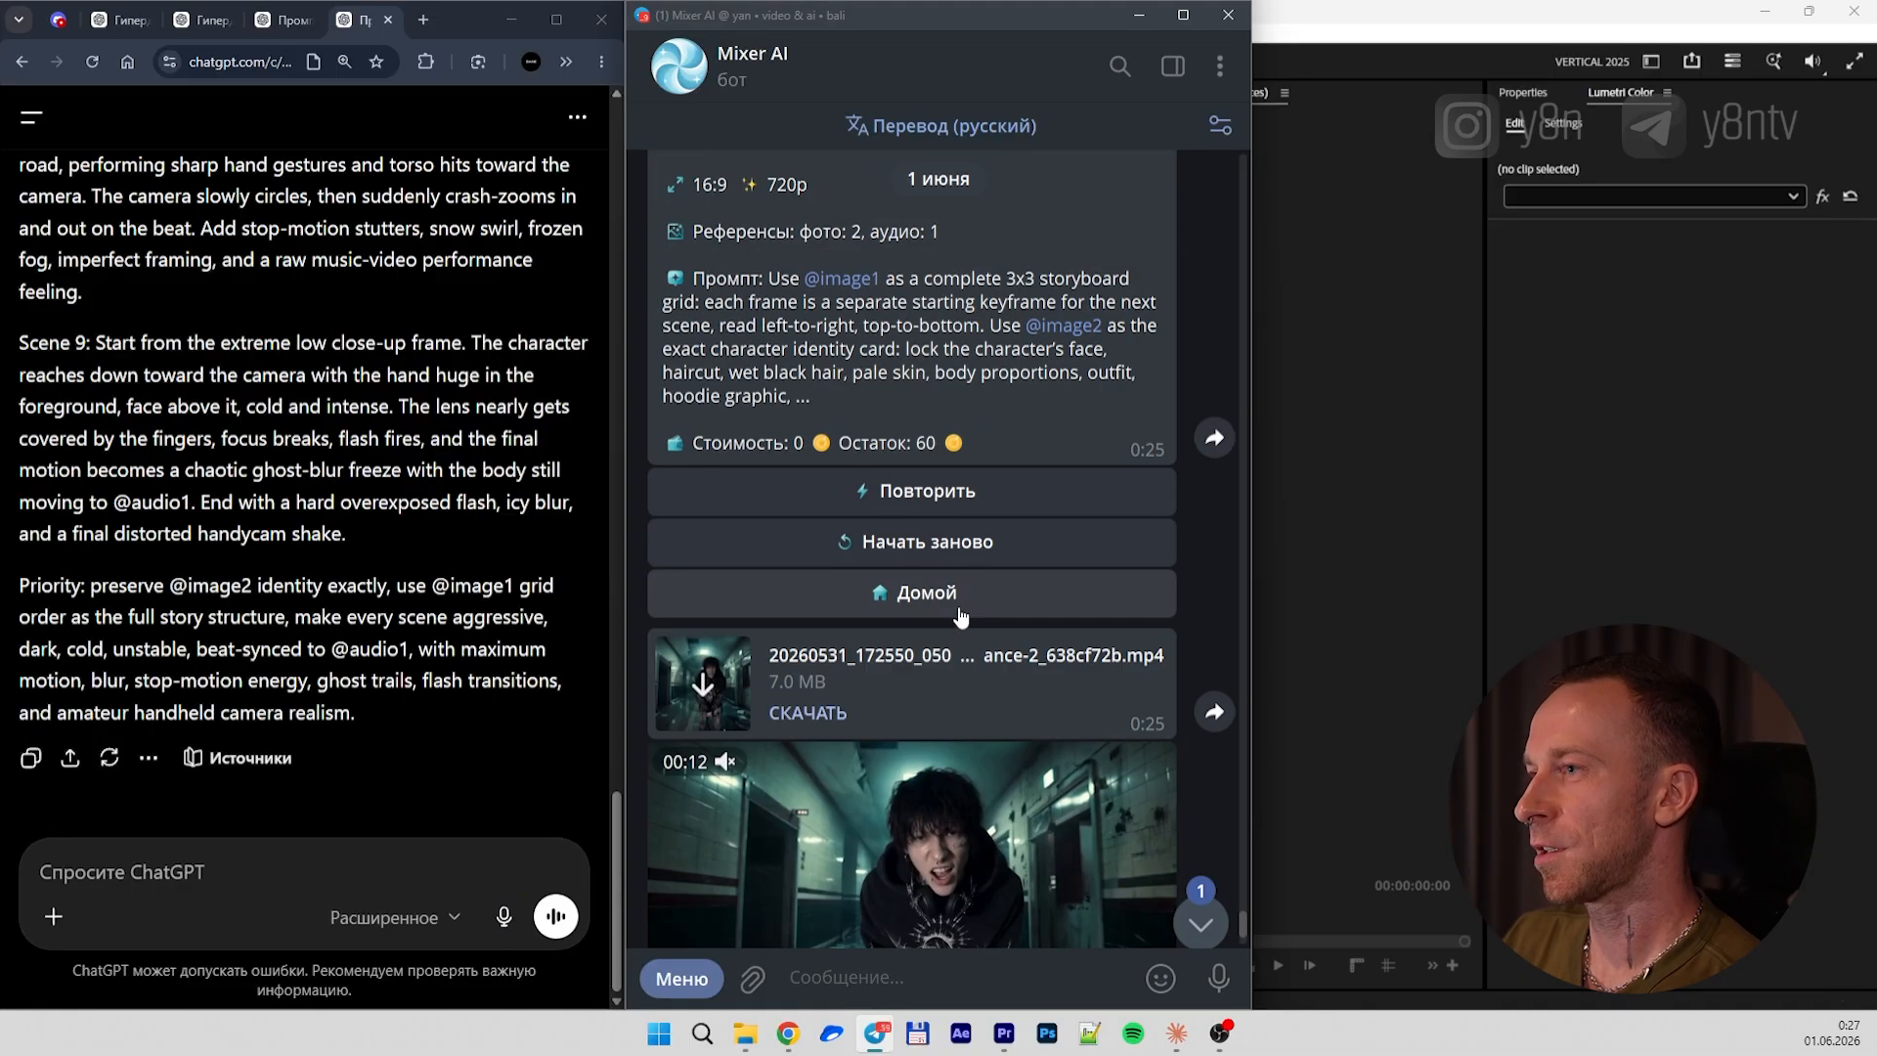
scroll(723, 612, down, 6)
scroll(711, 709, up, 5)
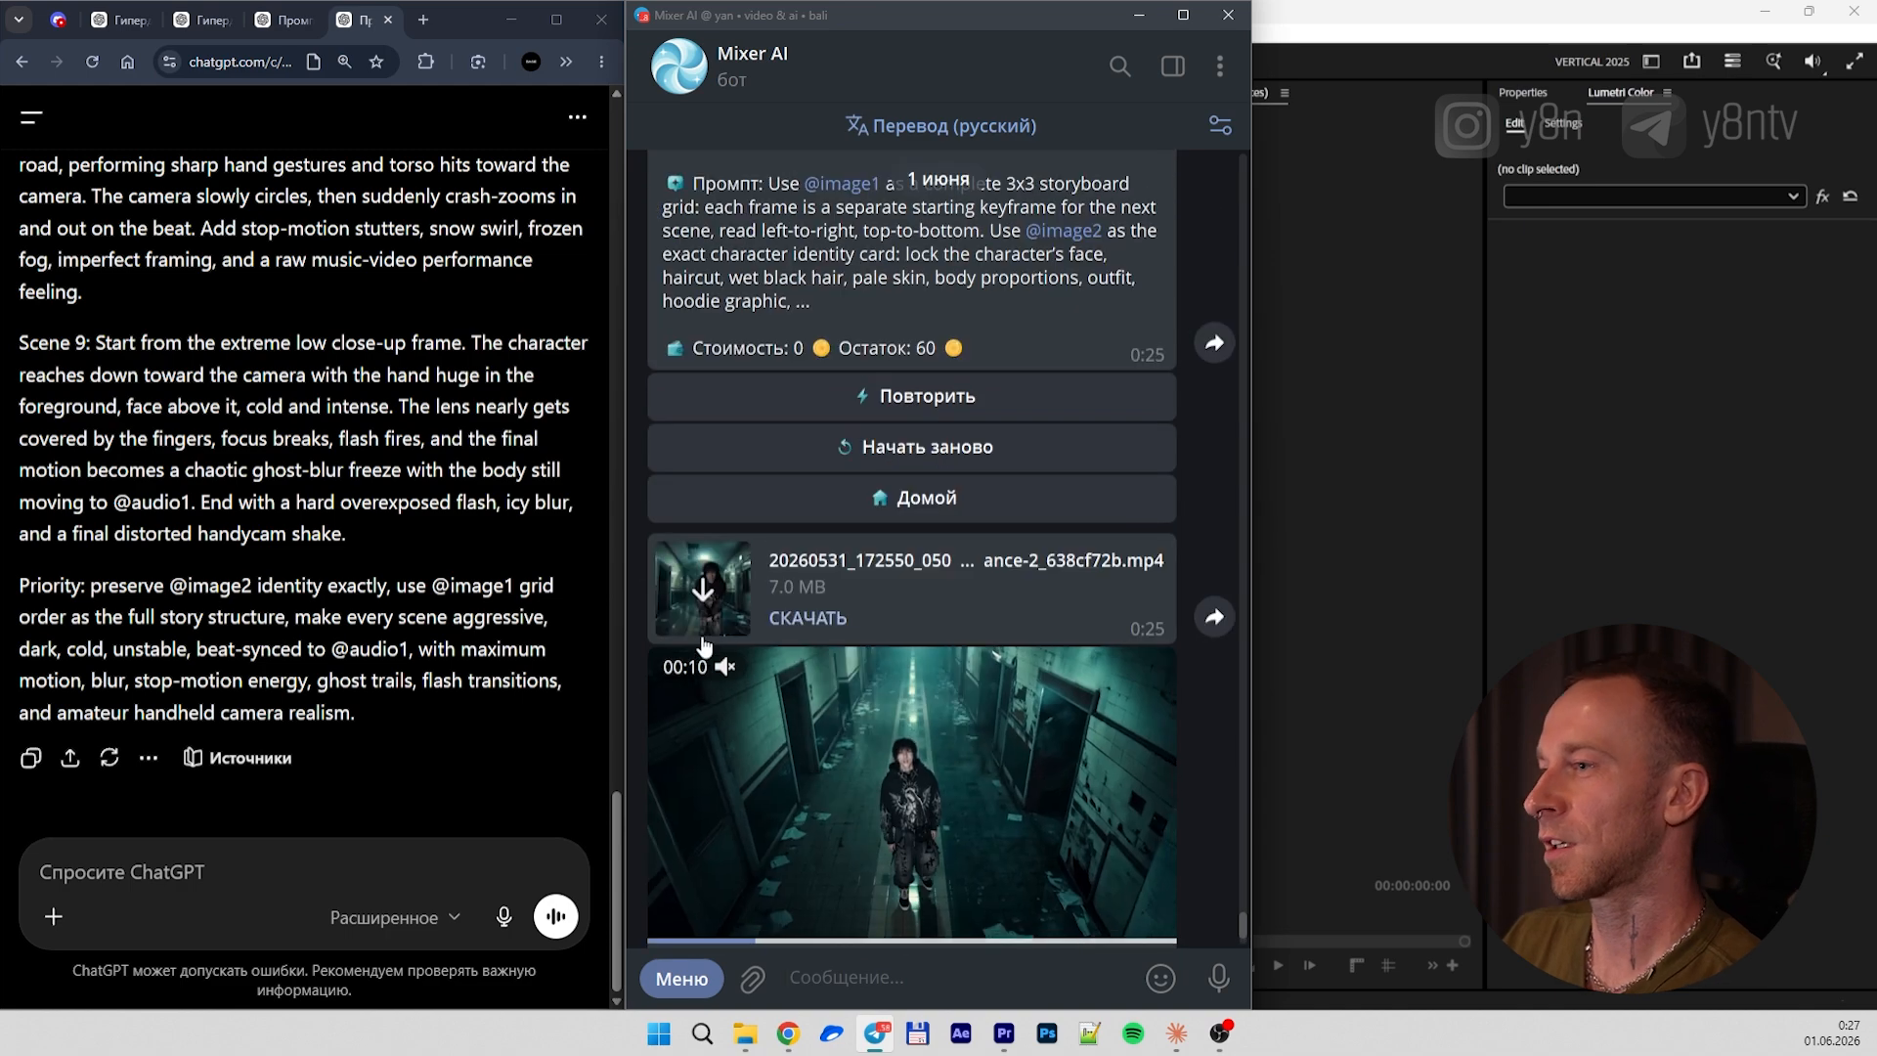
click(708, 590)
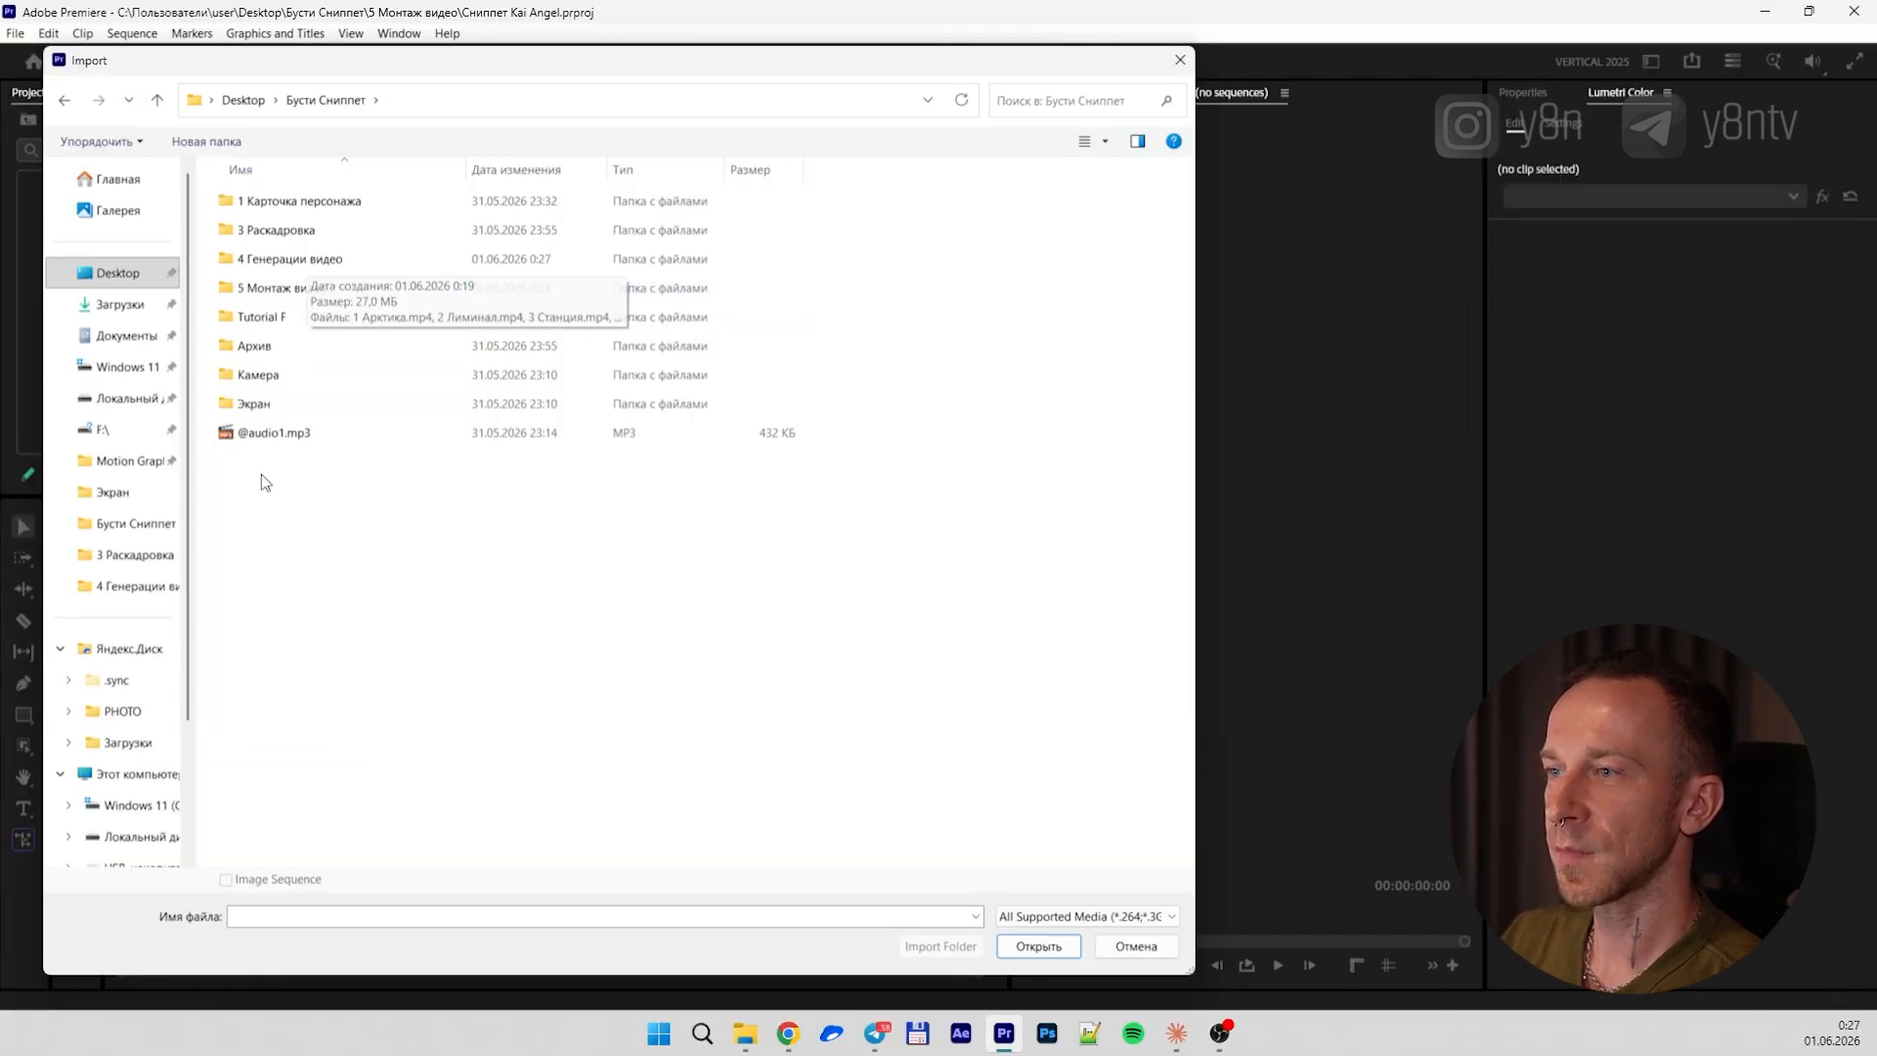
double_click(270, 436)
double_click(307, 284)
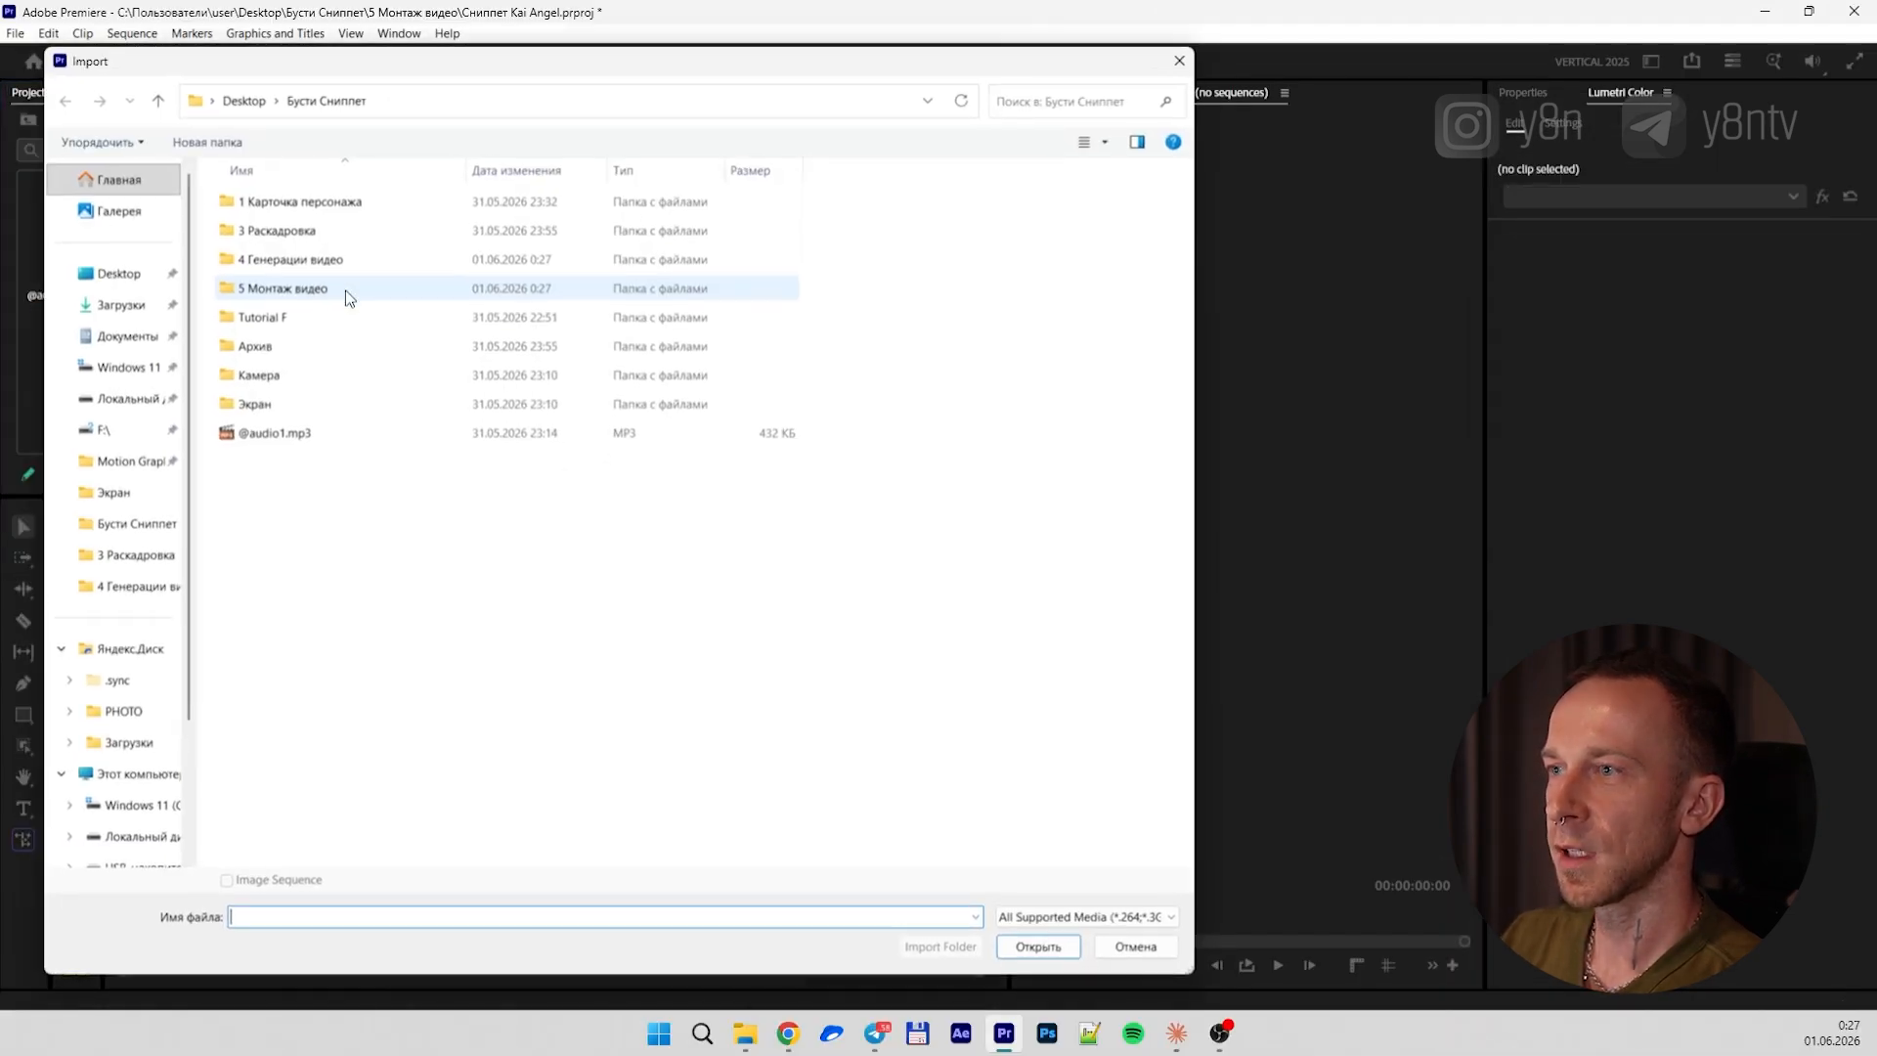
double_click(302, 260)
drag(519, 327, 215, 217)
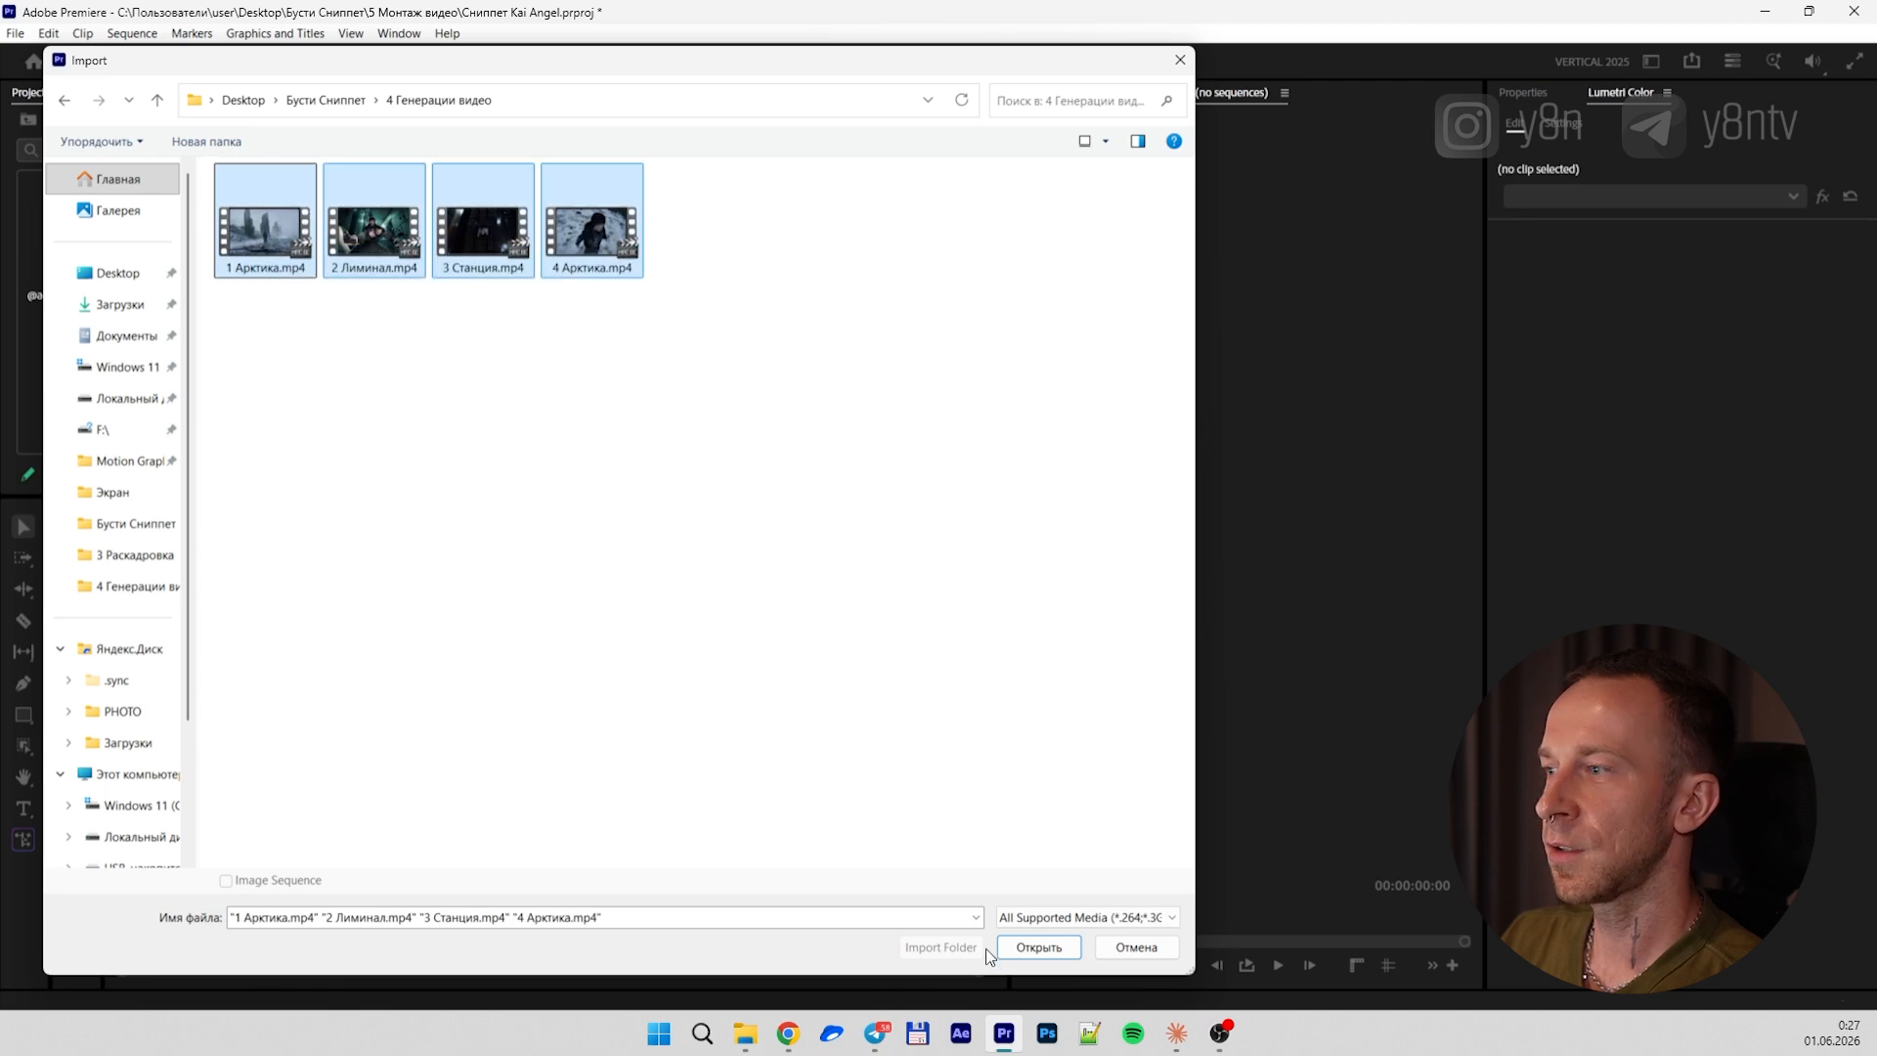
click(1014, 950)
Create a new sequence from the four imported video clips and preview its opening seconds
right_click(331, 242)
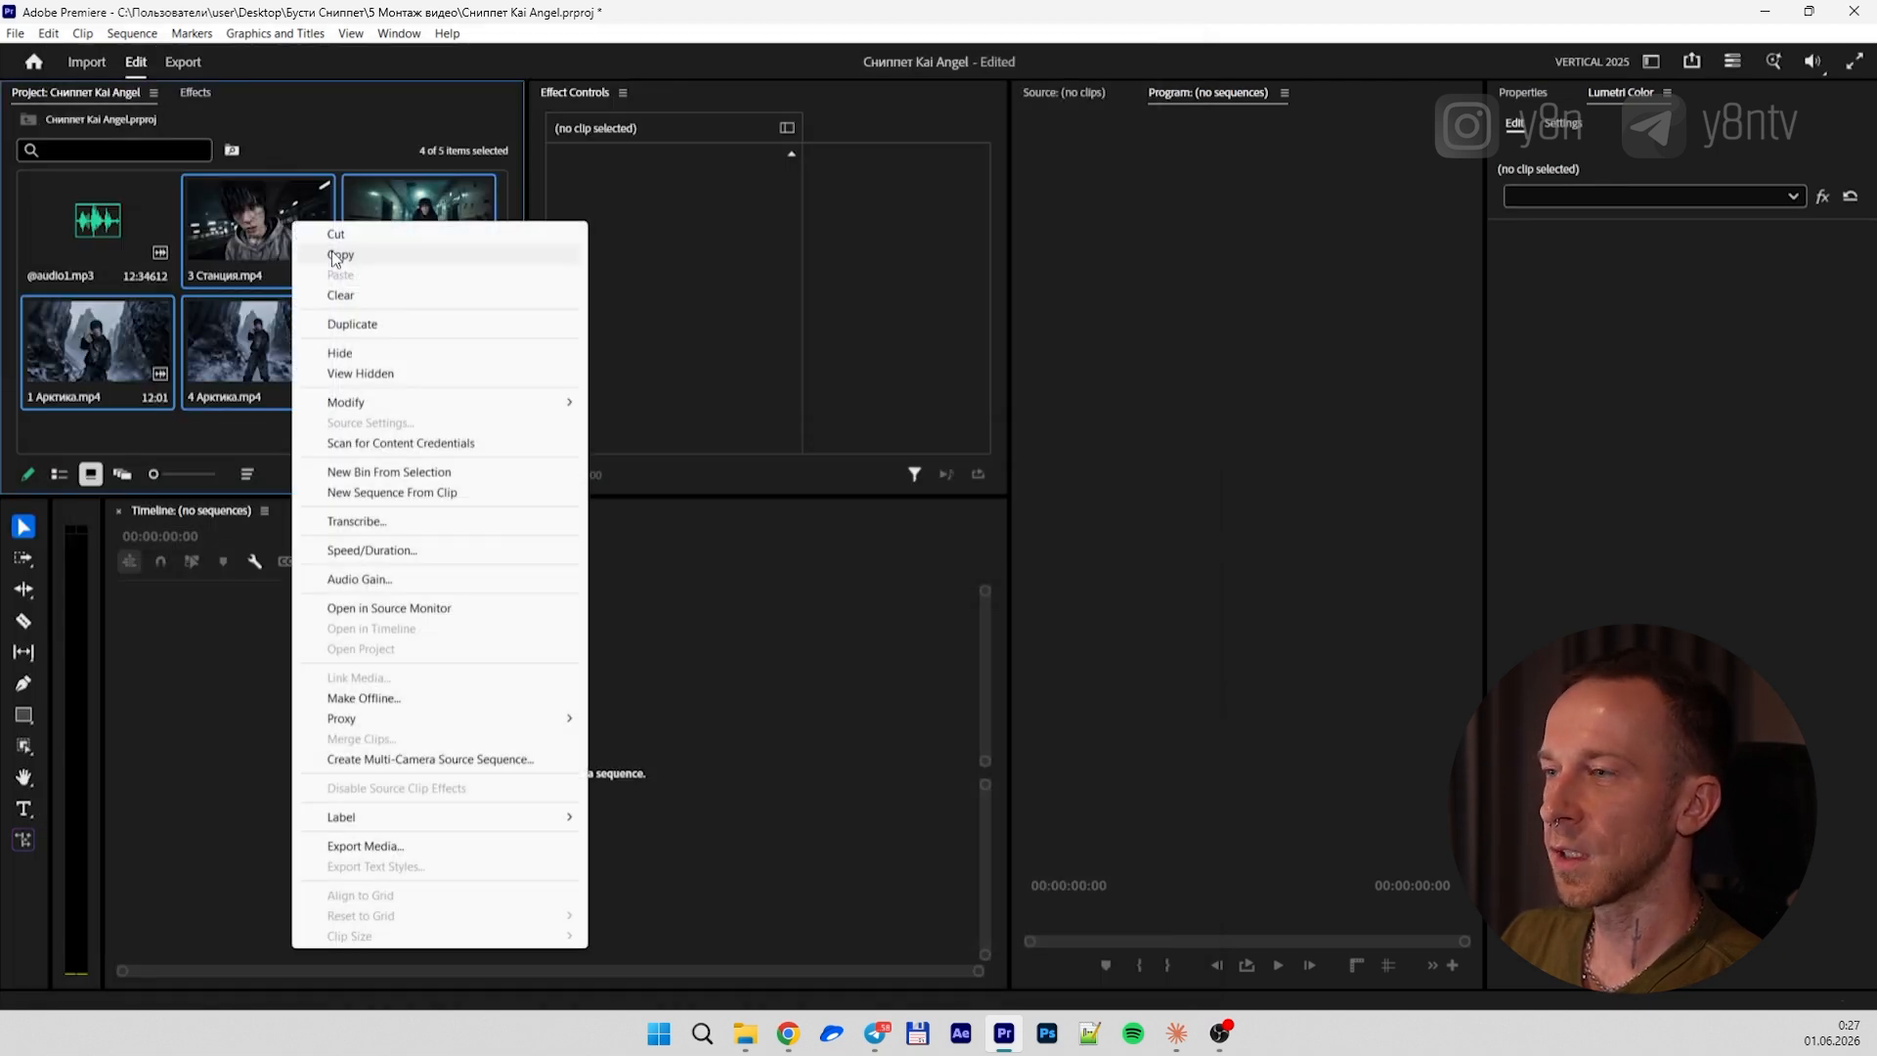
click(392, 493)
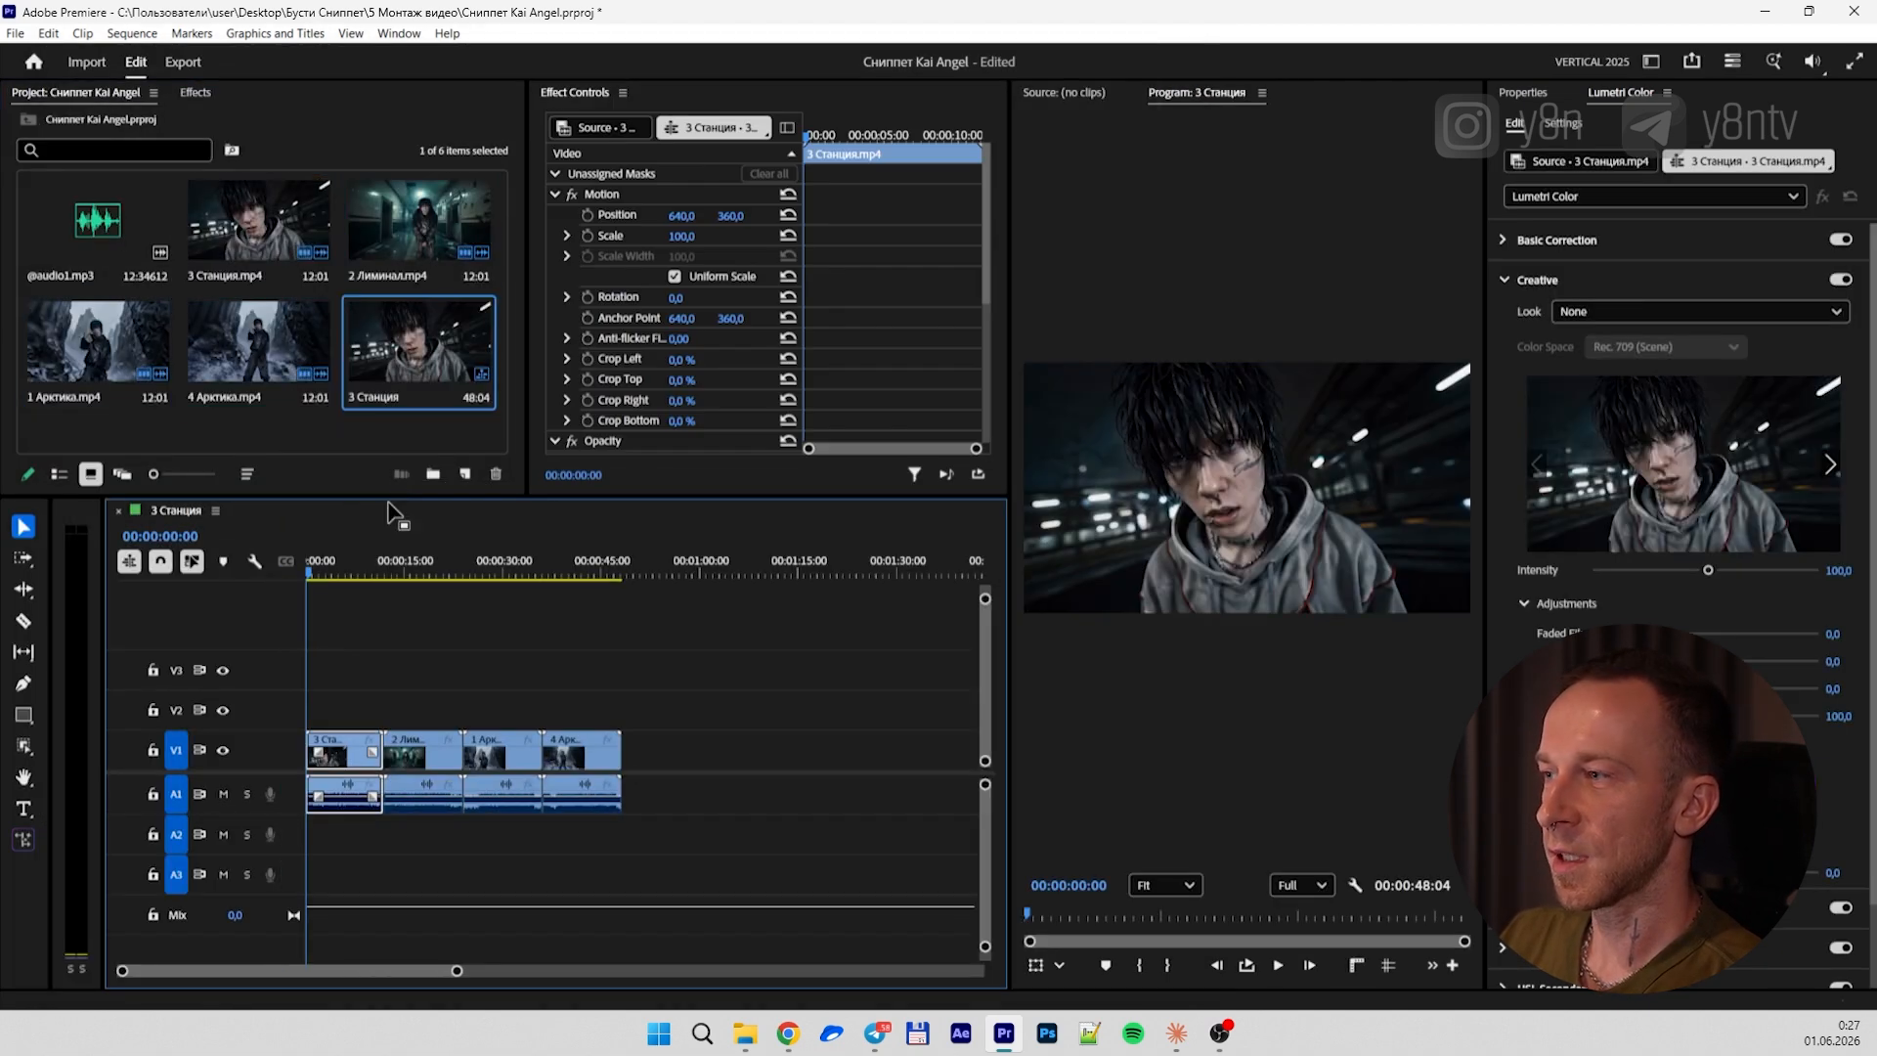
key(space)
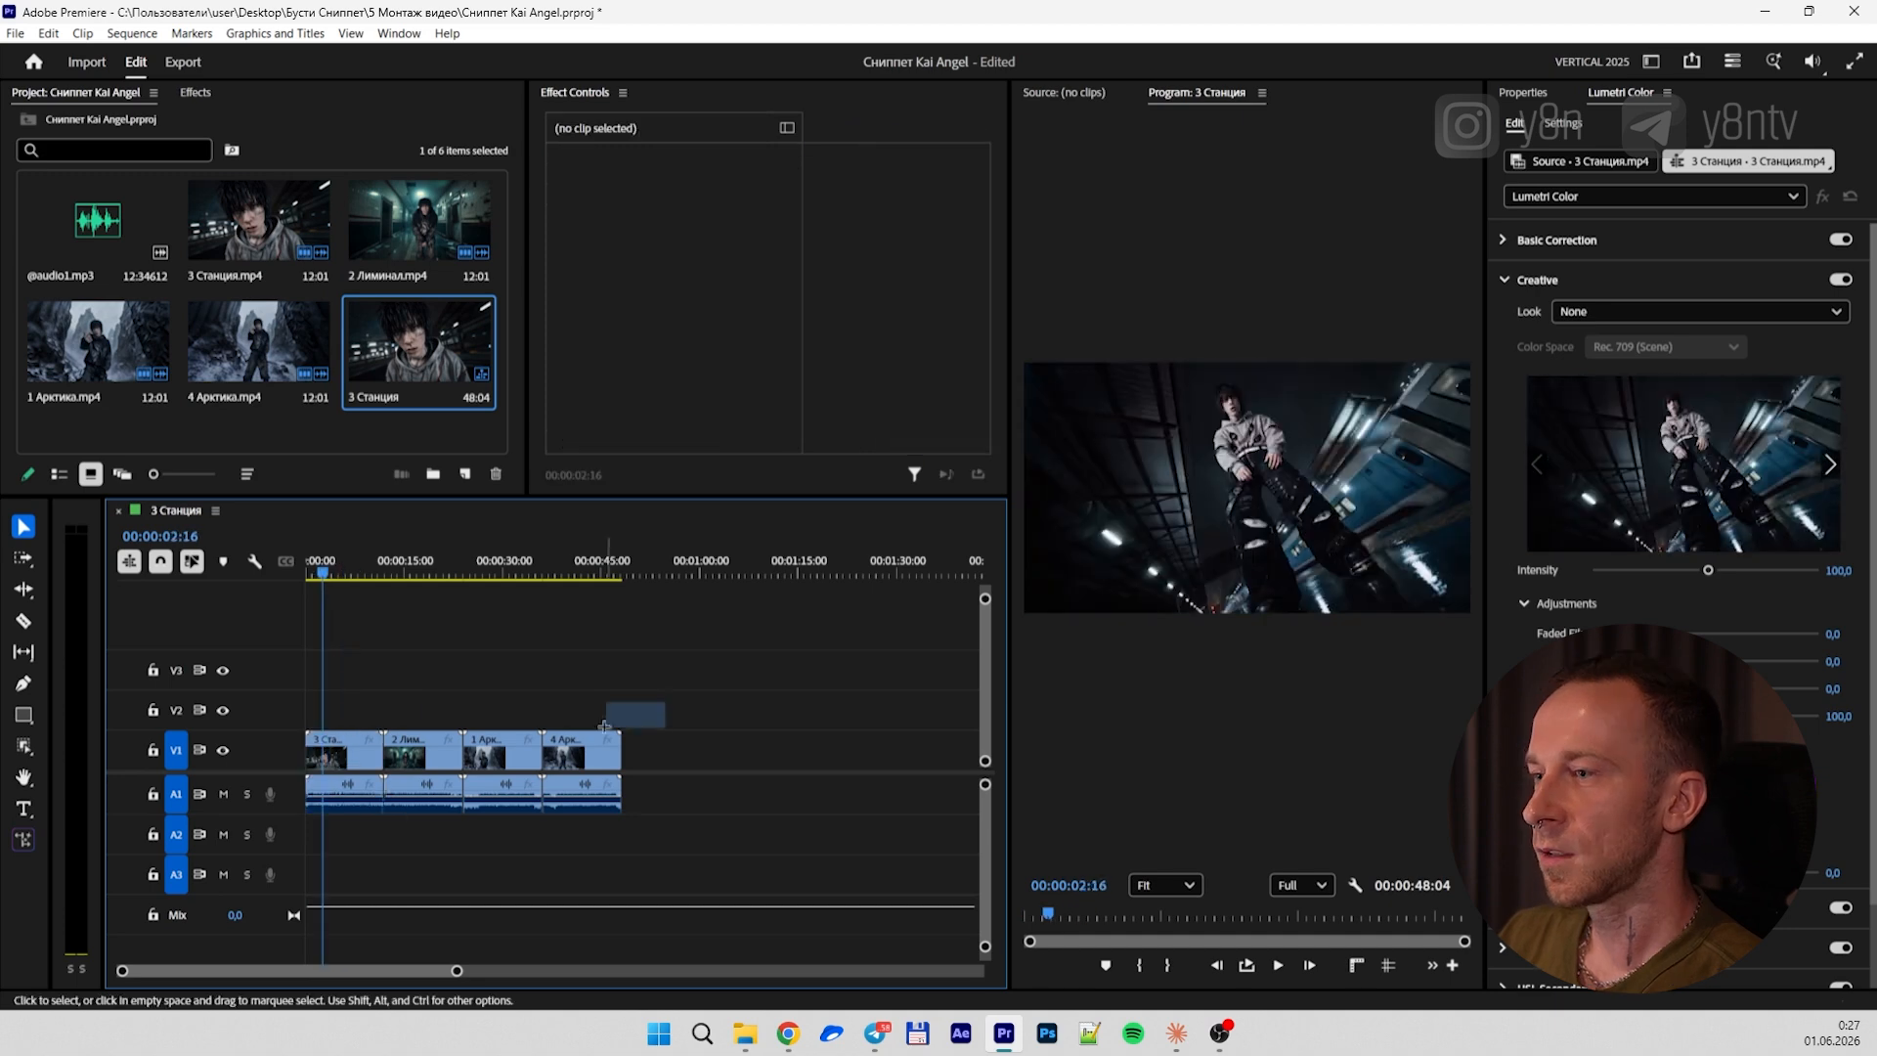
drag(345, 779, 345, 778)
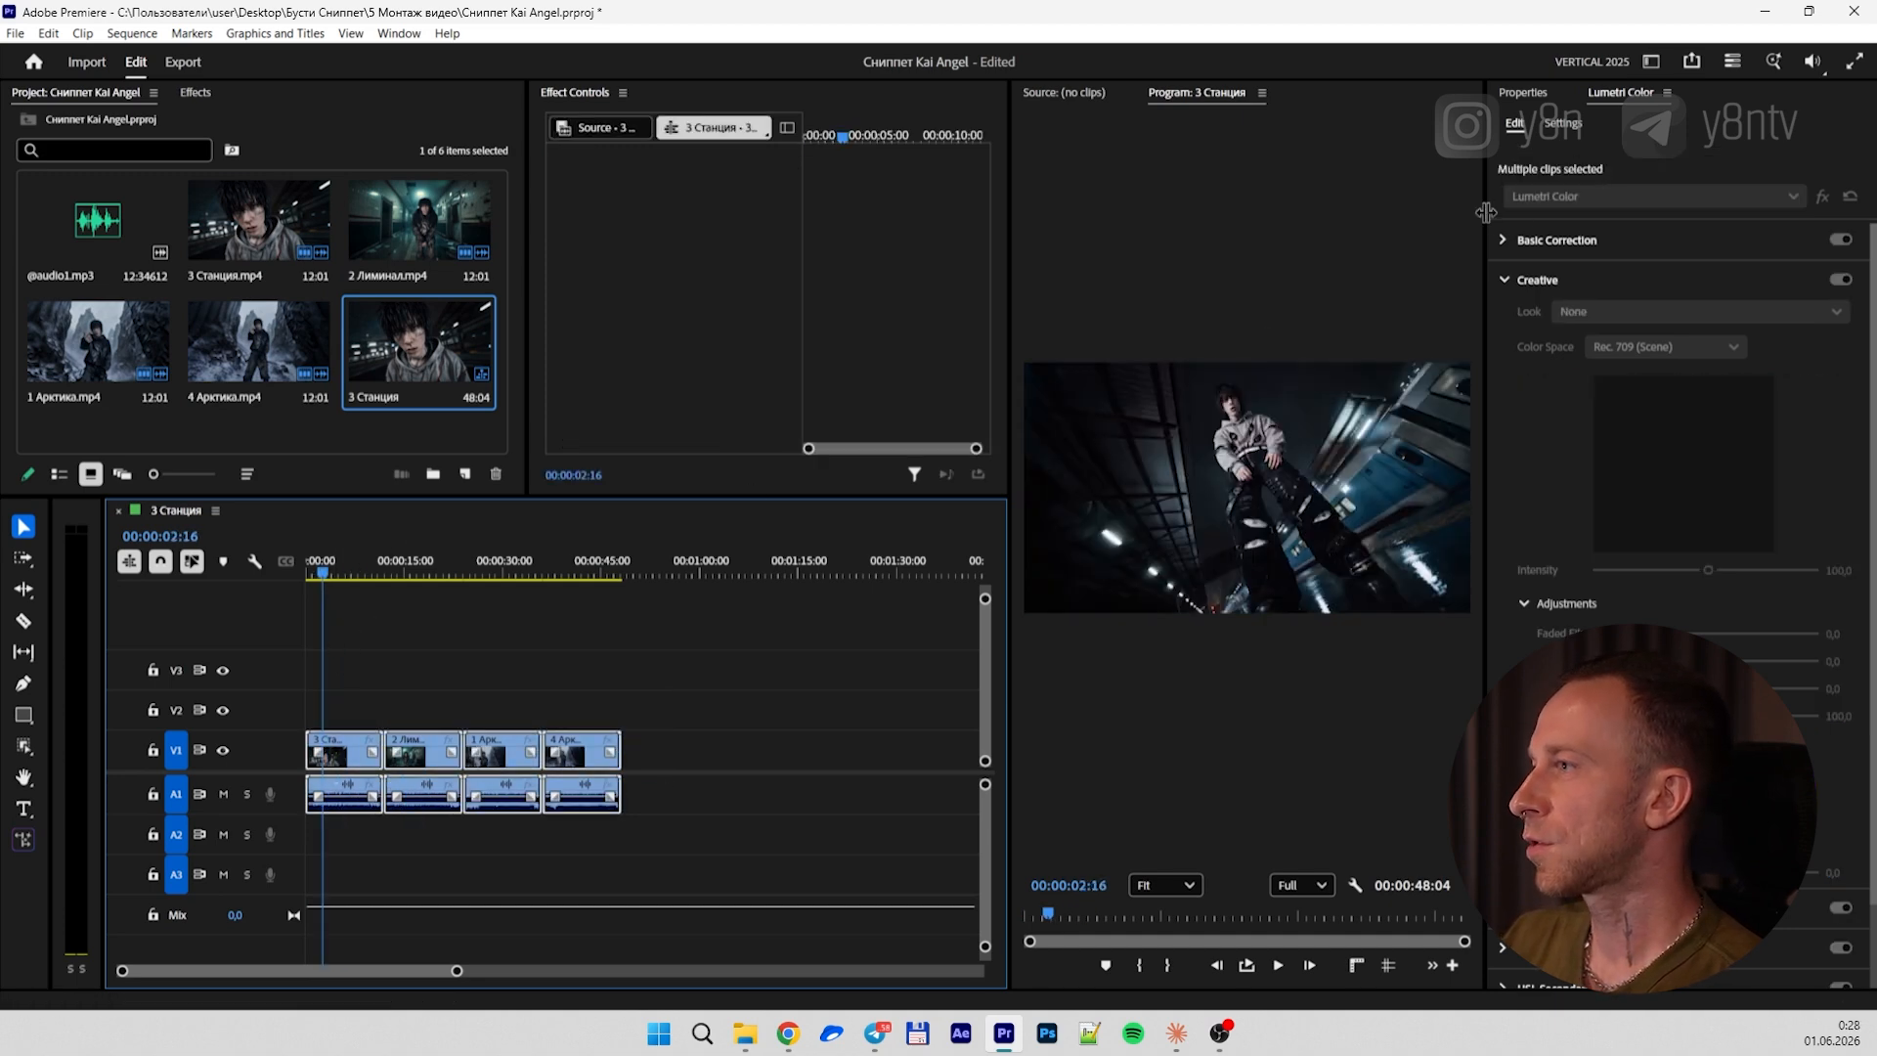
Enlarge the Program monitor and expand the heights of the Video 1 and Audio 1 tracks
drag(1486, 212, 1785, 214)
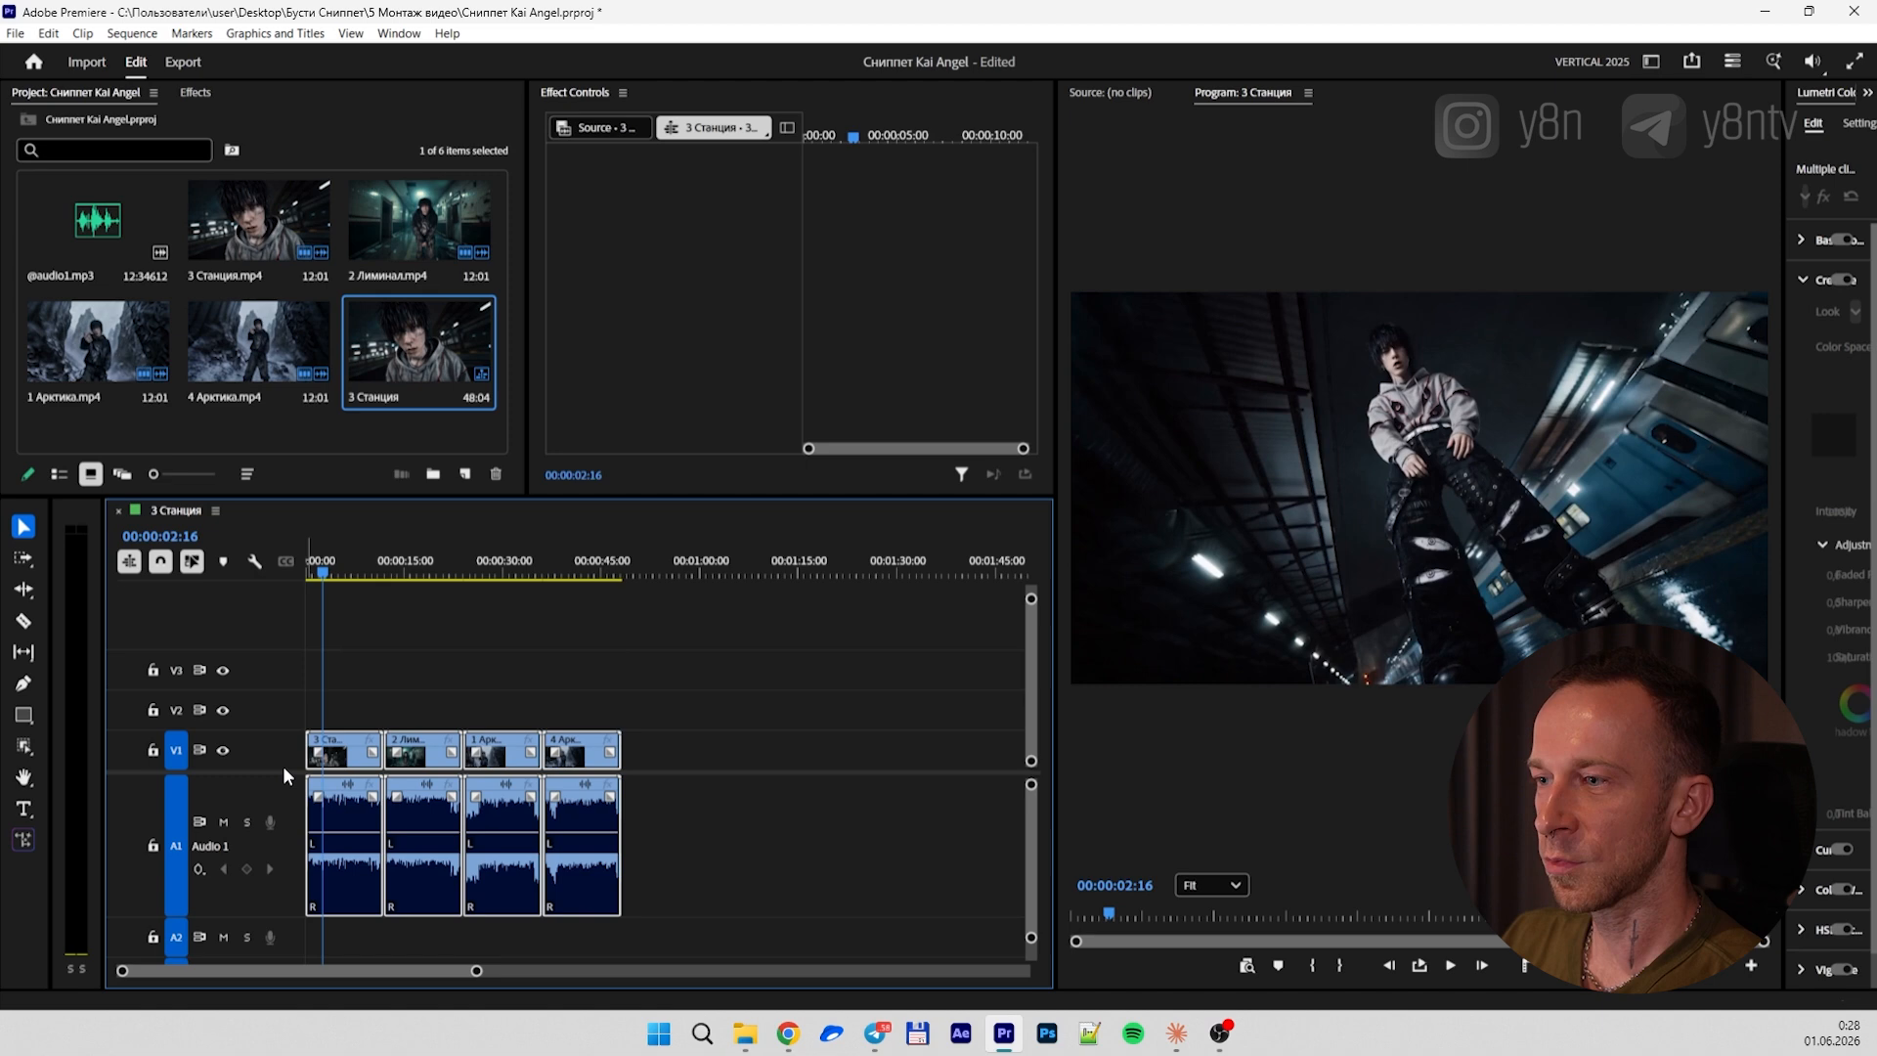
drag(285, 768, 285, 740)
click(341, 560)
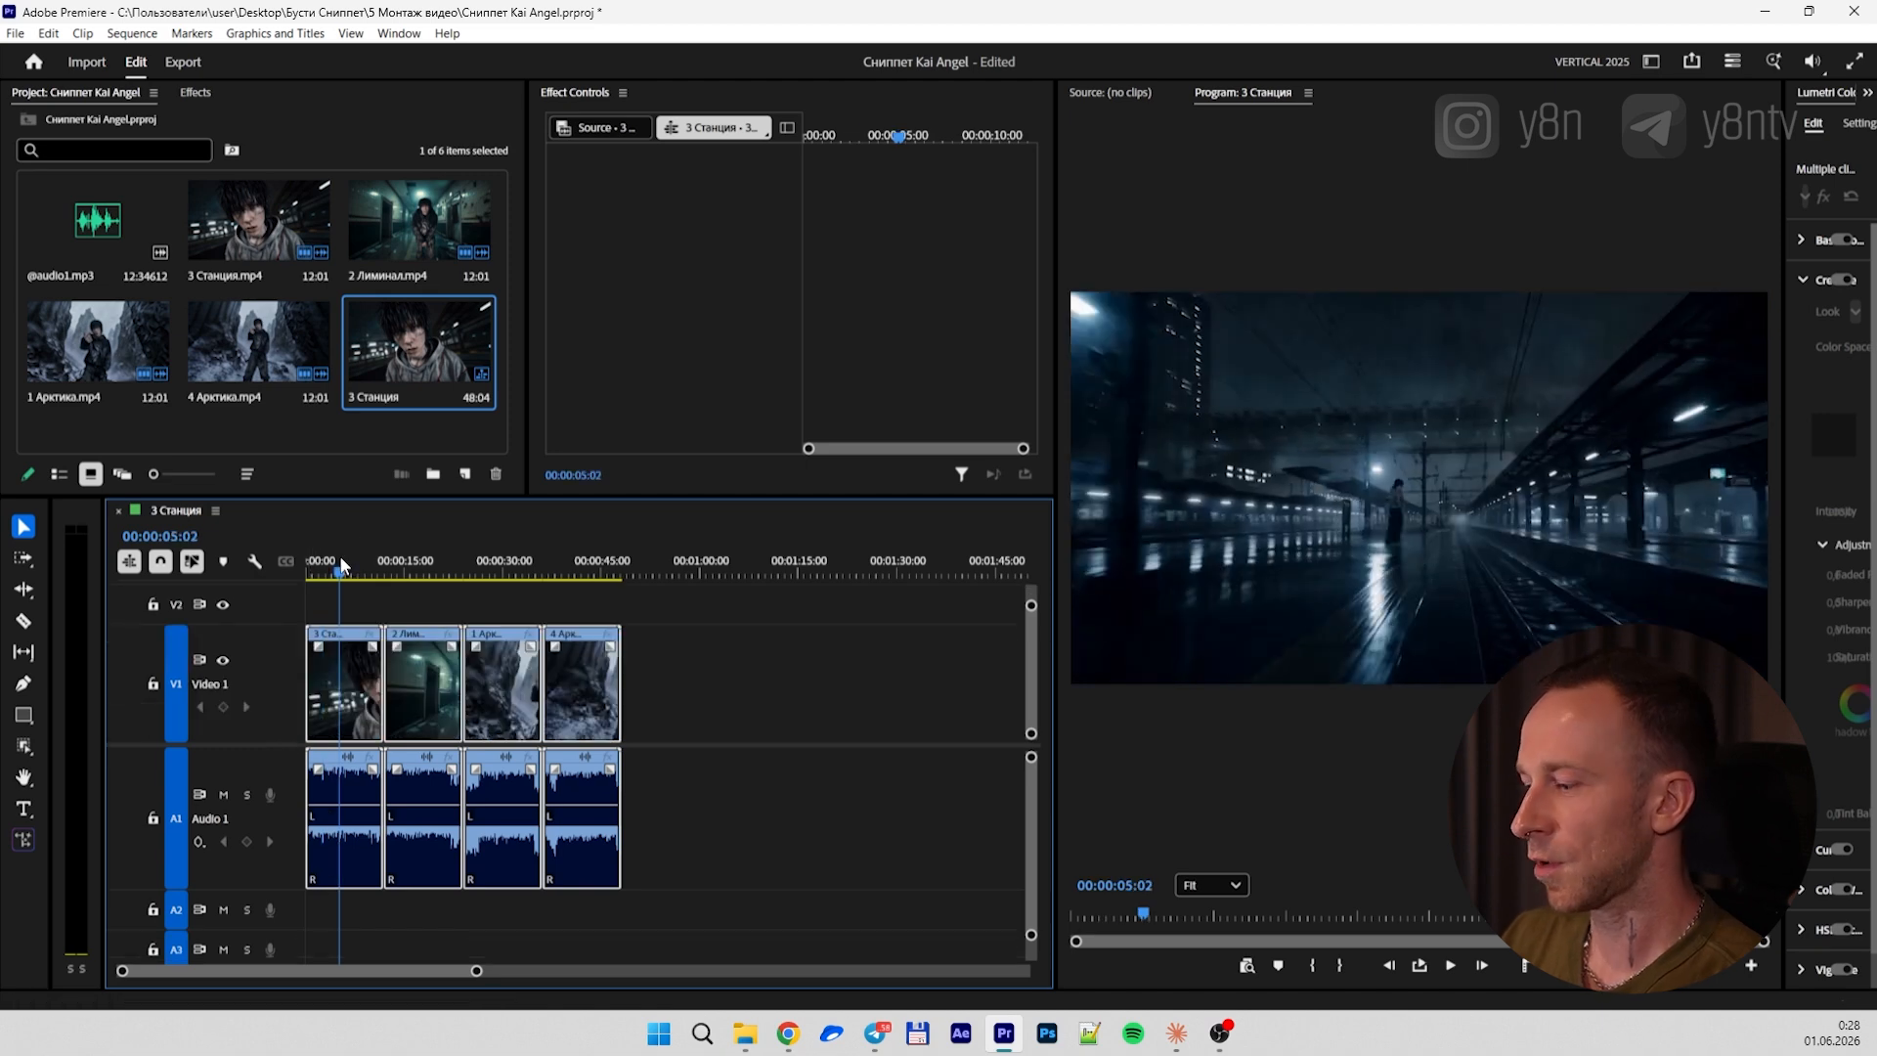
key(equal)
click(431, 604)
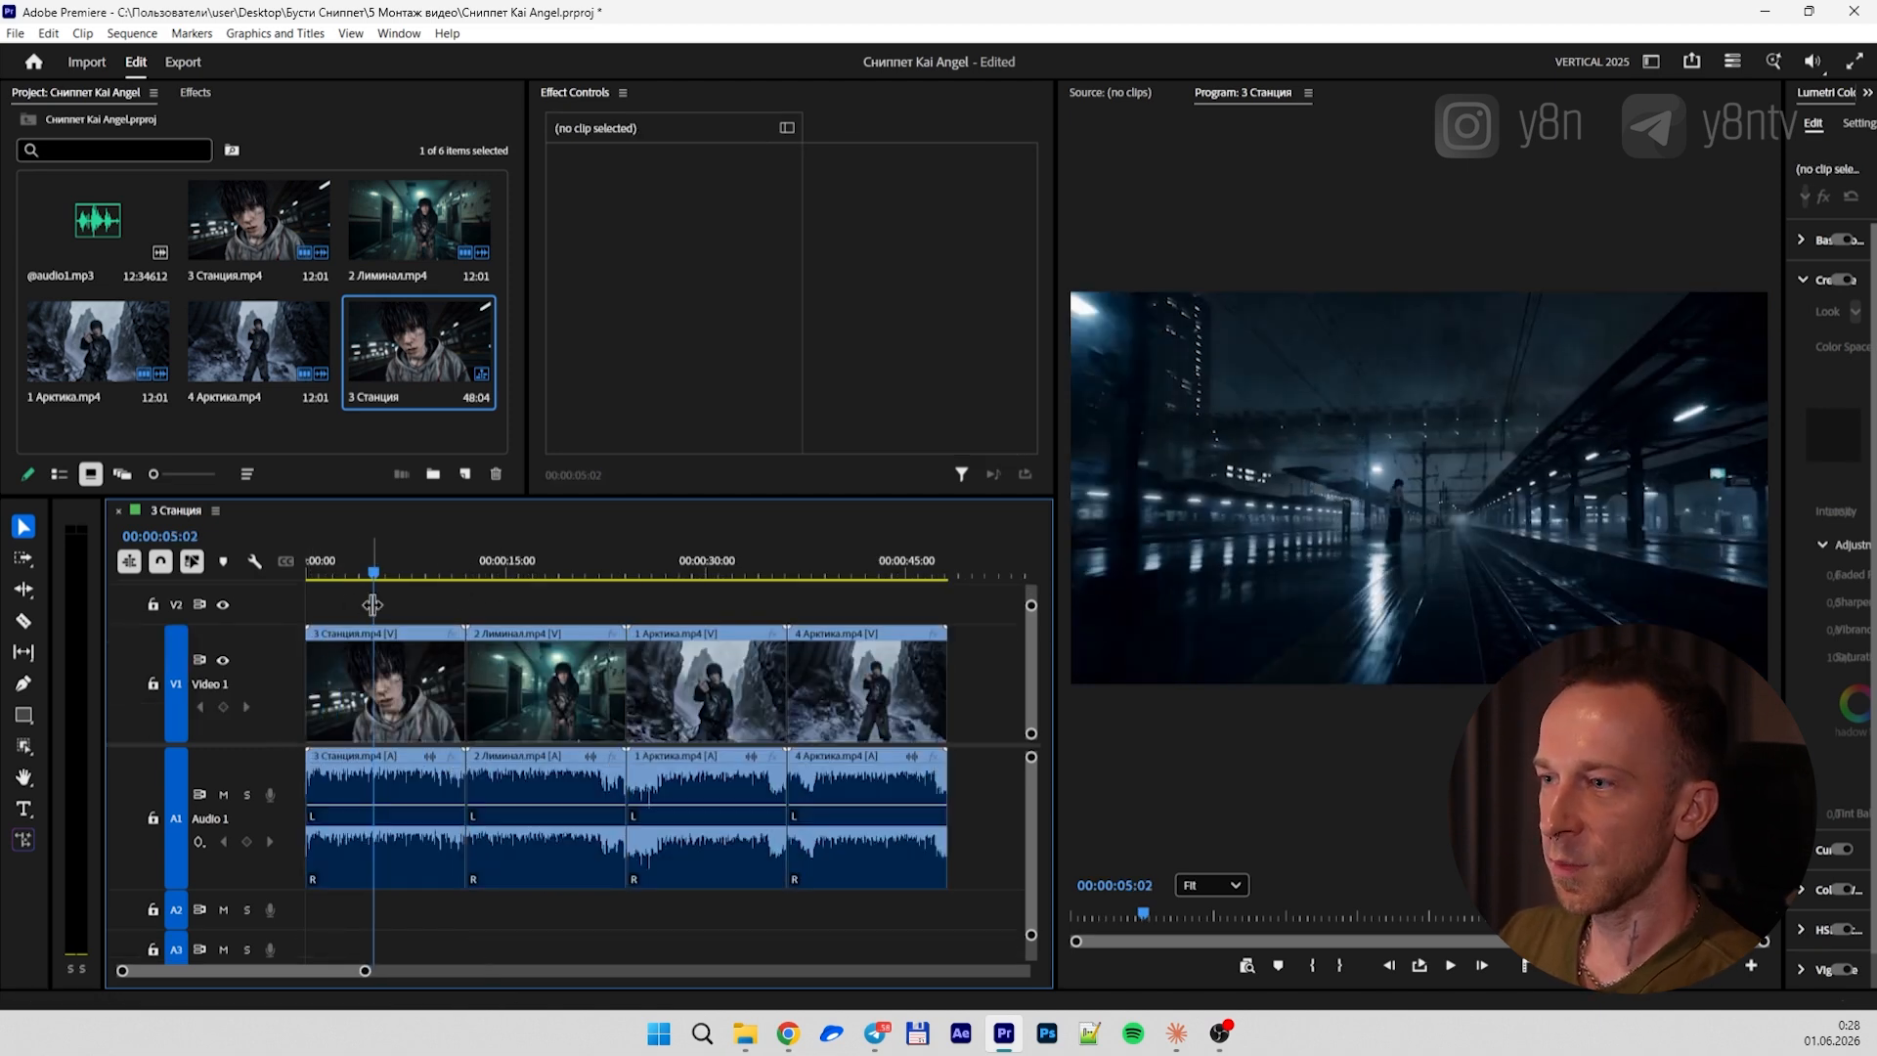
Run Scene Edit Detection on all four sequence clips, applying a cut at each detected cut point
drag(336, 597, 853, 684)
right_click(854, 684)
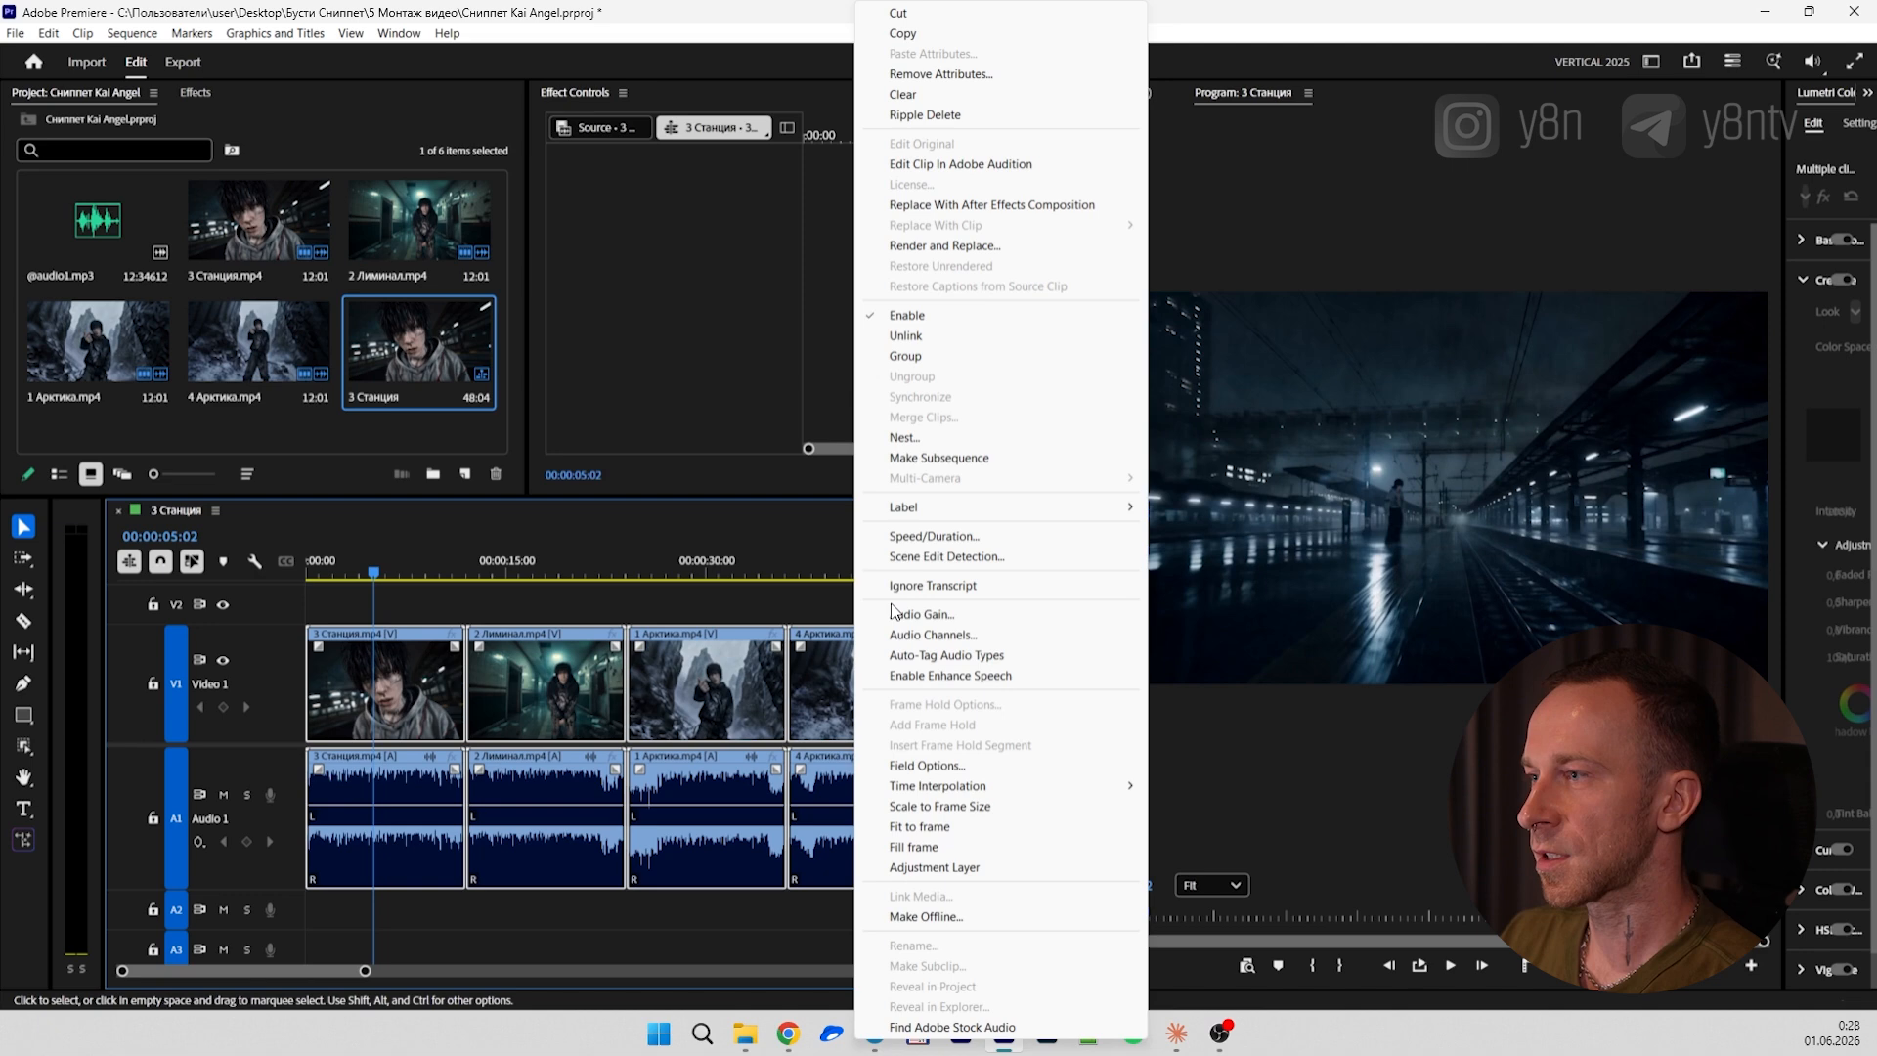
click(916, 557)
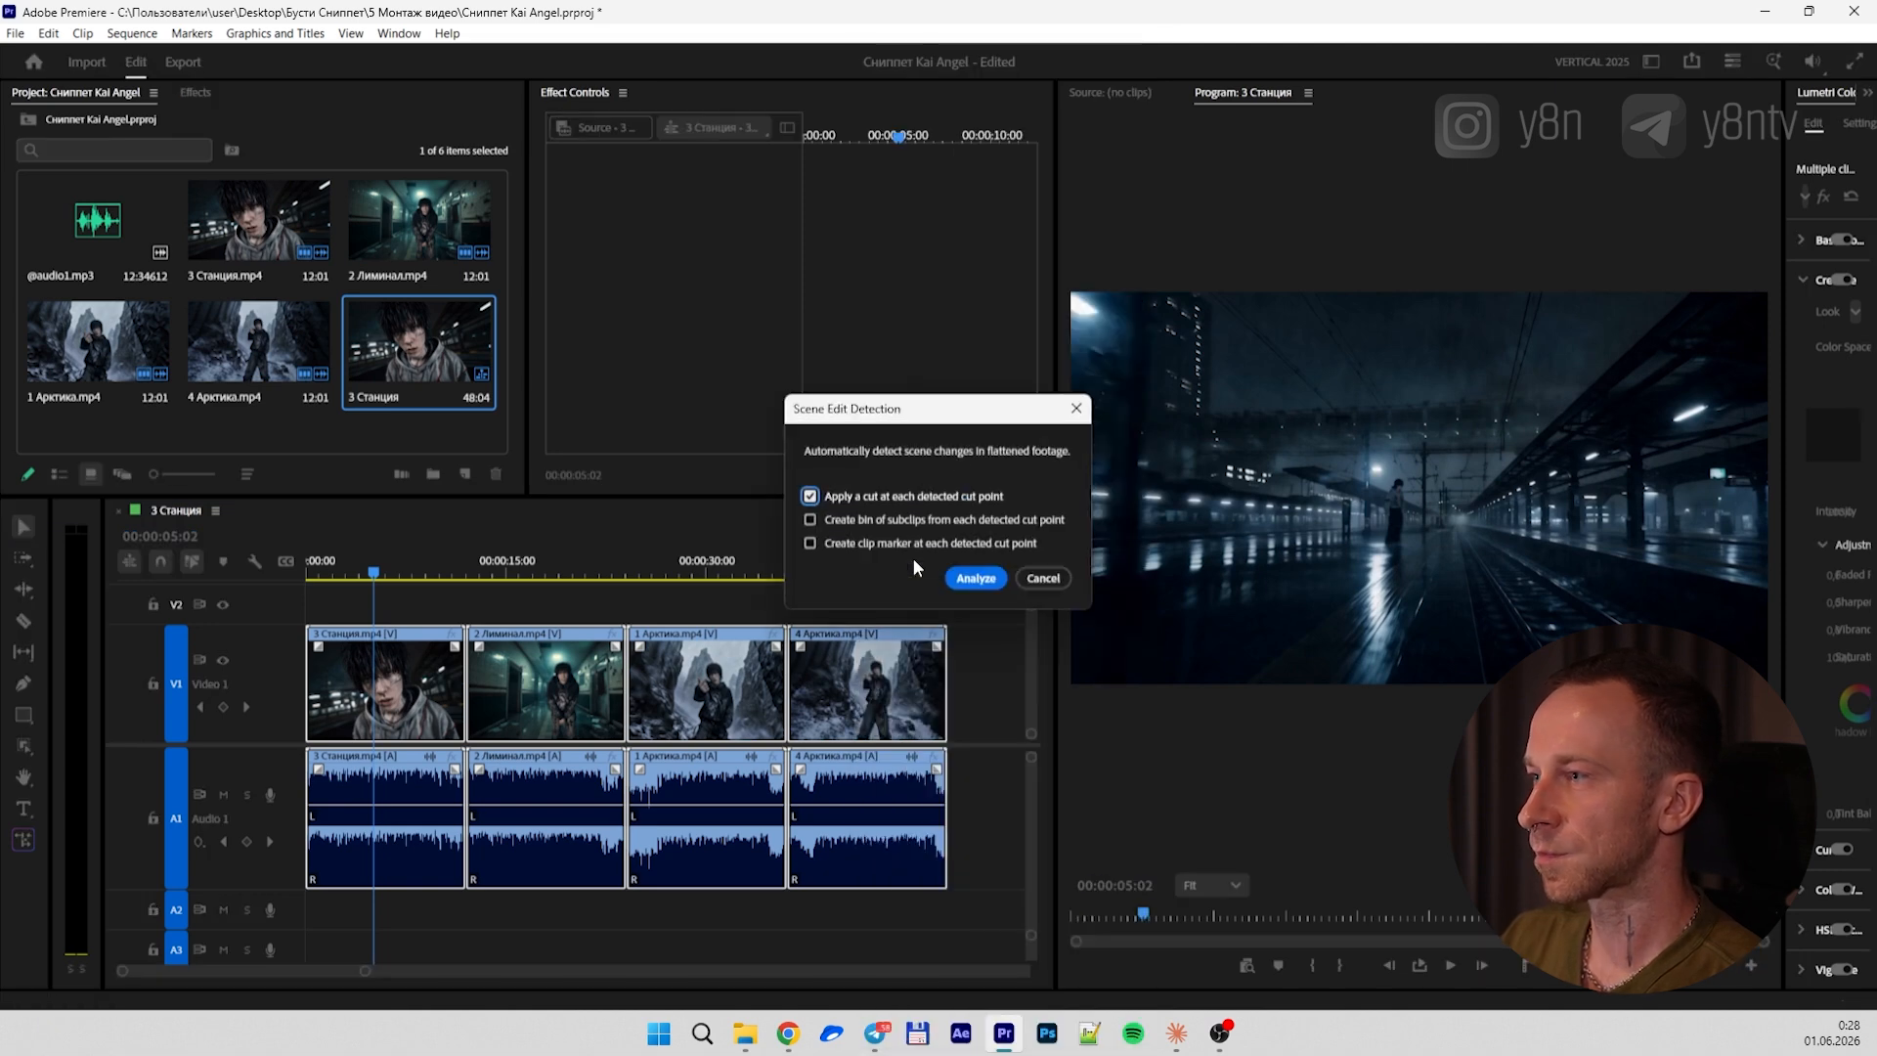
click(976, 579)
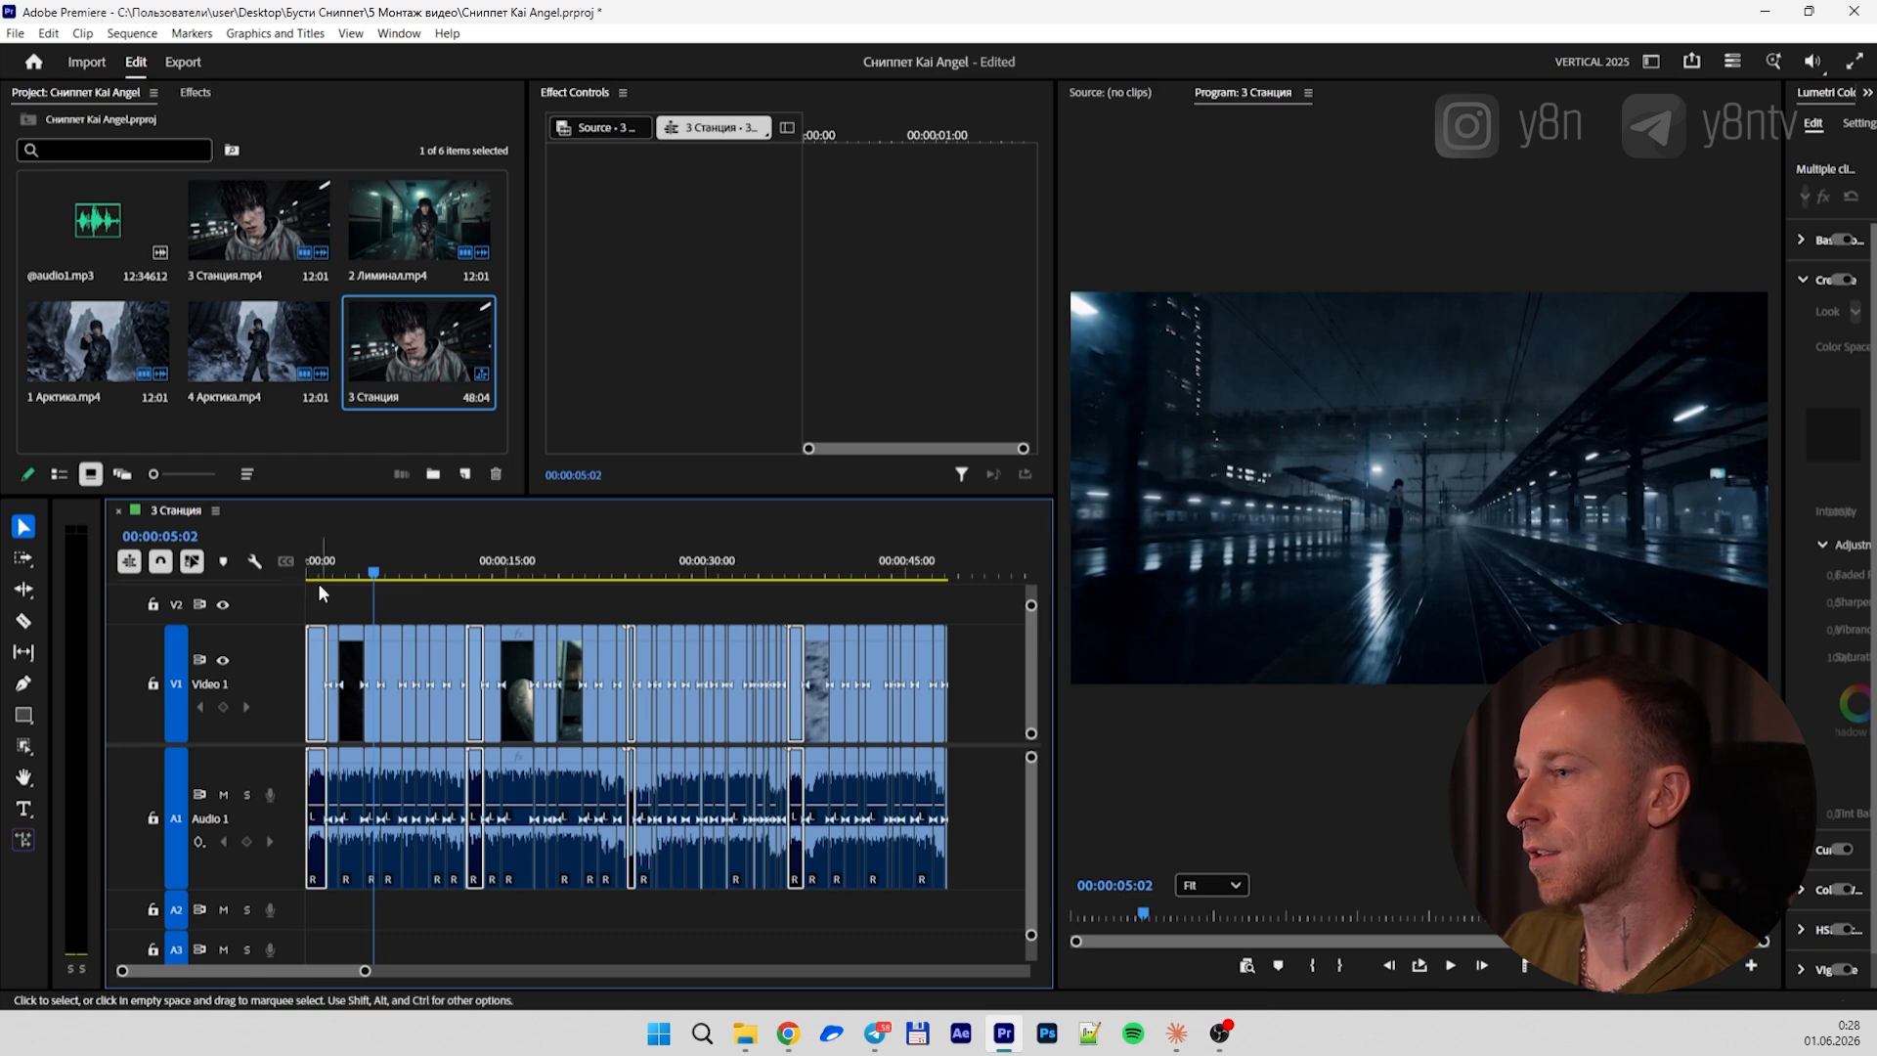
Scrub through the cut-up sequence to check the scene cuts, especially in the 4 Арктика.mp4 part, and save the project
drag(319, 563, 708, 559)
drag(721, 563, 892, 571)
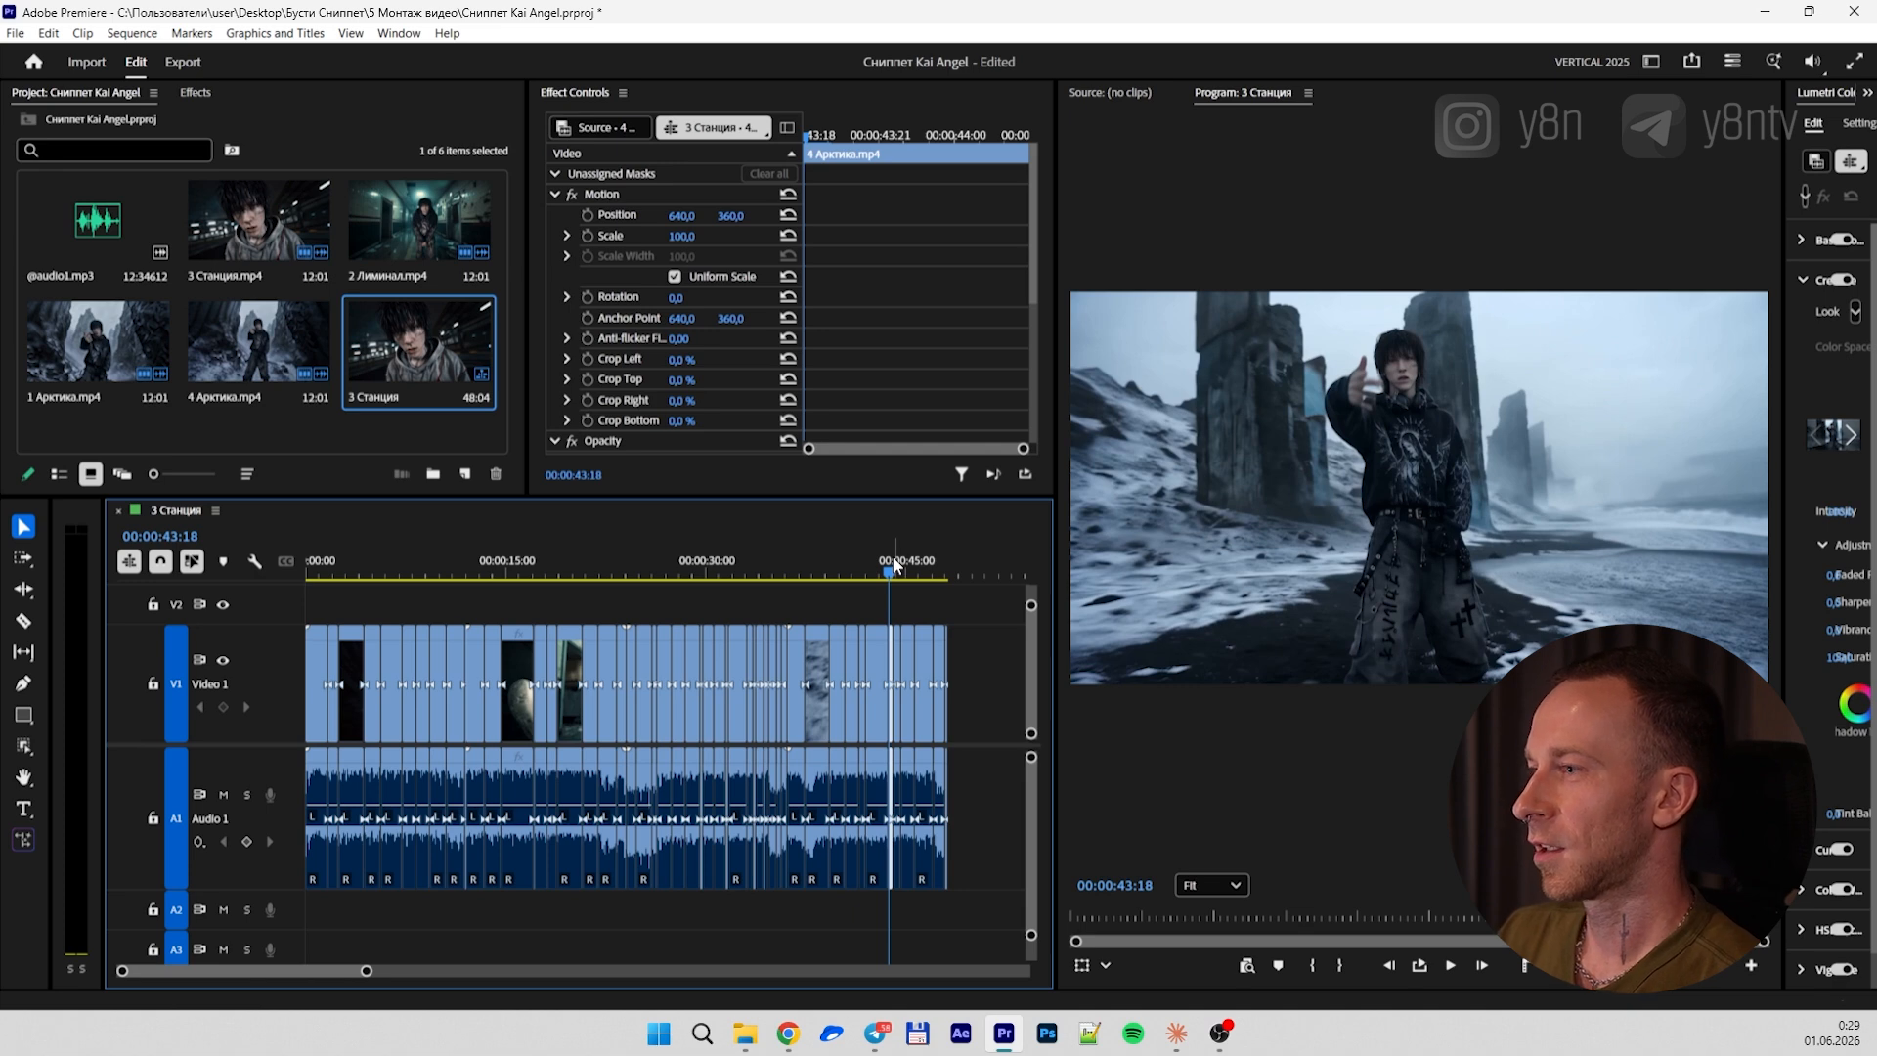
key(=)
key(=)
key(=)
drag(673, 559, 617, 569)
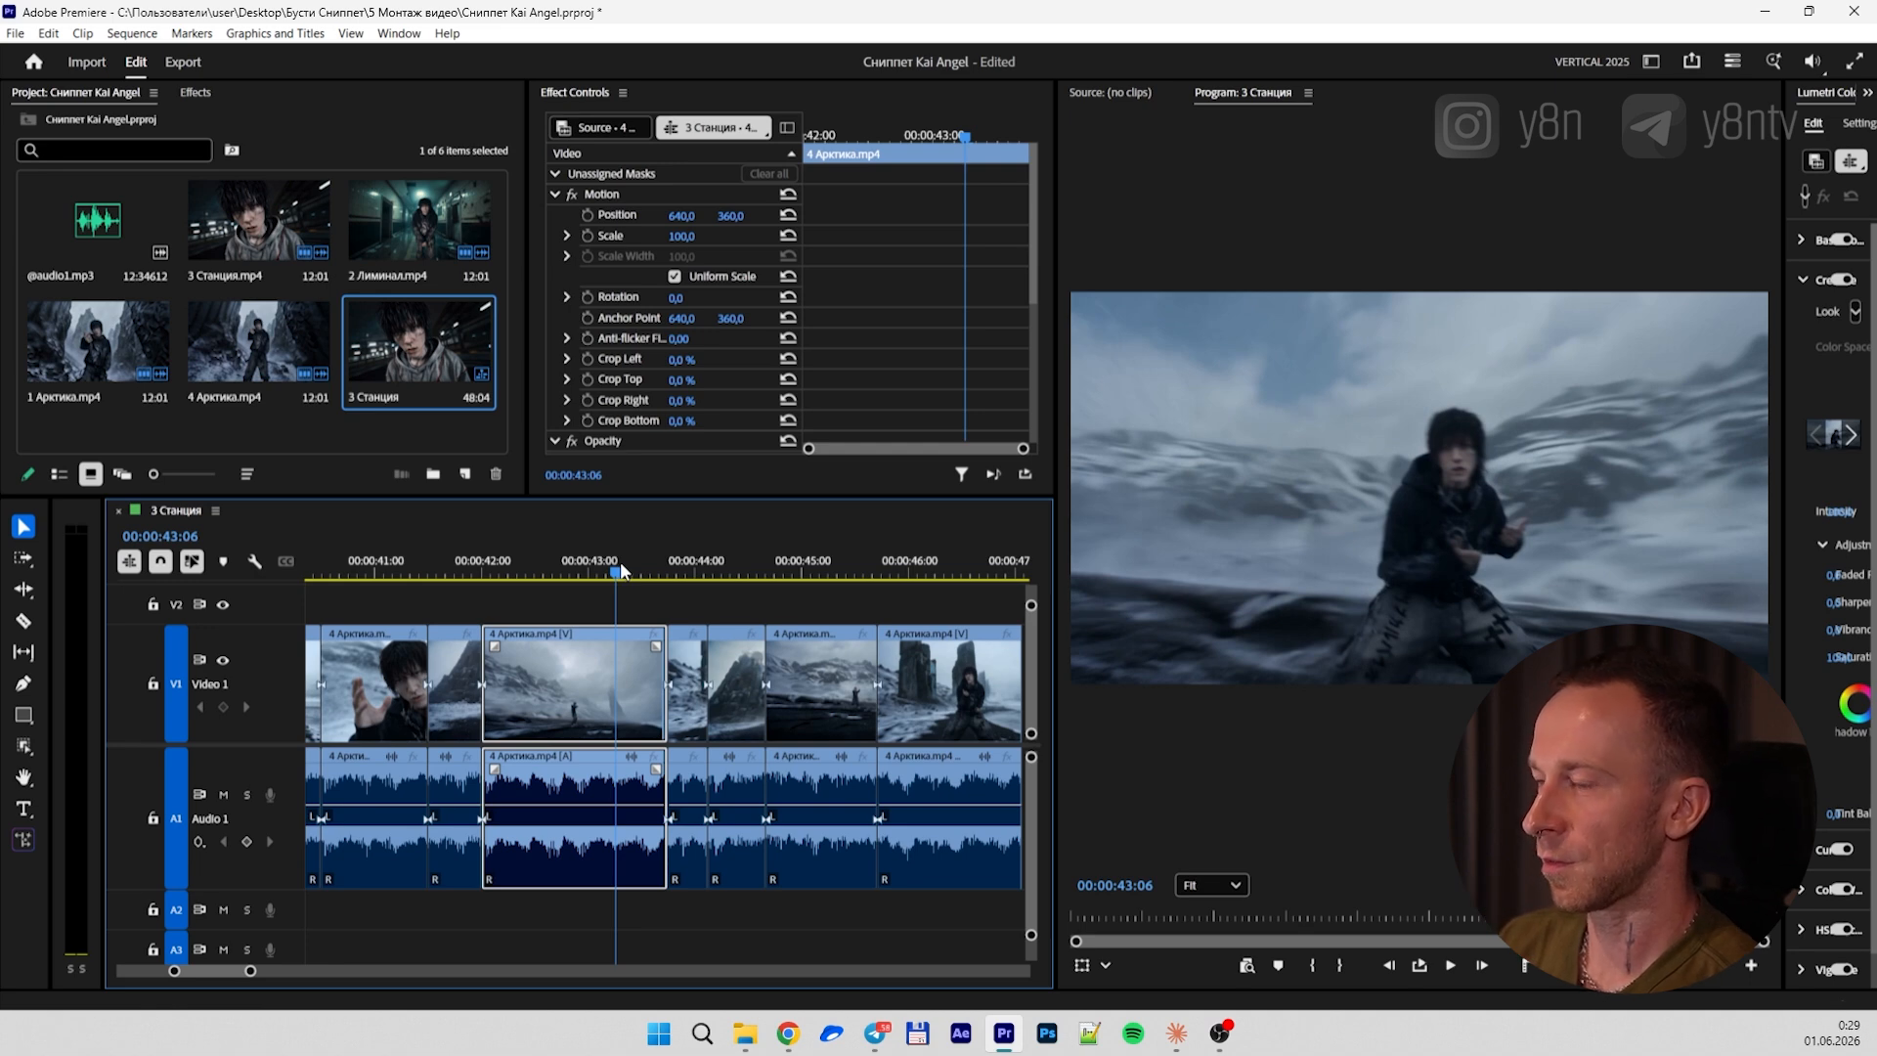
drag(622, 570, 735, 572)
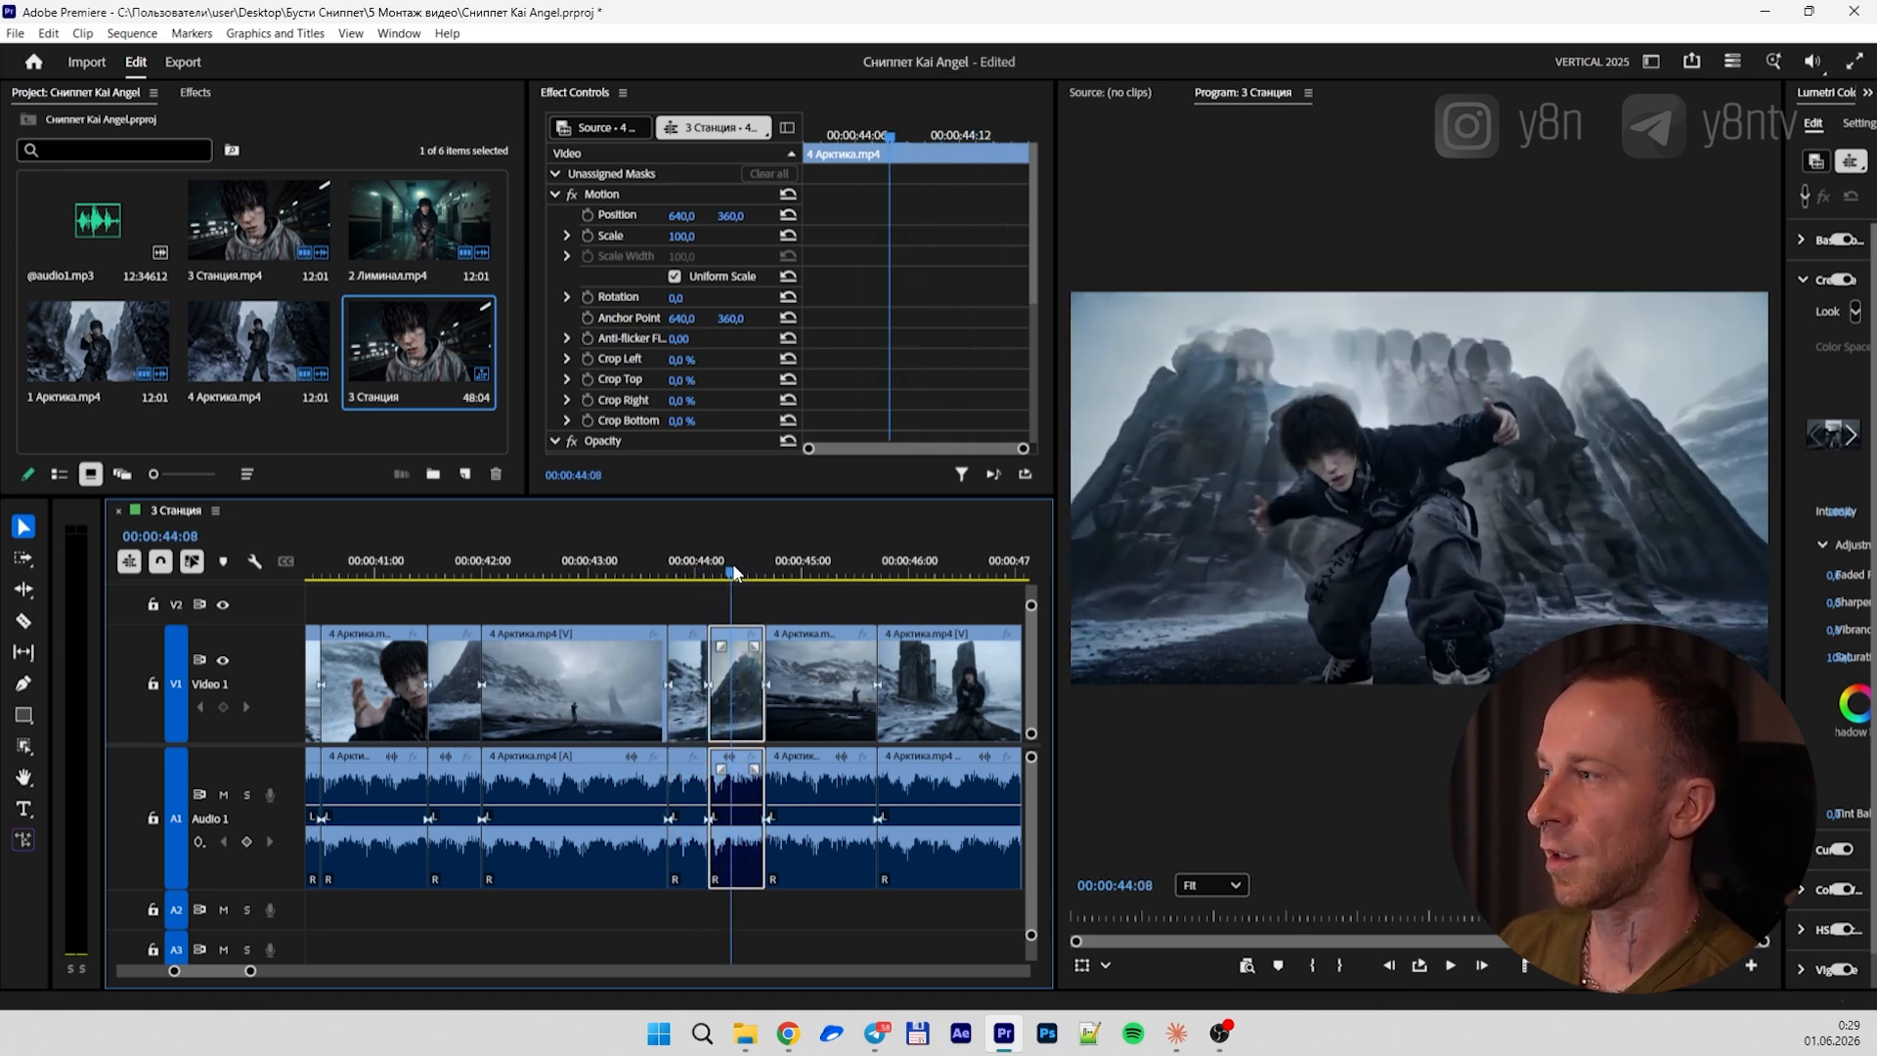
key(minus)
key(minus)
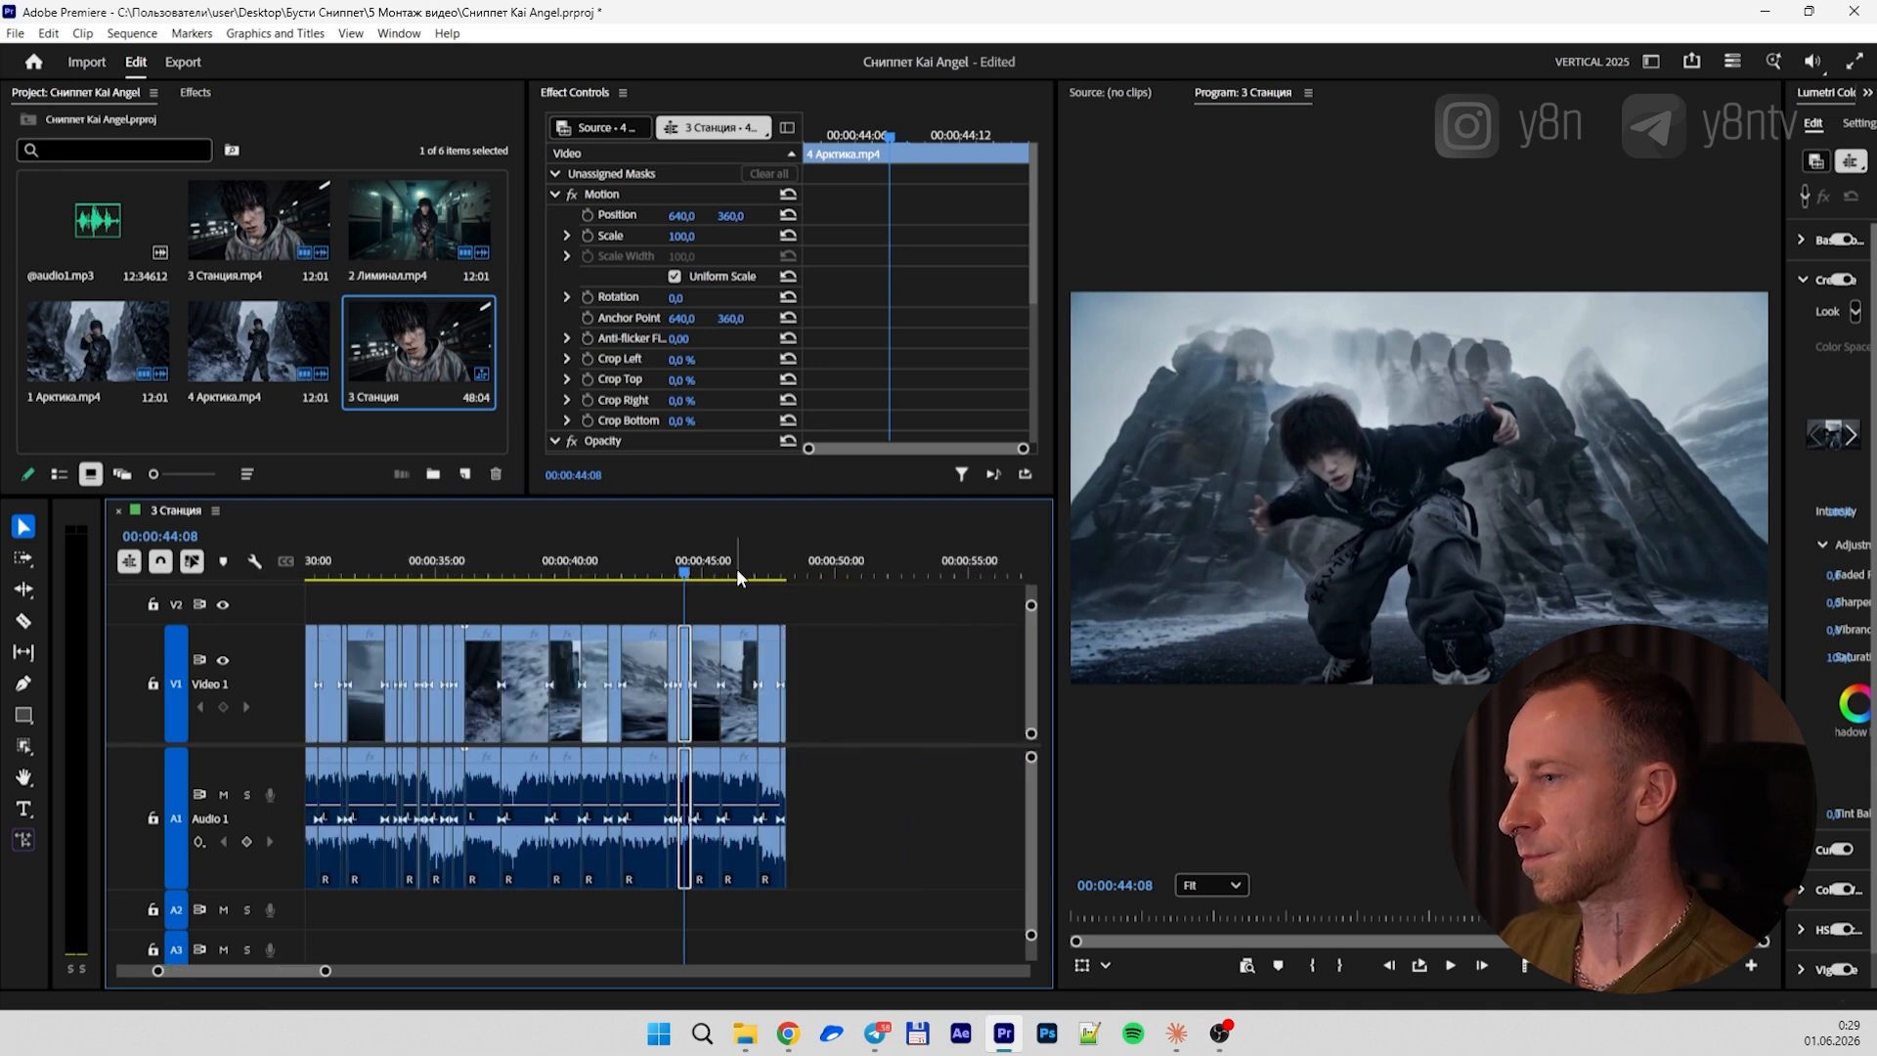
drag(702, 570, 764, 560)
key(ctrl+s)
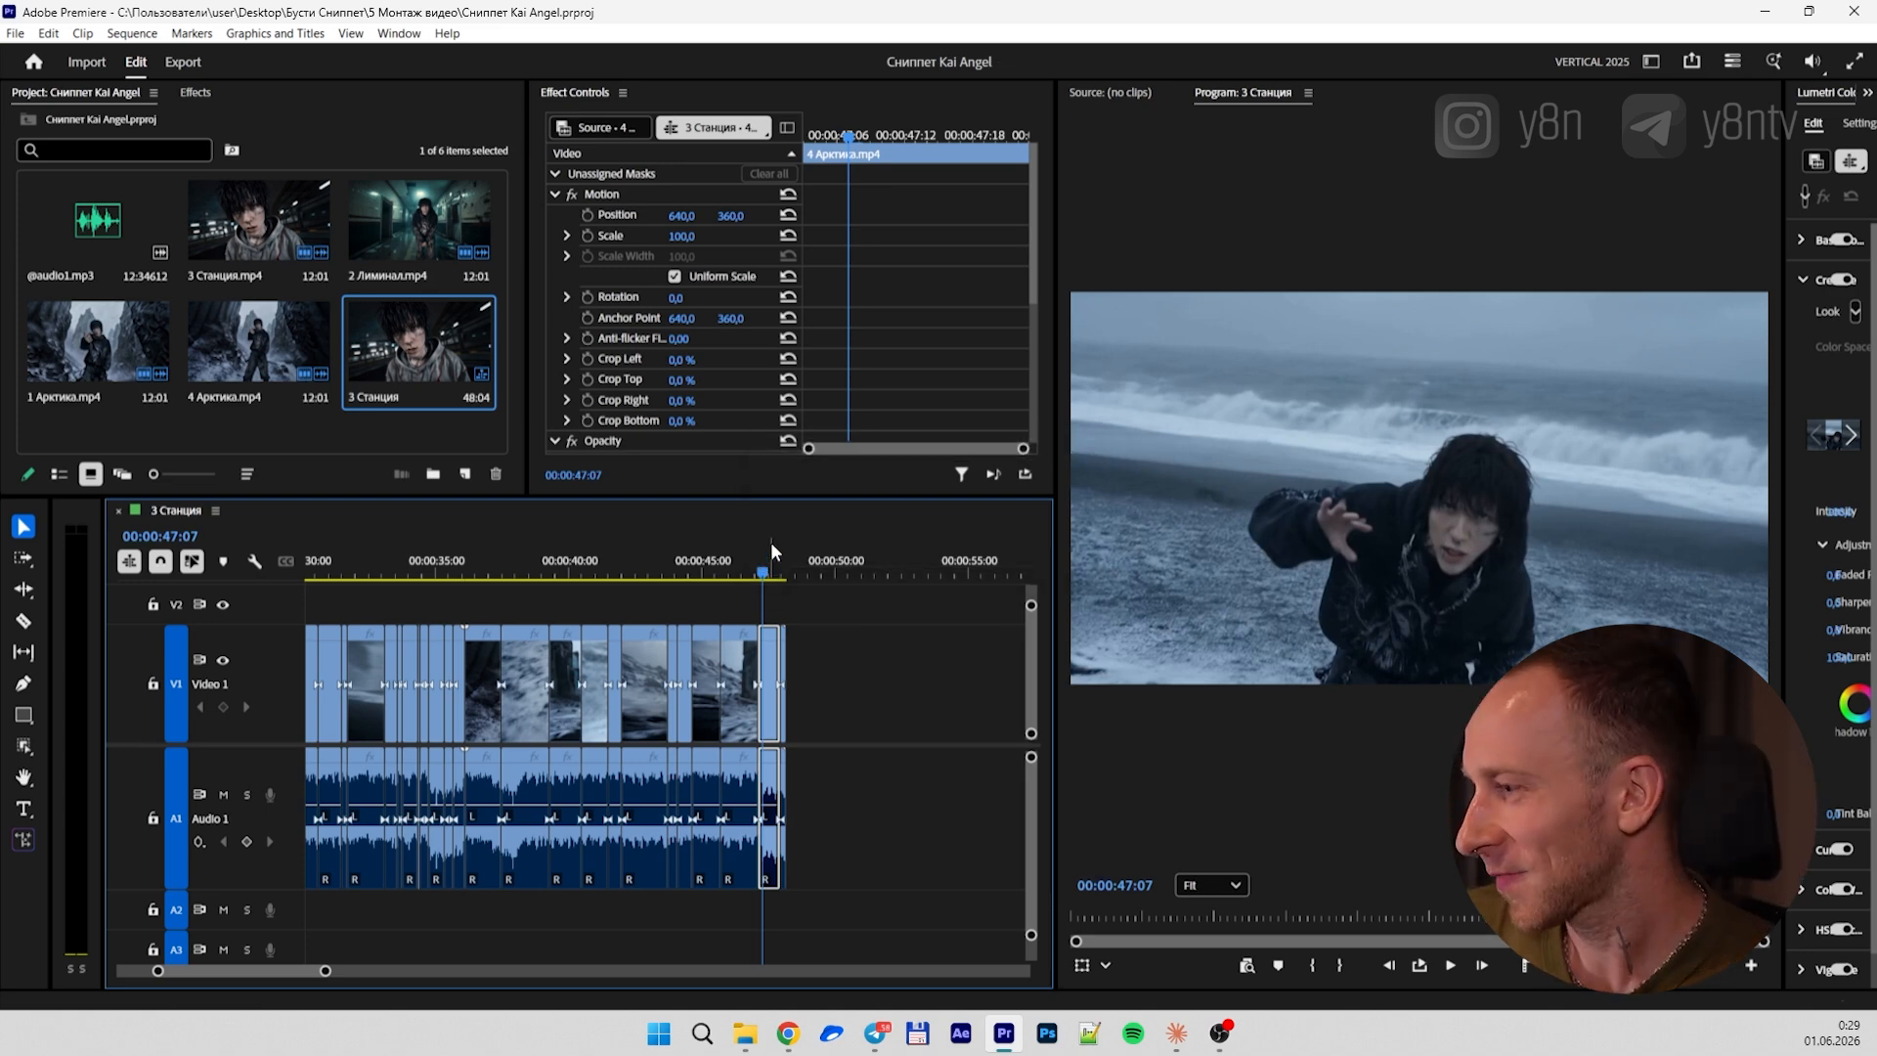
click(474, 568)
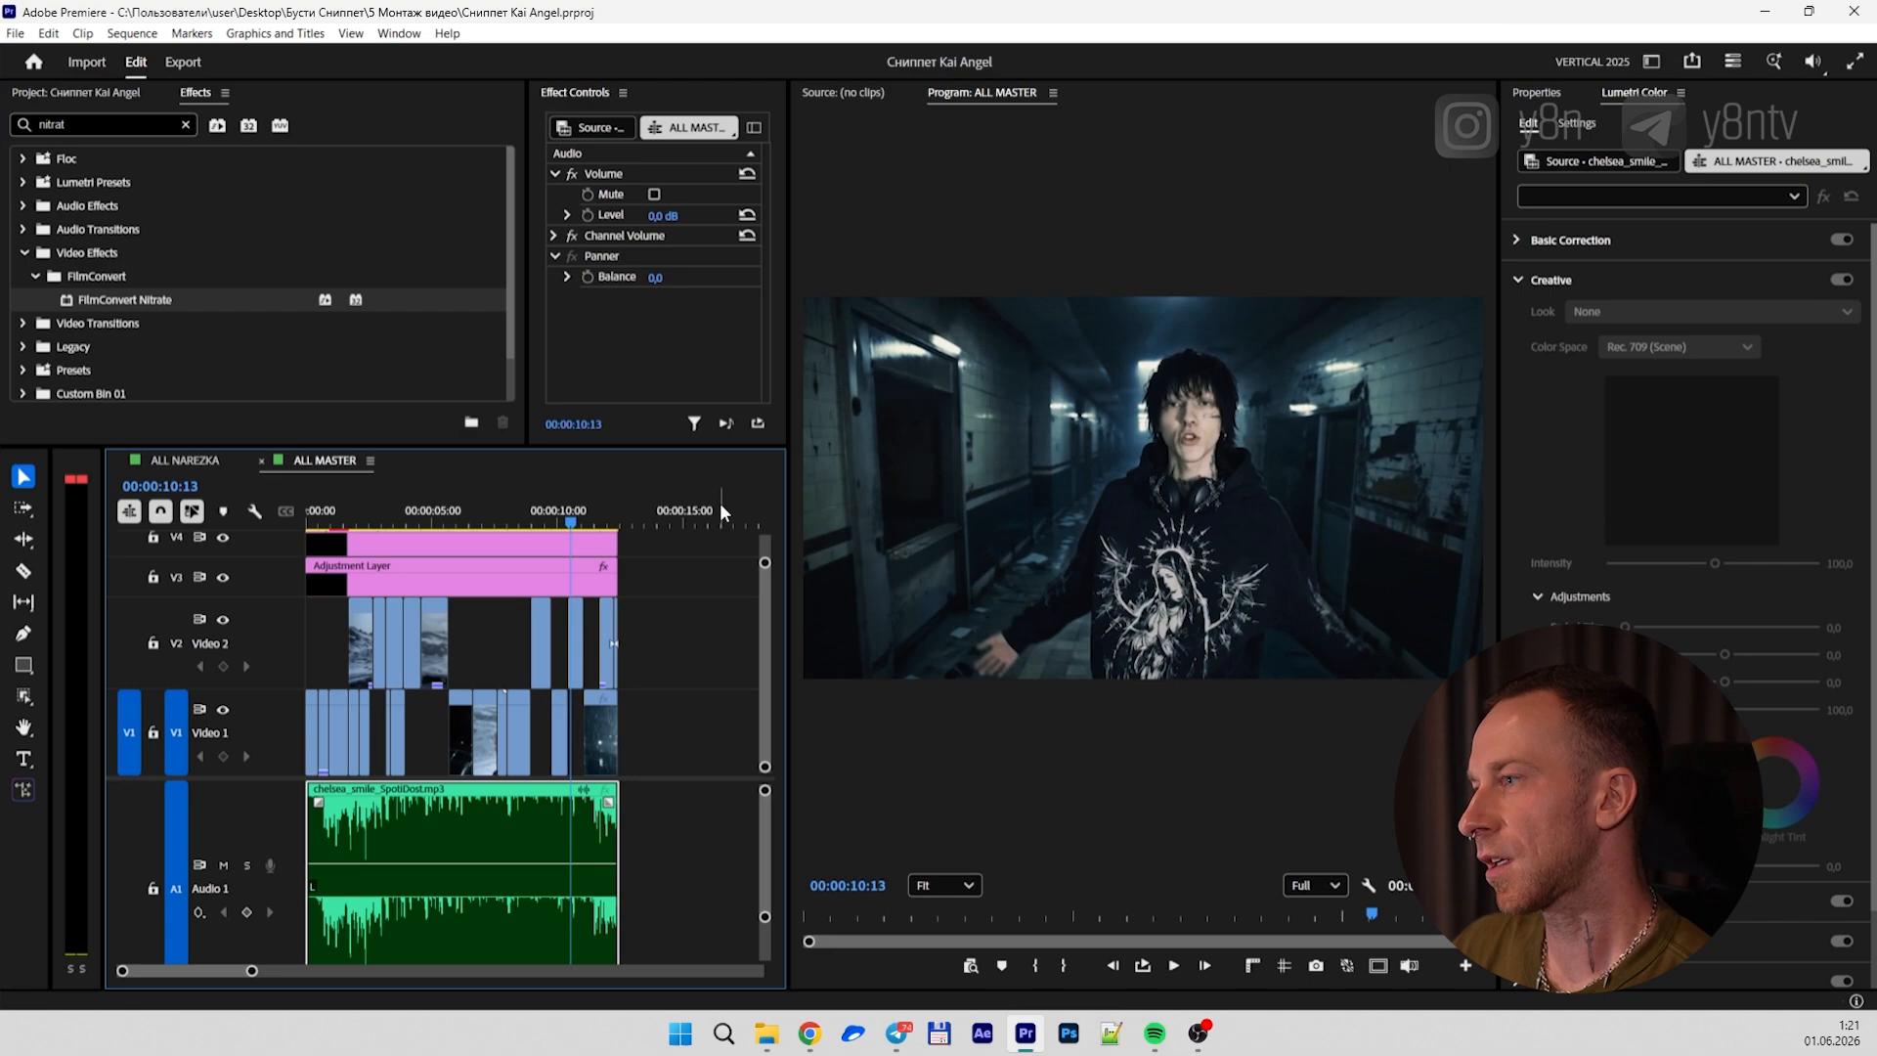
Scrub through the ALL MASTER sequence to review the edited shots and effects
click(529, 508)
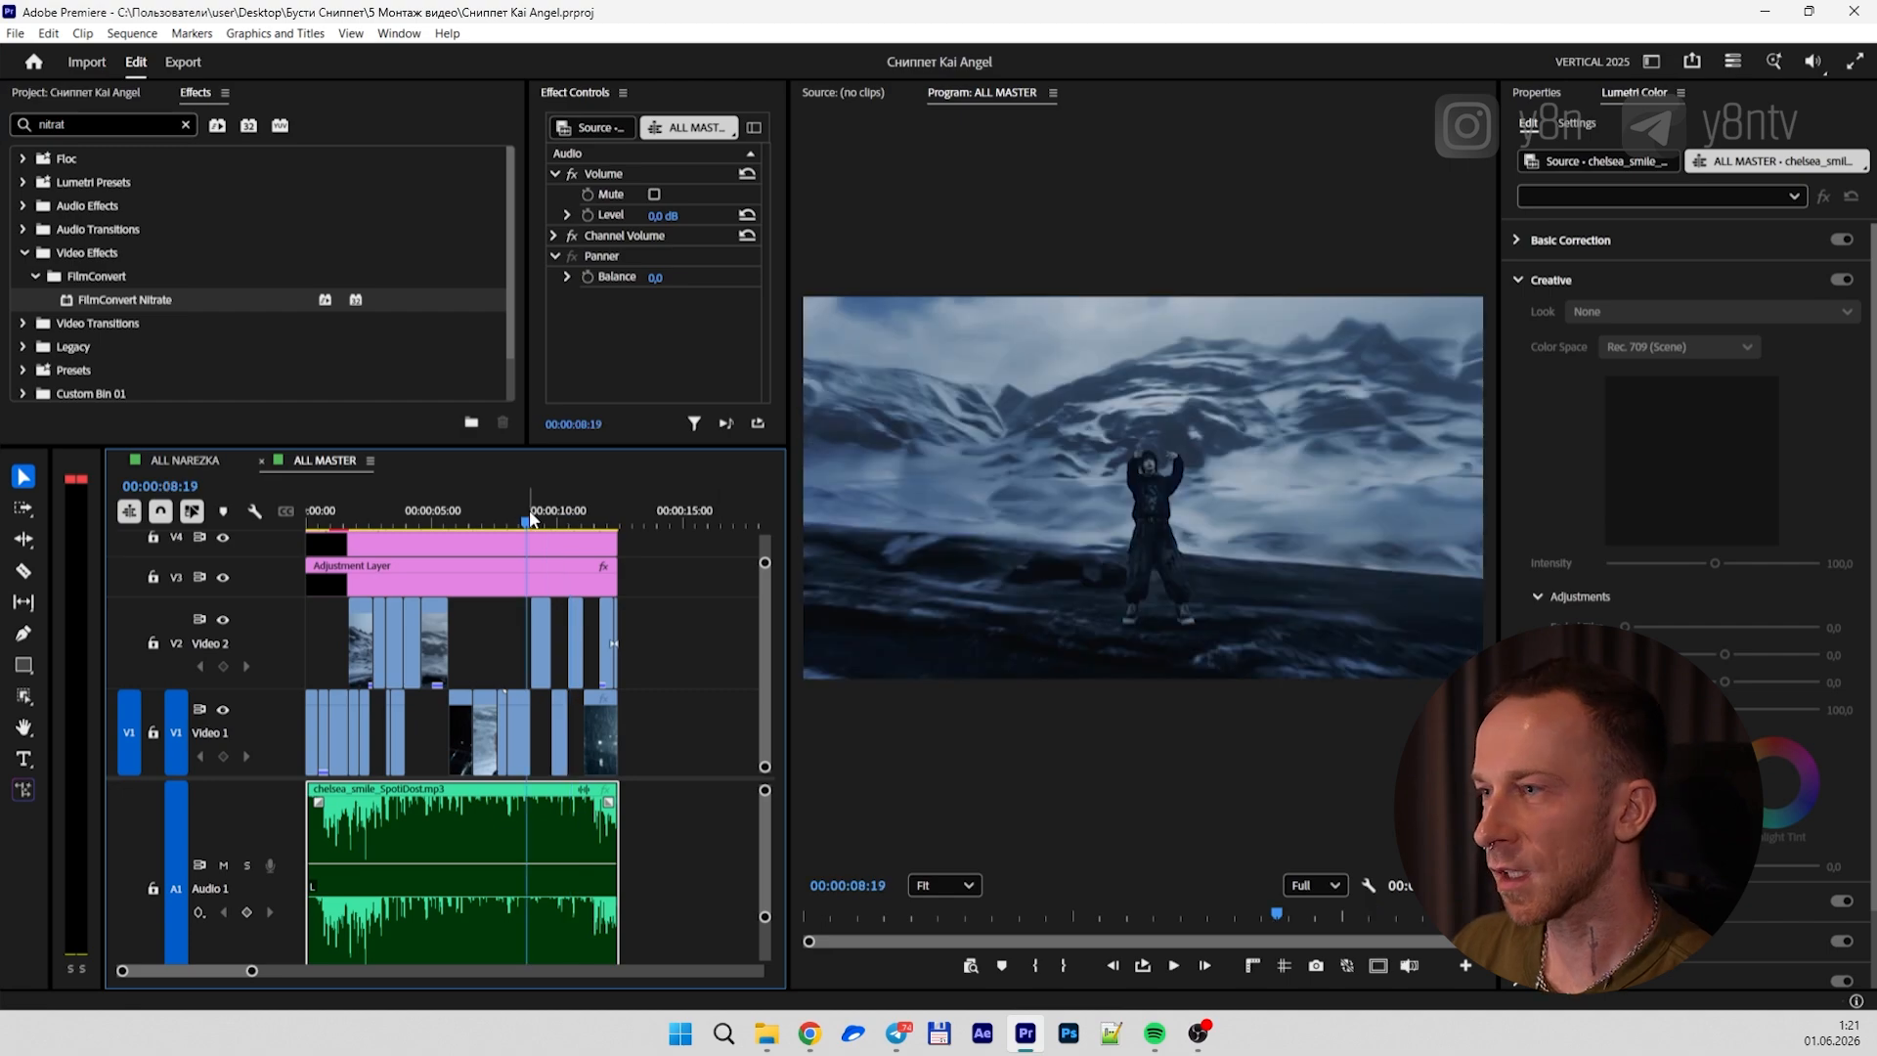
key(=)
drag(424, 523, 610, 511)
Switch to the Бусти Сниппет folder in File Explorer and play the exported ALL MASTER.mp4
key(alt+Tab)
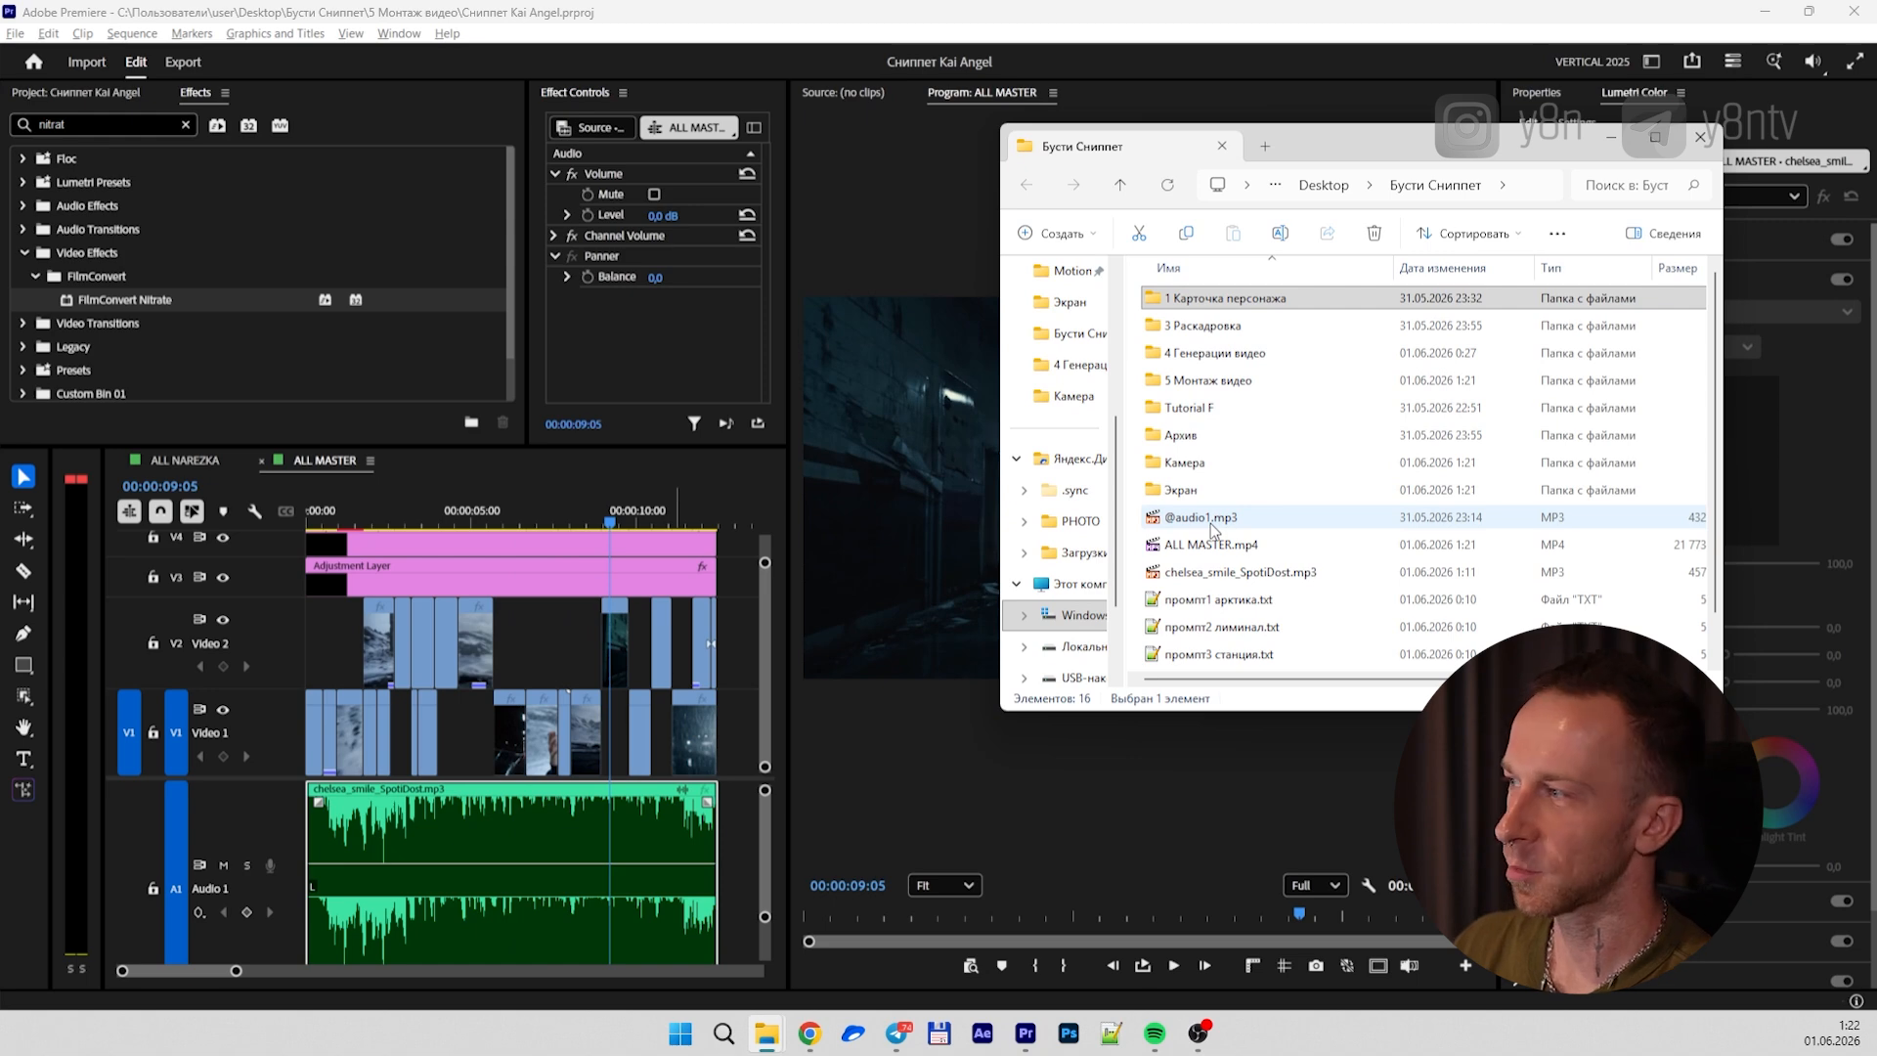
drag(1210, 711, 1210, 775)
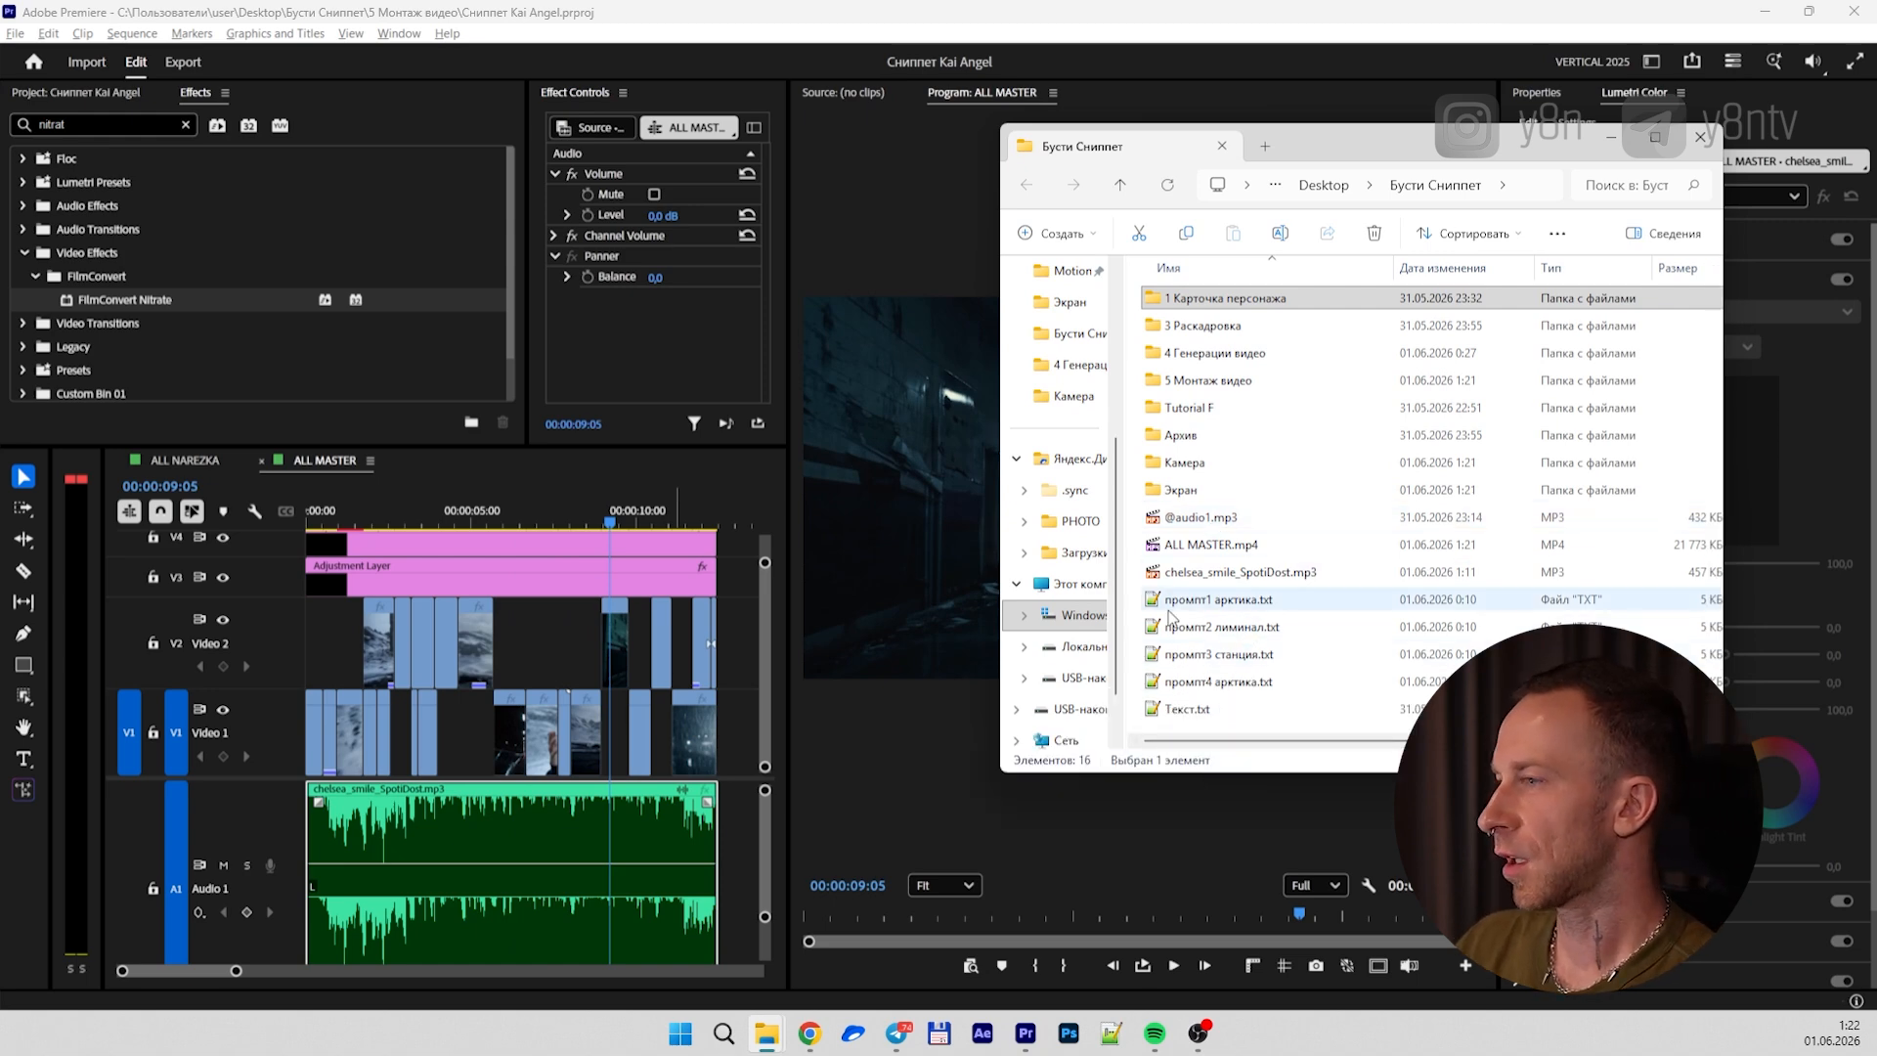
double_click(1209, 549)
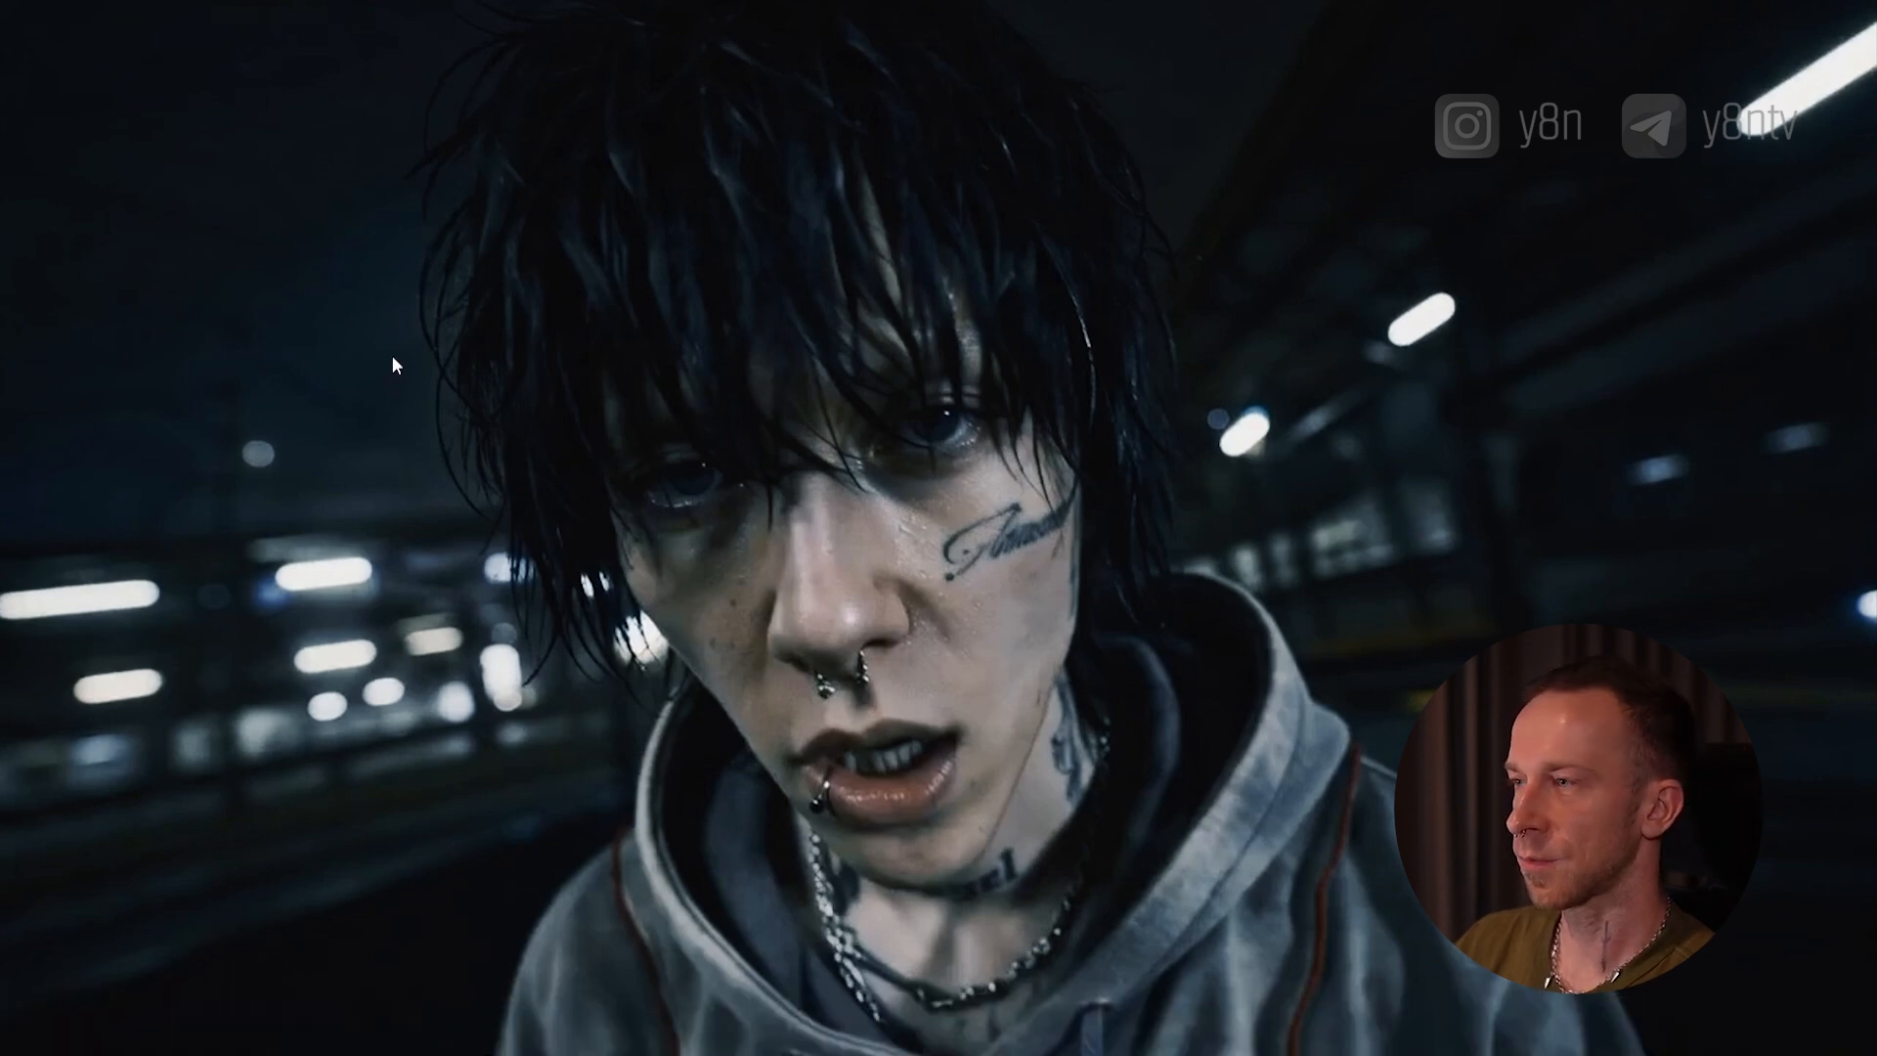
click(305, 287)
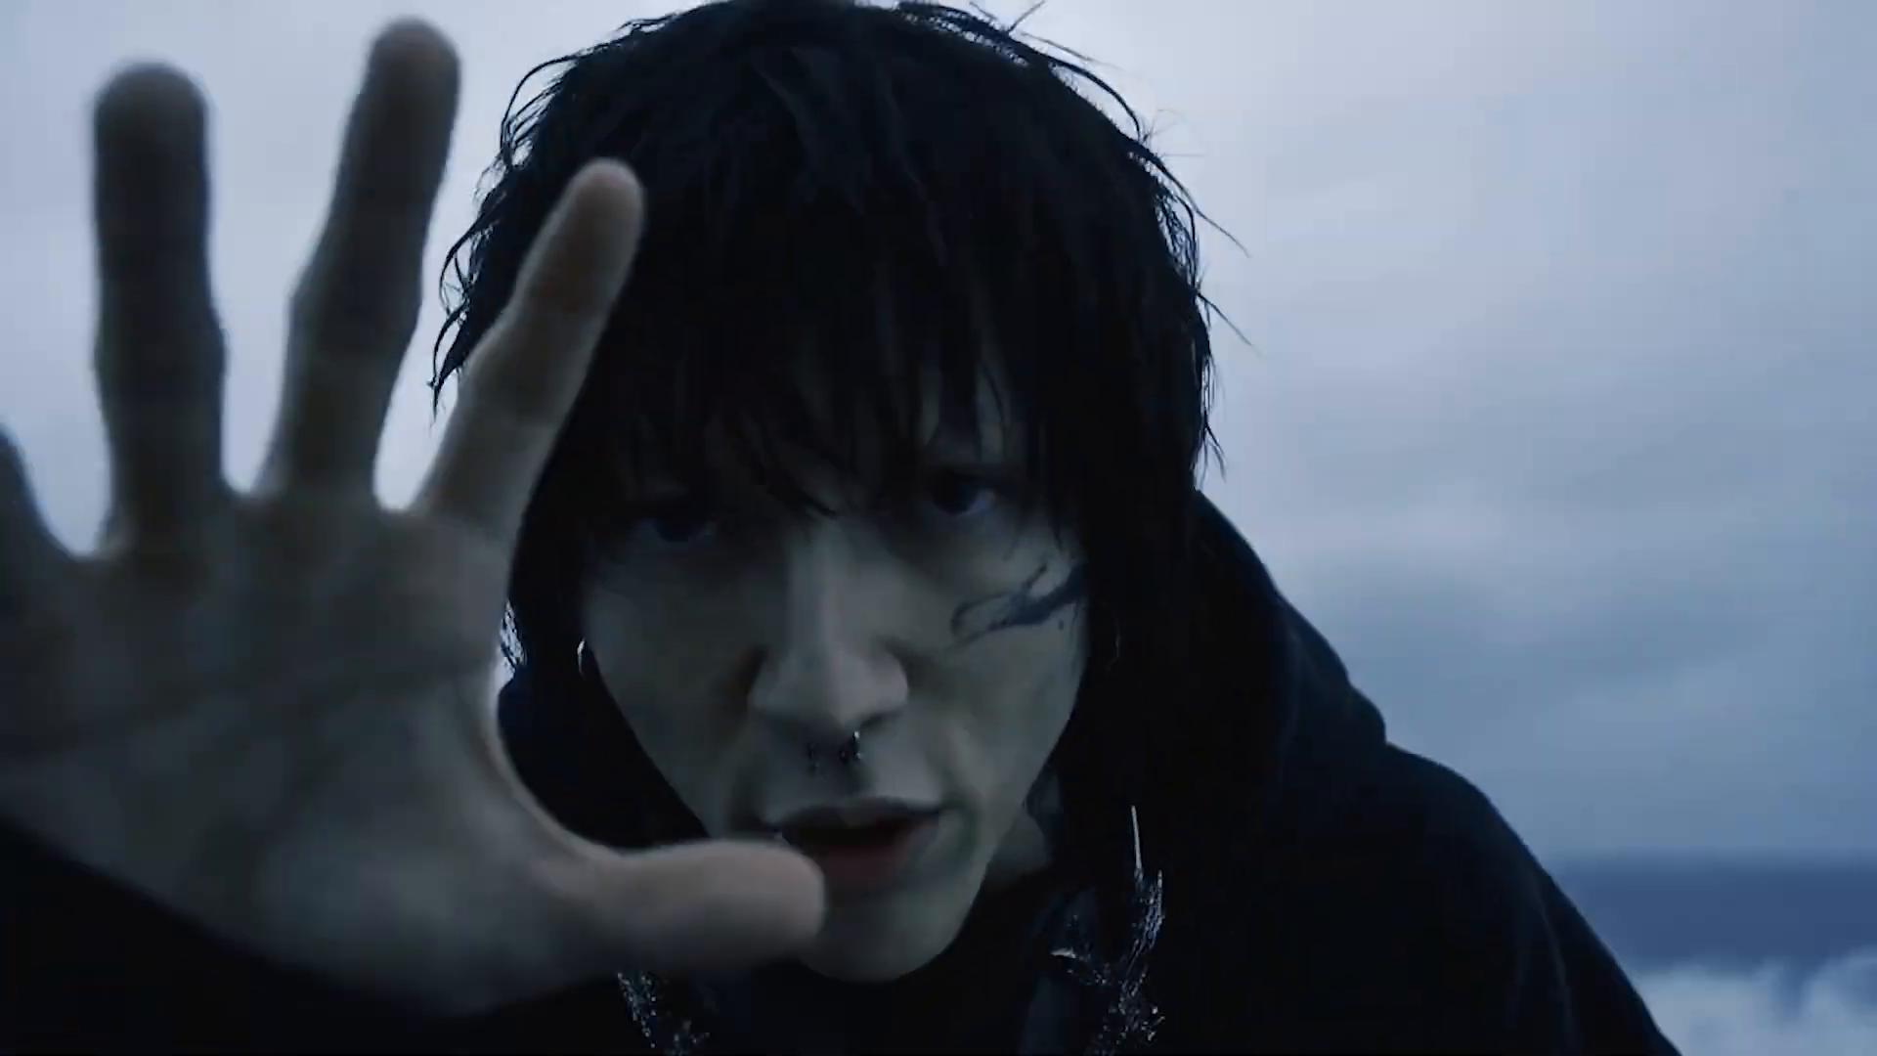
click(644, 499)
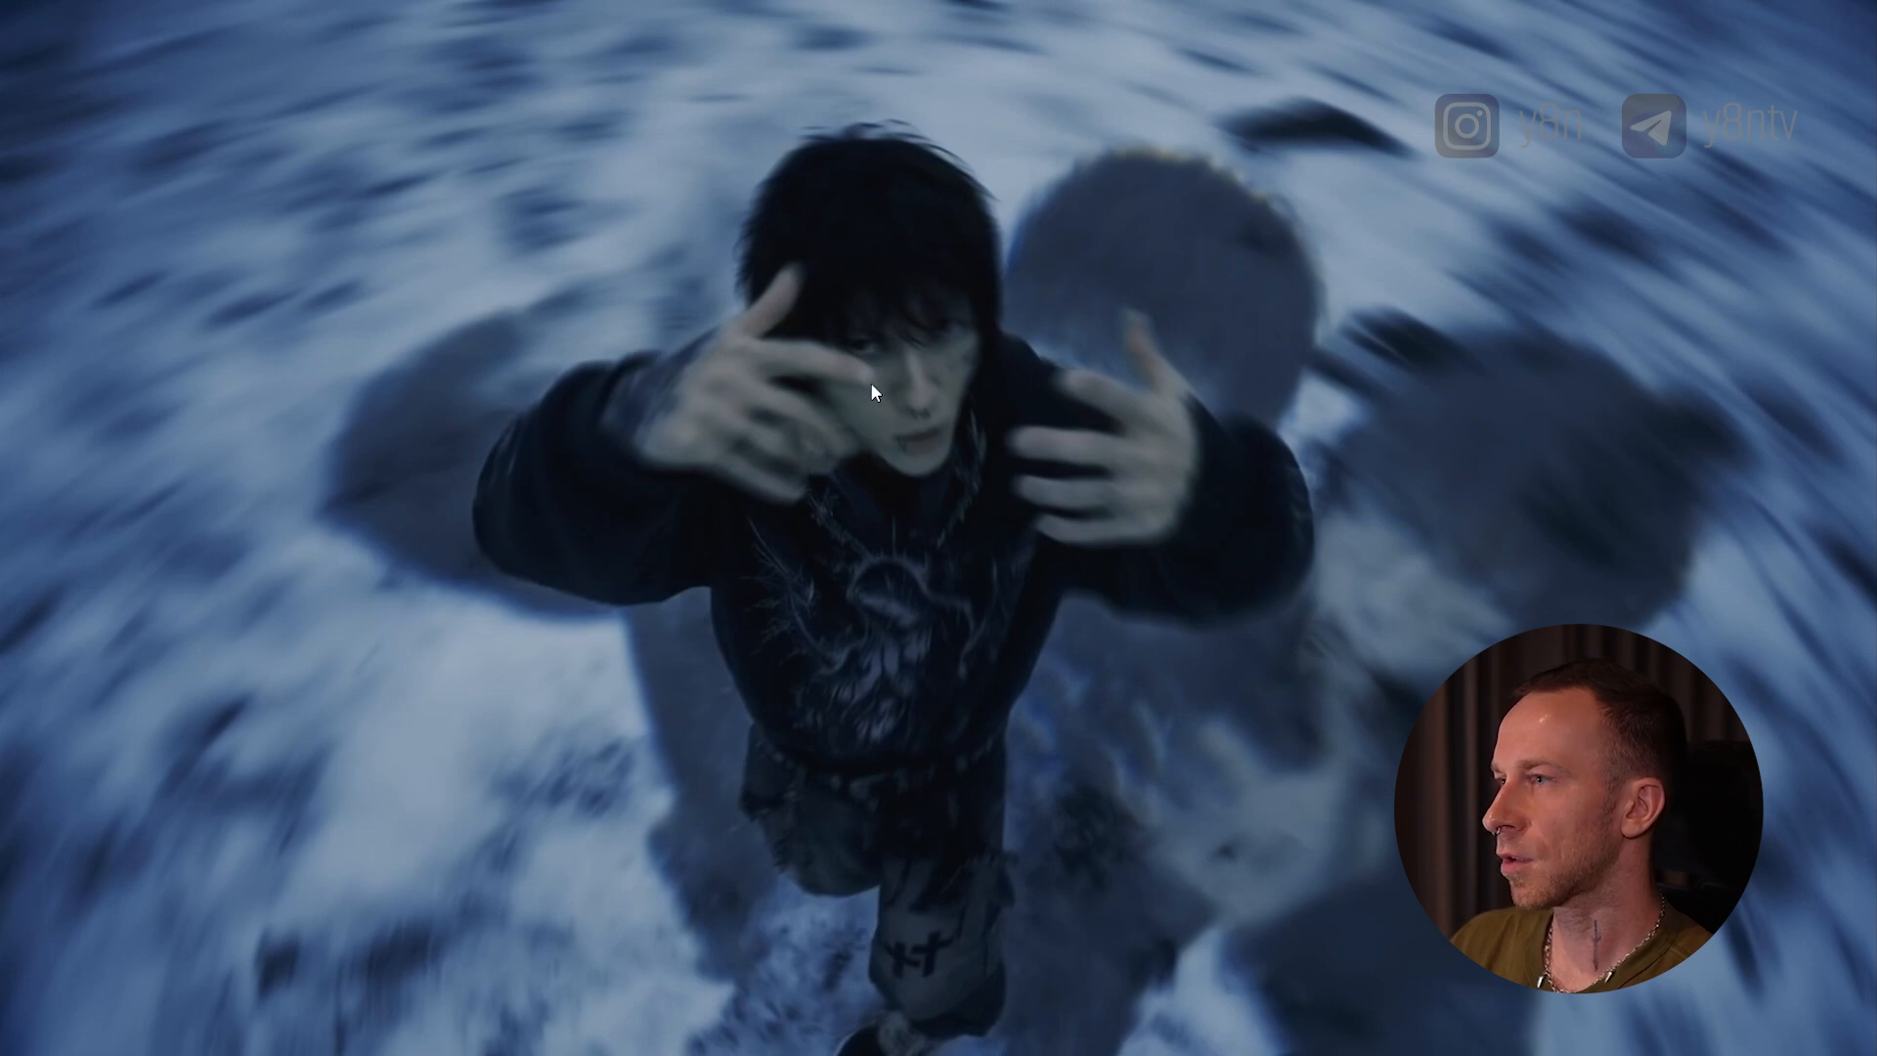
Seek through the full-screen ALL MASTER.mp4, playing and pausing it at several shots to review the edit, and exit the player
mouse_move(490, 1001)
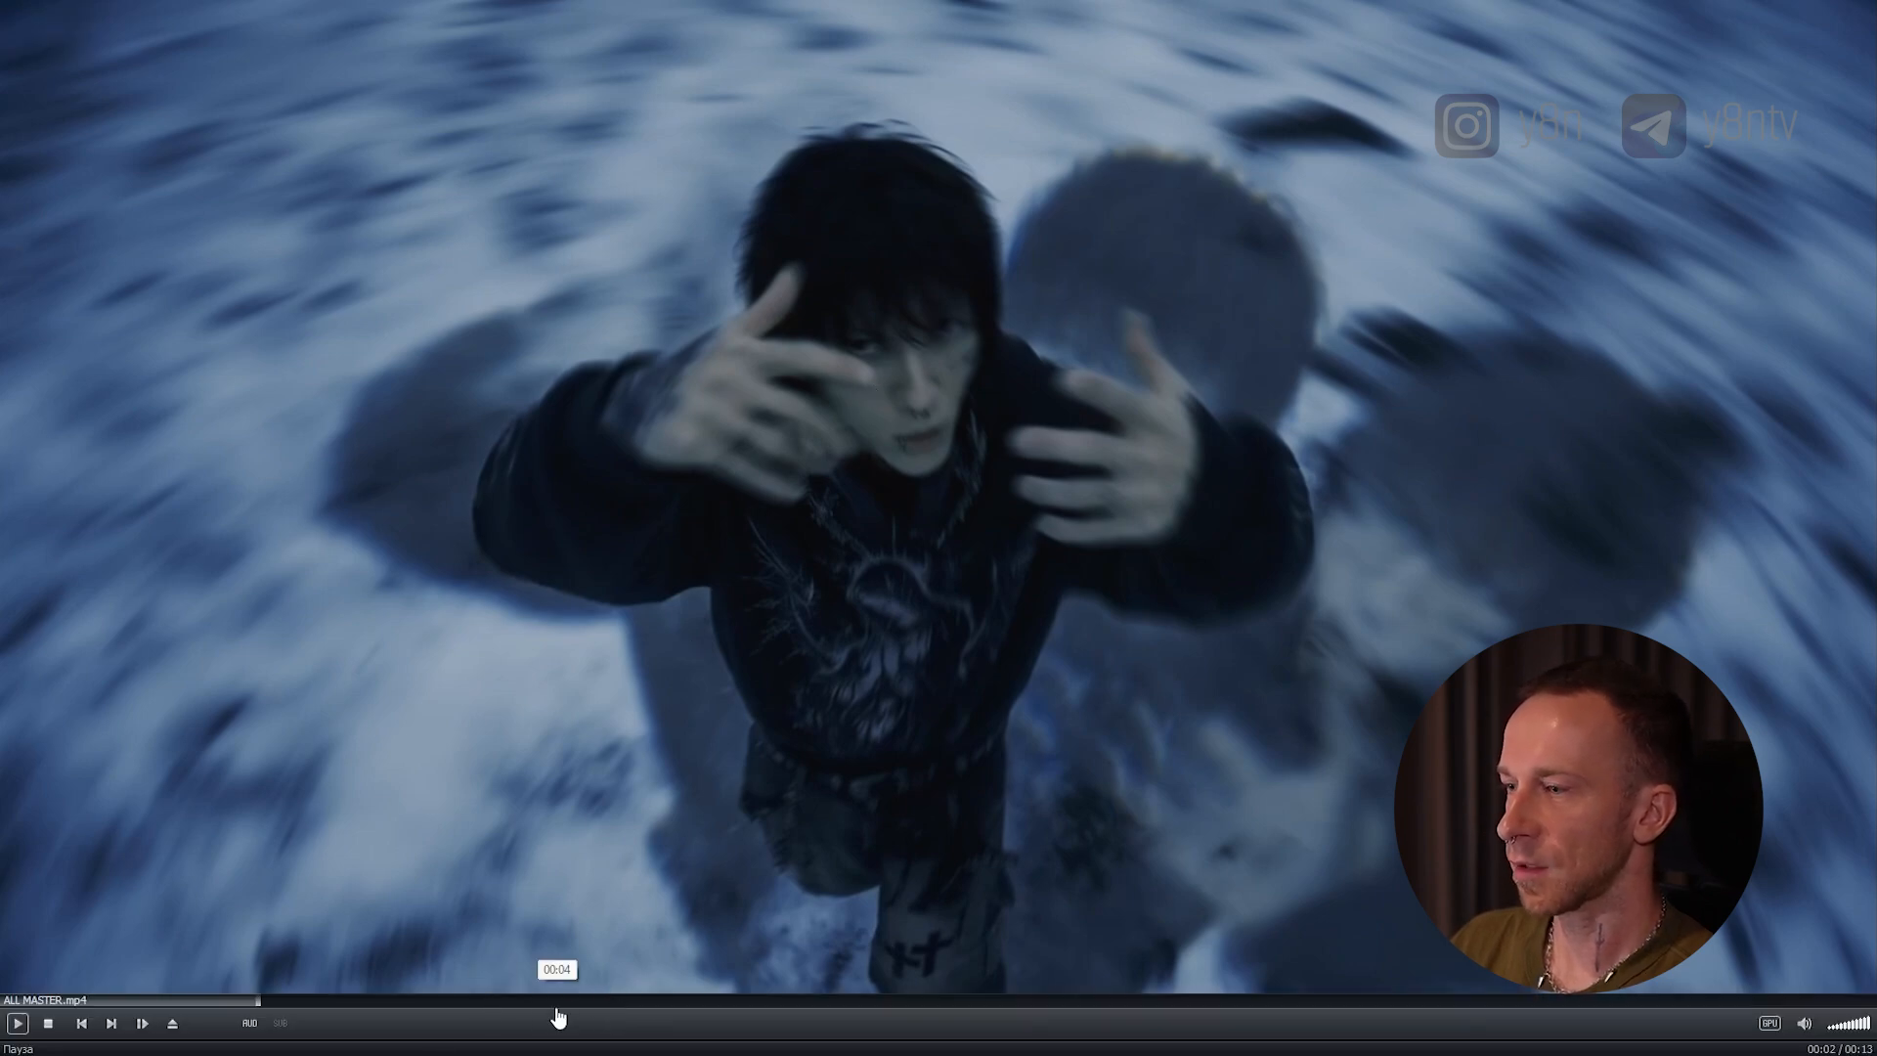
click(558, 1007)
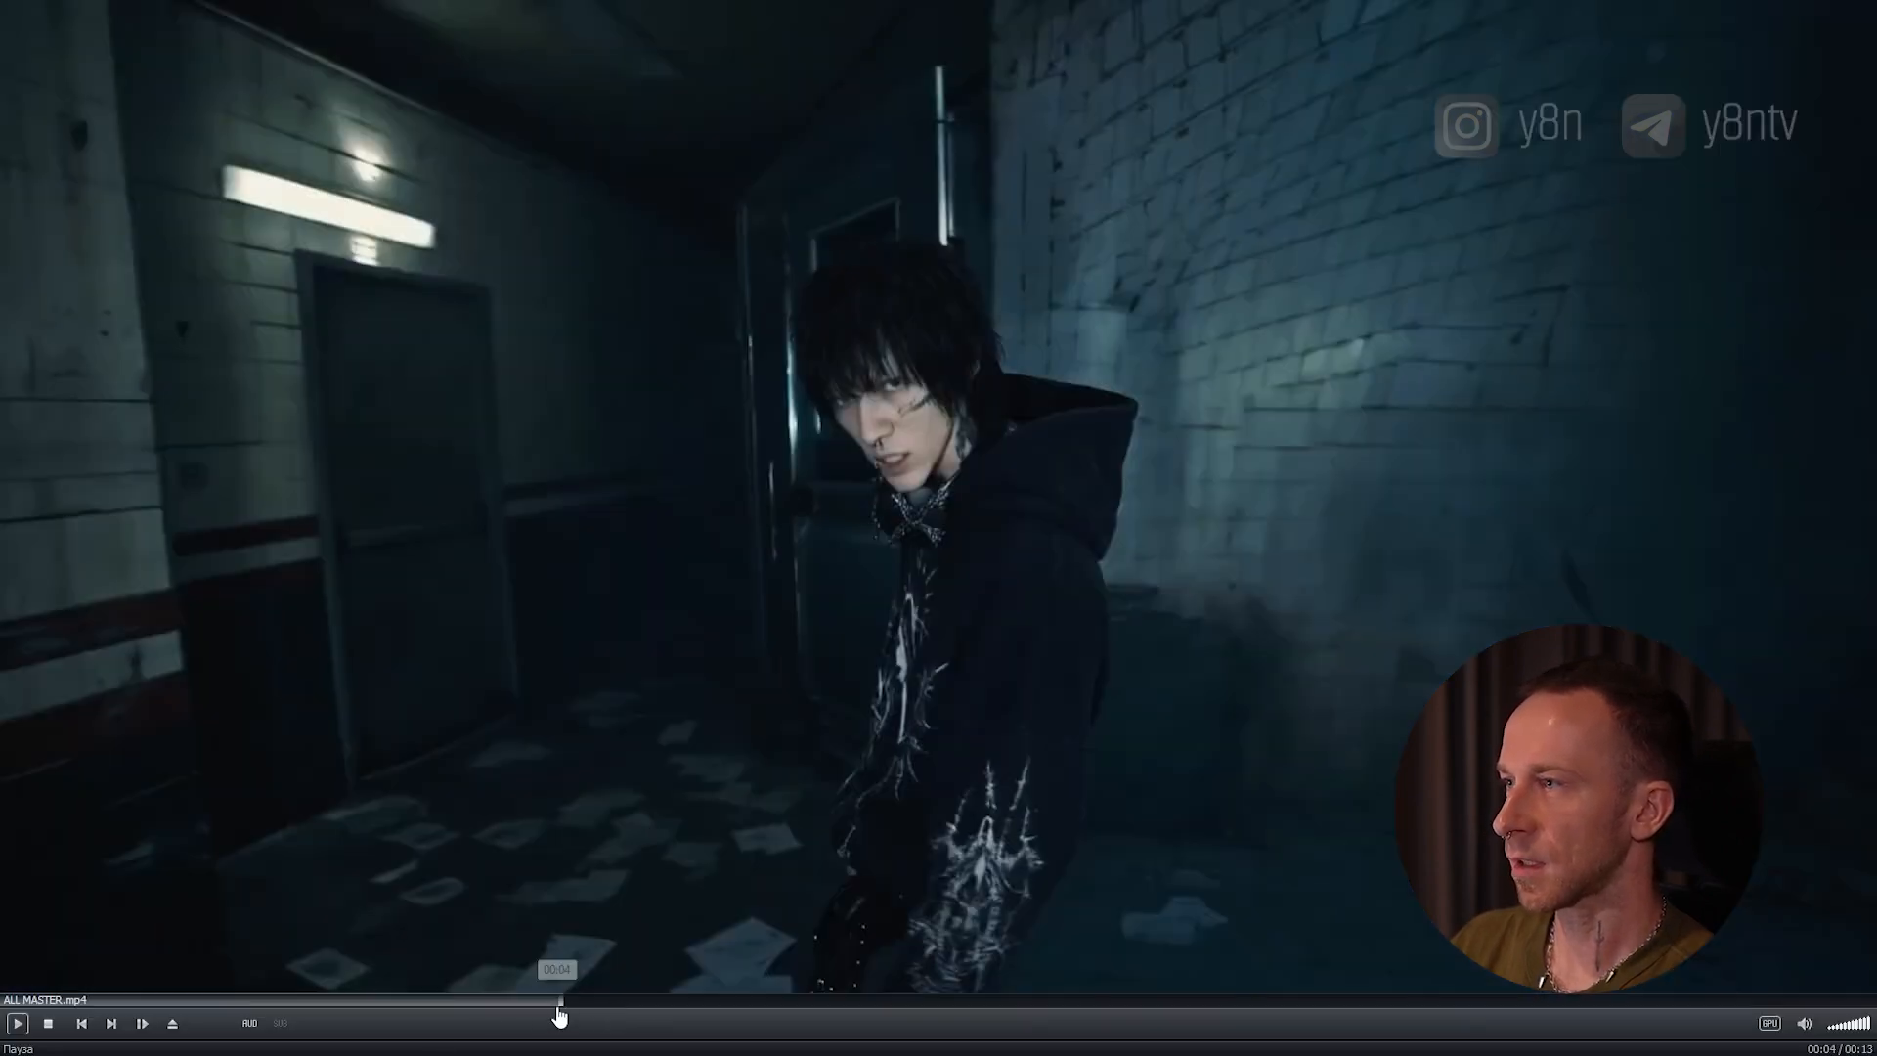
click(658, 1007)
click(724, 876)
click(796, 792)
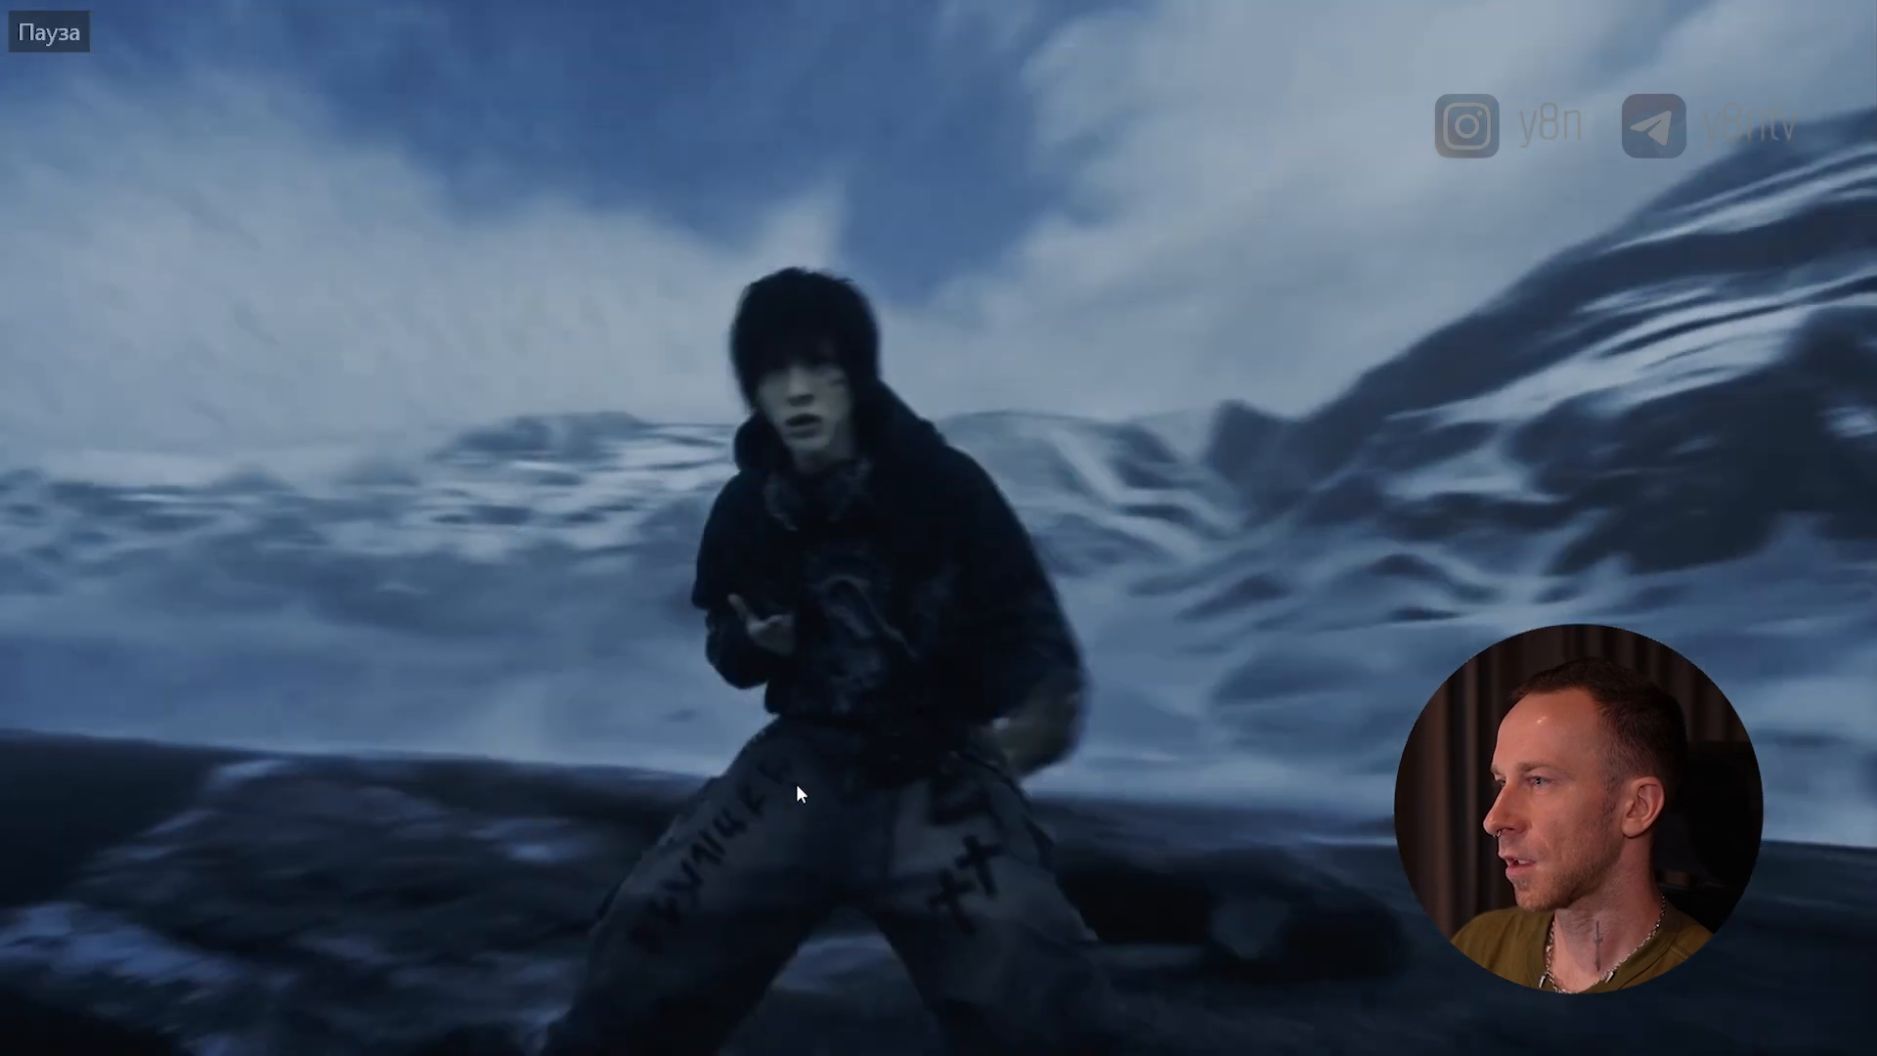
click(894, 472)
click(1077, 512)
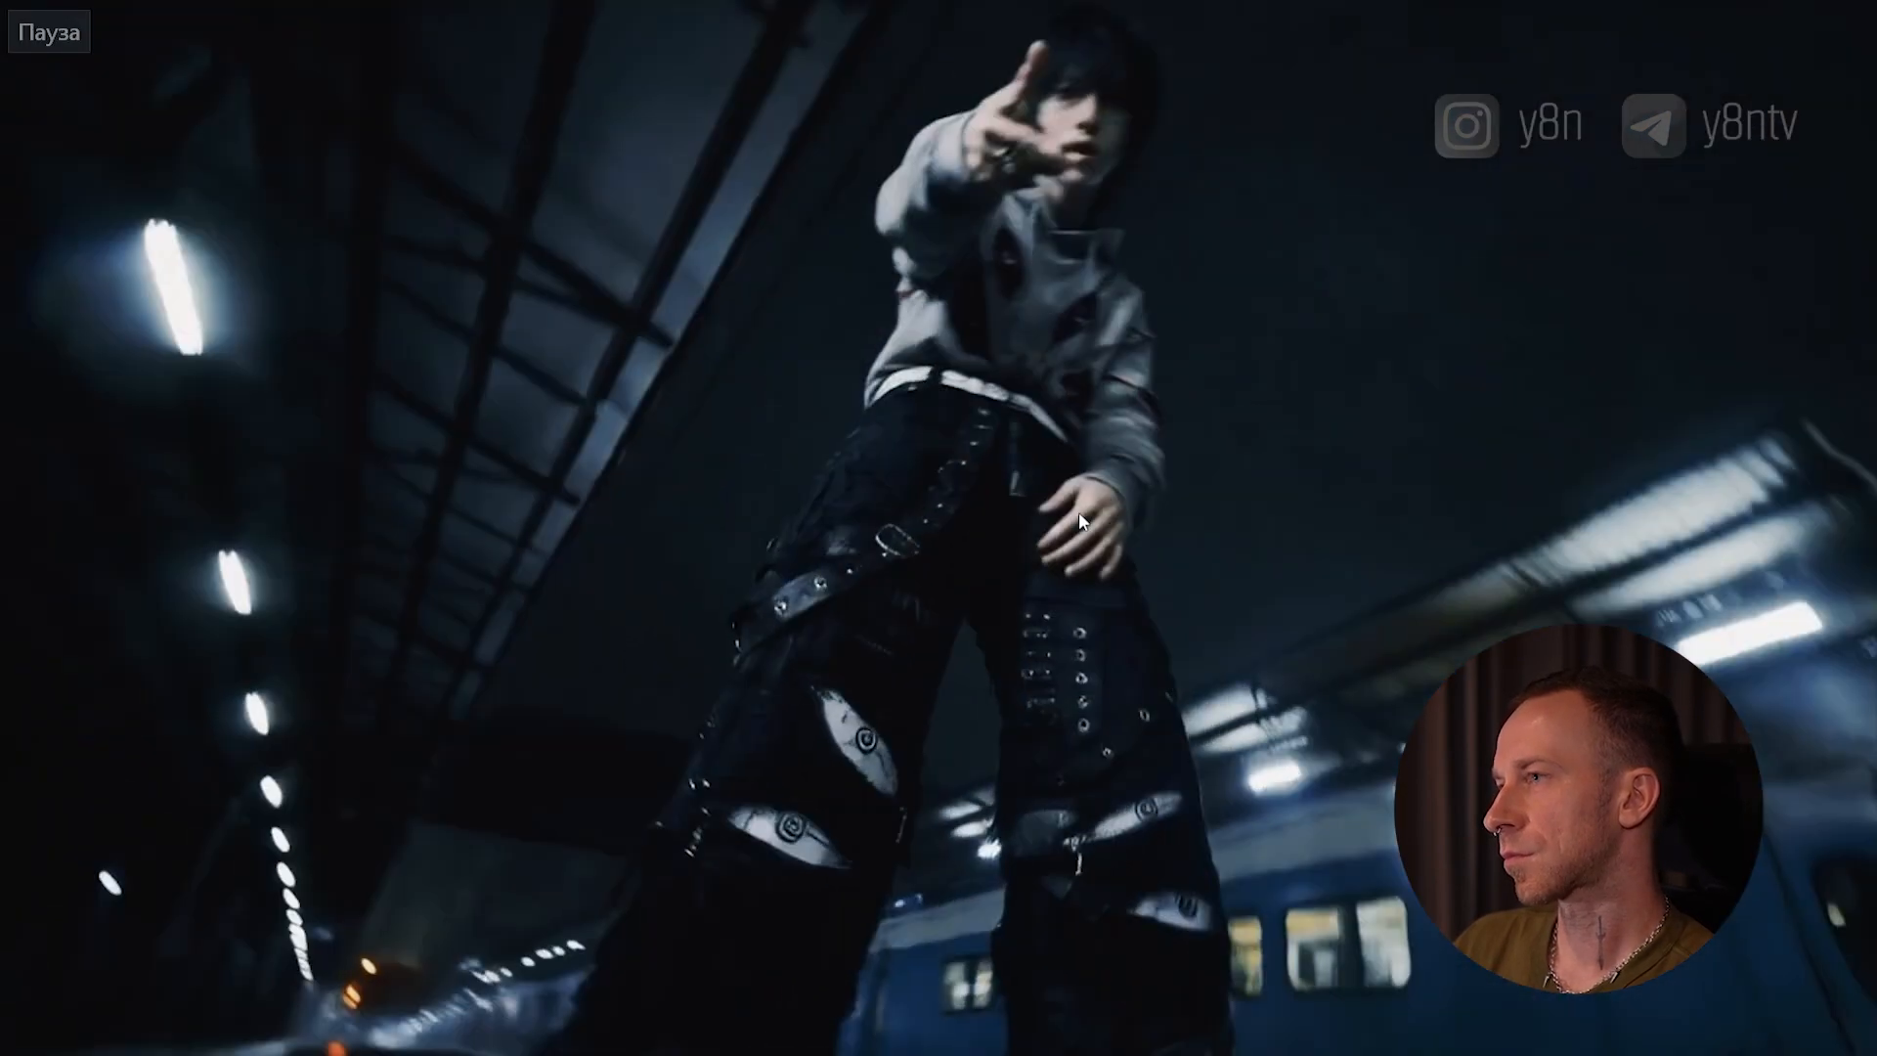
click(1169, 507)
click(1170, 507)
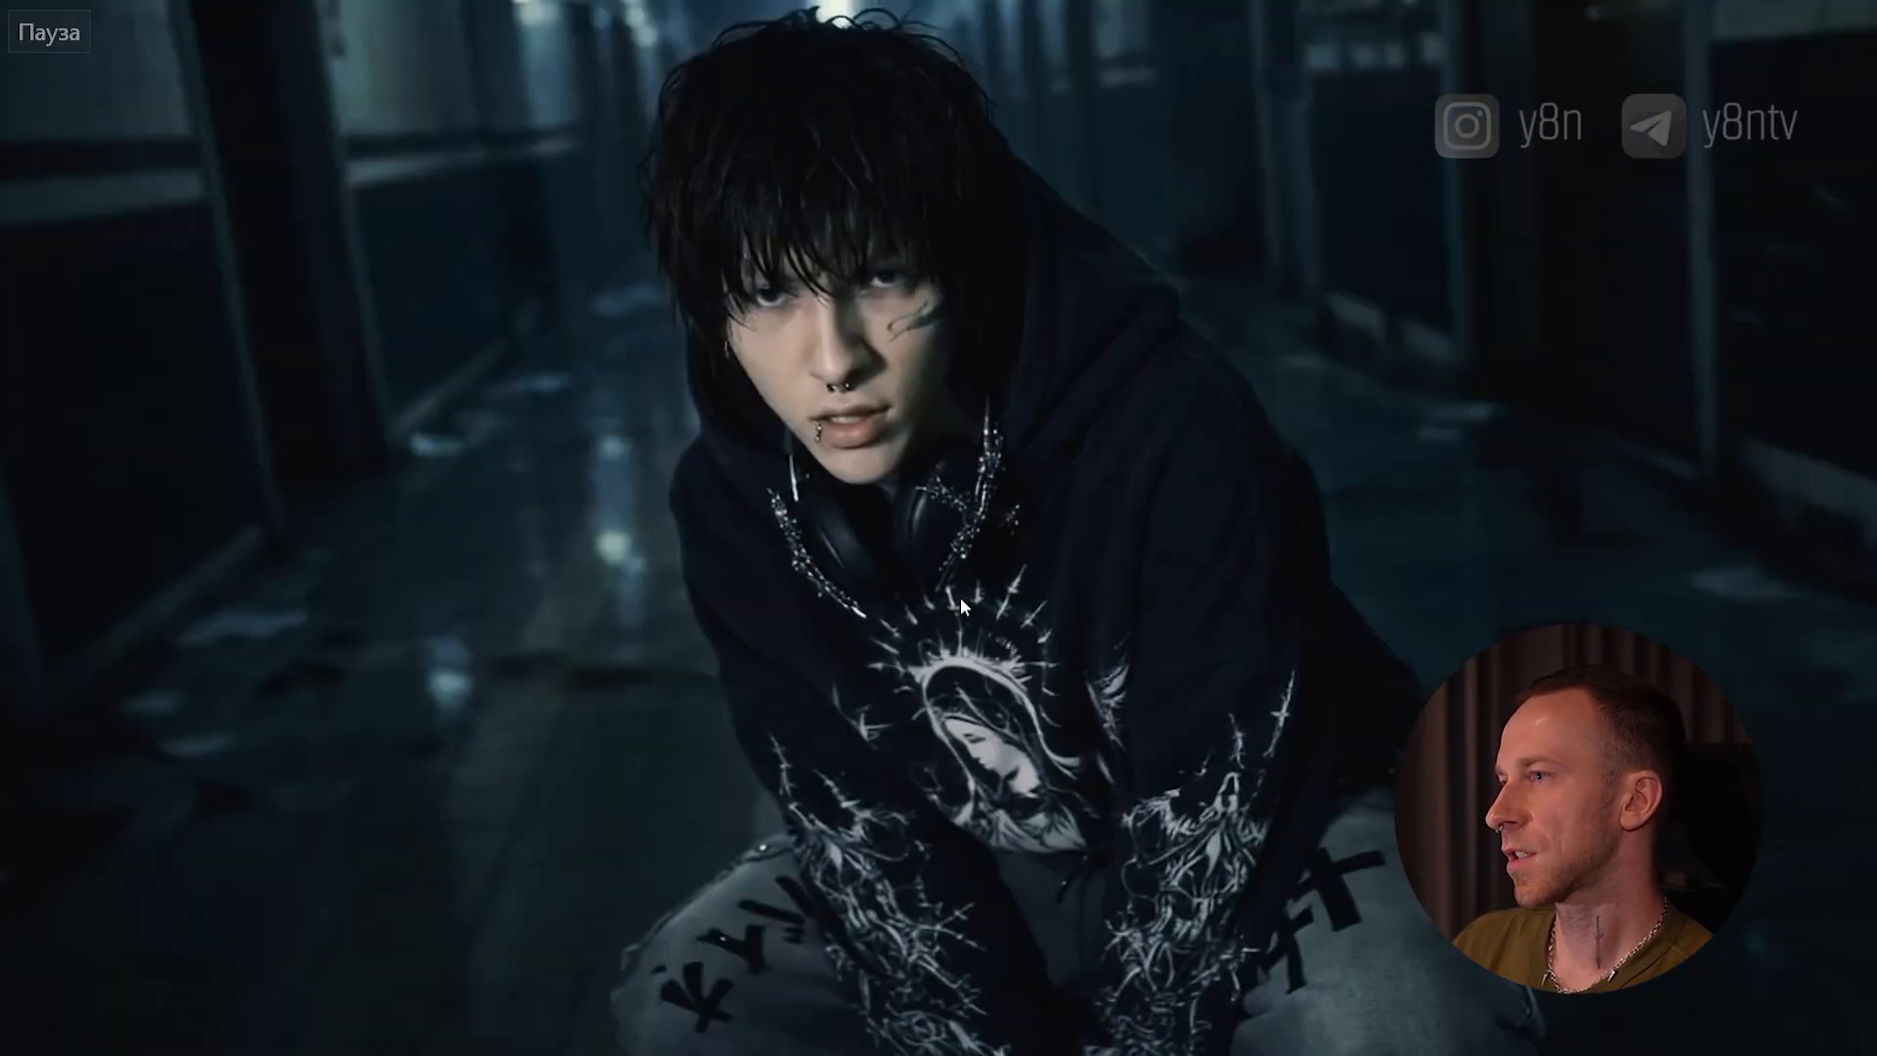
click(1046, 1005)
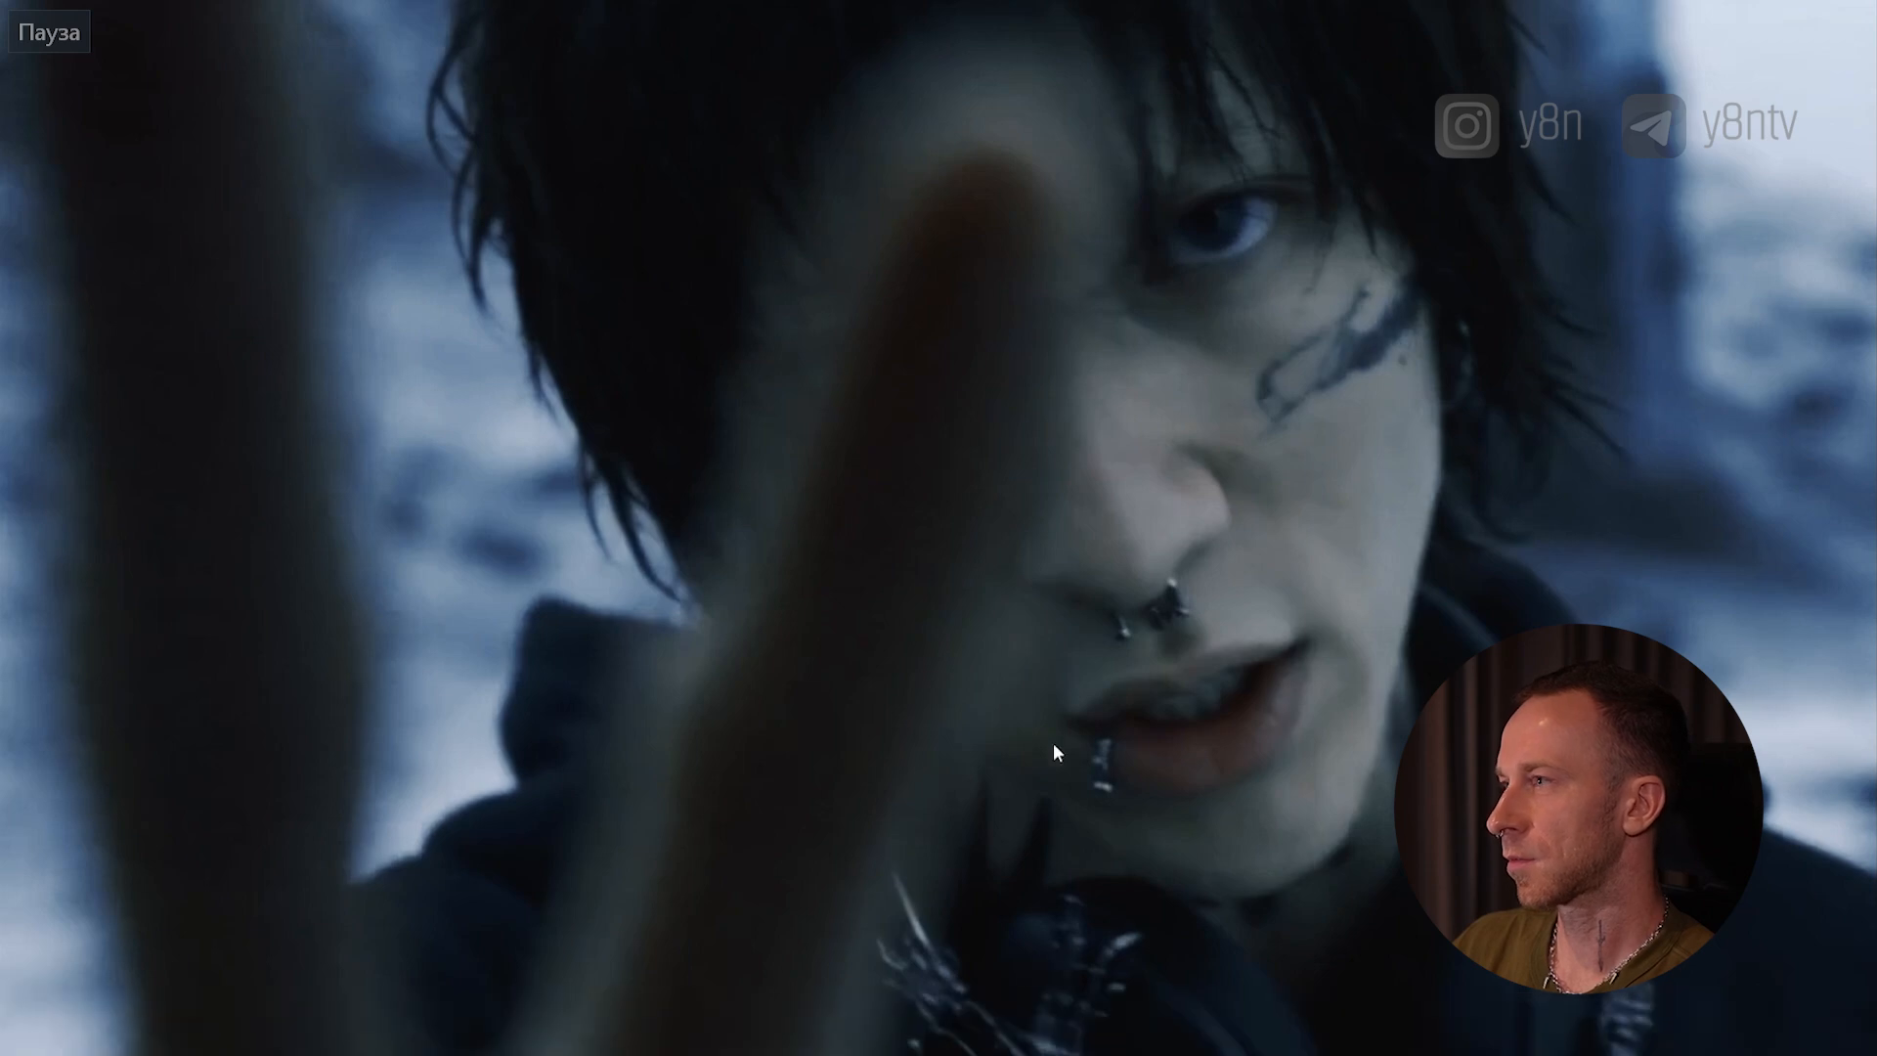
click(1123, 712)
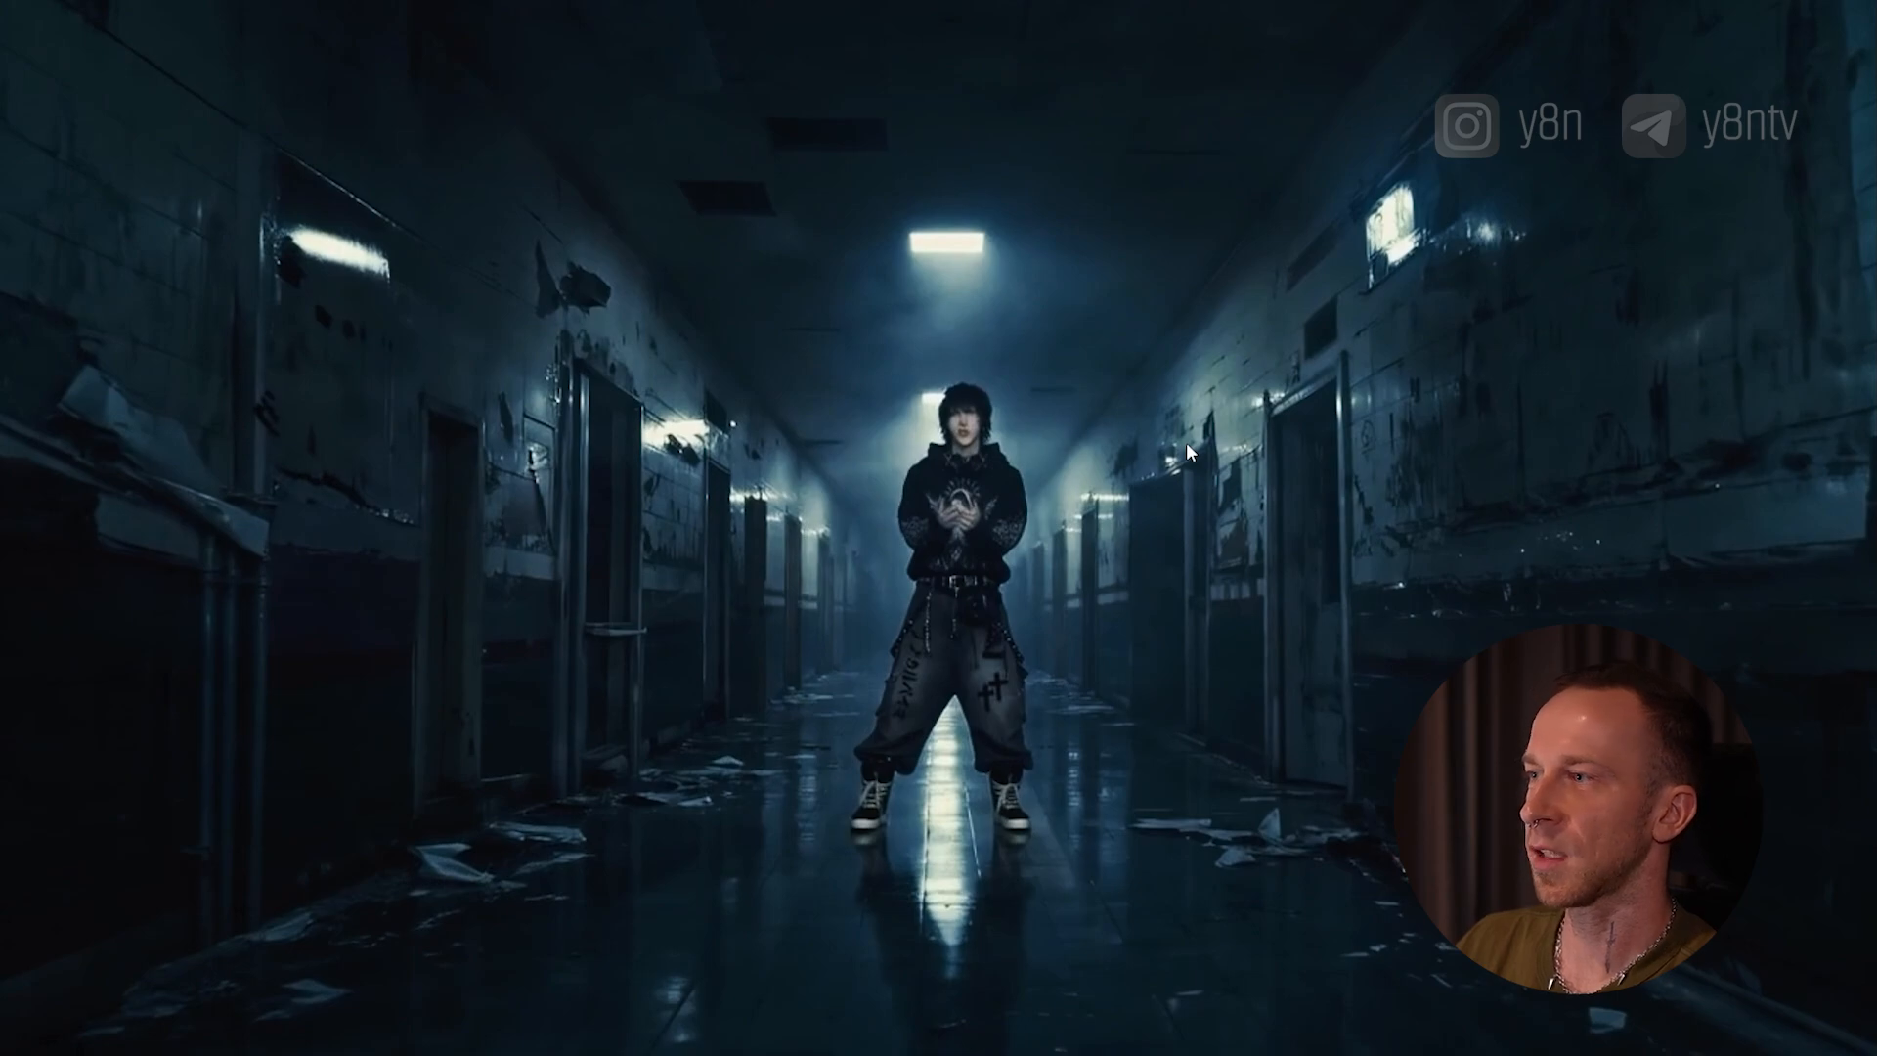
click(1181, 467)
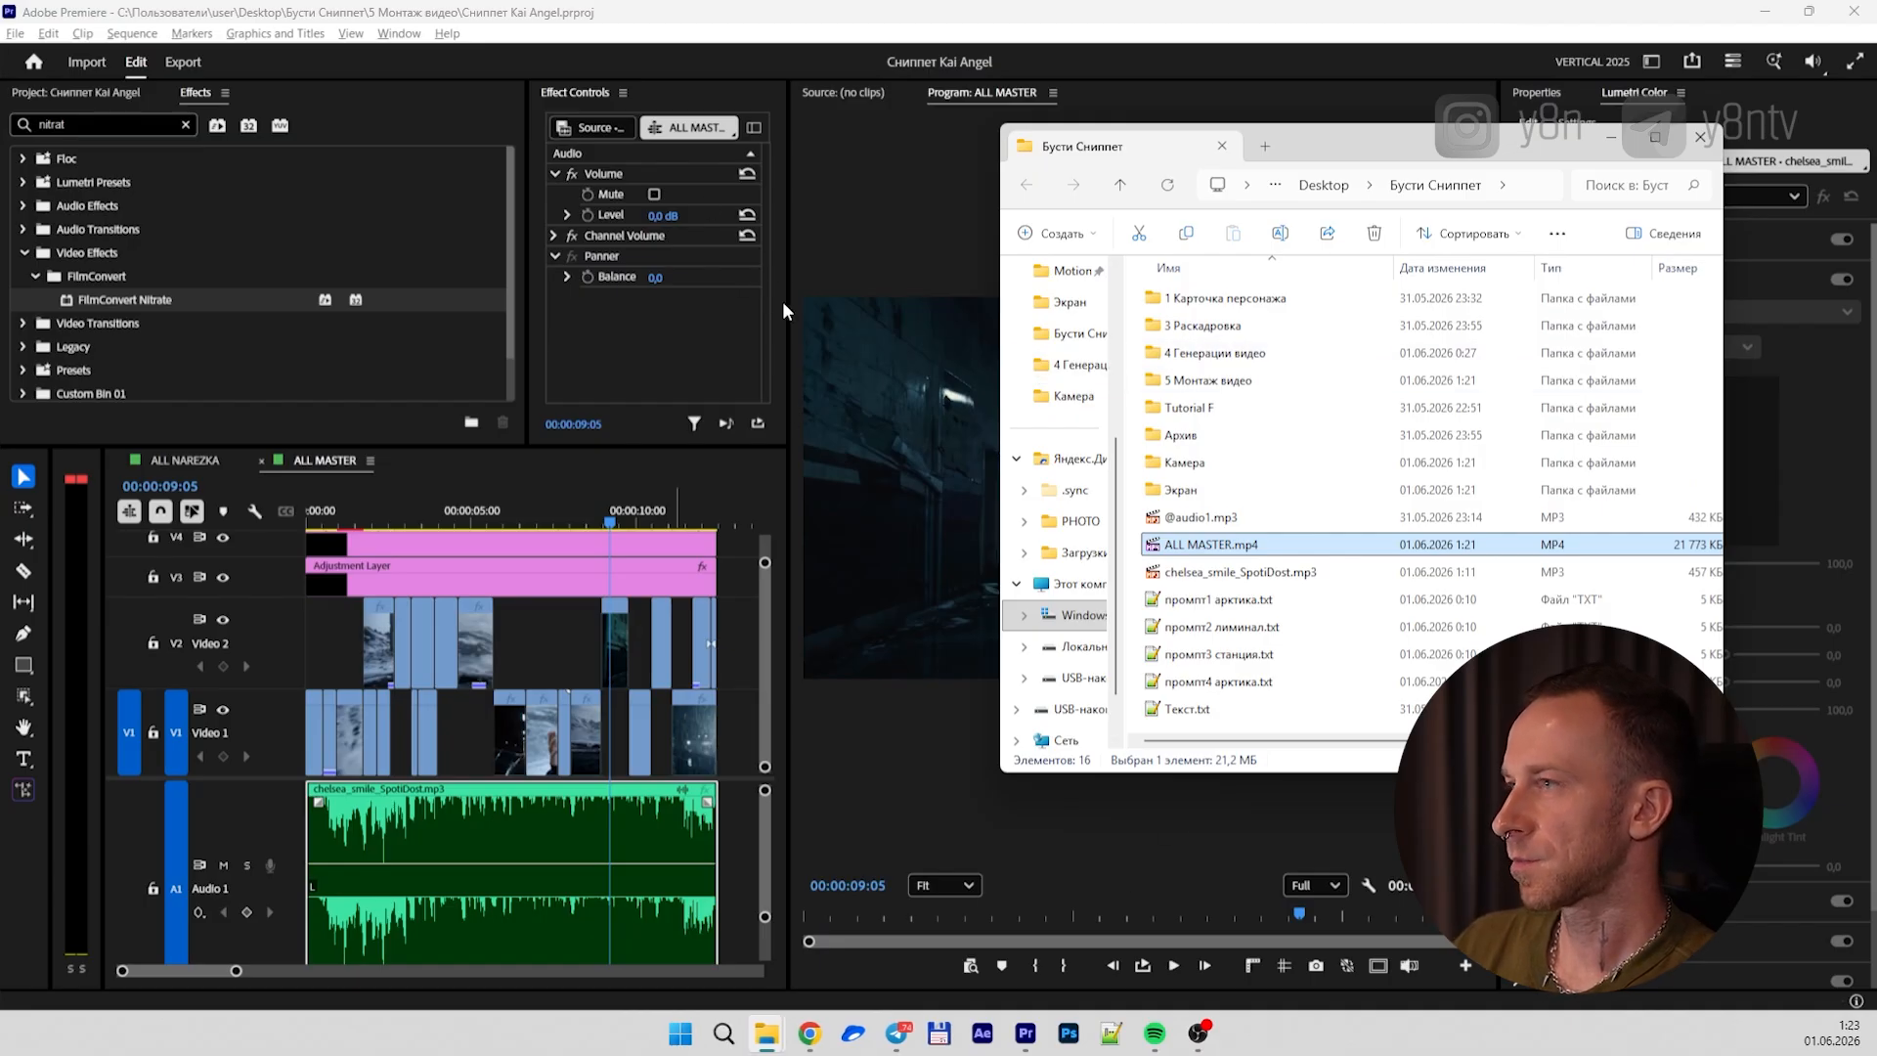
Find the Topaz Video application on the computer and launch it
key(super)
text(topaz Video)
click(676, 491)
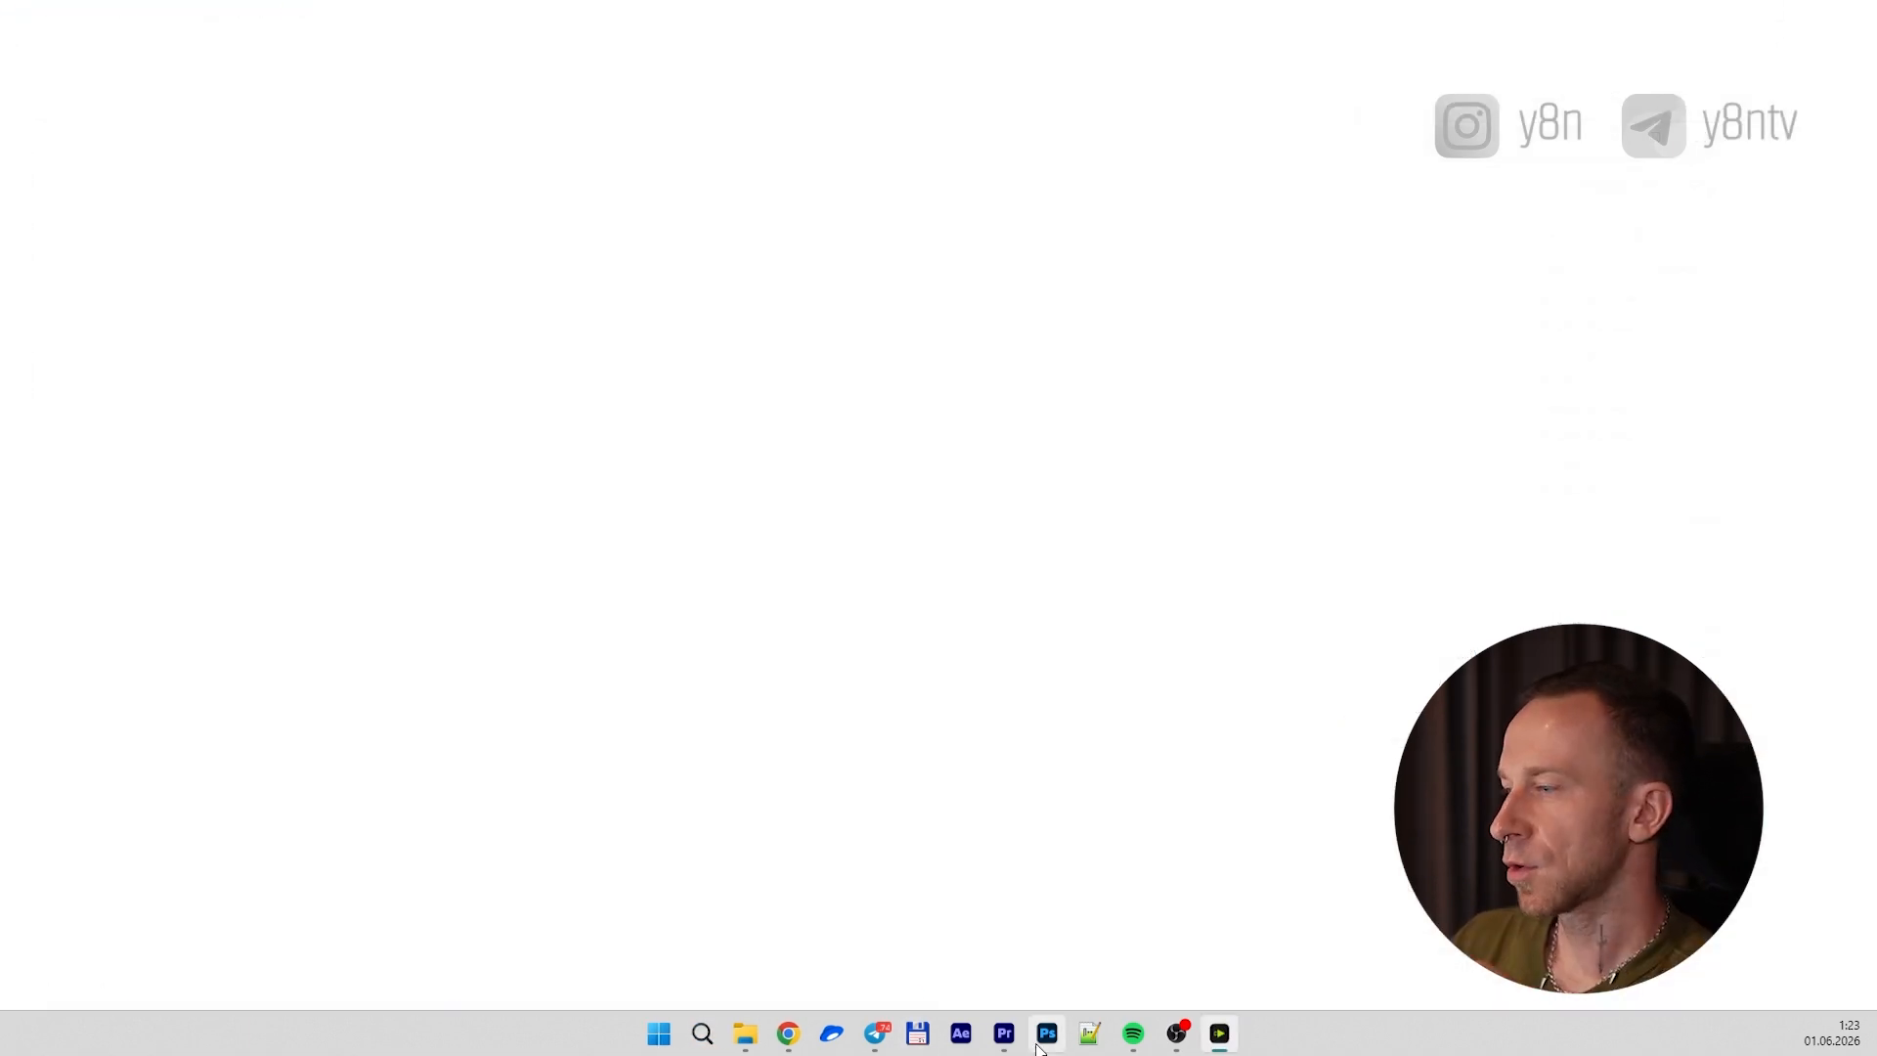
Switch to Premiere and check the ALL MASTER sequence's frame size and timebase in its settings, leaving them as they are
click(1004, 1034)
click(214, 35)
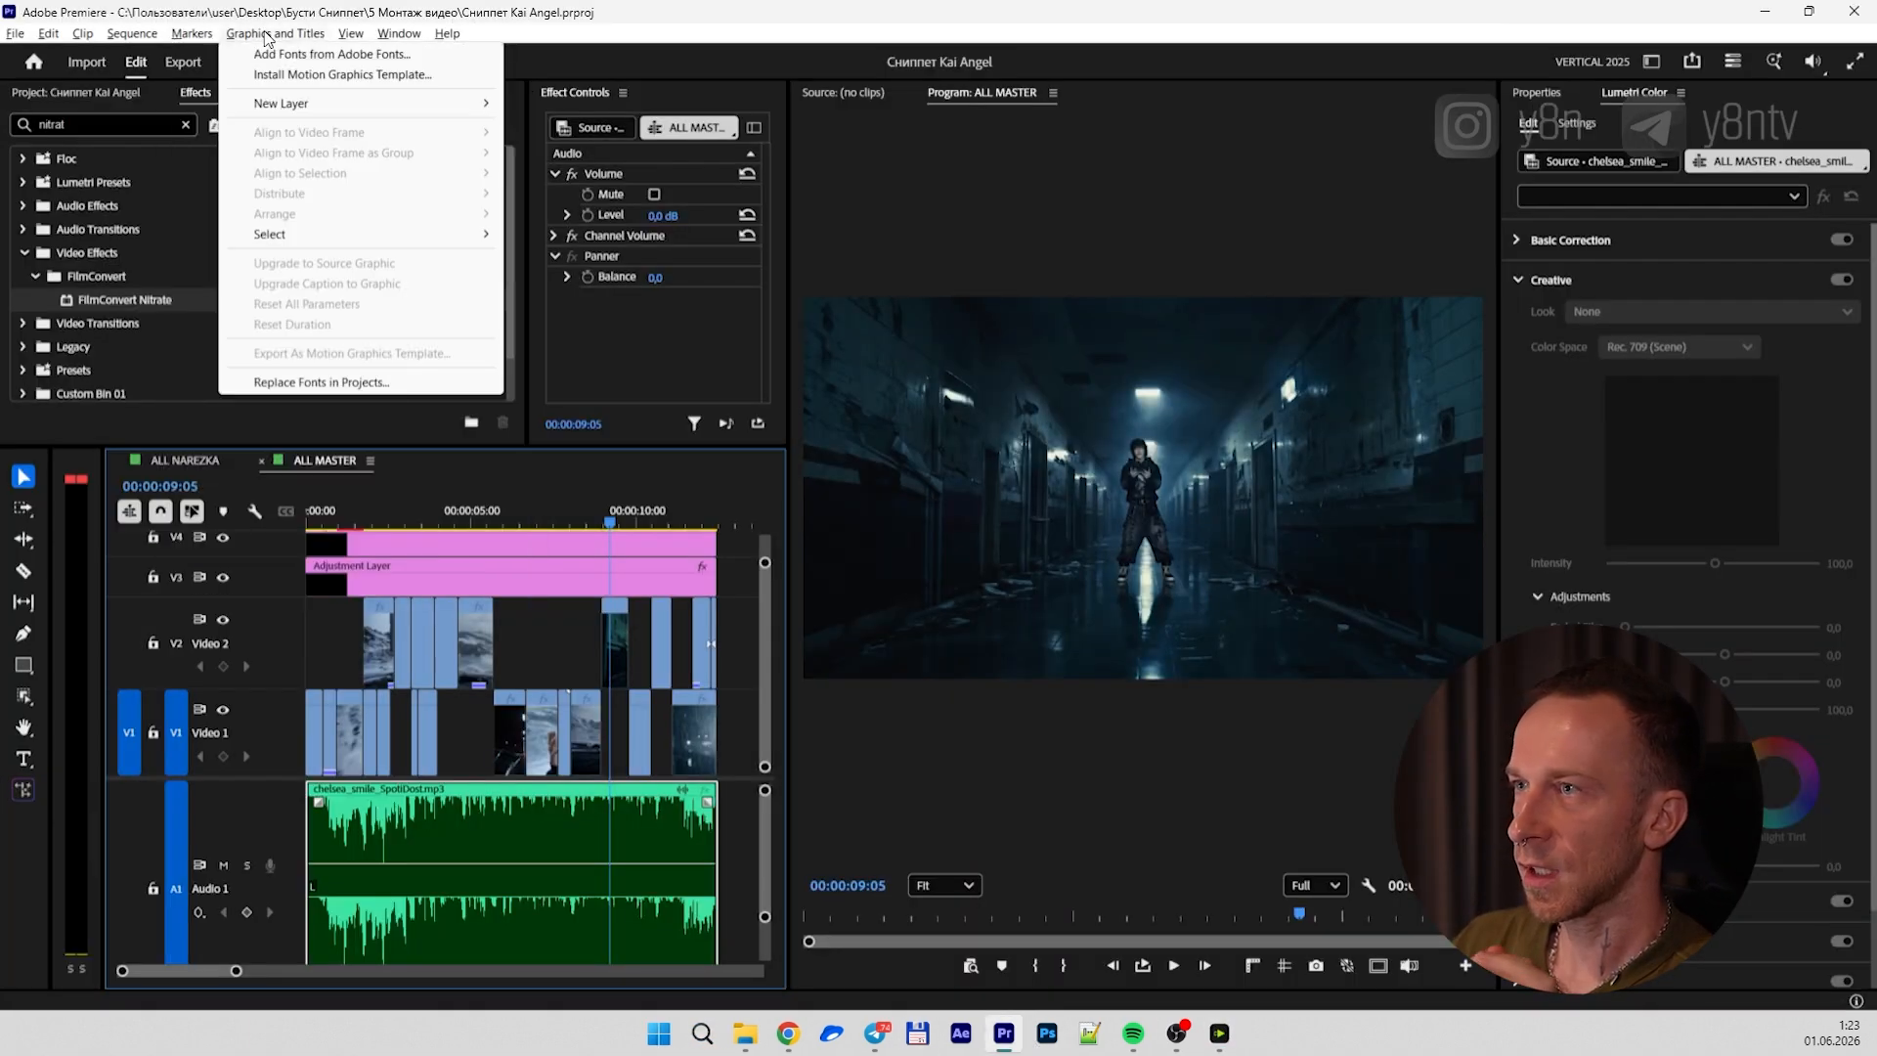
click(151, 50)
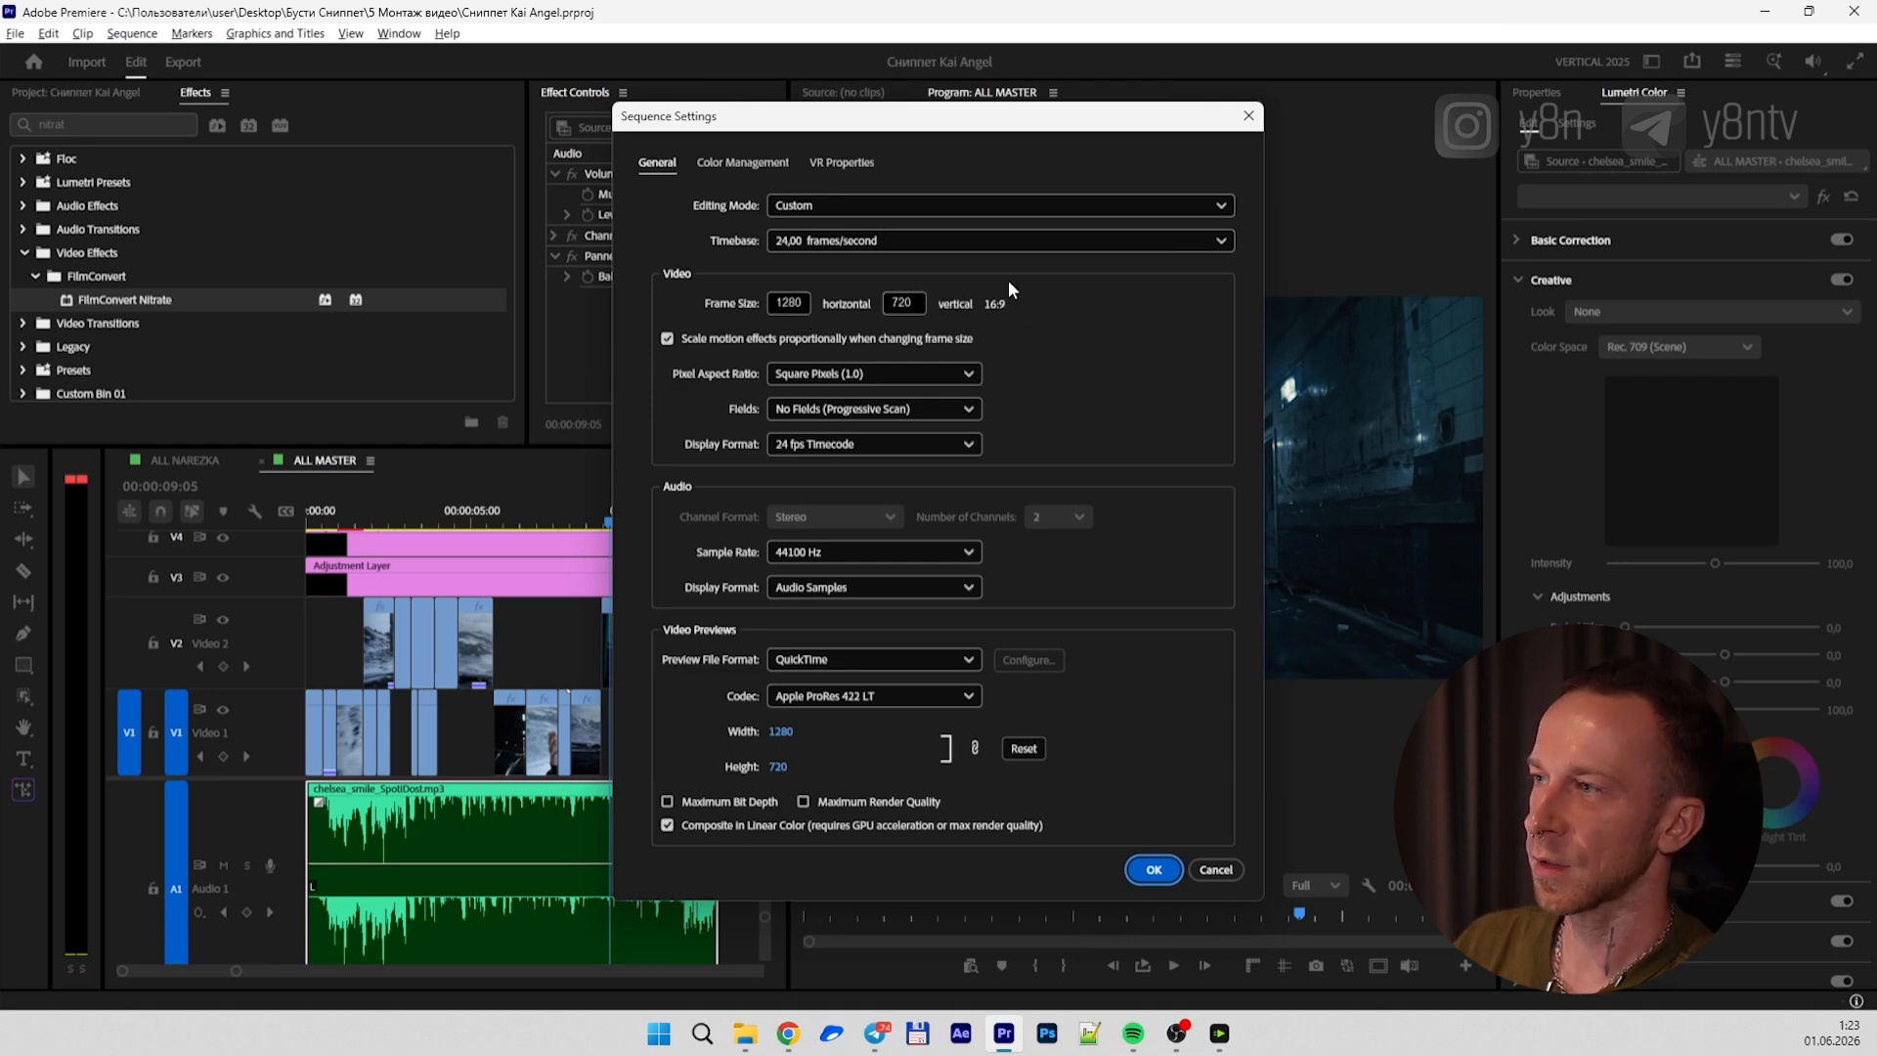
click(842, 243)
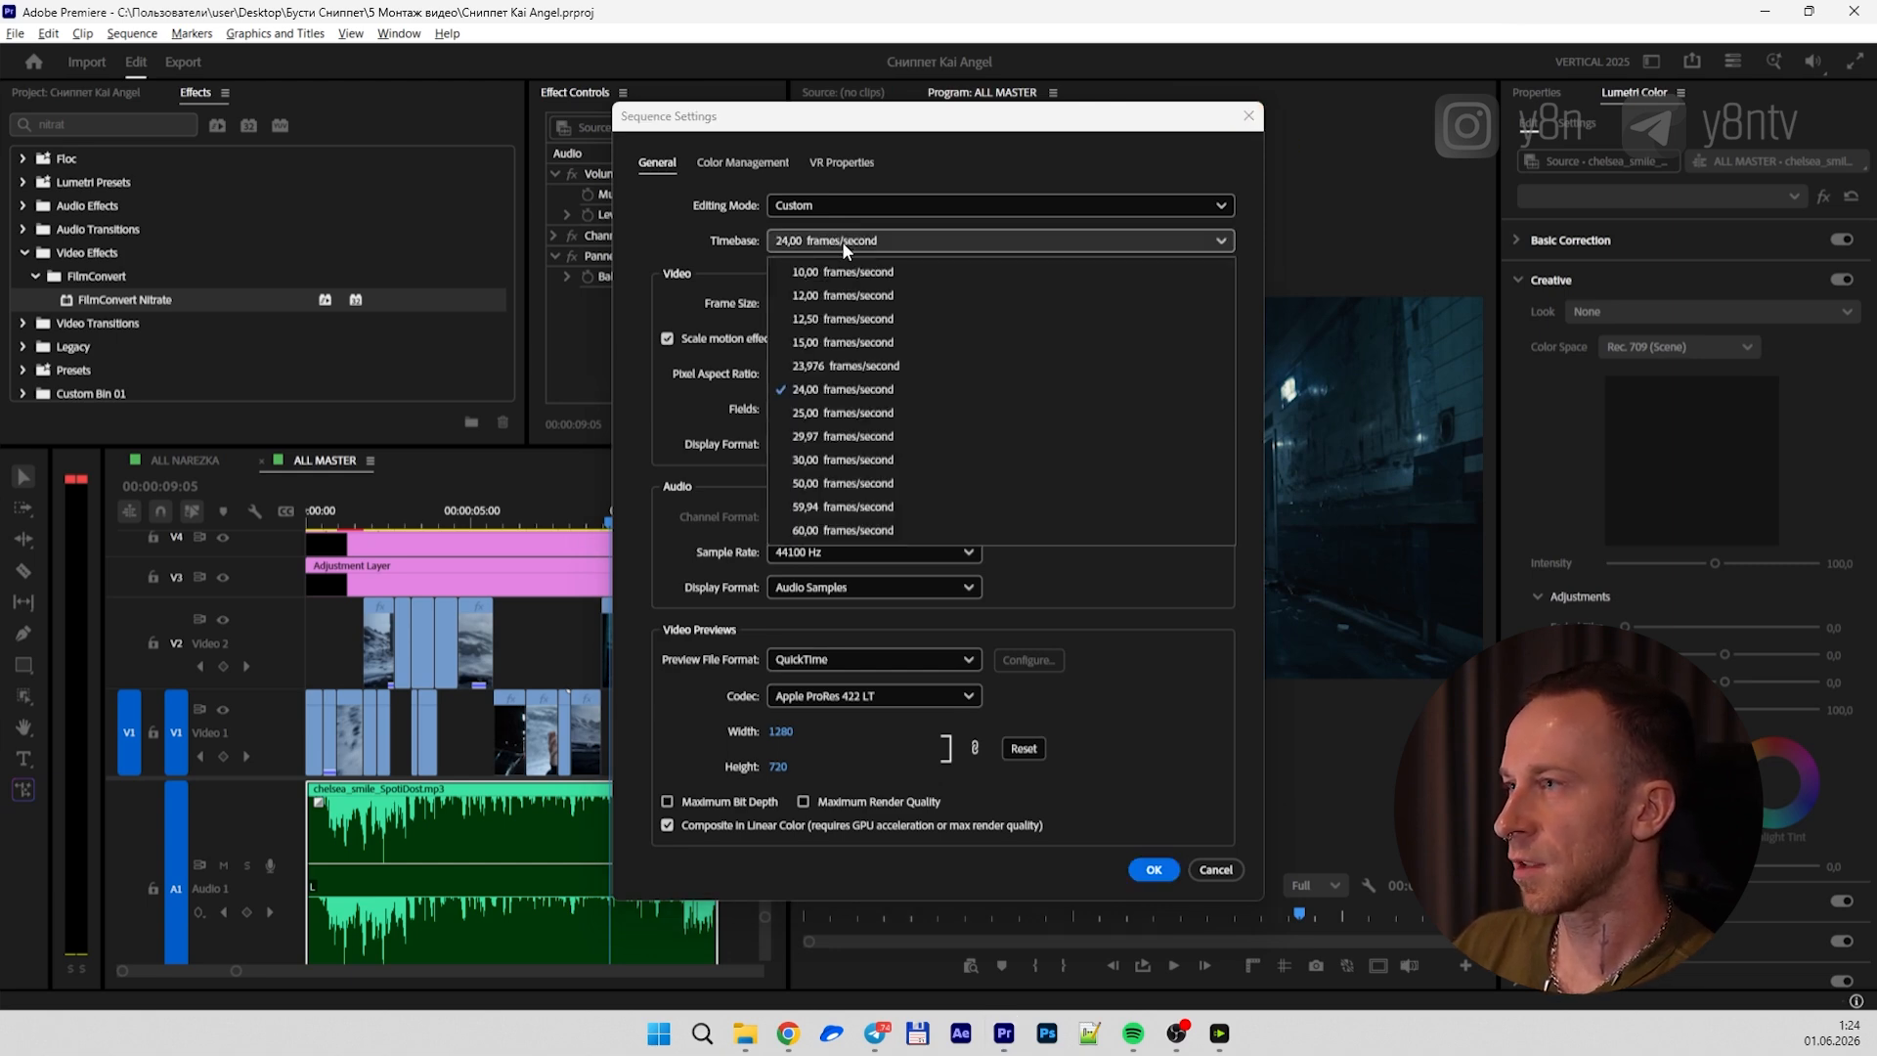
click(842, 242)
click(1248, 117)
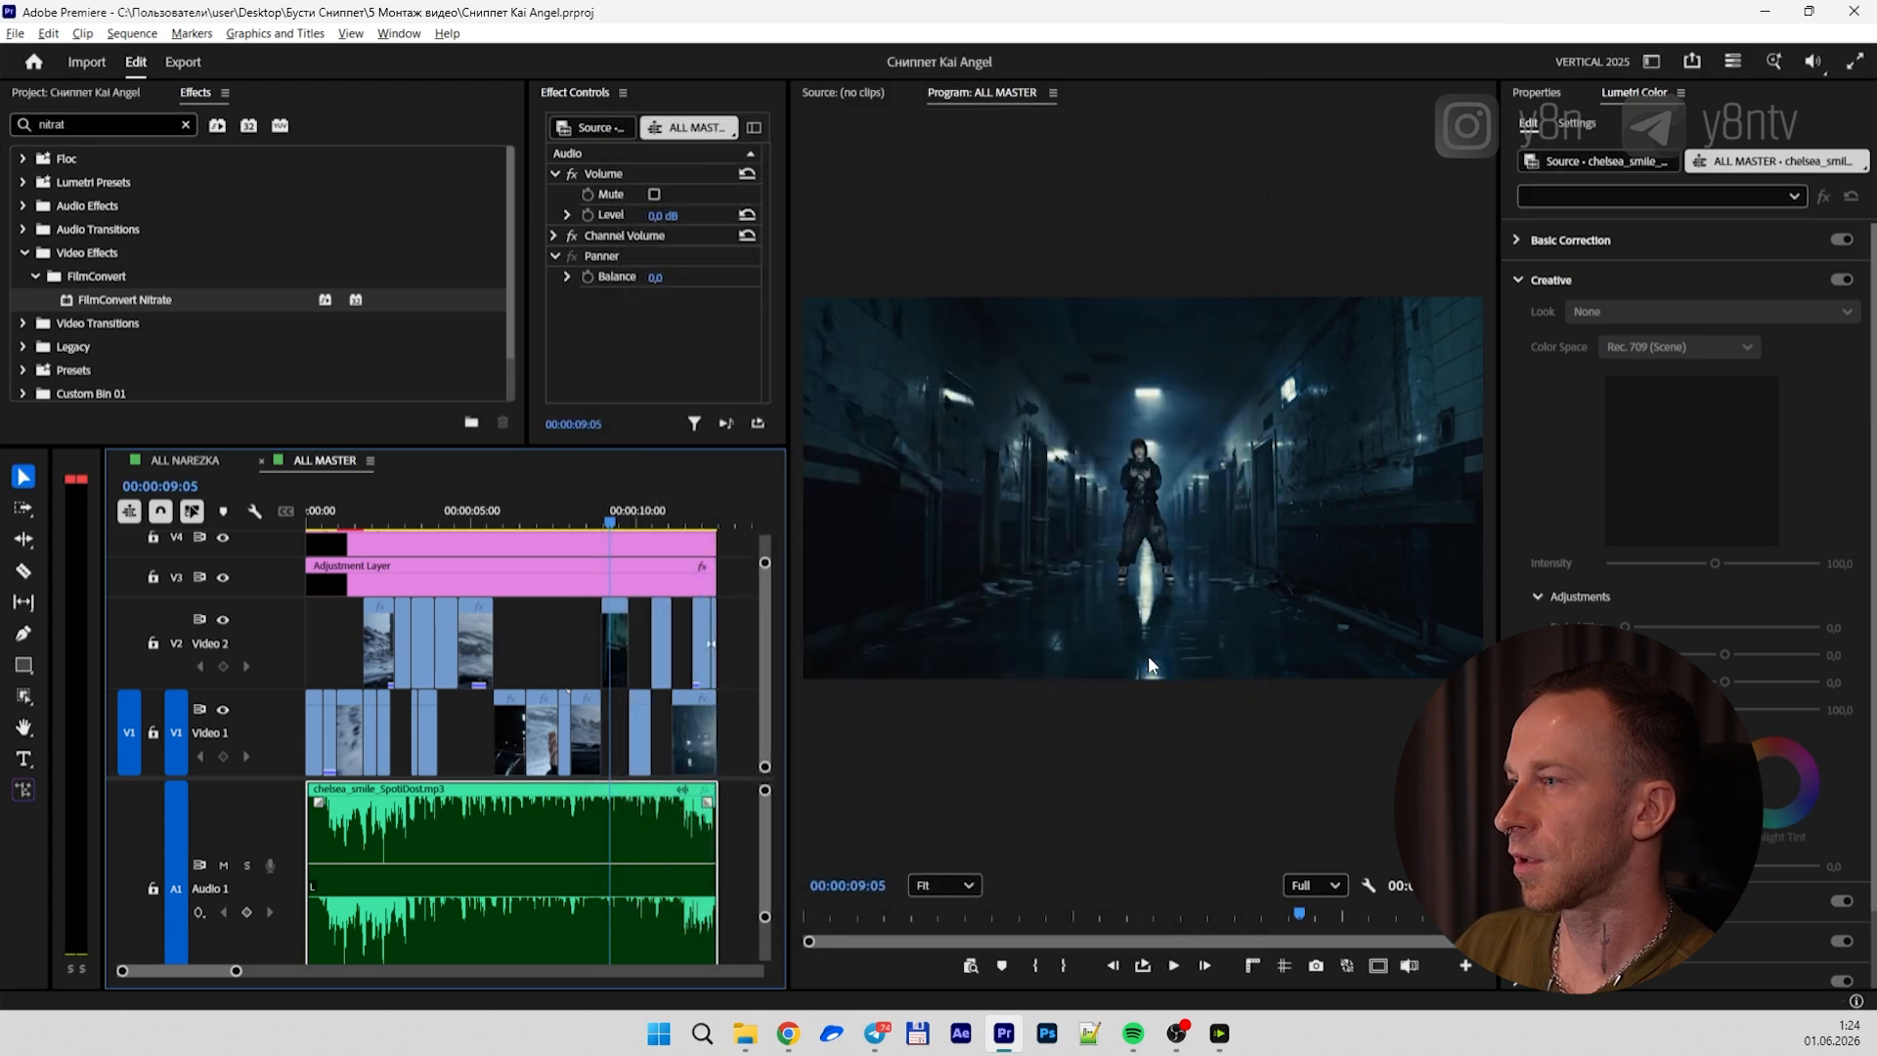
Switch to Topaz Video and load ALL MASTER.mp4 for processing
mouse_move(1219, 1033)
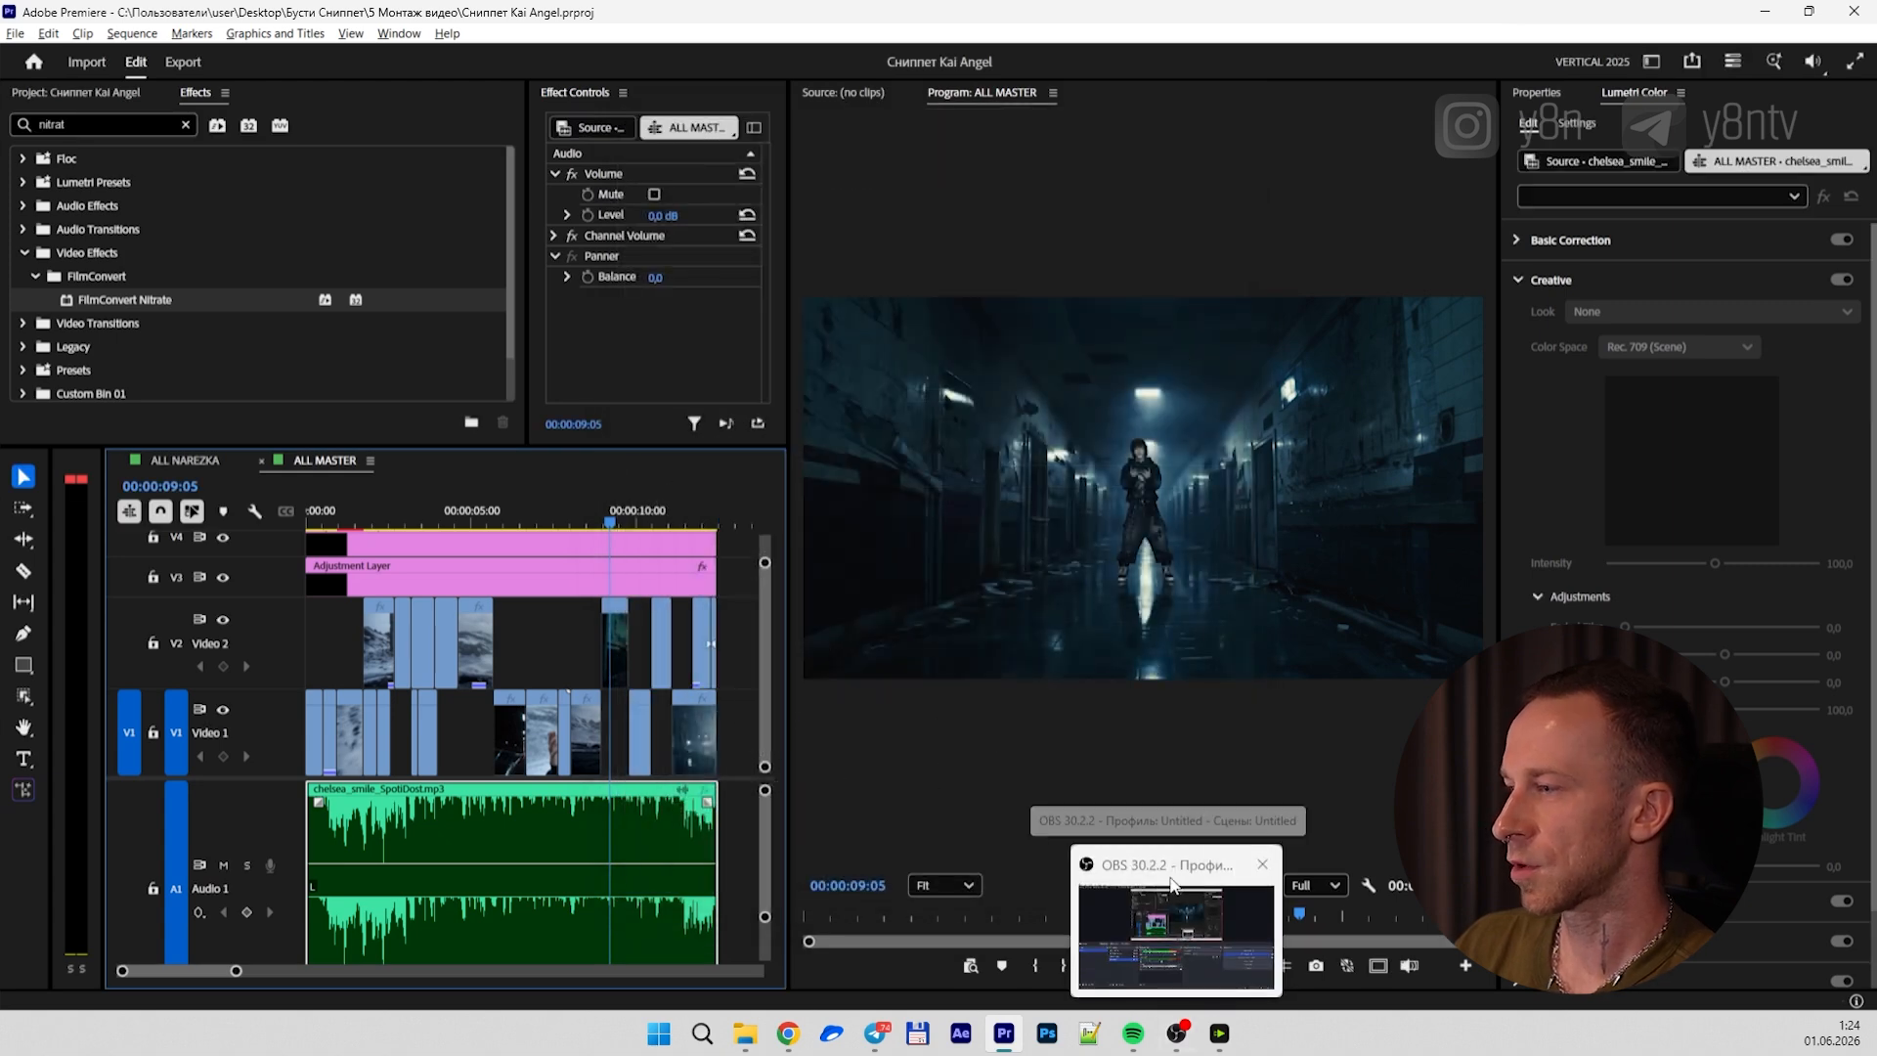
click(1173, 889)
click(1114, 379)
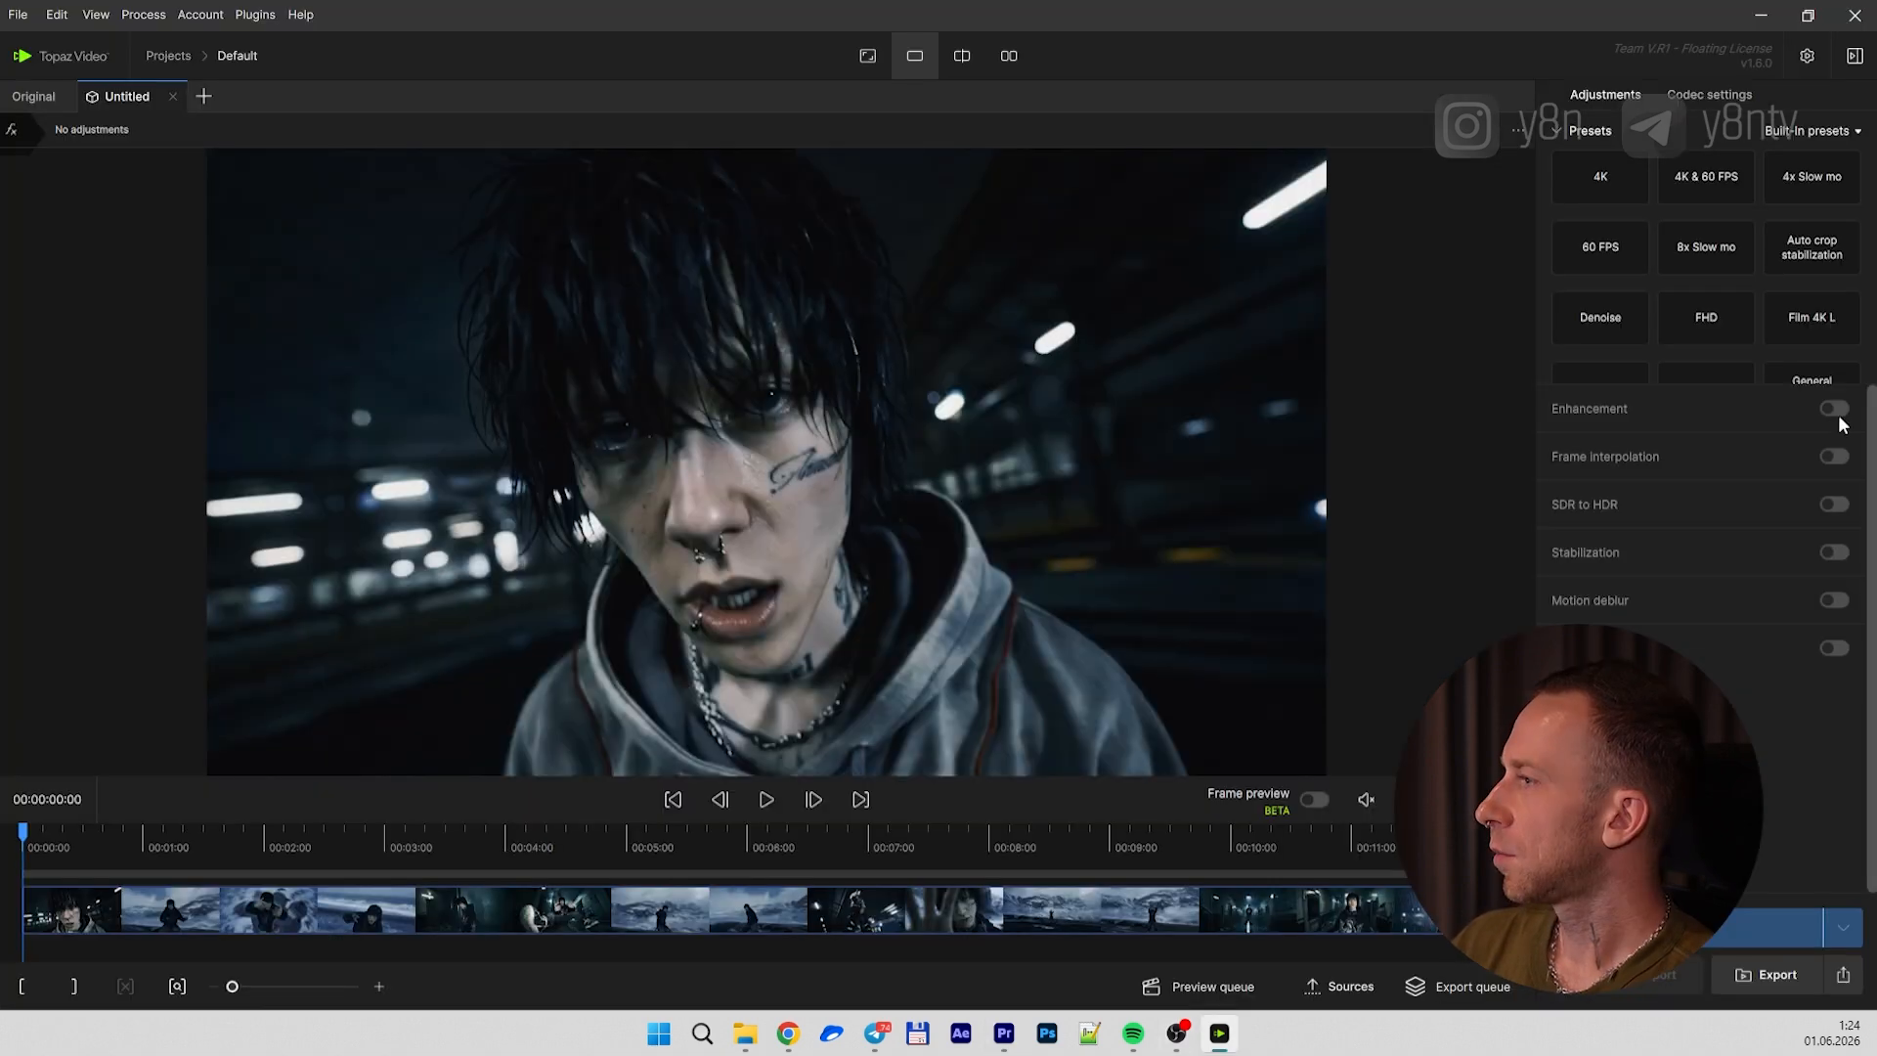
Enable Enhancement with a 2x output resolution of 2560×1440 and choose the Proteus AI model
click(1835, 410)
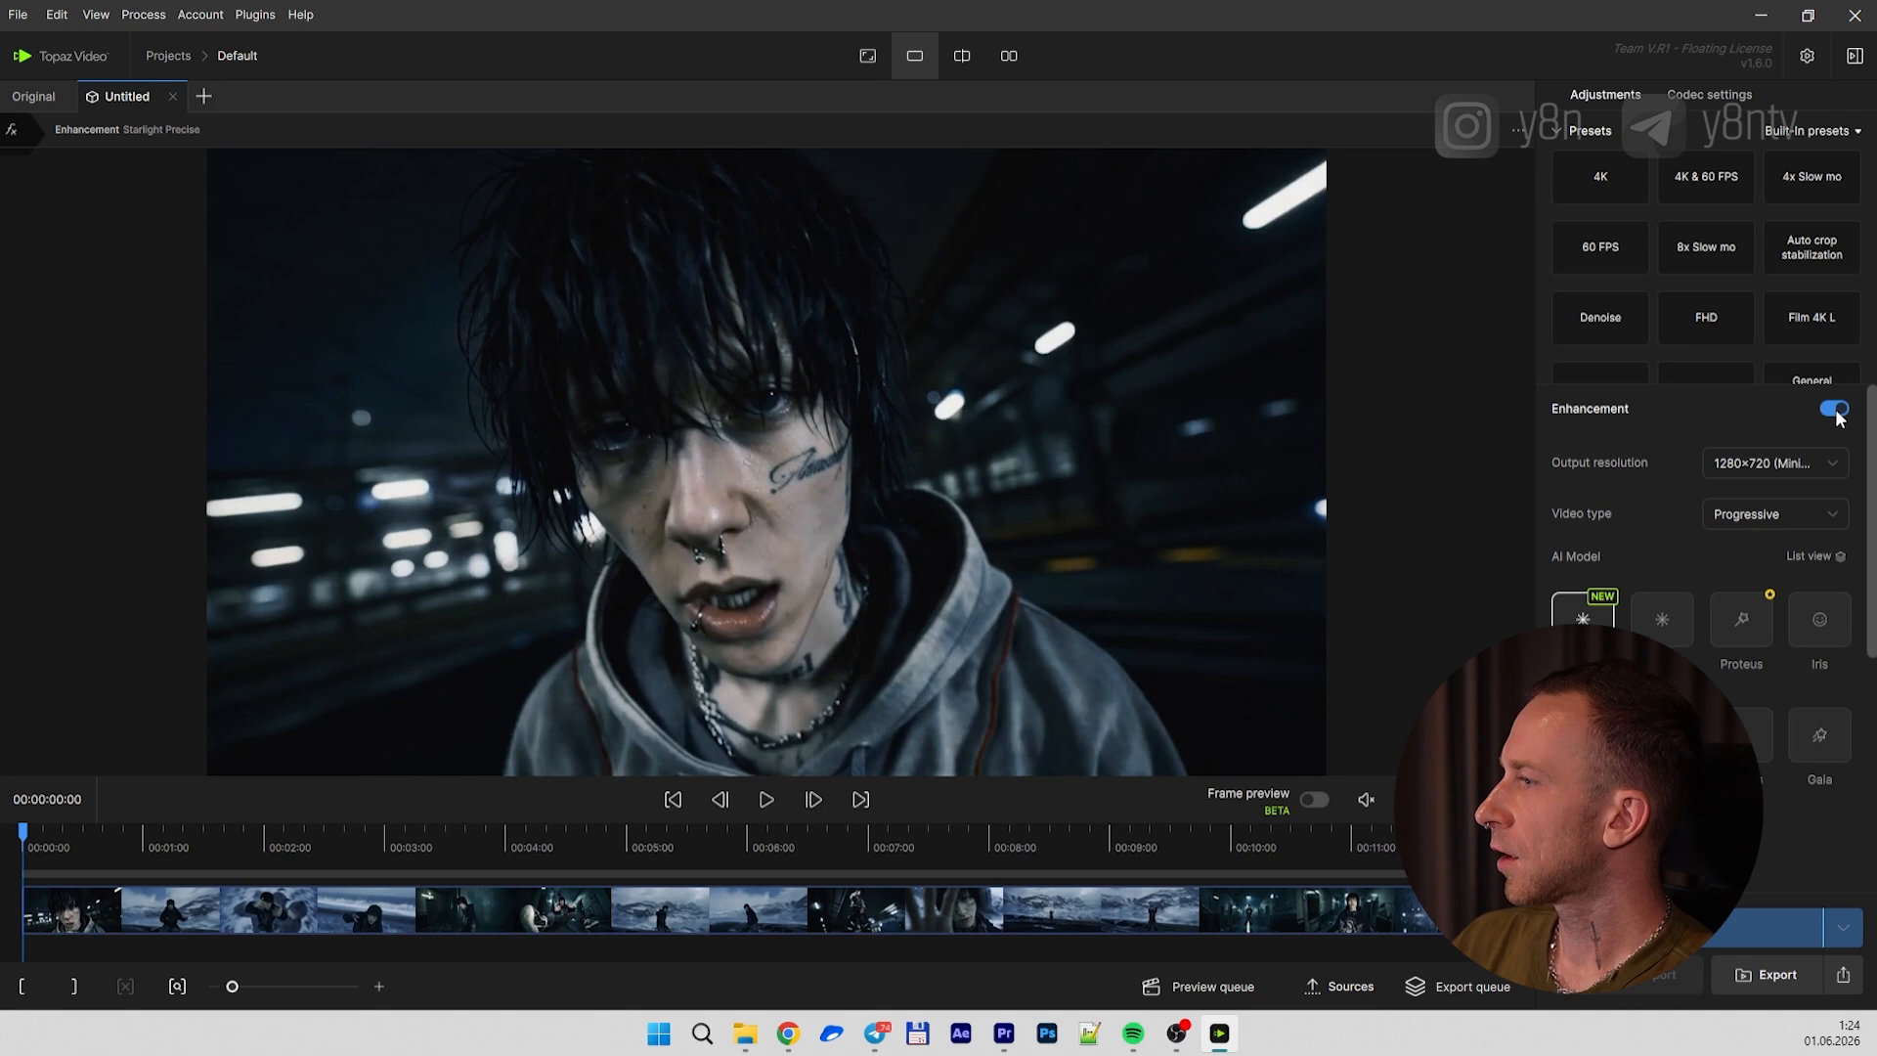
click(1755, 467)
click(1650, 535)
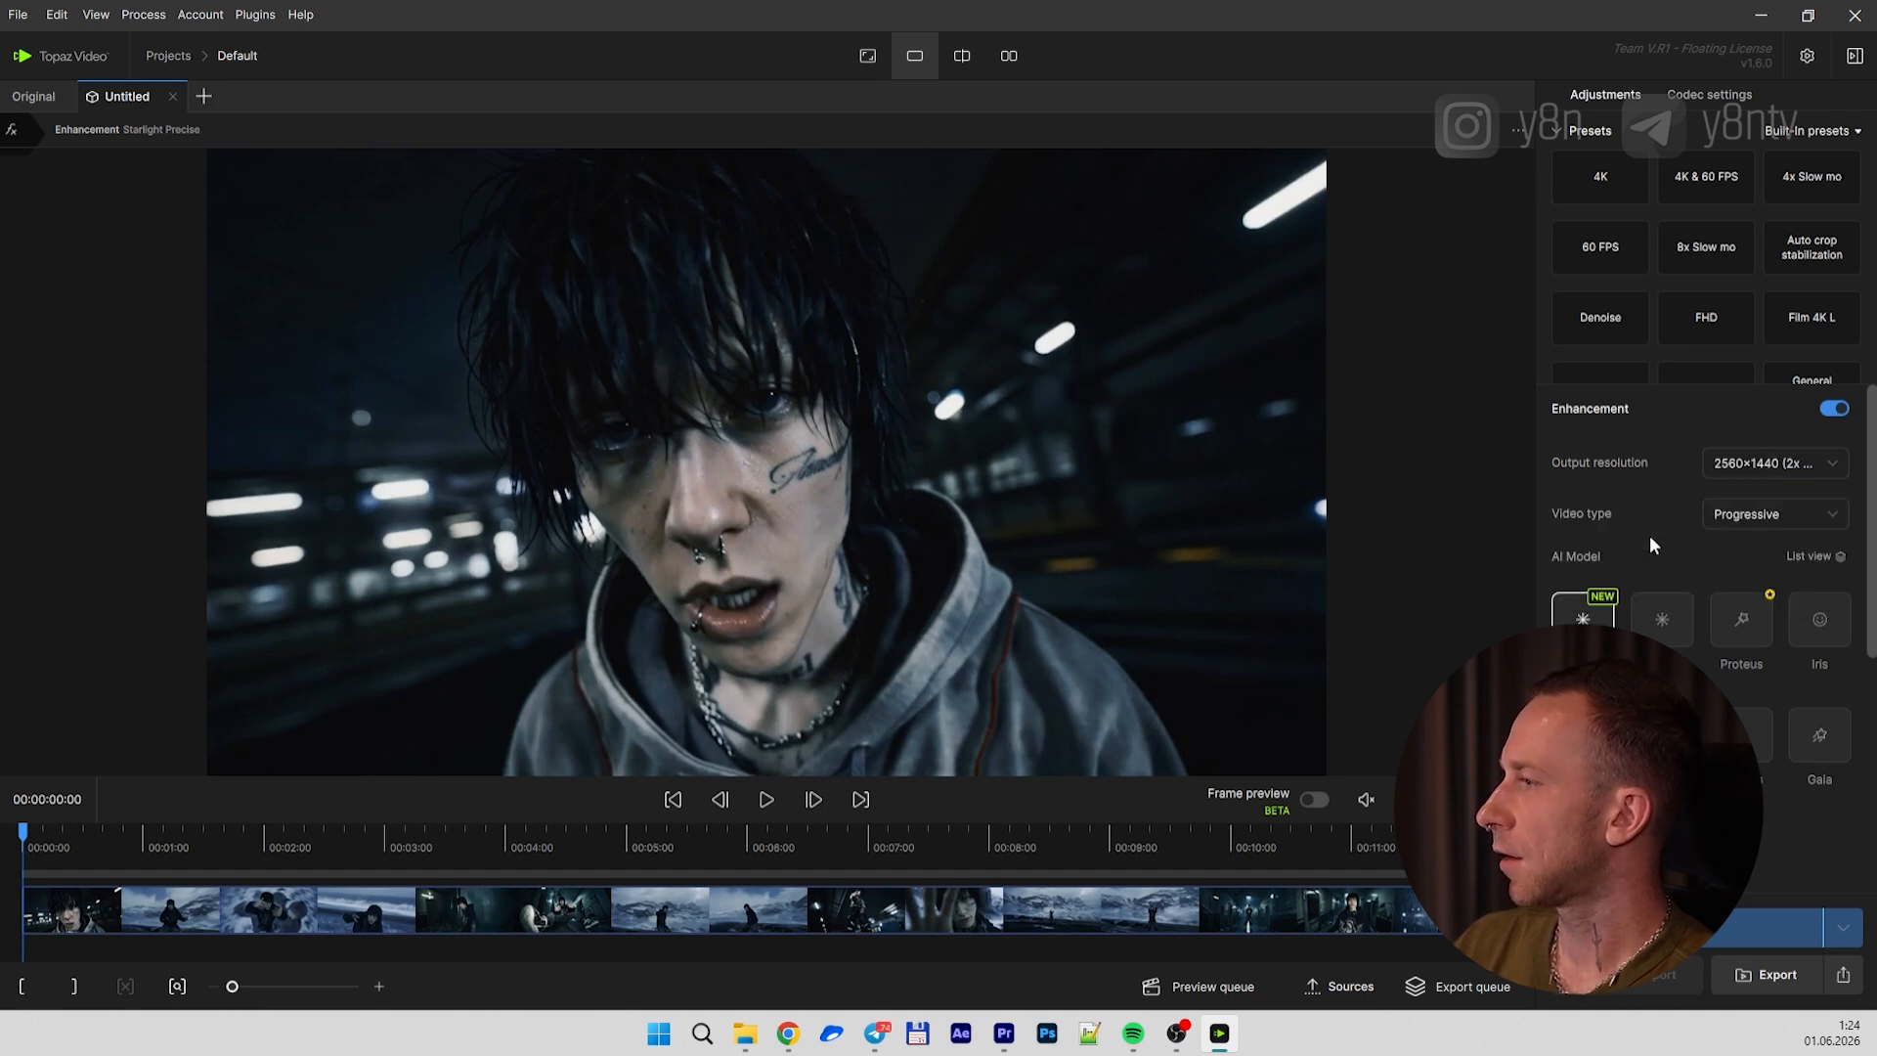
scroll(1731, 498, down, 2)
click(1741, 501)
scroll(1860, 658, down, 4)
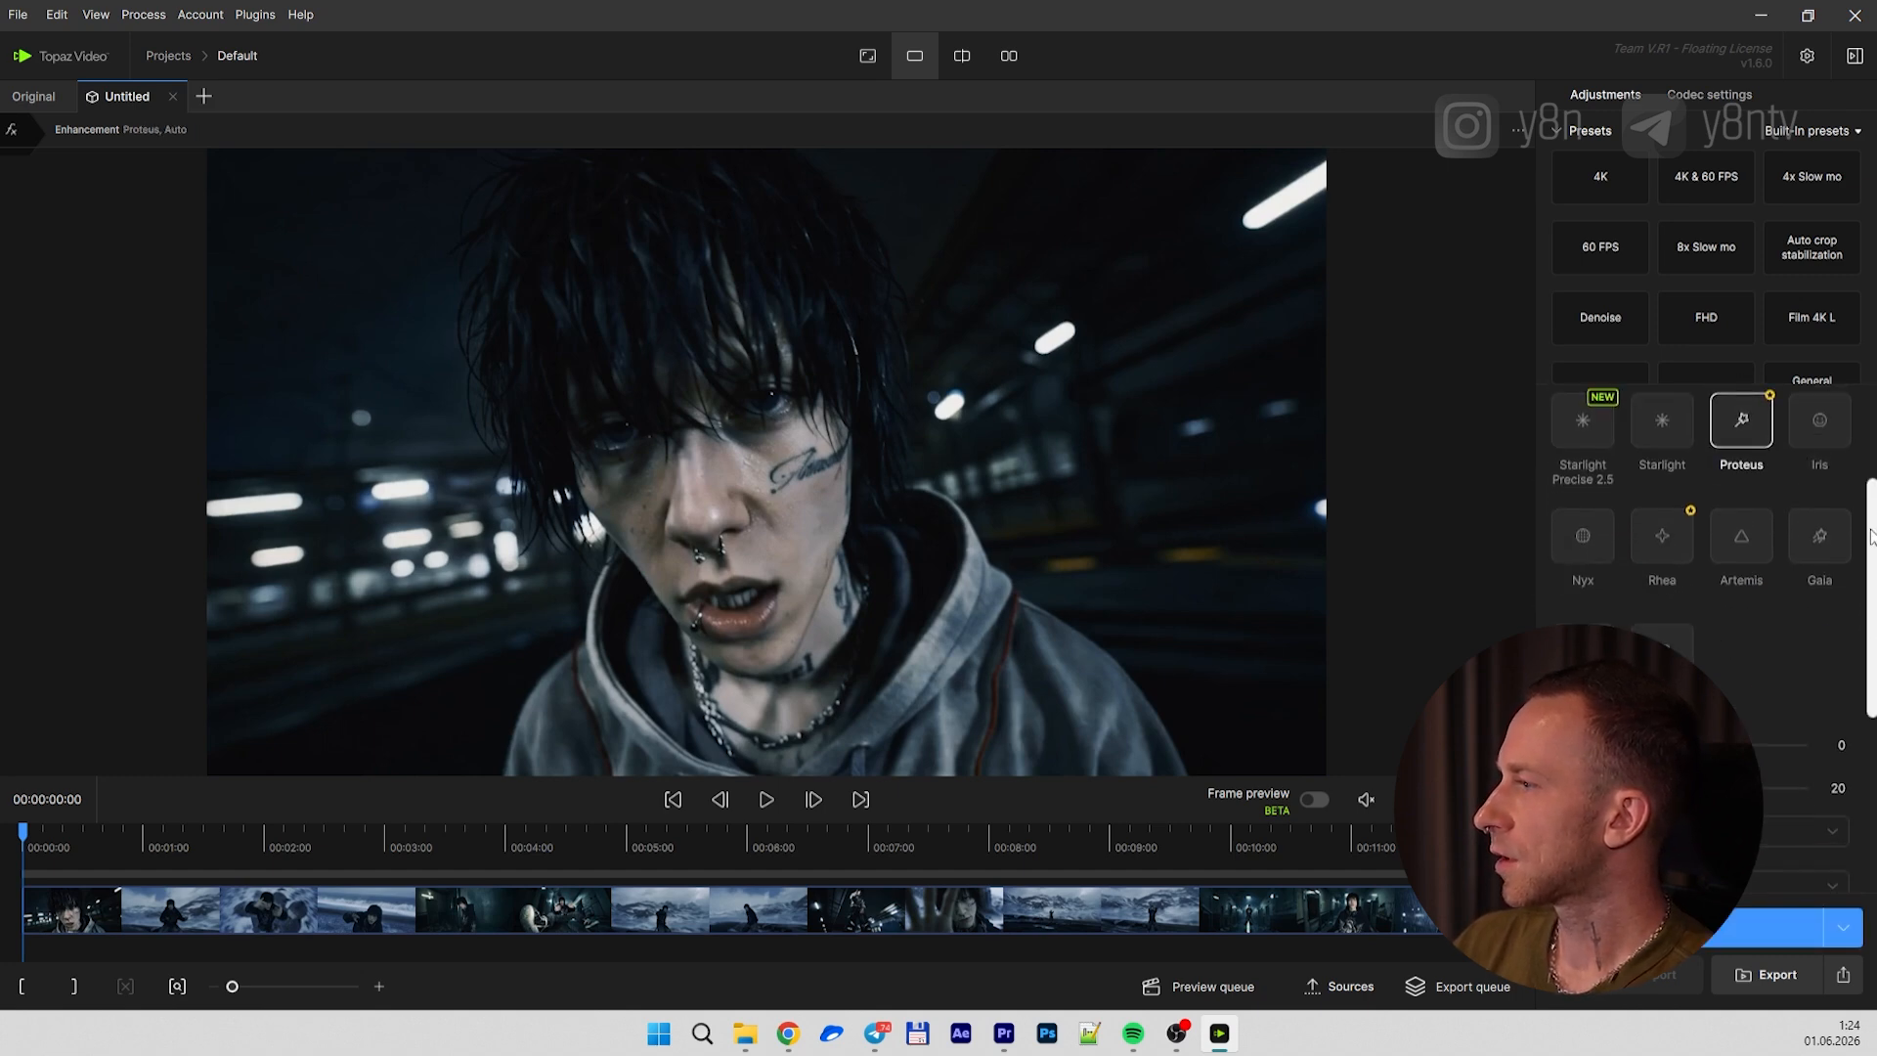
scroll(1860, 658, down, 1)
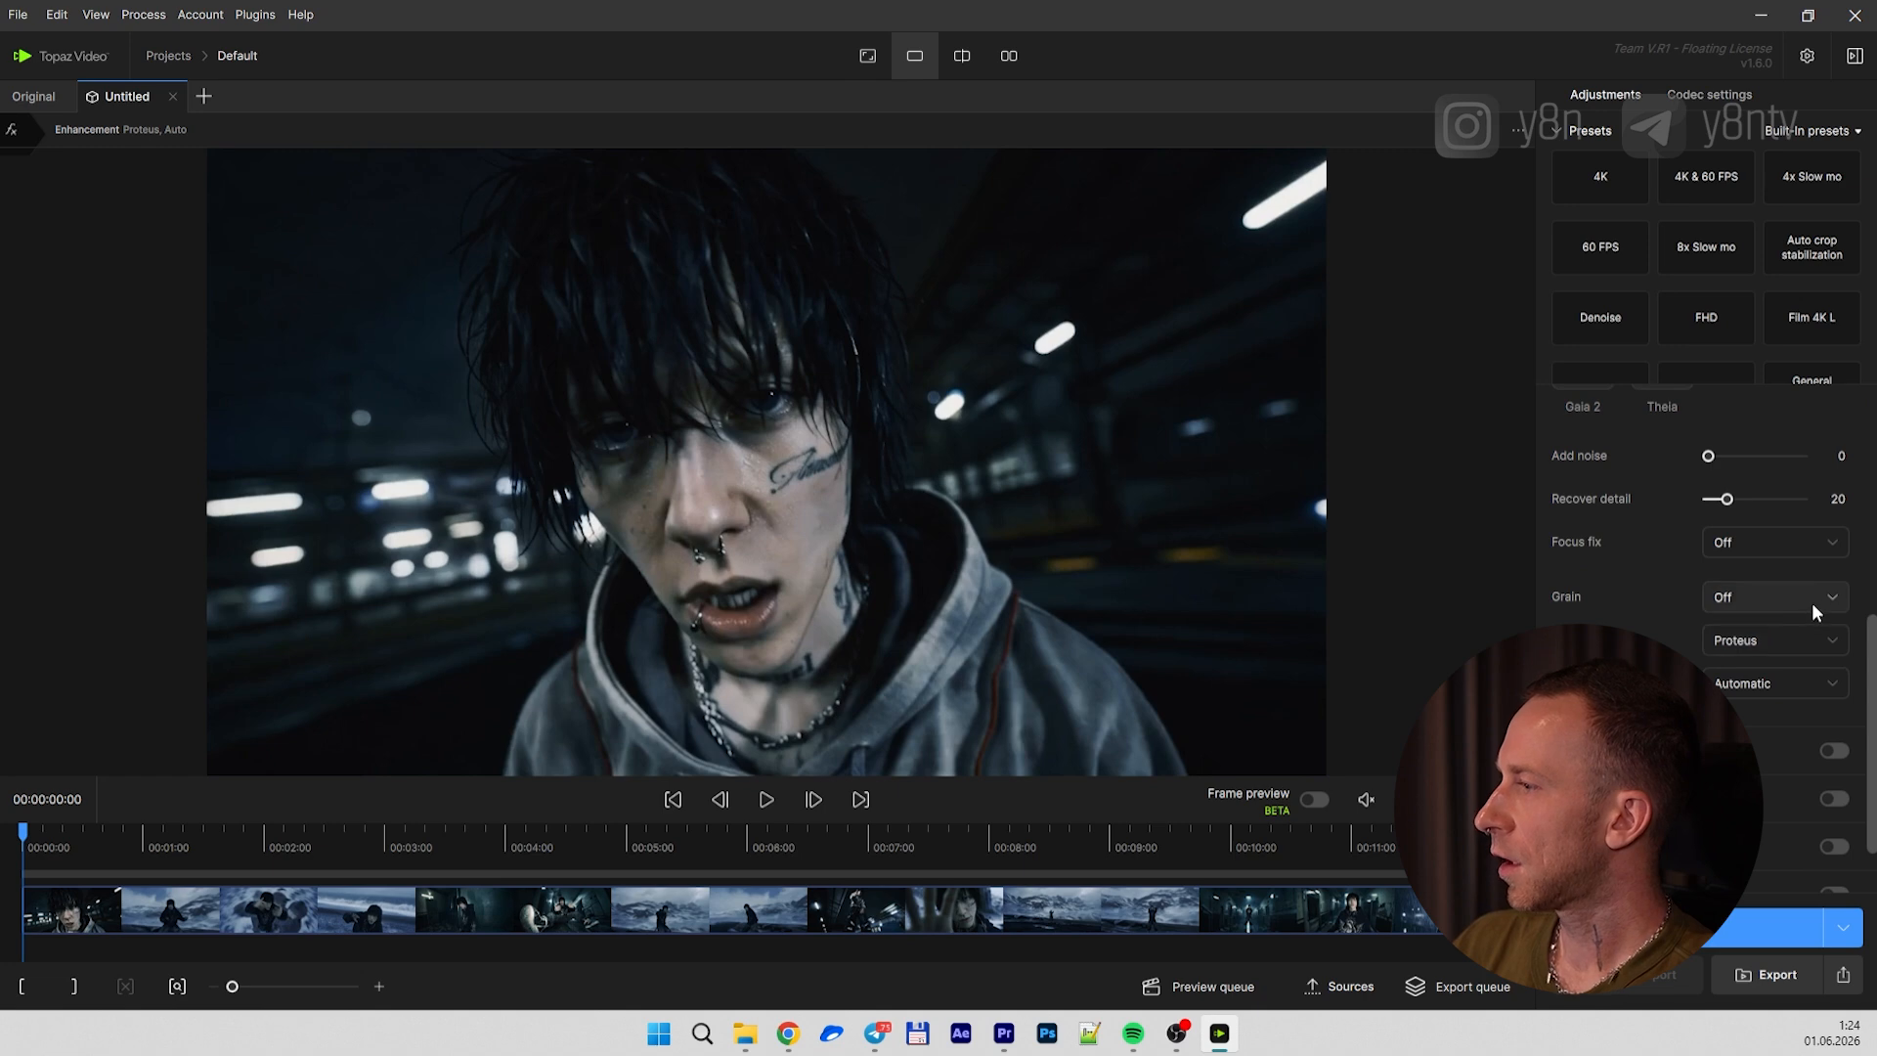
Add Grey grain to the enhancement with amount 33, size 2.7 and density 33
click(1767, 598)
click(1720, 671)
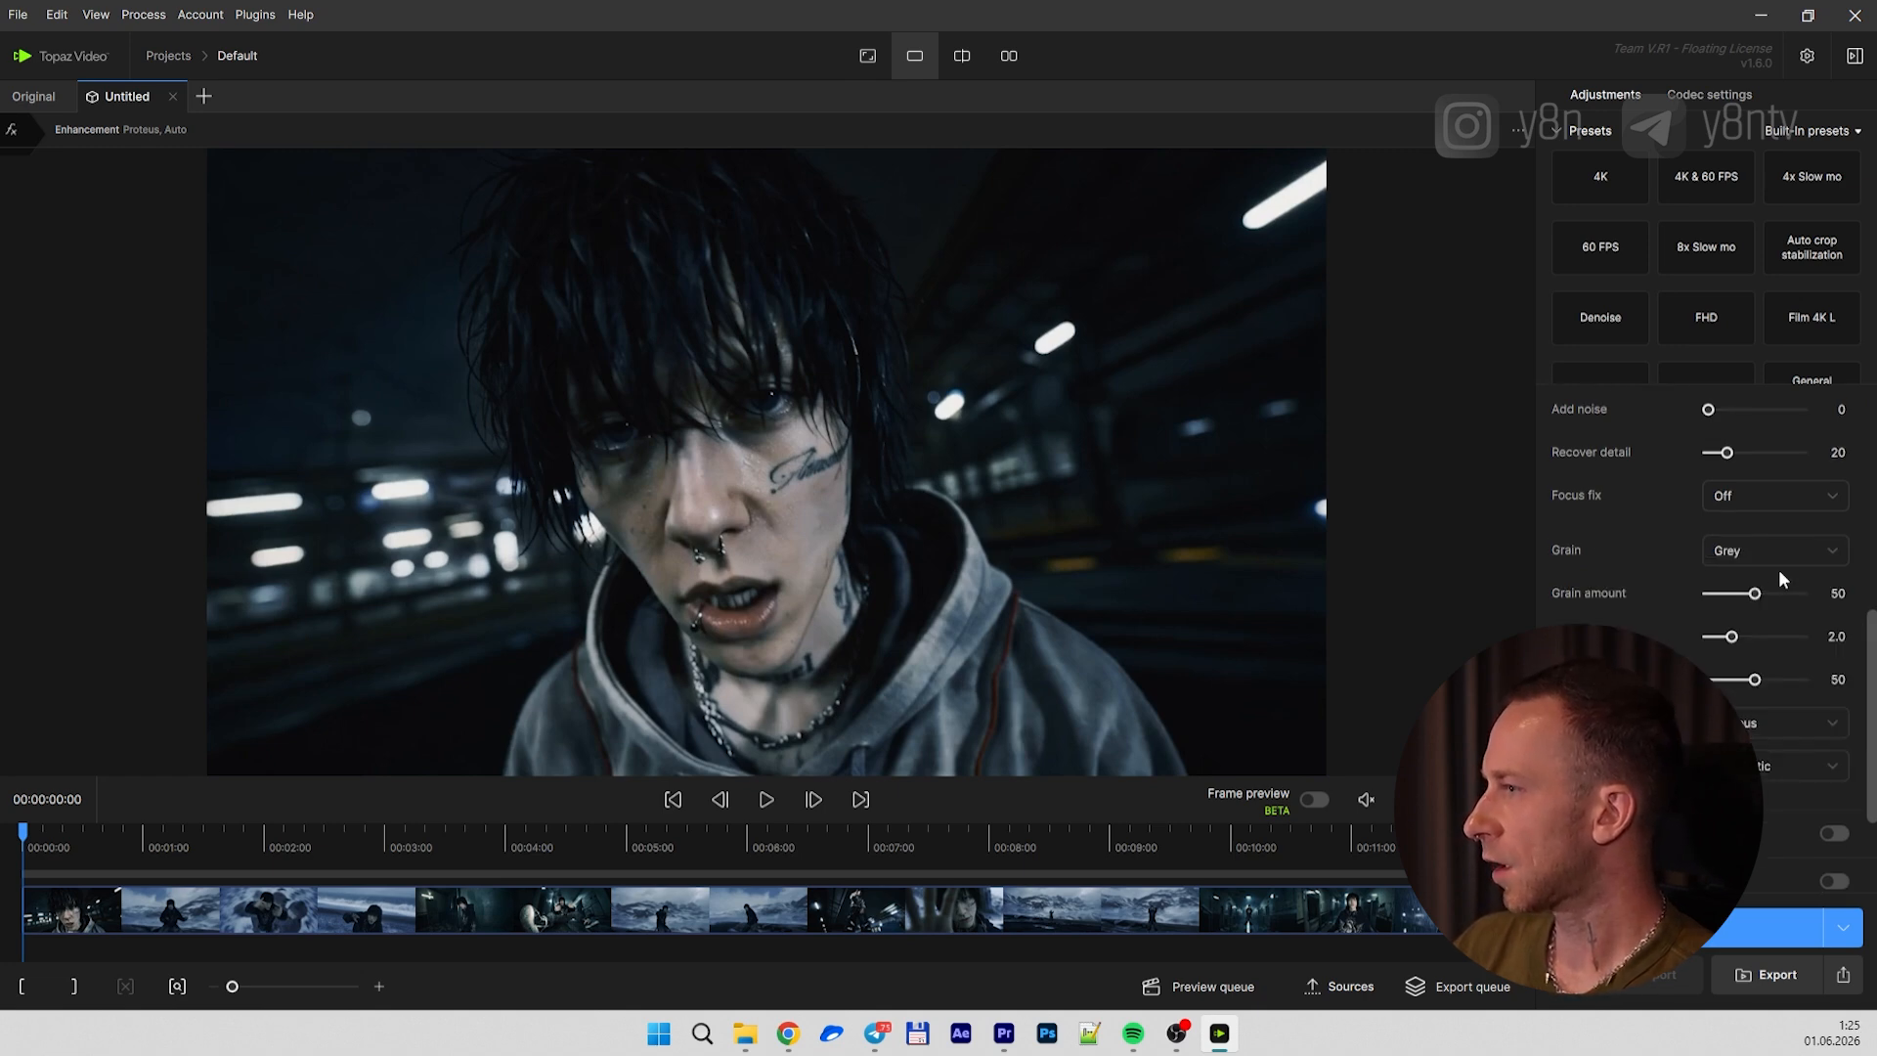
click(1838, 594)
text(33)
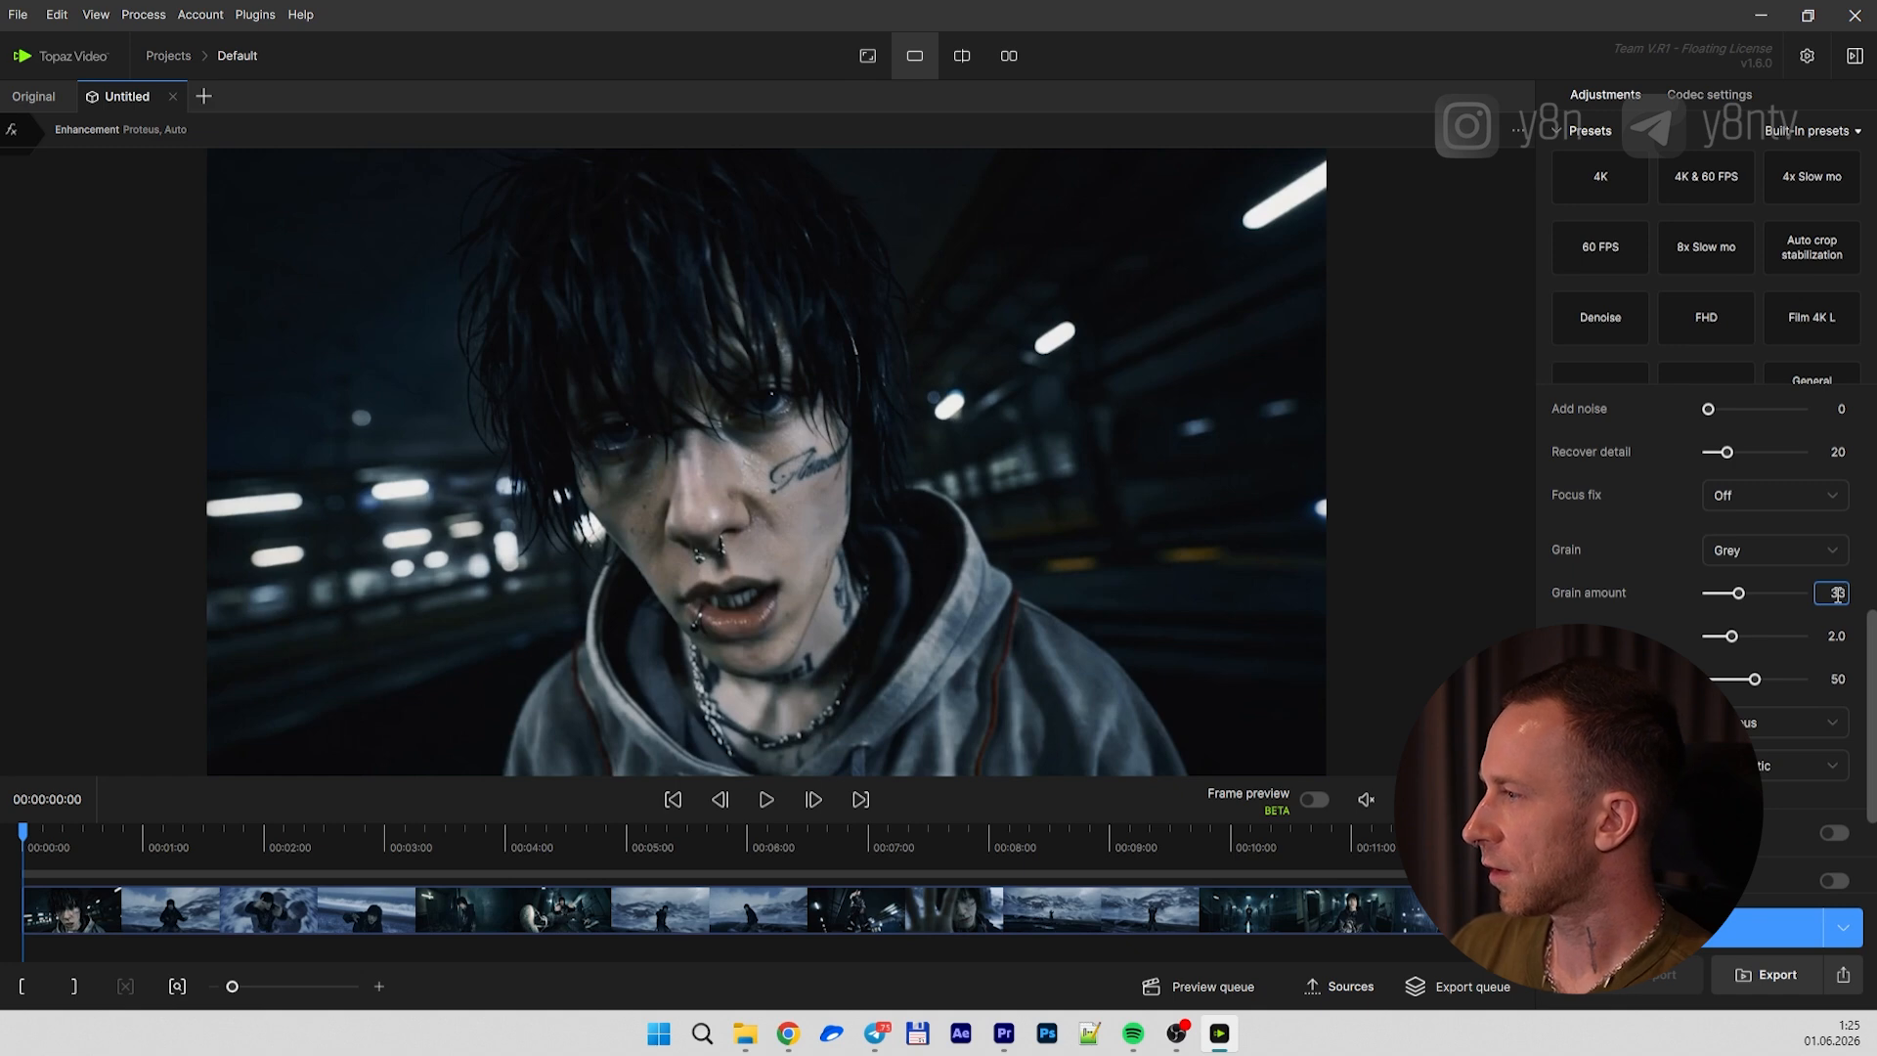
click(1835, 638)
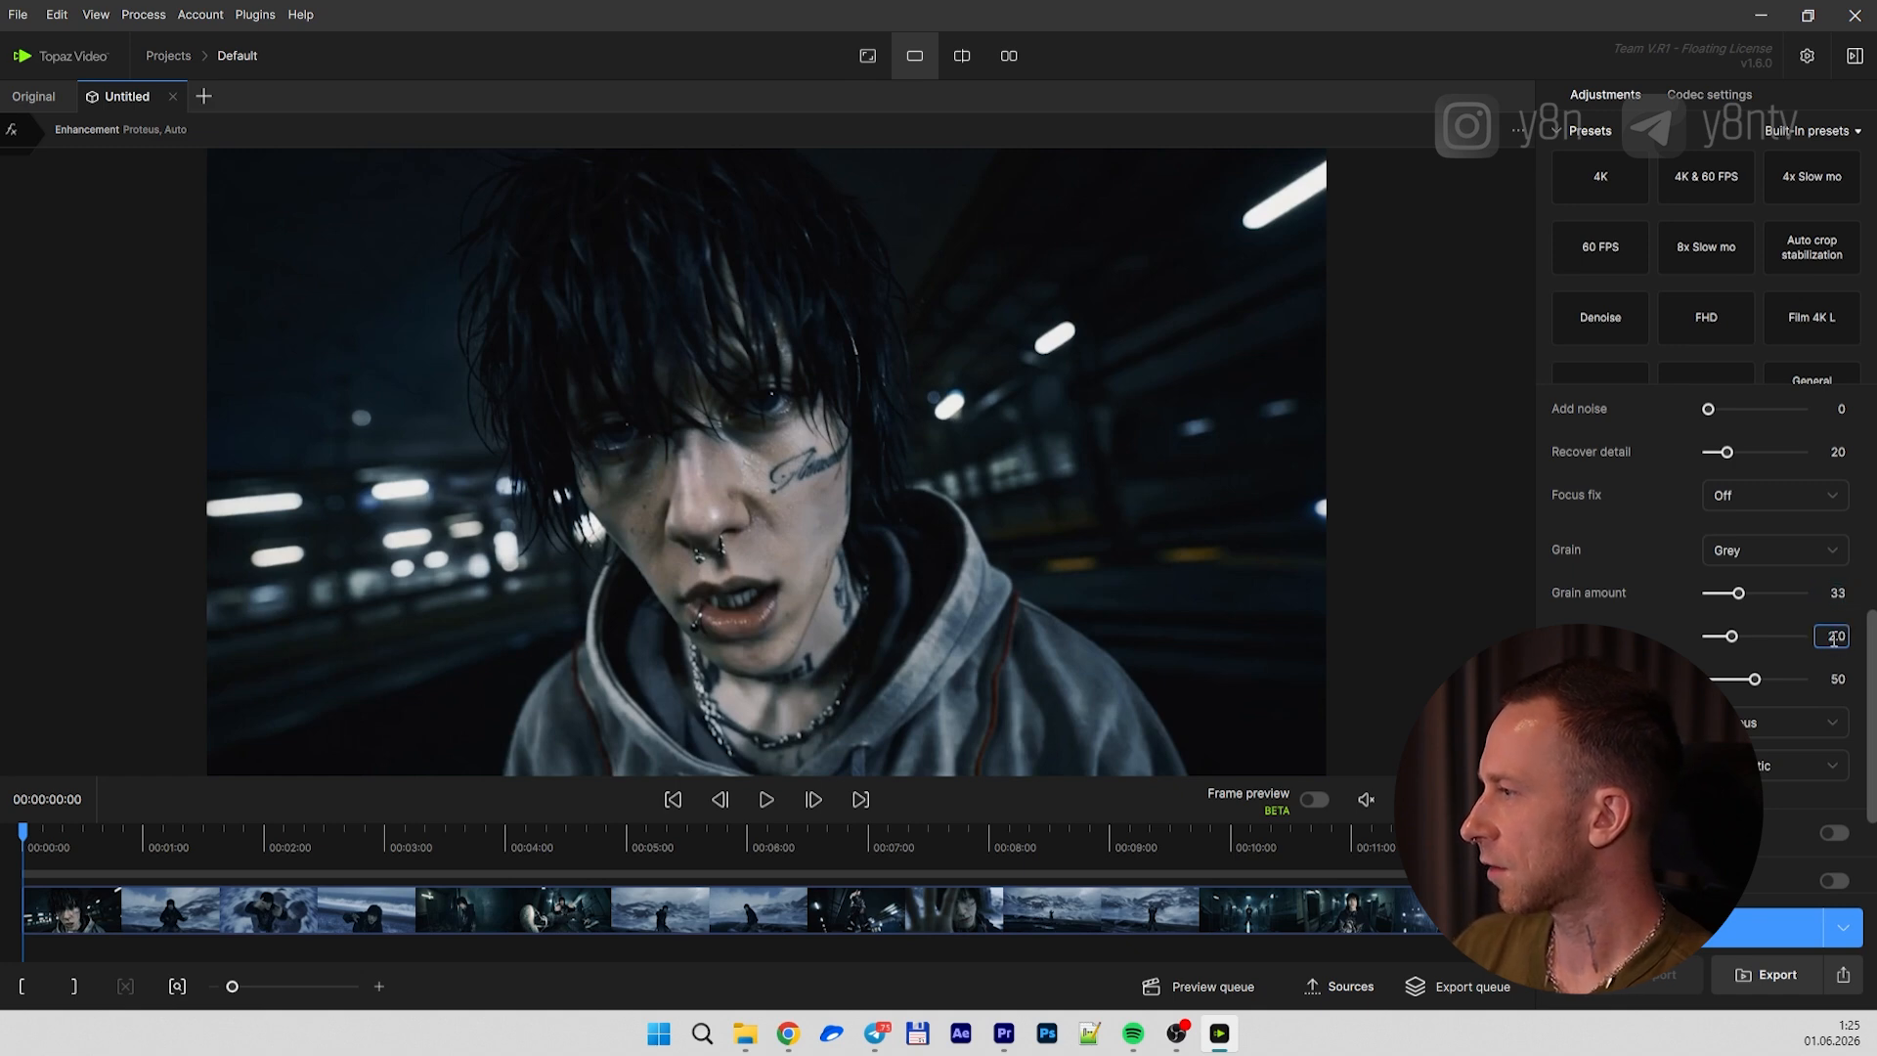
text(2.7)
key(Tab)
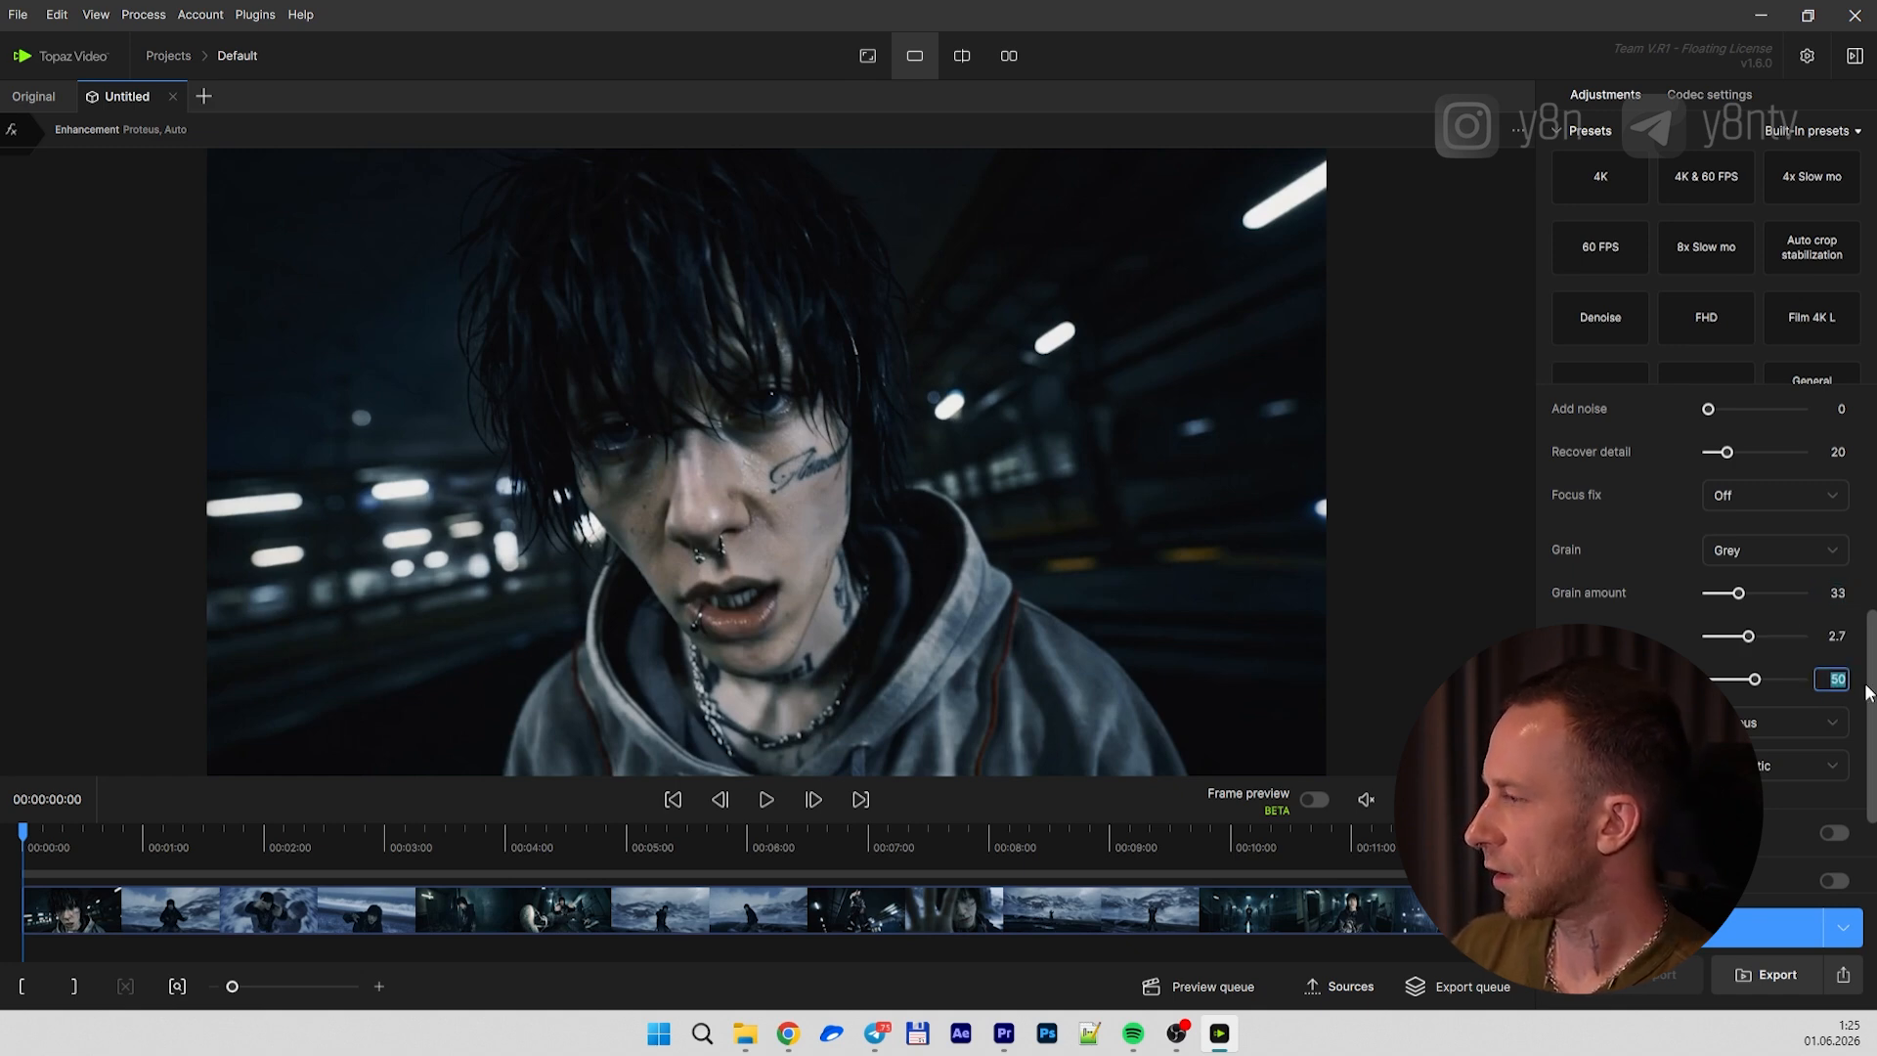
text(33)
Adjust the grain to amount 42, size 2.5 and density 38
click(1644, 618)
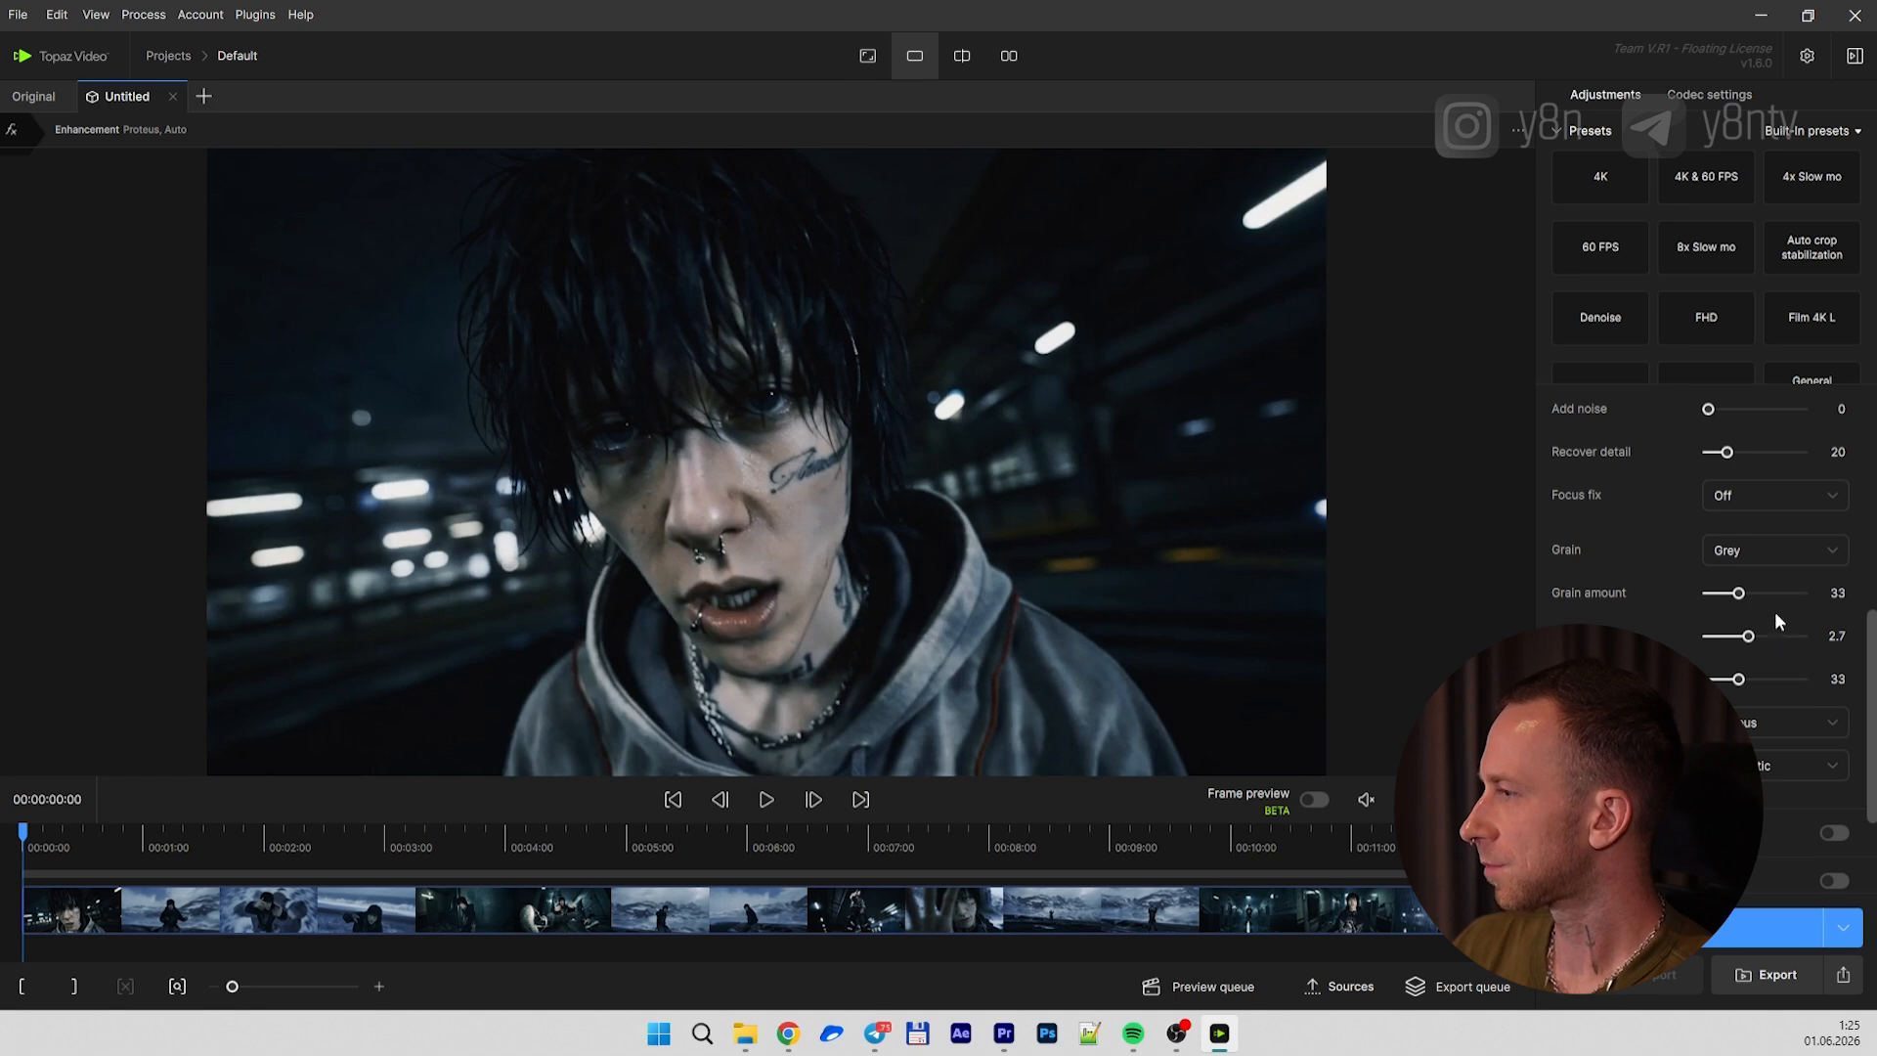
click(1745, 637)
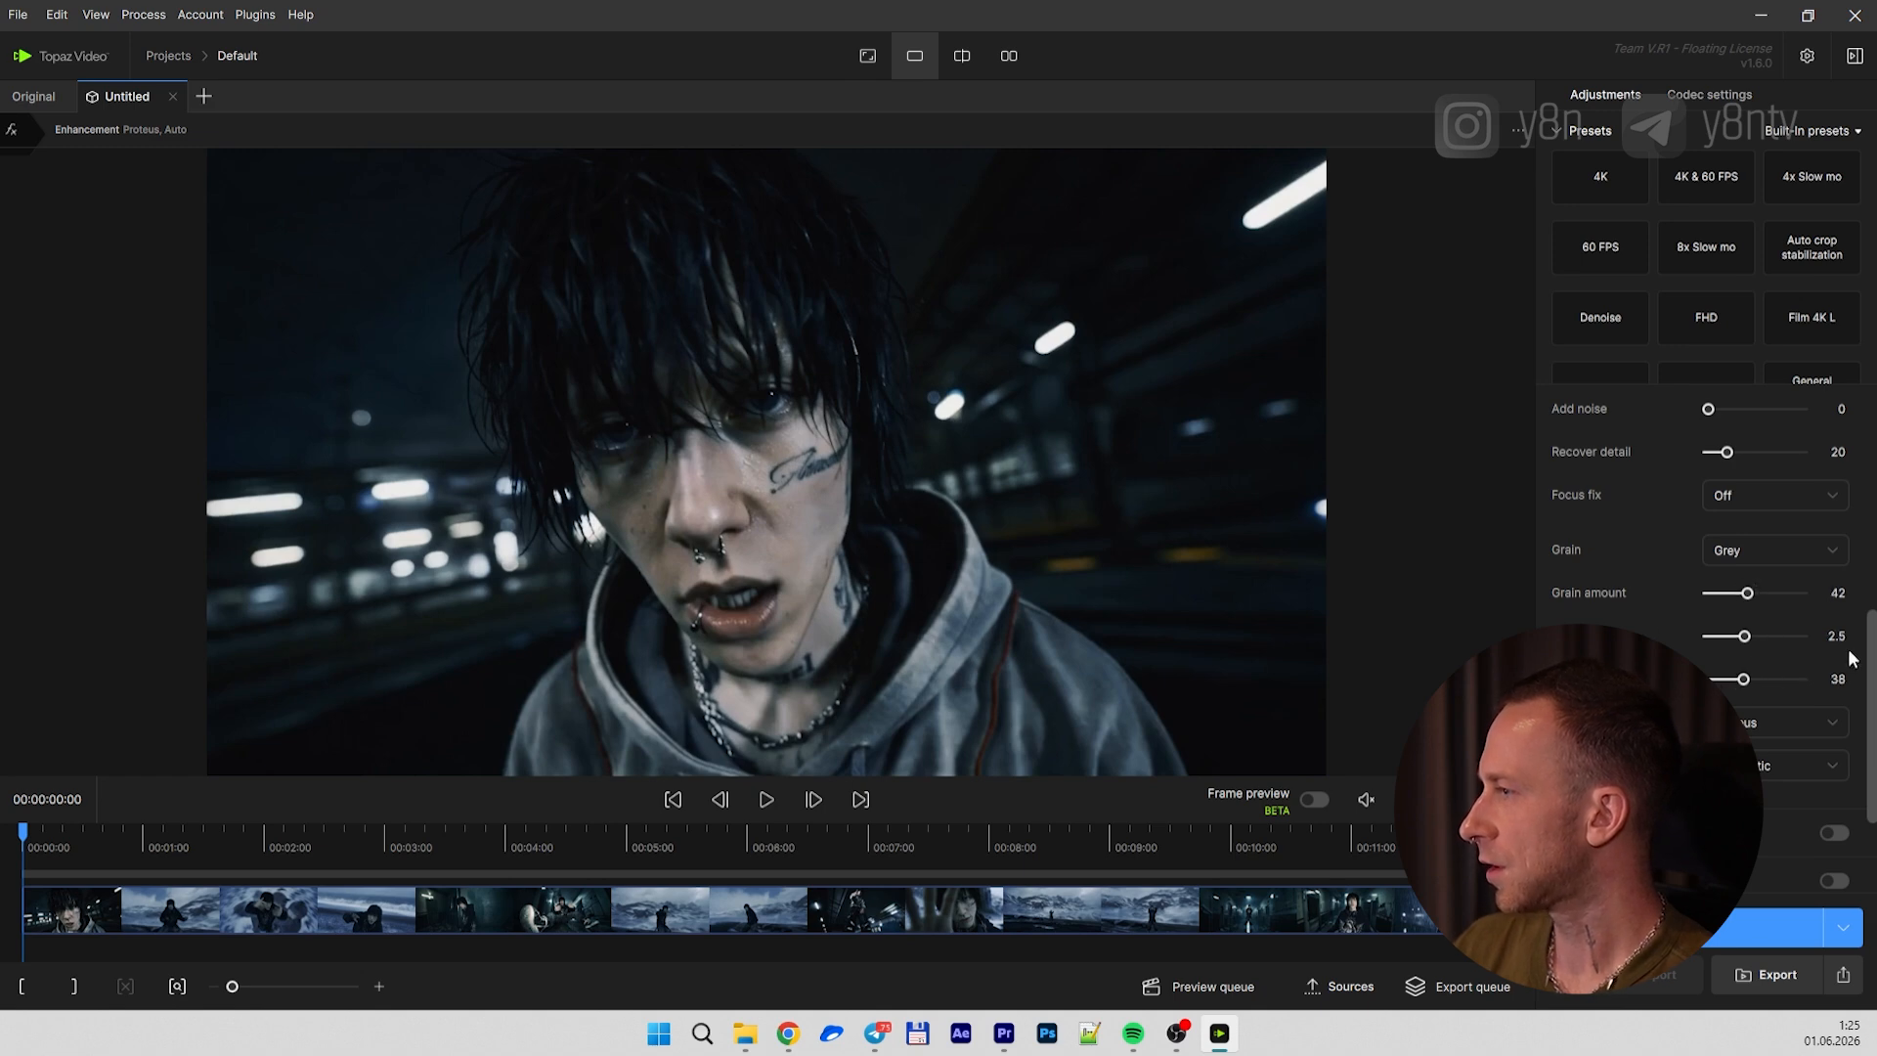
scroll(1853, 658, down, 3)
Export the enhanced video and show the finished ALL MASTER_prob4.mp4 from the export queue in its folder
click(1769, 927)
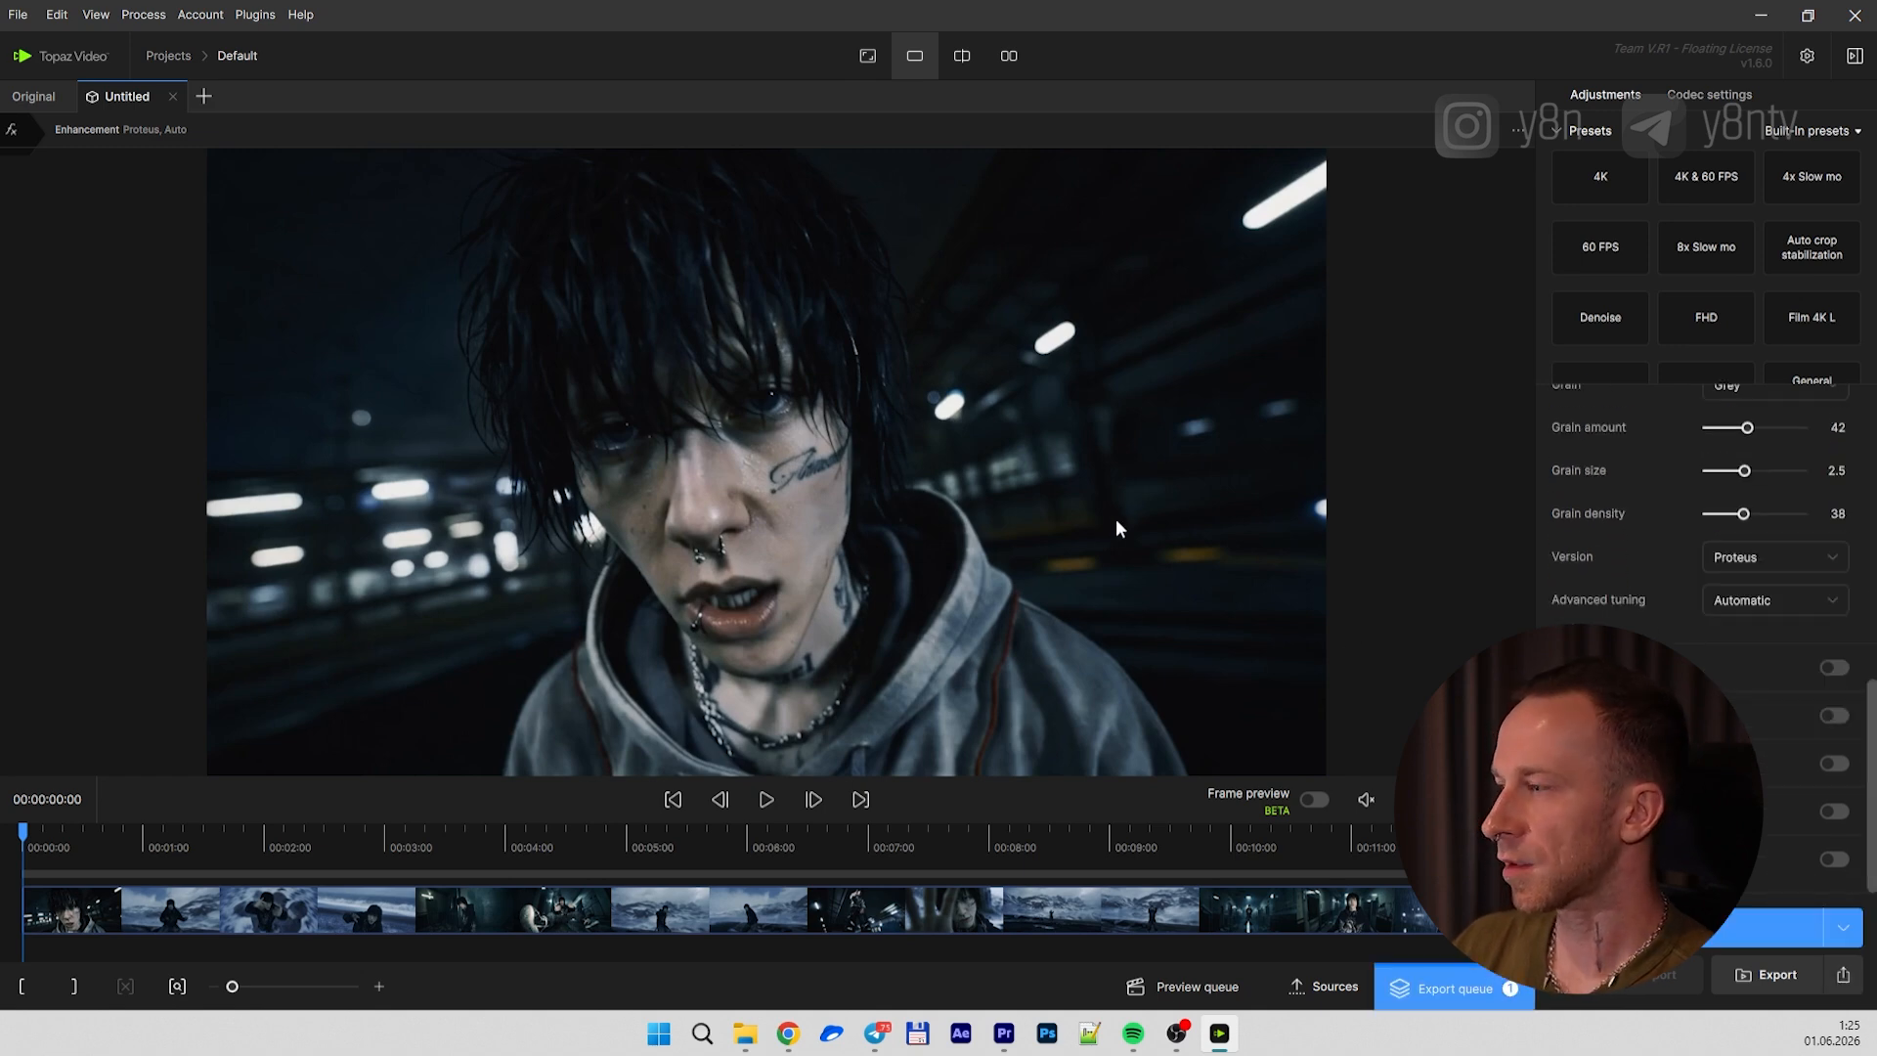
click(1439, 970)
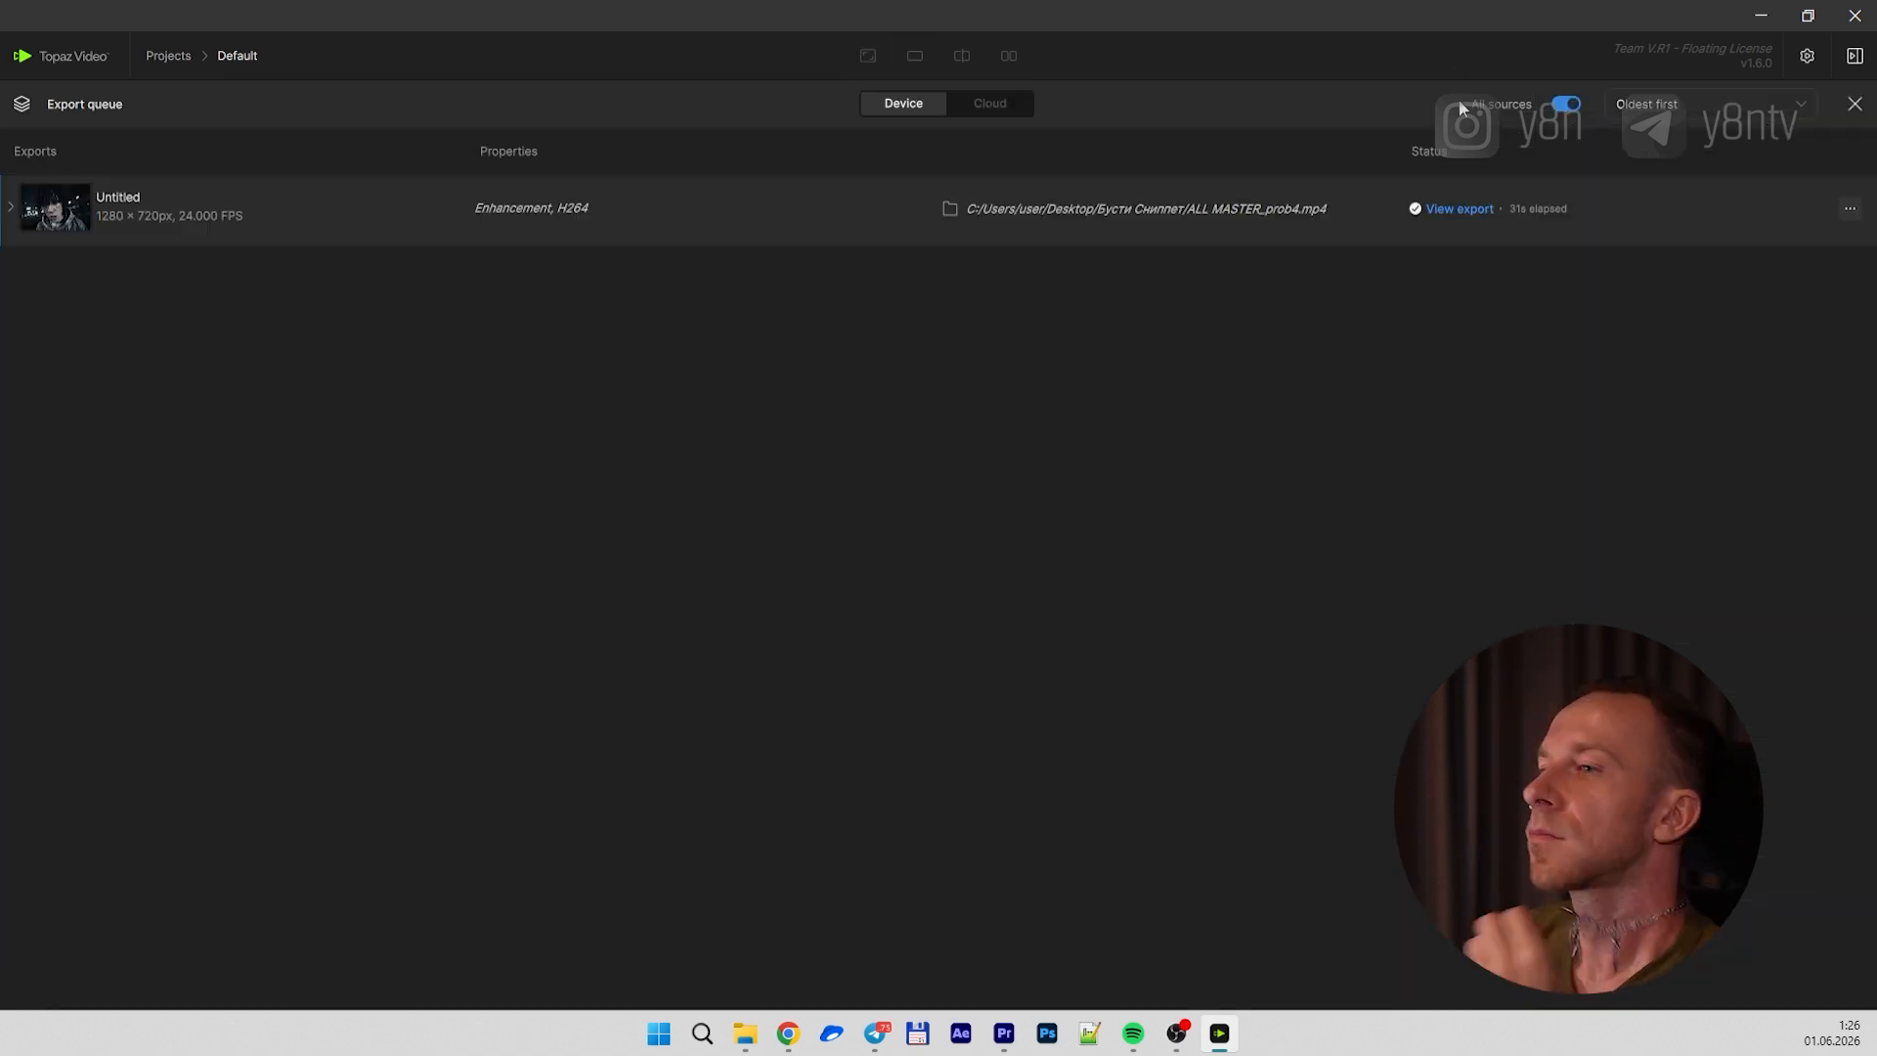
right_click(1464, 219)
click(1522, 257)
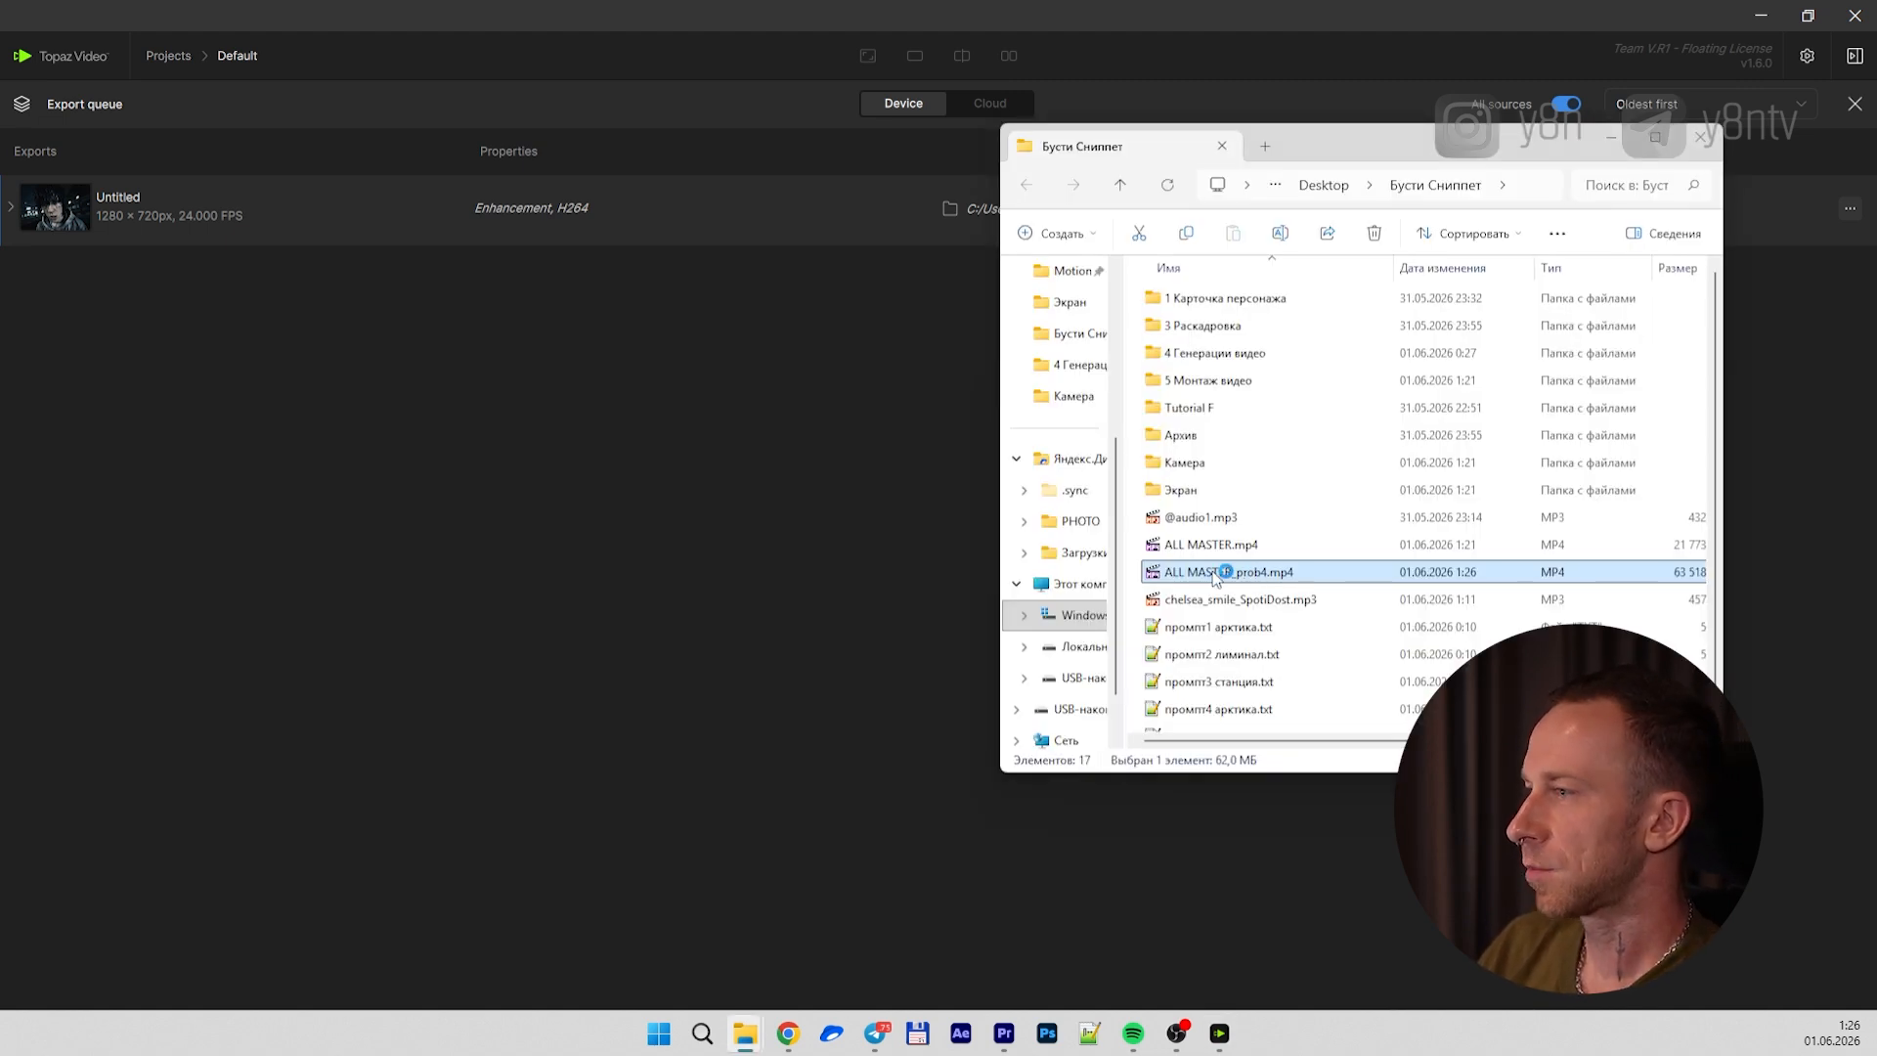
Open ALL MASTER_prob4.mp4 in the media player and watch it full screen from the beginning
double_click(1224, 557)
click(1193, 422)
double_click(1337, 445)
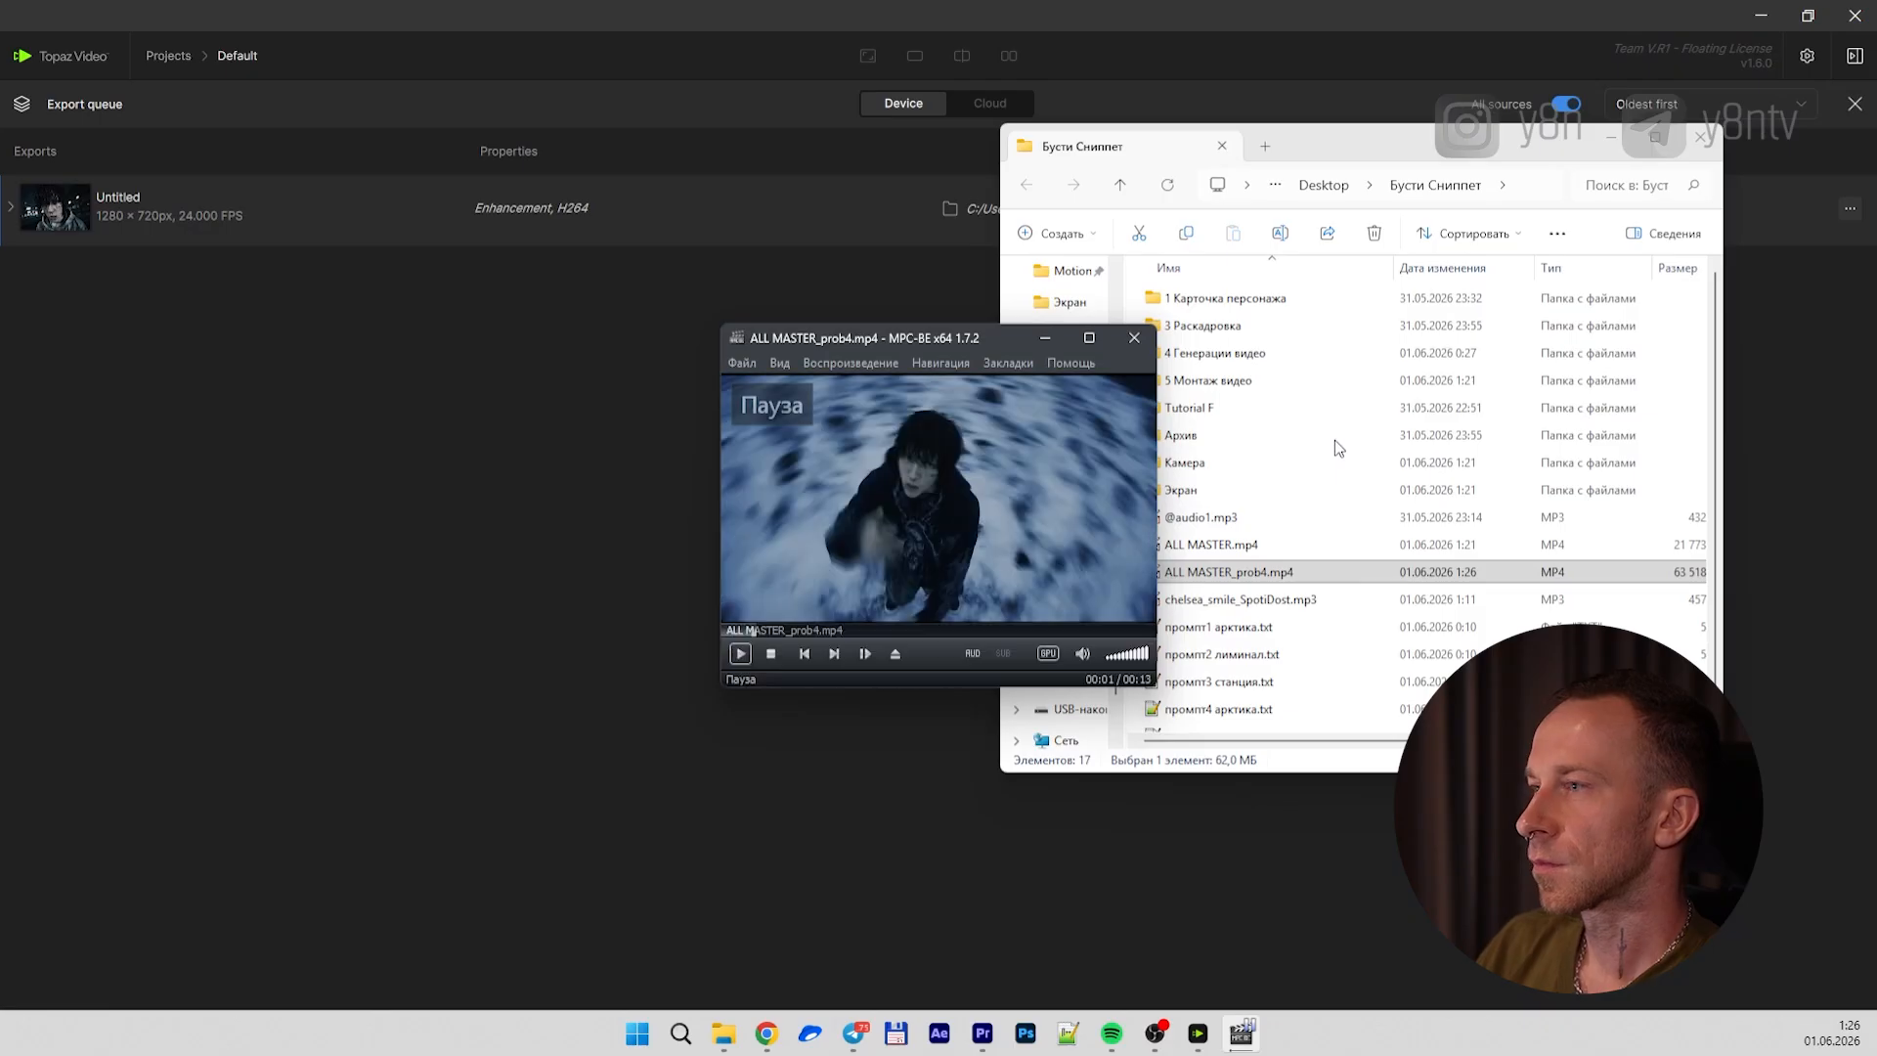
double_click(989, 479)
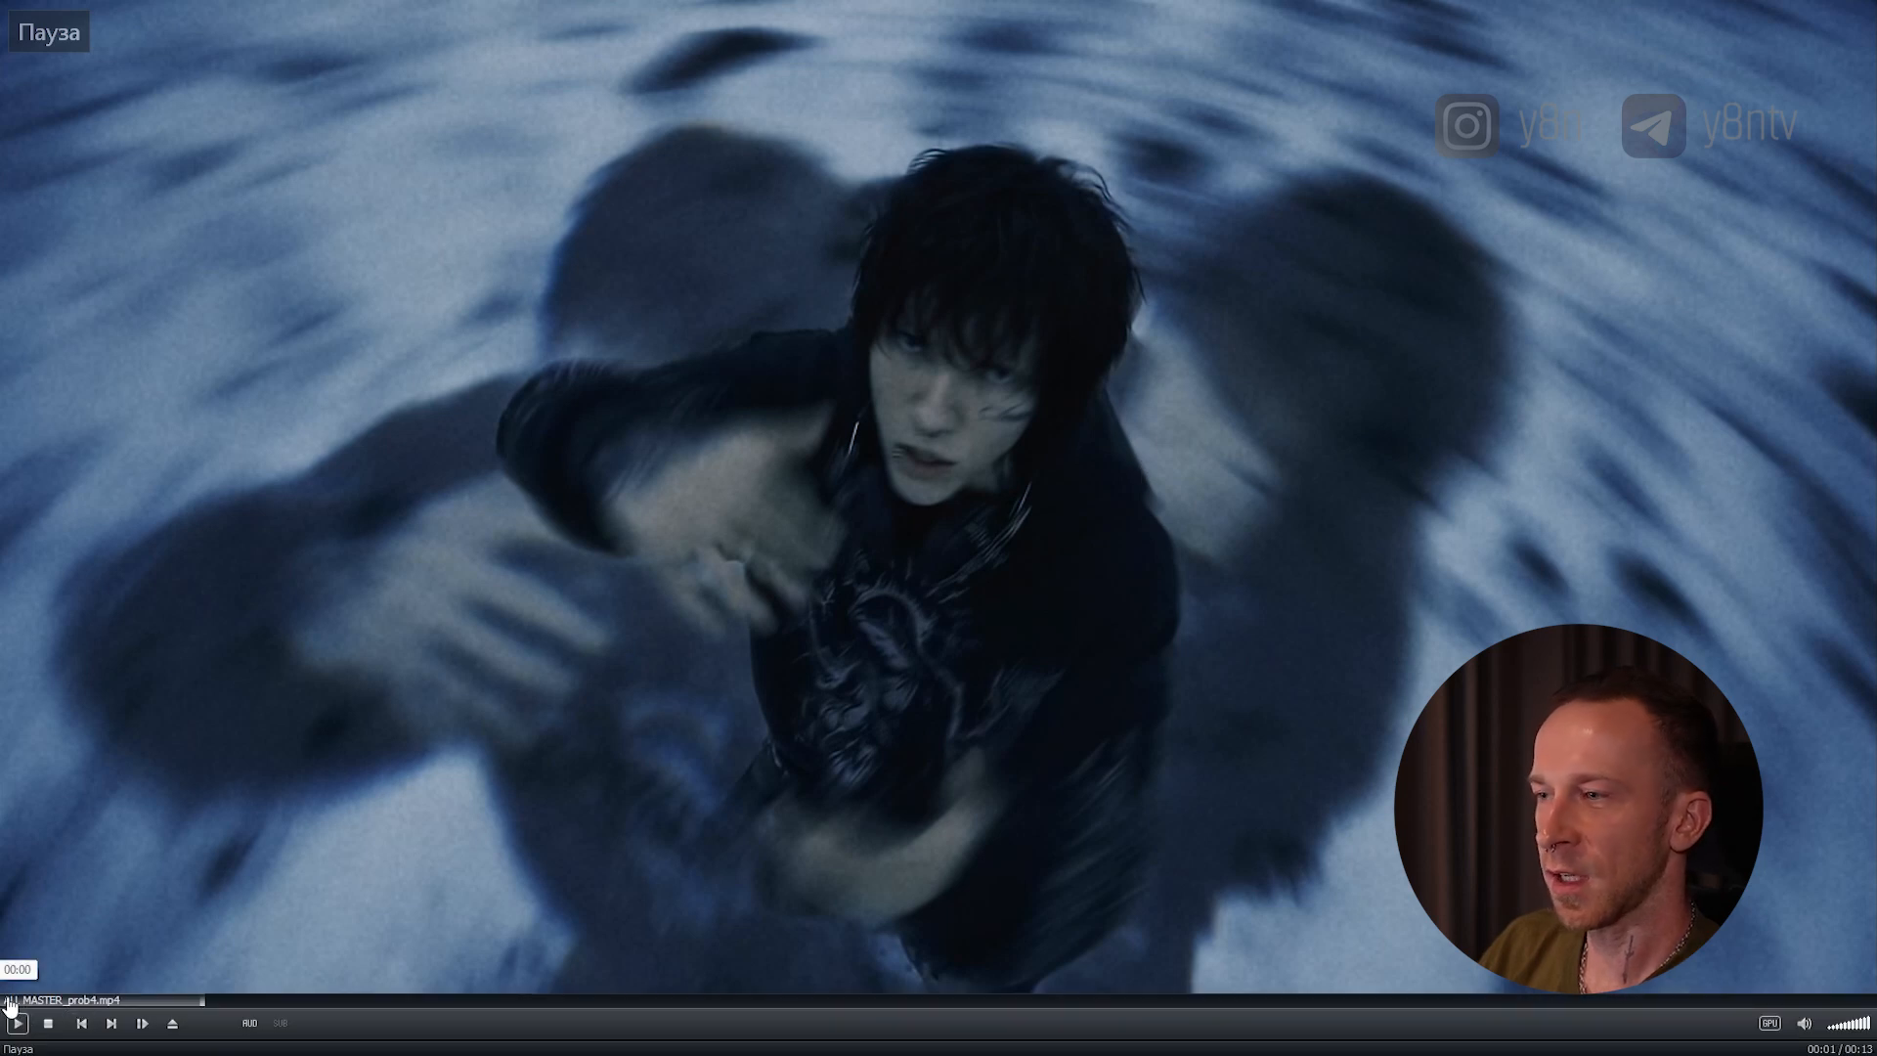
click(12, 997)
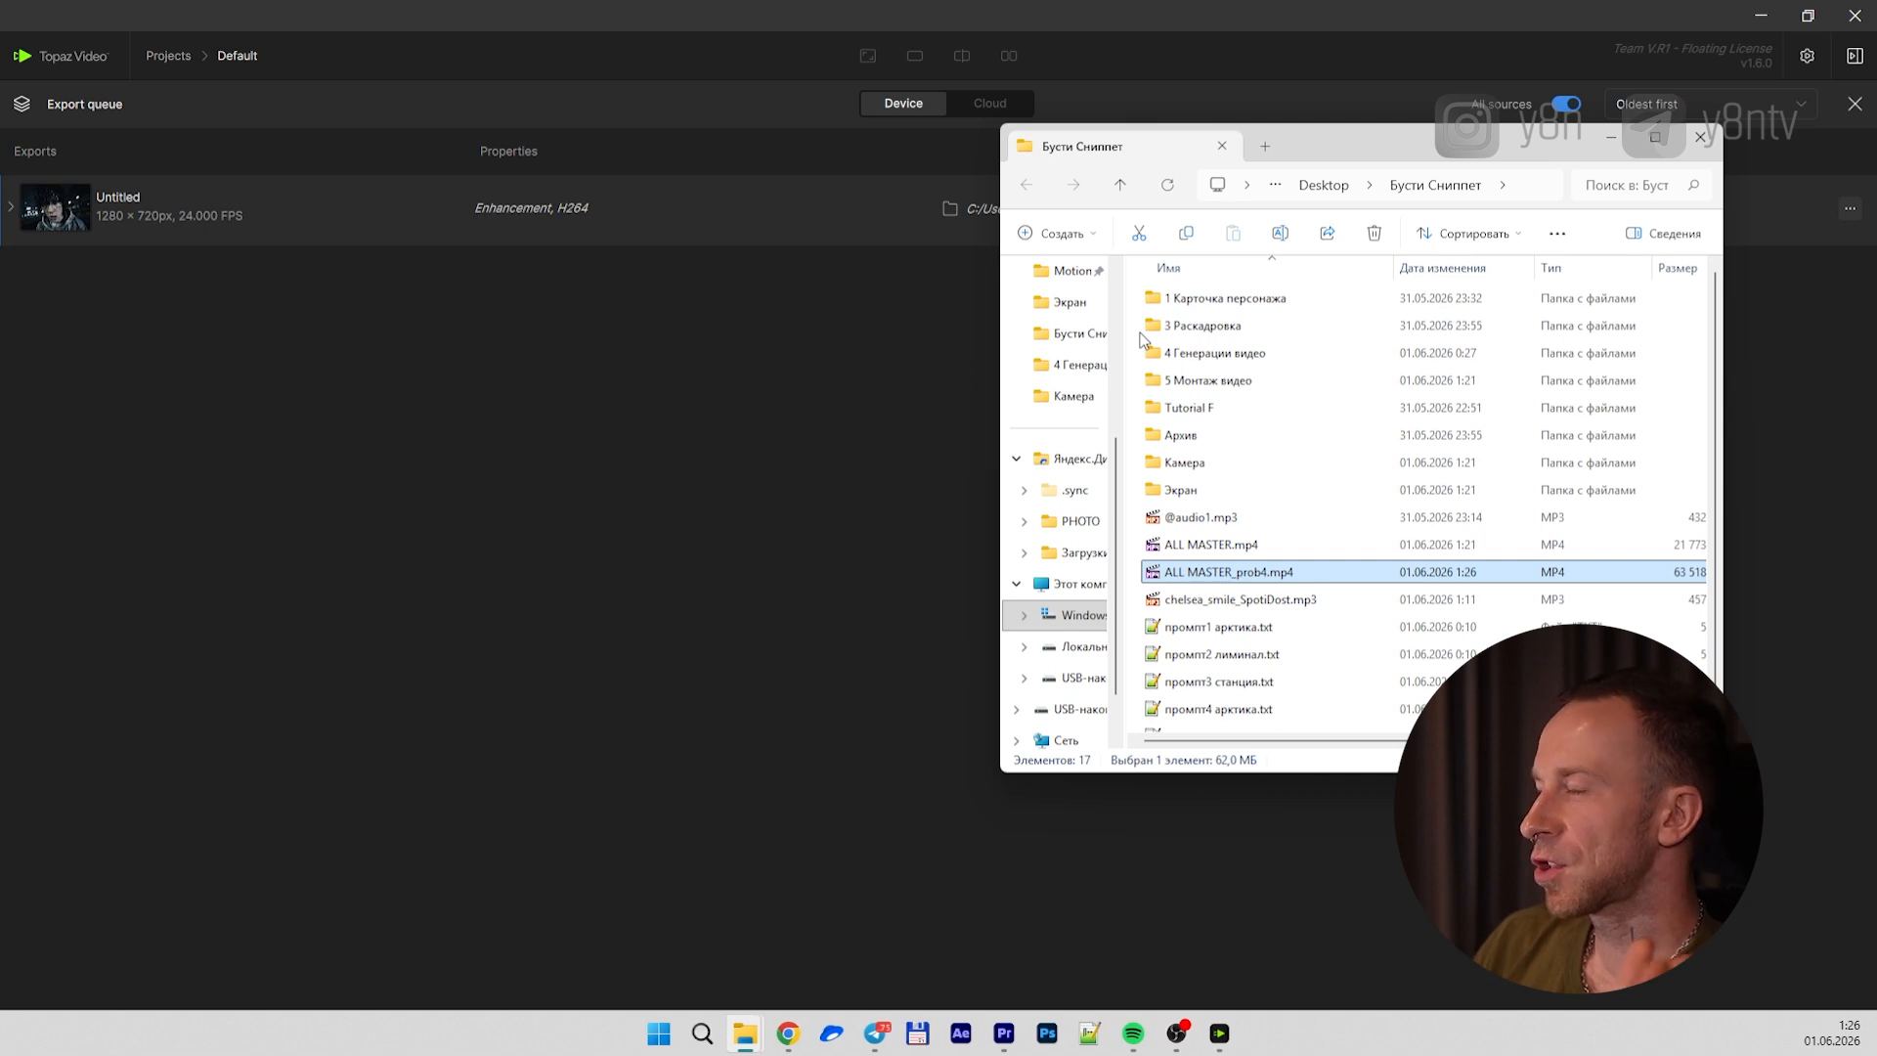
drag(1306, 139, 901, 183)
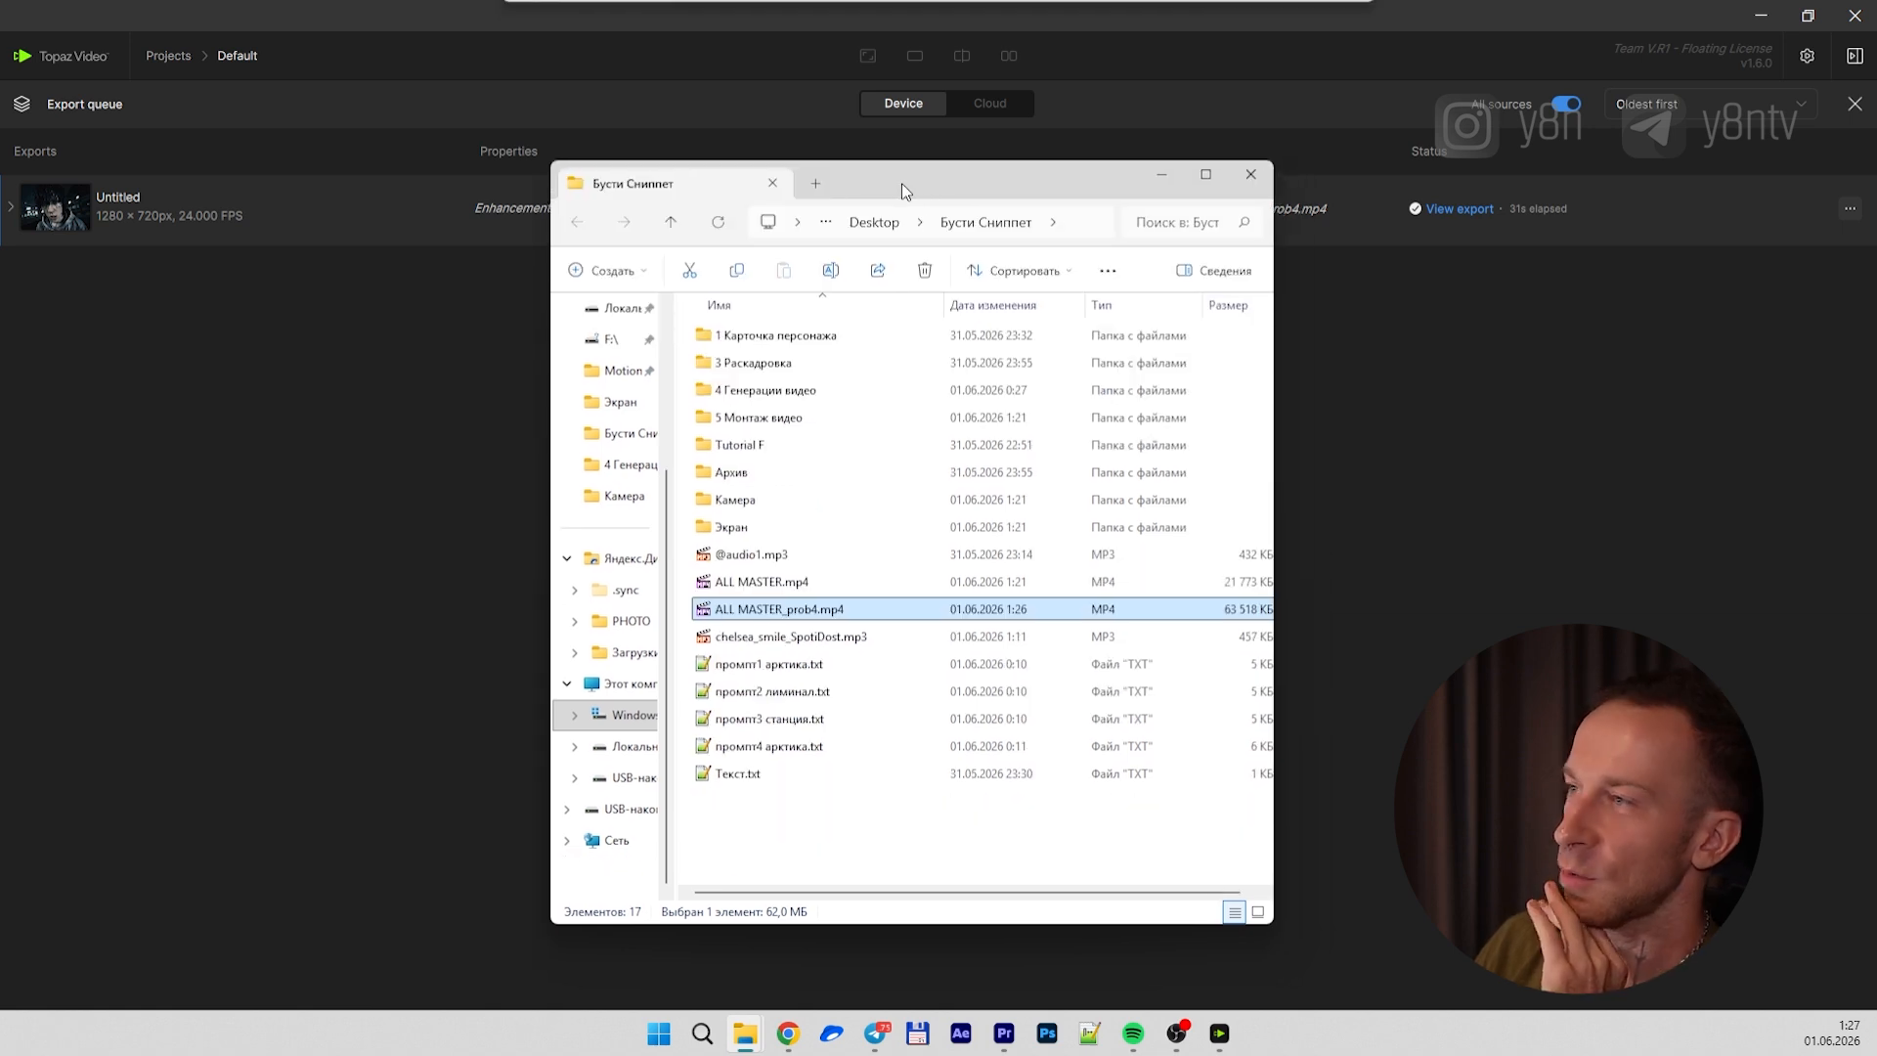
drag(902, 183, 911, 192)
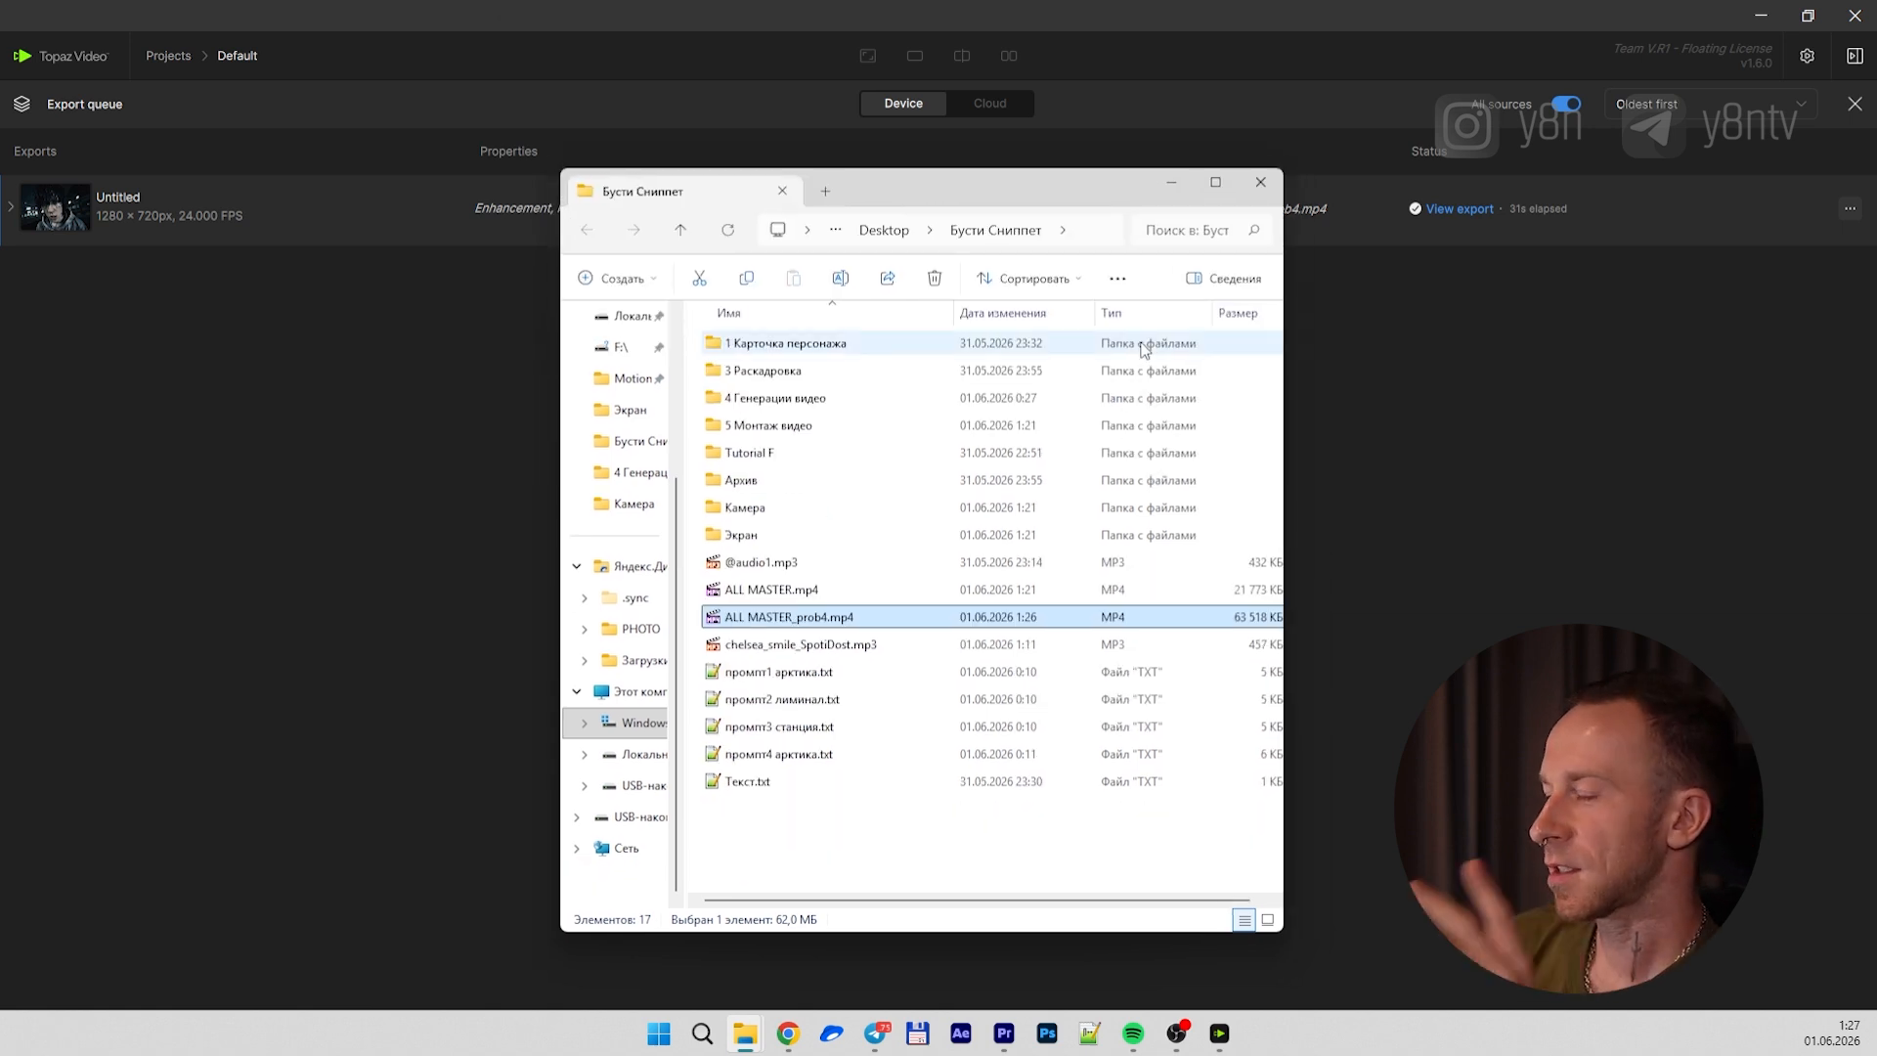